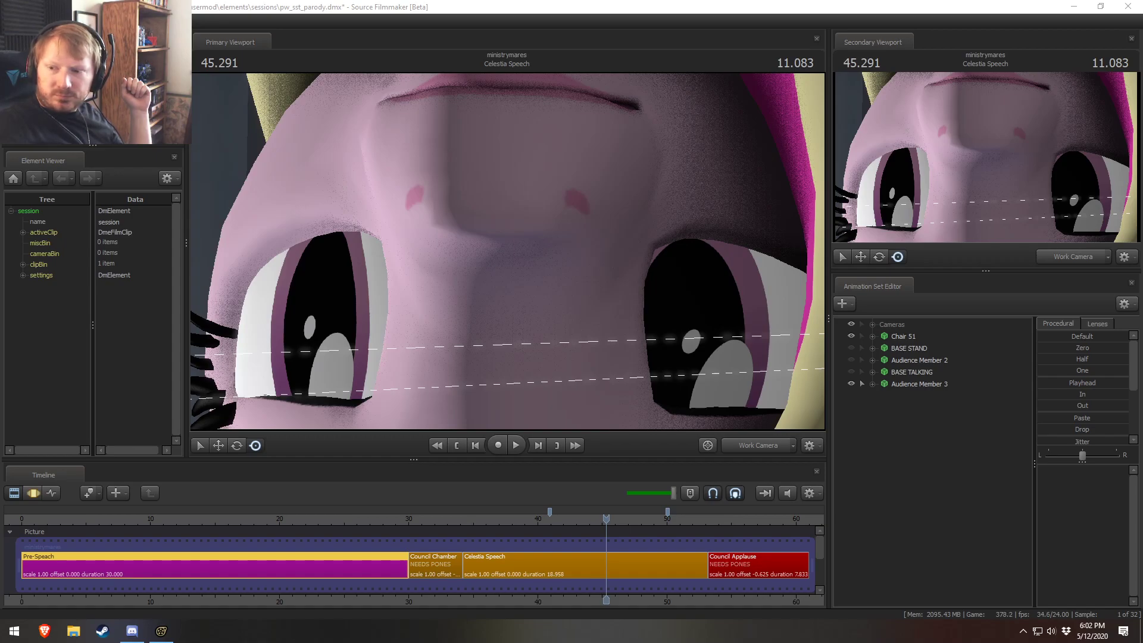
# Step: Check the output and input devices in the Windows Sound settings and close the settings window
pyautogui.rightClick(1053, 633)
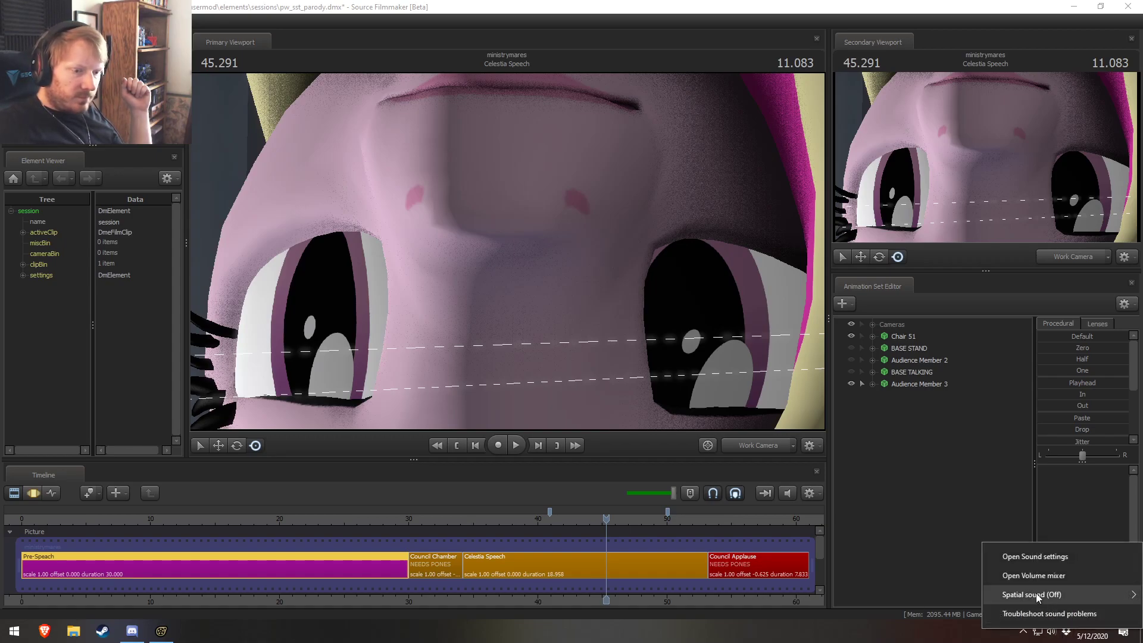
pyautogui.click(1030, 563)
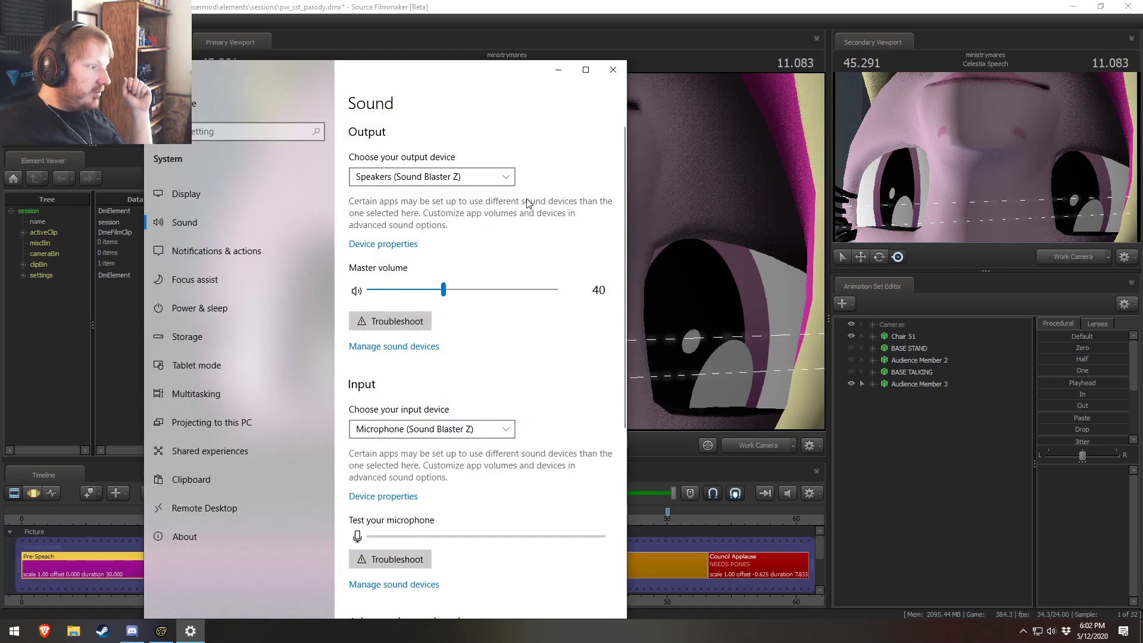
pyautogui.click(615, 76)
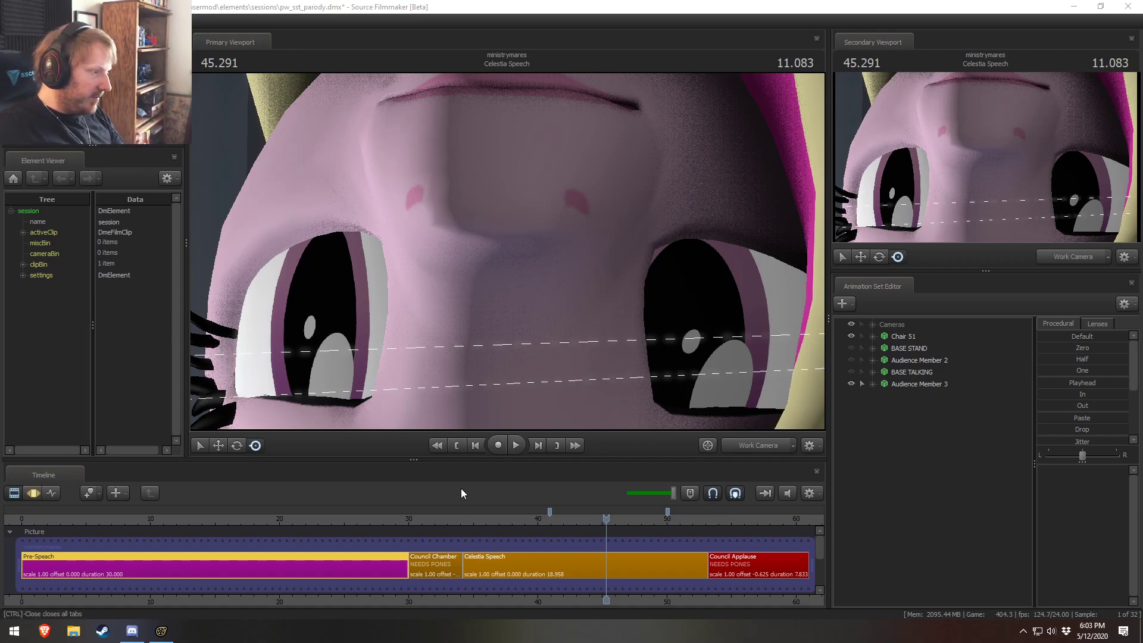
# Step: Pull the work camera back from the close-up face in the Celestia Speech shot to view the desk and podium
pyautogui.moveTo(586, 516)
pyautogui.mouseDown()
pyautogui.moveTo(576, 515)
pyautogui.moveTo(595, 515)
pyautogui.mouseUp()
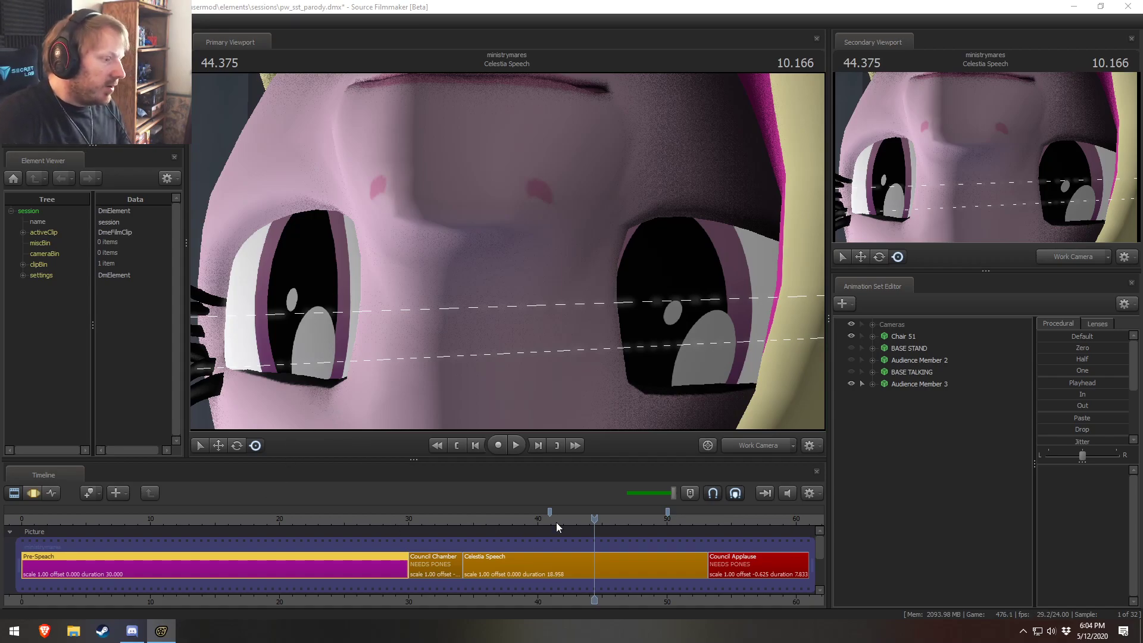
pyautogui.moveTo(602, 358); pyautogui.dragTo(572, 333)
pyautogui.press('s')
pyautogui.moveTo(508, 250); pyautogui.dragTo(510, 252)
pyautogui.press('s')
pyautogui.moveTo(583, 269); pyautogui.dragTo(534, 245)
pyautogui.rightClick(534, 245)
pyautogui.click(557, 277)
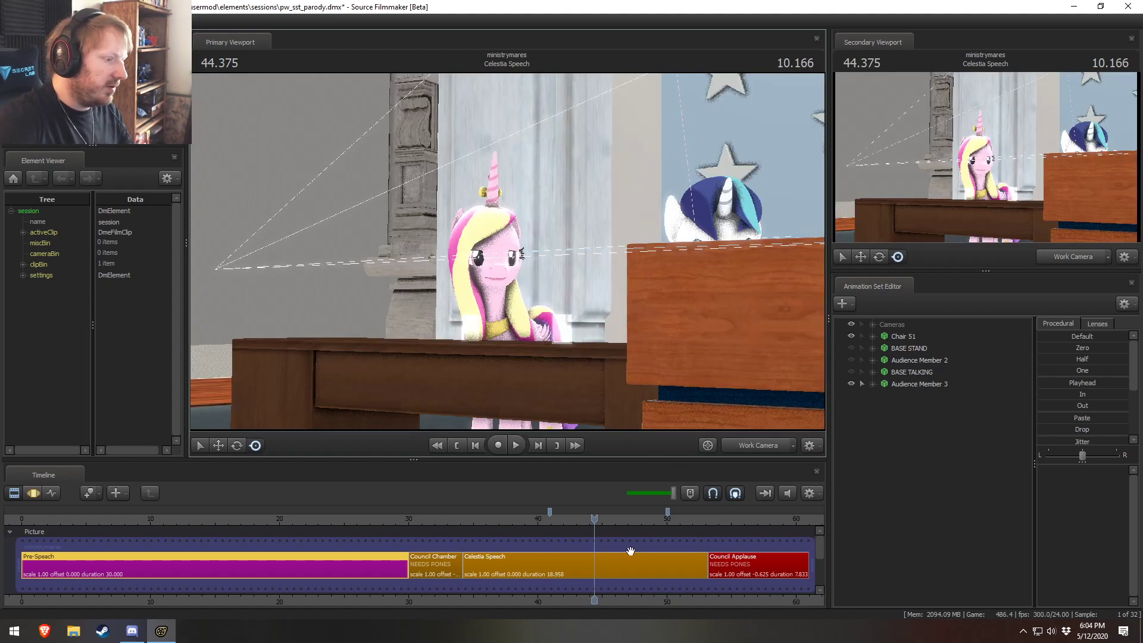
# Step: Play the start of the Council Chamber shot through its scene camera
pyautogui.moveTo(616, 594); pyautogui.dragTo(398, 594, button='middle')
pyautogui.click(172, 523)
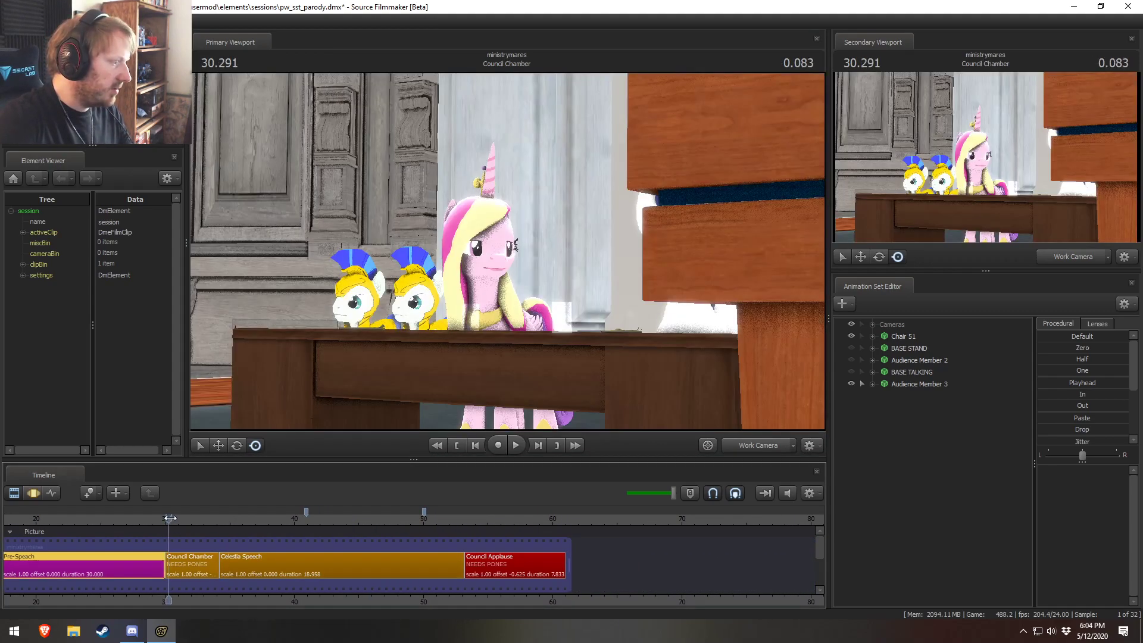
pyautogui.click(766, 447)
pyautogui.press('space')
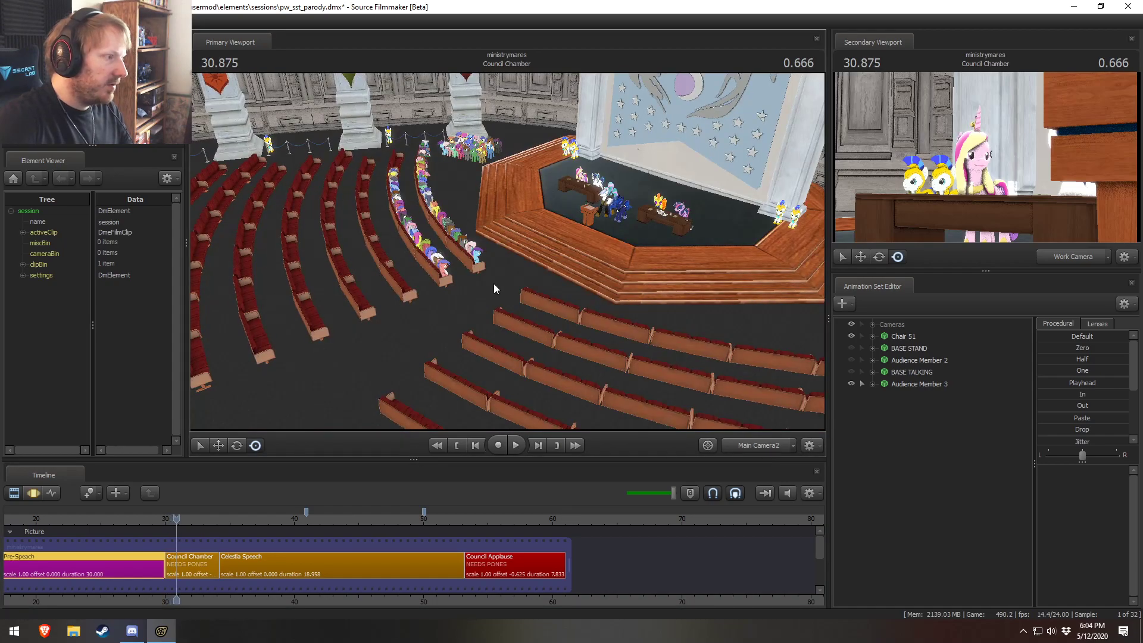
pyautogui.press('space')
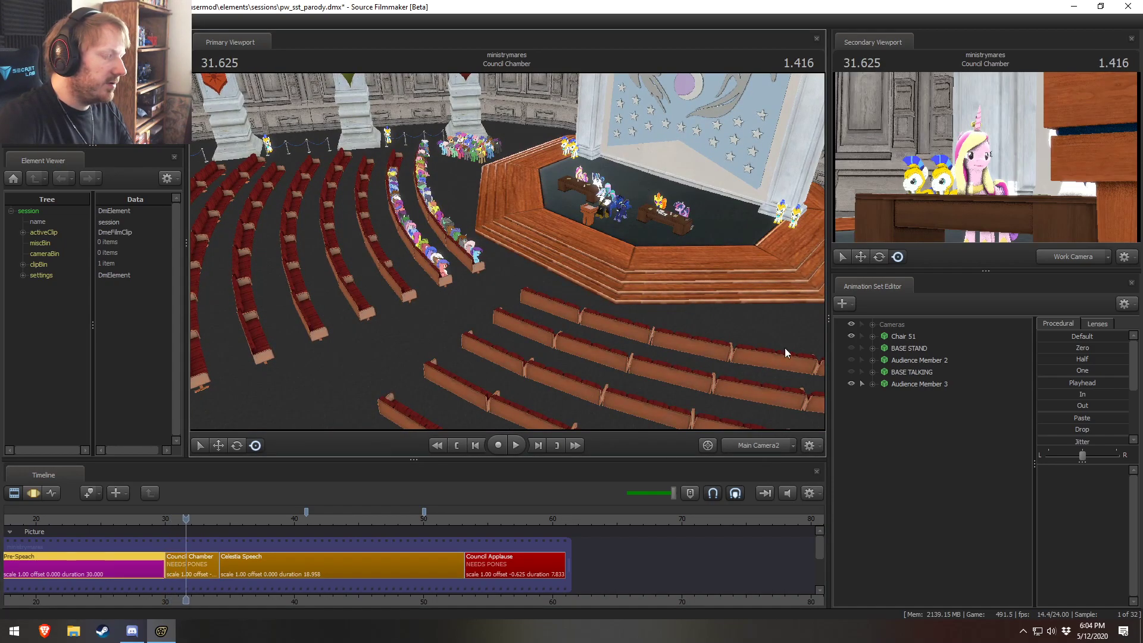
# Step: Play the Council Chamber shot through the work camera, watching the characters at the stage desks
pyautogui.click(752, 446)
pyautogui.press('space')
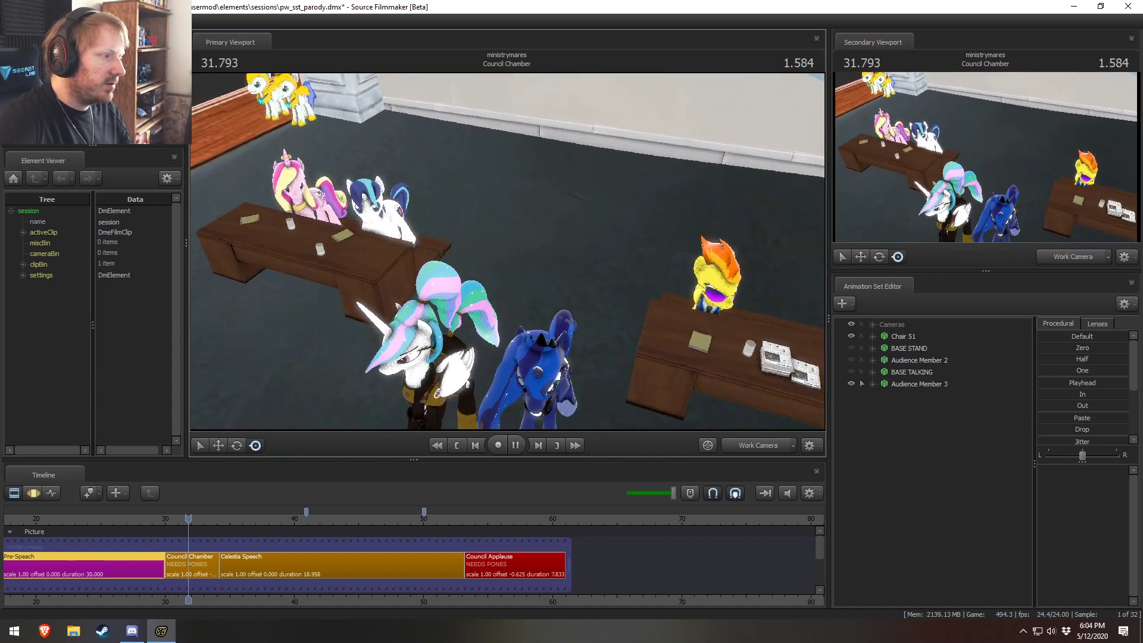
pyautogui.moveTo(459, 341); pyautogui.dragTo(459, 342)
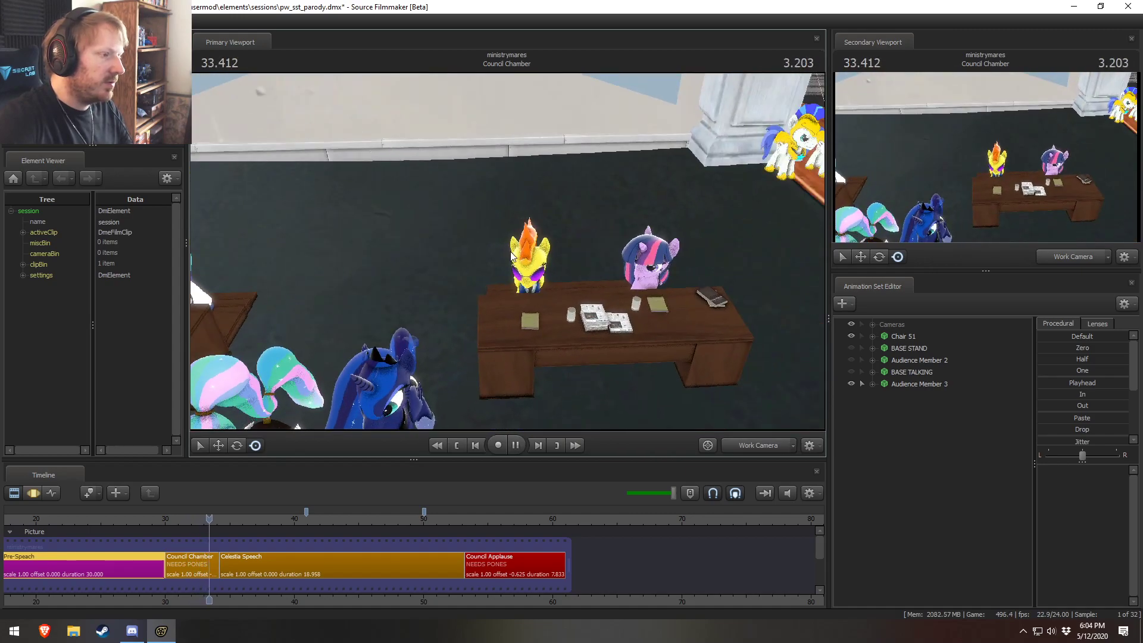
pyautogui.press('space')
pyautogui.moveTo(215, 517); pyautogui.dragTo(182, 527)
pyautogui.press('space')
pyautogui.press('space')
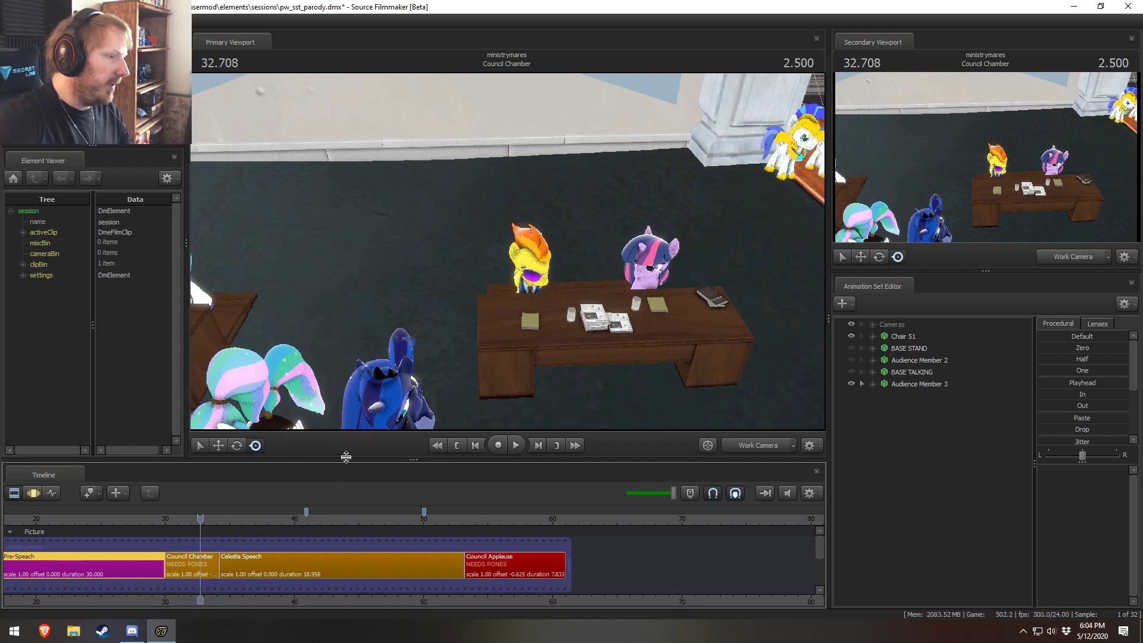
# Step: Scrub through the Council Chamber shot while viewing the seated audience and the stage with the work camera
pyautogui.scroll(-2, 228, 531)
pyautogui.scroll(4, 249, 556)
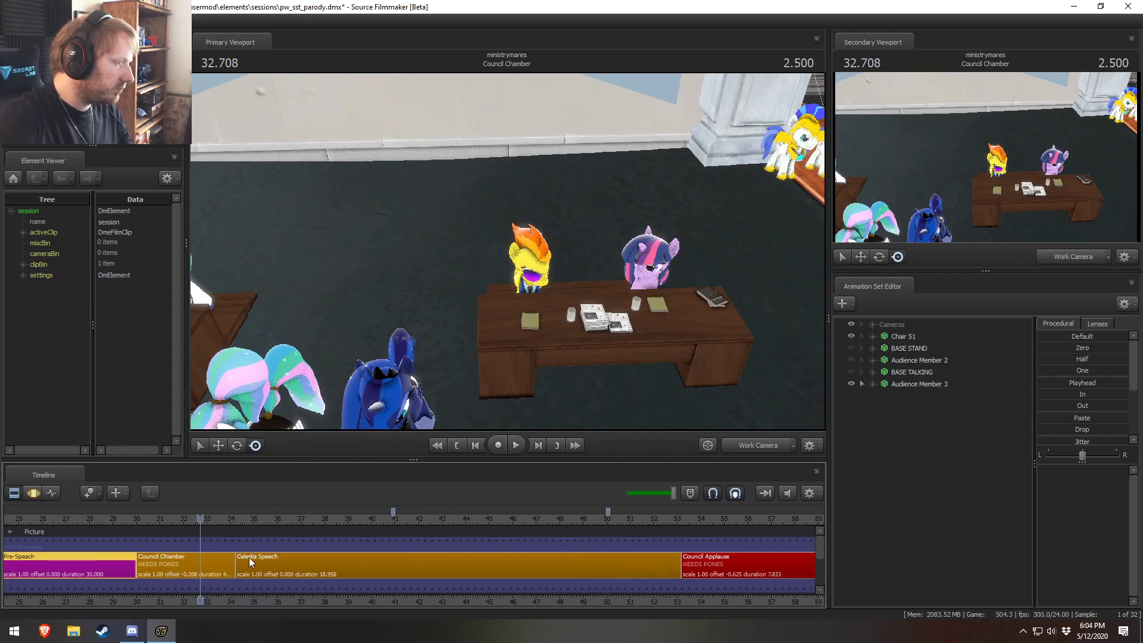
pyautogui.moveTo(411, 381); pyautogui.dragTo(324, 417)
pyautogui.moveTo(148, 524); pyautogui.dragTo(223, 524)
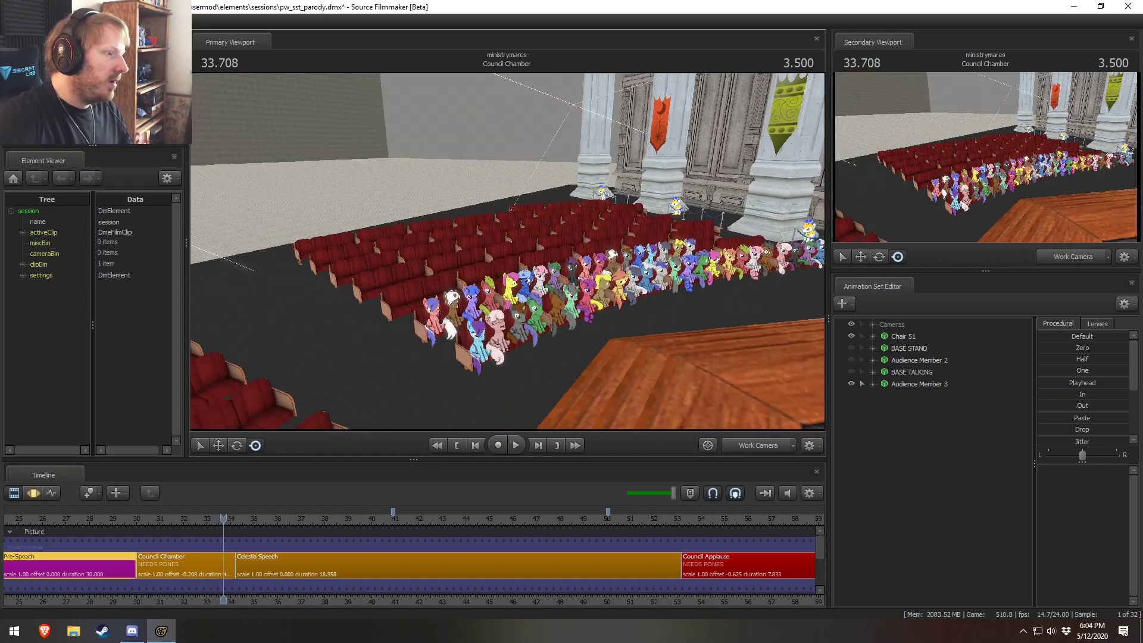
pyautogui.moveTo(507, 251); pyautogui.dragTo(673, 265)
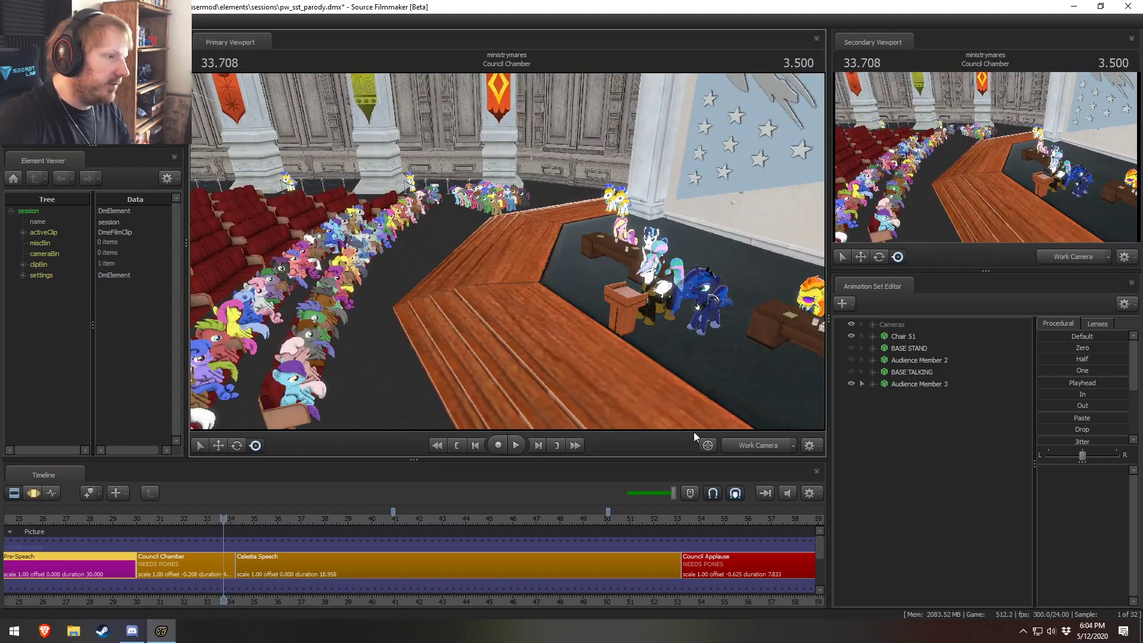
# Step: Change the Council Chamber clip's color to green, with red set to 0
pyautogui.click(212, 556)
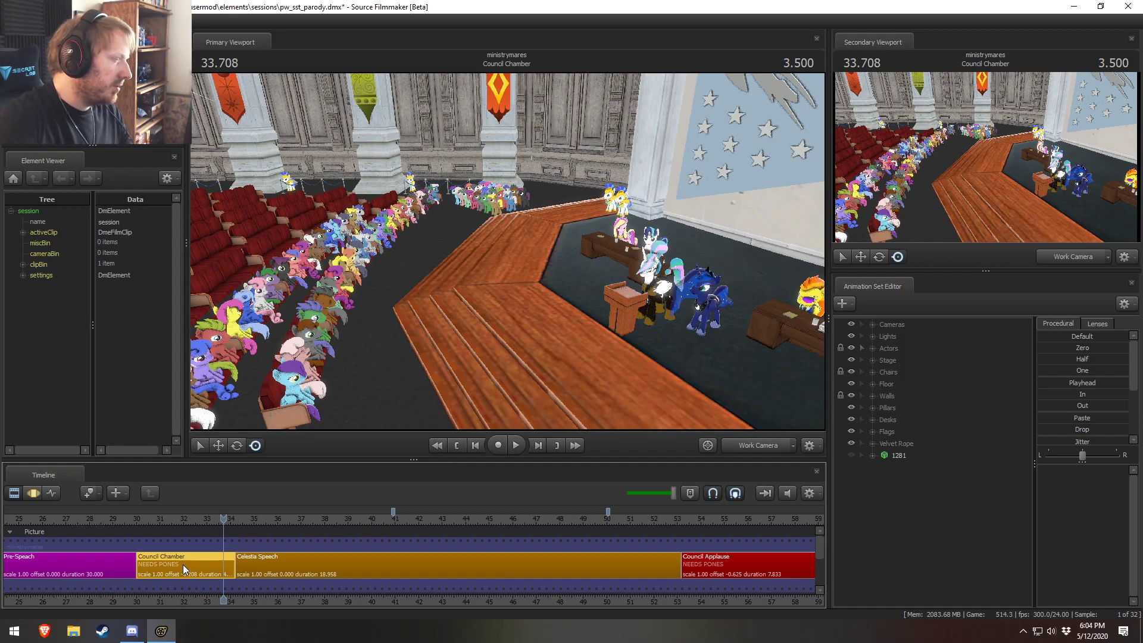
pyautogui.rightClick(184, 564)
pyautogui.moveTo(235, 415)
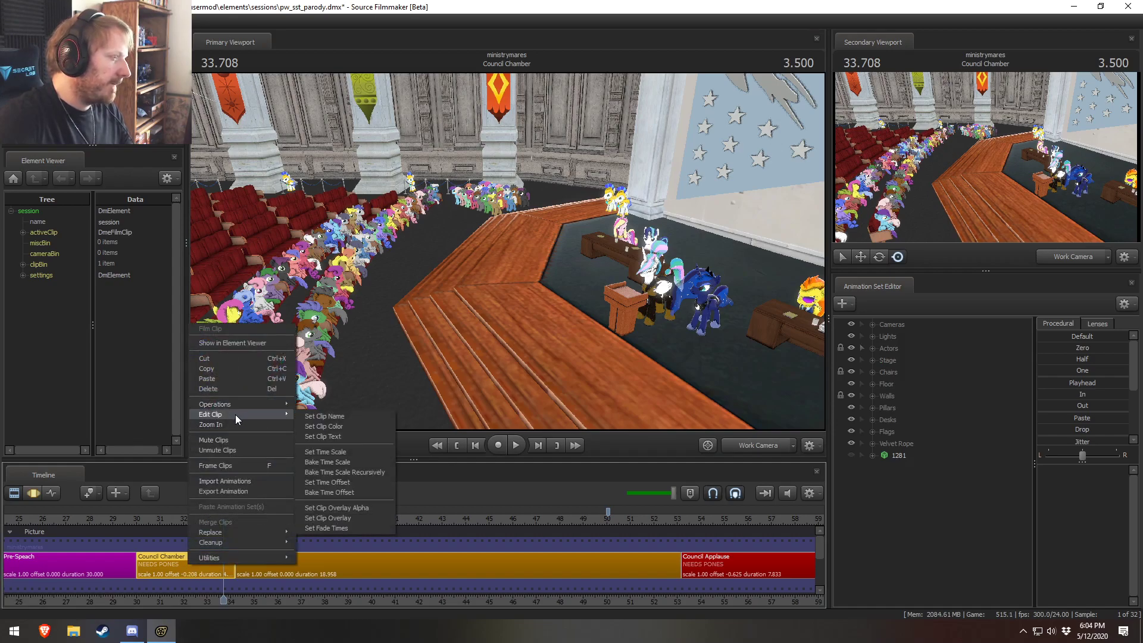
pyautogui.click(348, 426)
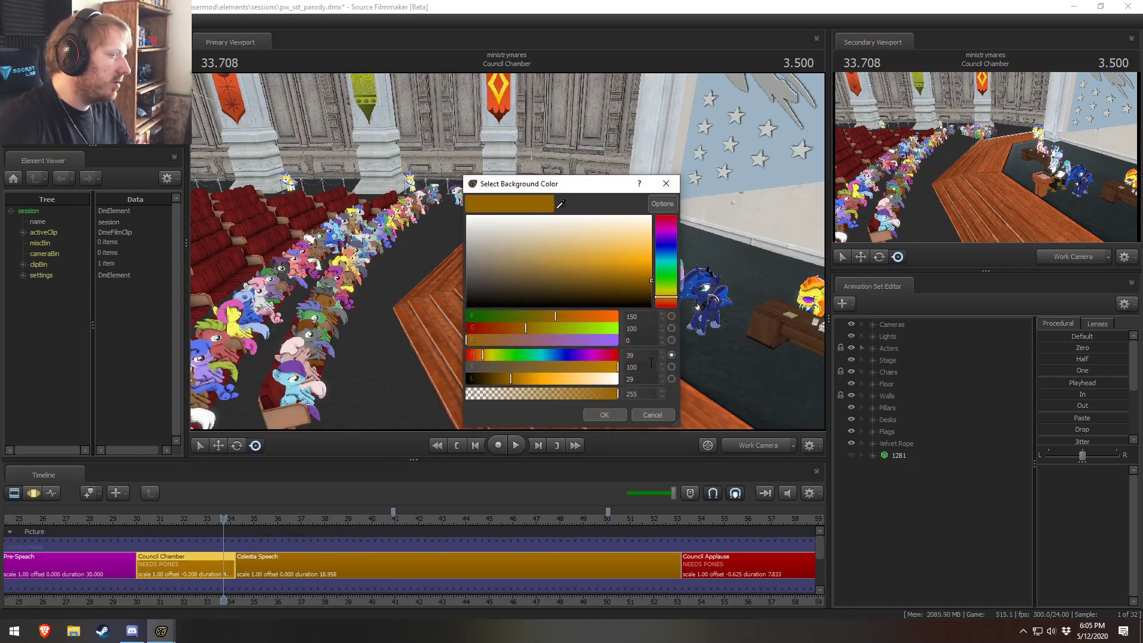
pyautogui.doubleClick(643, 316)
pyautogui.write('0')
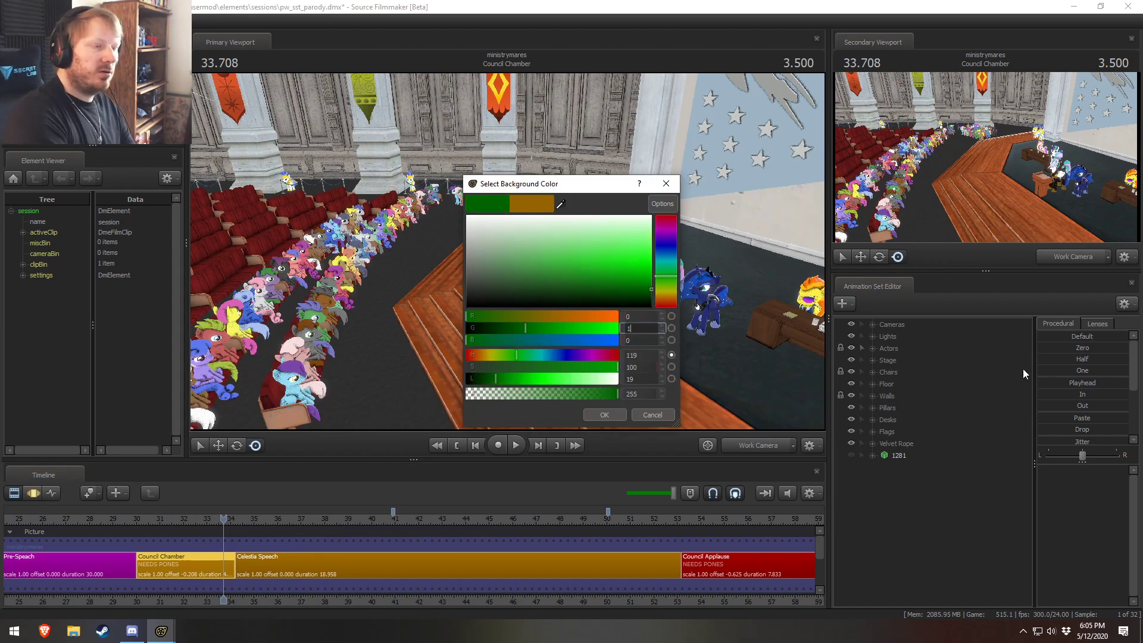
pyautogui.press('Return')
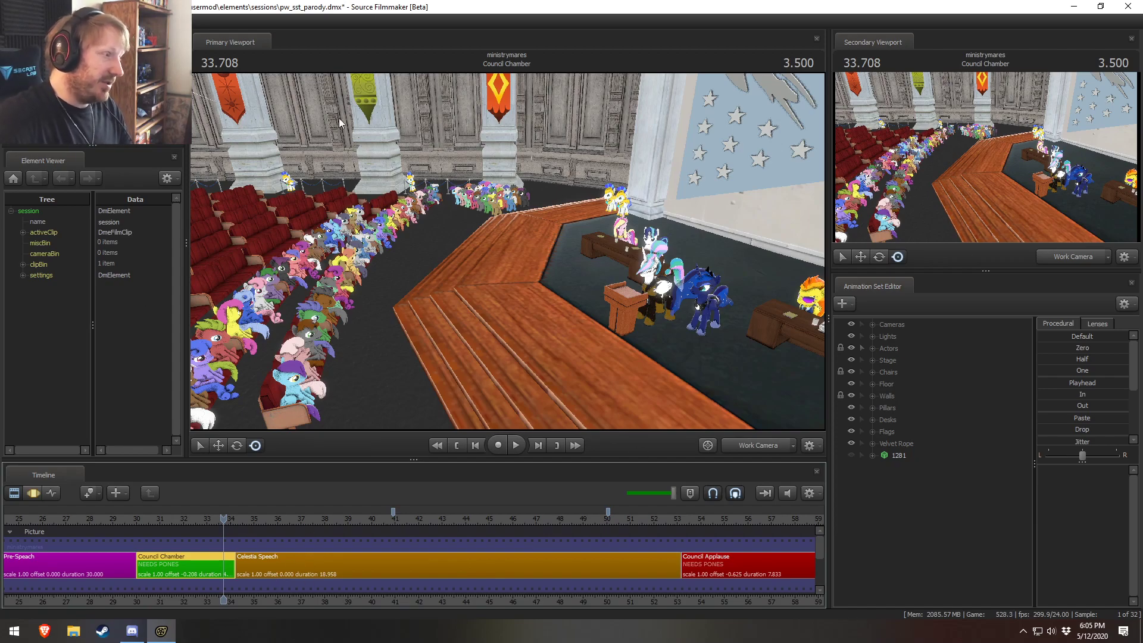
# Step: Play the opening seconds of the Celestia Speech shot through Main Camera and replay them
pyautogui.moveTo(563, 323); pyautogui.dragTo(728, 344)
pyautogui.click(243, 520)
pyautogui.click(770, 446)
pyautogui.press('space')
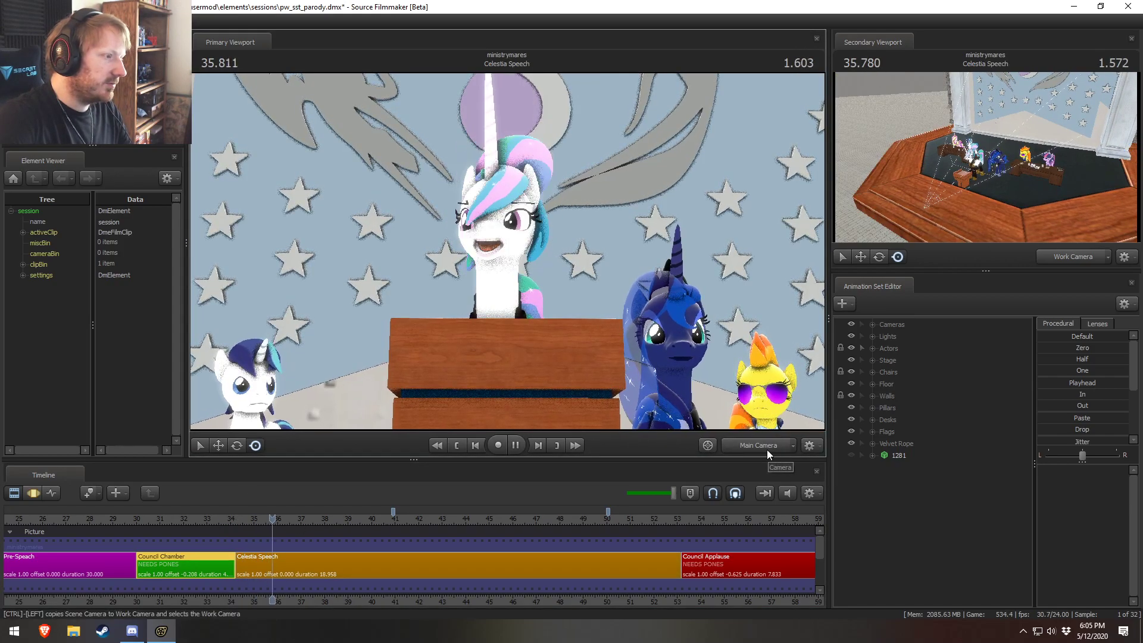
pyautogui.press('space')
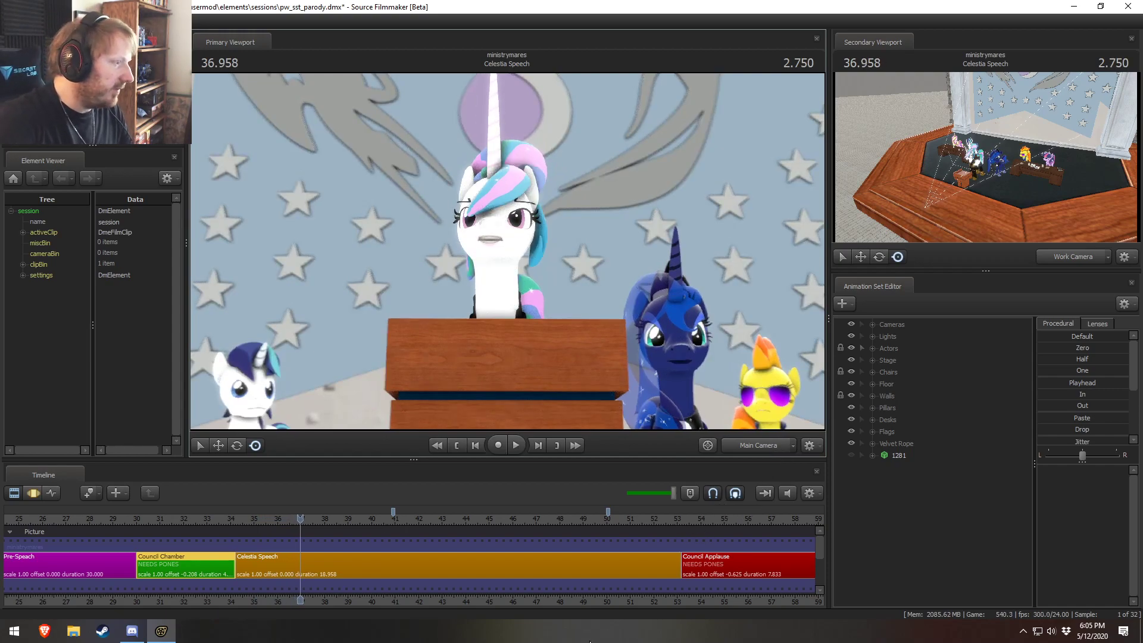
pyautogui.click(299, 519)
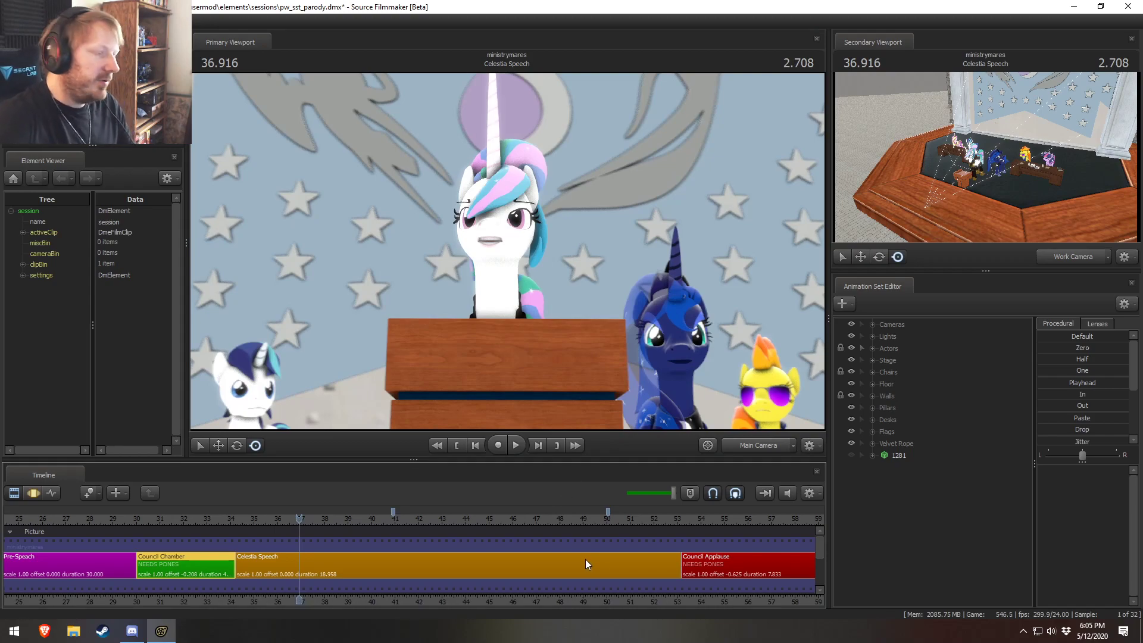
pyautogui.click(237, 519)
pyautogui.moveTo(312, 526); pyautogui.dragTo(253, 527)
pyautogui.press('space')
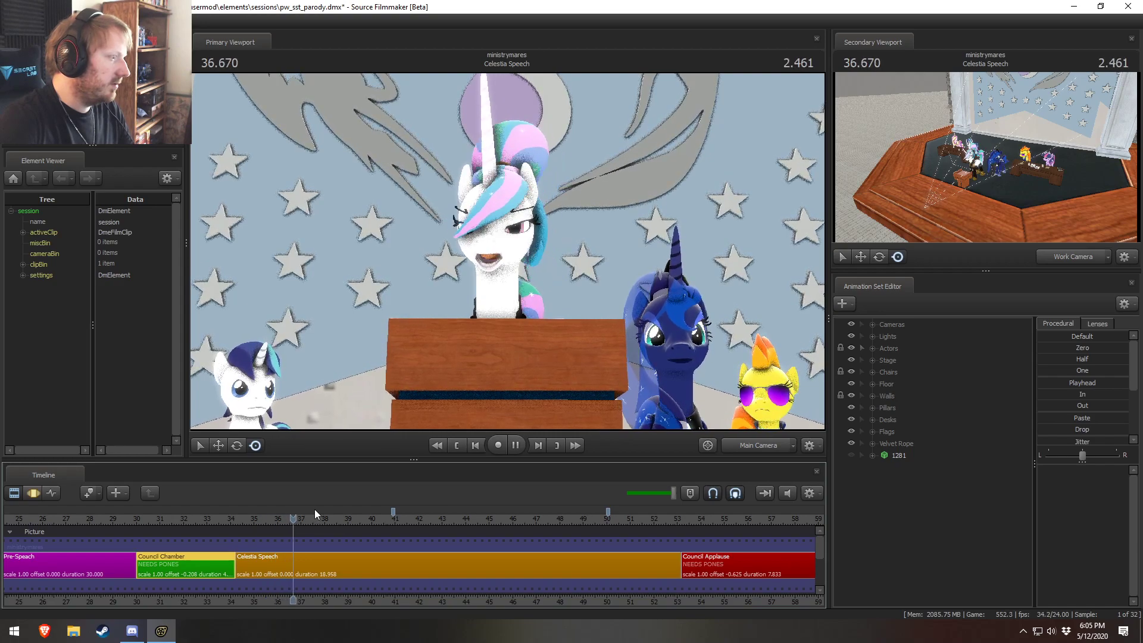
pyautogui.press('space')
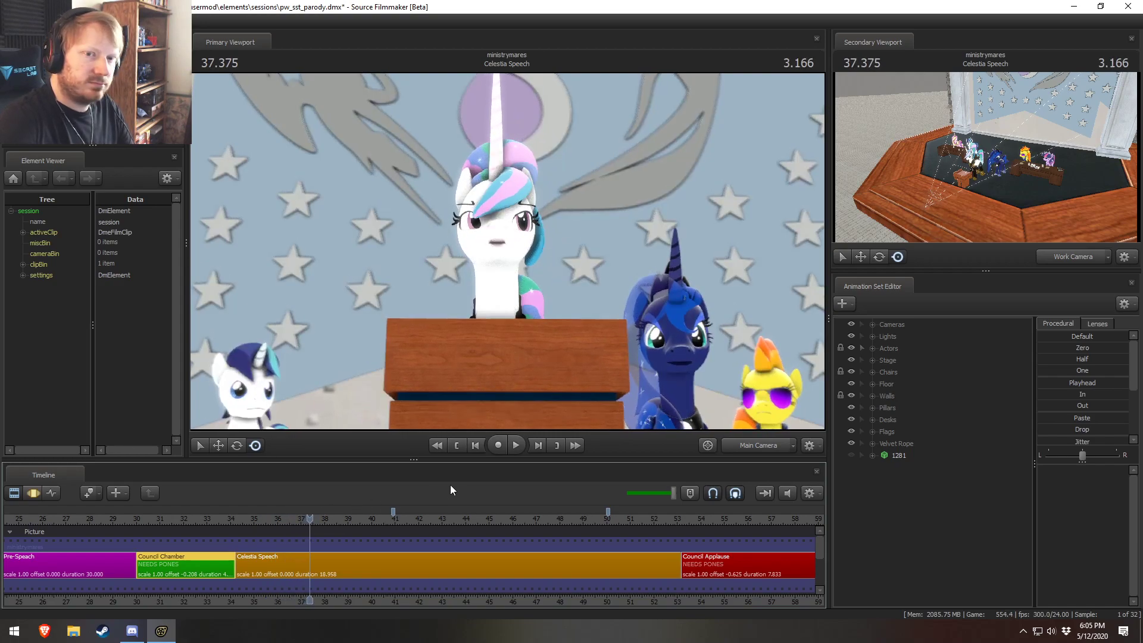
# Step: Move the work camera close to Shining Armor and play the opening of the Celestia Speech shot
pyautogui.click(641, 352)
pyautogui.press('w')
pyautogui.moveTo(641, 352); pyautogui.dragTo(455, 413)
pyautogui.click(240, 519)
pyautogui.press('space')
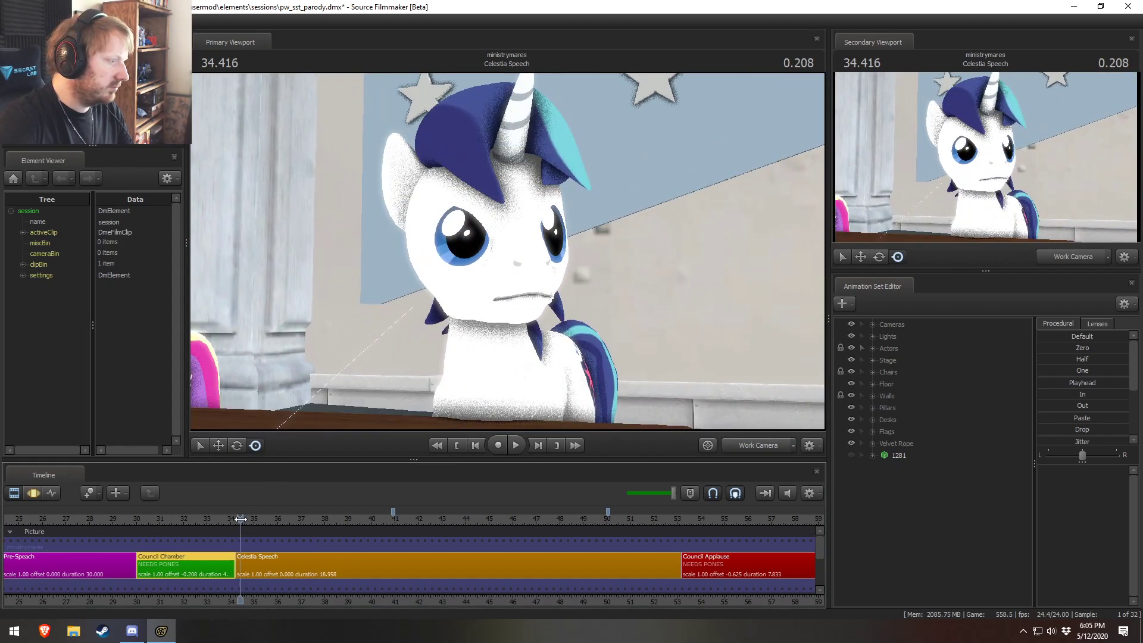
pyautogui.press('space')
# Step: In the Celestia Speech shot, select Shining Armor's Upper Face controls for motion editing
pyautogui.click(873, 348)
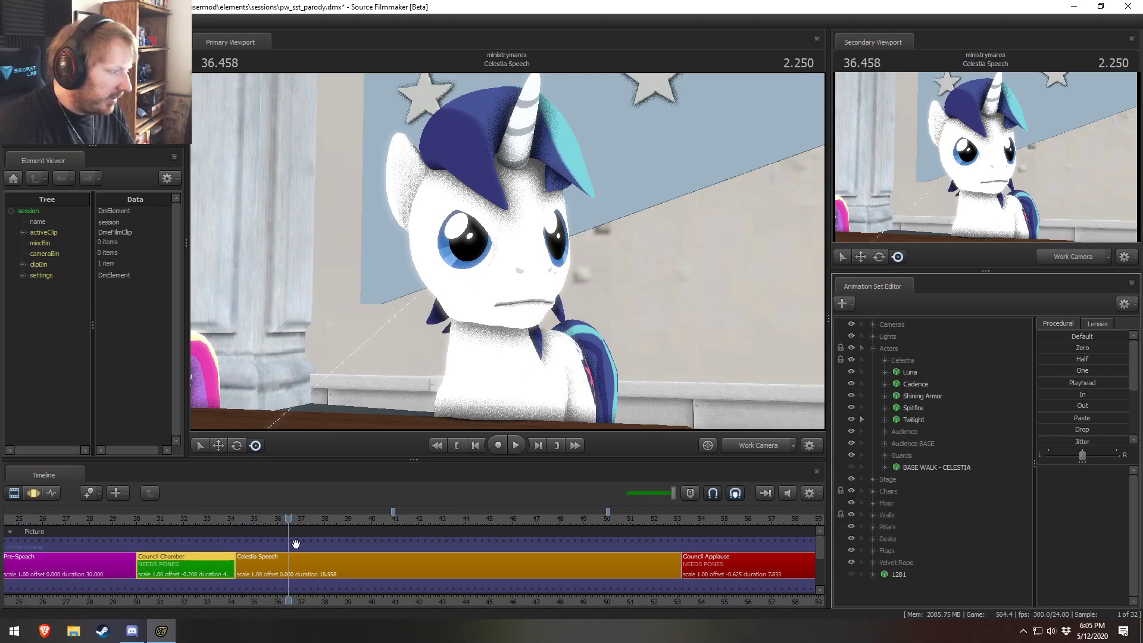
pyautogui.click(354, 564)
pyautogui.click(884, 384)
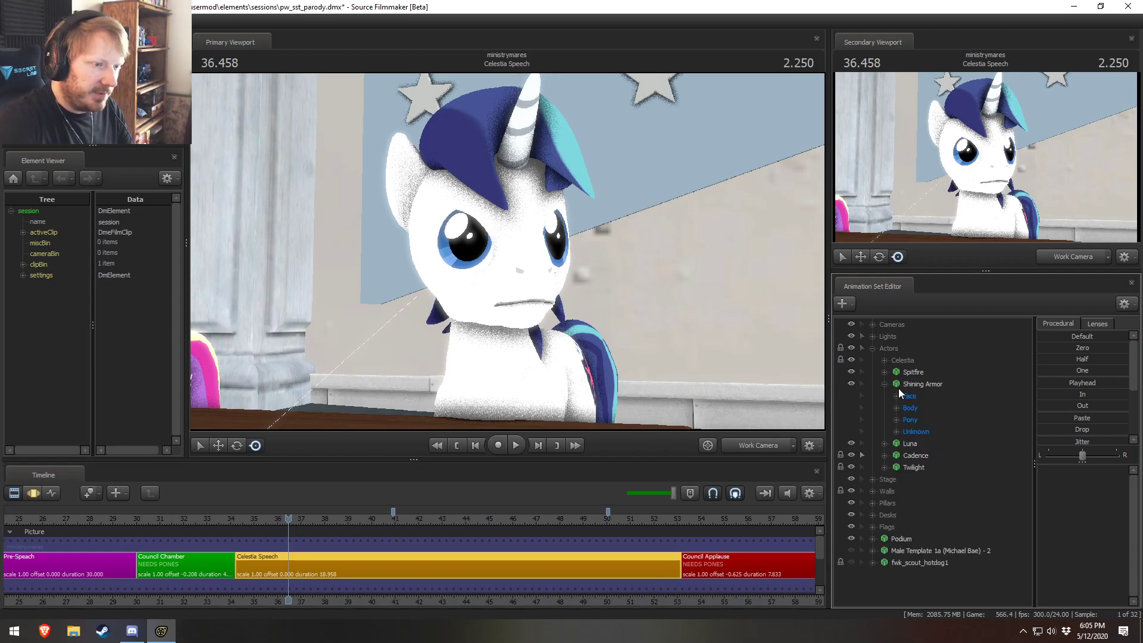
pyautogui.click(896, 396)
pyautogui.click(910, 419)
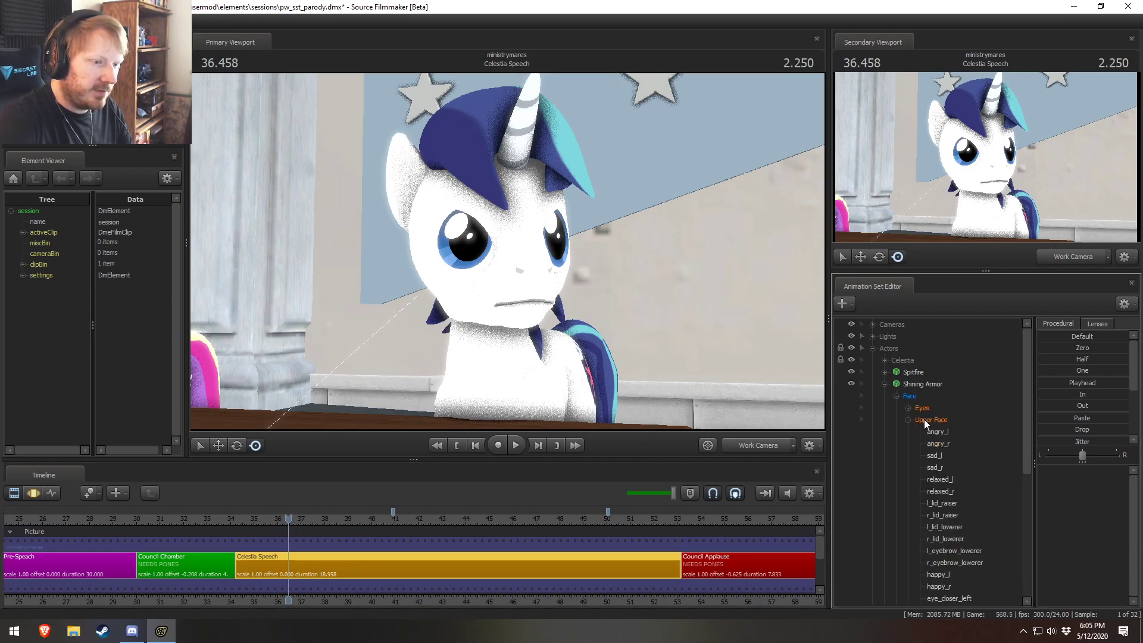
pyautogui.scroll(4, 327, 532)
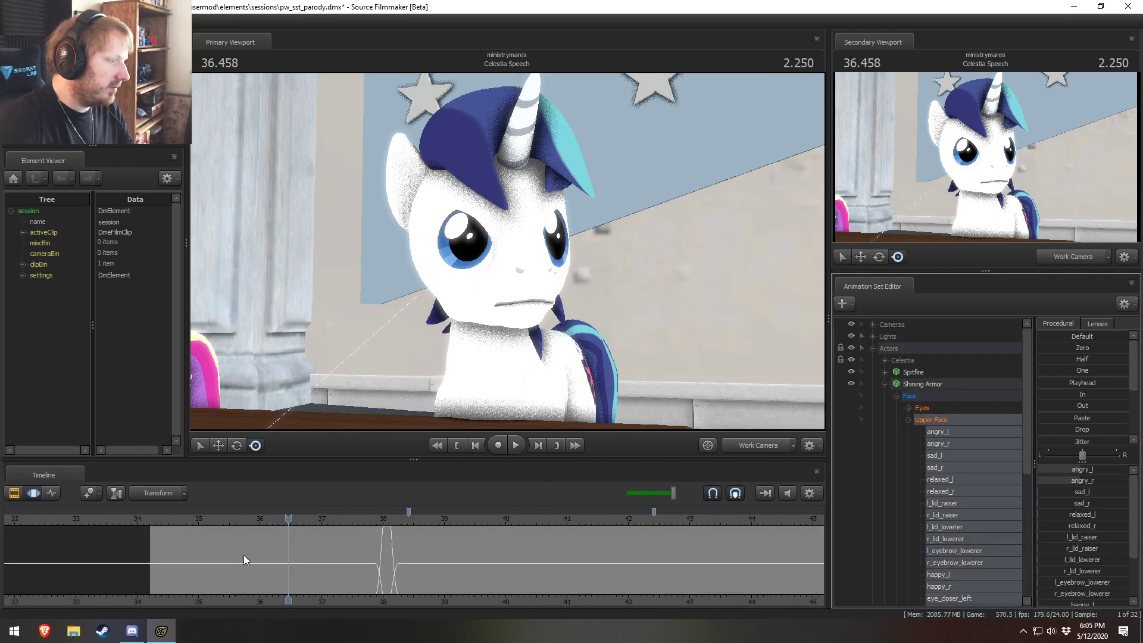
# Step: Make a time selection from about 35.8 to 36.7 seconds with short falloffs on both sides
pyautogui.scroll(2, 221, 570)
pyautogui.moveTo(312, 594); pyautogui.dragTo(255, 565, button='middle')
pyautogui.press('shift')
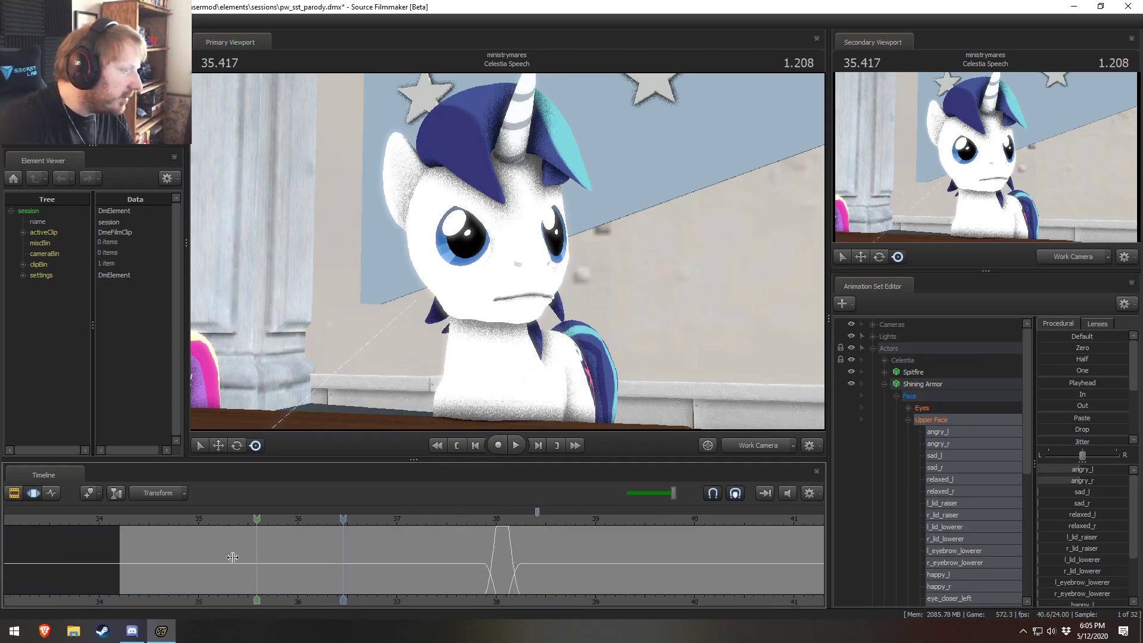
pyautogui.keyDown('shift'); pyautogui.moveTo(281, 559); pyautogui.dragTo(372, 559); pyautogui.keyUp('shift')
pyautogui.keyDown('shift'); pyautogui.scroll(3, 330, 562); pyautogui.keyUp('shift')
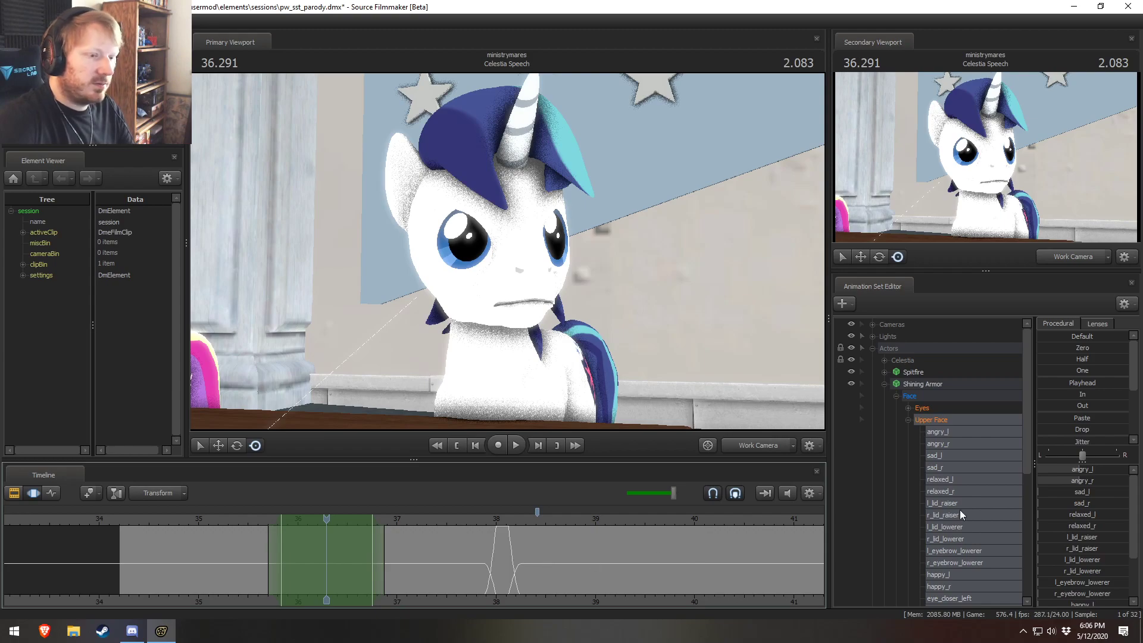
# Step: Shift Shining Armor's eyes with the eyes_rightleft control within the time selection and play the movement
pyautogui.click(924, 408)
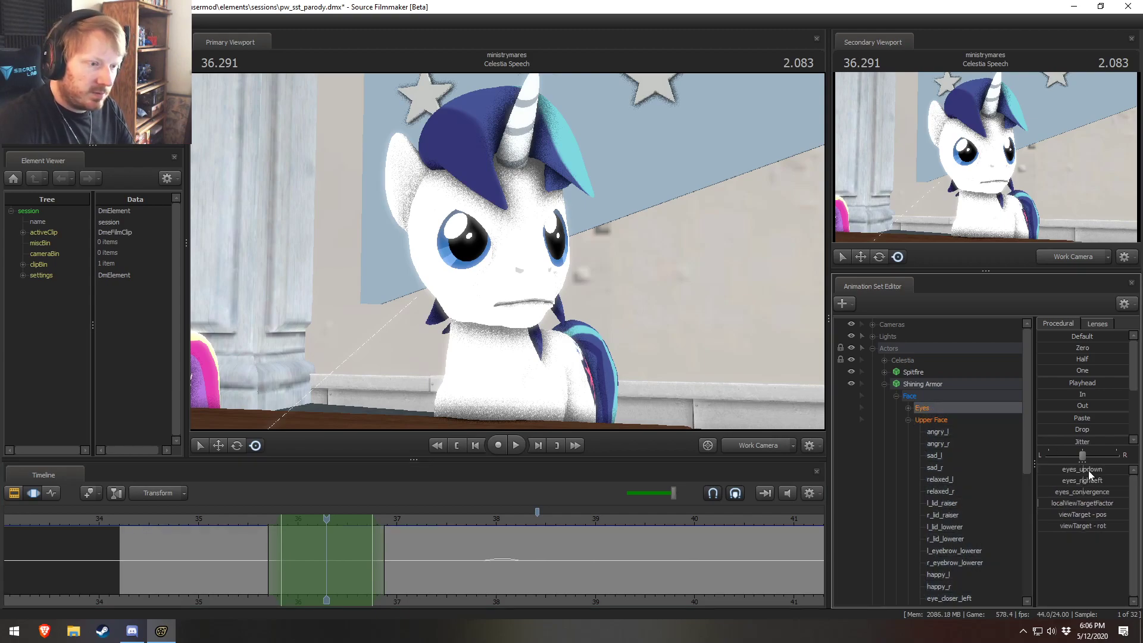
pyautogui.moveTo(1089, 477); pyautogui.dragTo(1091, 480)
pyautogui.click(243, 521)
pyautogui.press('space')
pyautogui.press('space')
# Step: Play the section around Shining Armor's eye movement through Main Camera
pyautogui.click(759, 447)
pyautogui.click(245, 518)
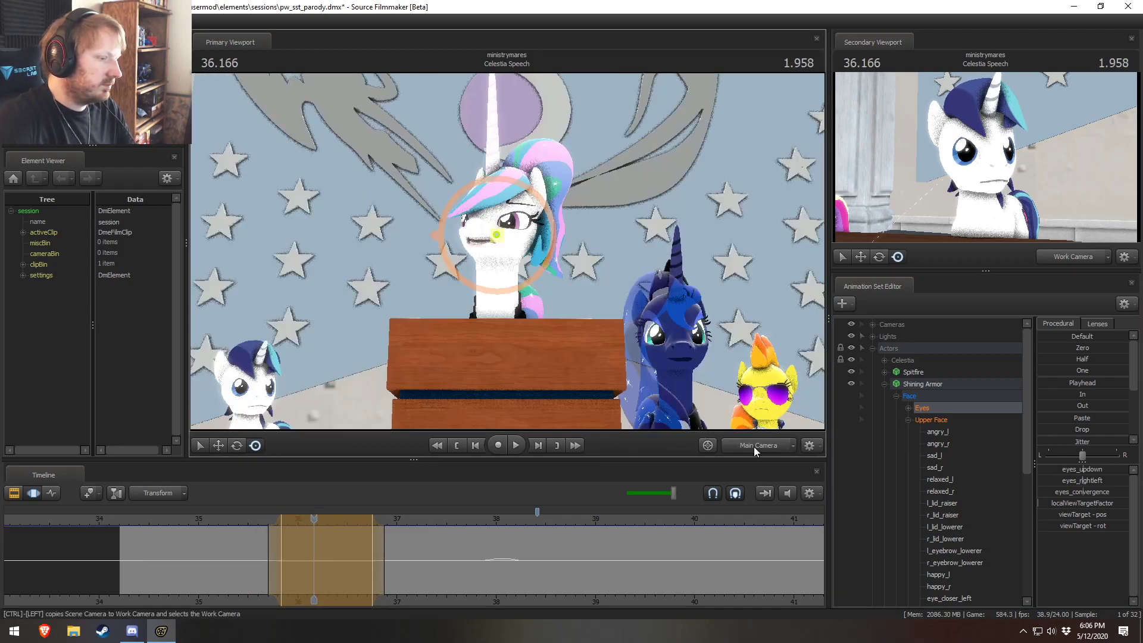
pyautogui.press('space')
pyautogui.press('space')
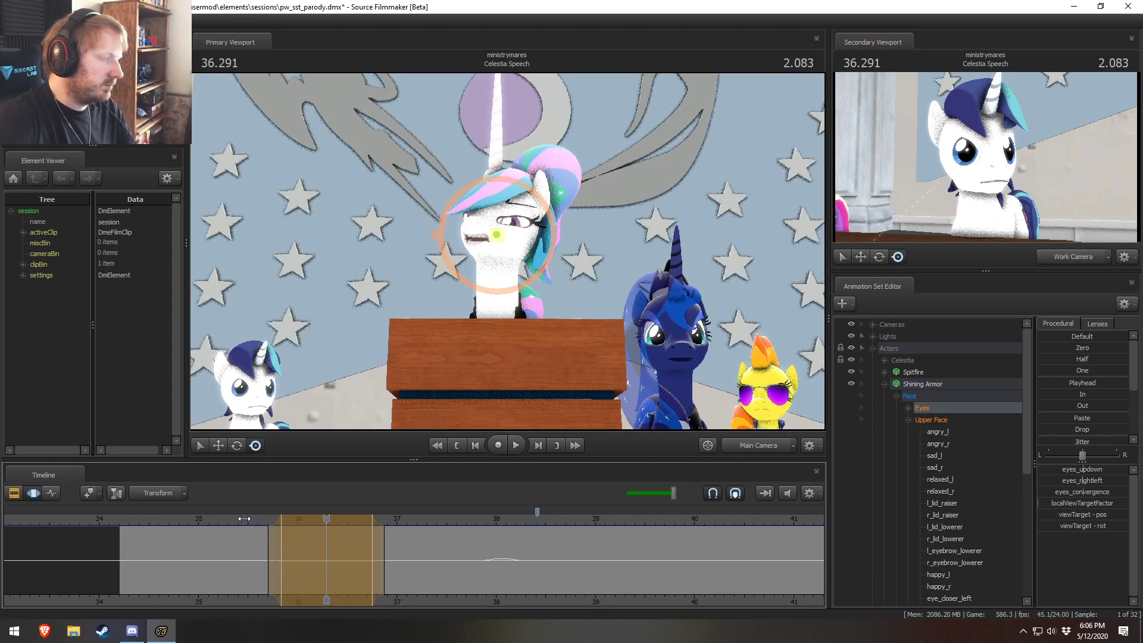
pyautogui.scroll(3, 472, 604)
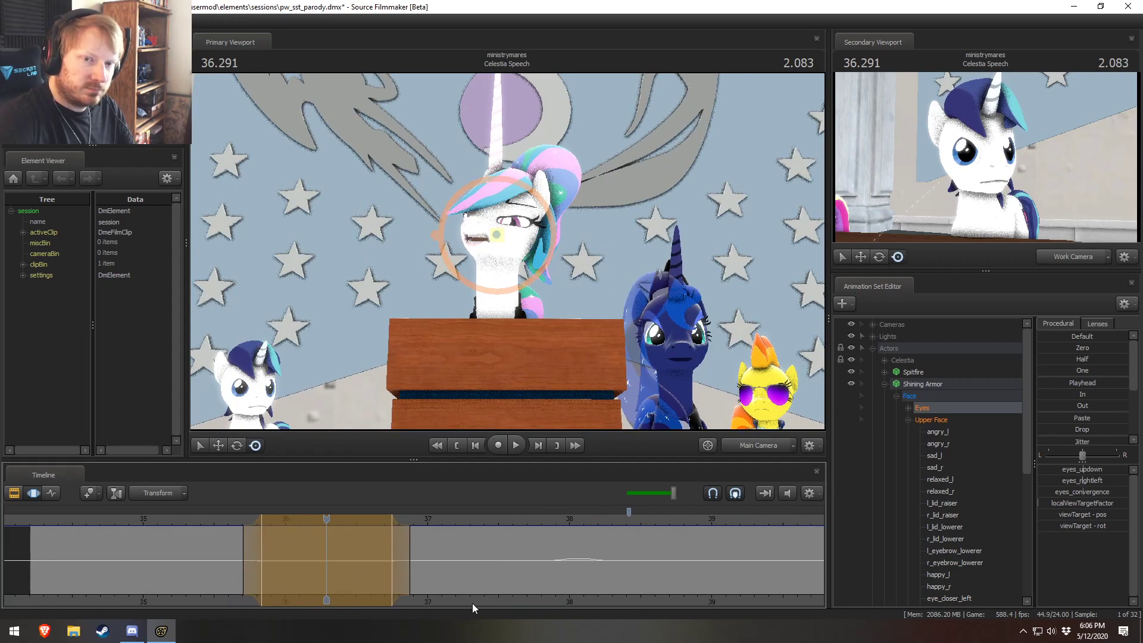
# Step: Shorten the time selection of Shining Armor's eye movement to end at about 36.1 seconds, playing it to check the timing
pyautogui.moveTo(471, 606); pyautogui.dragTo(634, 599, button='middle')
pyautogui.moveTo(577, 550); pyautogui.dragTo(503, 552)
pyautogui.click(351, 518)
pyautogui.press('space')
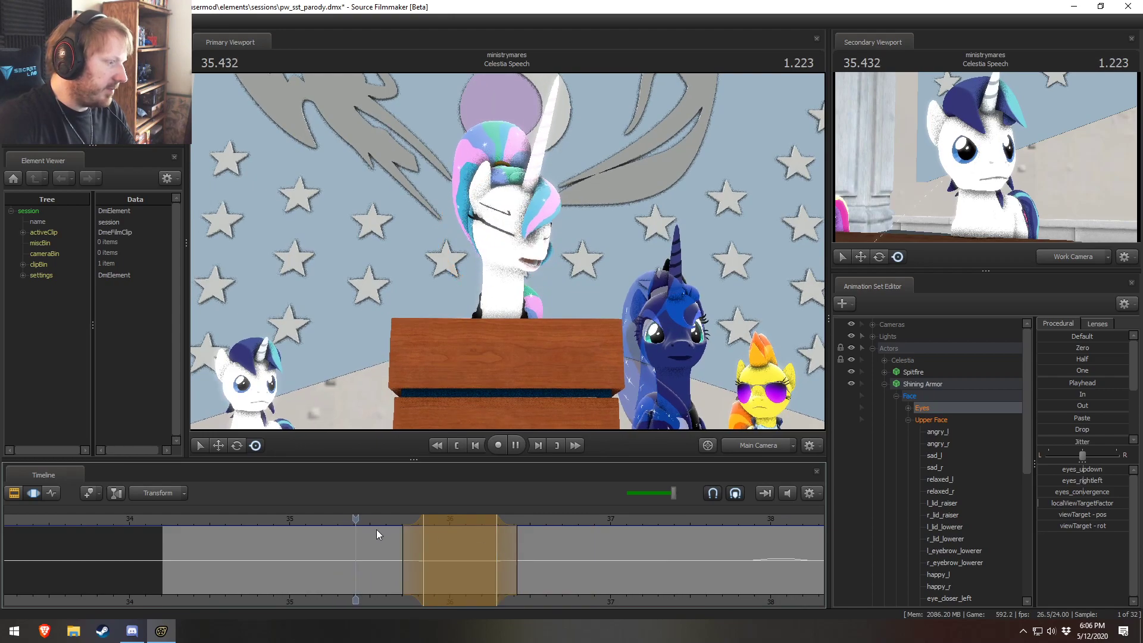
pyautogui.press('space')
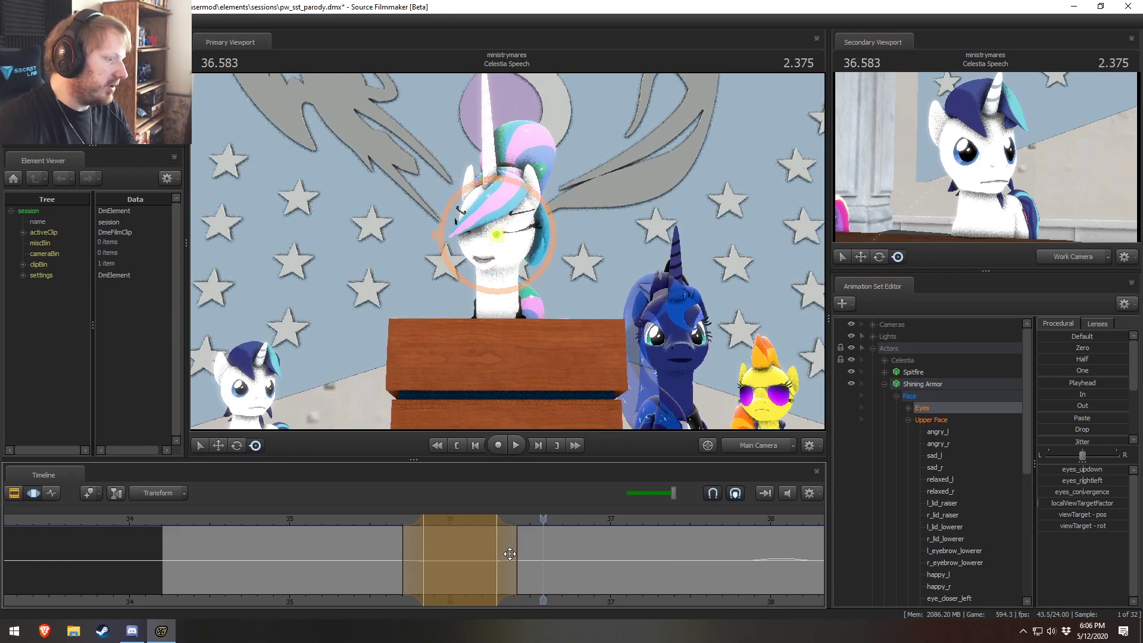
pyautogui.moveTo(514, 553); pyautogui.dragTo(476, 556)
pyautogui.click(375, 516)
pyautogui.press('space')
pyautogui.press('space')
pyautogui.click(375, 517)
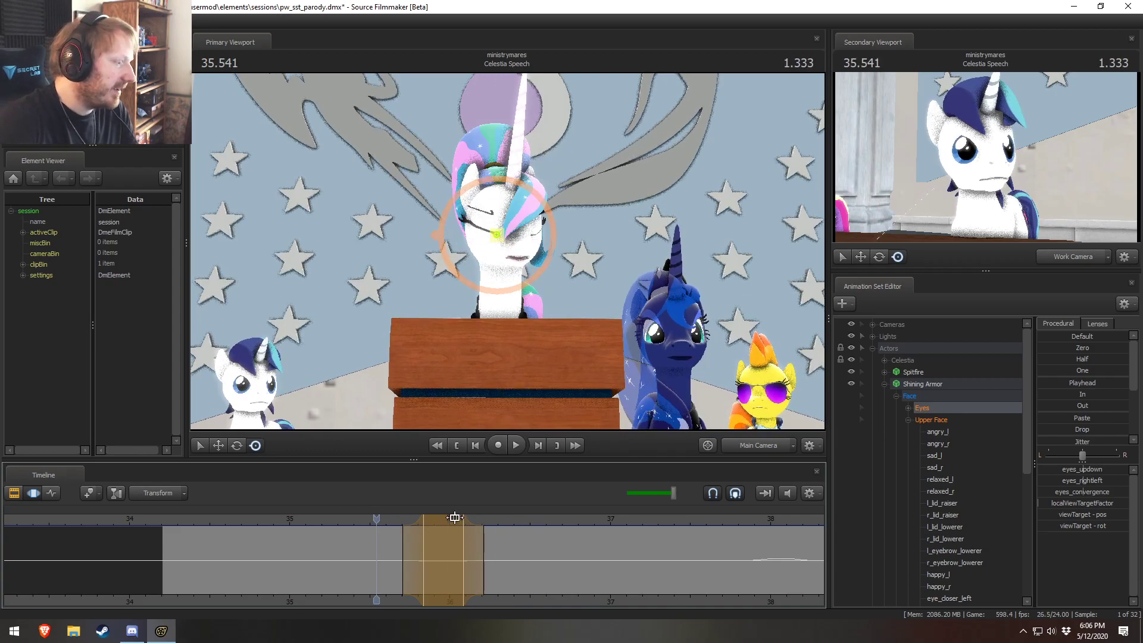
# Step: Switch to the Work Camera, frame Shining Armor up close and play his eye movement from about 35.5 seconds
pyautogui.click(749, 444)
pyautogui.press('s')
pyautogui.moveTo(508, 251); pyautogui.dragTo(483, 331)
pyautogui.press('w')
pyautogui.press('w')
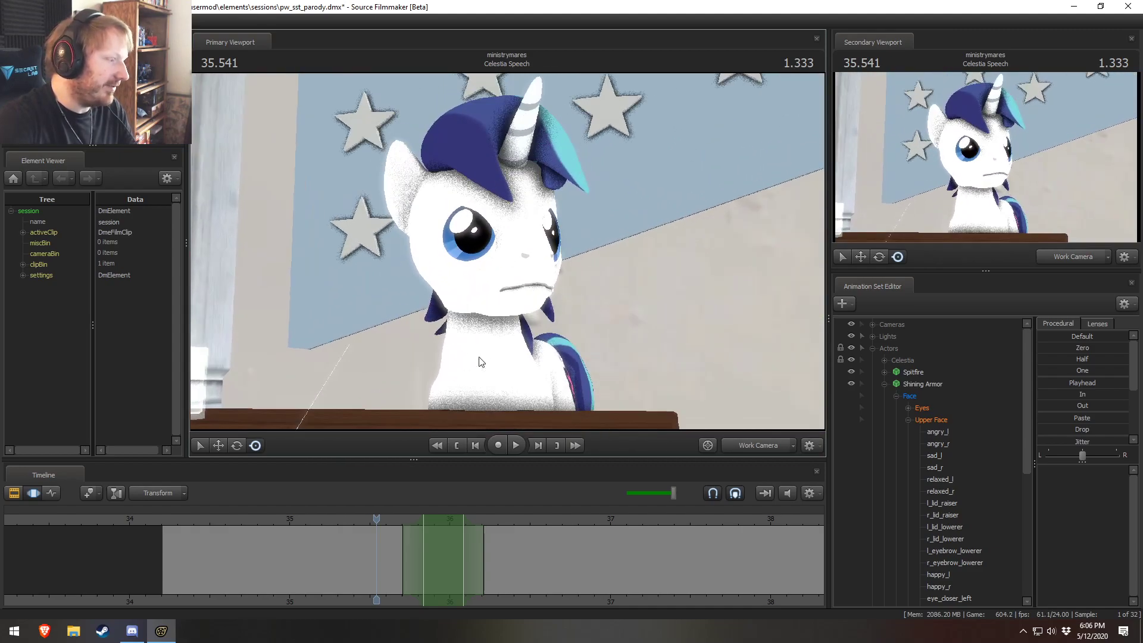
pyautogui.moveTo(379, 517); pyautogui.dragTo(374, 517)
pyautogui.press('space')
pyautogui.press('space')
# Step: Make a time selection from about 37.4 to 40 seconds with short falloffs on both sides
pyautogui.moveTo(618, 599); pyautogui.dragTo(339, 585, button='middle')
pyautogui.scroll(-4, 338, 585)
pyautogui.keyDown('shift'); pyautogui.moveTo(351, 554); pyautogui.dragTo(604, 560); pyautogui.keyUp('shift')
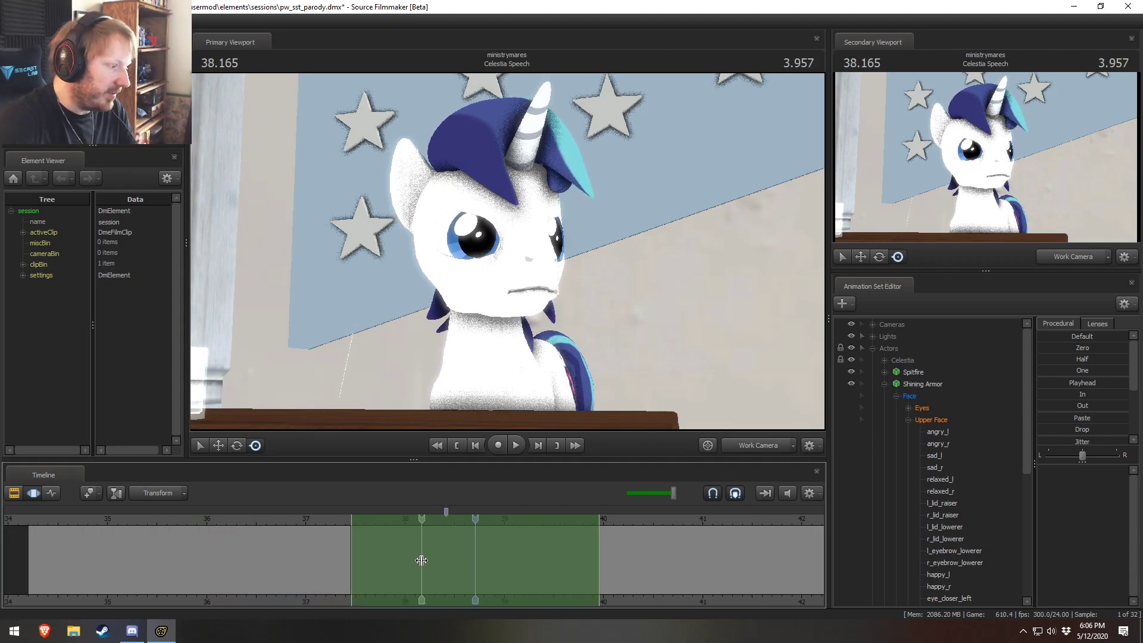
pyautogui.keyDown('shift'); pyautogui.scroll(3, 421, 560); pyautogui.keyUp('shift')
pyautogui.moveTo(211, 520); pyautogui.dragTo(203, 545)
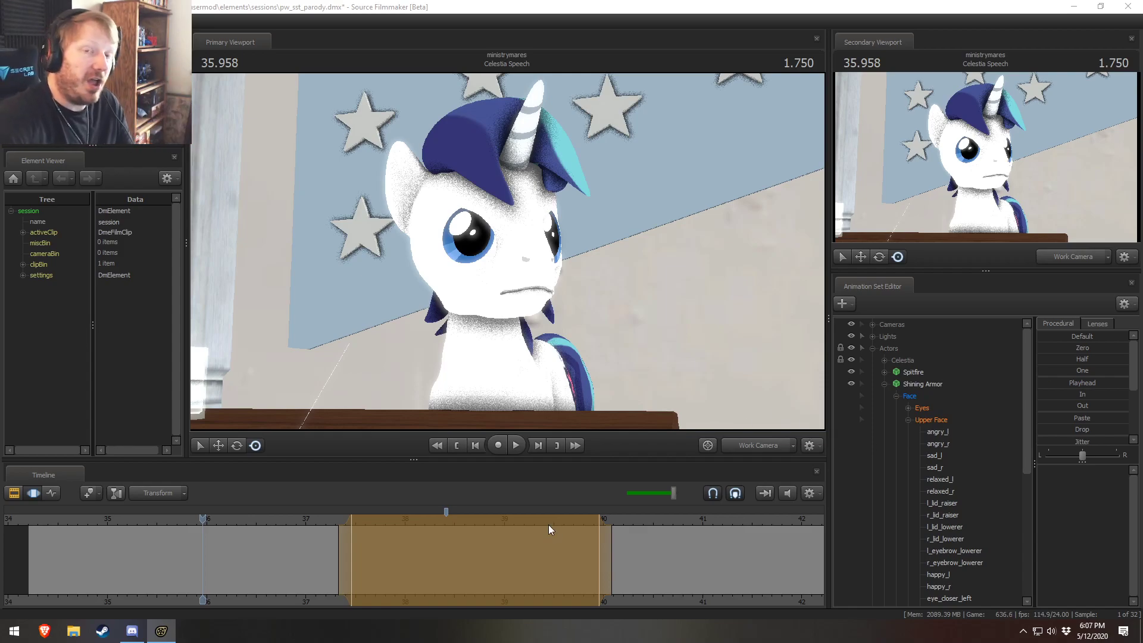
# Step: Play Shining Armor's close-up repeatedly from about 36 seconds to review the eye motion
pyautogui.click(183, 520)
pyautogui.press('space')
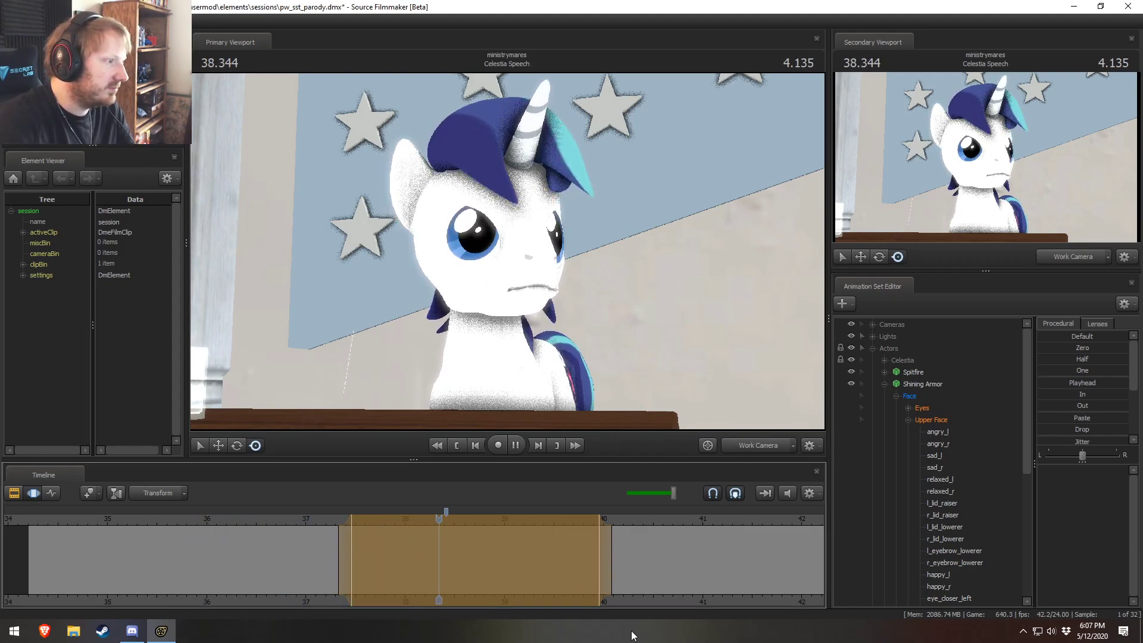
pyautogui.press('space')
pyautogui.moveTo(328, 526); pyautogui.dragTo(203, 536)
pyautogui.press('space')
pyautogui.press('space')
pyautogui.press('space')
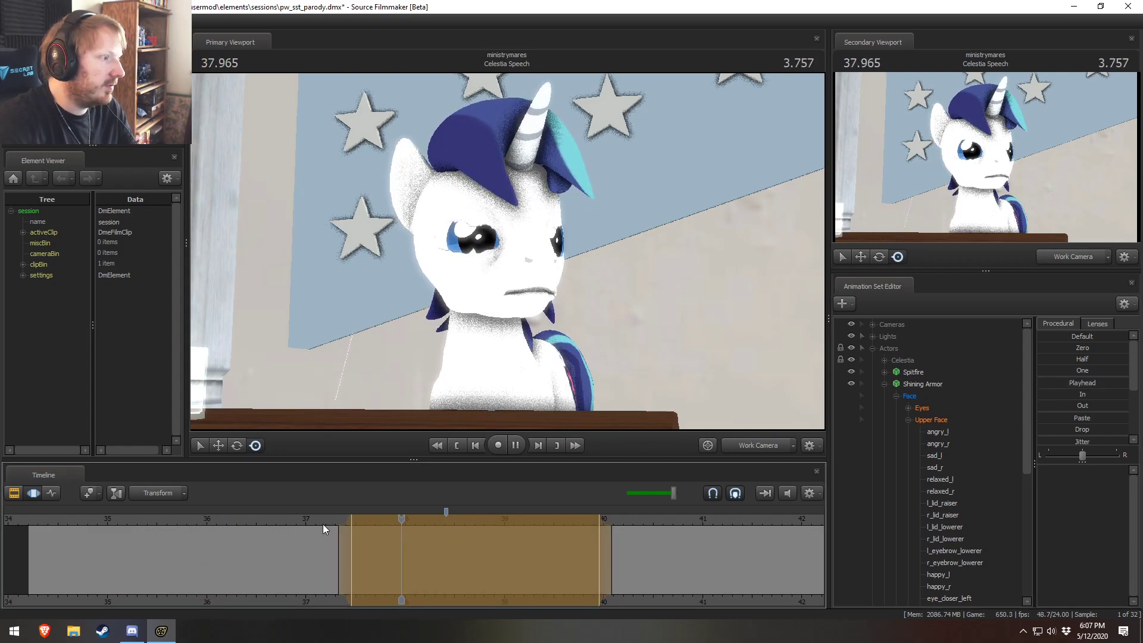
pyautogui.click(319, 519)
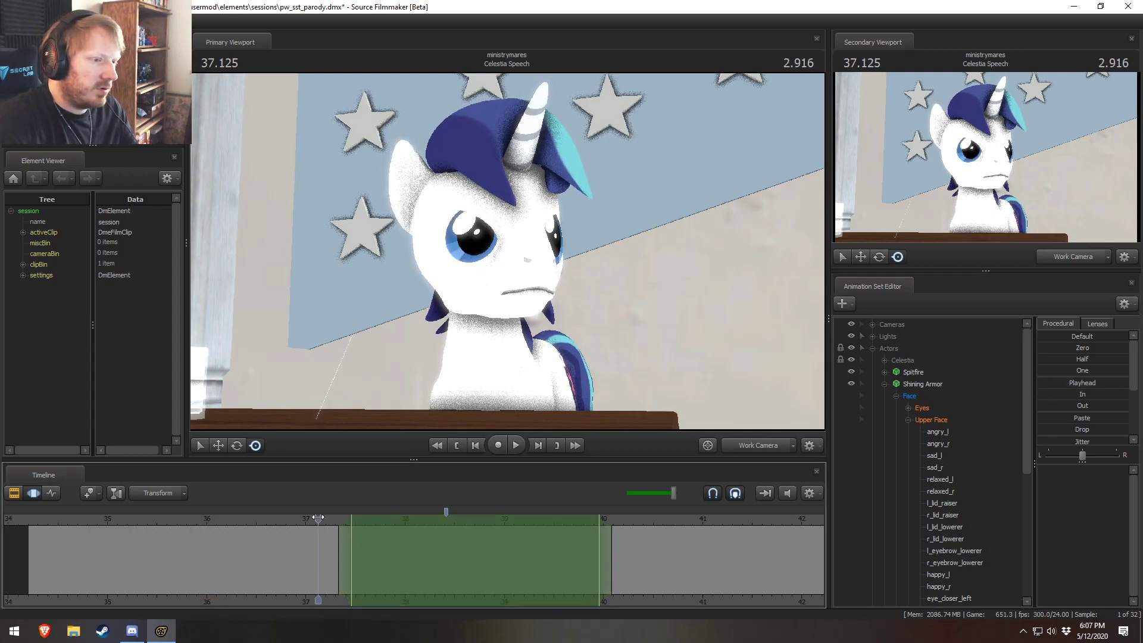
# Step: Expand Shining Armor's Eyes group and select the eyes_updown and eyes_rightleft controls
pyautogui.click(930, 410)
pyautogui.click(909, 408)
pyautogui.click(932, 419)
pyautogui.keyDown('ctrl'); pyautogui.click(941, 431); pyautogui.keyUp('ctrl')
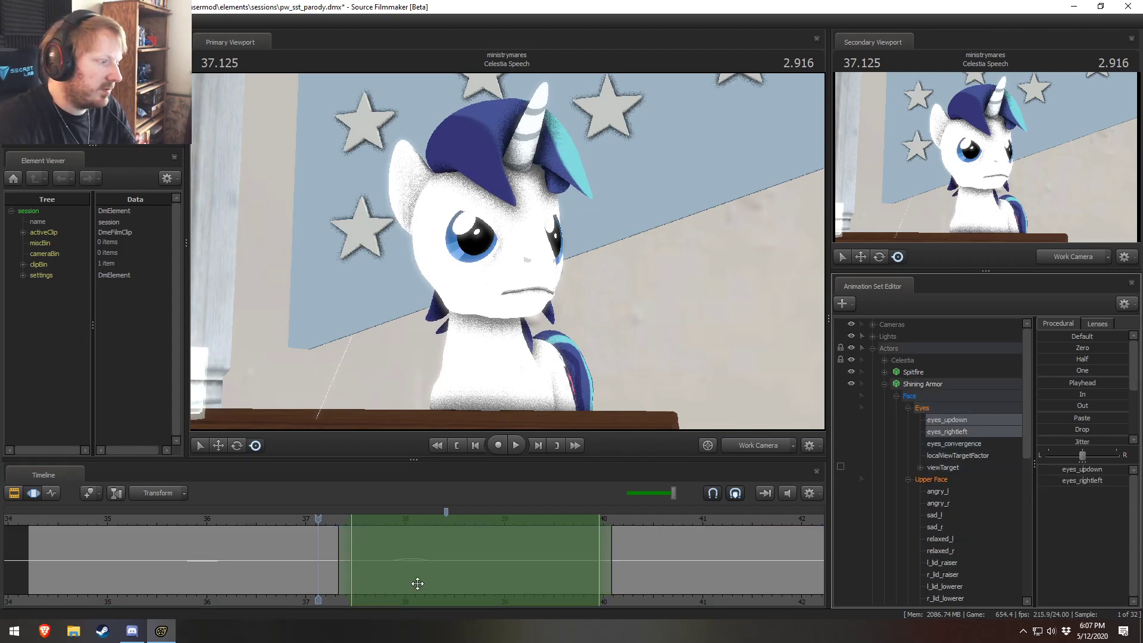
# Step: Shorten the time selection to end at about 38.1 seconds and adjust Shining Armor's eyes_rightleft control within it
pyautogui.click(203, 519)
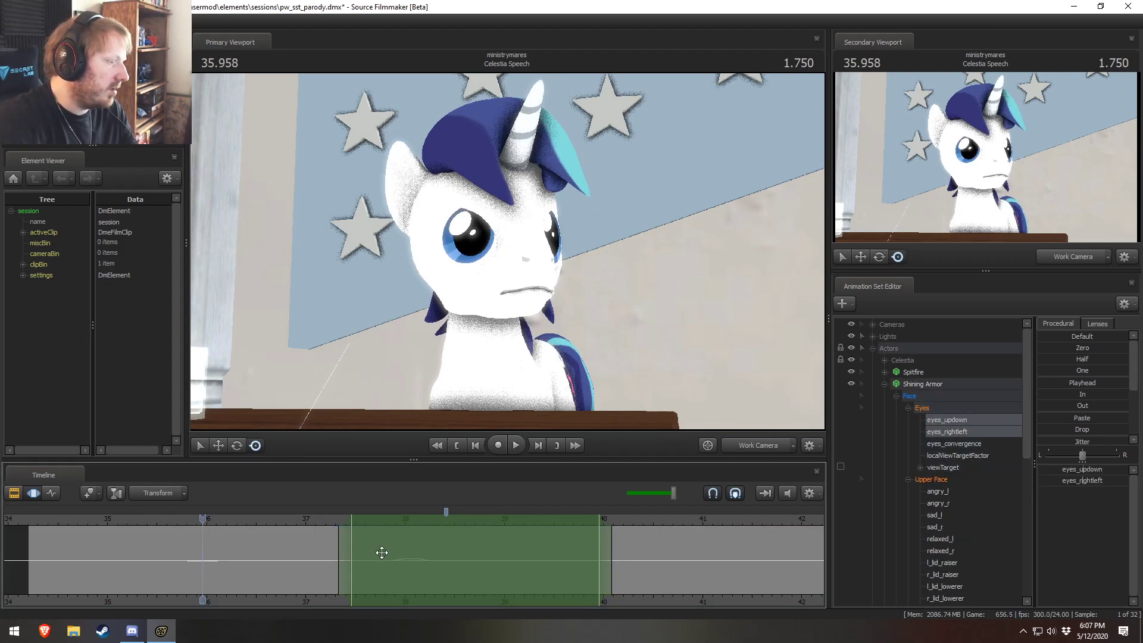
pyautogui.moveTo(610, 557); pyautogui.dragTo(412, 566)
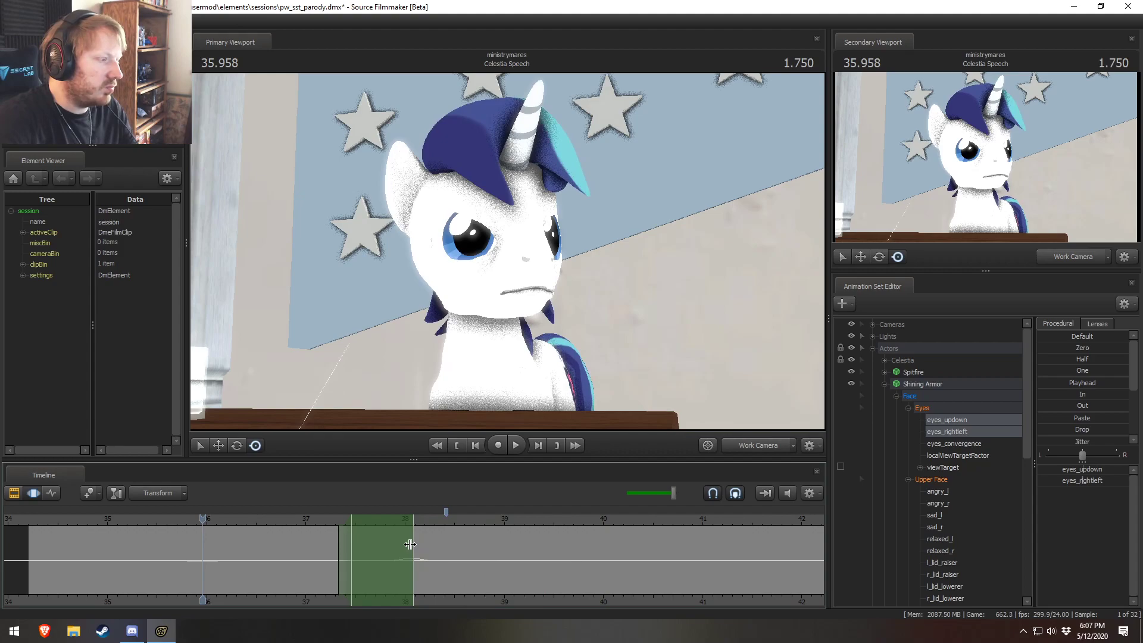
pyautogui.click(368, 519)
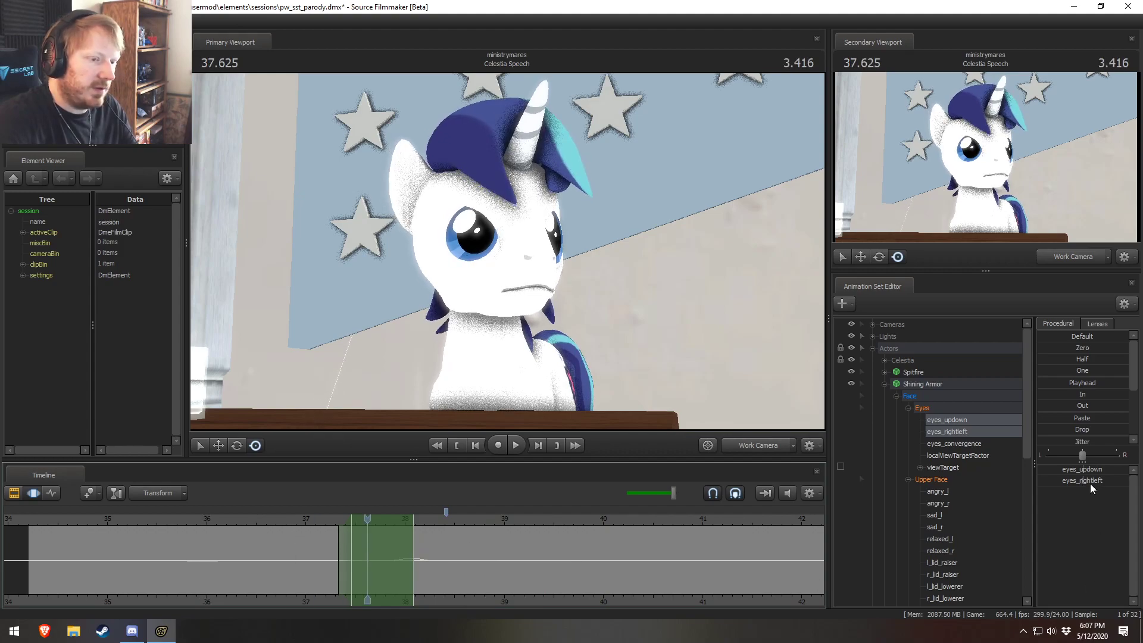
pyautogui.moveTo(1094, 480); pyautogui.dragTo(1093, 480)
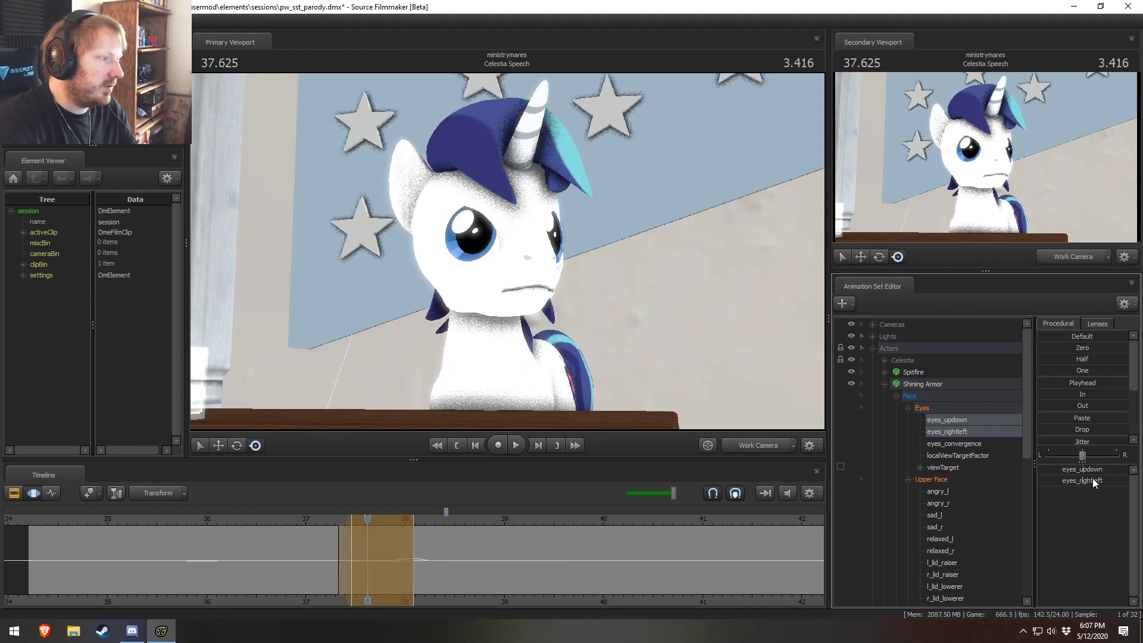
pyautogui.press('space')
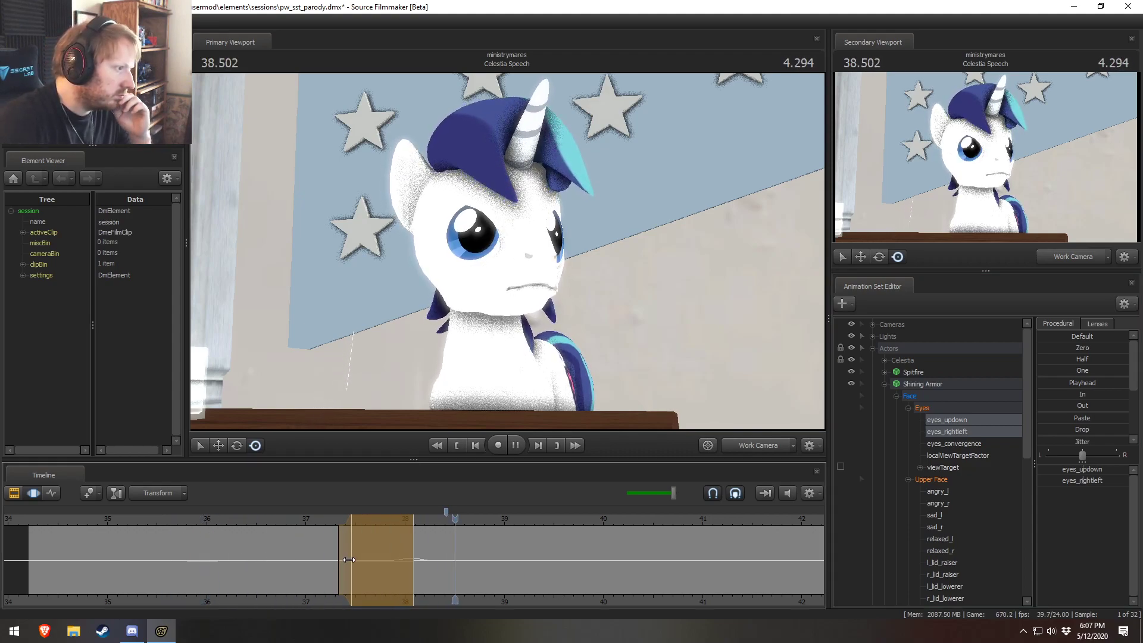
pyautogui.press('space')
# Step: Return to Main Camera and open the Clip Editor, framing the clips from Council Chamber to Council Applause
pyautogui.click(752, 445)
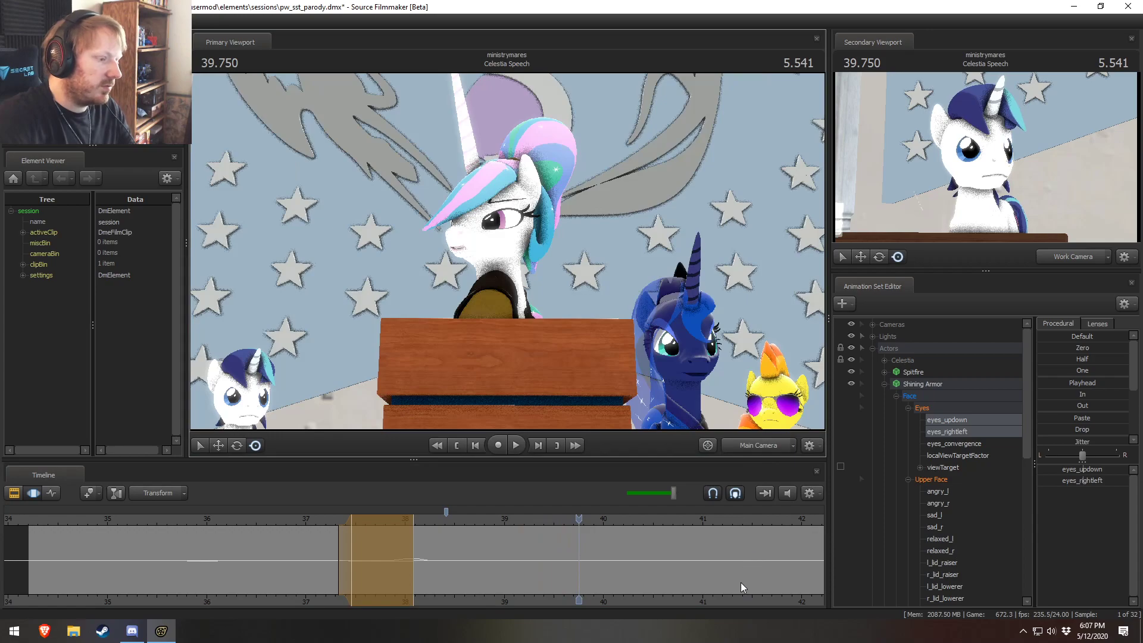
pyautogui.scroll(-4, 577, 590)
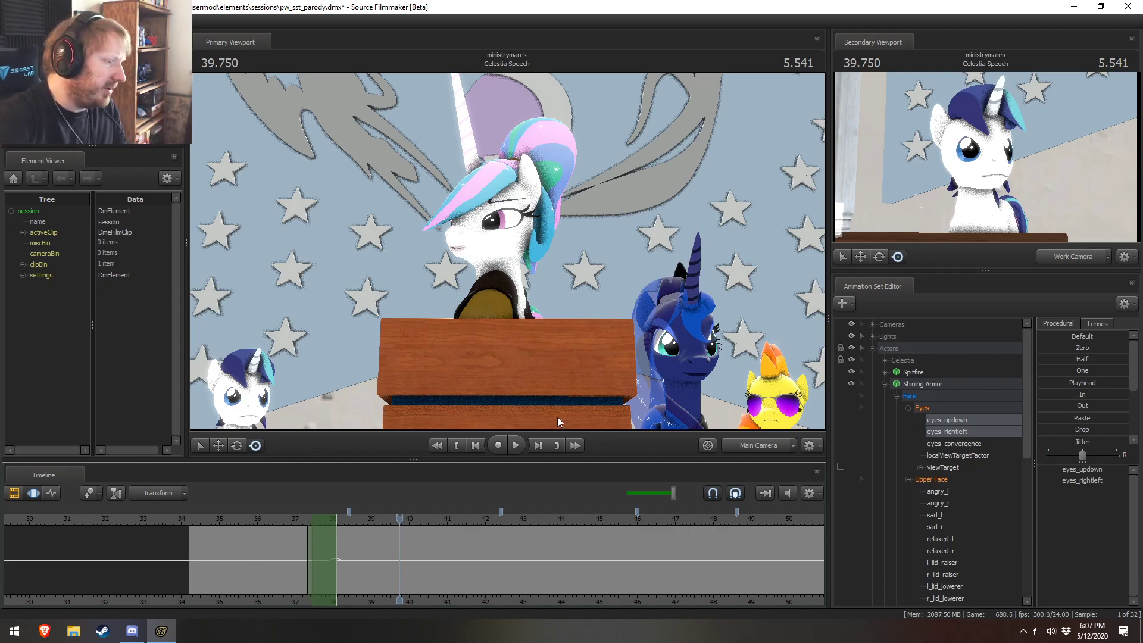
pyautogui.scroll(-4, 581, 534)
pyautogui.press('F2')
pyautogui.scroll(-2, 498, 577)
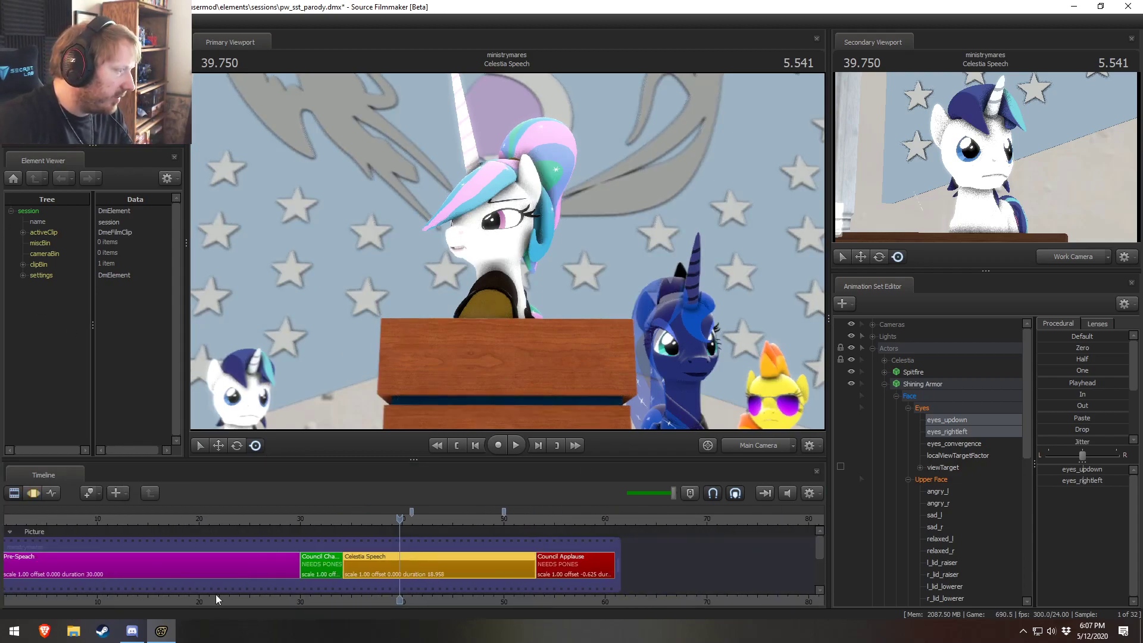
pyautogui.scroll(-1, 232, 585)
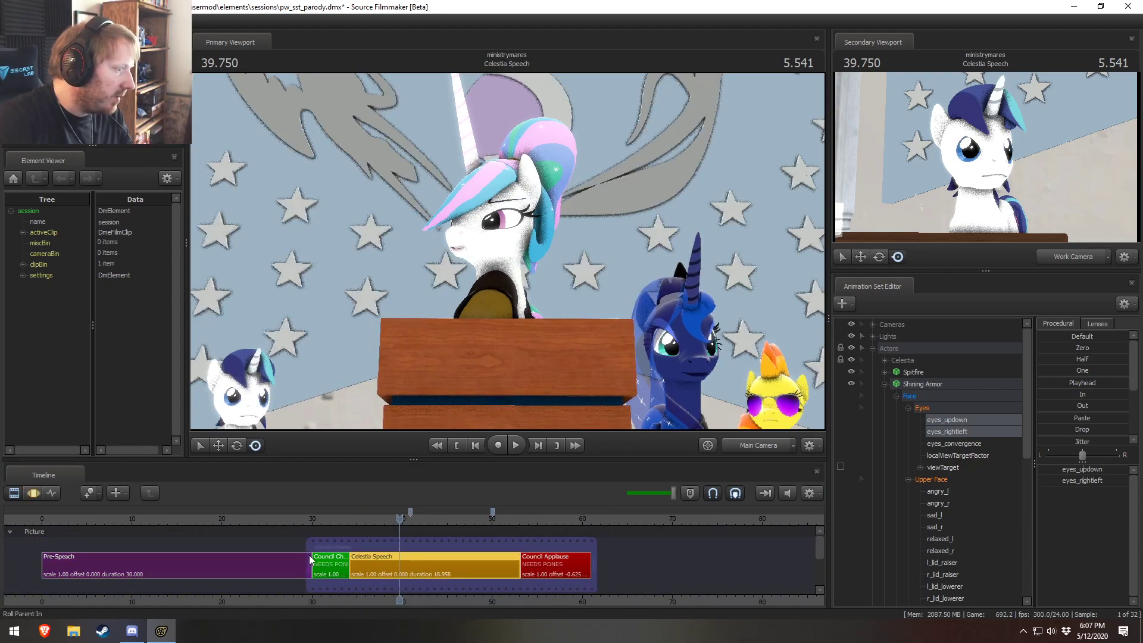
pyautogui.scroll(3, 333, 563)
pyautogui.moveTo(598, 584); pyautogui.dragTo(516, 600, button='middle')
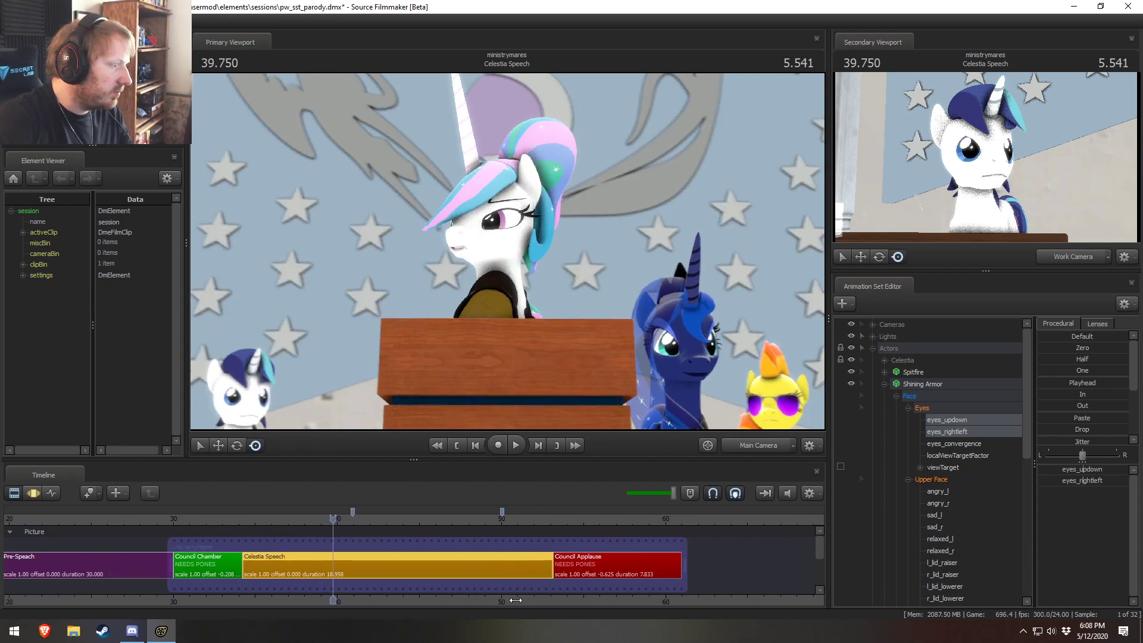
# Step: Play the Celestia Speech shot through Main Camera from about 35.6 to 52 seconds
pyautogui.moveTo(206, 524); pyautogui.dragTo(179, 530)
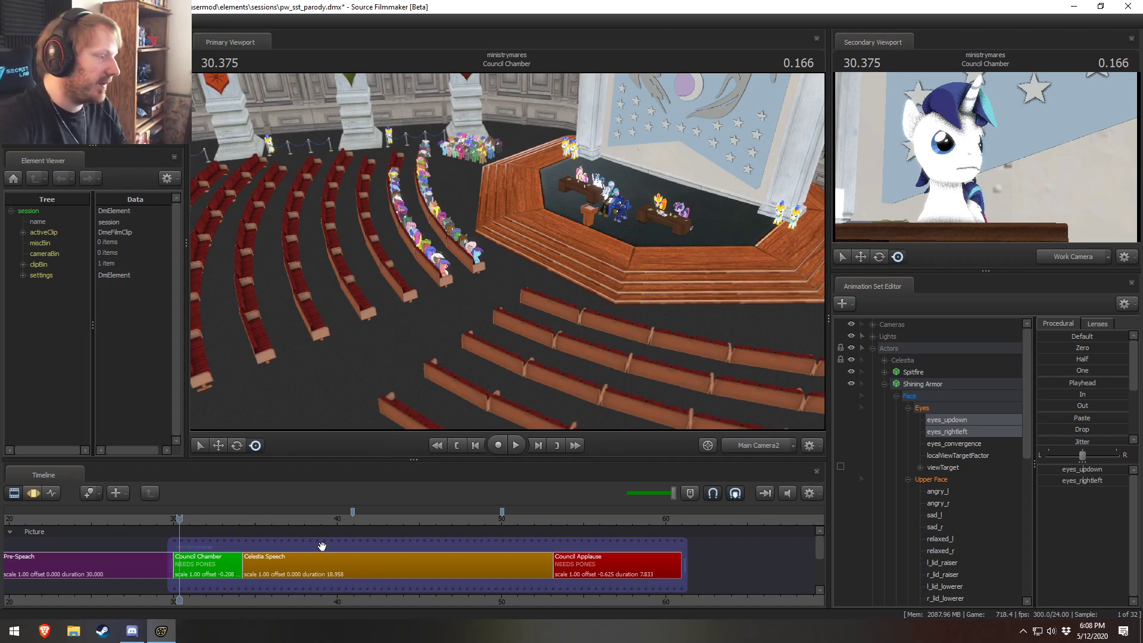
pyautogui.click(265, 521)
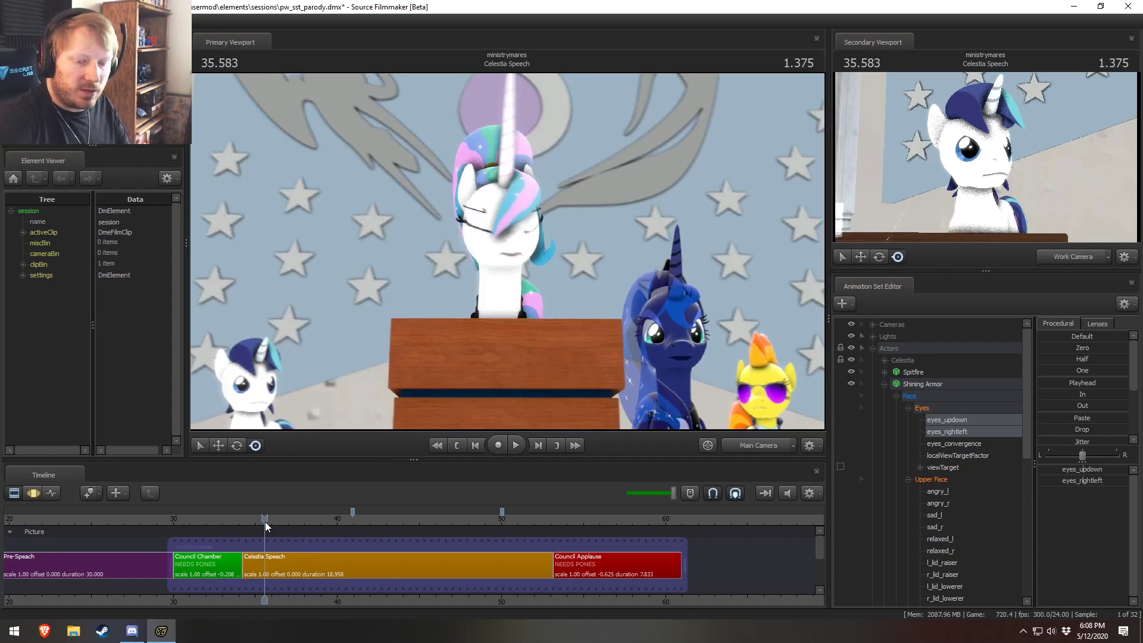
pyautogui.press('space')
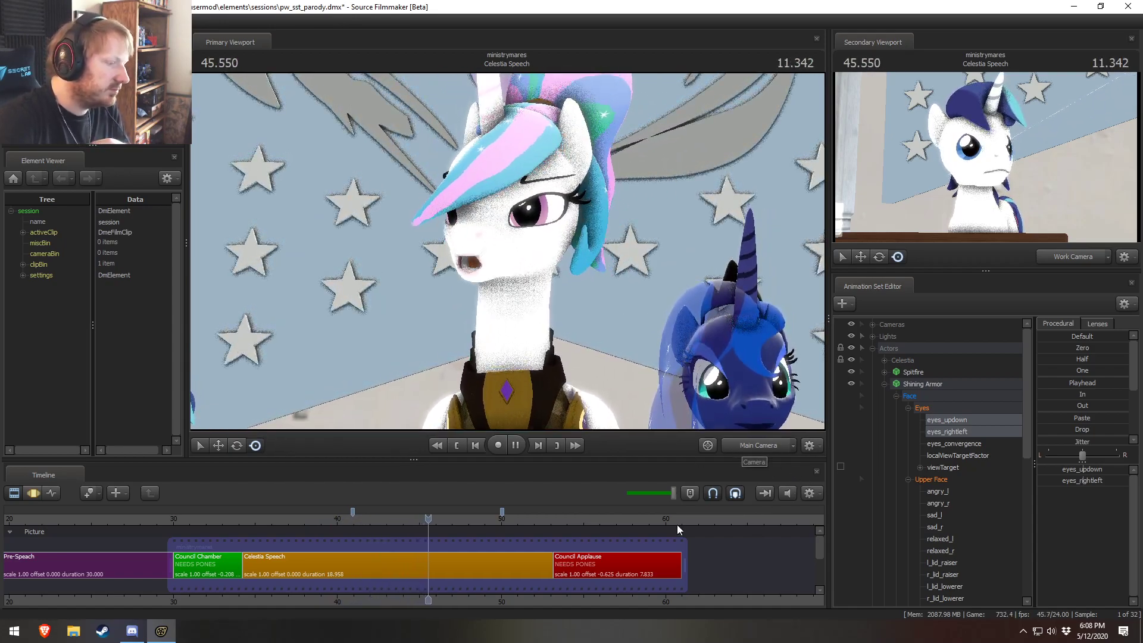
pyautogui.scroll(3, 537, 602)
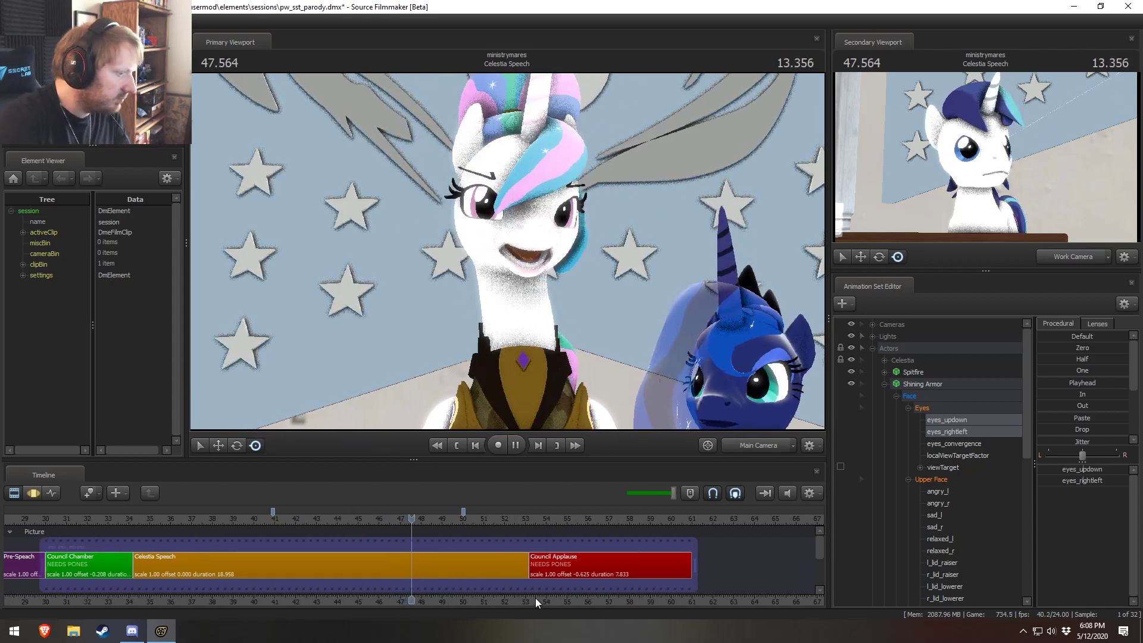
pyautogui.moveTo(537, 602); pyautogui.dragTo(500, 596, button='middle')
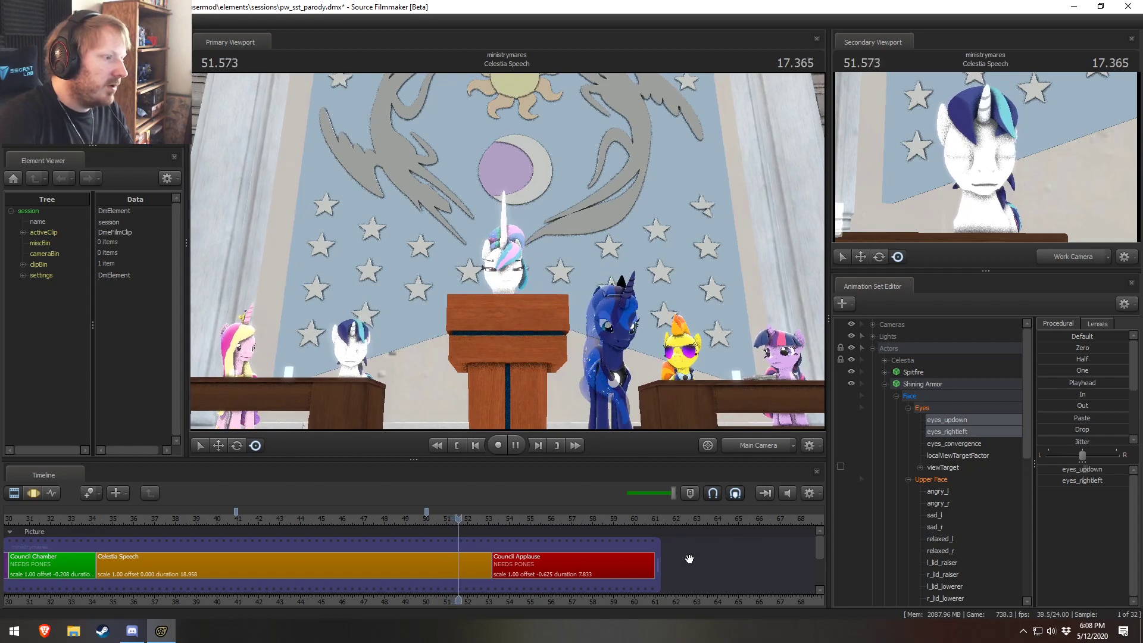
pyautogui.press('space')
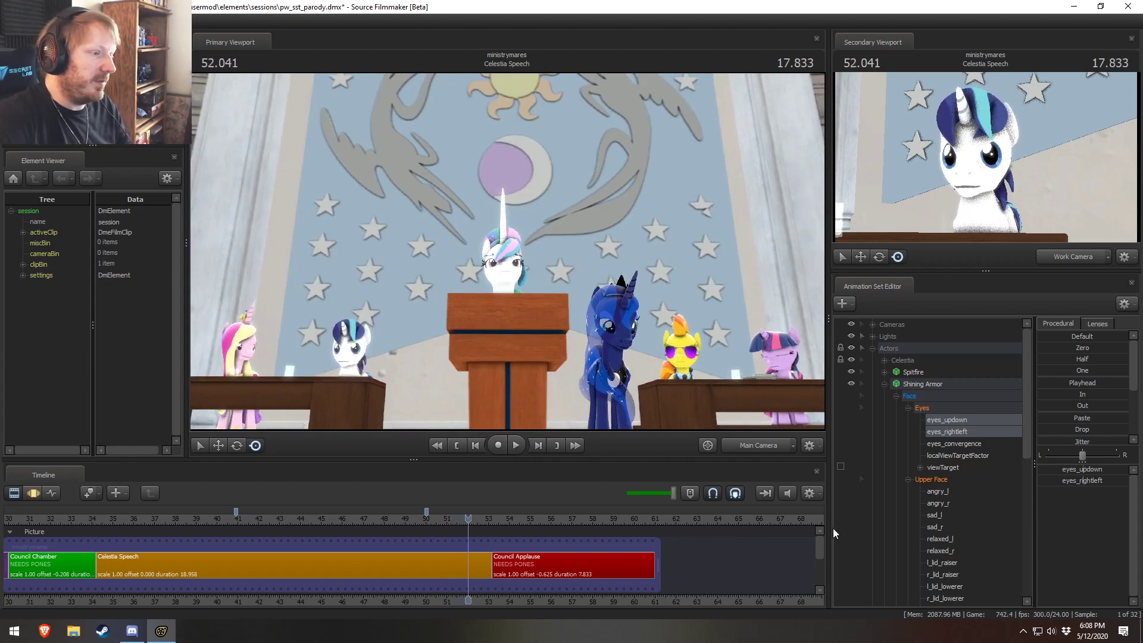
# Step: Replay the end of the Celestia Speech shot, from about 50 seconds onward, to review the background characters
pyautogui.moveTo(463, 520)
pyautogui.mouseDown()
pyautogui.moveTo(368, 519)
pyautogui.moveTo(441, 521)
pyautogui.mouseUp()
pyautogui.press('space')
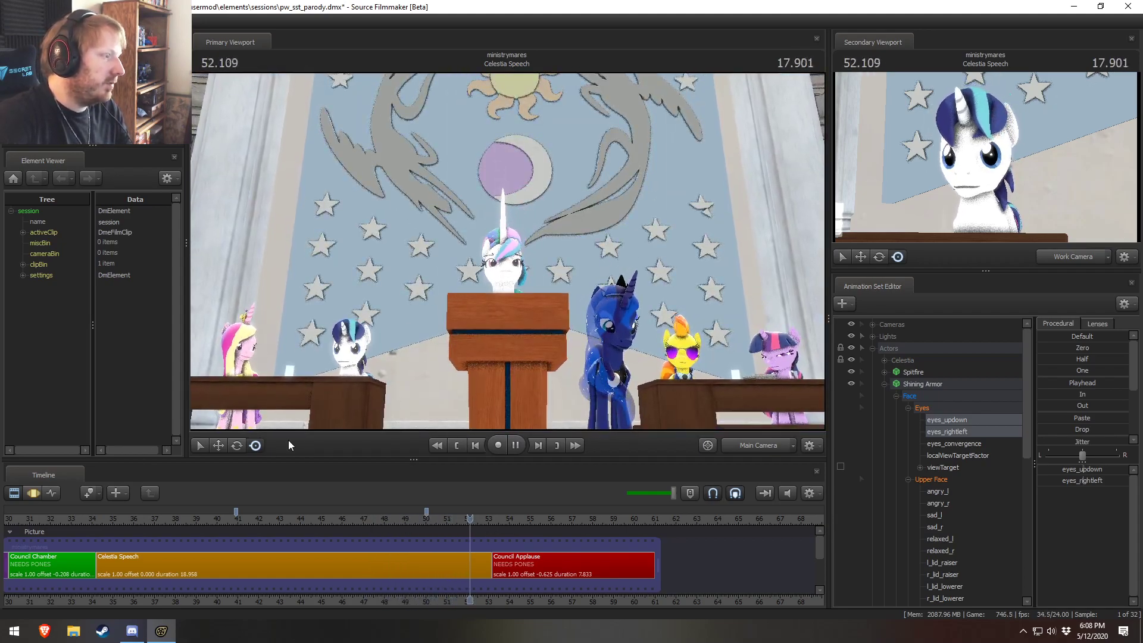
pyautogui.press('space')
pyautogui.moveTo(445, 514); pyautogui.dragTo(453, 515)
pyautogui.press('super')
pyautogui.press('super')
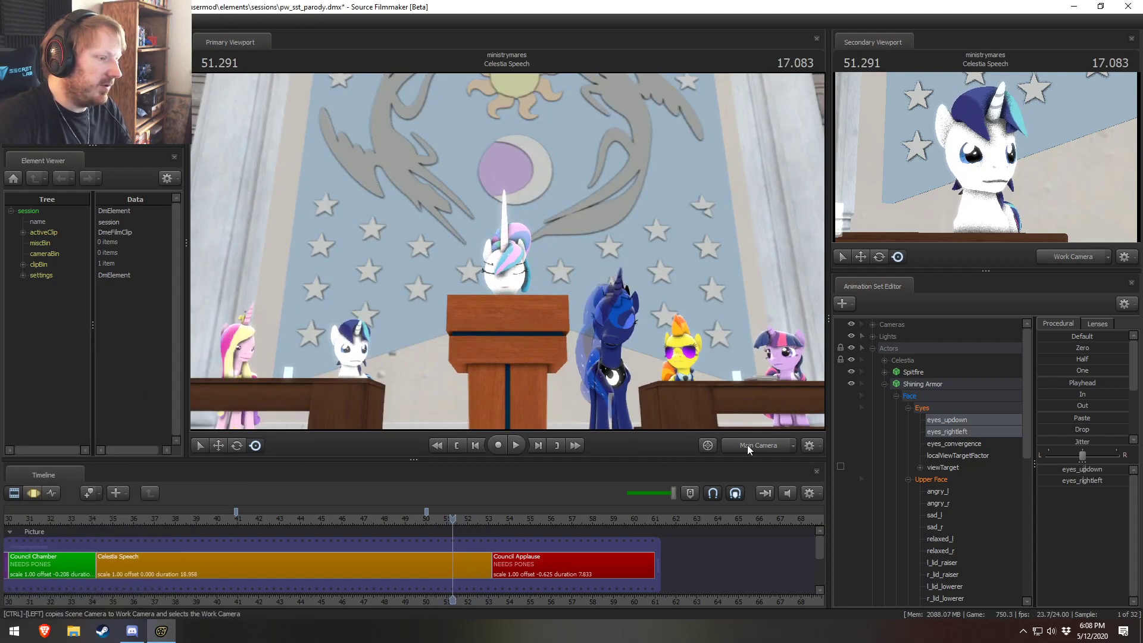
pyautogui.click(415, 519)
pyautogui.press('space')
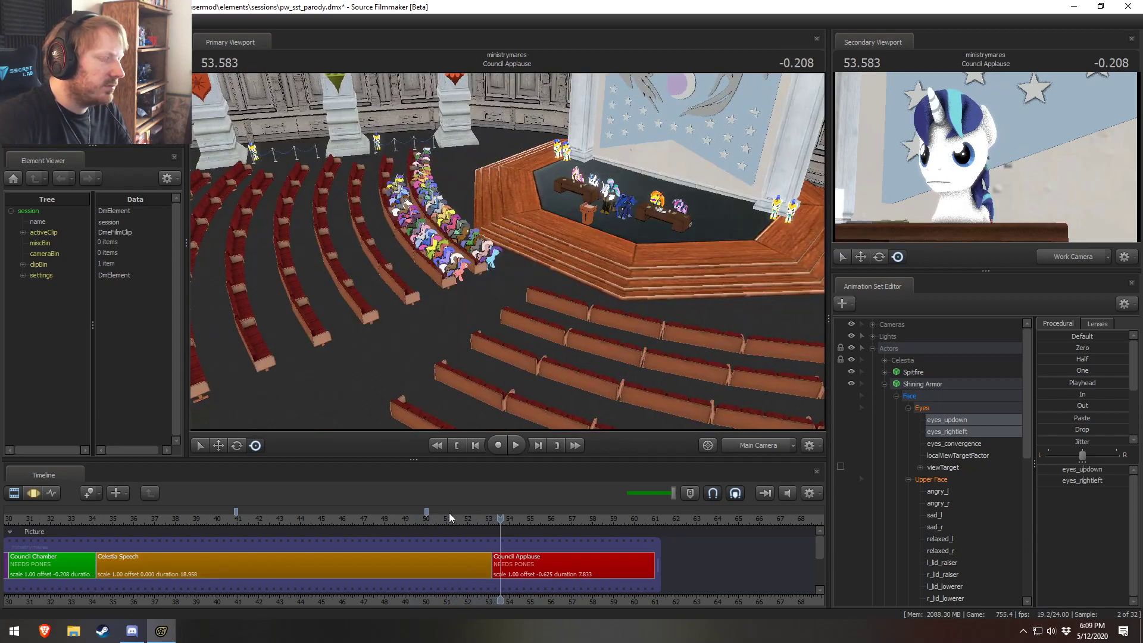
pyautogui.click(430, 518)
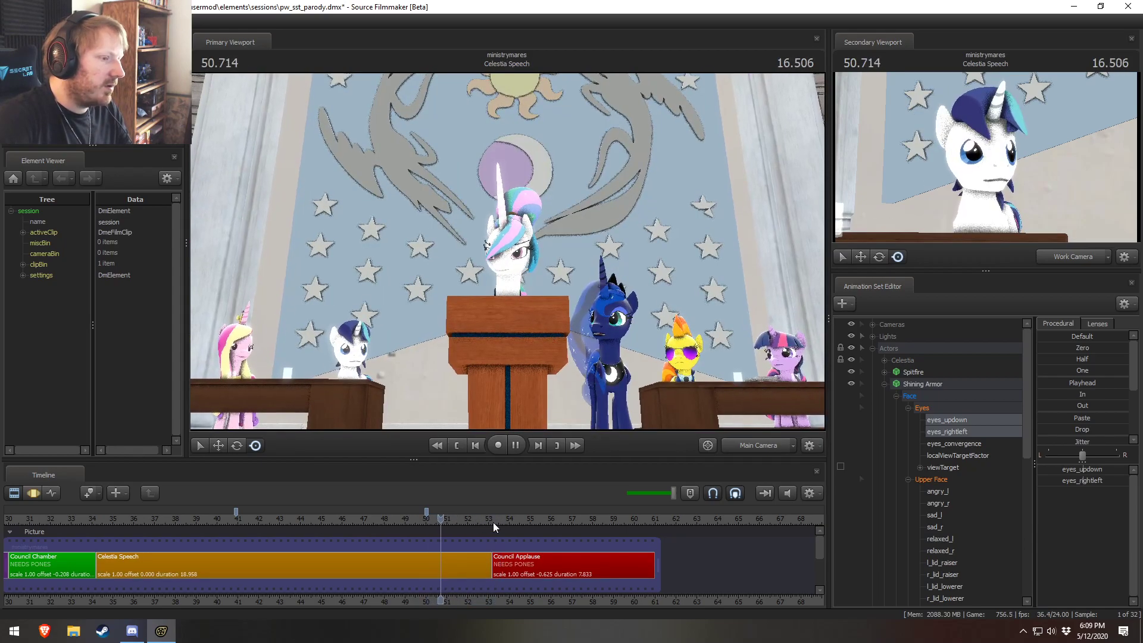
pyautogui.press('space')
# Step: Switch to the Work Camera, move it to Cadence at her desk and play from about 48 seconds
pyautogui.click(738, 447)
pyautogui.press('w')
pyautogui.moveTo(730, 408); pyautogui.dragTo(589, 420)
pyautogui.press('s')
pyautogui.click(378, 520)
pyautogui.press('space')
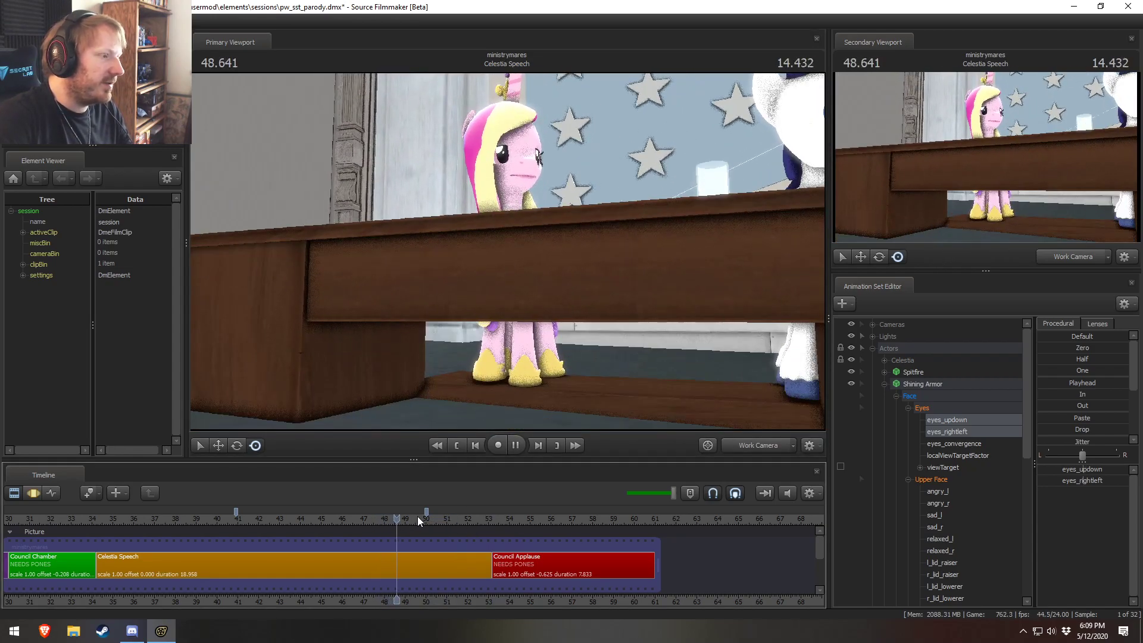
pyautogui.press('space')
# Step: Move the Work Camera in close to Cadence above the desk and replay her motion up to about 50.9 seconds
pyautogui.press('z')
pyautogui.moveTo(441, 369)
pyautogui.mouseDown()
pyautogui.moveTo(444, 396)
pyautogui.moveTo(453, 375)
pyautogui.mouseUp()
pyautogui.press('w')
pyautogui.click(380, 518)
pyautogui.press('space')
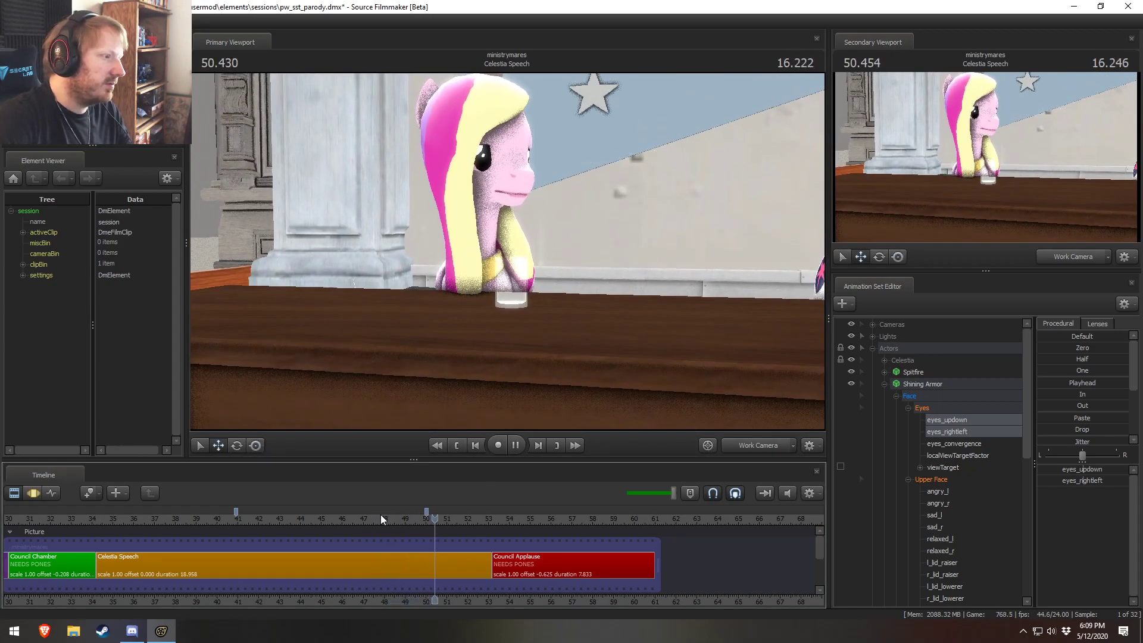
pyautogui.press('space')
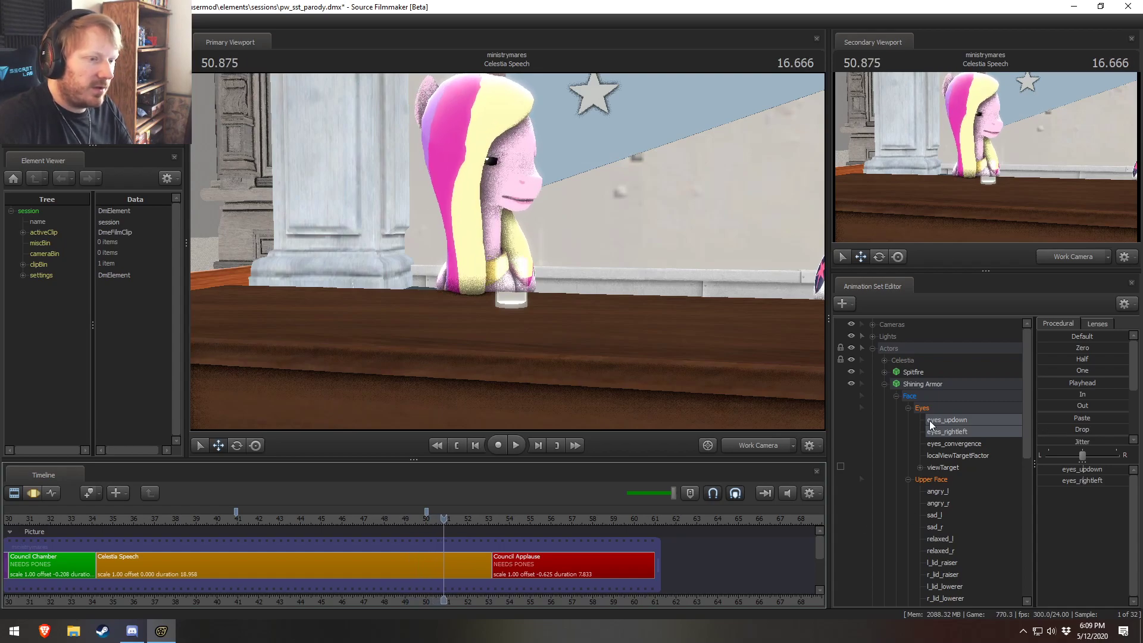
# Step: Collapse Shining Armor in the animation set list, expand Cadence and select her whole animation set
pyautogui.scroll(-1, 936, 484)
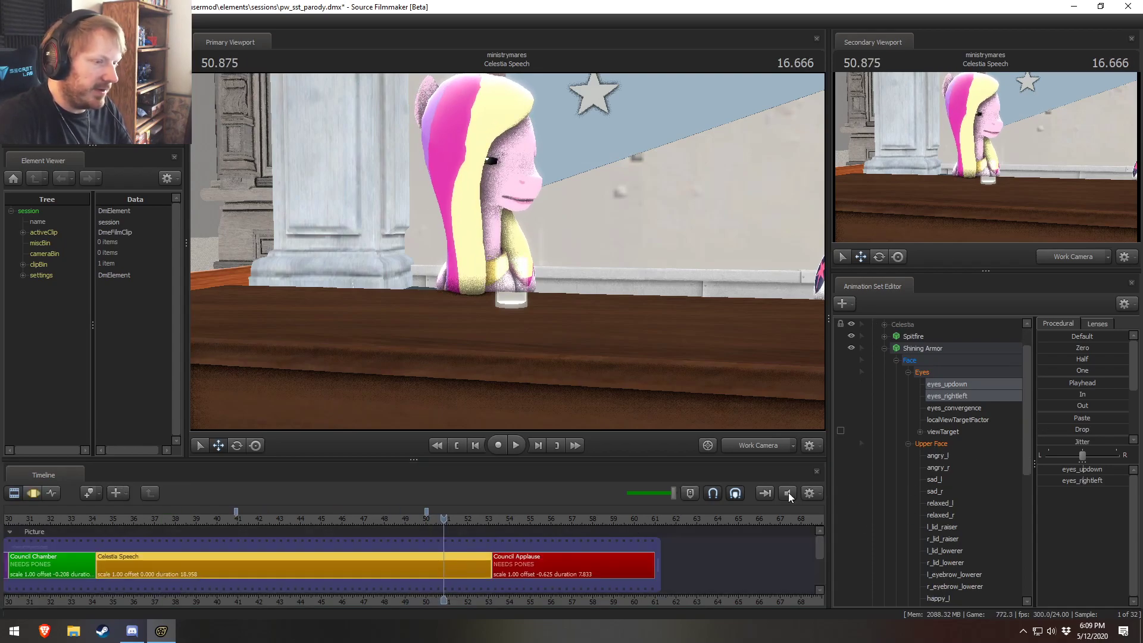
pyautogui.click(884, 348)
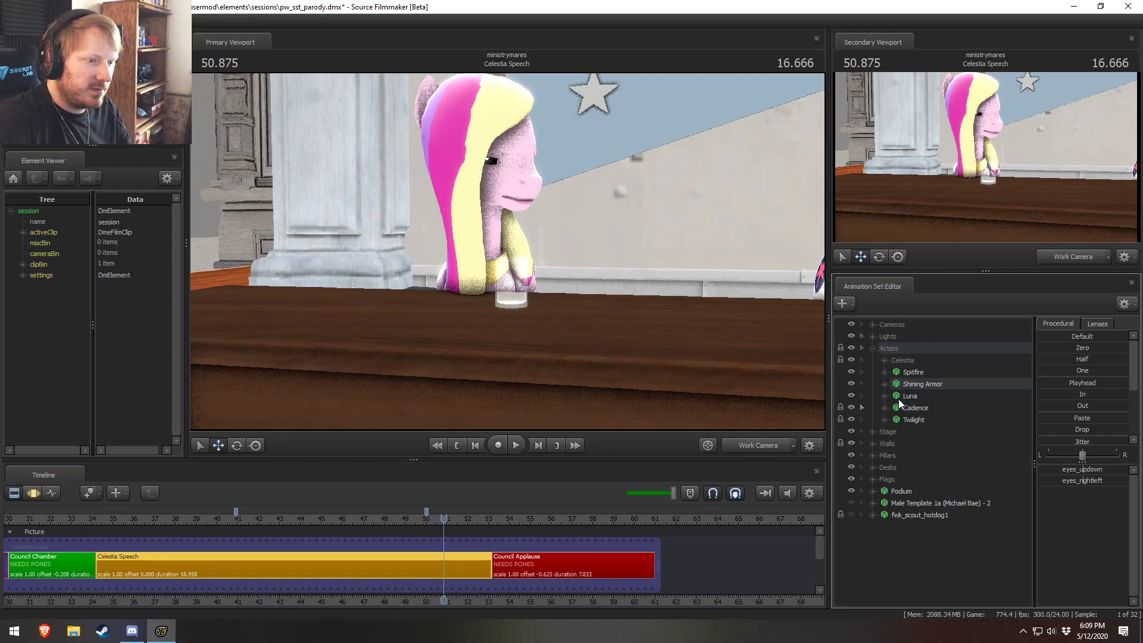
pyautogui.click(885, 408)
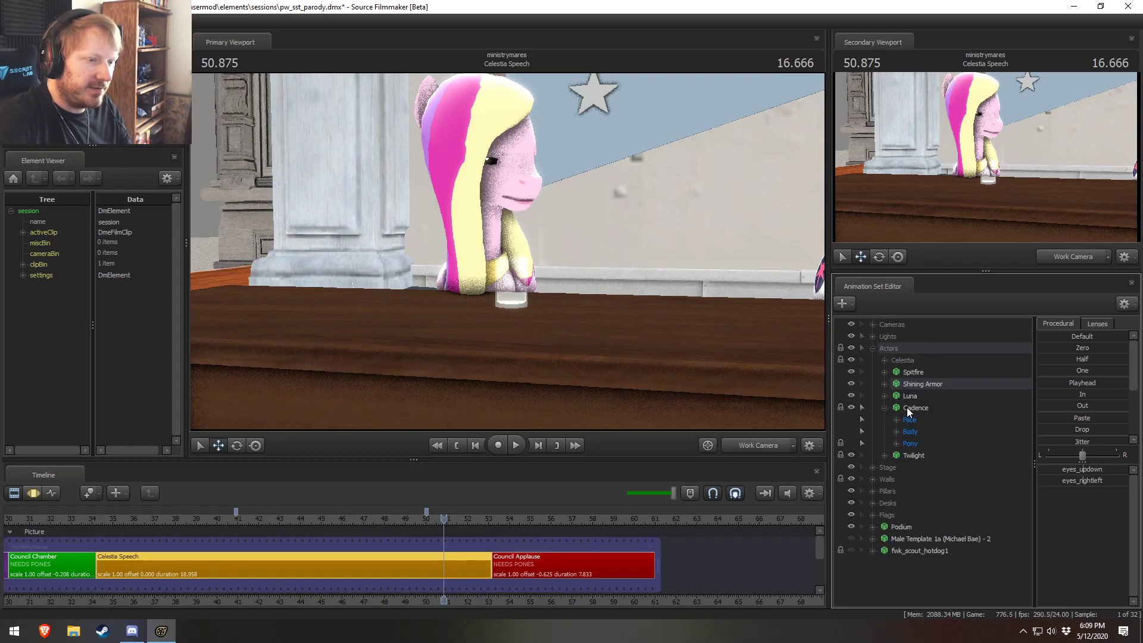
pyautogui.click(907, 407)
# Step: Select Cadence's motion from about 44.3 to 53.6 seconds in the Motion Editor, try stretching its start earlier and undo the changes
pyautogui.press('F3')
pyautogui.scroll(5, 383, 574)
pyautogui.keyDown('shift'); pyautogui.moveTo(195, 570); pyautogui.dragTo(578, 559); pyautogui.keyUp('shift')
pyautogui.moveTo(192, 548); pyautogui.dragTo(139, 550)
pyautogui.hotkey('ctrl', 'z')
pyautogui.hotkey('ctrl', 'z')
# Step: Change a Motion Editor timeline option and try stretching Cadence's motion to span about 42.7 to 54.5 seconds
pyautogui.click(819, 494)
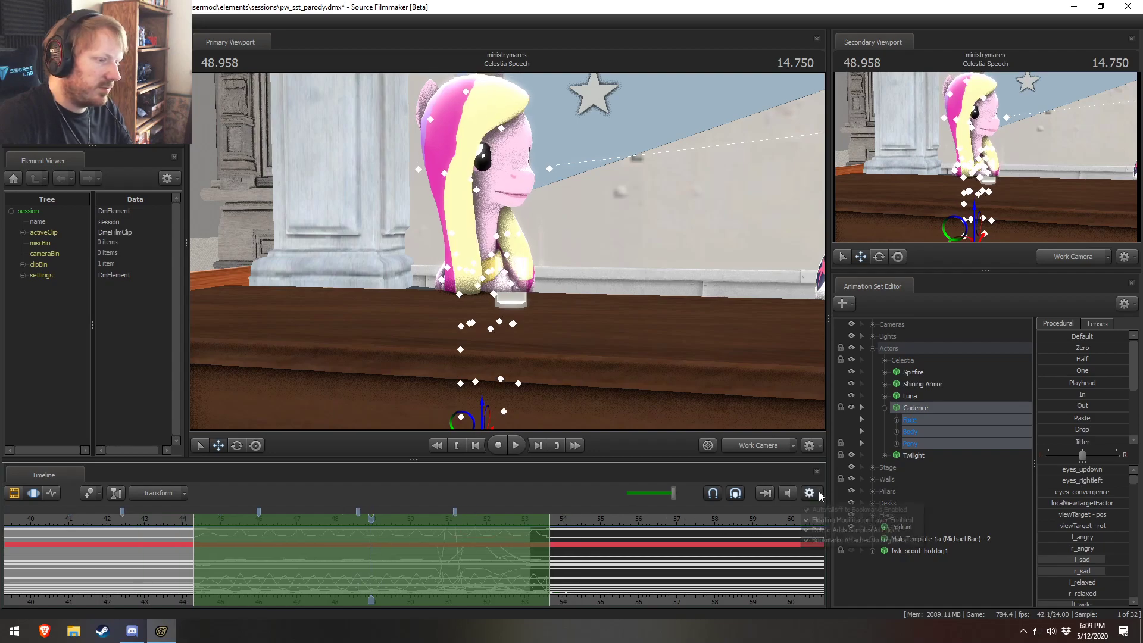
pyautogui.click(809, 541)
pyautogui.moveTo(547, 552); pyautogui.dragTo(579, 551)
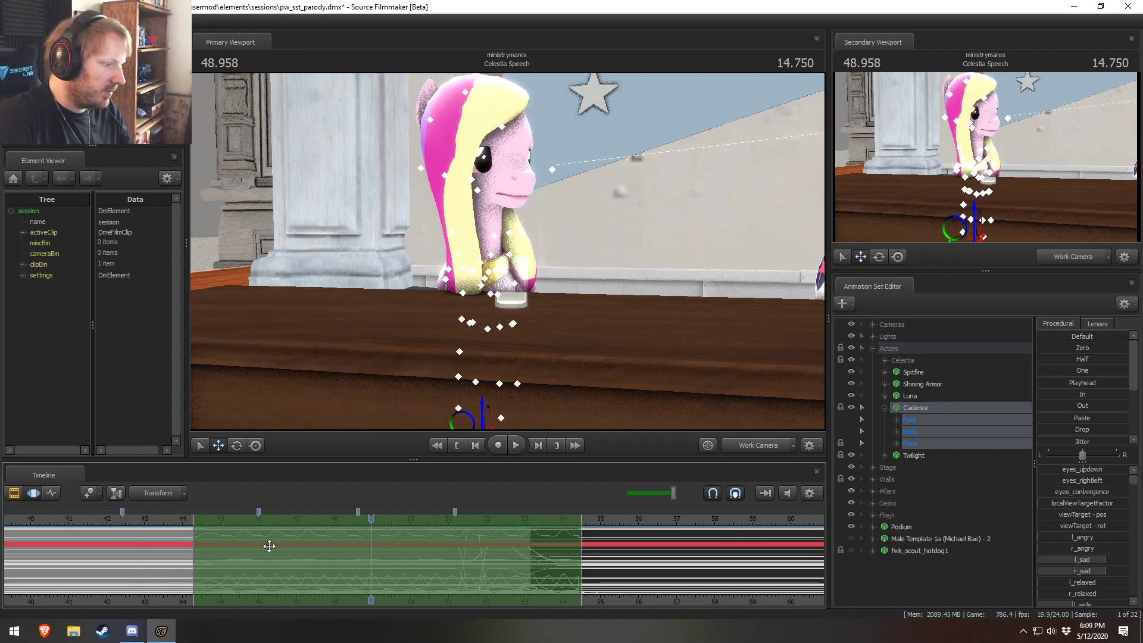
pyautogui.moveTo(193, 549); pyautogui.dragTo(135, 549)
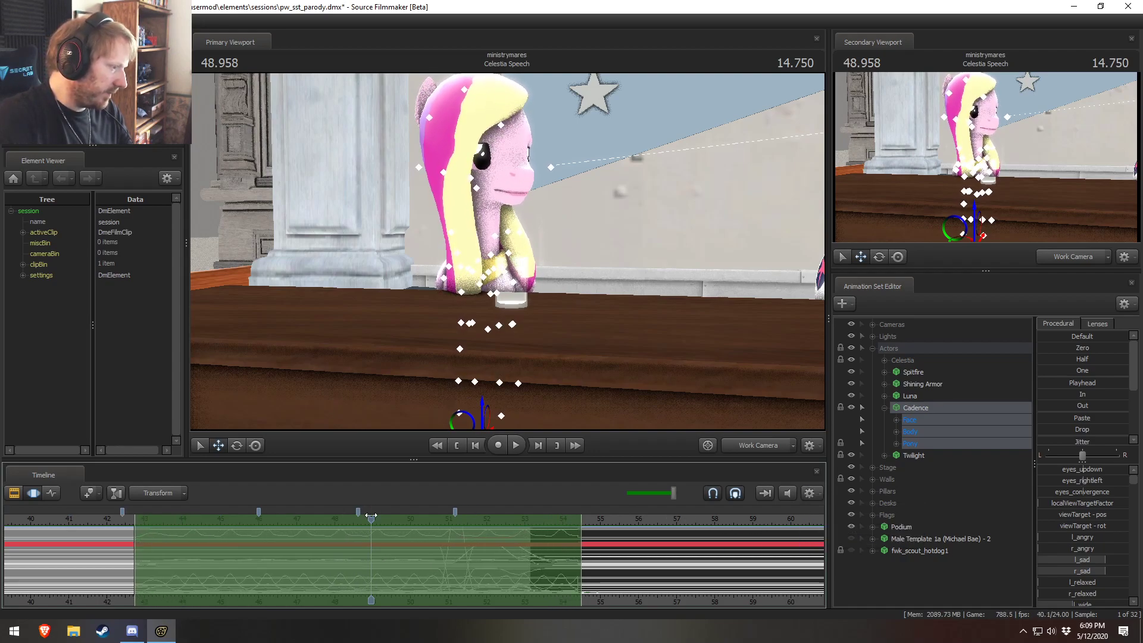
# Step: Play Cadence's stretched motion from about 45.2 seconds in the Work Camera, and through Main Camera to about 53 seconds
pyautogui.moveTo(371, 516); pyautogui.dragTo(230, 515)
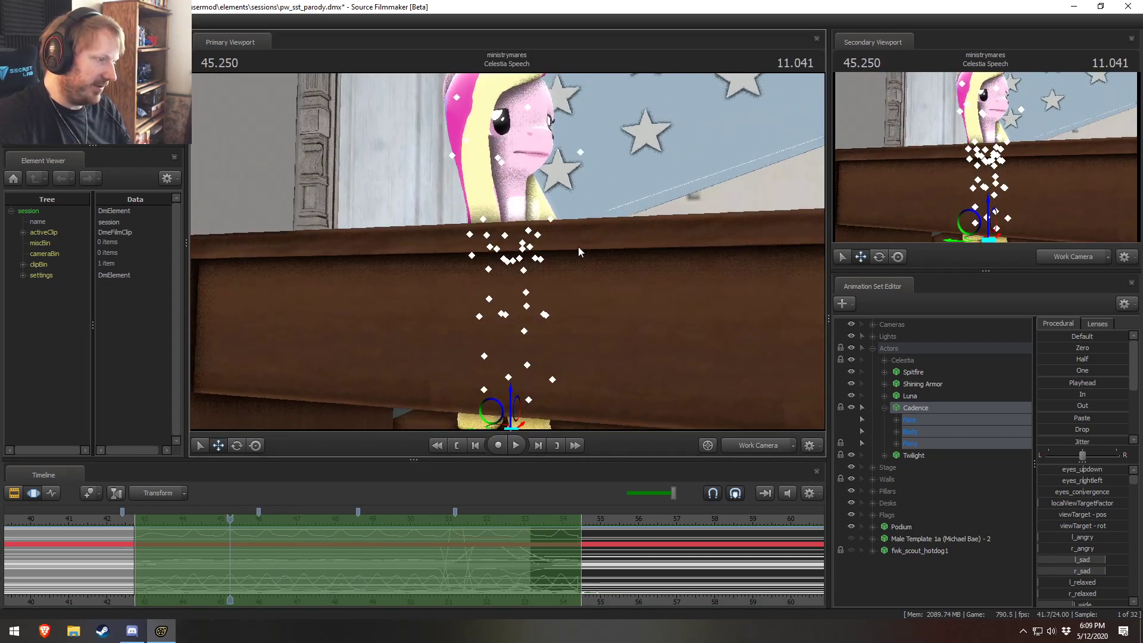
pyautogui.press('space')
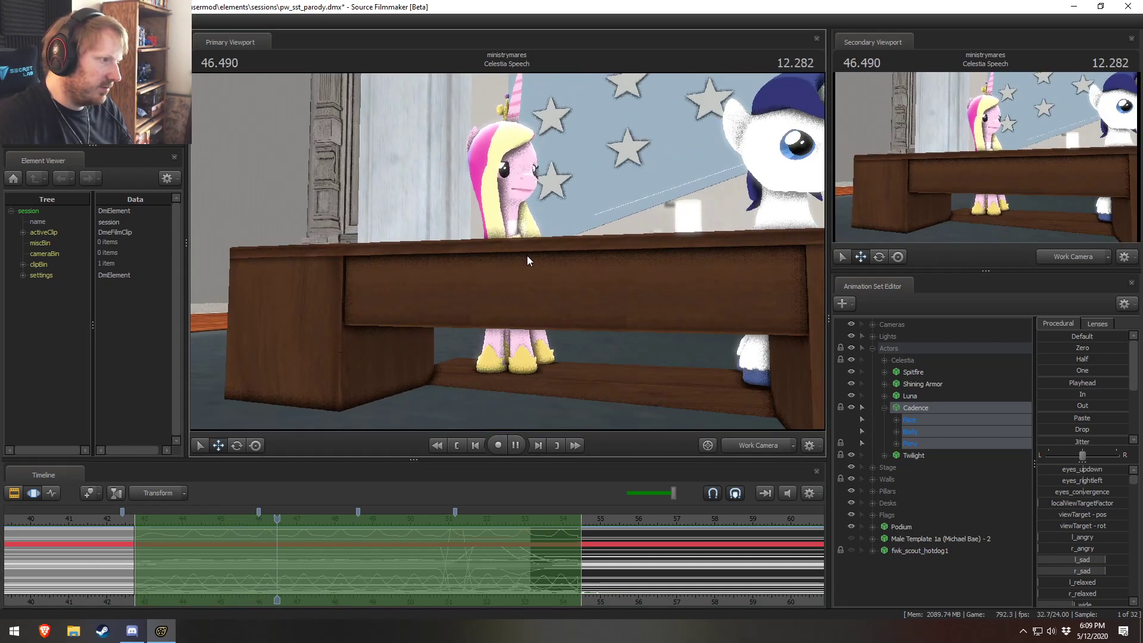
pyautogui.press('space')
pyautogui.click(757, 447)
pyautogui.press('space')
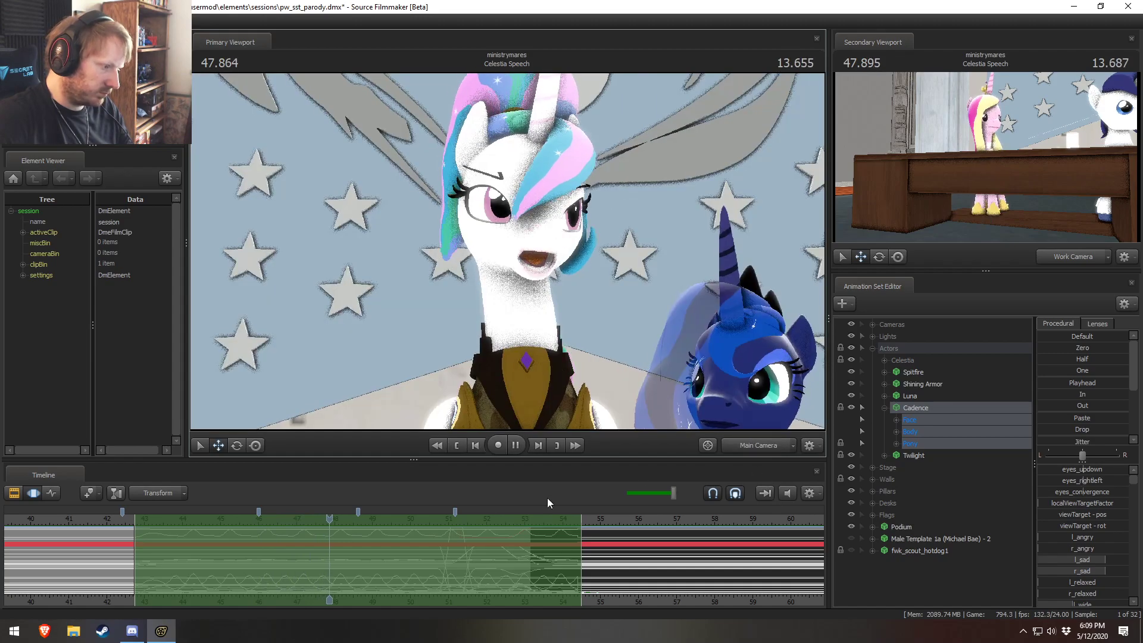
pyautogui.press('F2')
pyautogui.click(413, 517)
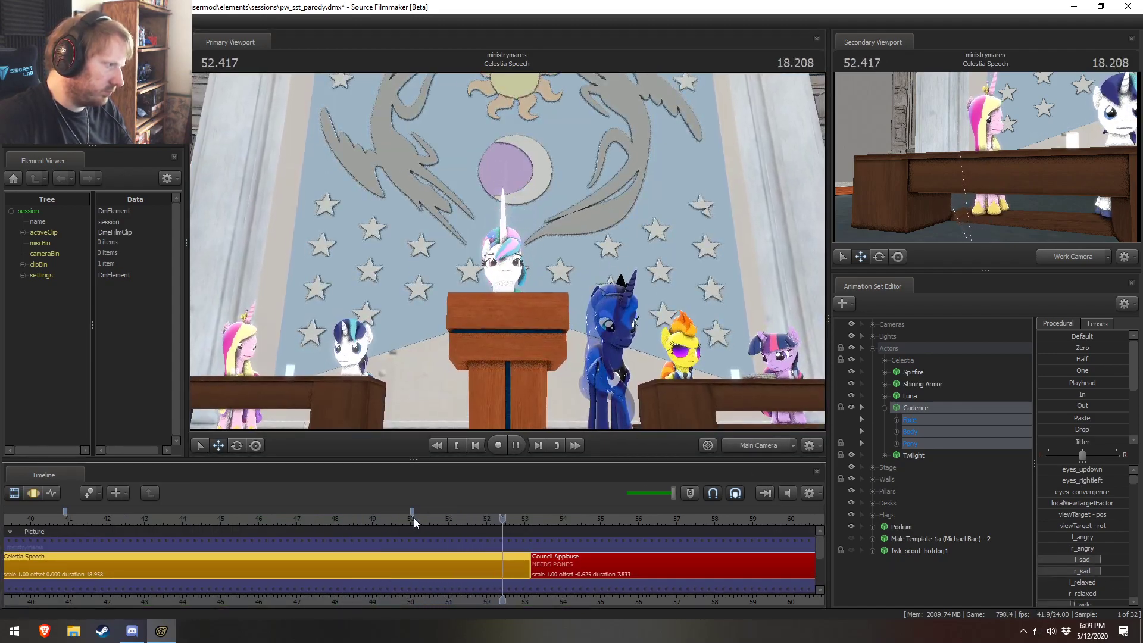
pyautogui.press('space')
# Step: Switch back to the Work Camera and replay Cadence's motion from about 49.3 to 51 seconds
pyautogui.click(763, 447)
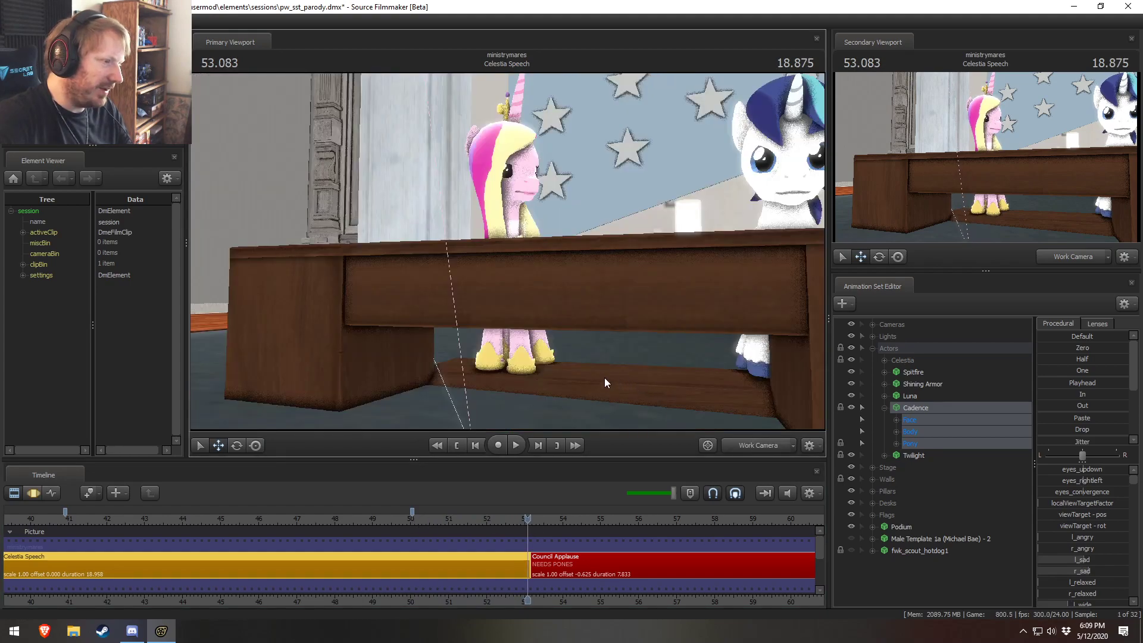
pyautogui.click(384, 518)
pyautogui.press('space')
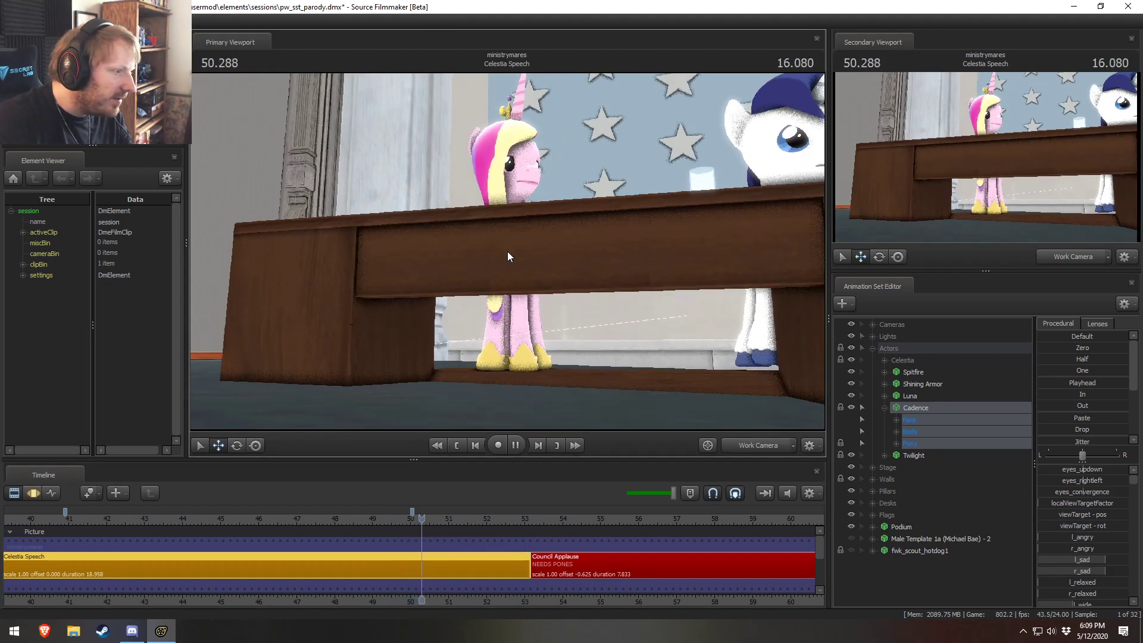
pyautogui.press('space')
# Step: Return to the Motion Editor and undo both stretches of Cadence's motion
pyautogui.press('F3')
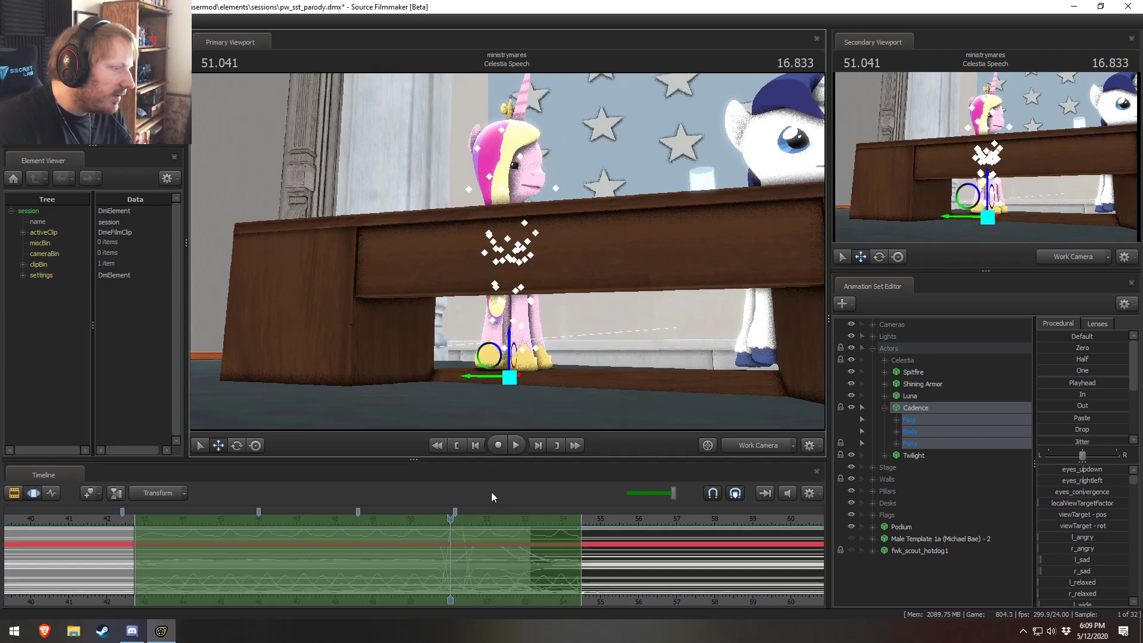
pyautogui.hotkey('ctrl', 'z')
pyautogui.hotkey('ctrl', 'z')
# Step: Replay Cadence's original motion and swing the Work Camera around the desk end to watch it up to about 51.7 seconds
pyautogui.press('space')
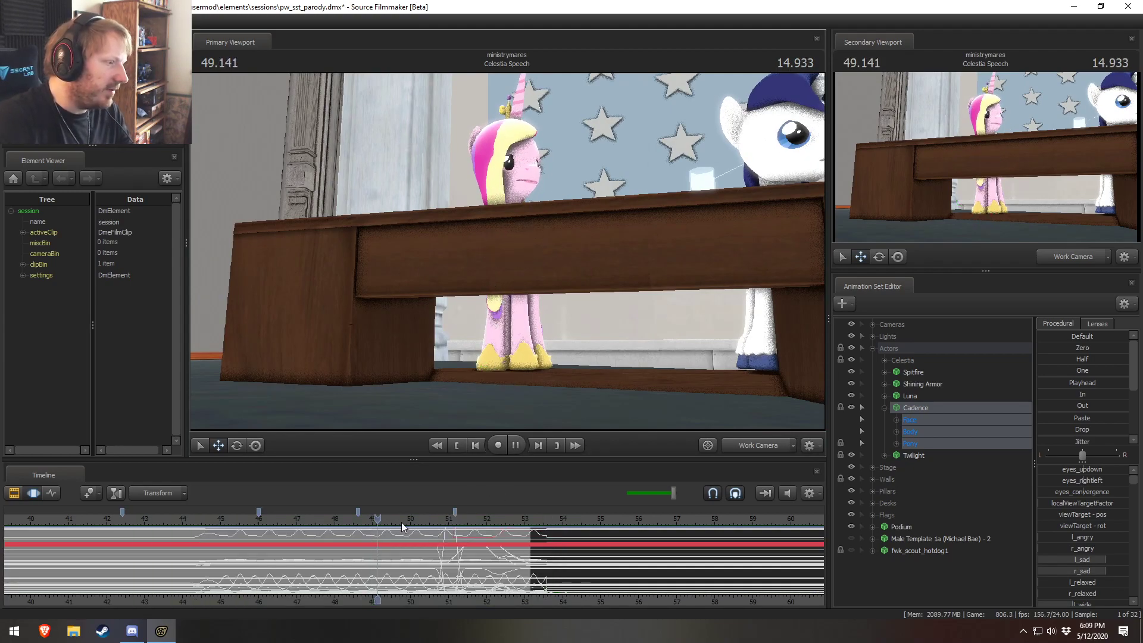
pyautogui.press('space')
pyautogui.keyDown('alt'); pyautogui.moveTo(503, 256); pyautogui.dragTo(381, 256); pyautogui.keyUp('alt')
pyautogui.press('space')
pyautogui.press('space')
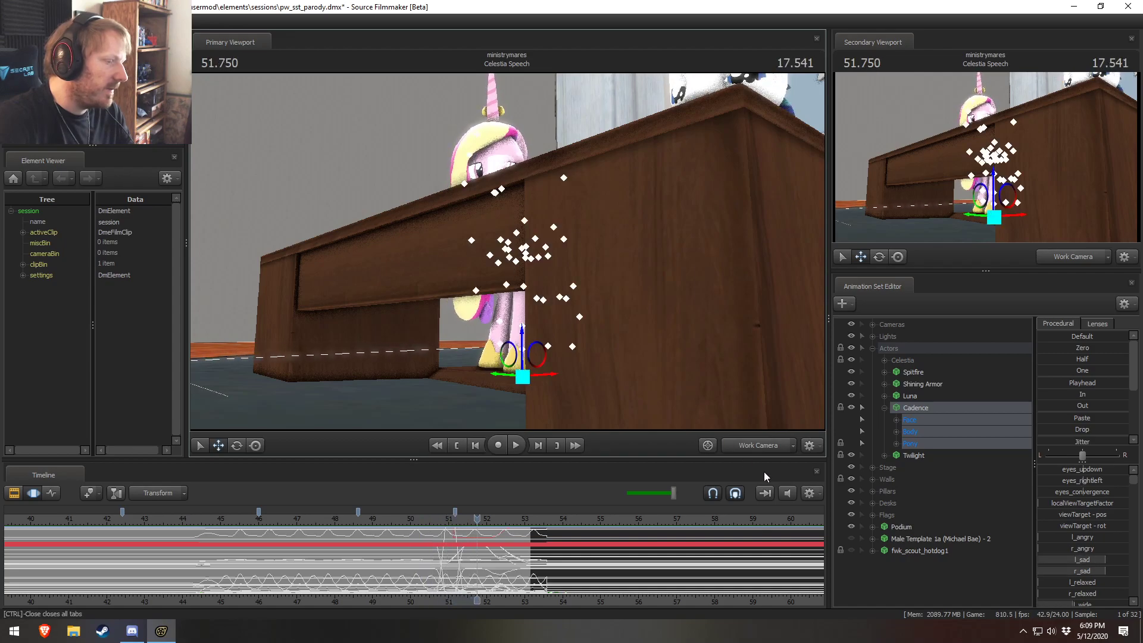
# Step: Switch the primary viewport to Main Camera and turn on scene lighting
pyautogui.click(752, 449)
pyautogui.rightClick(558, 303)
pyautogui.click(576, 337)
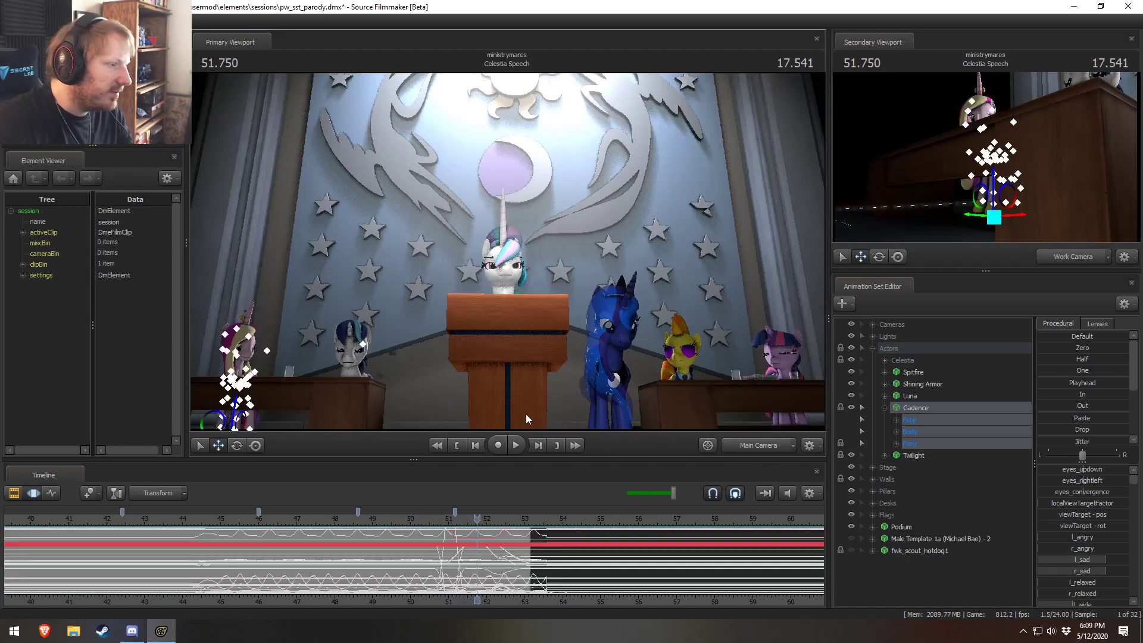
# Step: Play the lit Celestia Speech shot in the Clip Editor from about 50 seconds into Council Applause, and return to about 51.2 seconds
pyautogui.press('F2')
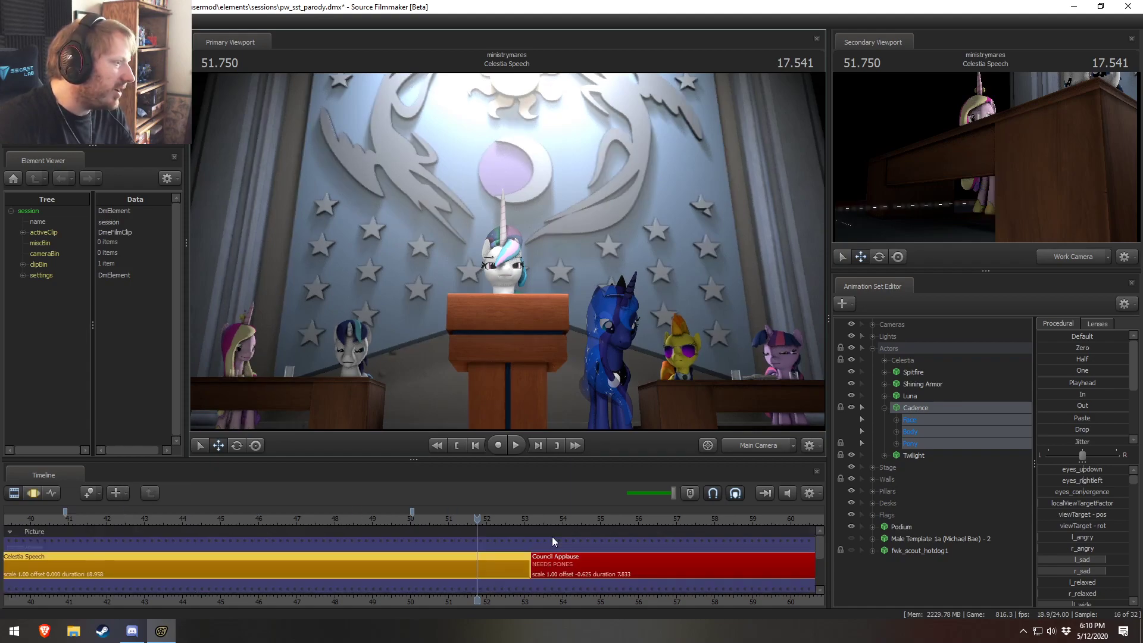
pyautogui.scroll(-3, 490, 524)
pyautogui.click(438, 520)
pyautogui.press('space')
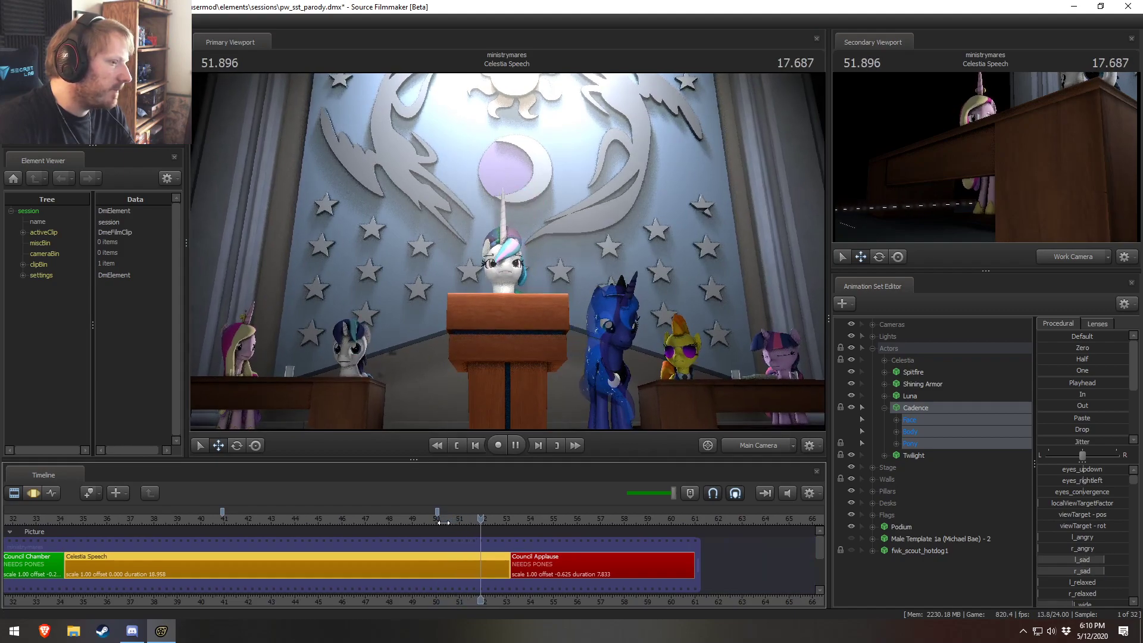
pyautogui.press('space')
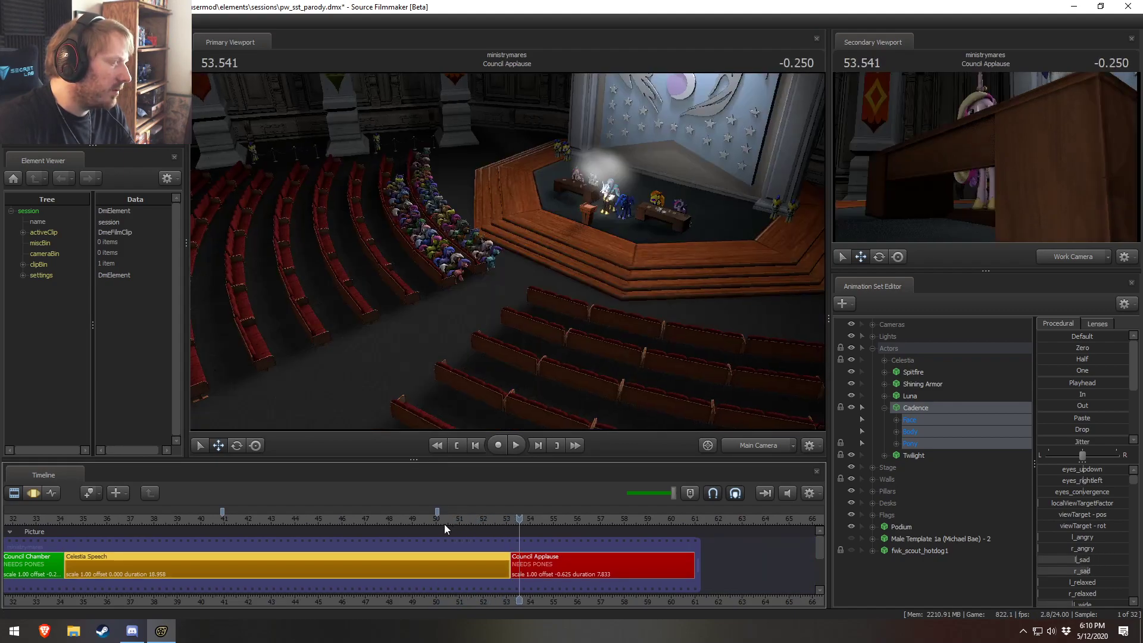
pyautogui.moveTo(465, 517)
pyautogui.mouseDown()
pyautogui.moveTo(437, 518)
pyautogui.moveTo(465, 518)
pyautogui.mouseUp()
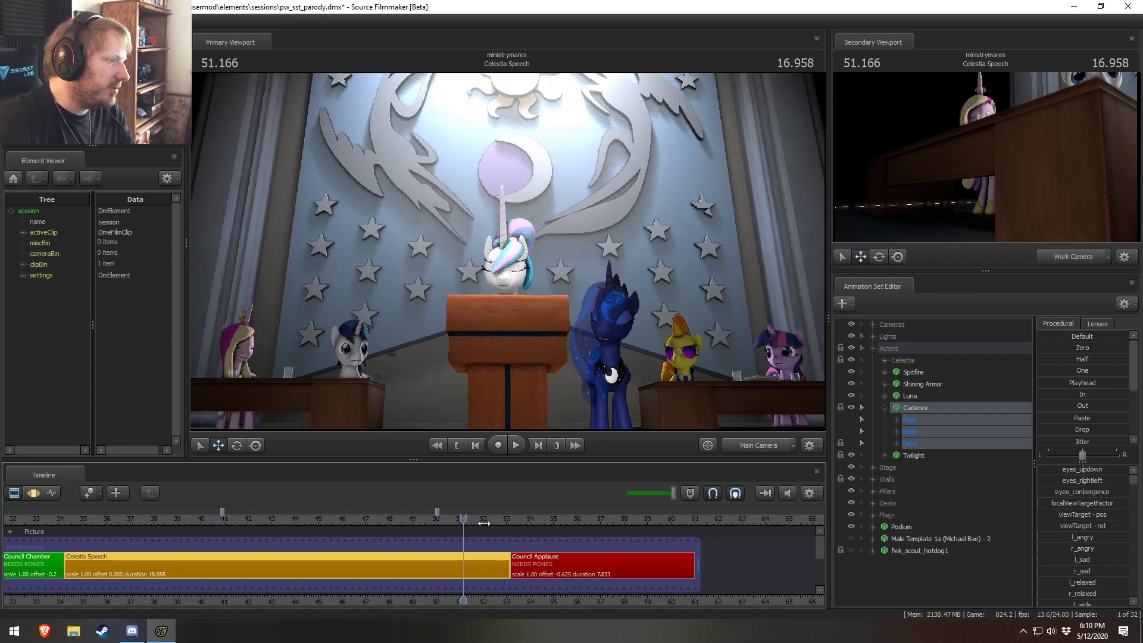
# Step: Expand the Cameras group and play Celestia's speech through Main Camera from 45 to about 48.7 seconds
pyautogui.click(872, 325)
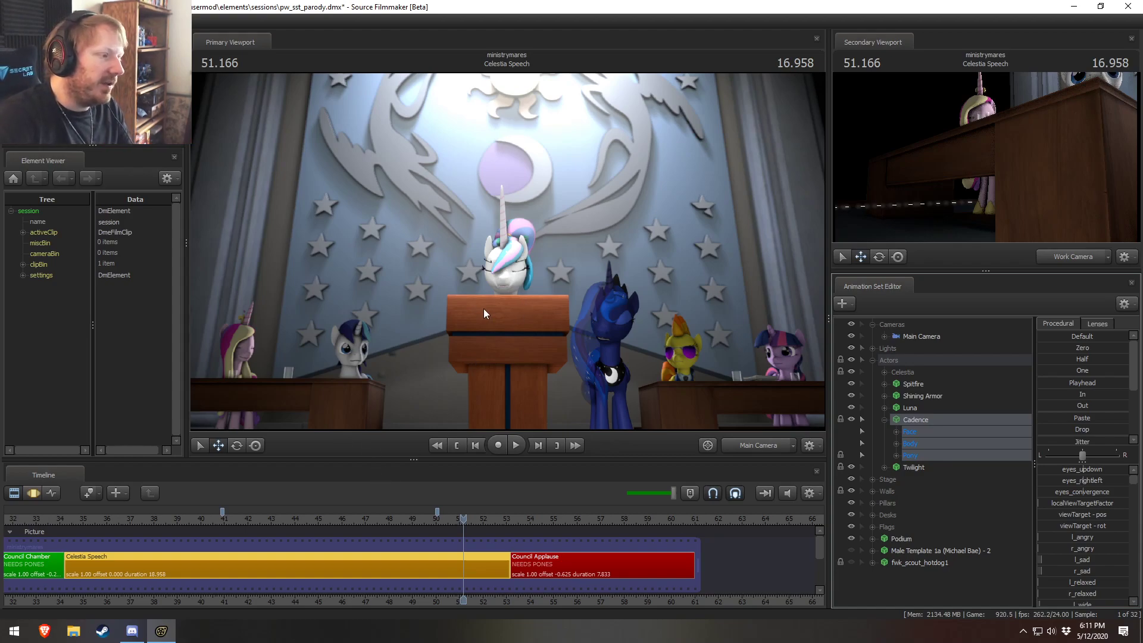
pyautogui.click(319, 519)
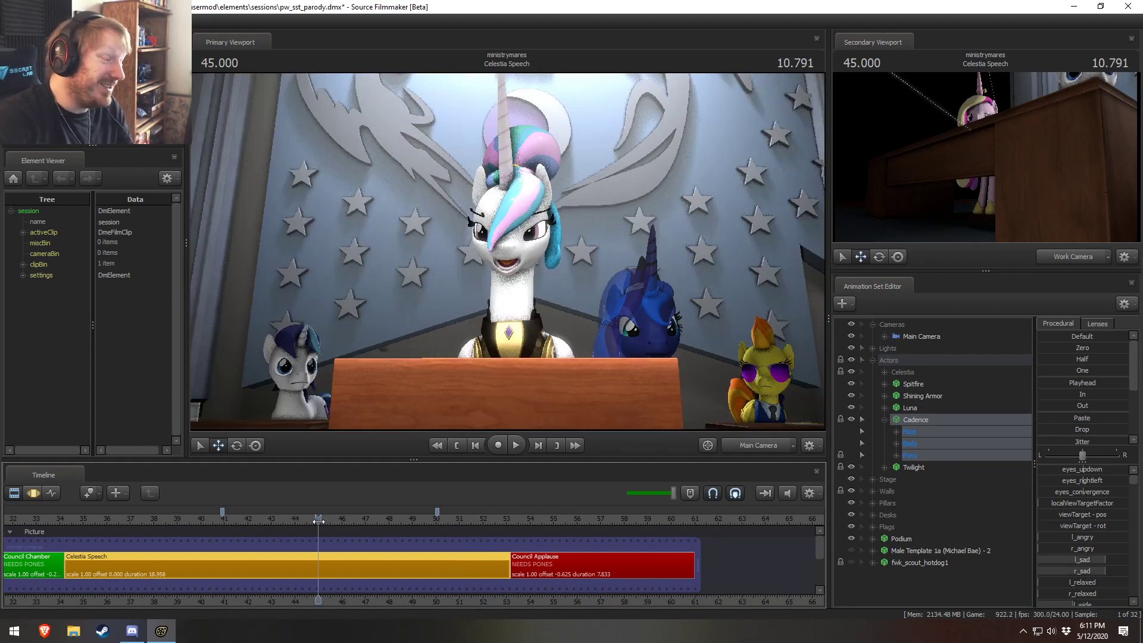
pyautogui.press('space')
pyautogui.press('F2')
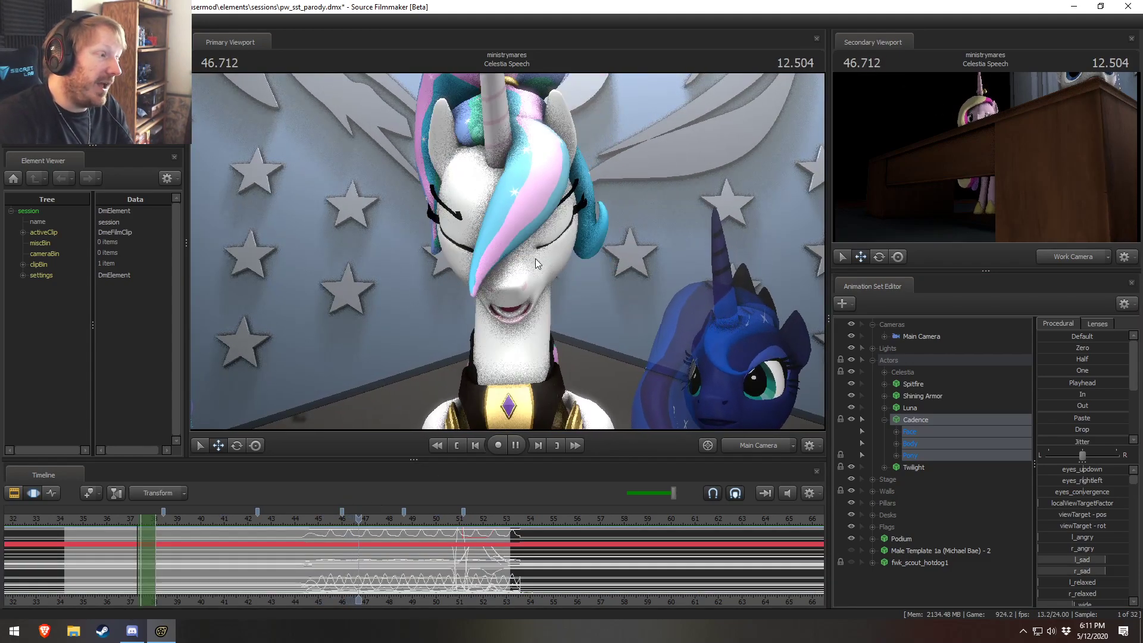
pyautogui.press('space')
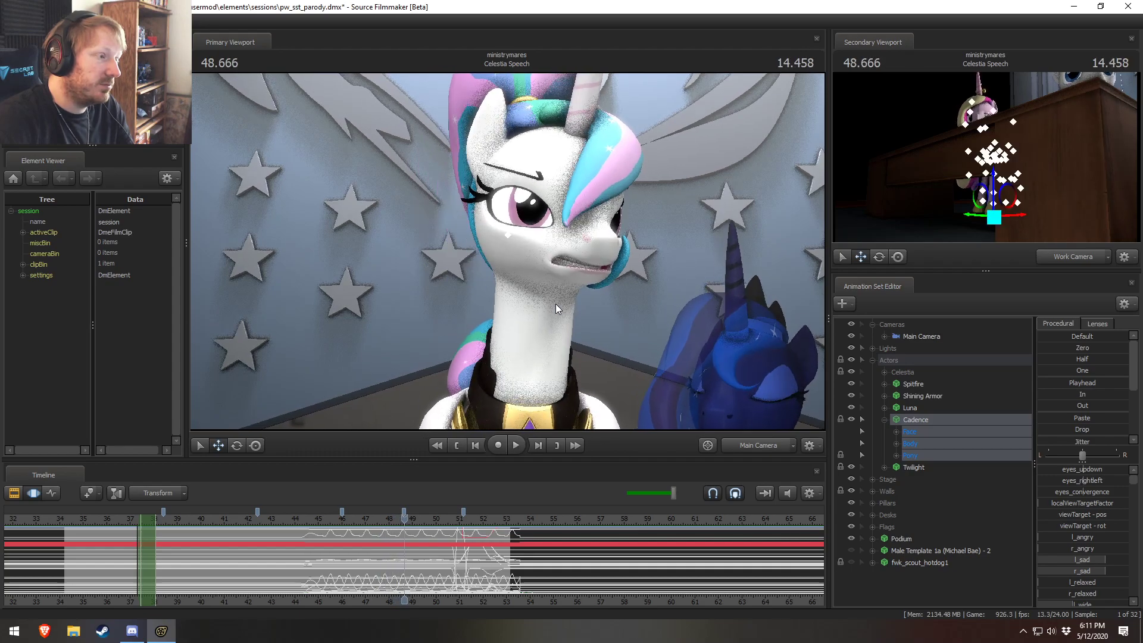
# Step: Continue playing the Celestia Speech shot from about 48.7 to 50.7 seconds, checking it in the Clip and Motion Editors
pyautogui.press('F3')
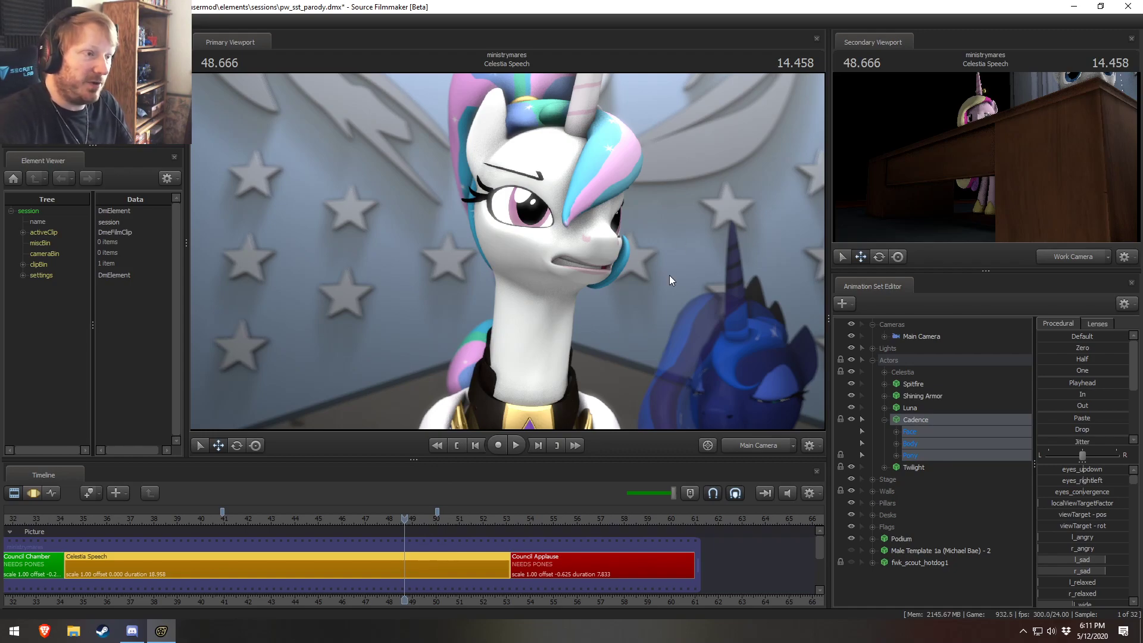
pyautogui.press('F3')
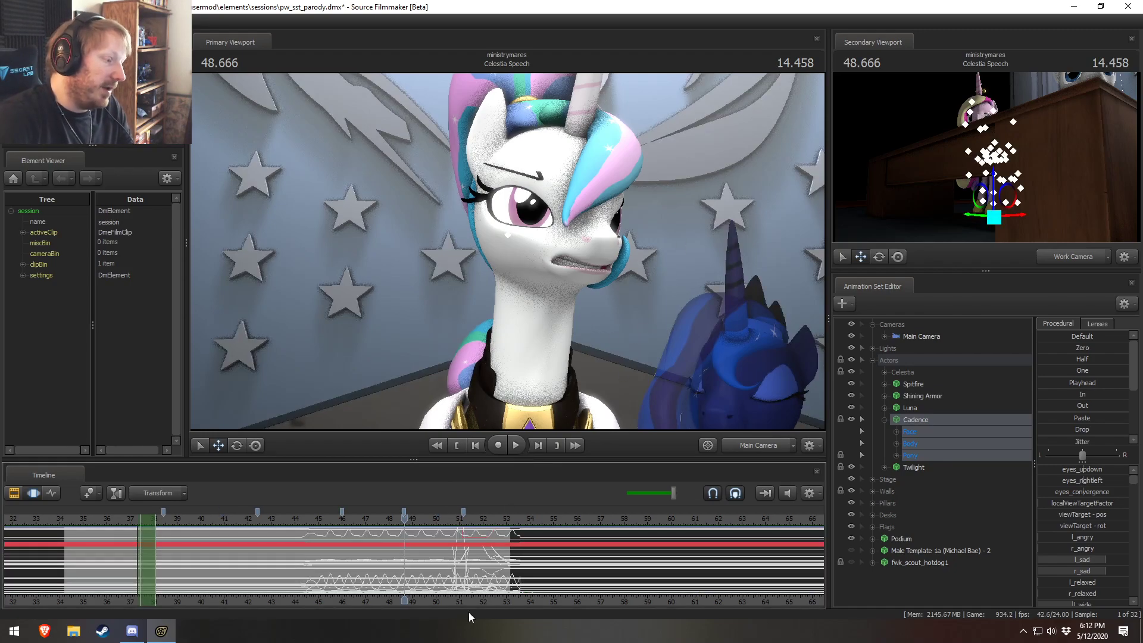
pyautogui.moveTo(491, 603); pyautogui.dragTo(640, 582, button='middle')
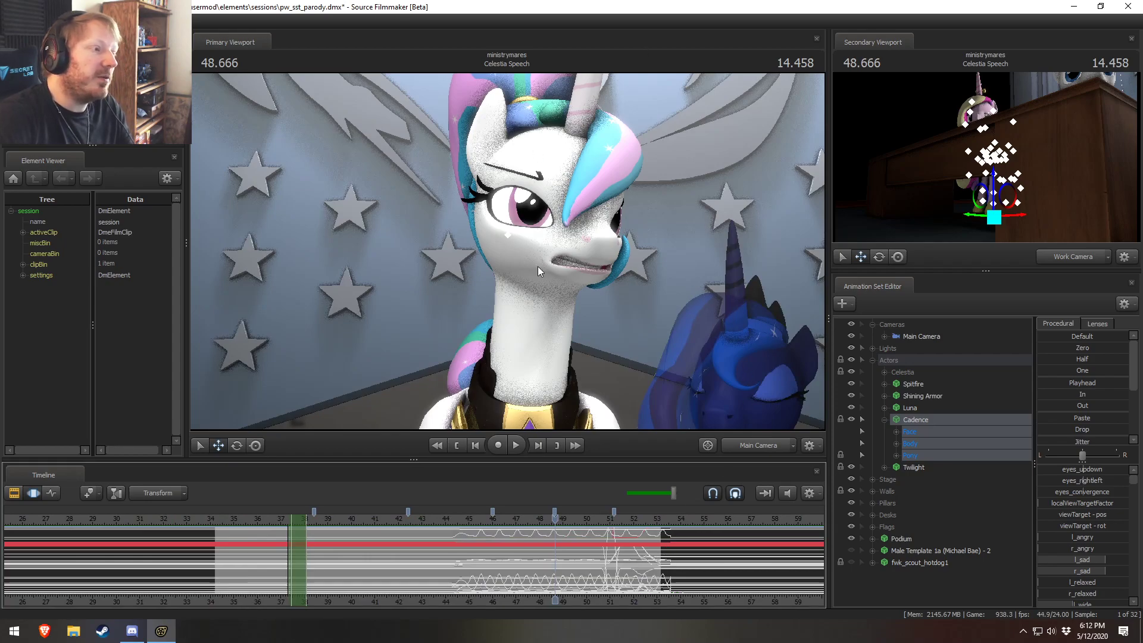
pyautogui.press('space')
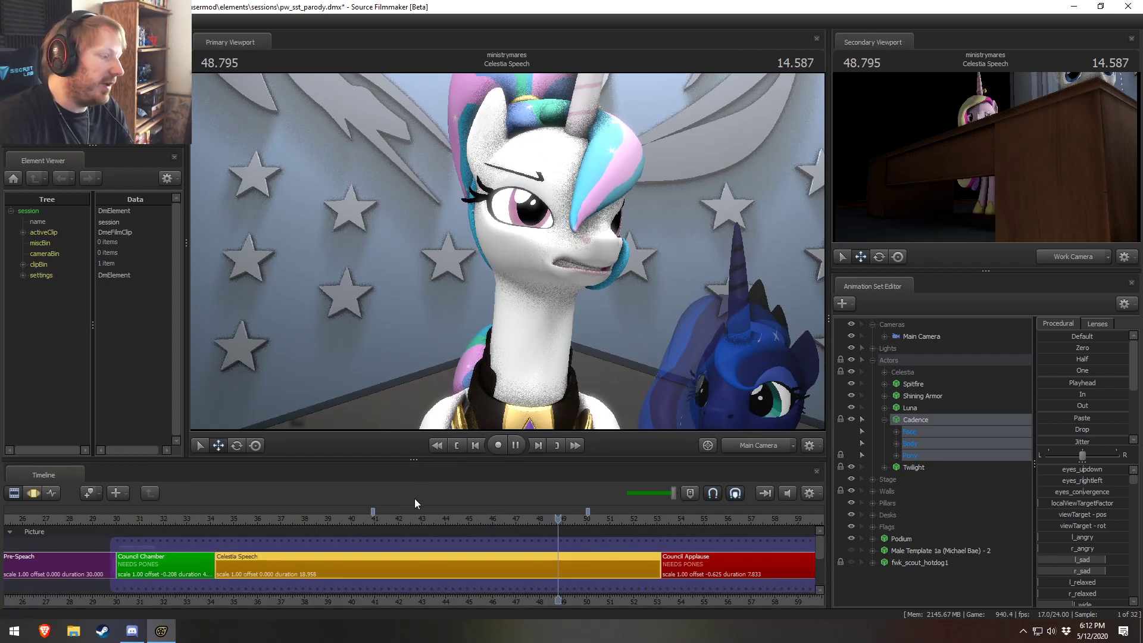
pyautogui.press('space')
pyautogui.press('F2')
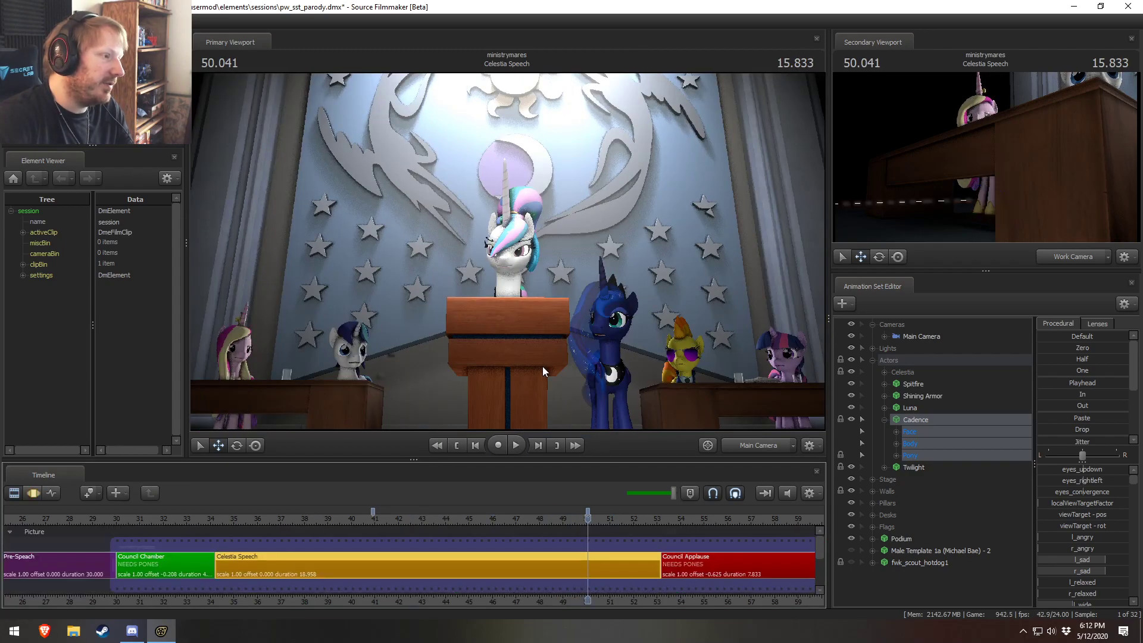
pyautogui.press('space')
pyautogui.press('space')
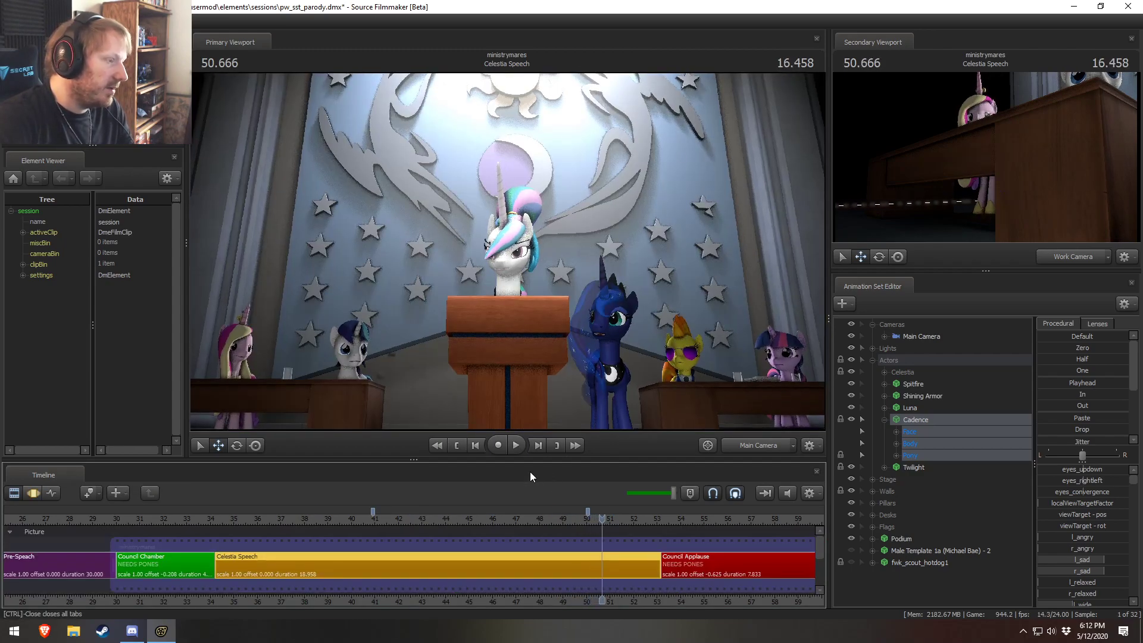
# Step: Review Celestia's framing at about 44.8 seconds, play from about 35.3 seconds and scrub to about 43.6 seconds
pyautogui.click(464, 520)
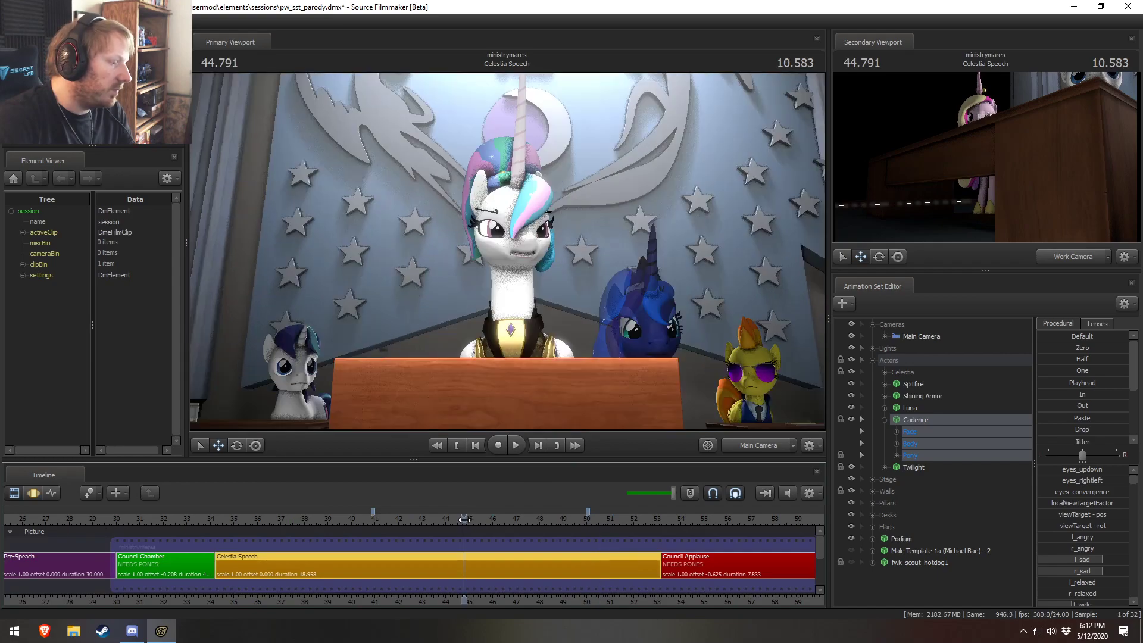
pyautogui.press('F3')
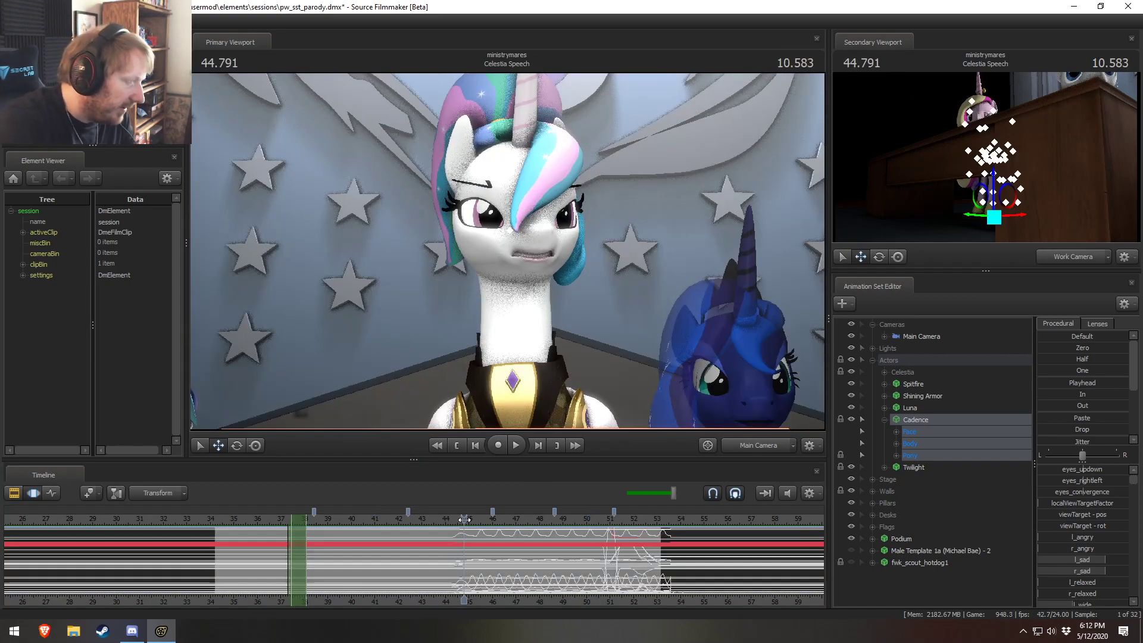
pyautogui.click(242, 521)
pyautogui.press('space')
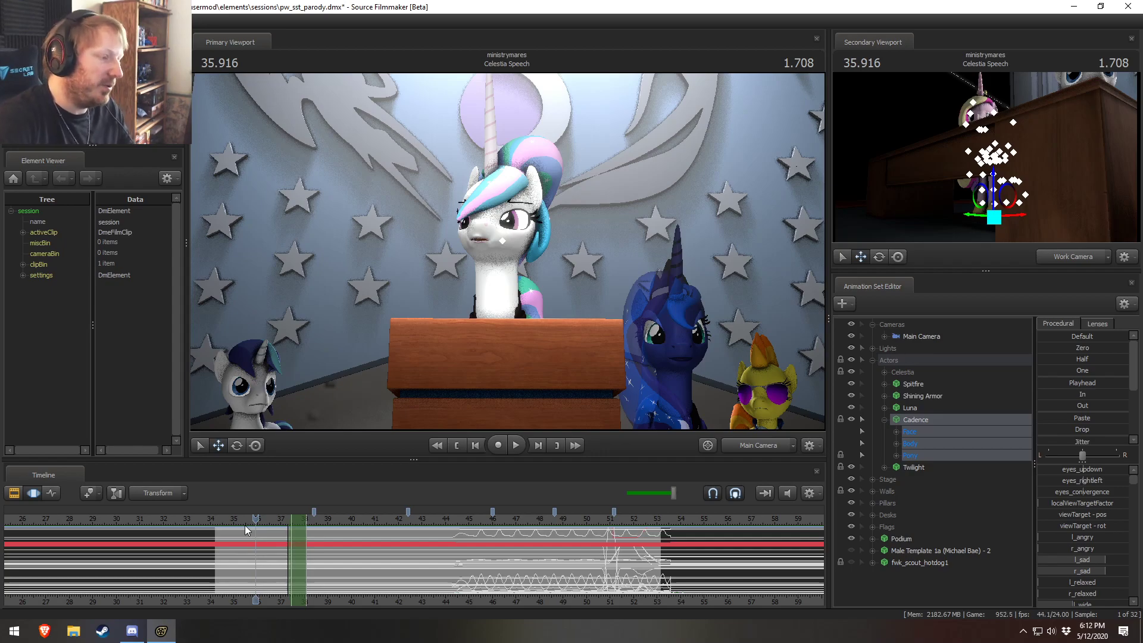
pyautogui.moveTo(416, 524); pyautogui.dragTo(436, 522)
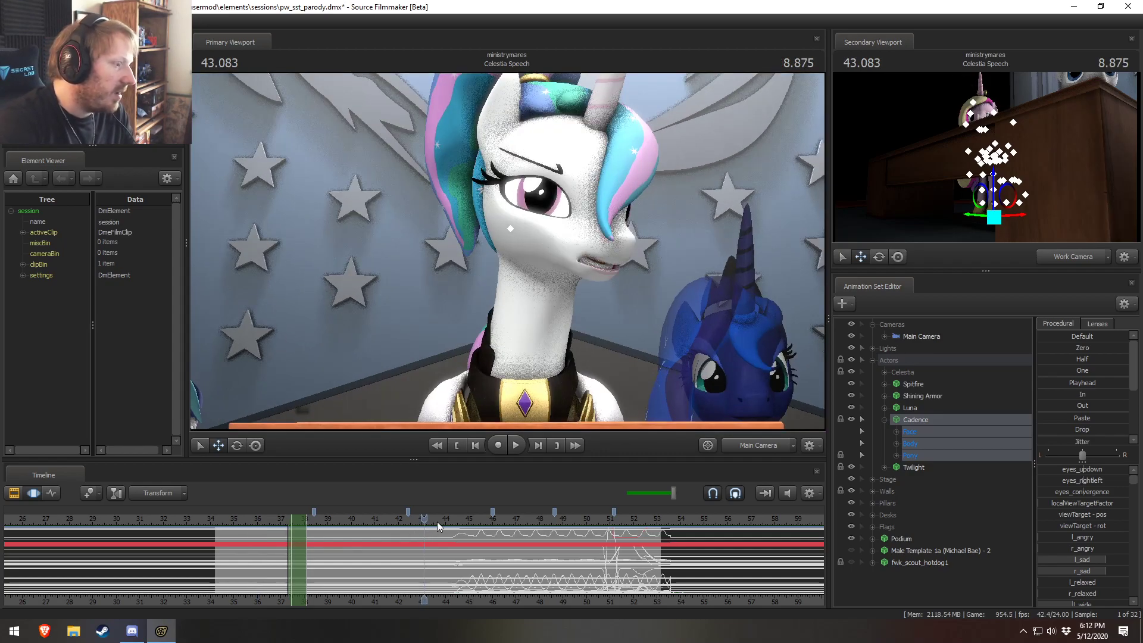
# Step: Switch to the Work Camera and fly it beside Celestia at the podium to view her and the Main Camera's frustum from the side
pyautogui.keyDown('ctrl'); pyautogui.click(760, 446); pyautogui.keyUp('ctrl')
pyautogui.moveTo(655, 358); pyautogui.dragTo(524, 424)
pyautogui.moveTo(508, 251)
pyautogui.mouseDown()
pyautogui.moveTo(584, 256)
pyautogui.moveTo(586, 277)
pyautogui.moveTo(649, 283)
pyautogui.moveTo(450, 244)
pyautogui.moveTo(461, 193)
pyautogui.moveTo(510, 255)
pyautogui.moveTo(506, 220)
pyautogui.moveTo(467, 228)
pyautogui.moveTo(486, 248)
pyautogui.moveTo(527, 221)
pyautogui.moveTo(507, 319)
pyautogui.moveTo(506, 262)
pyautogui.moveTo(497, 280)
pyautogui.moveTo(509, 262)
pyautogui.moveTo(510, 280)
pyautogui.moveTo(524, 265)
pyautogui.moveTo(509, 252)
pyautogui.moveTo(508, 200)
pyautogui.moveTo(519, 191)
pyautogui.moveTo(533, 200)
pyautogui.moveTo(503, 255)
pyautogui.moveTo(455, 256)
pyautogui.moveTo(507, 251)
pyautogui.mouseUp()
pyautogui.press('w')
pyautogui.press('s')
pyautogui.press('s')
pyautogui.press('d')
pyautogui.press('s')
pyautogui.moveTo(612, 222); pyautogui.dragTo(508, 252)
pyautogui.press('d')
pyautogui.moveTo(284, 317); pyautogui.dragTo(485, 257)
pyautogui.press('w')
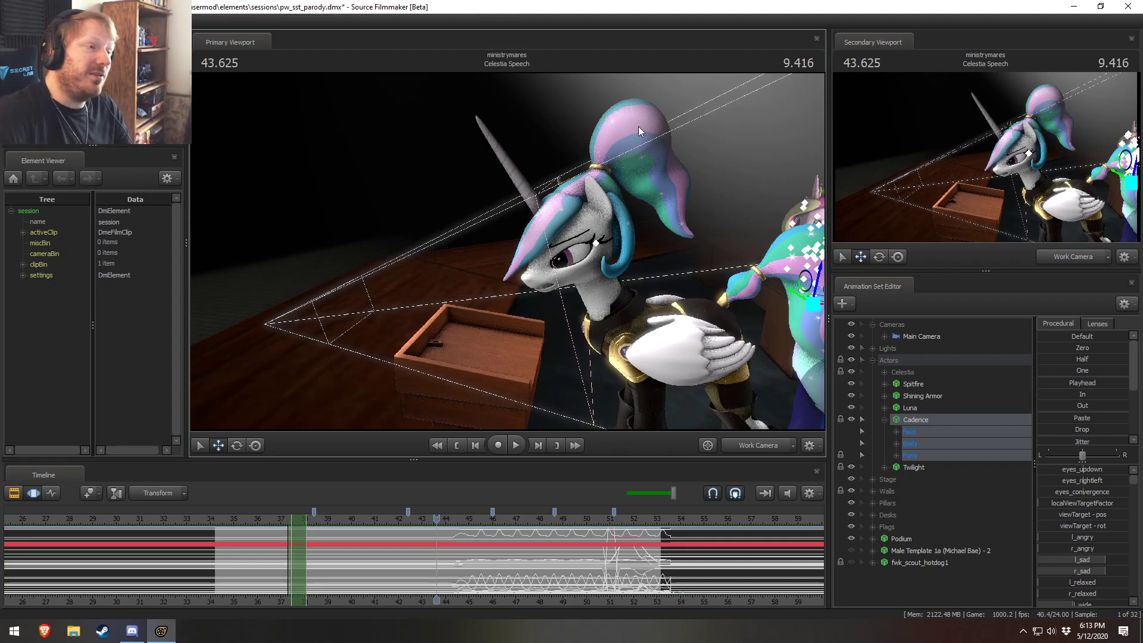
# Step: Fly the Work Camera around the podium to view Celestia, Luna and the Main Camera's frustum, and move the playhead to 44.208 seconds
pyautogui.click(552, 526)
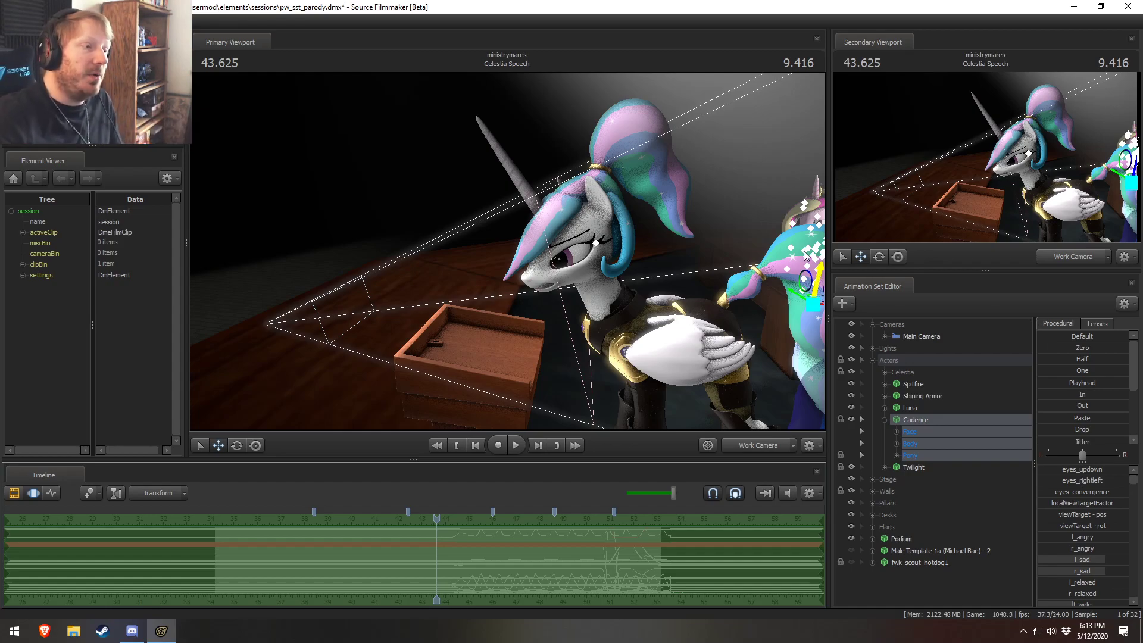
pyautogui.press('a')
pyautogui.moveTo(603, 228); pyautogui.dragTo(506, 249)
pyautogui.press('a')
pyautogui.press('d')
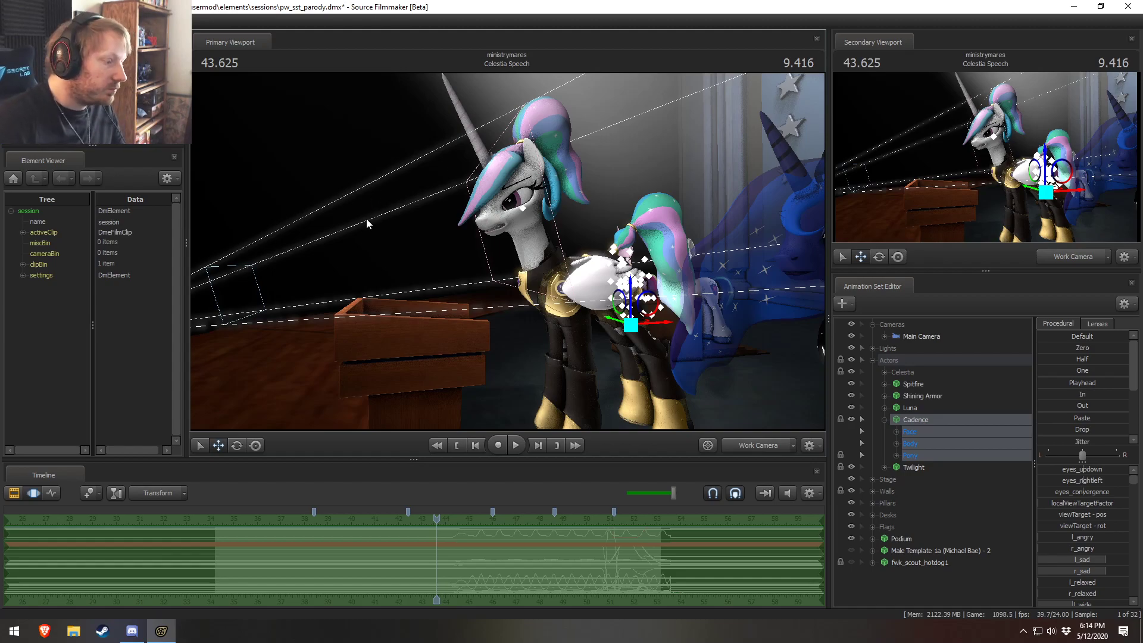
pyautogui.press('F2')
pyautogui.moveTo(508, 251); pyautogui.dragTo(536, 251)
pyautogui.press('F3')
pyautogui.press('F2')
pyautogui.click(451, 518)
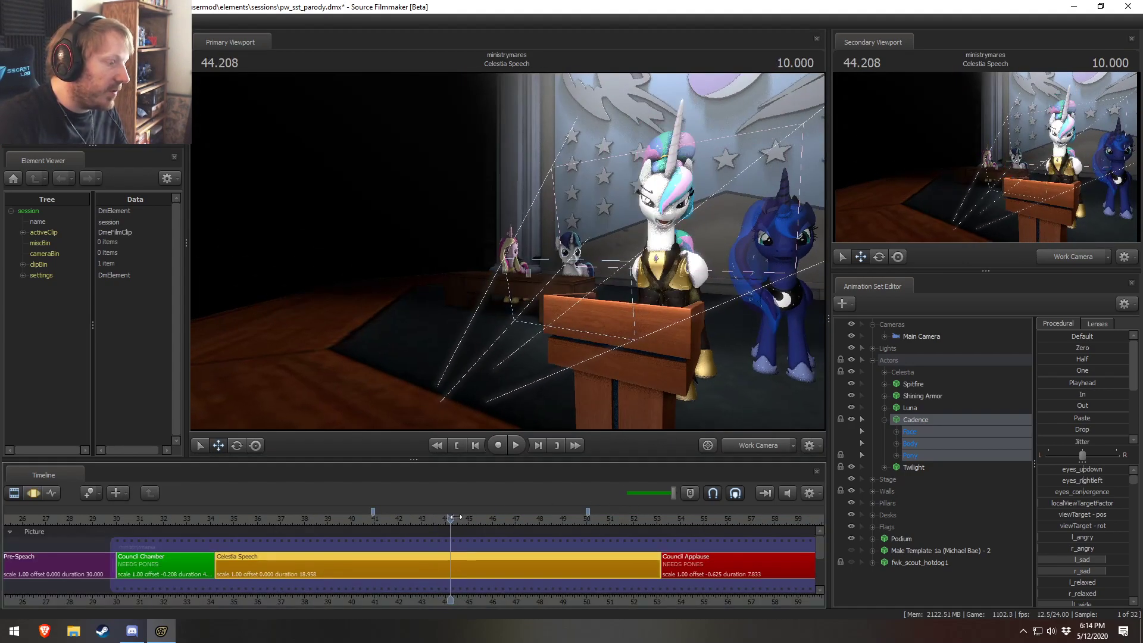
# Step: Switch back to the Main Camera, move the playhead to 50.166 seconds and play the Celestia Speech shot to 52.166 seconds
pyautogui.click(775, 445)
pyautogui.click(909, 335)
pyautogui.moveTo(556, 514); pyautogui.dragTo(590, 515)
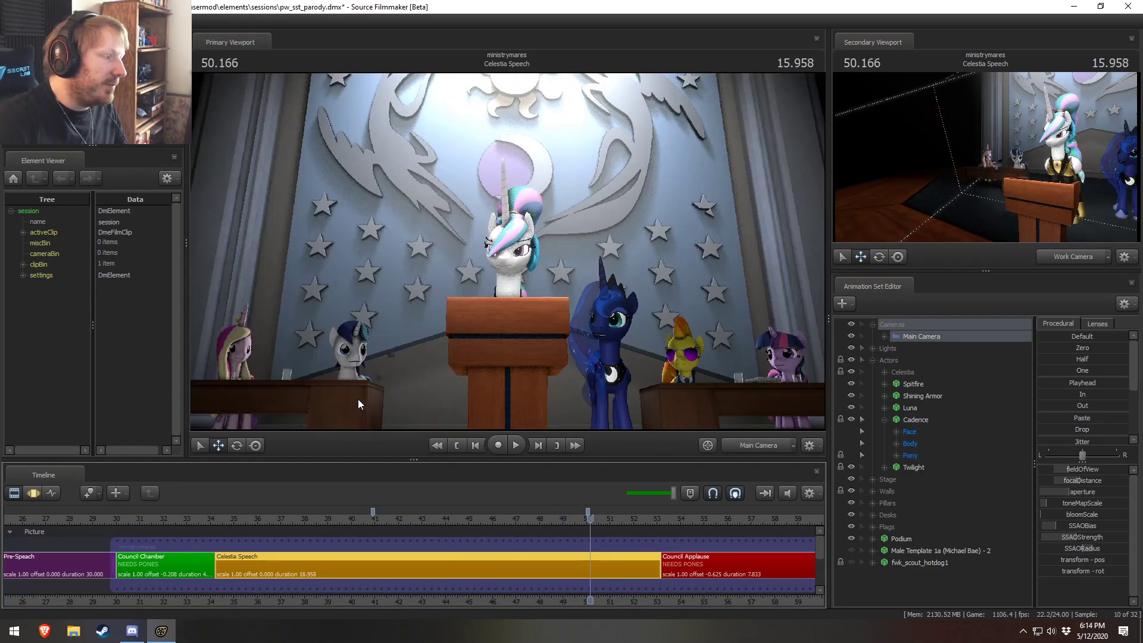
pyautogui.press('space')
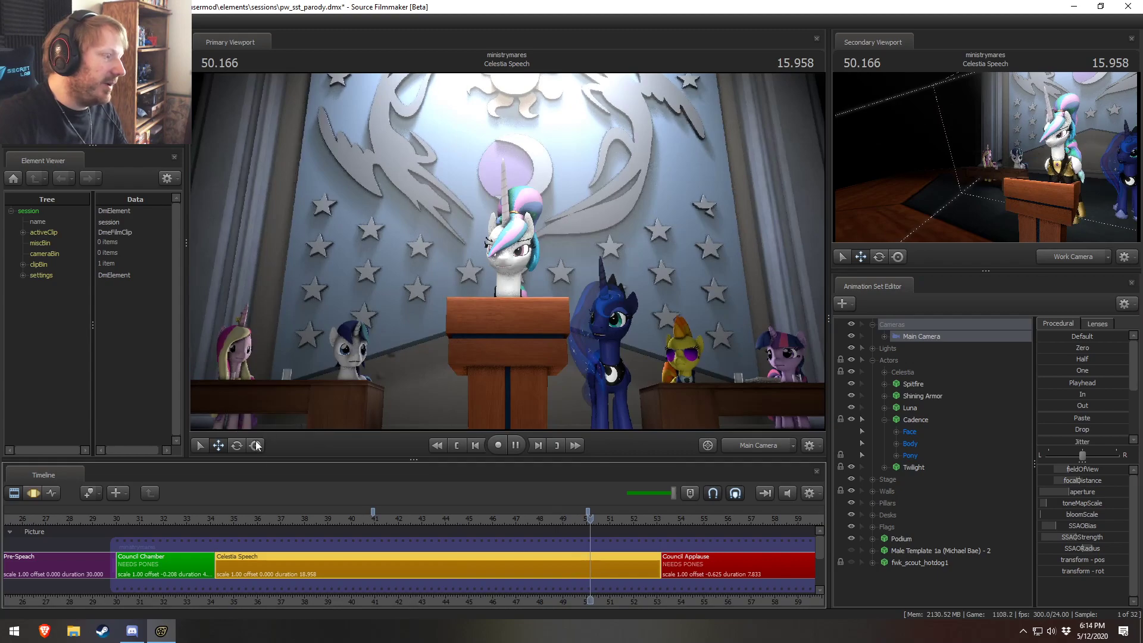
pyautogui.press('space')
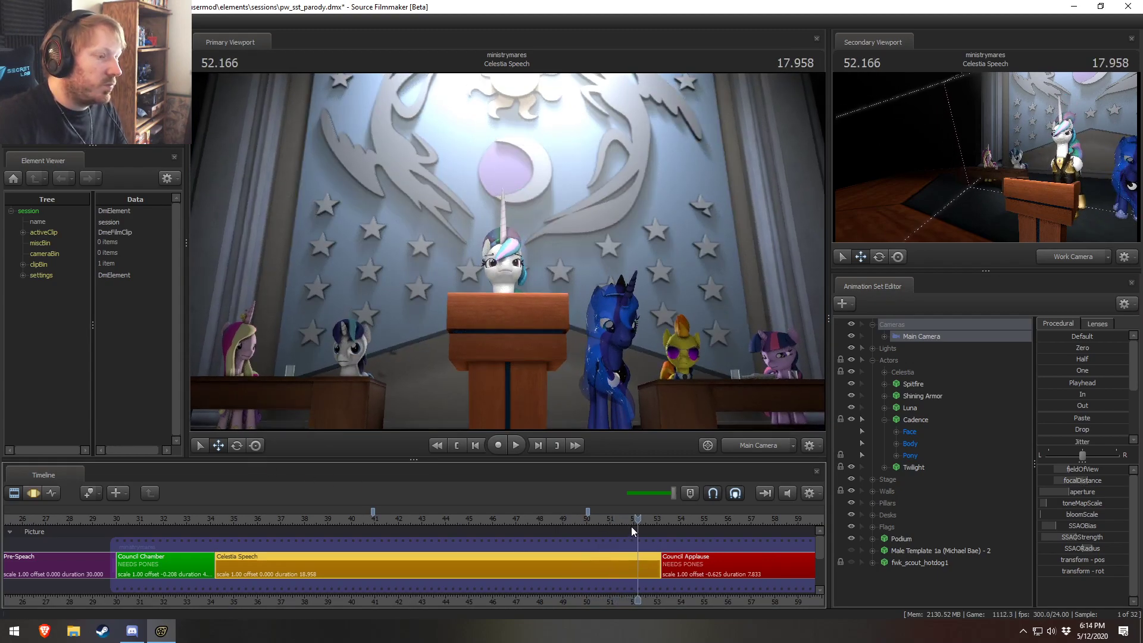
pyautogui.moveTo(680, 605); pyautogui.dragTo(616, 601, button='middle')
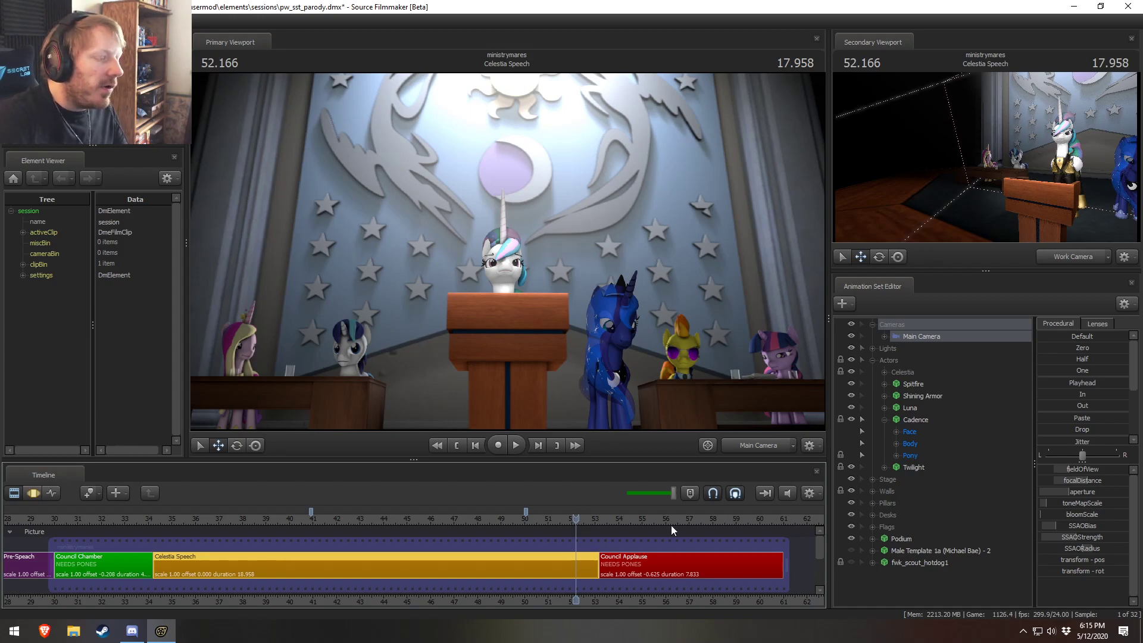
# Step: Inspect Cadence and Shining Armor's desk through the Work Camera, and return to the Main Camera view in the Motion Editor
pyautogui.click(747, 445)
pyautogui.moveTo(721, 369); pyautogui.dragTo(708, 379)
pyautogui.press('s')
pyautogui.press('z')
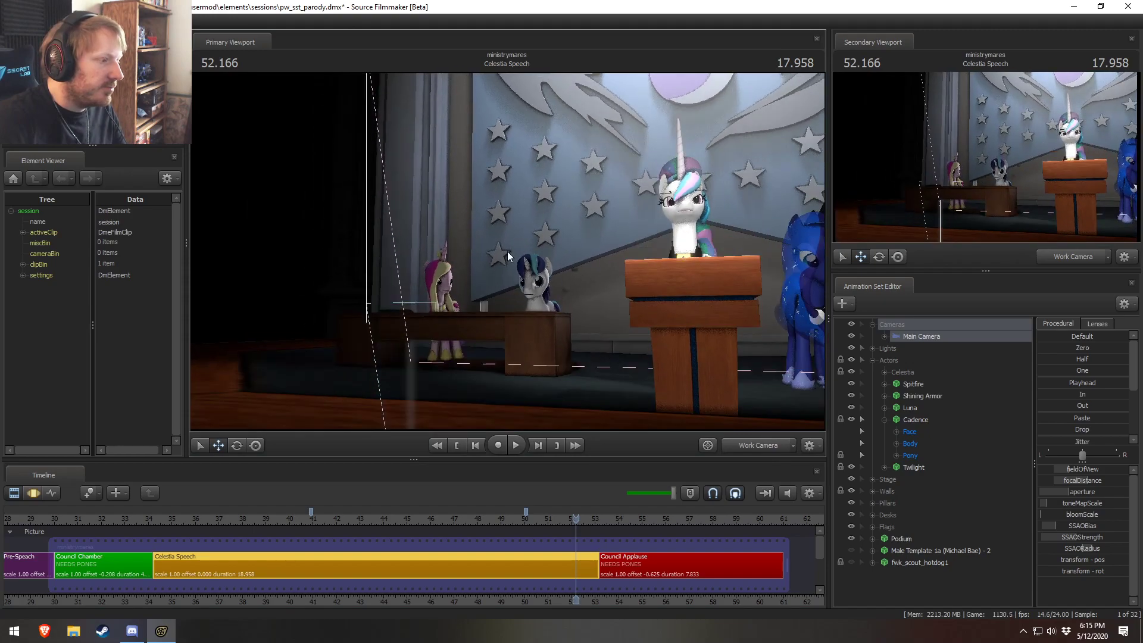
pyautogui.click(749, 447)
pyautogui.hotkey('ctrl', '2')
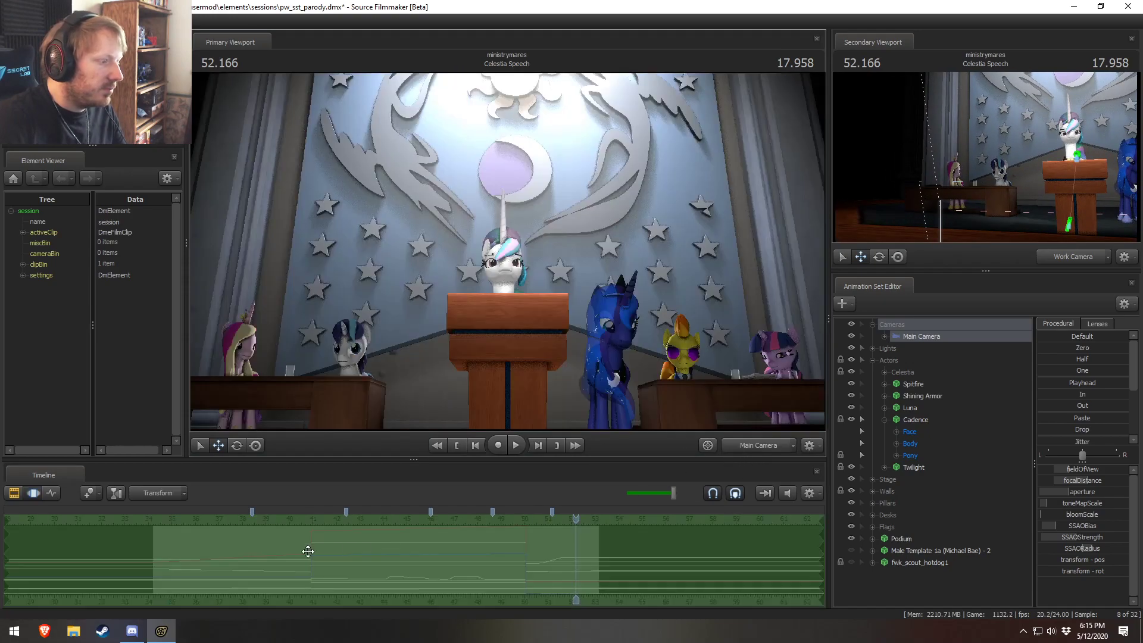
# Step: Go to 33.416 seconds in the Council Chamber shot and copy the scene camera's view to the Work Camera
pyautogui.hotkey('ctrl', '1')
pyautogui.click(135, 521)
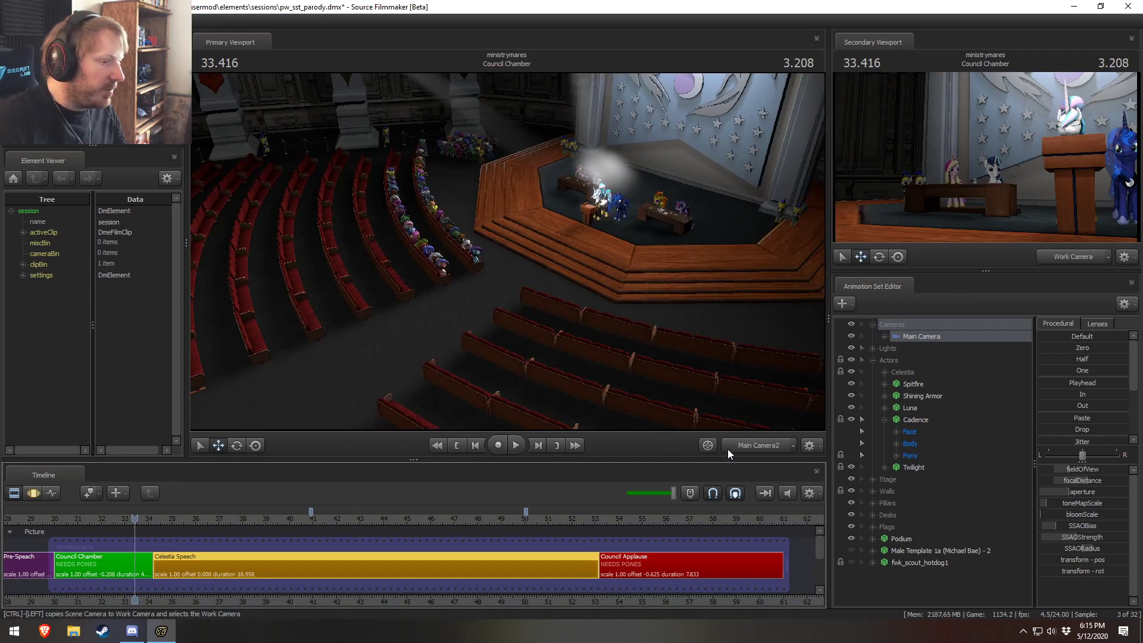
pyautogui.hotkey('ctrl', '2')
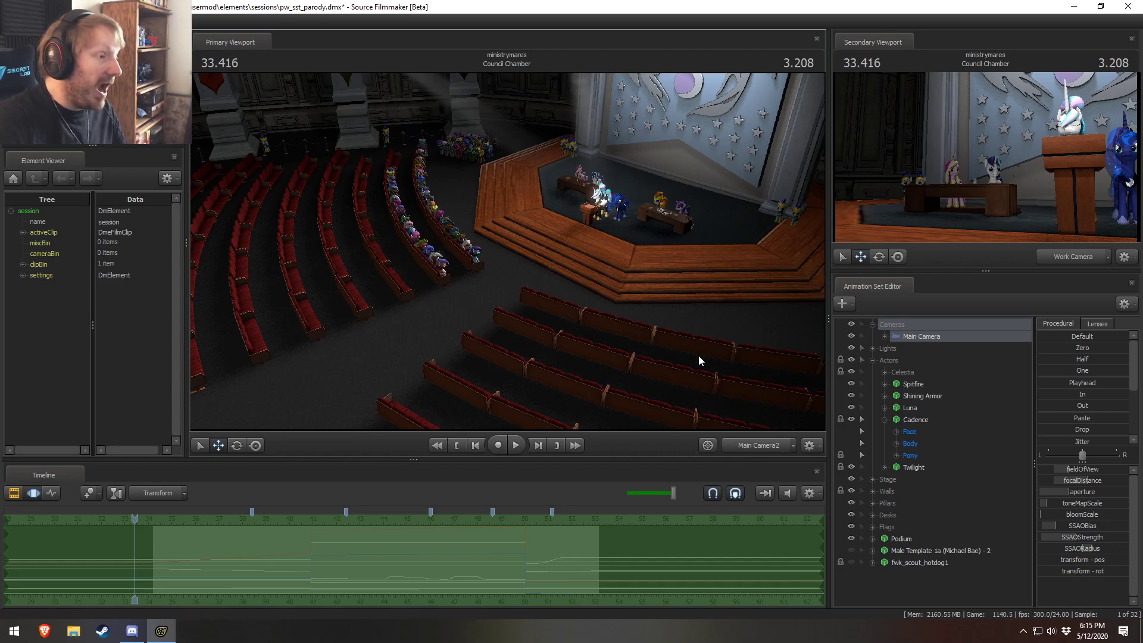
pyautogui.keyDown('ctrl'); pyautogui.click(751, 448); pyautogui.keyUp('ctrl')
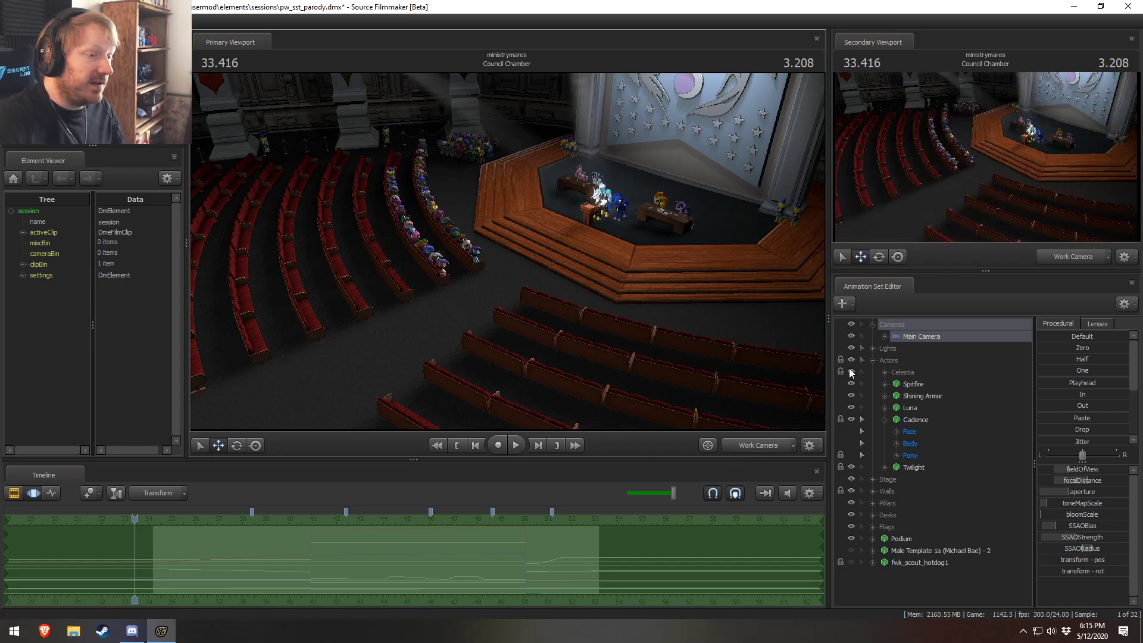
# Step: Collapse the Actors and Cameras groups and expand the Desks group
pyautogui.click(873, 360)
pyautogui.click(872, 324)
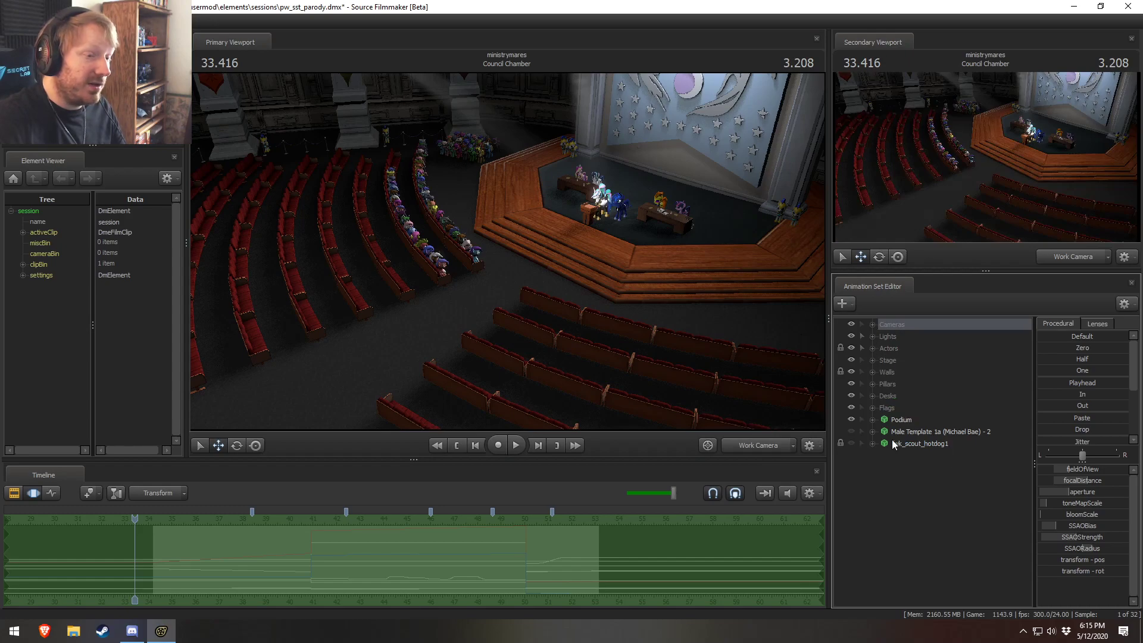
pyautogui.click(873, 396)
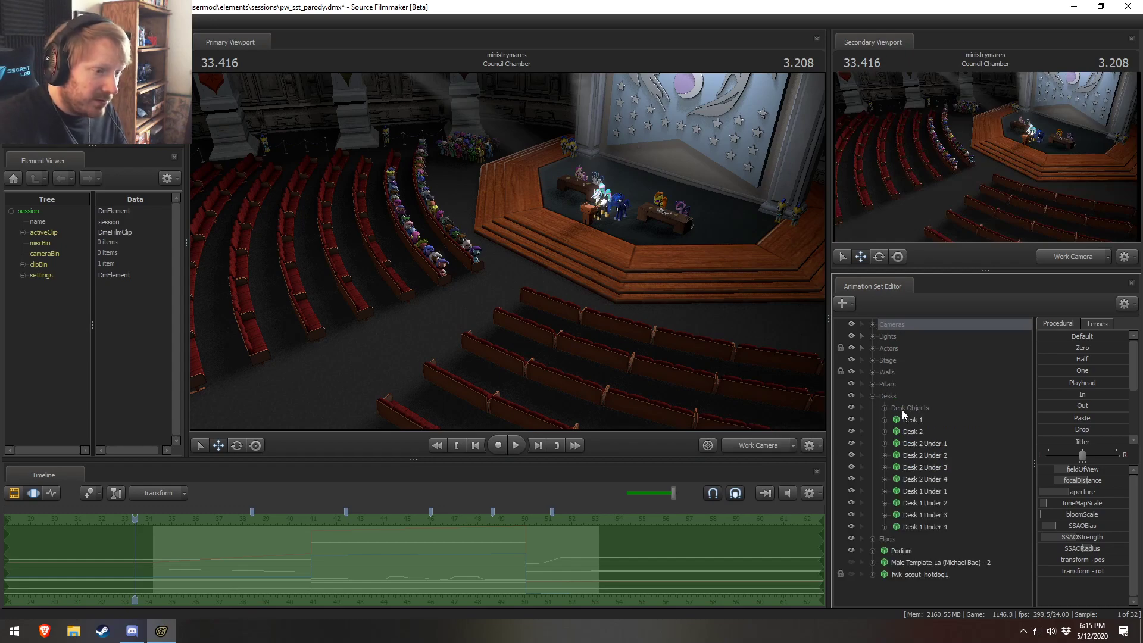
# Step: Turn off the viewport lighting and fly the Work Camera to the front of Cadence and Shining Armor's desk
pyautogui.rightClick(739, 365)
pyautogui.click(764, 397)
pyautogui.moveTo(764, 397); pyautogui.dragTo(757, 325)
pyautogui.press('w')
pyautogui.press('w')
pyautogui.press('d')
pyautogui.moveTo(507, 252); pyautogui.dragTo(466, 259)
# Step: Select the Council Chamber clip in the Clip Editor so that its own animation sets are listed
pyautogui.click(938, 441)
pyautogui.press('F2')
pyautogui.press('F3')
pyautogui.moveTo(733, 334); pyautogui.dragTo(810, 336)
pyautogui.press('F2')
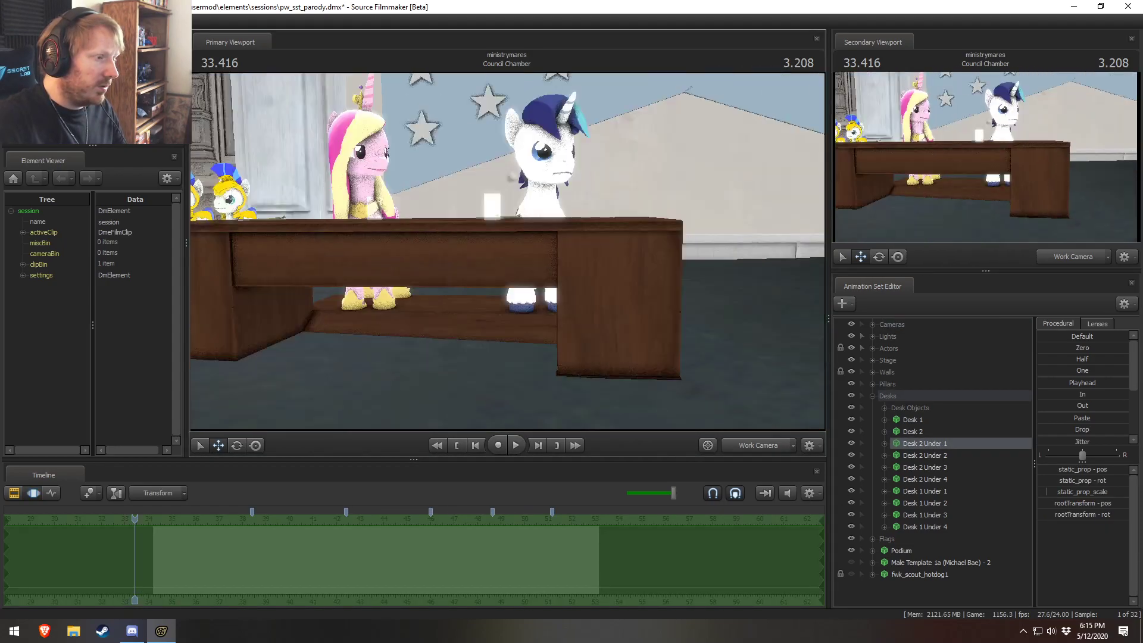
pyautogui.press('F3')
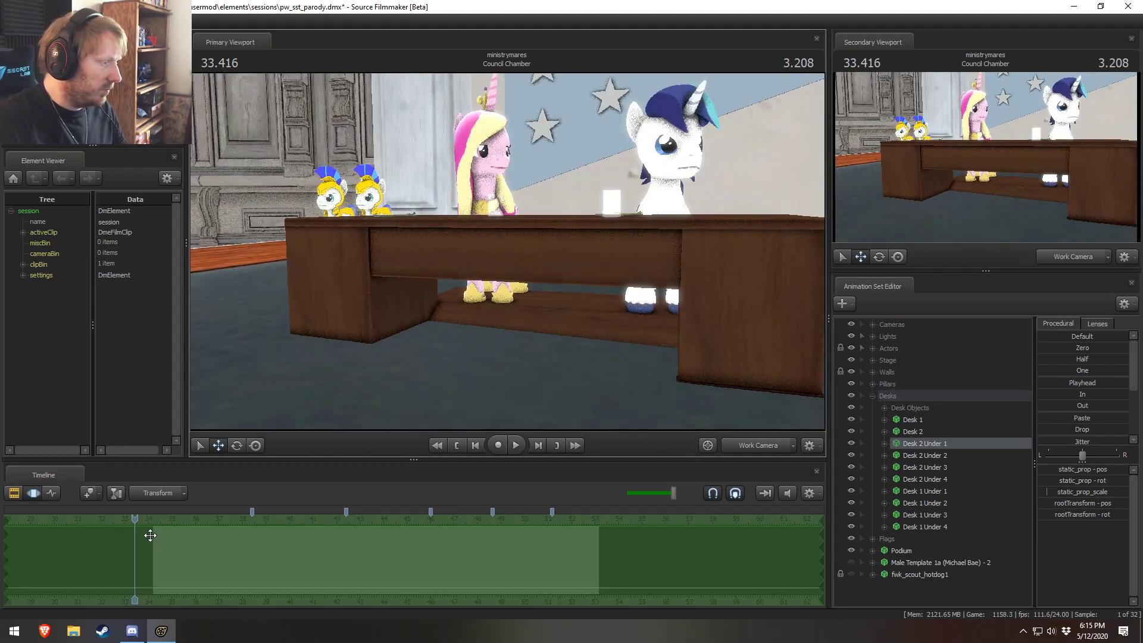
pyautogui.press('F2')
pyautogui.click(185, 540)
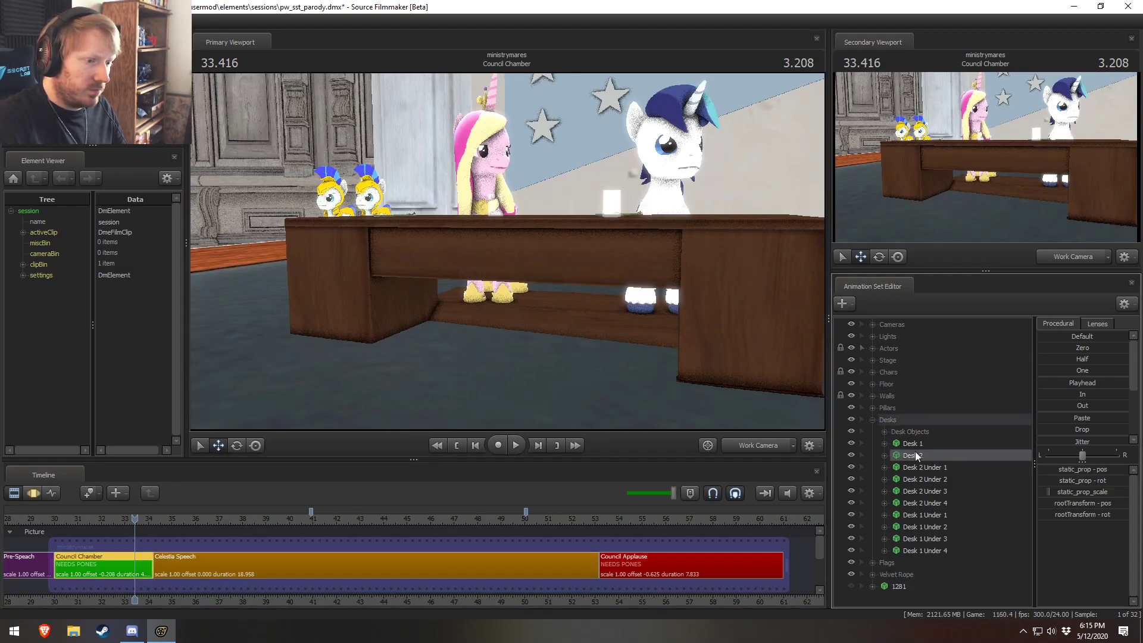
# Step: Select Desk 2 and toggle its visibility to identify it as Cadence and Shining Armor's desk
pyautogui.click(917, 456)
pyautogui.click(853, 455)
pyautogui.click(852, 455)
pyautogui.click(853, 456)
pyautogui.click(853, 455)
pyautogui.moveTo(602, 305)
pyautogui.keyDown('alt'); pyautogui.mouseDown()
pyautogui.moveTo(571, 306)
pyautogui.moveTo(601, 305)
pyautogui.mouseUp(); pyautogui.keyUp('alt')
# Step: Copy the Desk 2 animation set and paste a duplicate into the Council Chamber shot
pyautogui.rightClick(917, 458)
pyautogui.click(913, 470)
pyautogui.click(916, 456)
pyautogui.rightClick(916, 457)
pyautogui.click(931, 474)
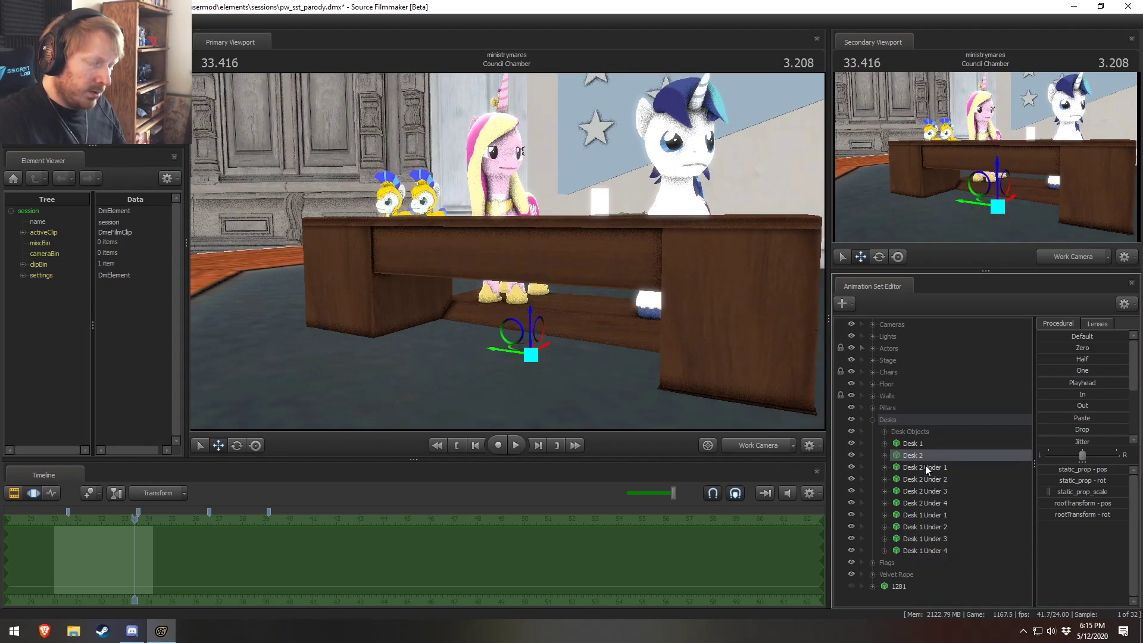
pyautogui.rightClick(896, 599)
pyautogui.click(930, 550)
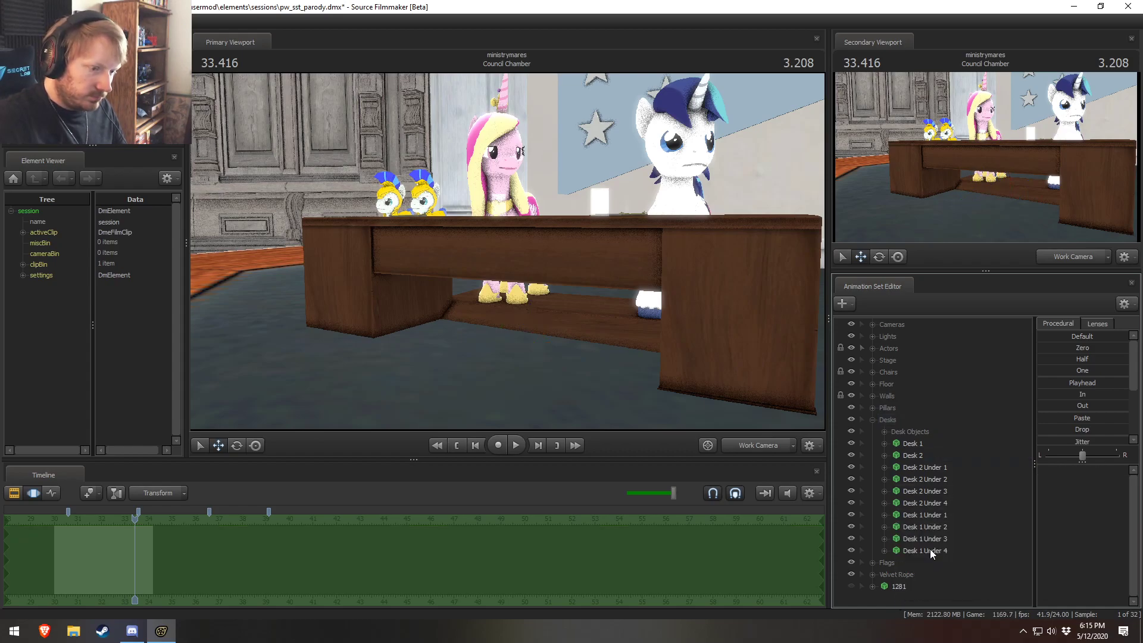
# Step: Rename the pasted desk as Desk 2 - Filler
pyautogui.rightClick(907, 597)
pyautogui.click(930, 422)
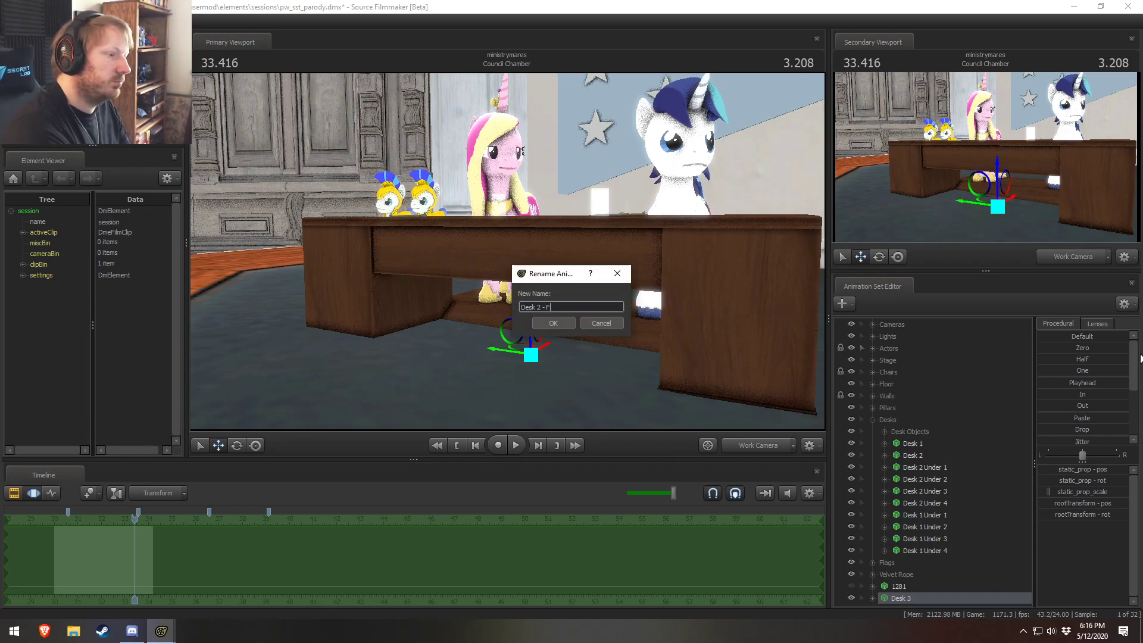
pyautogui.press('Return')
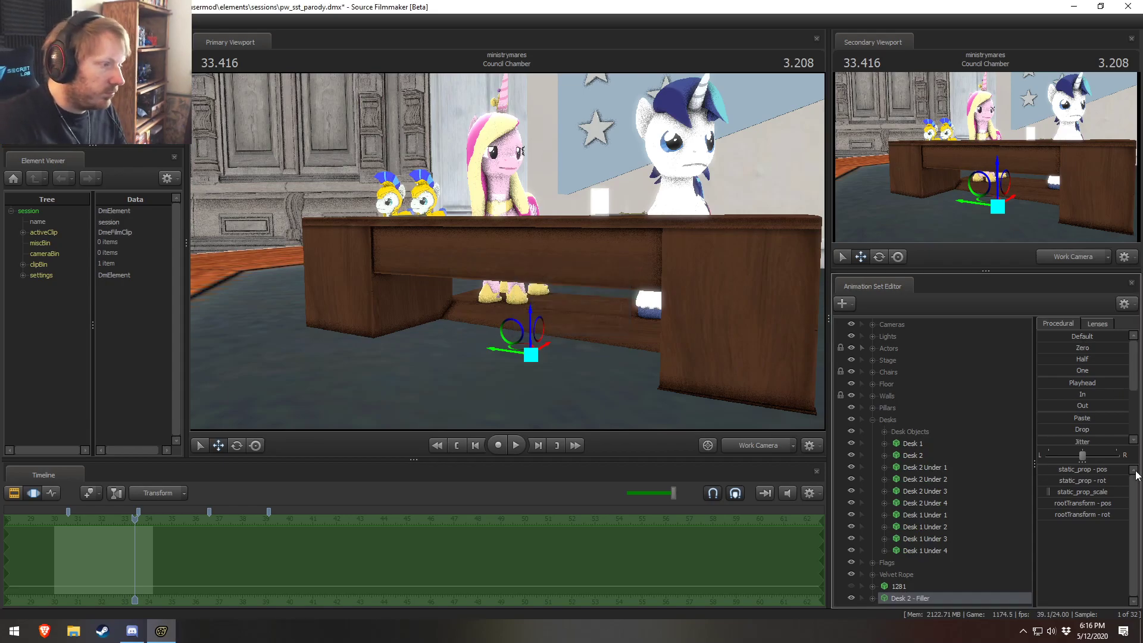
# Step: Scale Desk 2 - Filler down and tip it onto its front below the opening of Desk 2
pyautogui.moveTo(1106, 488); pyautogui.dragTo(1098, 487)
pyautogui.moveTo(529, 320); pyautogui.dragTo(509, 443)
pyautogui.press('e')
pyautogui.press('w')
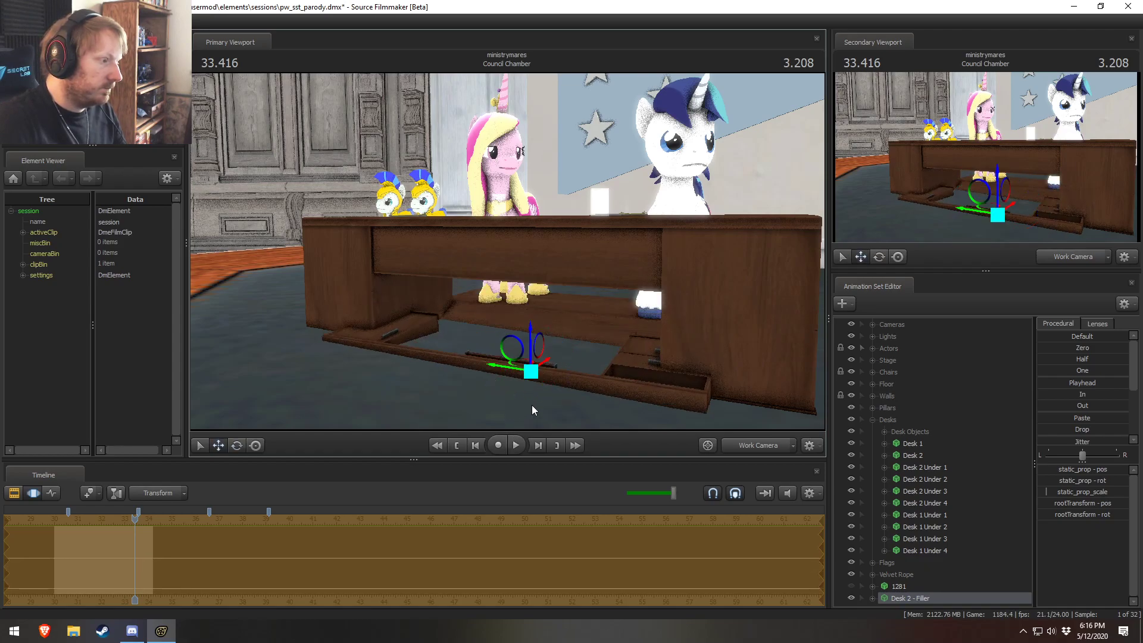
# Step: Set the rootTransform rotation of Desk 2 - Filler to -90 and position it to close the opening under Desk 2
pyautogui.moveTo(541, 348); pyautogui.dragTo(393, 268)
pyautogui.press('e')
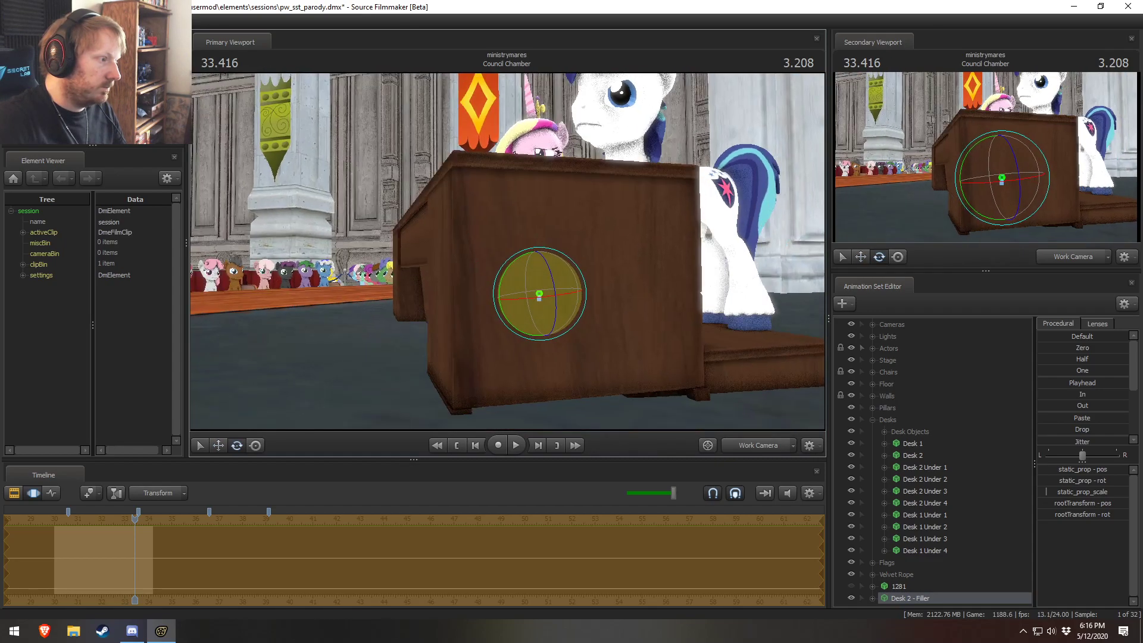
pyautogui.doubleClick(1070, 514)
pyautogui.click(1080, 515)
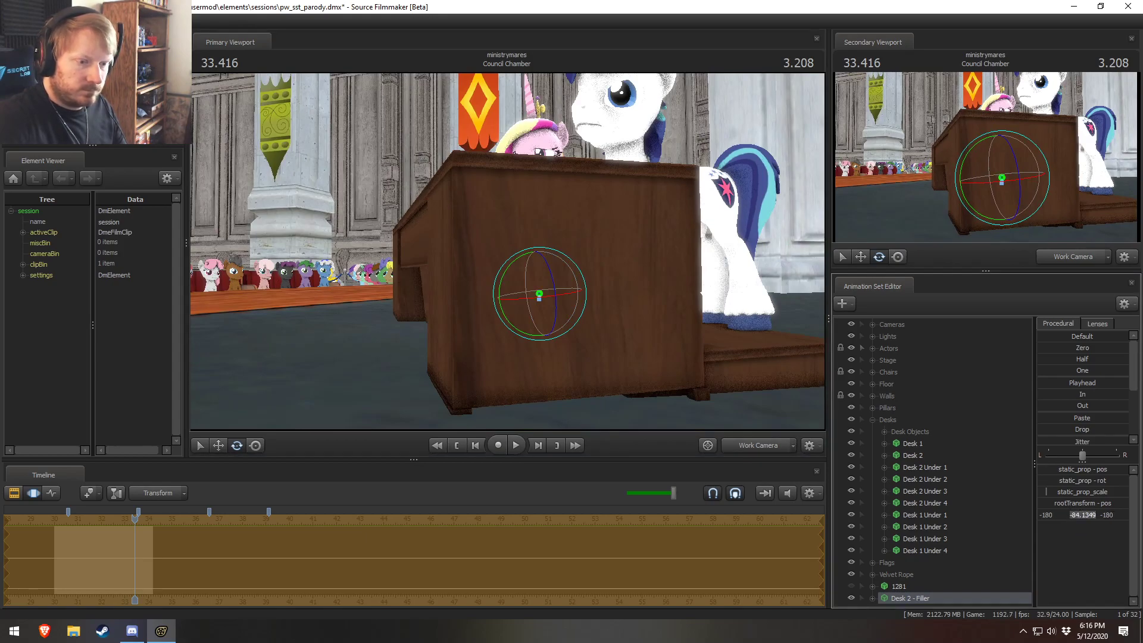
pyautogui.write('-90')
pyautogui.press('Return')
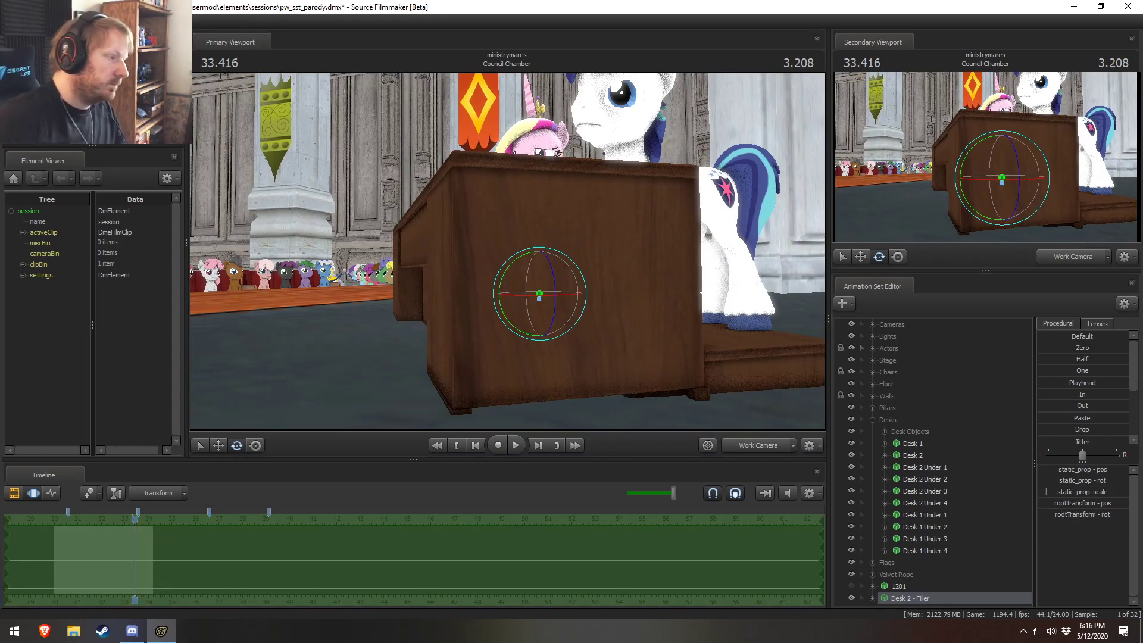
pyautogui.keyDown('alt'); pyautogui.moveTo(527, 290); pyautogui.dragTo(593, 285); pyautogui.keyUp('alt')
pyautogui.press('w')
# Step: Copy the Desk 2 - Filler animation set, collapse the Desks group and paste a duplicate
pyautogui.rightClick(905, 599)
pyautogui.click(915, 441)
pyautogui.click(873, 420)
pyautogui.rightClick(893, 500)
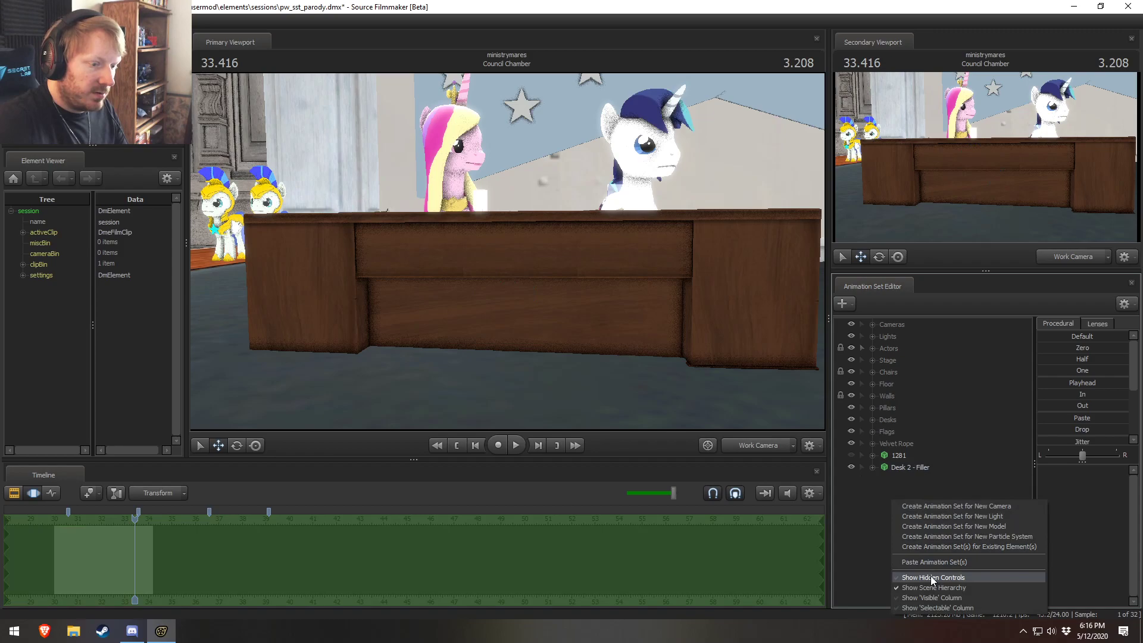
pyautogui.click(932, 564)
# Step: Rename the duplicated filler as Desk 3 - Filler
pyautogui.rightClick(910, 479)
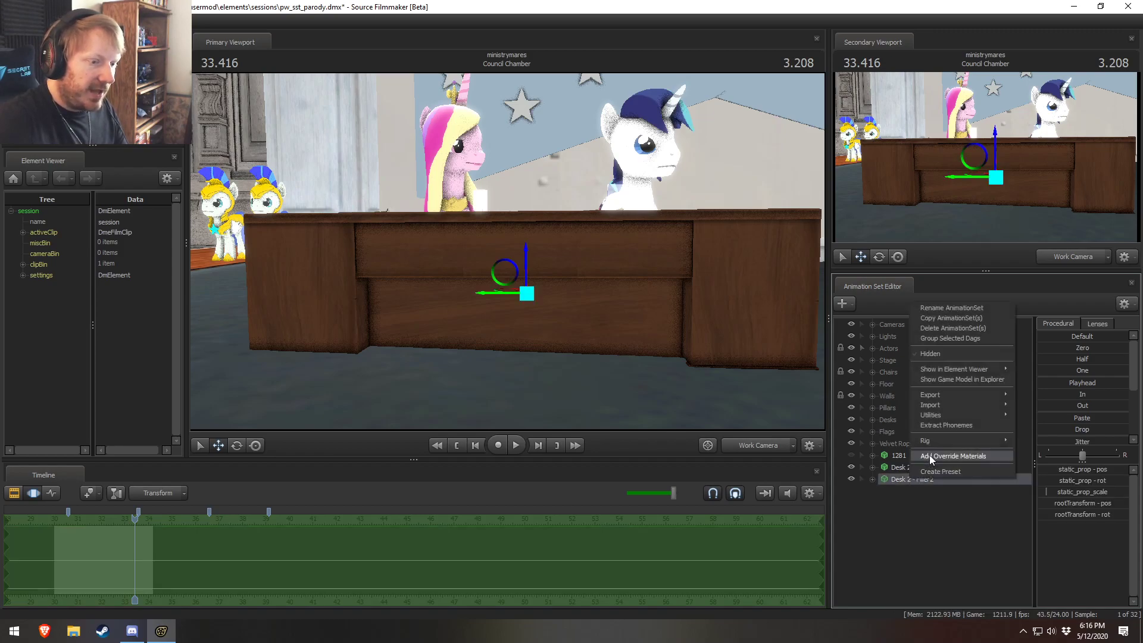
pyautogui.click(946, 308)
pyautogui.press('BackSpace')
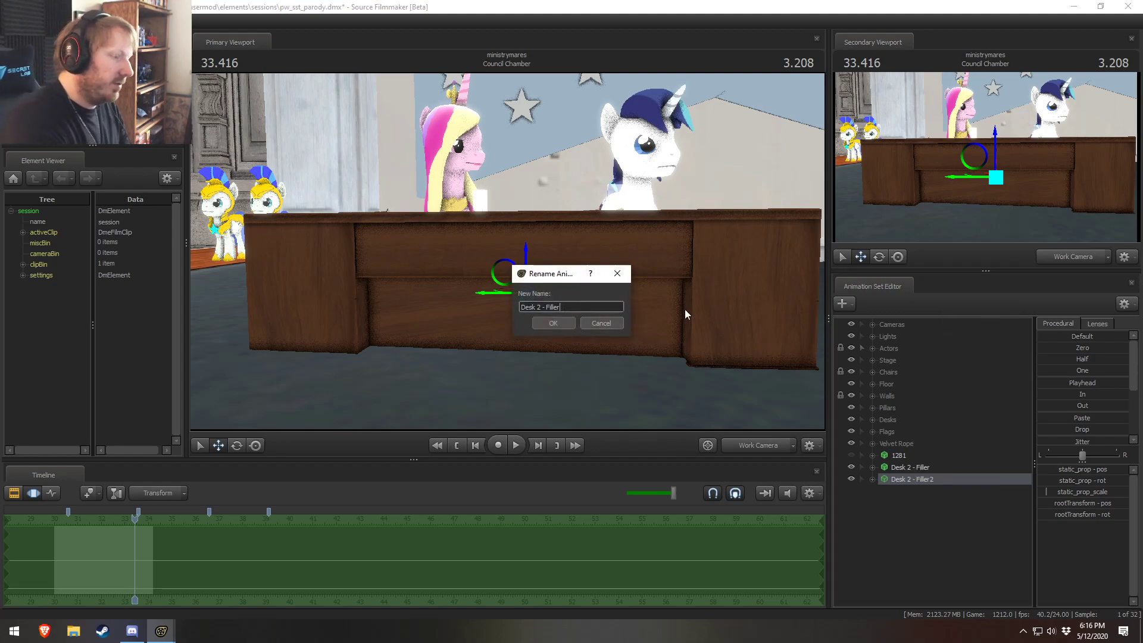
pyautogui.press('Left')
pyautogui.press('Left')
pyautogui.press('Left')
pyautogui.press('Left')
pyautogui.press('Left')
pyautogui.press('Left')
pyautogui.press('Left')
pyautogui.press('Left')
pyautogui.press('Left')
pyautogui.press('BackSpace')
pyautogui.write('3')
pyautogui.press('Return')
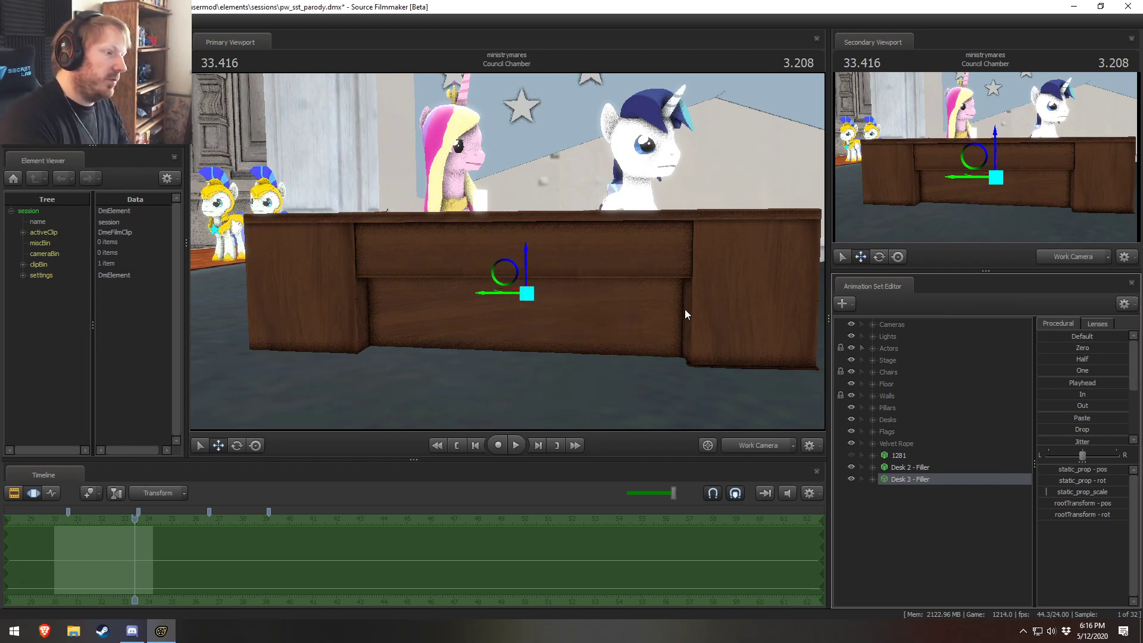
# Step: Correct the duplicated filler's name to Desk 1 - Filler
pyautogui.rightClick(916, 478)
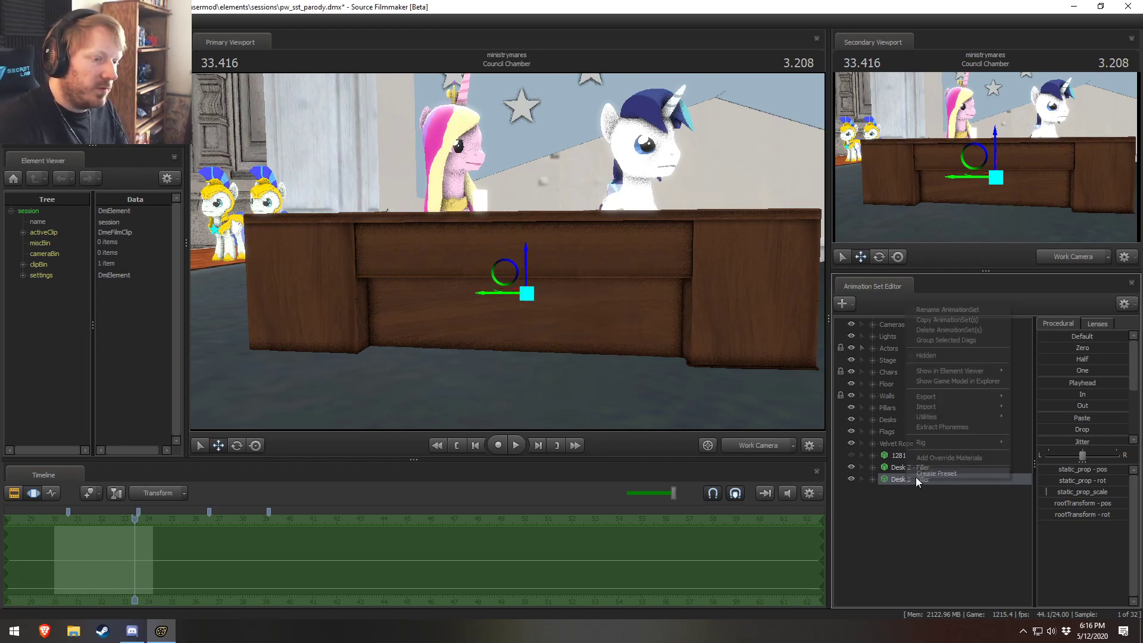
pyautogui.click(937, 310)
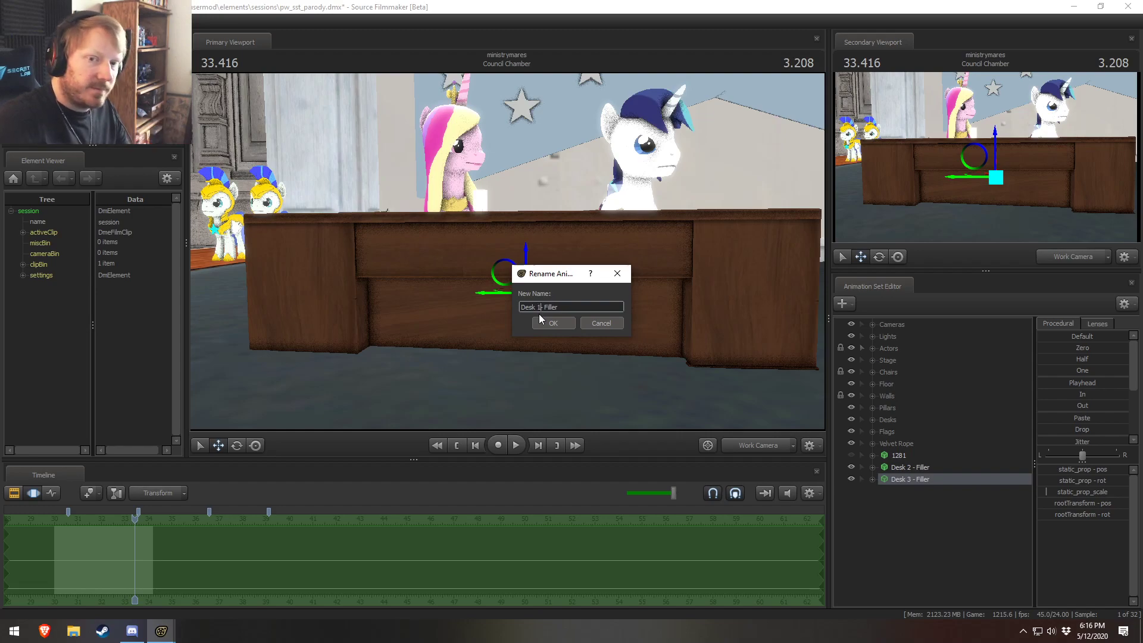
pyautogui.click(550, 325)
# Step: Move Desk 1 - Filler across the stage to close the opening under Spitfire and Twilight's desk
pyautogui.moveTo(565, 298); pyautogui.dragTo(703, 316)
pyautogui.moveTo(275, 274); pyautogui.dragTo(744, 275)
pyautogui.press('w')
pyautogui.keyDown('alt'); pyautogui.moveTo(608, 239); pyautogui.dragTo(517, 238); pyautogui.keyUp('alt')
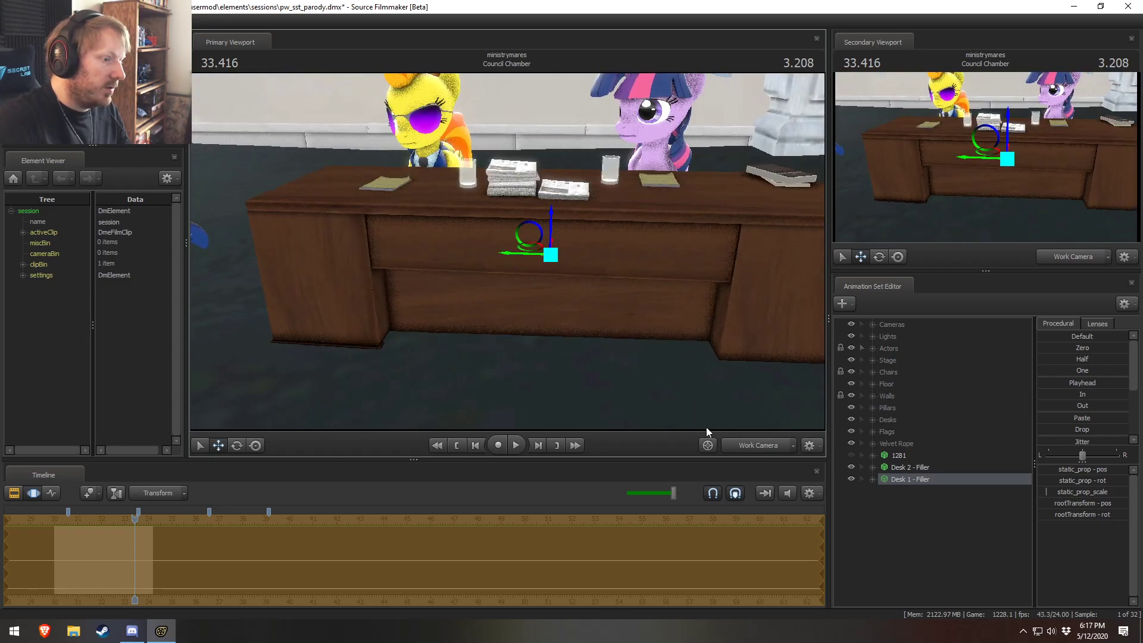
# Step: Preview the Council Chamber shot through its scene camera, switching lighting on briefly and off again
pyautogui.click(749, 447)
pyautogui.press('F2')
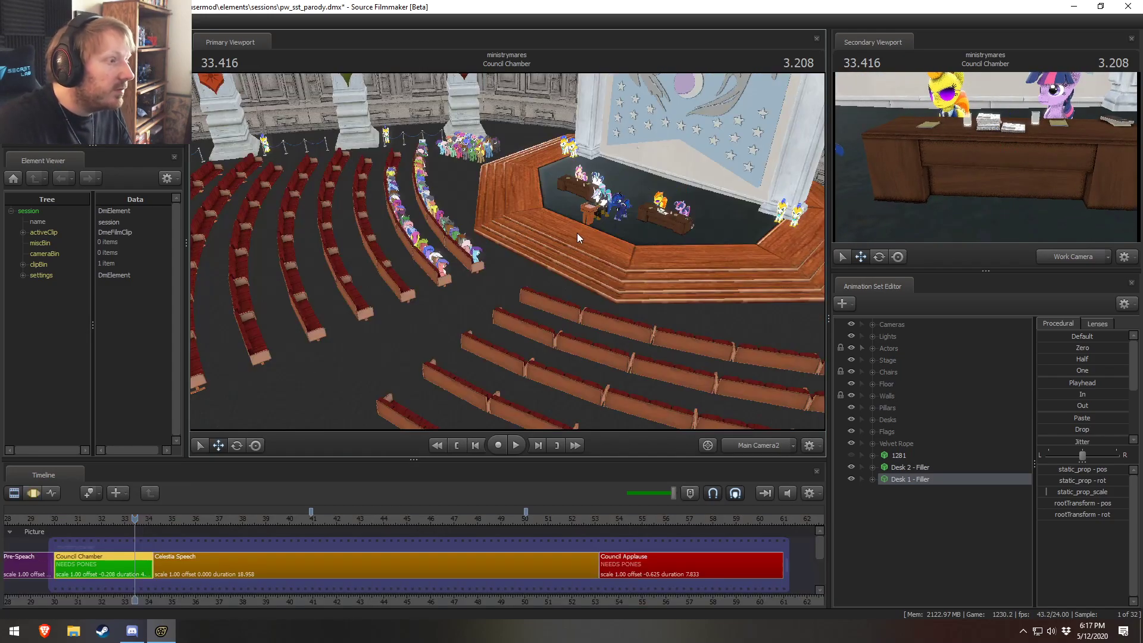
pyautogui.rightClick(578, 234)
pyautogui.click(614, 262)
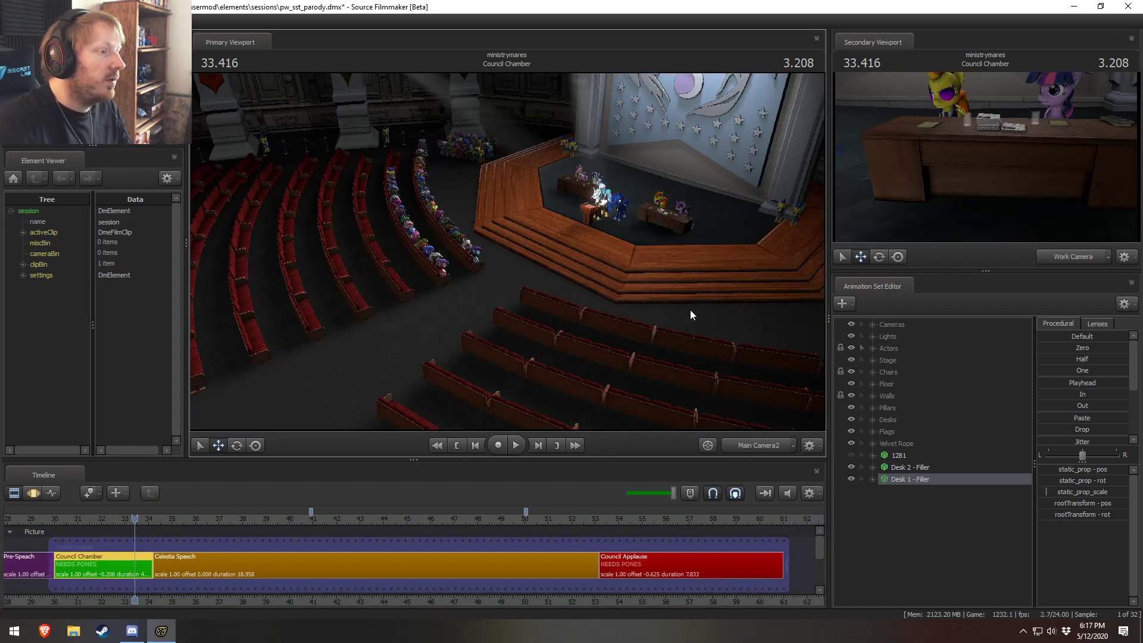
pyautogui.rightClick(653, 290)
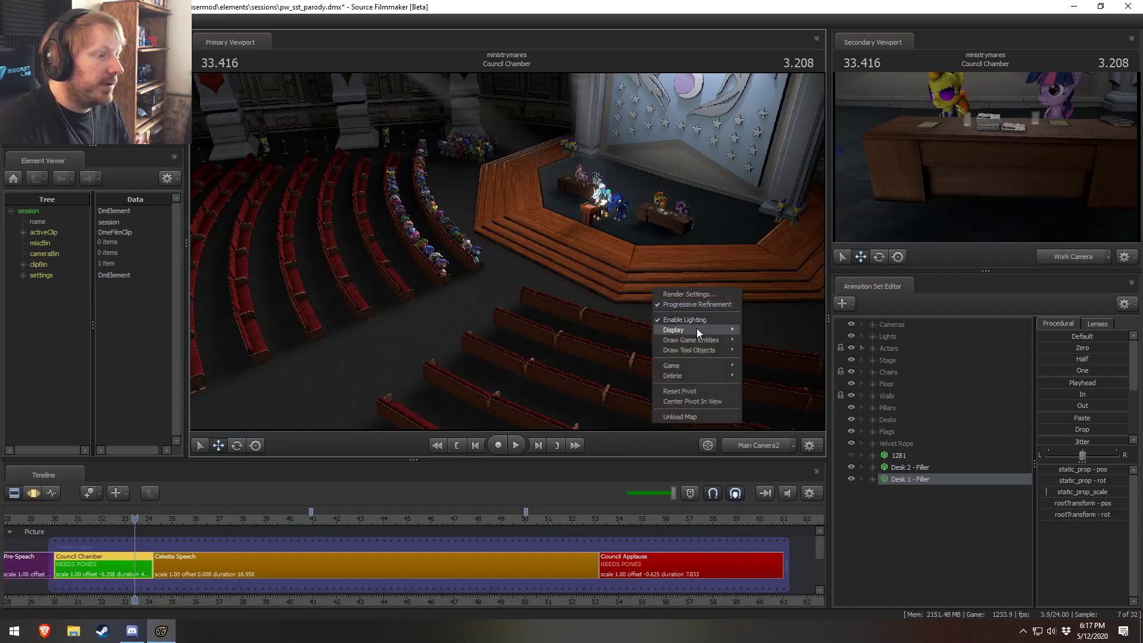
pyautogui.click(685, 319)
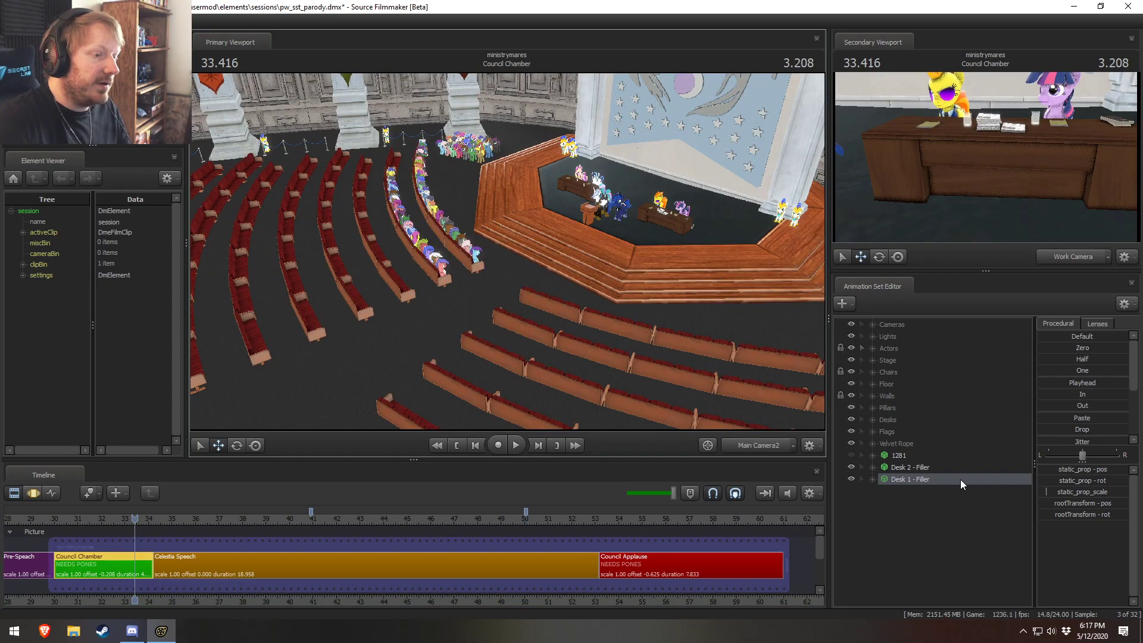
# Step: Copy both desk filler animation sets and file them in the Desks group directly below Desk 2
pyautogui.moveTo(910, 477); pyautogui.dragTo(901, 419)
pyautogui.keyDown('ctrl'); pyautogui.click(909, 478); pyautogui.keyUp('ctrl')
pyautogui.rightClick(909, 477)
pyautogui.click(865, 492)
pyautogui.doubleClick(882, 420)
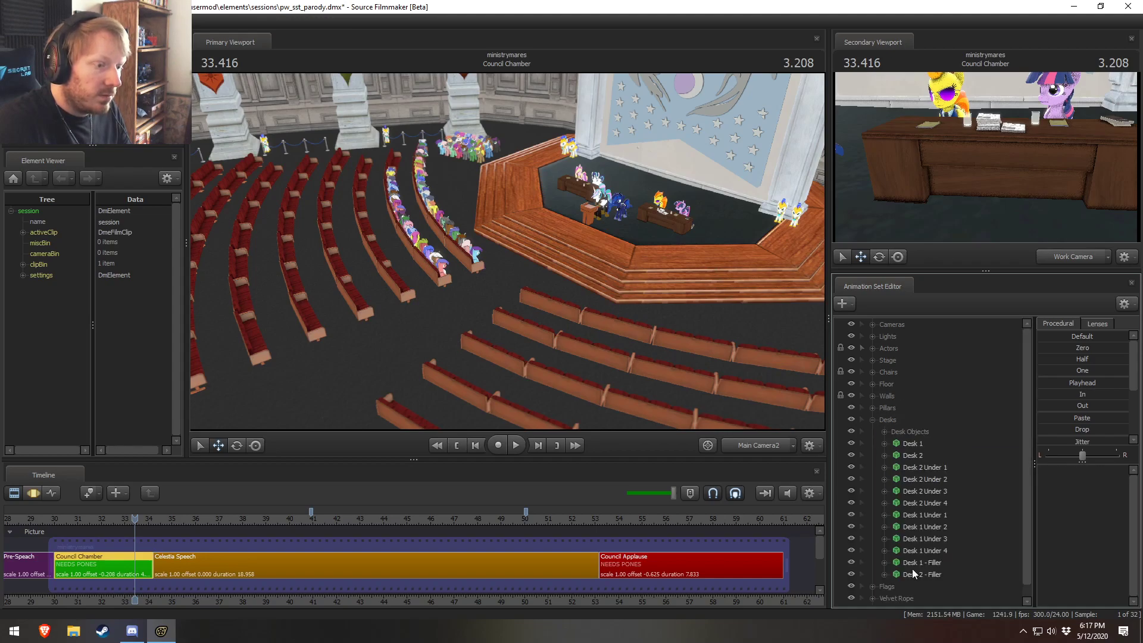
pyautogui.moveTo(915, 574); pyautogui.dragTo(931, 465)
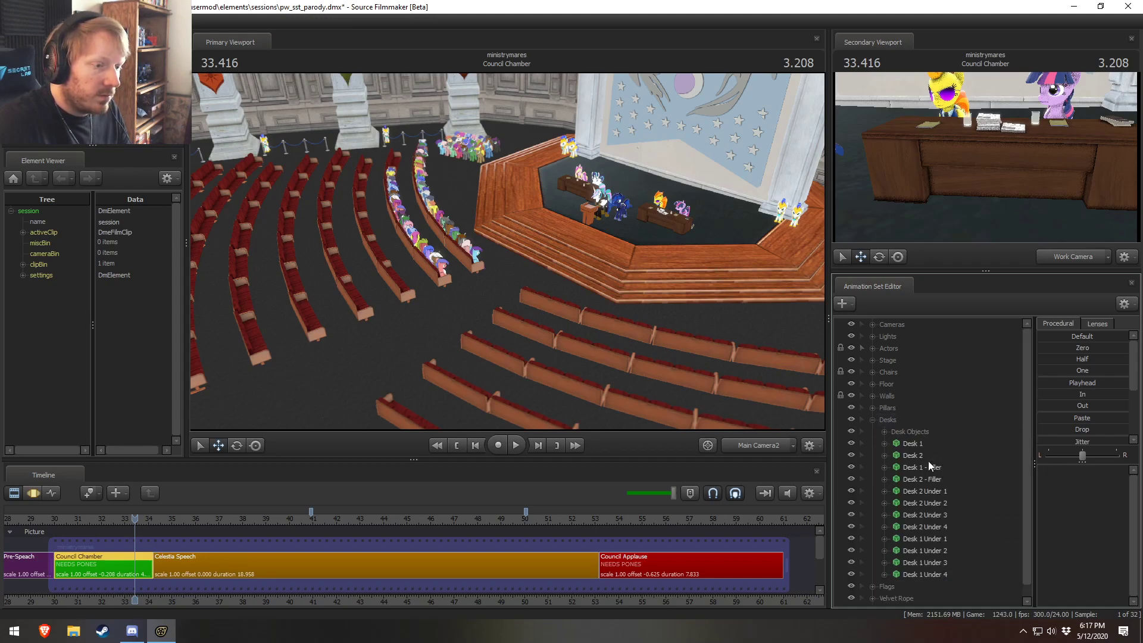
pyautogui.click(873, 420)
# Step: Paste both desk fillers into the Celestia Speech shot and check Cadence and Shining Armor's desk with the work camera
pyautogui.press('F3')
pyautogui.press('F2')
pyautogui.click(375, 564)
pyautogui.press('F3')
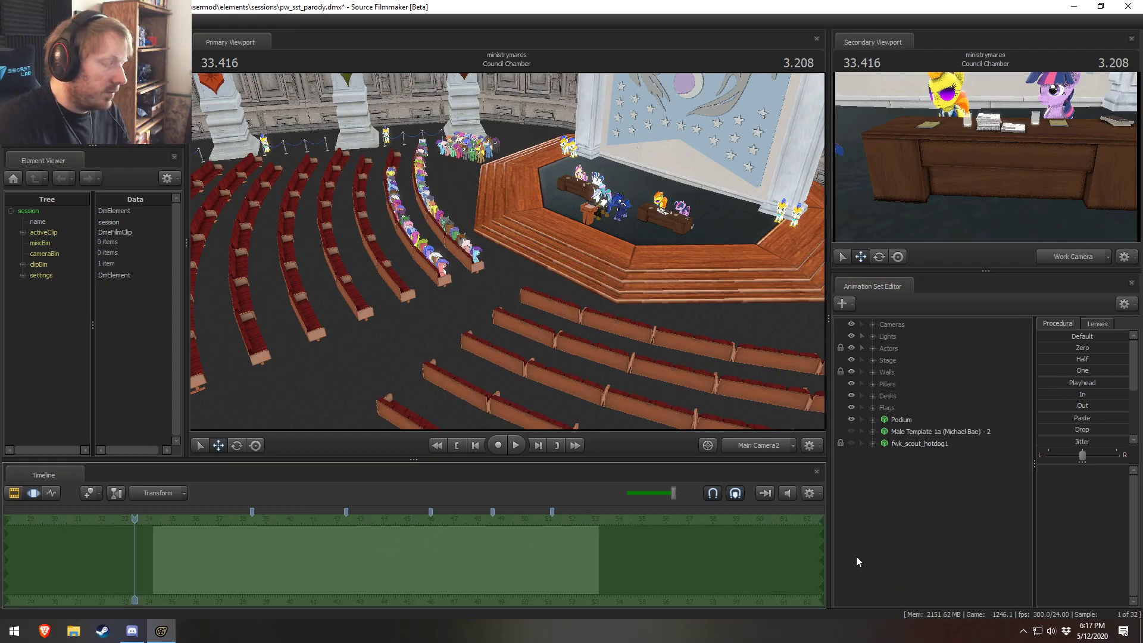
pyautogui.moveTo(147, 519); pyautogui.dragTo(181, 520)
pyautogui.rightClick(915, 534)
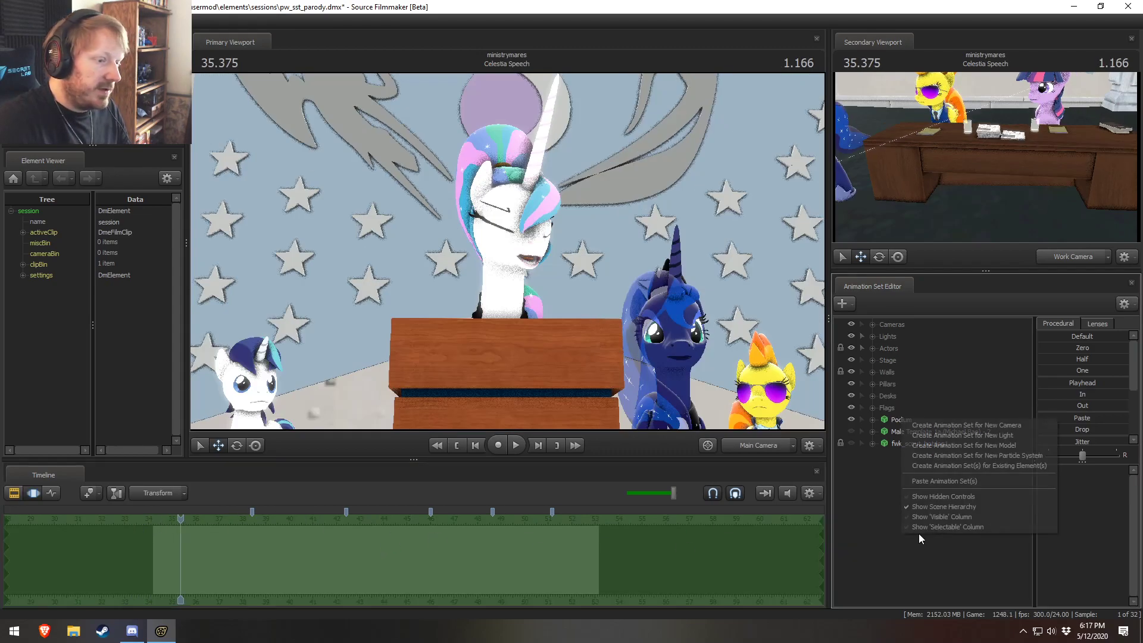
pyautogui.click(946, 480)
pyautogui.keyDown('ctrl'); pyautogui.click(750, 445); pyautogui.keyUp('ctrl')
pyautogui.moveTo(667, 358); pyautogui.dragTo(507, 257)
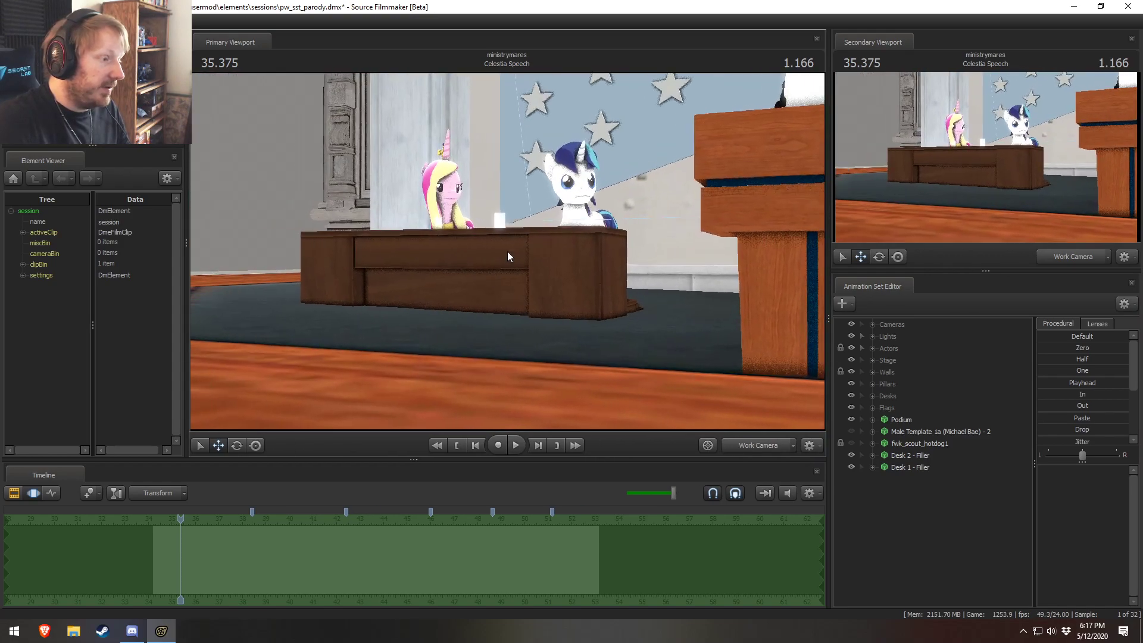
# Step: Review the final seconds of the Celestia Speech shot through the main camera, playing into the applause shot
pyautogui.press('F2')
pyautogui.click(410, 518)
pyautogui.click(778, 450)
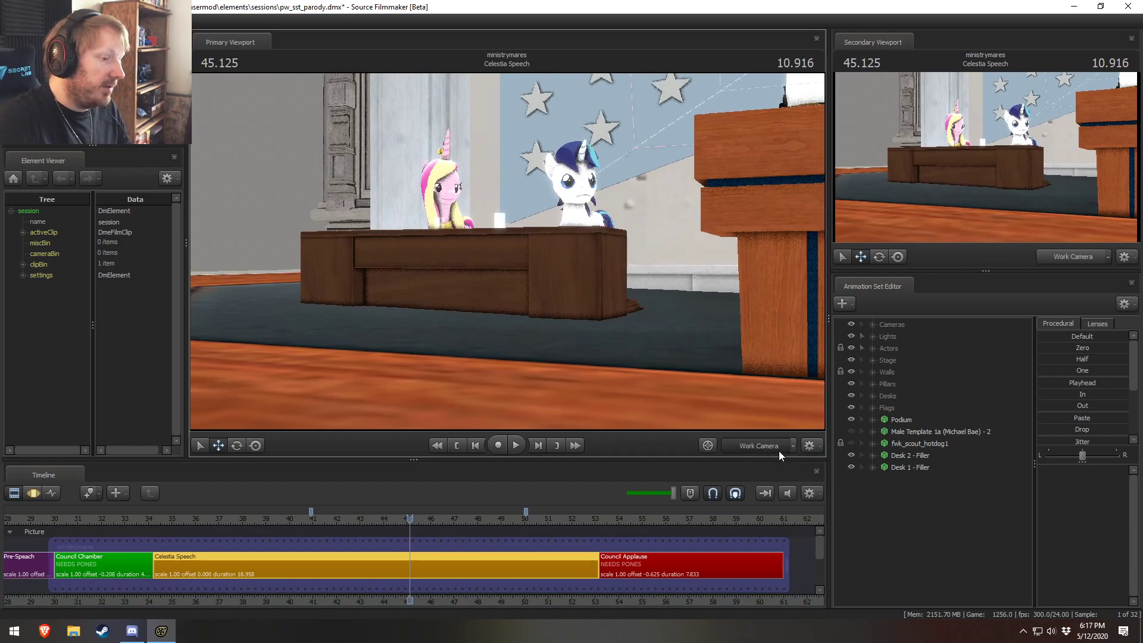
pyautogui.press('space')
pyautogui.click(515, 519)
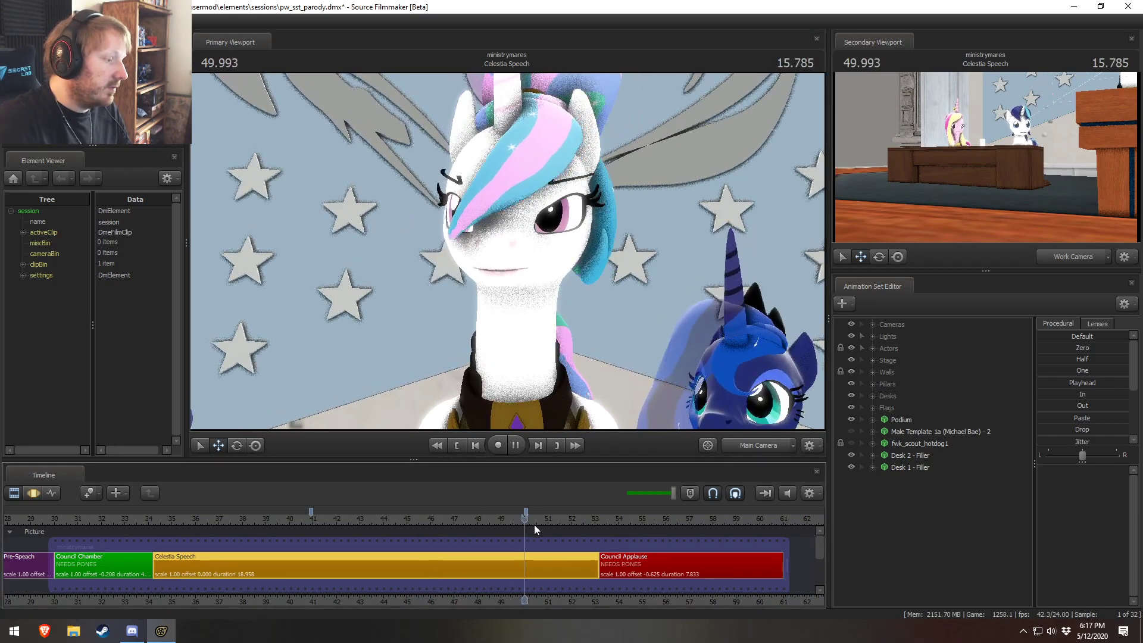
pyautogui.press('space')
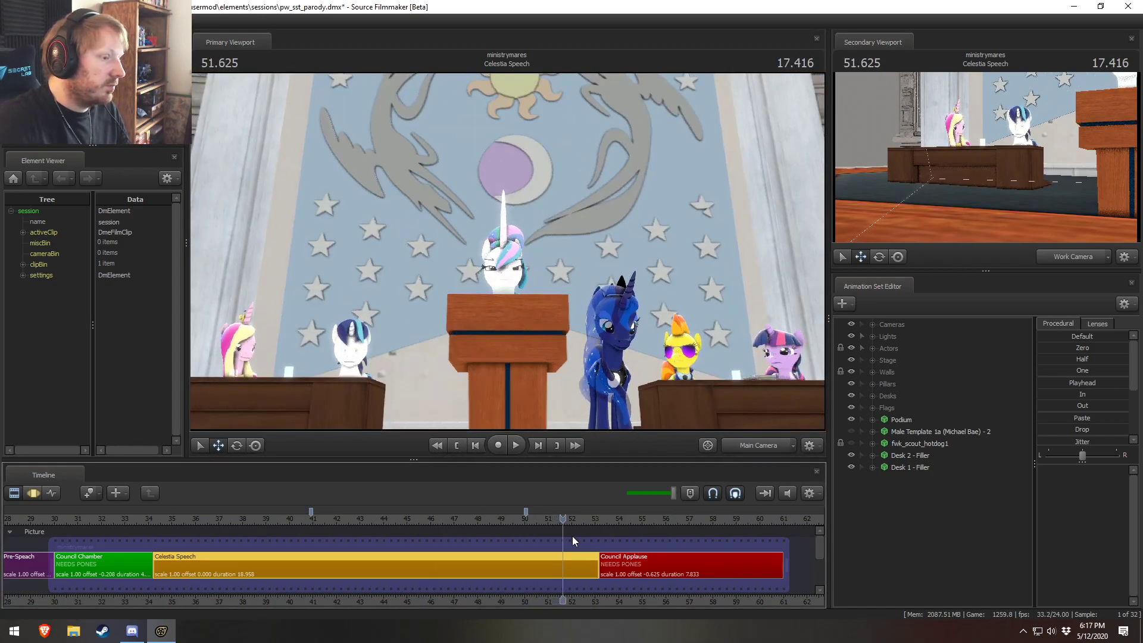
pyautogui.press('space')
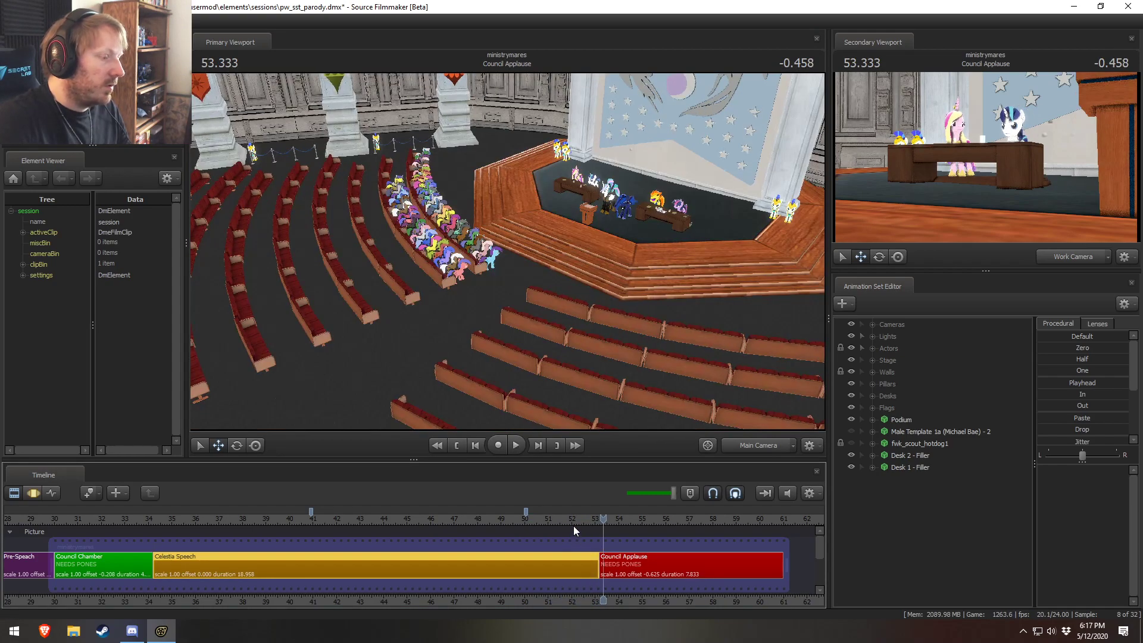
pyautogui.click(536, 524)
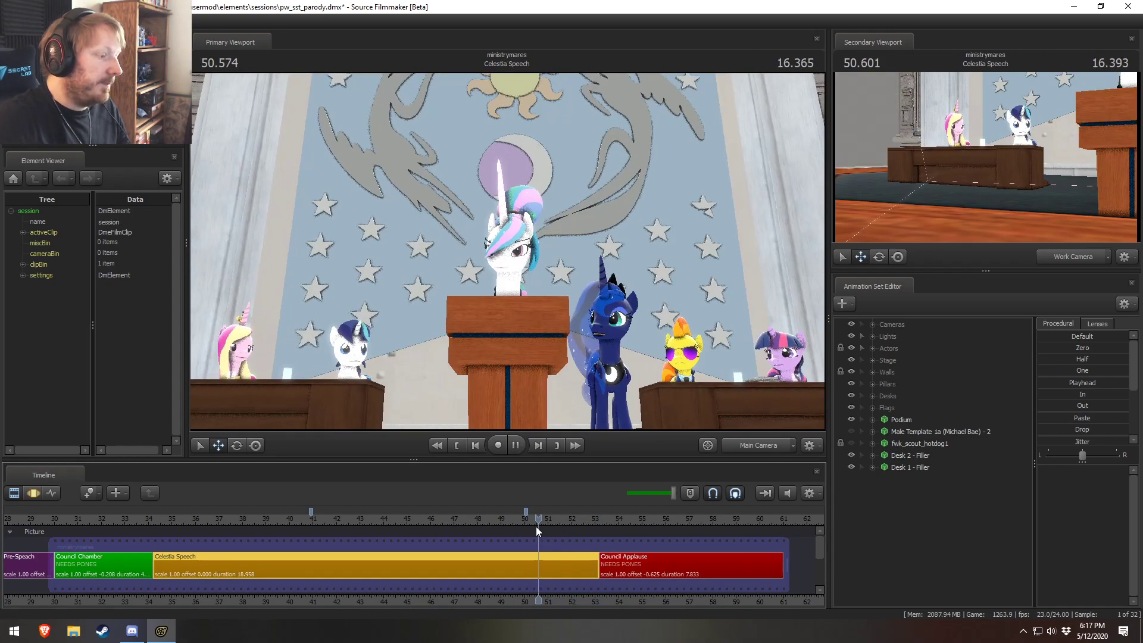
pyautogui.press('space')
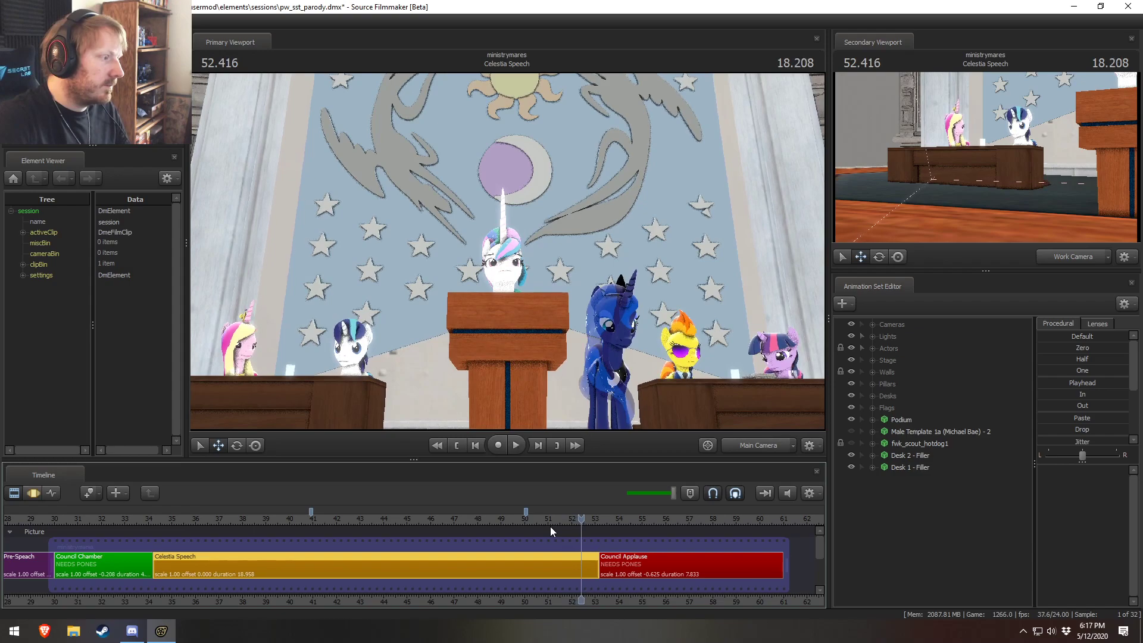
pyautogui.click(541, 519)
pyautogui.press('space')
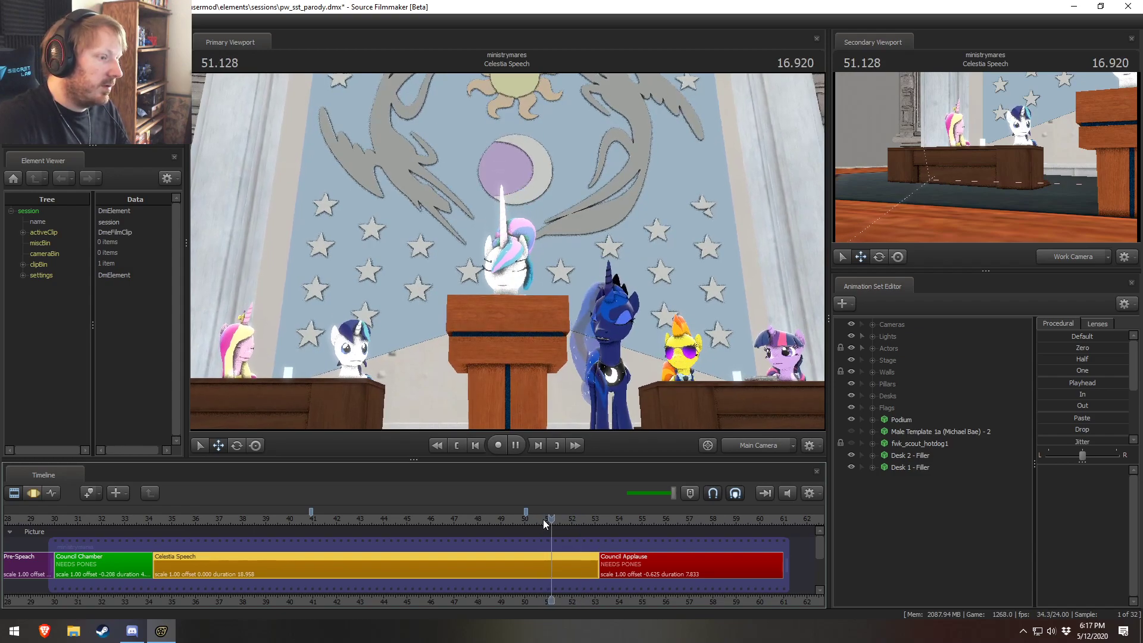
pyautogui.press('space')
# Step: Put Desk 1 - Filler first and move both fillers into the Desks group of the Celestia Speech shot
pyautogui.moveTo(914, 471)
pyautogui.mouseDown()
pyautogui.moveTo(900, 448)
pyautogui.moveTo(915, 449)
pyautogui.mouseUp()
pyautogui.click(908, 479)
pyautogui.click(873, 396)
pyautogui.moveTo(905, 600); pyautogui.dragTo(914, 597)
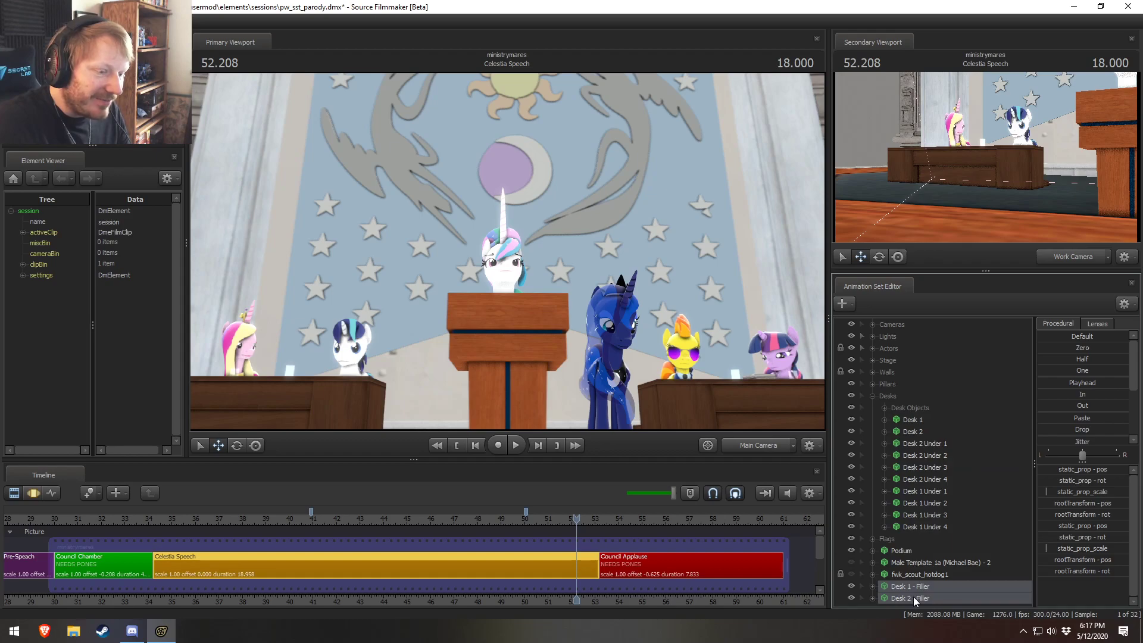
pyautogui.moveTo(939, 437); pyautogui.dragTo(939, 437)
pyautogui.click(873, 397)
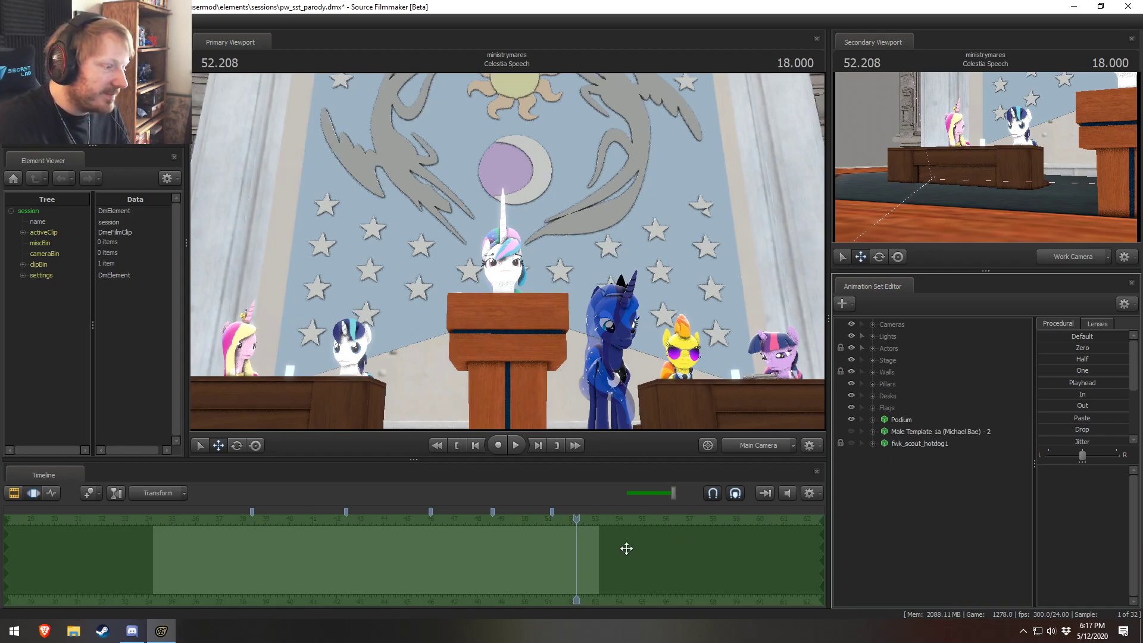
# Step: Paste both desk fillers into the Council Applause shot and move them into its Desks group below Desk 2
pyautogui.click(618, 516)
pyautogui.rightClick(909, 506)
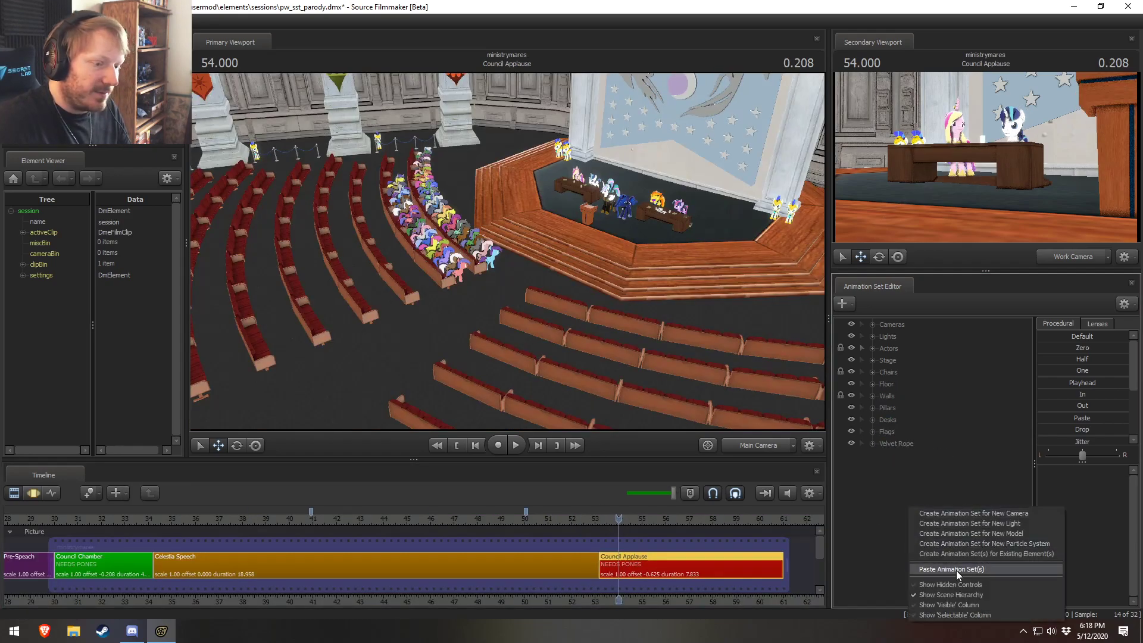
pyautogui.click(957, 573)
pyautogui.moveTo(887, 467); pyautogui.dragTo(902, 451)
pyautogui.click(872, 420)
pyautogui.click(892, 601)
pyautogui.keyDown('shift'); pyautogui.click(901, 589); pyautogui.keyUp('shift')
pyautogui.moveTo(900, 589); pyautogui.dragTo(931, 462)
pyautogui.click(872, 421)
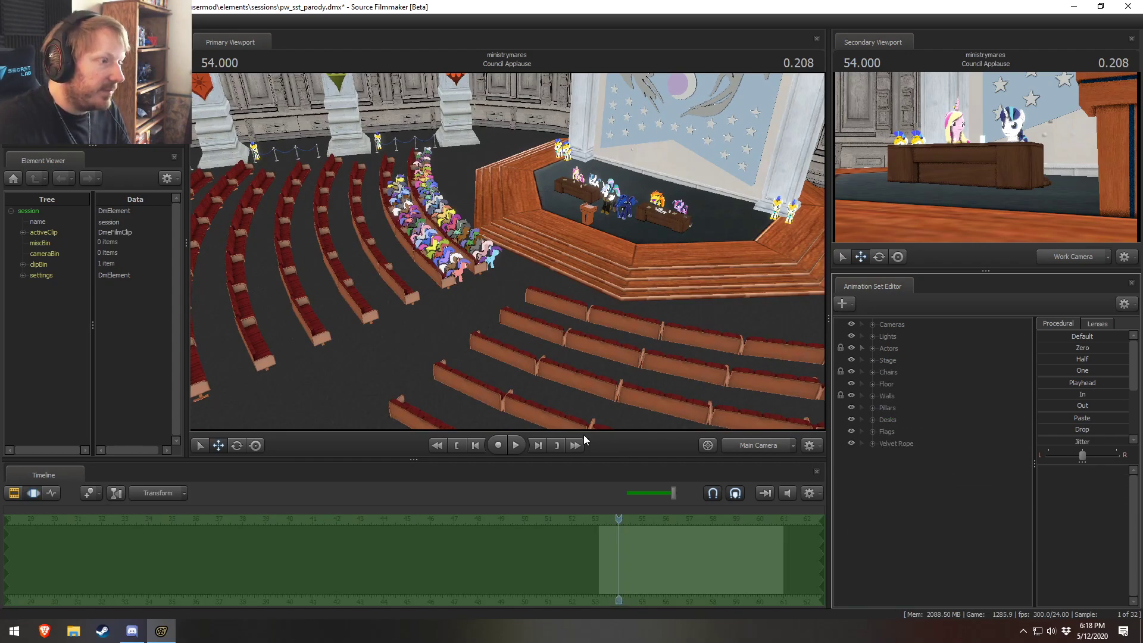
# Step: Compare the wide framing of the Council Chamber and Council Applause shots and play the applause camera movement
pyautogui.click(547, 519)
pyautogui.moveTo(547, 519); pyautogui.dragTo(614, 516)
pyautogui.scroll(-3, 575, 512)
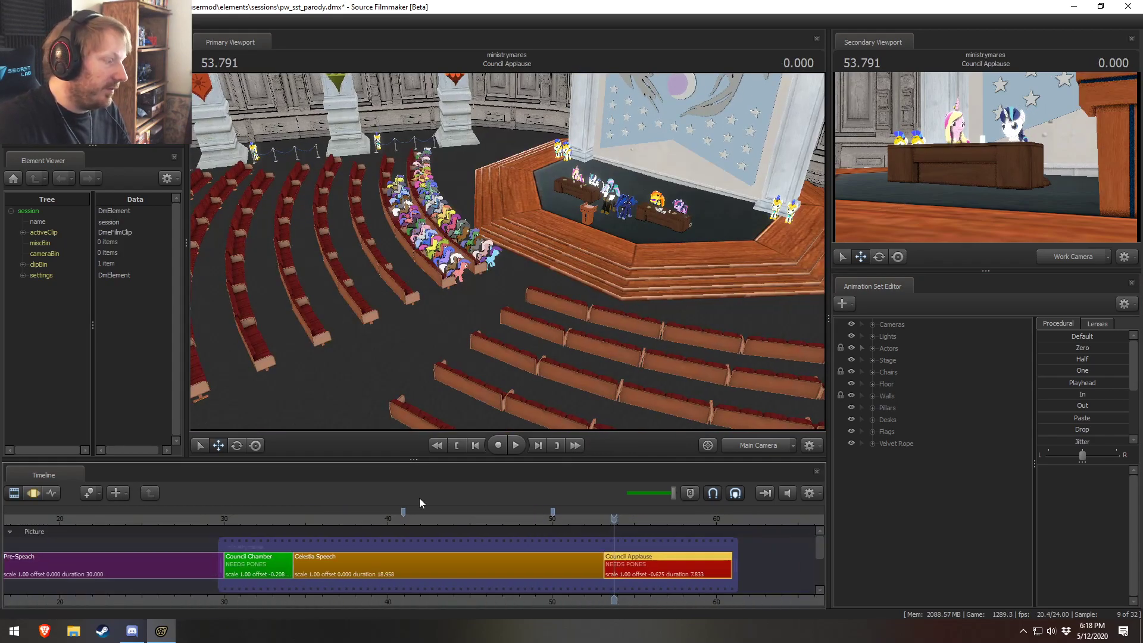
pyautogui.click(283, 519)
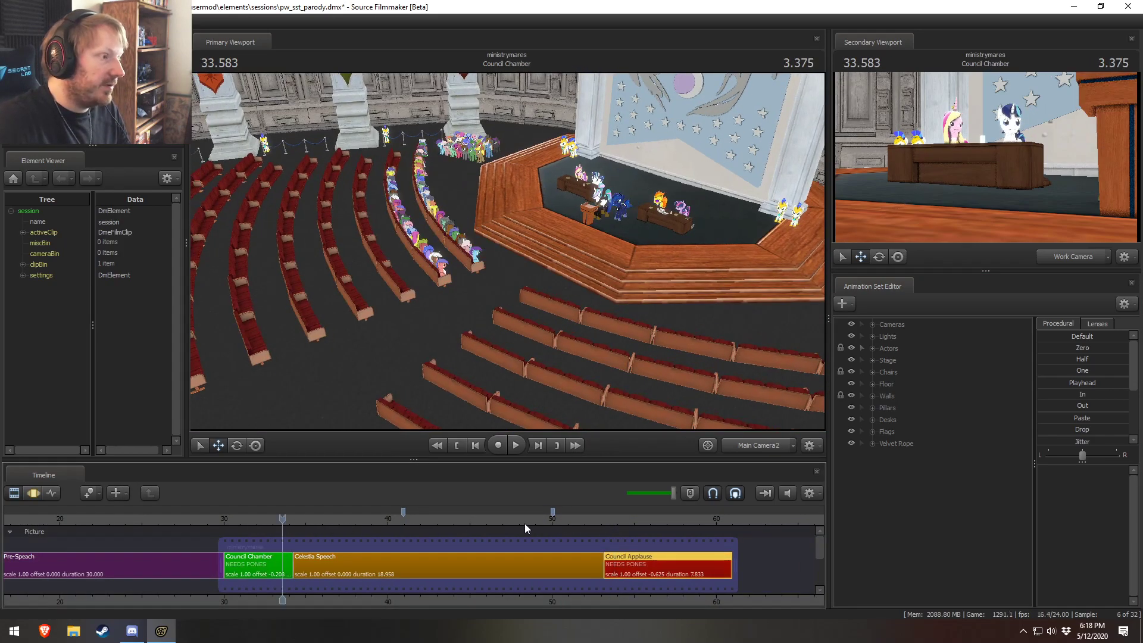
pyautogui.click(613, 522)
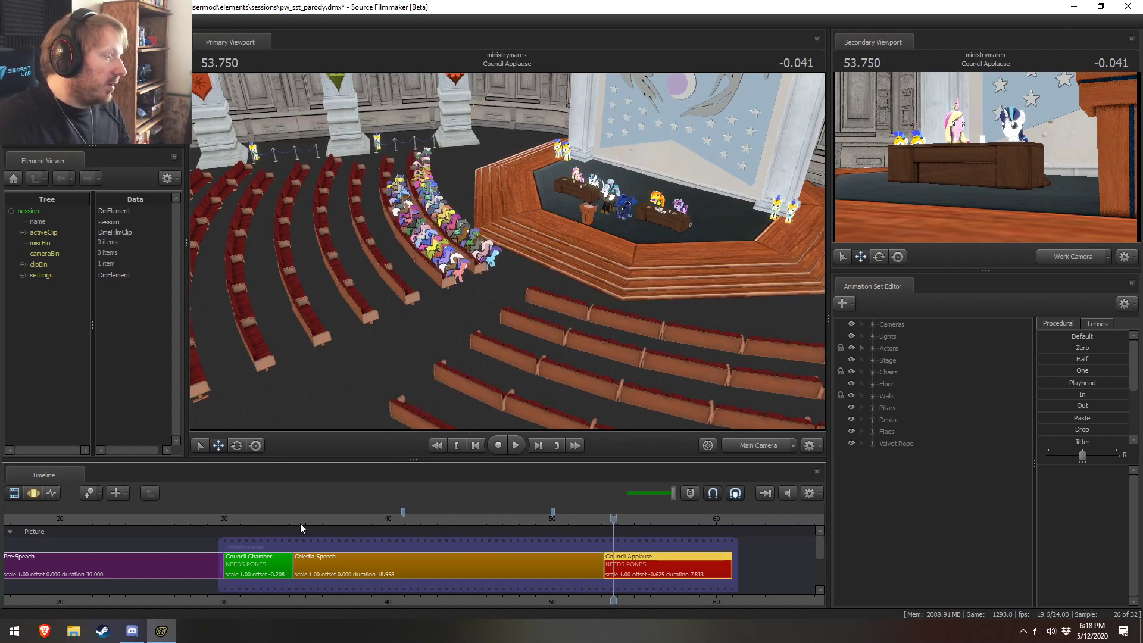
pyautogui.moveTo(397, 519); pyautogui.dragTo(637, 540)
pyautogui.press('space')
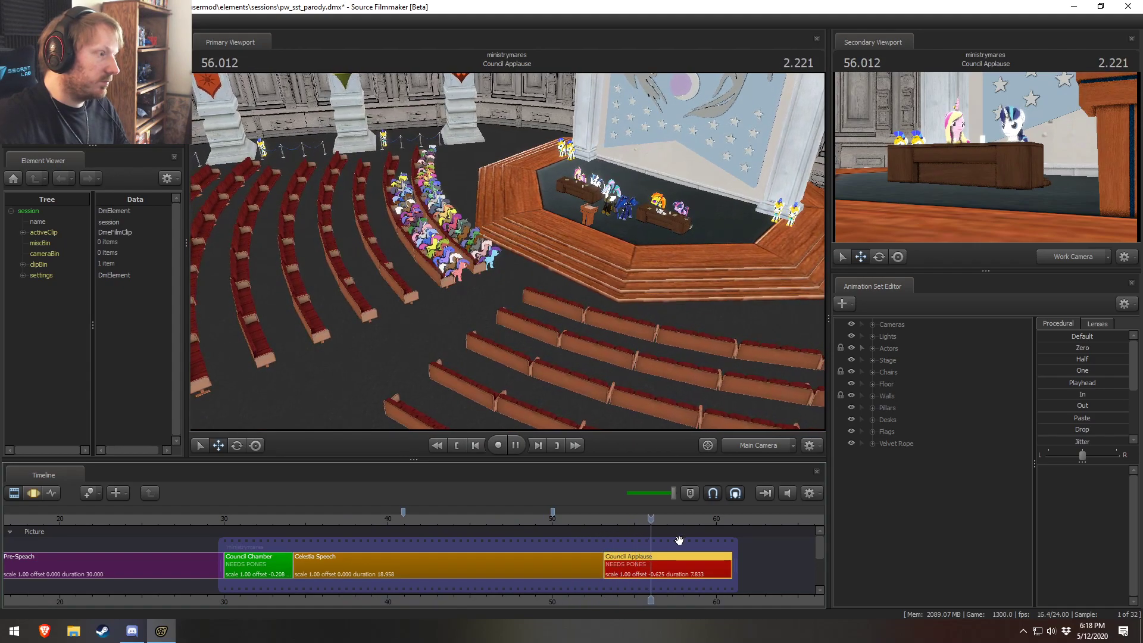
pyautogui.press('space')
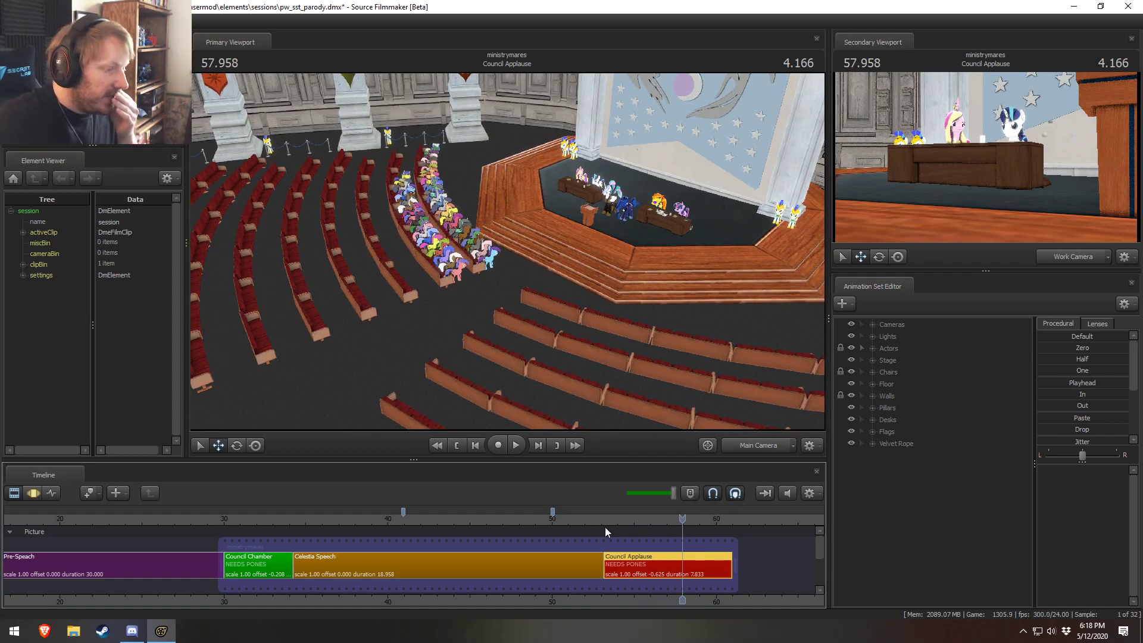
# Step: Replay the transition from the end of Celestia's speech into the Council Applause shot
pyautogui.click(545, 521)
pyautogui.press('space')
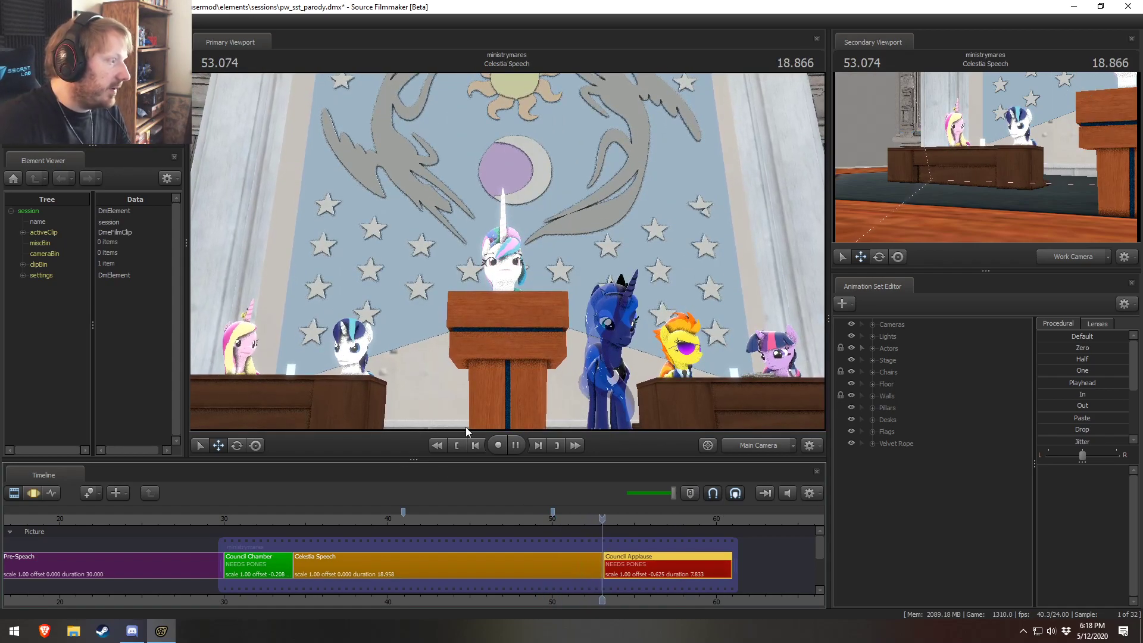
pyautogui.press('space')
pyautogui.click(560, 522)
pyautogui.press('space')
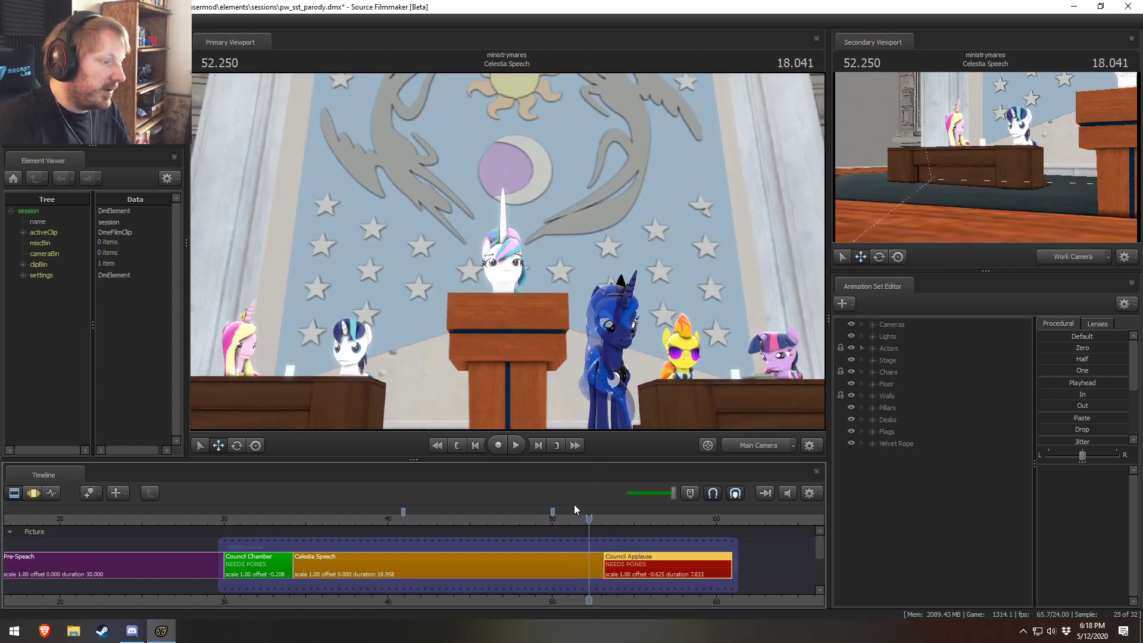
pyautogui.press('space')
pyautogui.press('space')
pyautogui.press('space')
# Step: Examine the seated audience and the council members up close with the work camera during the applause
pyautogui.keyDown('ctrl'); pyautogui.click(767, 446); pyautogui.keyUp('ctrl')
pyautogui.moveTo(703, 345); pyautogui.dragTo(505, 251)
pyautogui.press('w')
pyautogui.press('space')
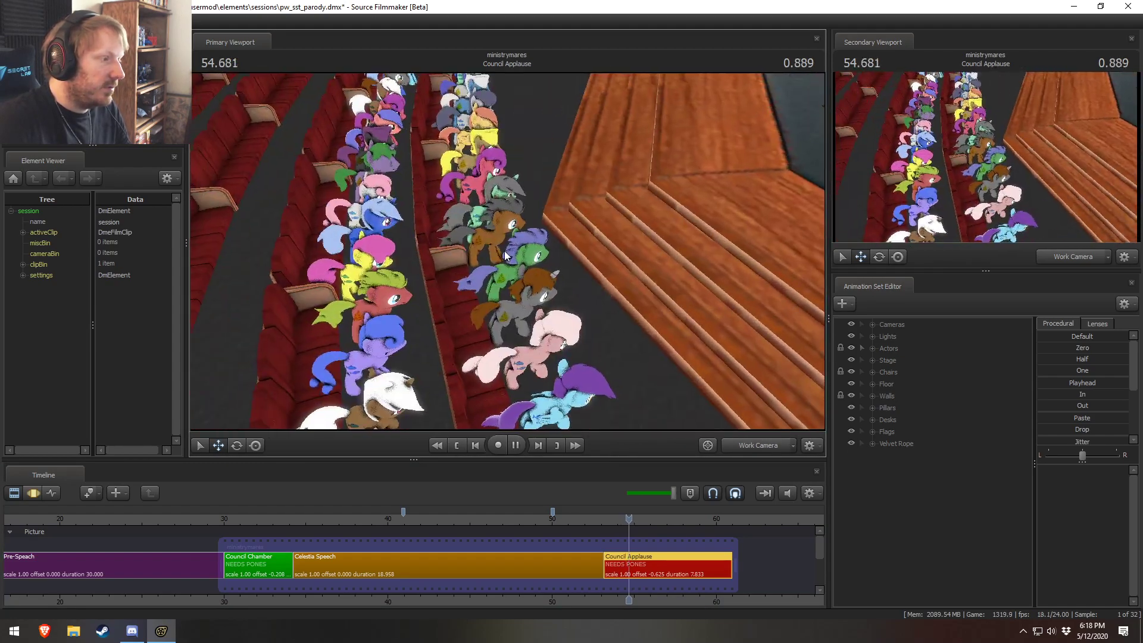
pyautogui.press('space')
pyautogui.moveTo(562, 262); pyautogui.dragTo(771, 172)
pyautogui.press('w')
pyautogui.click(607, 517)
pyautogui.press('space')
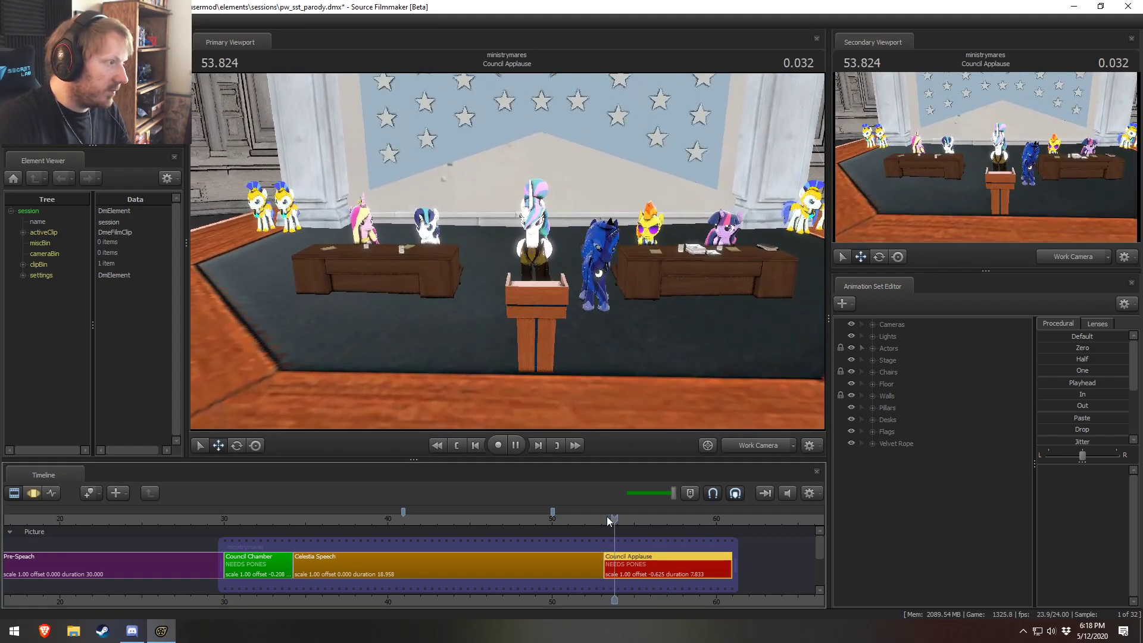
pyautogui.press('space')
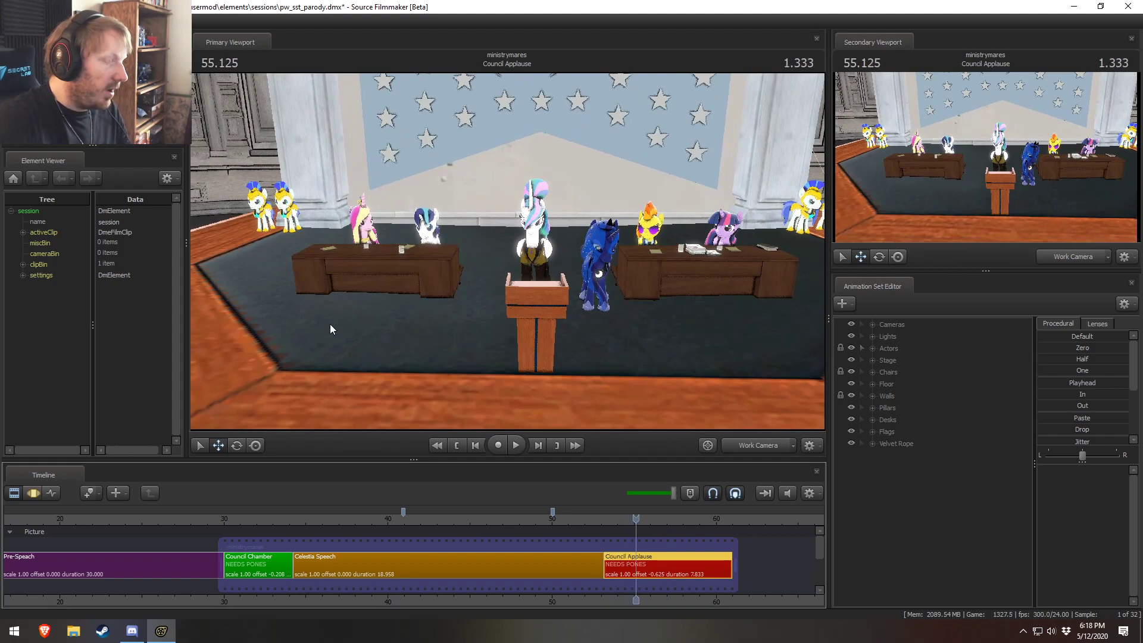
# Step: Inspect Cadence's motion curves at the end of the Celestia Speech shot
pyautogui.click(591, 571)
pyautogui.doubleClick(882, 350)
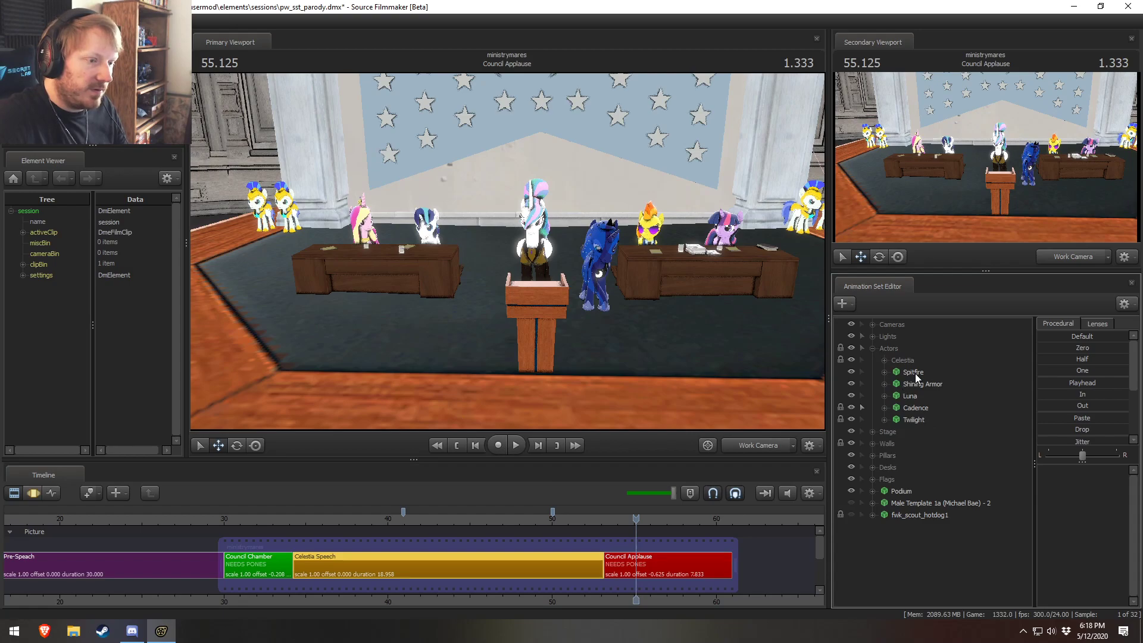
pyautogui.click(916, 407)
pyautogui.scroll(1, 593, 567)
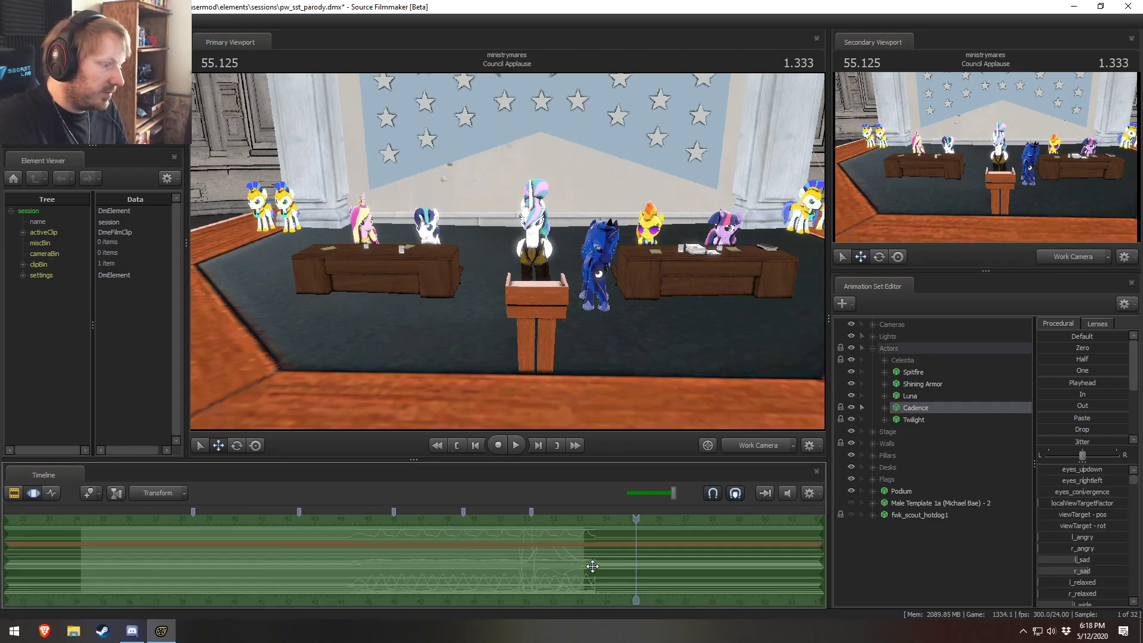
pyautogui.press('F2')
# Step: Select Cadence's controls except rootTransform in the Council Applause shot and show their motion curves
pyautogui.click(639, 573)
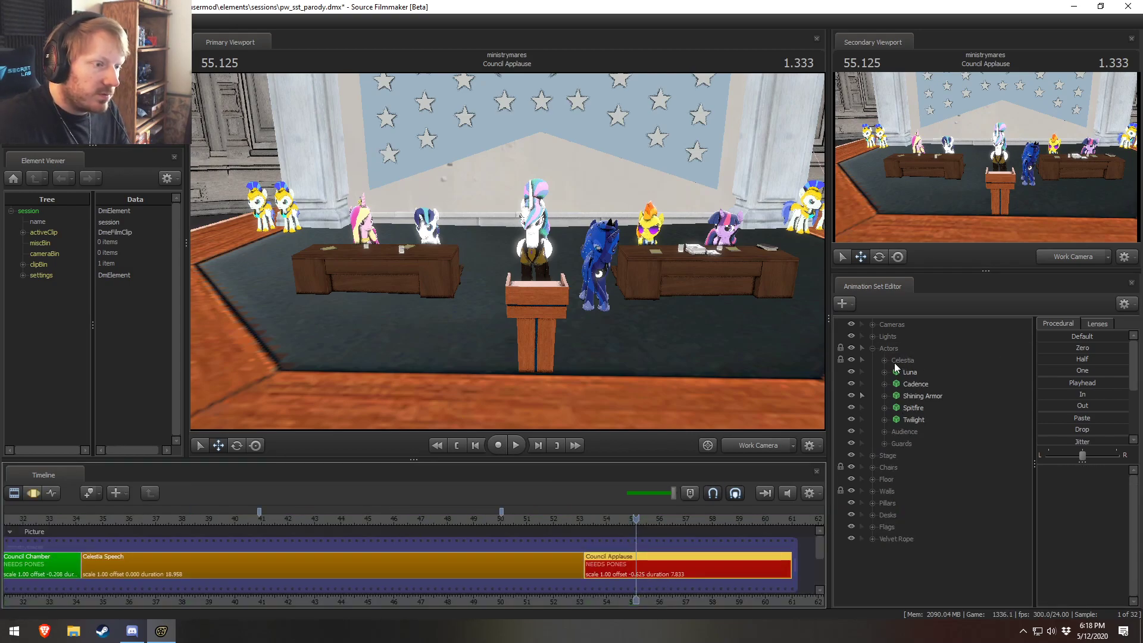
pyautogui.click(913, 386)
pyautogui.click(885, 384)
pyautogui.click(896, 408)
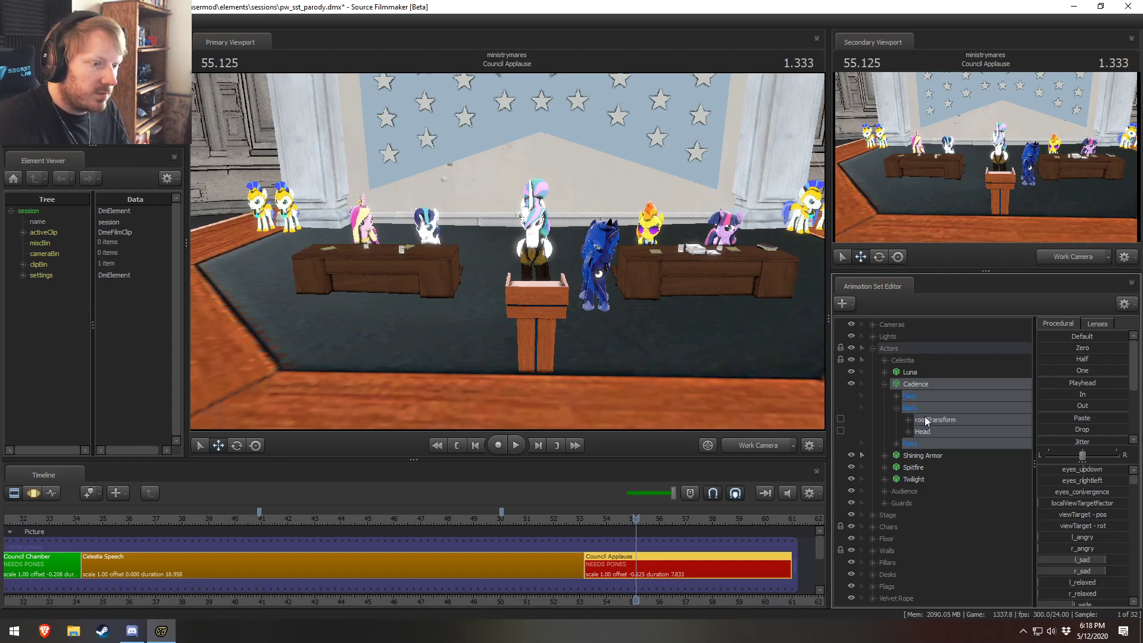
pyautogui.click(927, 420)
pyautogui.click(922, 431)
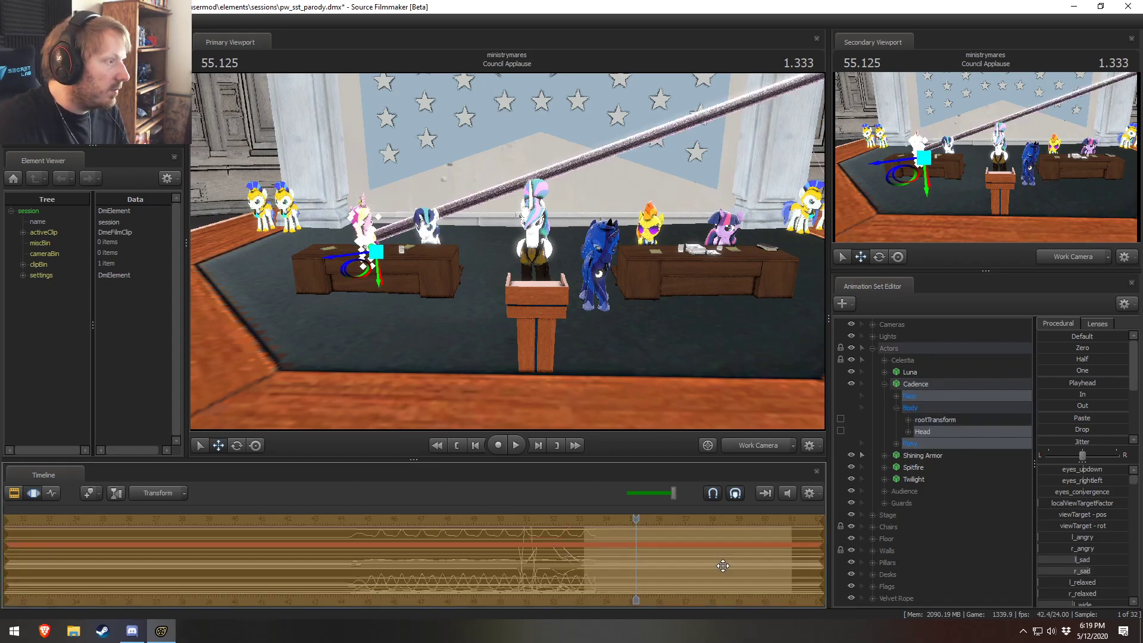
pyautogui.moveTo(679, 324)
pyautogui.mouseDown()
pyautogui.moveTo(810, 280)
pyautogui.moveTo(667, 323)
pyautogui.mouseUp()
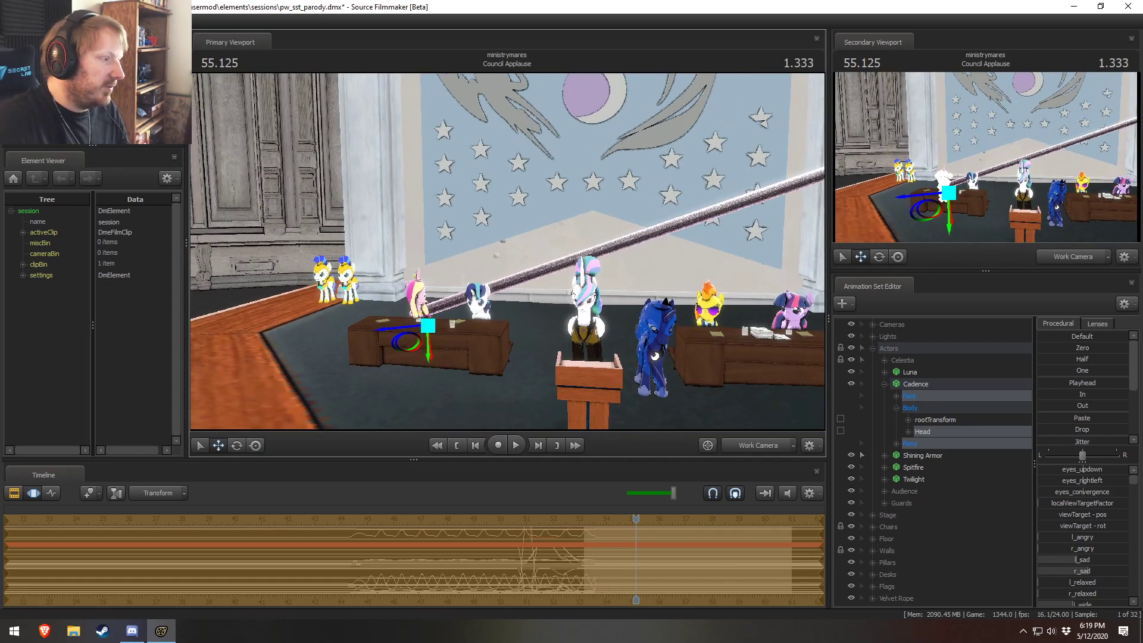
# Step: Copy Cadence's animation from the Celestia Speech shot
pyautogui.press('F2')
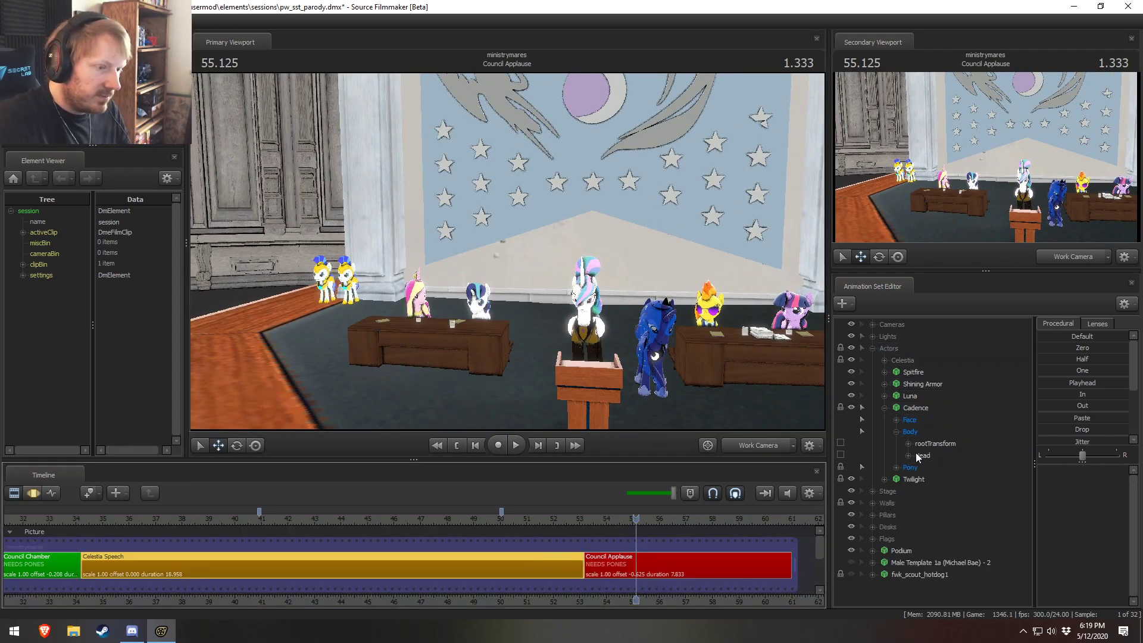
pyautogui.rightClick(914, 406)
pyautogui.click(948, 539)
pyautogui.rightClick(925, 410)
pyautogui.click(951, 431)
pyautogui.press('F3')
pyautogui.press('F2')
pyautogui.click(575, 561)
pyautogui.press('F3')
pyautogui.press('F2')
# Step: Paste the copied animation onto Cadence in the Council Applause shot, leaving out rootTransform
pyautogui.click(601, 571)
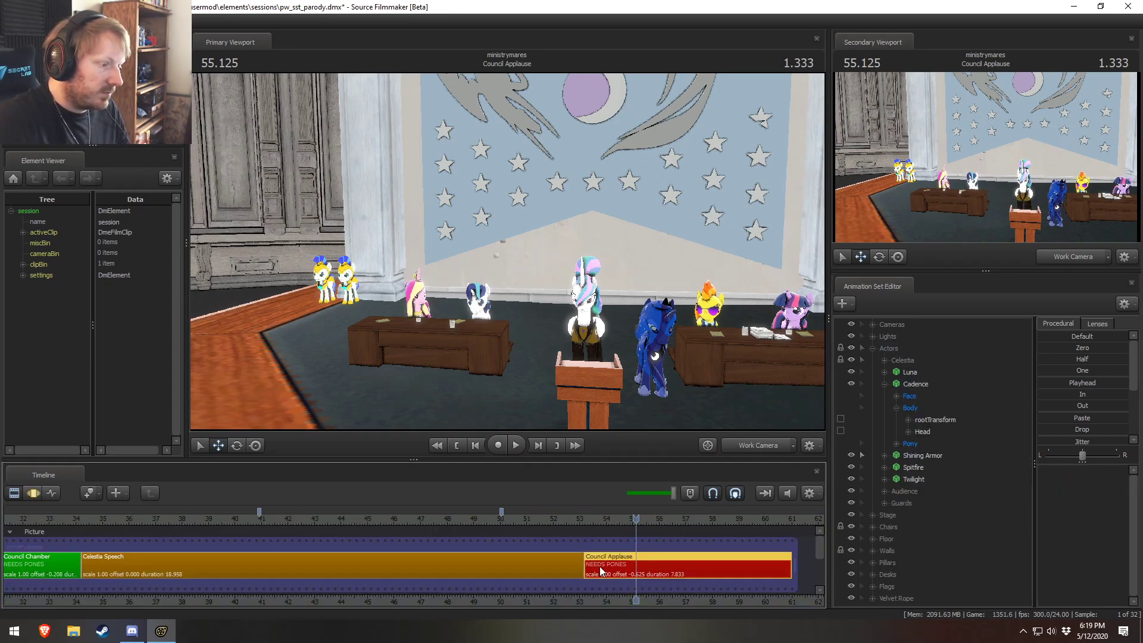
pyautogui.click(931, 387)
pyautogui.keyDown('ctrl'); pyautogui.click(935, 419); pyautogui.keyUp('ctrl')
pyautogui.press('F3')
pyautogui.click(629, 543)
pyautogui.hotkey('ctrl', 'v')
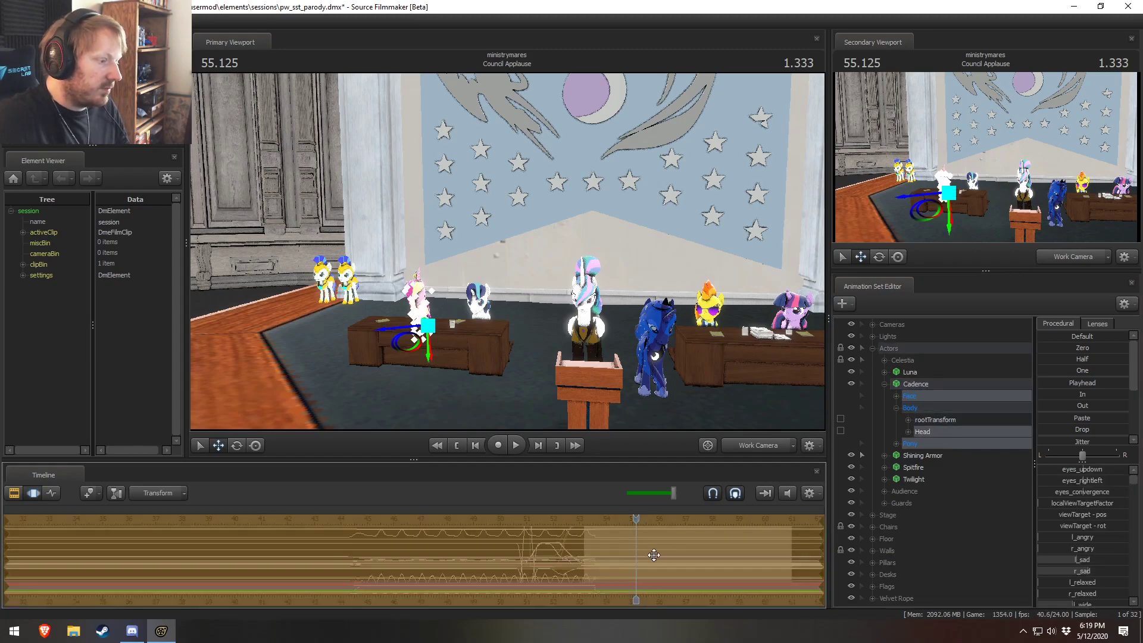
# Step: Shift Cadence's pasted animation later in time so its seated motion falls within the Council Applause shot
pyautogui.moveTo(641, 566); pyautogui.dragTo(685, 573)
pyautogui.press('shift')
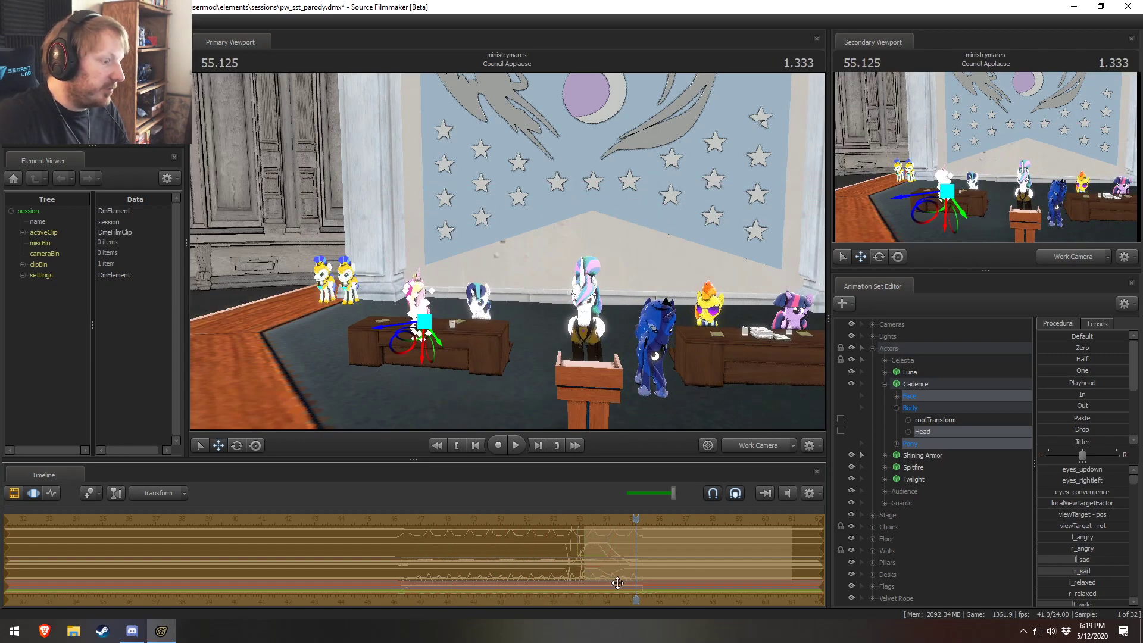
pyautogui.moveTo(563, 559); pyautogui.dragTo(713, 603)
pyautogui.click(697, 574)
# Step: Enlarge the motion graph and mark Cadence's repeating motion from about 54 to 58 seconds
pyautogui.moveTo(718, 604); pyautogui.dragTo(571, 565, button='middle')
pyautogui.moveTo(609, 457); pyautogui.dragTo(495, 207)
pyautogui.moveTo(438, 329); pyautogui.dragTo(623, 372)
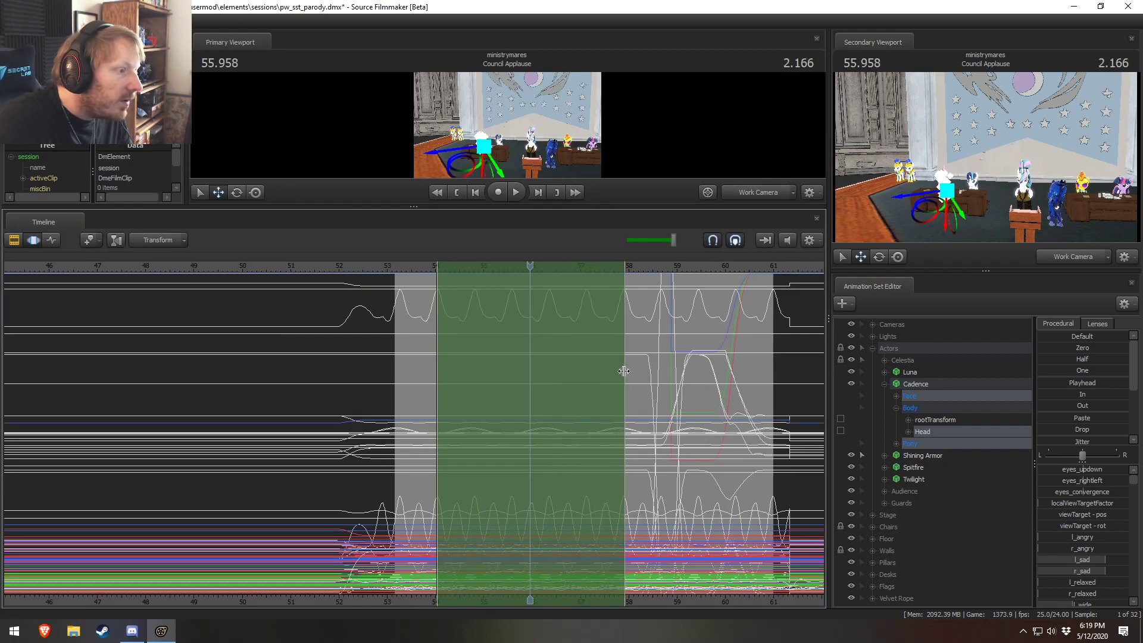
pyautogui.scroll(5, 717, 478)
pyautogui.moveTo(738, 599); pyautogui.dragTo(508, 571, button='middle')
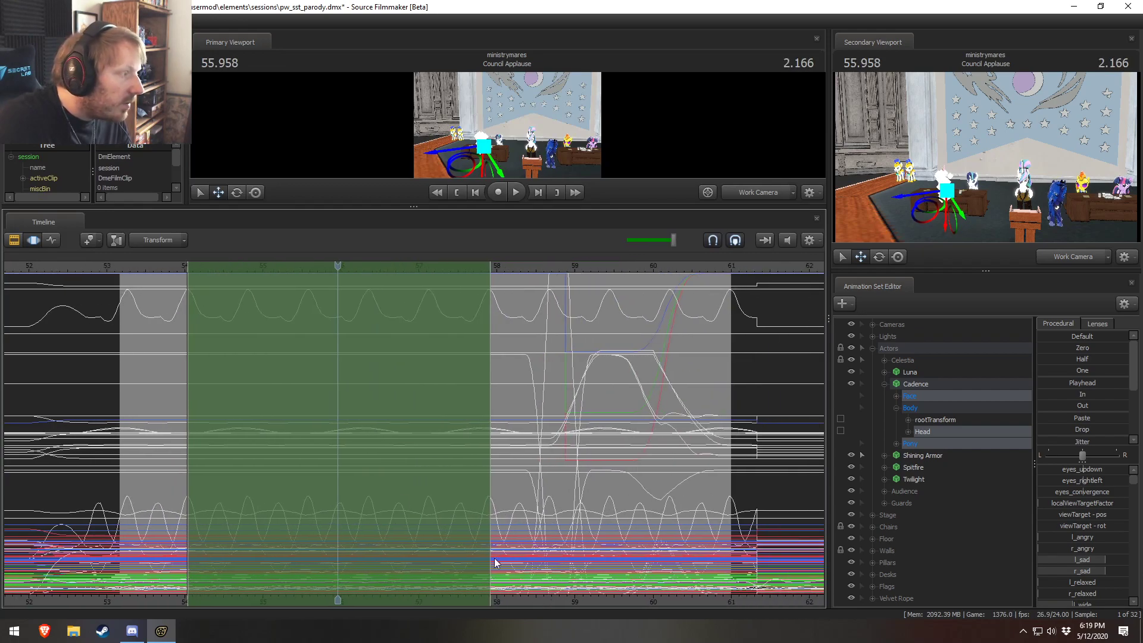
# Step: Repeat Cadence's marked motion over the remainder of the Council Applause shot and play across the join
pyautogui.moveTo(489, 321); pyautogui.dragTo(487, 321)
pyautogui.moveTo(365, 332); pyautogui.dragTo(671, 383)
pyautogui.moveTo(518, 381); pyautogui.dragTo(520, 383)
pyautogui.click(421, 270)
pyautogui.press('Return')
pyautogui.press('space')
pyautogui.press('F2')
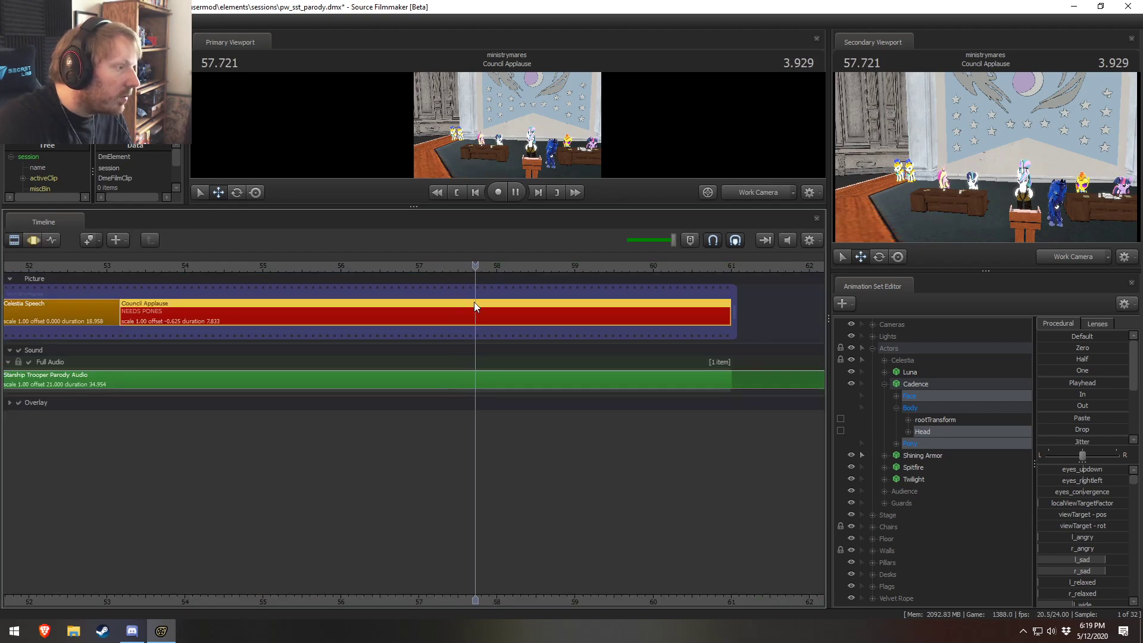
pyautogui.press('space')
# Step: Apply the Round preset to Cadence's curves in a narrow, softly falling-off time selection around 57.9 seconds
pyautogui.press('F3')
pyautogui.keyDown('shift'); pyautogui.moveTo(471, 316); pyautogui.dragTo(471, 316); pyautogui.keyUp('shift')
pyautogui.scroll(2, 512, 471)
pyautogui.moveTo(488, 464); pyautogui.dragTo(505, 465)
pyautogui.keyDown('shift'); pyautogui.scroll(3, 508, 467); pyautogui.keyUp('shift')
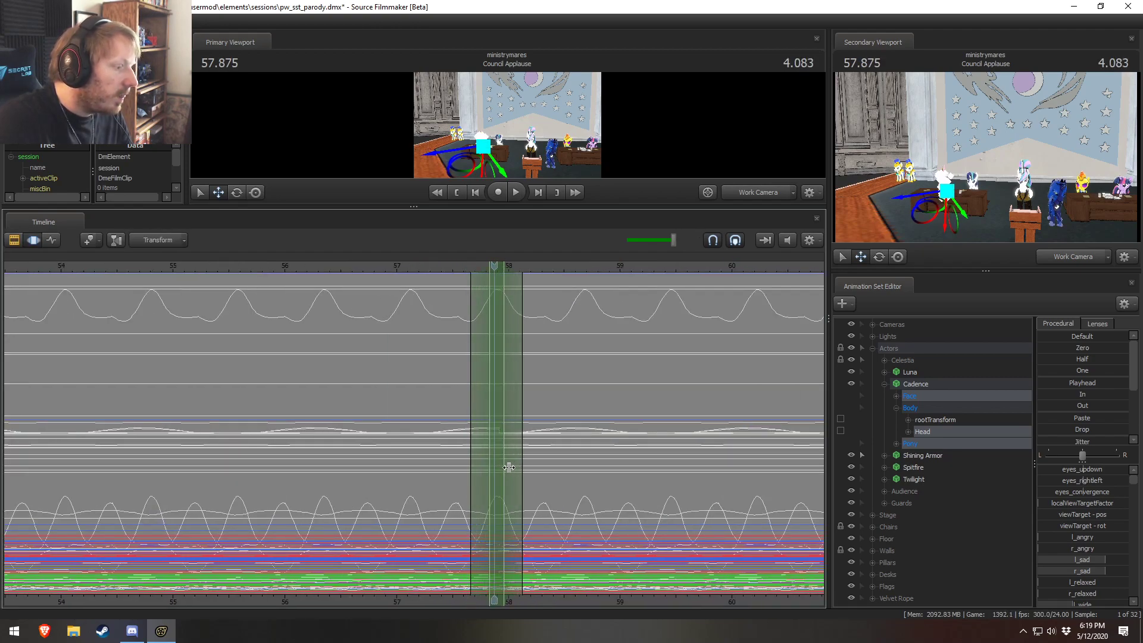
pyautogui.scroll(-3, 1072, 417)
pyautogui.click(1060, 439)
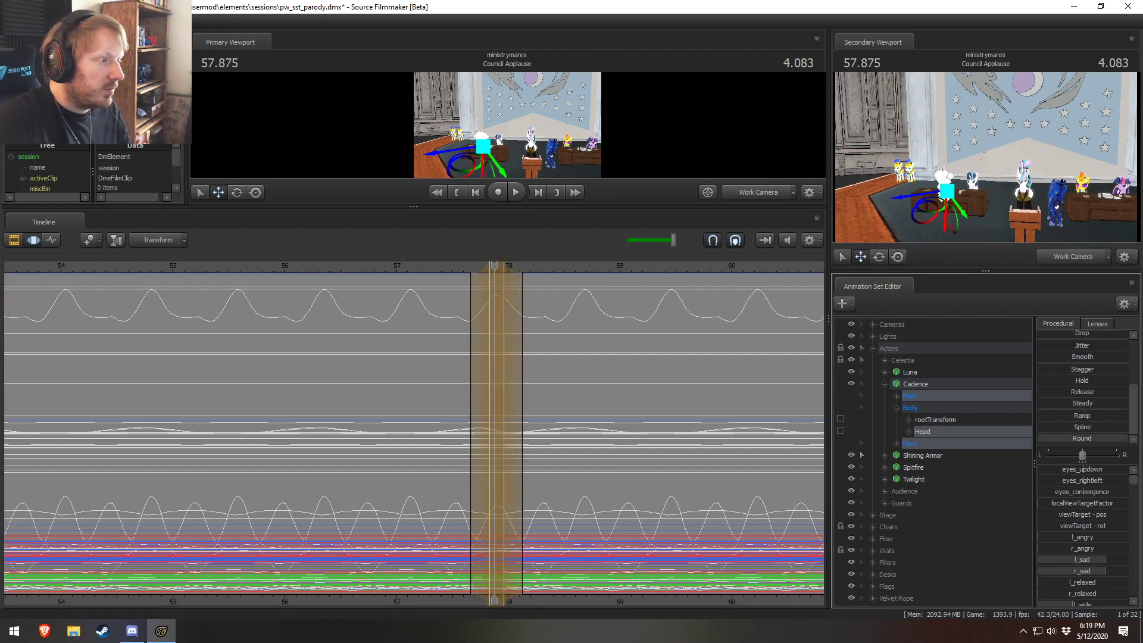
# Step: Enlarge the primary viewport and replay Cadence's looped motion up close around the 58-second join
pyautogui.click(451, 274)
pyautogui.moveTo(521, 210); pyautogui.dragTo(598, 450)
pyautogui.press('space')
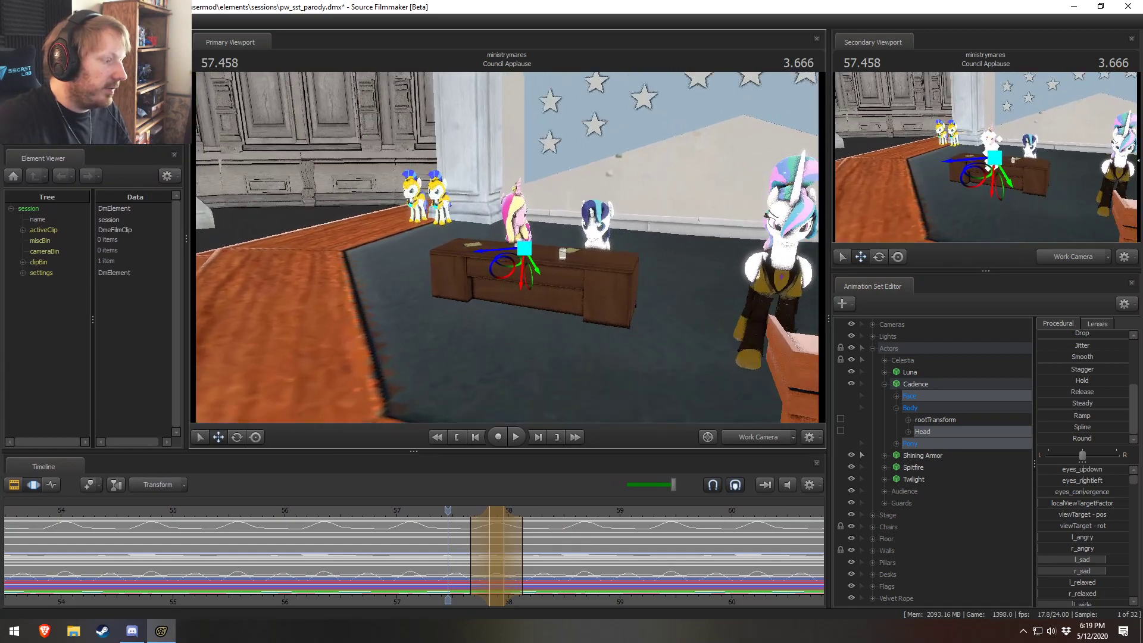
pyautogui.press('space')
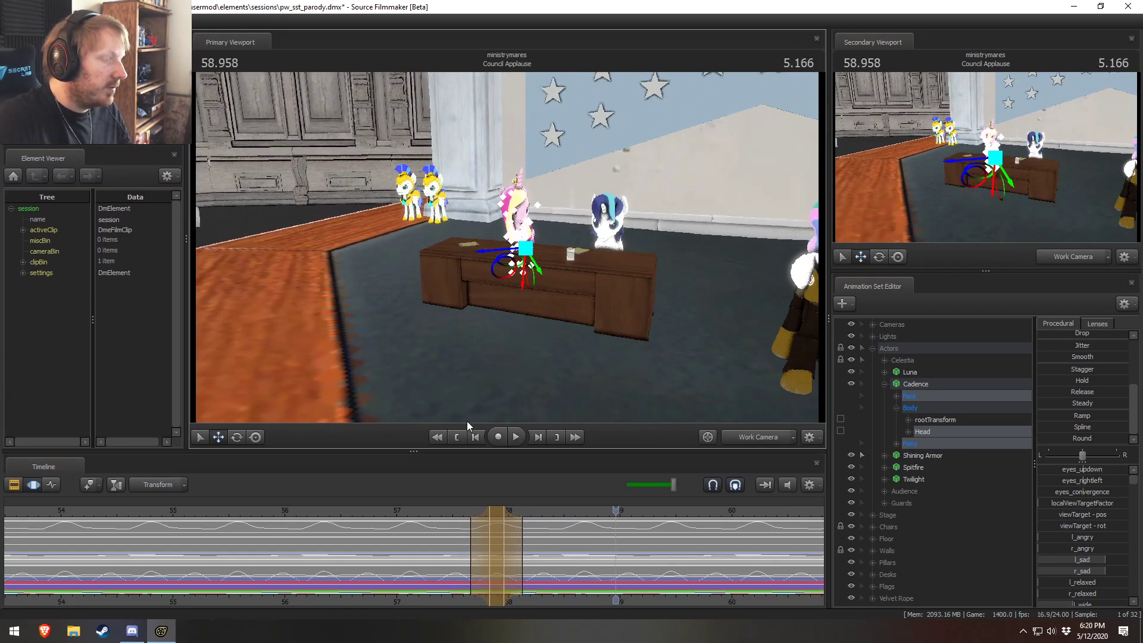
pyautogui.click(406, 513)
pyautogui.press('space')
pyautogui.press('F2')
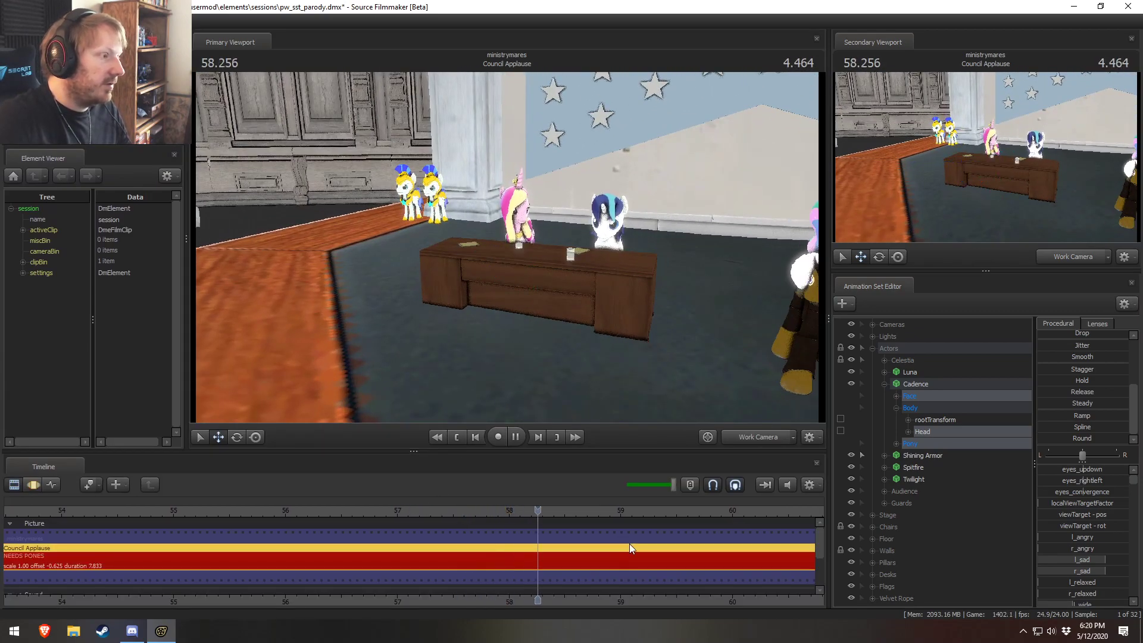
pyautogui.press('space')
pyautogui.press('F3')
pyautogui.moveTo(754, 540); pyautogui.dragTo(699, 537, button='middle')
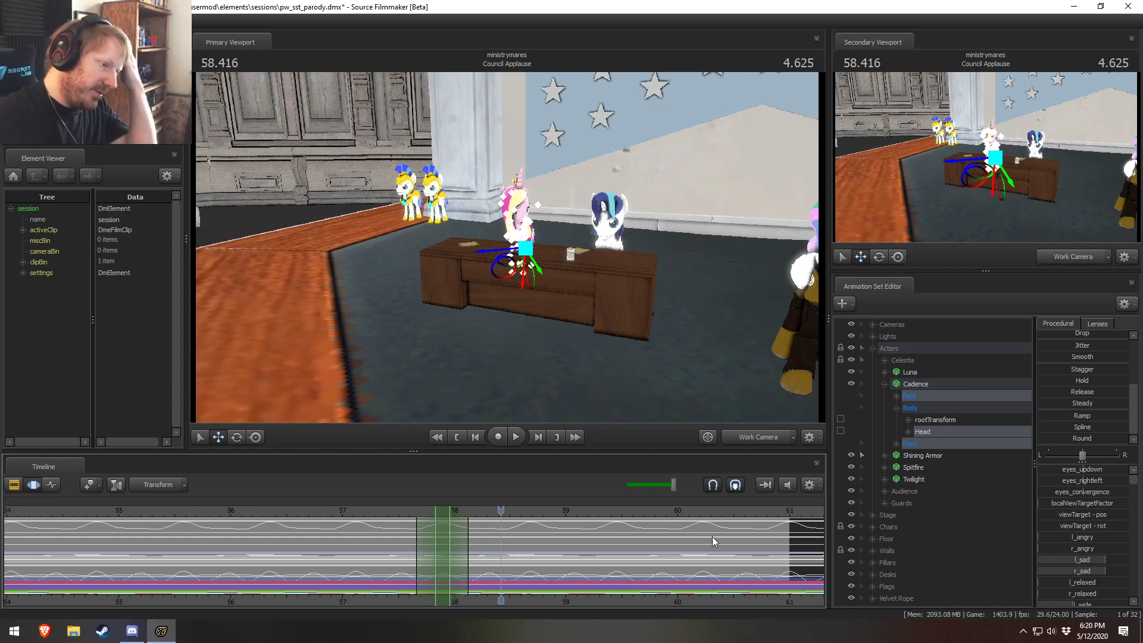
# Step: Check Cadence's motion in the wide Main Camera view by playing and scrubbing the Council Applause shot
pyautogui.click(761, 440)
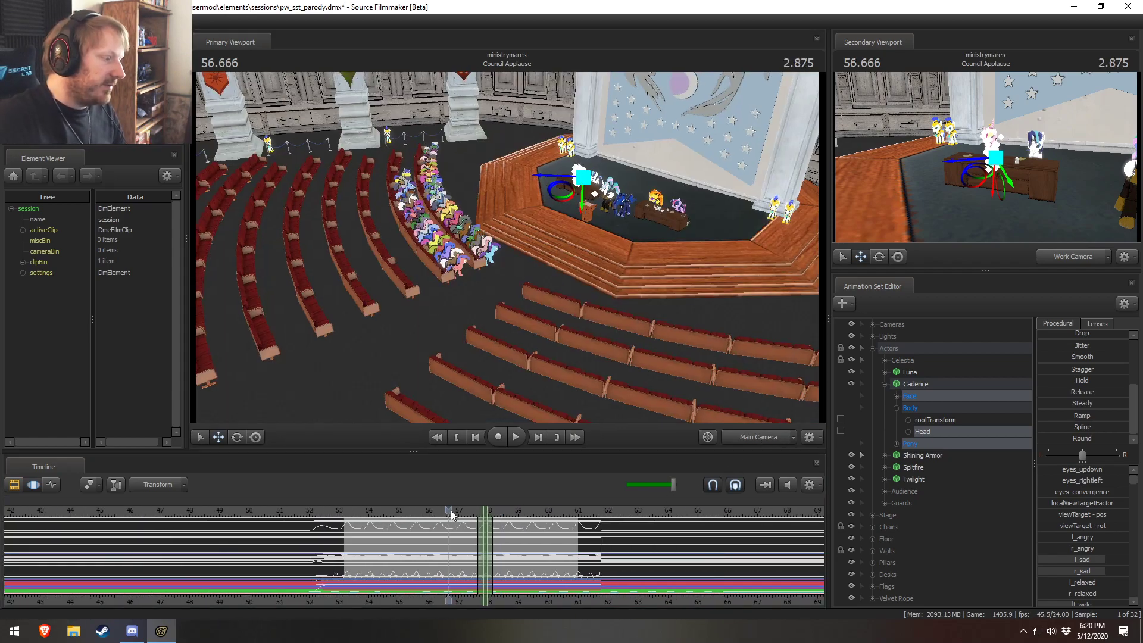
pyautogui.click(762, 438)
pyautogui.click(759, 438)
pyautogui.click(757, 438)
pyautogui.click(758, 438)
pyautogui.press('space')
pyautogui.press('F2')
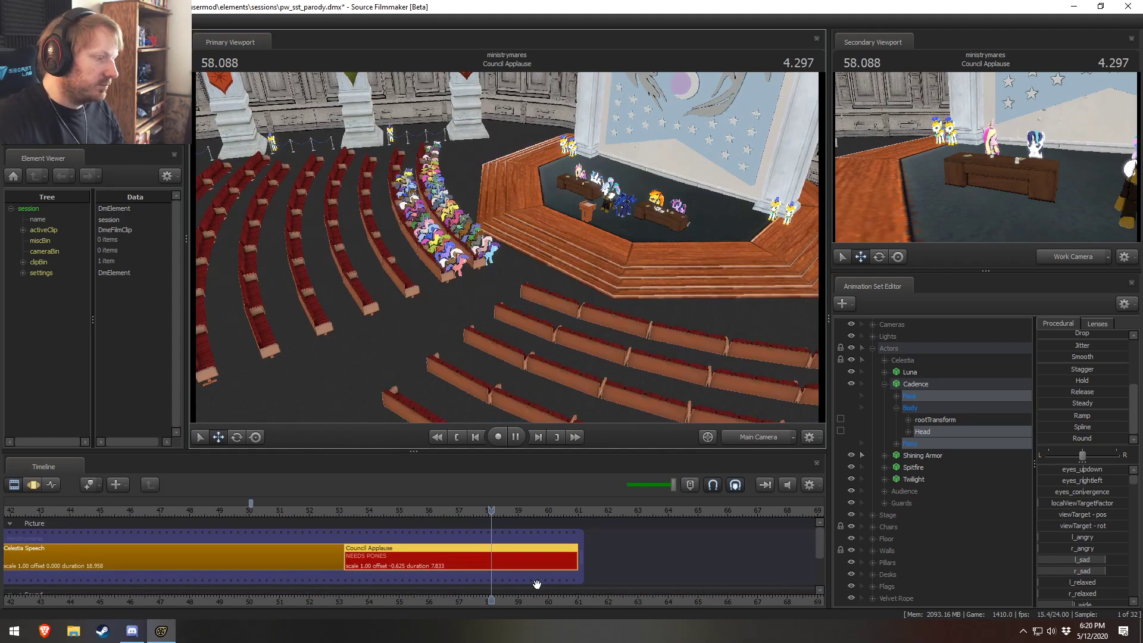
pyautogui.press('space')
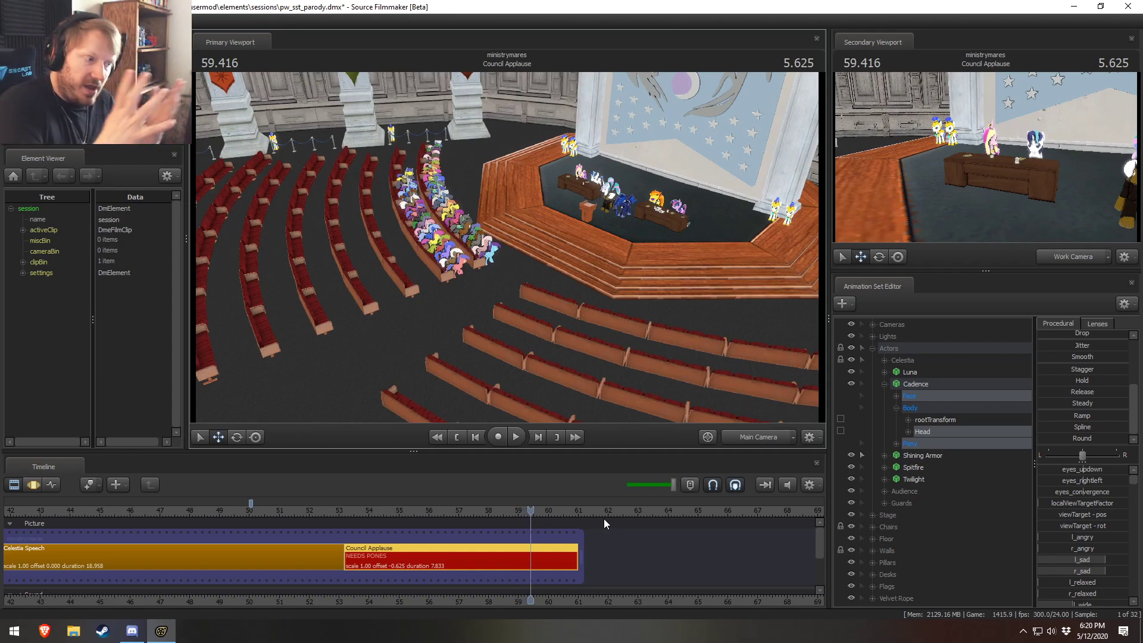
pyautogui.press('F3')
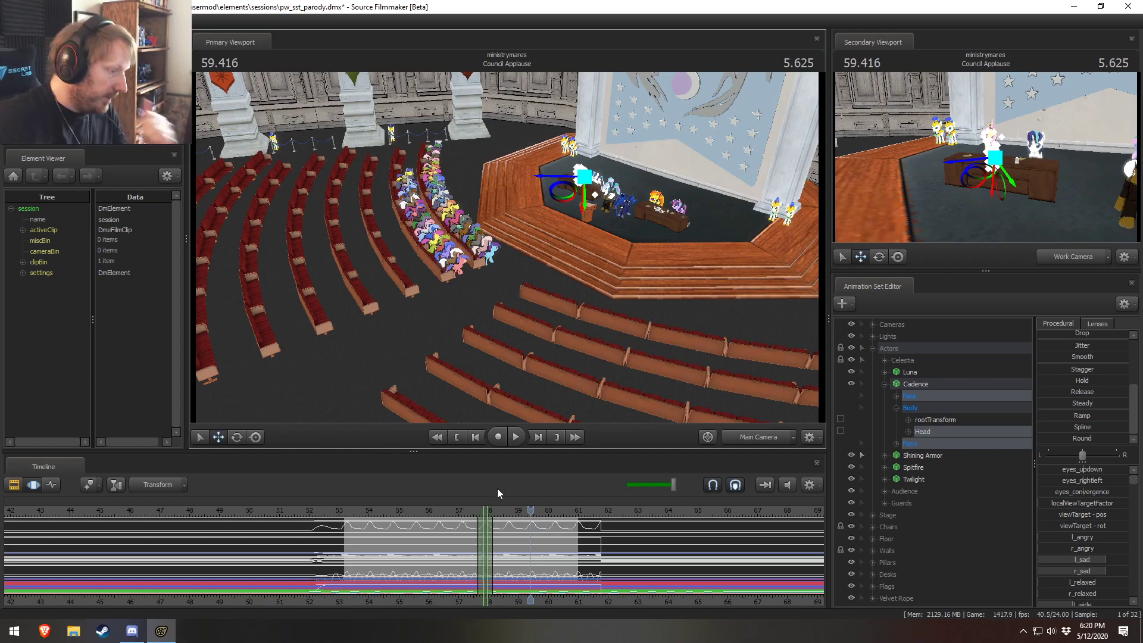
pyautogui.moveTo(472, 517); pyautogui.dragTo(500, 511)
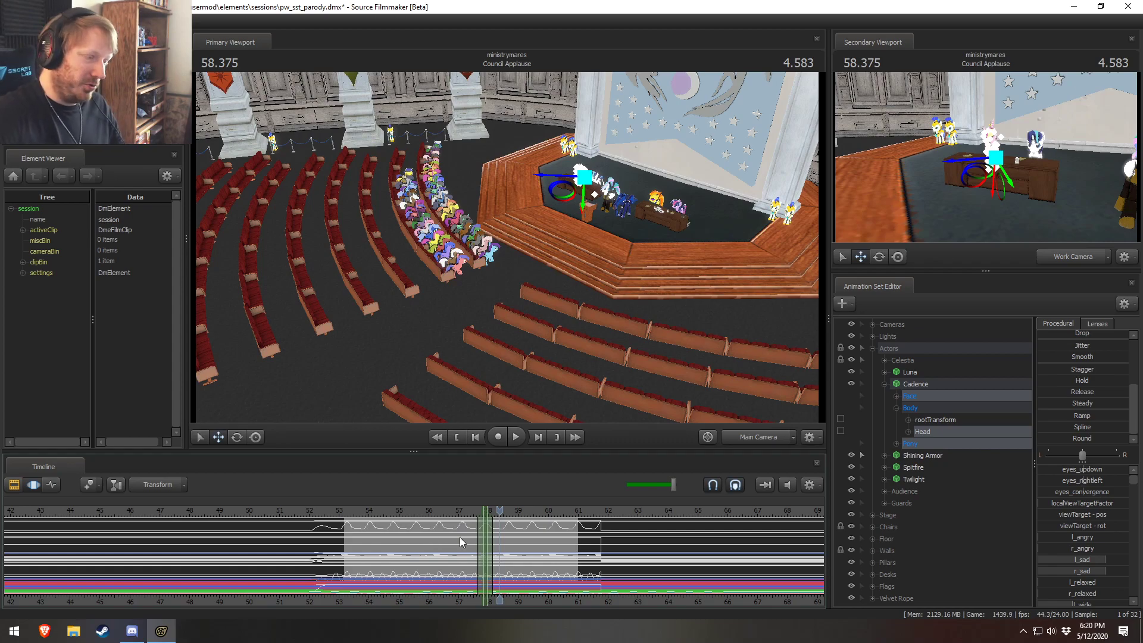
# Step: Replay the Council Chamber shot with the work camera close to the seated audience to examine their movements
pyautogui.press('F2')
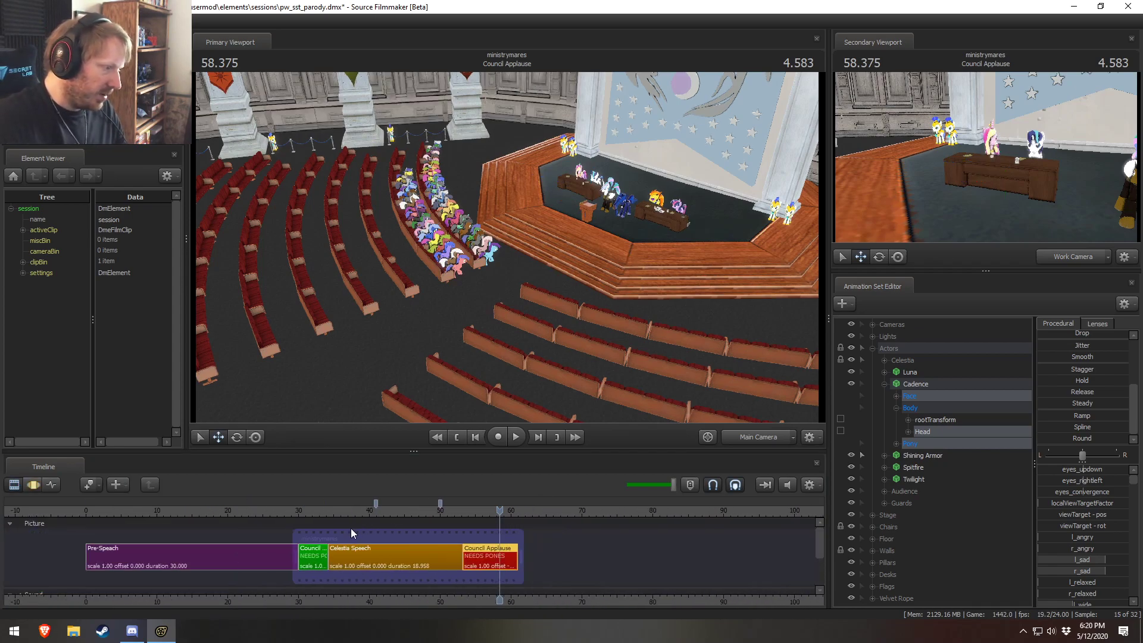
pyautogui.click(305, 510)
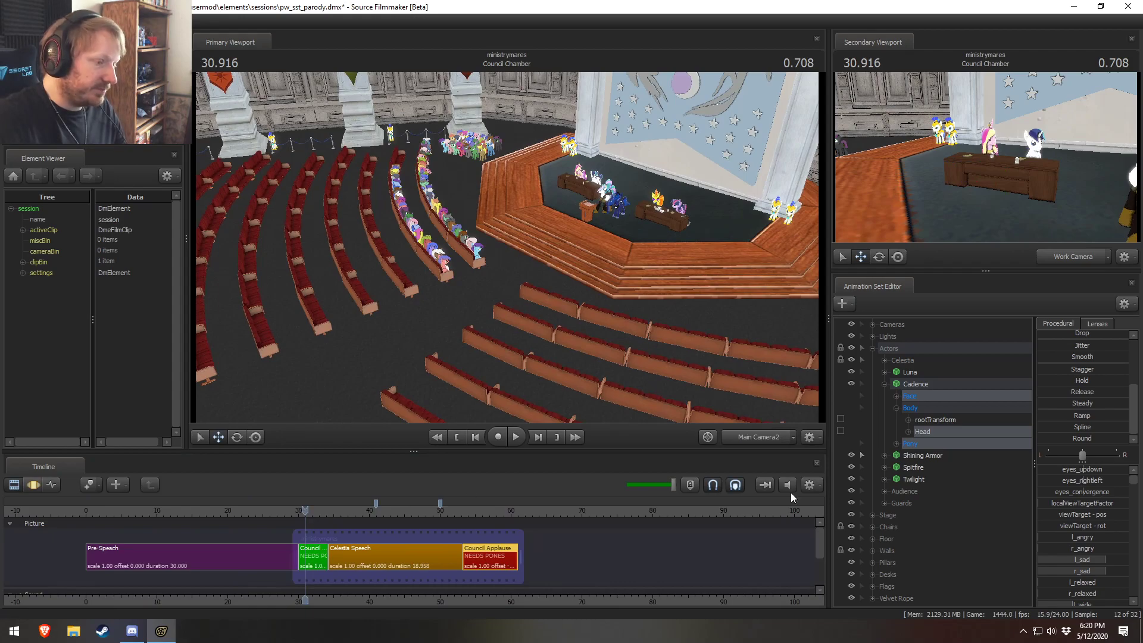
pyautogui.moveTo(692, 349); pyautogui.dragTo(508, 247)
pyautogui.press('w')
pyautogui.press('space')
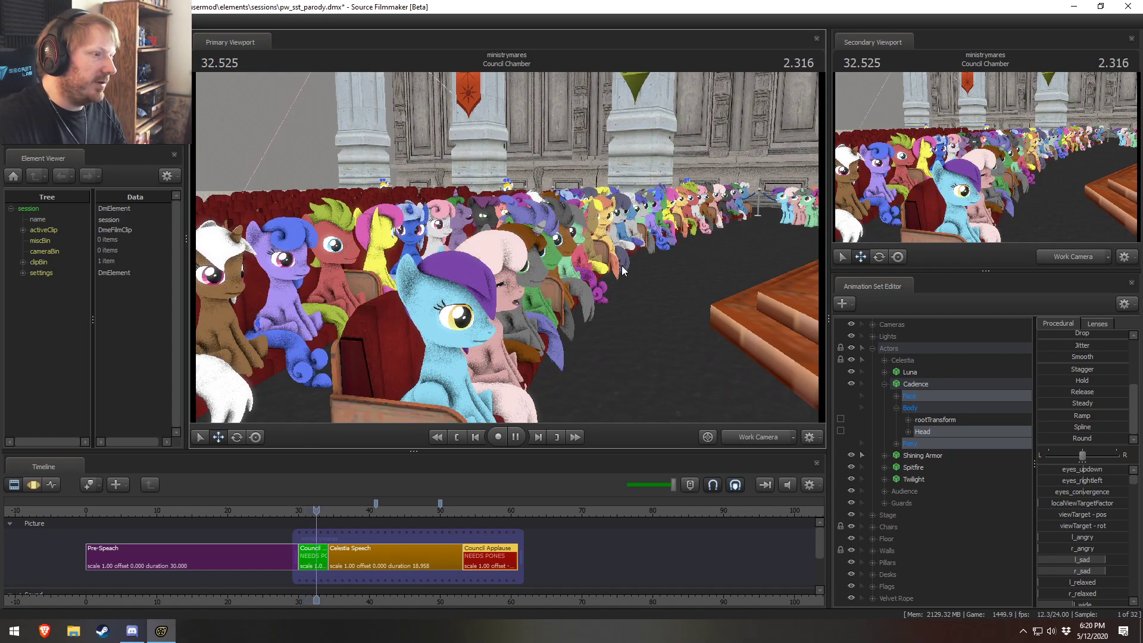
pyautogui.press('space')
pyautogui.click(305, 510)
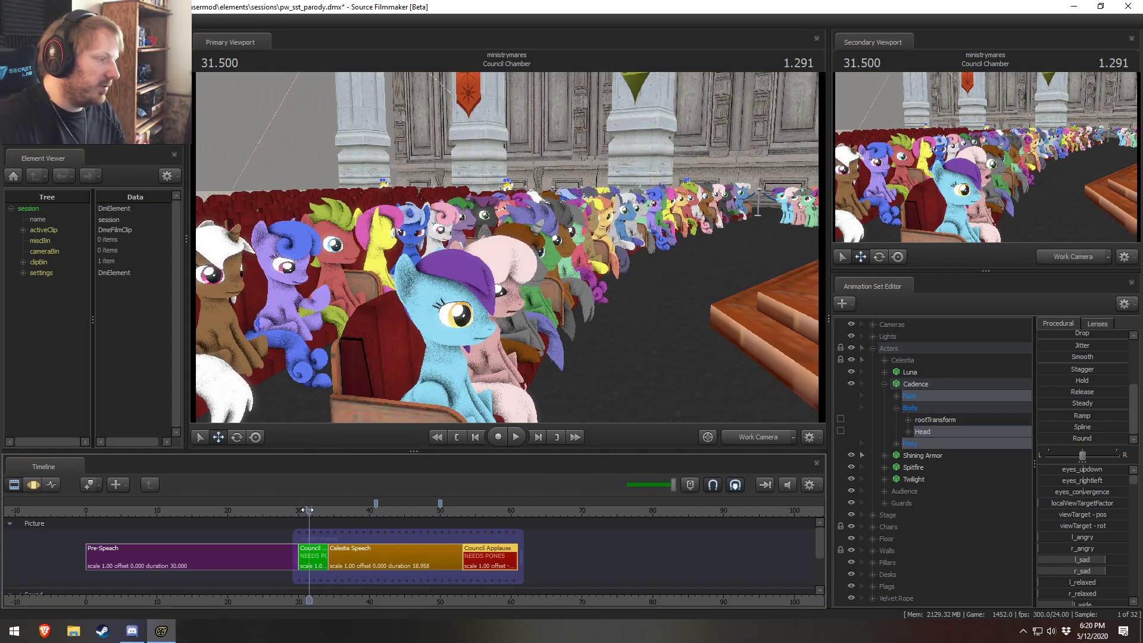
pyautogui.press('space')
pyautogui.click(302, 509)
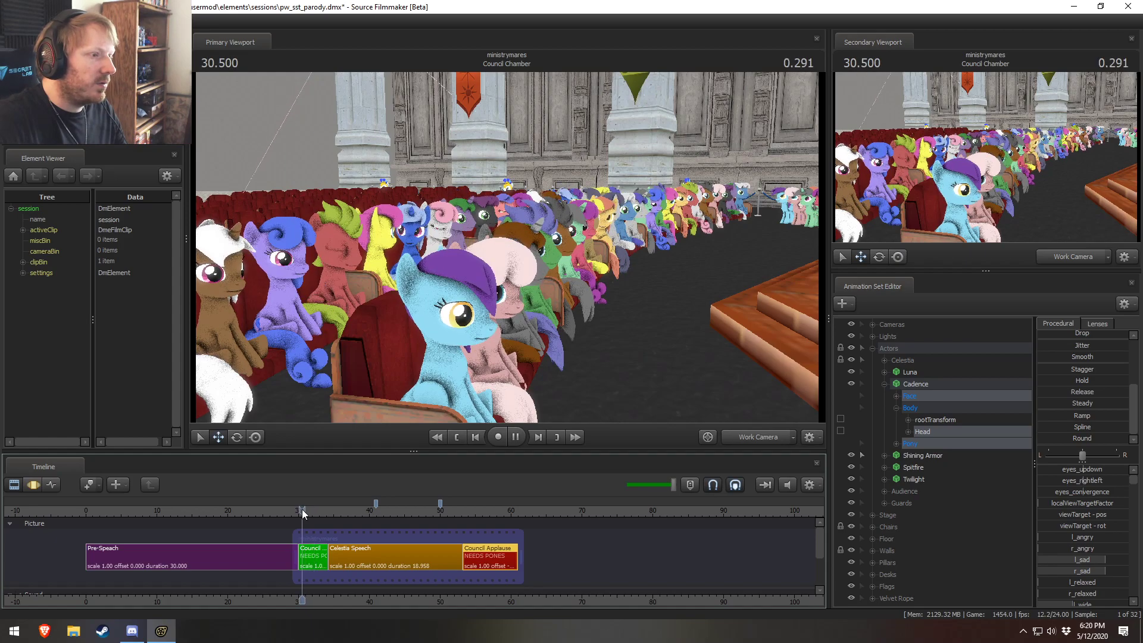
pyautogui.press('space')
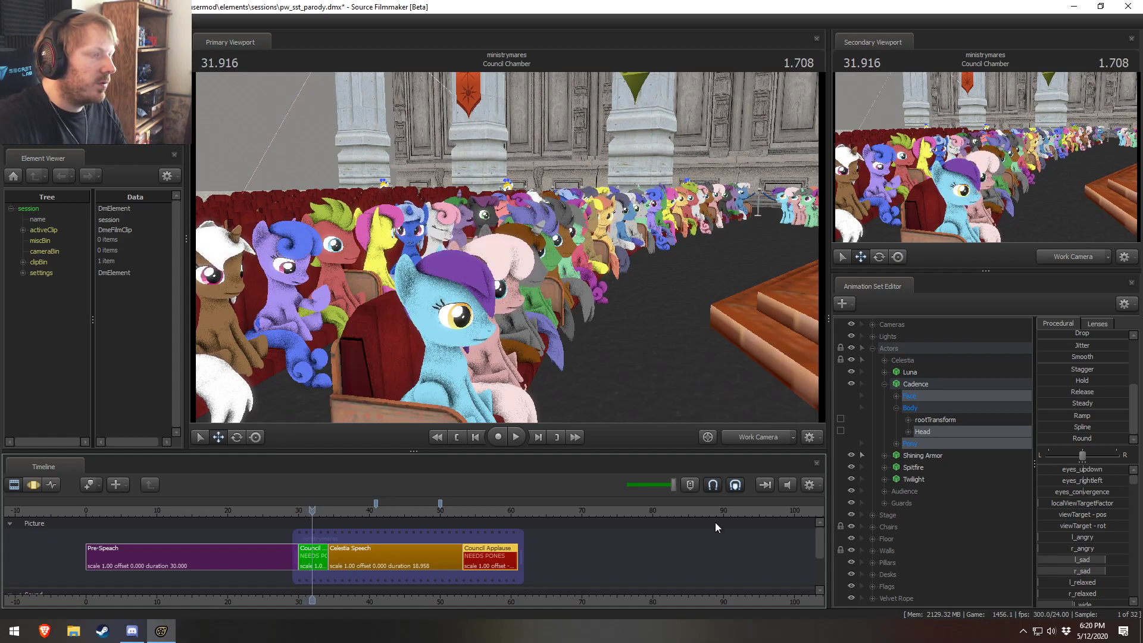
# Step: Close in on the grey audience pony and expand the Audience group in the Council Chamber shot's motion editor
pyautogui.press('w')
pyautogui.moveTo(727, 406); pyautogui.dragTo(736, 405)
pyautogui.press('w')
pyautogui.press('w')
pyautogui.moveTo(507, 248); pyautogui.dragTo(470, 248)
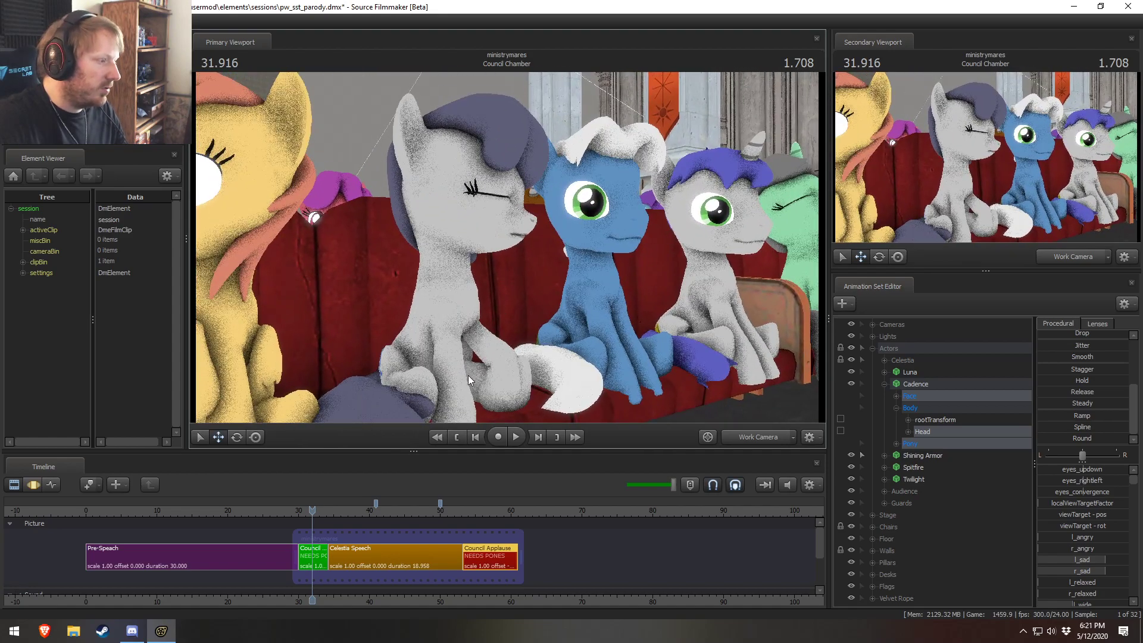
pyautogui.press('F3')
pyautogui.press('F2')
pyautogui.click(314, 556)
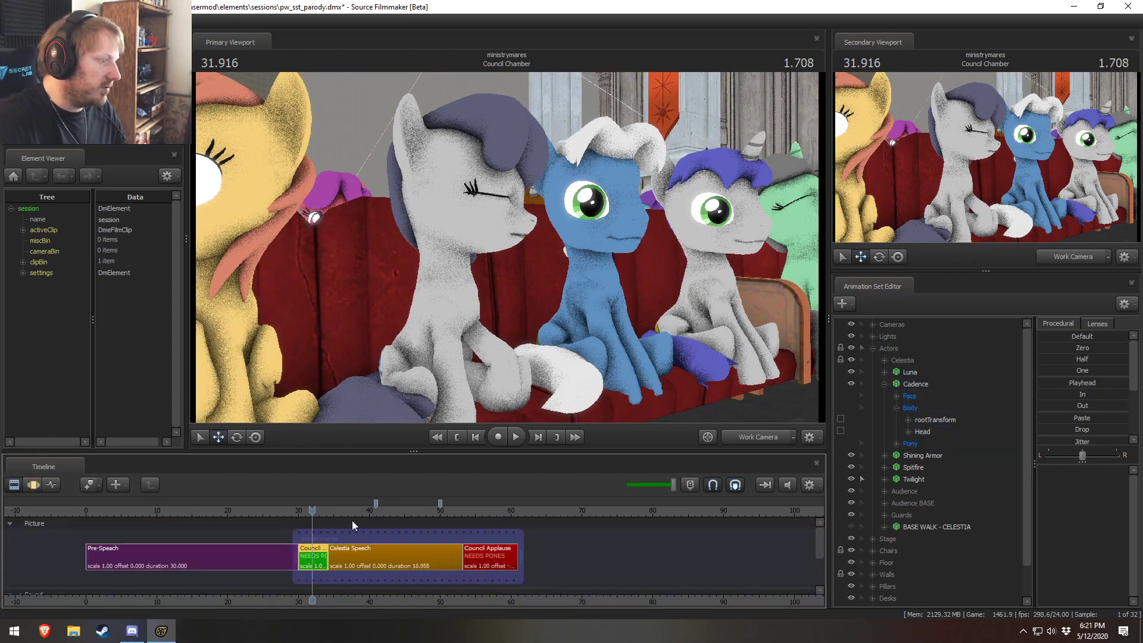
pyautogui.press('F3')
pyautogui.click(885, 384)
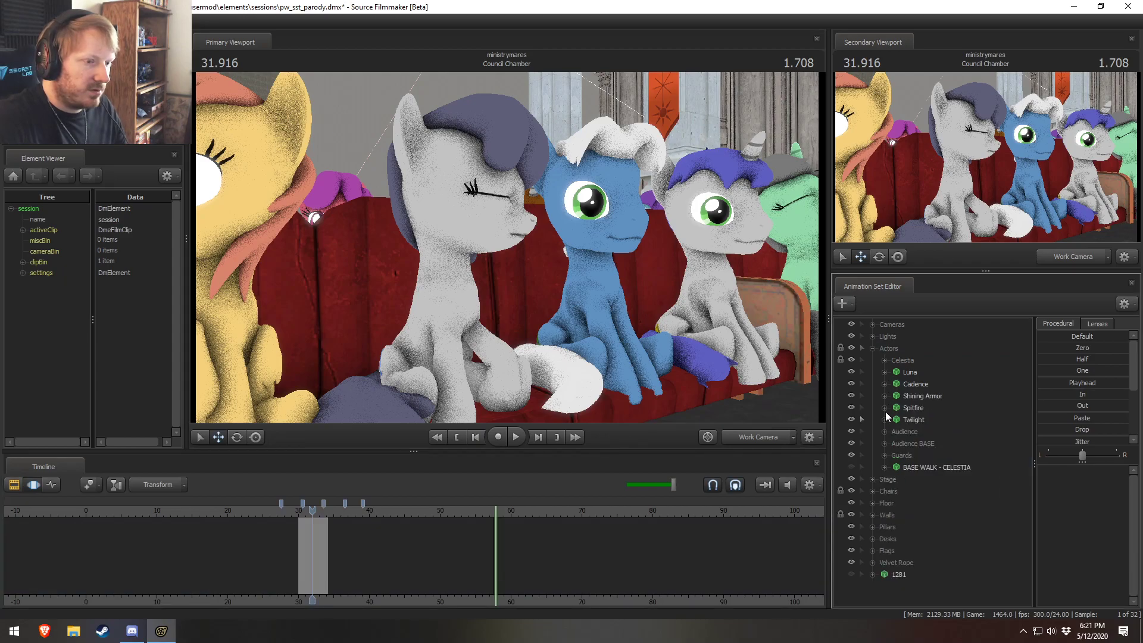
pyautogui.click(893, 432)
pyautogui.click(885, 432)
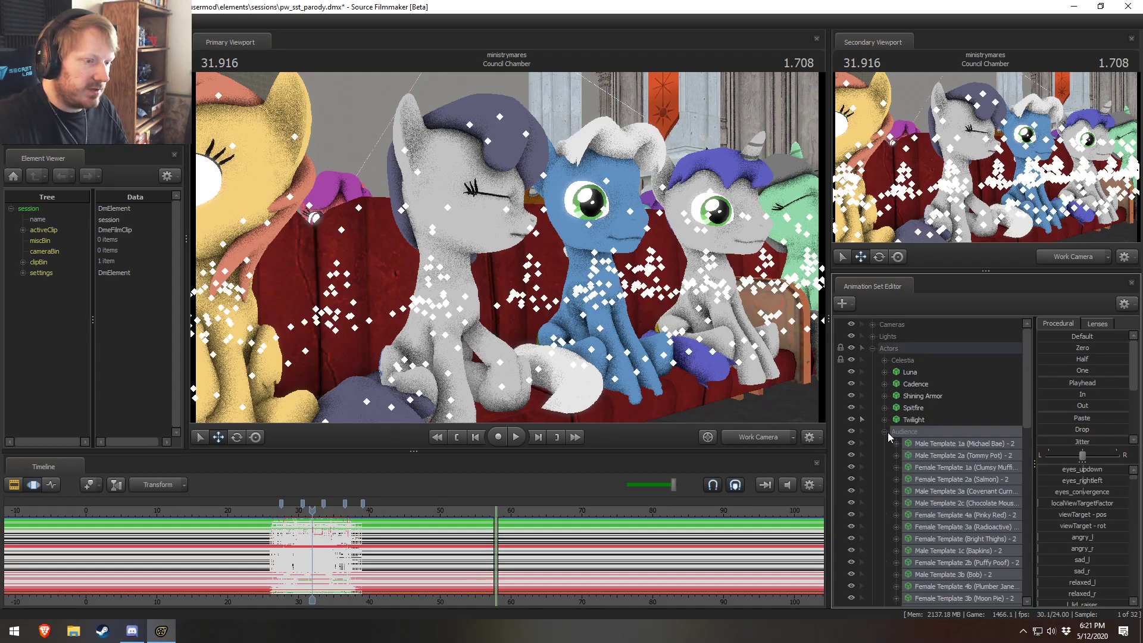
# Step: Make the Audience group selectable in the viewport and pick the grey pony's neck to locate her animation set
pyautogui.keyDown('ctrl'); pyautogui.keyDown('shift'); pyautogui.click(438, 306); pyautogui.keyUp('shift'); pyautogui.keyUp('ctrl')
pyautogui.moveTo(438, 308); pyautogui.dragTo(470, 354)
pyautogui.press('F2')
pyautogui.press('F3')
pyautogui.click(862, 434)
pyautogui.keyDown('ctrl'); pyautogui.keyDown('shift'); pyautogui.click(494, 326); pyautogui.keyUp('shift'); pyautogui.keyUp('ctrl')
pyautogui.scroll(-3, 983, 506)
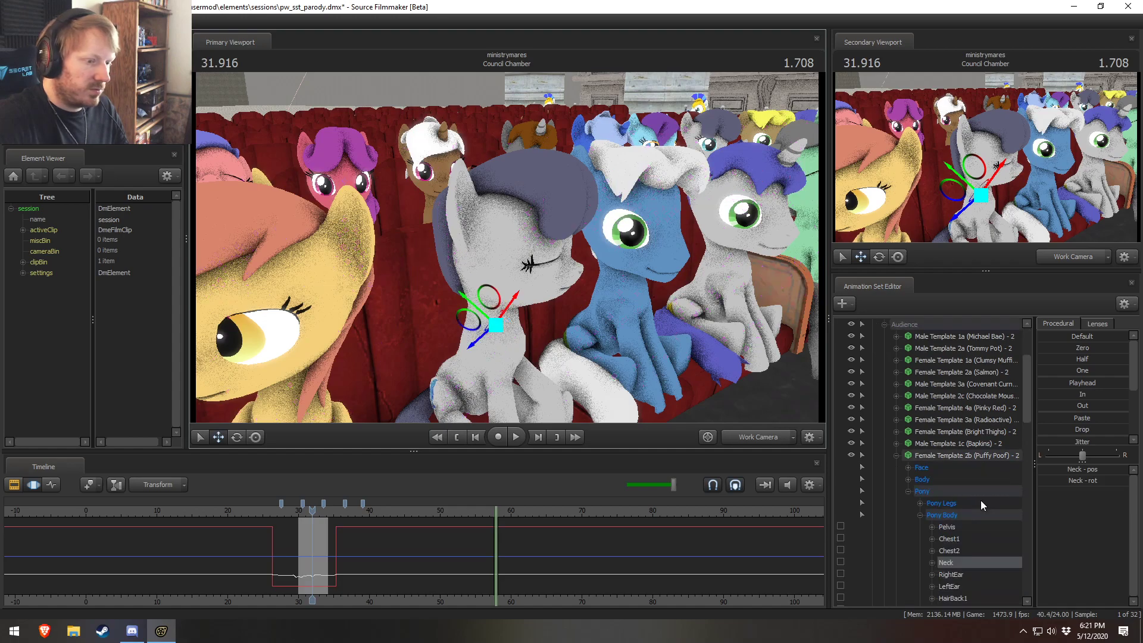
# Step: Shift the whole animation of Female Template 2b (Puffy Poof) slightly later and play the Council Chamber shot
pyautogui.click(951, 449)
pyautogui.click(950, 453)
pyautogui.scroll(5, 290, 551)
pyautogui.moveTo(292, 560); pyautogui.dragTo(336, 548)
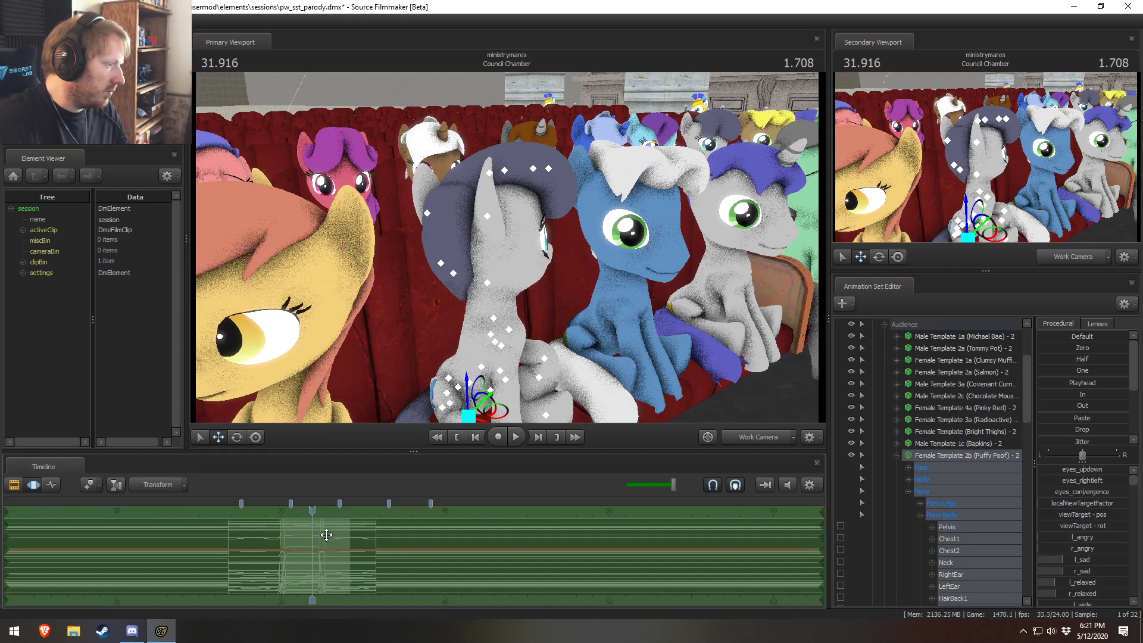
pyautogui.press('F2')
pyautogui.press('space')
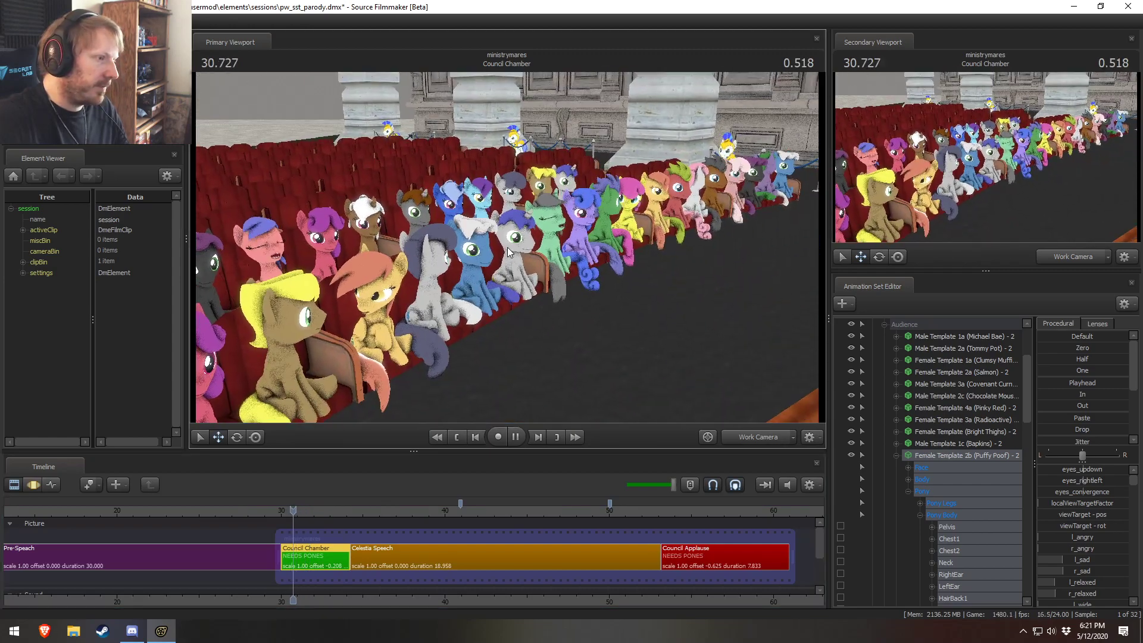
# Step: Stop playback at about 31.9 seconds and close in on the white pink-maned pony in the front row with the motion editor
pyautogui.press('space')
pyautogui.click(324, 509)
pyautogui.moveTo(324, 506); pyautogui.dragTo(312, 510)
pyautogui.press('w')
pyautogui.moveTo(508, 248); pyautogui.dragTo(508, 248)
pyautogui.press('F3')
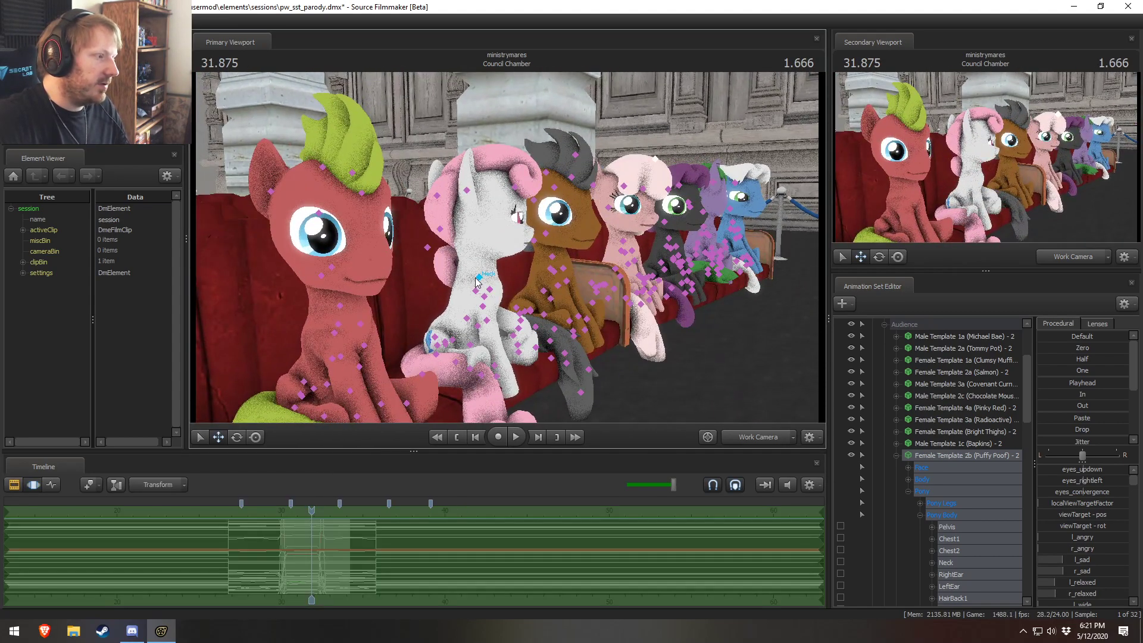
# Step: Pick the white pony's right shoulder to locate her animation set, and select all of Female Template 4c (Swiggles) - 3
pyautogui.click(484, 295)
pyautogui.click(948, 457)
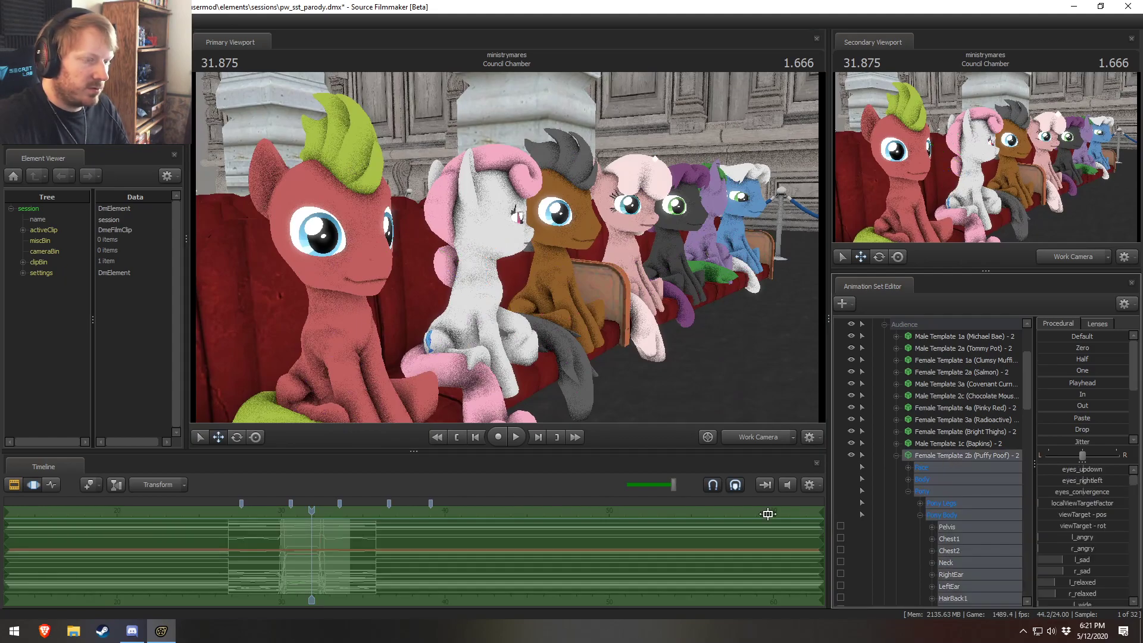
pyautogui.click(895, 457)
pyautogui.click(486, 300)
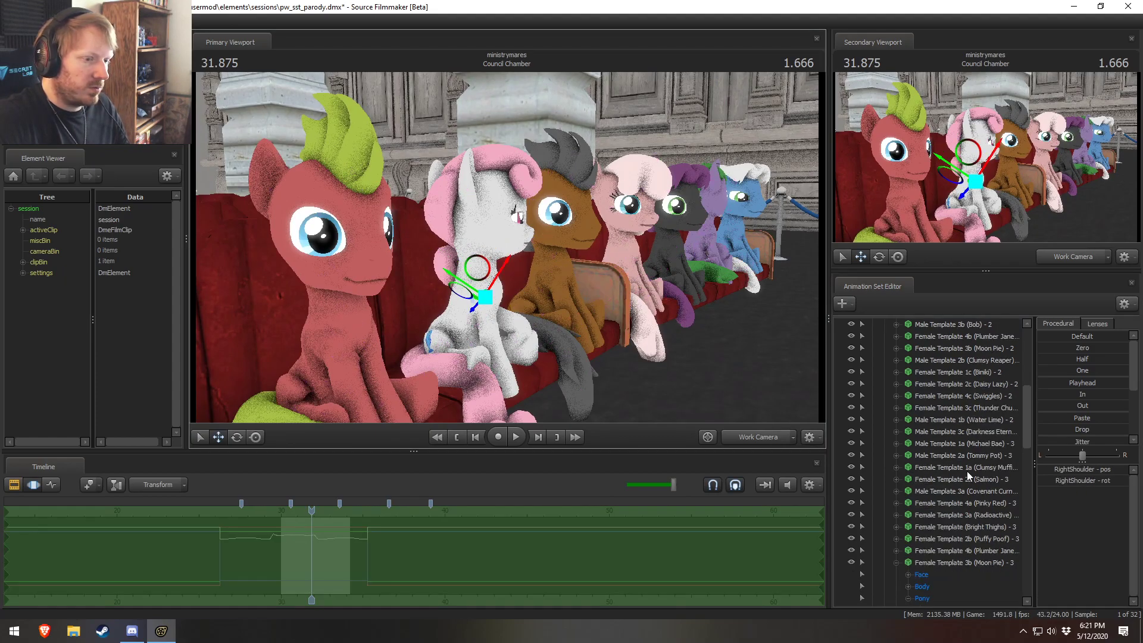
pyautogui.scroll(6, 941, 464)
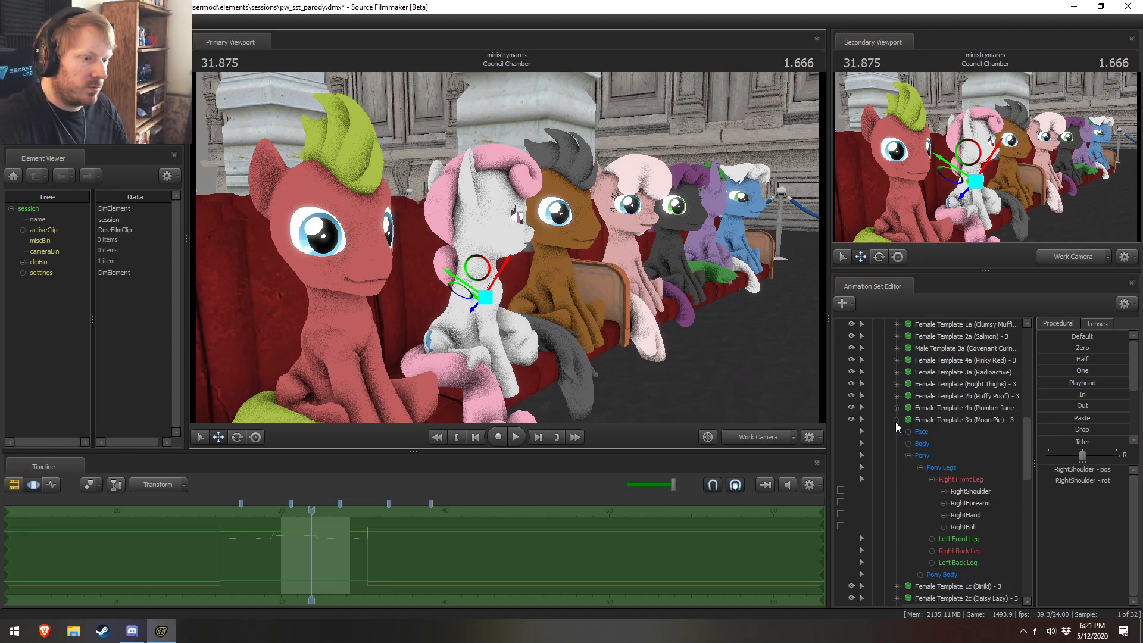
pyautogui.scroll(-7, 917, 441)
pyautogui.click(961, 350)
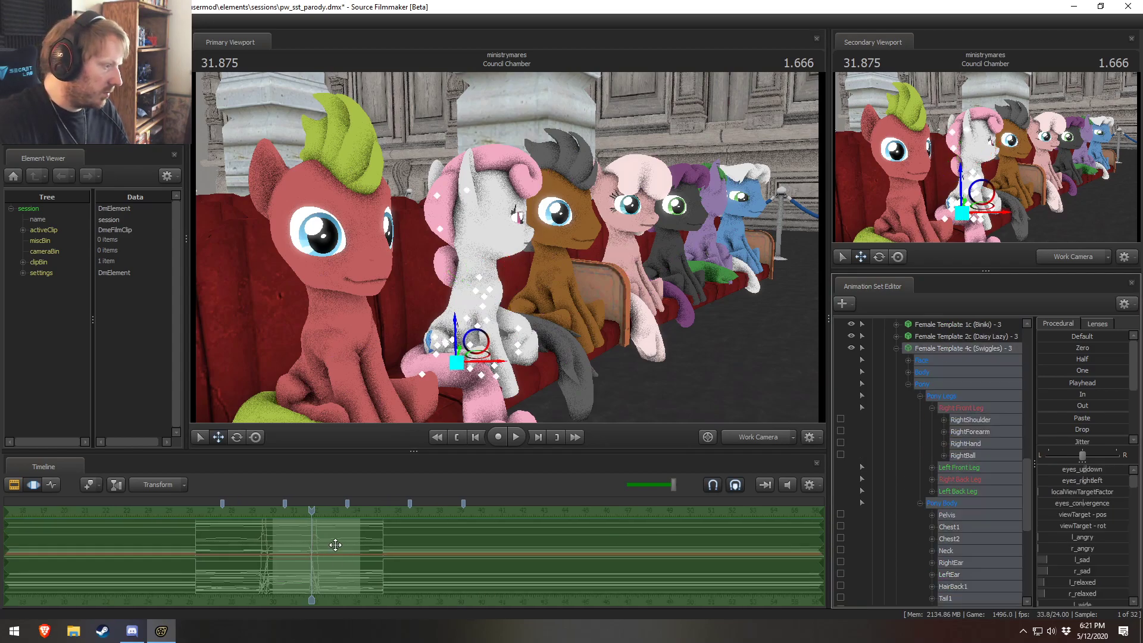
# Step: Shift the whole animation of Female Template 4c (Swiggles) about one second earlier and play the shot
pyautogui.scroll(2, 336, 548)
pyautogui.moveTo(336, 548); pyautogui.dragTo(270, 513)
pyautogui.press('s')
pyautogui.moveTo(505, 251); pyautogui.dragTo(501, 252)
pyautogui.press('space')
pyautogui.press('space')
# Step: Replay the Council Chamber shot from a wider view to examine how the seated rows move together
pyautogui.moveTo(302, 512); pyautogui.dragTo(286, 532)
pyautogui.press('Right')
pyautogui.press('Right')
pyautogui.press('Right')
pyautogui.press('space')
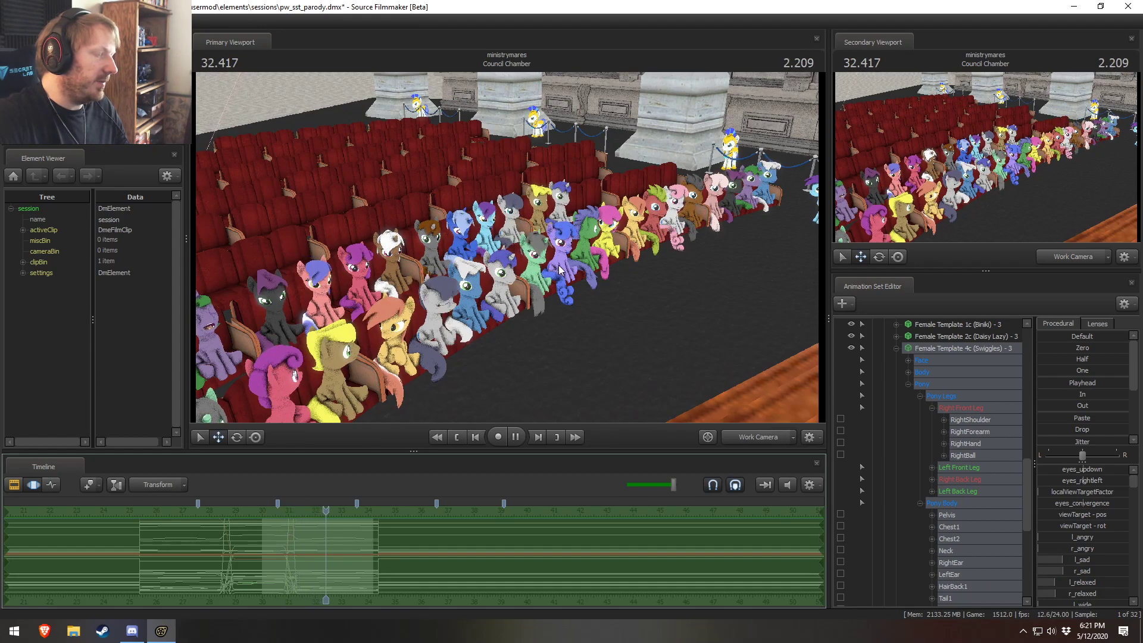
pyautogui.press('space')
pyautogui.moveTo(508, 248); pyautogui.dragTo(622, 247)
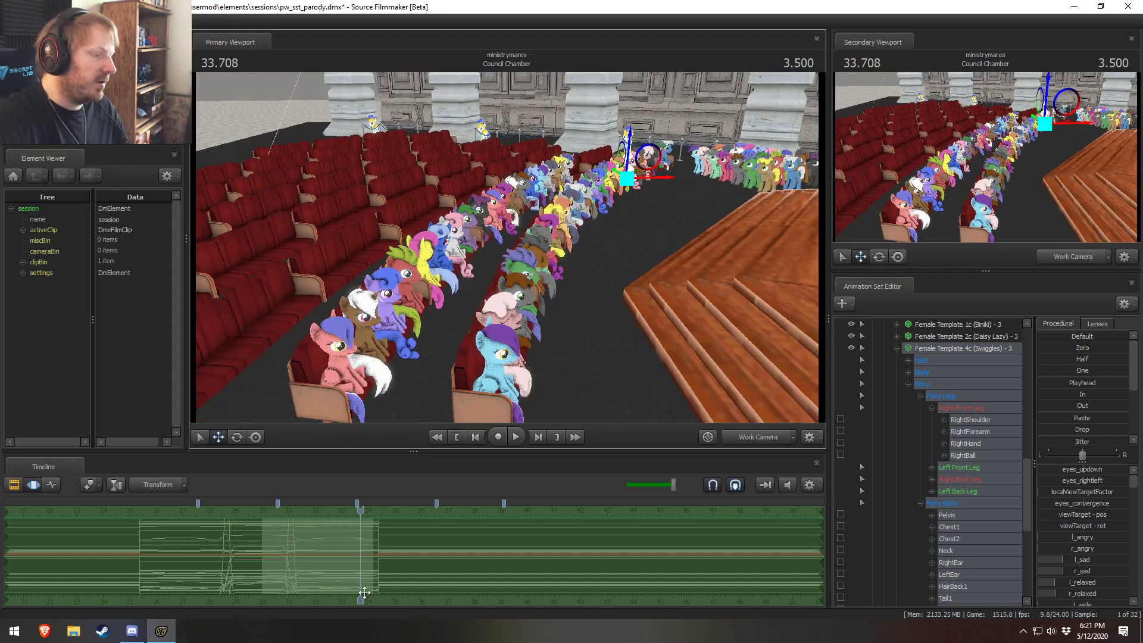
# Step: Replay the Council Chamber shot repeatedly from its start in the clip editor to check the whole audience's motion
pyautogui.press('F2')
pyautogui.click(268, 512)
pyautogui.press('space')
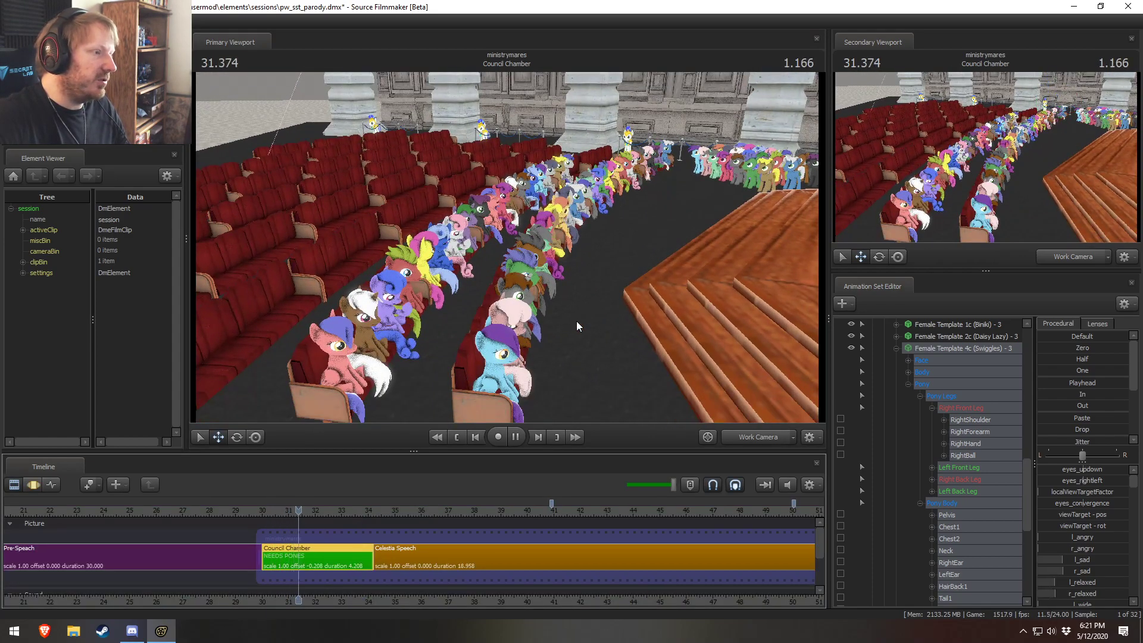
pyautogui.click(272, 512)
pyautogui.press('space')
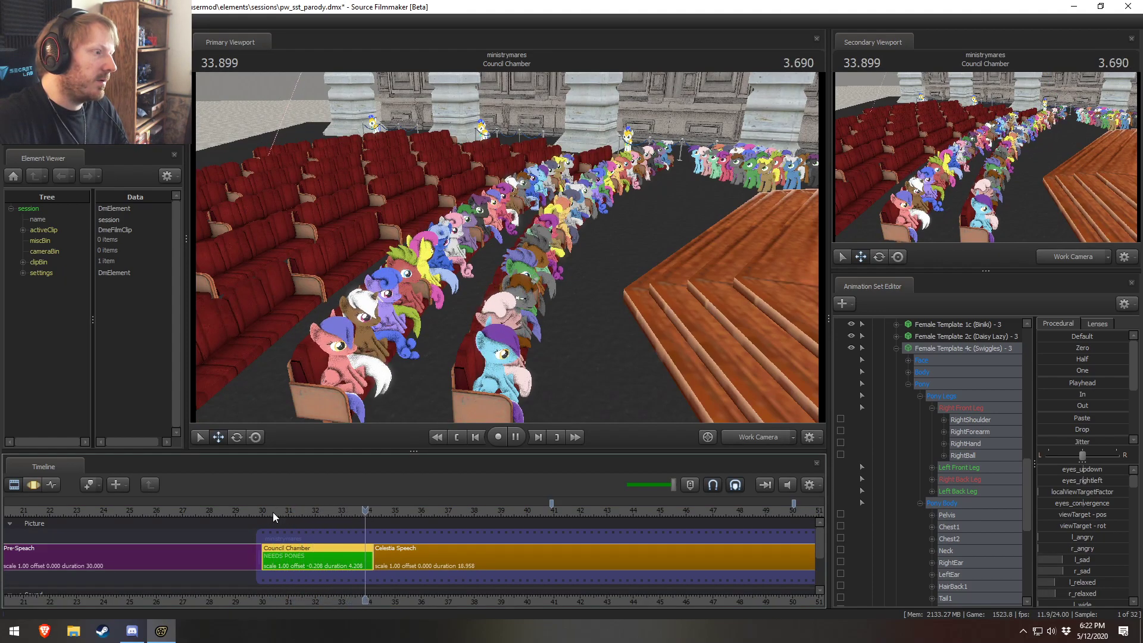
pyautogui.click(273, 512)
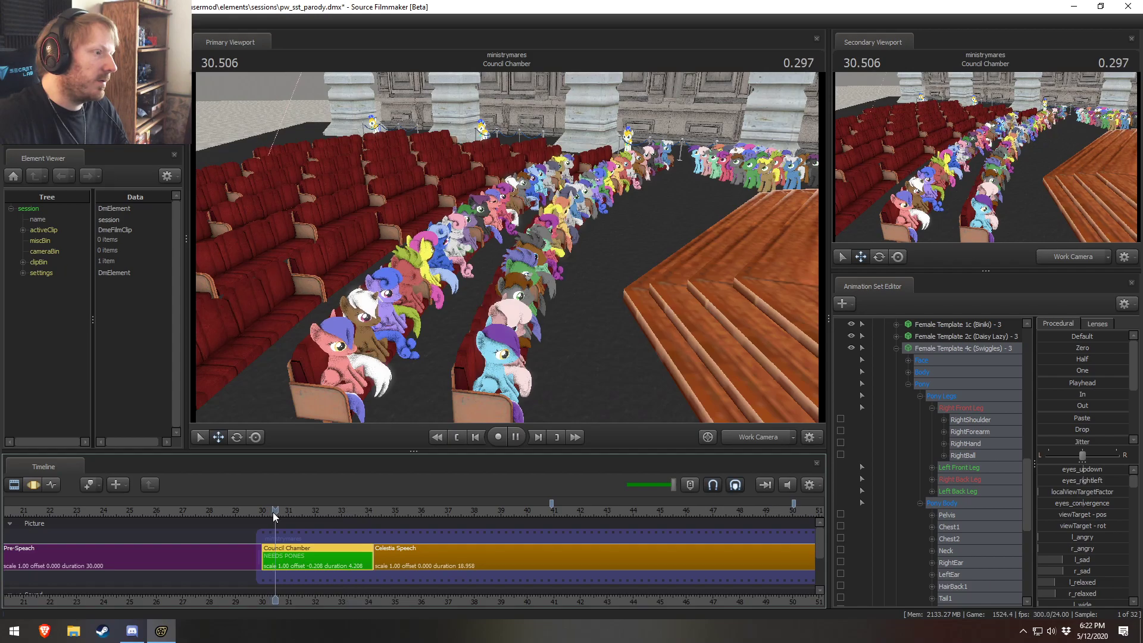
pyautogui.click(317, 506)
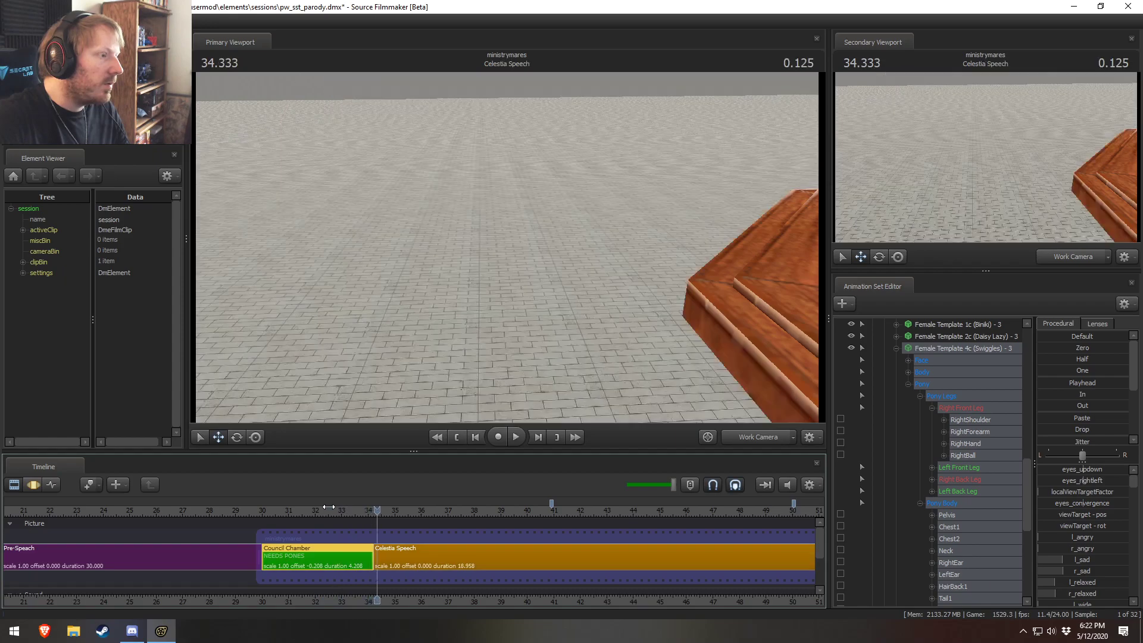
pyautogui.click(331, 511)
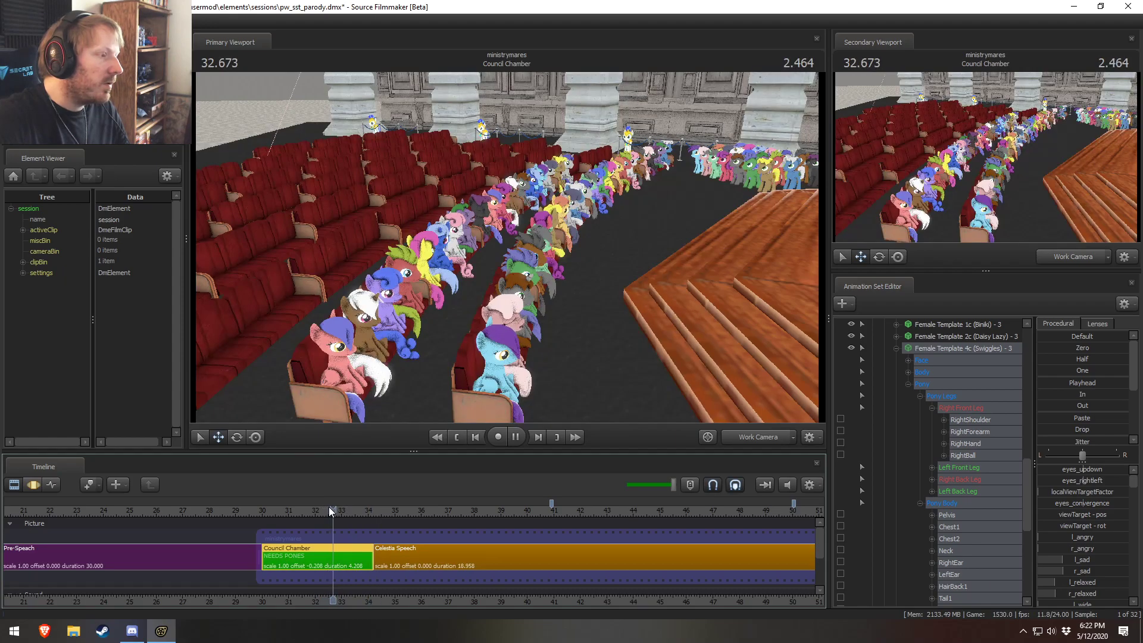
pyautogui.press('space')
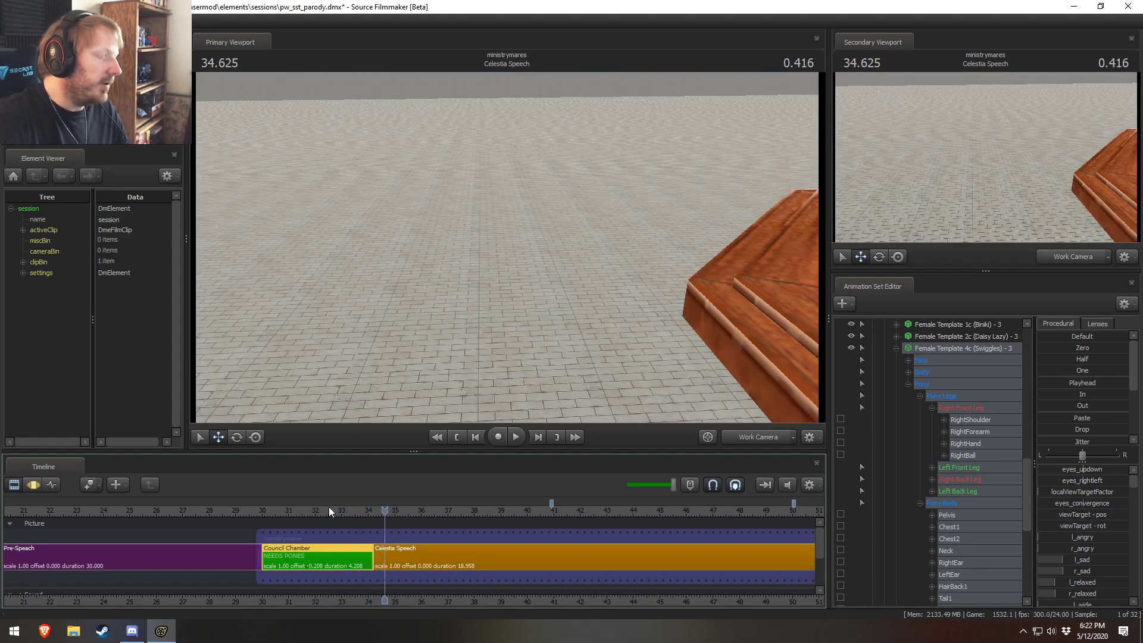
pyautogui.click(265, 511)
pyautogui.press('space')
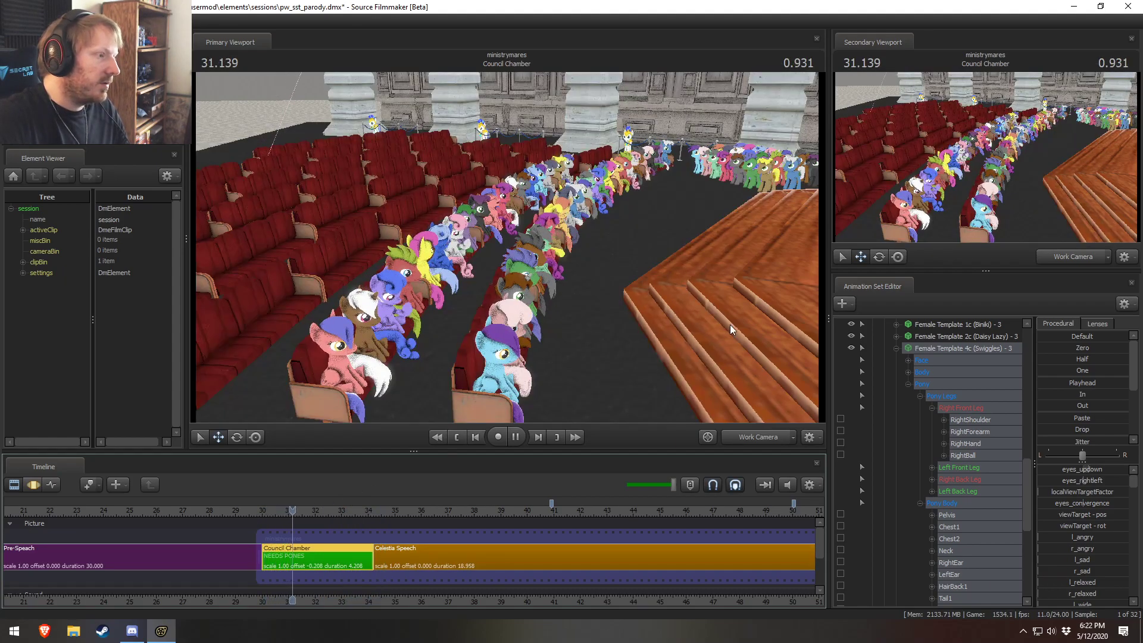
# Step: Pause at about 33.6 seconds and examine the near end of the seated rows close up and from above
pyautogui.press('space')
pyautogui.moveTo(646, 156); pyautogui.dragTo(616, 140)
pyautogui.press('s')
pyautogui.press('w')
pyautogui.press('d')
pyautogui.press('s')
pyautogui.moveTo(527, 245); pyautogui.dragTo(507, 248)
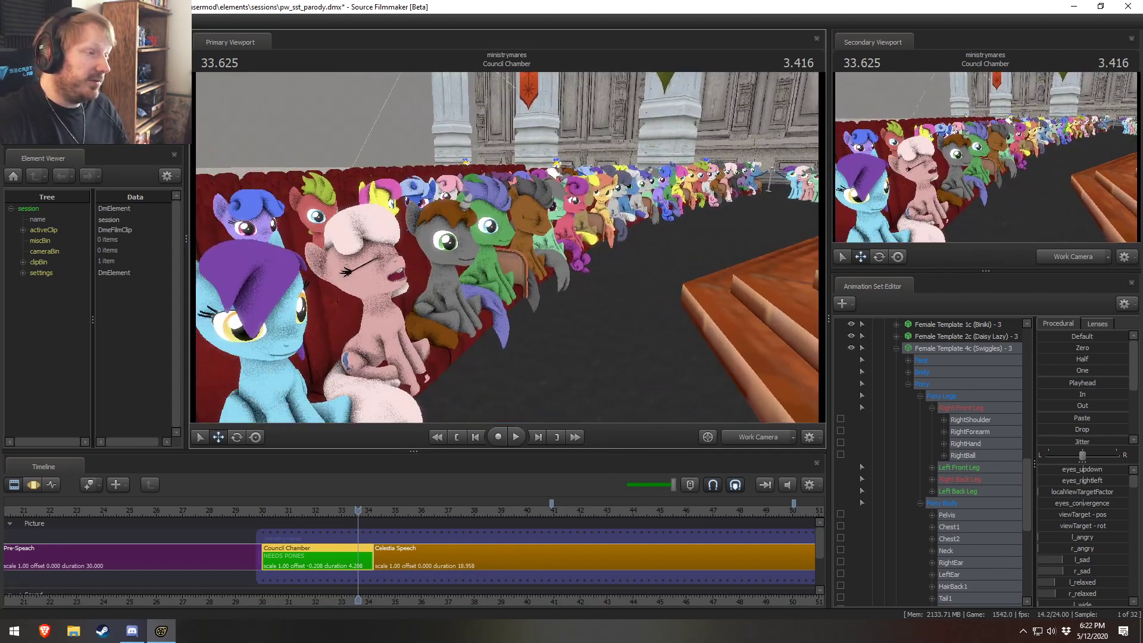
pyautogui.moveTo(626, 233); pyautogui.dragTo(622, 277)
pyautogui.press('z')
pyautogui.press('s')
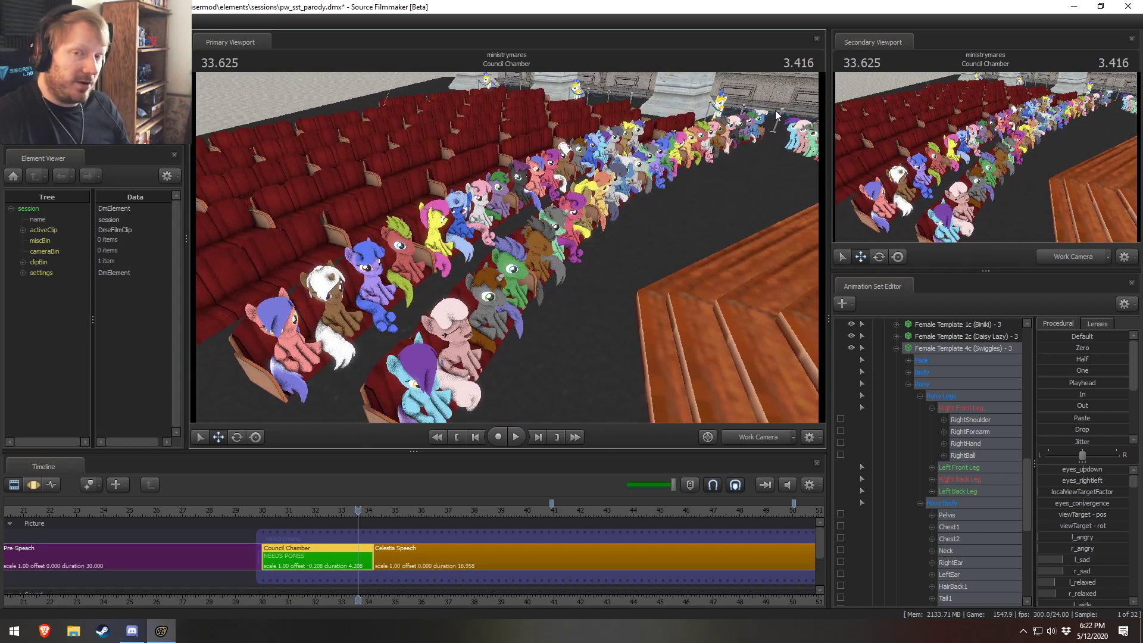
# Step: Select the Pre-Speach shot and examine the seated audience rows from low and high angles
pyautogui.press('F3')
pyautogui.press('F2')
pyautogui.click(225, 558)
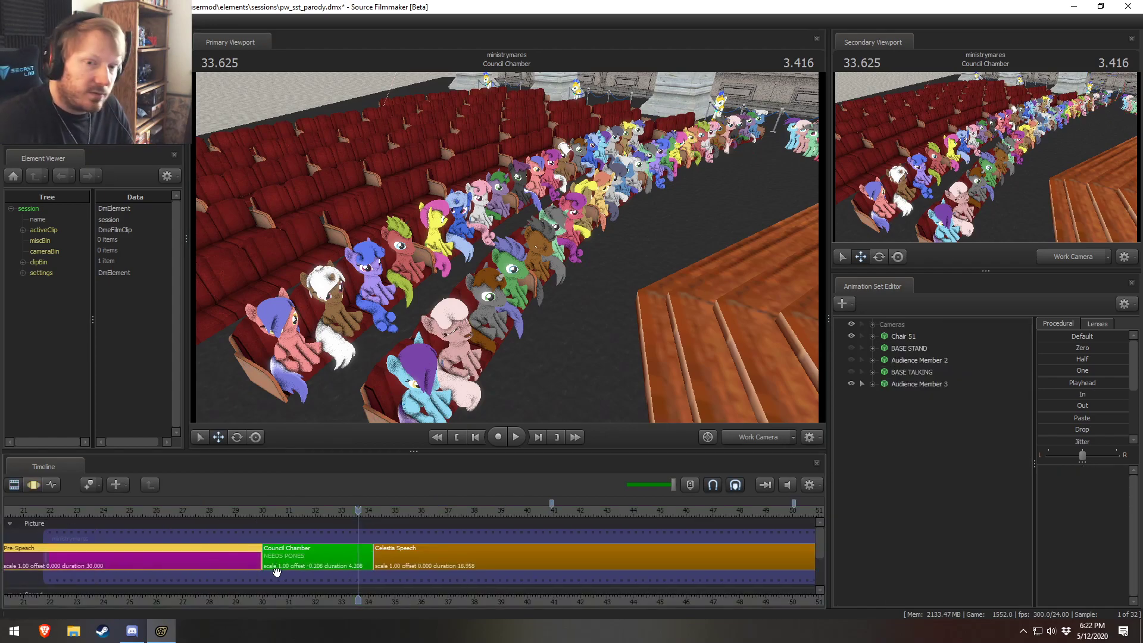
pyautogui.moveTo(526, 342); pyautogui.dragTo(550, 255)
pyautogui.press('w')
pyautogui.press('s')
pyautogui.press('z')
pyautogui.moveTo(574, 191); pyautogui.dragTo(510, 247)
pyautogui.press('s')
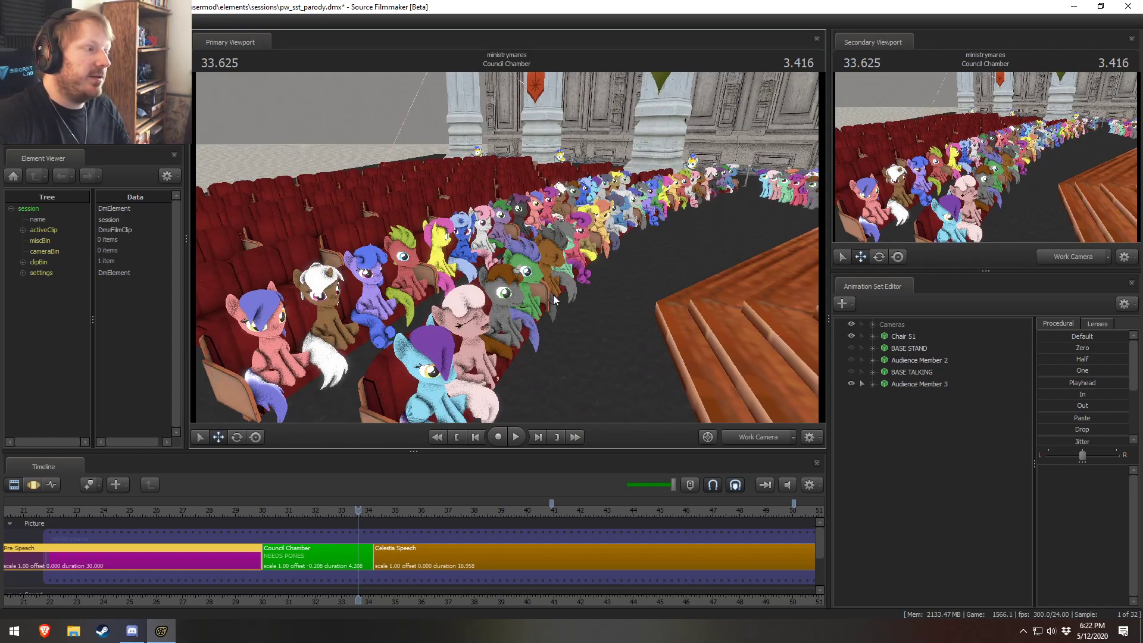
pyautogui.moveTo(575, 259); pyautogui.dragTo(507, 247)
pyautogui.press('w')
pyautogui.press('s')
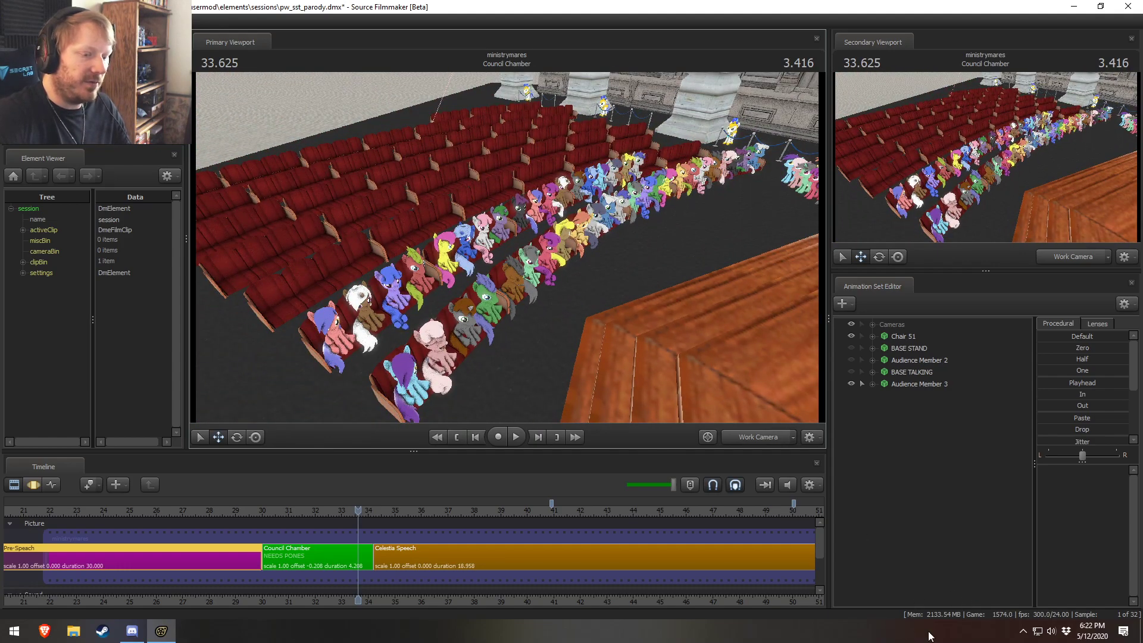
# Step: Fly the work camera to the standing group of ponies beside the stage and examine their three rows from above
pyautogui.moveTo(596, 310); pyautogui.dragTo(650, 305)
pyautogui.press('w')
pyautogui.press('w')
pyautogui.press('d')
pyautogui.moveTo(513, 250)
pyautogui.mouseDown()
pyautogui.moveTo(510, 260)
pyautogui.moveTo(589, 252)
pyautogui.moveTo(609, 275)
pyautogui.moveTo(506, 240)
pyautogui.moveTo(506, 251)
pyautogui.moveTo(424, 231)
pyautogui.moveTo(421, 247)
pyautogui.moveTo(510, 267)
pyautogui.mouseUp()
pyautogui.press('z')
pyautogui.press('a')
pyautogui.press('s')
pyautogui.press('d')
pyautogui.press('z')
pyautogui.press('w')
pyautogui.press('s')
pyautogui.press('d')
pyautogui.press('z')
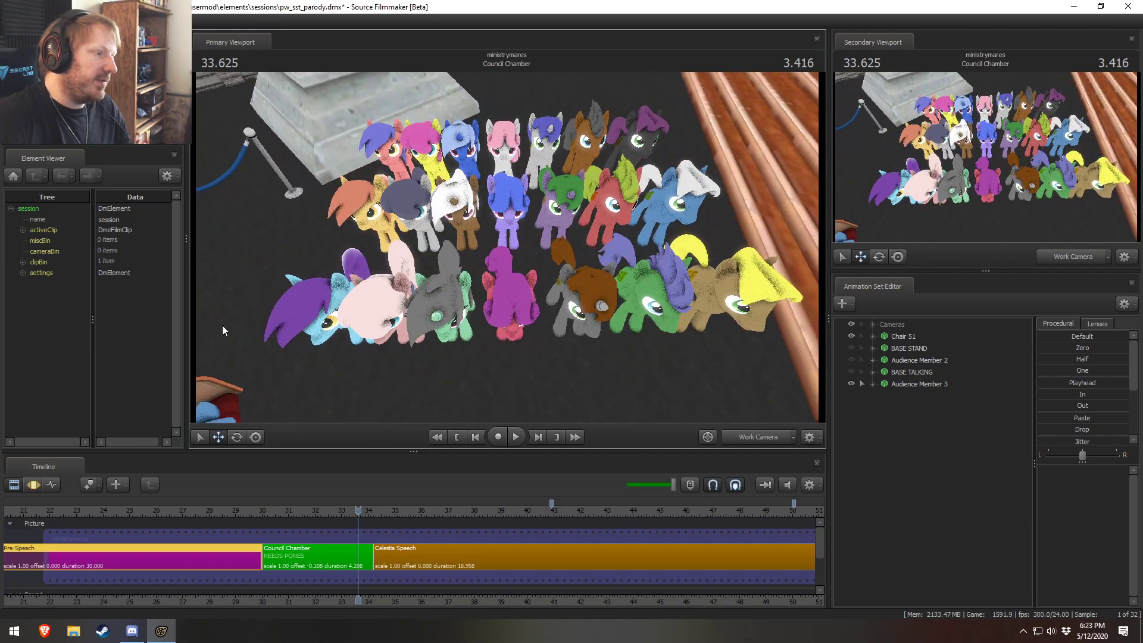
# Step: Examine the standing ponies from the front, the side and above, including their position beside the stage steps
pyautogui.press('x')
pyautogui.moveTo(806, 350); pyautogui.dragTo(817, 298)
pyautogui.press('a')
pyautogui.moveTo(507, 247); pyautogui.dragTo(538, 287)
pyautogui.press('d')
pyautogui.press('s')
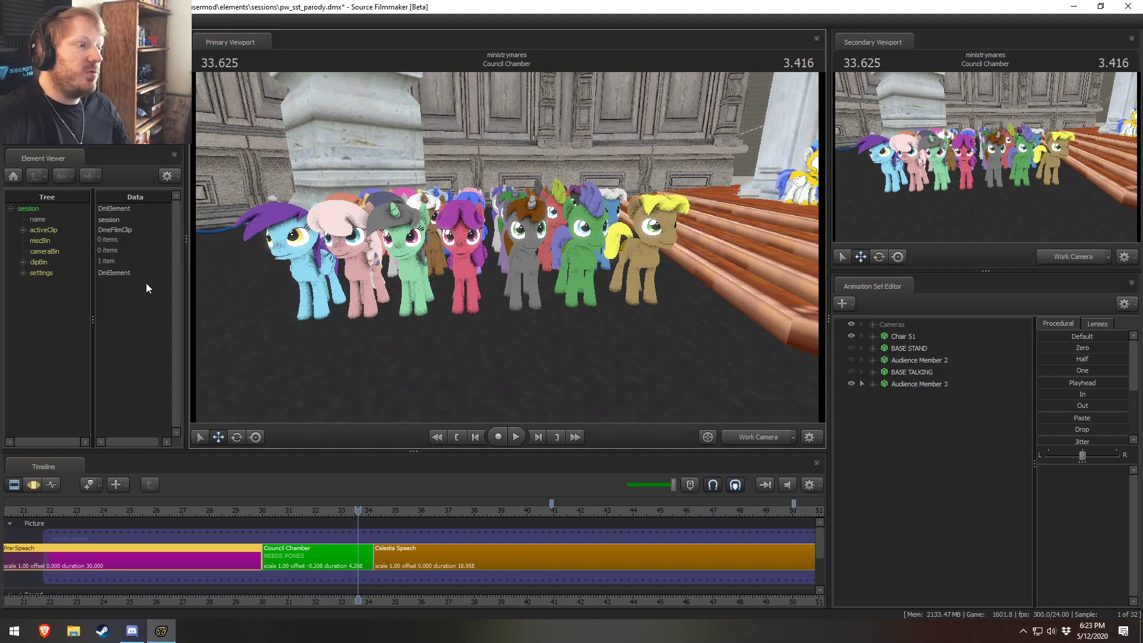
pyautogui.press('a')
pyautogui.moveTo(510, 300); pyautogui.dragTo(509, 251)
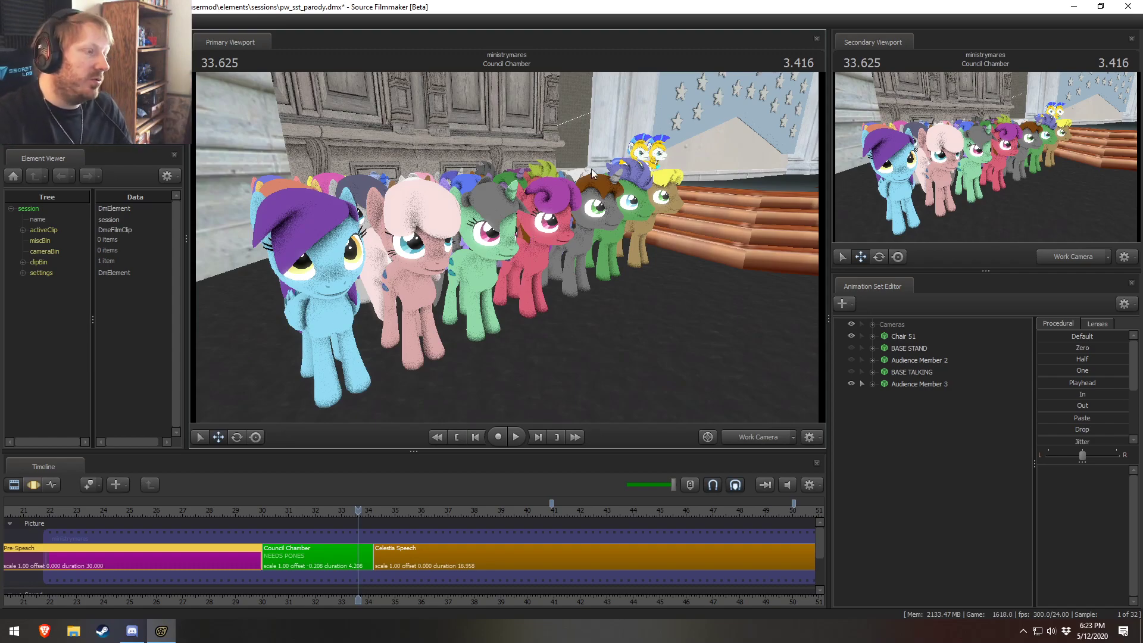
pyautogui.moveTo(657, 312); pyautogui.dragTo(476, 262)
pyautogui.moveTo(558, 237); pyautogui.dragTo(561, 231)
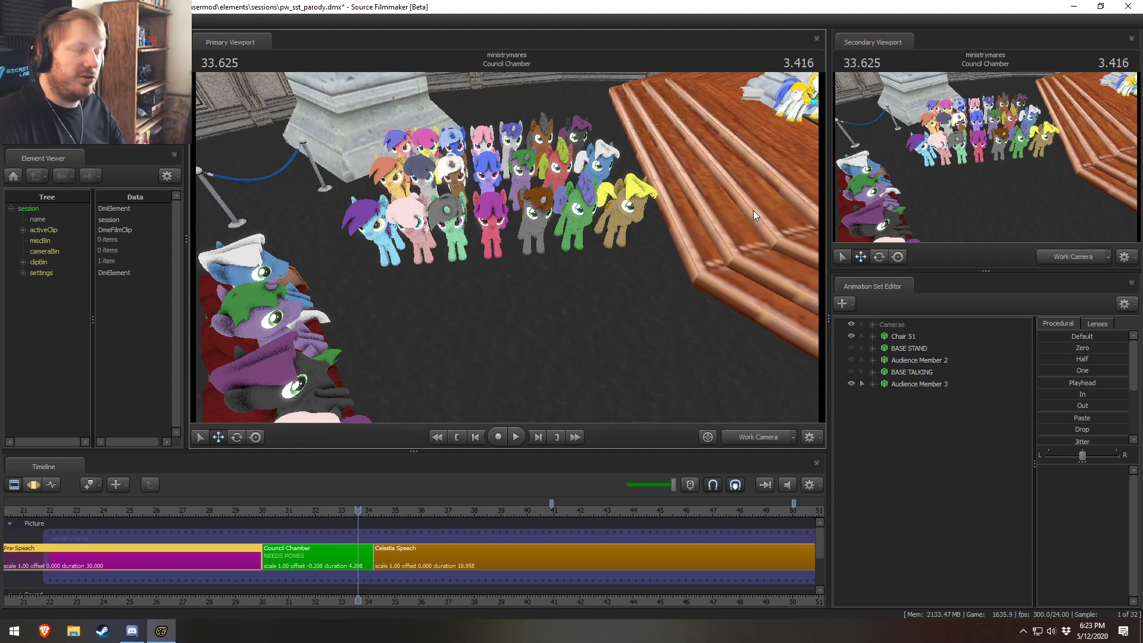
pyautogui.moveTo(616, 241); pyautogui.dragTo(672, 159)
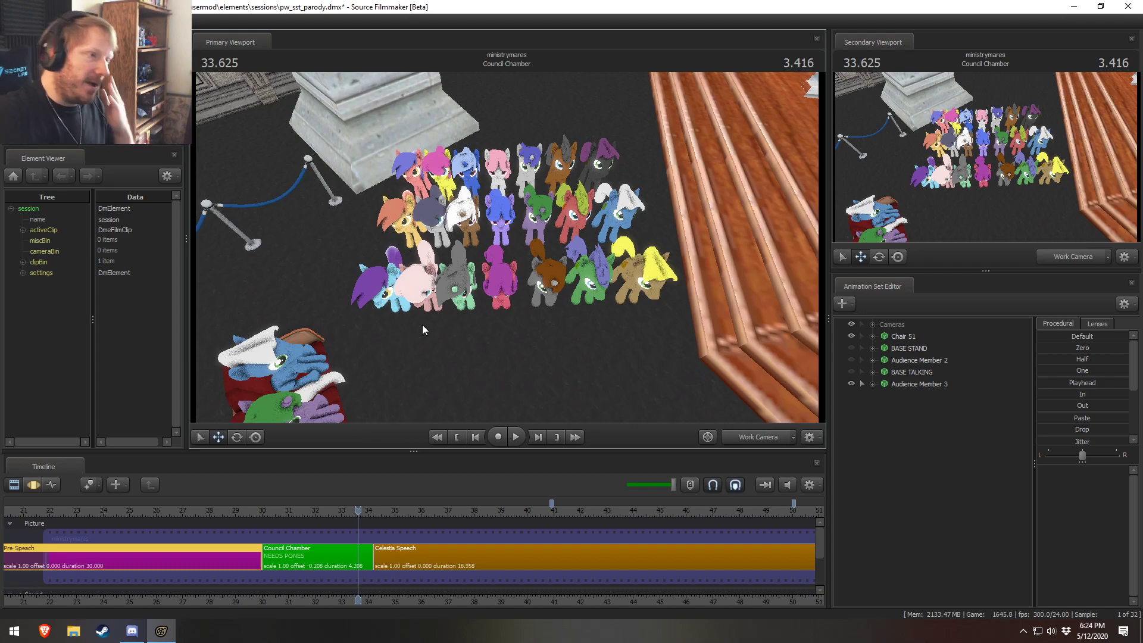
# Step: Select the Council Chamber shot and check the Audience group under Actors, starting with Male Template 1a (Michael Bae) - 2
pyautogui.click(363, 558)
pyautogui.click(872, 349)
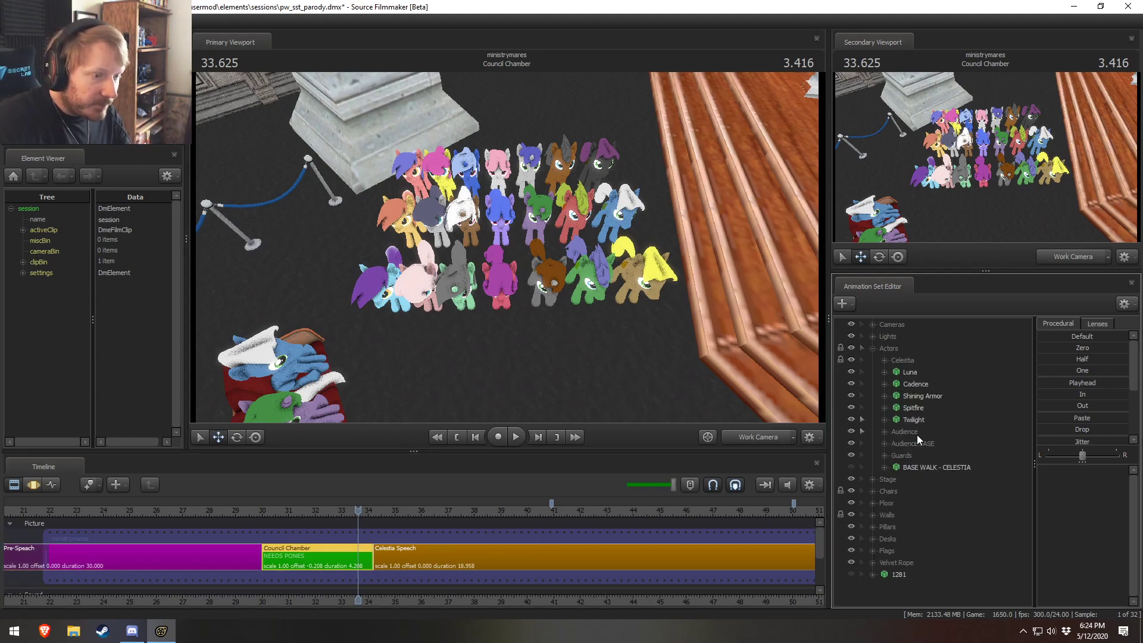
pyautogui.click(885, 432)
pyautogui.moveTo(697, 290); pyautogui.dragTo(718, 244)
pyautogui.click(952, 445)
pyautogui.moveTo(559, 260); pyautogui.dragTo(571, 250)
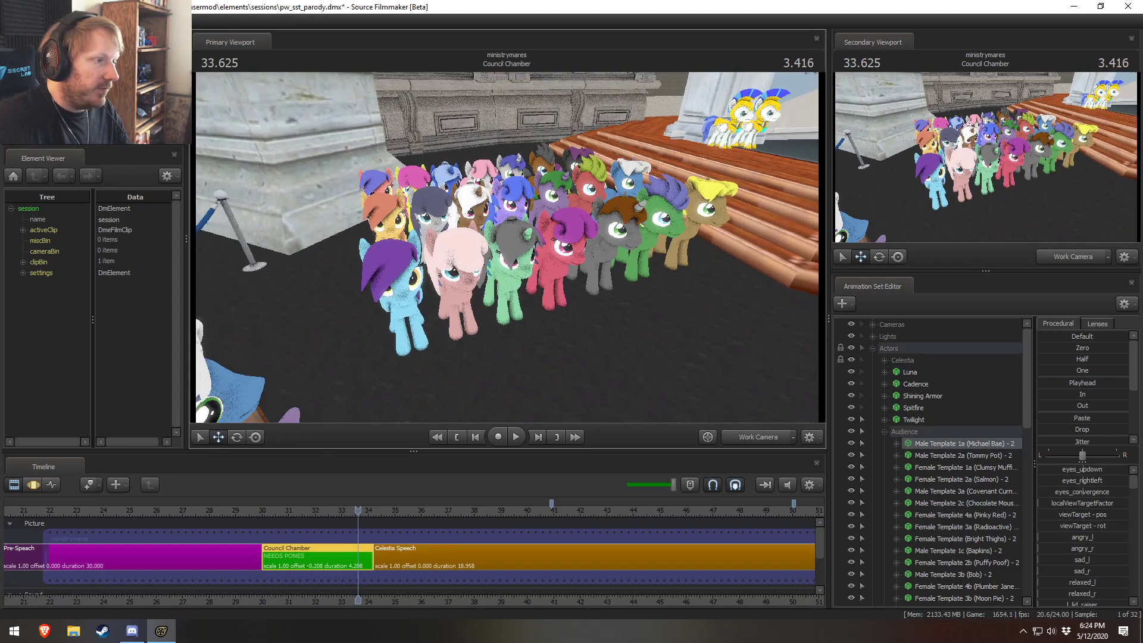
pyautogui.click(885, 432)
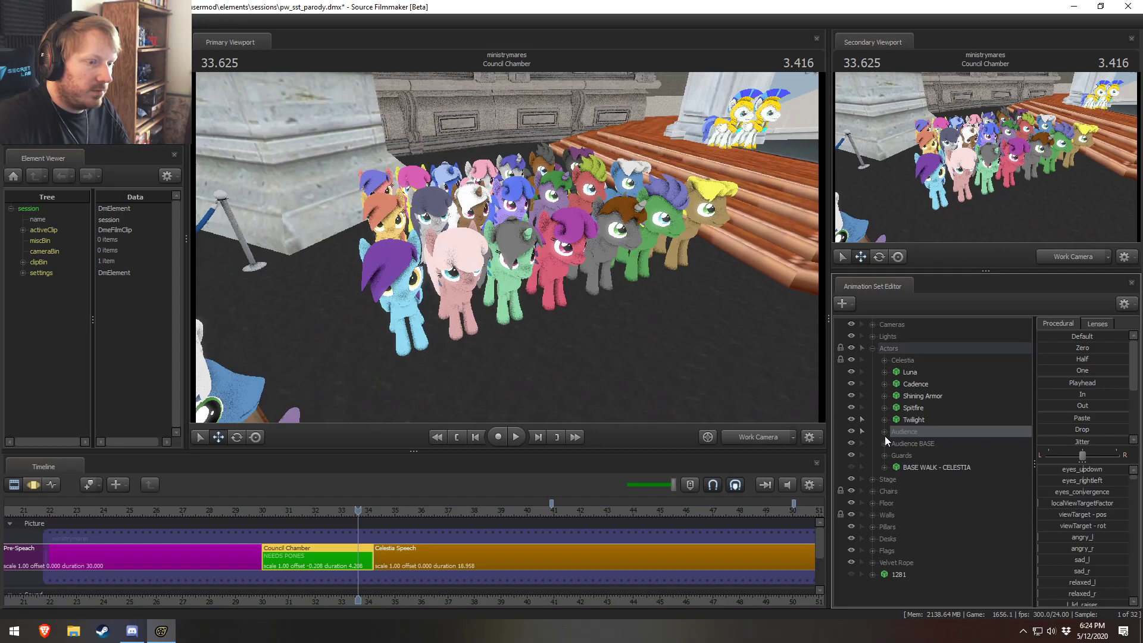
# Step: Expand the Audience BASE group, select Female Template 1a, and orbit around her in the motion editor
pyautogui.click(885, 444)
pyautogui.click(919, 456)
pyautogui.moveTo(707, 403); pyautogui.dragTo(724, 388)
pyautogui.rightClick(944, 459)
pyautogui.click(970, 439)
pyautogui.moveTo(616, 362); pyautogui.dragTo(465, 285)
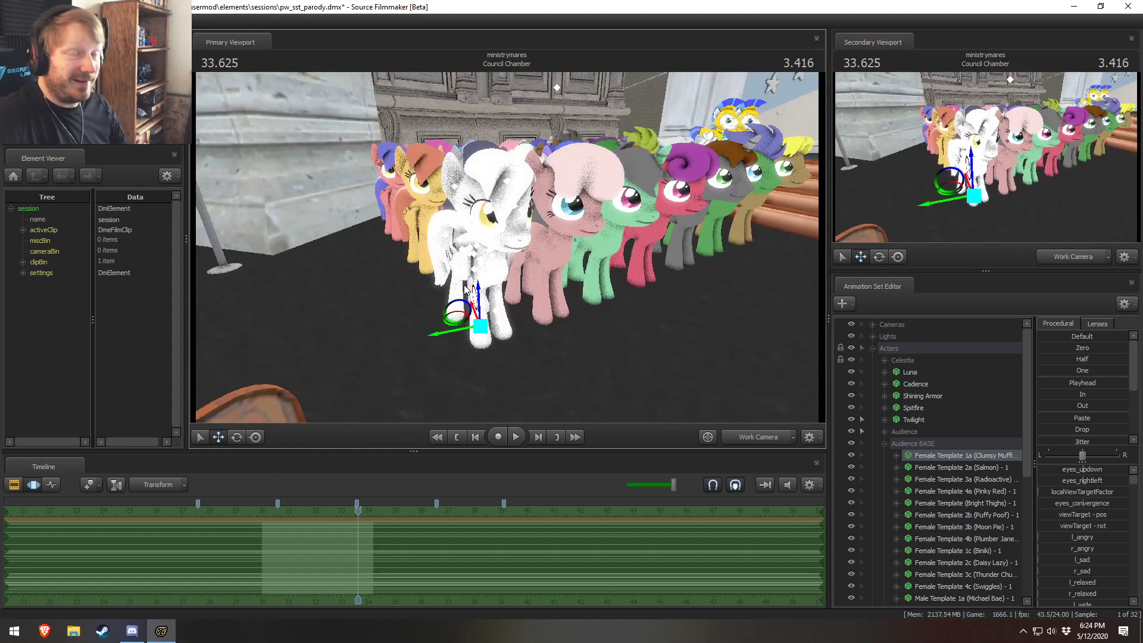
pyautogui.keyDown('alt'); pyautogui.moveTo(416, 219); pyautogui.dragTo(438, 215); pyautogui.keyUp('alt')
pyautogui.keyDown('alt'); pyautogui.moveTo(536, 318); pyautogui.dragTo(592, 317); pyautogui.keyUp('alt')
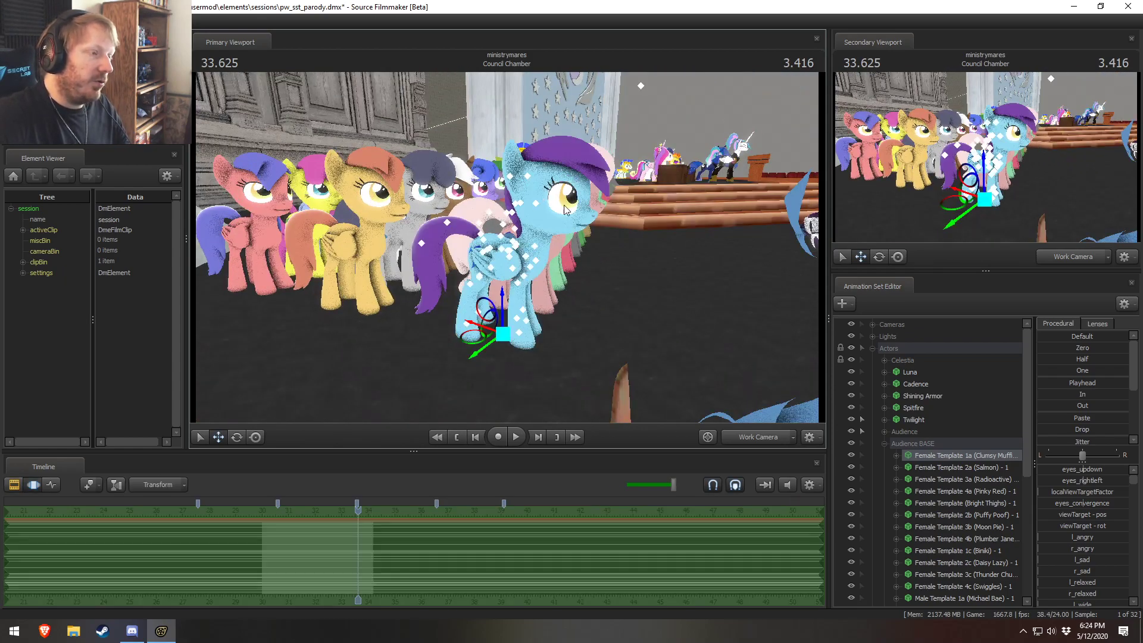
pyautogui.press('F3')
# Step: Survey the seated rows and the standing base ponies from above to compare the filled seats with the empty ones
pyautogui.keyDown('alt'); pyautogui.moveTo(699, 183); pyautogui.dragTo(420, 271); pyautogui.keyUp('alt')
pyautogui.press('s')
pyautogui.press('s')
pyautogui.moveTo(691, 128); pyautogui.dragTo(634, 163)
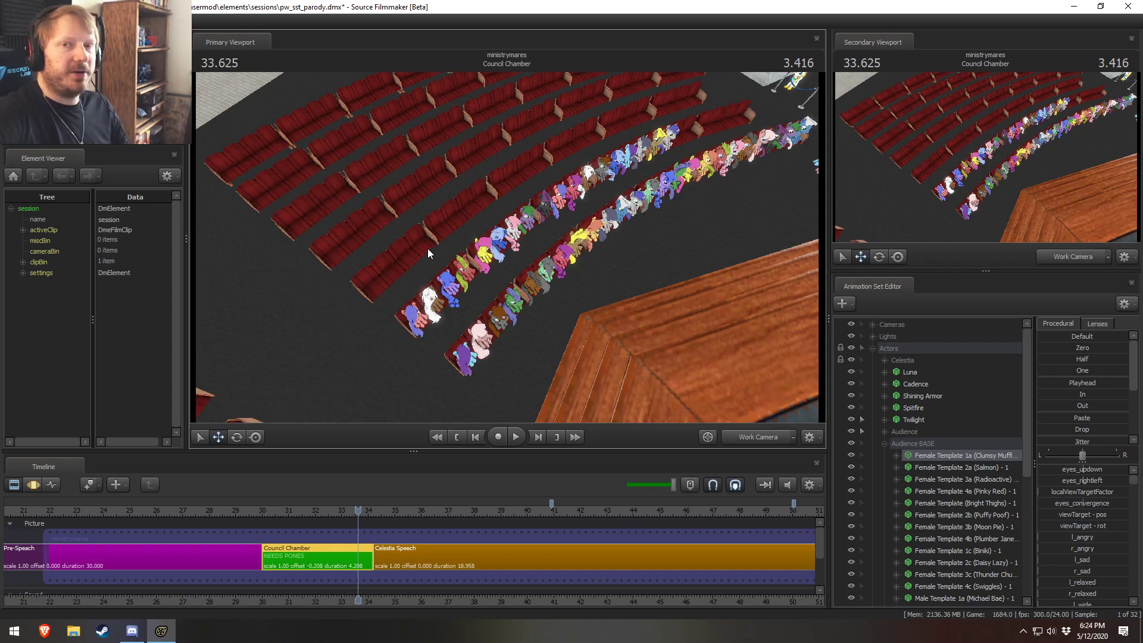
pyautogui.moveTo(521, 399); pyautogui.dragTo(616, 399)
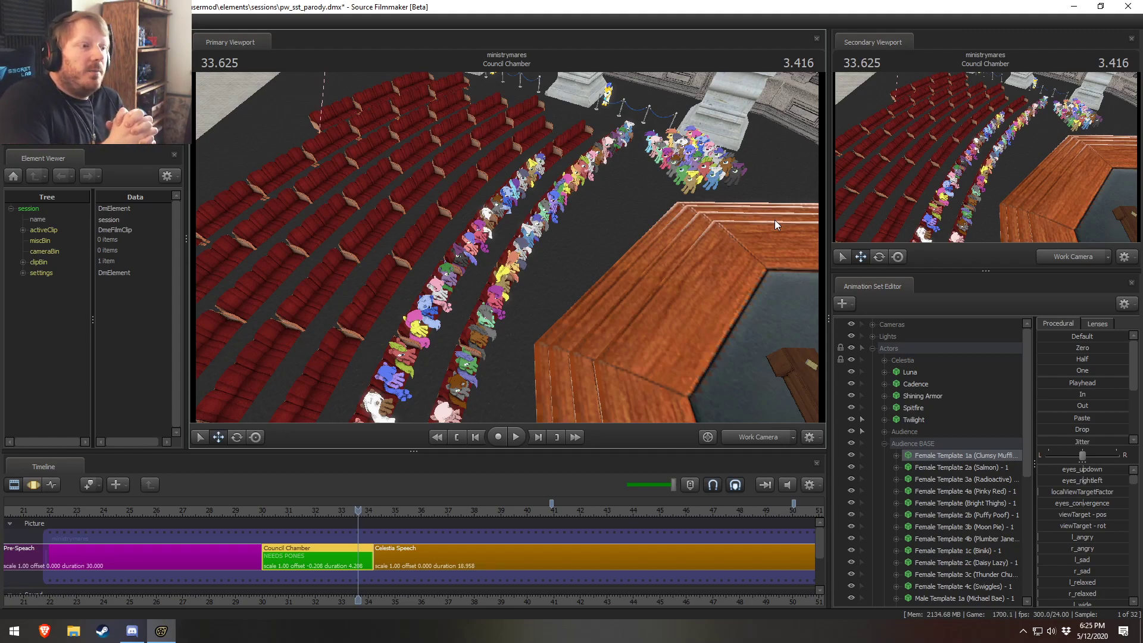
pyautogui.moveTo(697, 237); pyautogui.dragTo(795, 181)
pyautogui.press('w')
pyautogui.moveTo(508, 244)
pyautogui.mouseDown()
pyautogui.moveTo(501, 274)
pyautogui.moveTo(517, 245)
pyautogui.mouseUp()
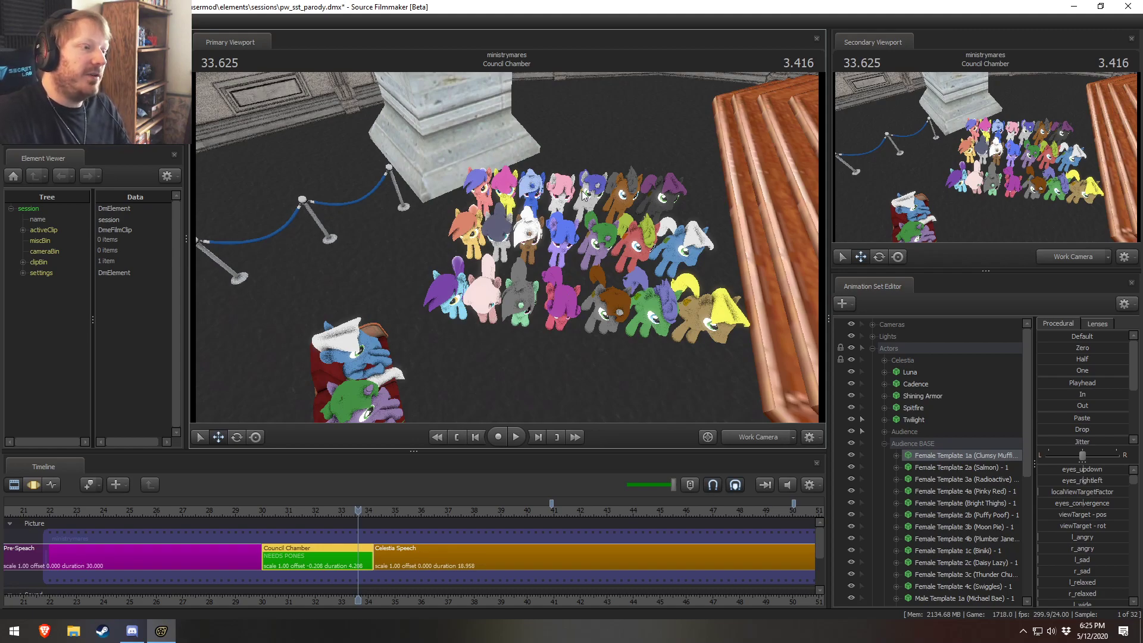
pyautogui.moveTo(575, 295); pyautogui.dragTo(417, 298)
pyautogui.moveTo(507, 248); pyautogui.dragTo(621, 191)
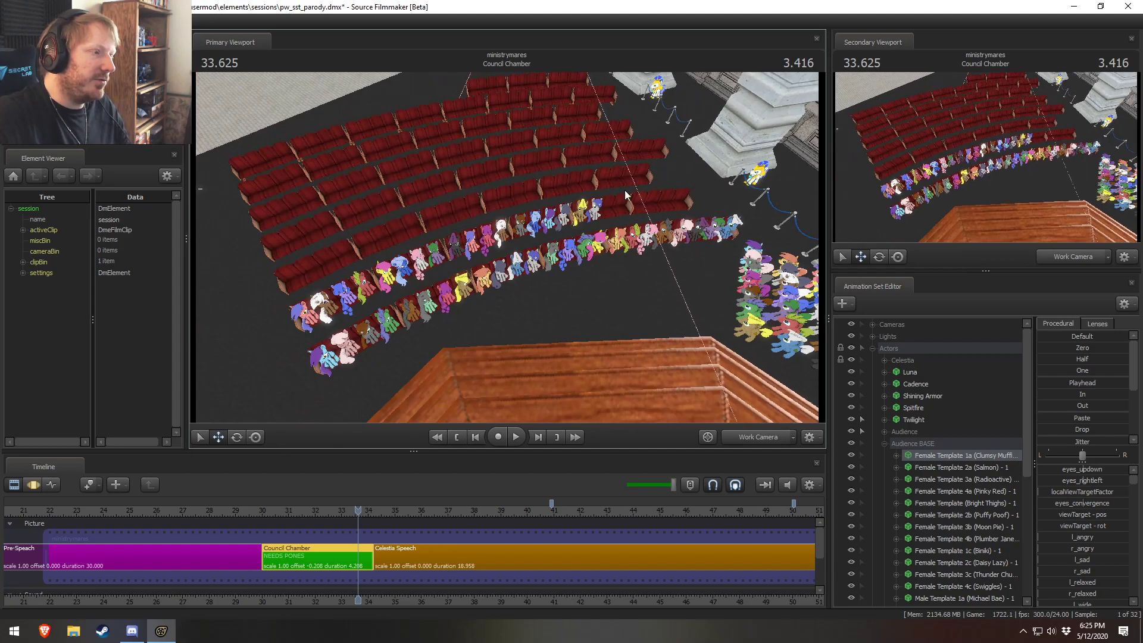
pyautogui.moveTo(358, 319)
pyautogui.mouseDown()
pyautogui.moveTo(328, 331)
pyautogui.moveTo(349, 256)
pyautogui.moveTo(351, 322)
pyautogui.mouseUp()
# Step: Select the Pre-Speach shot and move the playhead to about 22 seconds
pyautogui.click(151, 549)
pyautogui.press('F3')
pyautogui.press('F2')
pyautogui.scroll(-1, 190, 590)
pyautogui.moveTo(188, 587); pyautogui.dragTo(639, 531, button='middle')
pyautogui.moveTo(584, 511); pyautogui.dragTo(525, 510)
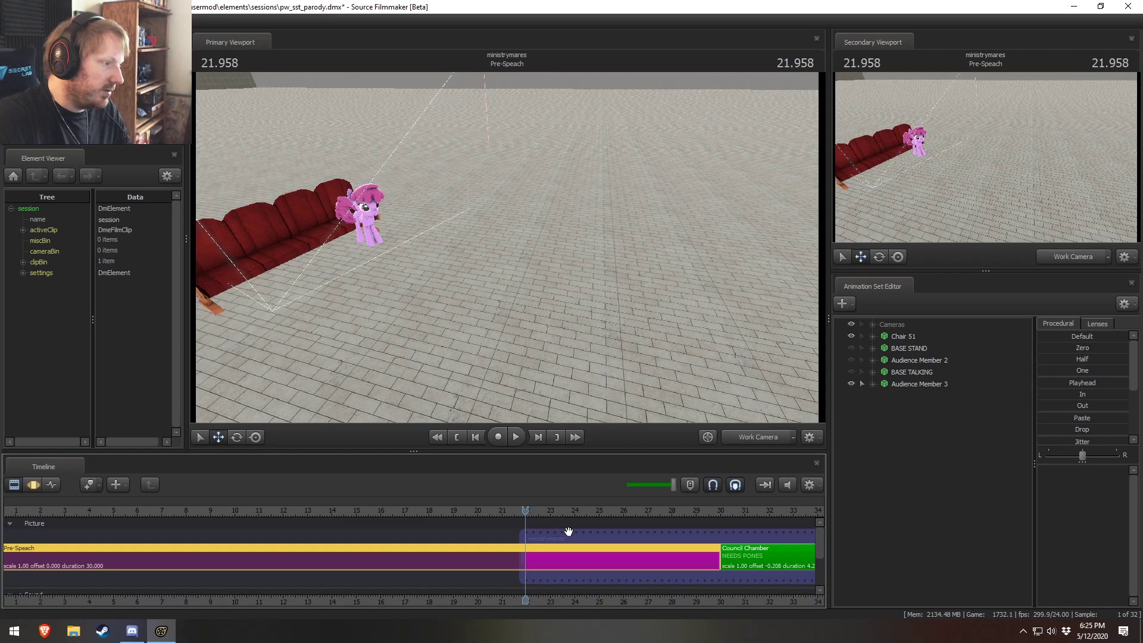
# Step: Bring the pink pony and chair into view, and select Audience Member 3 in the motion editor
pyautogui.moveTo(554, 370); pyautogui.dragTo(506, 363)
pyautogui.press('F3')
pyautogui.moveTo(522, 537); pyautogui.dragTo(151, 543)
pyautogui.press('F3')
pyautogui.click(905, 386)
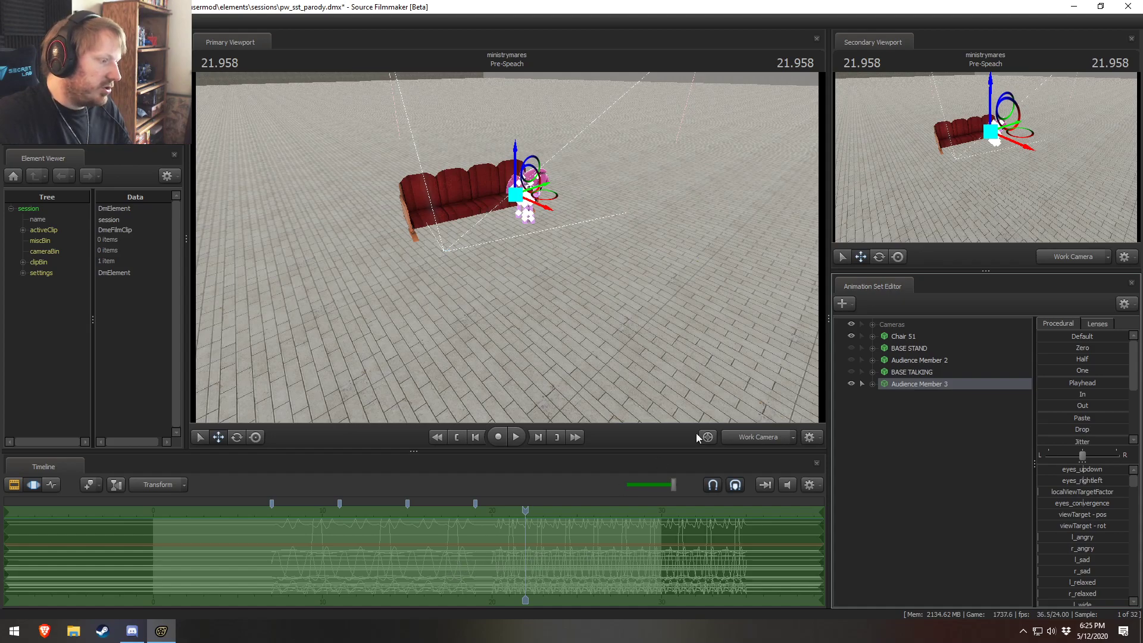
# Step: Hide Audience Member 3, show and select Audience Member 2, and bring the seated pony into close view
pyautogui.click(905, 361)
pyautogui.click(852, 383)
pyautogui.click(853, 359)
pyautogui.moveTo(655, 297); pyautogui.dragTo(643, 238)
pyautogui.press('w')
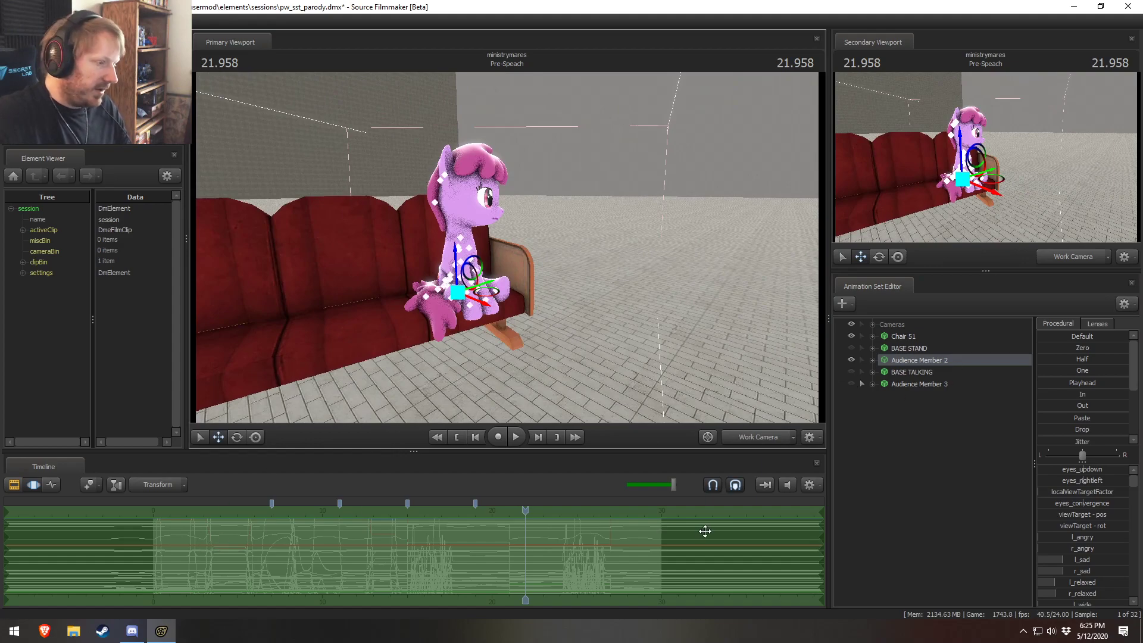
# Step: Preview Audience Member 2's seated animation in the clip editor, scrubbing from the start of the Pre-Speach shot to about 26.7 seconds
pyautogui.press('F2')
pyautogui.click(157, 512)
pyautogui.press('space')
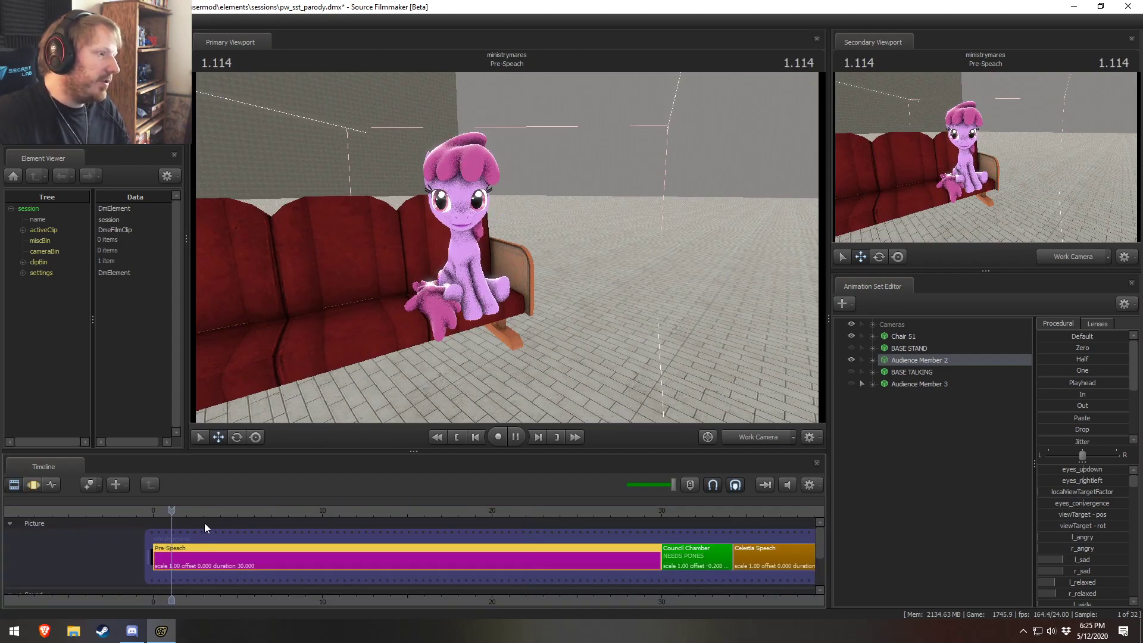
pyautogui.click(156, 513)
pyautogui.moveTo(156, 525); pyautogui.dragTo(328, 570)
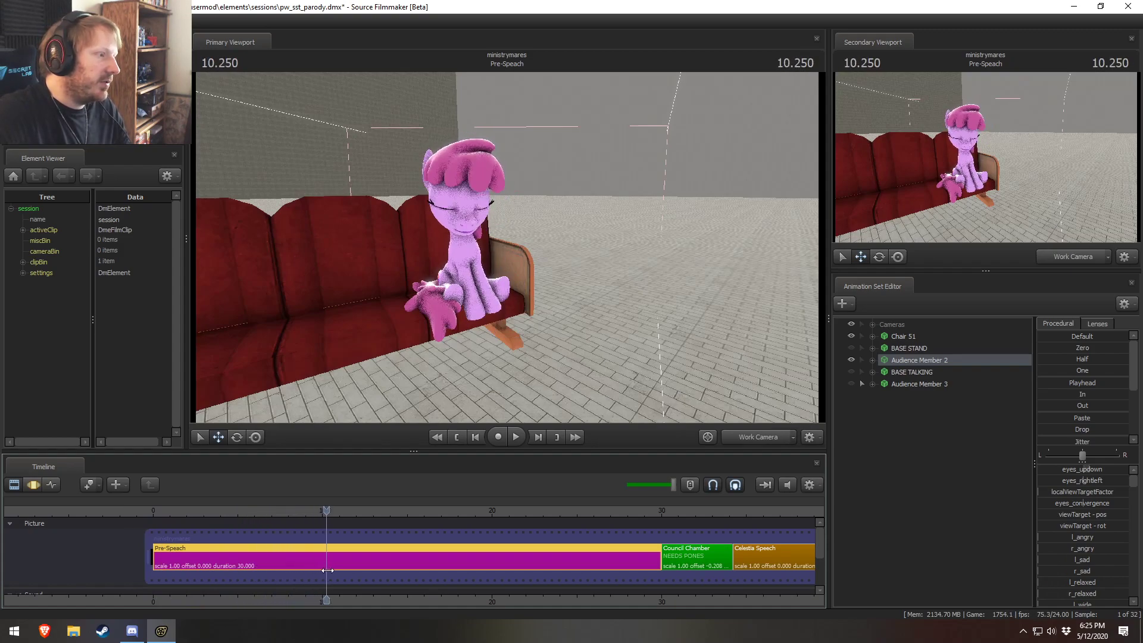
pyautogui.moveTo(319, 512); pyautogui.dragTo(605, 520)
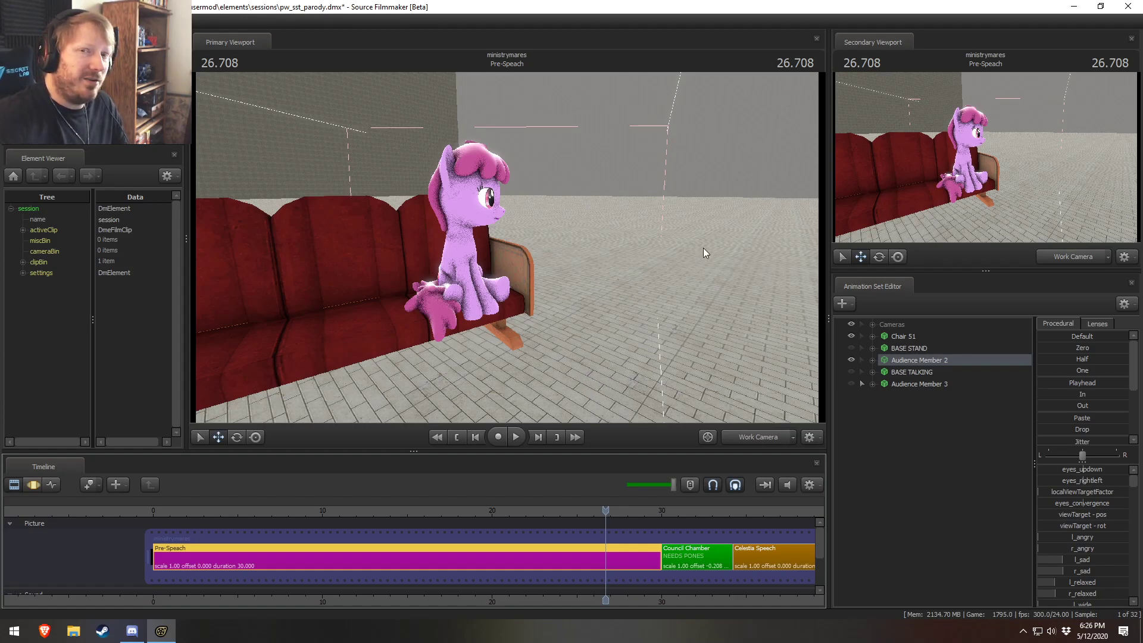
# Step: In the motion editor, hide Audience Member 2, show and select Audience Member 3, and orbit around the standing pony beside the chair
pyautogui.moveTo(703, 248); pyautogui.dragTo(670, 259)
pyautogui.moveTo(506, 248)
pyautogui.mouseDown()
pyautogui.moveTo(524, 248)
pyautogui.moveTo(507, 250)
pyautogui.mouseUp()
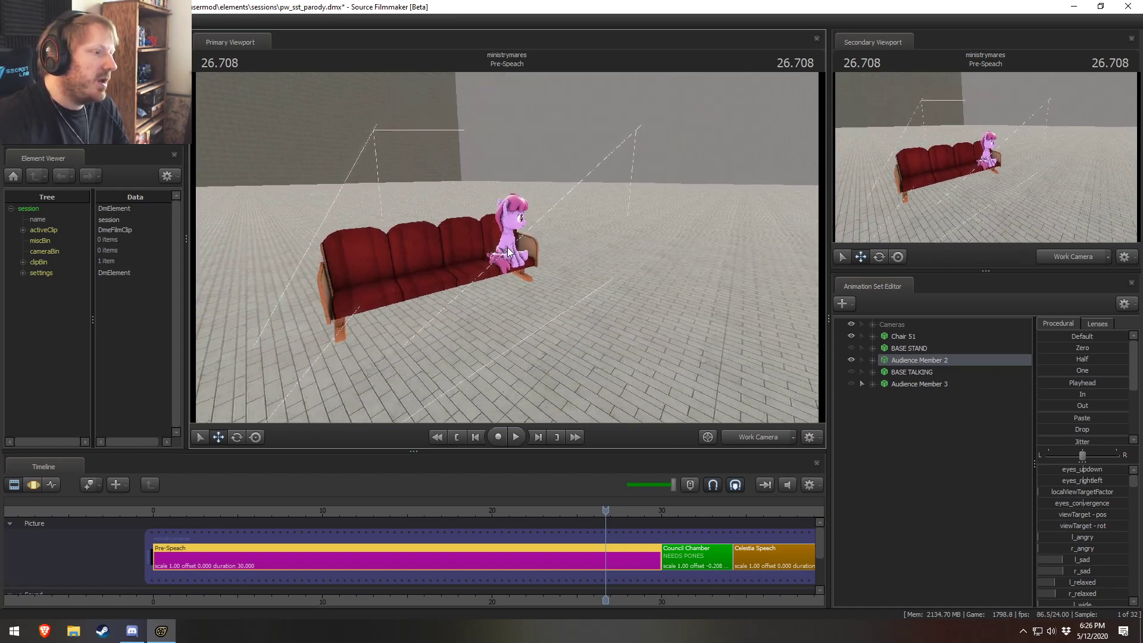
pyautogui.press('F3')
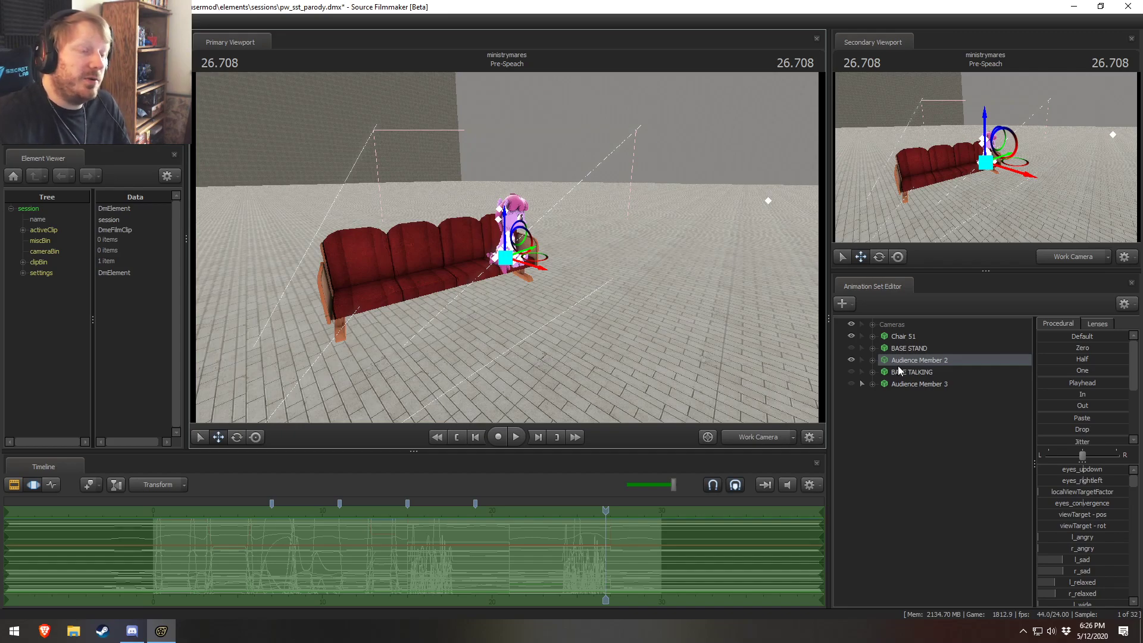
pyautogui.click(852, 384)
pyautogui.click(852, 359)
pyautogui.press('w')
pyautogui.moveTo(767, 321); pyautogui.dragTo(529, 257)
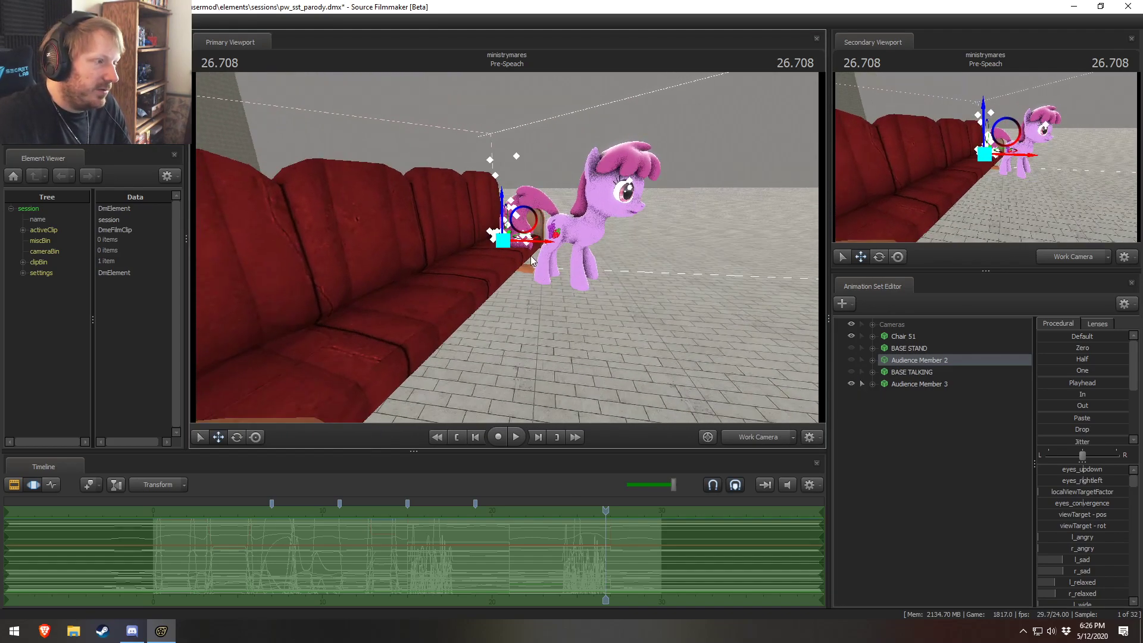
pyautogui.click(909, 384)
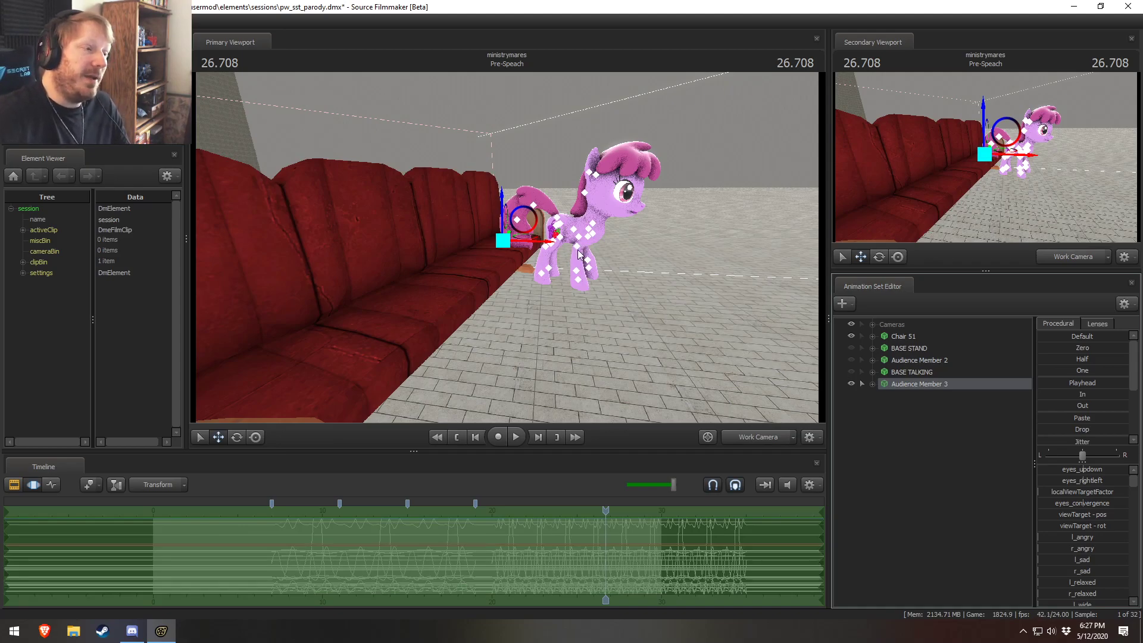
pyautogui.keyDown('alt'); pyautogui.moveTo(497, 251); pyautogui.dragTo(556, 263); pyautogui.keyUp('alt')
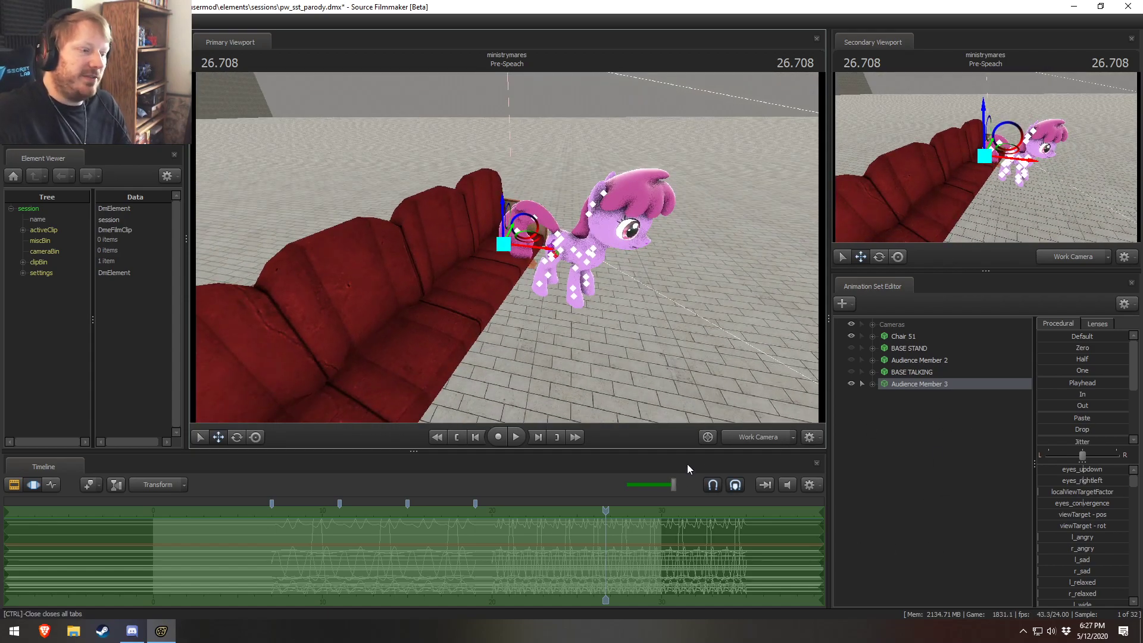
# Step: Move the playhead into the Council Applause shot at about 55 seconds and match the work camera to the scene camera
pyautogui.press('F2')
pyautogui.click(709, 513)
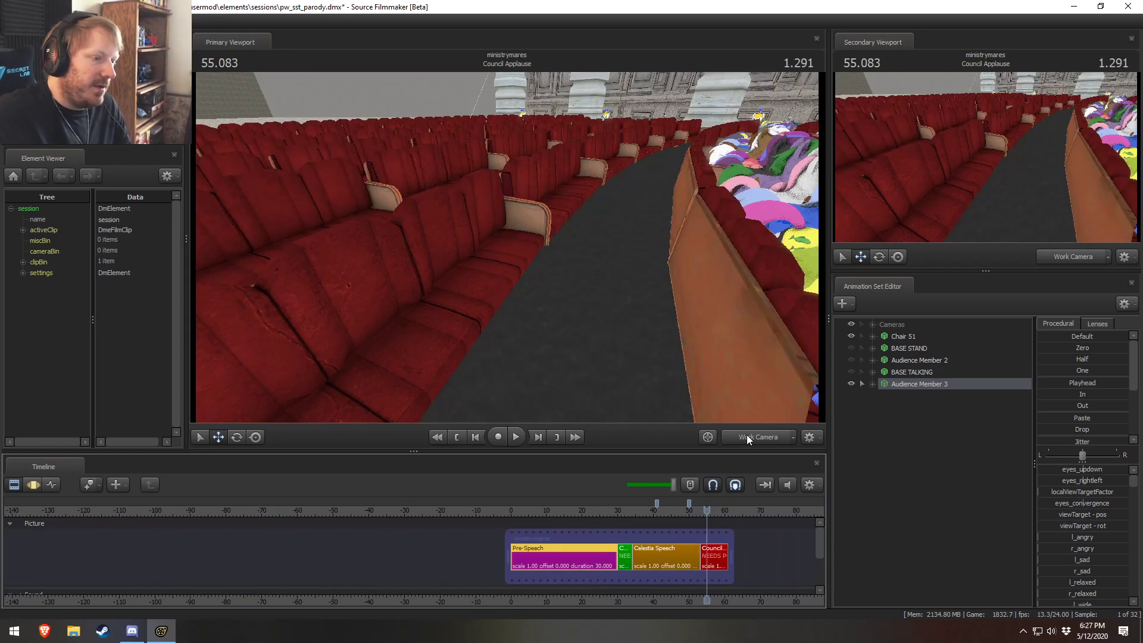
pyautogui.click(749, 438)
pyautogui.keyDown('ctrl'); pyautogui.click(749, 436); pyautogui.keyUp('ctrl')
# Step: Play short parts of the Council Applause shot and examine the two rows of standing ponies from the side and above
pyautogui.moveTo(631, 268); pyautogui.dragTo(506, 274)
pyautogui.press('w')
pyautogui.press('space')
pyautogui.press('space')
pyautogui.moveTo(523, 318); pyautogui.dragTo(453, 378)
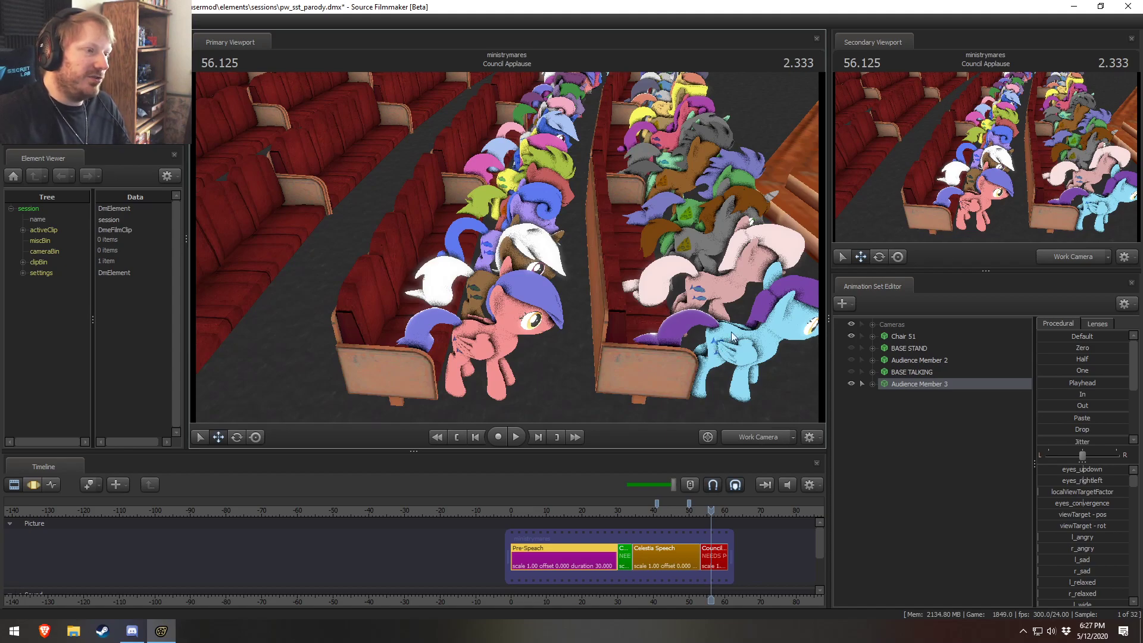
pyautogui.press('space')
pyautogui.press('space')
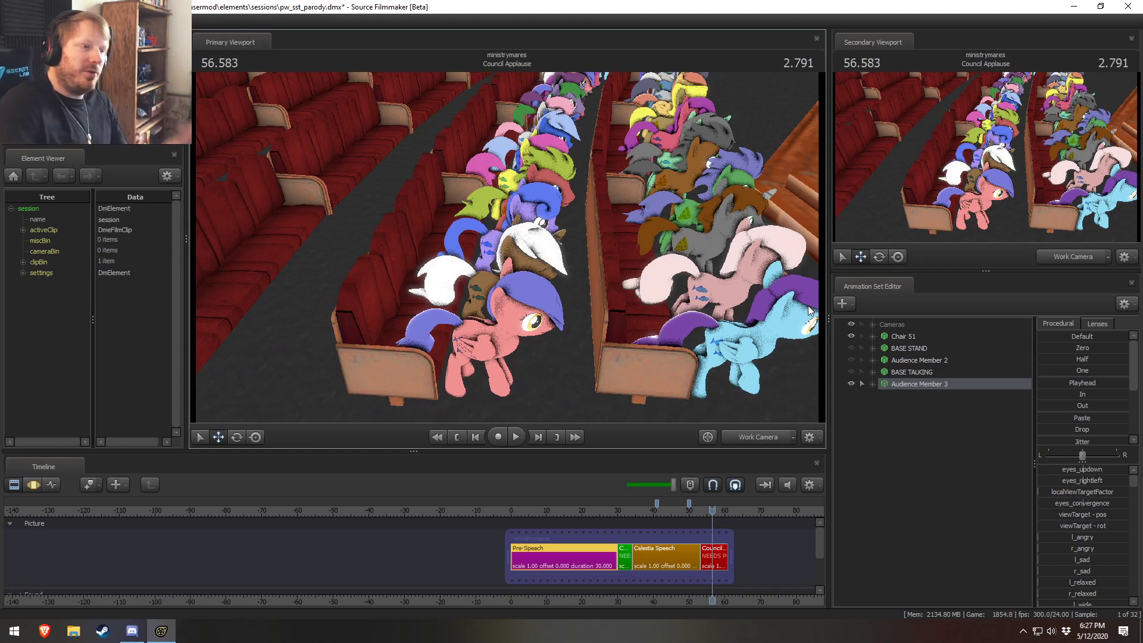
pyautogui.moveTo(641, 234); pyautogui.dragTo(601, 236)
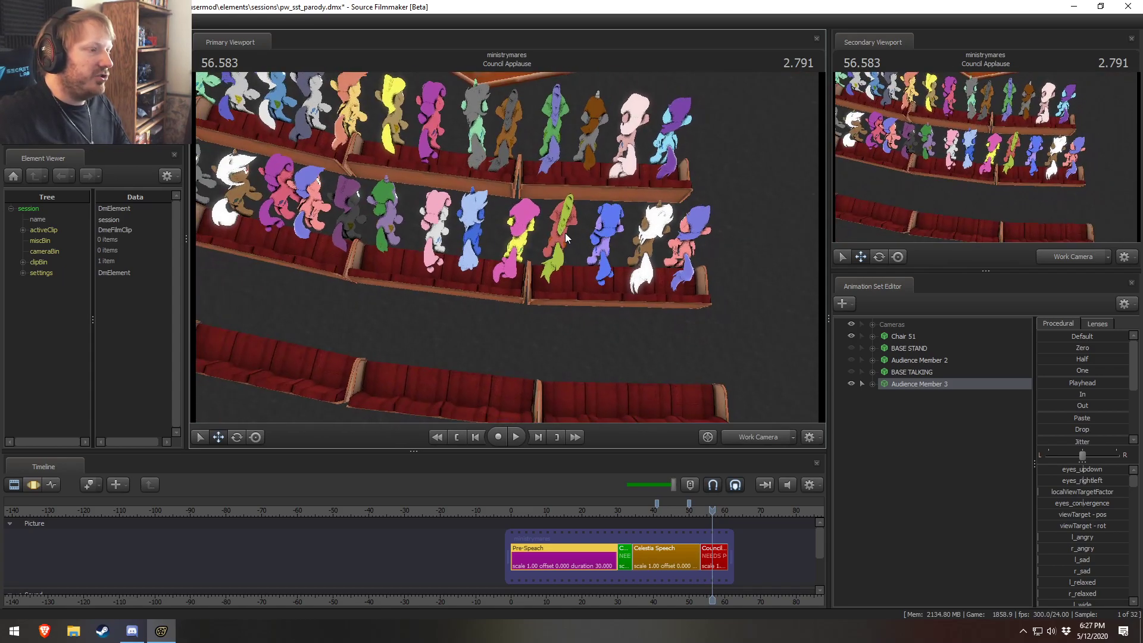
pyautogui.moveTo(484, 234); pyautogui.dragTo(524, 238)
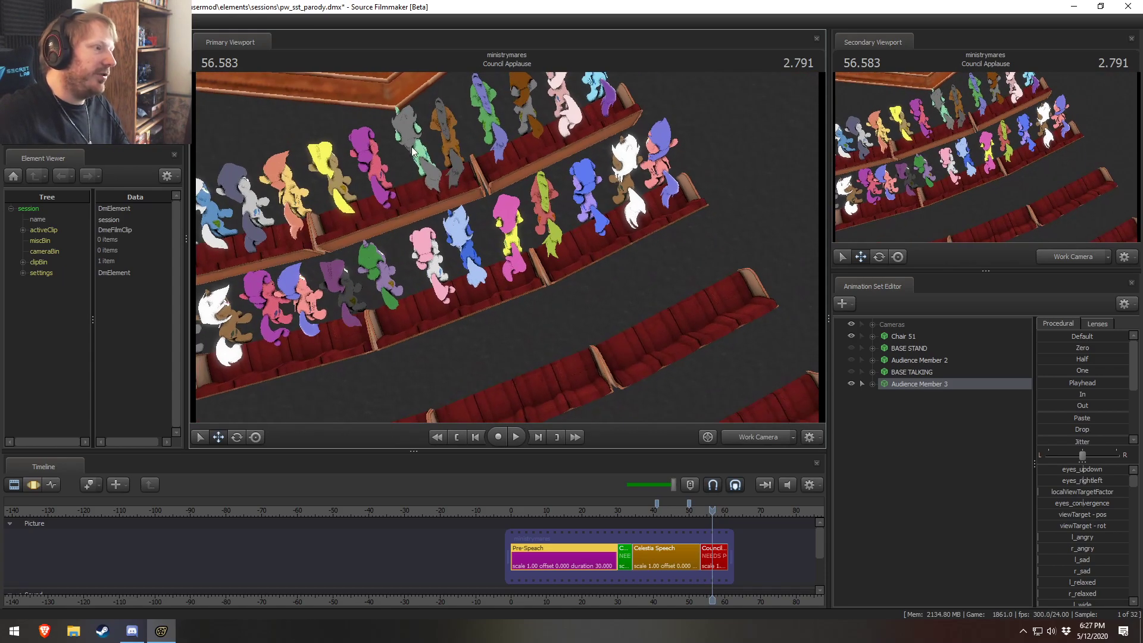
pyautogui.moveTo(524, 147); pyautogui.dragTo(508, 247)
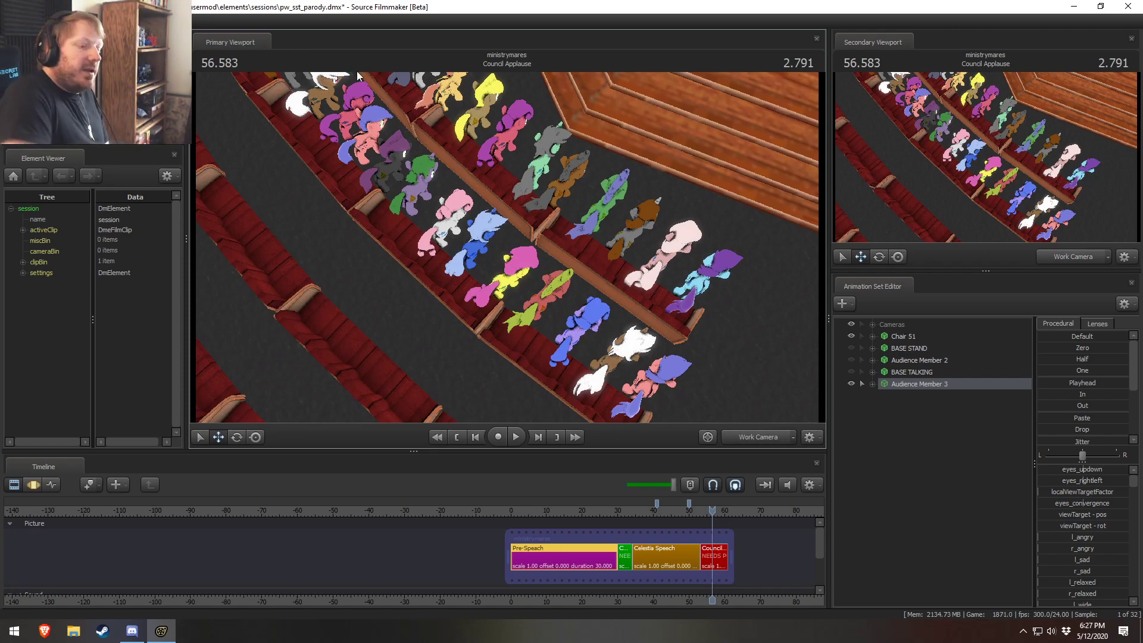
# Step: Switch the primary viewport to the main camera and enable lighting for the council hall
pyautogui.click(763, 437)
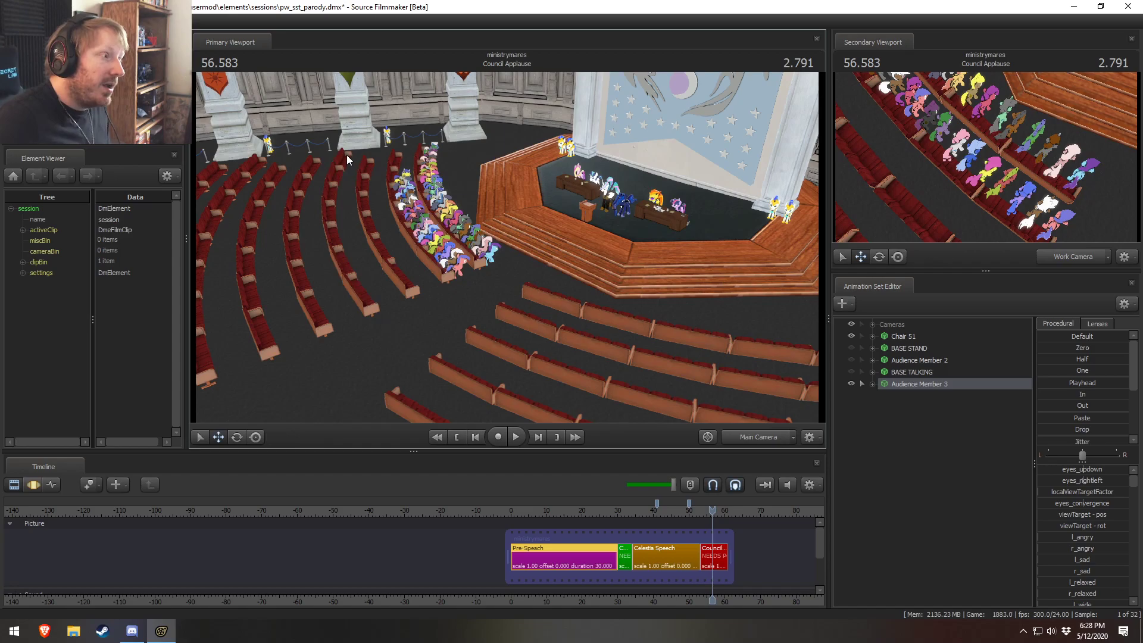
pyautogui.rightClick(632, 281)
pyautogui.click(662, 310)
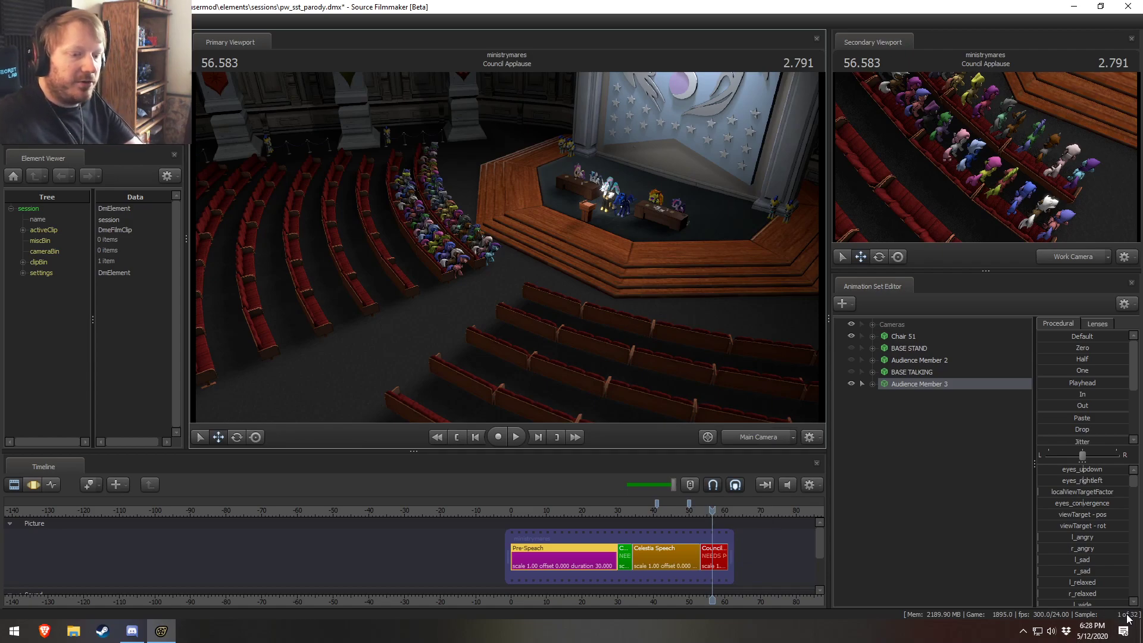
pyautogui.press('F3')
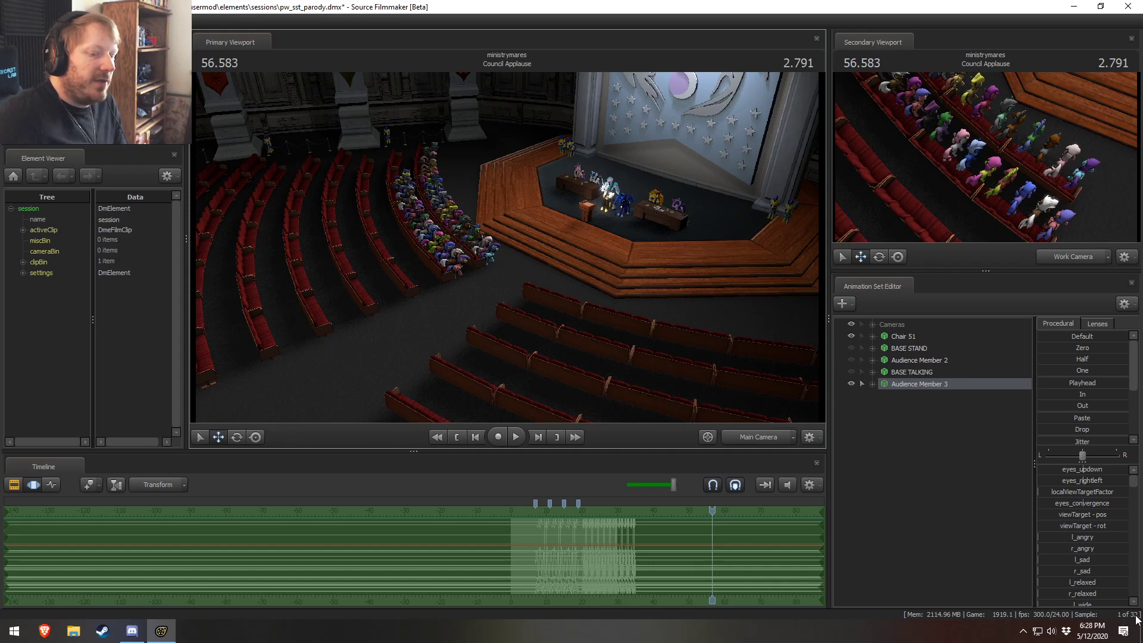
pyautogui.press('F3')
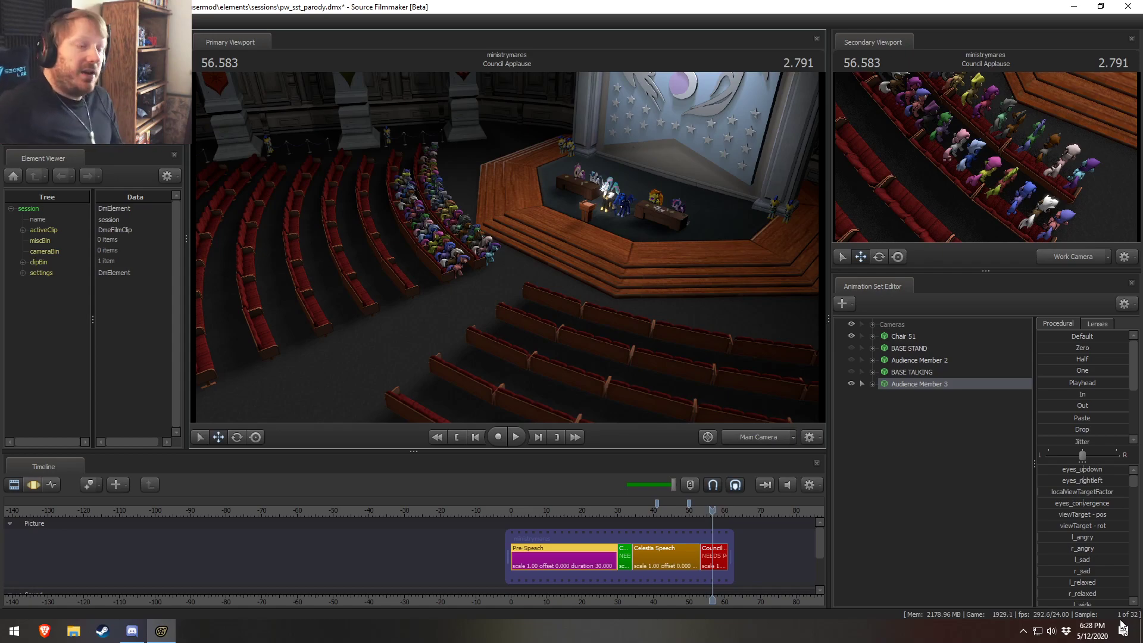
# Step: Switch to the work camera and examine the lit stage and audience from closer up
pyautogui.click(765, 438)
pyautogui.moveTo(712, 374); pyautogui.dragTo(689, 370)
pyautogui.moveTo(507, 247); pyautogui.dragTo(554, 281)
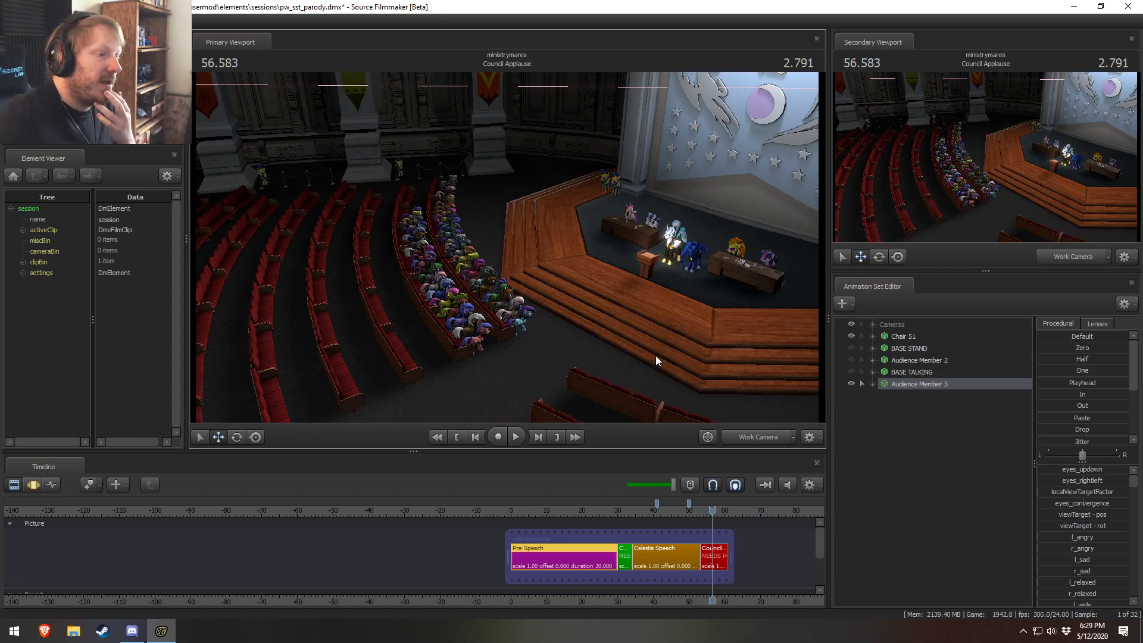
# Step: Return to the main camera, disable lighting, and center the shots in the timeline
pyautogui.click(749, 437)
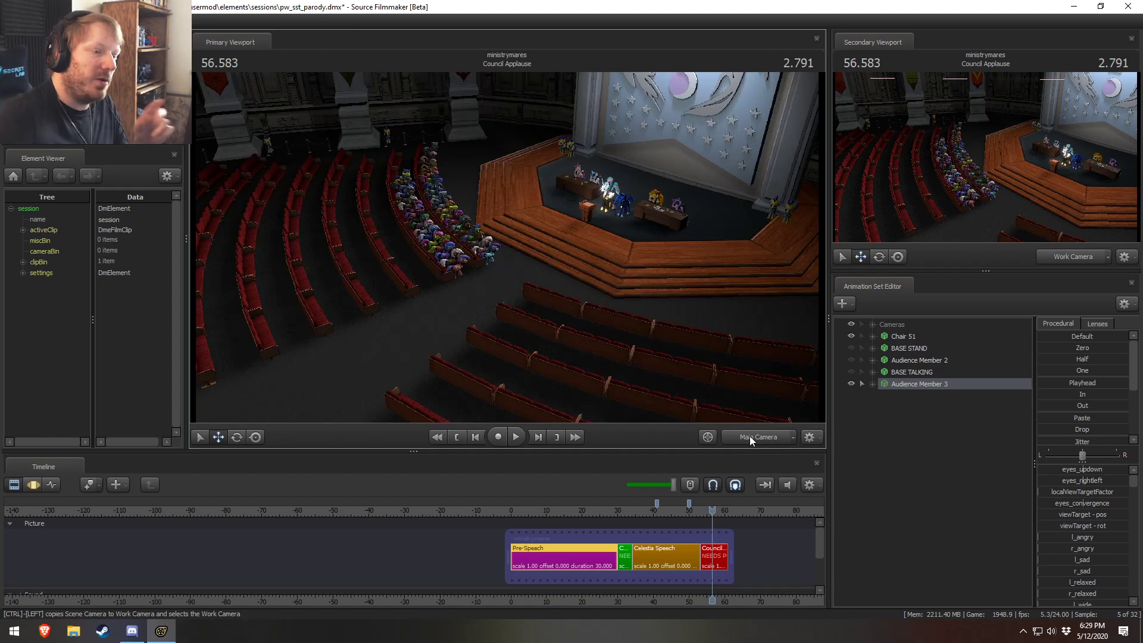
pyautogui.rightClick(530, 328)
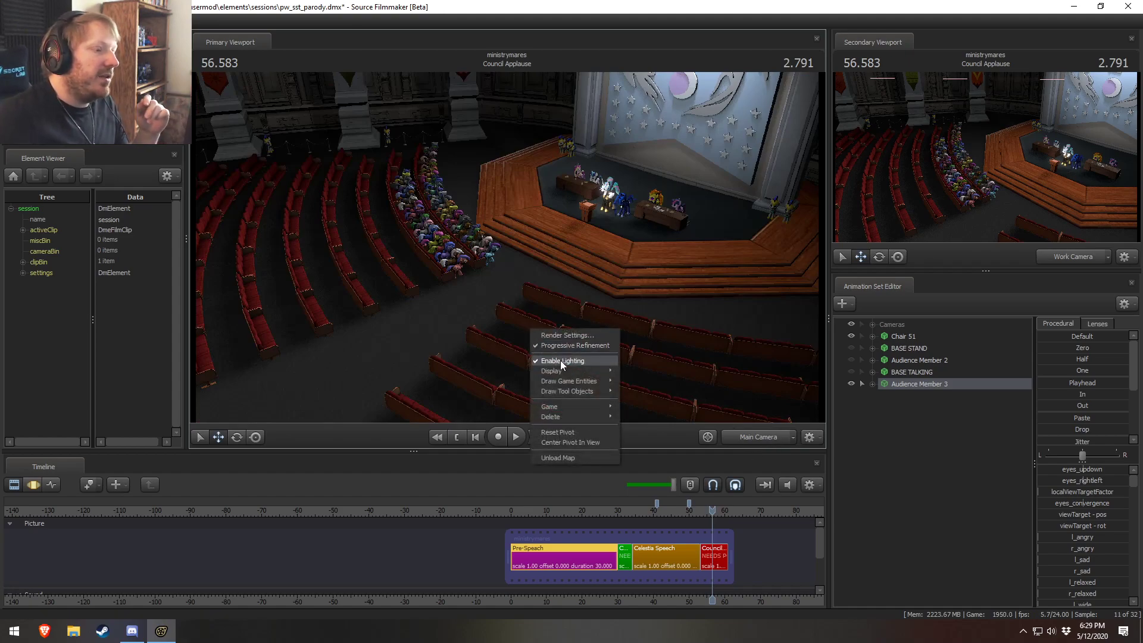
pyautogui.click(560, 360)
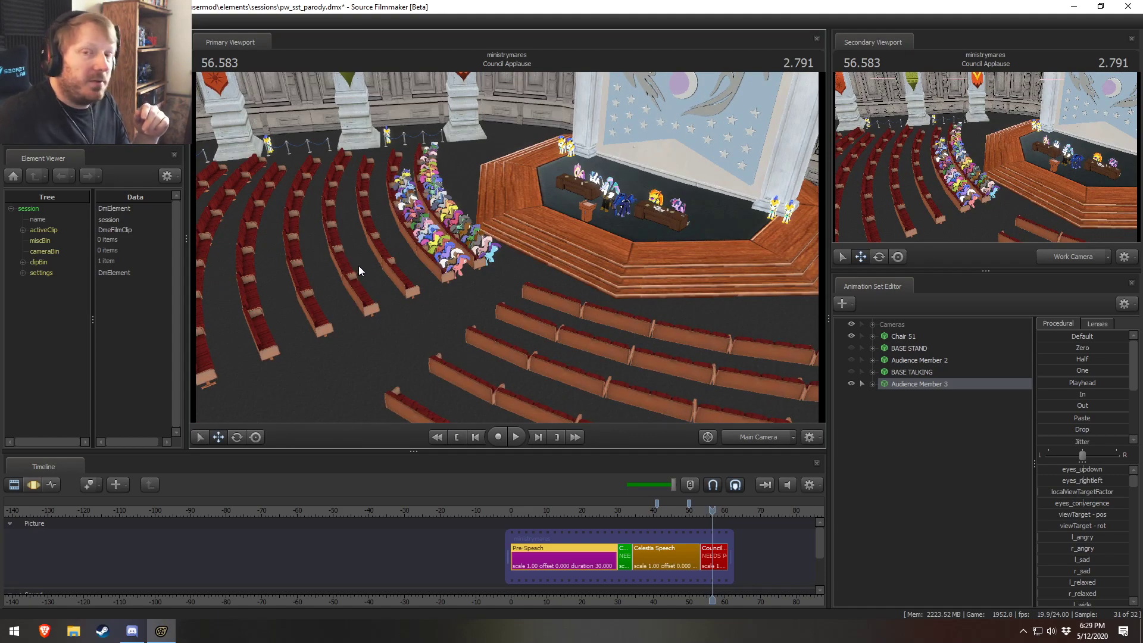
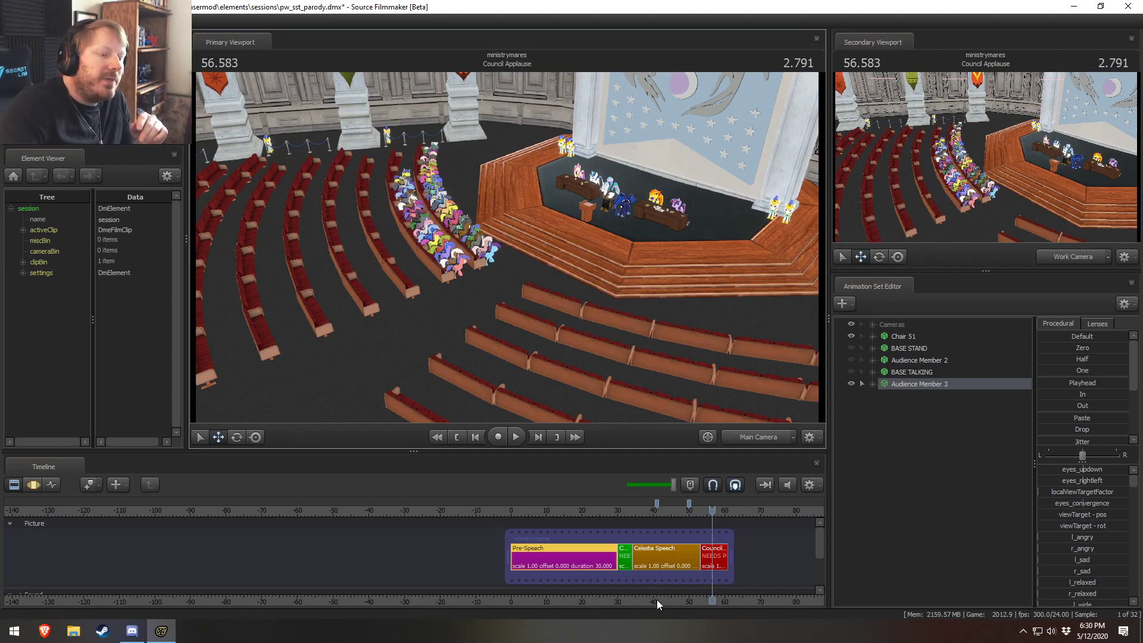
pyautogui.moveTo(656, 600); pyautogui.dragTo(571, 601, button='middle')
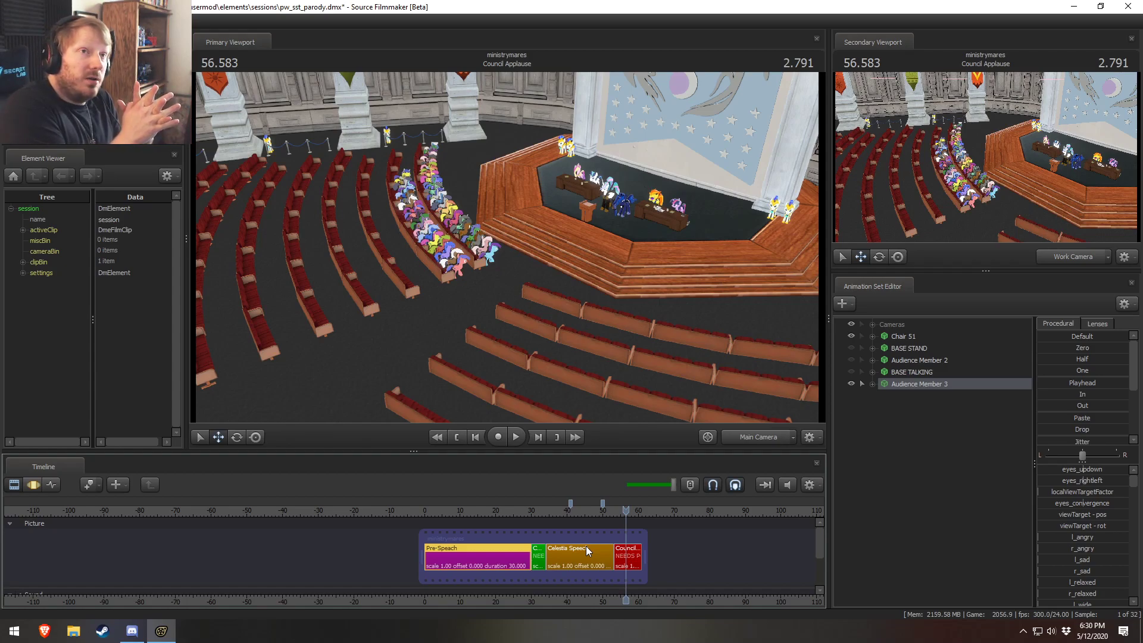
# Step: Switch to File Explorer, open Remembrance.mp4 from the Pony SFM Videos folder in VLC, and dismiss the update offer
pyautogui.click(67, 632)
pyautogui.click(333, 197)
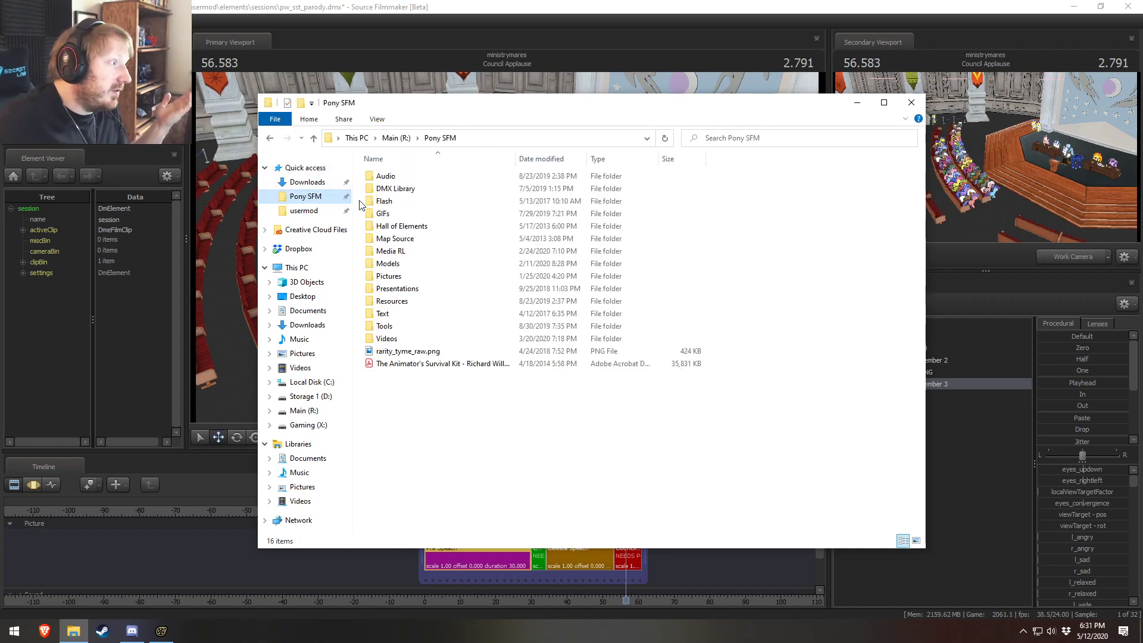
pyautogui.doubleClick(386, 338)
pyautogui.scroll(-5, 402, 345)
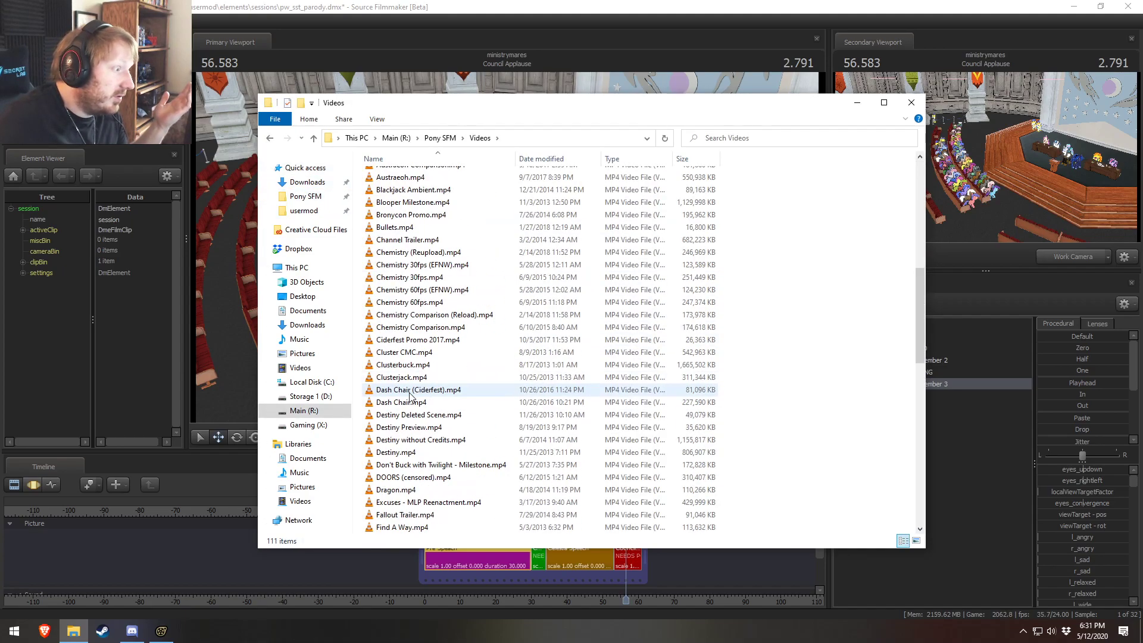
pyautogui.scroll(-15, 409, 393)
pyautogui.click(411, 391)
pyautogui.doubleClick(411, 391)
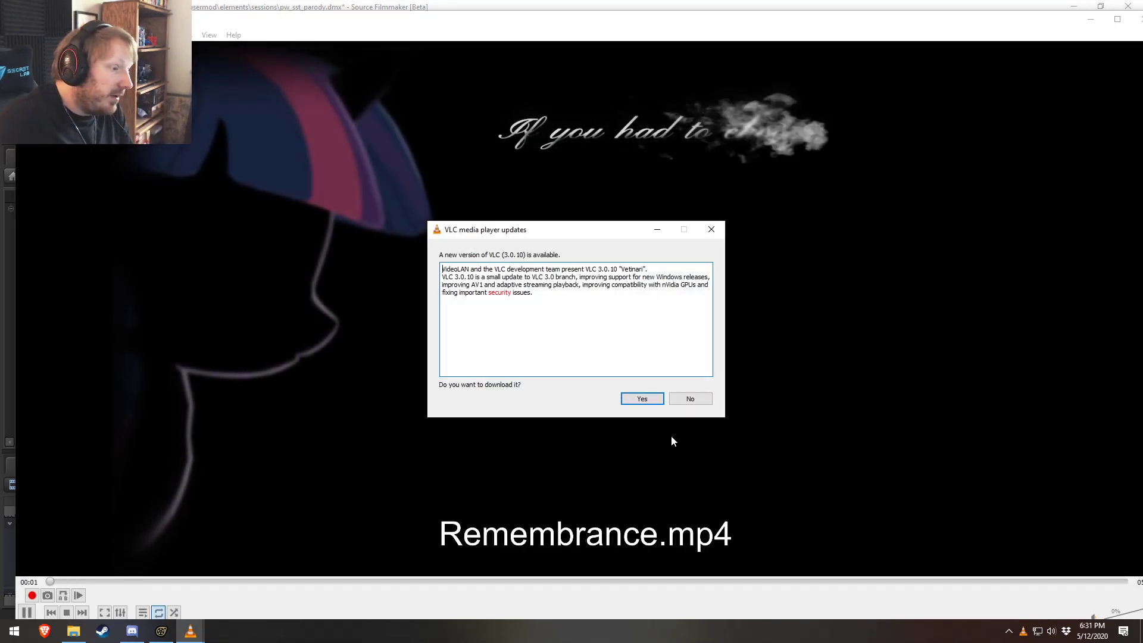
pyautogui.click(711, 231)
# Step: Seek Remembrance.mp4 to about 00:44, pause on the scene, and bring the whole player window into view
pyautogui.moveTo(396, 583); pyautogui.dragTo(185, 584)
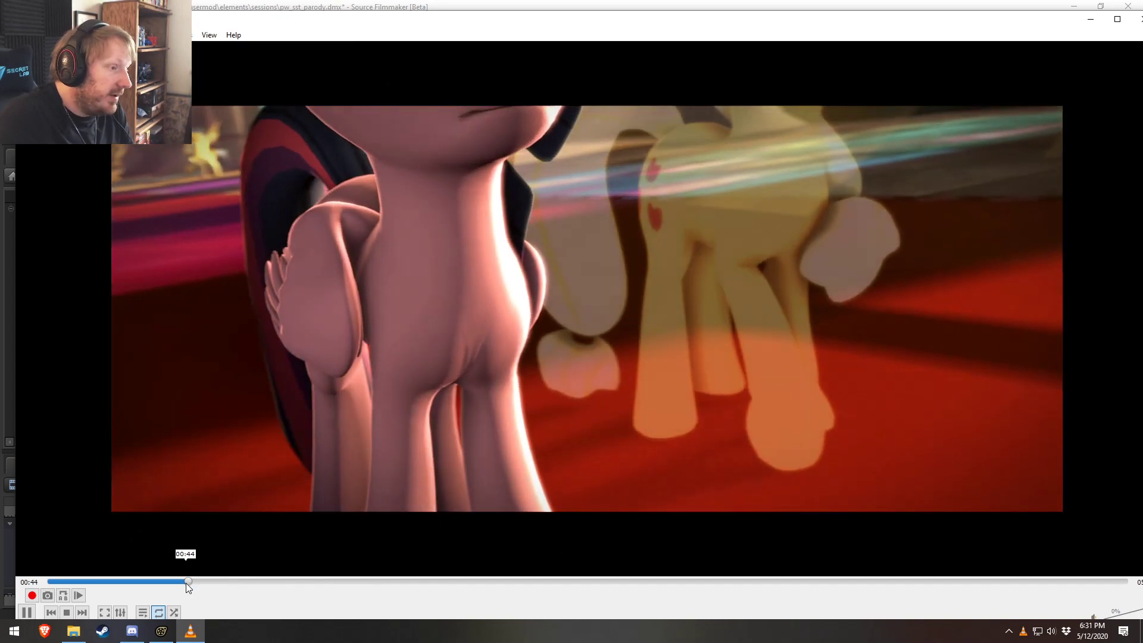
pyautogui.click(655, 430)
pyautogui.click(598, 305)
pyautogui.click(885, 233)
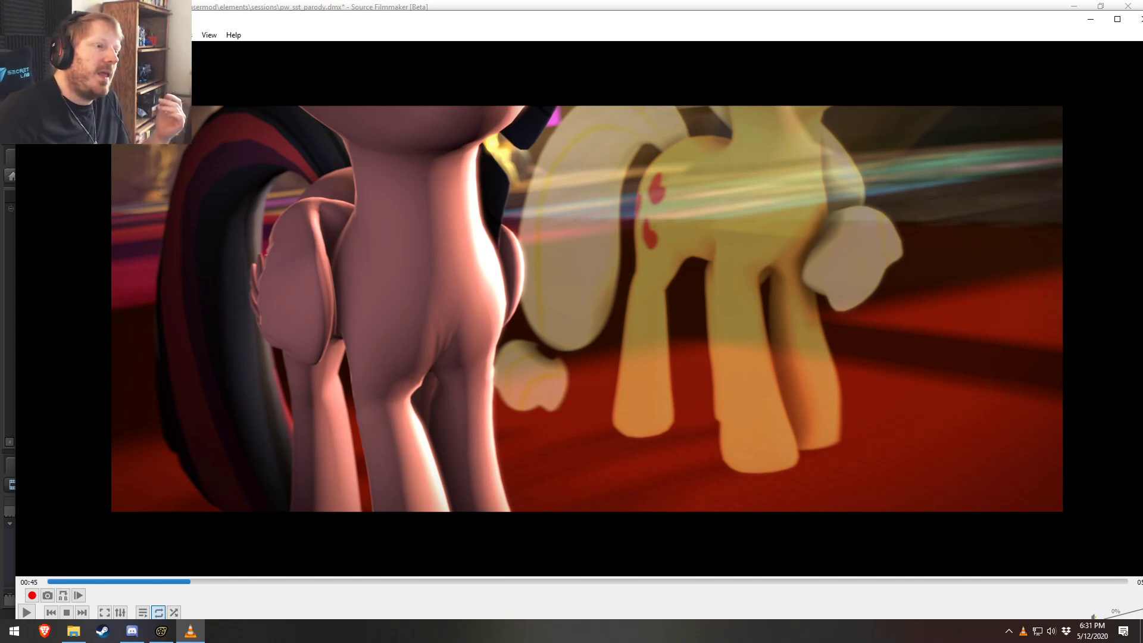
pyautogui.moveTo(765, 19); pyautogui.dragTo(745, 18)
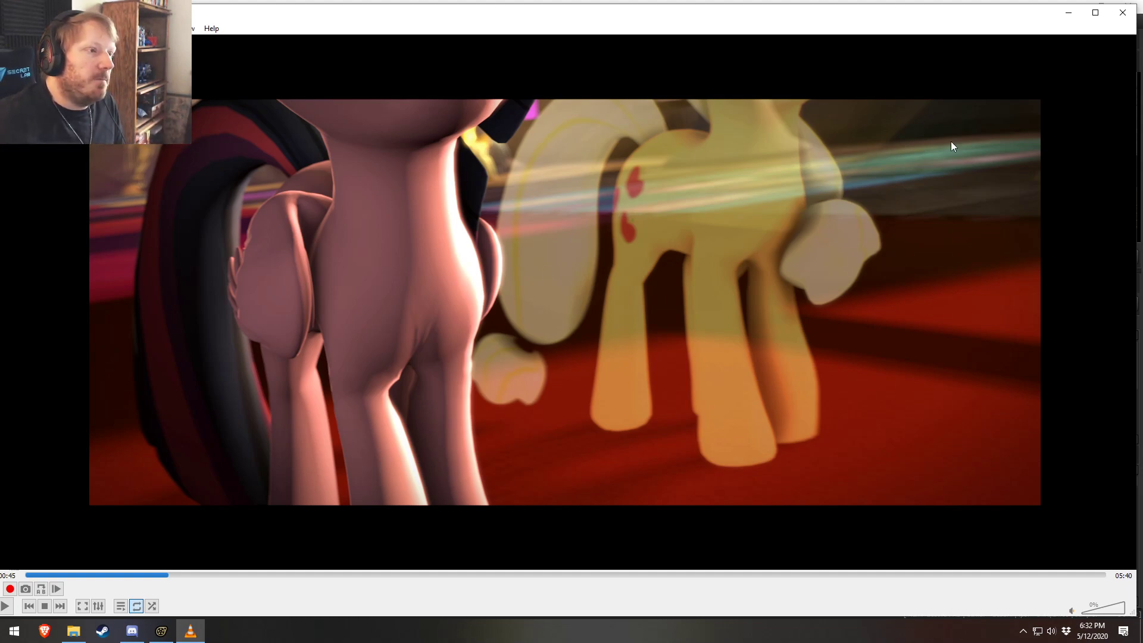
# Step: Close the player, open Leaving the Stable (Convention).wmv from the Videos folder, and seek to about 05:06
pyautogui.click(1123, 12)
pyautogui.scroll(8, 416, 416)
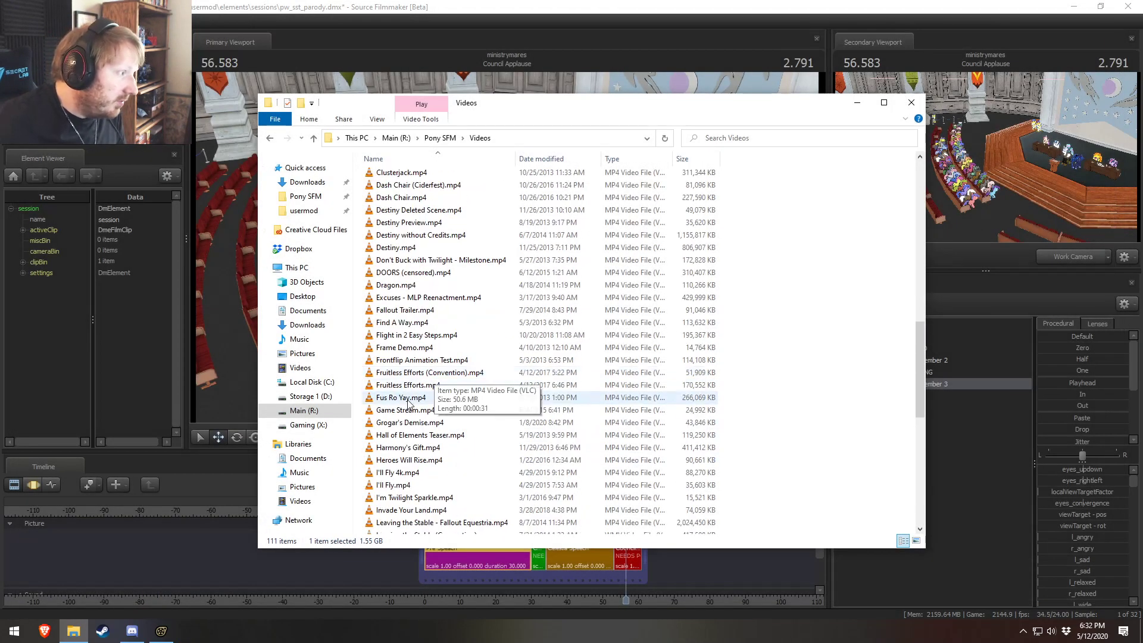
pyautogui.scroll(-4, 444, 502)
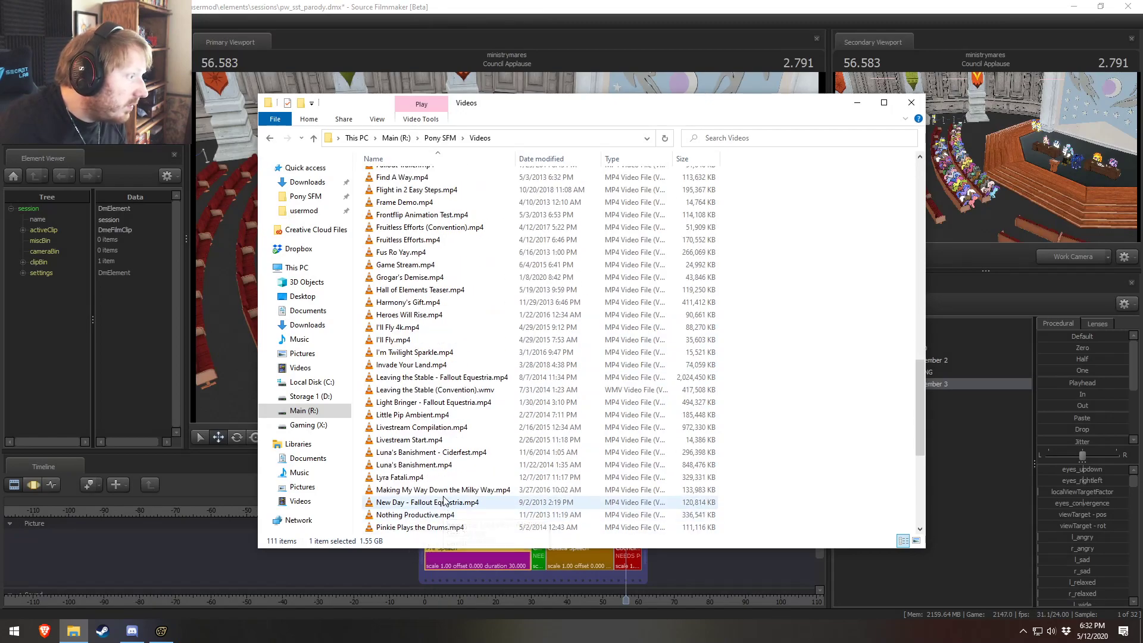
pyautogui.doubleClick(444, 390)
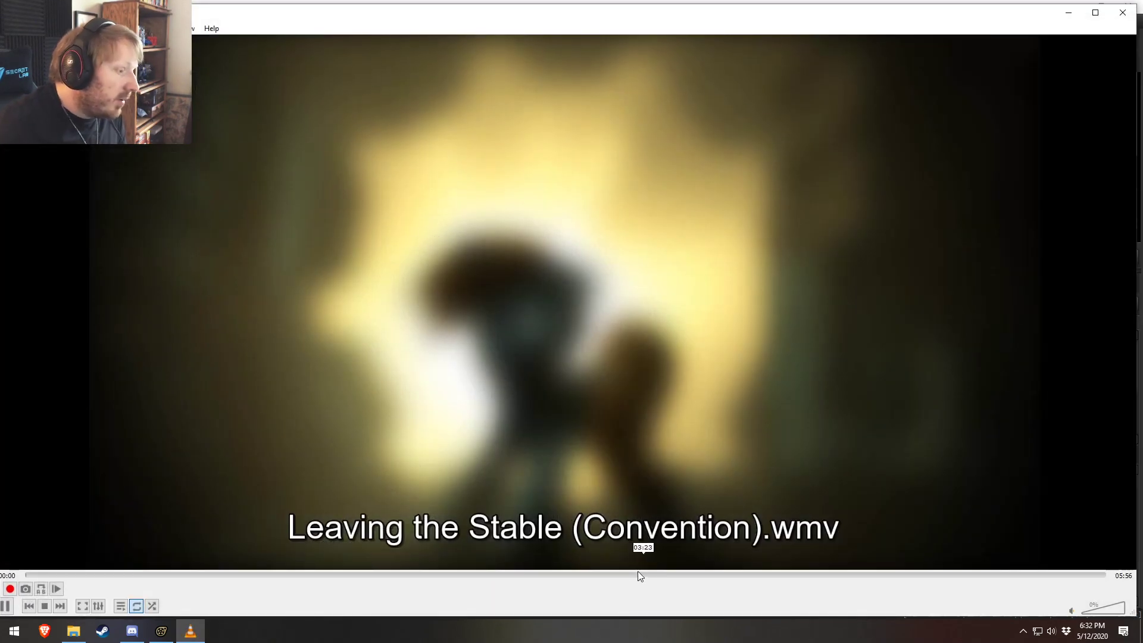
pyautogui.moveTo(539, 573); pyautogui.dragTo(943, 587)
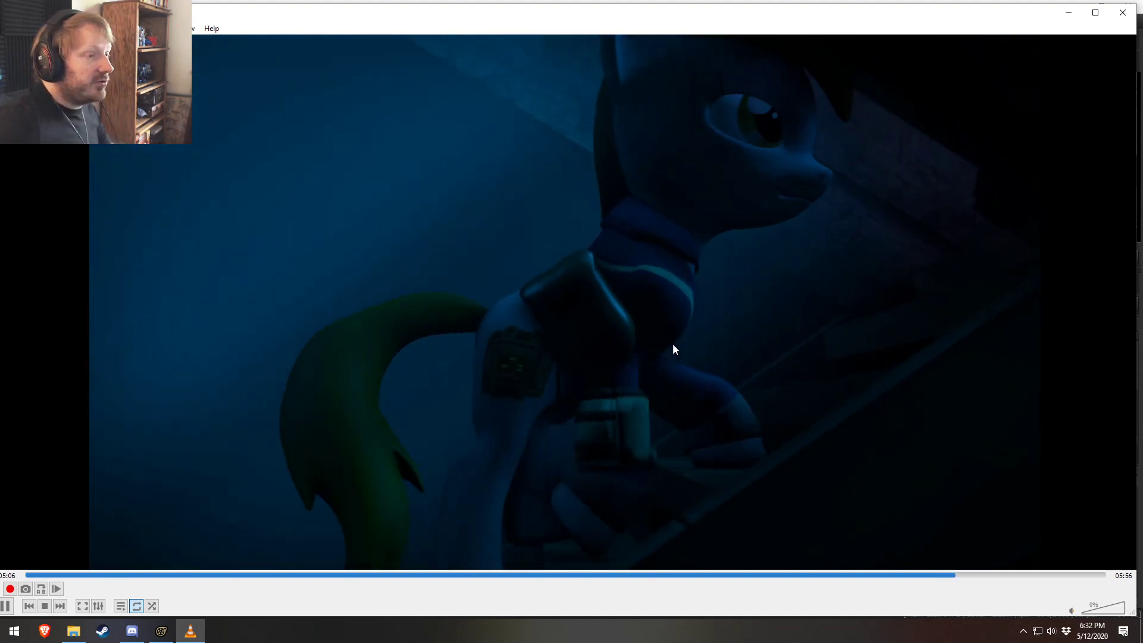
# Step: Play the staircase shot of Leaving the Stable in short bursts and replay it from about 05:05
pyautogui.press('space')
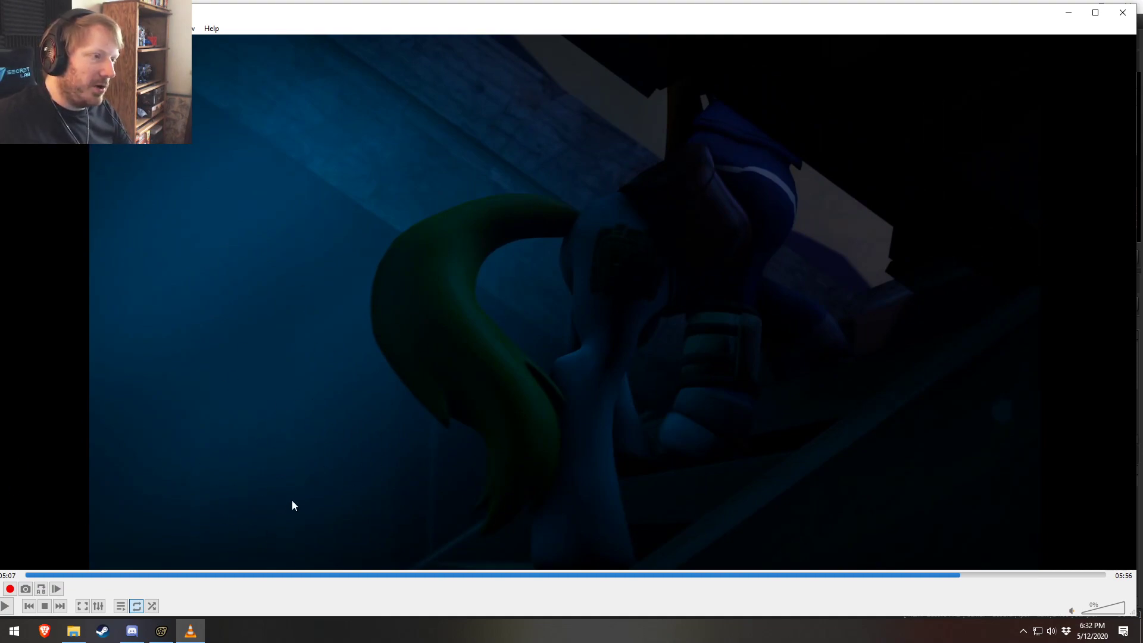
pyautogui.press('space')
pyautogui.press('space')
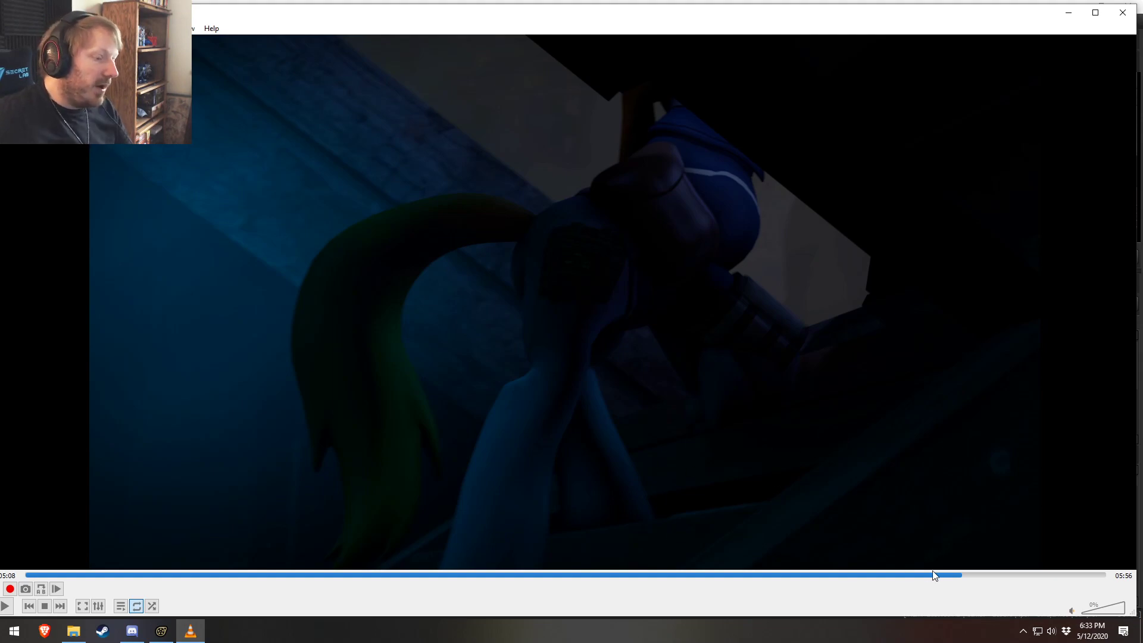
pyautogui.click(951, 574)
pyautogui.click(538, 396)
pyautogui.click(398, 366)
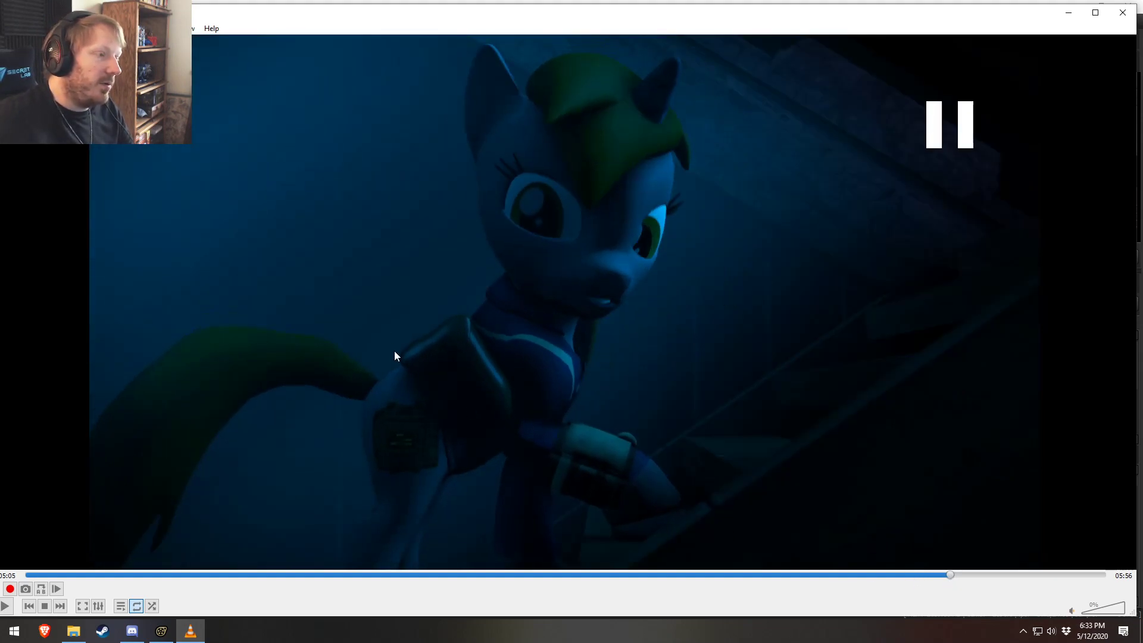
pyautogui.click(665, 426)
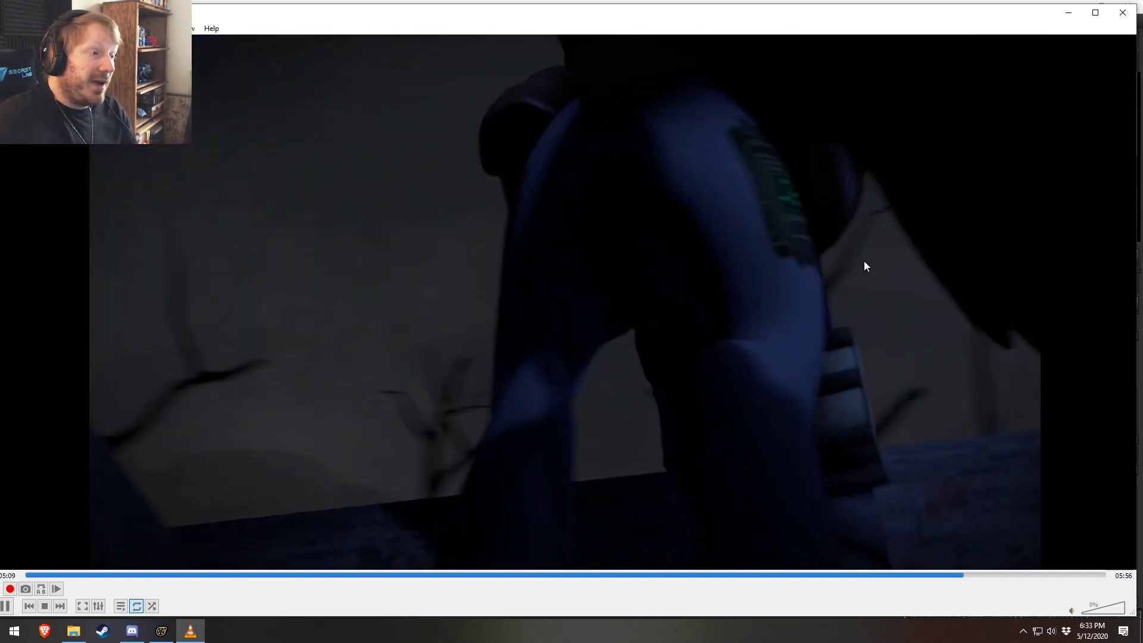
pyautogui.click(716, 476)
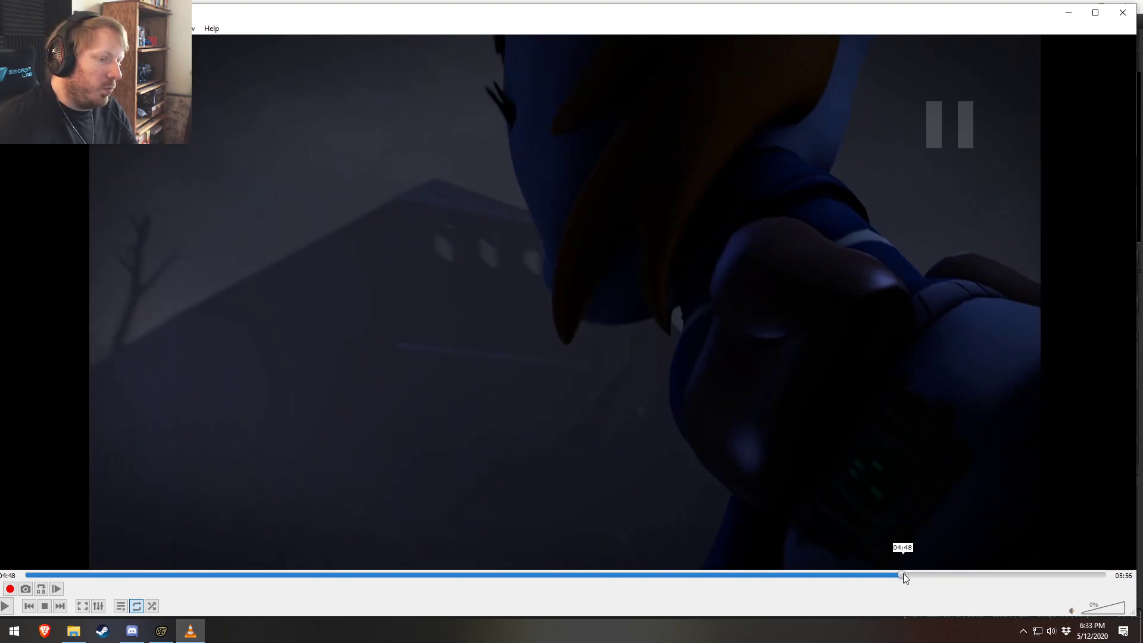
# Step: Replay the staircase shot from about 05:05 to 05:08, close the player, and return to the Source Filmmaker session
pyautogui.moveTo(903, 573); pyautogui.dragTo(951, 578)
pyautogui.press('space')
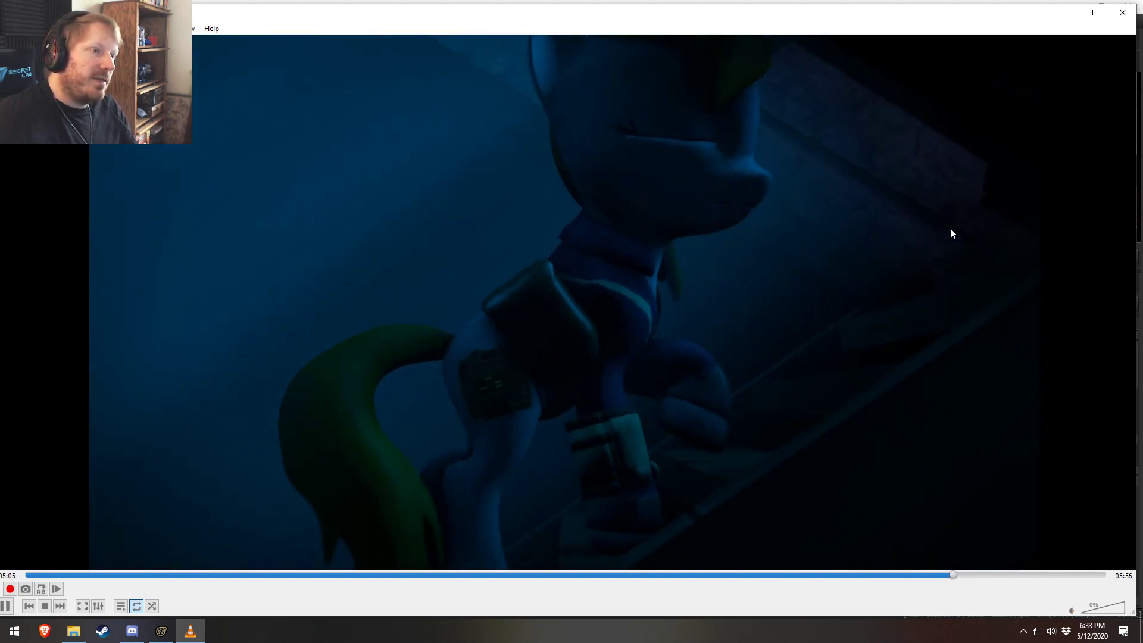
pyautogui.press('space')
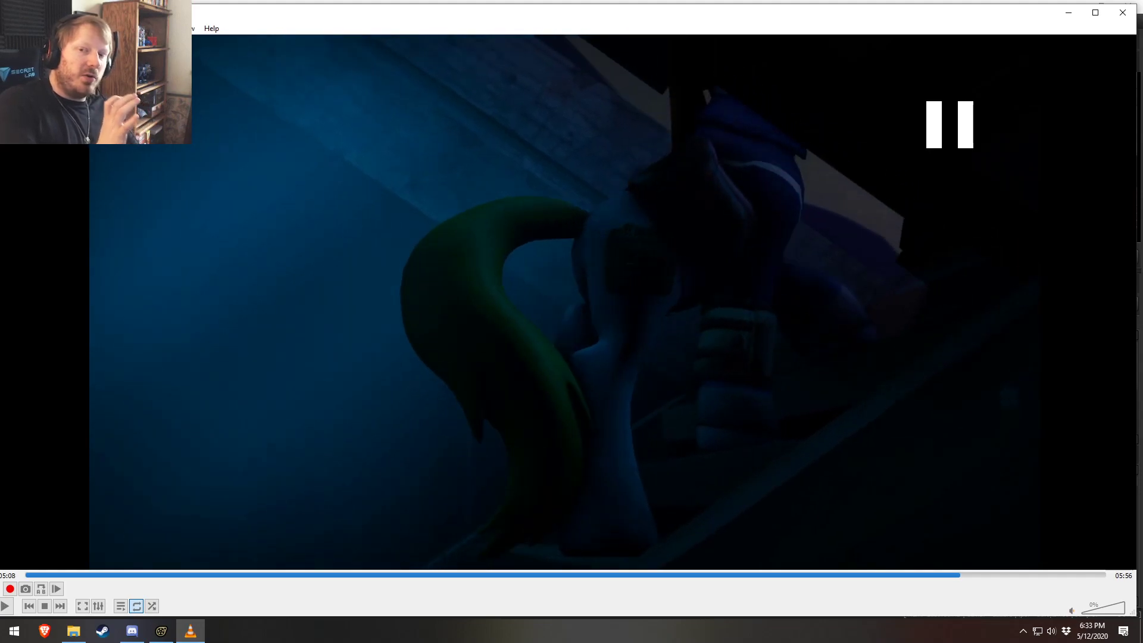
pyautogui.press('space')
pyautogui.press('space')
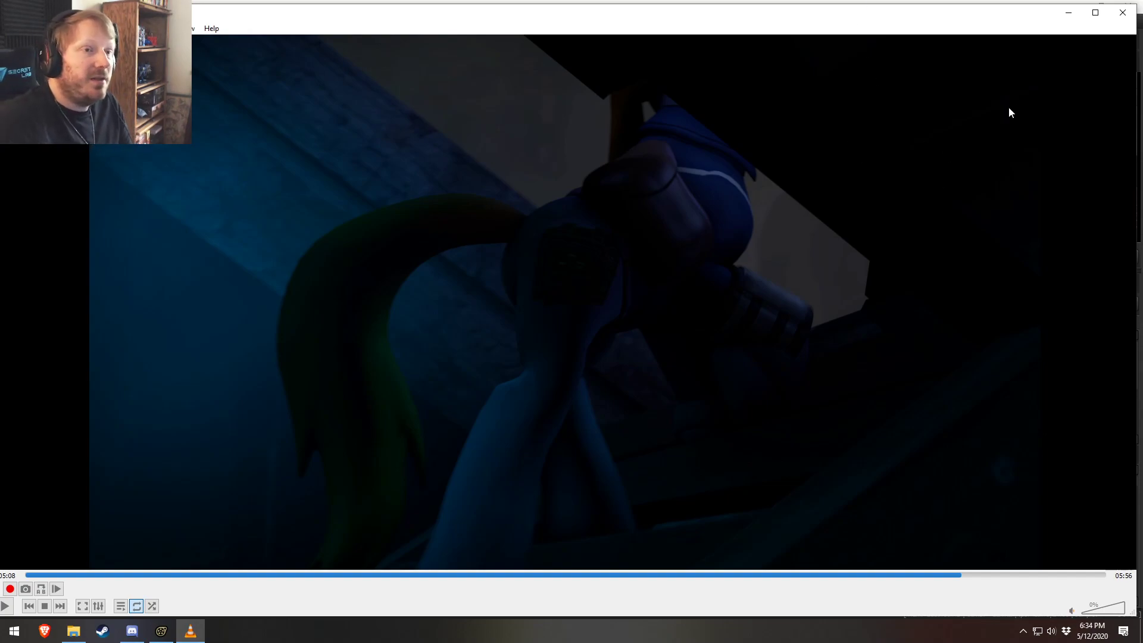
pyautogui.click(1122, 12)
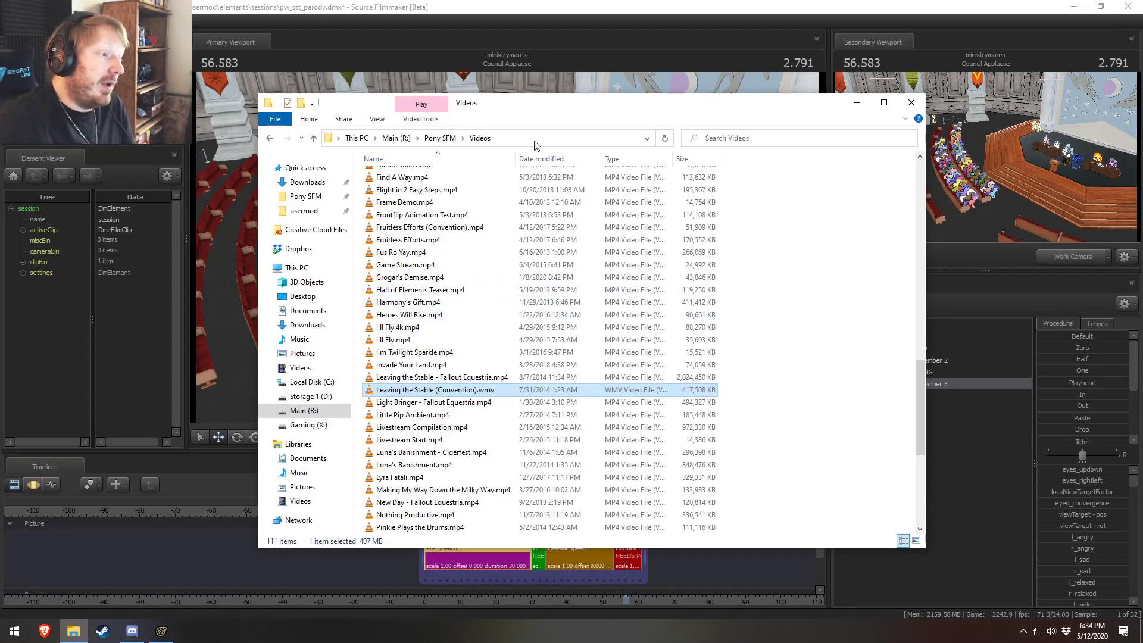
pyautogui.click(540, 4)
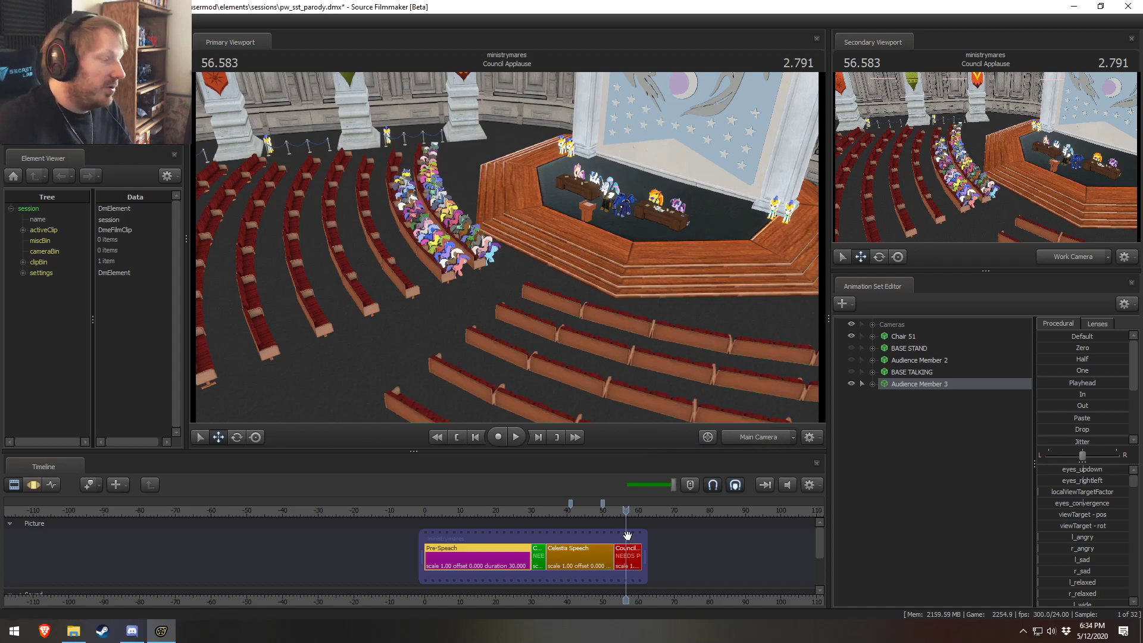
# Step: Open Chemistry 60fps.mp4 from the Videos folder, seek to the crowd shot at about 00:45, and close the player
pyautogui.click(73, 632)
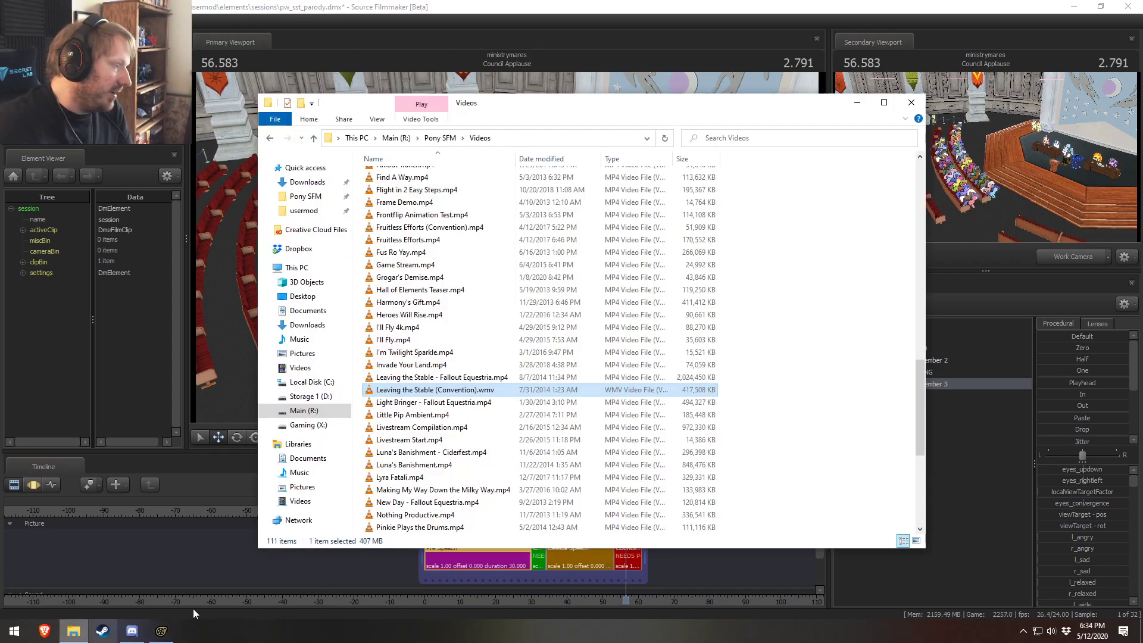
pyautogui.scroll(12, 426, 331)
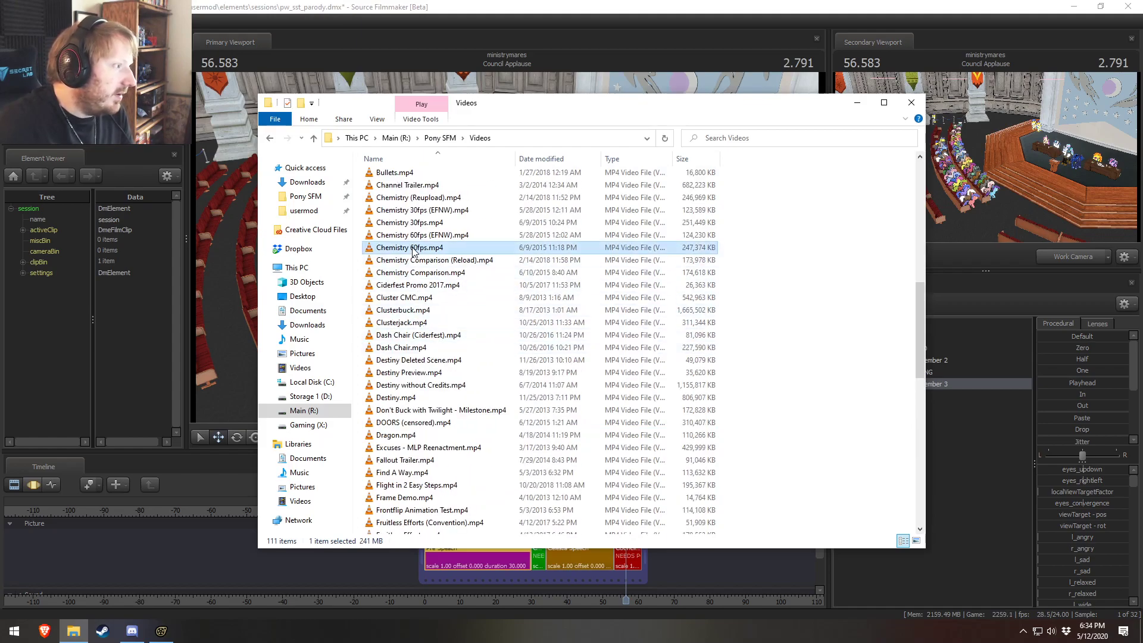
pyautogui.doubleClick(411, 248)
pyautogui.press('space')
pyautogui.moveTo(539, 576); pyautogui.dragTo(406, 575)
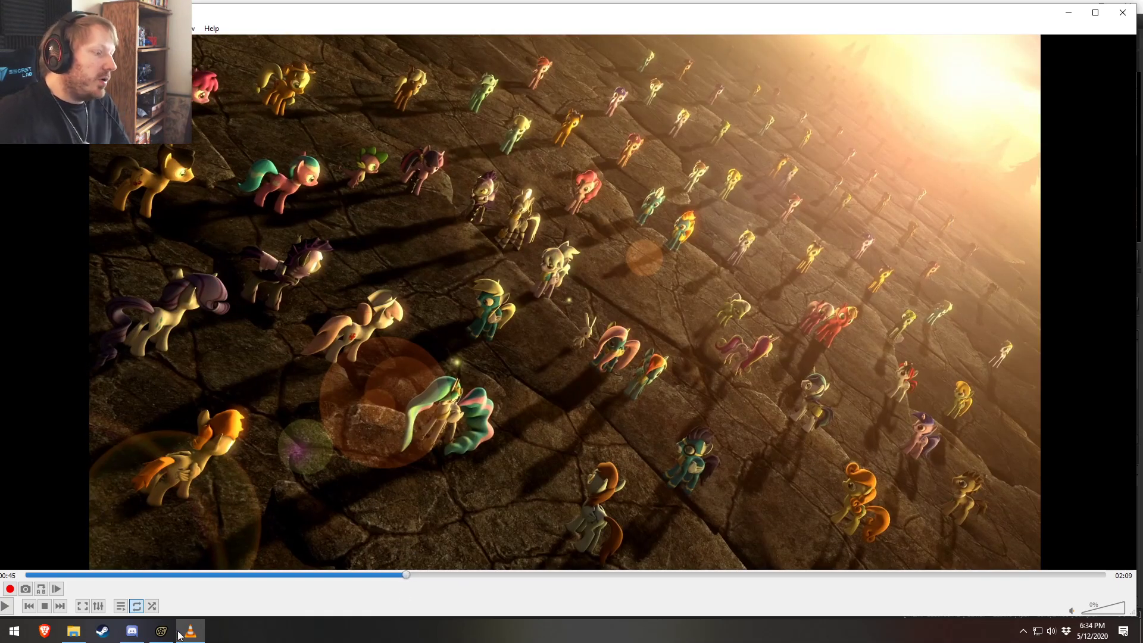
pyautogui.moveTo(86, 578); pyautogui.dragTo(823, 575)
pyautogui.moveTo(437, 576); pyautogui.dragTo(406, 583)
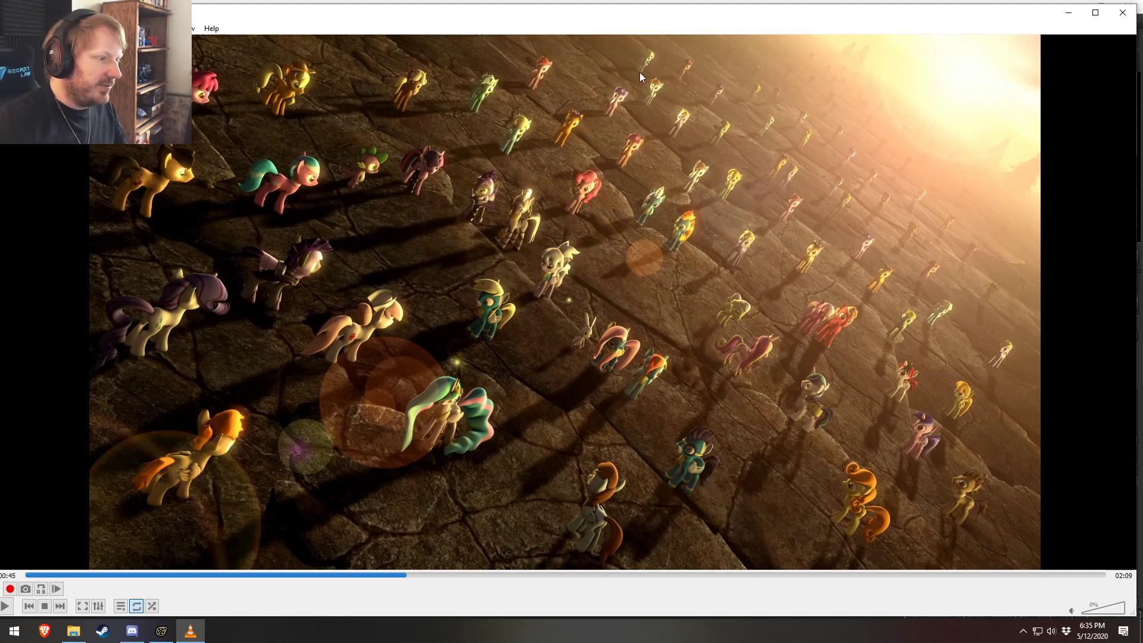
pyautogui.click(1123, 13)
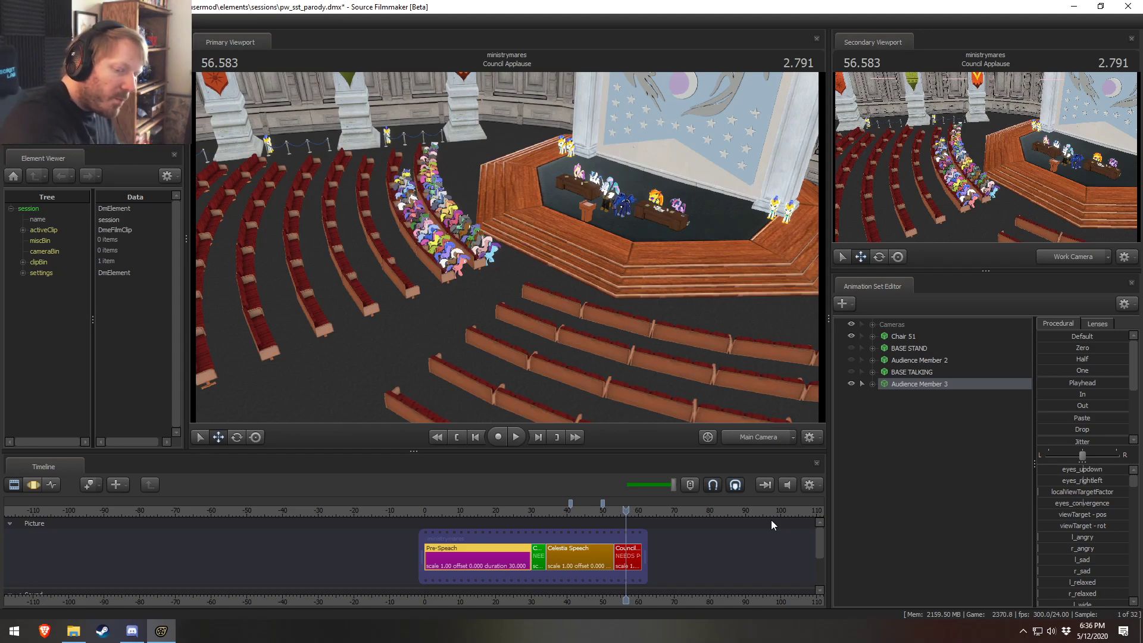
# Step: Play the timeline from about 50 seconds, through the end of Celestia Speech into the Council Applause shot
pyautogui.click(616, 510)
pyautogui.press('space')
pyautogui.press('space')
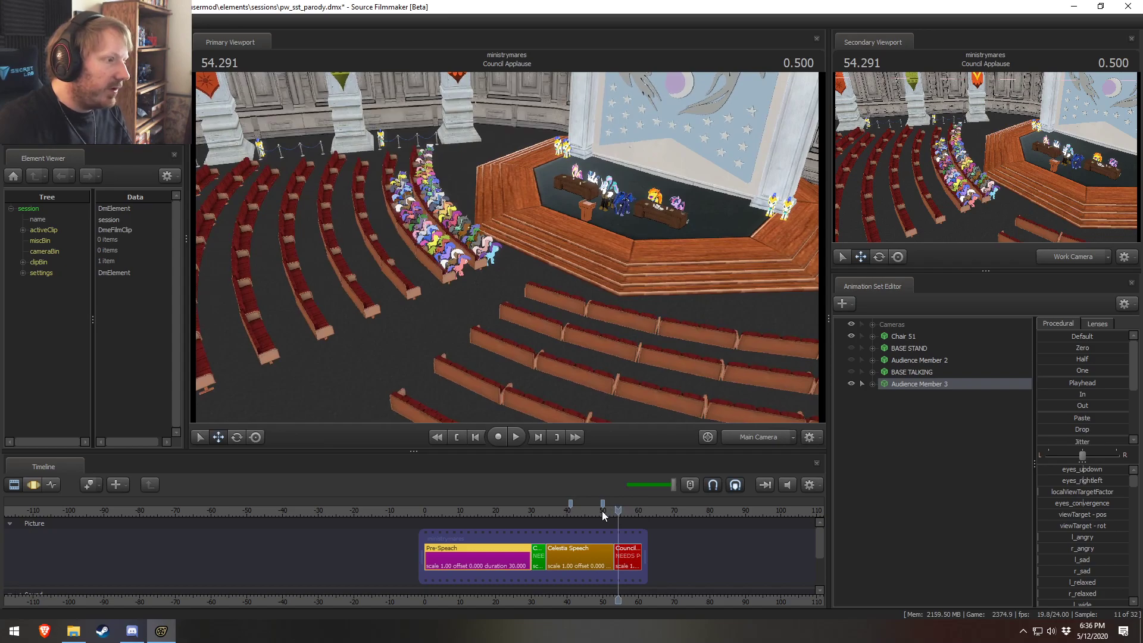
pyautogui.click(602, 511)
pyautogui.press('space')
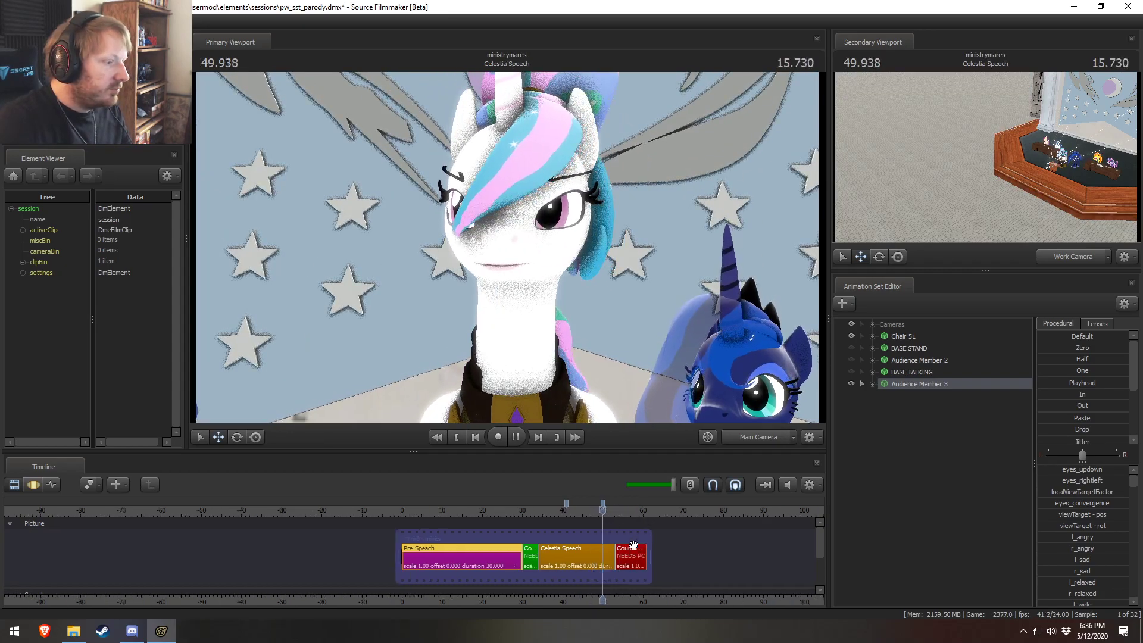
pyautogui.scroll(5, 635, 554)
pyautogui.moveTo(583, 586); pyautogui.dragTo(487, 577, button='middle')
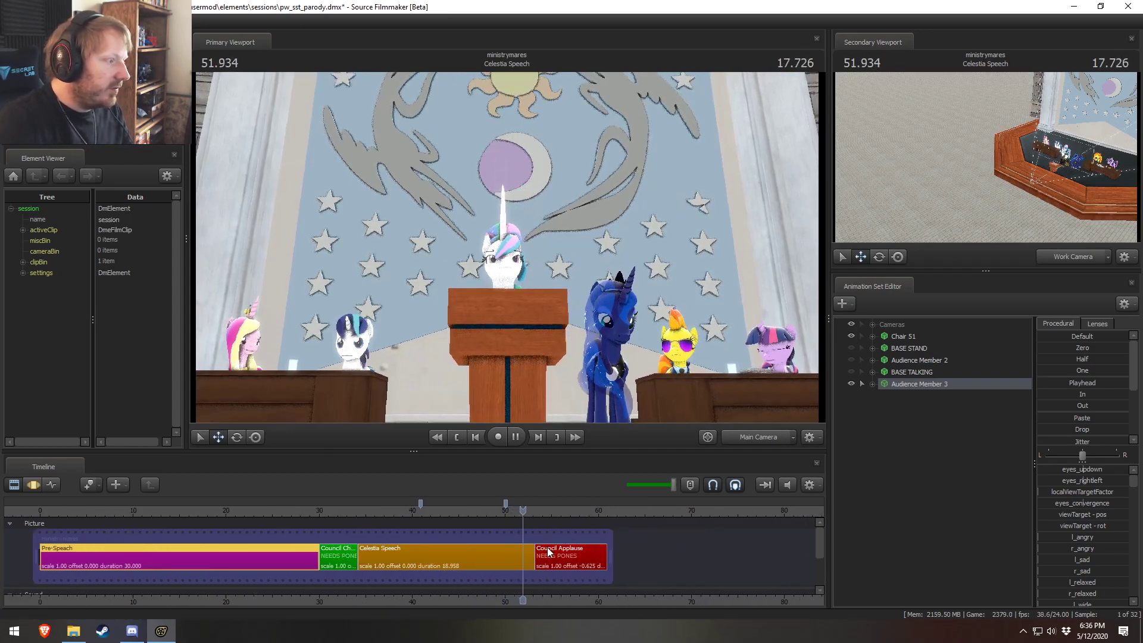
pyautogui.press('space')
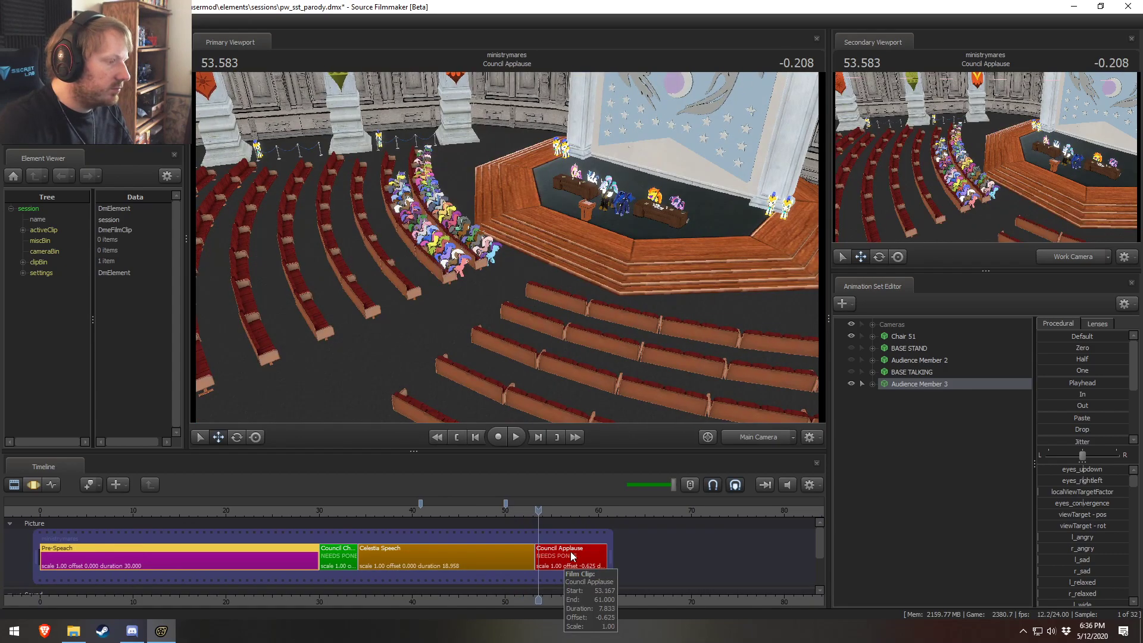
pyautogui.scroll(4, 570, 558)
pyautogui.press('space')
pyautogui.press('space')
# Step: Select the Council Applause shot, switch to the work camera, and frame Cadence at her desk while playing the shot
pyautogui.click(569, 550)
pyautogui.click(732, 442)
pyautogui.moveTo(629, 295); pyautogui.dragTo(555, 255)
pyautogui.press('w')
pyautogui.press('w')
pyautogui.press('space')
pyautogui.press('space')
pyautogui.press('F3')
pyautogui.scroll(3, 616, 596)
pyautogui.keyDown('alt'); pyautogui.moveTo(686, 247); pyautogui.dragTo(492, 287); pyautogui.keyUp('alt')
pyautogui.press('space')
pyautogui.press('space')
# Step: In the Motion Editor, expand Actors, make Cadence selectable, select her jiggle_hair1 control, and preview the shot from a closer view
pyautogui.press('F2')
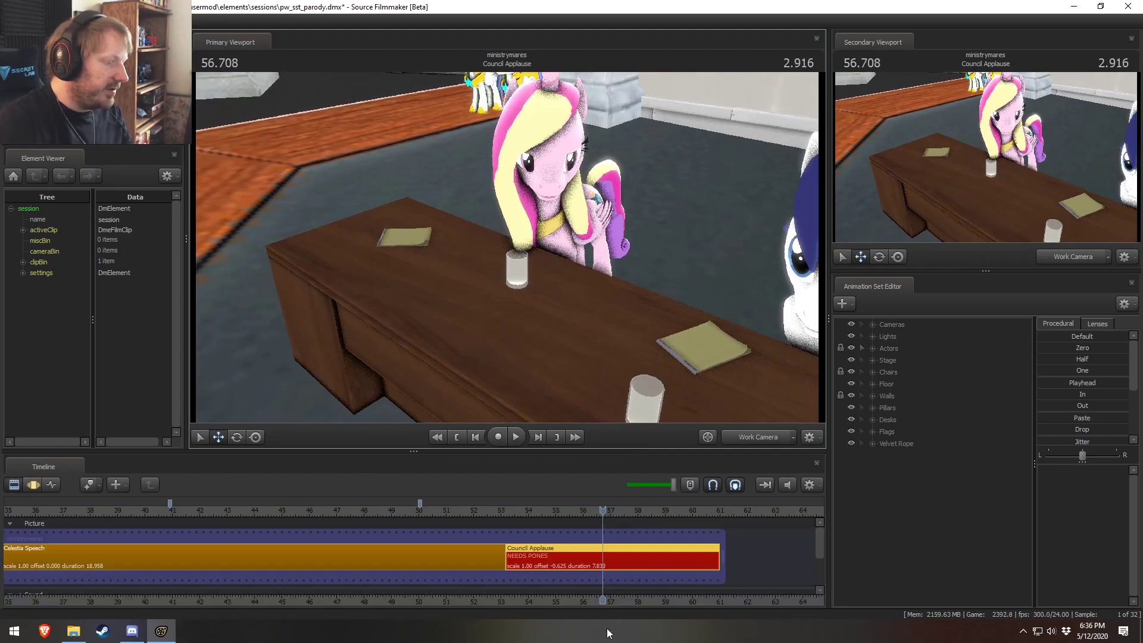
pyautogui.press('F3')
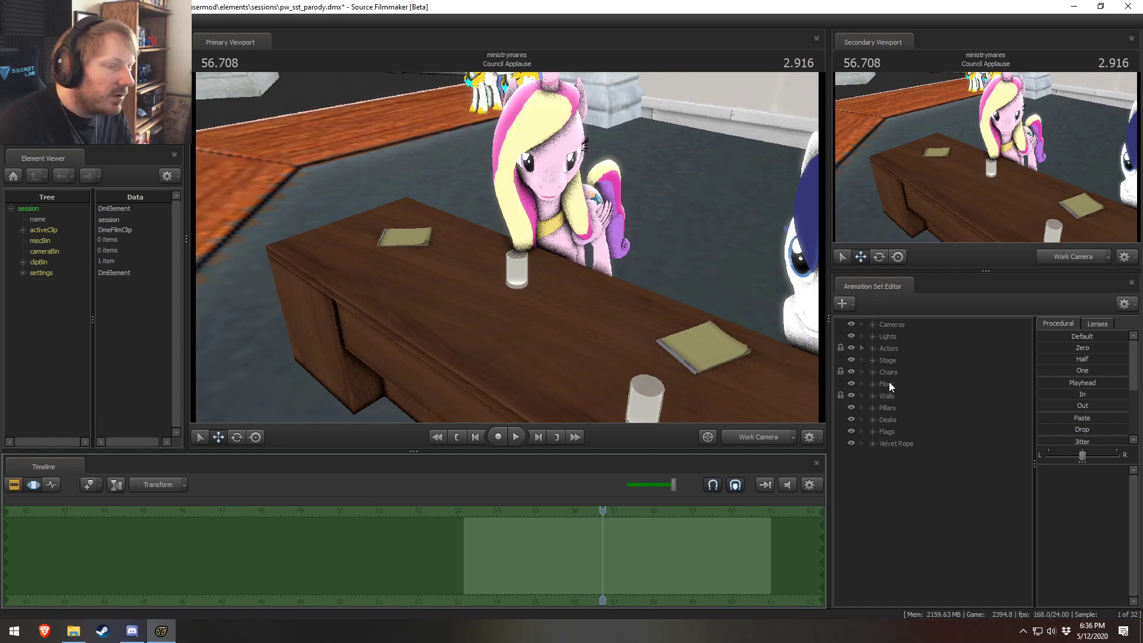
pyautogui.click(873, 349)
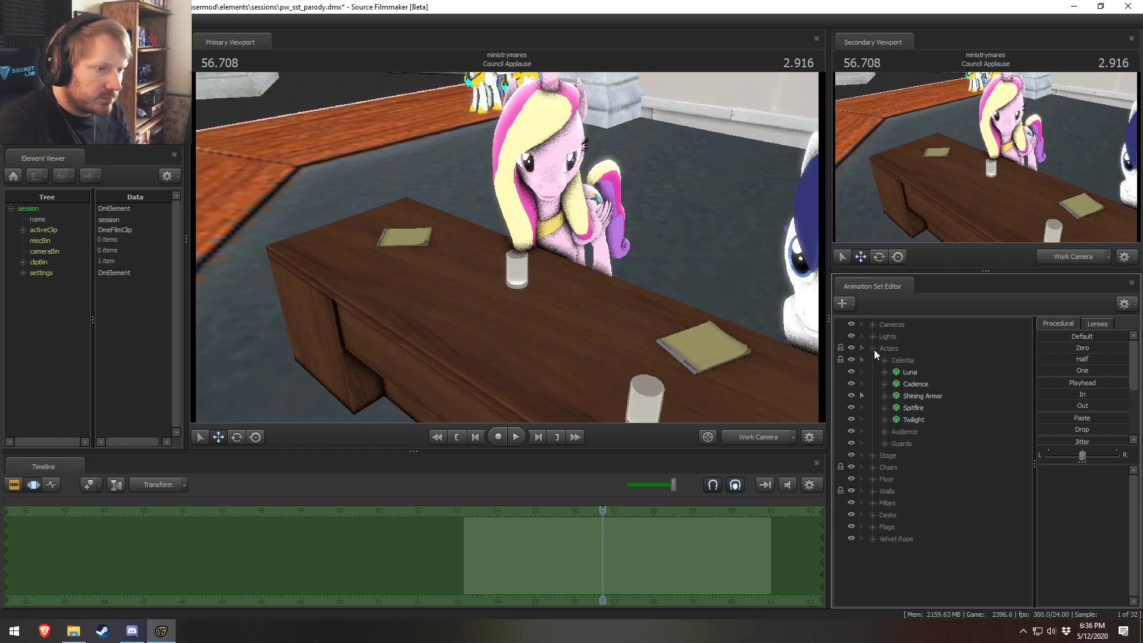
pyautogui.click(862, 384)
pyautogui.click(863, 396)
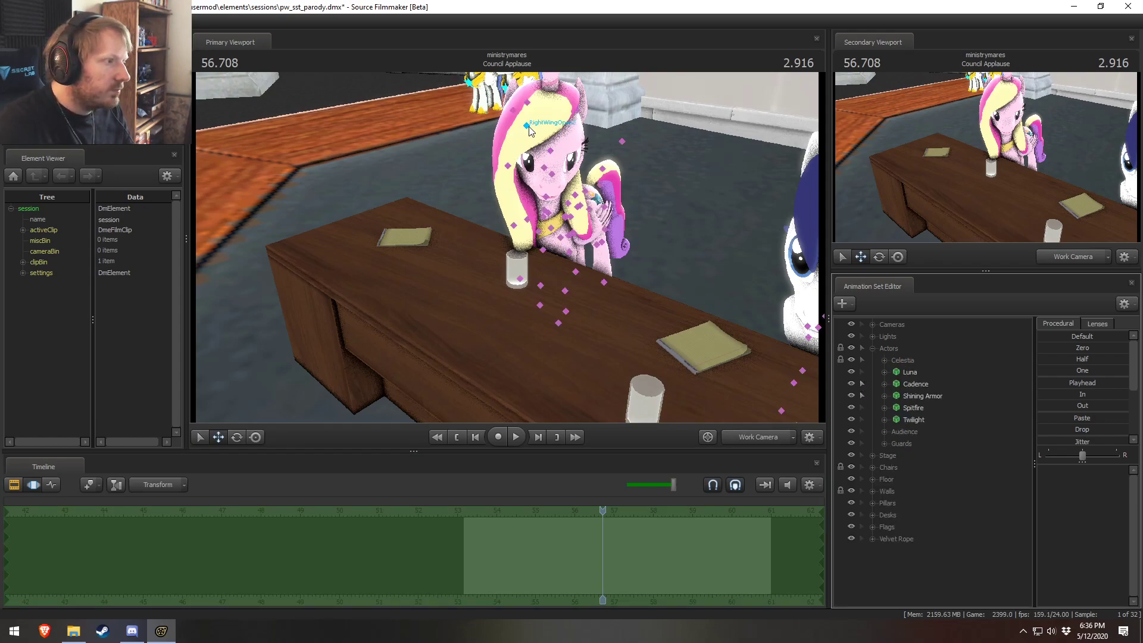
pyautogui.keyDown('ctrl'); pyautogui.click(527, 105); pyautogui.keyUp('ctrl')
pyautogui.keyDown('alt'); pyautogui.moveTo(527, 106); pyautogui.dragTo(574, 89); pyautogui.keyUp('alt')
pyautogui.press('e')
pyautogui.press('space')
pyautogui.press('space')
pyautogui.press('space')
pyautogui.press('space')
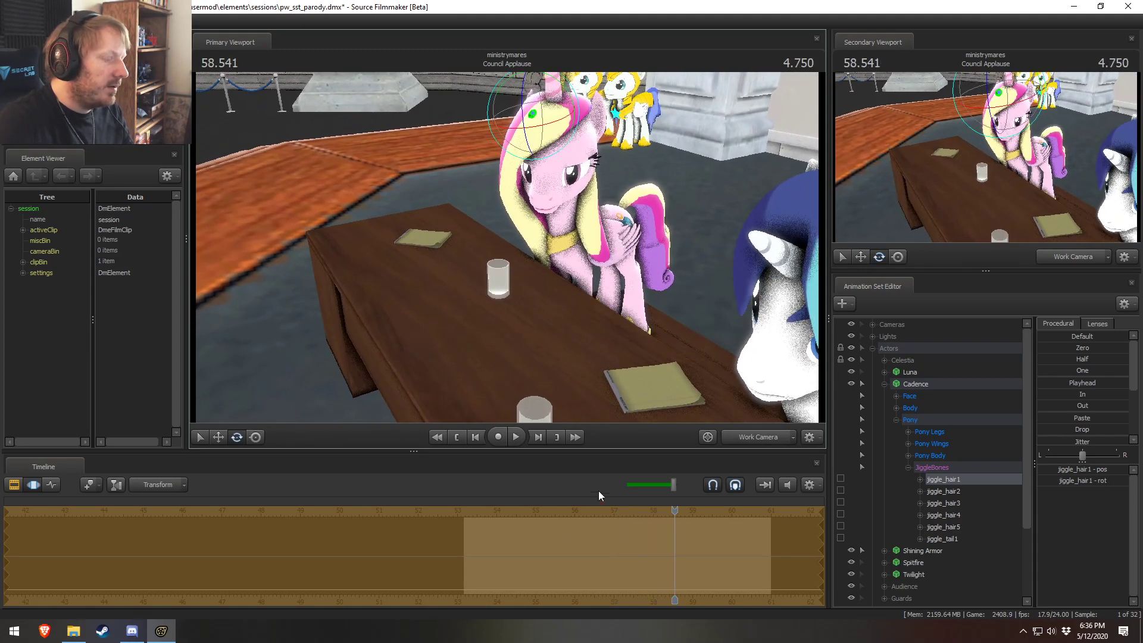
# Step: Replay the start of Council Applause through the main camera, and continue it from the work camera on Cadence
pyautogui.press('F2')
pyautogui.click(476, 511)
pyautogui.click(742, 438)
pyautogui.press('space')
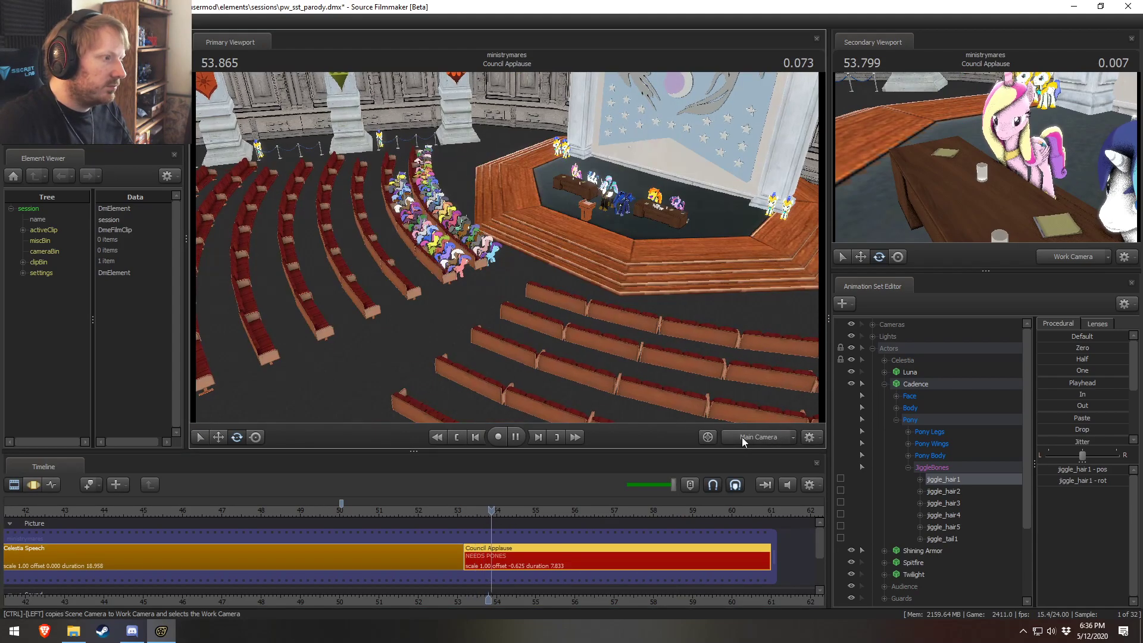
pyautogui.click(742, 437)
pyautogui.press('space')
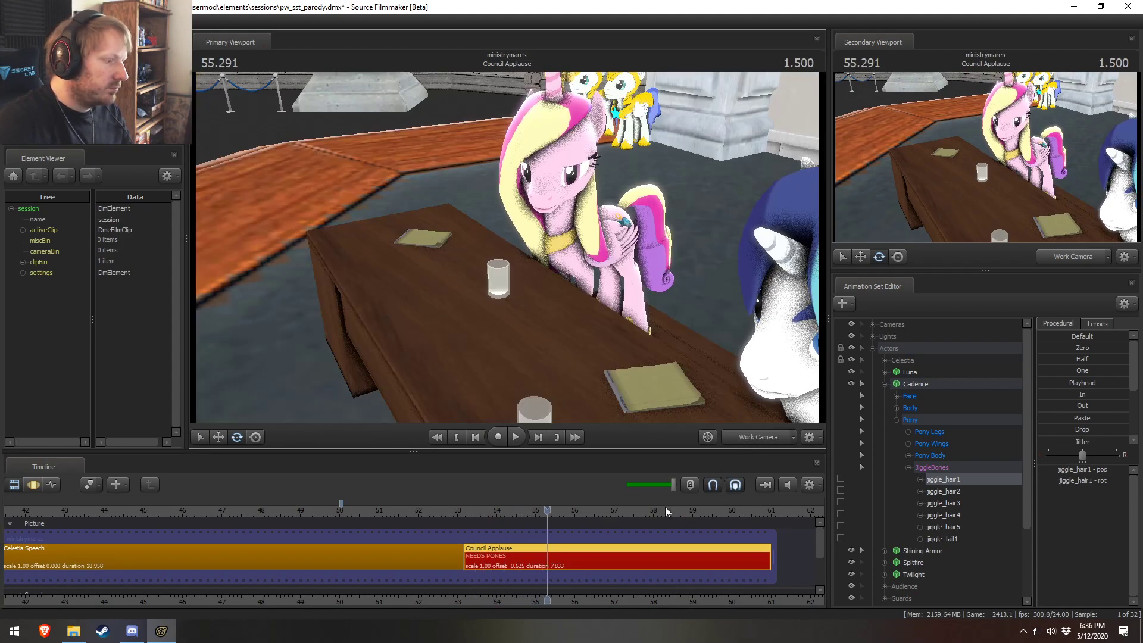
pyautogui.moveTo(571, 603); pyautogui.dragTo(512, 606, button='middle')
pyautogui.press('space')
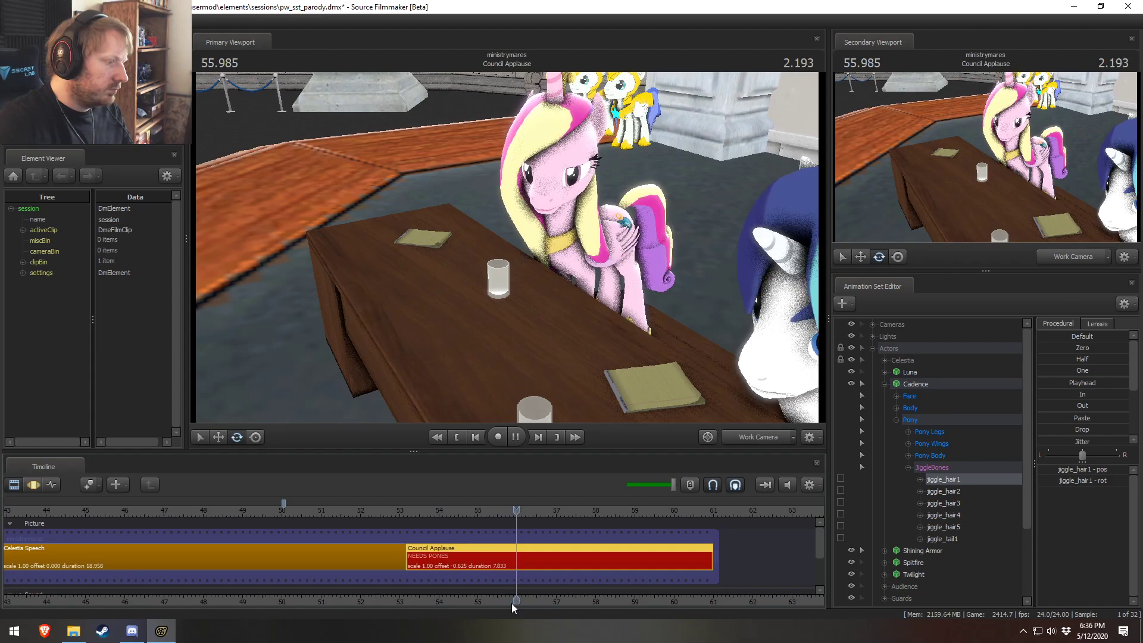
pyautogui.press('space')
# Step: In the Motion Editor, start the time selection at about 55.4 seconds and add a short falloff before it
pyautogui.press('F3')
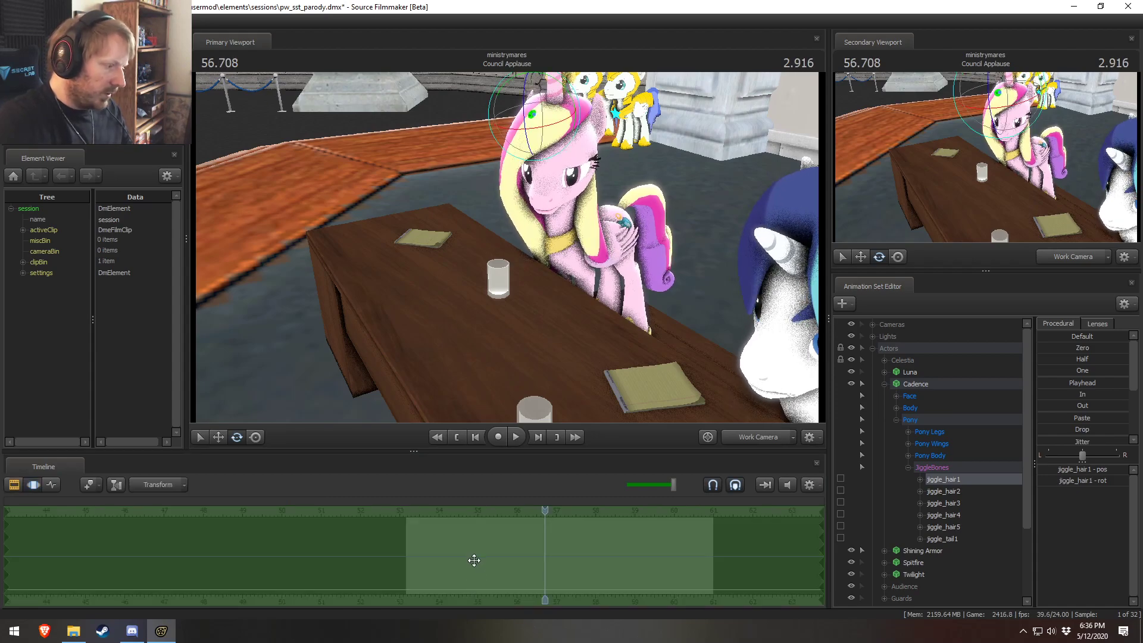
pyautogui.keyDown('shift'); pyautogui.click(495, 554); pyautogui.keyUp('shift')
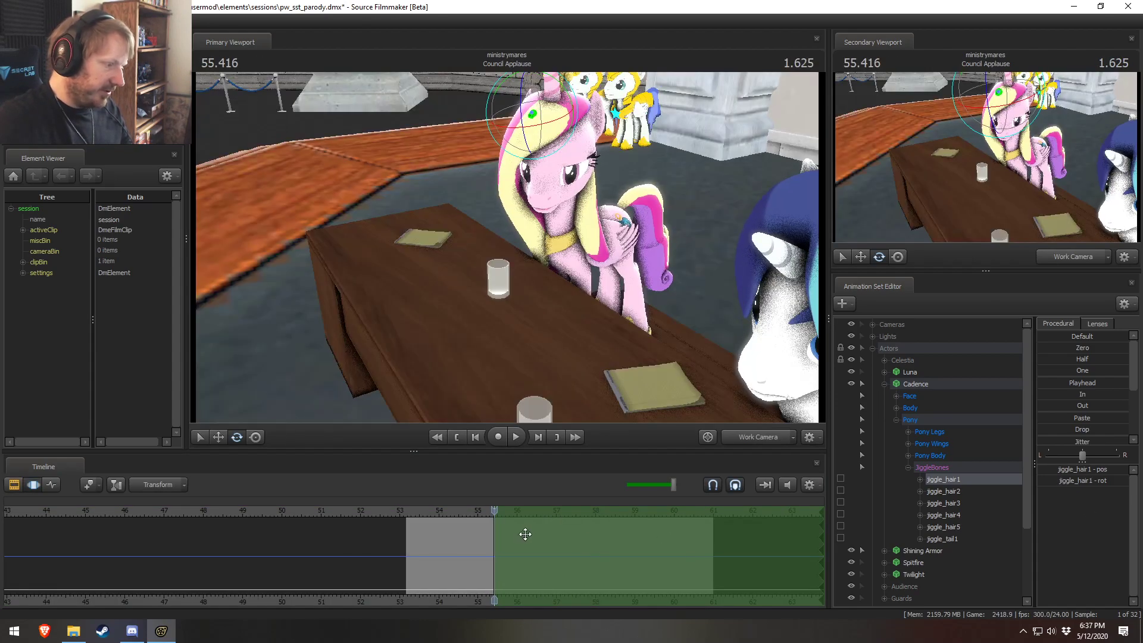
pyautogui.moveTo(494, 530); pyautogui.dragTo(483, 530)
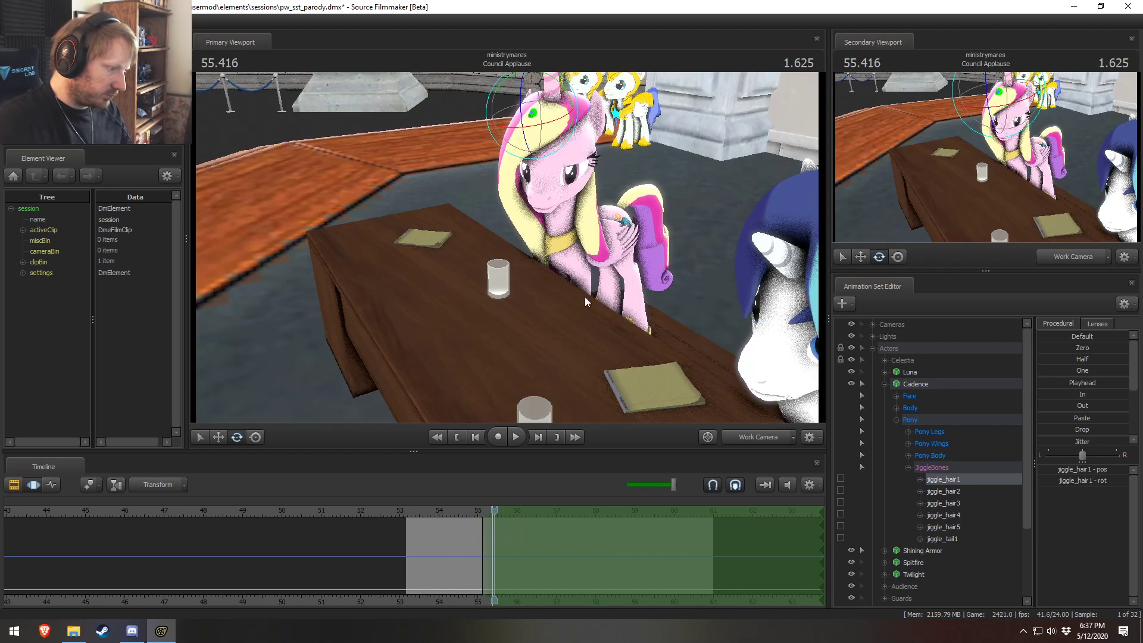
# Step: Select Cadence's Neck and Head controls together and rotate them so she turns her head to her right
pyautogui.click(560, 236)
pyautogui.keyDown('ctrl'); pyautogui.keyDown('shift'); pyautogui.click(558, 185); pyautogui.keyUp('shift'); pyautogui.keyUp('ctrl')
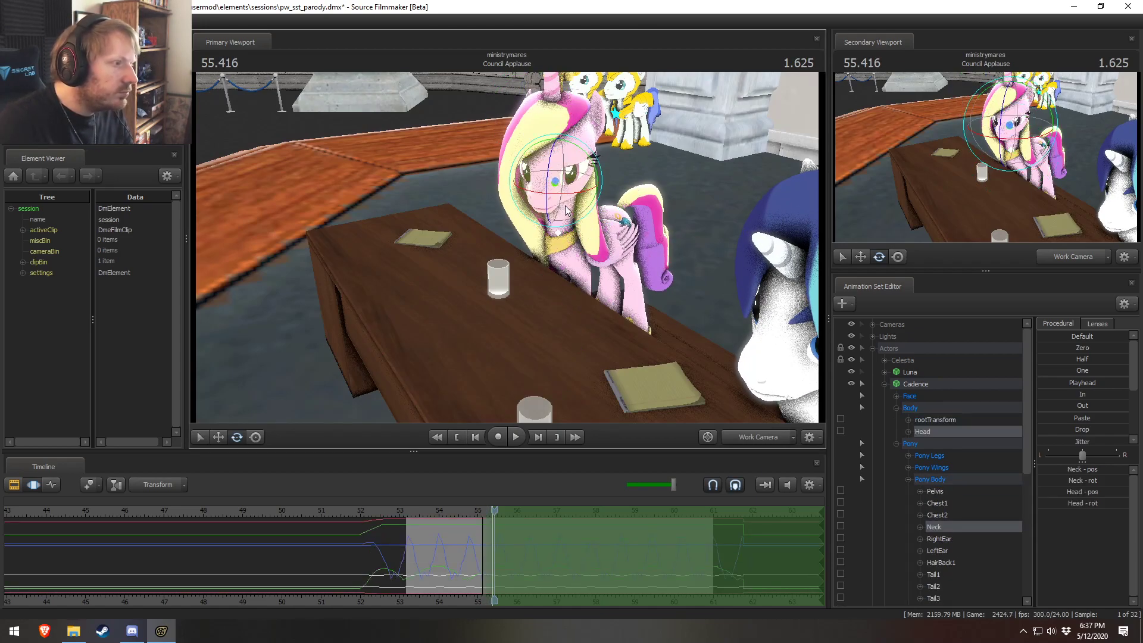
pyautogui.rightClick(573, 205)
pyautogui.moveTo(598, 234)
pyautogui.click(676, 247)
pyautogui.moveTo(576, 194); pyautogui.dragTo(558, 166)
# Step: Lengthen the head turn's falloff to about 56.2 seconds, replaying the motion from about 55 seconds to check its timing
pyautogui.click(475, 509)
pyautogui.scroll(2, 475, 509)
pyautogui.press('space')
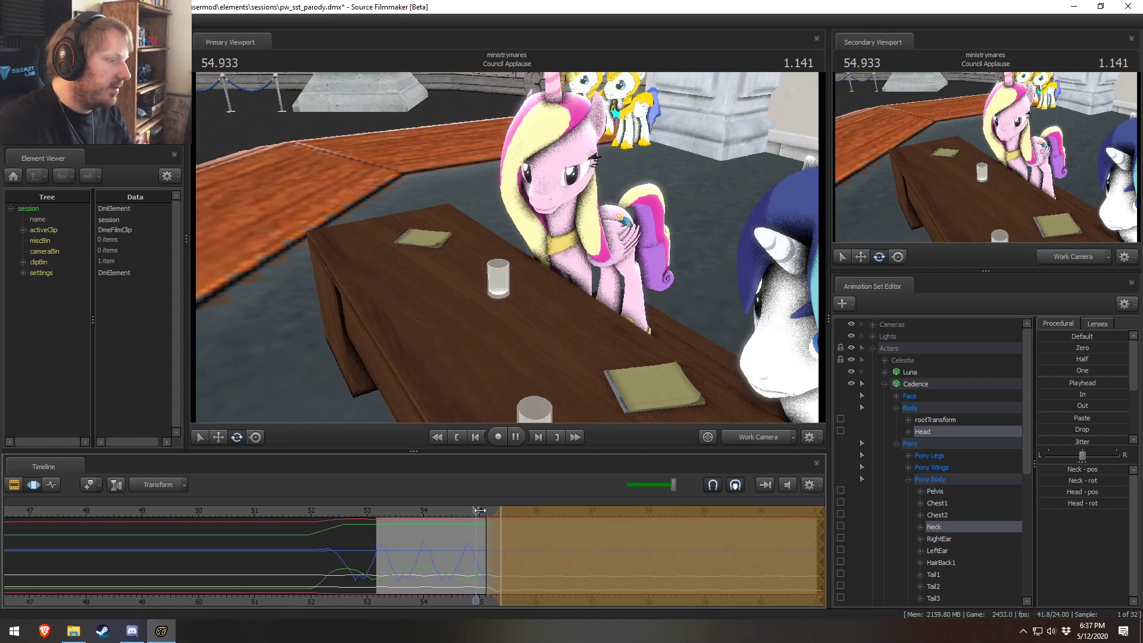
pyautogui.press('space')
pyautogui.press('space')
pyautogui.click(477, 516)
pyautogui.press('space')
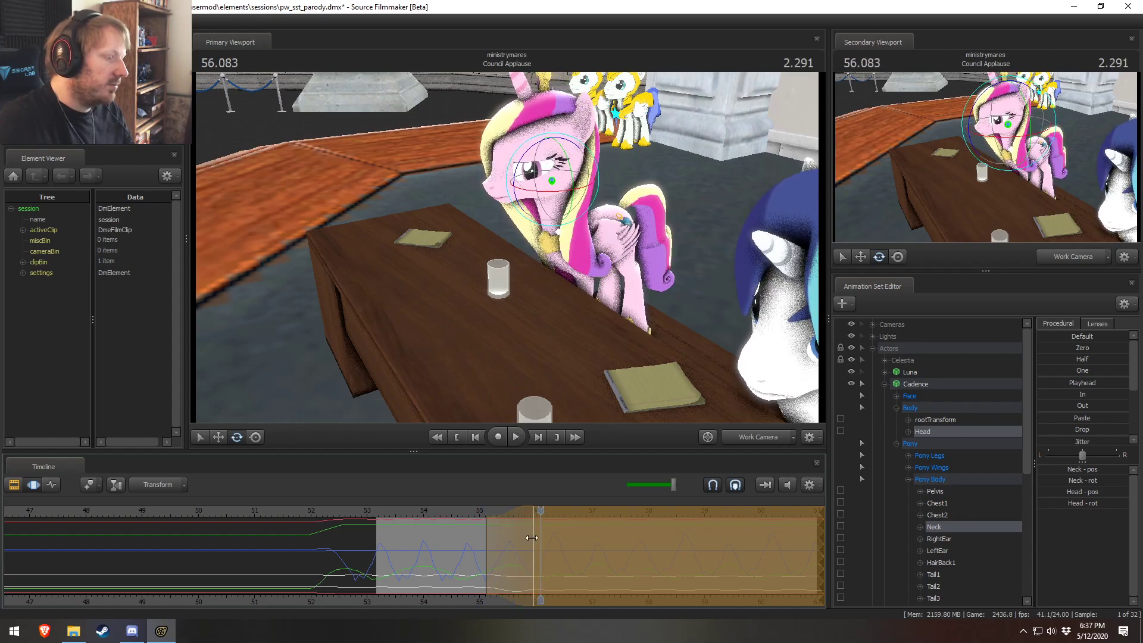
pyautogui.press('space')
pyautogui.click(476, 517)
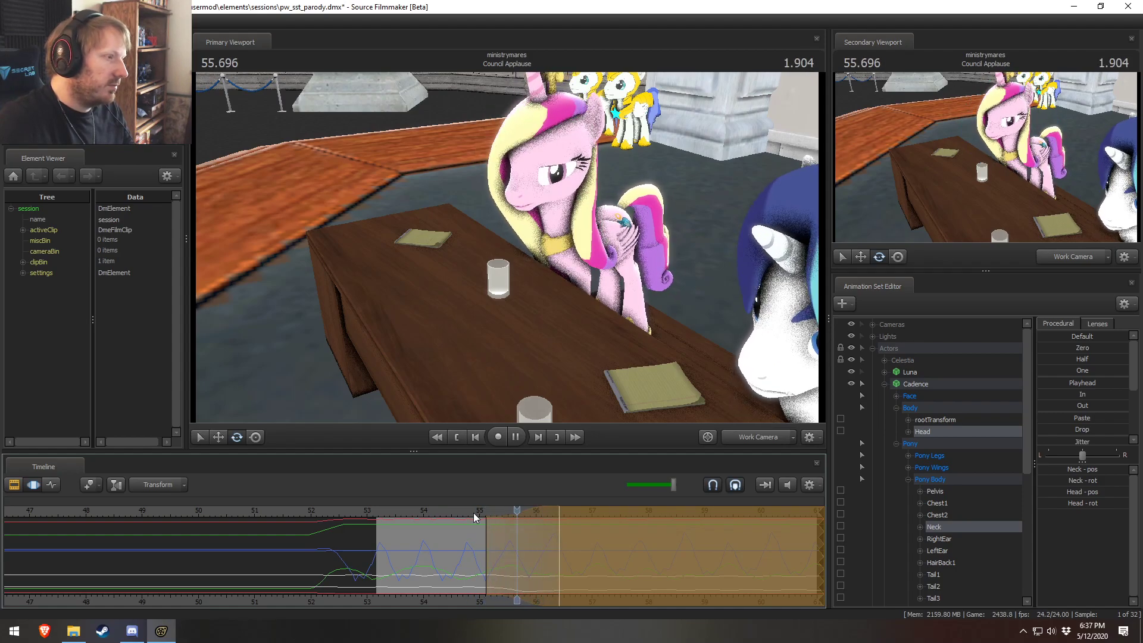
pyautogui.press('space')
pyautogui.moveTo(555, 549); pyautogui.dragTo(549, 550)
pyautogui.click(484, 517)
pyautogui.press('space')
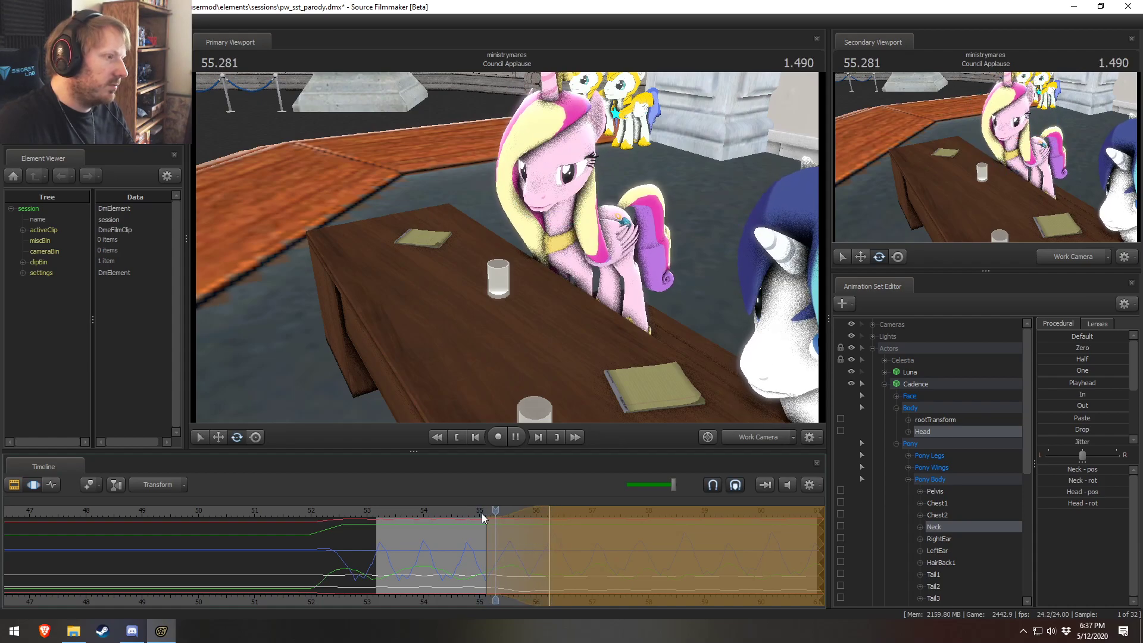
# Step: Replay Cadence's head turn from about 55 seconds to check its timing
pyautogui.press('space')
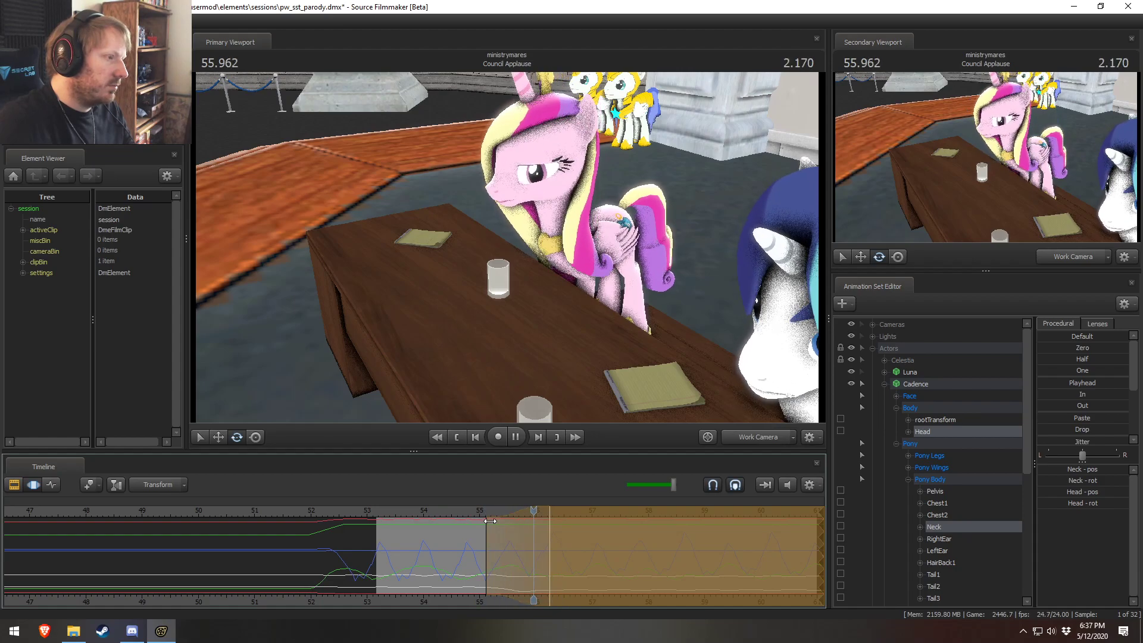
pyautogui.press('space')
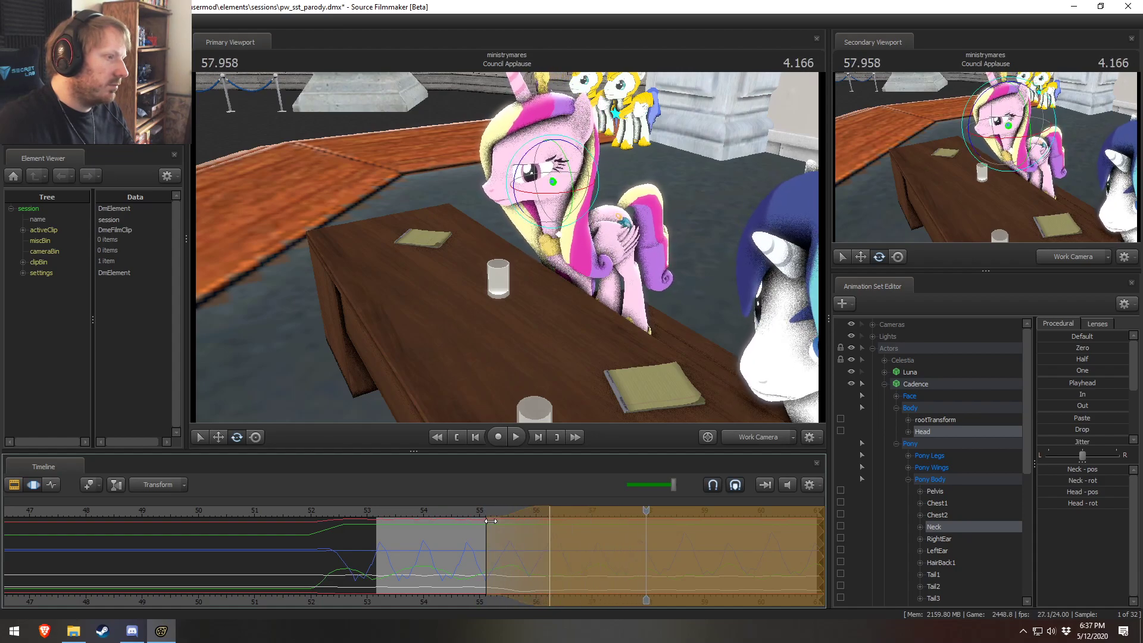
pyautogui.click(477, 510)
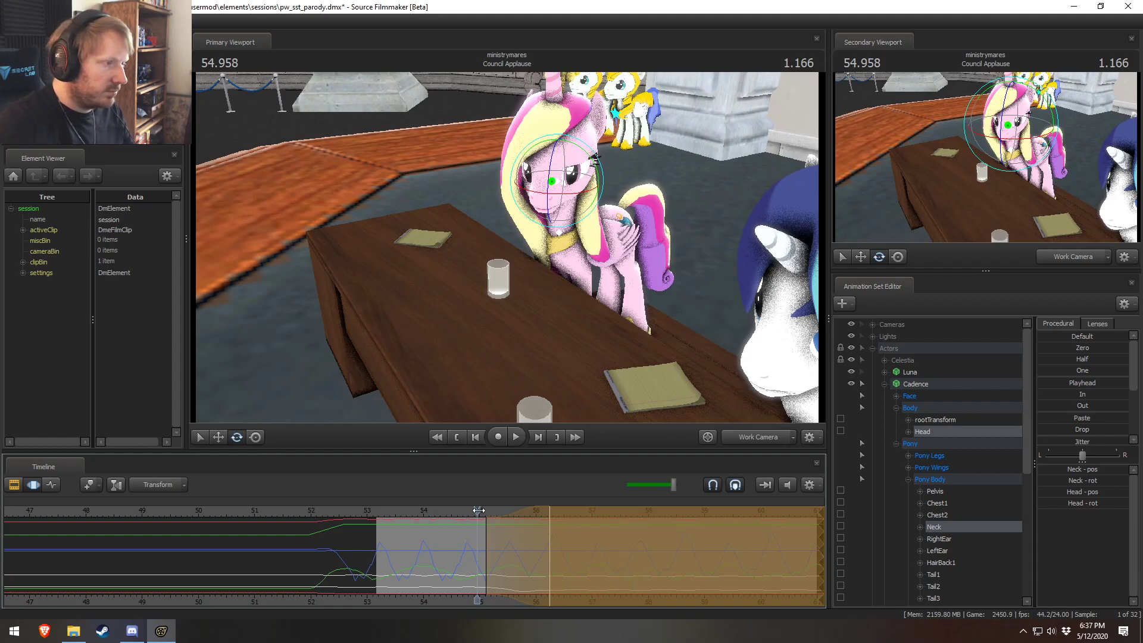
pyautogui.press('space')
pyautogui.press('space')
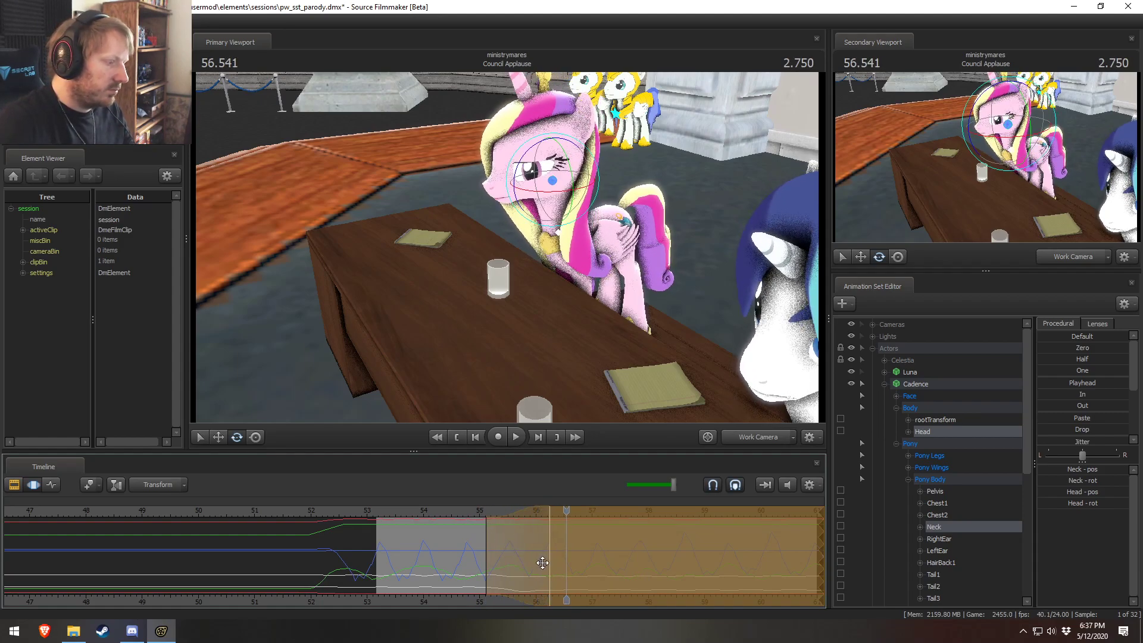
pyautogui.press('space')
pyautogui.press('space')
# Step: Finish the head turn edit and set a new open-ended time selection starting sharply at about 55.67 seconds
pyautogui.press('F2')
pyautogui.press('F3')
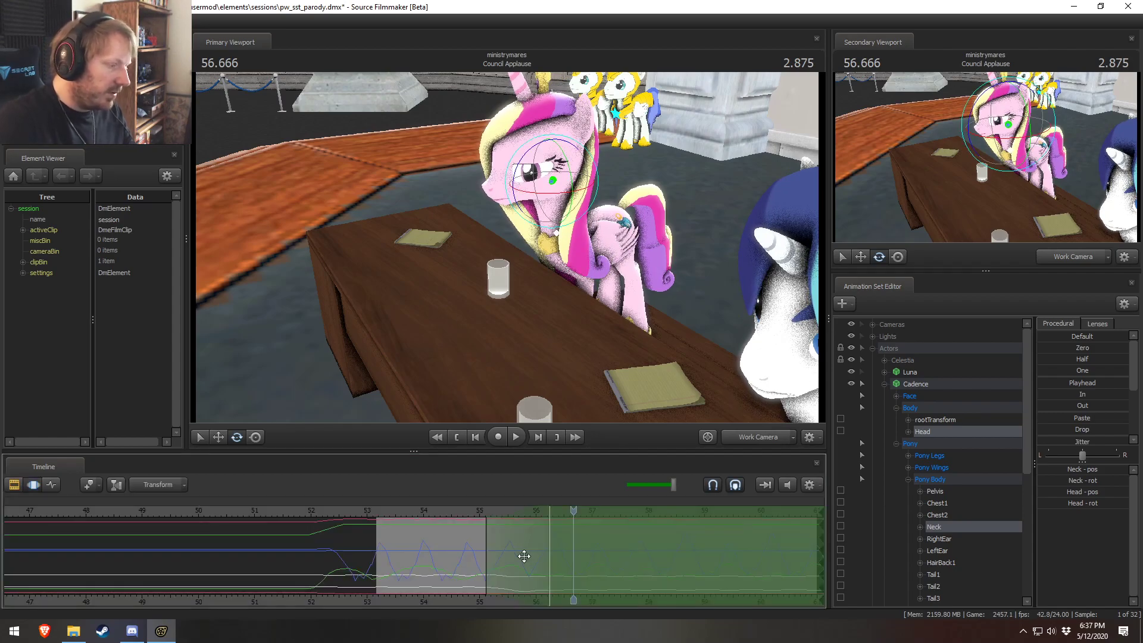
pyautogui.press('shift')
pyautogui.click(516, 553)
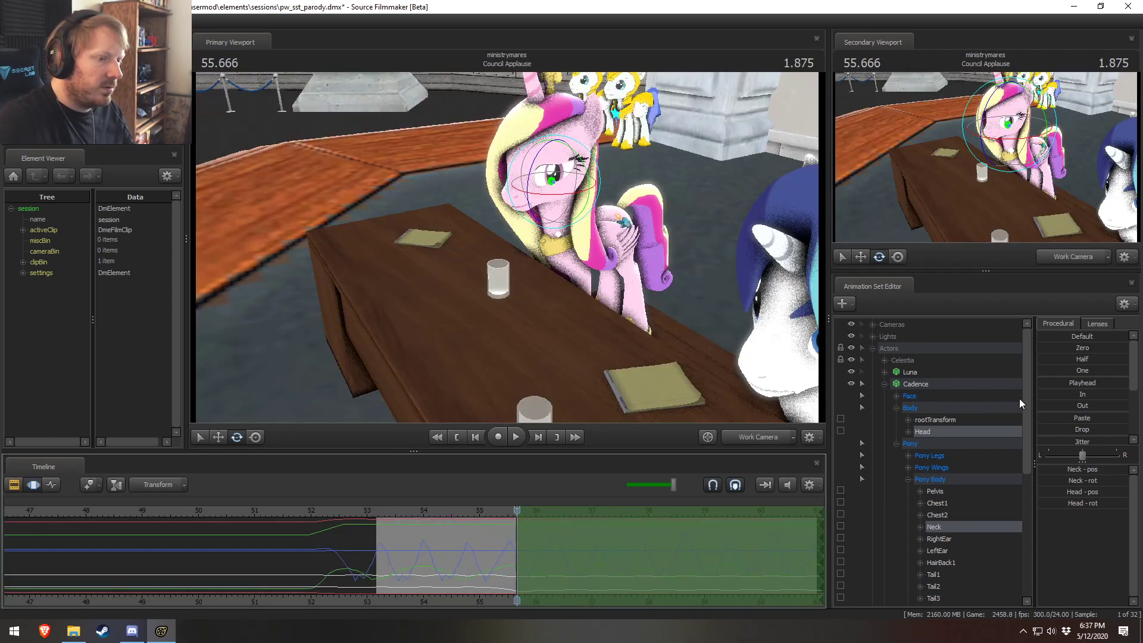
pyautogui.press('space')
pyautogui.press('space')
# Step: Expand Cadence's Face group and select her Eyes controls
pyautogui.click(887, 362)
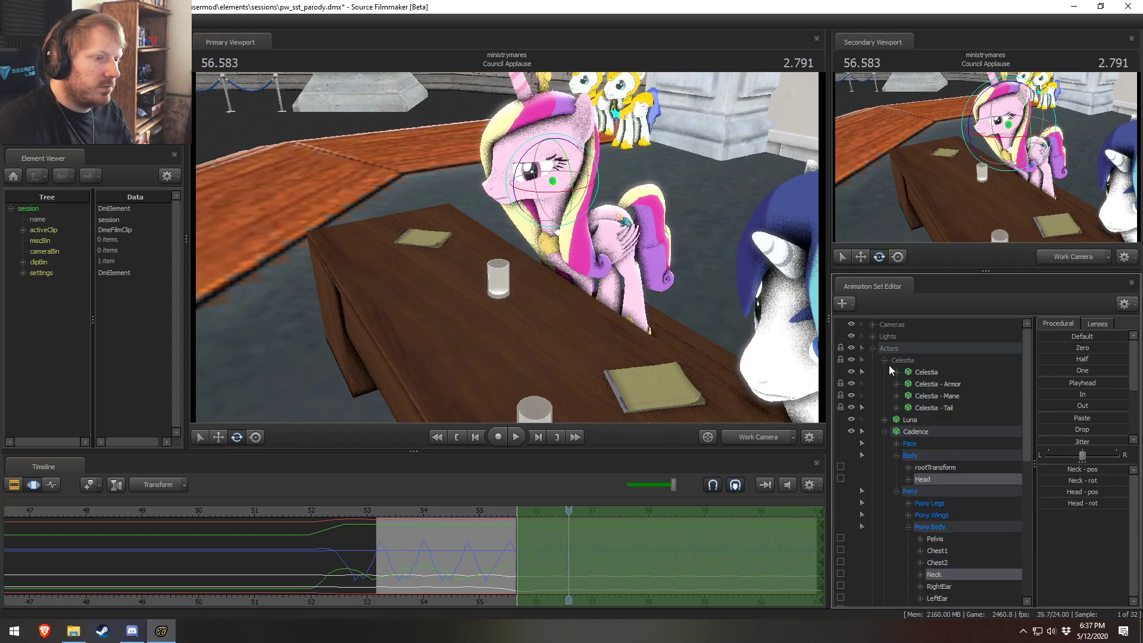
pyautogui.click(897, 444)
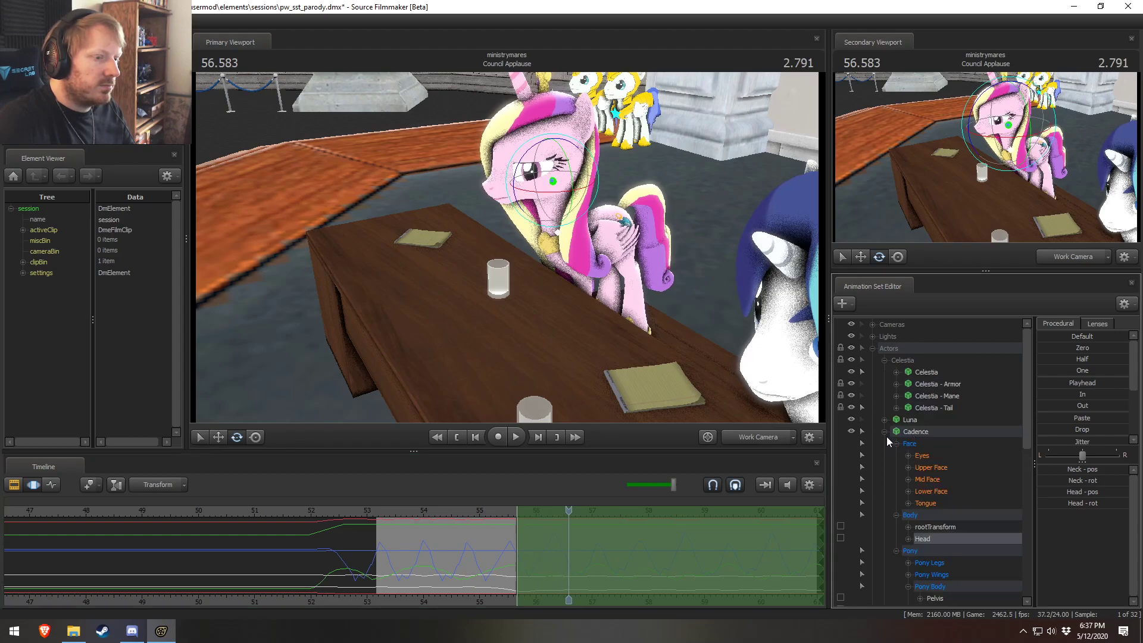
pyautogui.click(884, 360)
pyautogui.click(921, 411)
# Step: Move Cadence's view target out toward the seated audience so her eyes aim to her right
pyautogui.moveTo(790, 374); pyautogui.dragTo(508, 248)
pyautogui.press('s')
pyautogui.press('w')
pyautogui.moveTo(561, 299); pyautogui.dragTo(492, 161)
pyautogui.press('w')
pyautogui.moveTo(491, 221); pyautogui.dragTo(496, 248)
pyautogui.press('z')
pyautogui.press('w')
pyautogui.moveTo(399, 216); pyautogui.dragTo(508, 238)
pyautogui.press('w')
pyautogui.press('s')
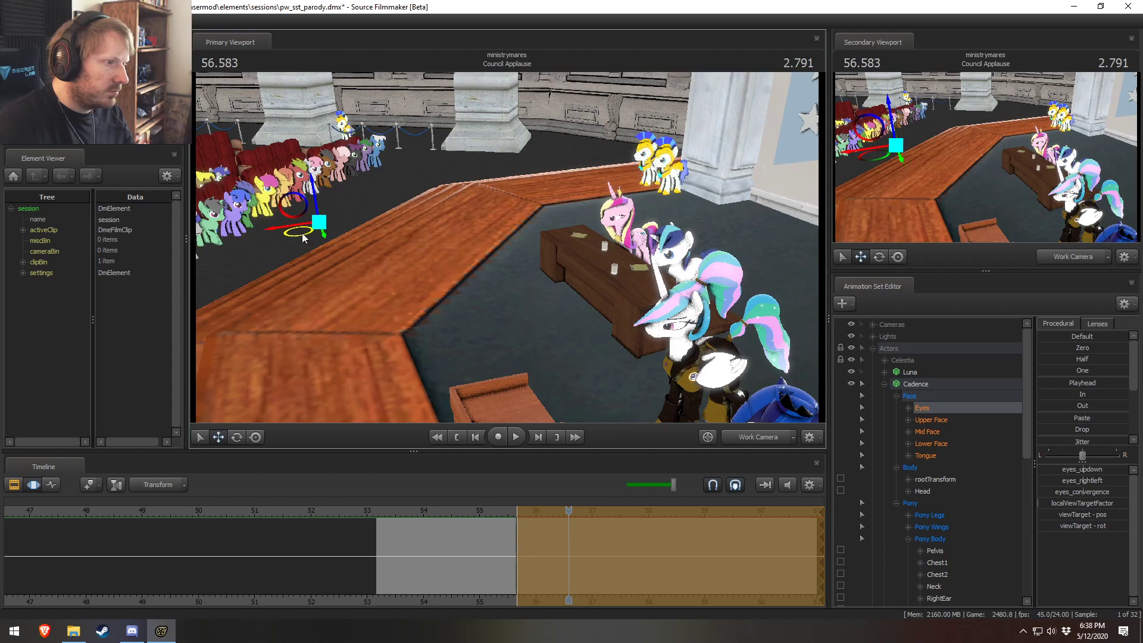
# Step: Refine the view target's position while checking Cadence's gaze up close, and finish the eye edit
pyautogui.moveTo(288, 227); pyautogui.dragTo(513, 260)
pyautogui.press('w')
pyautogui.press('s')
pyautogui.moveTo(496, 325); pyautogui.dragTo(485, 413)
pyautogui.press('w')
pyautogui.press('d')
pyautogui.moveTo(507, 247); pyautogui.dragTo(507, 247)
pyautogui.press('d')
pyautogui.press('F2')
pyautogui.press('F3')
# Step: Reduce Cadence's l_sad and r_sad Upper Face sliders from about 55.67 seconds onward
pyautogui.click(932, 420)
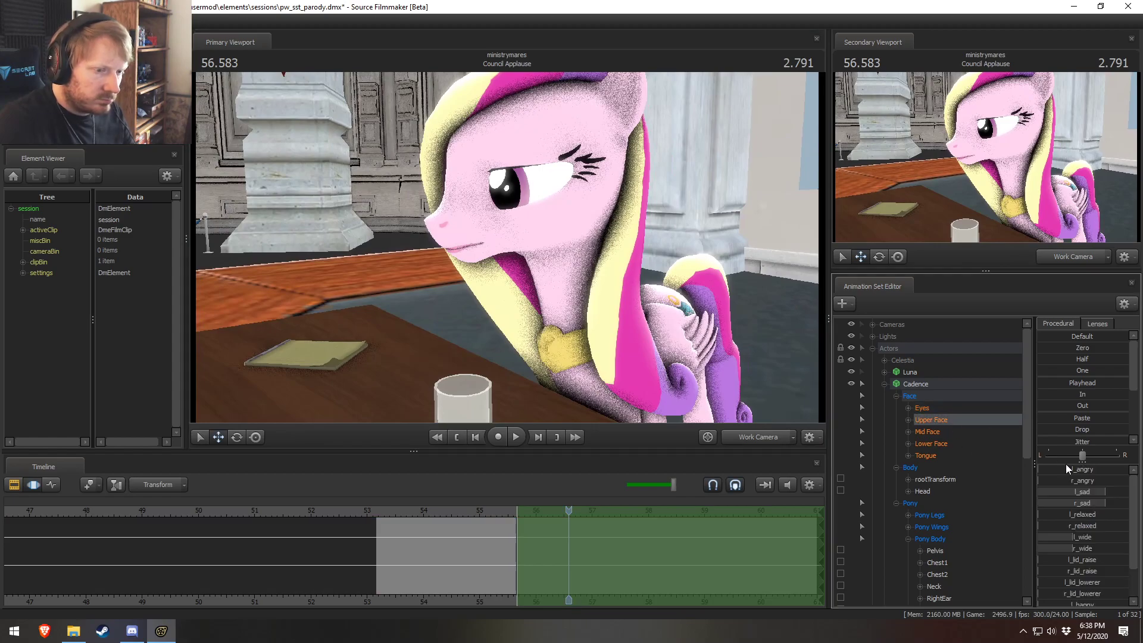
pyautogui.moveTo(1103, 494); pyautogui.dragTo(1092, 505)
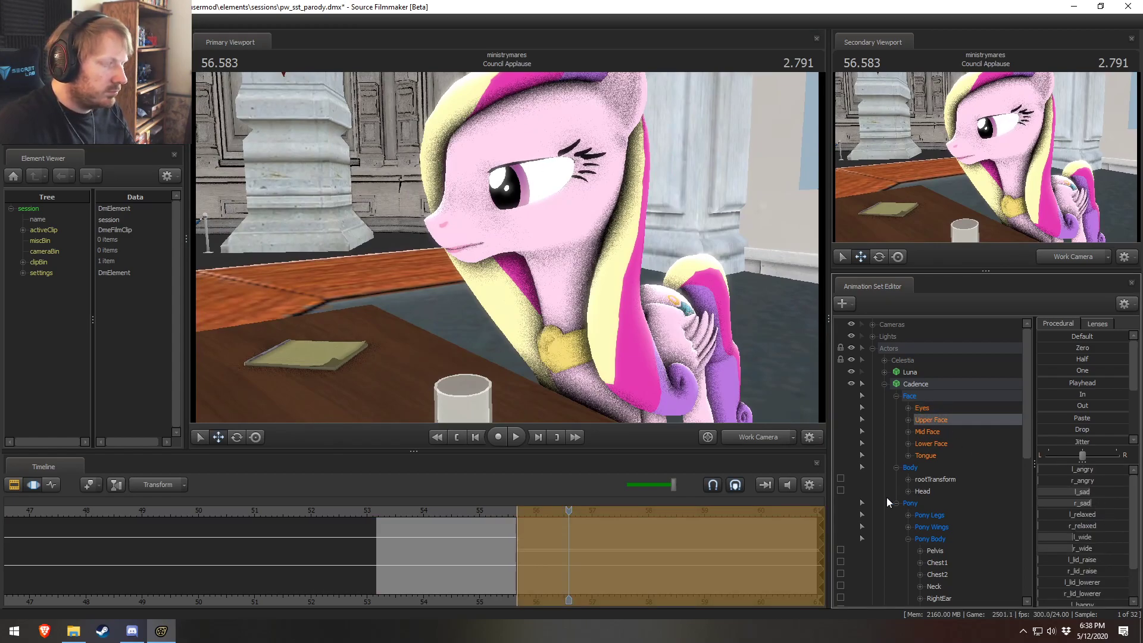
pyautogui.press('F2')
pyautogui.press('F3')
# Step: Smooth the Upper Face change with a short time selection and falloffs around 55.67 seconds
pyautogui.keyDown('shift'); pyautogui.moveTo(508, 542); pyautogui.dragTo(540, 555); pyautogui.keyUp('shift')
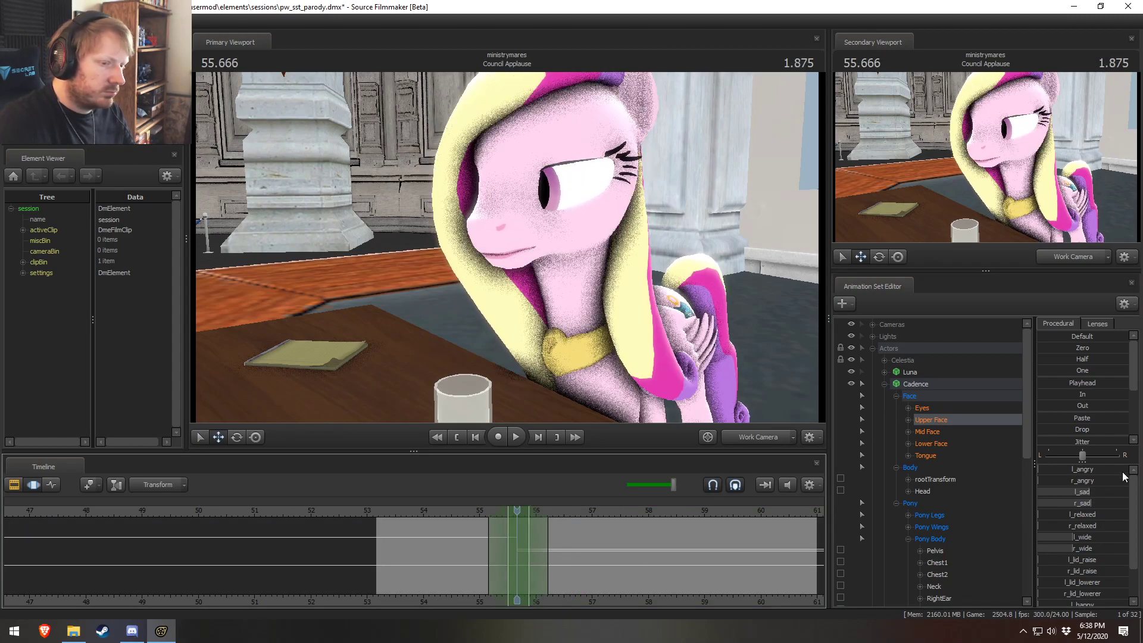
pyautogui.scroll(-3, 1080, 443)
pyautogui.moveTo(1066, 442); pyautogui.dragTo(1129, 441)
pyautogui.press('F2')
pyautogui.press('F3')
# Step: Replay the smoothed expression change and place a short time selection with falloffs around 55.75 seconds
pyautogui.press('f')
pyautogui.moveTo(511, 536); pyautogui.dragTo(520, 549)
pyautogui.press('F2')
pyautogui.moveTo(476, 518); pyautogui.dragTo(479, 555)
pyautogui.press('space')
pyautogui.press('space')
pyautogui.press('F3')
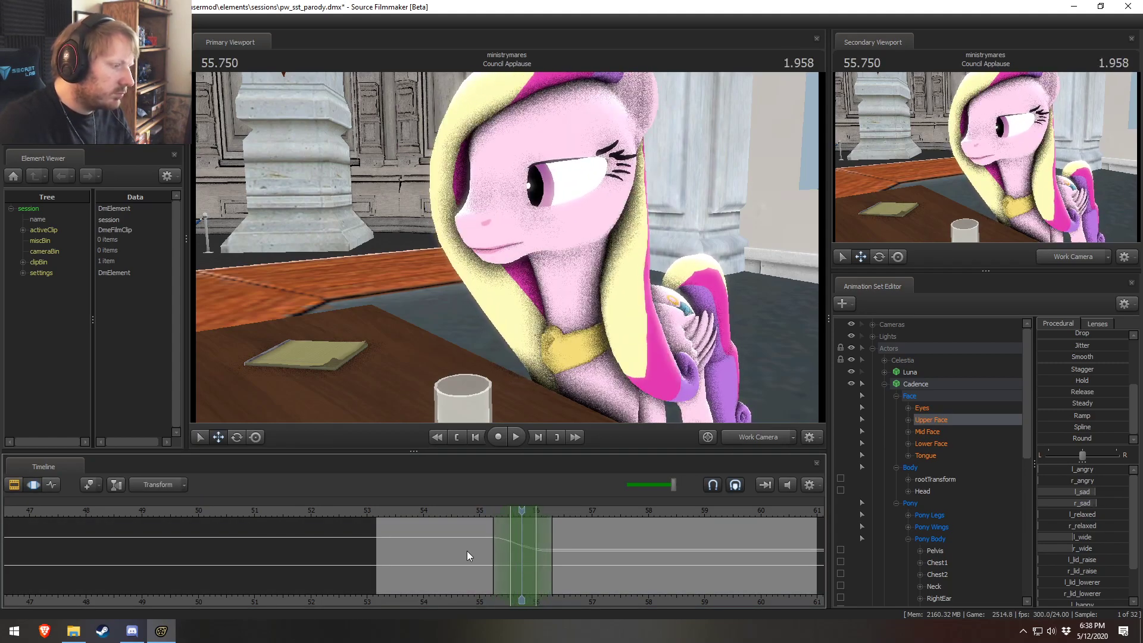
# Step: Apply Zero to the Upper Face sliders and raise eye_closer_left and eye_closer_right to full for a blink
pyautogui.scroll(3, 1052, 359)
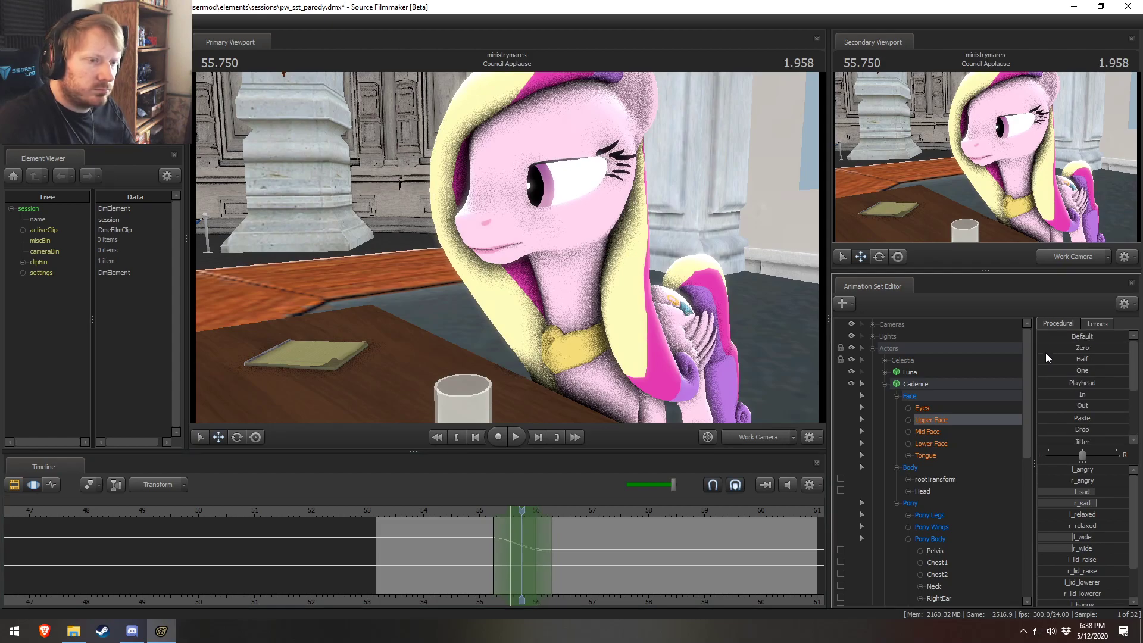
pyautogui.click(1051, 350)
pyautogui.scroll(-1, 1101, 528)
pyautogui.moveTo(1048, 589); pyautogui.dragTo(1127, 601)
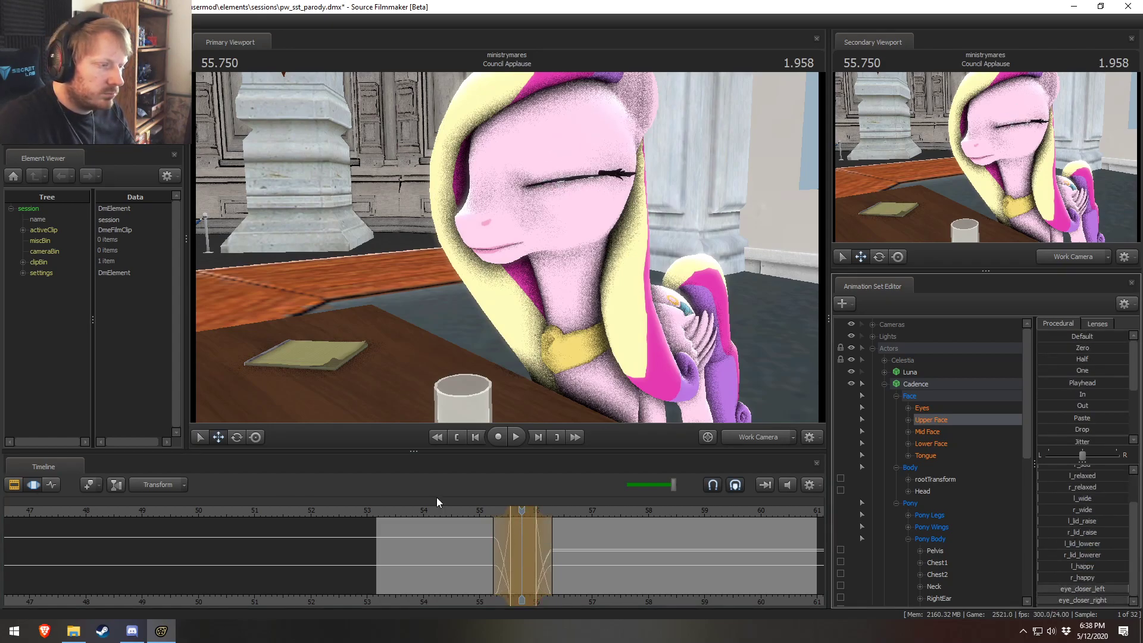
# Step: Adjust the blink's falloffs to span about 55.25 to 56.33 seconds, replaying to judge the timing
pyautogui.click(466, 512)
pyautogui.scroll(3, 511, 551)
pyautogui.press('space')
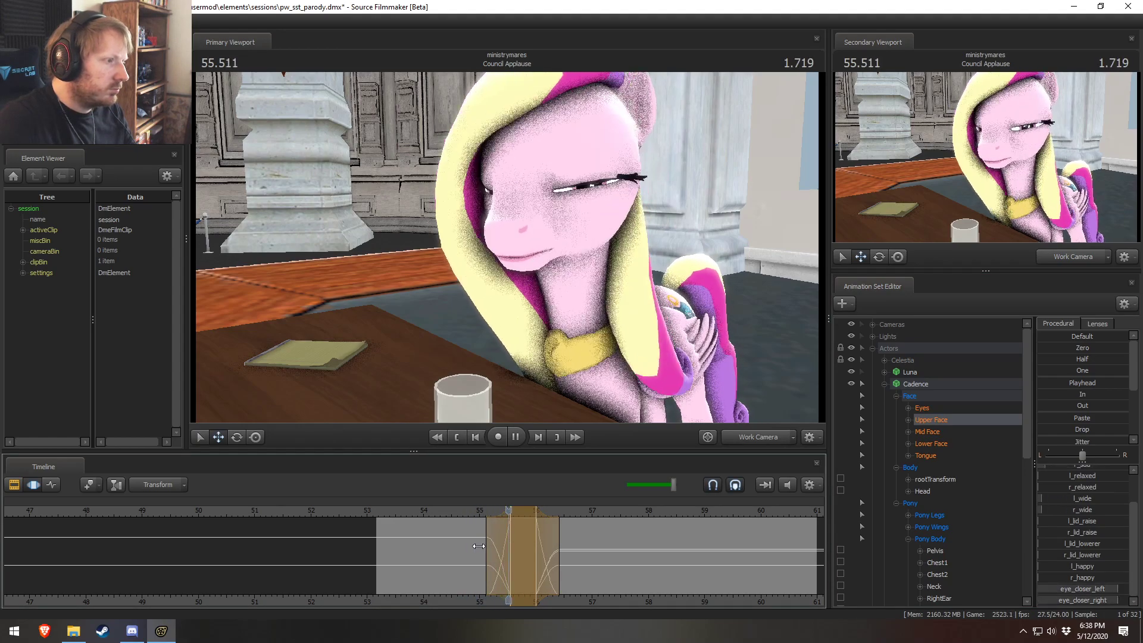
pyautogui.scroll(3, 483, 553)
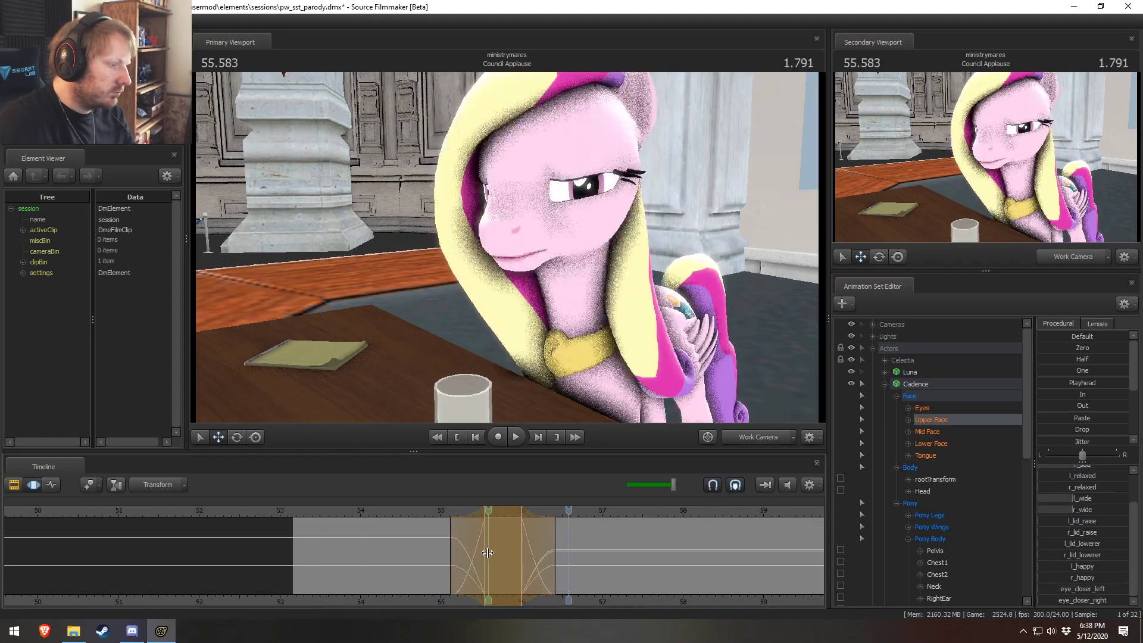
pyautogui.press('space')
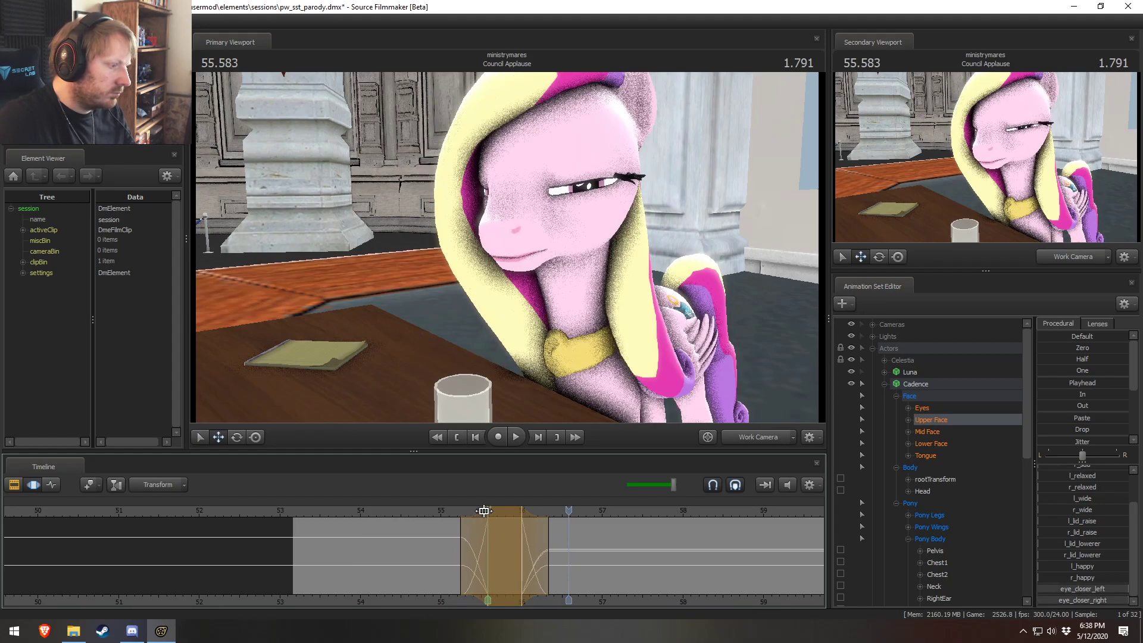
pyautogui.click(452, 512)
pyautogui.press('space')
# Step: Shift the blink slightly earlier so it begins at about 55.17 seconds, and replay it
pyautogui.moveTo(498, 511); pyautogui.dragTo(492, 512)
pyautogui.click(437, 513)
pyautogui.press('space')
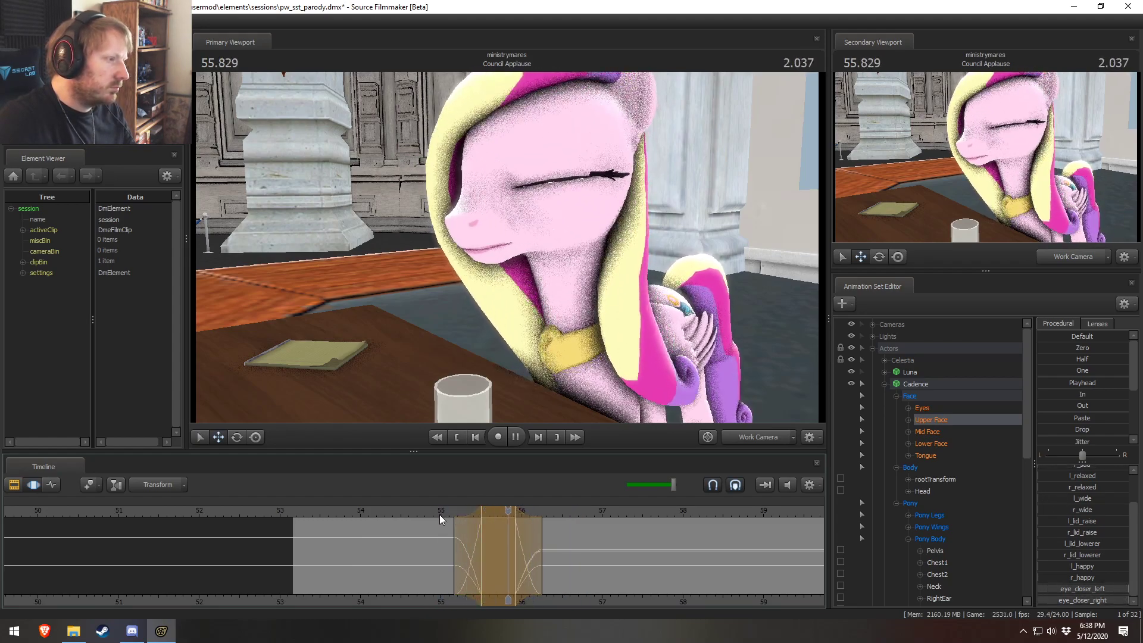
pyautogui.press('space')
# Step: Lengthen the blink's ending falloff to about 56.33 seconds and replay from just before the blink
pyautogui.moveTo(549, 549); pyautogui.dragTo(553, 549)
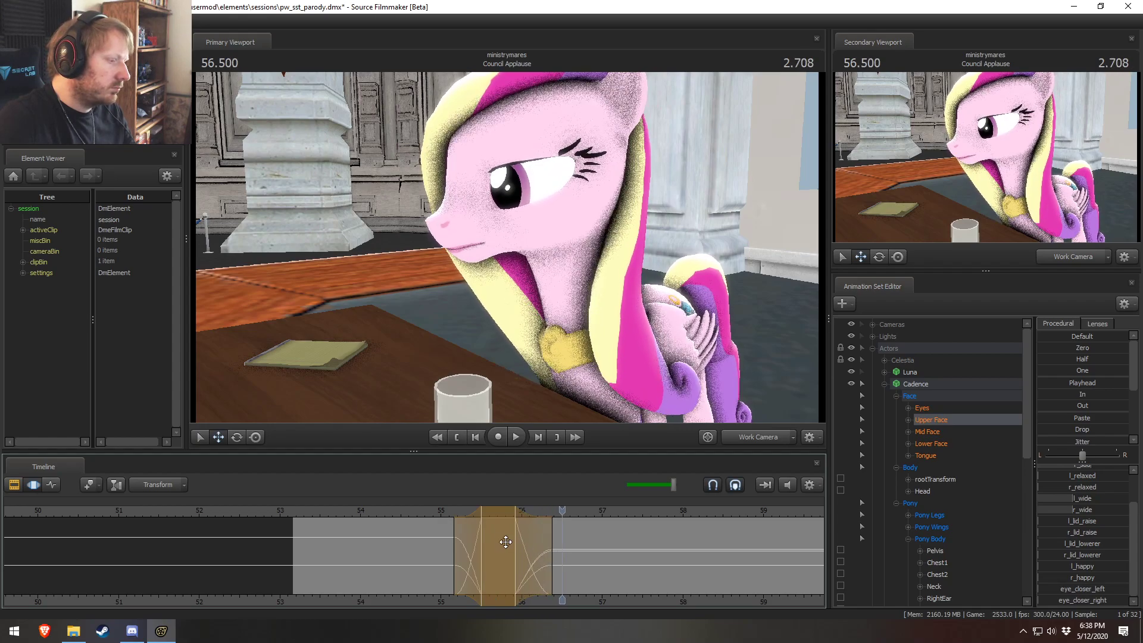
pyautogui.moveTo(452, 530); pyautogui.dragTo(476, 510)
pyautogui.click(450, 511)
pyautogui.press('space')
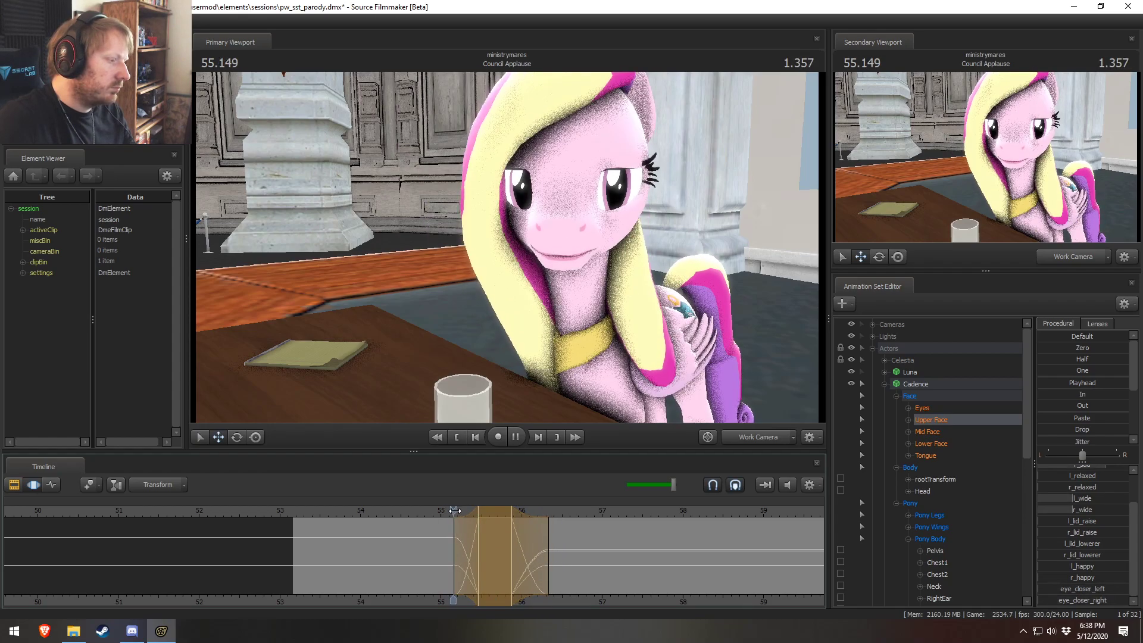
# Step: Set the blink's closed hold to about 55.5 to 55.83 seconds, finish the edit and replay it
pyautogui.moveTo(491, 550)
pyautogui.mouseDown()
pyautogui.moveTo(465, 551)
pyautogui.moveTo(482, 561)
pyautogui.mouseUp()
pyautogui.press('F2')
pyautogui.press('F3')
pyautogui.click(442, 512)
pyautogui.press('space')
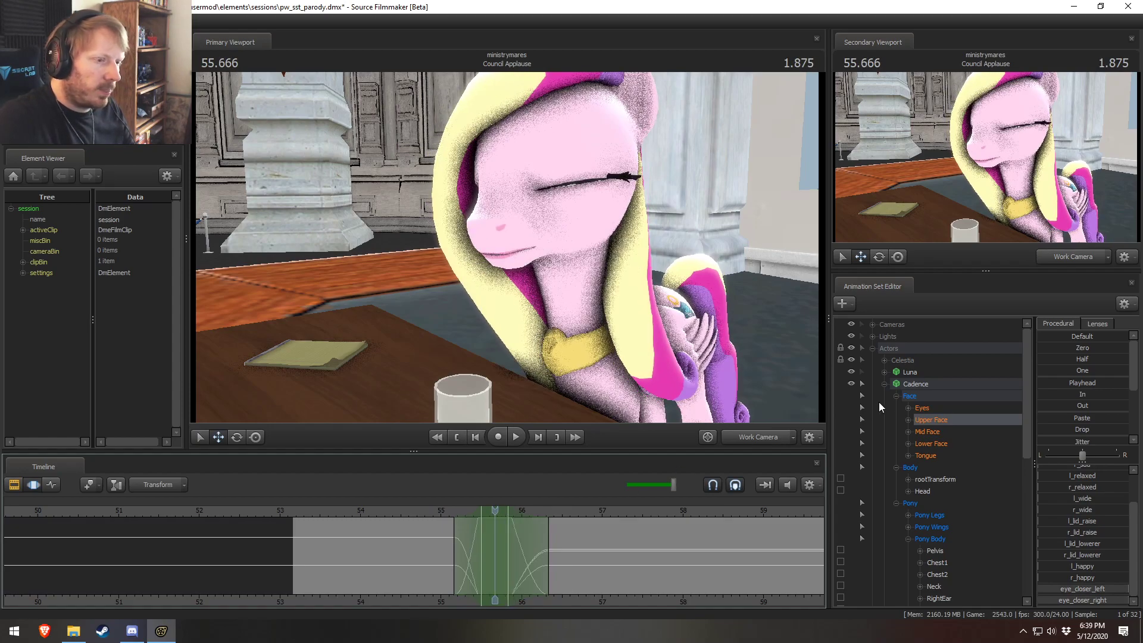
# Step: Adjust Cadence's eyes_updown slider through the blink, replaying from about 55 seconds to check her gaze
pyautogui.click(922, 408)
pyautogui.moveTo(1083, 475); pyautogui.dragTo(1085, 474)
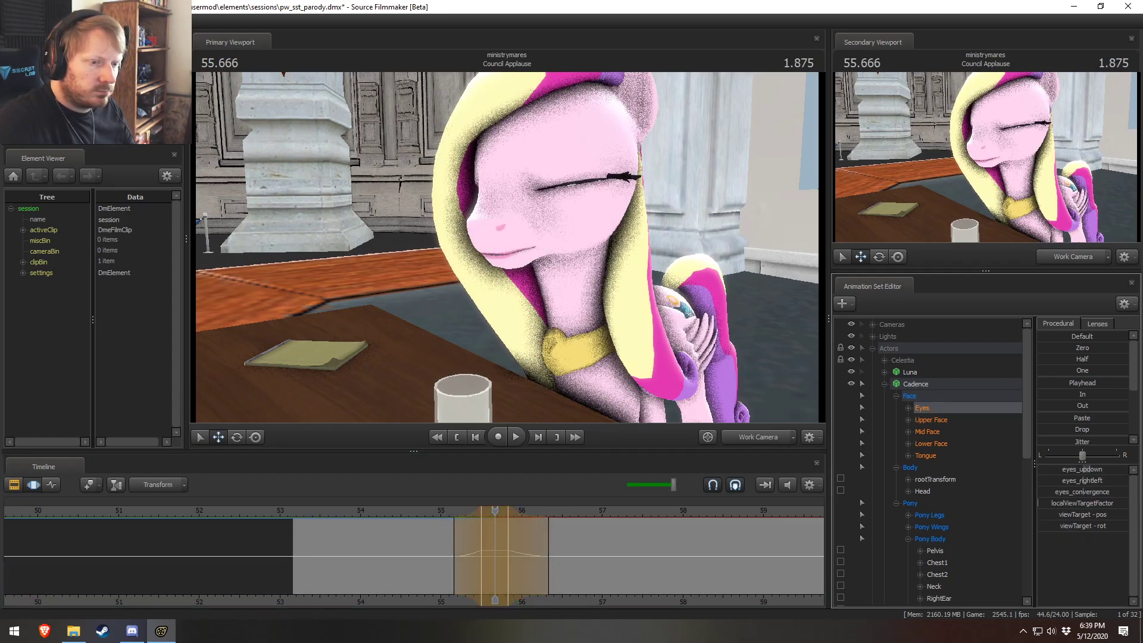
pyautogui.click(451, 513)
pyautogui.press('space')
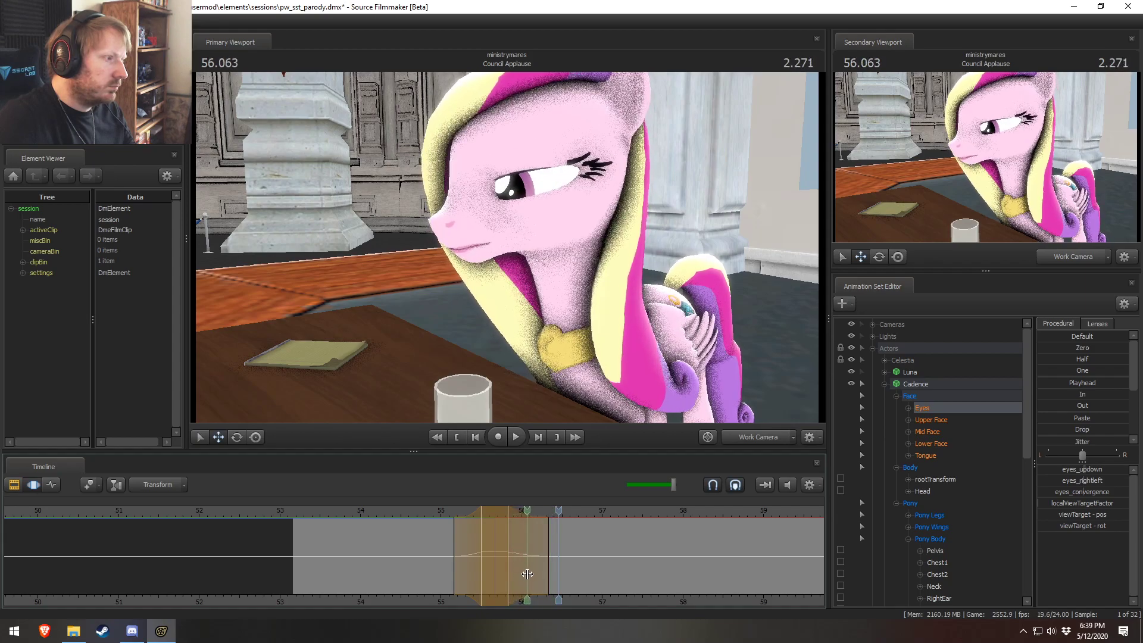
pyautogui.moveTo(1097, 469); pyautogui.dragTo(875, 494)
pyautogui.click(441, 515)
pyautogui.press('space')
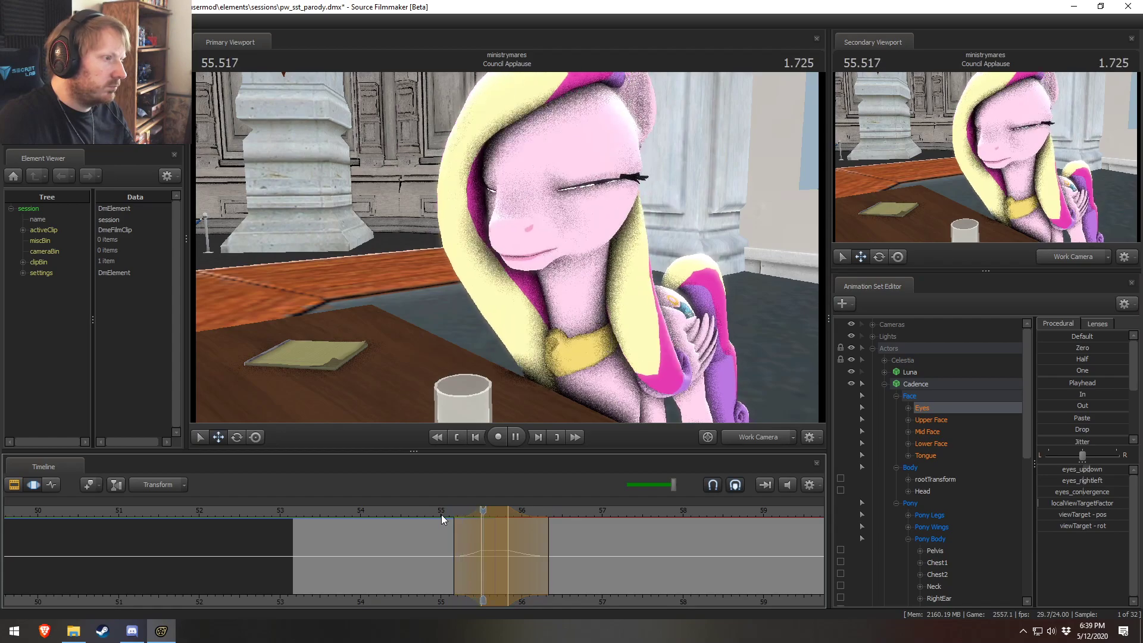
pyautogui.press('space')
# Step: End the time selection at about 55.67 seconds and shift Cadence's eyes_rightleft slider within it
pyautogui.moveTo(549, 549); pyautogui.dragTo(496, 535)
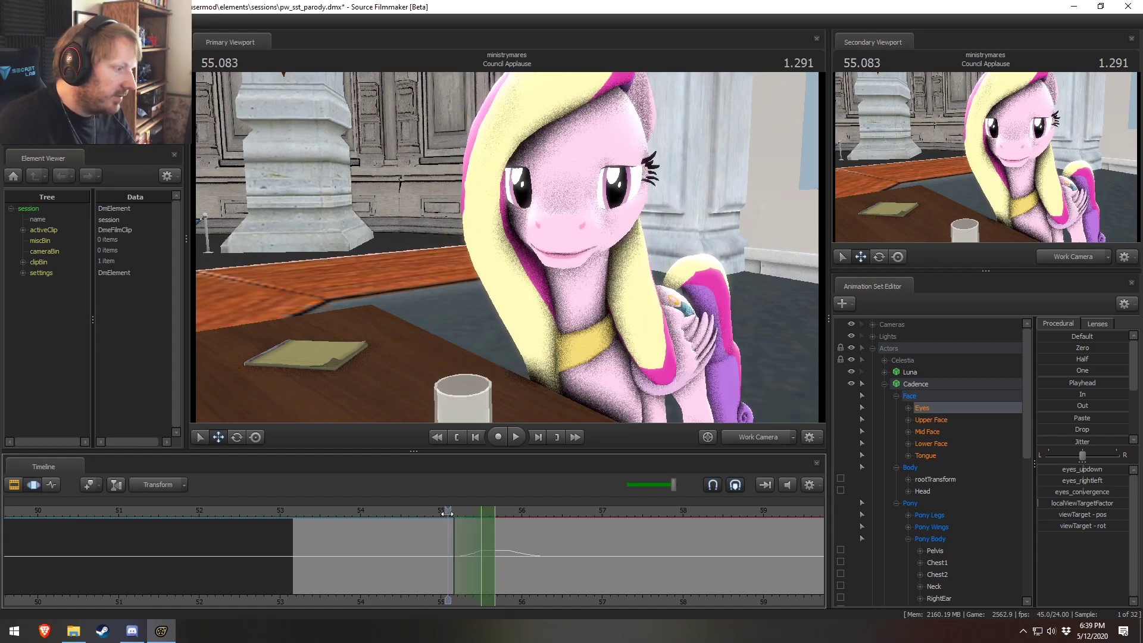
pyautogui.moveTo(470, 521)
pyautogui.mouseDown()
pyautogui.moveTo(460, 523)
pyautogui.moveTo(474, 528)
pyautogui.mouseUp()
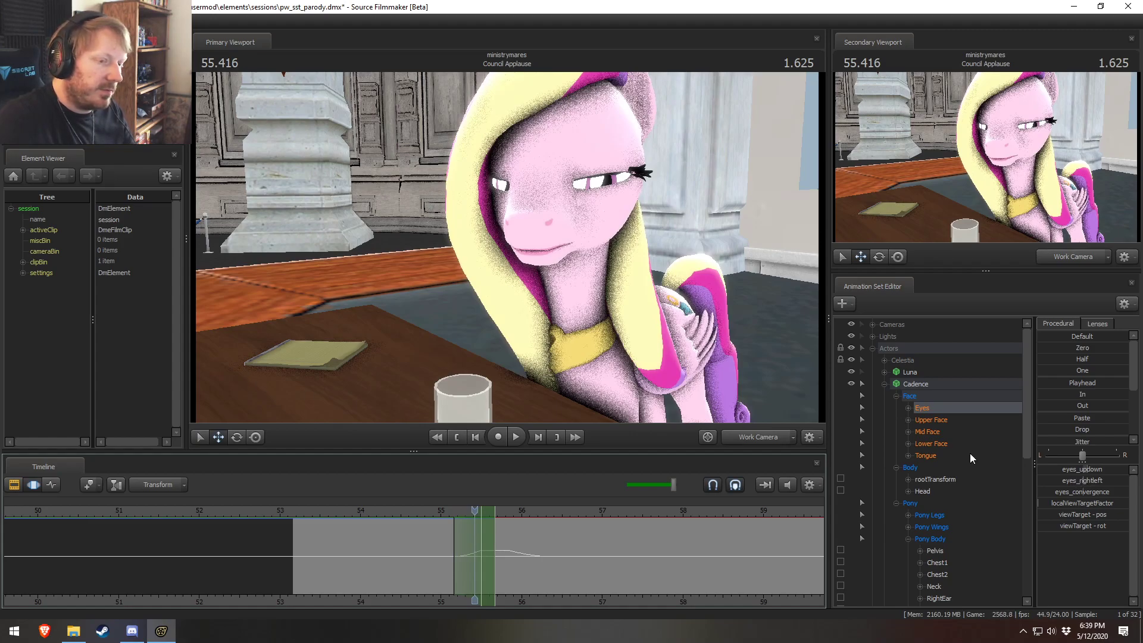
pyautogui.moveTo(1102, 481); pyautogui.dragTo(1099, 481)
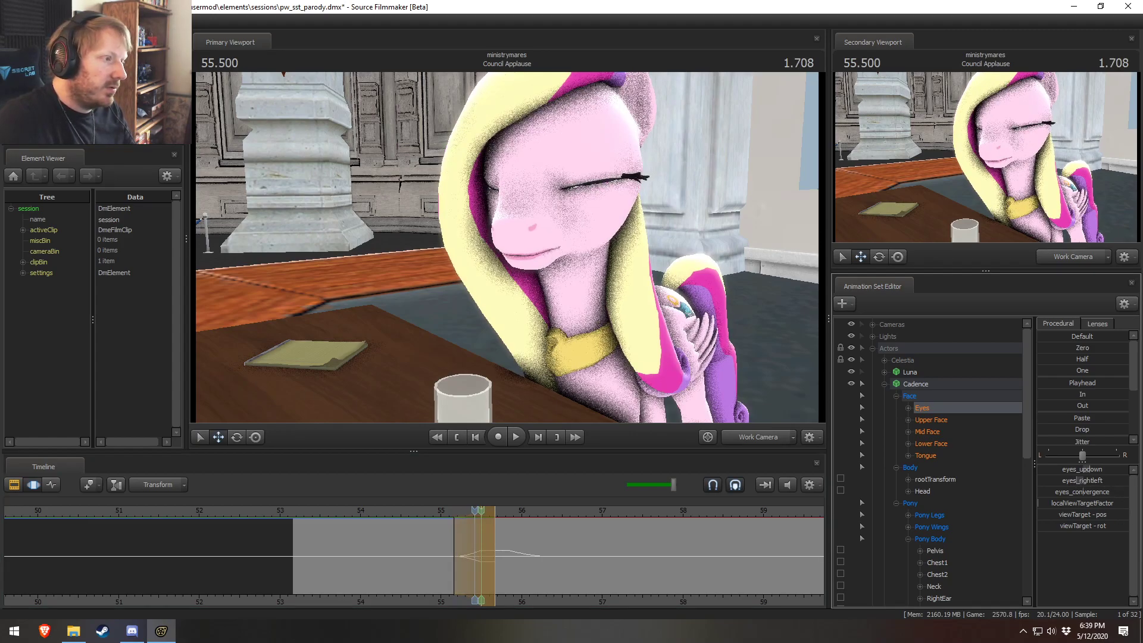
# Step: Commit the pending eye edit on Cadence and play back her blink in the Council Applause shot
pyautogui.keyDown('shift'); pyautogui.moveTo(448, 532); pyautogui.dragTo(550, 553); pyautogui.keyUp('shift')
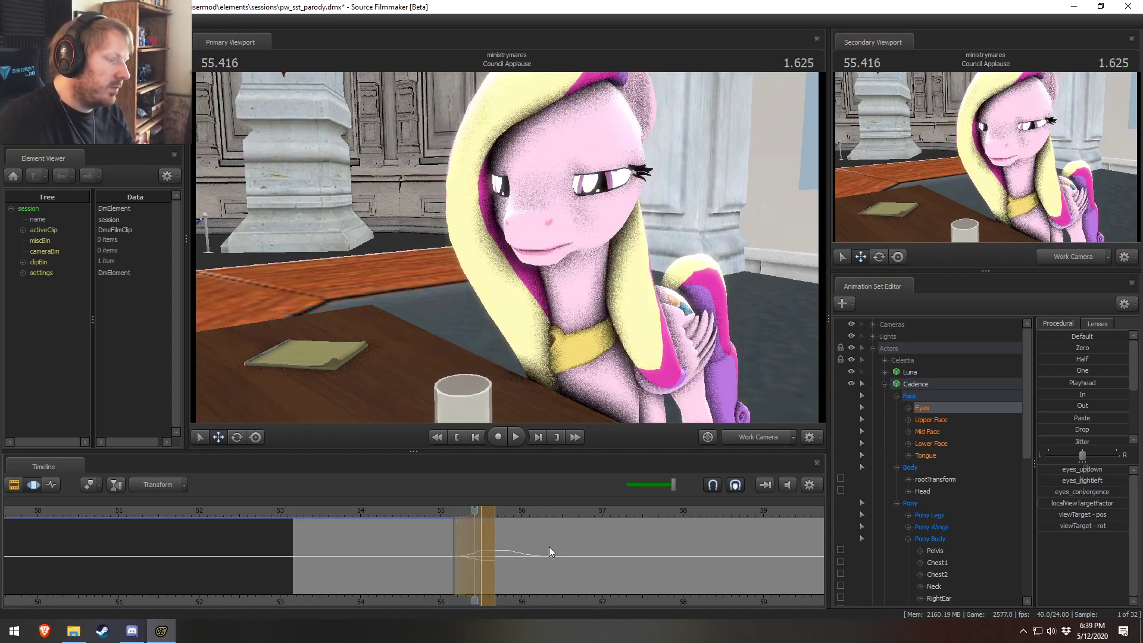
pyautogui.press('F2')
pyautogui.press('F3')
pyautogui.press('space')
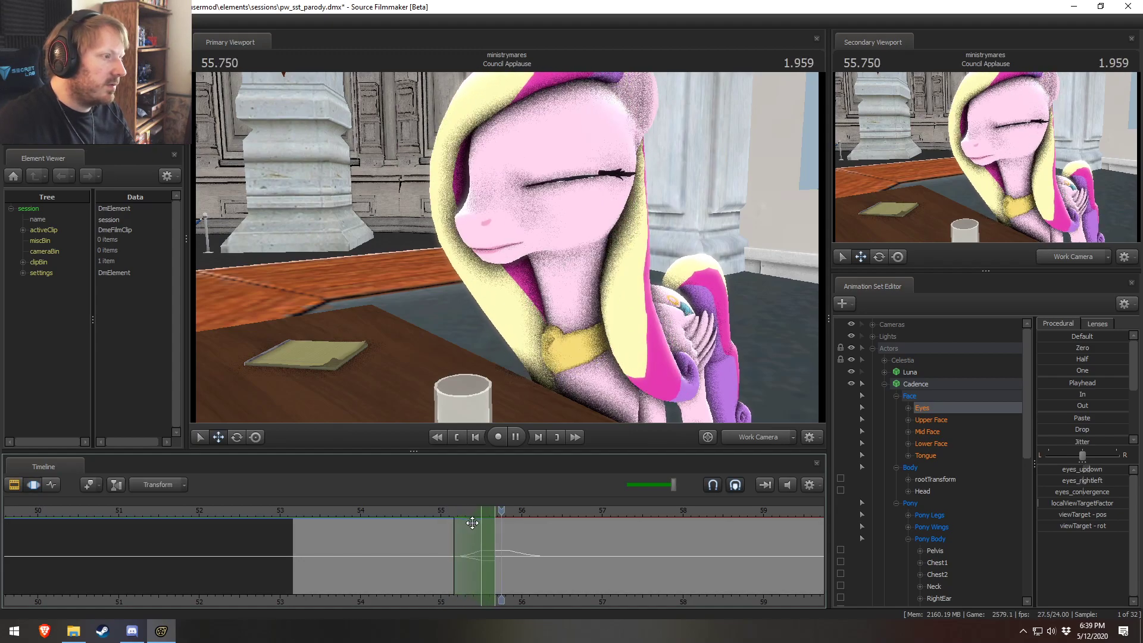
pyautogui.press('space')
# Step: Centre a time selection on 55.625 with falloff from about 55.1 to 56.3, and tilt Cadence's Head bone downward
pyautogui.keyDown('shift'); pyautogui.click(491, 554); pyautogui.keyUp('shift')
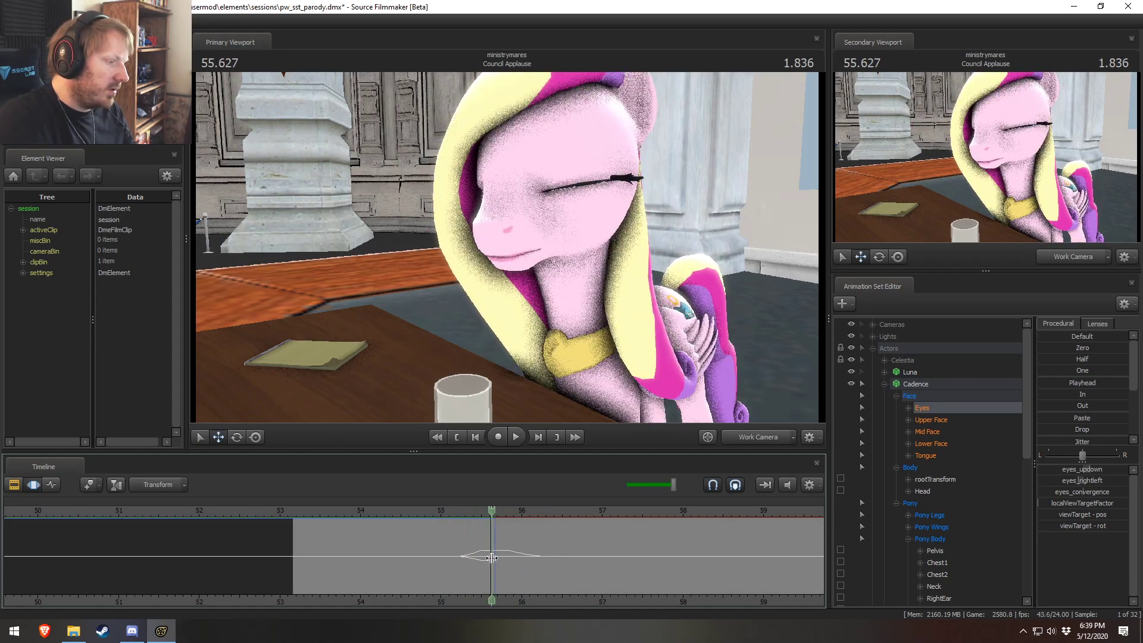
pyautogui.scroll(5, 485, 555)
pyautogui.scroll(1, 484, 555)
pyautogui.moveTo(532, 556); pyautogui.dragTo(545, 556)
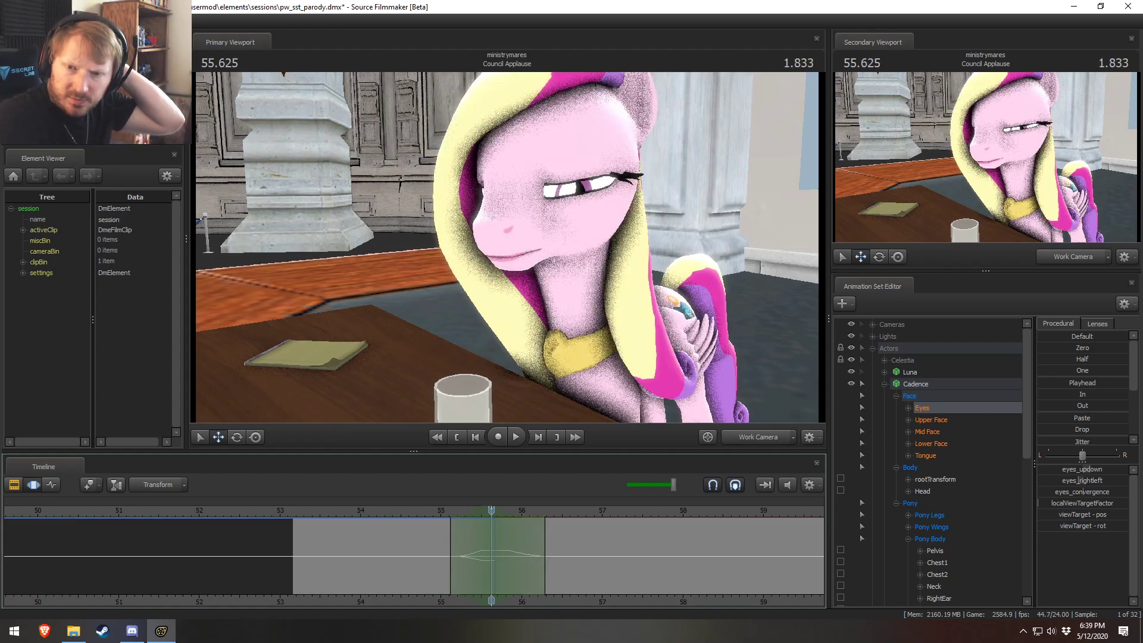
pyautogui.moveTo(559, 267); pyautogui.dragTo(496, 263)
pyautogui.press('d')
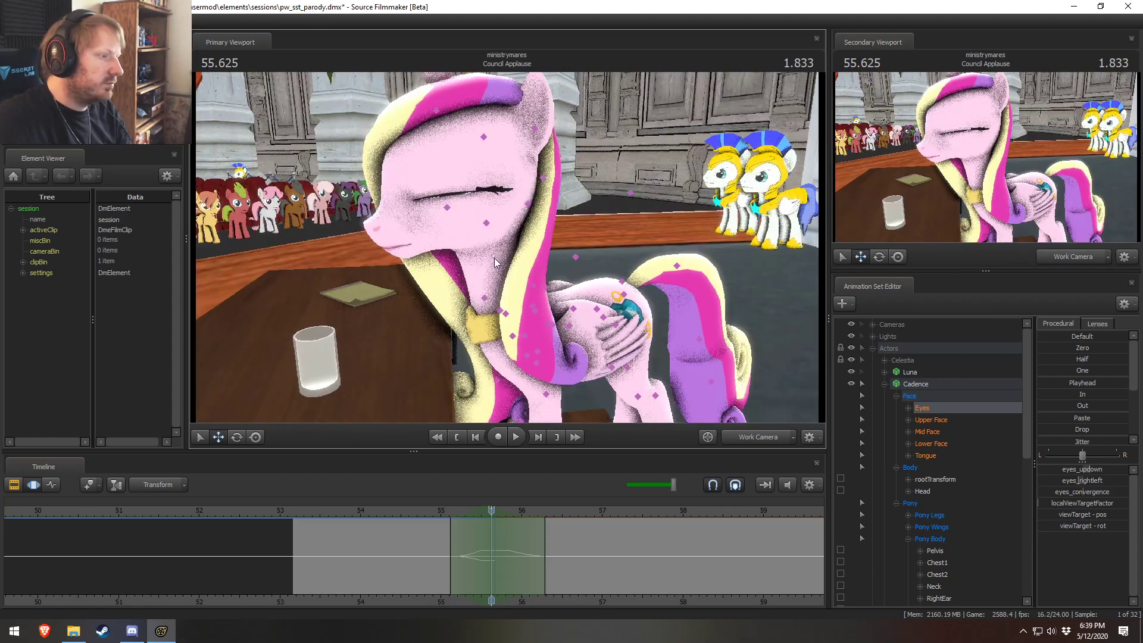
pyautogui.click(486, 223)
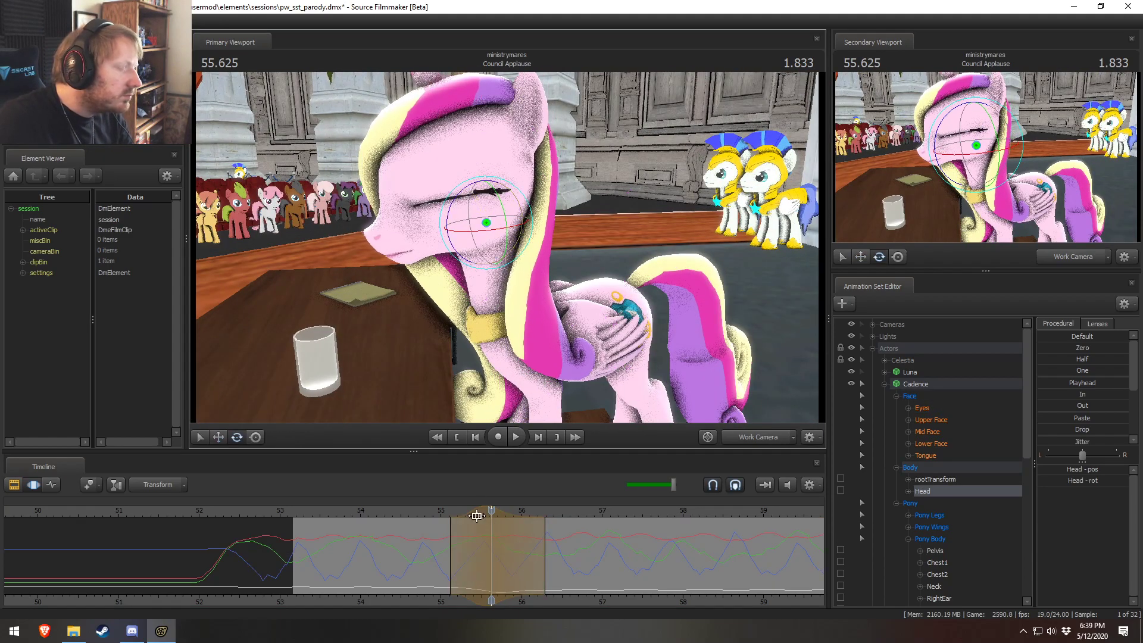
# Step: Widen the time selection's falloff to about 54.8–56.6 and play back Cadence's head nod, returning the playhead to 55.625
pyautogui.click(438, 513)
pyautogui.press('space')
pyautogui.press('space')
pyautogui.keyDown('shift'); pyautogui.scroll(3, 499, 530); pyautogui.keyUp('shift')
pyautogui.keyDown('shift'); pyautogui.scroll(2, 499, 530); pyautogui.keyUp('shift')
pyautogui.press('space')
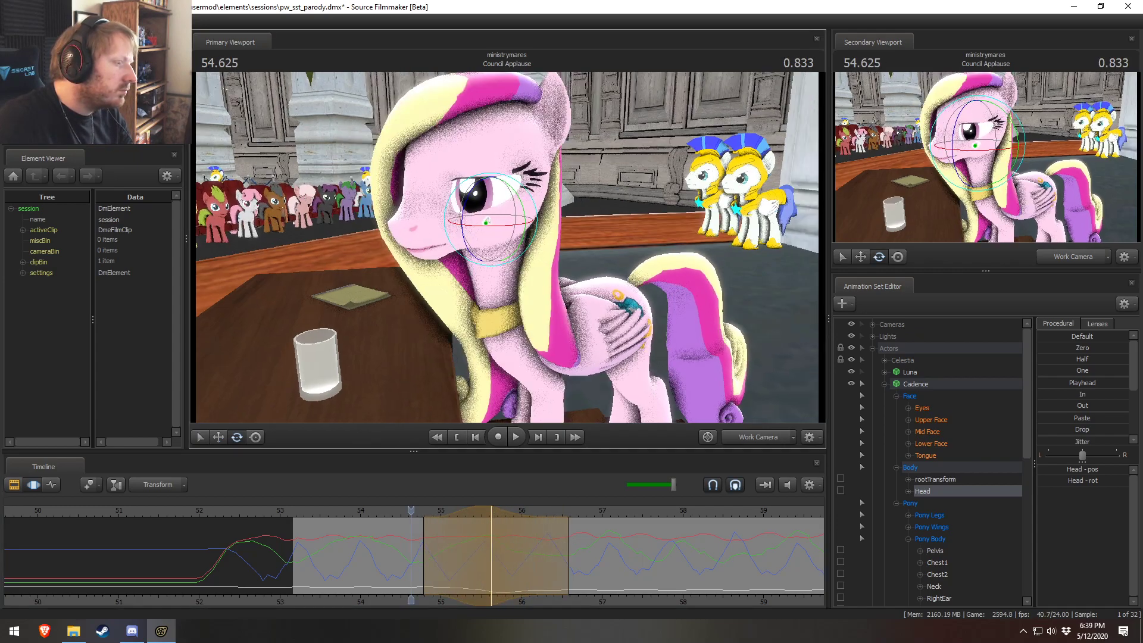
pyautogui.press('space')
pyautogui.moveTo(400, 506); pyautogui.dragTo(497, 527)
# Step: Rotate Cadence's HairBack1 and jiggle_hair2 bones at 55.625 to suit the nod and play back the motion
pyautogui.keyDown('alt'); pyautogui.moveTo(564, 395); pyautogui.dragTo(684, 366); pyautogui.keyUp('alt')
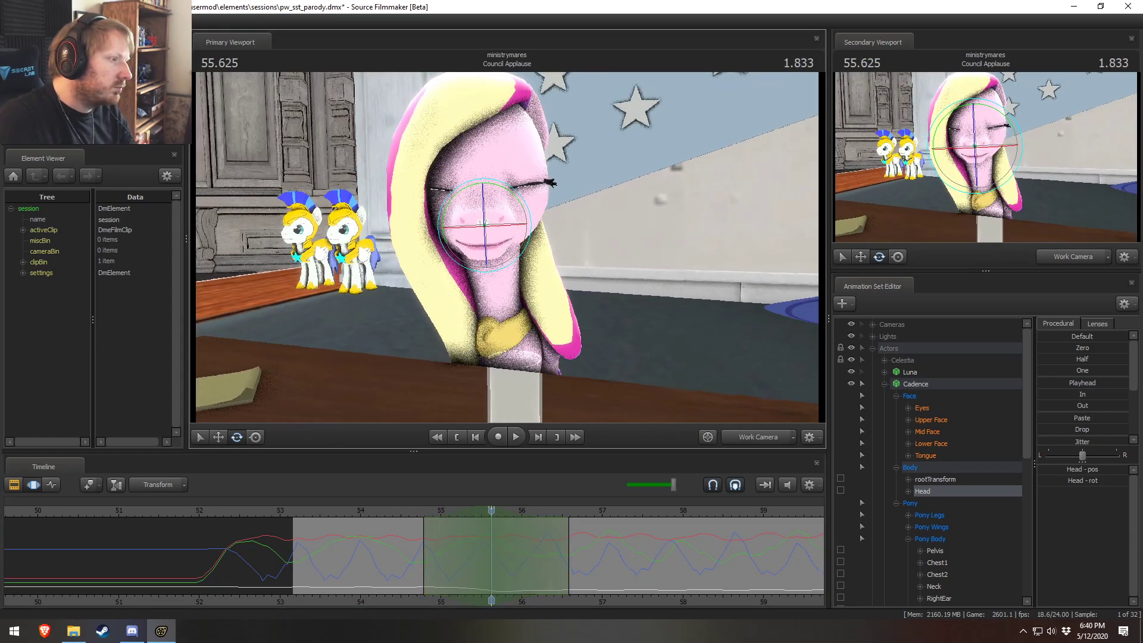
pyautogui.keyDown('alt'); pyautogui.moveTo(574, 222); pyautogui.dragTo(469, 199); pyautogui.keyUp('alt')
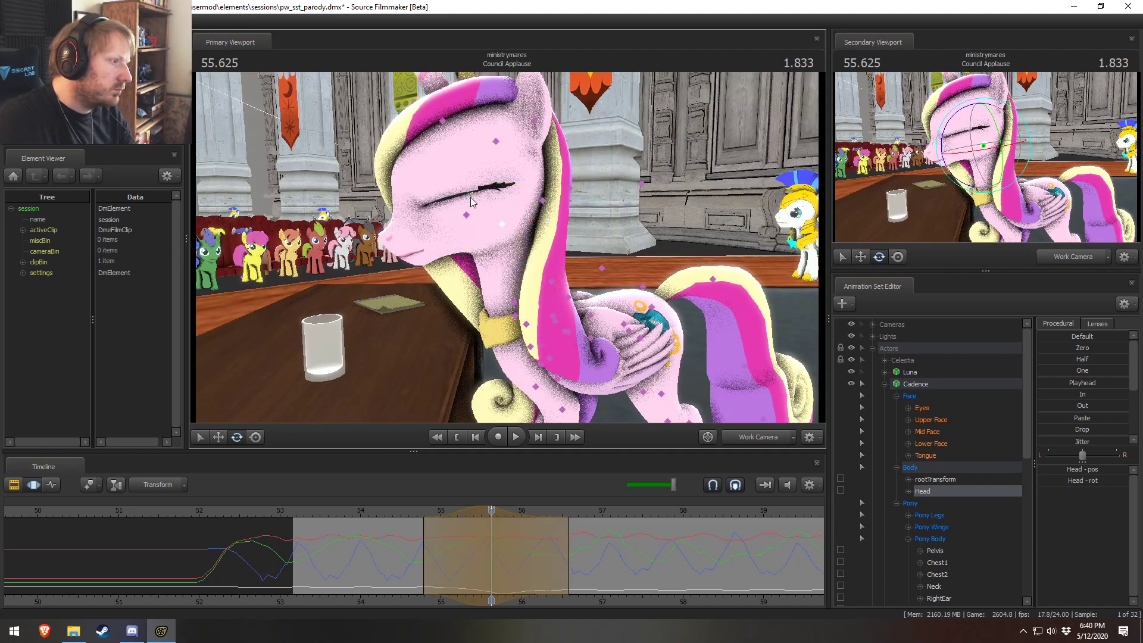
pyautogui.click(466, 214)
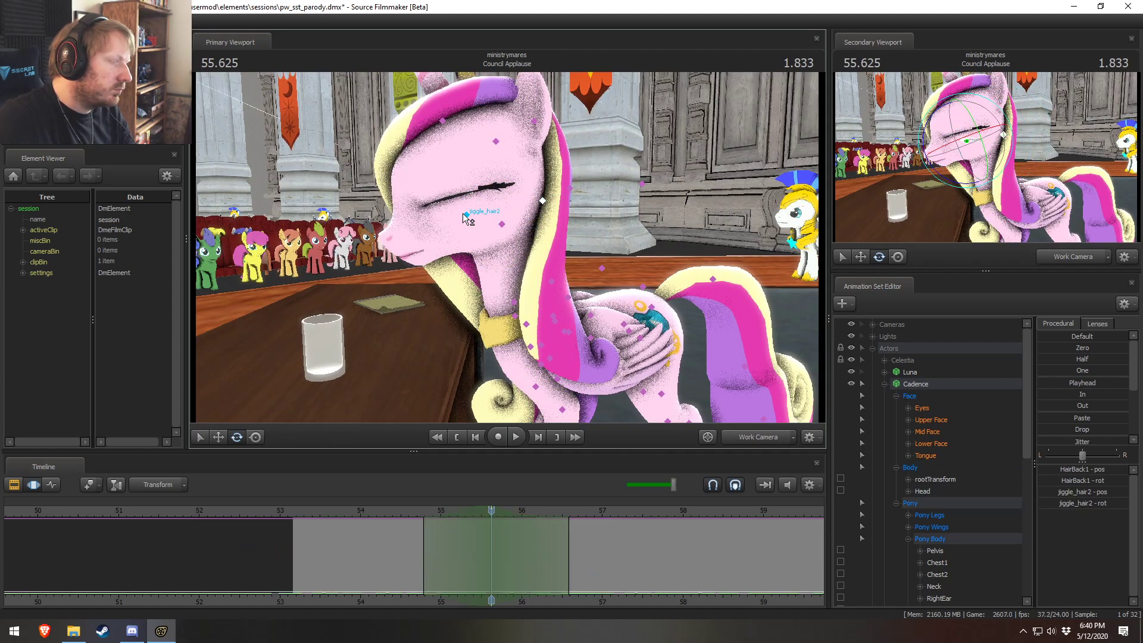
pyautogui.moveTo(489, 175); pyautogui.dragTo(496, 178)
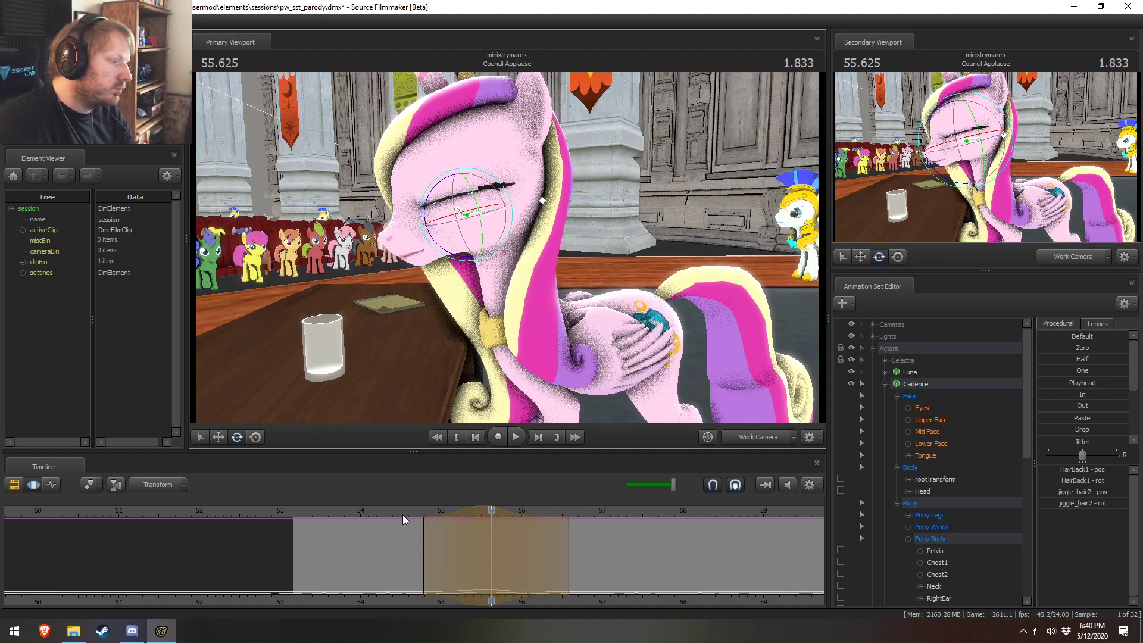
pyautogui.click(409, 509)
pyautogui.press('space')
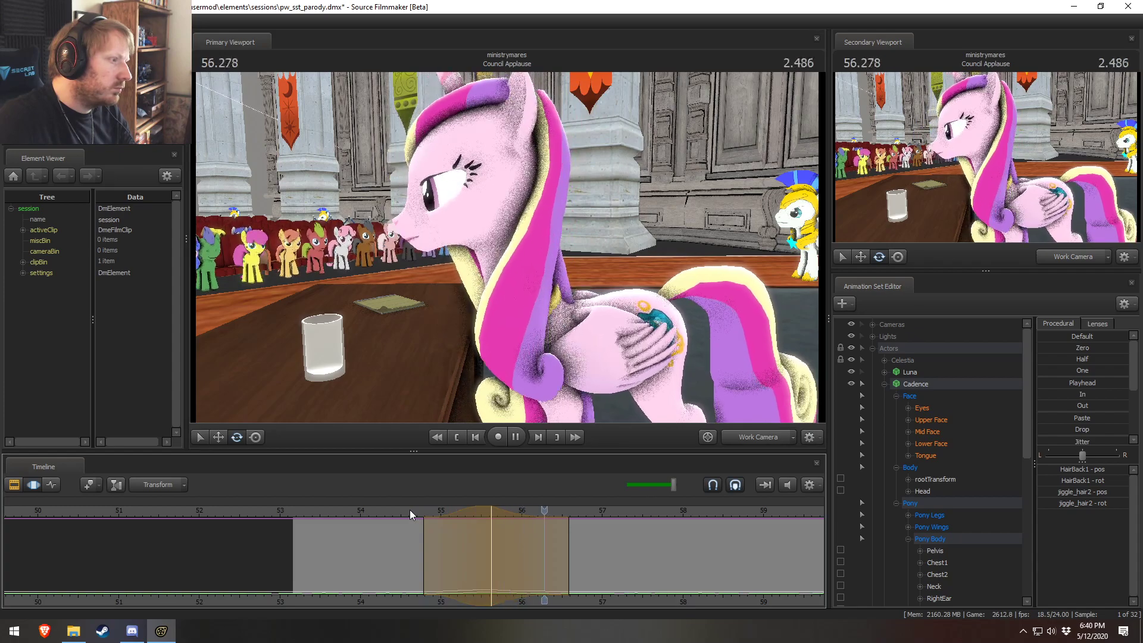
pyautogui.press('space')
# Step: Commit the hair edit and play the nod back from the front through the work camera
pyautogui.press('F2')
pyautogui.press('F3')
pyautogui.press('F2')
pyautogui.press('space')
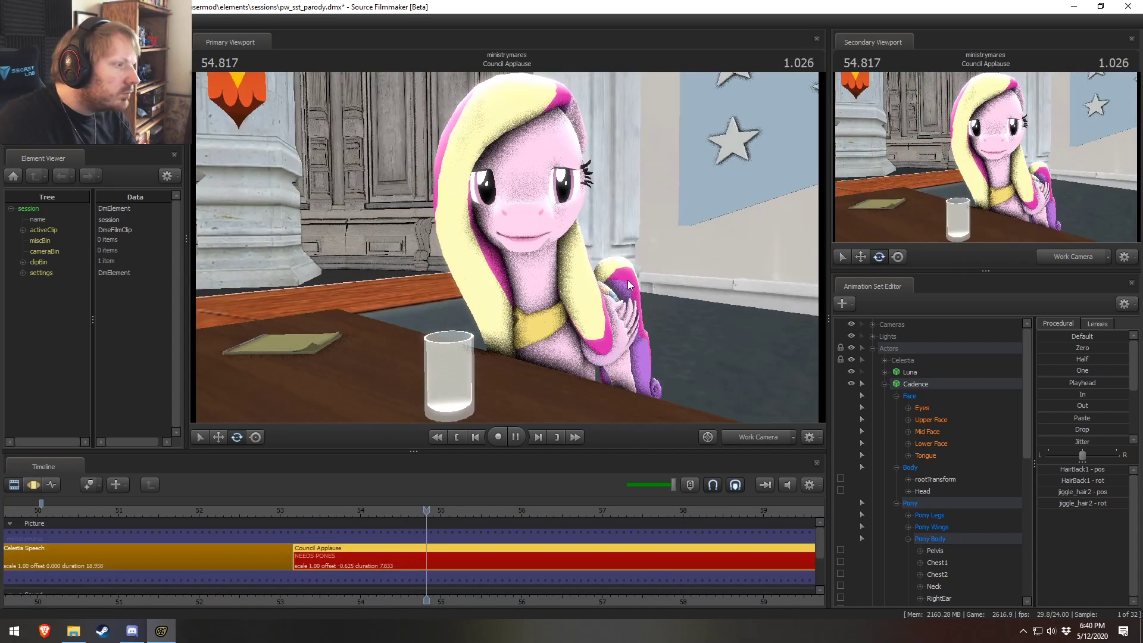
pyautogui.press('space')
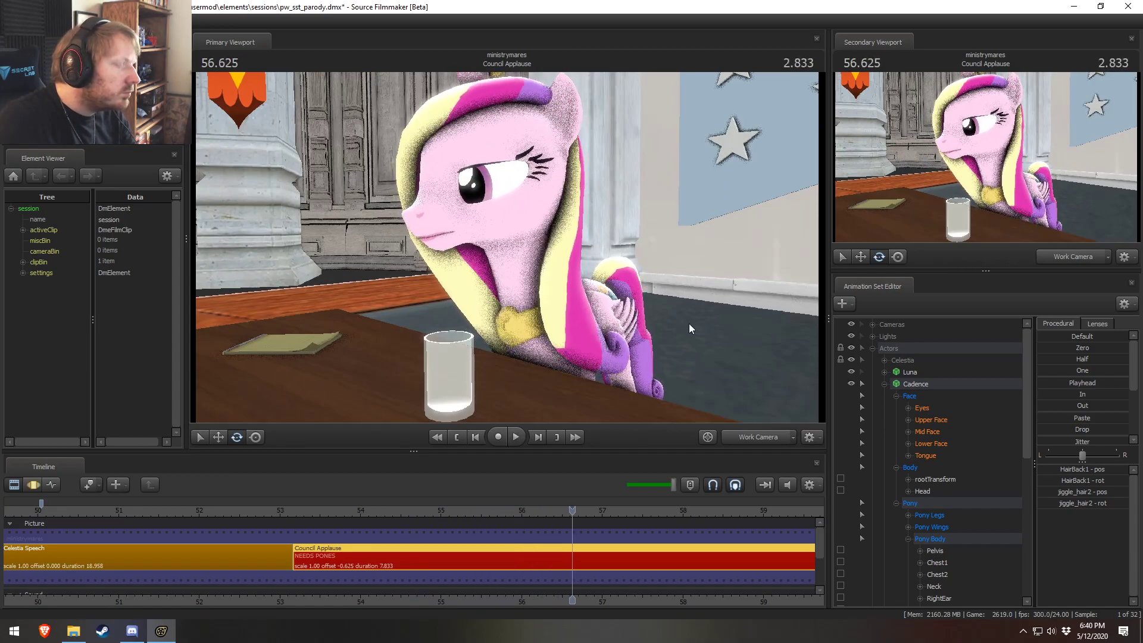
# Step: Switch the primary viewport to the Main Camera and replay the Council Applause shot to check the nod at full framing
pyautogui.click(749, 436)
pyautogui.moveTo(360, 510); pyautogui.dragTo(466, 510)
pyautogui.press('space')
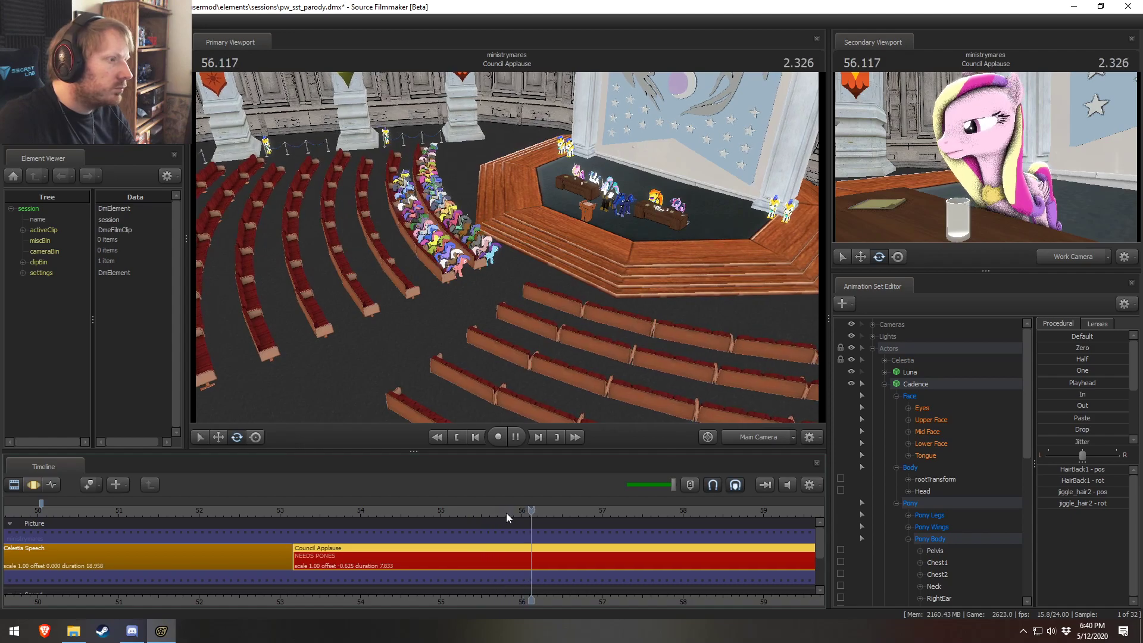
pyautogui.press('space')
pyautogui.click(366, 511)
pyautogui.press('space')
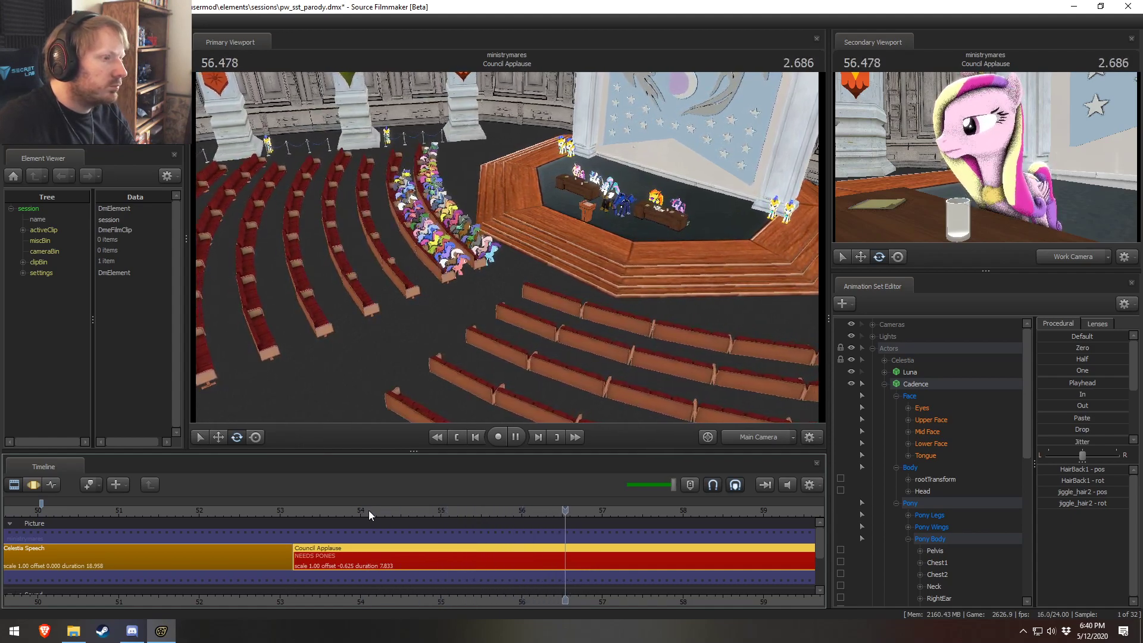
pyautogui.click(306, 512)
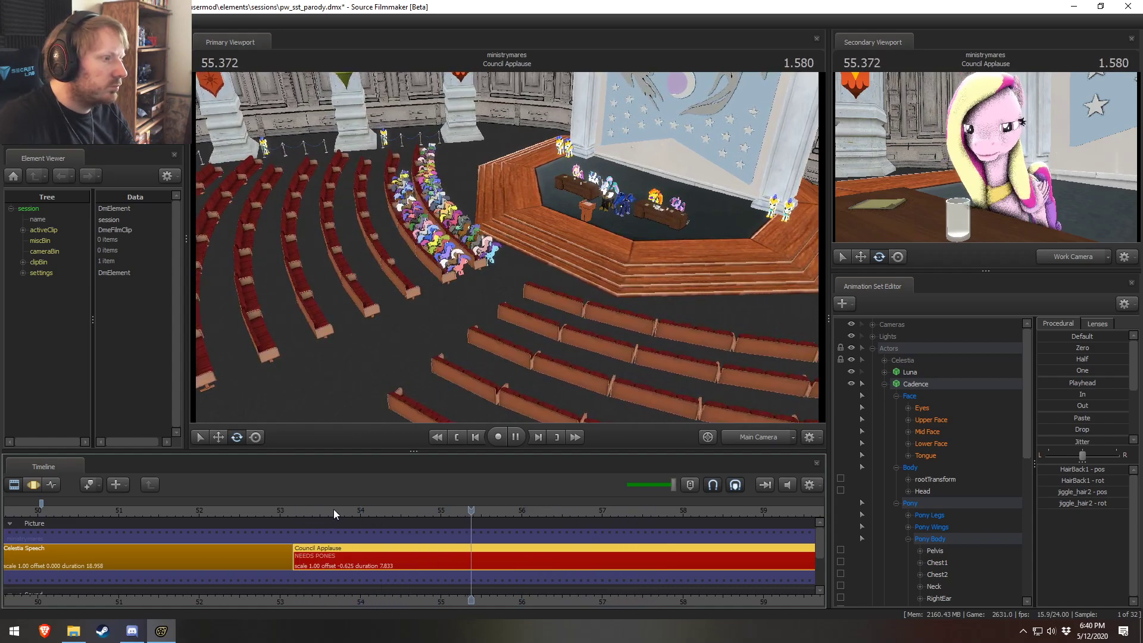
pyautogui.press('space')
# Step: Return to the work camera, frame the desk with Cadence and the white unicorn, and play the shot
pyautogui.moveTo(631, 298); pyautogui.dragTo(667, 247)
pyautogui.press('w')
pyautogui.press('F3')
pyautogui.click(319, 511)
pyautogui.press('space')
pyautogui.press('space')
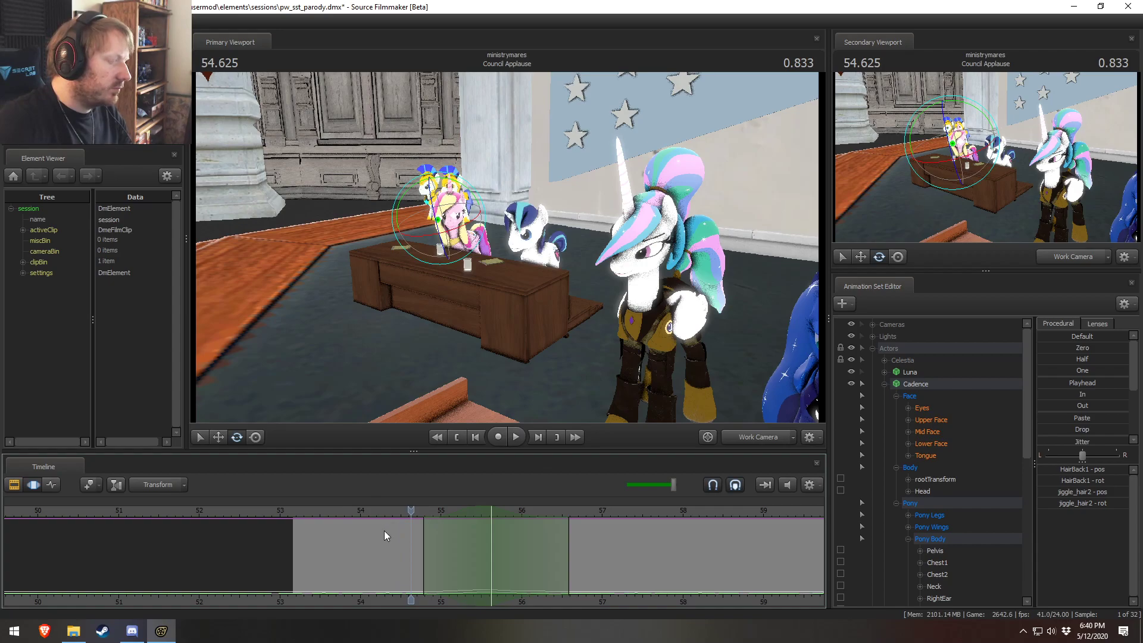
# Step: Make a time selection holding from about 54.7 to 57.1, with falloff from about 54.0 to 57.8
pyautogui.press('F2')
pyautogui.press('F3')
pyautogui.keyDown('shift'); pyautogui.moveTo(381, 543); pyautogui.dragTo(552, 548); pyautogui.keyUp('shift')
pyautogui.keyDown('shift'); pyautogui.scroll(10, 553, 553); pyautogui.keyUp('shift')
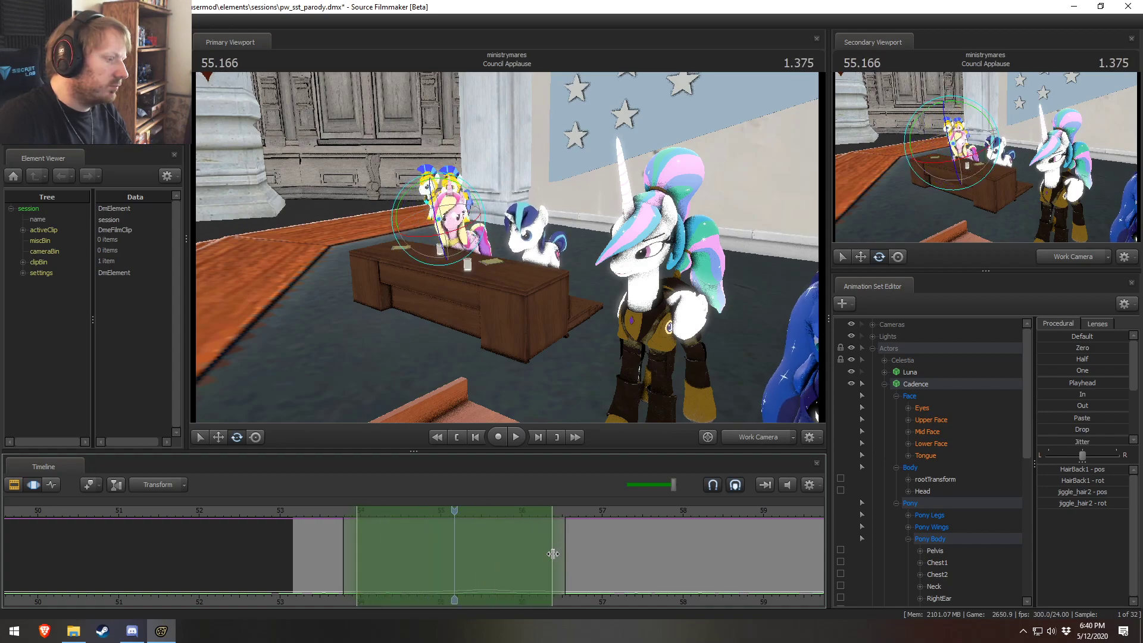
pyautogui.keyDown('shift'); pyautogui.scroll(4, 558, 556); pyautogui.keyUp('shift')
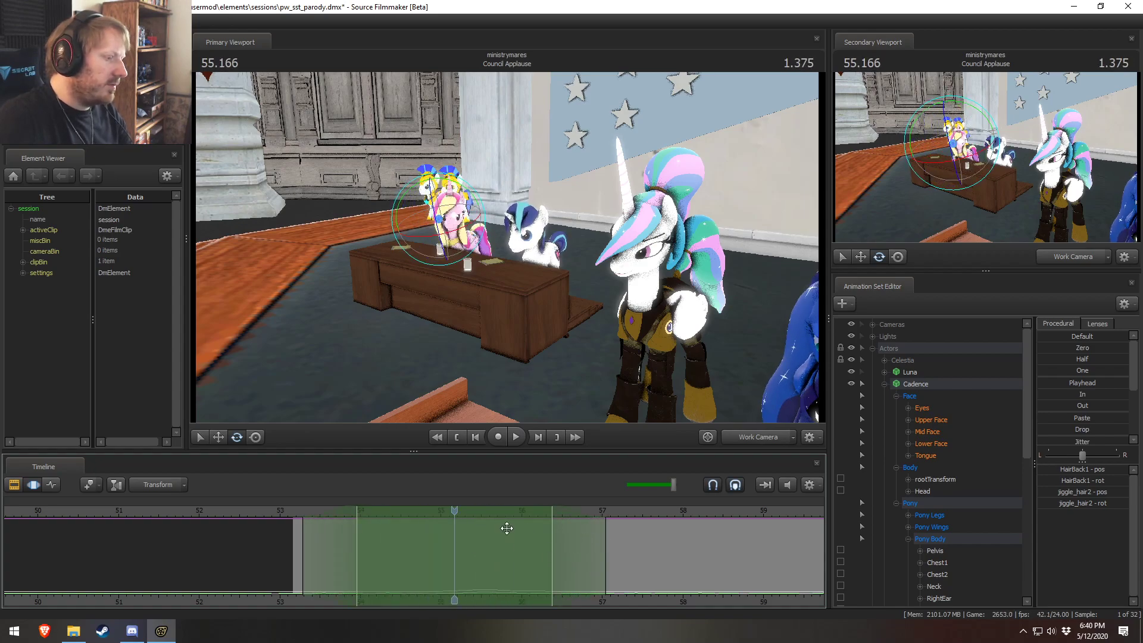
pyautogui.moveTo(511, 510); pyautogui.dragTo(572, 511)
pyautogui.press('shift')
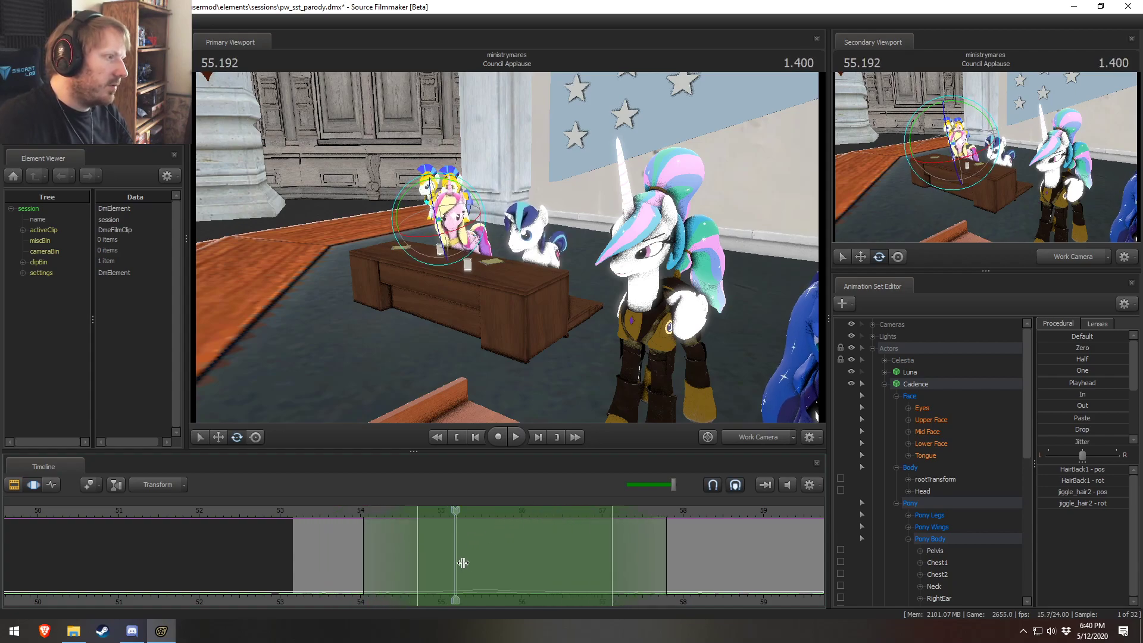
# Step: Select the Neck and Head bones of the white unicorn beside Cadence and rotate them together to turn its head sideways
pyautogui.press('w')
pyautogui.moveTo(544, 258); pyautogui.dragTo(546, 257)
pyautogui.press('a')
pyautogui.press('w')
pyautogui.press('ctrl')
pyautogui.click(506, 221)
pyautogui.click(507, 254)
pyautogui.press('e')
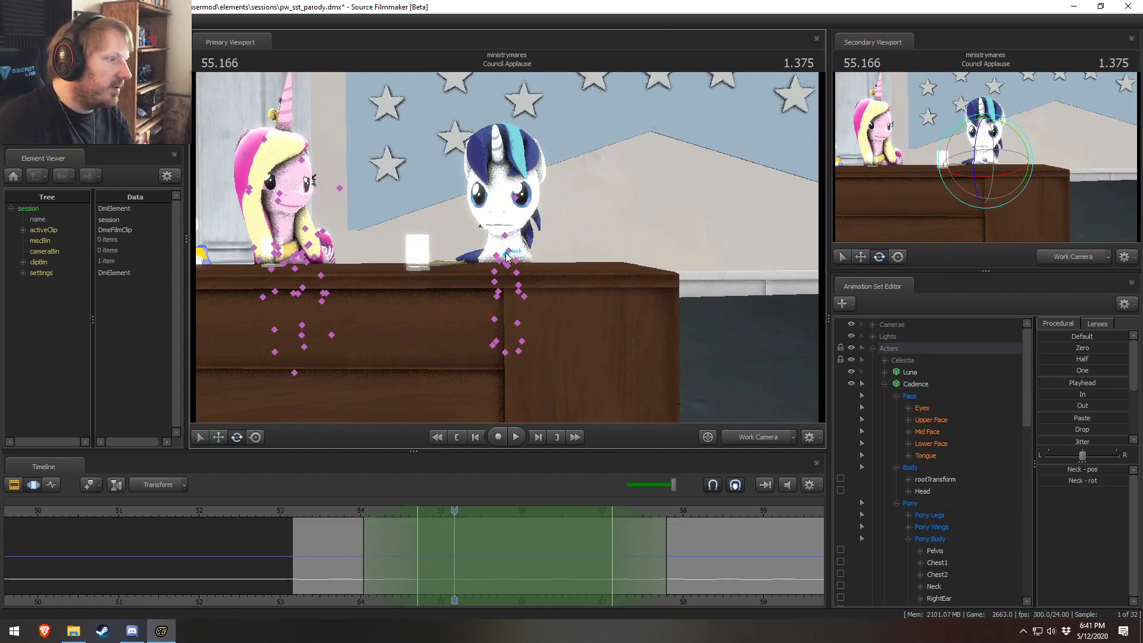
pyautogui.keyDown('ctrl'); pyautogui.click(505, 222); pyautogui.keyUp('ctrl')
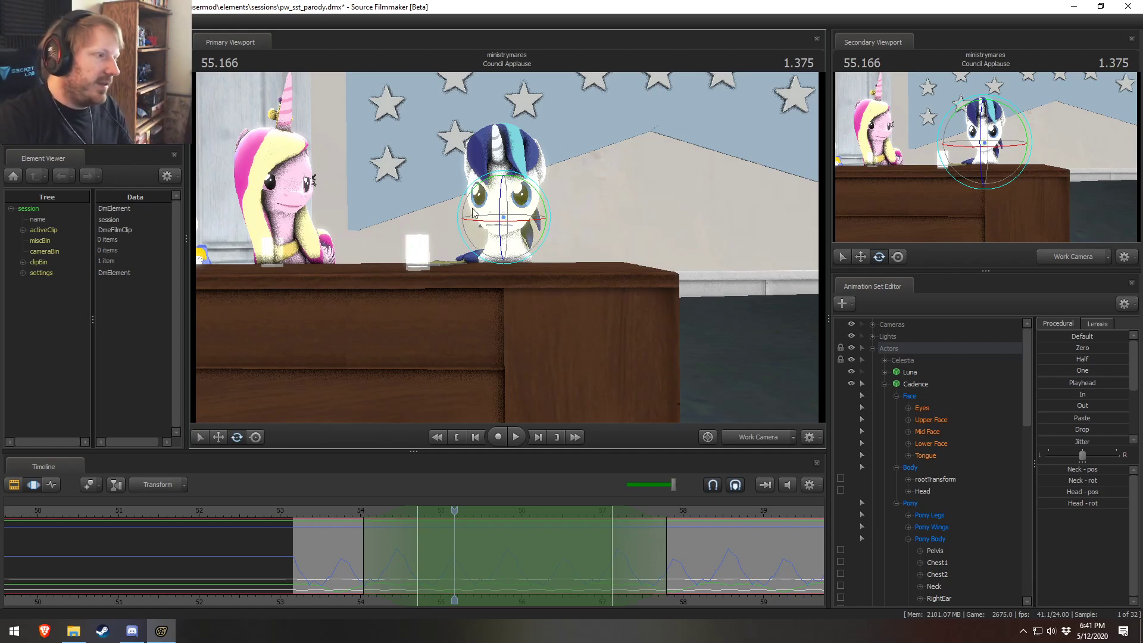
pyautogui.press('w')
pyautogui.moveTo(555, 223); pyautogui.dragTo(524, 216)
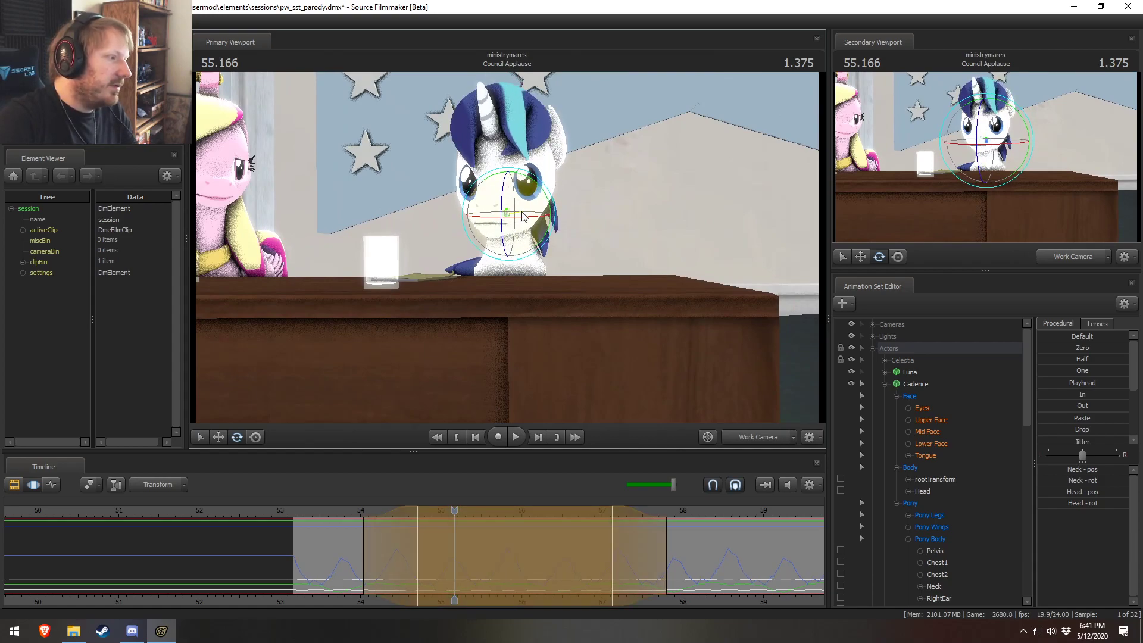
# Step: Play back the unicorn's head turn and shorten the time selection to hold until about 56.6, with falloff ending near 57.2
pyautogui.press('space')
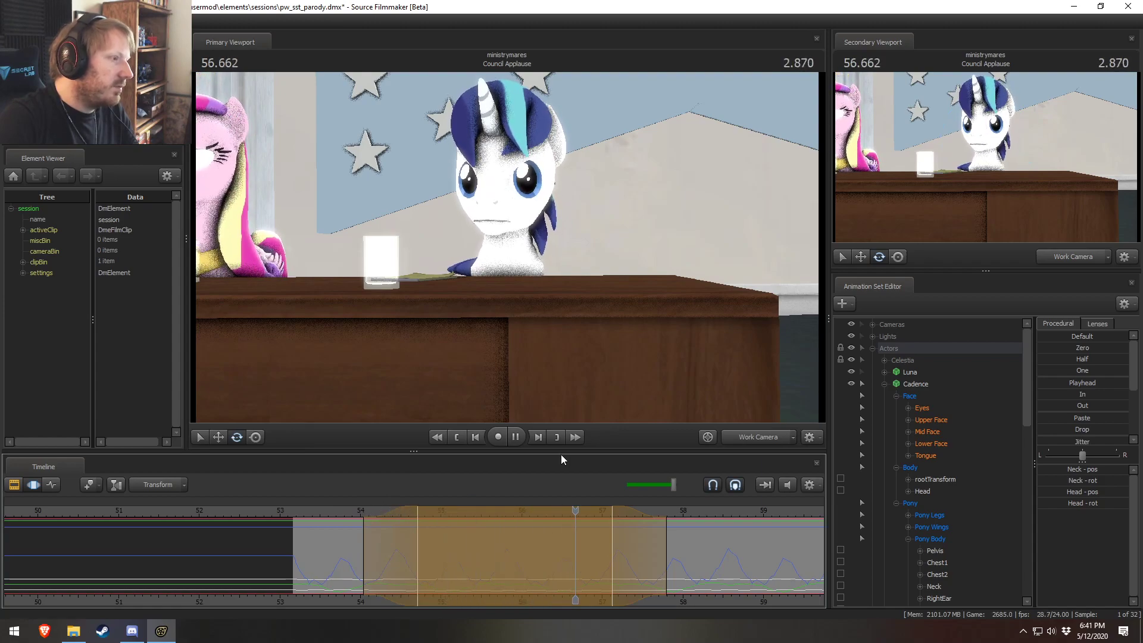
pyautogui.press('space')
pyautogui.moveTo(641, 533); pyautogui.dragTo(598, 549)
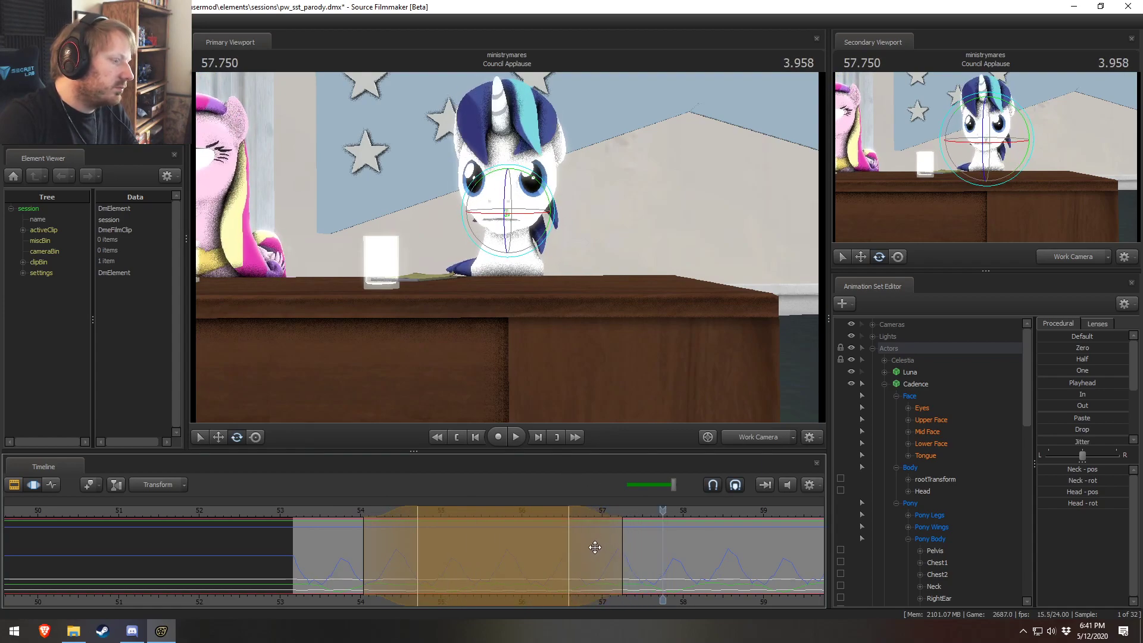
# Step: At 54.833, rotate the unicorn's head and neck to face the opposite way, away from Cadence, and replay the turn
pyautogui.moveTo(375, 519); pyautogui.dragTo(428, 519)
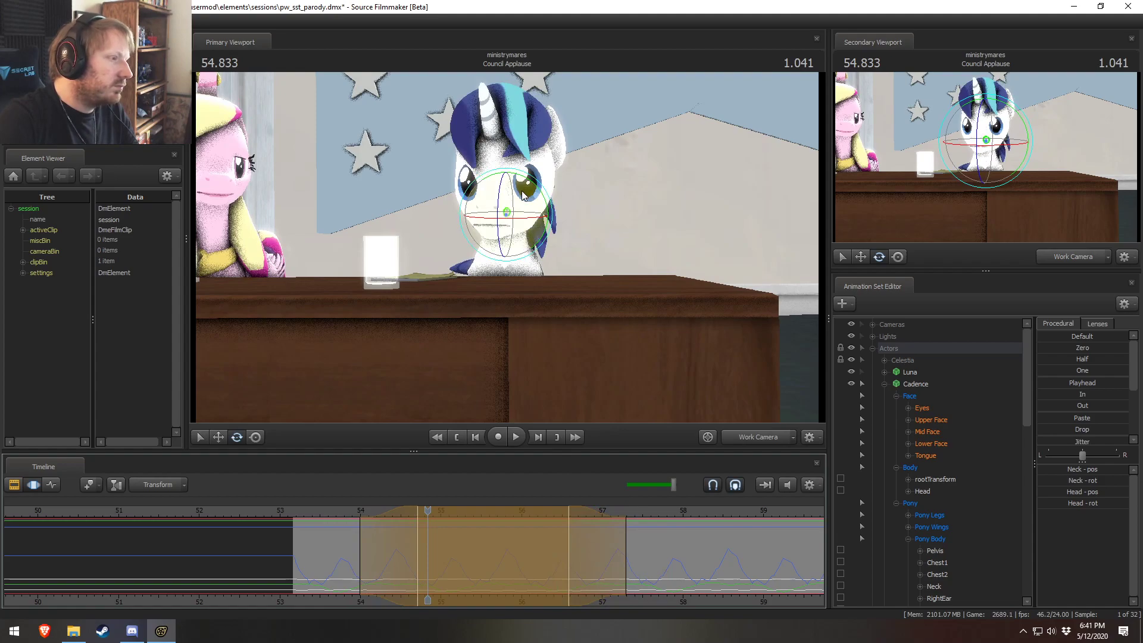
pyautogui.moveTo(523, 228); pyautogui.dragTo(530, 228)
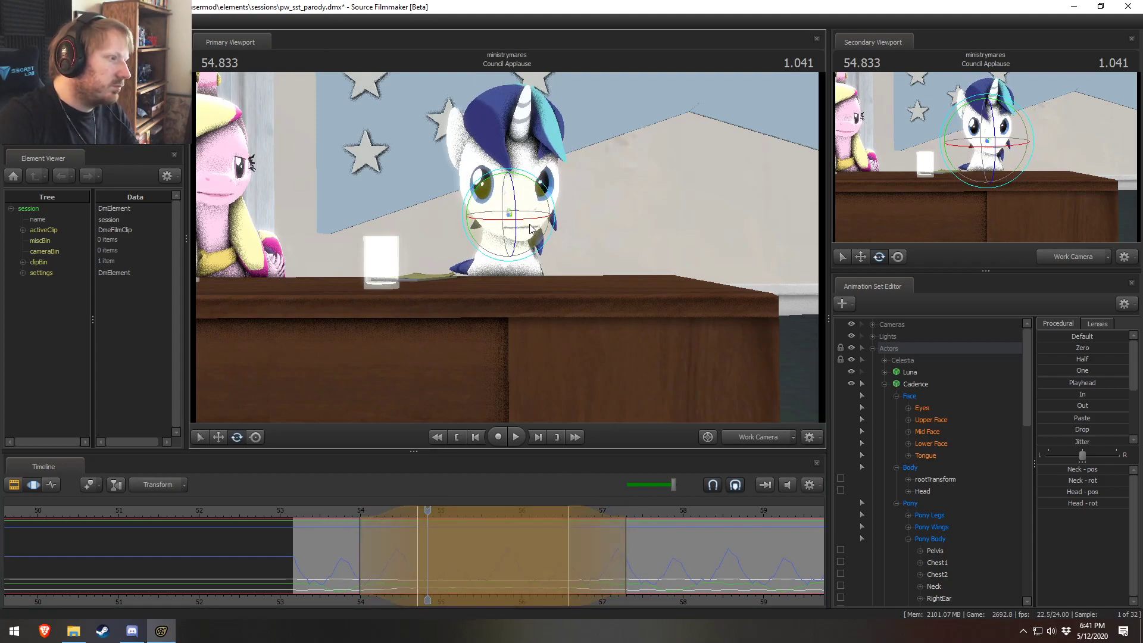
pyautogui.click(349, 512)
pyautogui.press('space')
pyautogui.press('space')
# Step: Fine-tune the start of the time selection's falloff to about 54.1 and replay the unicorn's head turn
pyautogui.moveTo(369, 537); pyautogui.dragTo(394, 552)
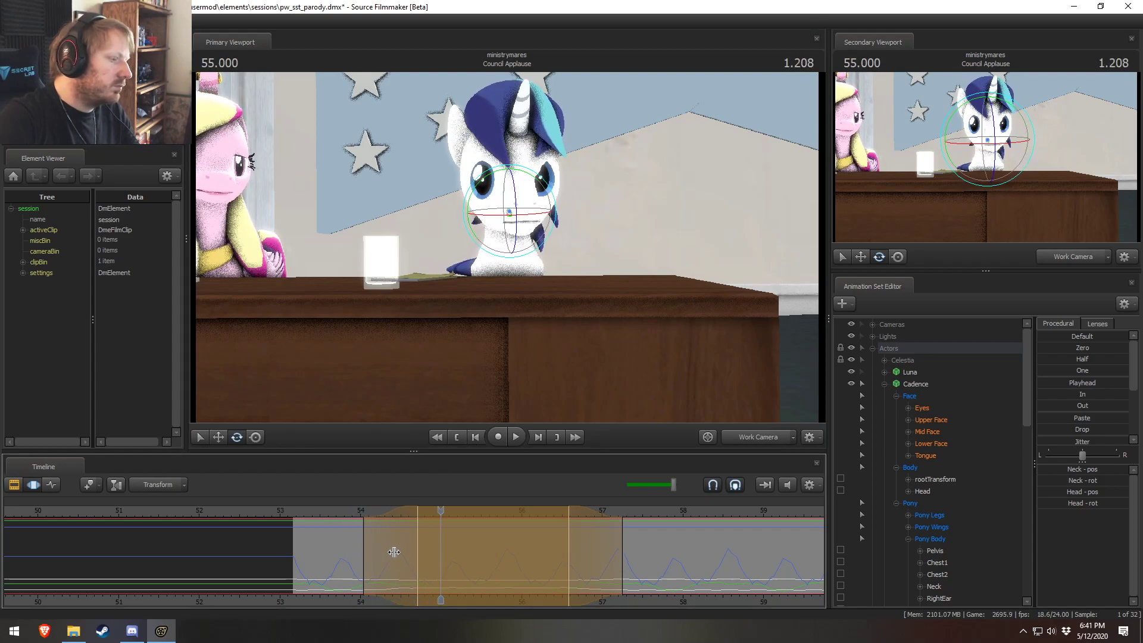
pyautogui.click(363, 514)
pyautogui.press('space')
pyautogui.press('space')
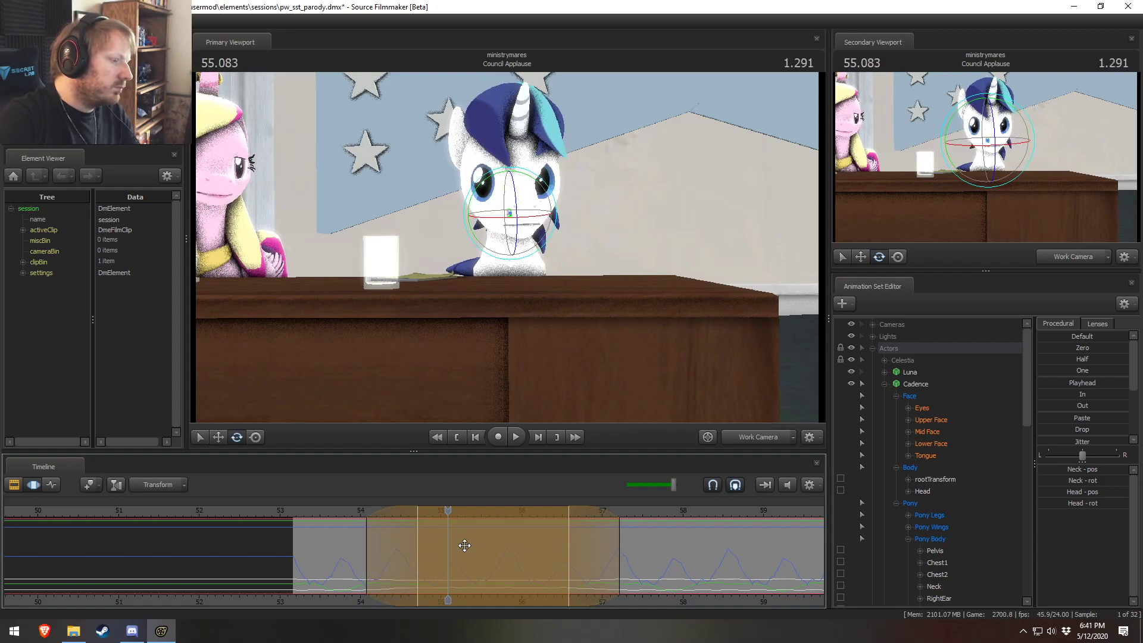
# Step: Adjust the start of the time selection's hold to about 54.75, replaying the unicorn's head turn to check its speed
pyautogui.click(355, 513)
pyautogui.press('space')
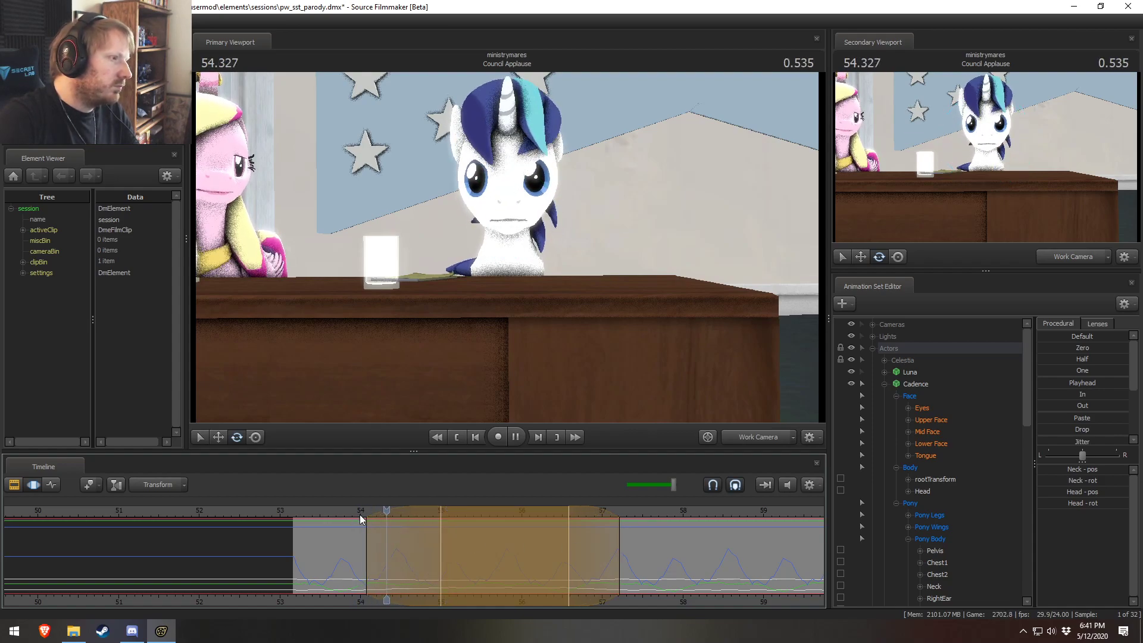
pyautogui.press('space')
pyautogui.moveTo(437, 544); pyautogui.dragTo(419, 543)
pyautogui.click(378, 515)
pyautogui.press('space')
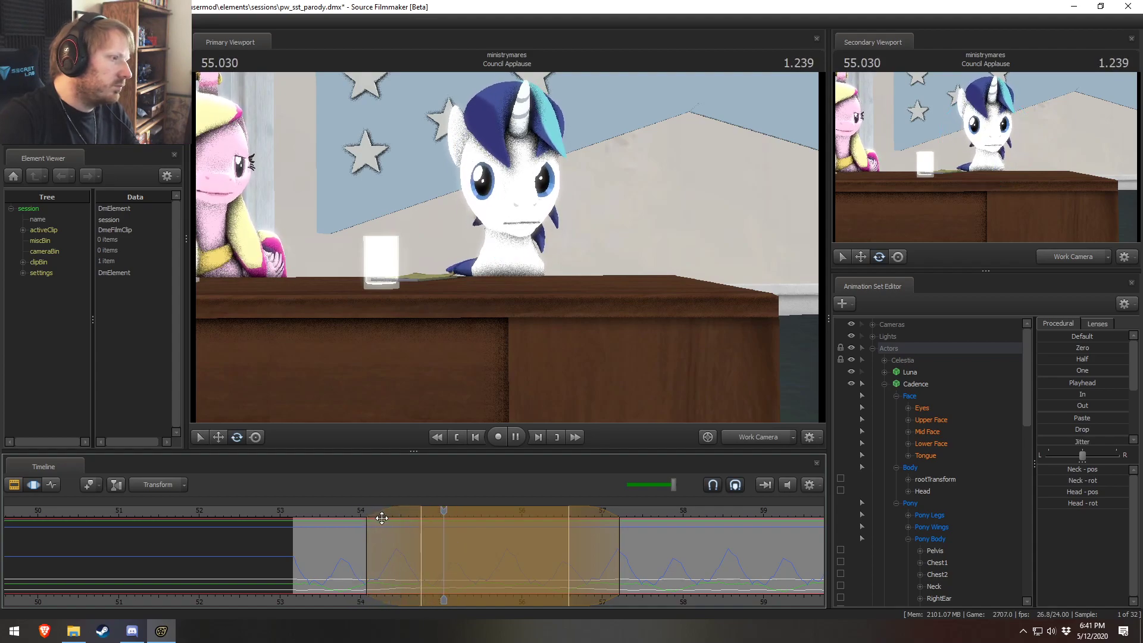
pyautogui.press('space')
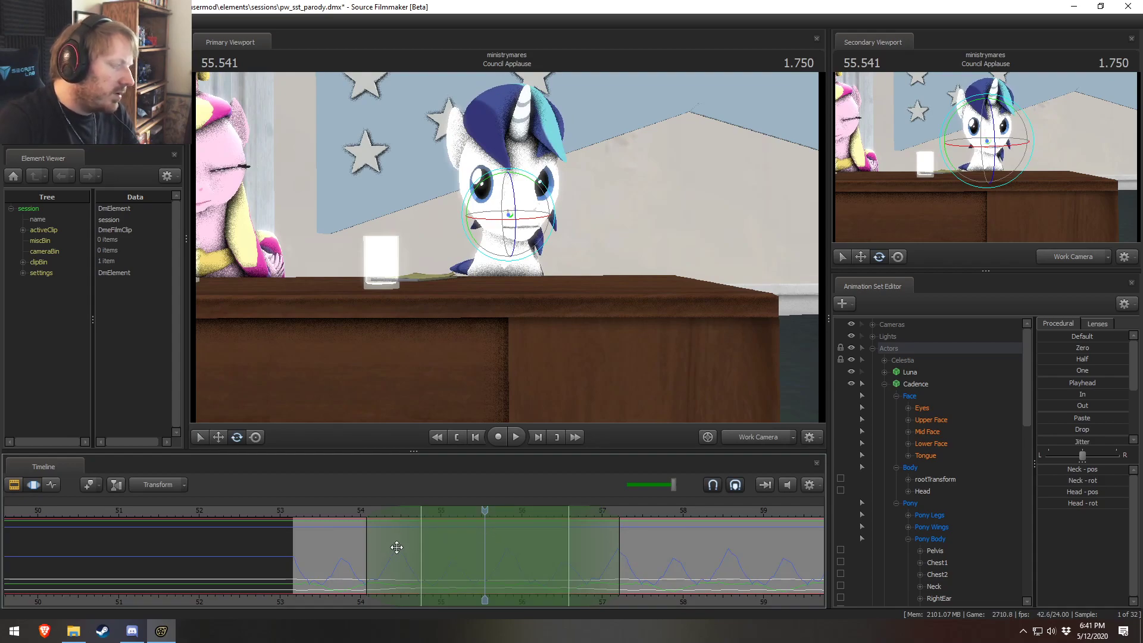
# Step: Play and scrub through the end of the unicorn's head turn up to 57.250 to check its return
pyautogui.press('space')
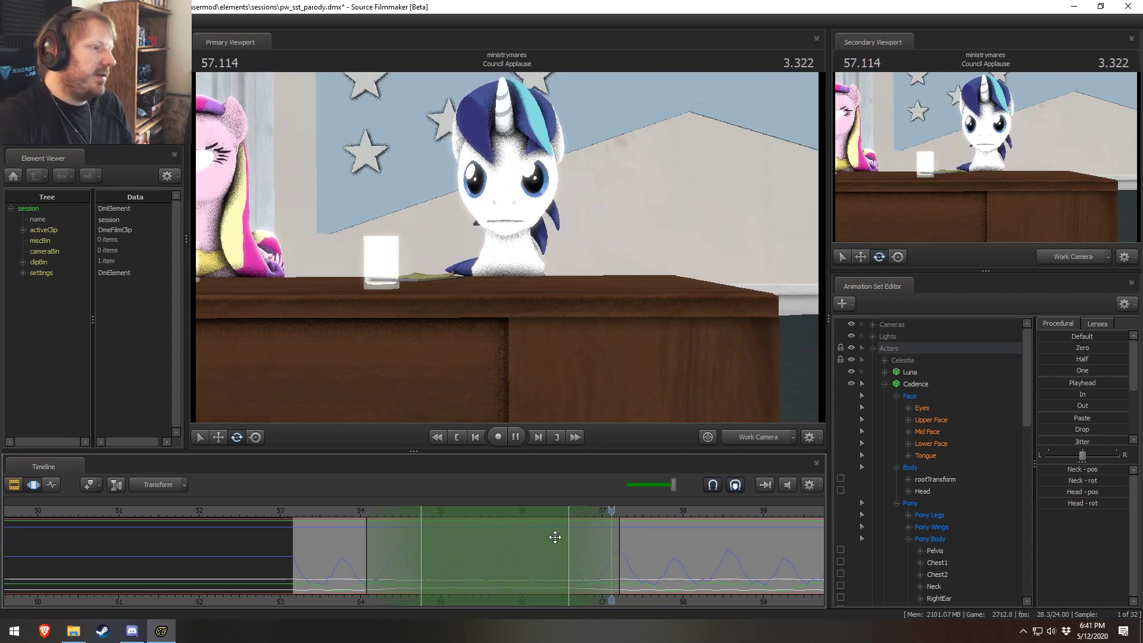
pyautogui.press('space')
pyautogui.moveTo(622, 512); pyautogui.dragTo(544, 514)
pyautogui.press('space')
pyautogui.press('space')
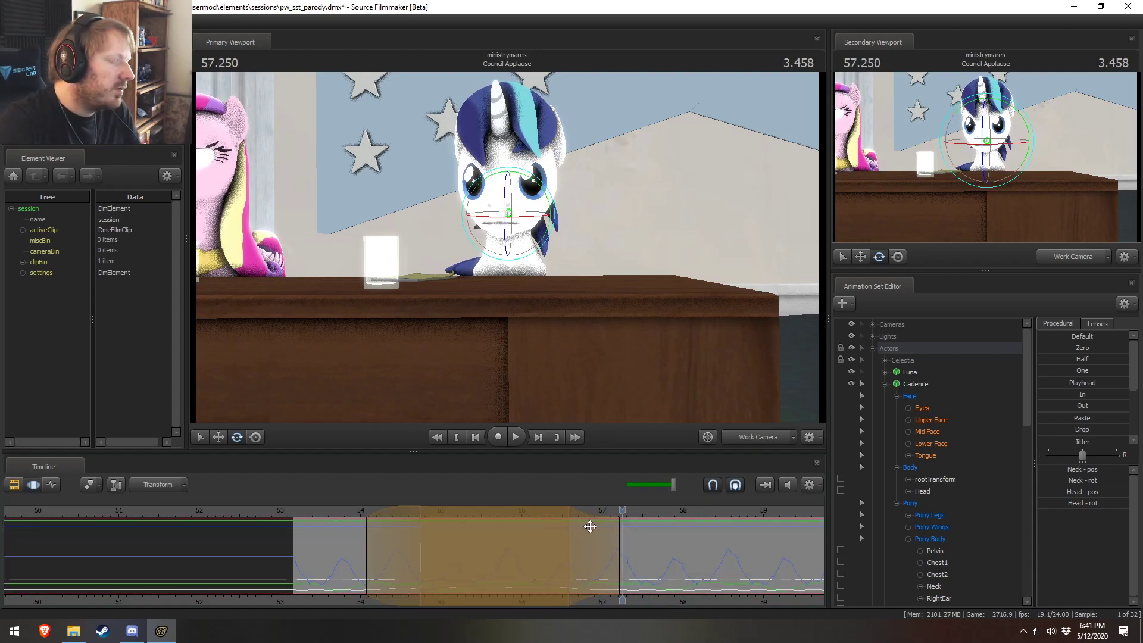
# Step: Select the time around 56.916 and dip the unicorn's head mid-turn, extending the falloff back to about 56.3 and replaying the motion
pyautogui.moveTo(582, 549); pyautogui.dragTo(617, 554)
pyautogui.doubleClick(595, 554)
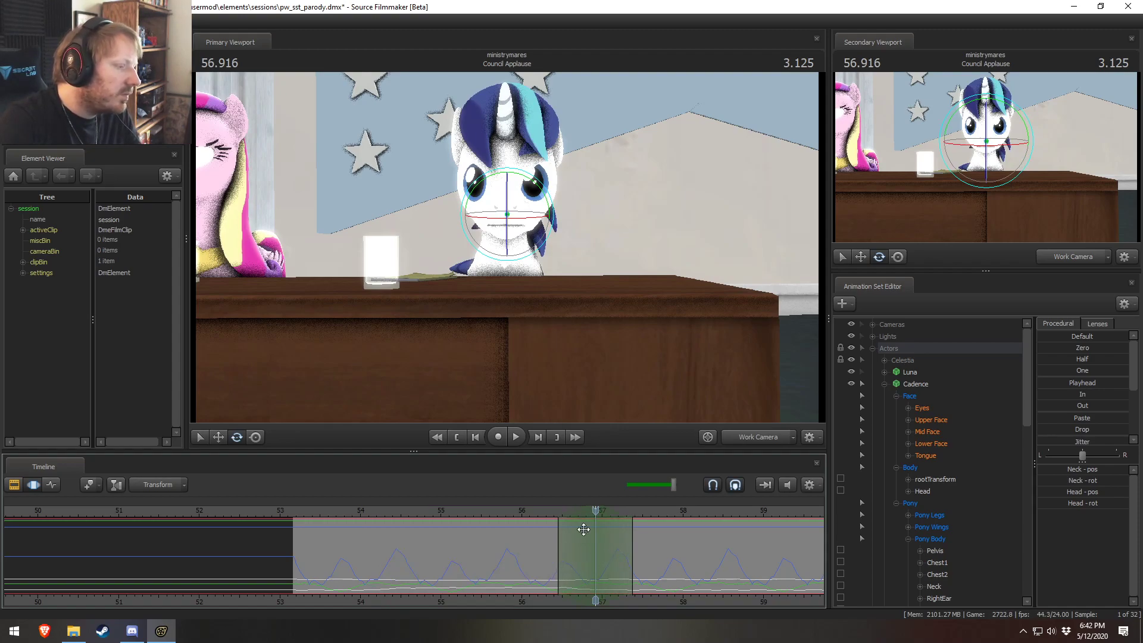
pyautogui.keyDown('ctrl'); pyautogui.click(508, 226); pyautogui.keyUp('ctrl')
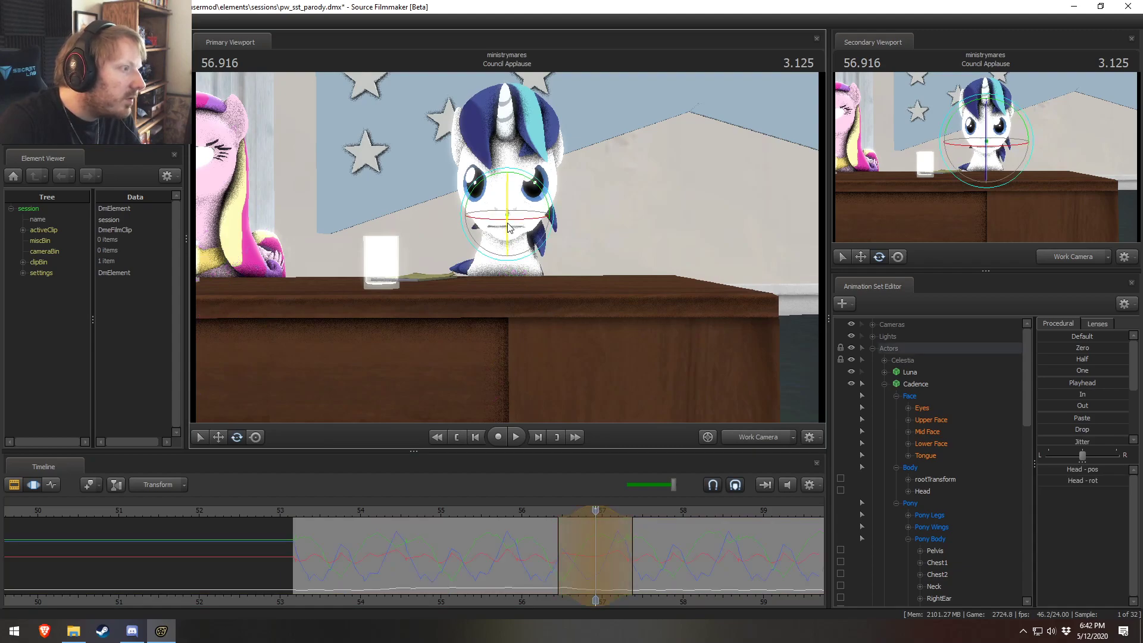
pyautogui.moveTo(508, 229); pyautogui.dragTo(509, 230)
pyautogui.click(538, 513)
pyautogui.press('space')
pyautogui.press('space')
pyautogui.moveTo(558, 523); pyautogui.dragTo(537, 514)
pyautogui.press('space')
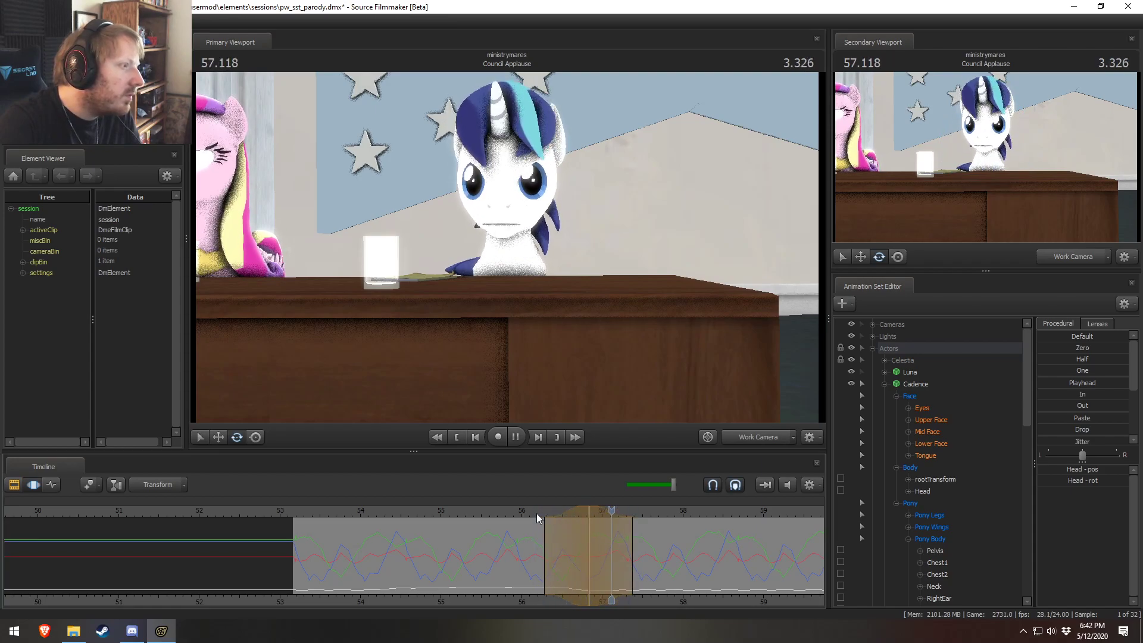
# Step: Select the time around 54.291 and dip the unicorn's head during the first turn, adjusting the falloff start to about 53.9 and replaying
pyautogui.moveTo(360, 524); pyautogui.dragTo(384, 550)
pyautogui.click(385, 549)
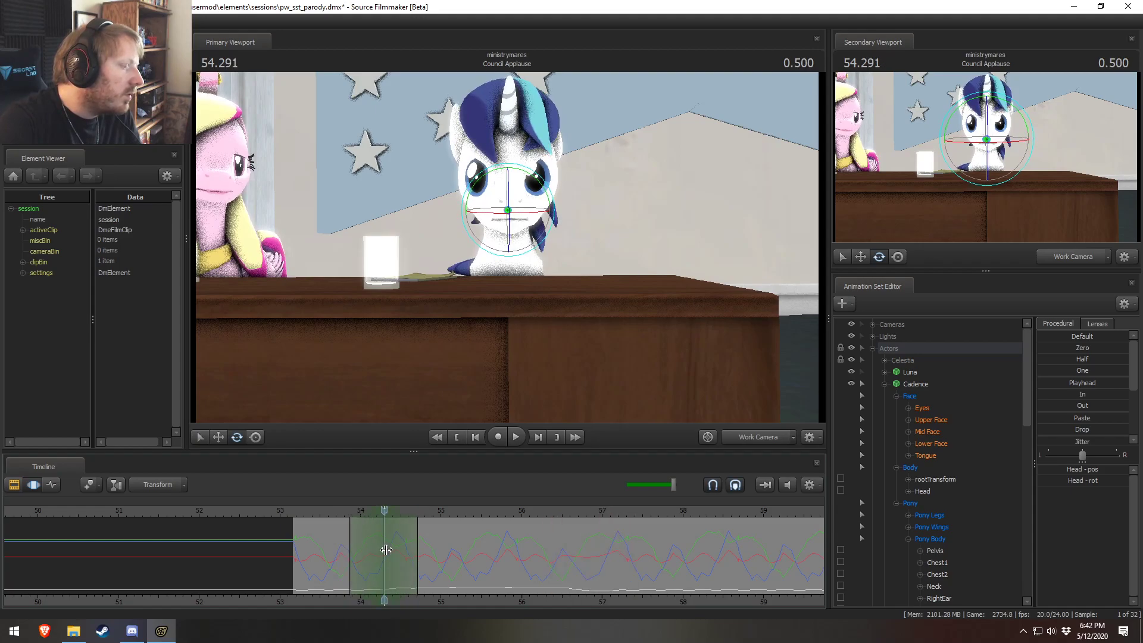
pyautogui.moveTo(549, 236); pyautogui.dragTo(533, 231)
pyautogui.click(331, 511)
pyautogui.press('space')
pyautogui.press('space')
pyautogui.moveTo(353, 519); pyautogui.dragTo(362, 518)
pyautogui.click(348, 513)
pyautogui.press('space')
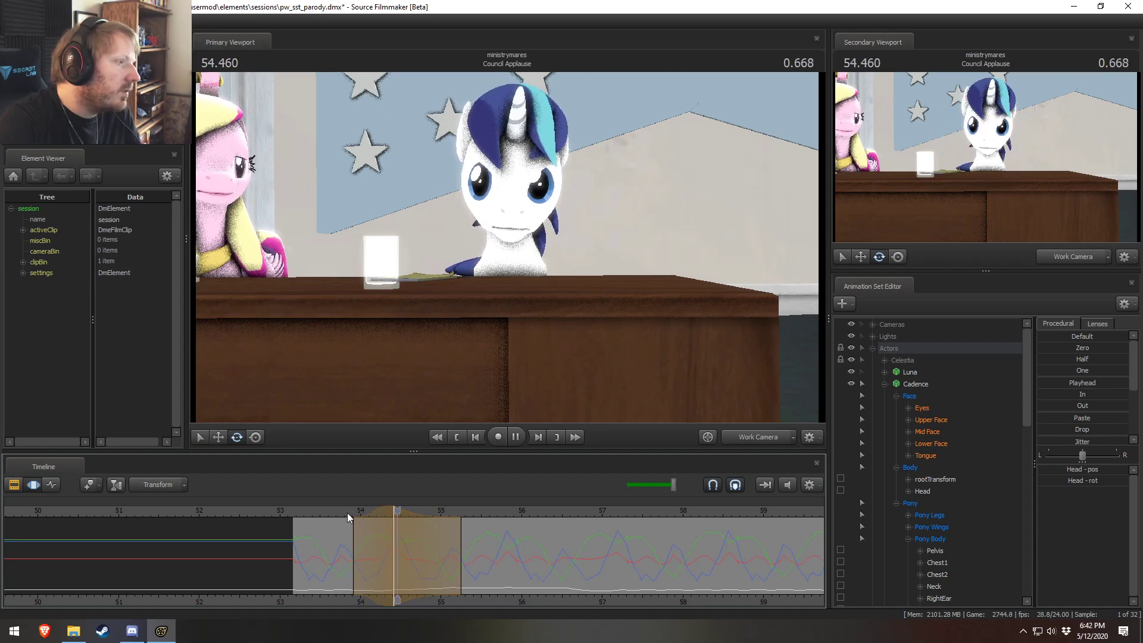
pyautogui.press('space')
# Step: Over the time from about 54.4 to 56.9, move Shining Armor's eye view target to redirect his gaze
pyautogui.moveTo(394, 542); pyautogui.dragTo(593, 559)
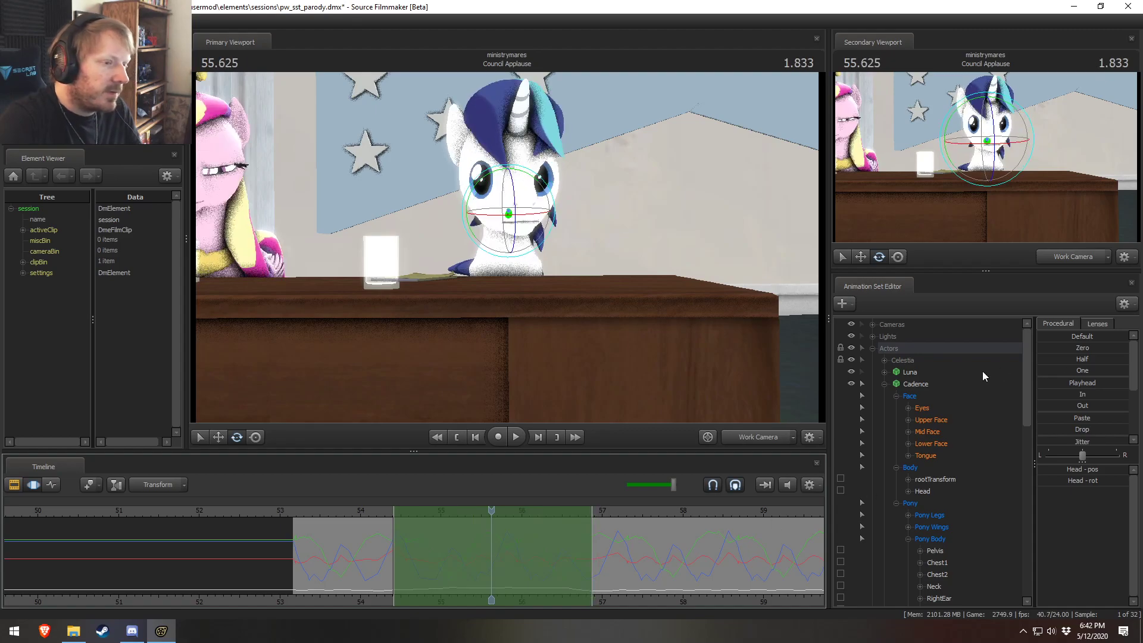
pyautogui.click(885, 384)
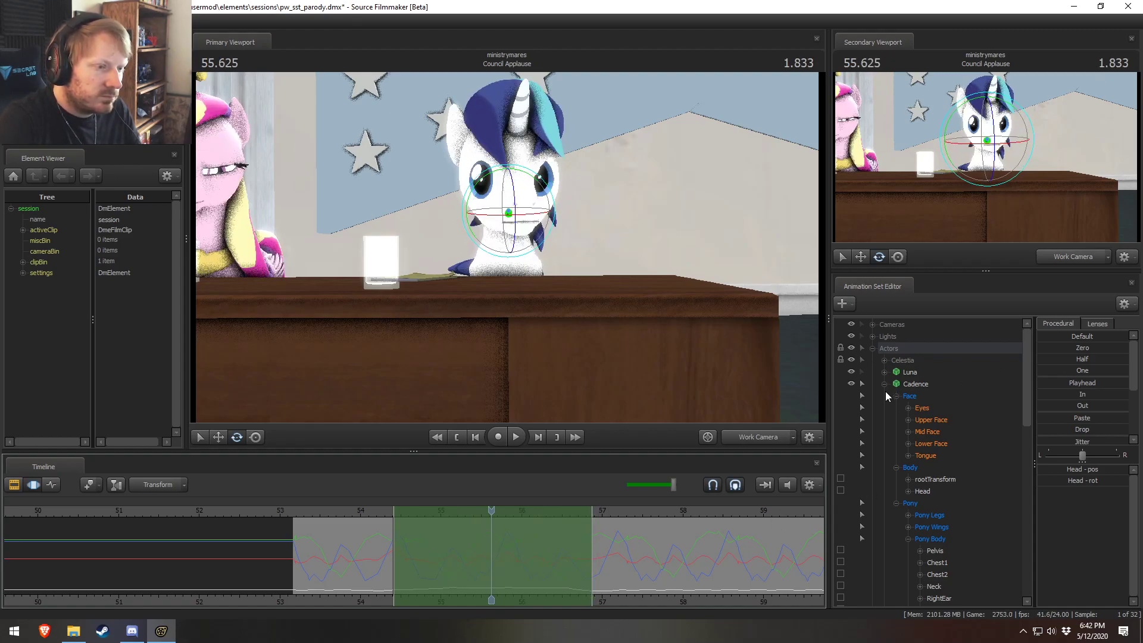
pyautogui.click(896, 408)
pyautogui.click(922, 420)
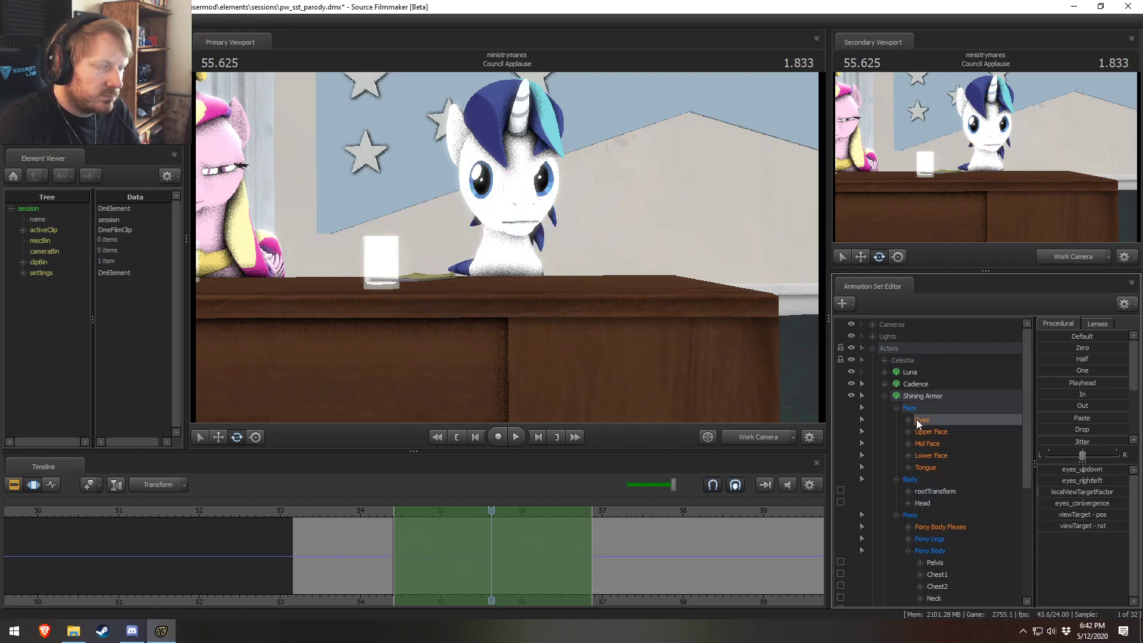
pyautogui.moveTo(504, 260)
pyautogui.mouseDown()
pyautogui.moveTo(483, 262)
pyautogui.moveTo(551, 280)
pyautogui.moveTo(508, 248)
pyautogui.mouseUp()
pyautogui.press('w')
pyautogui.press('w')
pyautogui.press('w')
pyautogui.press('s')
pyautogui.press('d')
pyautogui.moveTo(763, 237); pyautogui.dragTo(769, 309)
pyautogui.press('w')
pyautogui.press('w')
# Step: Replay Shining Armor's head turn from about 54.0 to check where his eyes look
pyautogui.click(359, 515)
pyautogui.press('space')
pyautogui.press('F2')
pyautogui.press('F3')
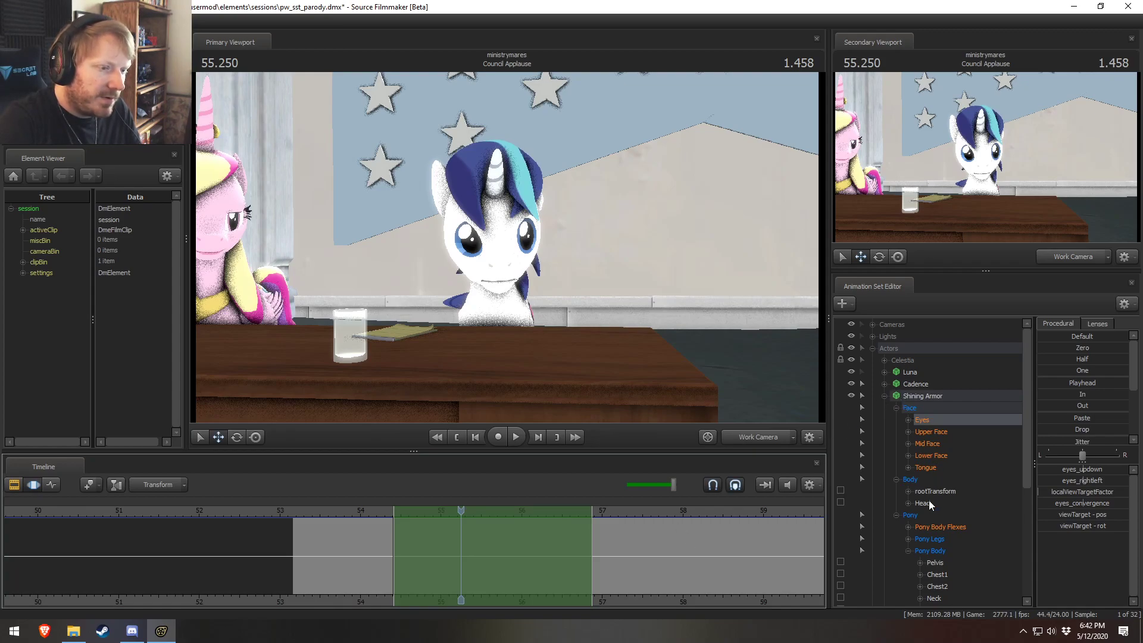
# Step: In Shining Armor's Upper Face controls, close both eyes with the eye_closer sliders over a short falloff selection around 54.416
pyautogui.click(944, 456)
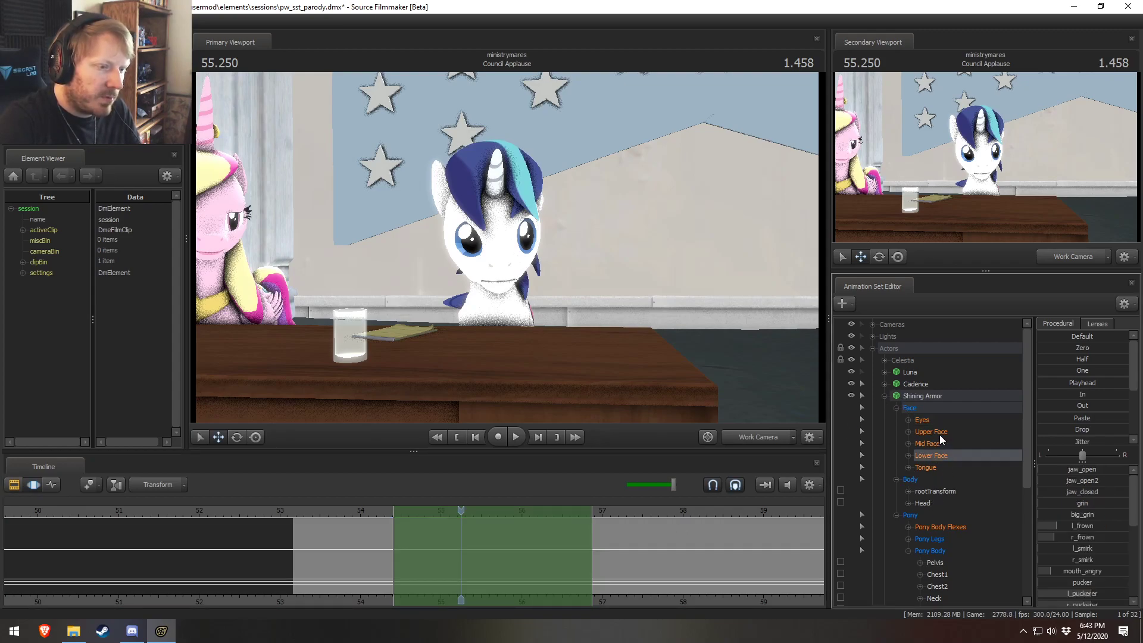
pyautogui.click(940, 435)
pyautogui.scroll(1, 477, 584)
pyautogui.keyDown('shift'); pyautogui.moveTo(362, 562); pyautogui.dragTo(389, 566); pyautogui.keyUp('shift')
pyautogui.keyDown('shift'); pyautogui.scroll(3, 388, 566); pyautogui.keyUp('shift')
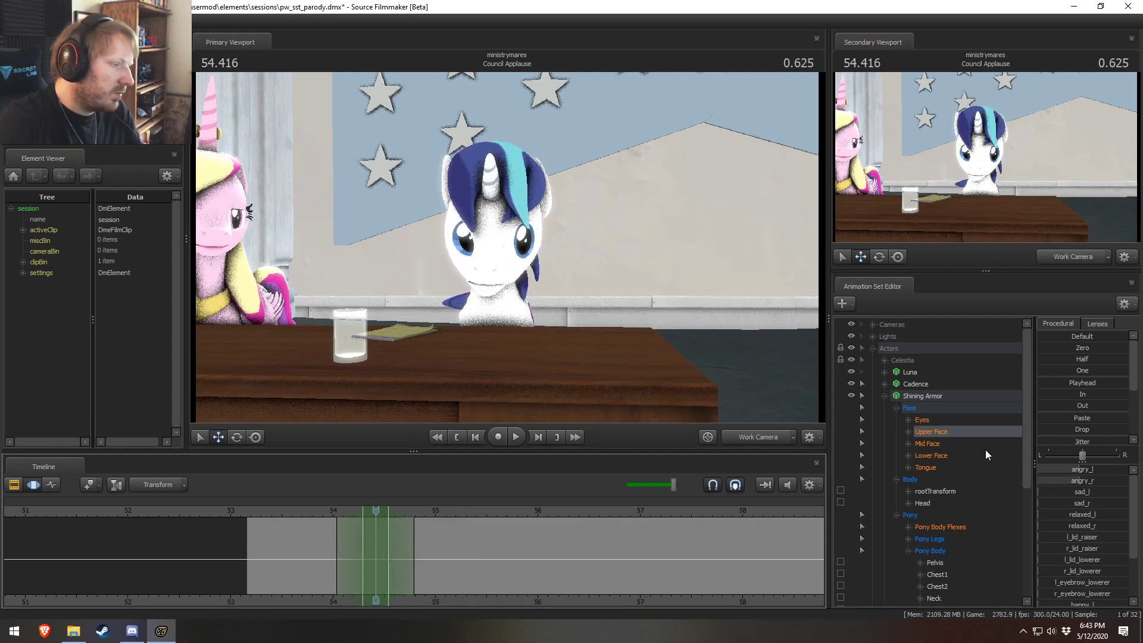
pyautogui.scroll(-2, 1084, 548)
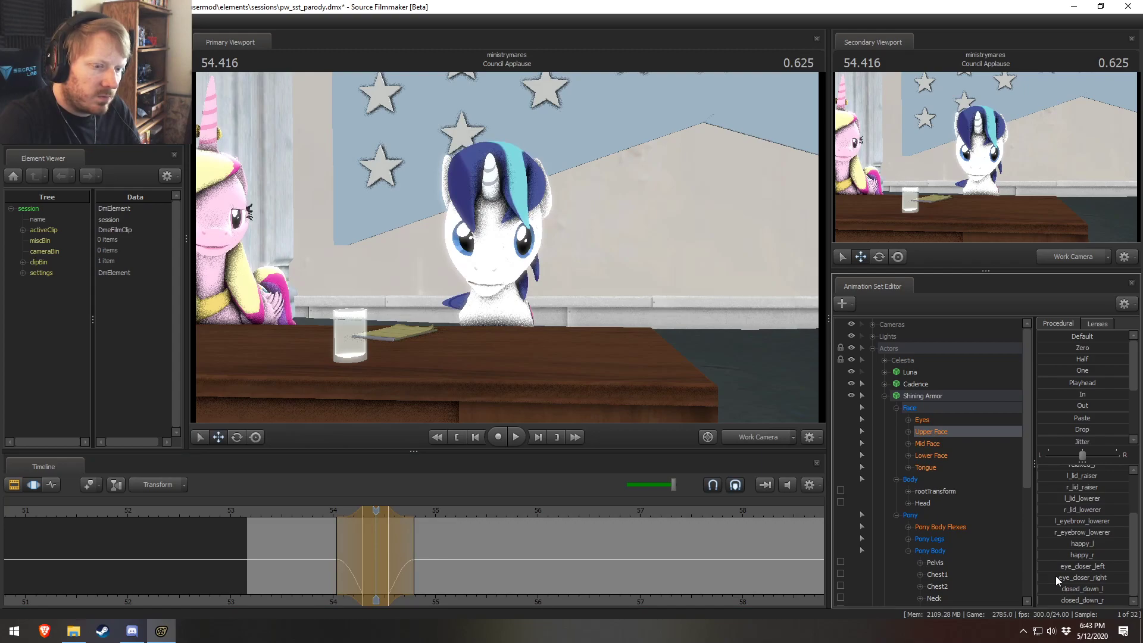
pyautogui.moveTo(1060, 589); pyautogui.dragTo(1075, 589)
pyautogui.hotkey('ctrl', 'z')
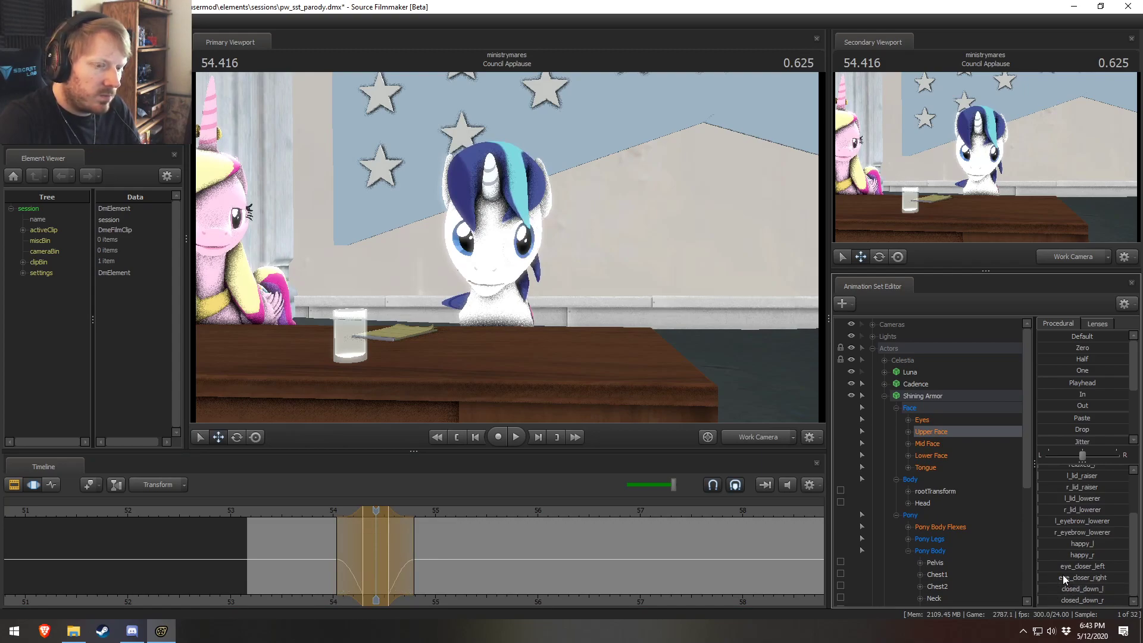
pyautogui.moveTo(1063, 567); pyautogui.dragTo(1129, 567)
# Step: Replay the blink, widen its falloff to about 54.0–54.9, and move its hold slightly later to about 54.3–54.6
pyautogui.click(321, 514)
pyautogui.press('space')
pyautogui.press('space')
pyautogui.scroll(2, 364, 537)
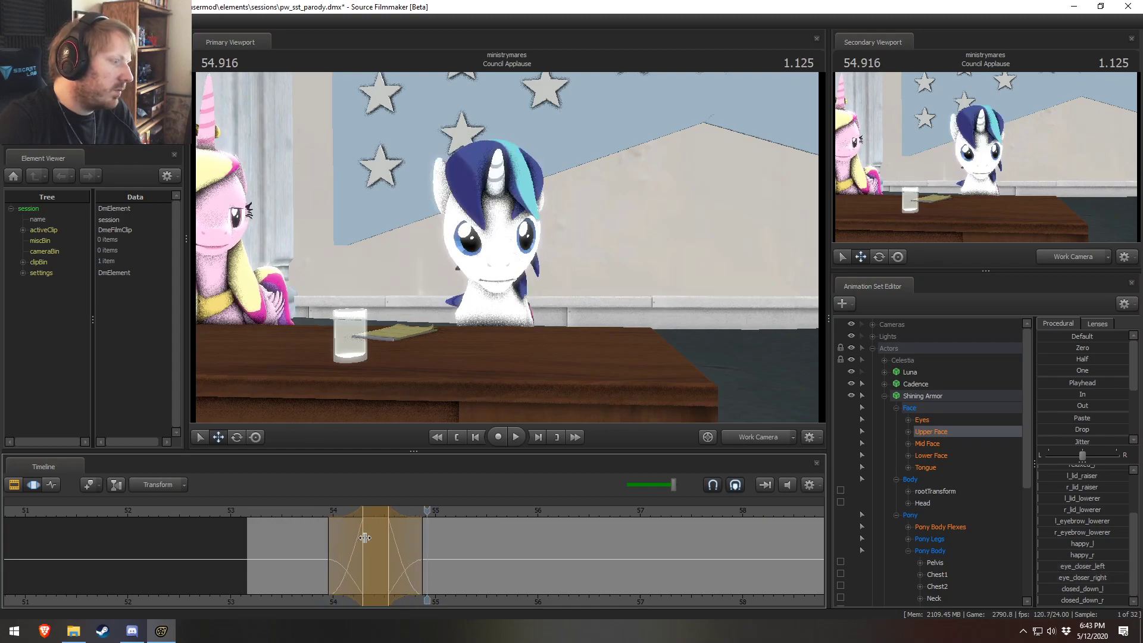
pyautogui.moveTo(382, 512); pyautogui.dragTo(386, 512)
pyautogui.click(319, 510)
pyautogui.press('space')
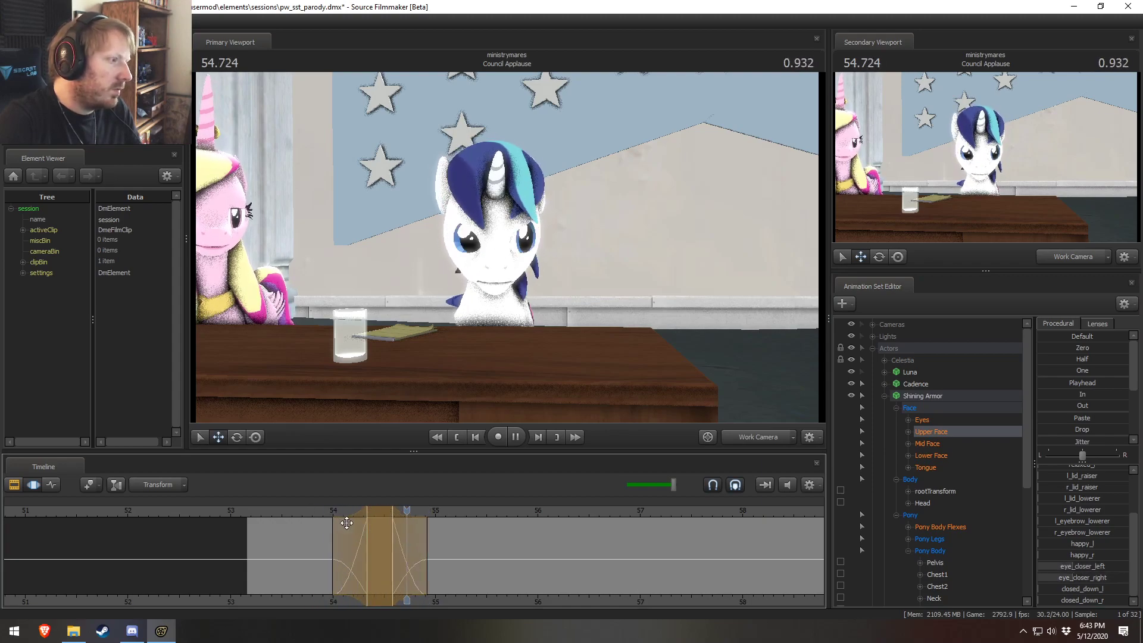
# Step: Extend the blink's hold to about 54.7 and its falloff end to about 55.1, then replay it
pyautogui.moveTo(511, 596); pyautogui.dragTo(325, 597, button='middle')
pyautogui.scroll(2, 226, 549)
pyautogui.moveTo(229, 549); pyautogui.dragTo(241, 554)
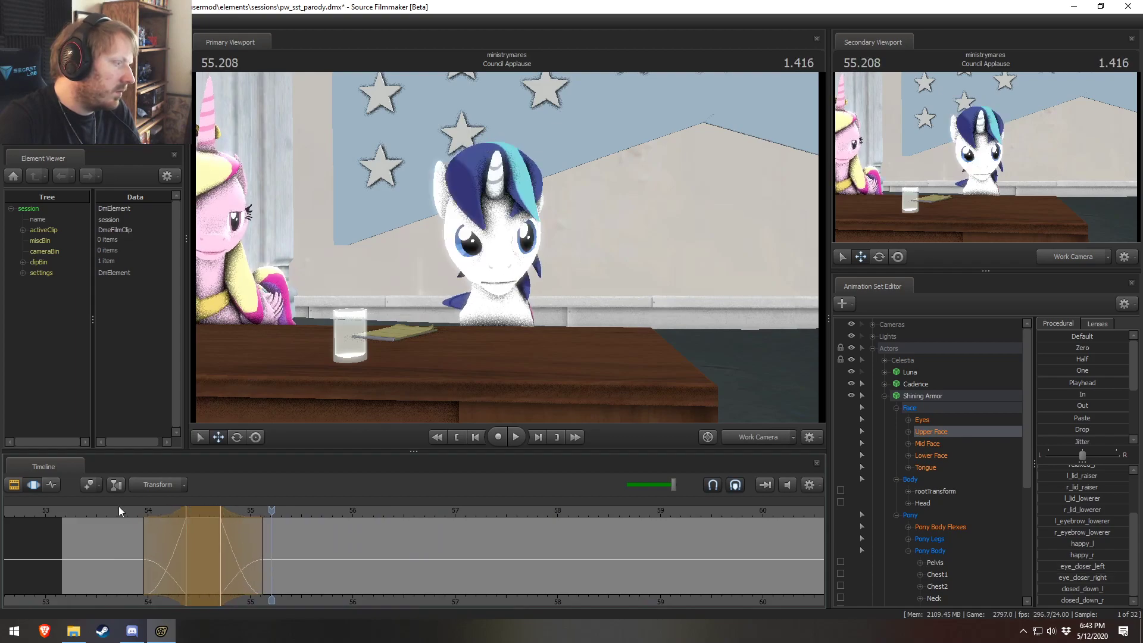
pyautogui.click(131, 511)
pyautogui.press('space')
pyautogui.press('space')
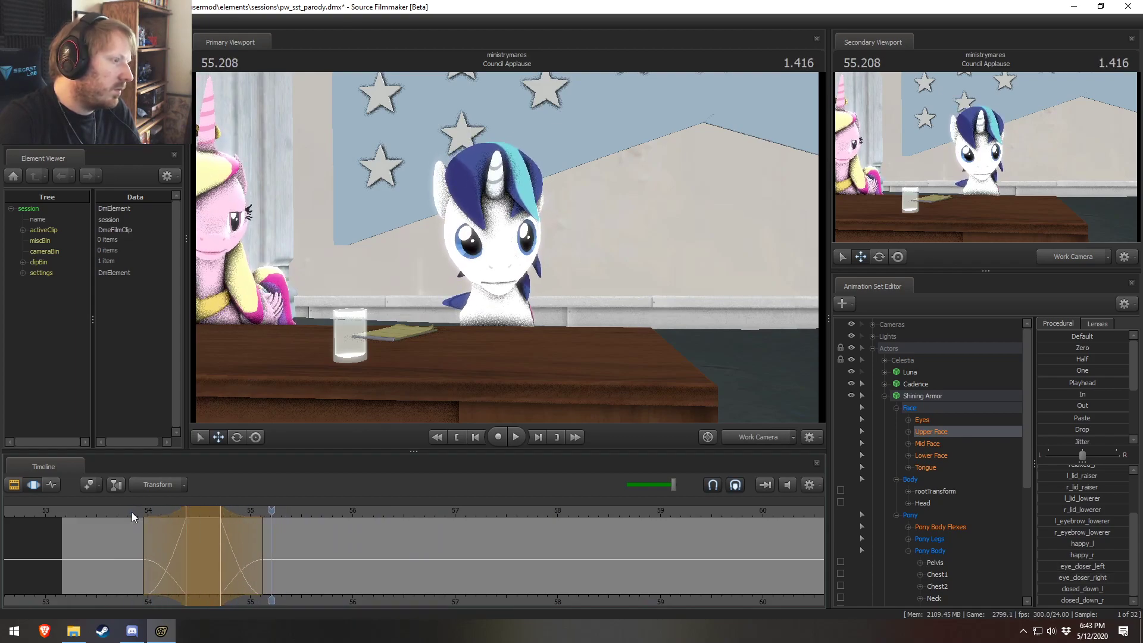
# Step: Tighten the blink's falloff to about 54.05–55.08 and replay the eye closing and opening
pyautogui.moveTo(237, 560); pyautogui.dragTo(237, 561)
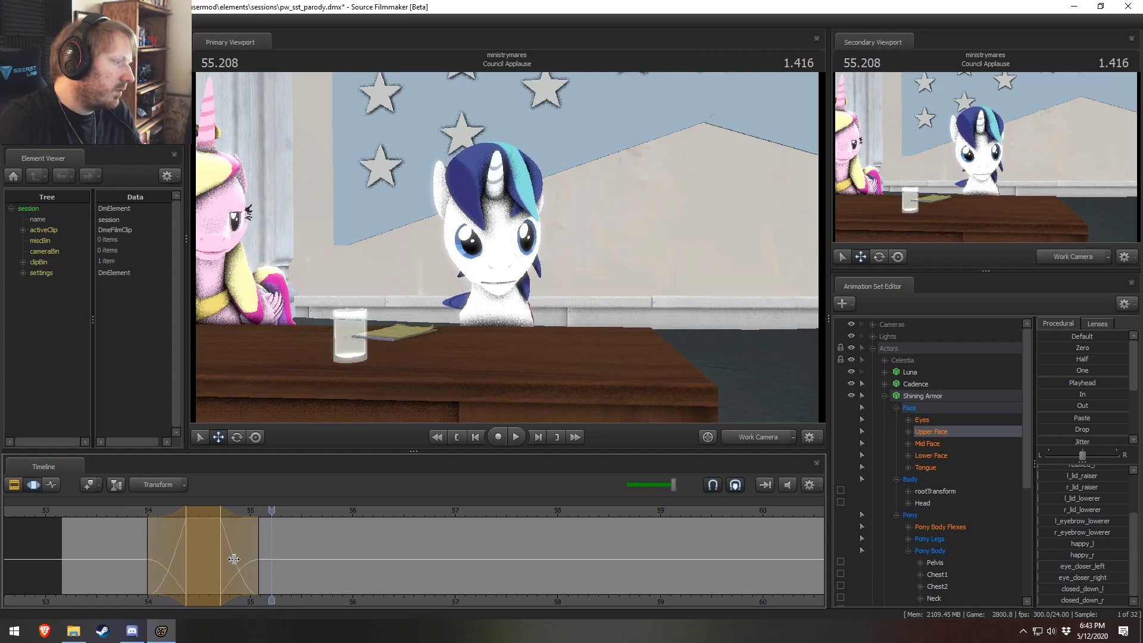
pyautogui.click(145, 513)
pyautogui.press('space')
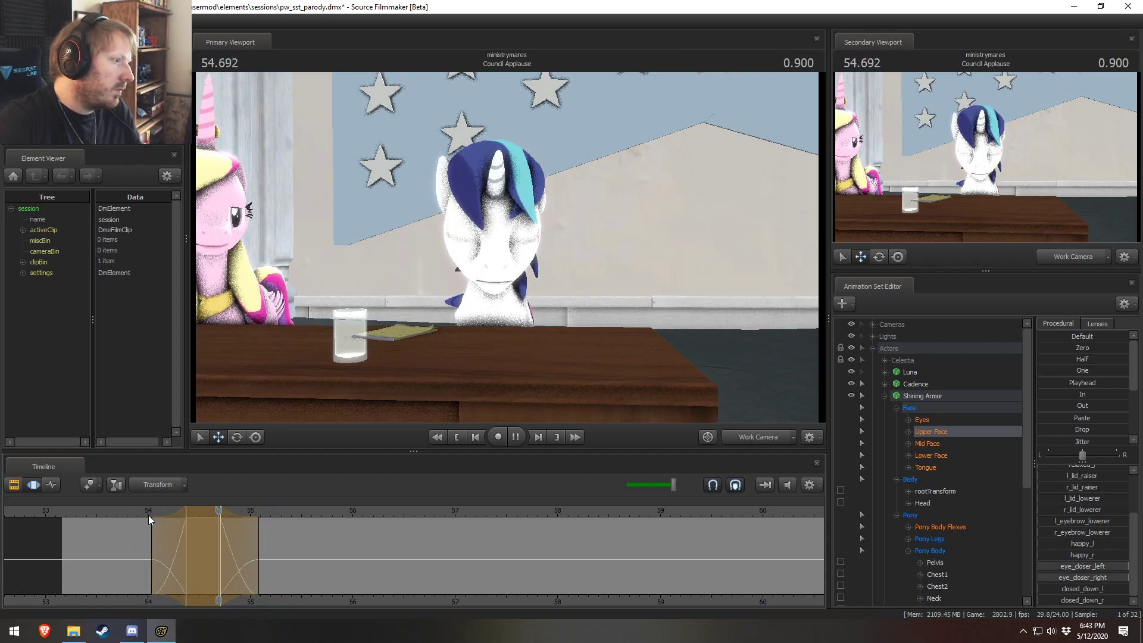
pyautogui.press('space')
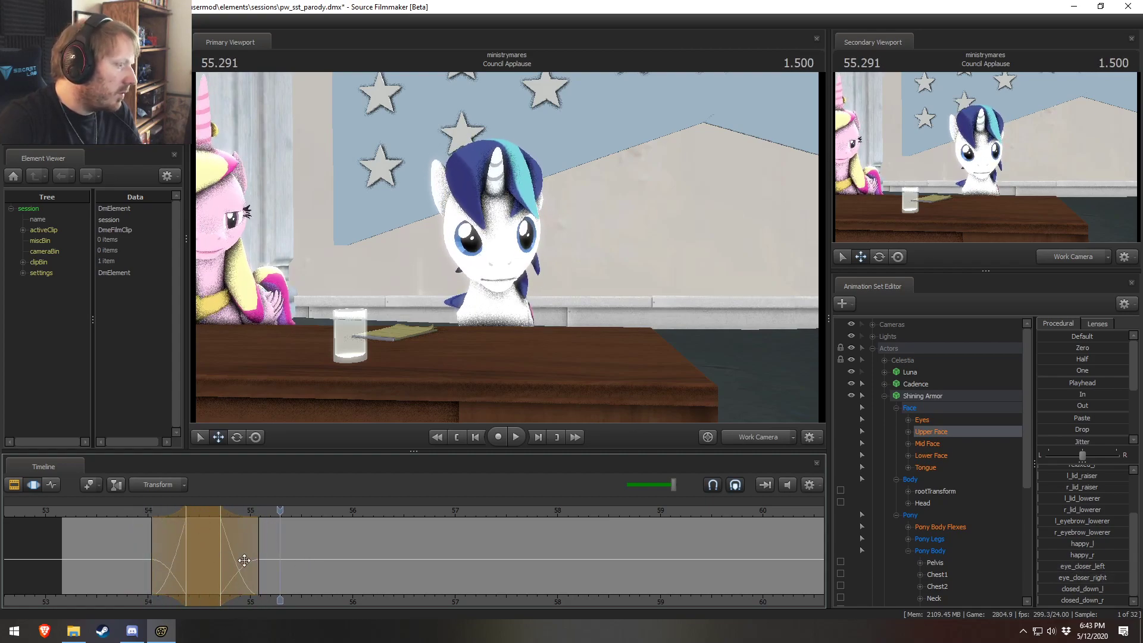
# Step: Copy the blink between about 54.0 and 55.5 to start at about 56.4, nudge it slightly earlier, and replay it
pyautogui.keyDown('shift'); pyautogui.moveTo(145, 543); pyautogui.dragTo(305, 565); pyautogui.keyUp('shift')
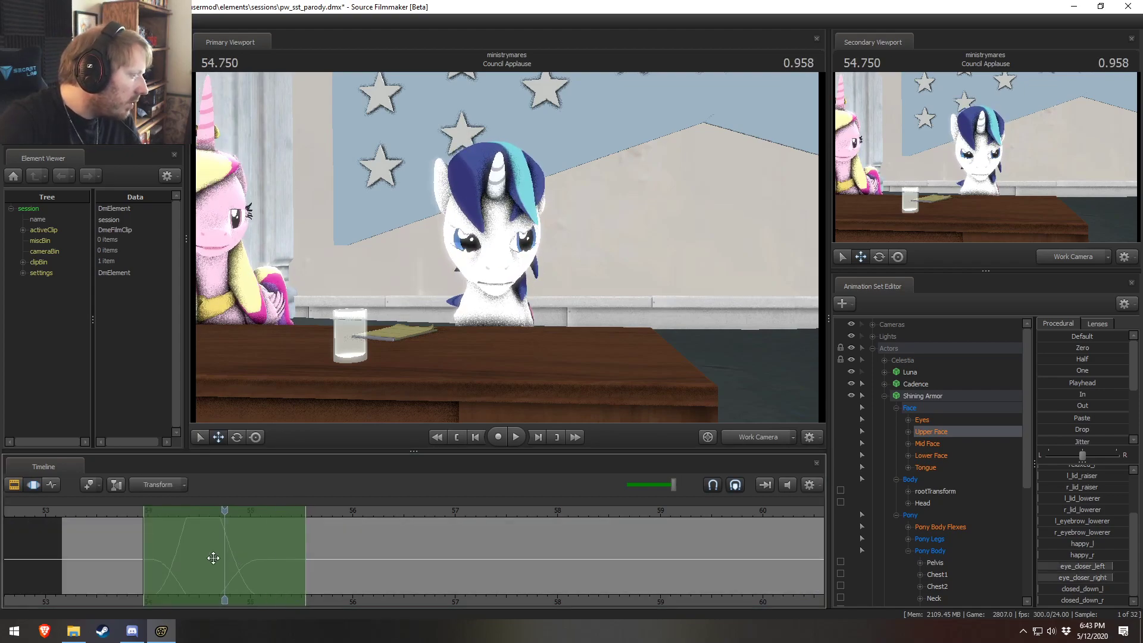
pyautogui.moveTo(206, 556); pyautogui.dragTo(454, 567)
pyautogui.moveTo(390, 523); pyautogui.dragTo(503, 549)
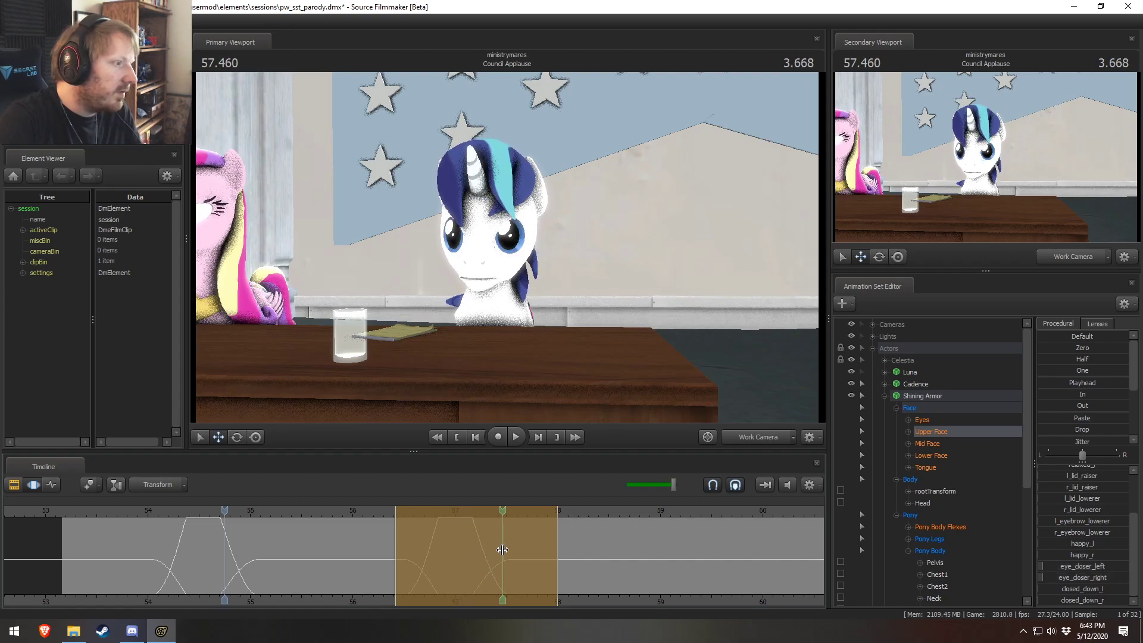
pyautogui.press('space')
pyautogui.press('space')
pyautogui.moveTo(488, 555); pyautogui.dragTo(484, 555)
pyautogui.press('space')
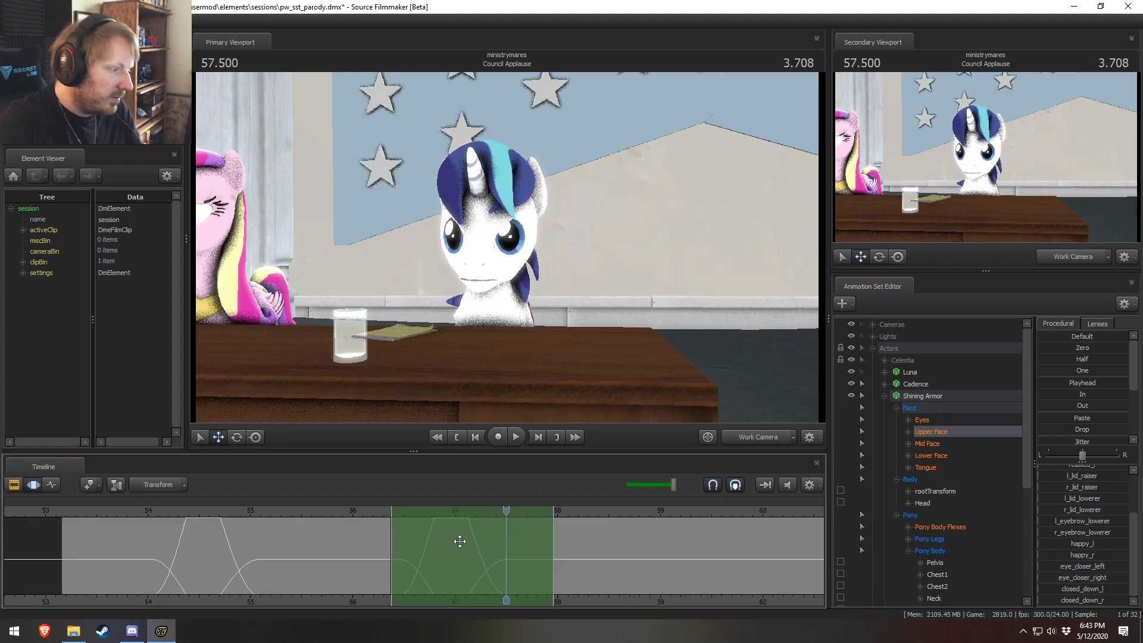
# Step: Offset Shining Armor's Eyes controls during the second blink, with a hold of about 56.85–57.1 and falloff on both sides, and replay
pyautogui.keyDown('shift'); pyautogui.moveTo(439, 537); pyautogui.dragTo(463, 545); pyautogui.keyUp('shift')
pyautogui.keyDown('shift'); pyautogui.scroll(8, 463, 546); pyautogui.keyUp('shift')
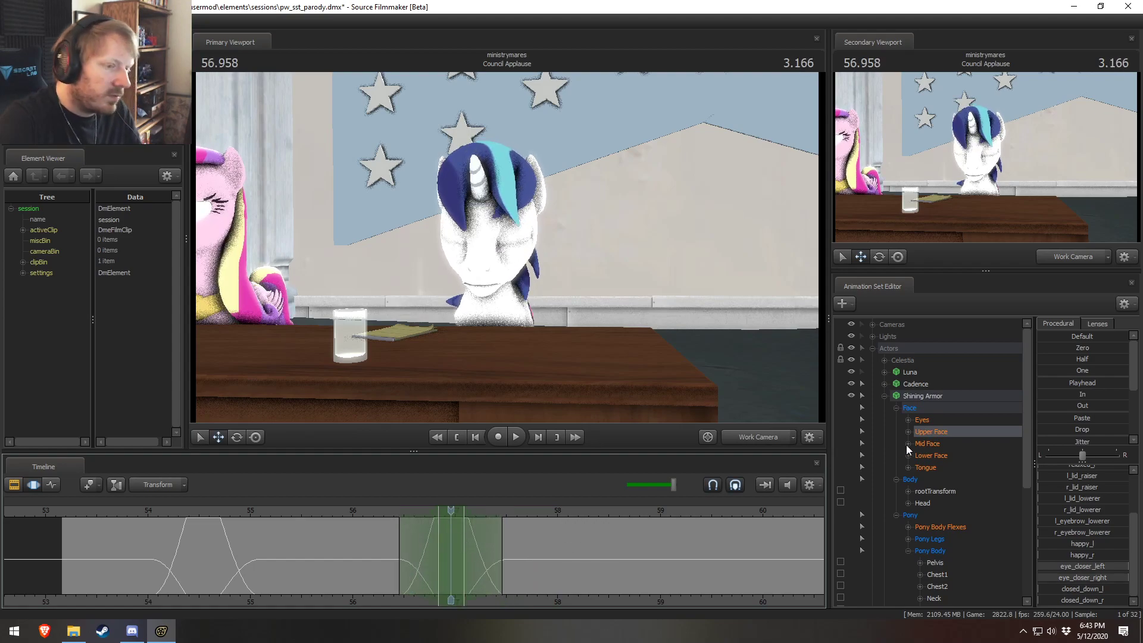
pyautogui.click(937, 419)
pyautogui.moveTo(387, 506)
pyautogui.mouseDown()
pyautogui.moveTo(426, 511)
pyautogui.moveTo(372, 511)
pyautogui.mouseUp()
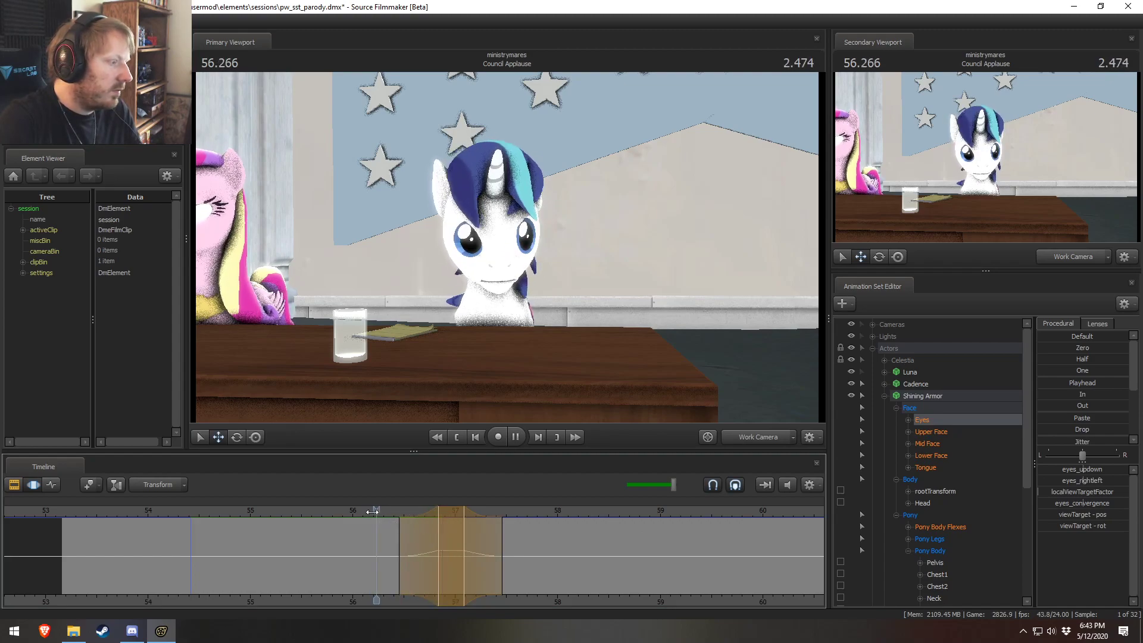
pyautogui.press('space')
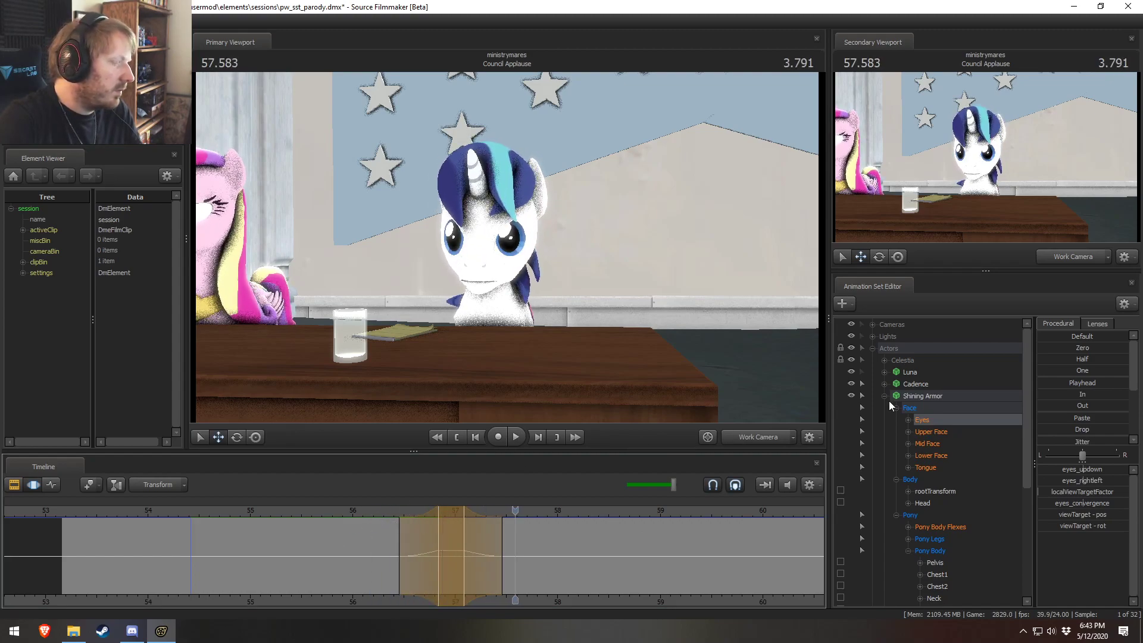
# Step: Offset Shining Armor's Eyes controls during the first blink, with a hold of about 54.4–54.65 and falloff on both sides, and replay
pyautogui.click(930, 433)
pyautogui.moveTo(191, 552); pyautogui.dragTo(218, 552)
pyautogui.keyDown('shift'); pyautogui.scroll(7, 218, 553); pyautogui.keyUp('shift')
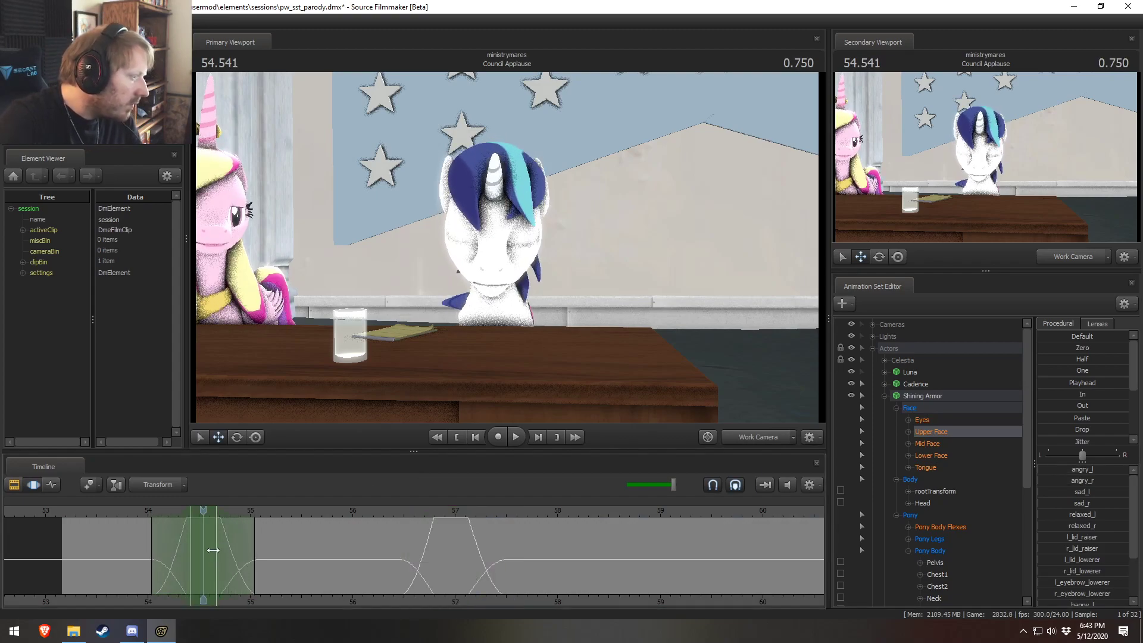
pyautogui.click(929, 421)
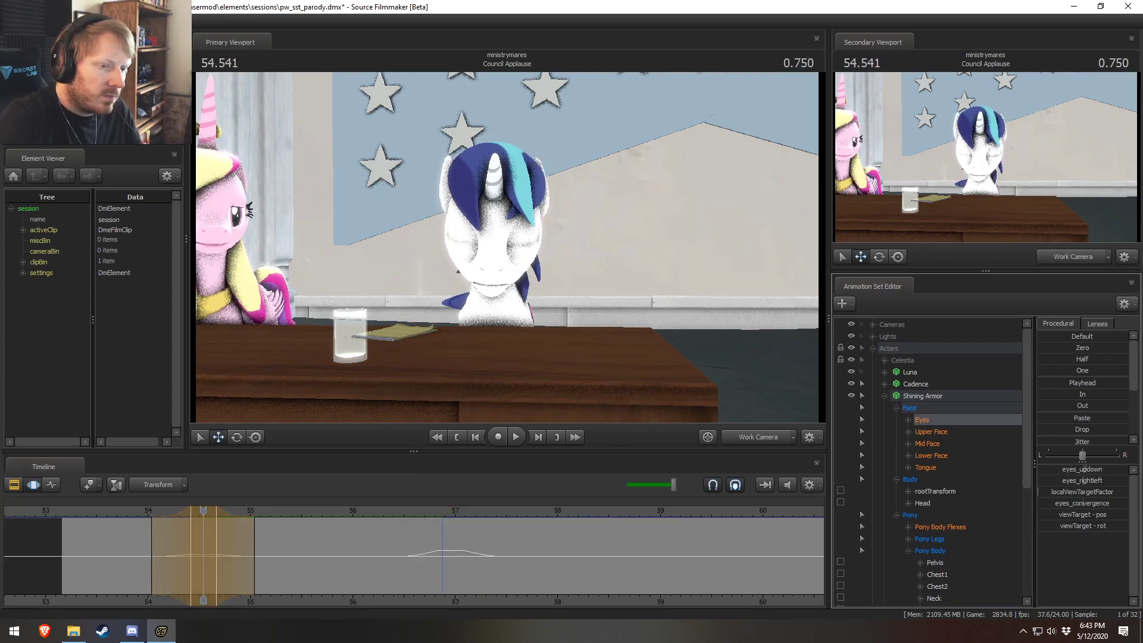
pyautogui.click(120, 512)
pyautogui.press('space')
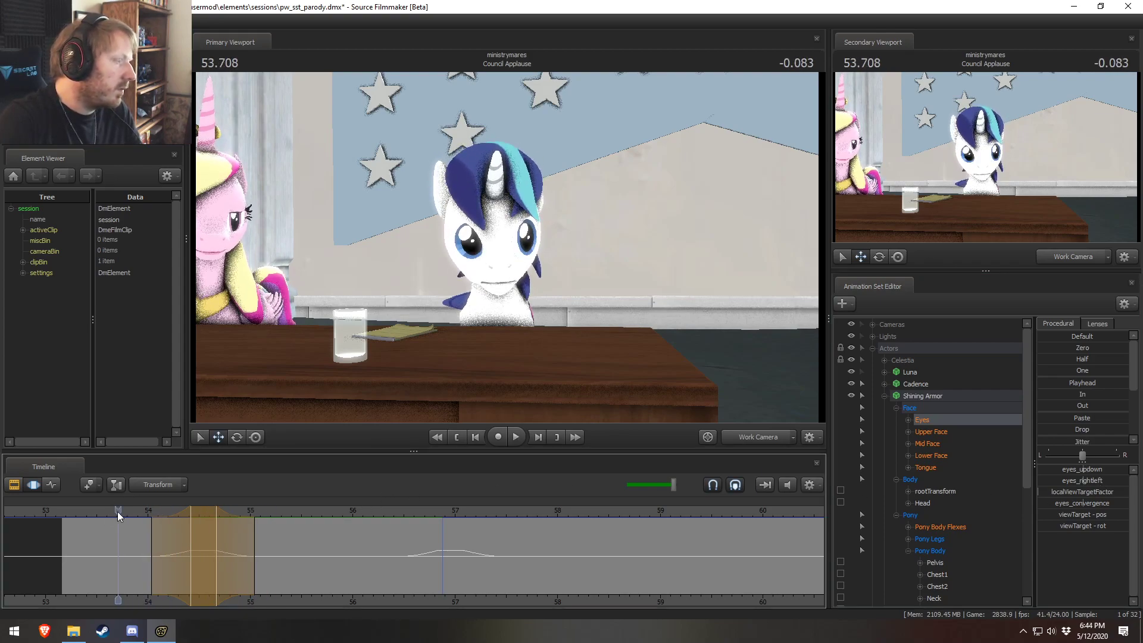
pyautogui.press('space')
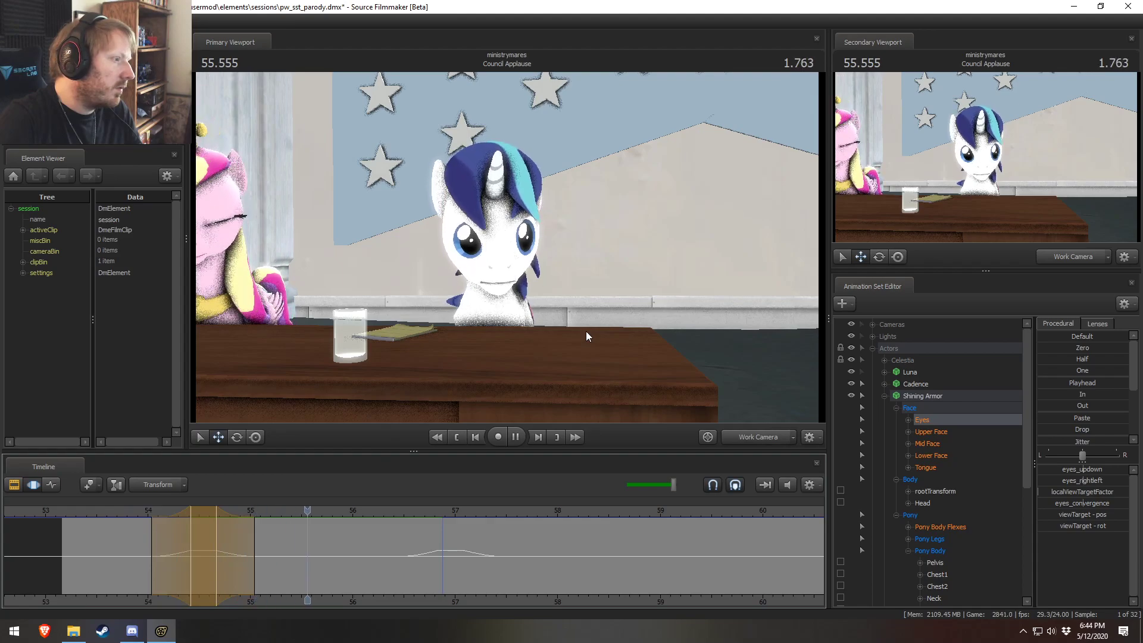
pyautogui.press('space')
# Step: Show the shot through the Main Camera with the clip timeline and play it from about 53.6 to 59.250
pyautogui.click(739, 442)
pyautogui.press('F2')
pyautogui.click(111, 513)
pyautogui.press('space')
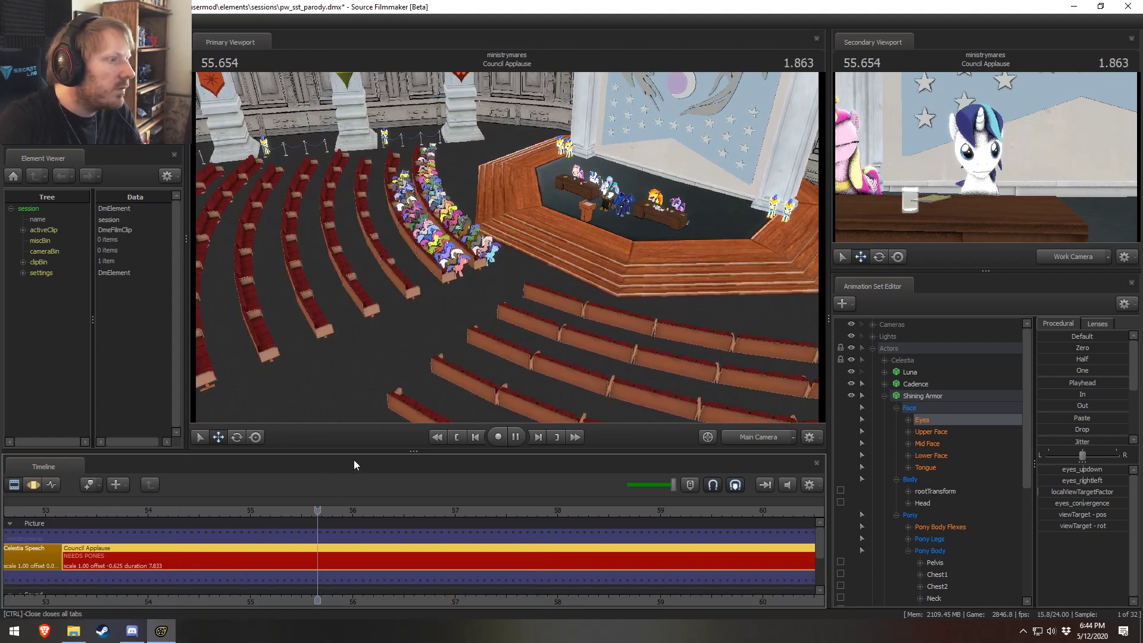
pyautogui.press('space')
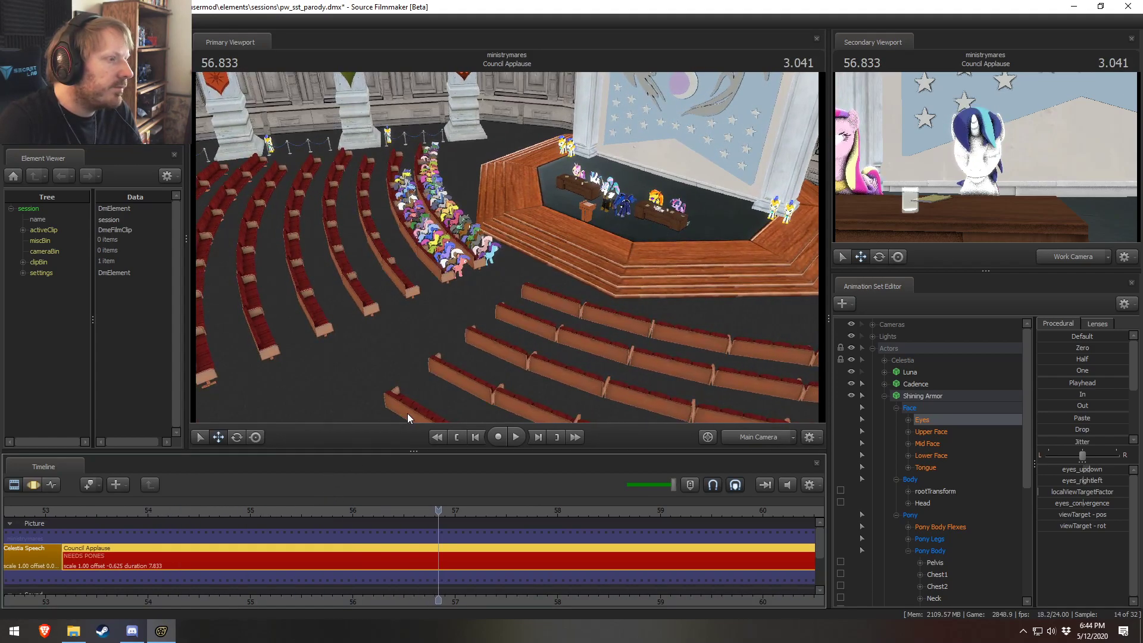
pyautogui.press('space')
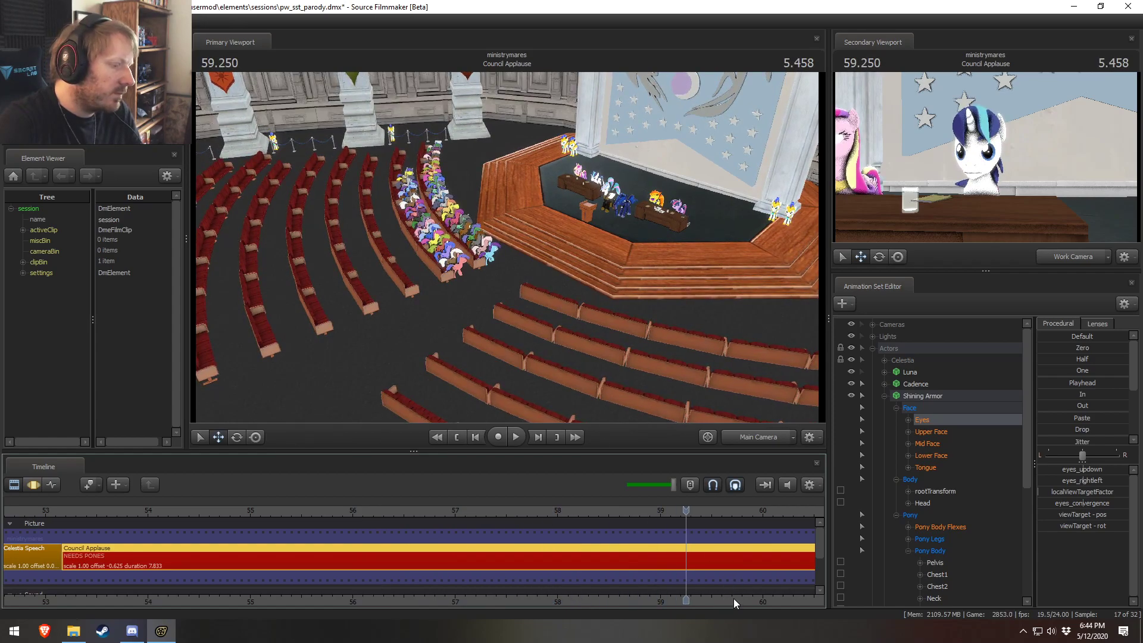
# Step: At 55.791, return to the Work Camera and frame the orange-maned and purple ponies seated at the other table
pyautogui.scroll(-5, 659, 575)
pyautogui.moveTo(590, 507); pyautogui.dragTo(462, 503)
pyautogui.keyDown('ctrl'); pyautogui.click(742, 439); pyautogui.keyUp('ctrl')
pyautogui.moveTo(655, 334); pyautogui.dragTo(685, 310)
pyautogui.press('w')
pyautogui.moveTo(513, 276); pyautogui.dragTo(513, 275)
pyautogui.press('w')
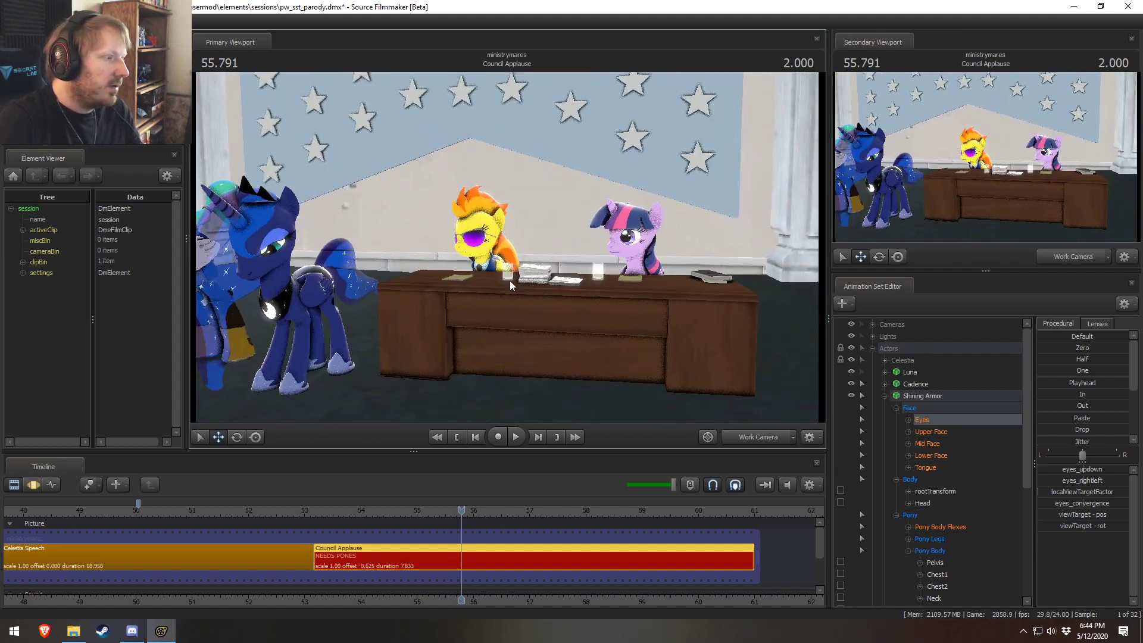
# Step: Play the cut from Celestia Speech into Council Applause around 53.2 and watch the ponies at the second table
pyautogui.click(331, 512)
pyautogui.moveTo(353, 527); pyautogui.dragTo(277, 552)
pyautogui.press('space')
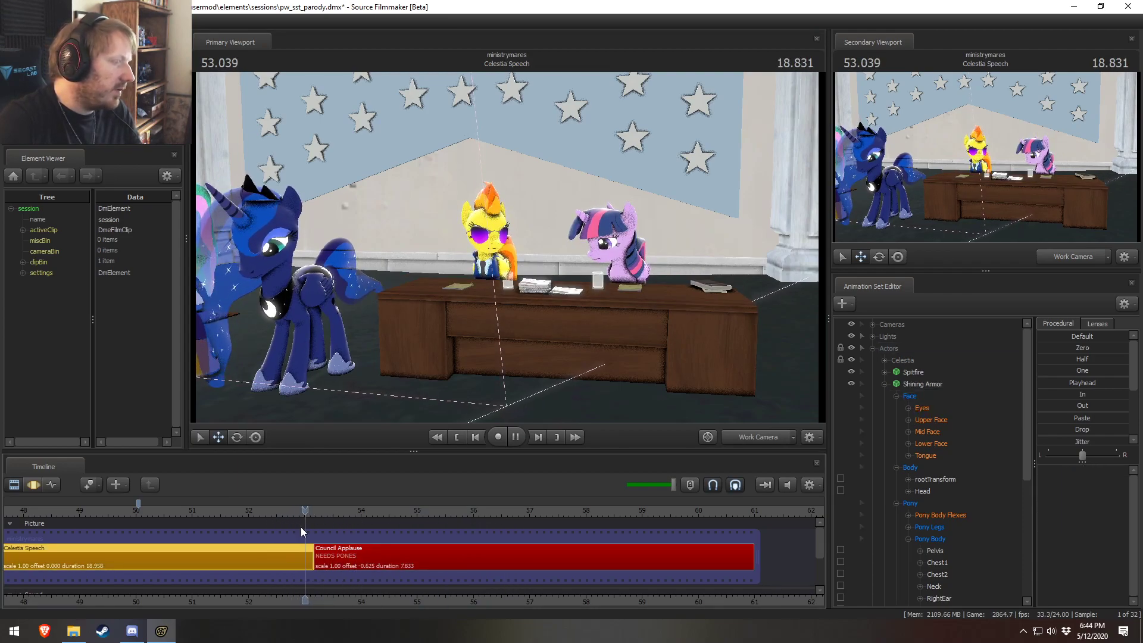
pyautogui.press('space')
pyautogui.scroll(-3, 247, 527)
pyautogui.moveTo(268, 508); pyautogui.dragTo(316, 523)
pyautogui.press('space')
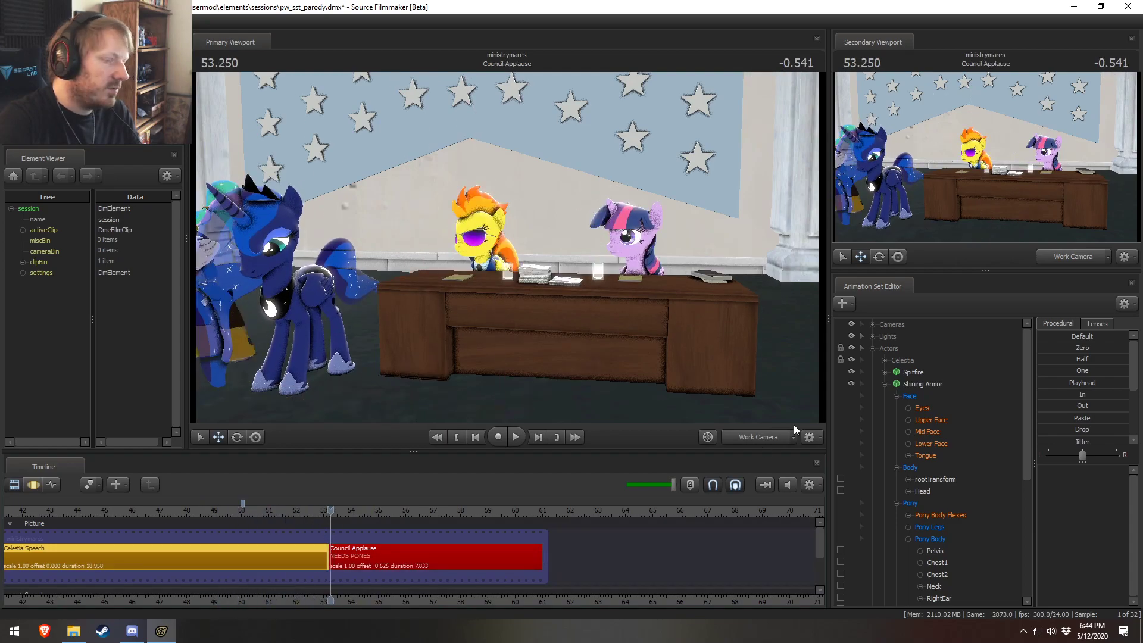
# Step: Check Spitfire's motion data in the Celestia Speech clip and play the Council Chamber clip around 32 seconds
pyautogui.click(914, 375)
pyautogui.scroll(3, 362, 548)
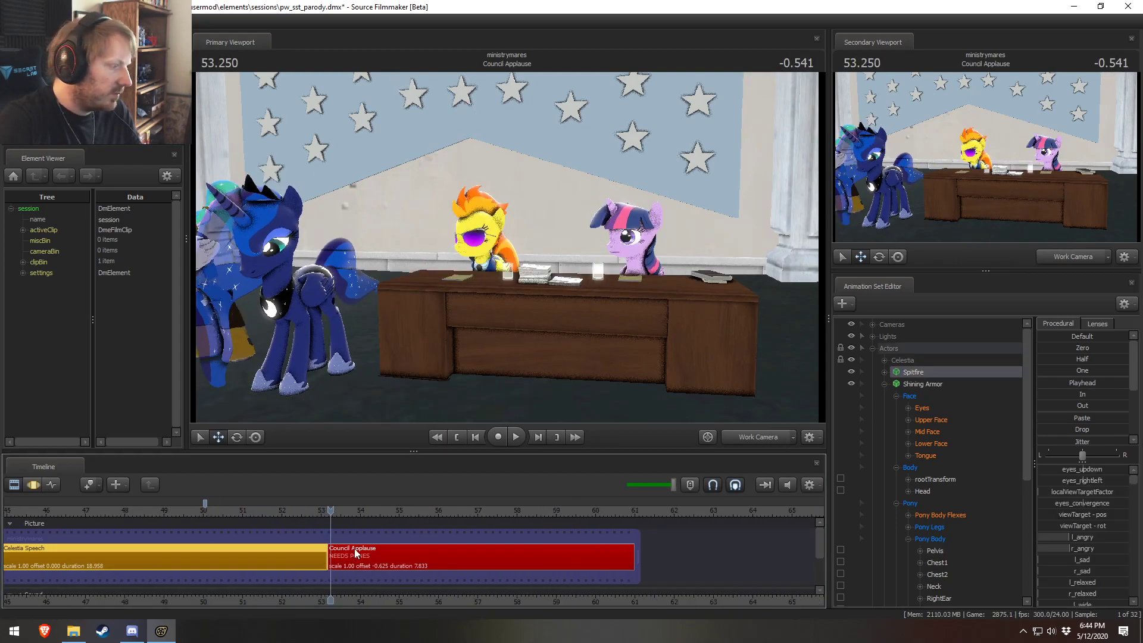
pyautogui.click(292, 511)
pyautogui.press('F3')
pyautogui.moveTo(343, 603); pyautogui.dragTo(580, 571, button='middle')
pyautogui.scroll(-3, 483, 542)
pyautogui.moveTo(165, 505); pyautogui.dragTo(536, 537)
pyautogui.press('F2')
pyautogui.moveTo(341, 512); pyautogui.dragTo(379, 548)
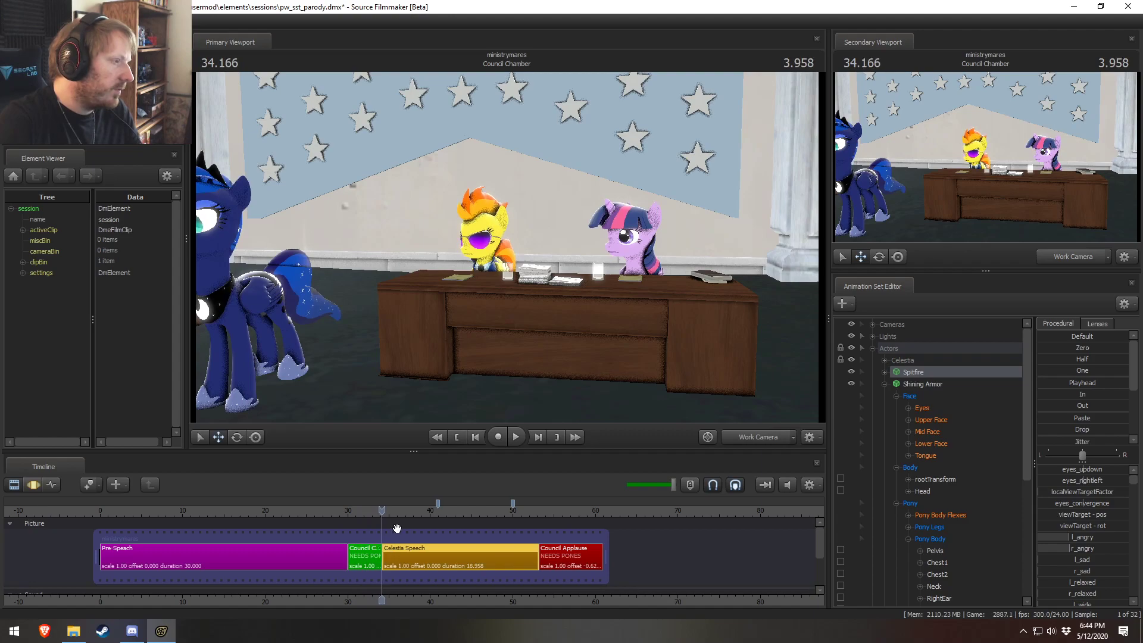
pyautogui.moveTo(534, 514); pyautogui.dragTo(363, 571)
pyautogui.press('space')
pyautogui.press('space')
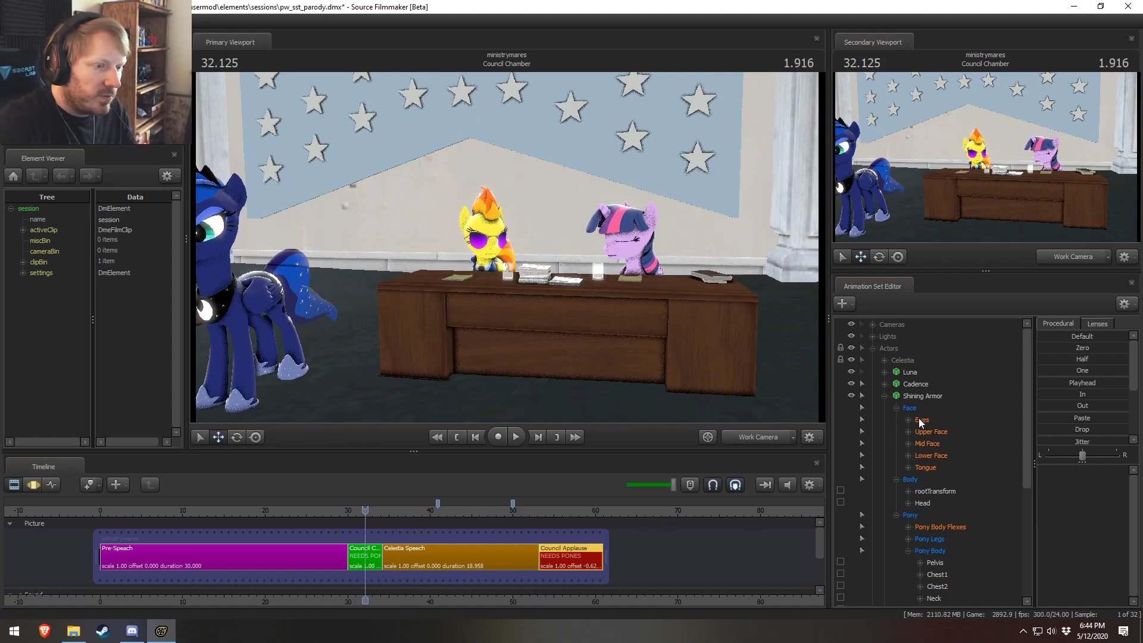
# Step: Copy Spitfire's animation from the Council Chamber clip using the motion editor
pyautogui.click(367, 561)
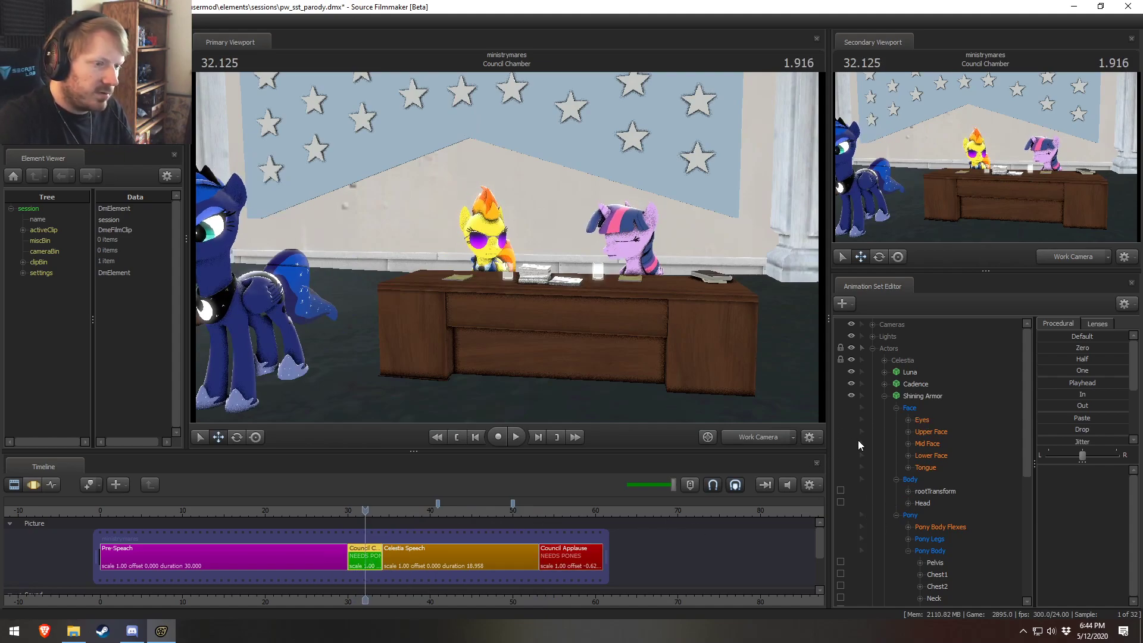
pyautogui.click(885, 396)
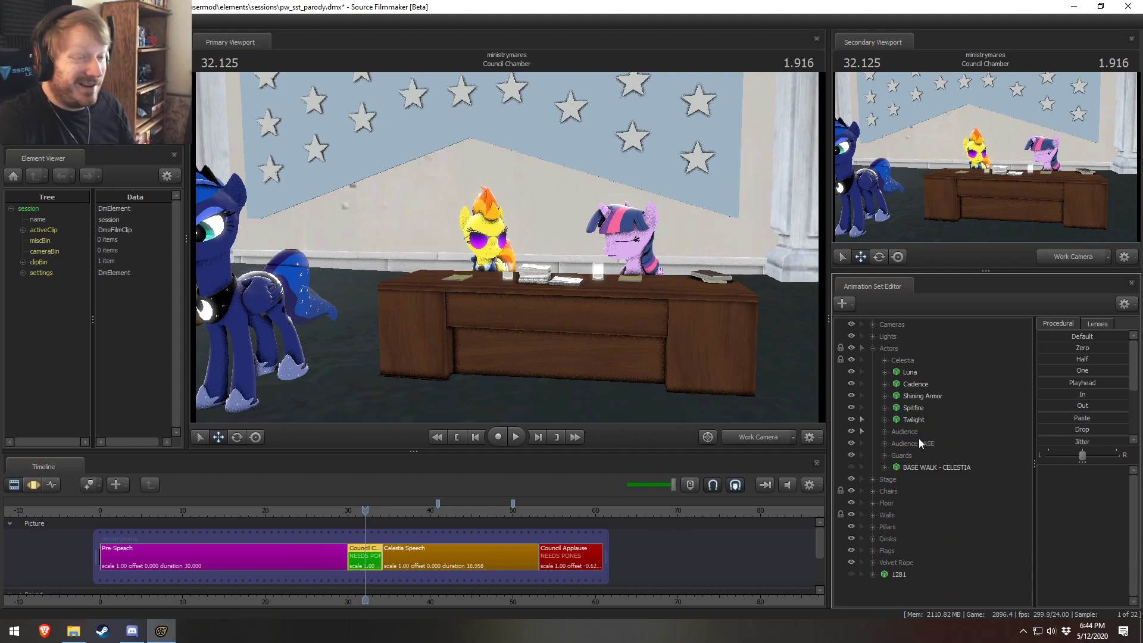
pyautogui.click(893, 412)
pyautogui.press('F3')
pyautogui.scroll(2, 395, 560)
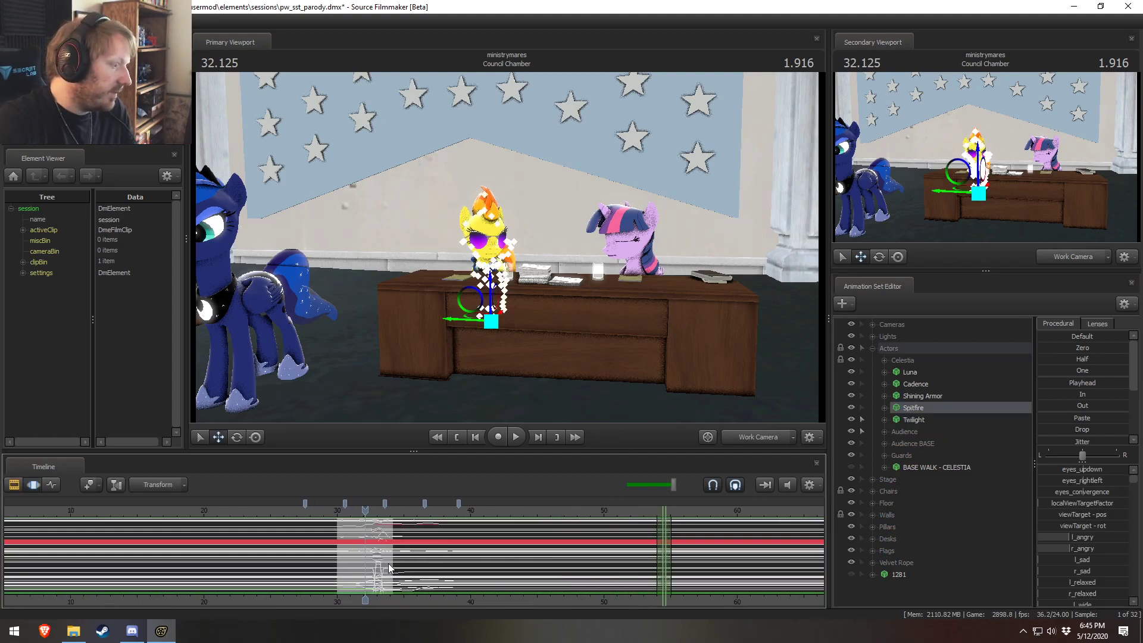
# Step: Move to 54.500 in the Council Applause clip and show Spitfire's motion for editing
pyautogui.press('F2')
pyautogui.click(665, 512)
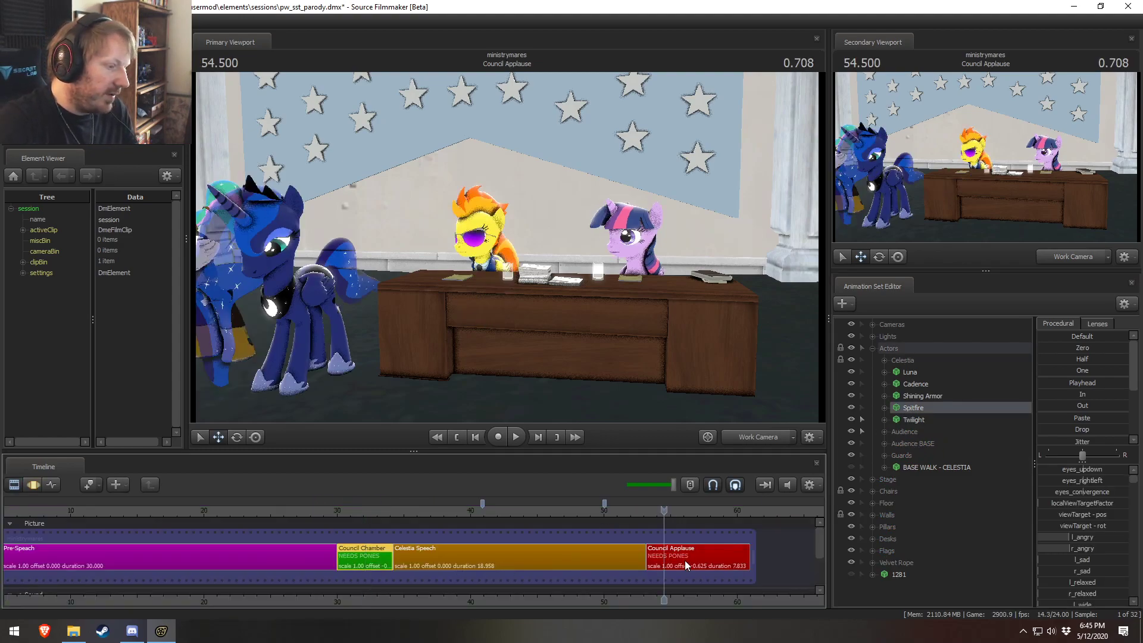
pyautogui.click(892, 412)
pyautogui.press('F3')
pyautogui.moveTo(678, 568); pyautogui.dragTo(763, 566)
pyautogui.hotkey('ctrl', 'v')
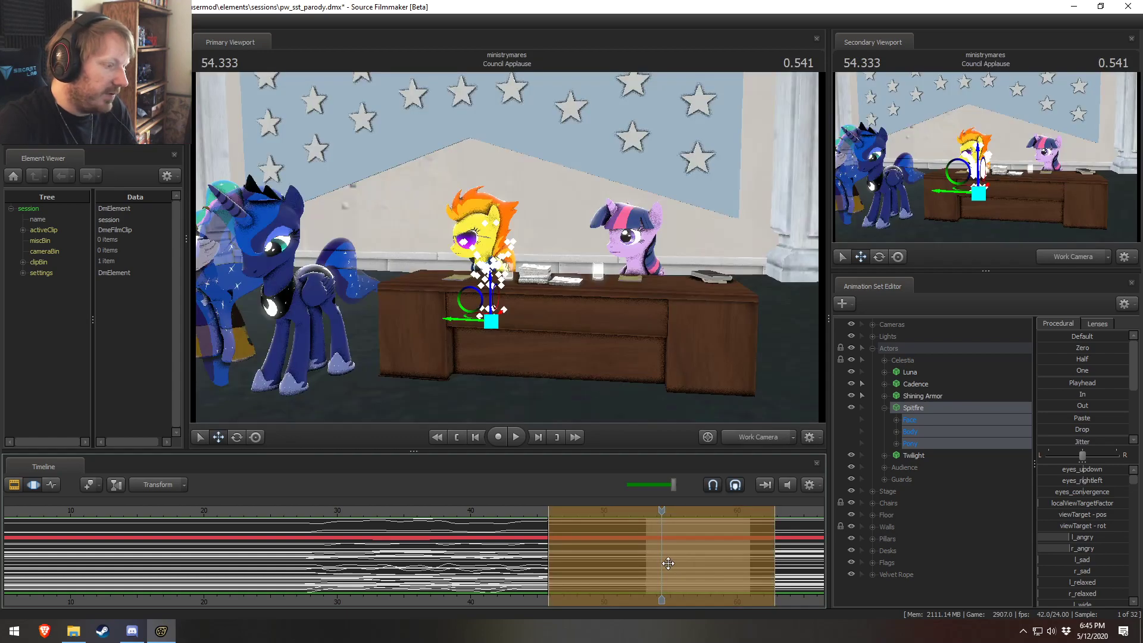
pyautogui.hotkey('ctrl', 'z')
# Step: Paste the copied motion onto Spitfire over about 26–59.4 and slide it so the region starts at about 47.3
pyautogui.keyDown('shift'); pyautogui.moveTo(282, 566); pyautogui.dragTo(730, 577); pyautogui.keyUp('shift')
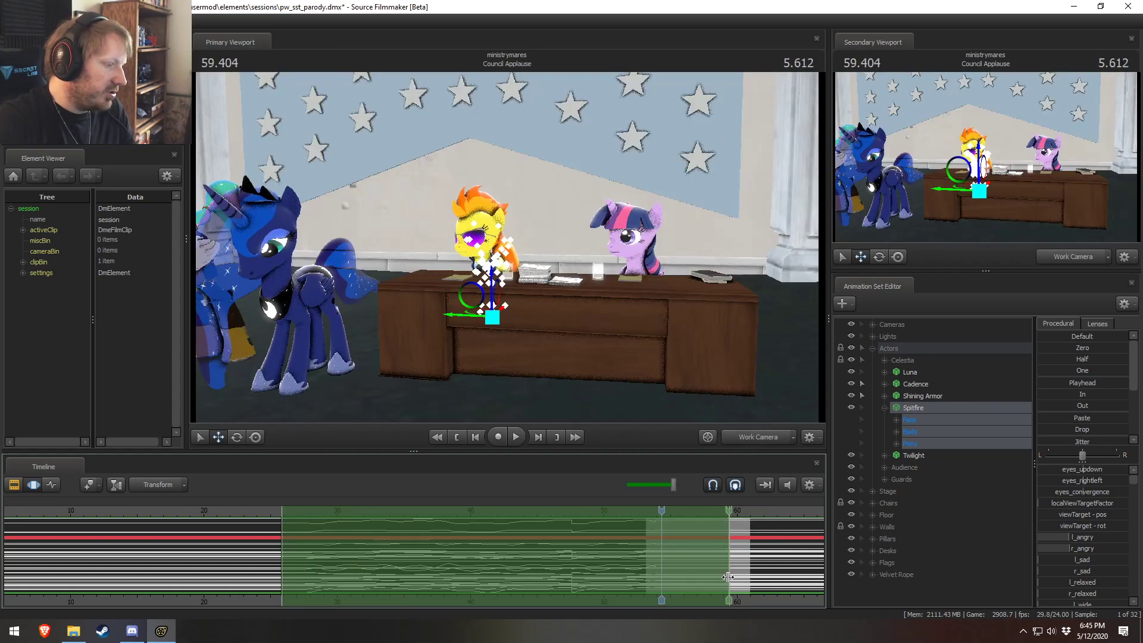
pyautogui.hotkey('ctrl', 'v')
pyautogui.moveTo(411, 546); pyautogui.dragTo(649, 553)
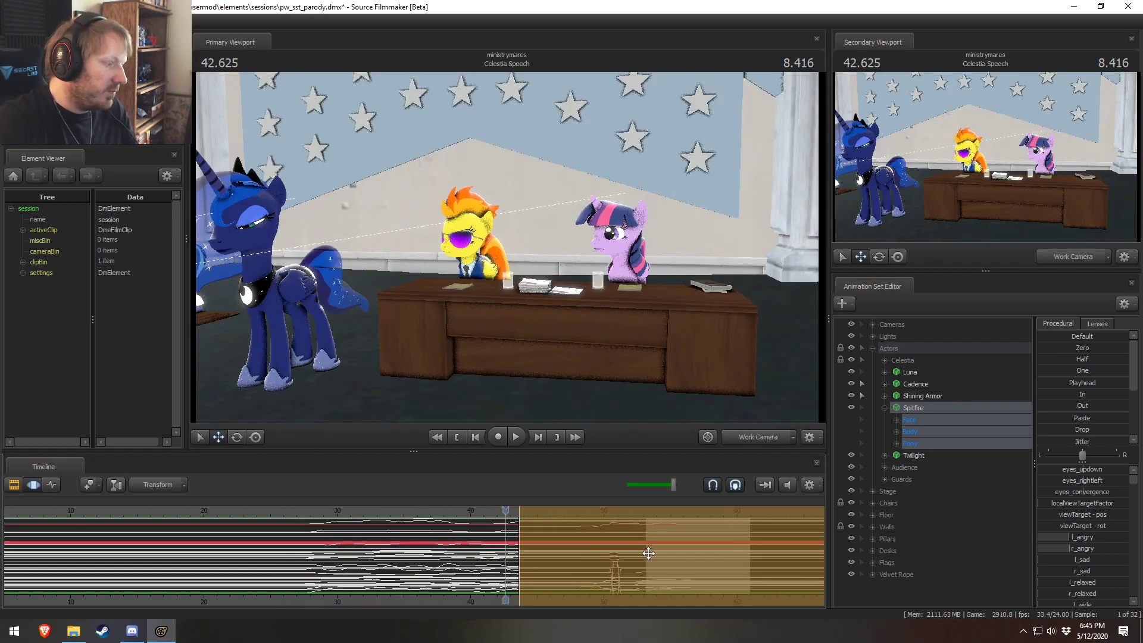
pyautogui.moveTo(573, 554); pyautogui.dragTo(611, 557)
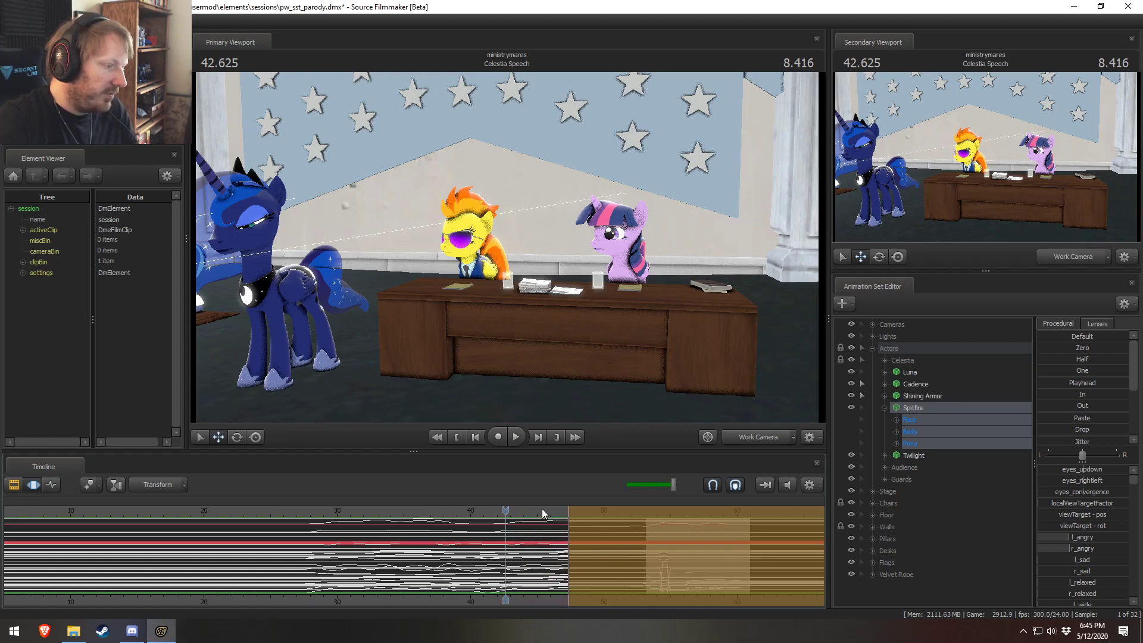
# Step: Play Spitfire's pasted motion, shift its region start to about 48.1 and commit the change
pyautogui.moveTo(542, 510); pyautogui.dragTo(637, 512)
pyautogui.scroll(5, 506, 589)
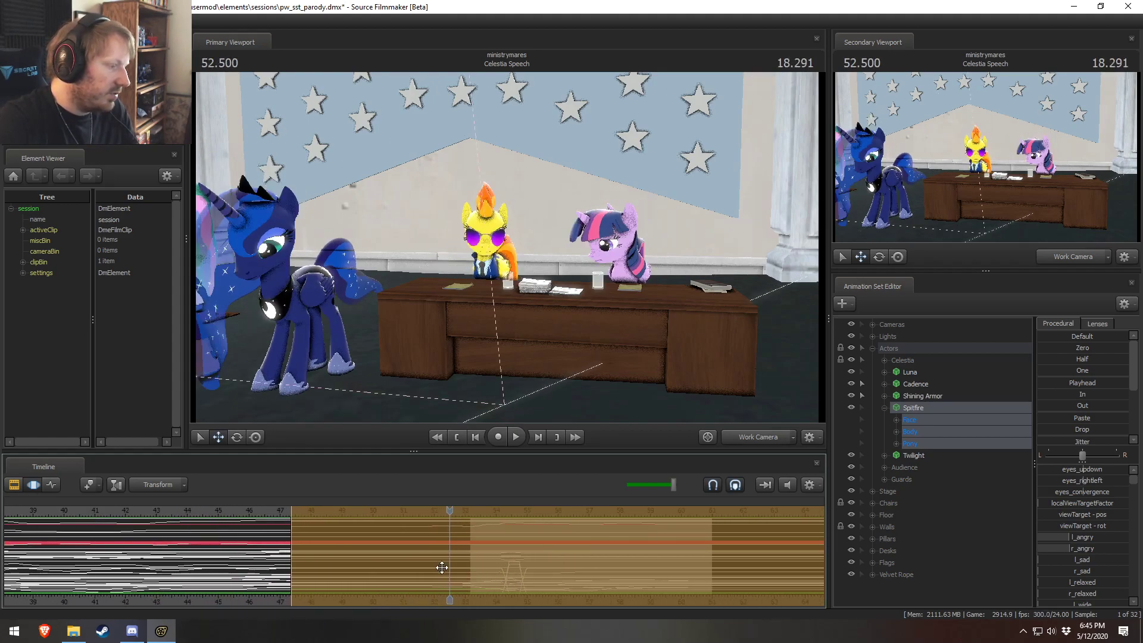
pyautogui.press('space')
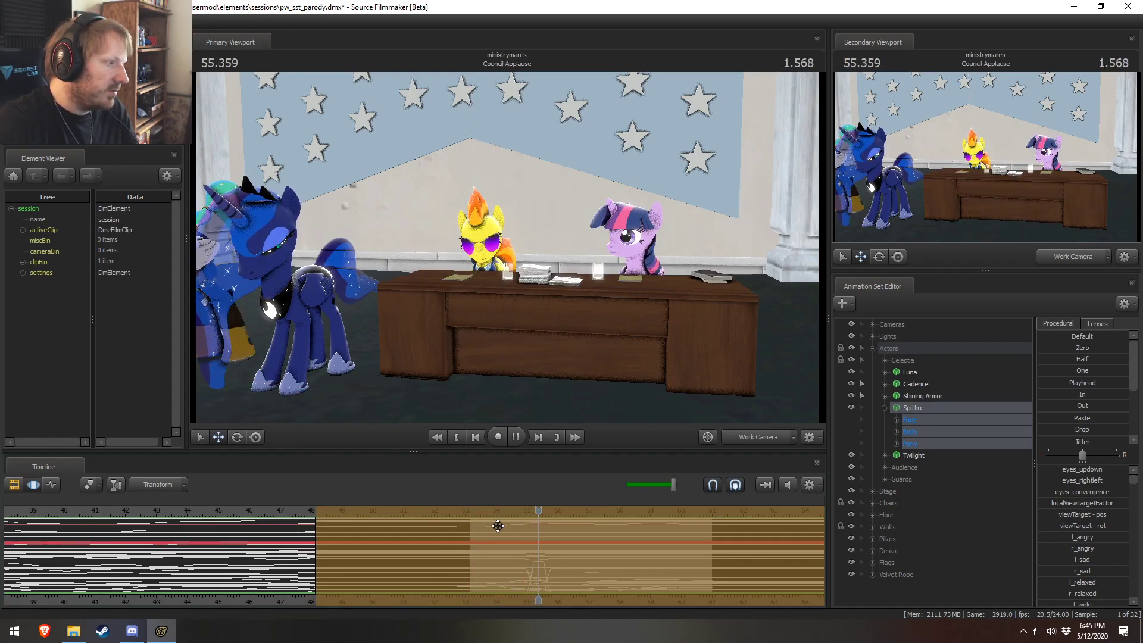
pyautogui.press('space')
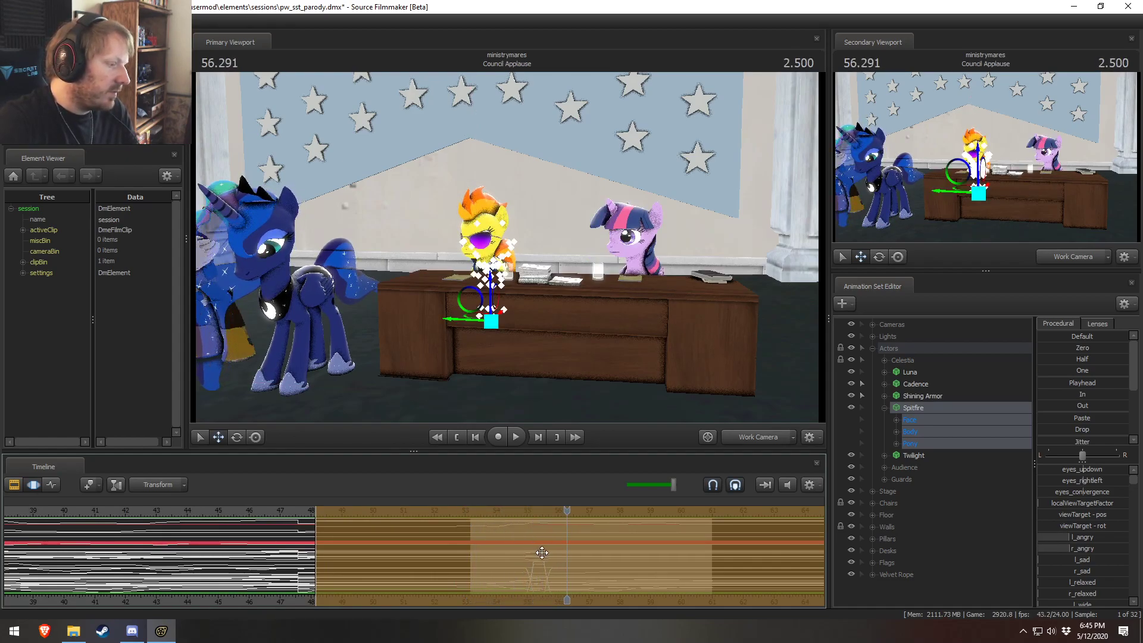
pyautogui.press('Return')
# Step: Hold Spitfire's 53.166 pose over all time before the Council Applause clip and play the start of the shot
pyautogui.keyDown('shift'); pyautogui.click(339, 562); pyautogui.keyUp('shift')
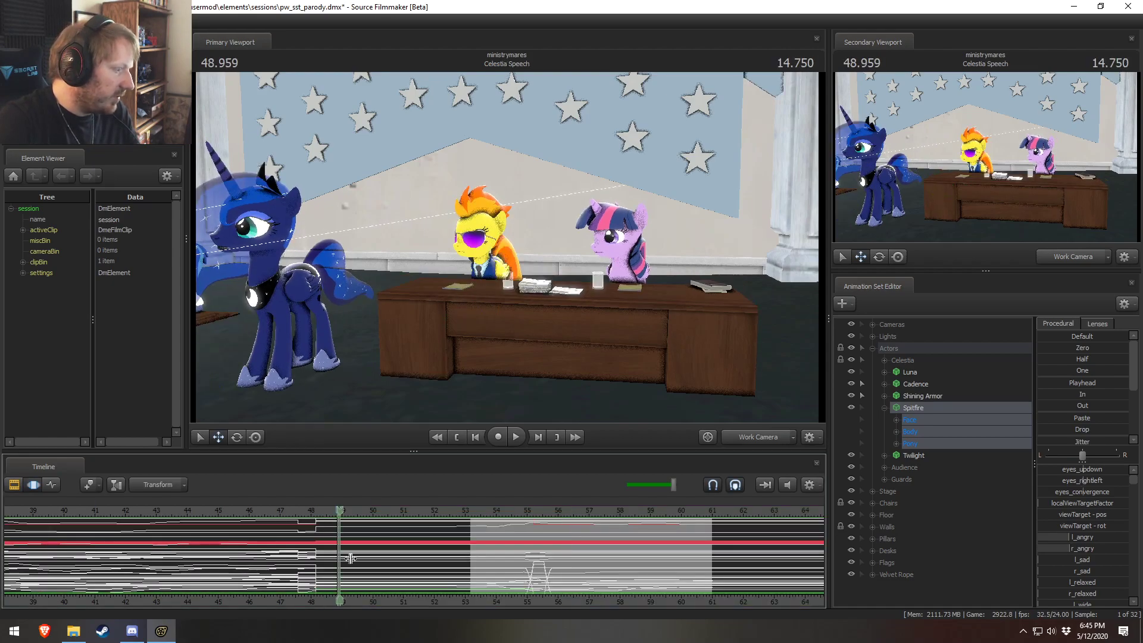
pyautogui.click(471, 561)
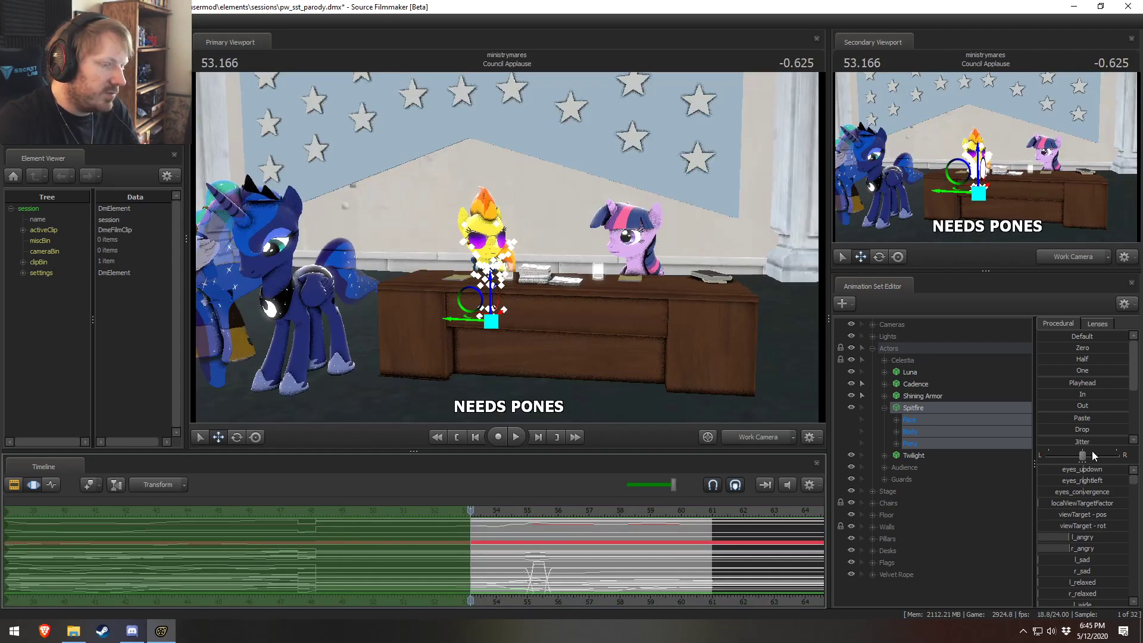
pyautogui.press('F2')
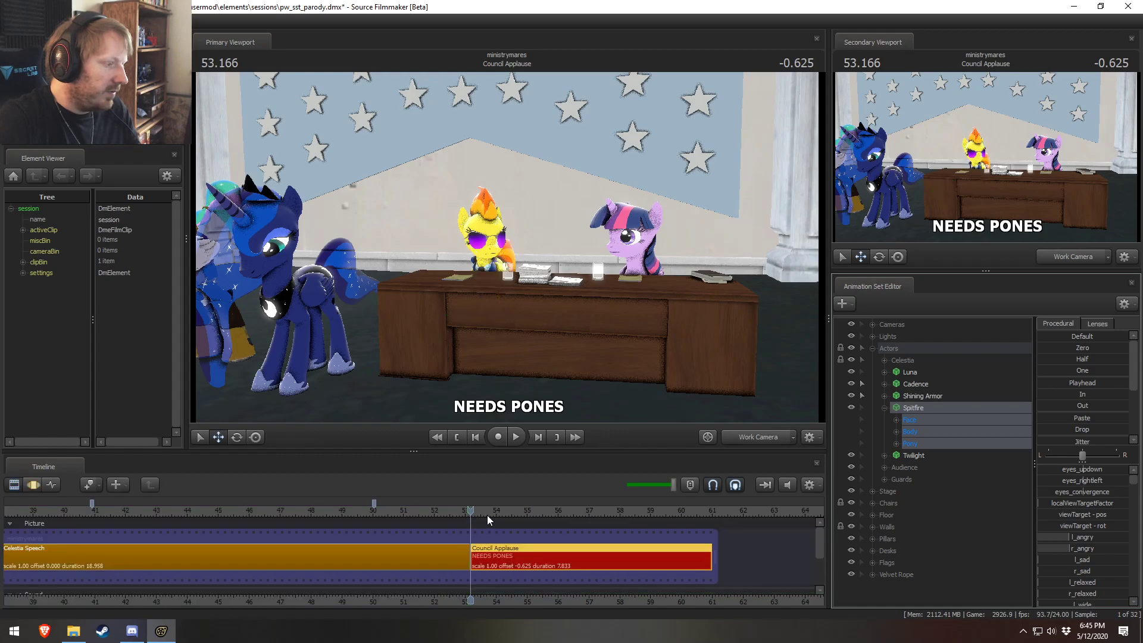
pyautogui.click(434, 507)
pyautogui.press('space')
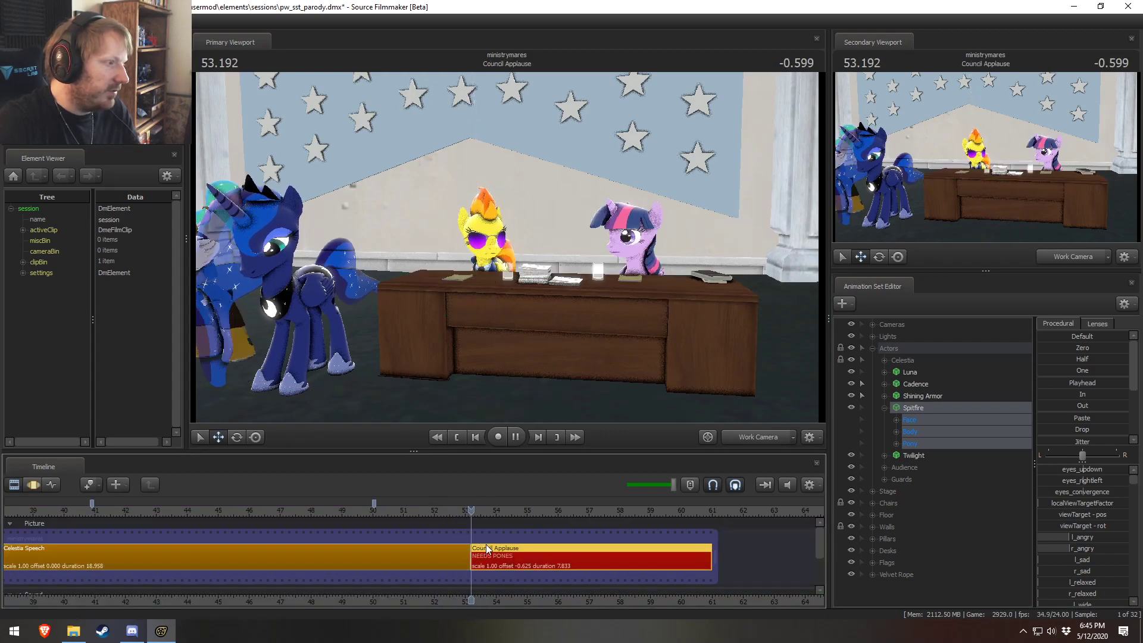
pyautogui.moveTo(606, 595); pyautogui.dragTo(515, 602, button='middle')
pyautogui.press('space')
pyautogui.press('space')
pyautogui.press('space')
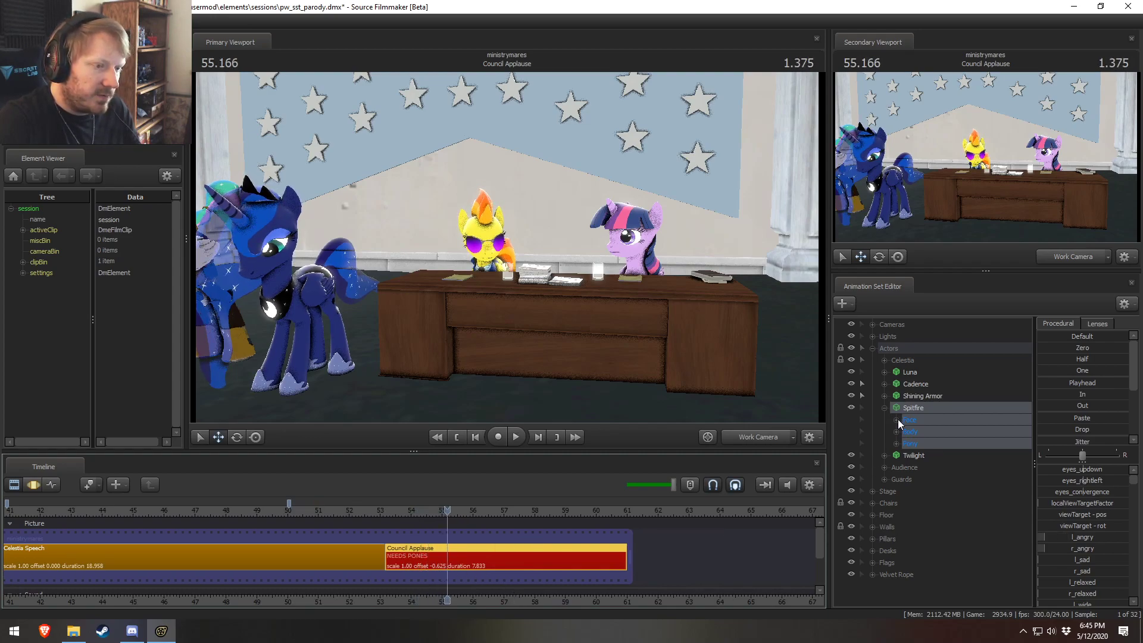
# Step: Hold the pose at 54.875 on Spitfire's Body and Pony groups from that time onward, leaving out Face, and replay
pyautogui.keyDown('ctrl'); pyautogui.click(911, 419); pyautogui.keyUp('ctrl')
pyautogui.scroll(2, 475, 589)
pyautogui.press('shift')
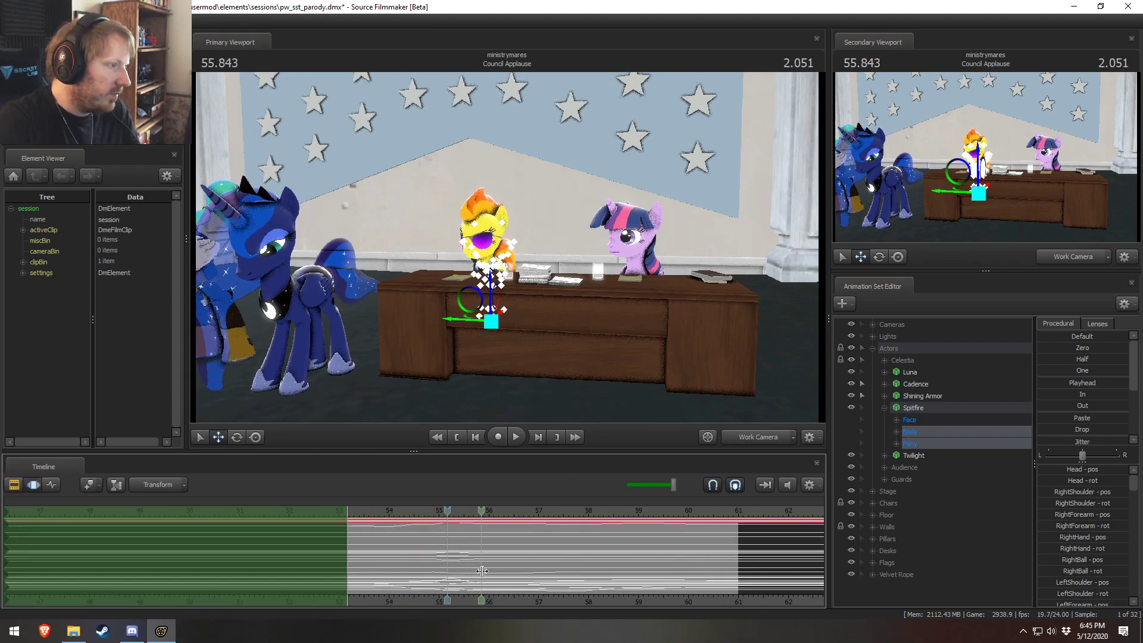
pyautogui.keyDown('shift'); pyautogui.moveTo(433, 572); pyautogui.dragTo(715, 494); pyautogui.keyUp('shift')
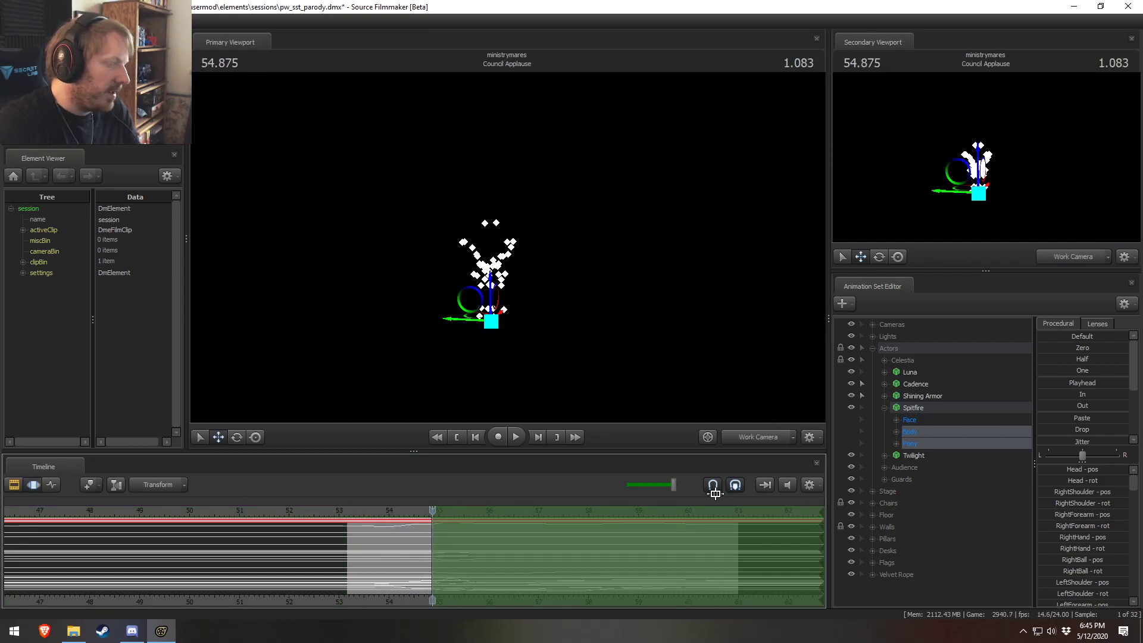
pyautogui.moveTo(1071, 390); pyautogui.dragTo(1077, 392)
pyautogui.click(367, 513)
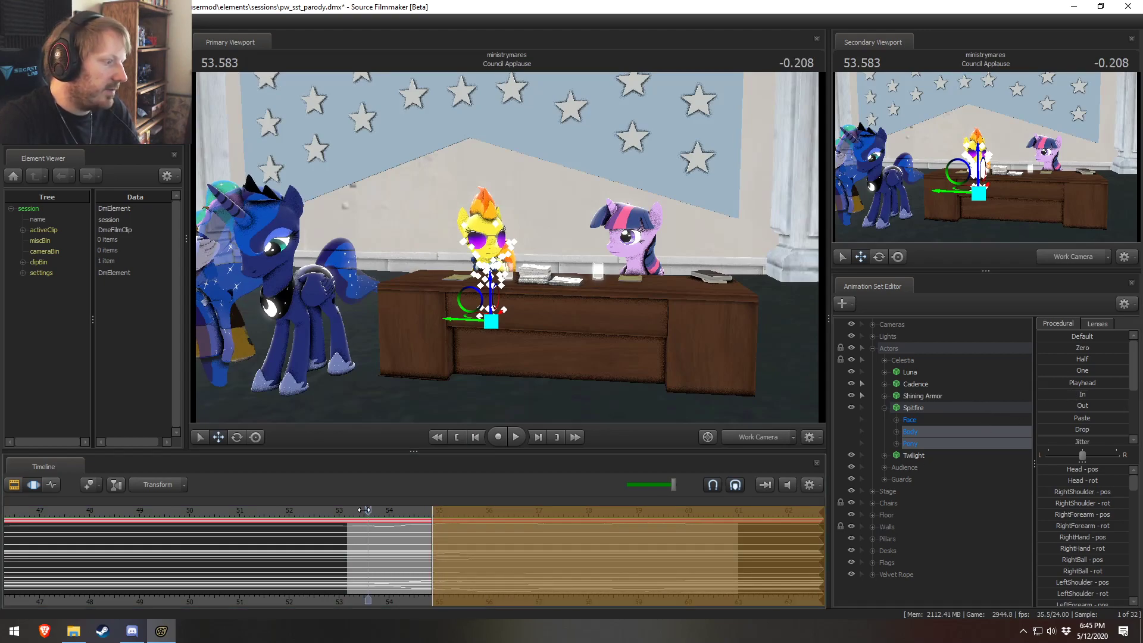
pyautogui.press('space')
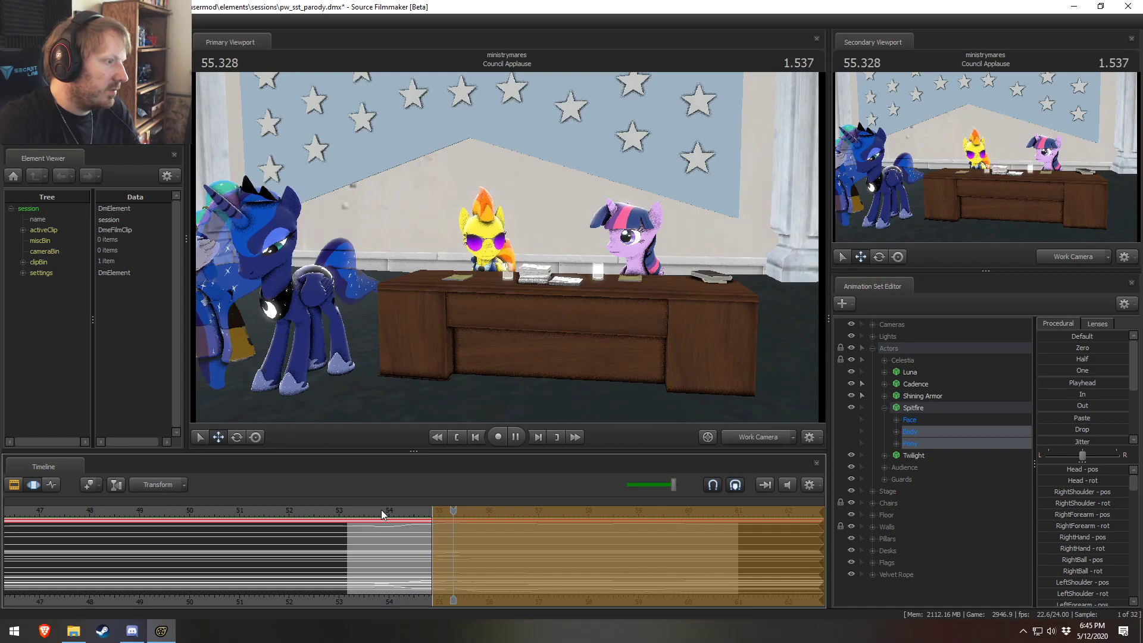
pyautogui.press('space')
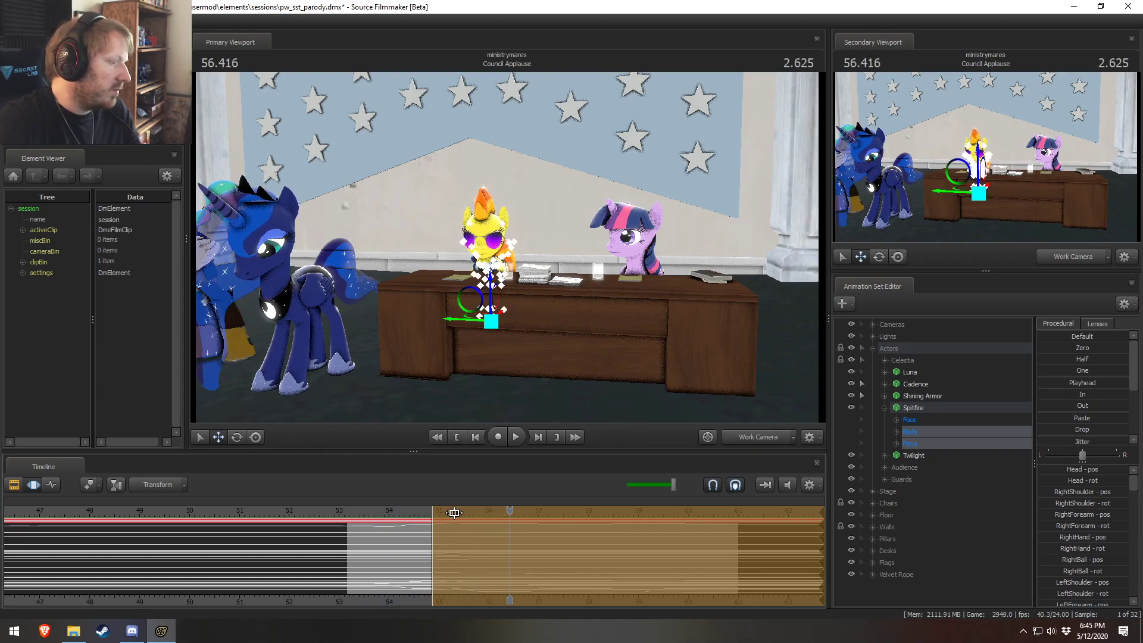
# Step: Play the Council Chamber clip and the start of Council Applause in turn to compare Spitfire's movement
pyautogui.click(347, 512)
pyautogui.press('F2')
pyautogui.scroll(-6, 381, 511)
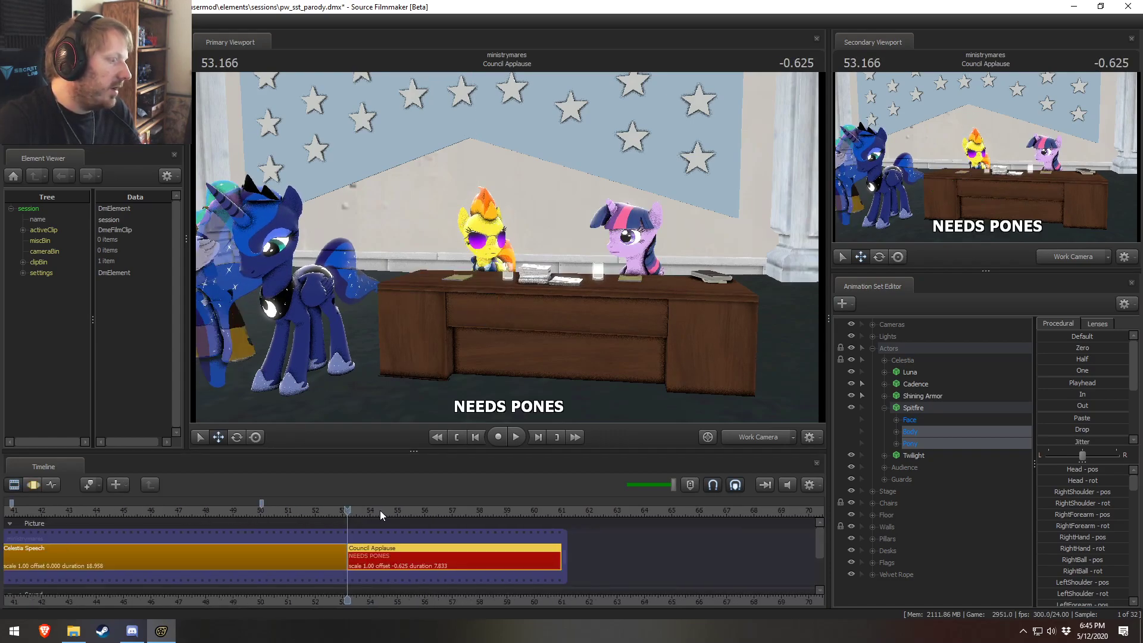
pyautogui.click(191, 511)
pyautogui.press('space')
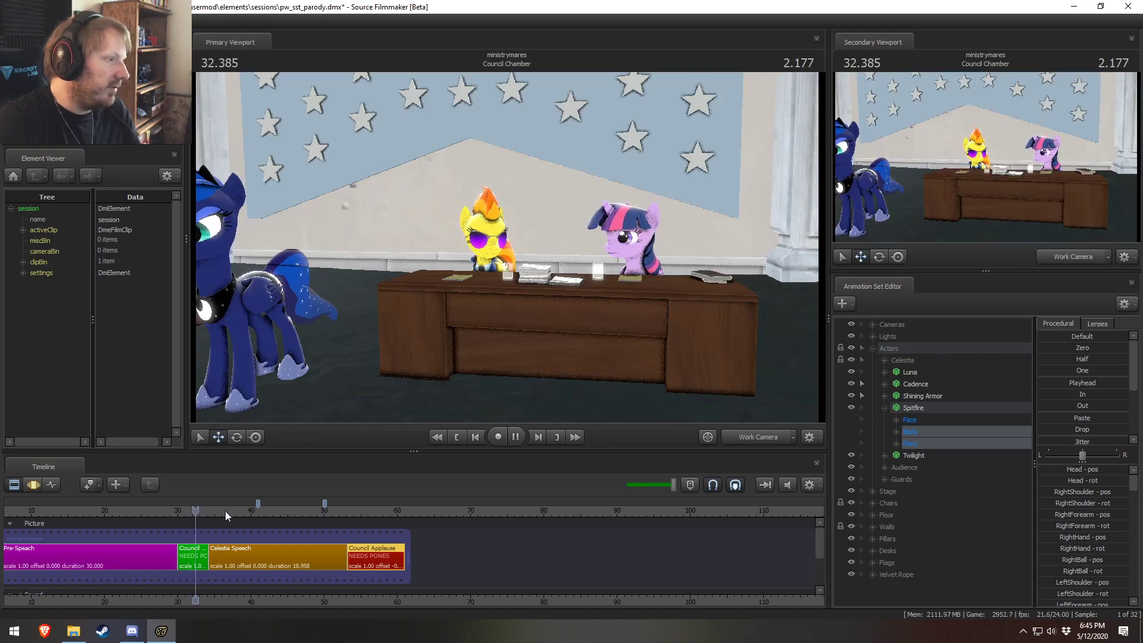
pyautogui.press('space')
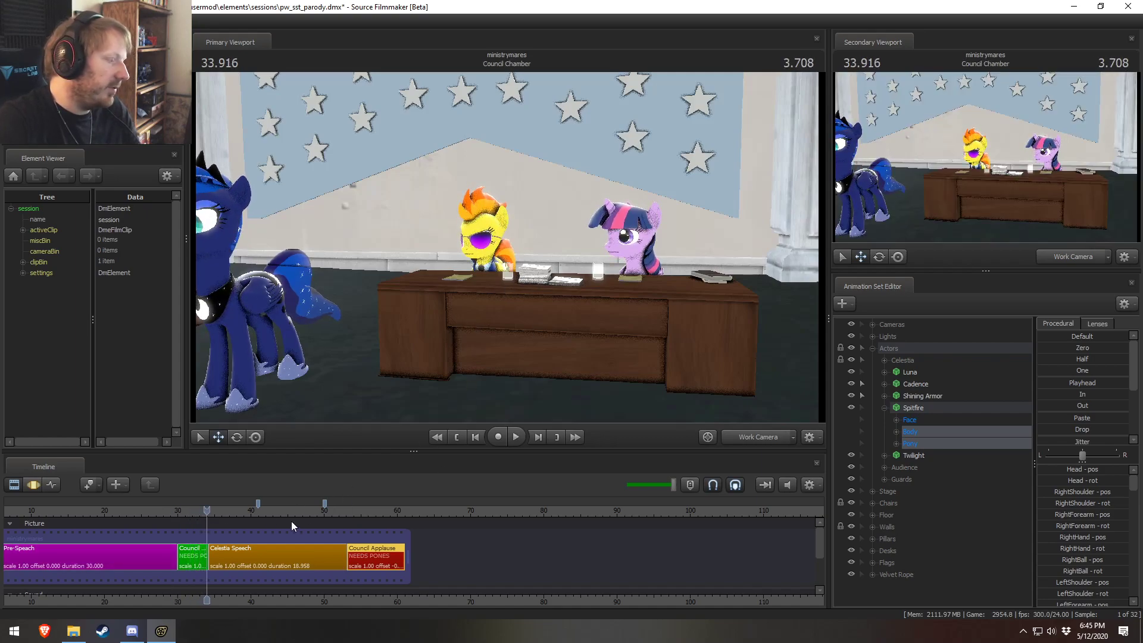
pyautogui.click(352, 510)
pyautogui.press('space')
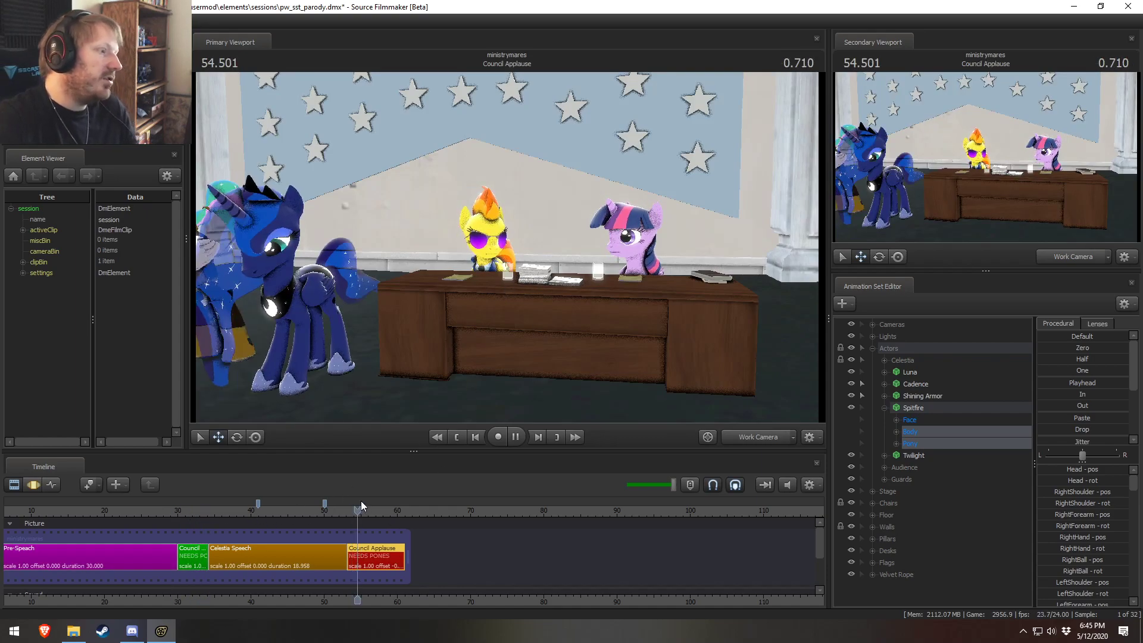
pyautogui.press('space')
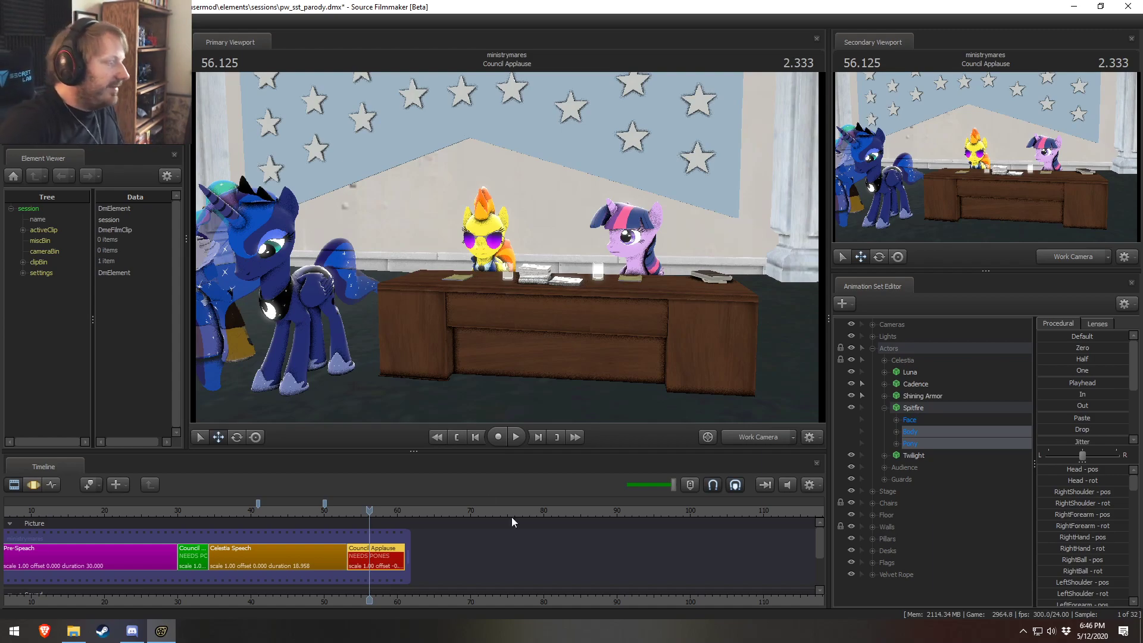
pyautogui.click(353, 511)
pyautogui.press('space')
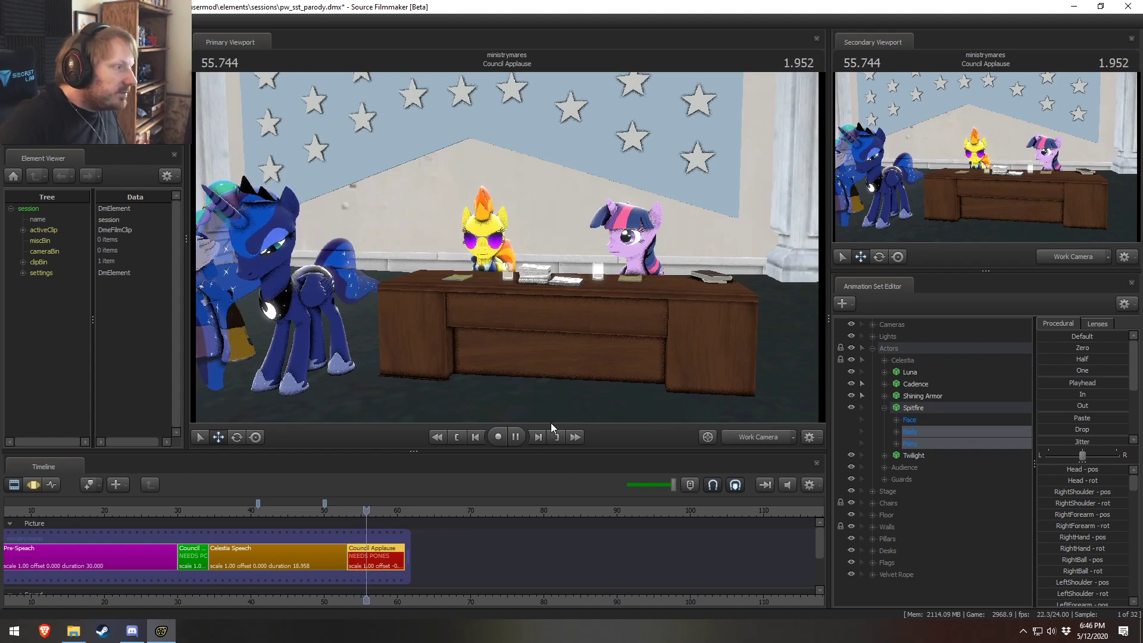
pyautogui.press('space')
# Step: Play the end of Celestia Speech through the Main Camera up to 53.125 and select that clip
pyautogui.click(383, 511)
pyautogui.moveTo(447, 391); pyautogui.dragTo(417, 390)
pyautogui.moveTo(314, 510); pyautogui.dragTo(318, 511)
pyautogui.click(759, 437)
pyautogui.press('space')
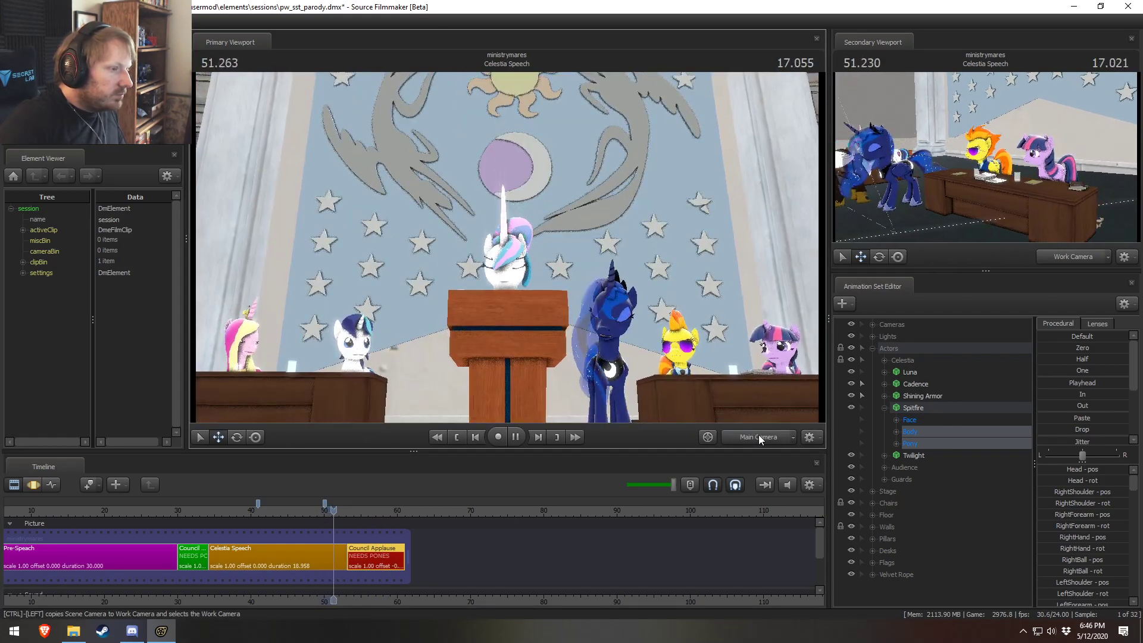
pyautogui.press('space')
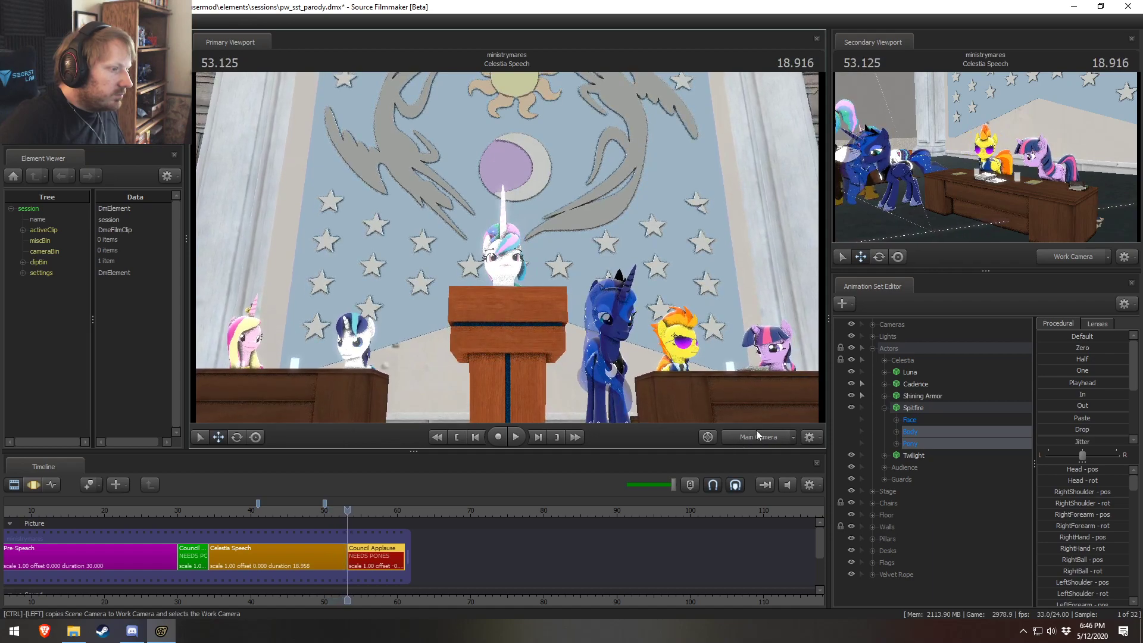
pyautogui.click(329, 544)
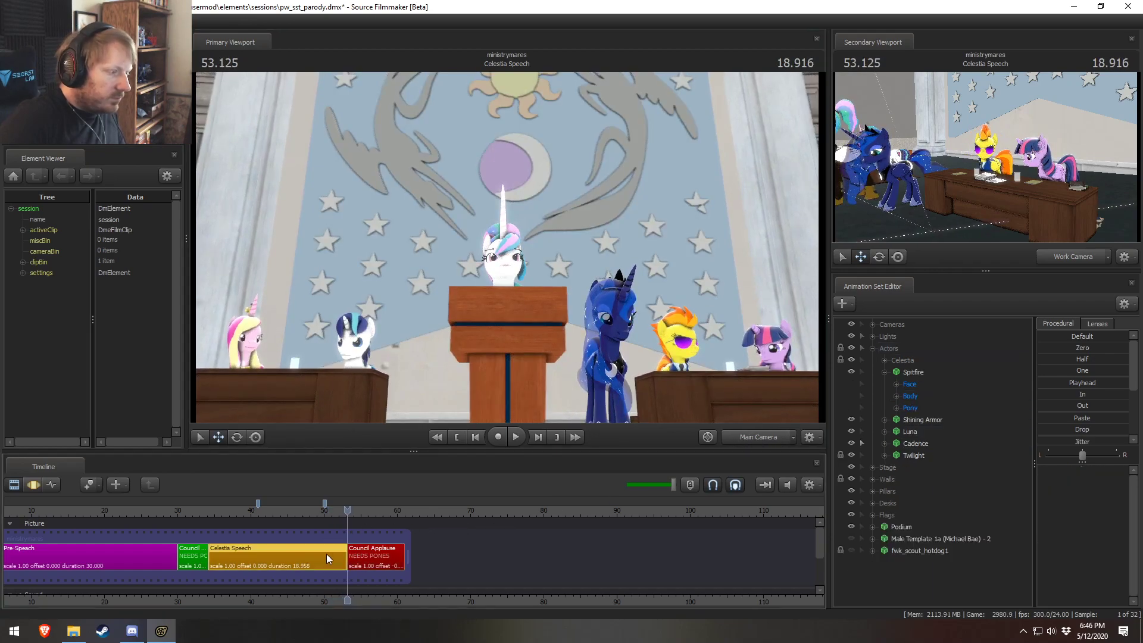
# Step: Select the tail_jiggle1 control in Luna's Unknown group for the Celestia Speech clip
pyautogui.click(883, 432)
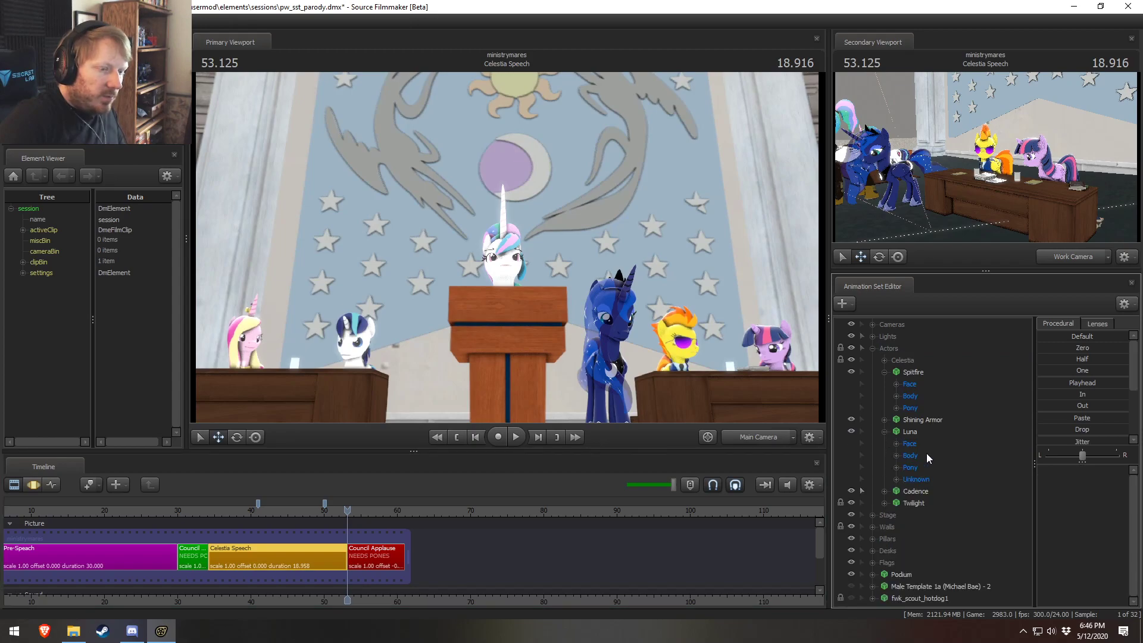
pyautogui.click(897, 467)
pyautogui.scroll(-1, 906, 487)
pyautogui.click(908, 467)
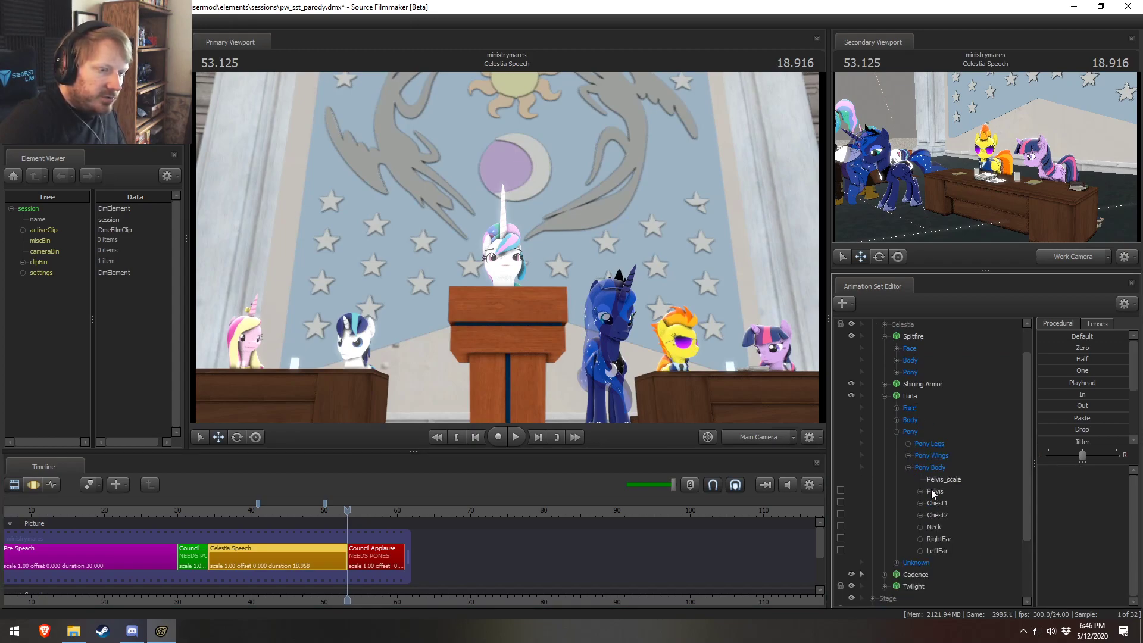
pyautogui.click(908, 467)
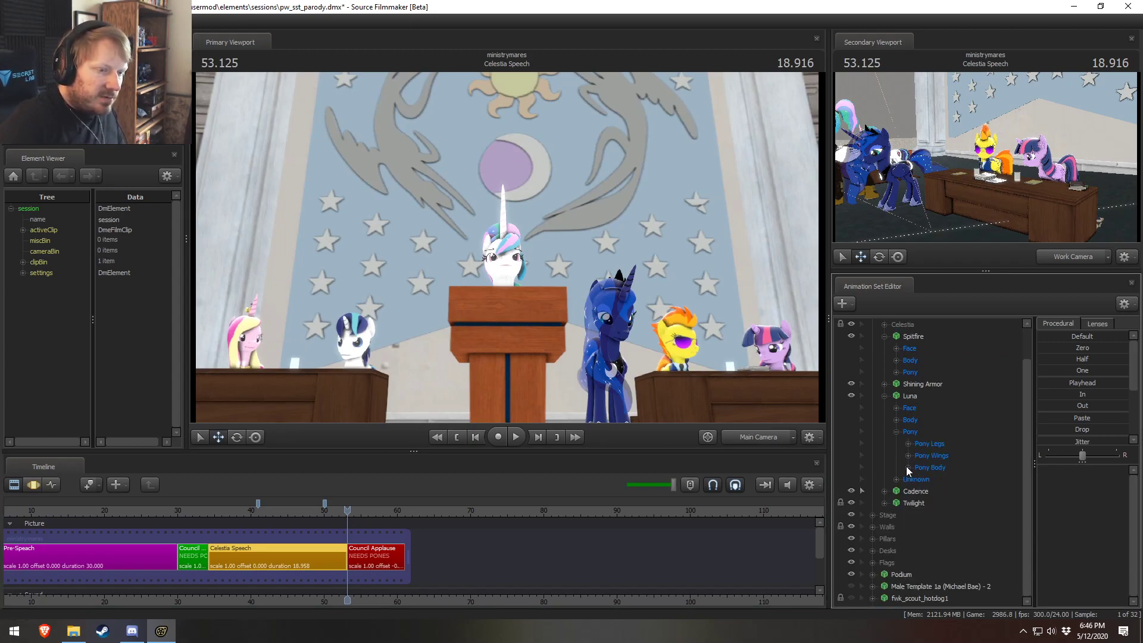
pyautogui.click(898, 479)
pyautogui.scroll(-5, 941, 505)
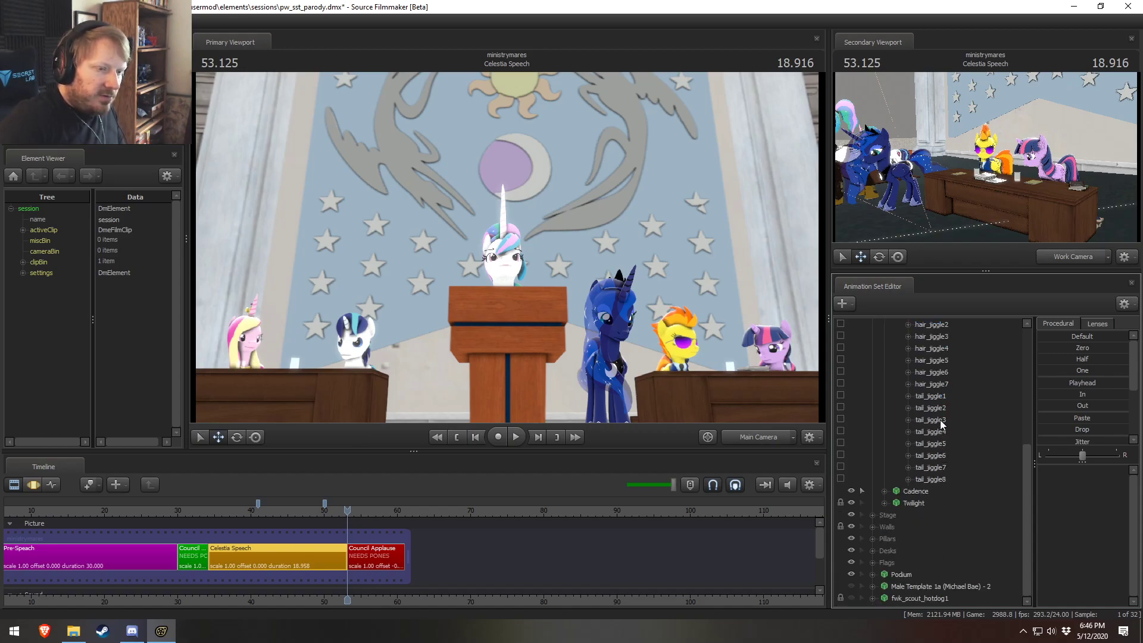
pyautogui.click(933, 396)
# Step: Lower Luna's tail by rotating tail_jiggle1, easing in from about 51.1 to 51.7 and holding from that time onward
pyautogui.press('F3')
pyautogui.click(766, 441)
pyautogui.moveTo(595, 369); pyautogui.dragTo(511, 390)
pyautogui.hotkey('ctrl', 'a')
pyautogui.press('e')
pyautogui.moveTo(541, 293)
pyautogui.mouseDown()
pyautogui.moveTo(570, 362)
pyautogui.moveTo(543, 292)
pyautogui.moveTo(555, 303)
pyautogui.mouseUp()
pyautogui.moveTo(586, 321); pyautogui.dragTo(508, 256)
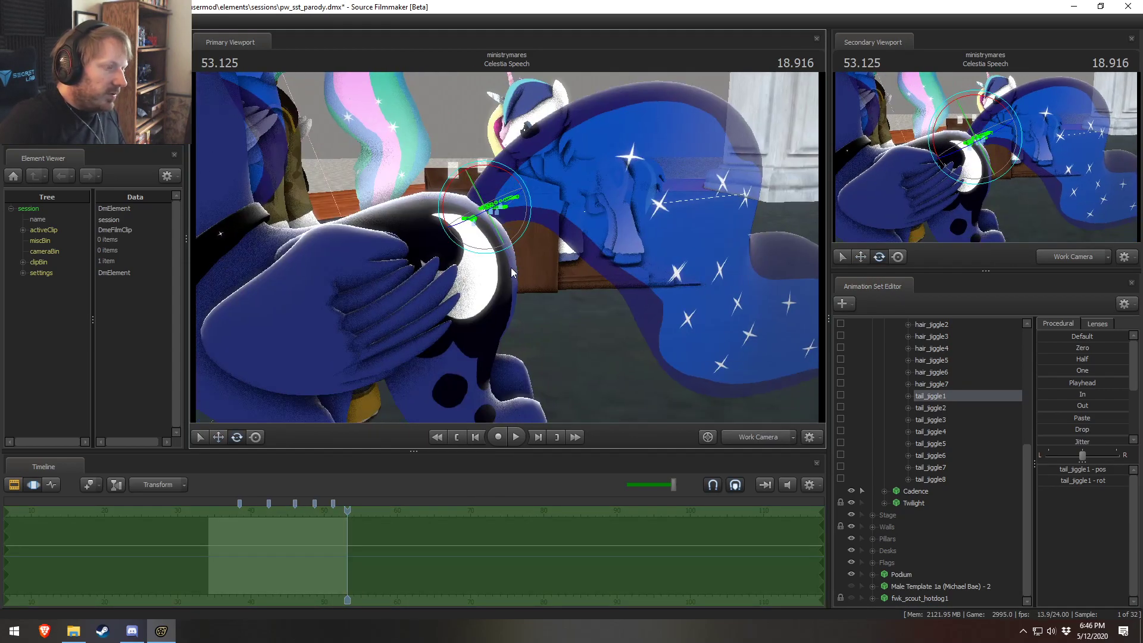
pyautogui.scroll(3, 261, 586)
pyautogui.moveTo(287, 544); pyautogui.dragTo(583, 563)
pyautogui.click(1060, 256)
pyautogui.scroll(3, 394, 602)
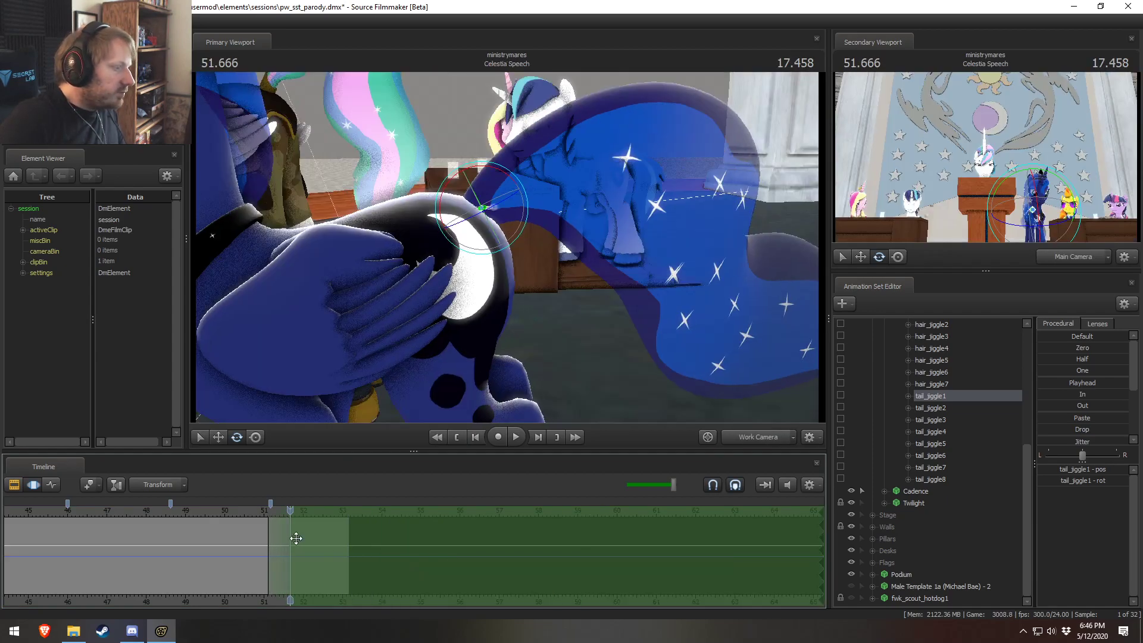
pyautogui.moveTo(505, 175); pyautogui.dragTo(514, 188)
# Step: Replay the tail change from about 51 through the Work Camera and Main Camera, and apply it
pyautogui.moveTo(290, 512); pyautogui.dragTo(259, 512)
pyautogui.press('space')
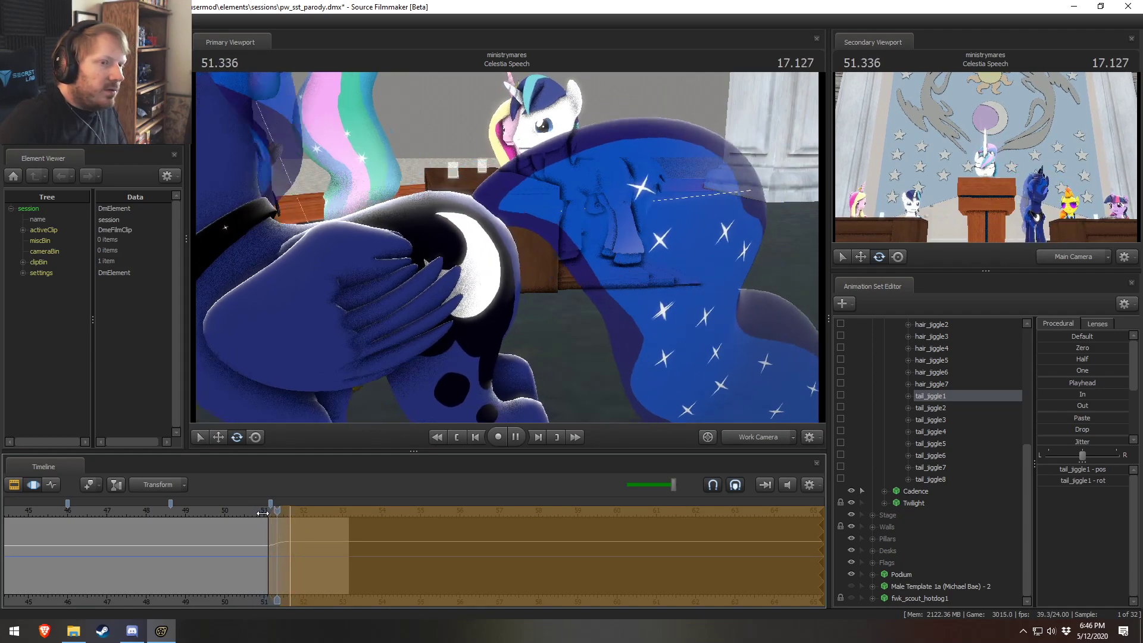
pyautogui.press('space')
pyautogui.click(739, 438)
pyautogui.press('space')
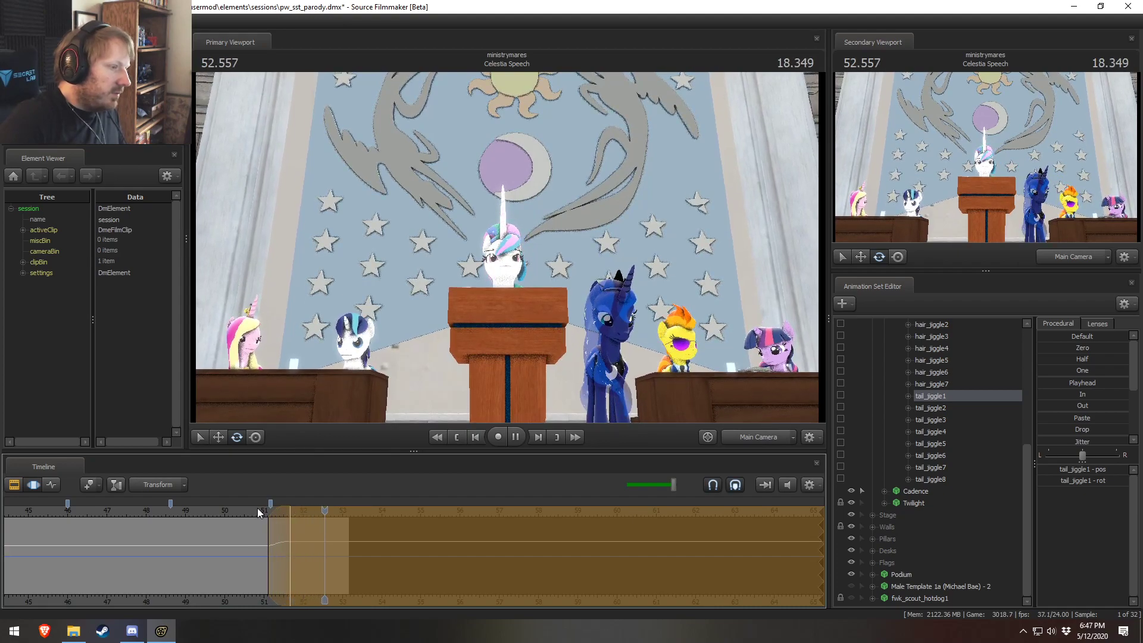
pyautogui.press('space')
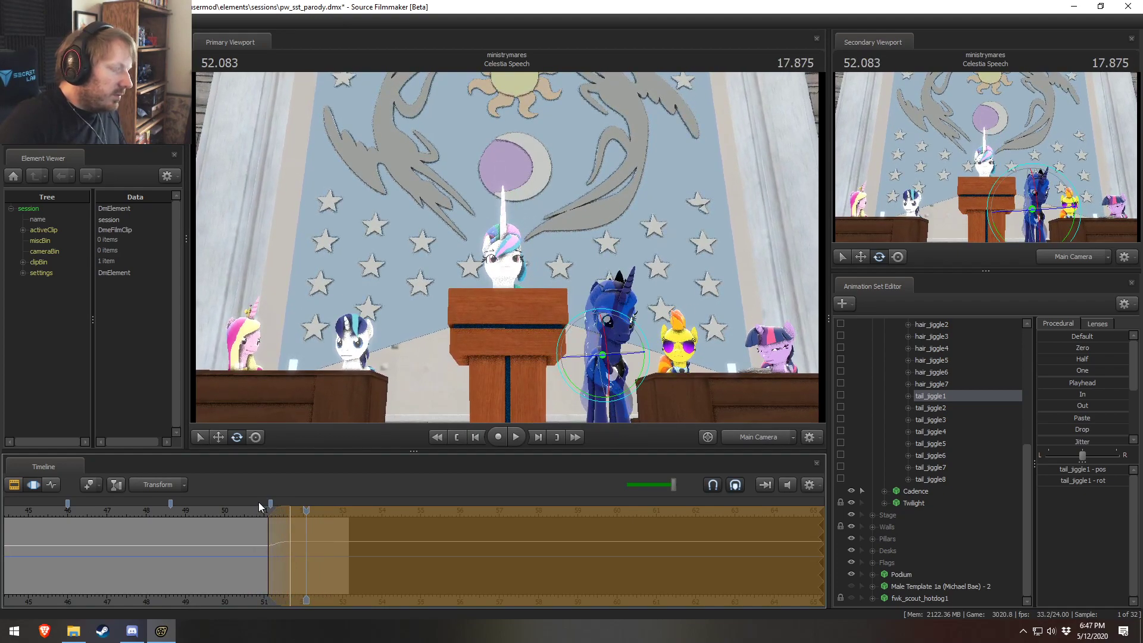
pyautogui.press('Return')
# Step: Select the Council Applause clip and play across the cut from Celestia Speech in the Main Camera
pyautogui.press('F2')
pyautogui.click(363, 556)
pyautogui.press('space')
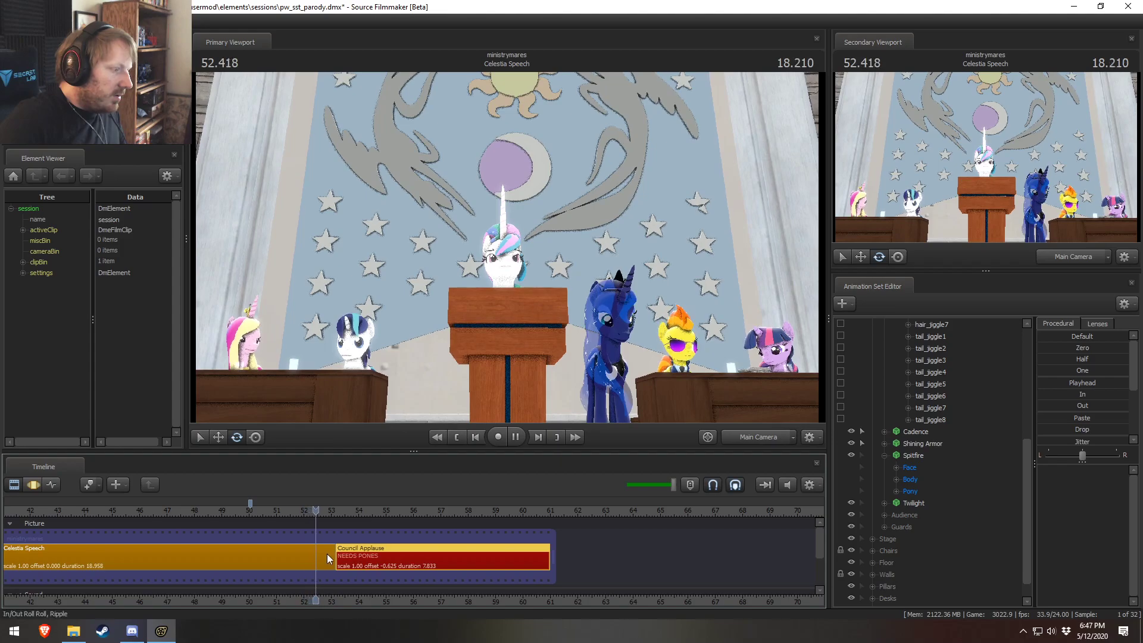
pyautogui.press('space')
pyautogui.press('F3')
pyautogui.press('F2')
pyautogui.press('space')
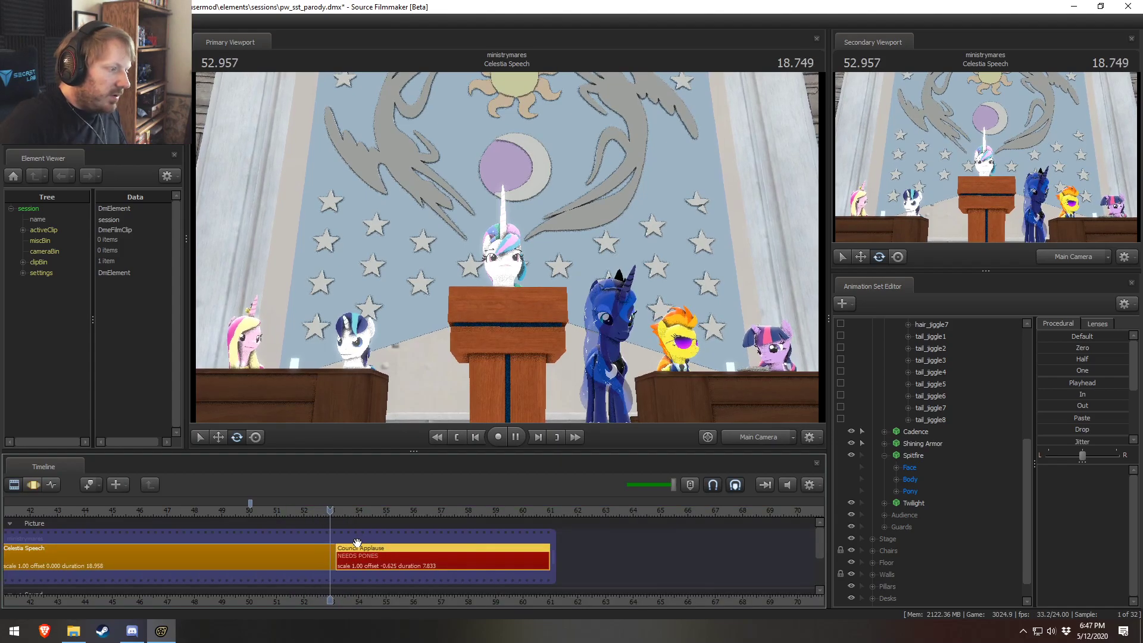
pyautogui.press('space')
# Step: Rotate Luna's tail_jiggle1 over all time in the Council Applause clip, viewing her through the Work Camera
pyautogui.press('F3')
pyautogui.click(741, 442)
pyautogui.press('w')
pyautogui.moveTo(667, 333); pyautogui.dragTo(507, 251)
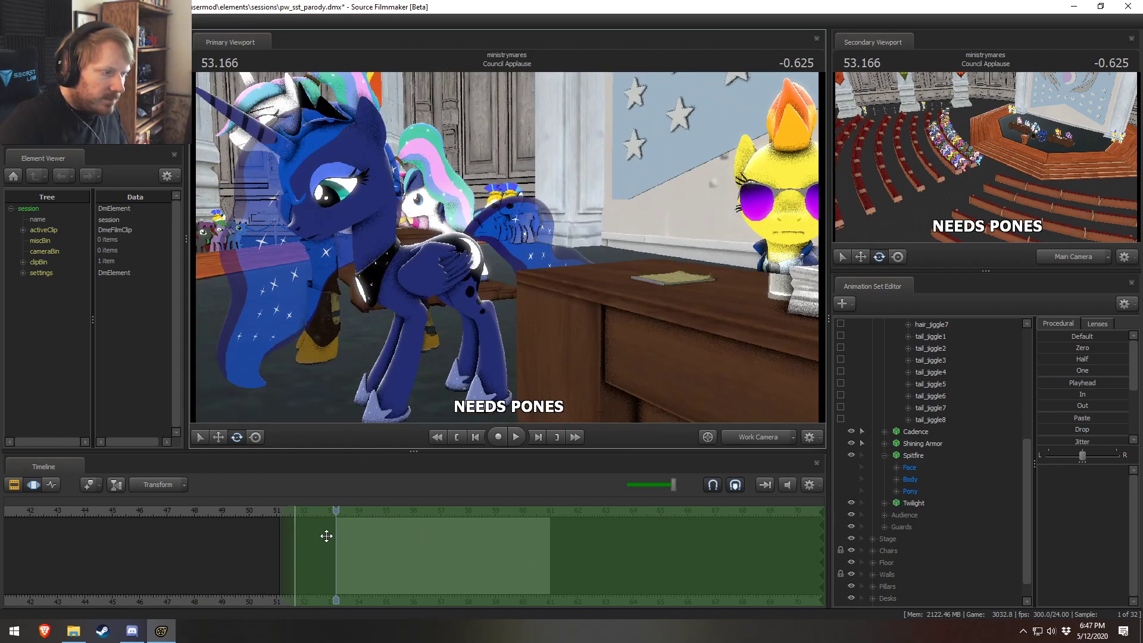
pyautogui.scroll(6, 942, 463)
pyautogui.scroll(-2, 909, 464)
pyautogui.click(938, 481)
pyautogui.moveTo(442, 214); pyautogui.dragTo(456, 217)
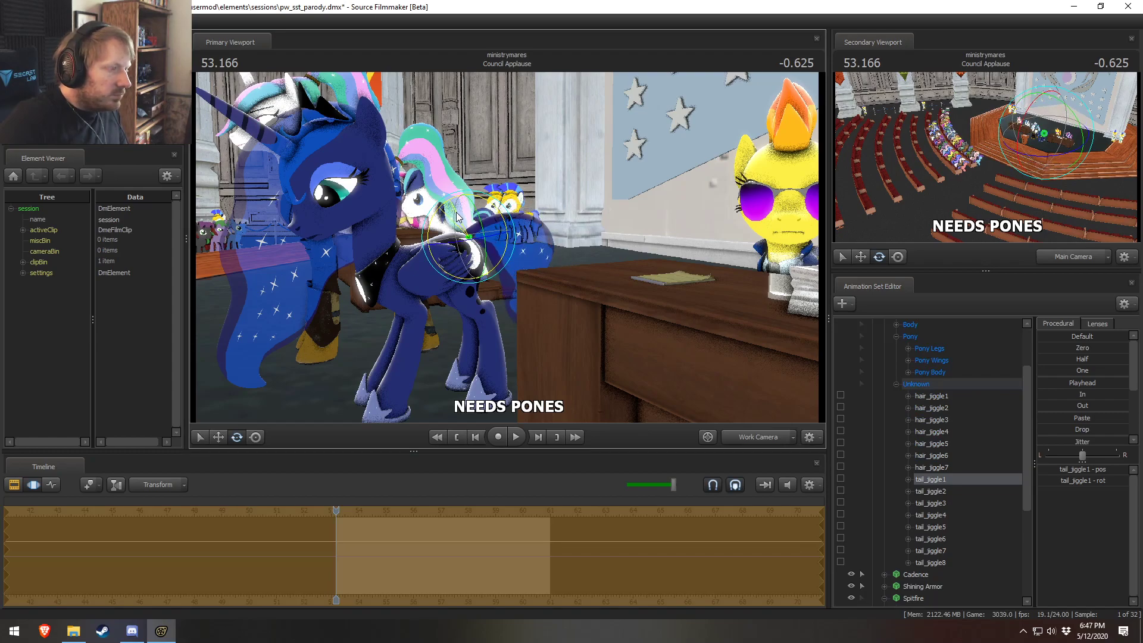
# Step: Play the end of Celestia Speech up close in the Work Camera to inspect Luna's tail around the cut
pyautogui.press('F2')
pyautogui.click(324, 519)
pyautogui.press('space')
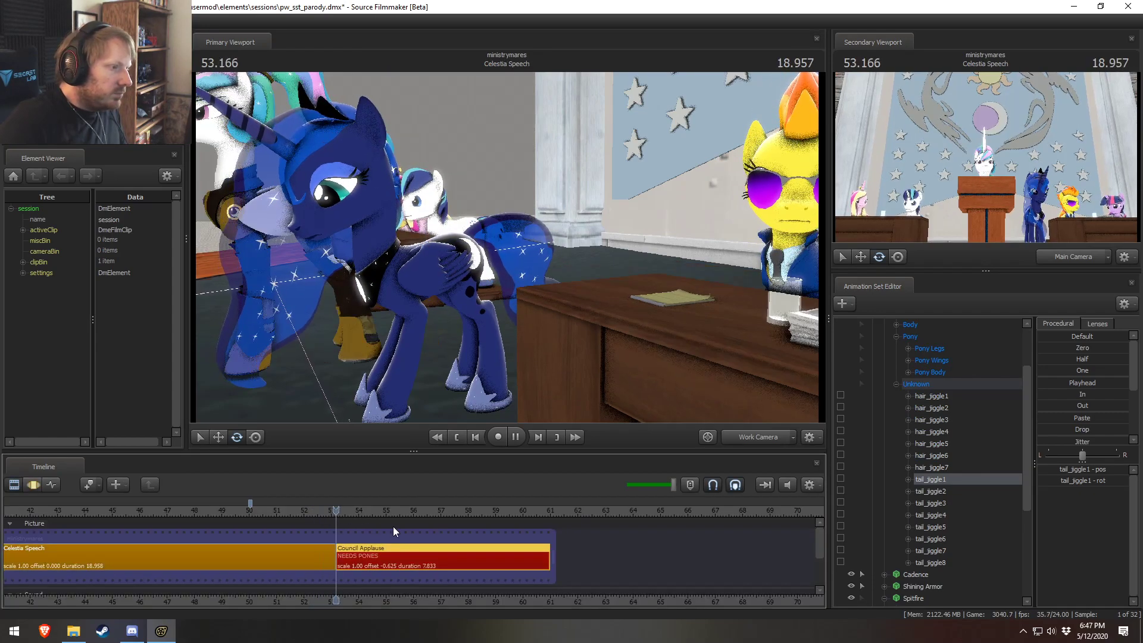
pyautogui.click(320, 513)
pyautogui.moveTo(508, 248); pyautogui.dragTo(507, 247)
pyautogui.press('space')
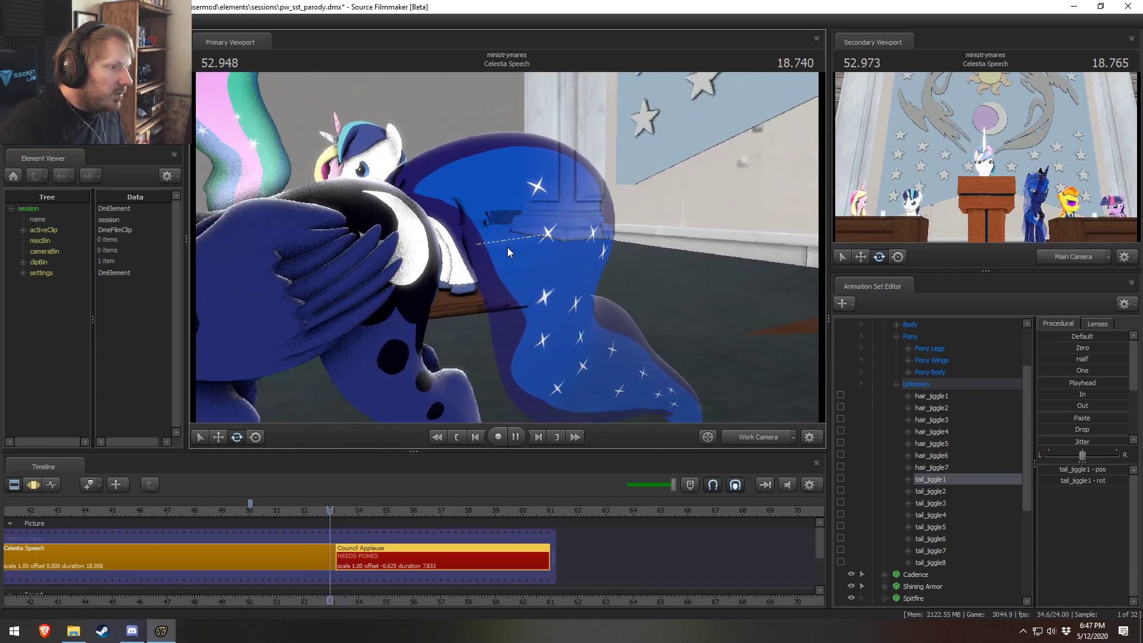
# Step: Play Council Applause from its start through the Main Camera, and examine Luna's face in the Work Camera
pyautogui.press('F4')
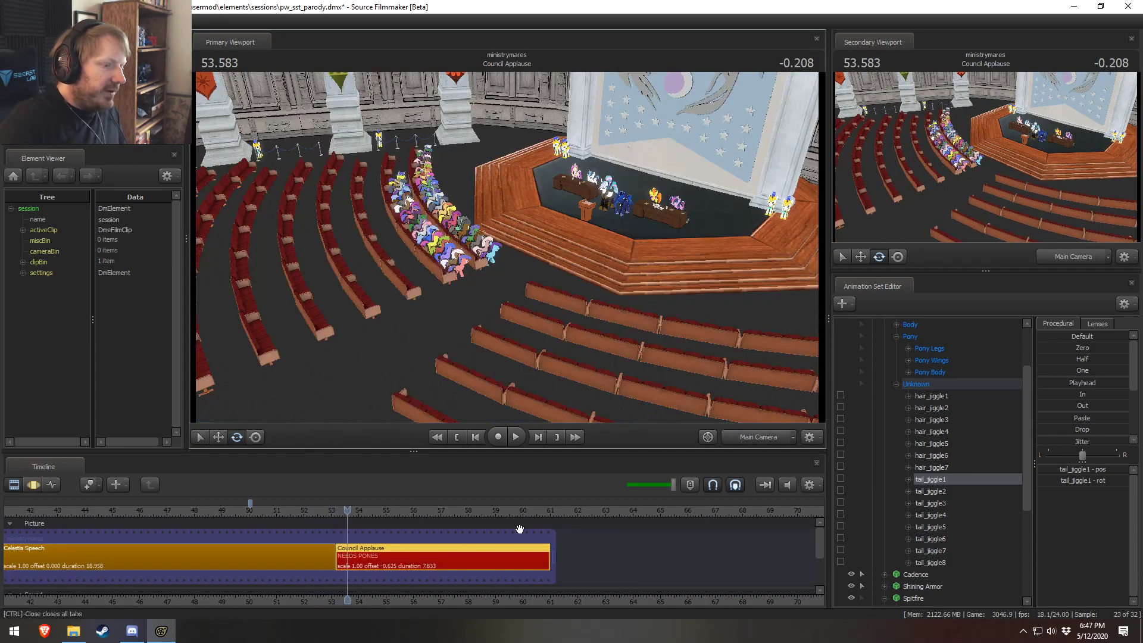
pyautogui.moveTo(352, 514); pyautogui.dragTo(335, 511)
pyautogui.press('space')
pyautogui.press('space')
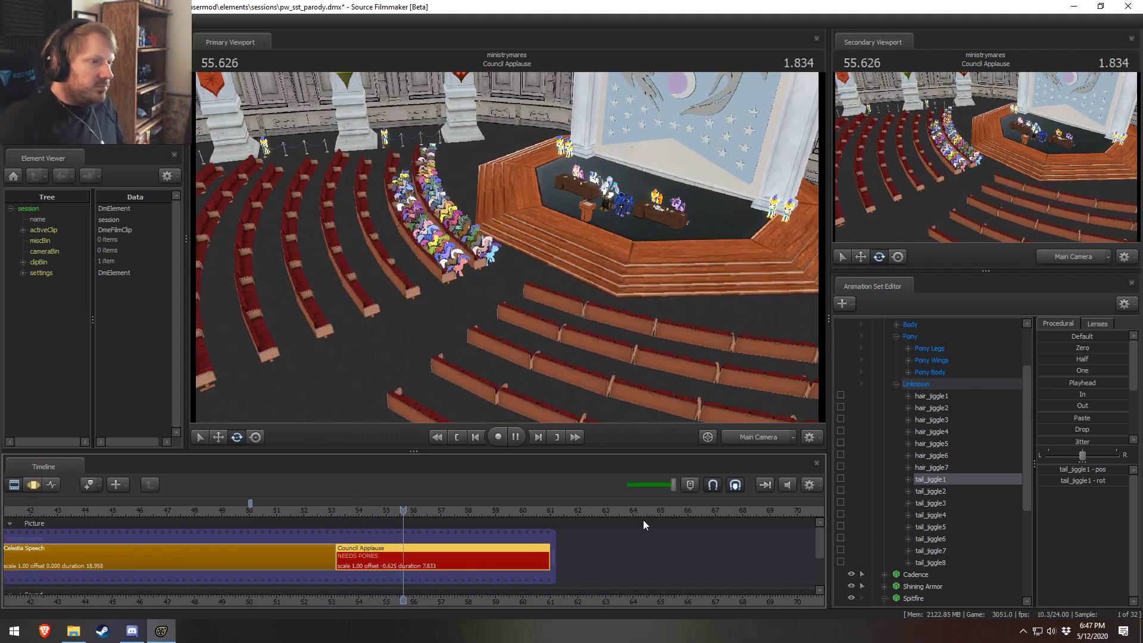
pyautogui.press('F4')
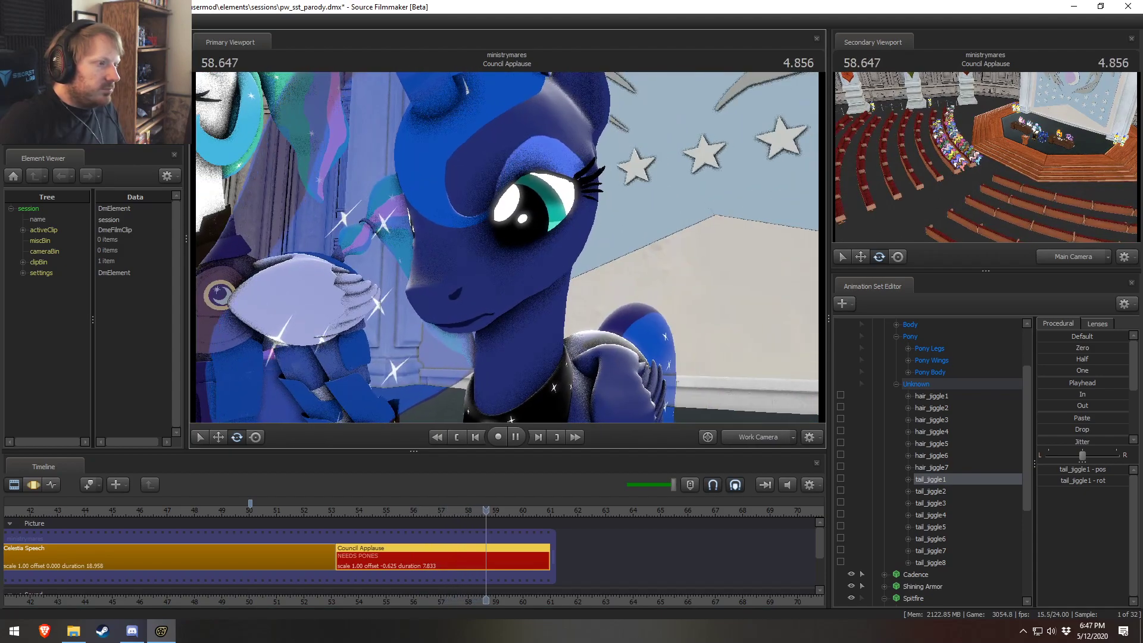
pyautogui.press('space')
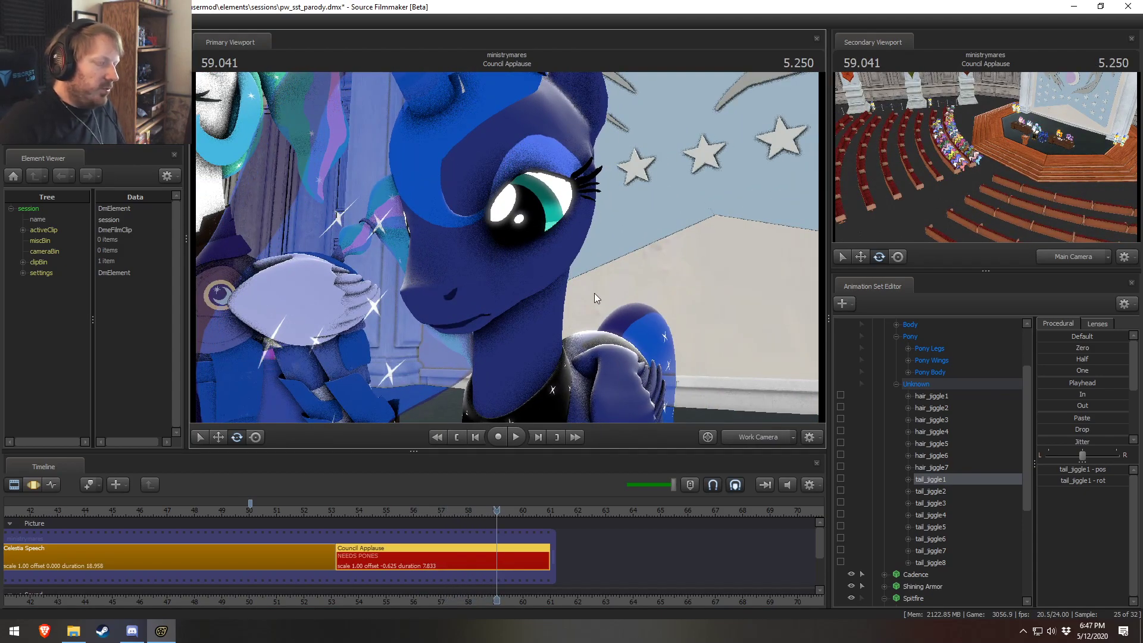
# Step: Frame Spitfire and Twilight at the second table in the Work Camera and play Council Applause from 53.375
pyautogui.moveTo(618, 323); pyautogui.dragTo(672, 324)
pyautogui.press('s')
pyautogui.press('w')
pyautogui.press('s')
pyautogui.press('d')
pyautogui.press('space')
pyautogui.press('space')
pyautogui.click(342, 511)
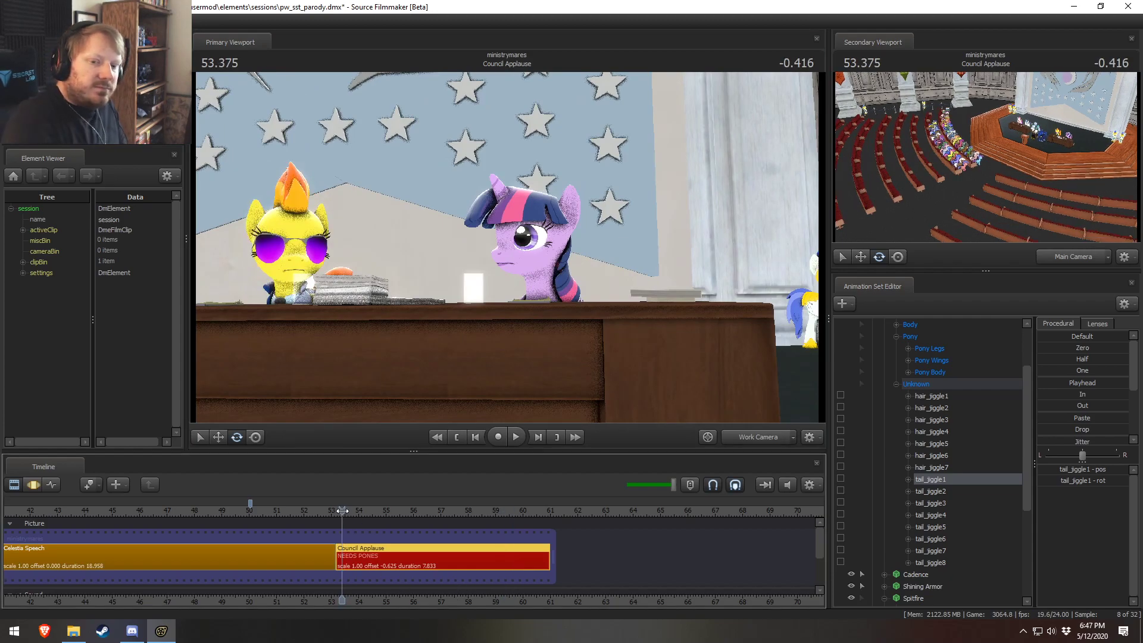
pyautogui.press('space')
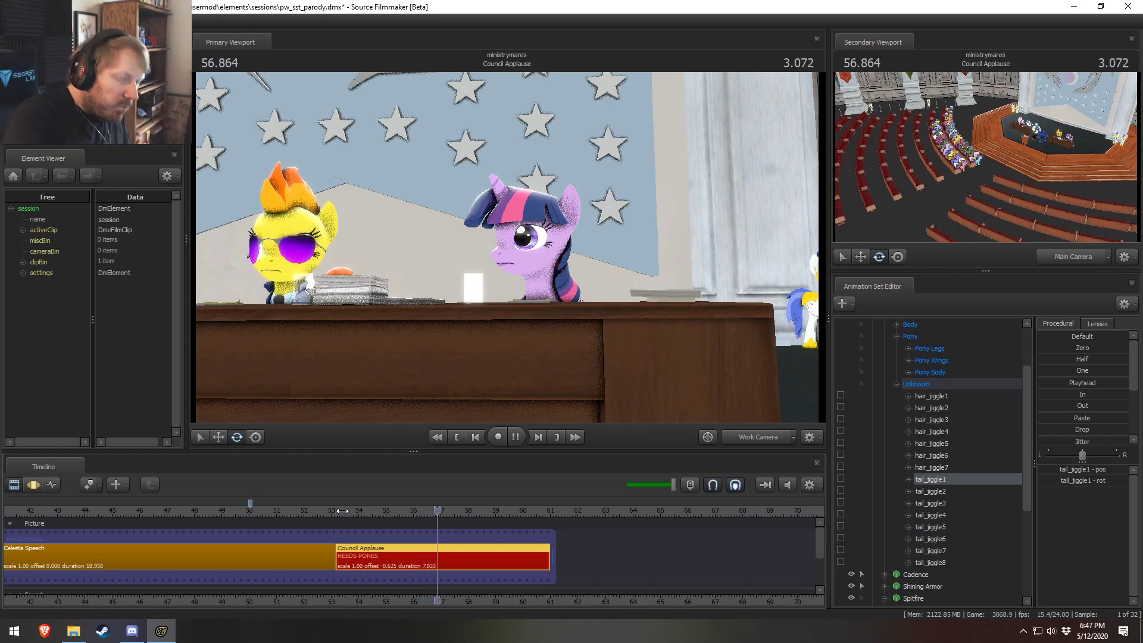
pyautogui.press('space')
# Step: Select Twilight in the Celestia Speech clip and mark the time range from about 46.4 to 55.2
pyautogui.moveTo(304, 509); pyautogui.dragTo(323, 544)
pyautogui.click(315, 554)
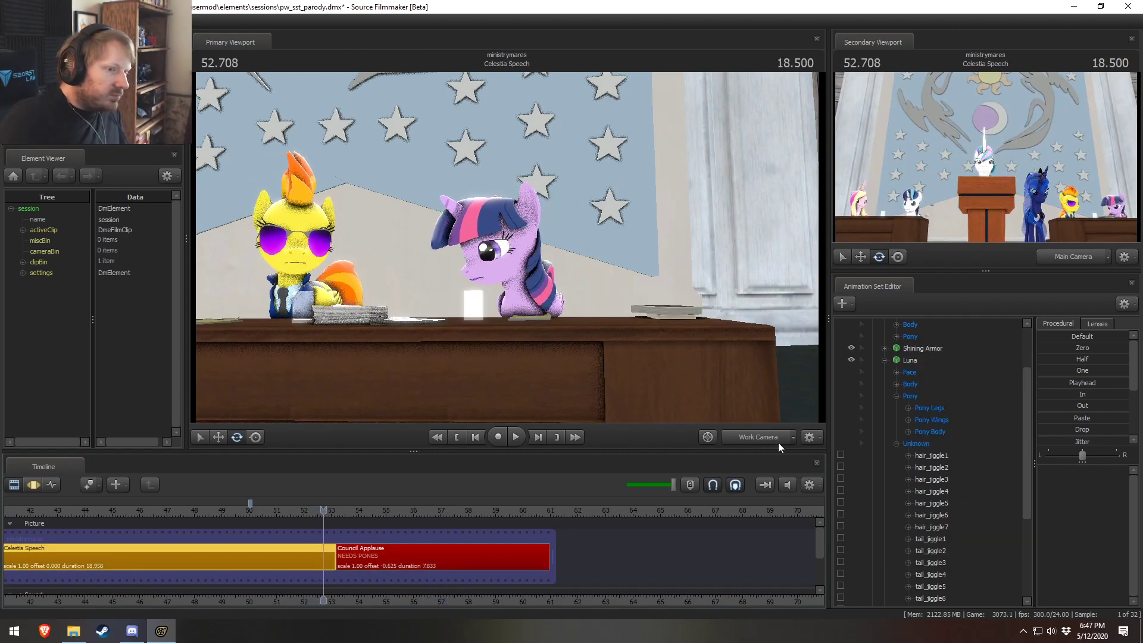
pyautogui.click(883, 360)
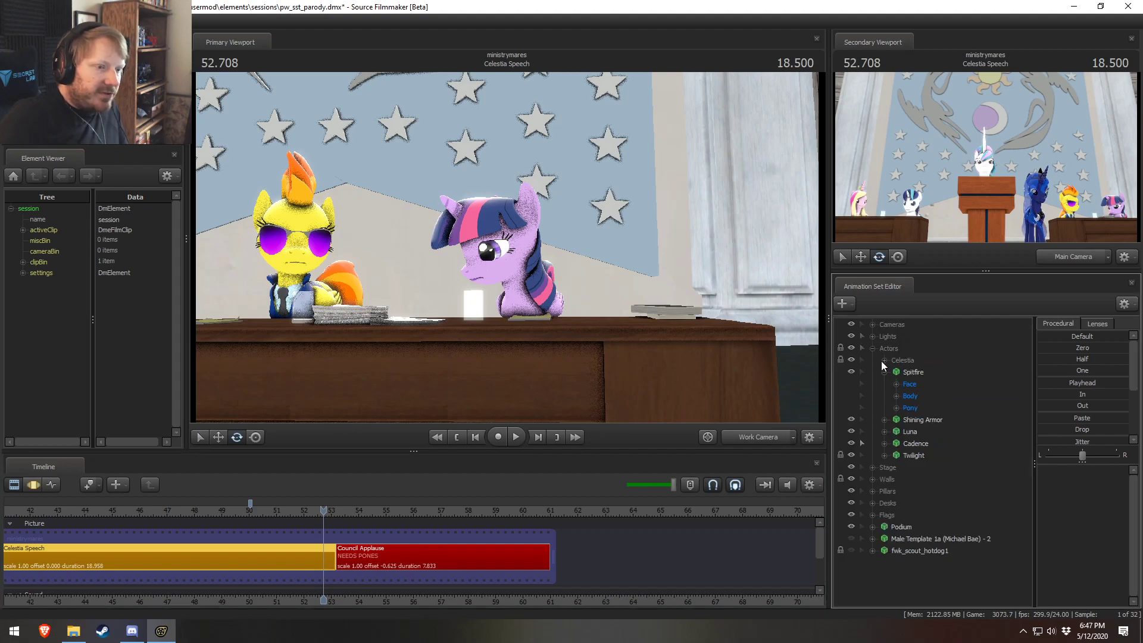
pyautogui.click(910, 456)
pyautogui.press('F3')
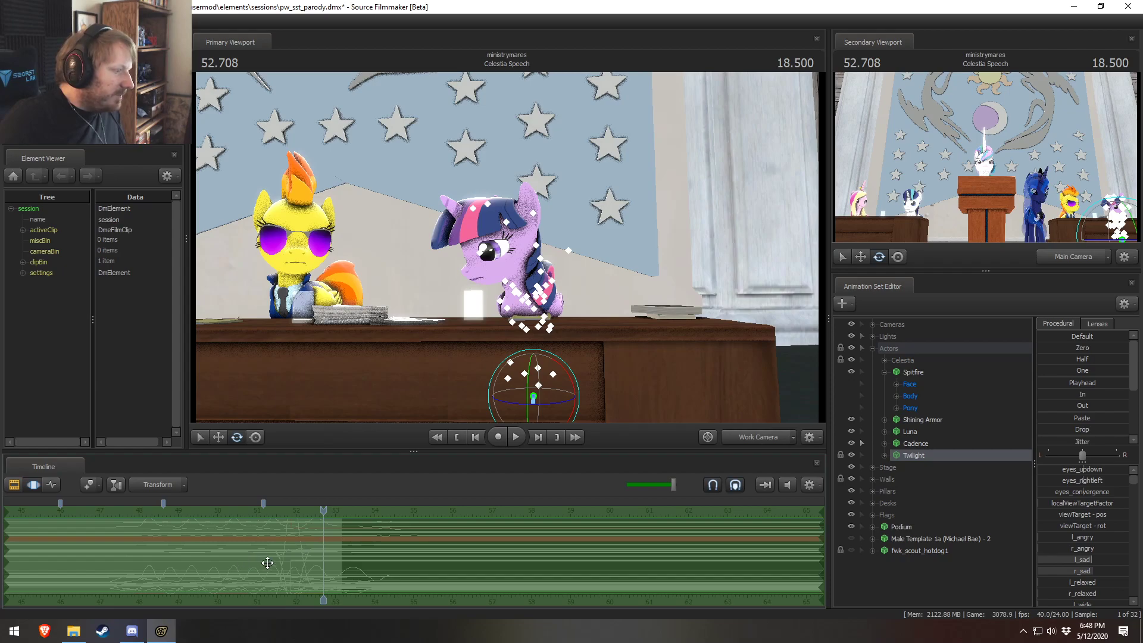
pyautogui.keyDown('shift'); pyautogui.moveTo(88, 556); pyautogui.dragTo(434, 563); pyautogui.keyUp('shift')
pyautogui.press('F2')
# Step: Try pasting Twilight's Celestia Speech motion onto her in the Council Applause clip, and undo it
pyautogui.click(364, 556)
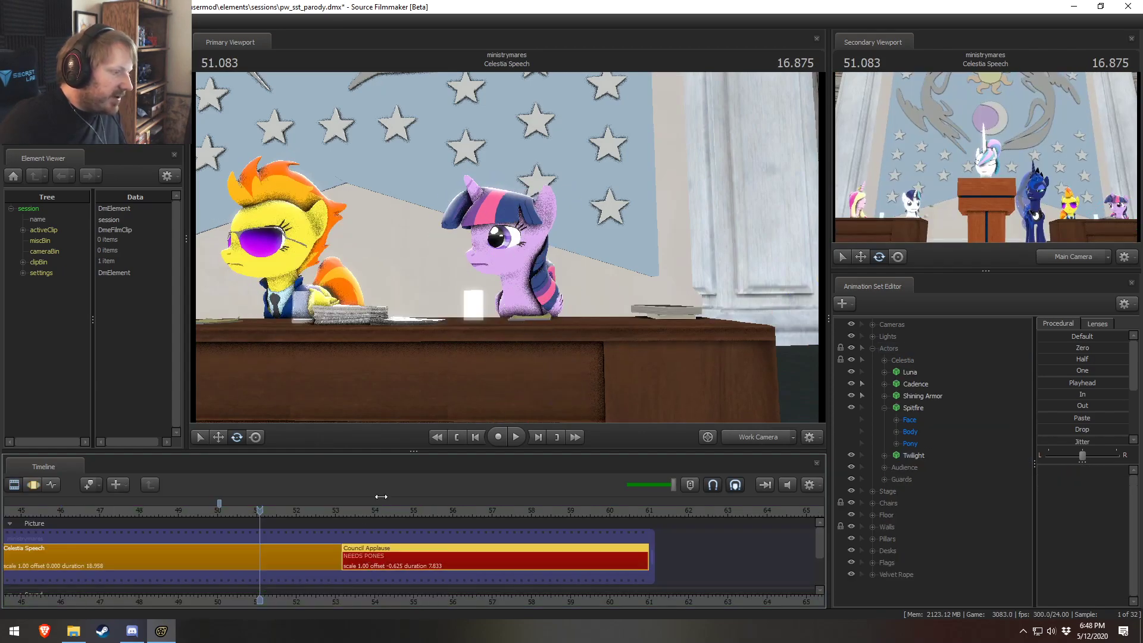
pyautogui.click(908, 458)
pyautogui.press('F3')
pyautogui.moveTo(271, 558); pyautogui.dragTo(431, 529)
pyautogui.hotkey('ctrl', 'v')
pyautogui.hotkey('ctrl', 'z')
pyautogui.press('F2')
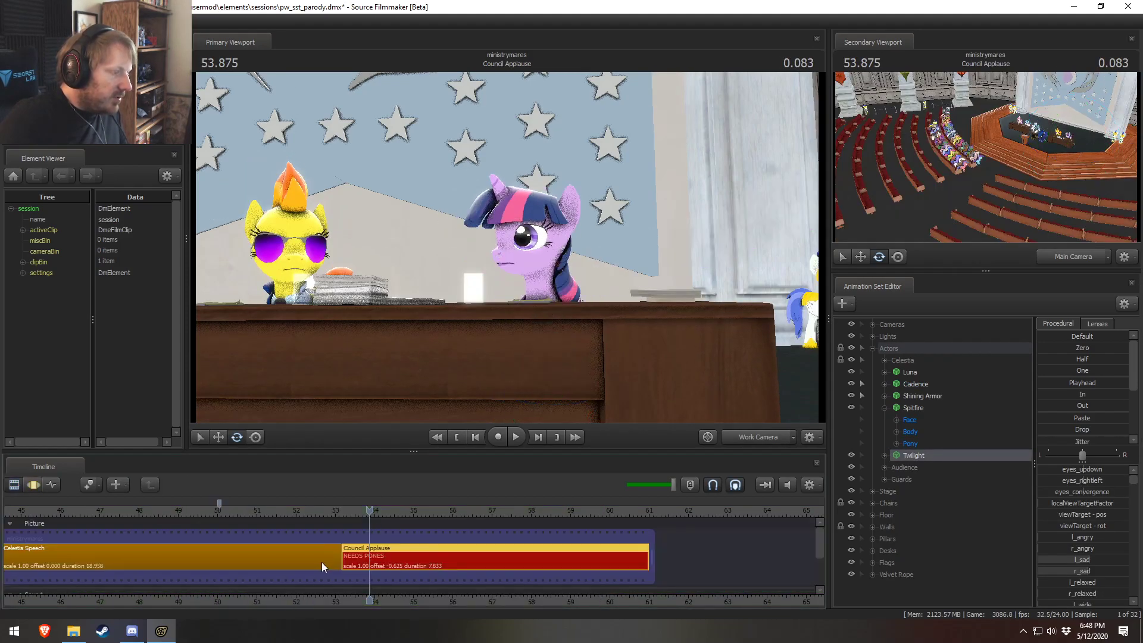
# Step: Unlock Twilight's transforms in the Celestia Speech clip and move the playhead to 52.750
pyautogui.click(322, 562)
pyautogui.rightClick(909, 456)
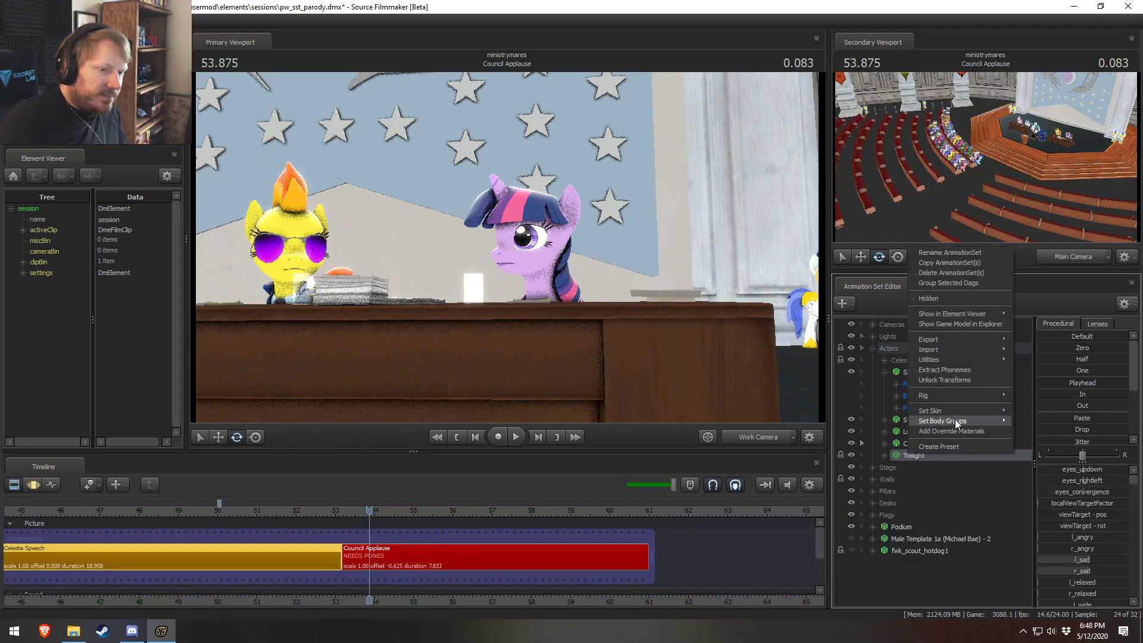
pyautogui.click(945, 377)
pyautogui.click(326, 505)
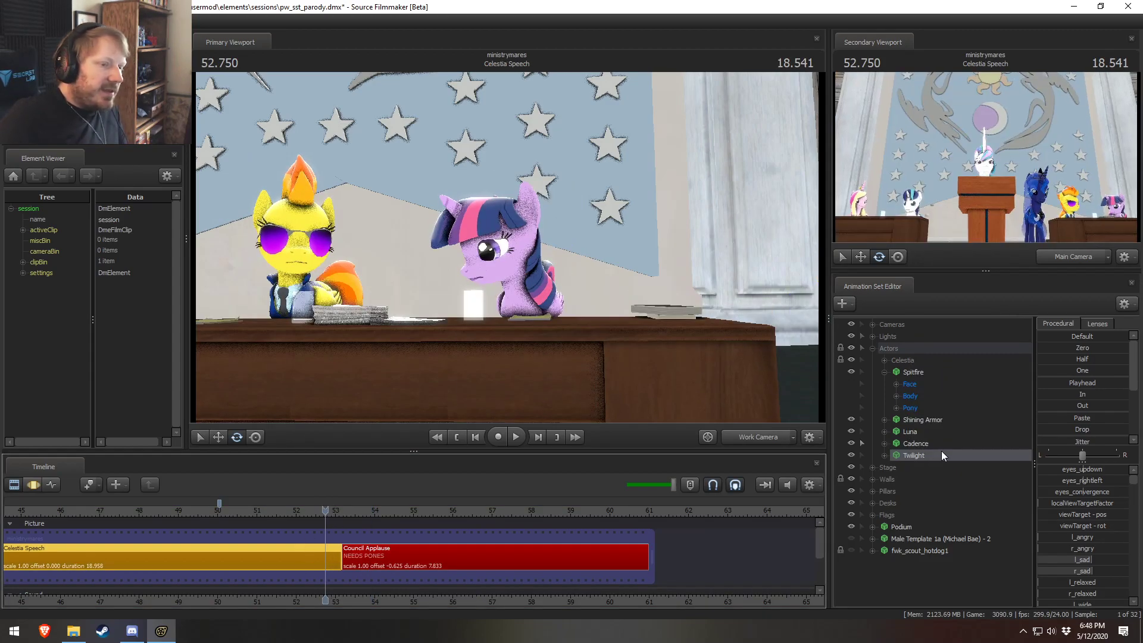
# Step: Copy Twilight's Celestia Speech motion over the time range from about 46.4 to 55.2
pyautogui.click(942, 453)
pyautogui.press('F3')
pyautogui.click(276, 560)
pyautogui.moveTo(248, 559); pyautogui.dragTo(160, 567)
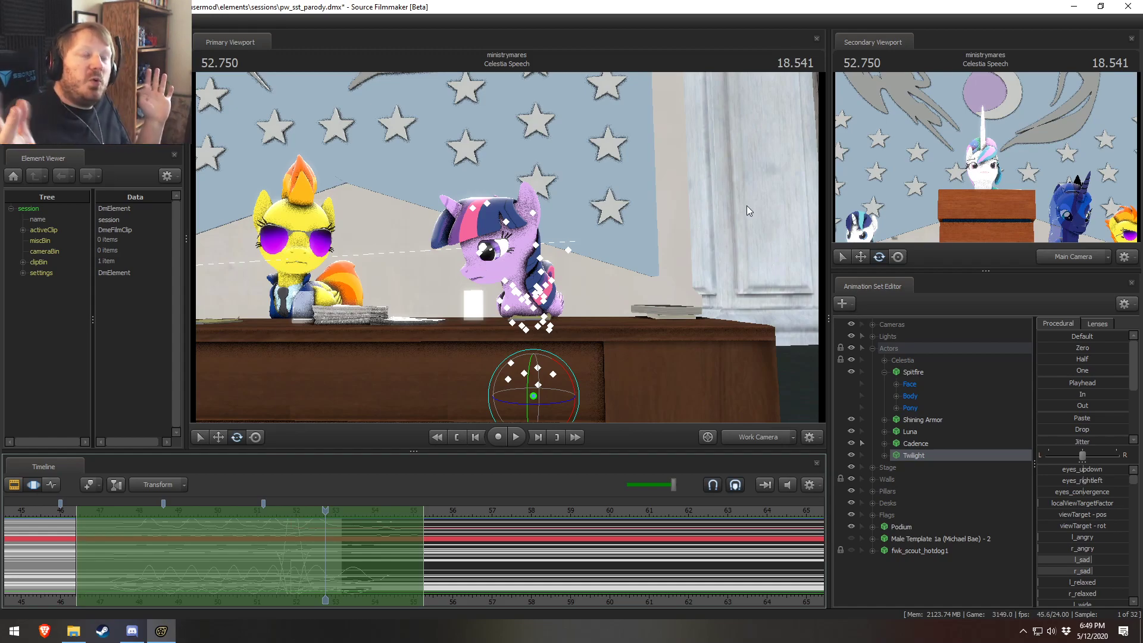
pyautogui.moveTo(747, 206); pyautogui.dragTo(822, 190)
pyautogui.moveTo(631, 133); pyautogui.dragTo(441, 190)
pyautogui.click(306, 556)
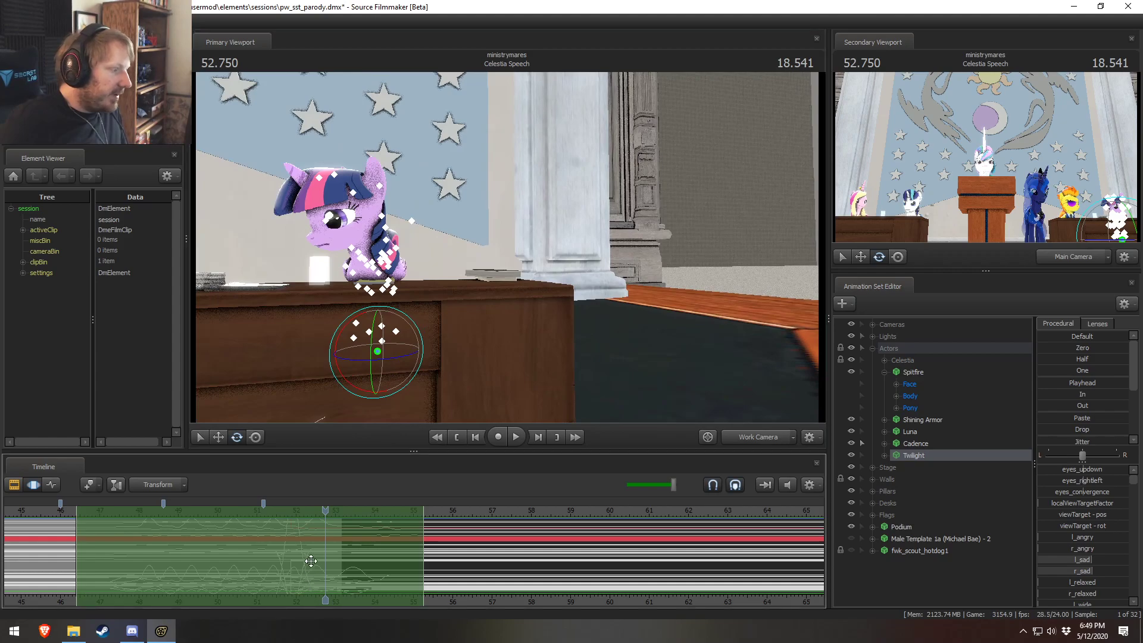
# Step: Paste the copied motion onto Twilight in Council Applause over about 50.9 to 59.8, and scrub back to 53.541
pyautogui.press('F2')
pyautogui.click(468, 557)
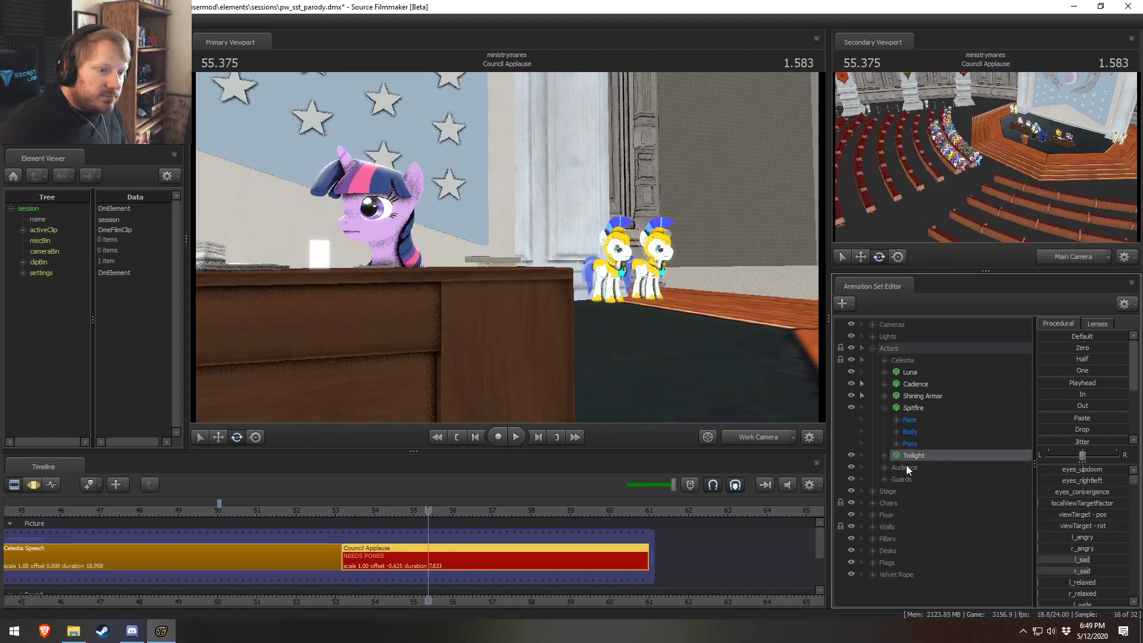
pyautogui.click(884, 456)
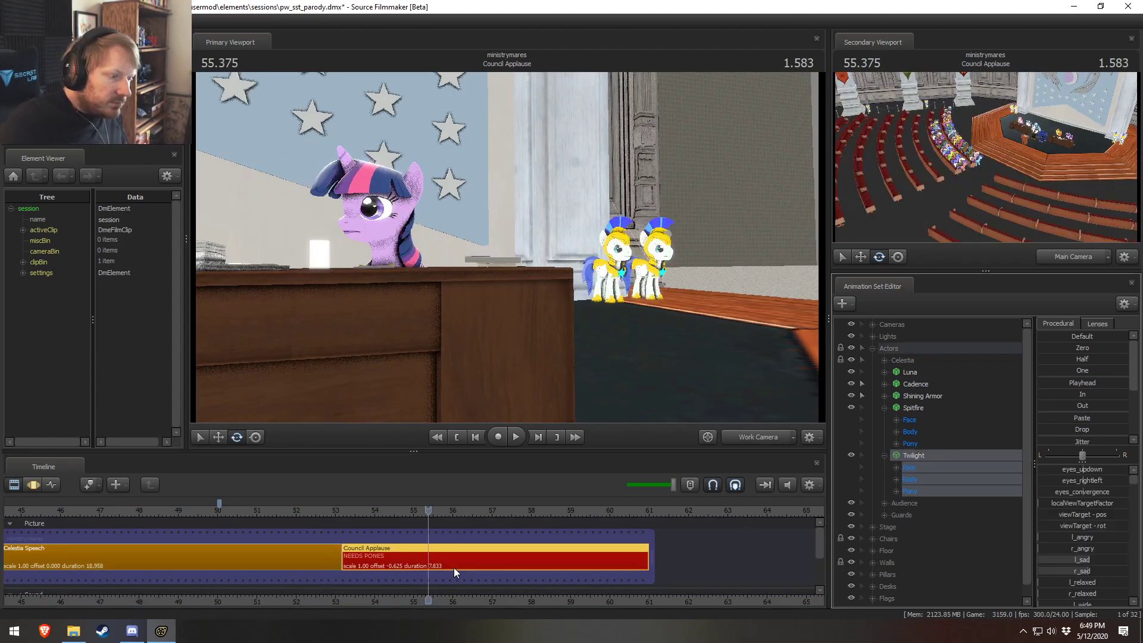
pyautogui.press('F3')
pyautogui.moveTo(325, 553); pyautogui.dragTo(505, 558)
pyautogui.moveTo(428, 520); pyautogui.dragTo(356, 531)
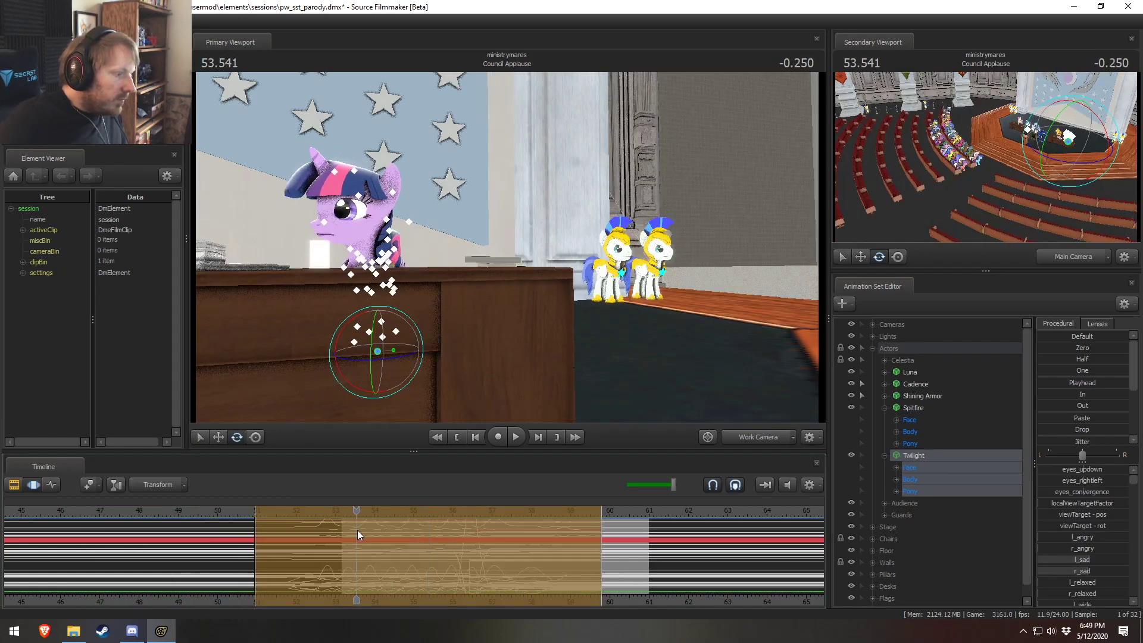
# Step: Shift Twilight's pasted motion about 3.6 seconds earlier so it ends at about 56.2, and apply it
pyautogui.moveTo(482, 537); pyautogui.dragTo(341, 552)
pyautogui.scroll(4, 402, 570)
pyautogui.scroll(3, 403, 570)
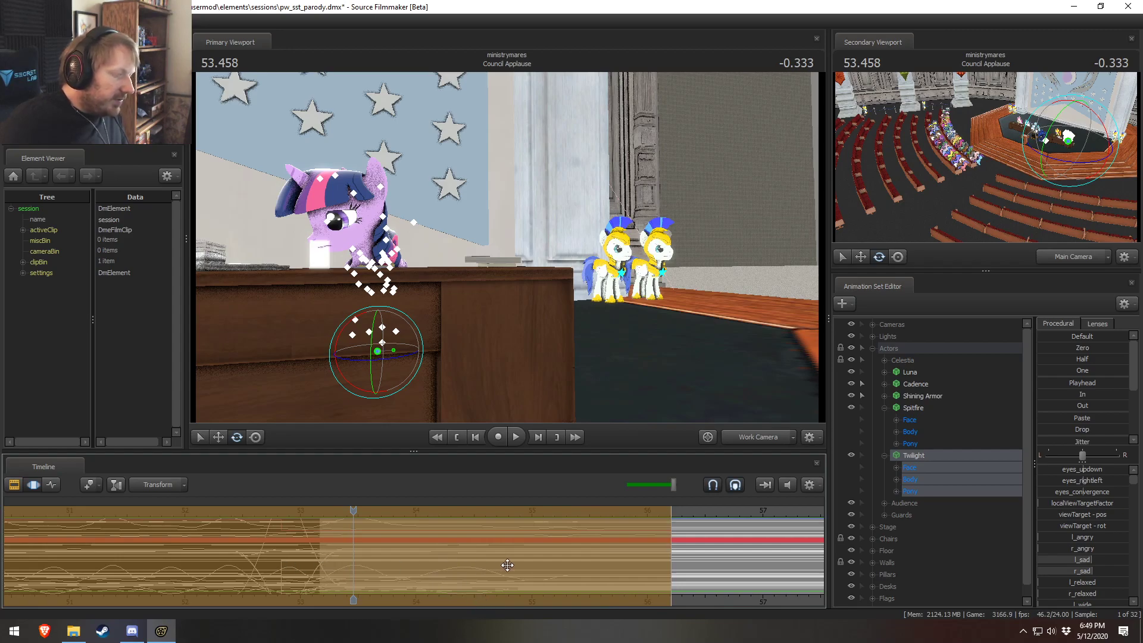
pyautogui.press('F2')
pyautogui.press('F3')
pyautogui.press('F2')
pyautogui.press('F3')
pyautogui.moveTo(670, 605); pyautogui.dragTo(517, 604, button='middle')
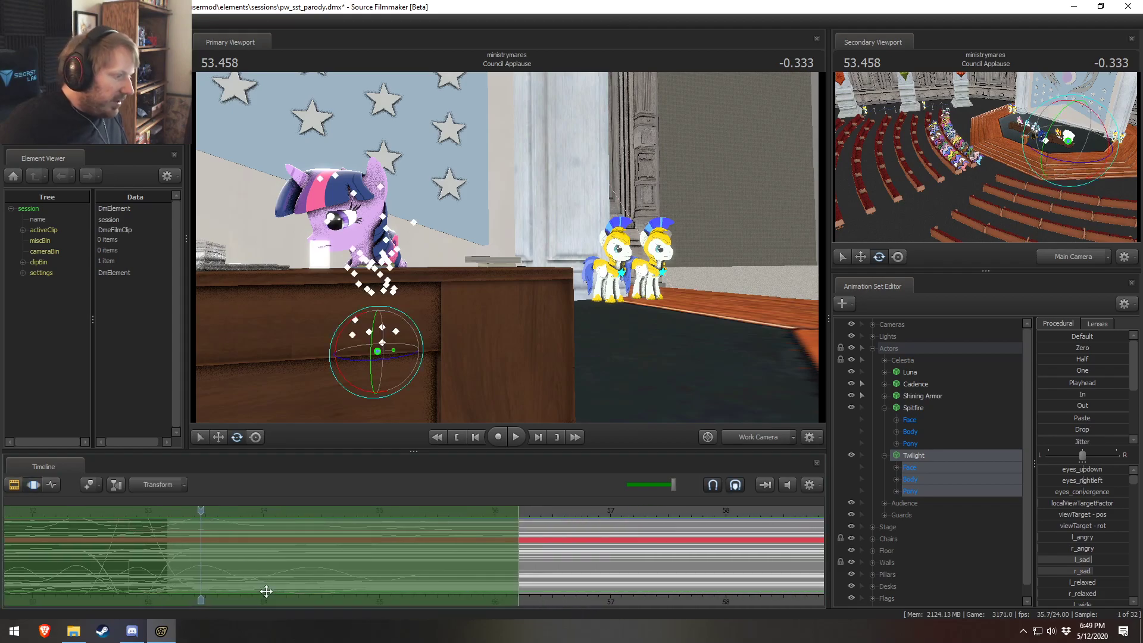
# Step: Extend Twilight's seated motion by pasting copies over about 54.4 to 55.4 and about 55.3 to 57.3
pyautogui.keyDown('shift'); pyautogui.moveTo(201, 586); pyautogui.dragTo(333, 594); pyautogui.keyUp('shift')
pyautogui.hotkey('ctrl', 'v')
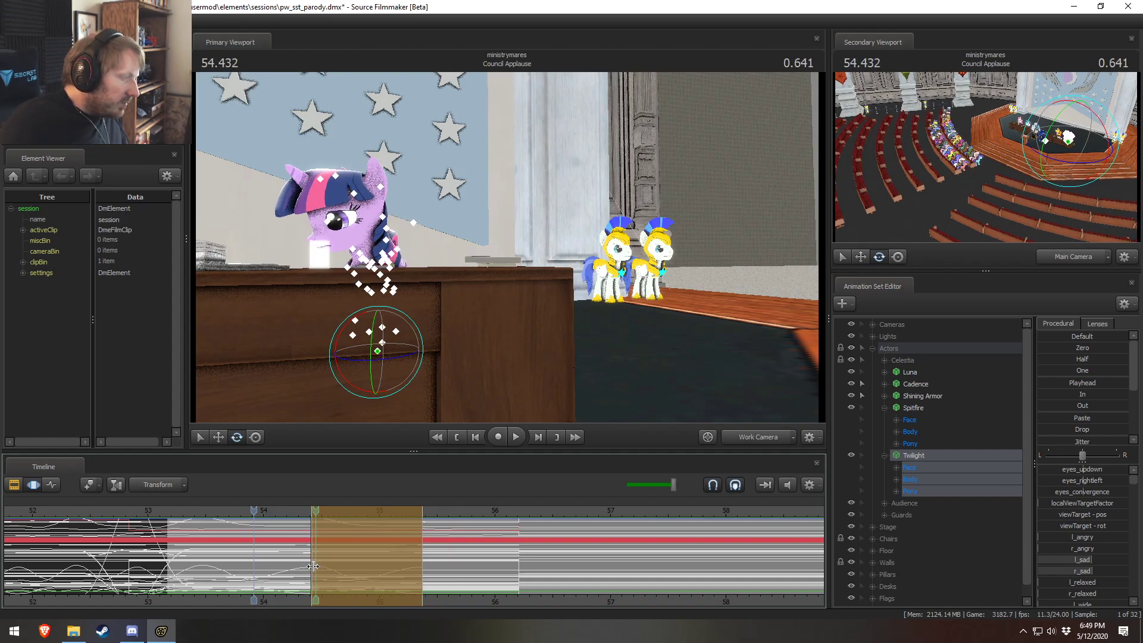
pyautogui.press('Return')
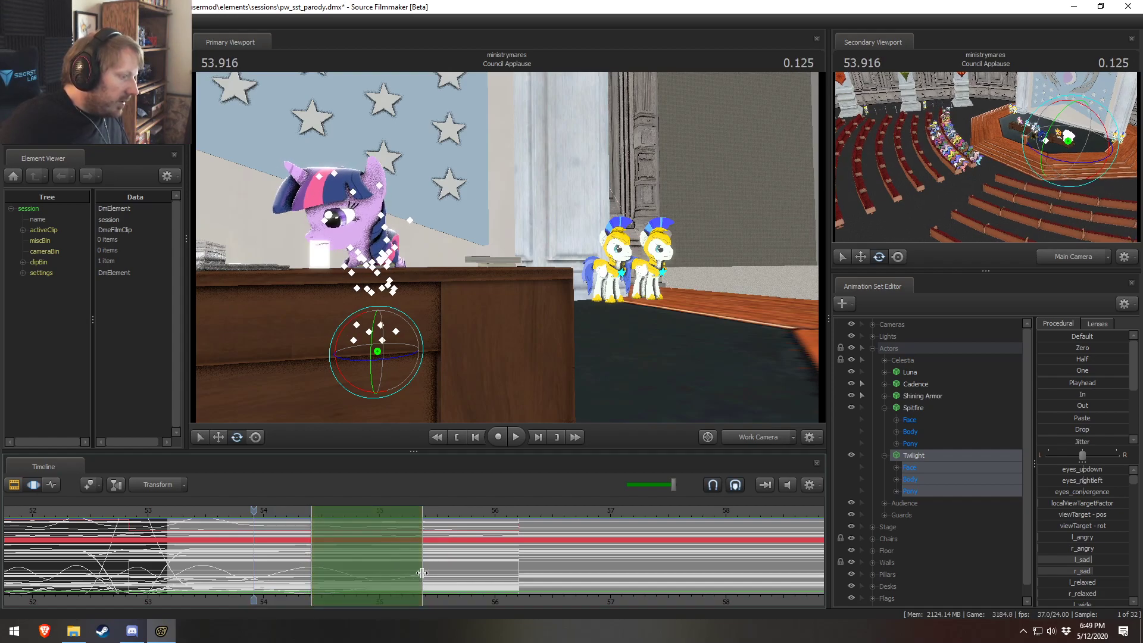
pyautogui.scroll(-1, 424, 581)
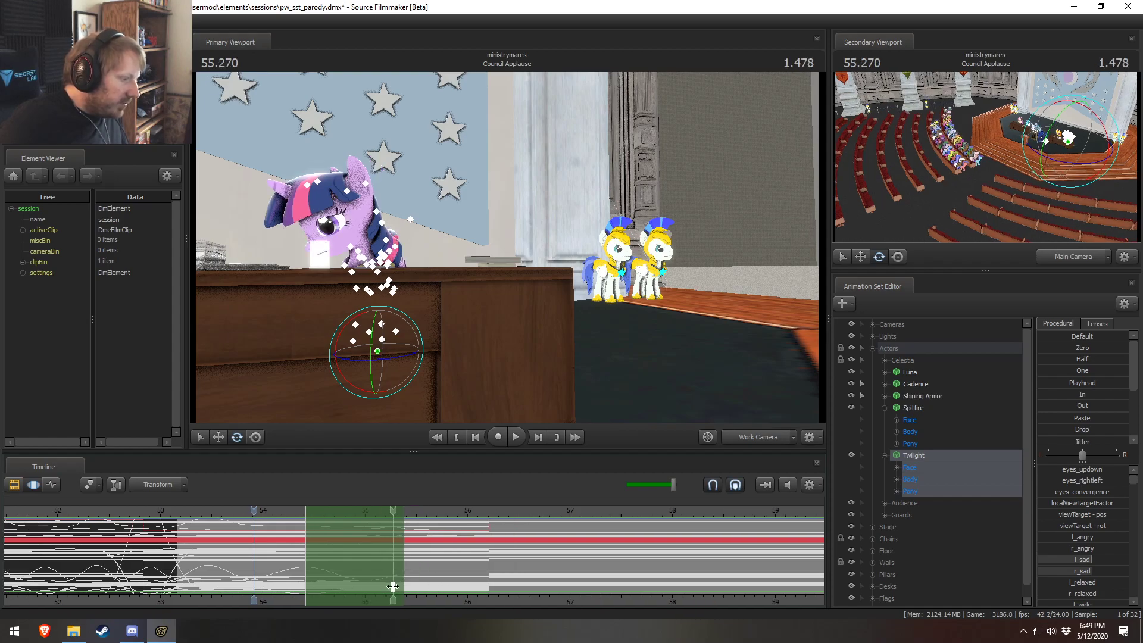
pyautogui.moveTo(395, 589)
pyautogui.keyDown('shift'); pyautogui.mouseDown()
pyautogui.moveTo(188, 590)
pyautogui.moveTo(434, 588)
pyautogui.moveTo(390, 581)
pyautogui.mouseUp(); pyautogui.keyUp('shift')
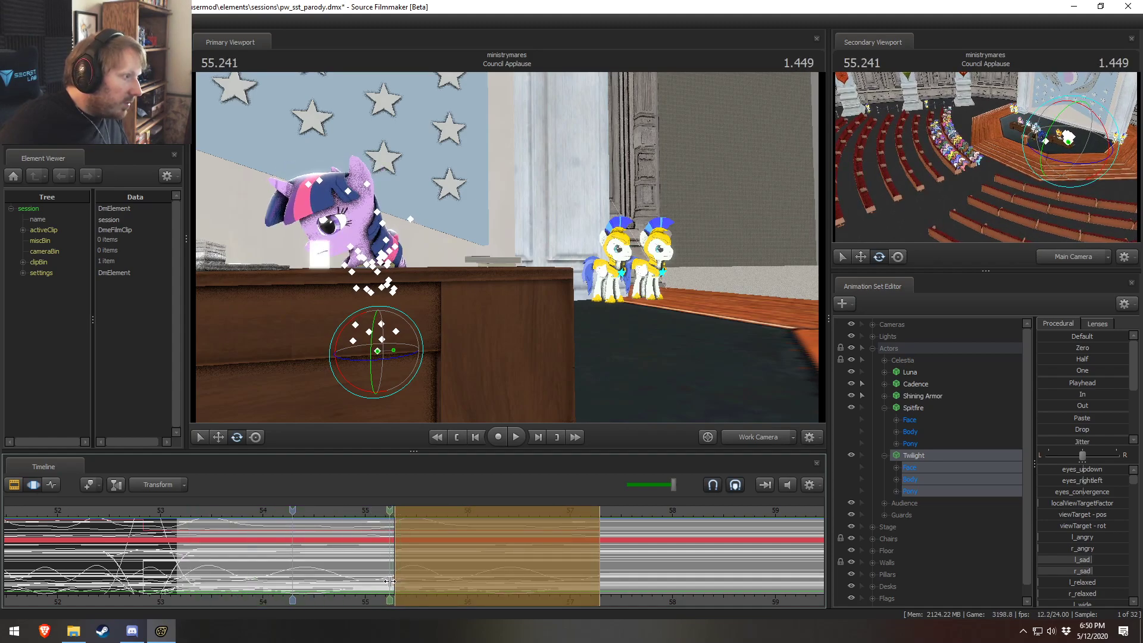
# Step: Try blending the edges of Twilight's pasted motion with wider falloffs, and undo that change
pyautogui.scroll(9, 389, 587)
pyautogui.scroll(-2, 387, 595)
pyautogui.scroll(-1, 387, 595)
pyautogui.press('space')
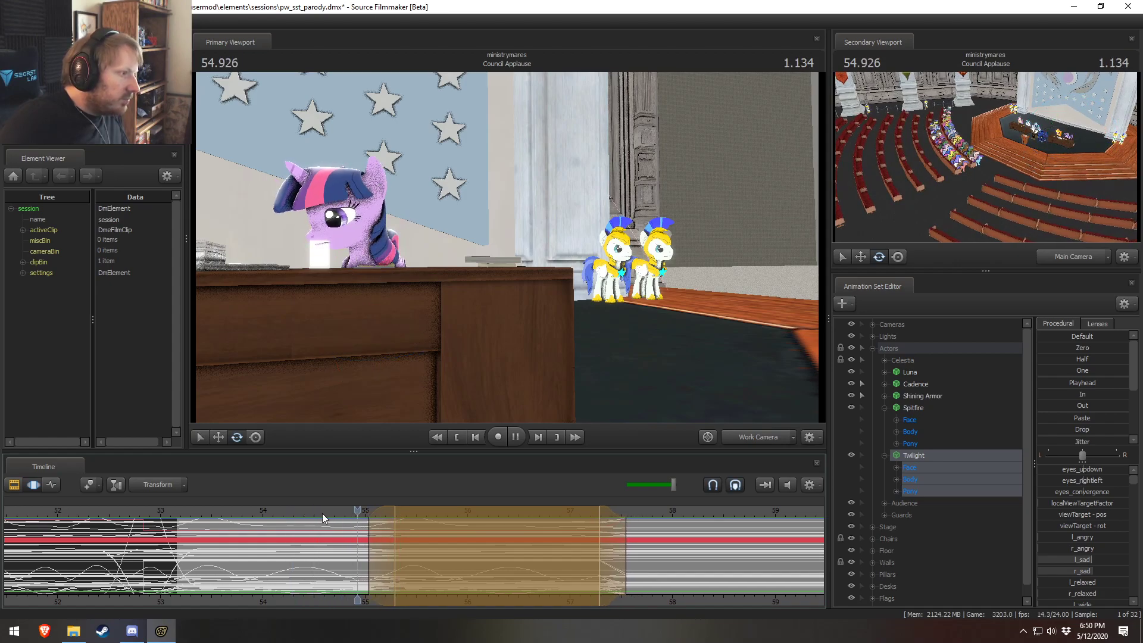
pyautogui.press('space')
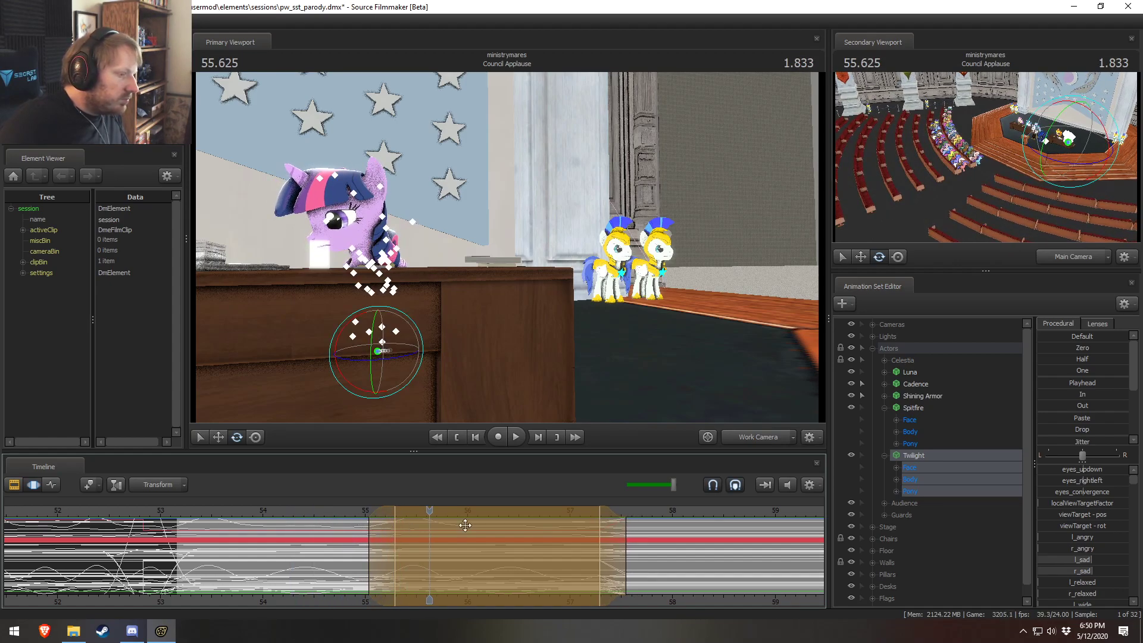
pyautogui.scroll(-3, 635, 573)
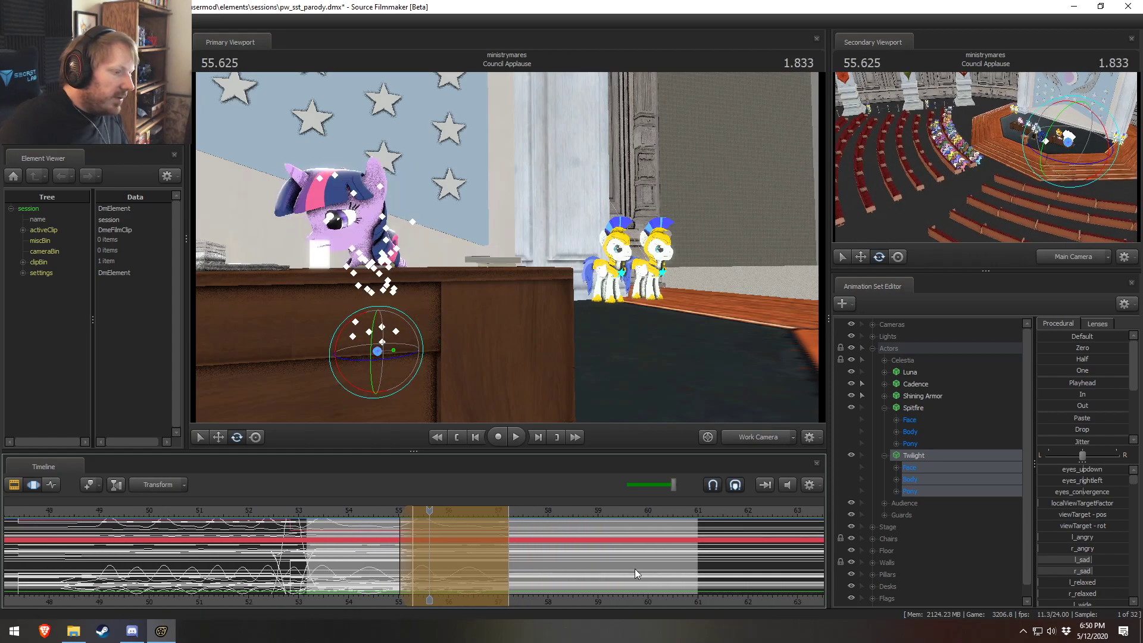
pyautogui.hotkey('ctrl', 'z')
pyautogui.hotkey('ctrl', 'z')
pyautogui.hotkey('ctrl', 'z')
pyautogui.hotkey('ctrl', 'z')
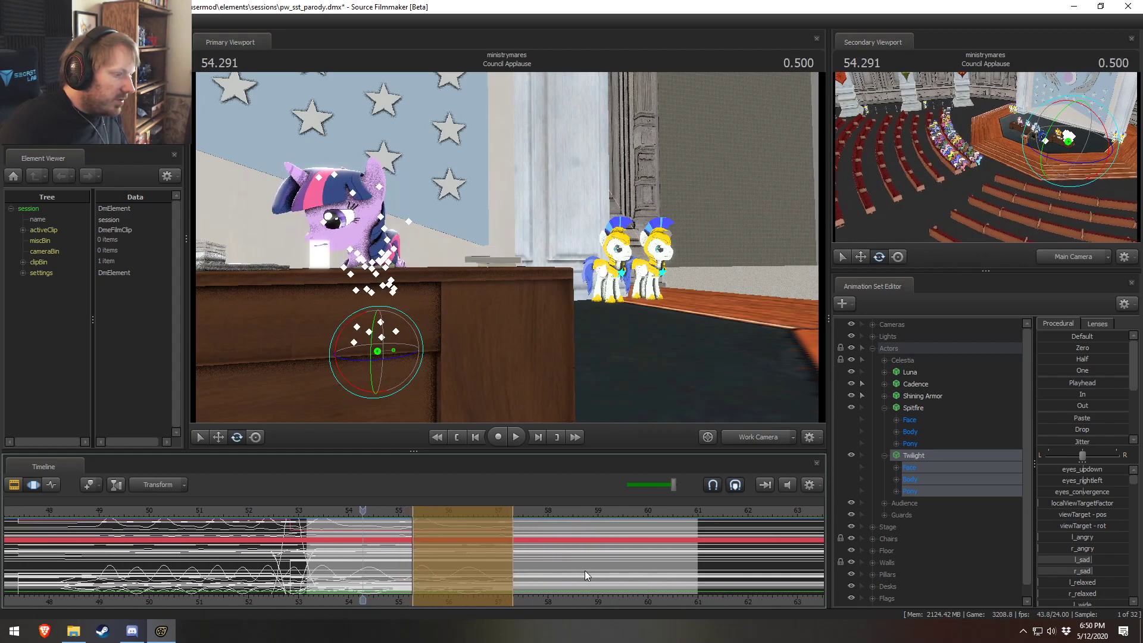
# Step: Apply the Round preset to all of Twilight's controls across the seam at about 55.2 to 55.5, and play it back
pyautogui.press('F2')
pyautogui.press('F3')
pyautogui.scroll(5, 561, 586)
pyautogui.keyDown('shift'); pyautogui.moveTo(436, 582); pyautogui.dragTo(522, 552); pyautogui.keyUp('shift')
pyautogui.click(444, 579)
pyautogui.keyDown('shift'); pyautogui.moveTo(436, 570); pyautogui.dragTo(458, 572); pyautogui.keyUp('shift')
pyautogui.scroll(-5, 1052, 430)
pyautogui.moveTo(1063, 441); pyautogui.dragTo(1123, 441)
pyautogui.moveTo(436, 544); pyautogui.dragTo(459, 547)
pyautogui.click(375, 511)
pyautogui.press('space')
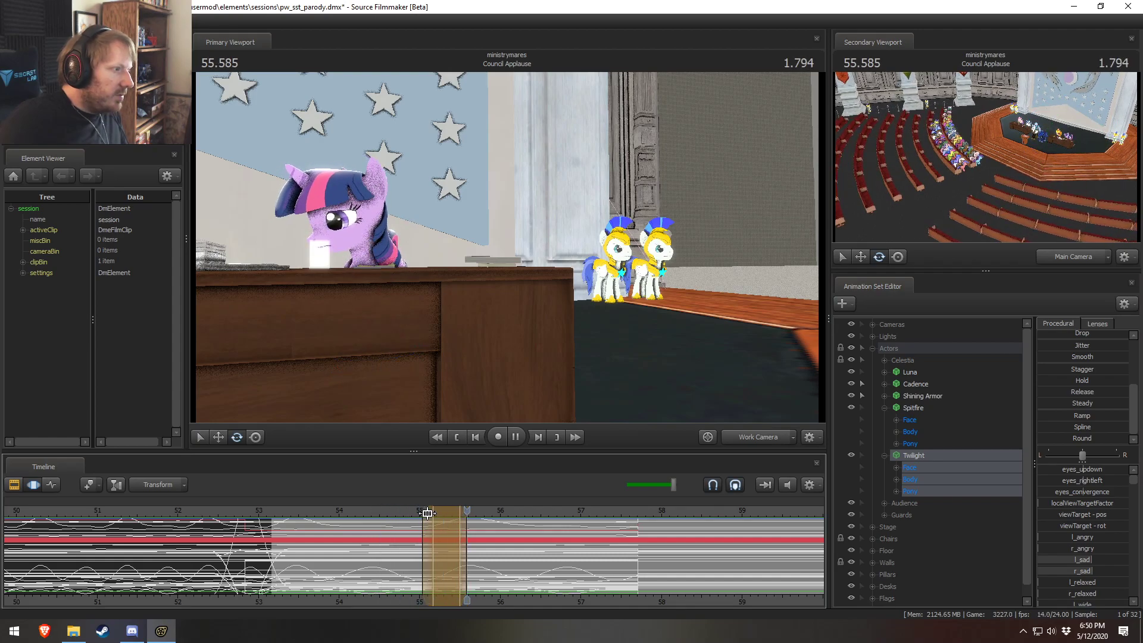
pyautogui.press('space')
# Step: Locate Twilight's Head and Neck controls within the Body and Pony Body groups and select both together
pyautogui.click(898, 480)
pyautogui.click(920, 493)
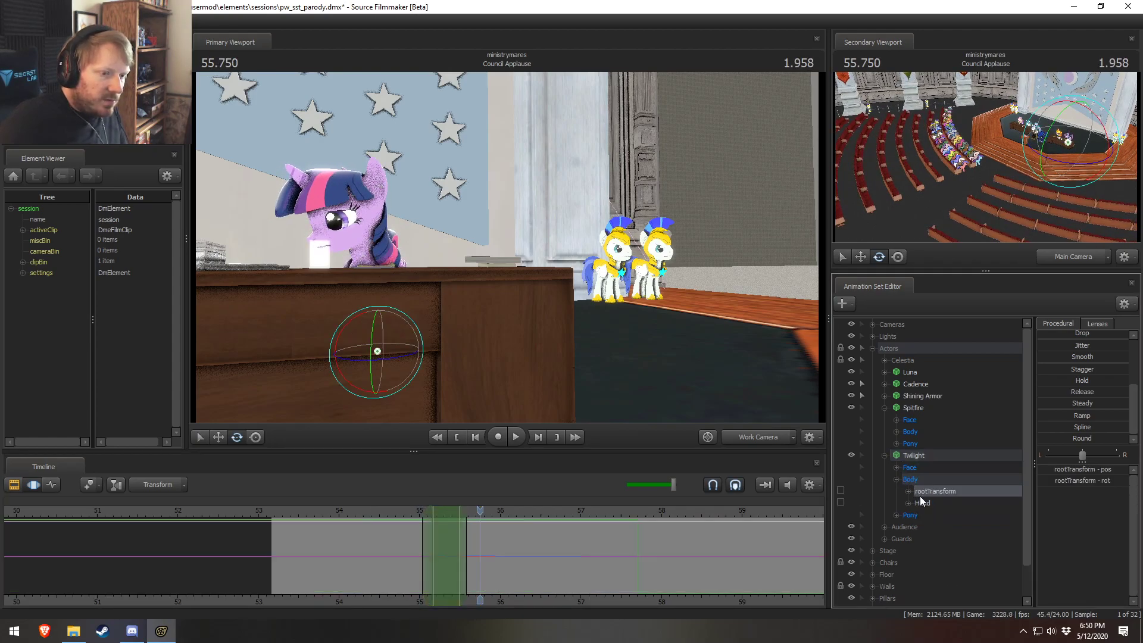
pyautogui.click(921, 503)
pyautogui.click(897, 515)
pyautogui.scroll(-2, 919, 555)
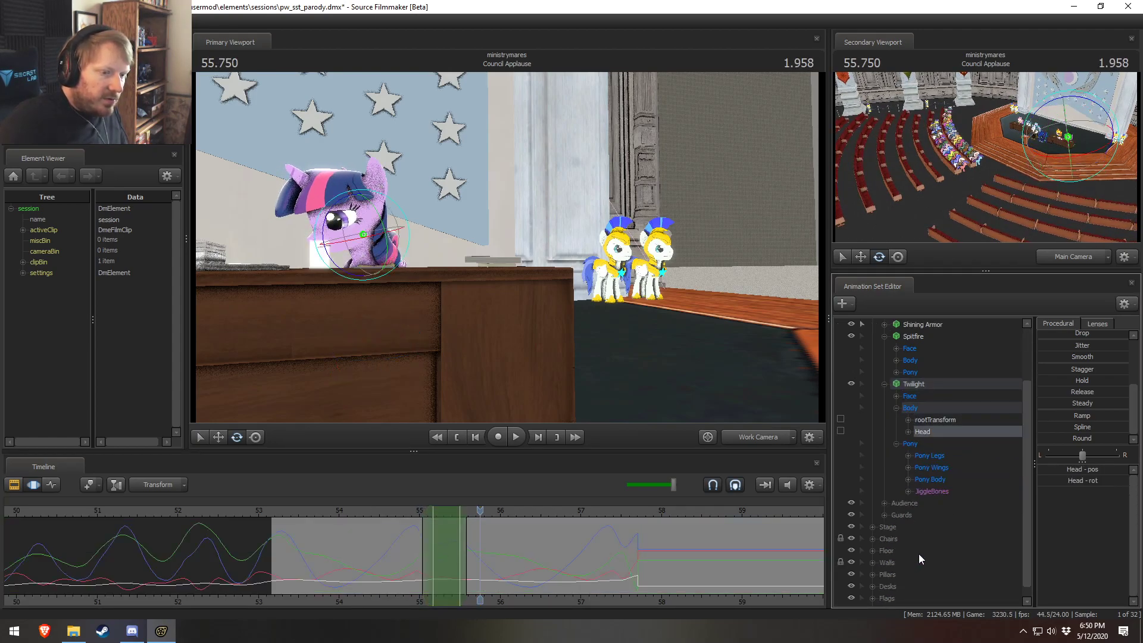
pyautogui.click(910, 480)
pyautogui.click(945, 524)
pyautogui.keyDown('ctrl'); pyautogui.click(930, 433); pyautogui.keyUp('ctrl')
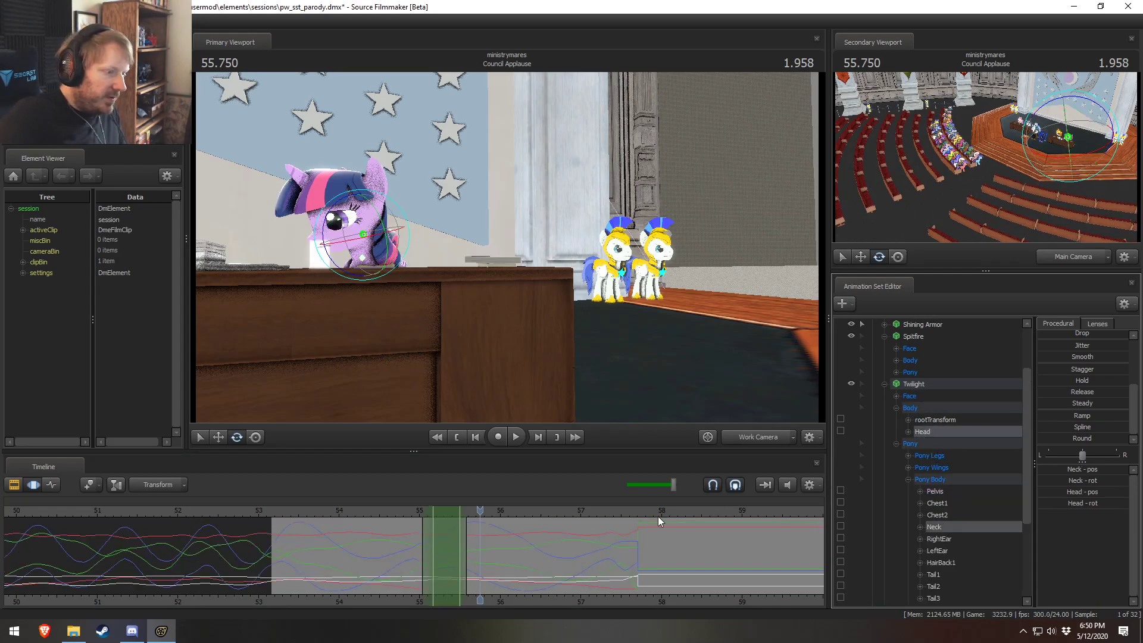
# Step: Apply the Round preset to Twilight's Head and Neck over about 54.9 to 55.5, and review the seam in playback
pyautogui.scroll(3, 416, 566)
pyautogui.keyDown('shift'); pyautogui.moveTo(387, 554); pyautogui.dragTo(456, 559); pyautogui.keyUp('shift')
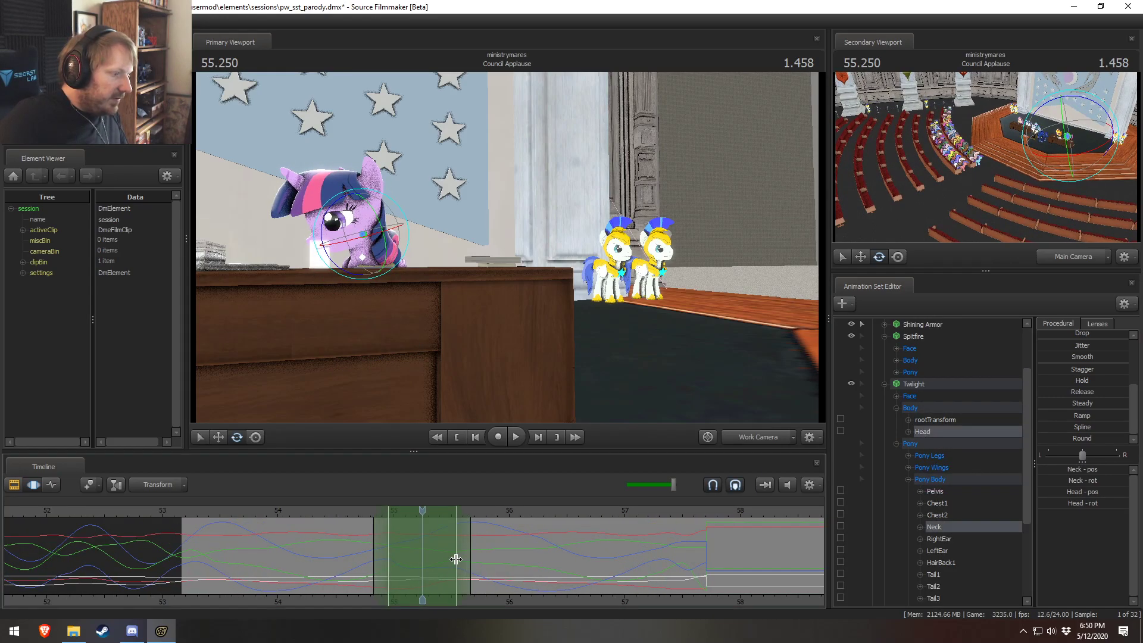
pyautogui.moveTo(1068, 435); pyautogui.dragTo(1129, 436)
pyautogui.moveTo(422, 511); pyautogui.dragTo(301, 508)
pyautogui.press('space')
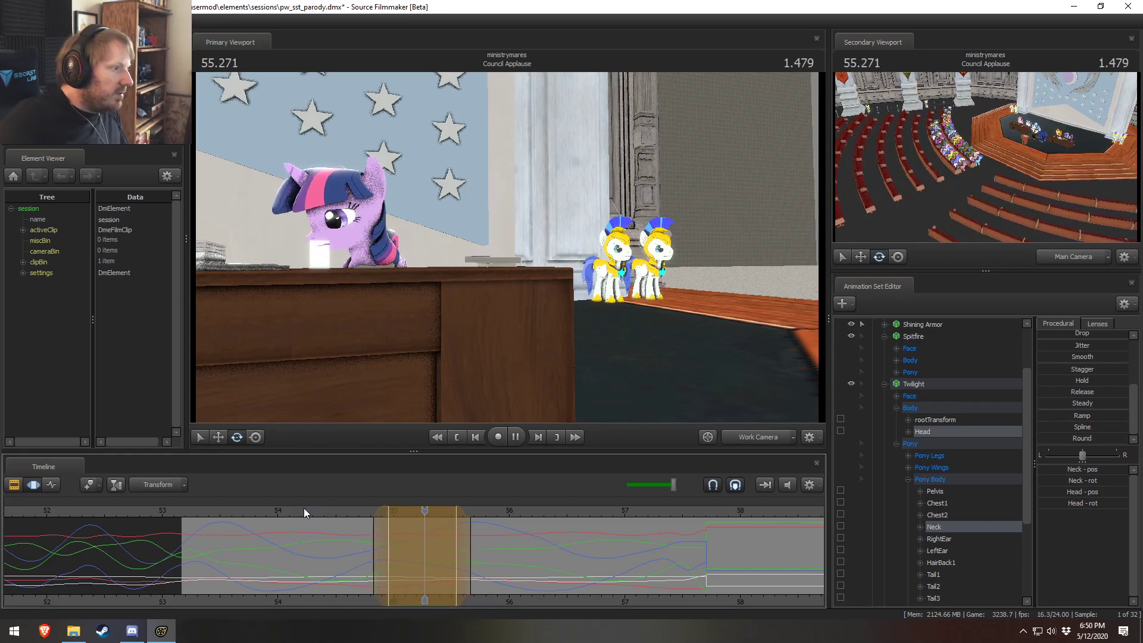
pyautogui.press('space')
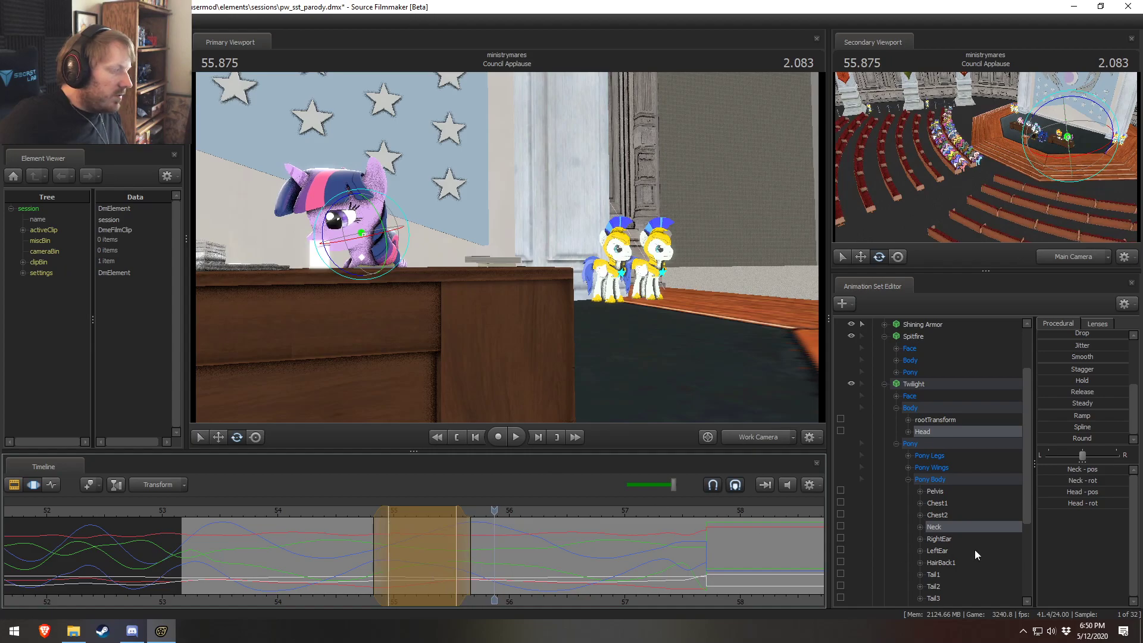
# Step: Compare Twilight's Head and Neck curves around the seam with each control's transform lock toggled, enlarging the graph for detail
pyautogui.click(841, 526)
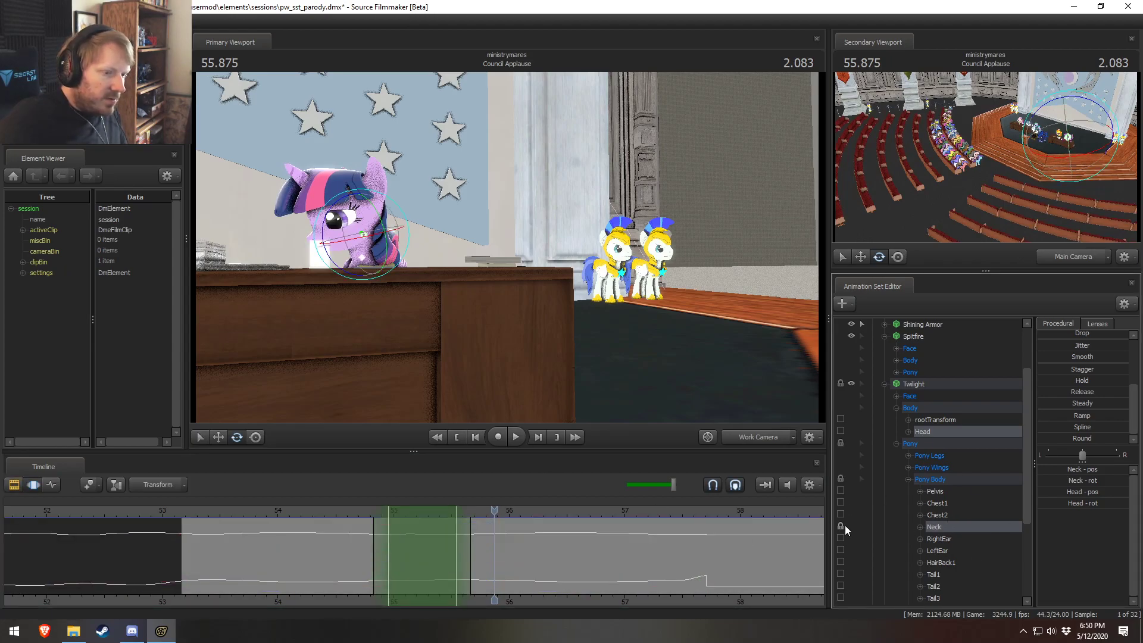
pyautogui.click(842, 527)
pyautogui.click(841, 431)
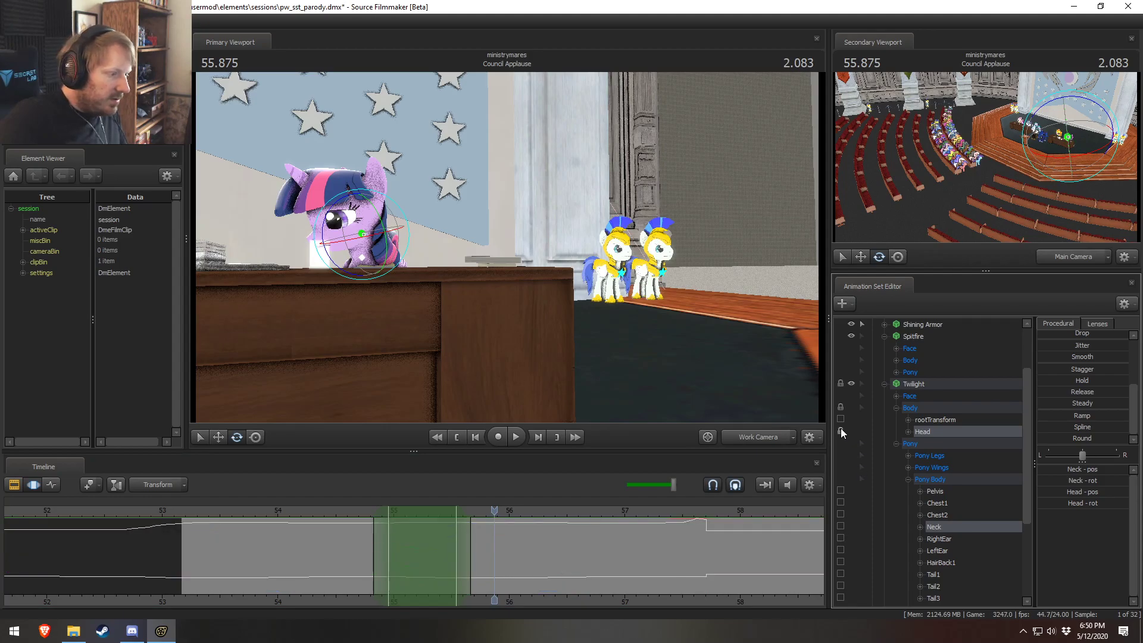
pyautogui.moveTo(586, 453); pyautogui.dragTo(587, 150)
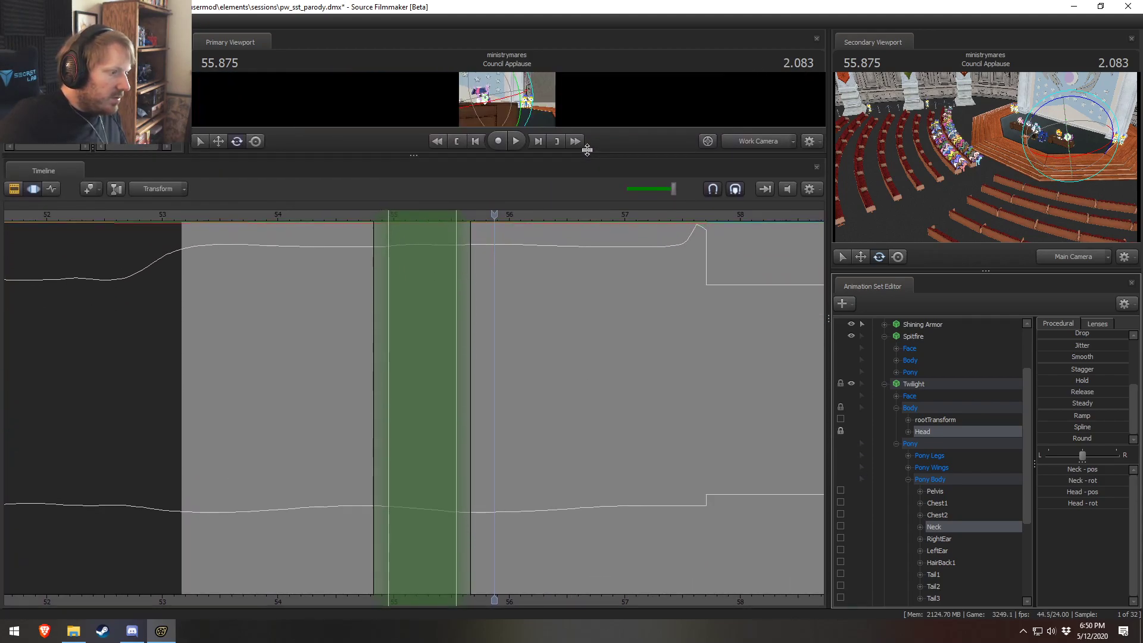
pyautogui.click(841, 431)
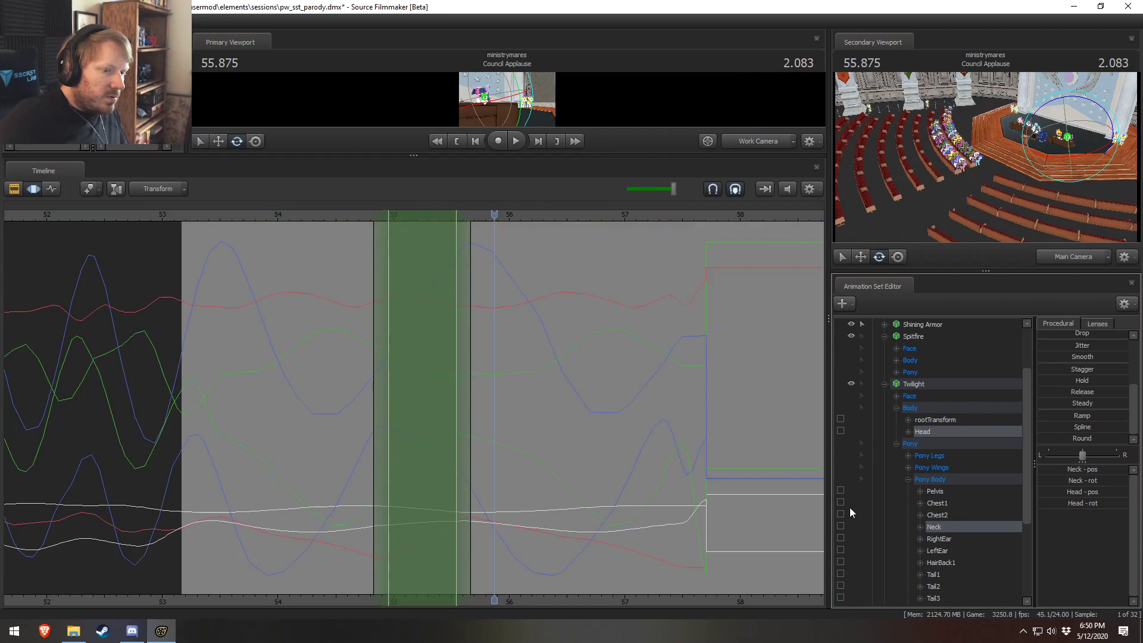
pyautogui.click(841, 527)
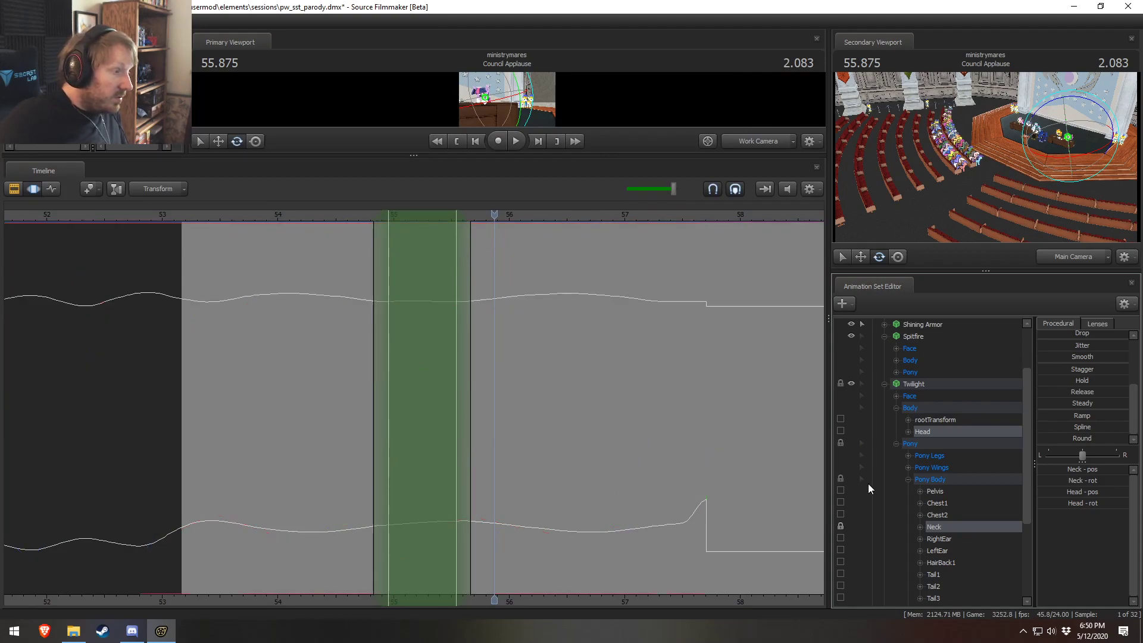
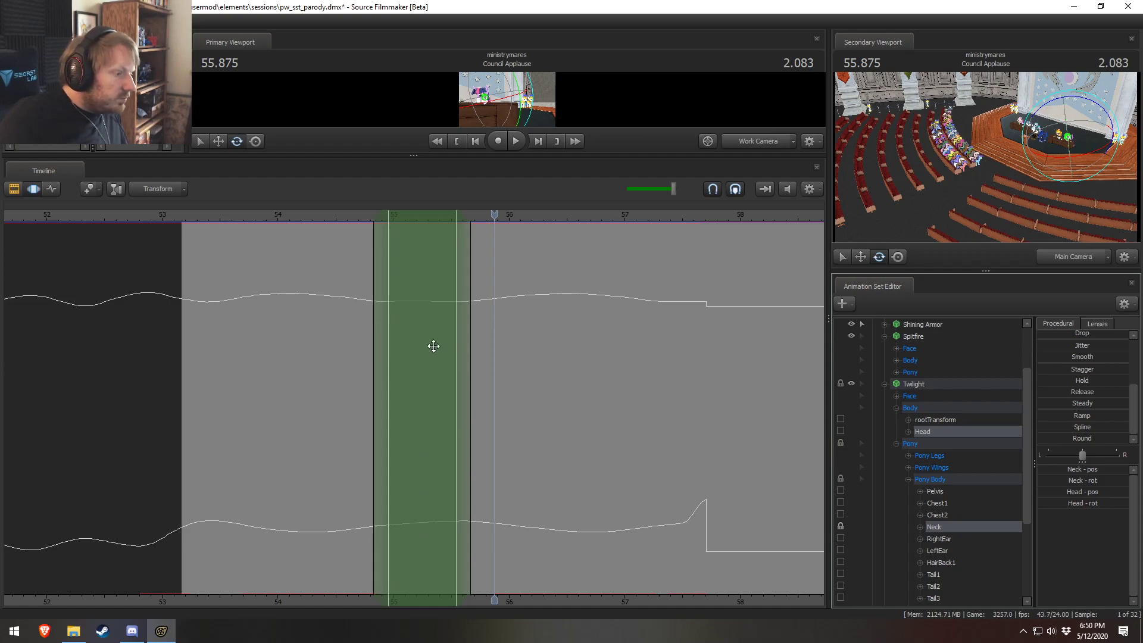
pyautogui.moveTo(455, 153); pyautogui.dragTo(439, 328)
pyautogui.keyDown('shift'); pyautogui.scroll(4, 462, 506); pyautogui.keyUp('shift')
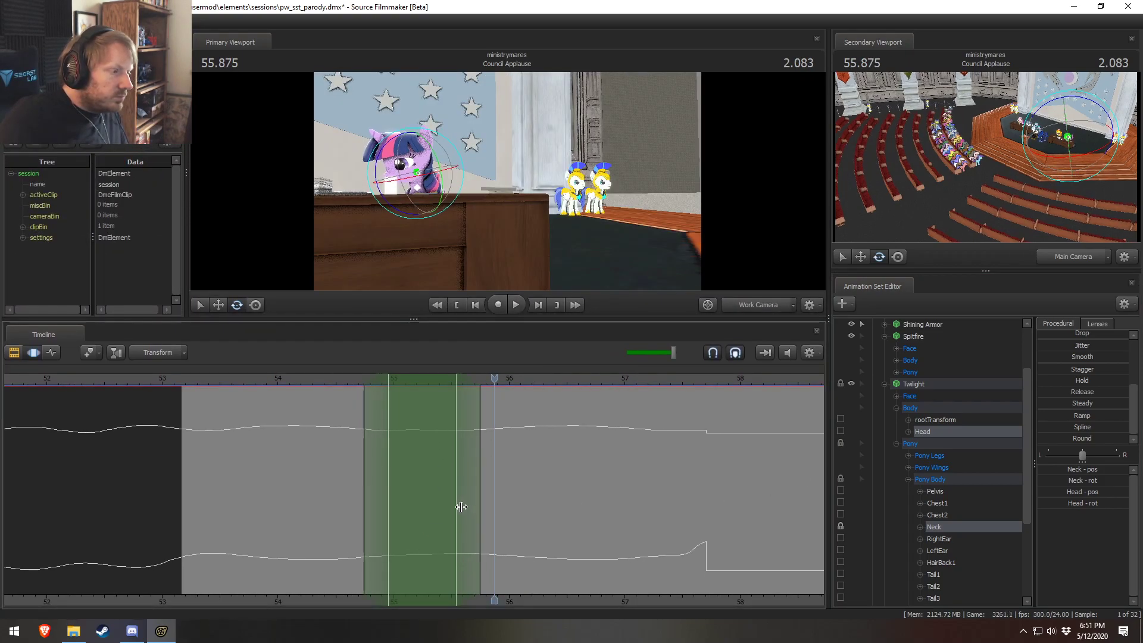
# Step: Unlock Twilight's Neck, inspect Chest2's curves with its lock toggled, and play through the Council Applause shot
pyautogui.click(840, 527)
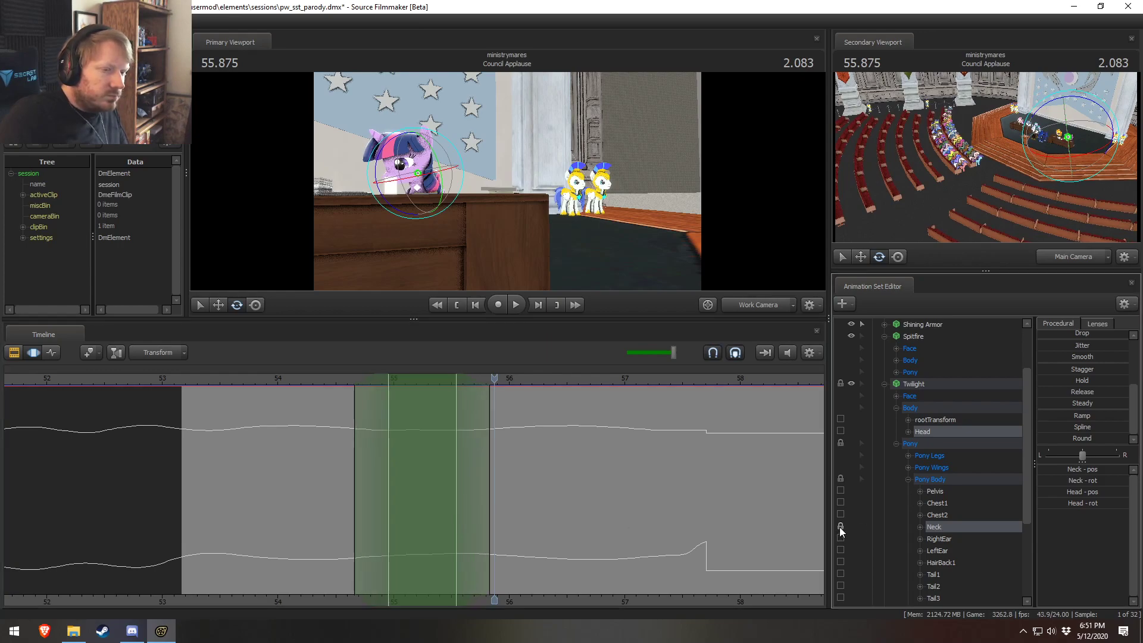
pyautogui.click(944, 515)
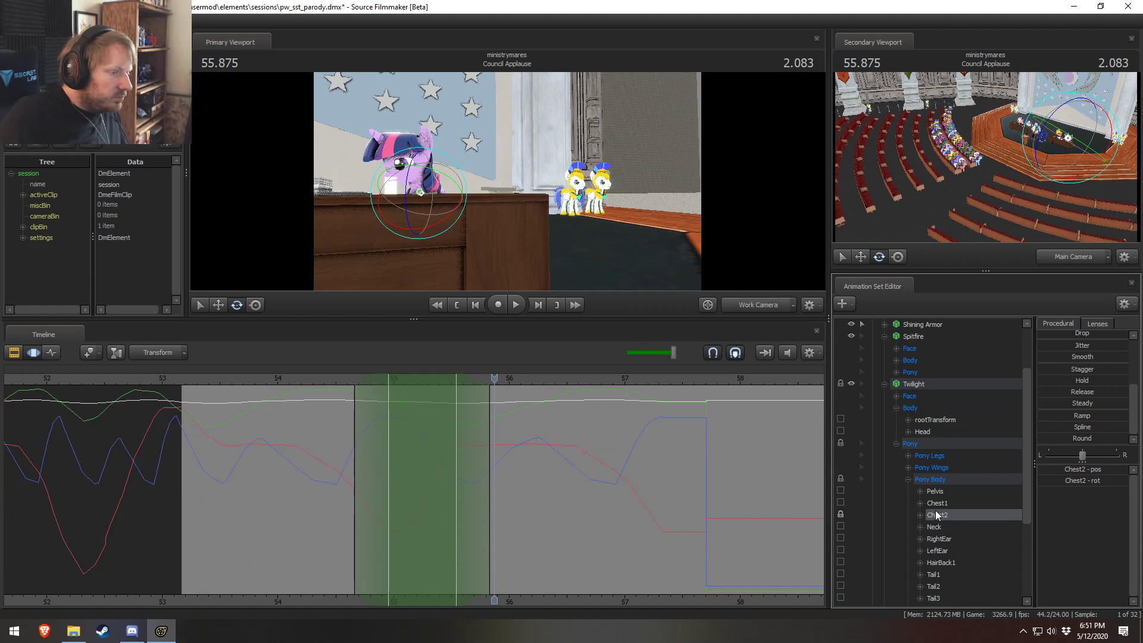
pyautogui.click(840, 514)
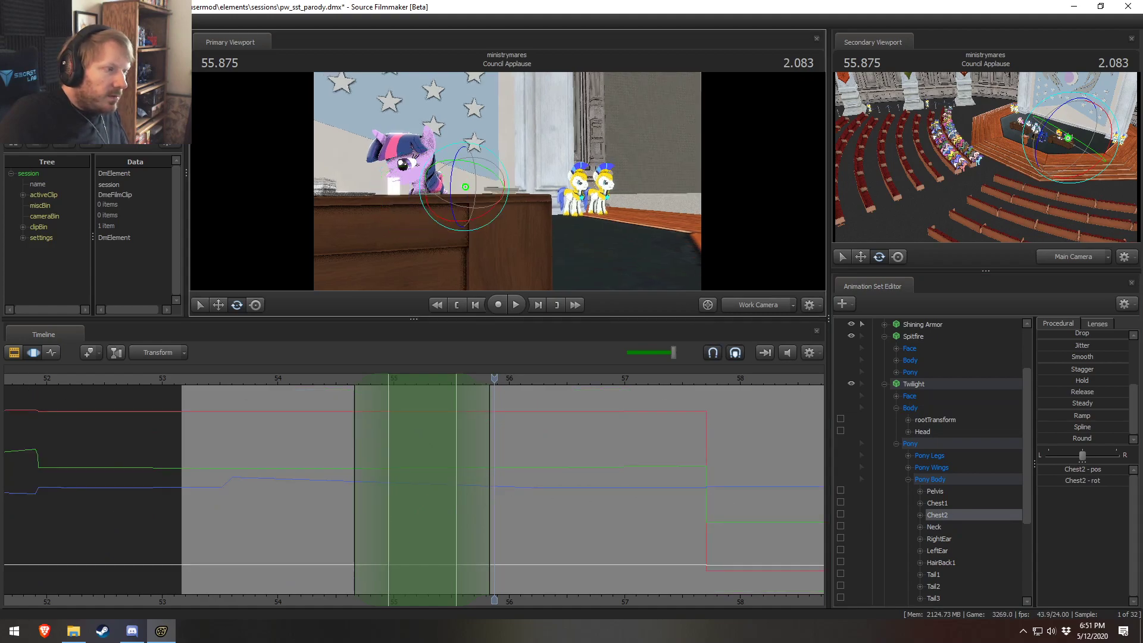
pyautogui.moveTo(534, 321); pyautogui.dragTo(528, 426)
pyautogui.click(320, 473)
pyautogui.press('space')
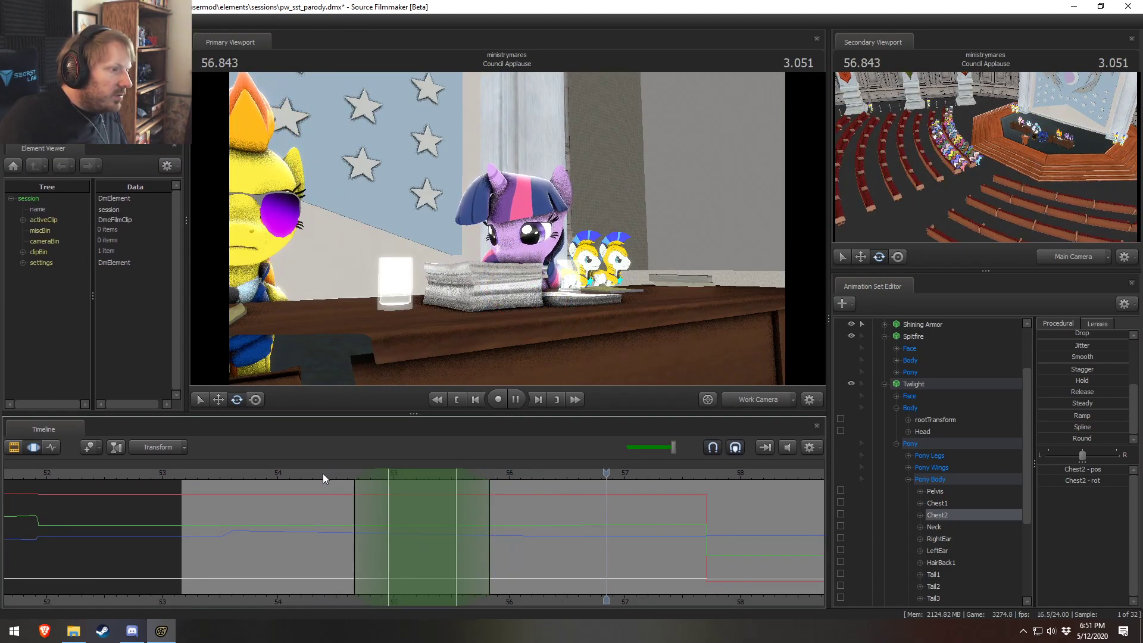
pyautogui.press('space')
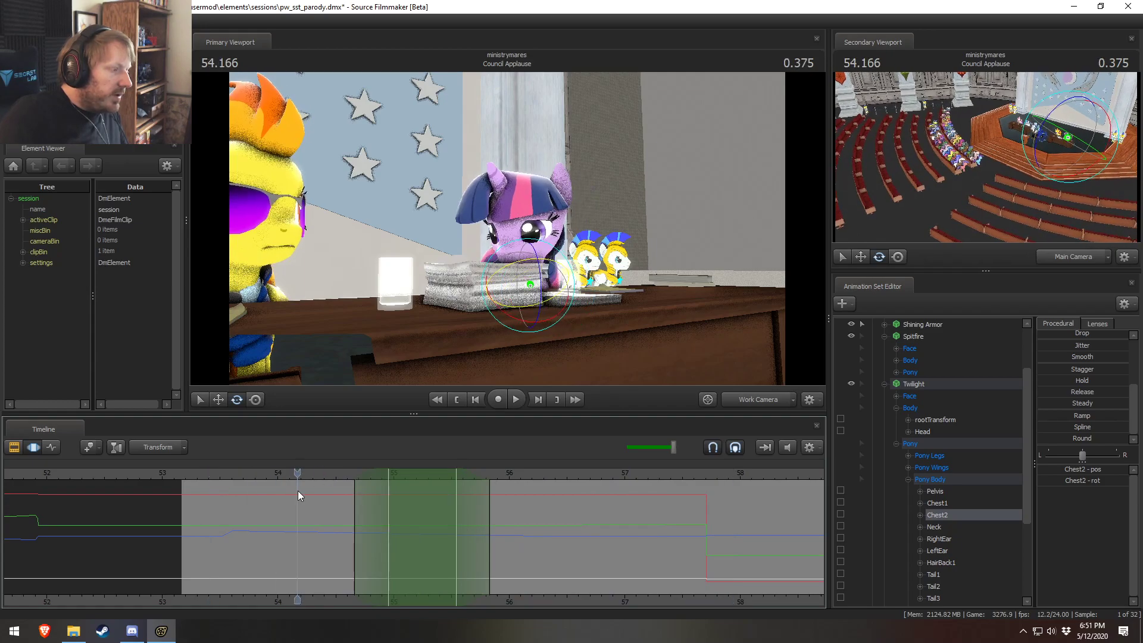
# Step: Lock Twilight's Neck and smooth her Neck and Head motion over about 54.6 to 55.7 with wide falloffs, checking the playback
pyautogui.click(935, 526)
pyautogui.keyDown('shift'); pyautogui.moveTo(350, 529); pyautogui.dragTo(481, 540); pyautogui.keyUp('shift')
pyautogui.keyDown('shift'); pyautogui.scroll(5, 482, 541); pyautogui.keyUp('shift')
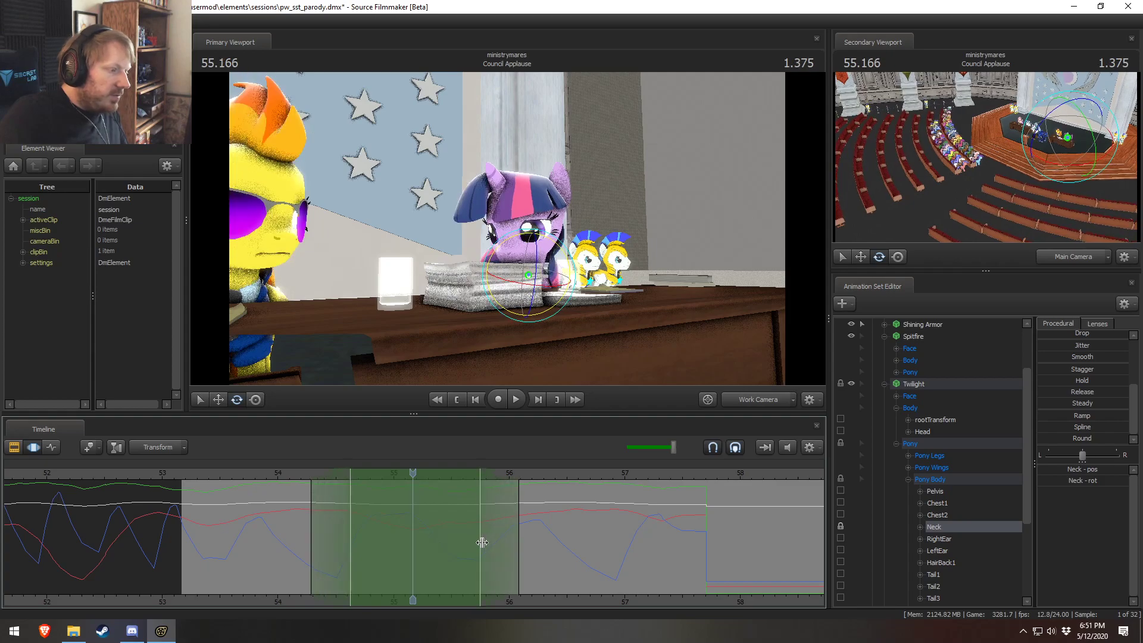
pyautogui.keyDown('ctrl'); pyautogui.click(931, 434); pyautogui.keyUp('ctrl')
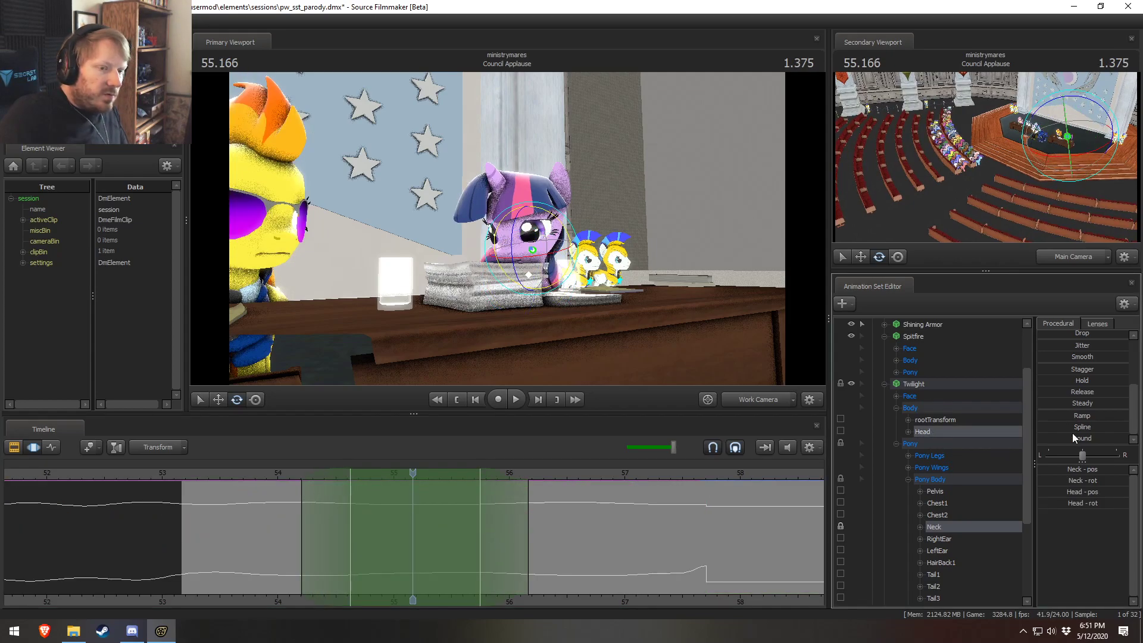
pyautogui.moveTo(1064, 358); pyautogui.dragTo(1126, 358)
pyautogui.click(274, 477)
pyautogui.press('space')
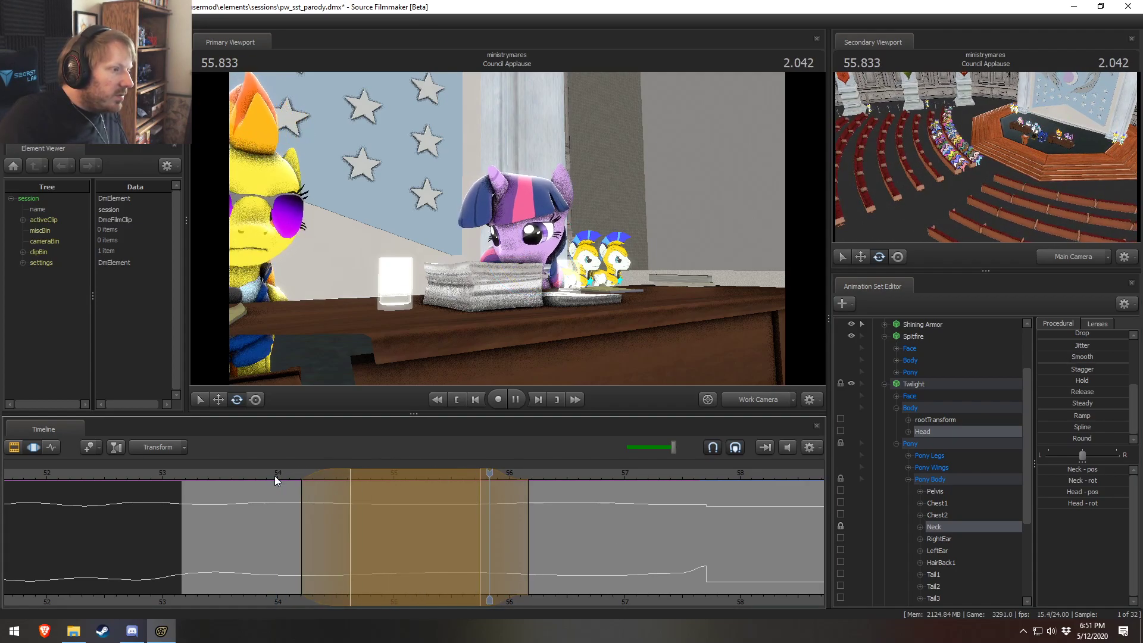
pyautogui.press('space')
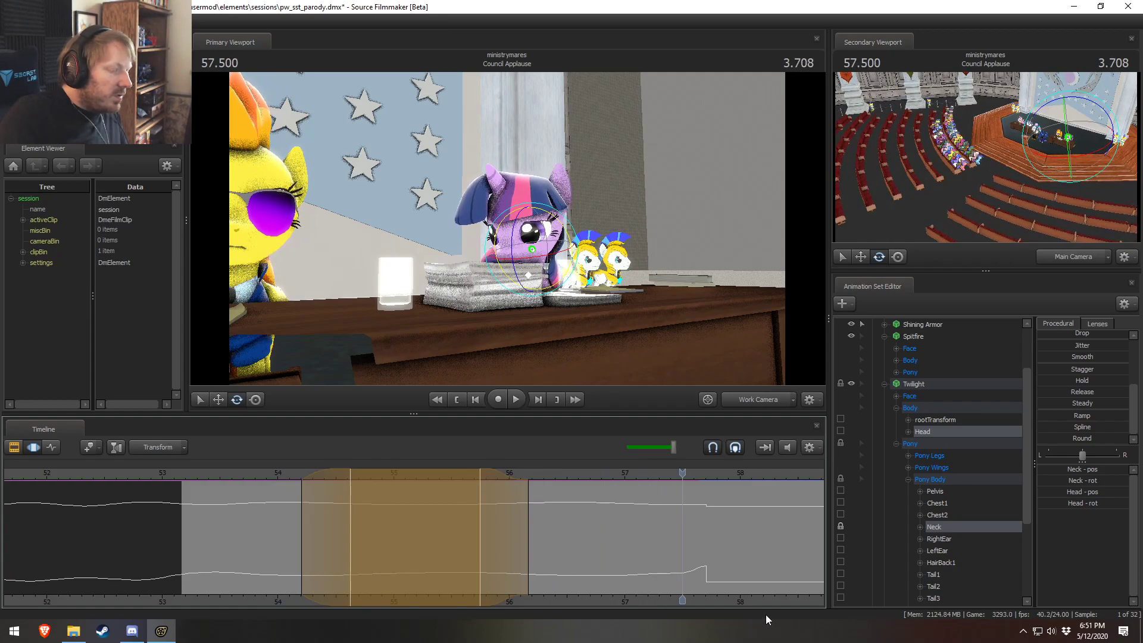
# Step: Paste another copy of Twilight's full-body motion over about 56.9 to 59.3, play it back, and widen its falloffs
pyautogui.click(918, 386)
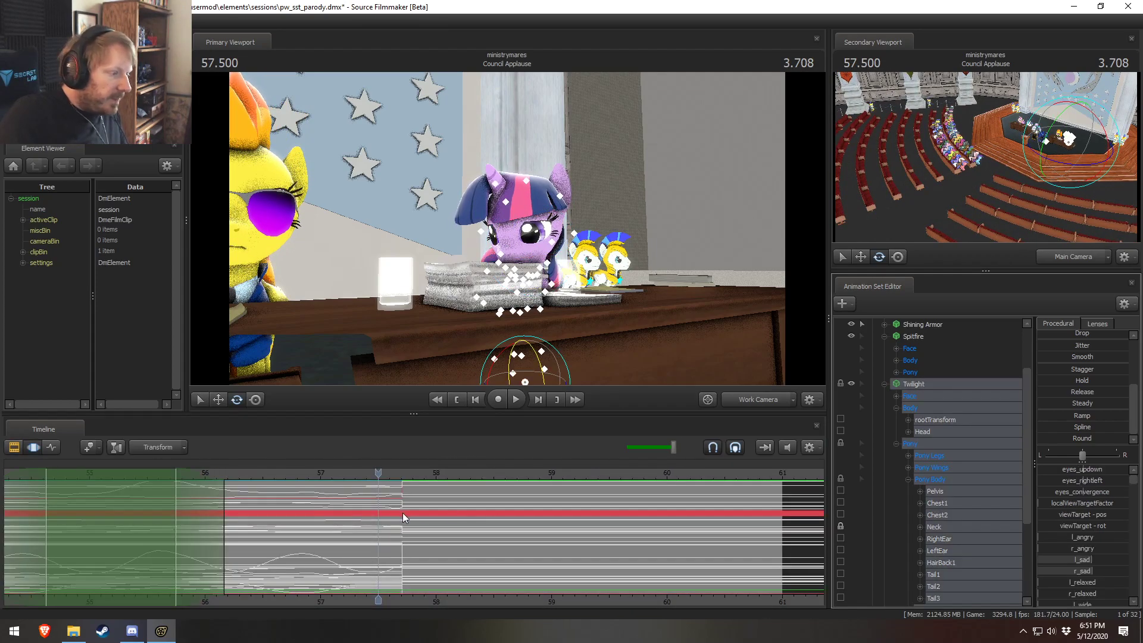
pyautogui.scroll(-3, 393, 516)
pyautogui.press('shift')
pyautogui.keyDown('shift'); pyautogui.moveTo(340, 566); pyautogui.dragTo(409, 539); pyautogui.keyUp('shift')
pyautogui.click(272, 534)
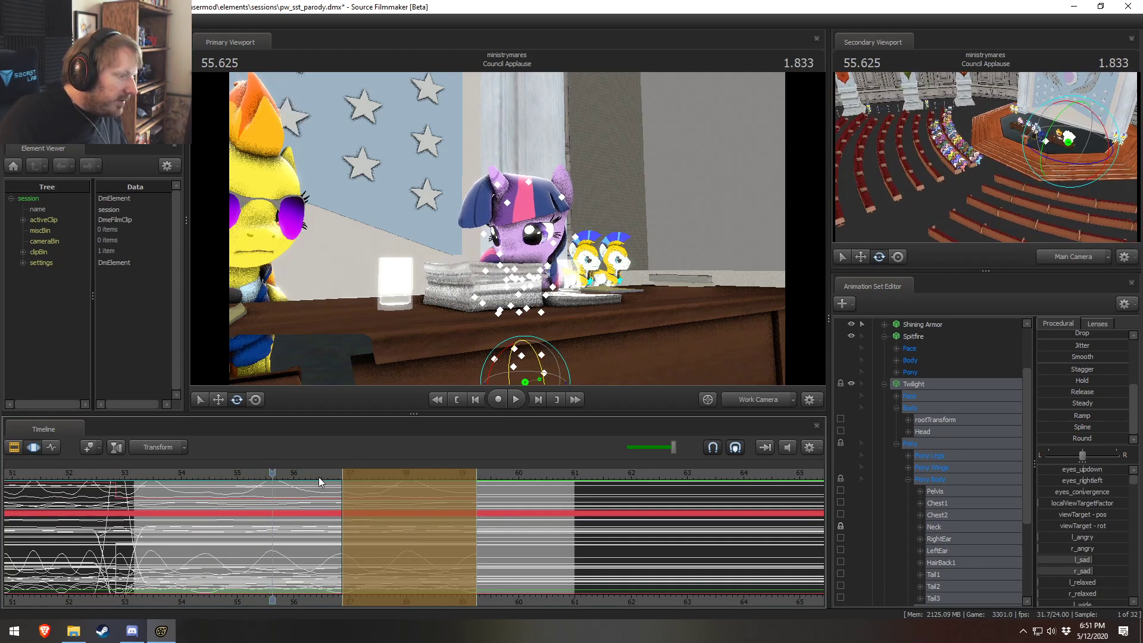
pyautogui.press('space')
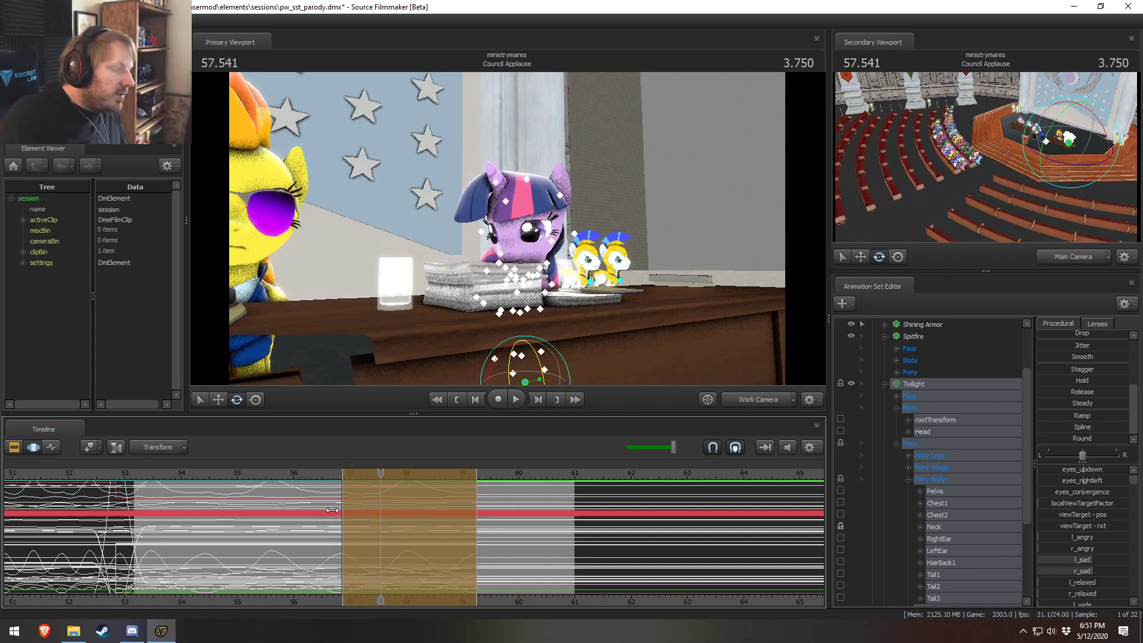
pyautogui.scroll(3, 332, 513)
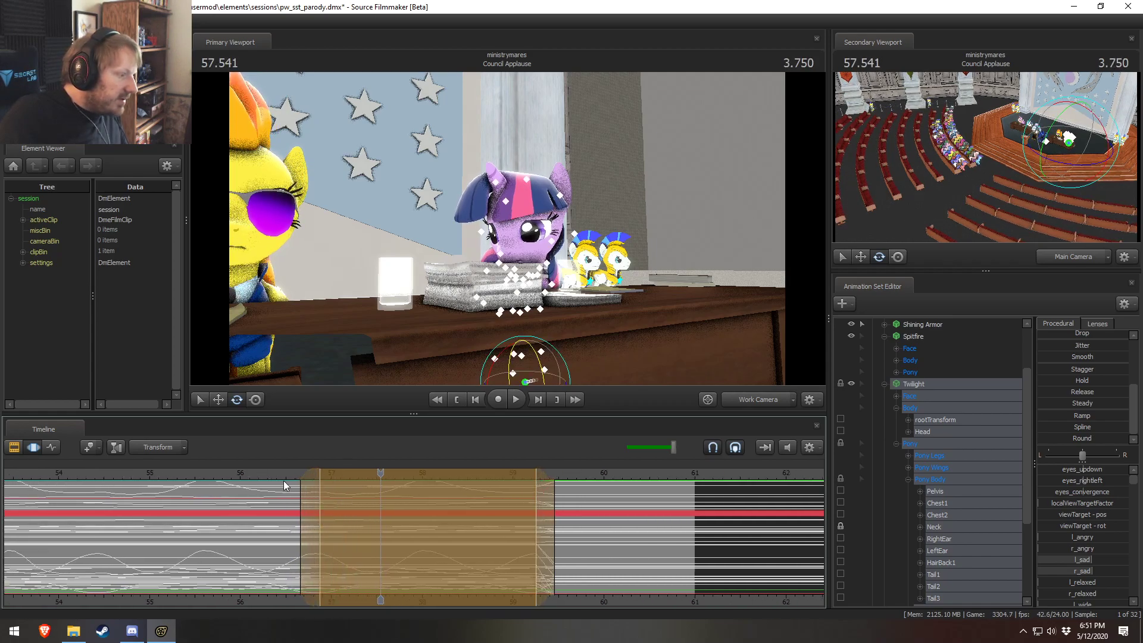
# Step: Apply the pending motion copy and paste another copy of Twilight's full-body motion over about 59.3 to 61.6
pyautogui.press('space')
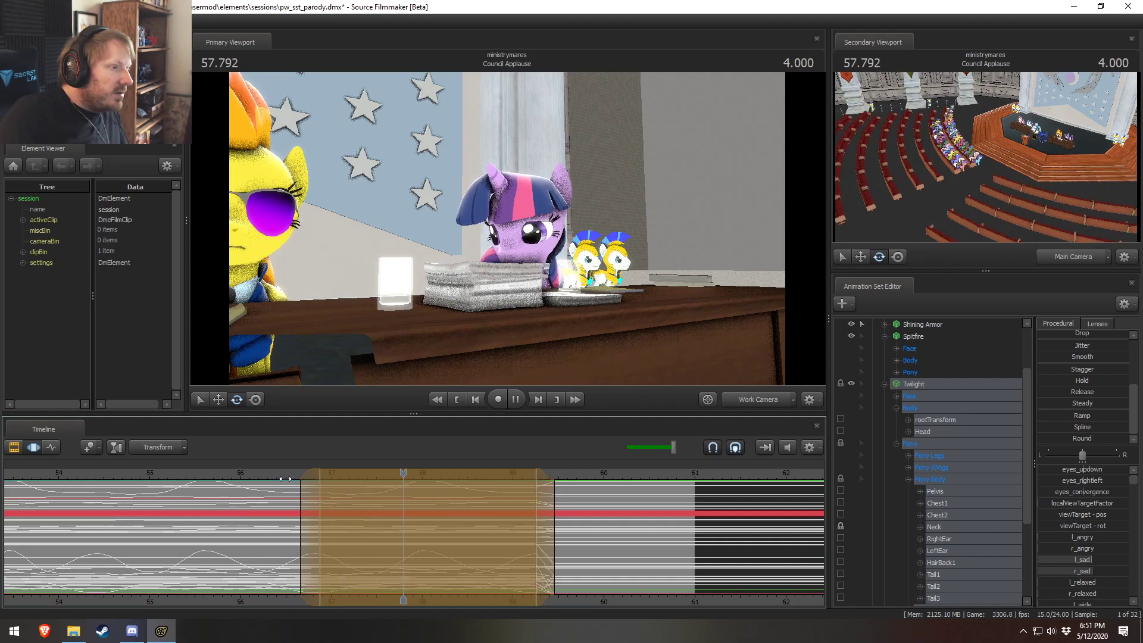
pyautogui.press('space')
pyautogui.moveTo(557, 532); pyautogui.dragTo(510, 533)
pyautogui.press('Return')
pyautogui.moveTo(424, 523); pyautogui.dragTo(457, 526)
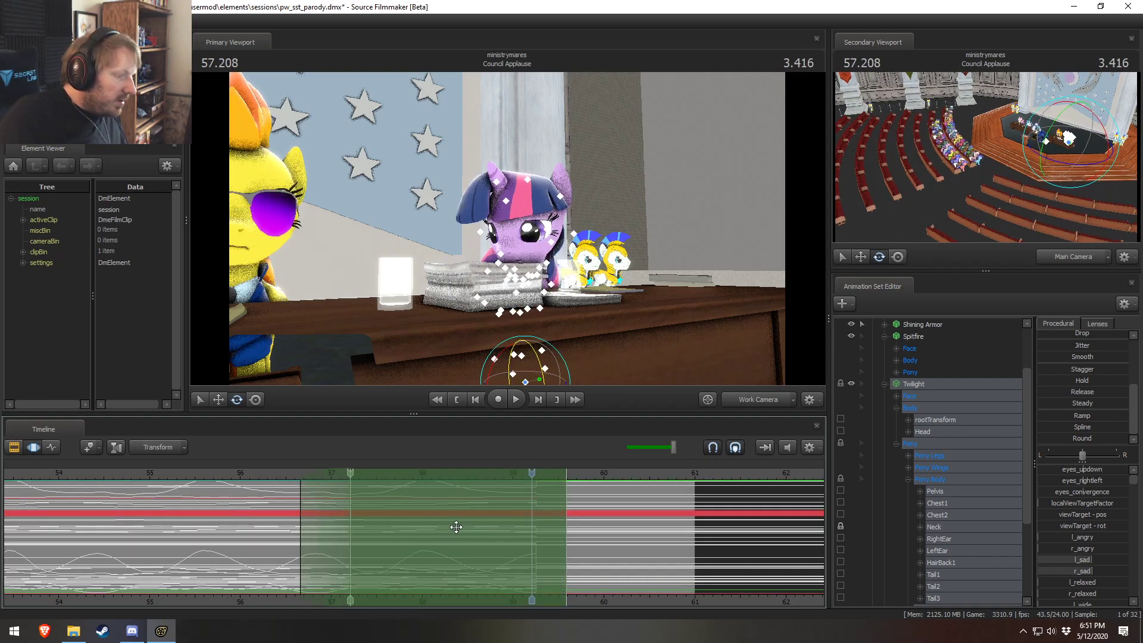
pyautogui.moveTo(302, 516); pyautogui.dragTo(356, 517)
pyautogui.hotkey('ctrl', 'v')
pyautogui.moveTo(433, 523); pyautogui.dragTo(612, 548)
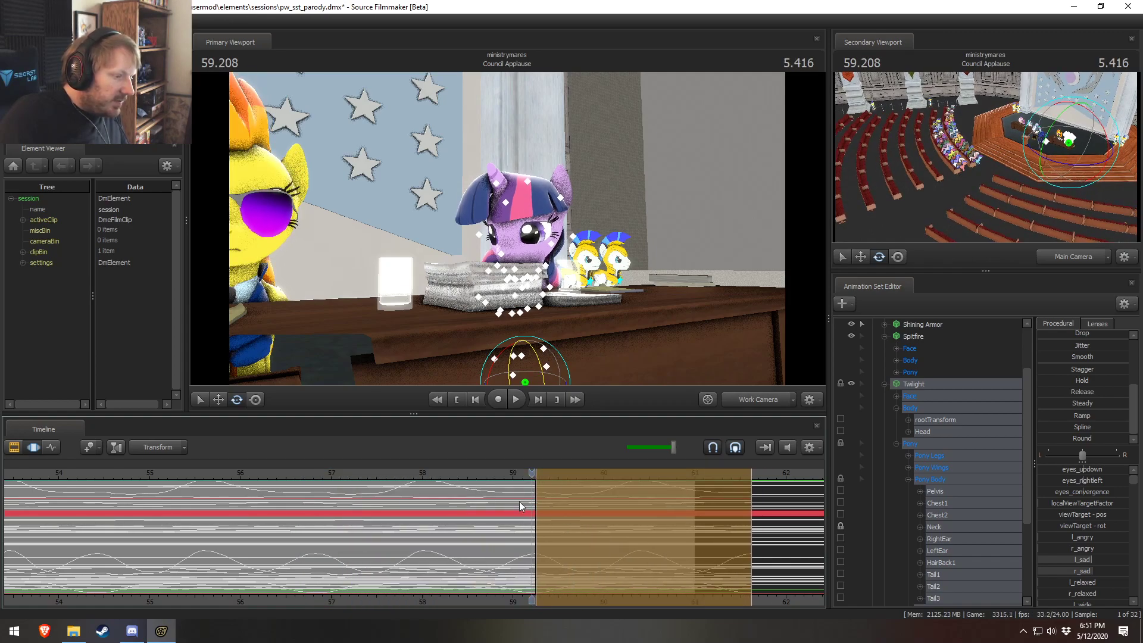
# Step: Add a leading falloff starting at about 59.0 to Twilight's pasted motion and play through to the end of the shot
pyautogui.click(509, 472)
pyautogui.press('space')
pyautogui.press('space')
pyautogui.press('F2')
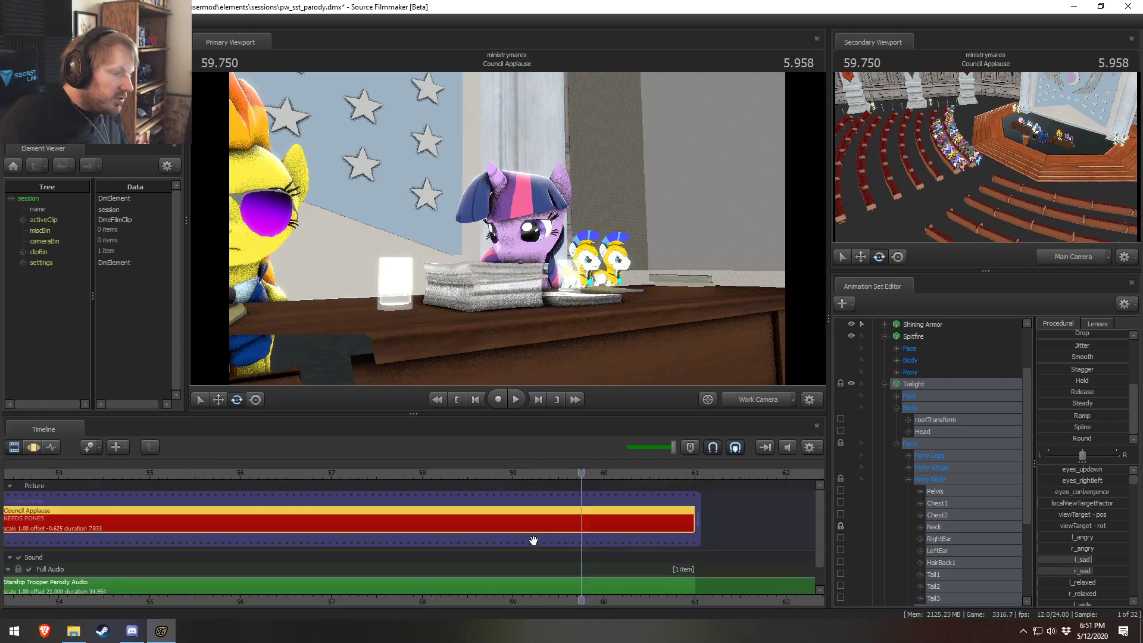
pyautogui.press('F3')
pyautogui.hotkey('ctrl', 'z')
pyautogui.hotkey('ctrl', 'z')
pyautogui.scroll(3, 558, 553)
pyautogui.moveTo(512, 543); pyautogui.dragTo(476, 539)
pyautogui.click(355, 474)
pyautogui.press('space')
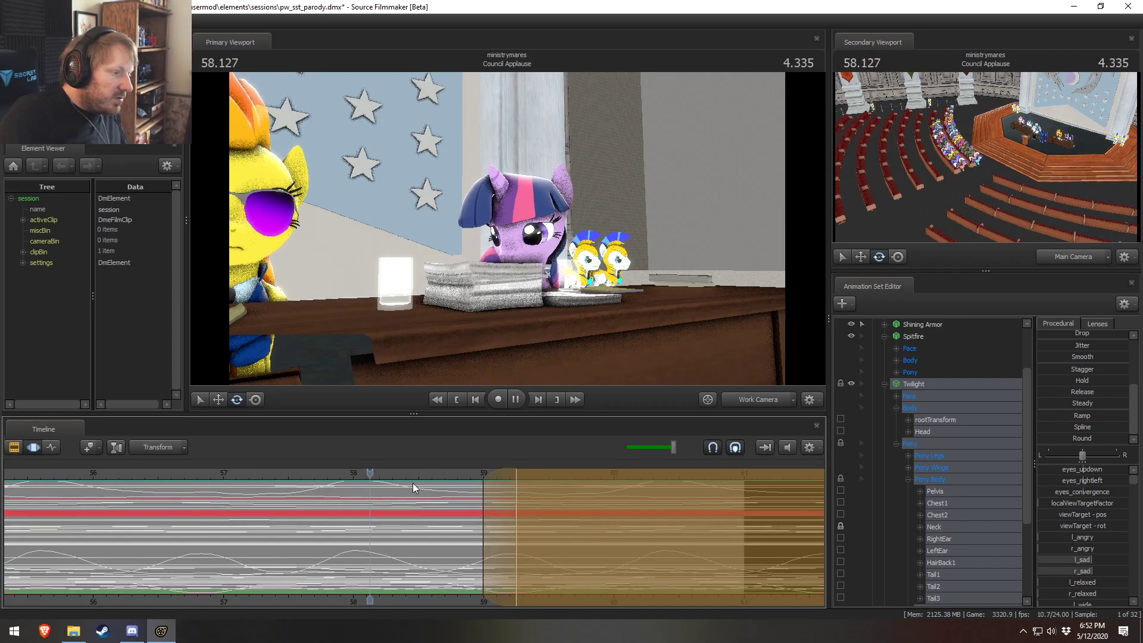
pyautogui.press('F2')
pyautogui.press('space')
# Step: Frame Spitfire and Twilight at their desk with the work camera and play back Council Applause
pyautogui.press('F3')
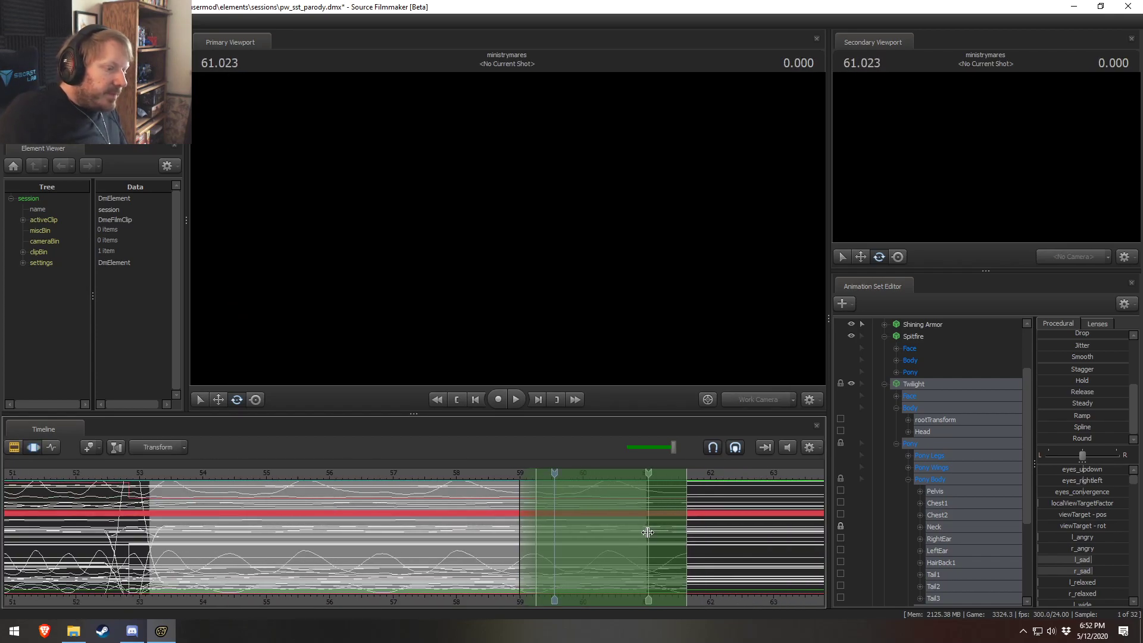
pyautogui.keyDown('shift'); pyautogui.click(648, 534); pyautogui.keyUp('shift')
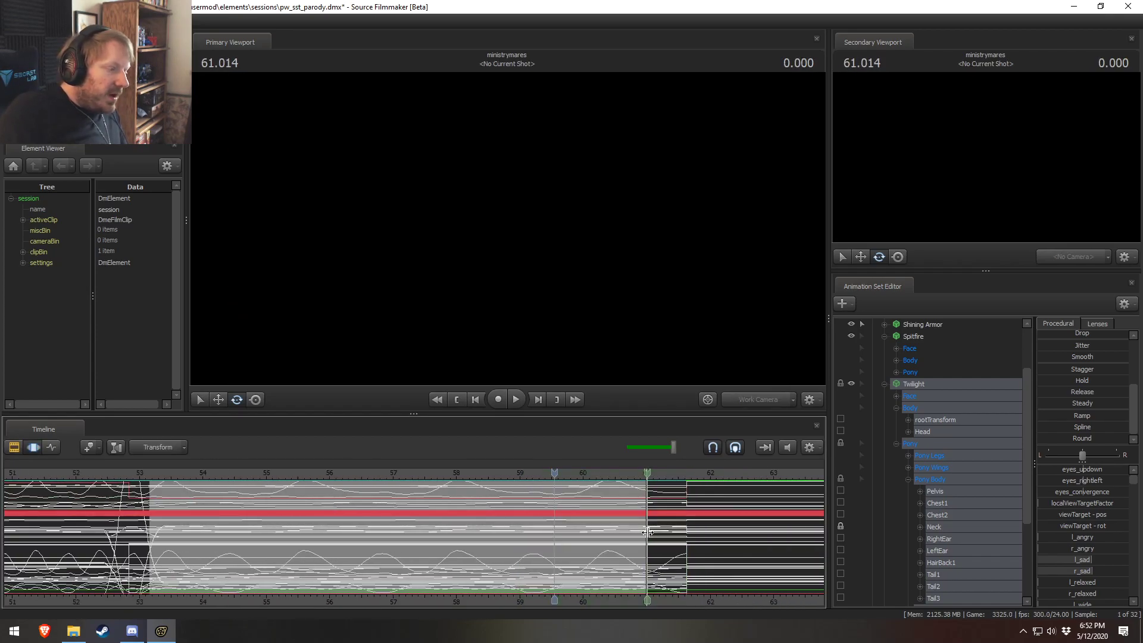
pyautogui.click(255, 472)
pyautogui.keyDown('ctrl'); pyautogui.click(759, 399); pyautogui.keyUp('ctrl')
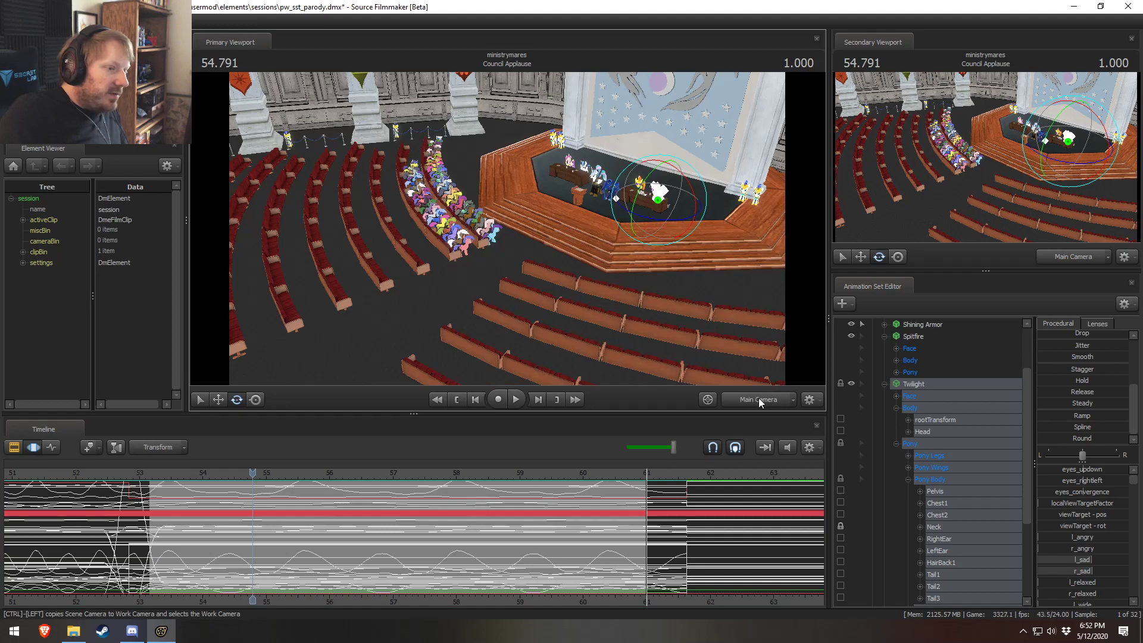
pyautogui.moveTo(328, 241); pyautogui.dragTo(508, 230)
pyautogui.press('F2')
pyautogui.press('space')
pyautogui.press('w')
pyautogui.moveTo(573, 246); pyautogui.dragTo(609, 206)
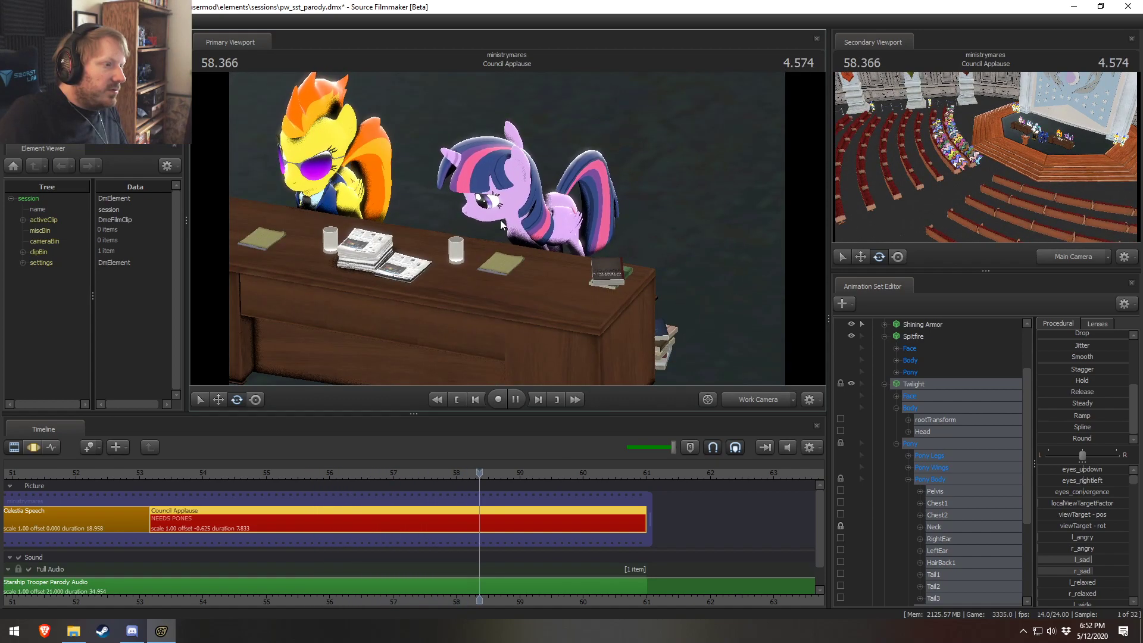
pyautogui.press('space')
# Step: Extend the time selection across the whole timeline and apply the Steady preset to all of Twilight's controls
pyautogui.press('F3')
pyautogui.keyDown('shift'); pyautogui.moveTo(201, 564); pyautogui.dragTo(681, 554); pyautogui.keyUp('shift')
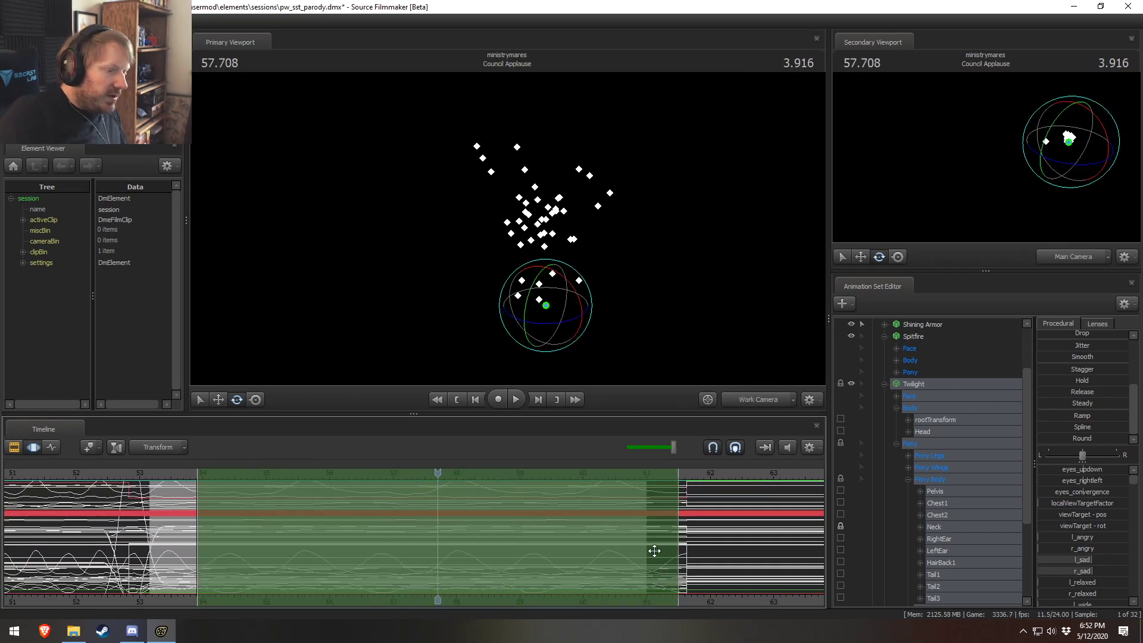
pyautogui.scroll(-3, 138, 538)
pyautogui.click(169, 527)
pyautogui.scroll(5, 265, 538)
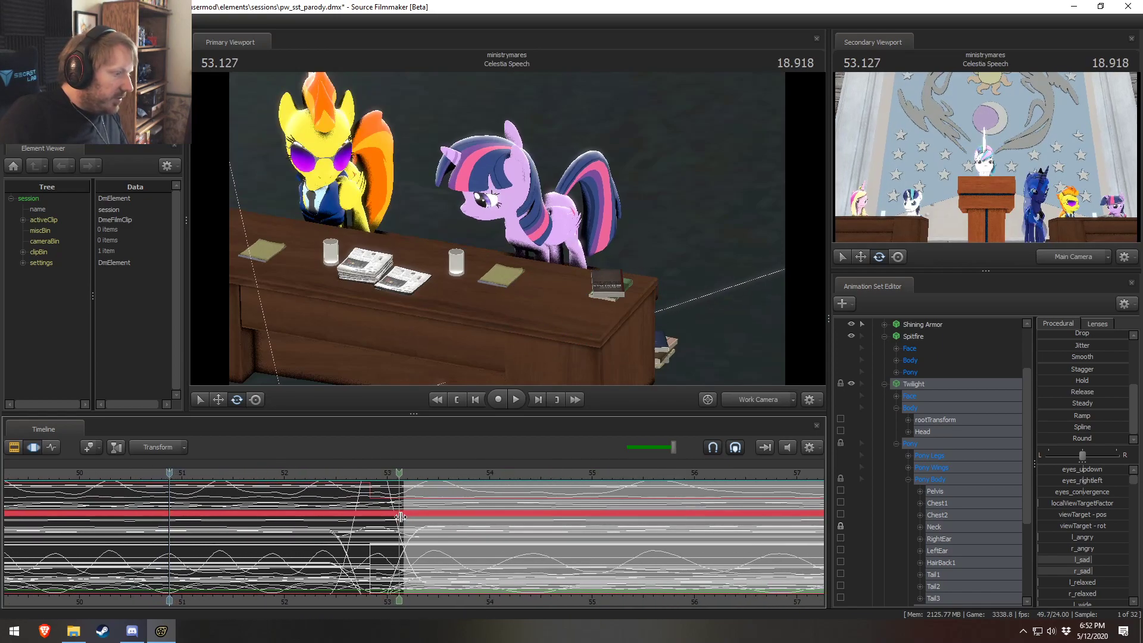
pyautogui.keyDown('shift'); pyautogui.moveTo(403, 524); pyautogui.dragTo(7, 515); pyautogui.keyUp('shift')
pyautogui.scroll(-2, 600, 531)
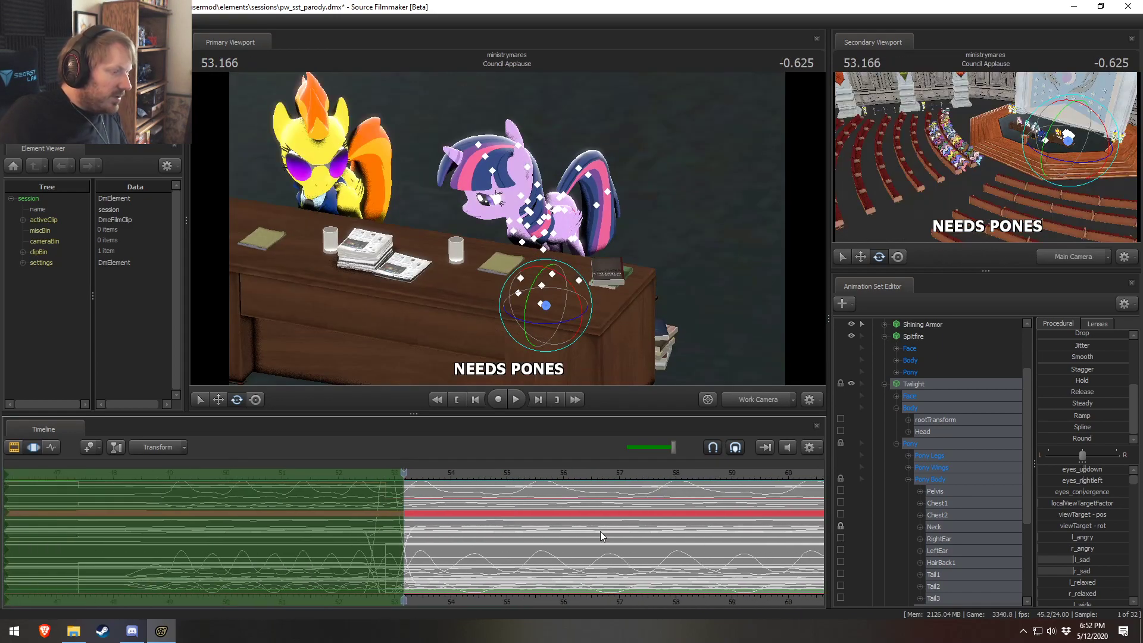
pyautogui.scroll(-2, 605, 529)
pyautogui.keyDown('shift'); pyautogui.moveTo(612, 523); pyautogui.dragTo(857, 474); pyautogui.keyUp('shift')
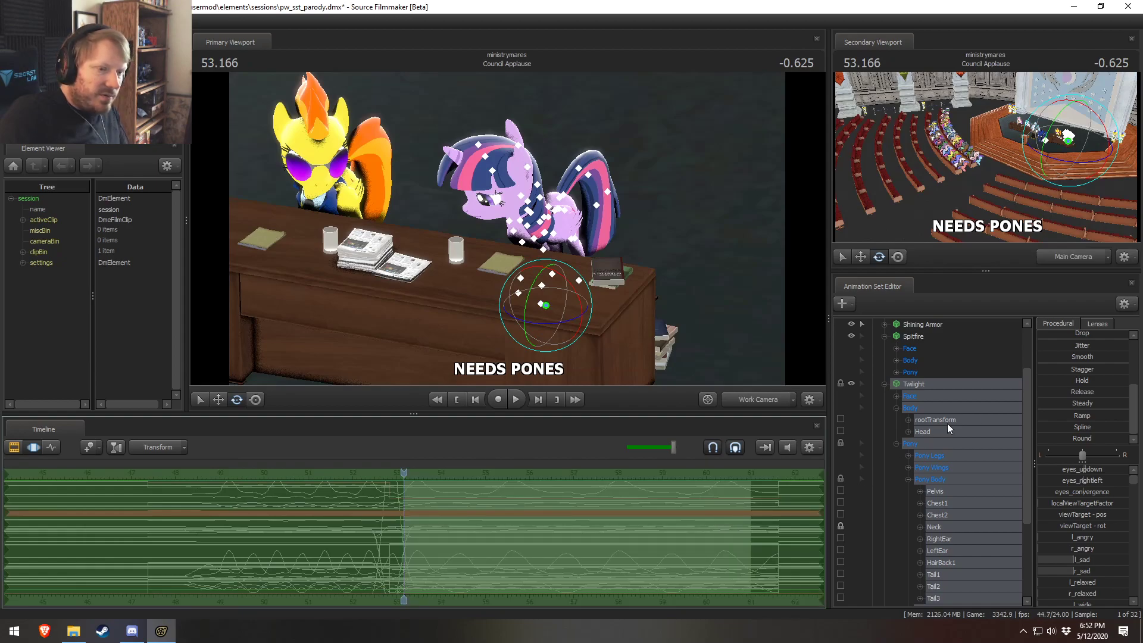
pyautogui.doubleClick(1097, 404)
# Step: Play and scrub the cut from Celestia Speech into Council Applause to check Twilight's motion
pyautogui.press('F2')
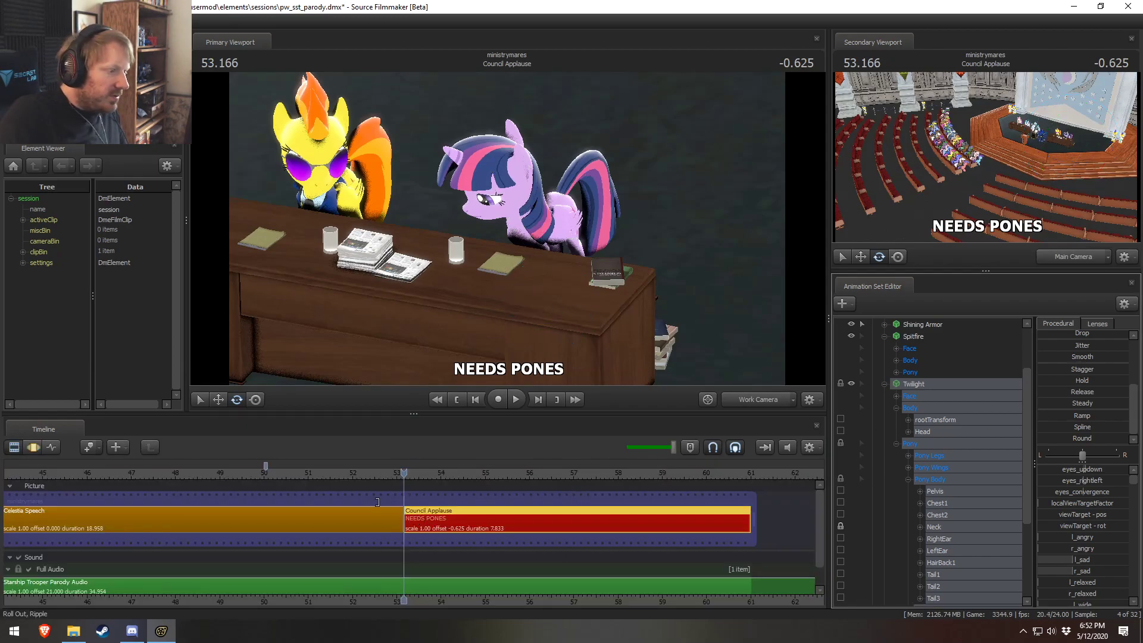
pyautogui.click(393, 474)
pyautogui.press('space')
pyautogui.press('space')
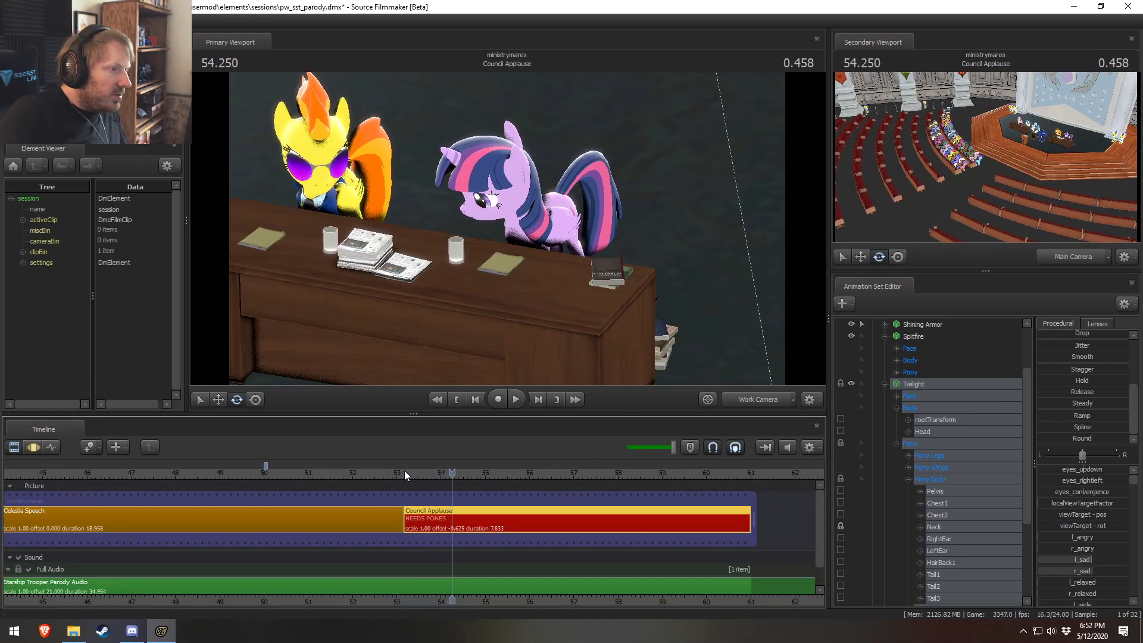
pyautogui.click(402, 473)
pyautogui.moveTo(402, 473); pyautogui.dragTo(436, 473)
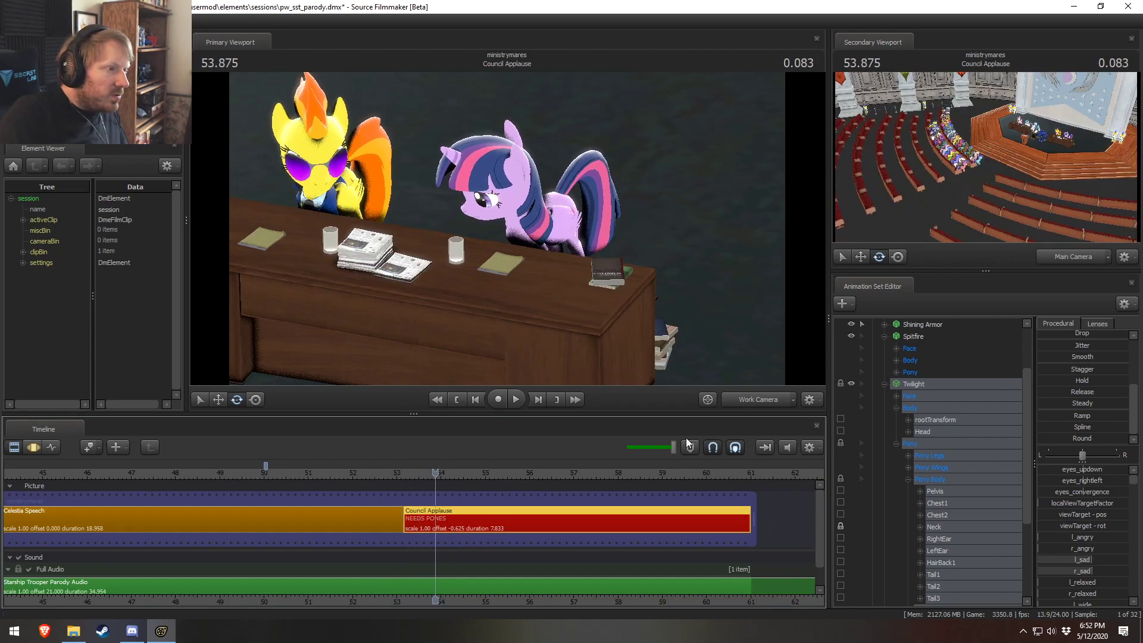
# Step: Hold Twilight's Face pose from 53.875 across the whole timeline with the full Playhead preset and play it back
pyautogui.click(915, 398)
pyautogui.press('F3')
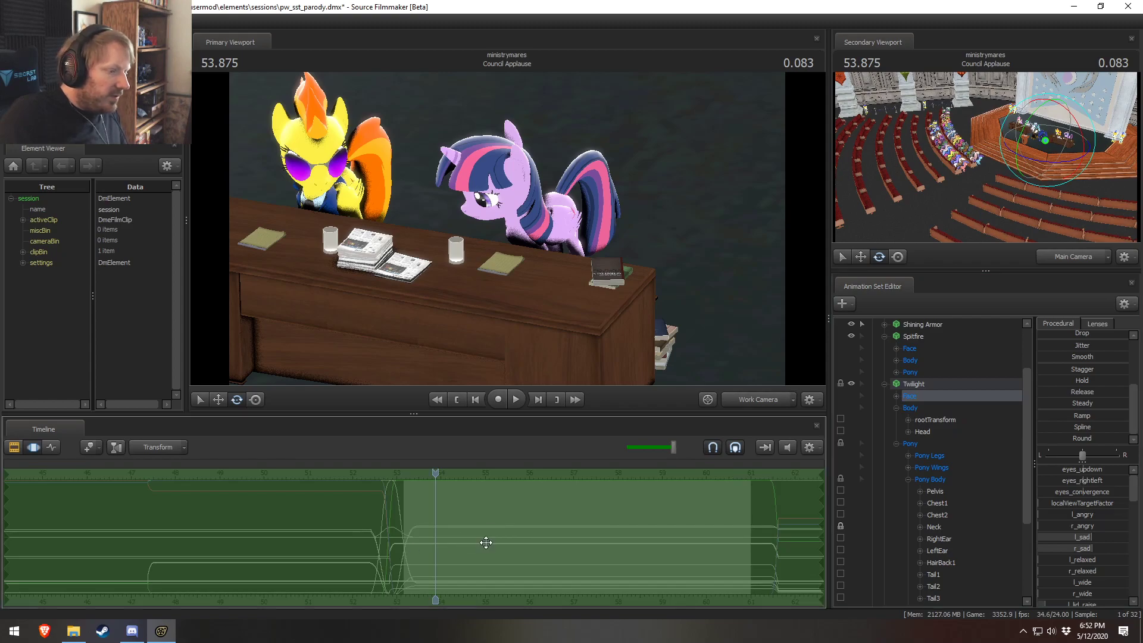
pyautogui.scroll(3, 1067, 369)
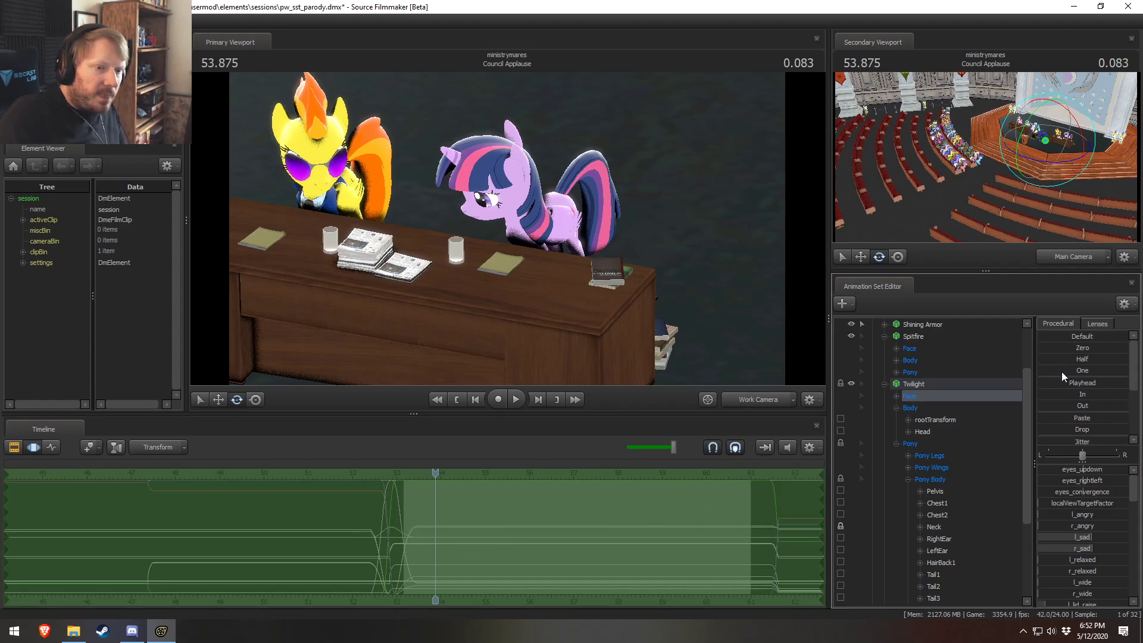
pyautogui.moveTo(1063, 383); pyautogui.dragTo(1129, 382)
pyautogui.press('F2')
pyautogui.press('F3')
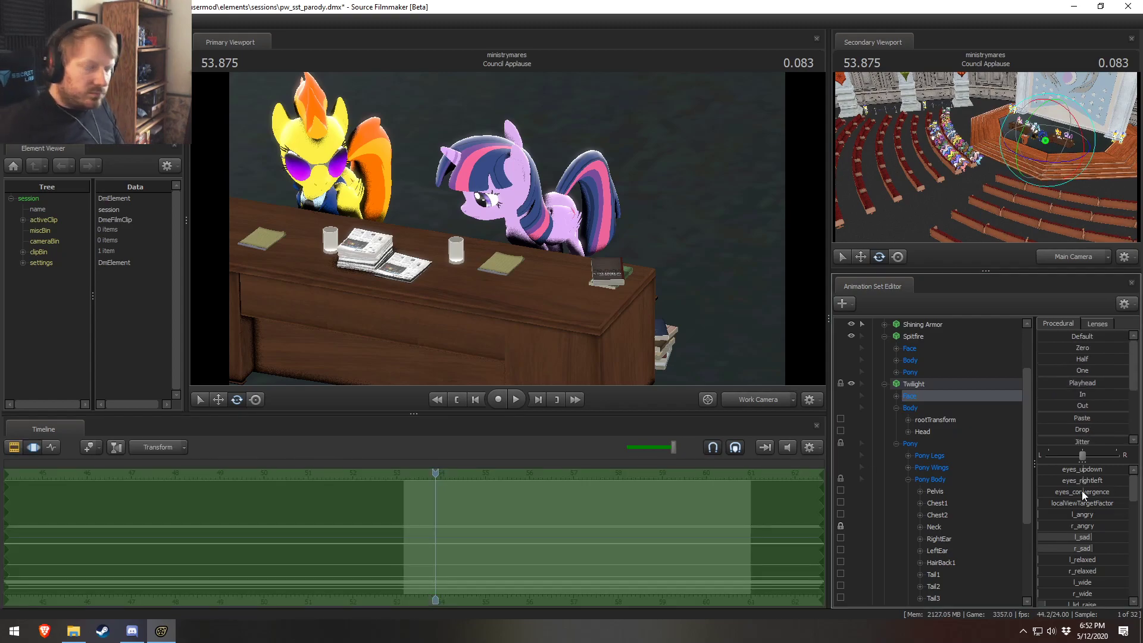
pyautogui.press('F2')
pyautogui.press('space')
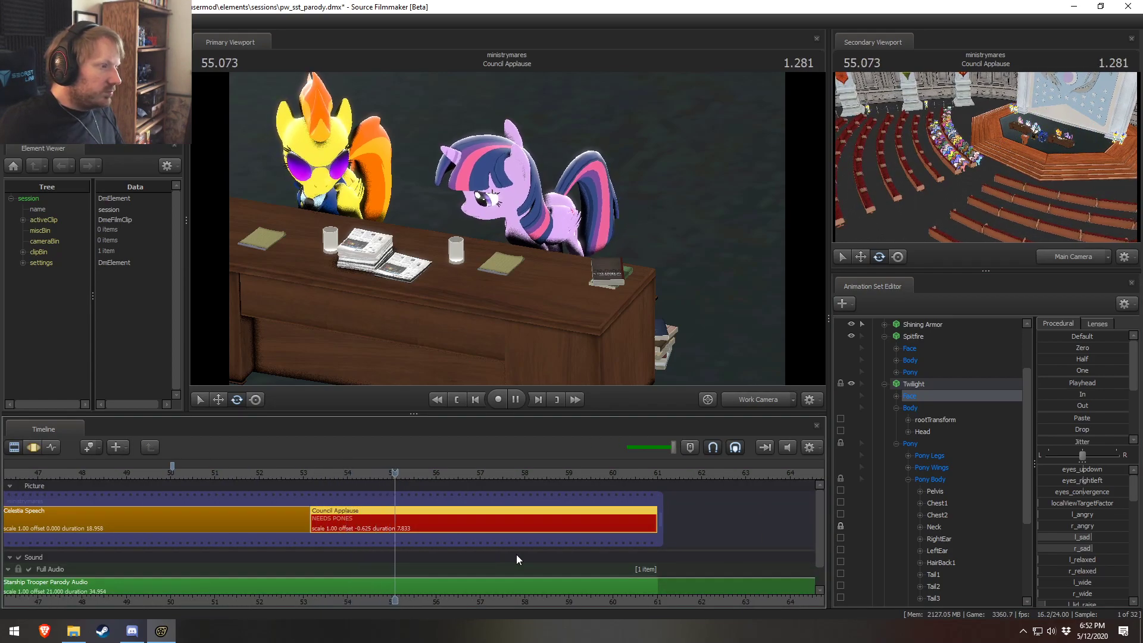
pyautogui.press('space')
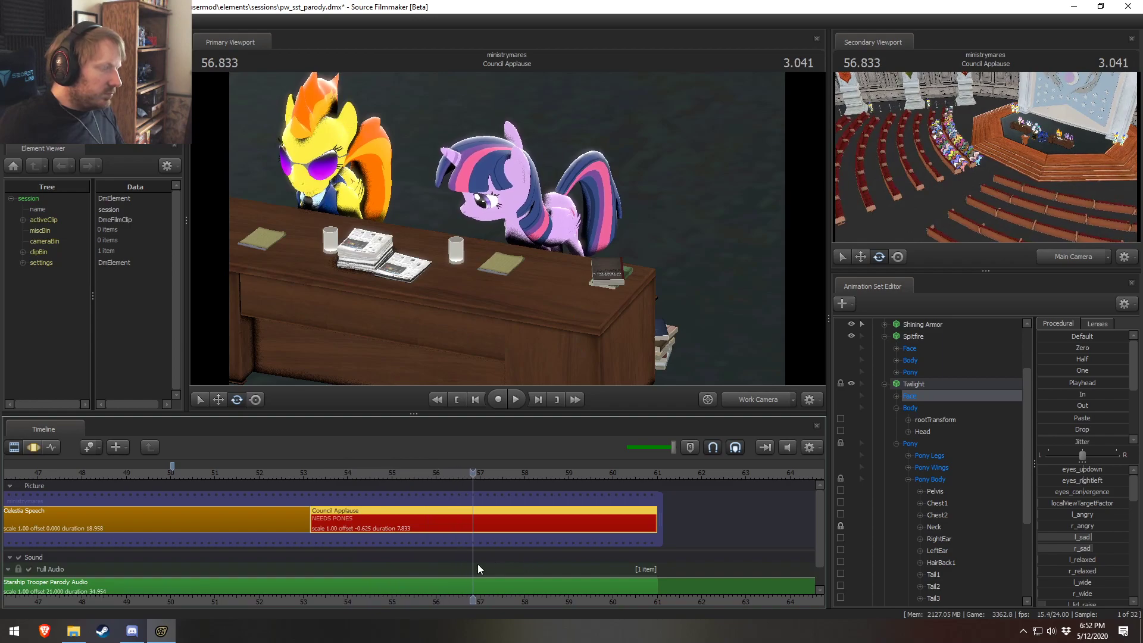
# Step: Select about 55.5 to 56.0 with short falloffs and apply the Zero preset to Twilight's Upper Face
pyautogui.press('F3')
pyautogui.press('F4')
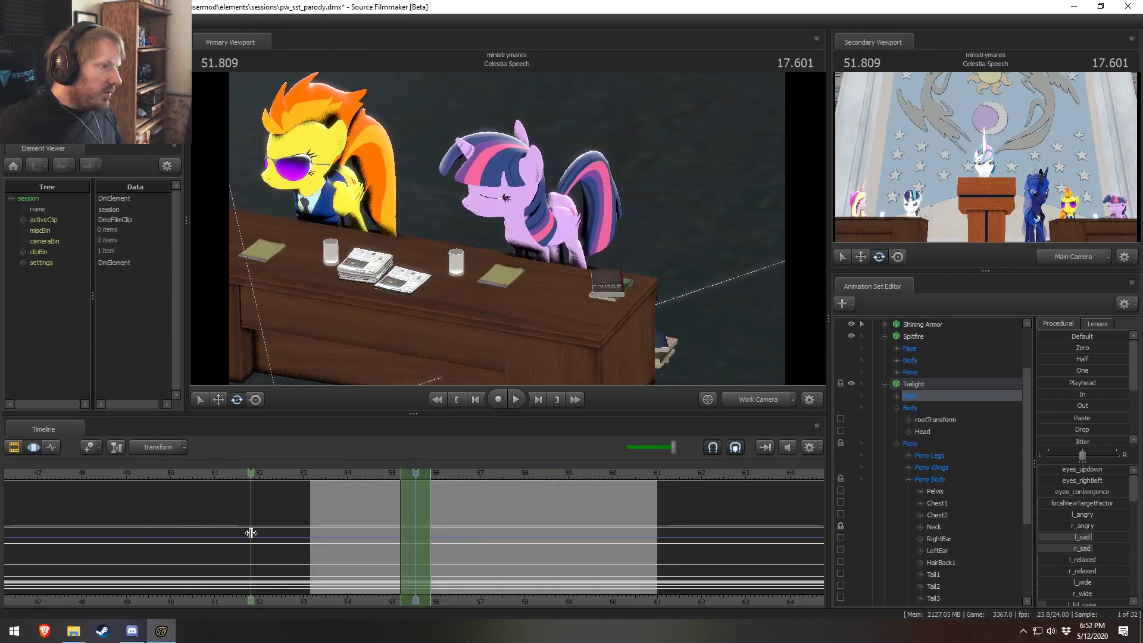
pyautogui.keyDown('shift'); pyautogui.moveTo(412, 541); pyautogui.dragTo(436, 545); pyautogui.keyUp('shift')
pyautogui.scroll(2, 436, 544)
pyautogui.scroll(1, 438, 536)
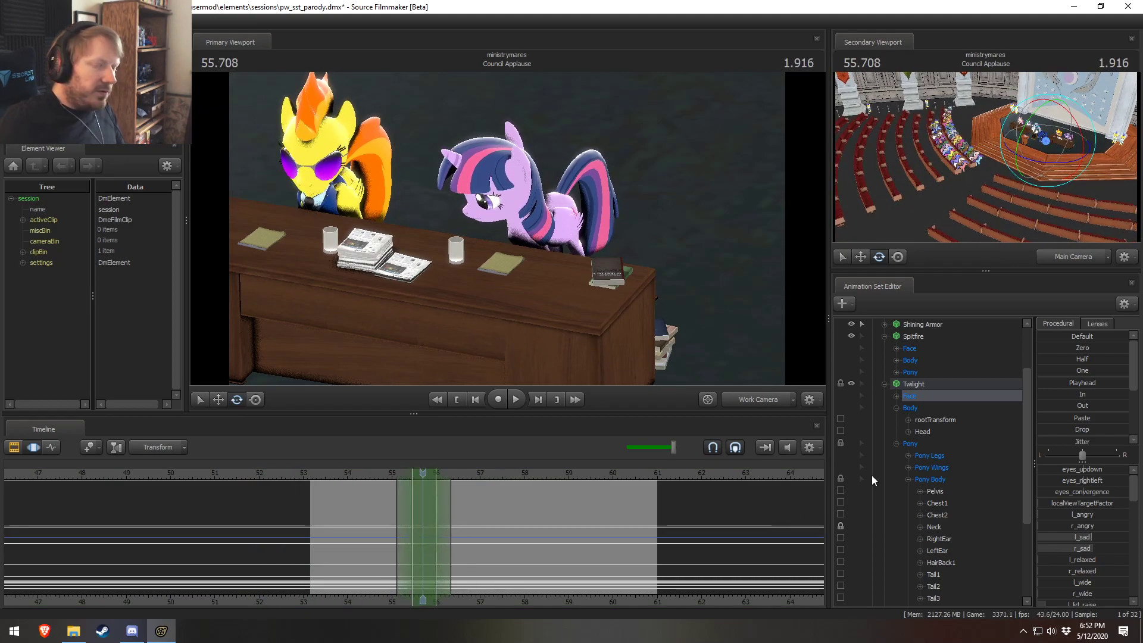
pyautogui.click(897, 396)
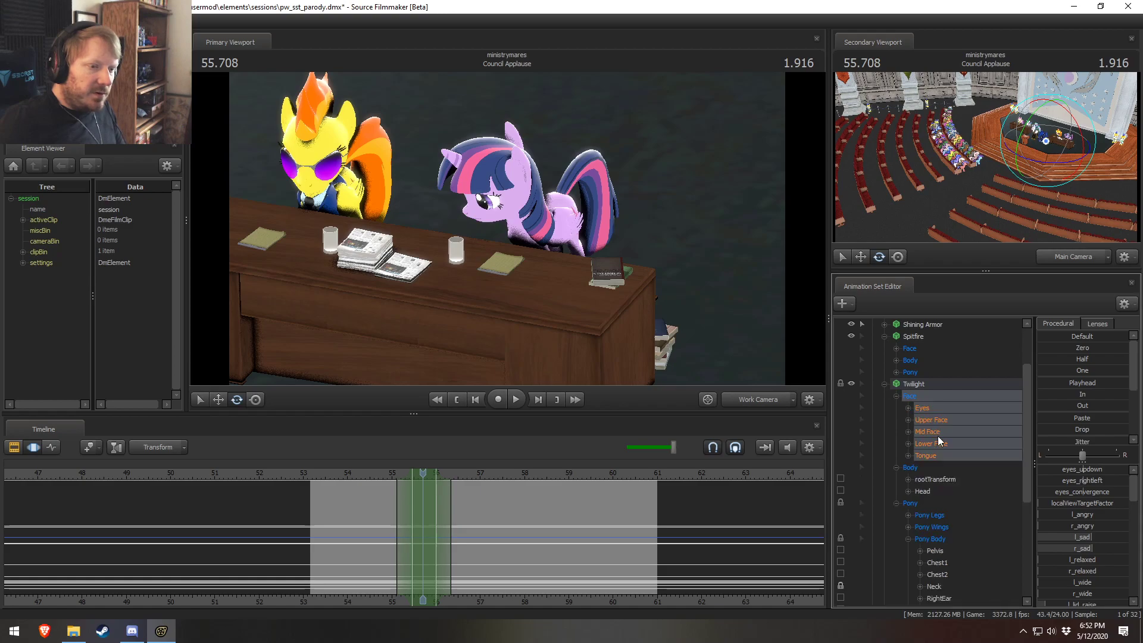
pyautogui.click(931, 420)
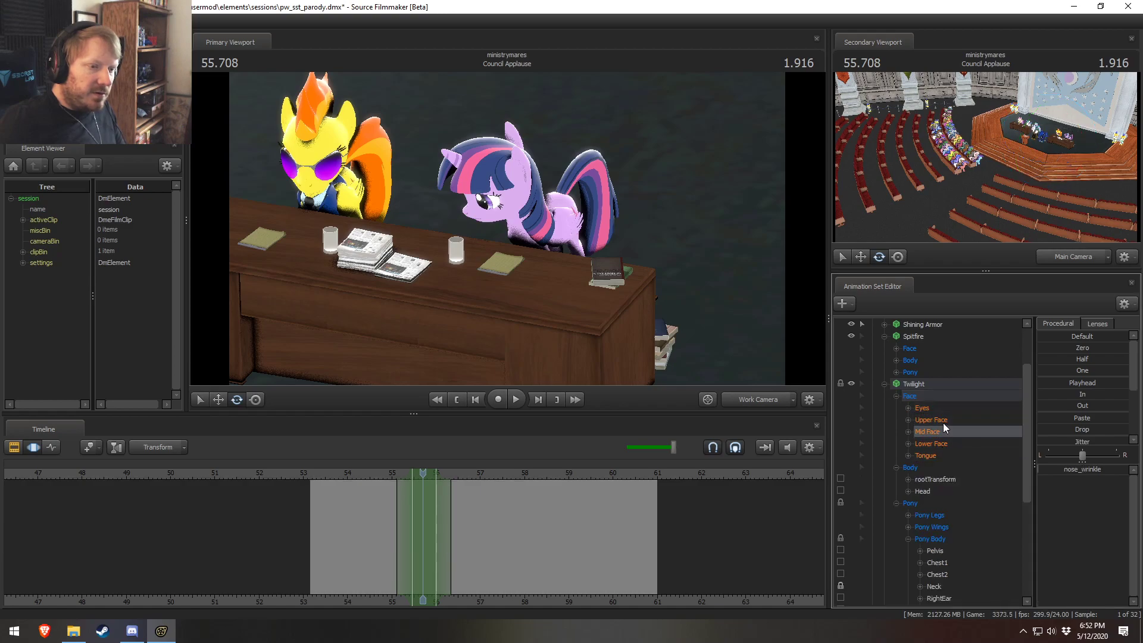
pyautogui.click(1068, 349)
pyautogui.scroll(-2, 1102, 593)
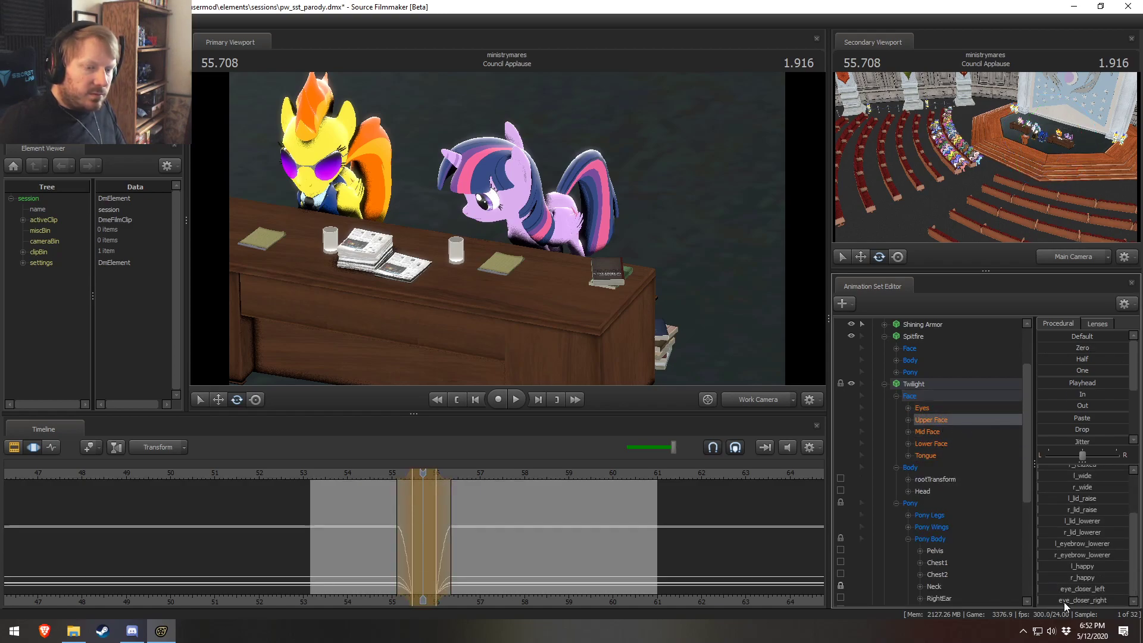
# Step: Raise Twilight's eye_closer_left and eye_closer_right to shut her eyes for a blink, and check the playback
pyautogui.moveTo(1066, 589); pyautogui.dragTo(1113, 589)
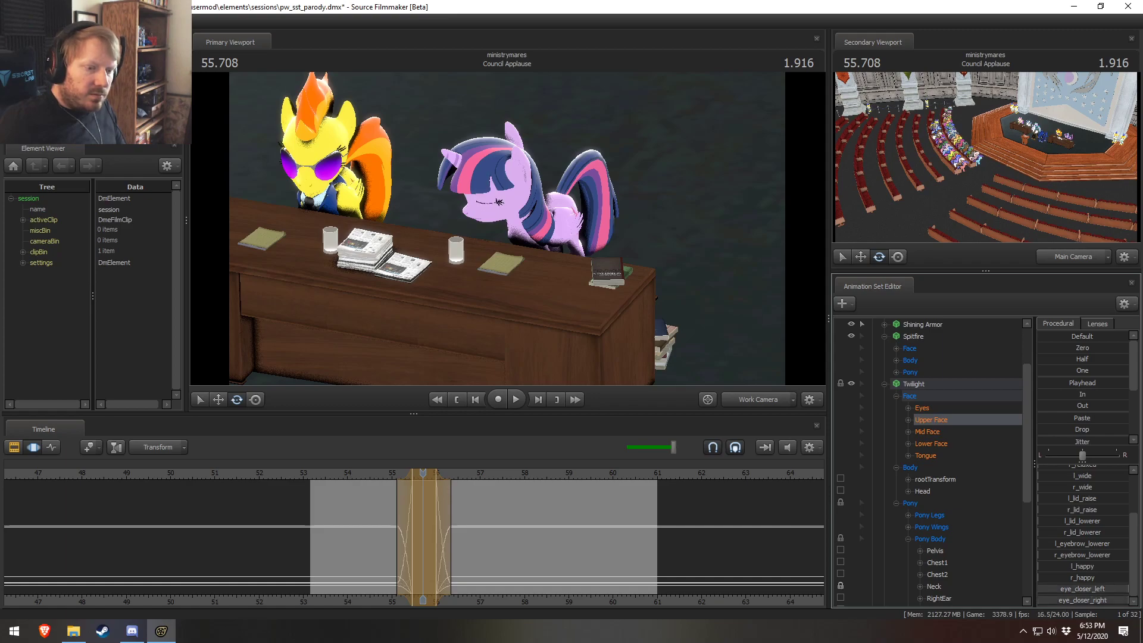
pyautogui.press('space')
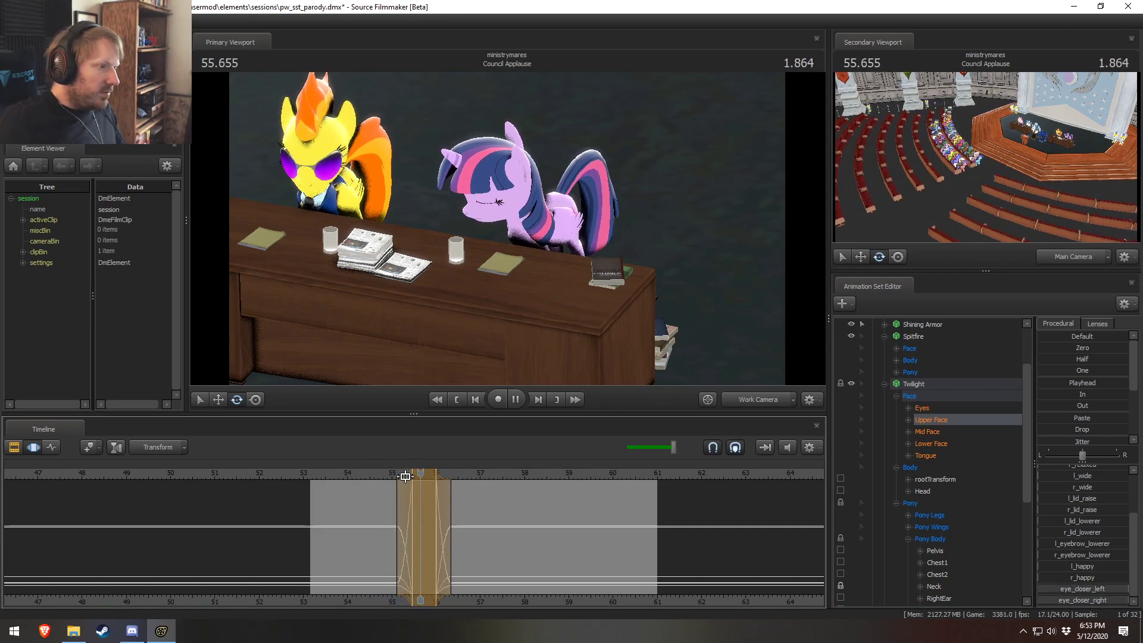
pyautogui.press('space')
pyautogui.click(428, 474)
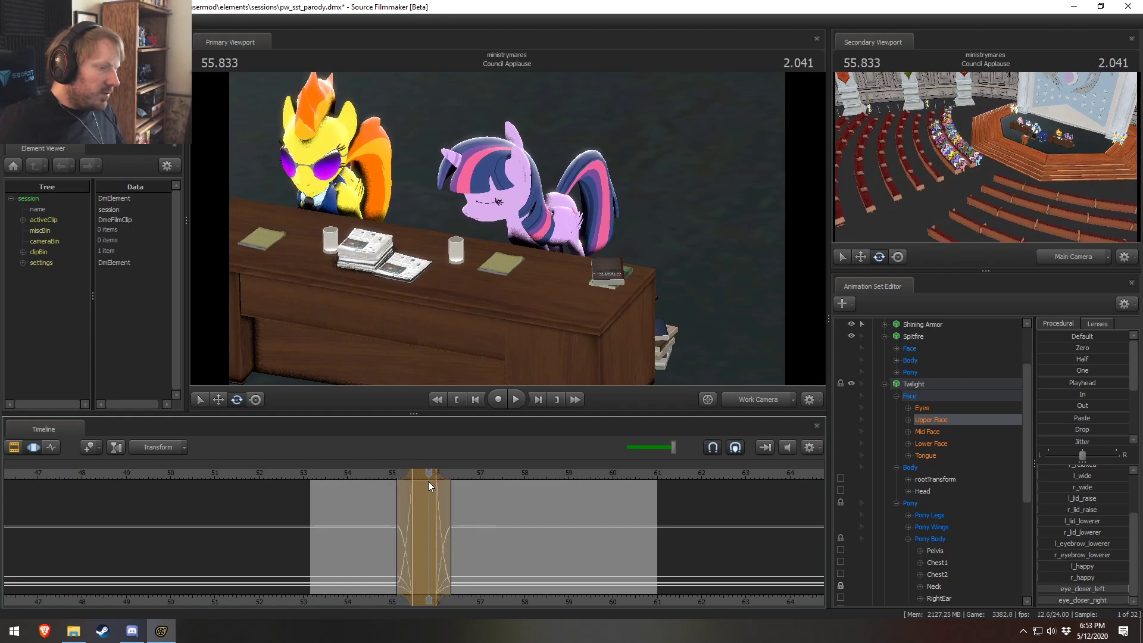
# Step: Shift Twilight's gaze slightly during the blink using her Eyes controls and play through it
pyautogui.click(928, 408)
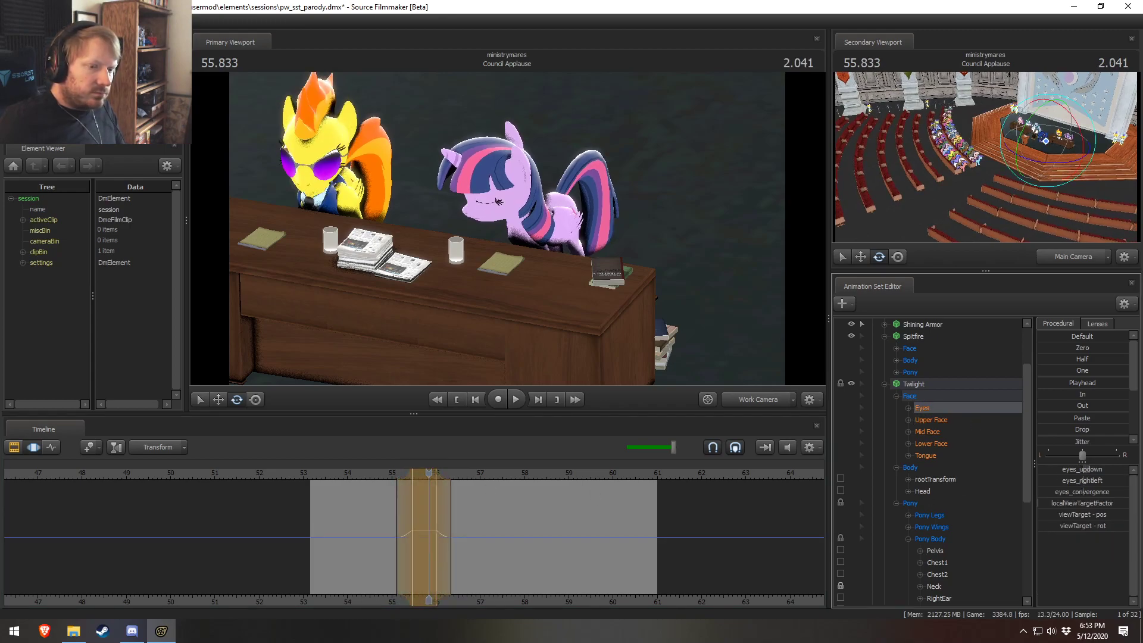
pyautogui.press('space')
pyautogui.press('space')
pyautogui.click(367, 473)
pyautogui.press('space')
pyautogui.press('space')
pyautogui.hotkey('ctrl', 'z')
pyautogui.hotkey('ctrl', 'z')
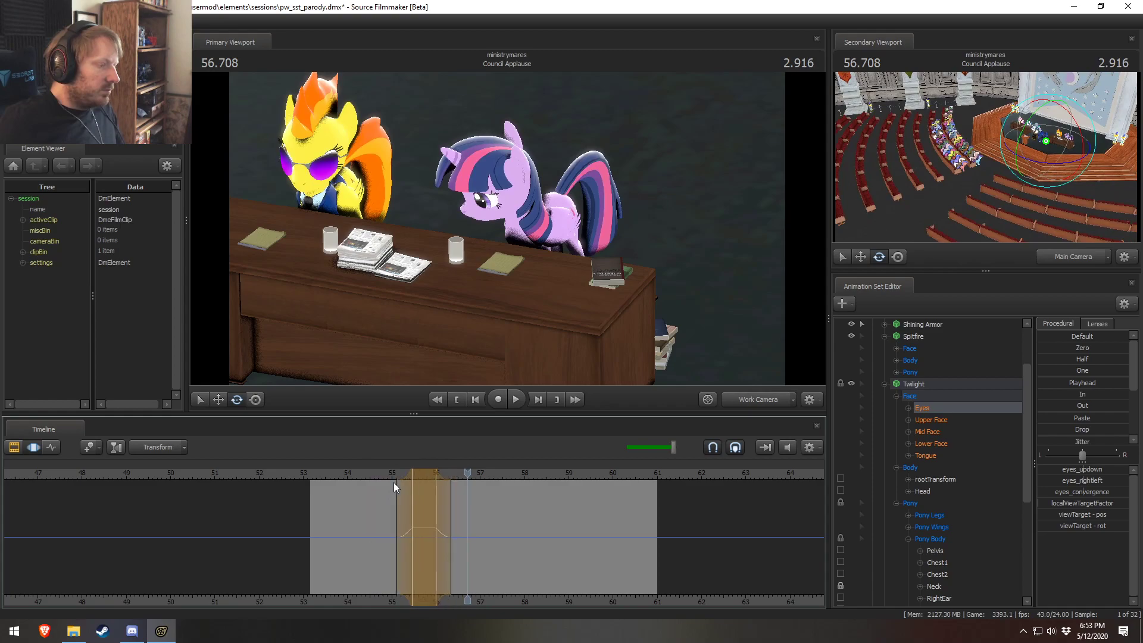
# Step: Move Twilight's combined Eyes and Upper Face blink slightly forward in time and play it back
pyautogui.press('F2')
pyautogui.press('F3')
pyautogui.keyDown('ctrl'); pyautogui.click(927, 419); pyautogui.keyUp('ctrl')
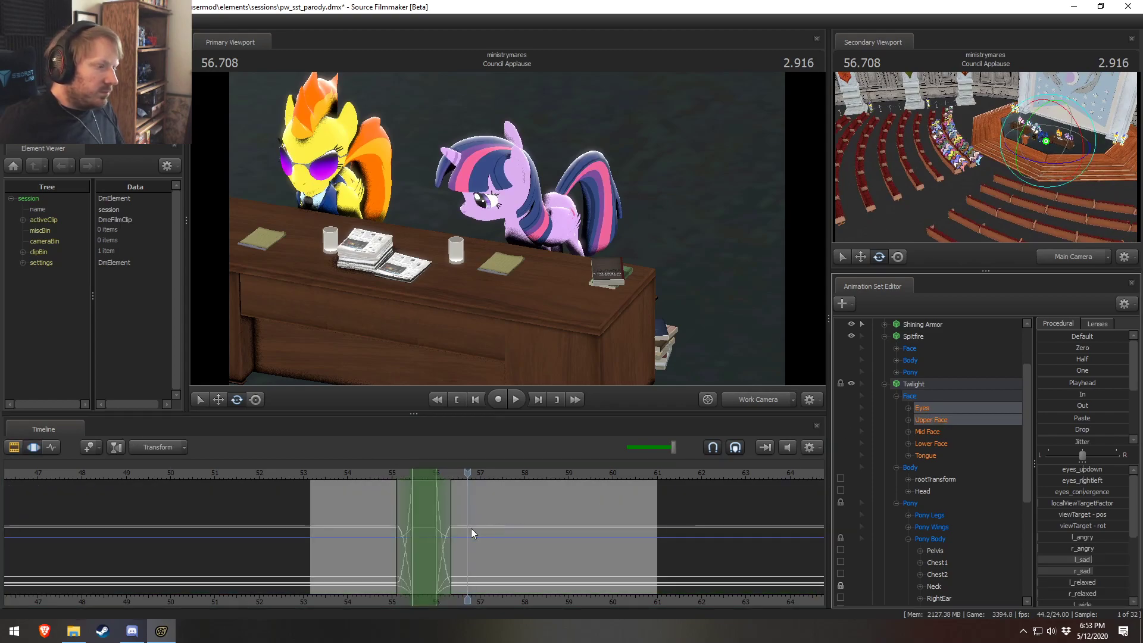
pyautogui.keyDown('shift'); pyautogui.moveTo(391, 523); pyautogui.dragTo(455, 541); pyautogui.keyUp('shift')
pyautogui.keyDown('shift'); pyautogui.scroll(2, 438, 536); pyautogui.keyUp('shift')
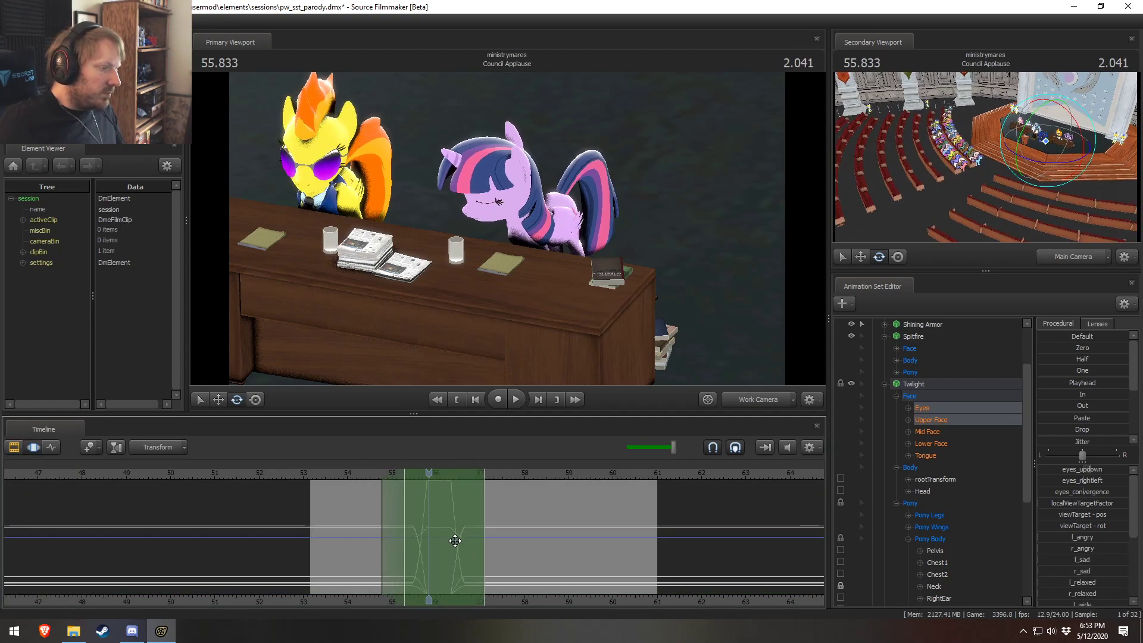
pyautogui.click(359, 473)
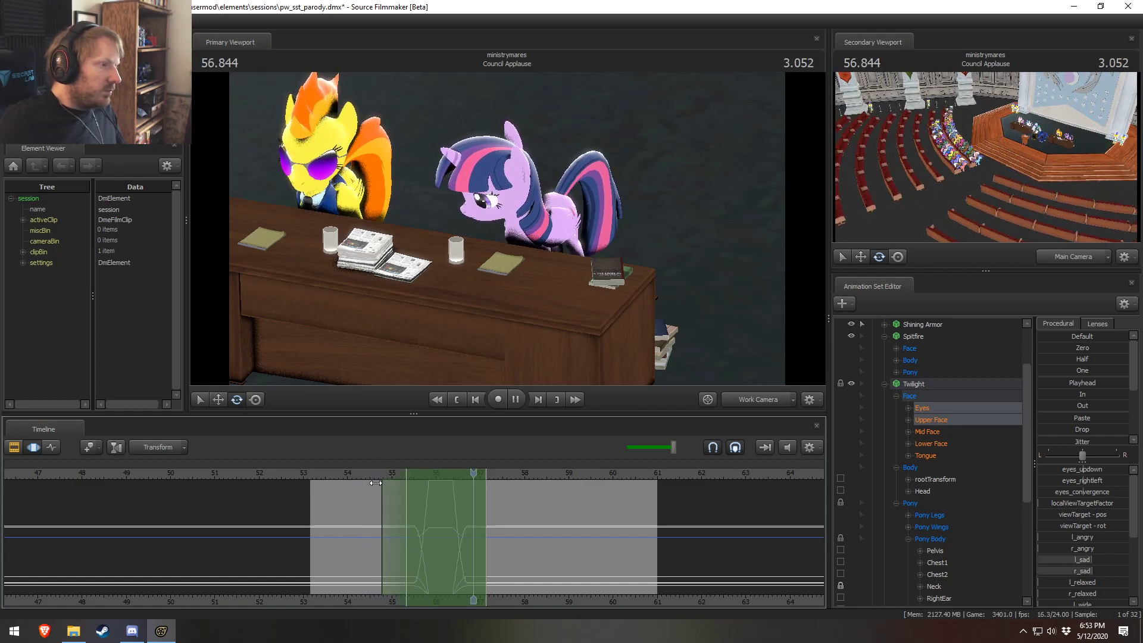
pyautogui.press('space')
# Step: Copy Twilight's Eyes and Upper Face blink from about 55.2 to 57.0 and paste it at about 59.1 to 60.8
pyautogui.keyDown('shift'); pyautogui.moveTo(405, 517); pyautogui.dragTo(488, 536); pyautogui.keyUp('shift')
pyautogui.keyDown('shift'); pyautogui.click(460, 531); pyautogui.keyUp('shift')
pyautogui.keyDown('shift'); pyautogui.moveTo(401, 521); pyautogui.dragTo(480, 536); pyautogui.keyUp('shift')
pyautogui.keyDown('shift'); pyautogui.click(434, 530); pyautogui.keyUp('shift')
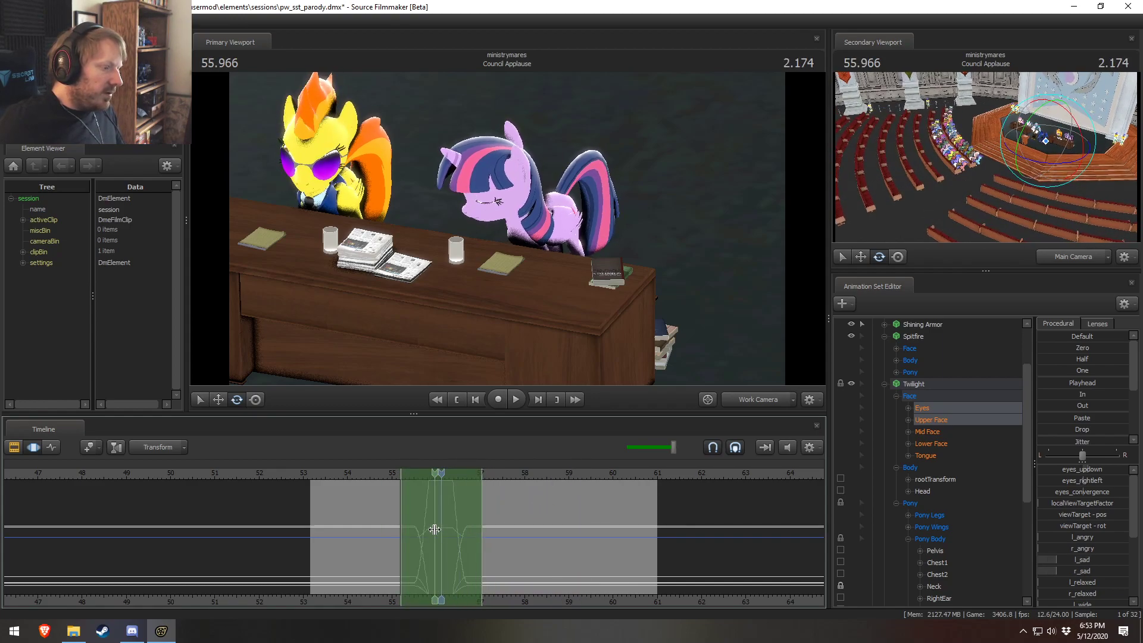
pyautogui.keyDown('shift'); pyautogui.moveTo(397, 524); pyautogui.dragTo(615, 528); pyautogui.keyUp('shift')
pyautogui.keyDown('shift'); pyautogui.click(433, 531); pyautogui.keyUp('shift')
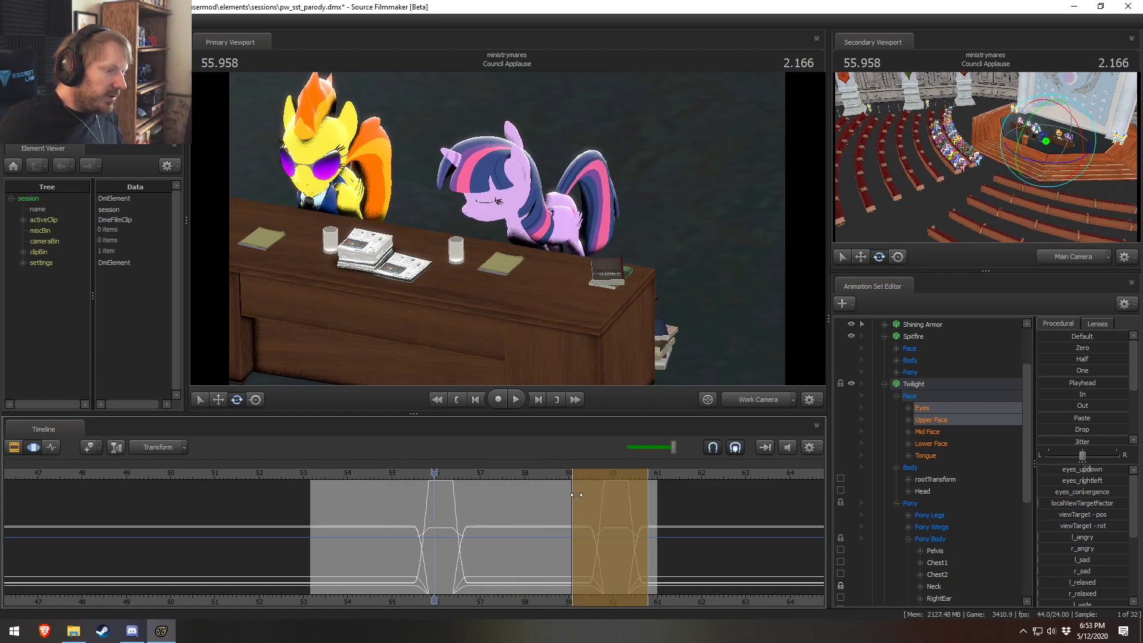
# Step: Play back the end of Council Applause and the whole shot to check Twilight's two blinks
pyautogui.click(561, 478)
pyautogui.press('F2')
pyautogui.press('space')
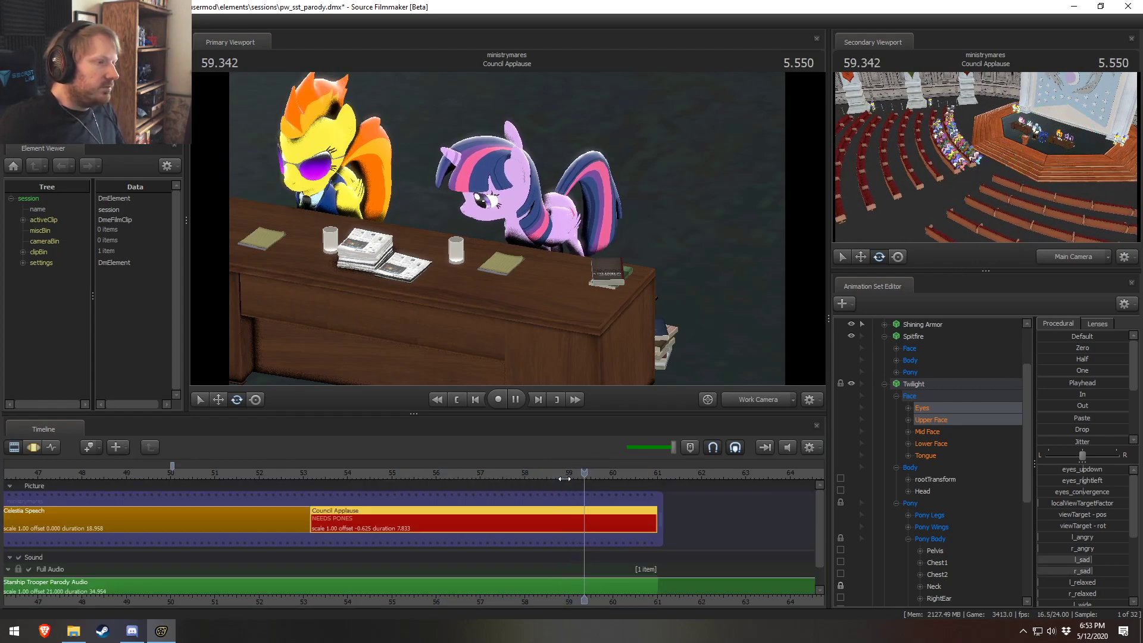
pyautogui.press('F3')
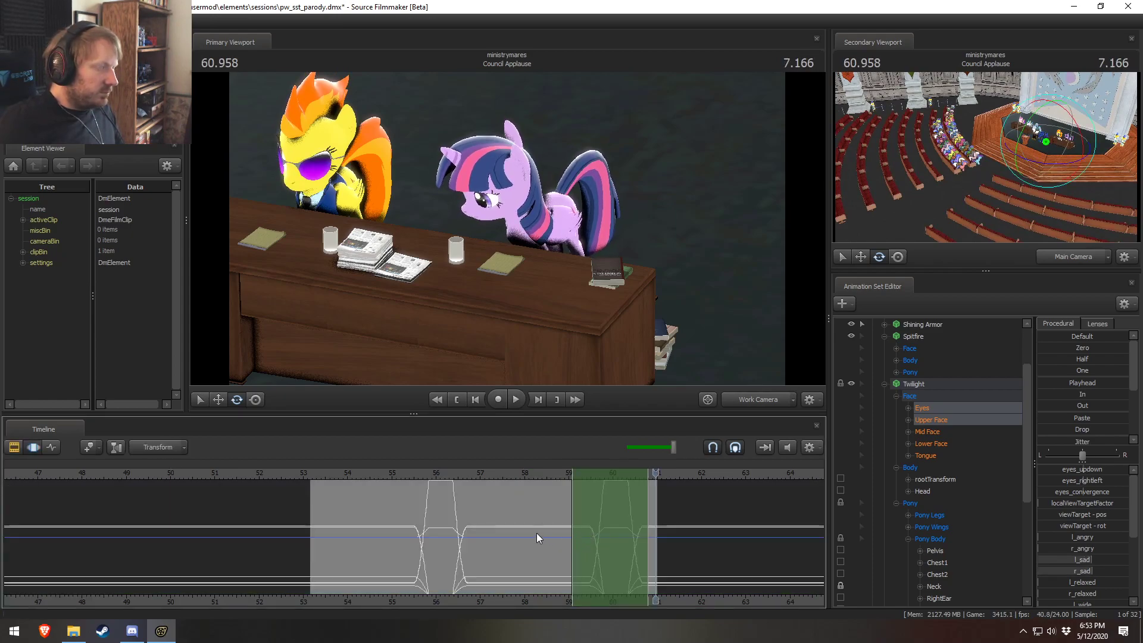
pyautogui.click(364, 470)
pyautogui.press('space')
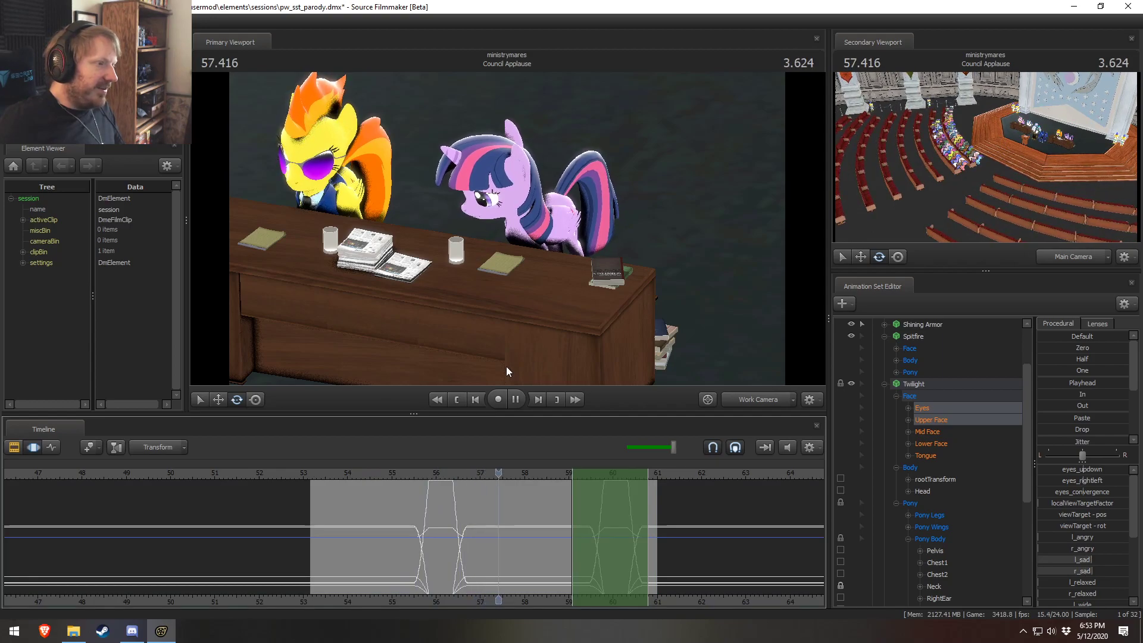
pyautogui.press('F2')
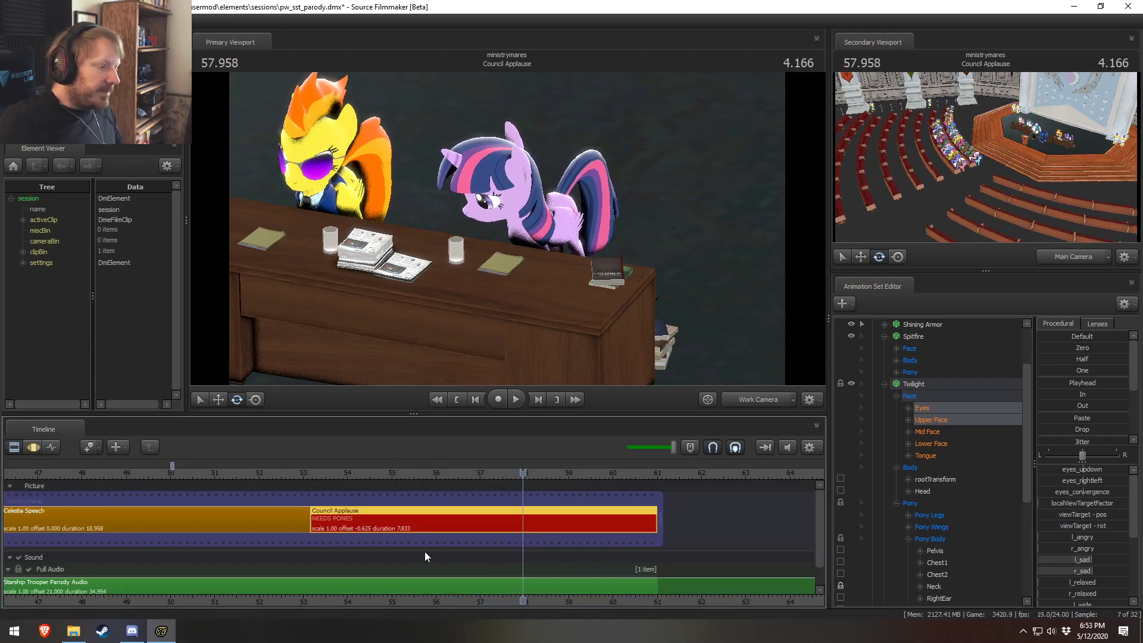
pyautogui.click(349, 474)
pyautogui.press('F3')
pyautogui.press('space')
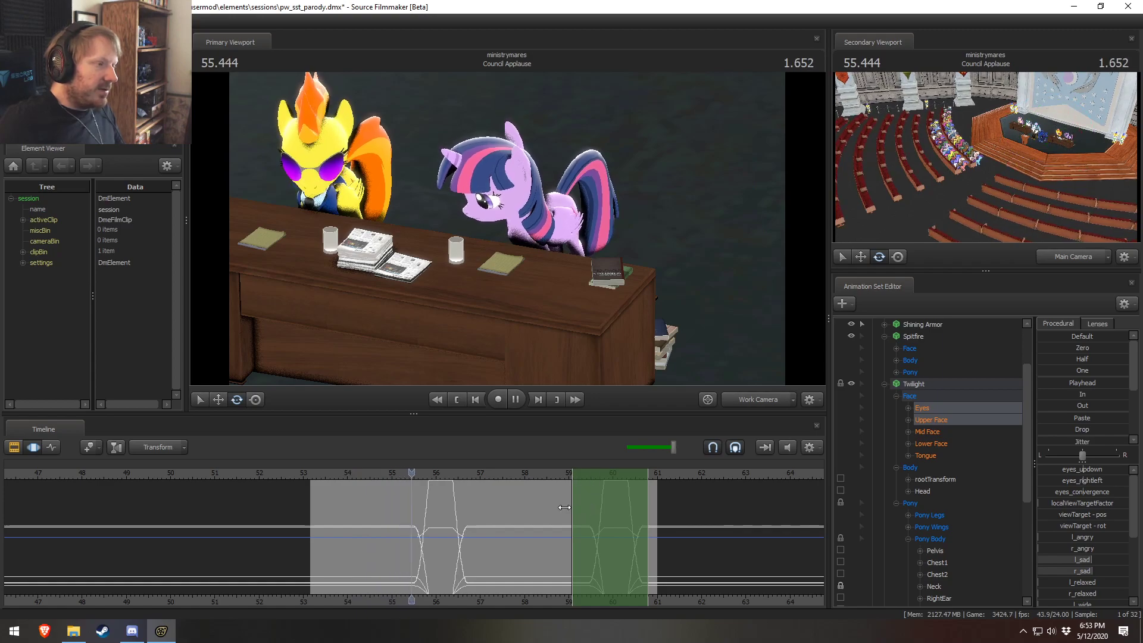
# Step: Unlock all of Twilight's transforms and inspect her Neck motion curves beyond the shot's boundaries
pyautogui.moveTo(301, 473); pyautogui.dragTo(361, 505)
pyautogui.click(912, 384)
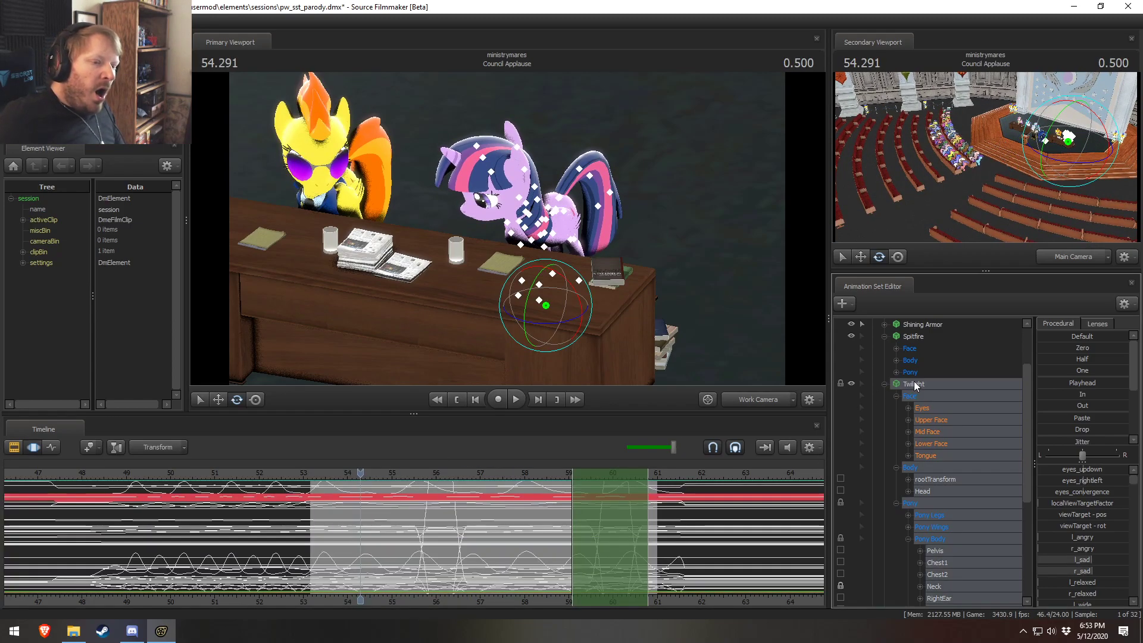
pyautogui.rightClick(923, 382)
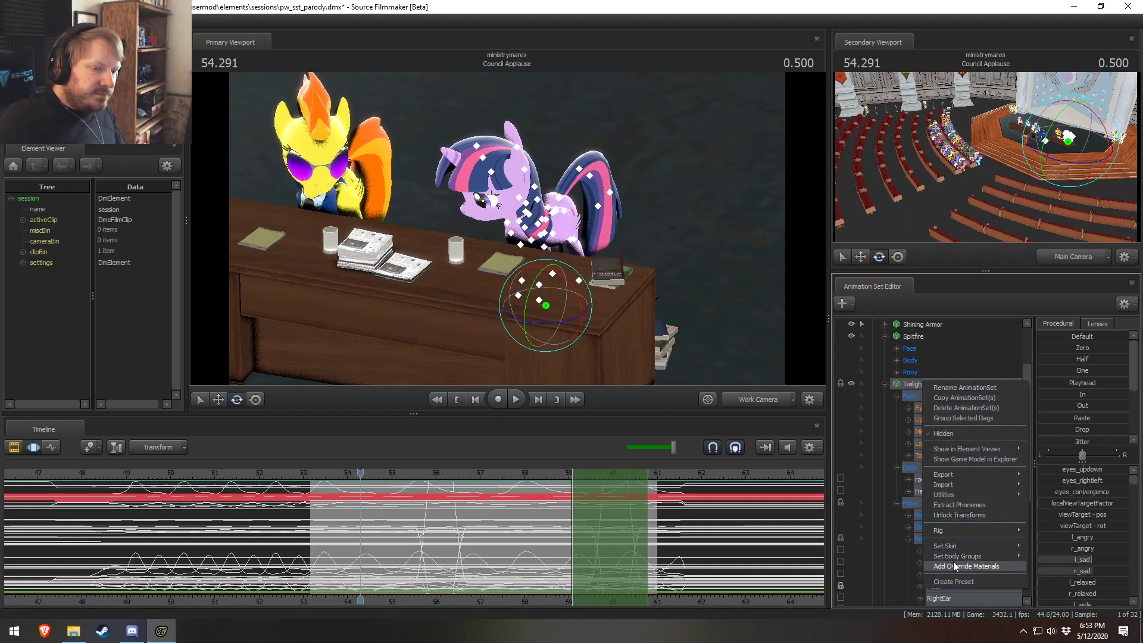
pyautogui.click(956, 514)
pyautogui.click(937, 586)
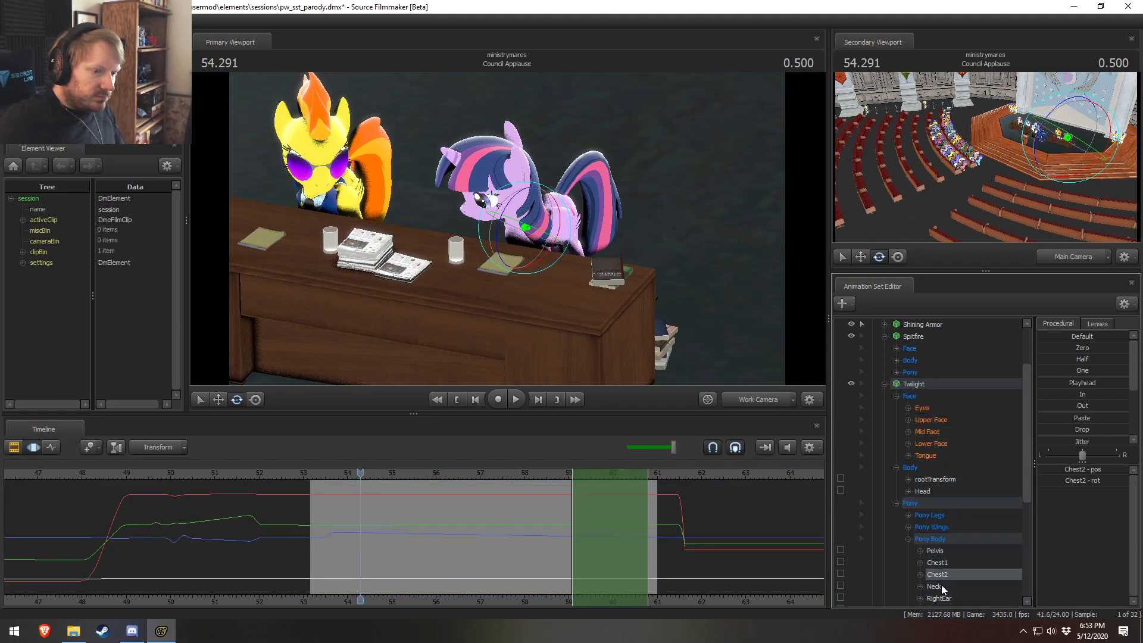
pyautogui.scroll(-5, 674, 570)
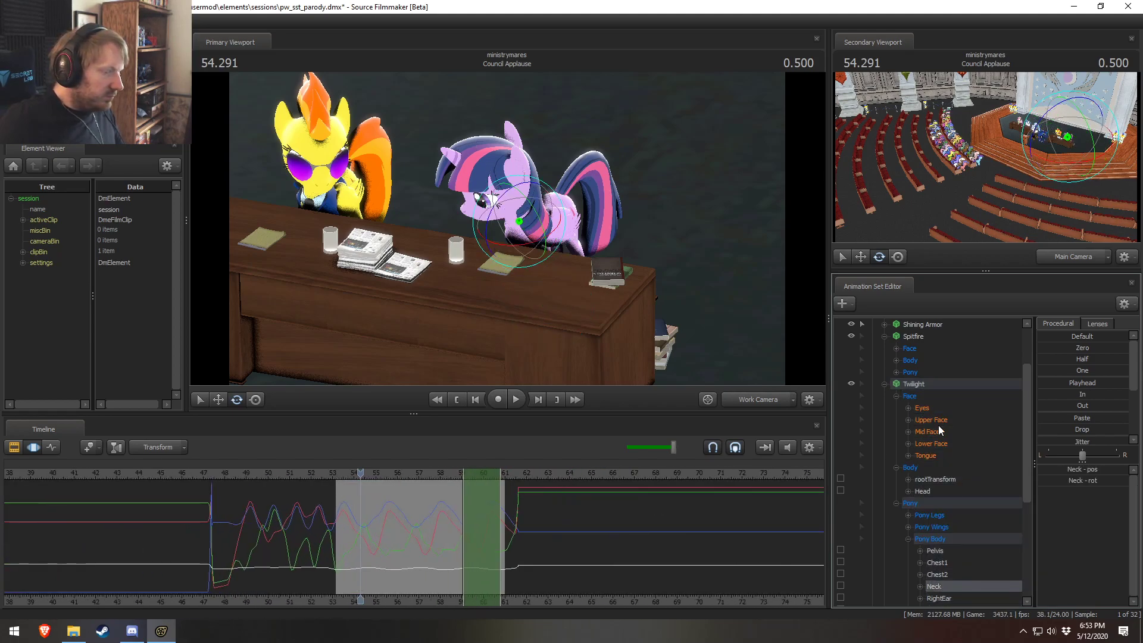
# Step: For the Celestia group through Twilight, select all time before 53.166 and hold the shot's starting pose there with the Out preset
pyautogui.click(916, 384)
pyautogui.click(884, 337)
pyautogui.click(884, 349)
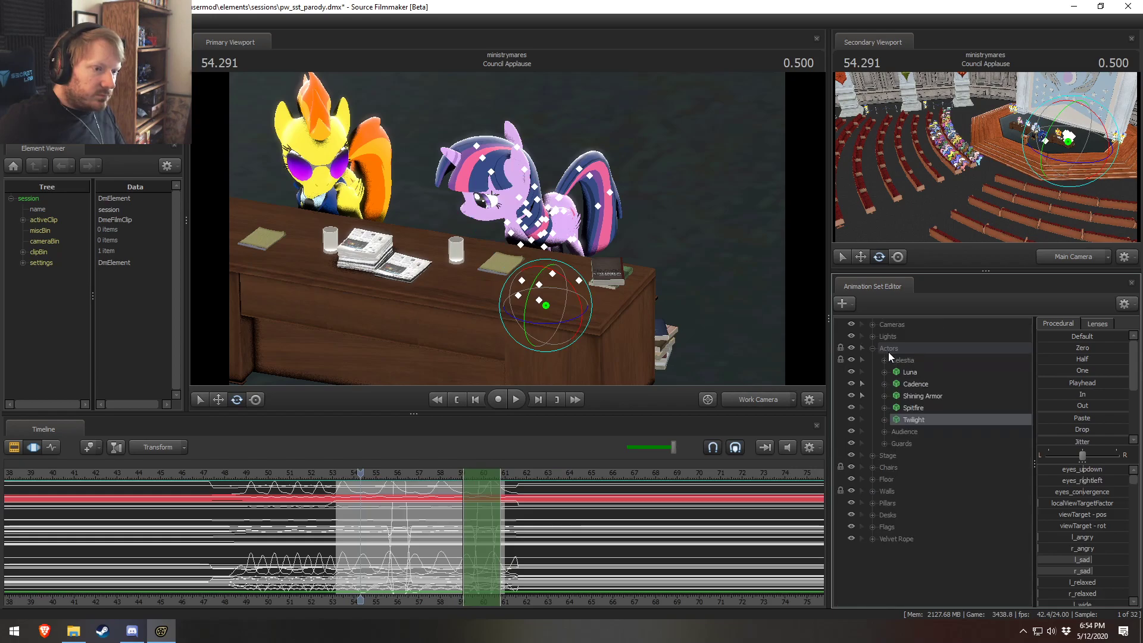
pyautogui.click(907, 443)
pyautogui.click(908, 420)
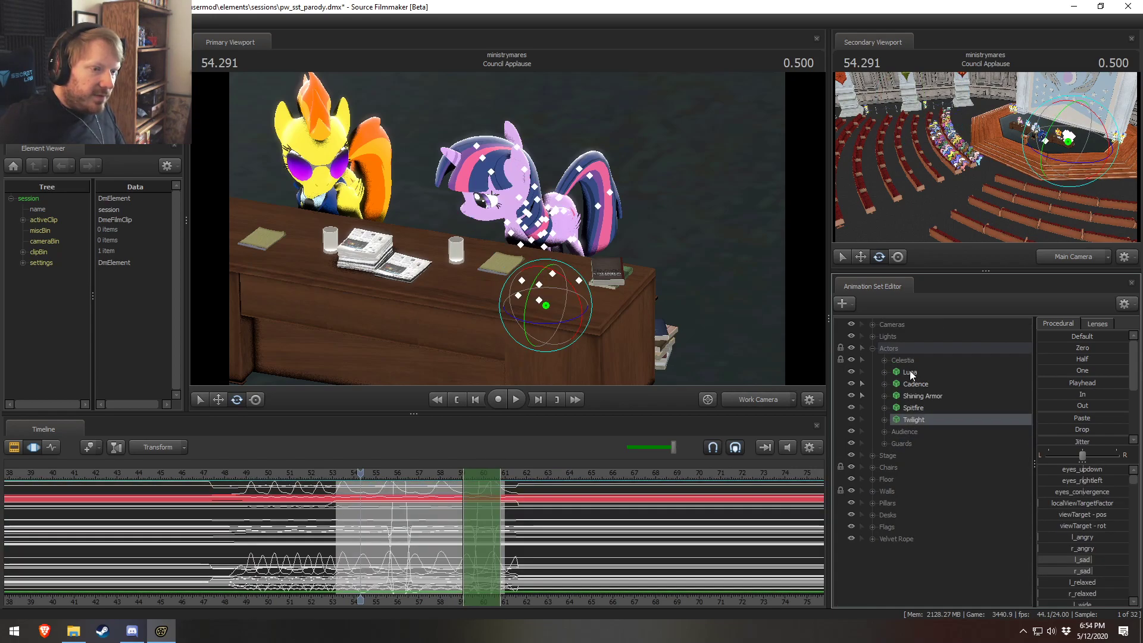
pyautogui.keyDown('shift'); pyautogui.click(908, 360); pyautogui.keyUp('shift')
pyautogui.click(302, 545)
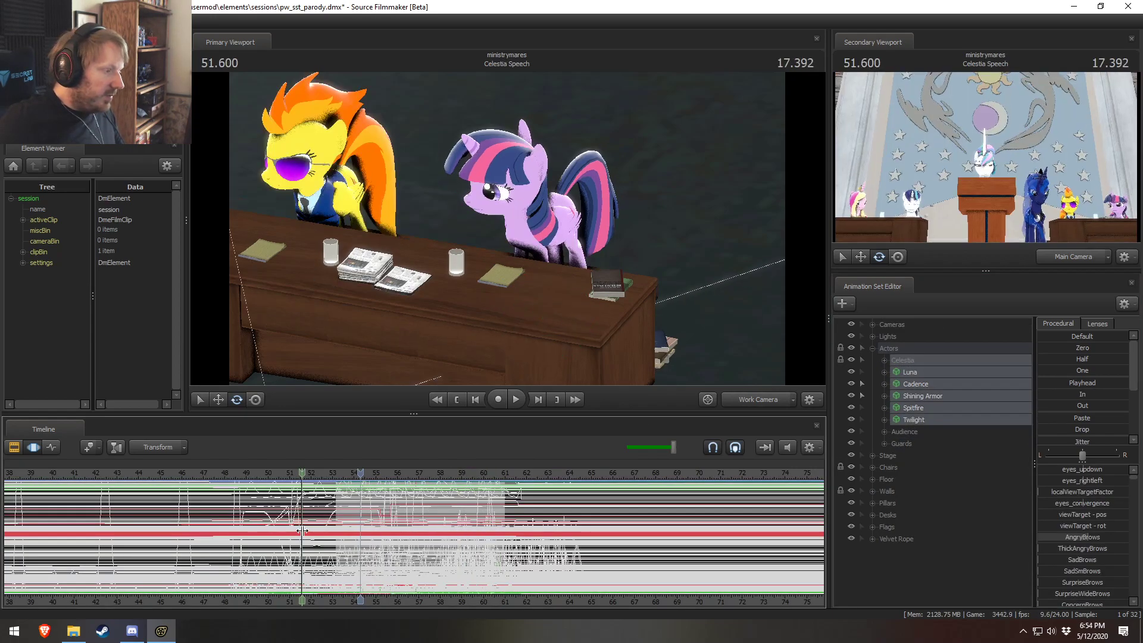
pyautogui.scroll(8, 369, 551)
pyautogui.click(483, 538)
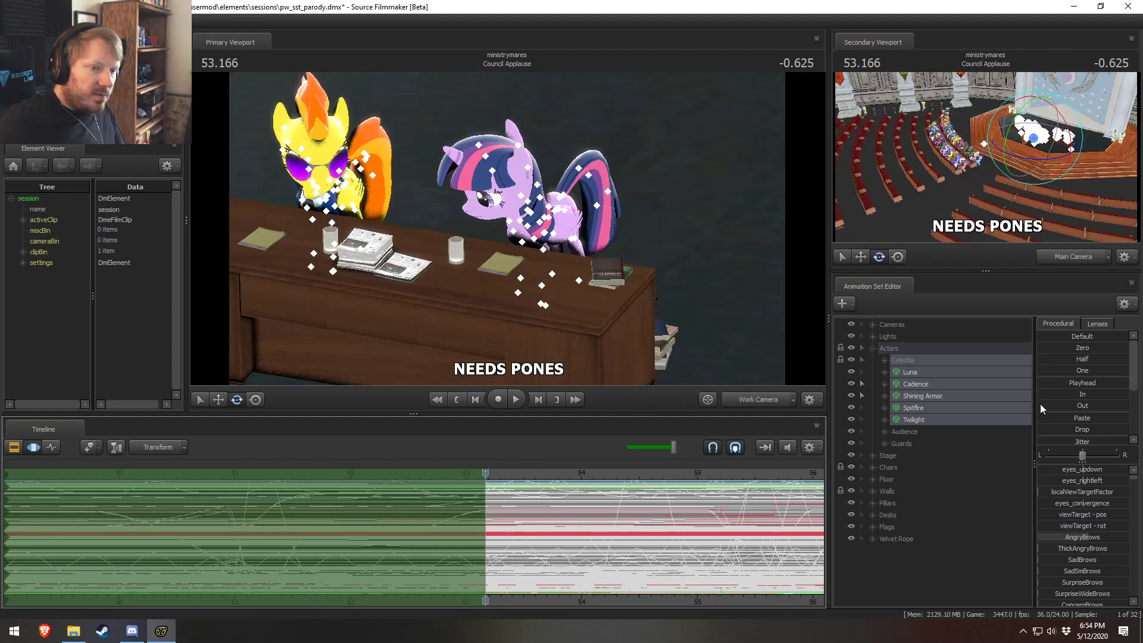
pyautogui.moveTo(1042, 404); pyautogui.dragTo(1128, 405)
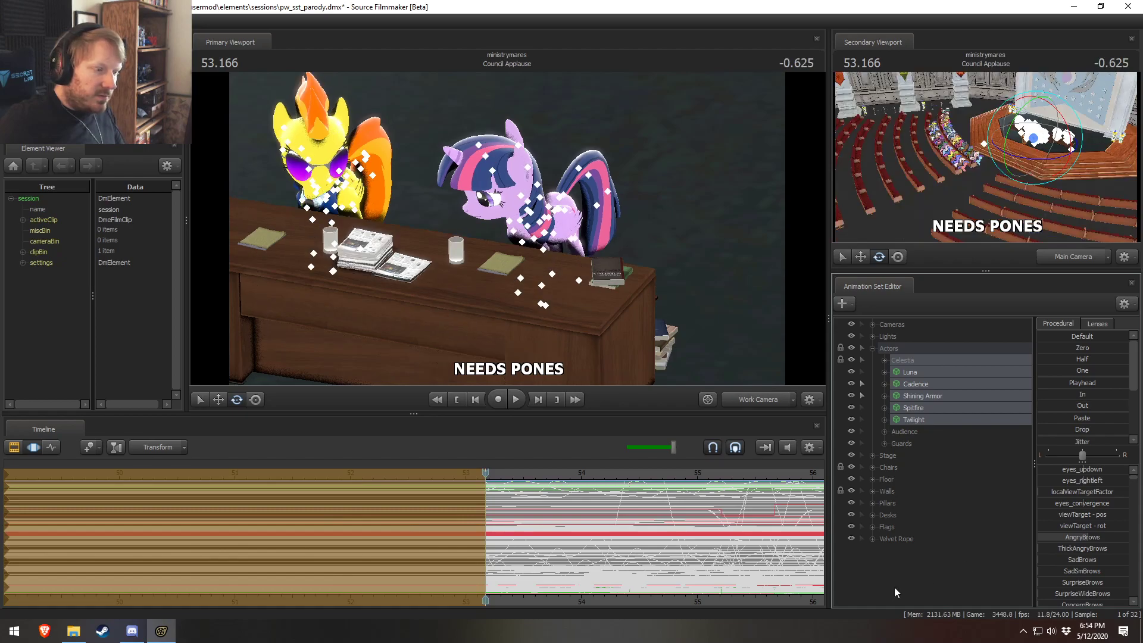
pyautogui.moveTo(1049, 405); pyautogui.dragTo(1128, 405)
# Step: Select all time after 61.000 and flatten the same actors' animation to the shot's ending pose with the In preset
pyautogui.press('F2')
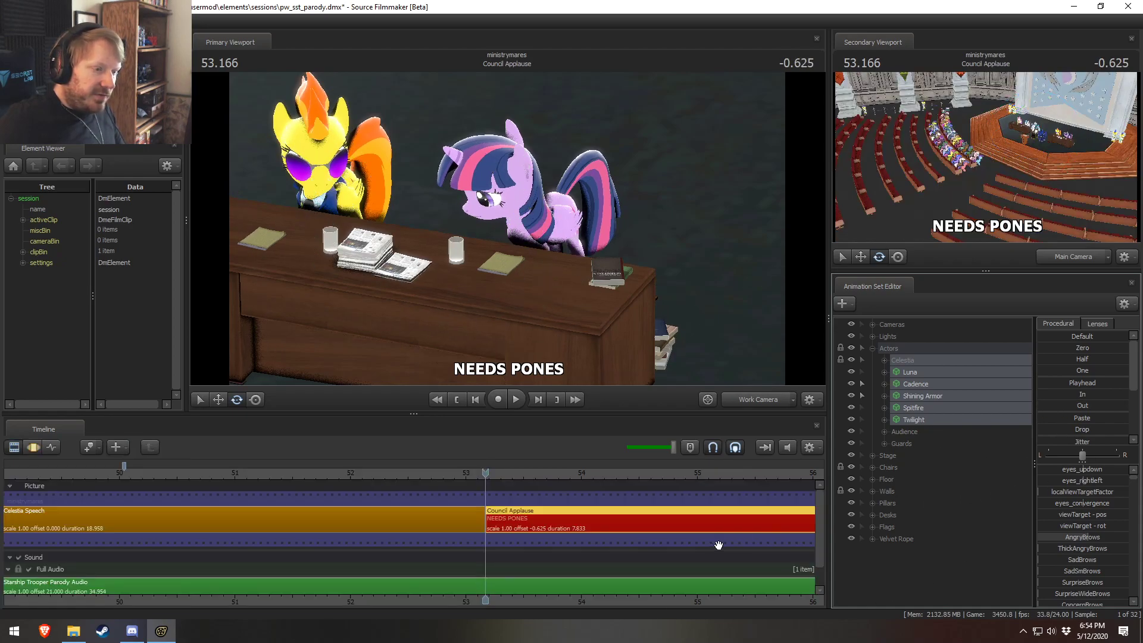
pyautogui.scroll(-7, 698, 563)
pyautogui.click(620, 477)
pyautogui.press('F4')
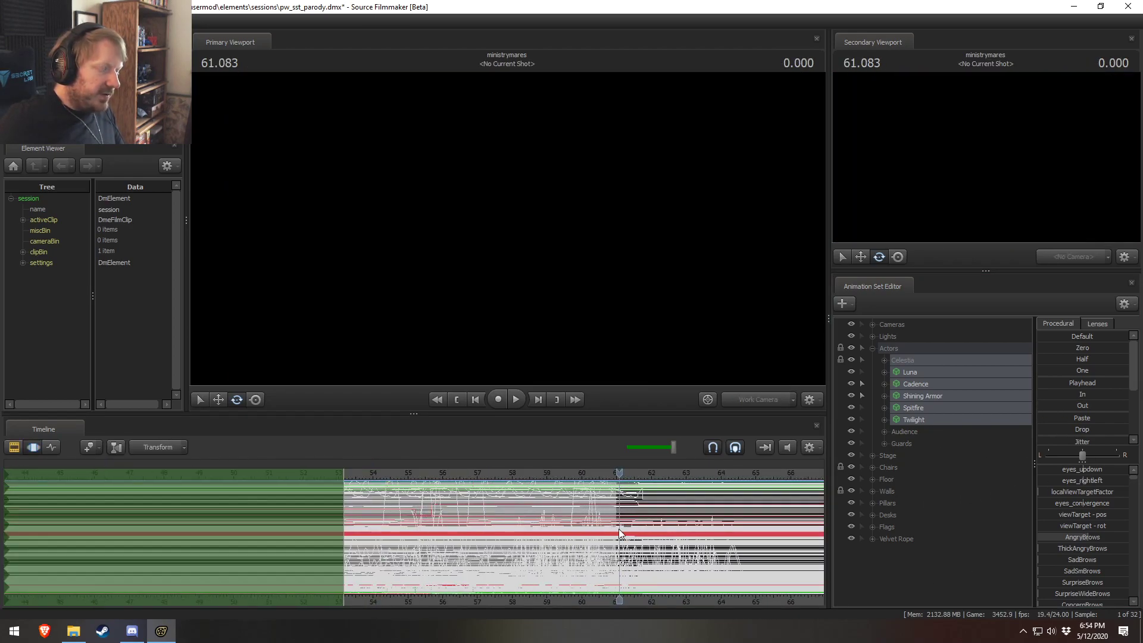
pyautogui.moveTo(601, 521); pyautogui.dragTo(605, 521)
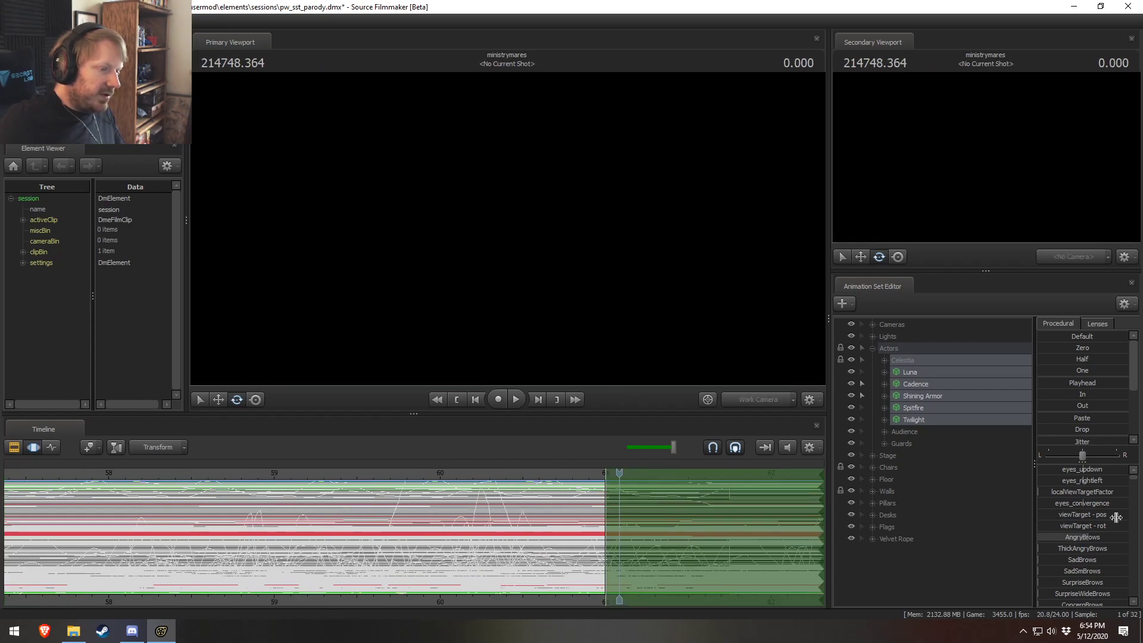
pyautogui.click(1045, 392)
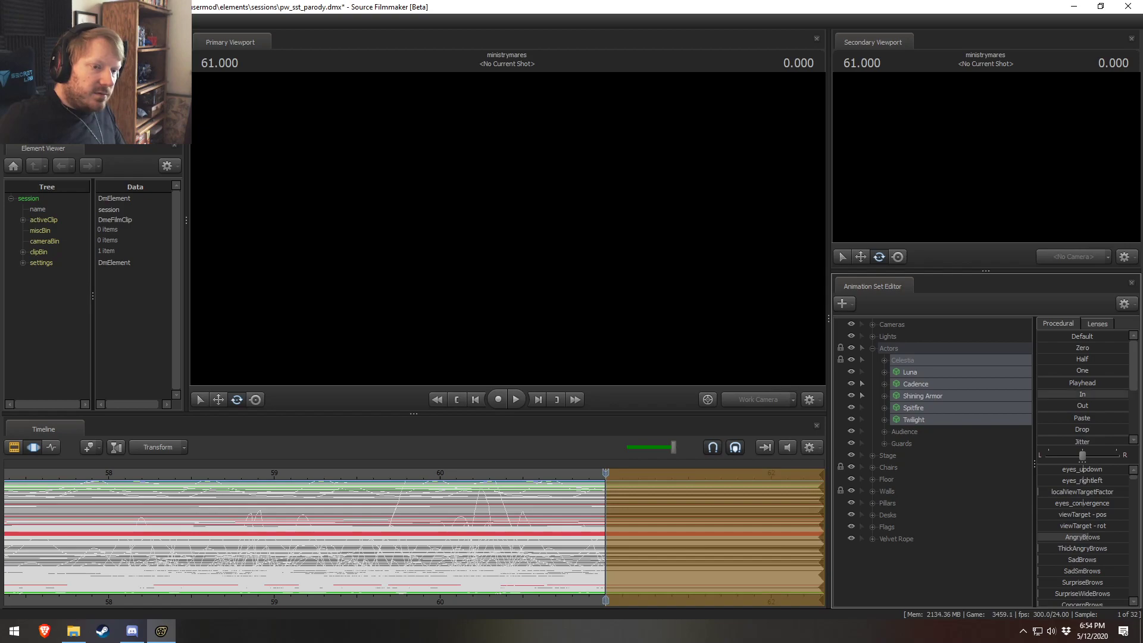
pyautogui.scroll(-5, 450, 559)
pyautogui.scroll(-3, 470, 524)
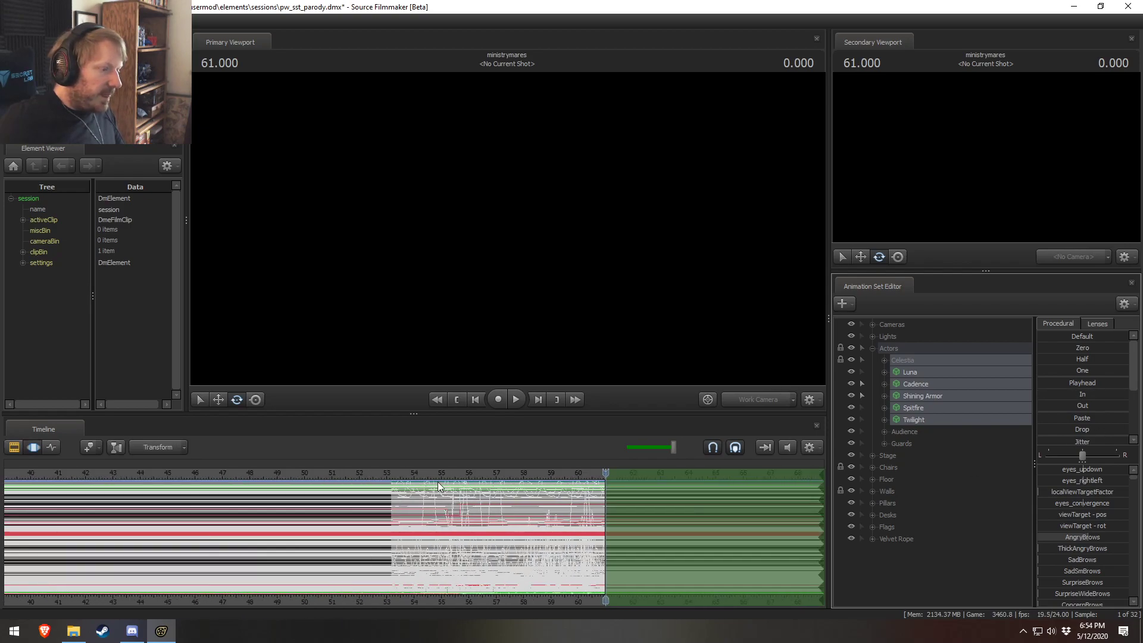
# Step: Review the whole stage in Council Applause, switch to the Council Chamber shot, and play part of it
pyautogui.click(432, 483)
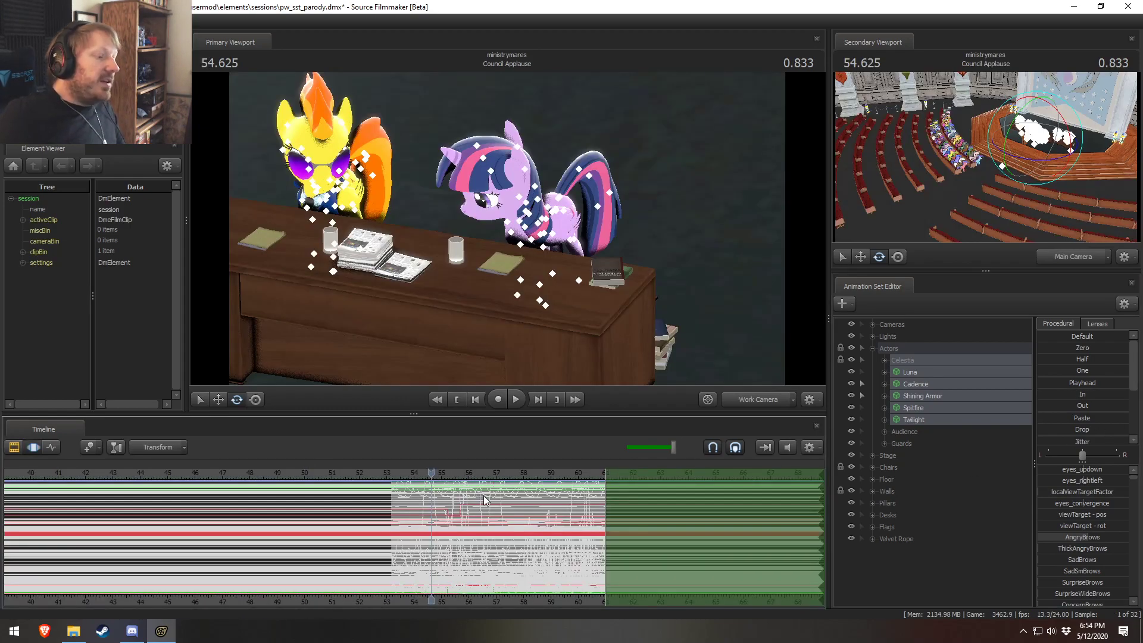
pyautogui.press('s')
pyautogui.moveTo(488, 223); pyautogui.dragTo(489, 223)
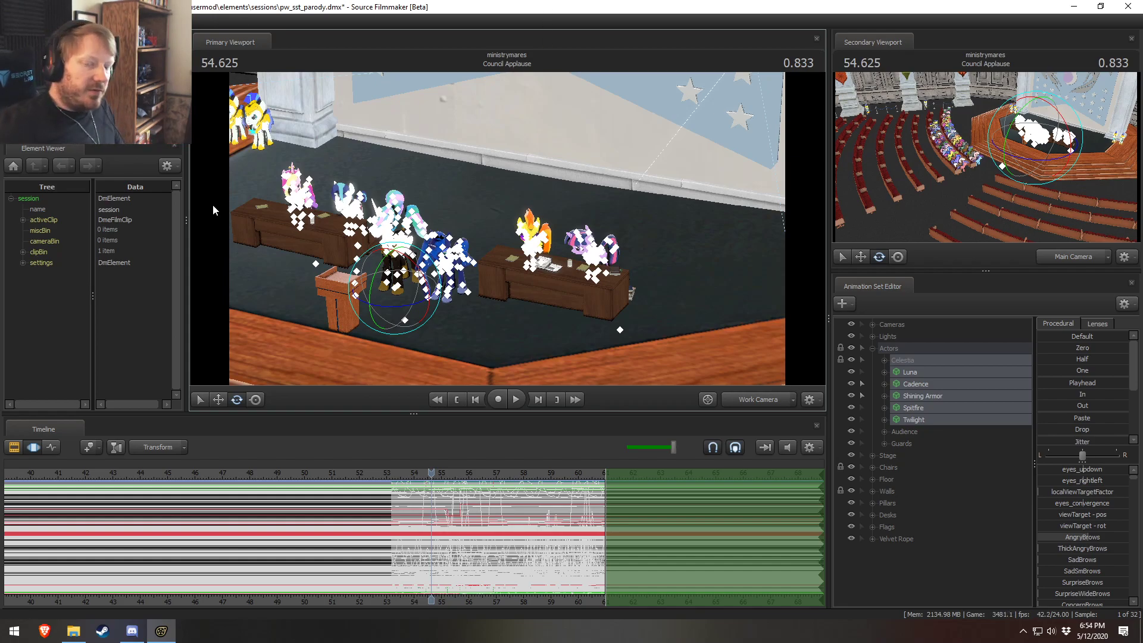
pyautogui.press('F2')
pyautogui.scroll(-3, 297, 505)
pyautogui.scroll(-1, 297, 505)
pyautogui.click(157, 522)
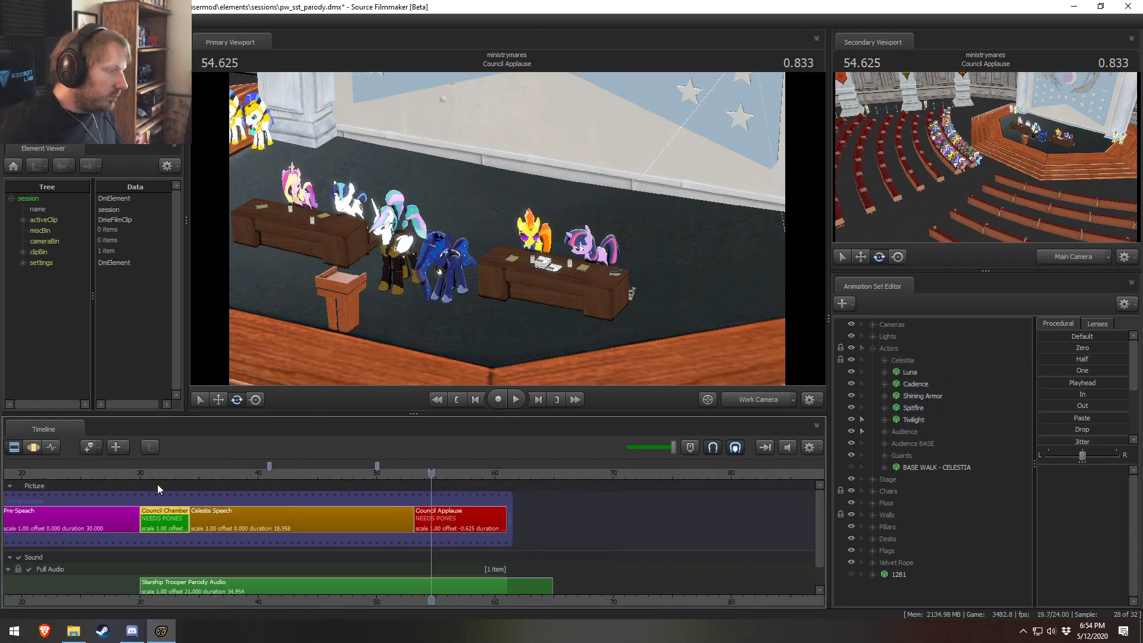
pyautogui.click(155, 474)
pyautogui.scroll(2, 171, 555)
pyautogui.moveTo(207, 588); pyautogui.dragTo(361, 581, button='middle')
pyautogui.press('space')
pyautogui.press('space')
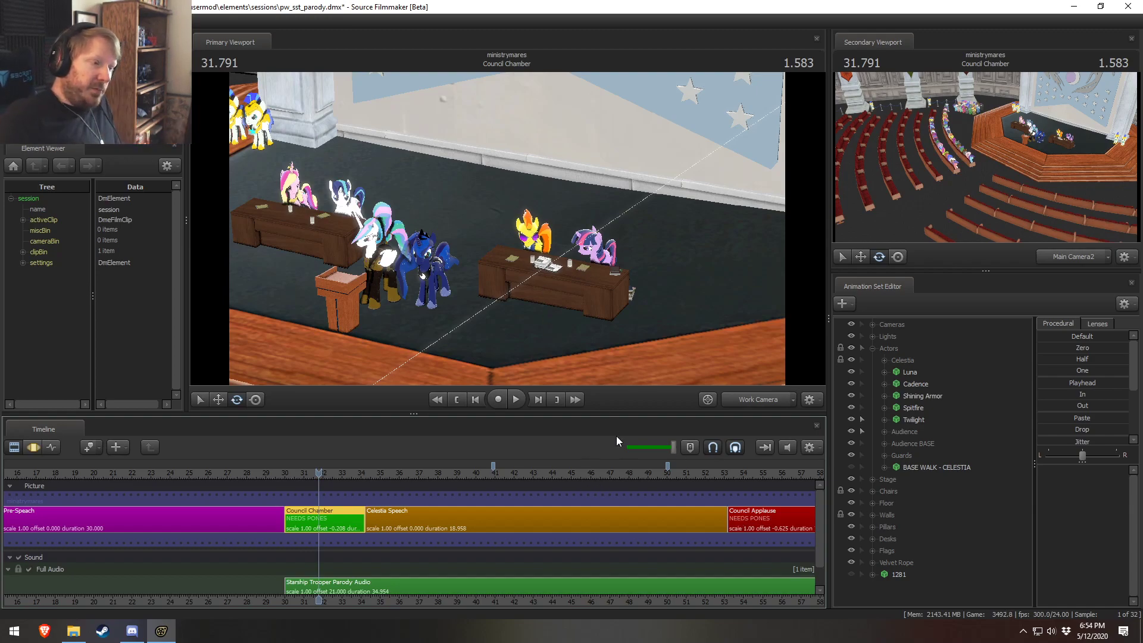
# Step: For the Celestia group through Twilight and BASE WALK - CELESTIA, hold the Council Chamber pose from 34.208 onward with the In preset
pyautogui.press('F3')
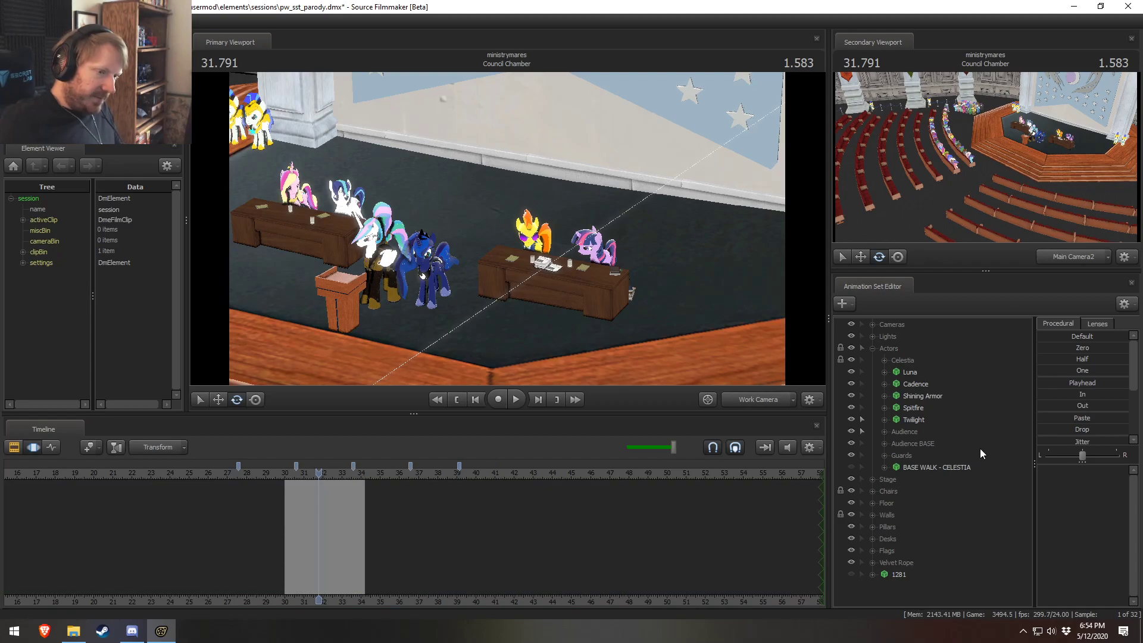
pyautogui.click(917, 468)
pyautogui.keyDown('ctrl'); pyautogui.click(913, 420); pyautogui.keyUp('ctrl')
pyautogui.keyDown('ctrl'); pyautogui.click(914, 398); pyautogui.keyUp('ctrl')
pyautogui.keyDown('ctrl'); pyautogui.click(914, 407); pyautogui.keyUp('ctrl')
pyautogui.keyDown('ctrl'); pyautogui.click(911, 386); pyautogui.keyUp('ctrl')
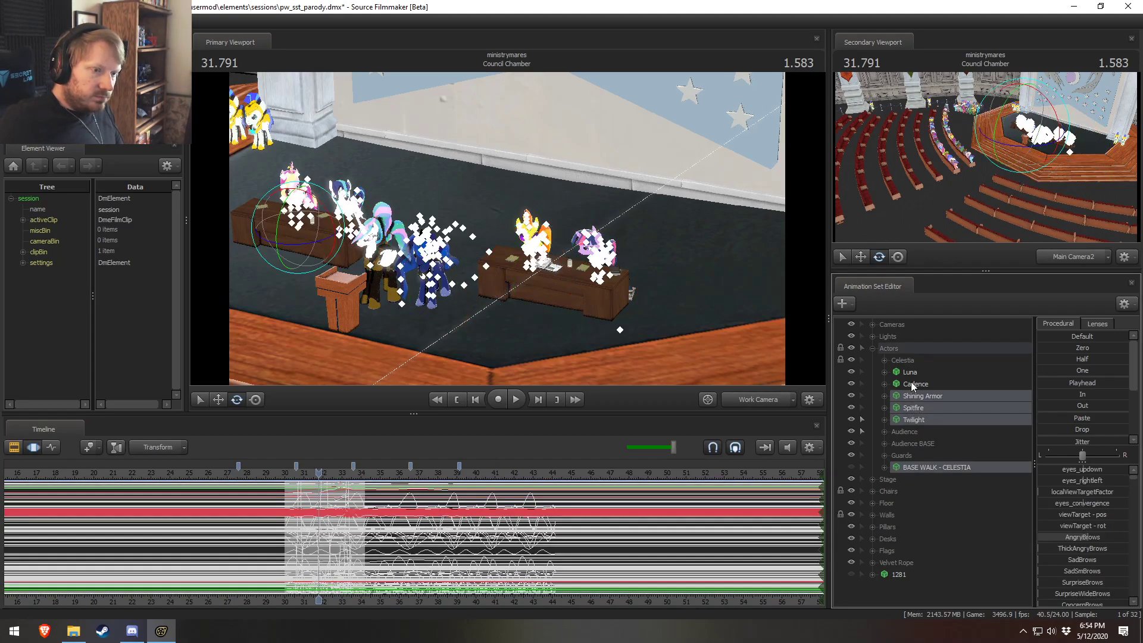
pyautogui.keyDown('ctrl'); pyautogui.click(911, 373); pyautogui.keyUp('ctrl')
pyautogui.keyDown('ctrl'); pyautogui.click(911, 360); pyautogui.keyUp('ctrl')
pyautogui.moveTo(350, 555); pyautogui.dragTo(364, 546)
pyautogui.scroll(6, 371, 527)
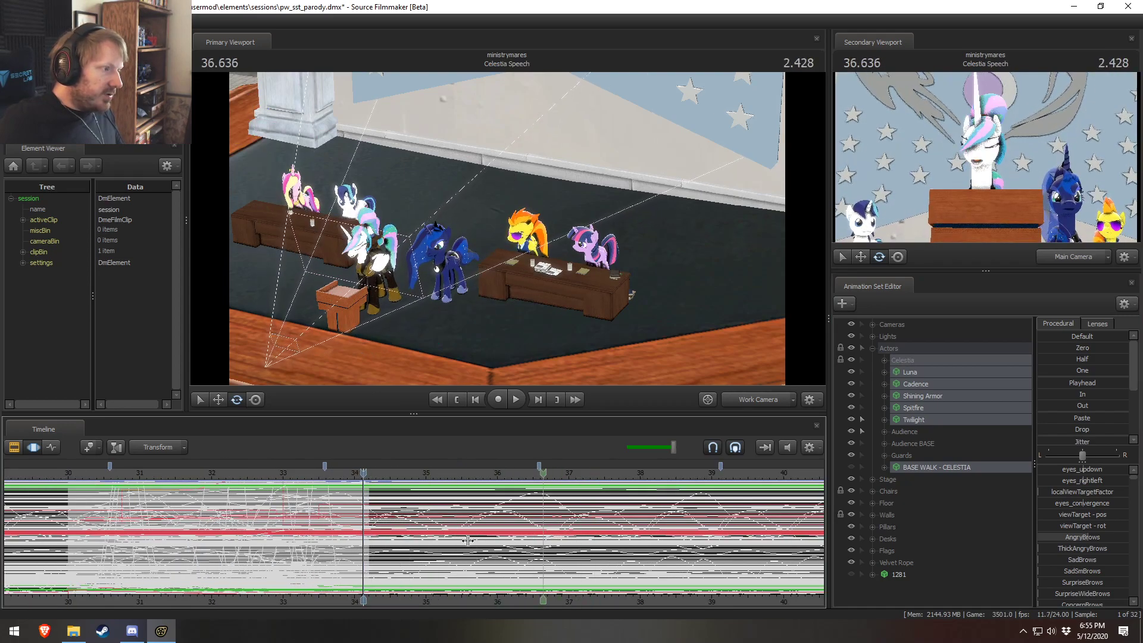
pyautogui.click(369, 552)
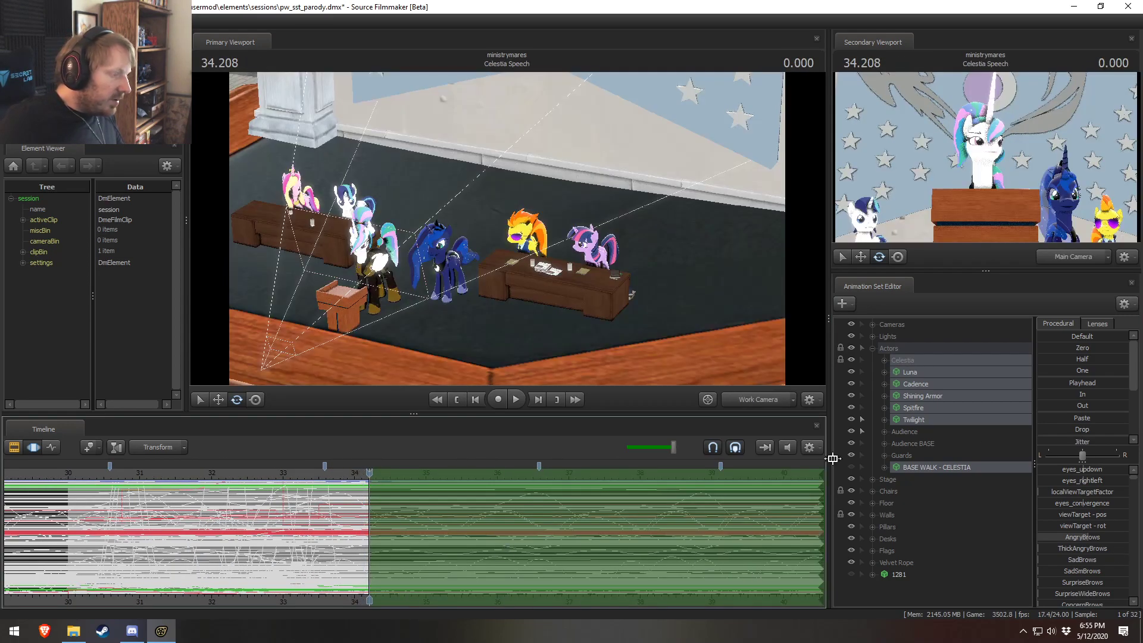
pyautogui.moveTo(1072, 394); pyautogui.dragTo(1127, 394)
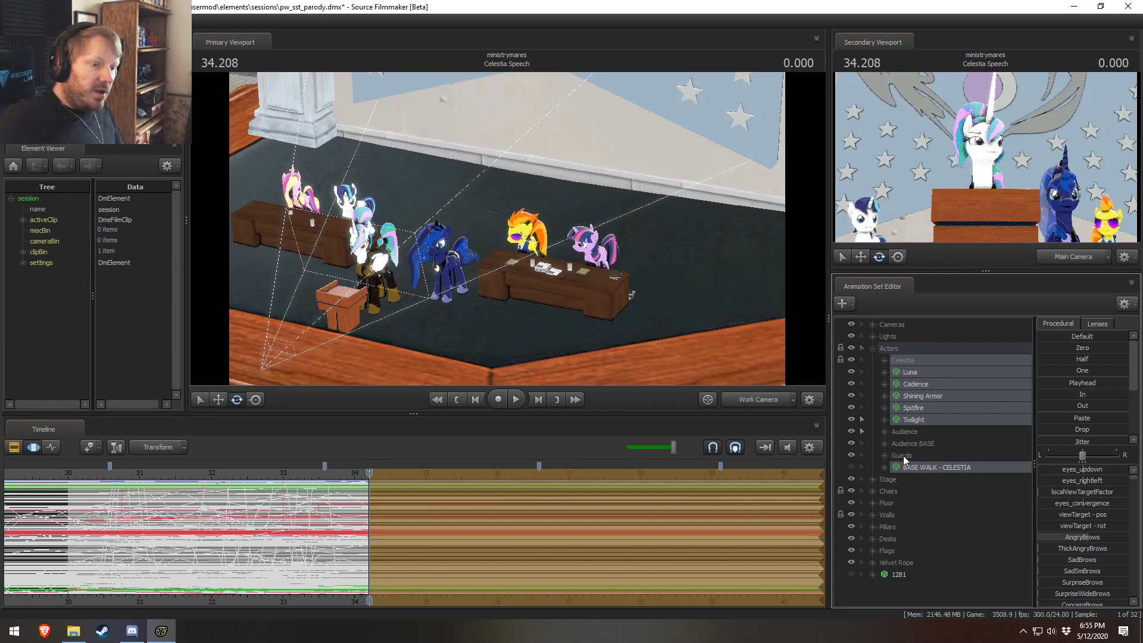
# Step: Select all time before 30.000 and hold the same actors' Council Chamber starting pose there with the Out preset
pyautogui.press('F2')
pyautogui.press('F3')
pyautogui.moveTo(57, 524); pyautogui.dragTo(68, 536)
pyautogui.press('[')
pyautogui.scroll(4, 81, 599)
pyautogui.moveTo(157, 599); pyautogui.dragTo(439, 596, button='middle')
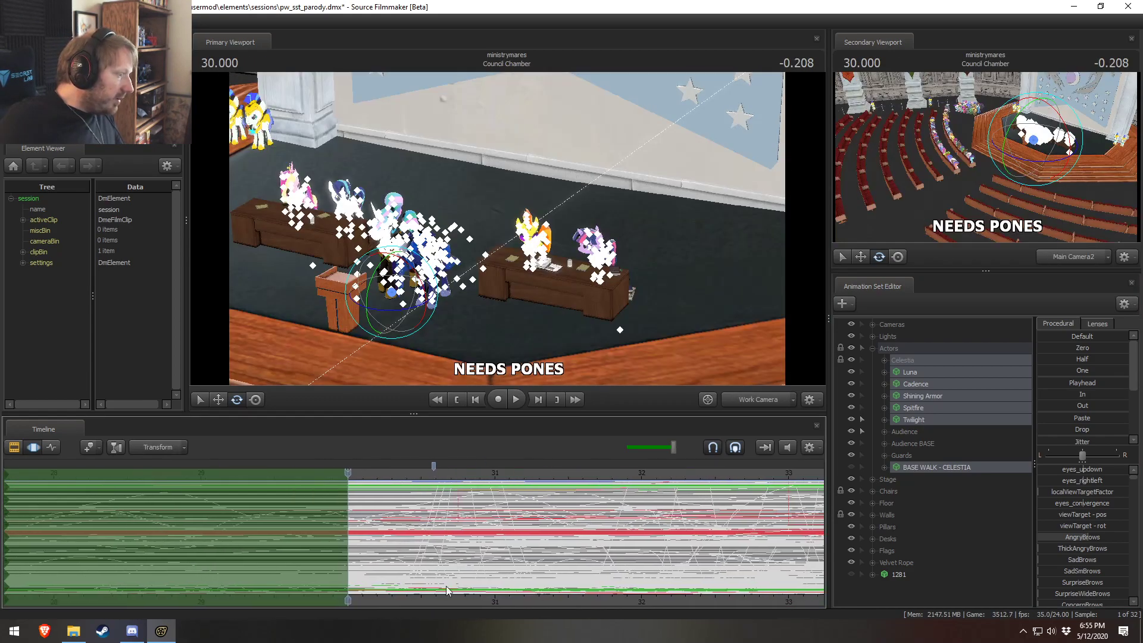
pyautogui.moveTo(1047, 408); pyautogui.dragTo(1127, 407)
pyautogui.moveTo(1041, 406); pyautogui.dragTo(1127, 406)
pyautogui.press('F2')
pyautogui.press('F3')
# Step: Play the Council Chamber shot from about 30.083 to check the actors' motion within it
pyautogui.scroll(-3, 554, 572)
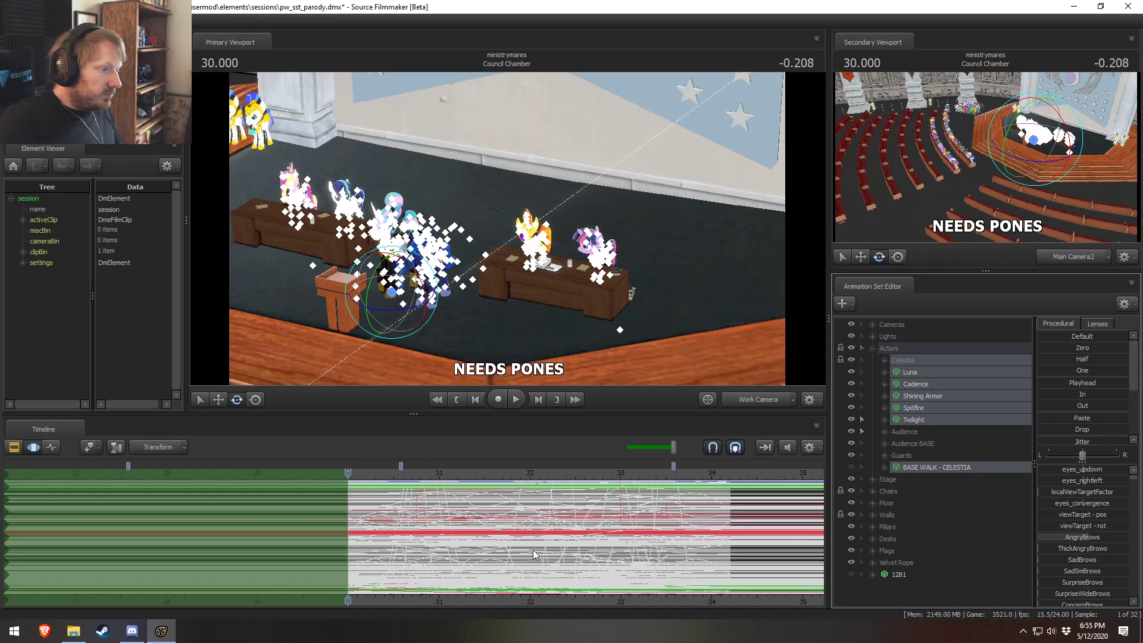
pyautogui.click(368, 478)
pyautogui.press('F2')
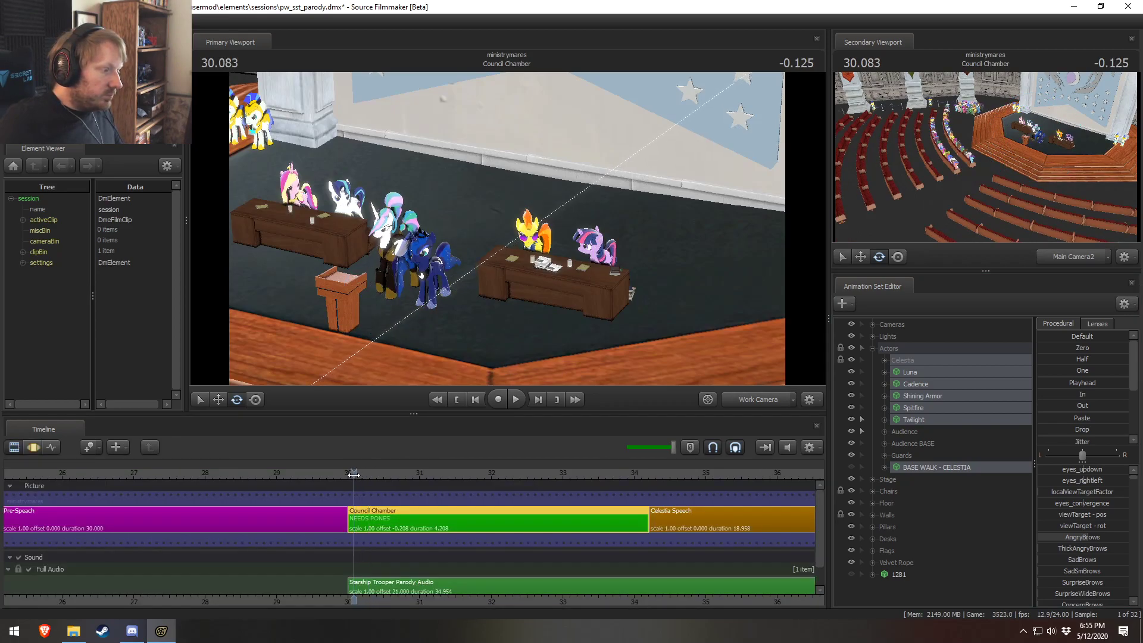
pyautogui.press('space')
pyautogui.press('space')
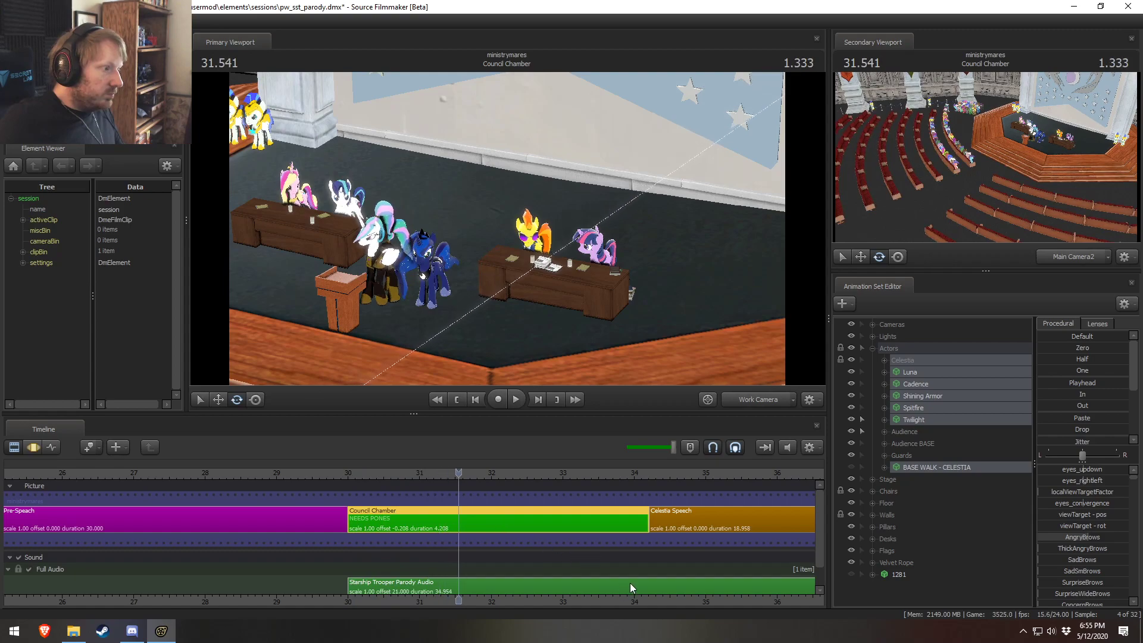
pyautogui.scroll(-6, 738, 536)
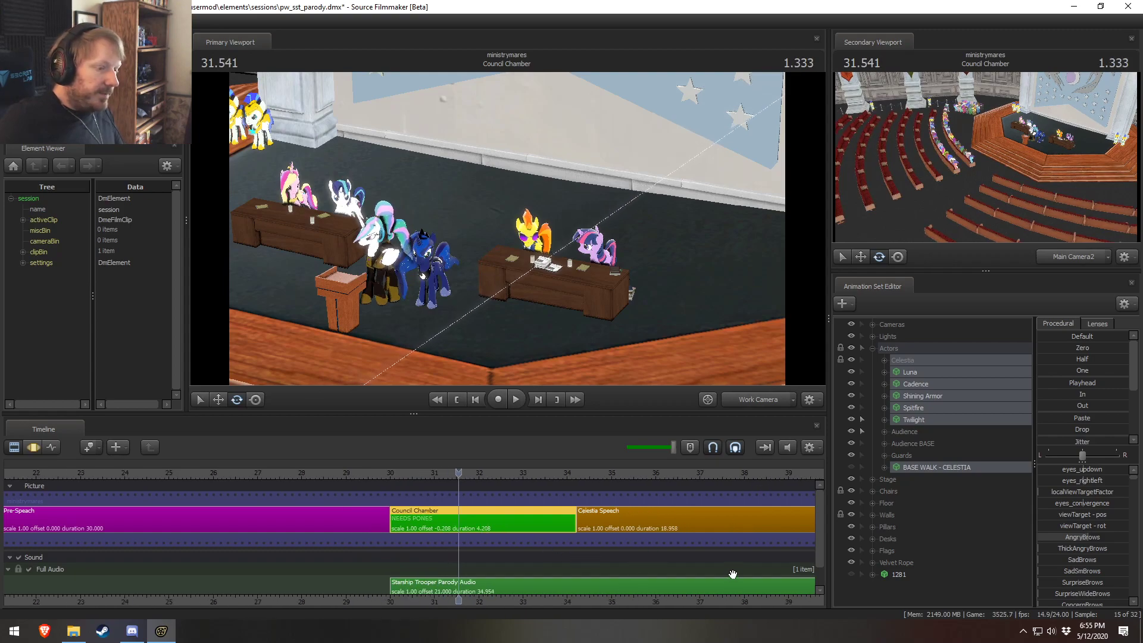
# Step: Play part of the Celestia Speech shot from about 36.2 and inspect the stage closely through the Work Camera
pyautogui.click(662, 472)
pyautogui.click(755, 395)
pyautogui.moveTo(655, 310); pyautogui.dragTo(637, 277)
pyautogui.press('w')
pyautogui.moveTo(512, 222); pyautogui.dragTo(526, 229)
pyautogui.press('w')
pyautogui.press('space')
pyautogui.moveTo(580, 262); pyautogui.dragTo(661, 244)
pyautogui.moveTo(510, 233); pyautogui.dragTo(372, 237)
pyautogui.press('space')
pyautogui.press('space')
# Step: Play the last seconds of Celestia Speech from about 50.8 to examine Celestia beside Luna
pyautogui.moveTo(476, 472); pyautogui.dragTo(638, 472)
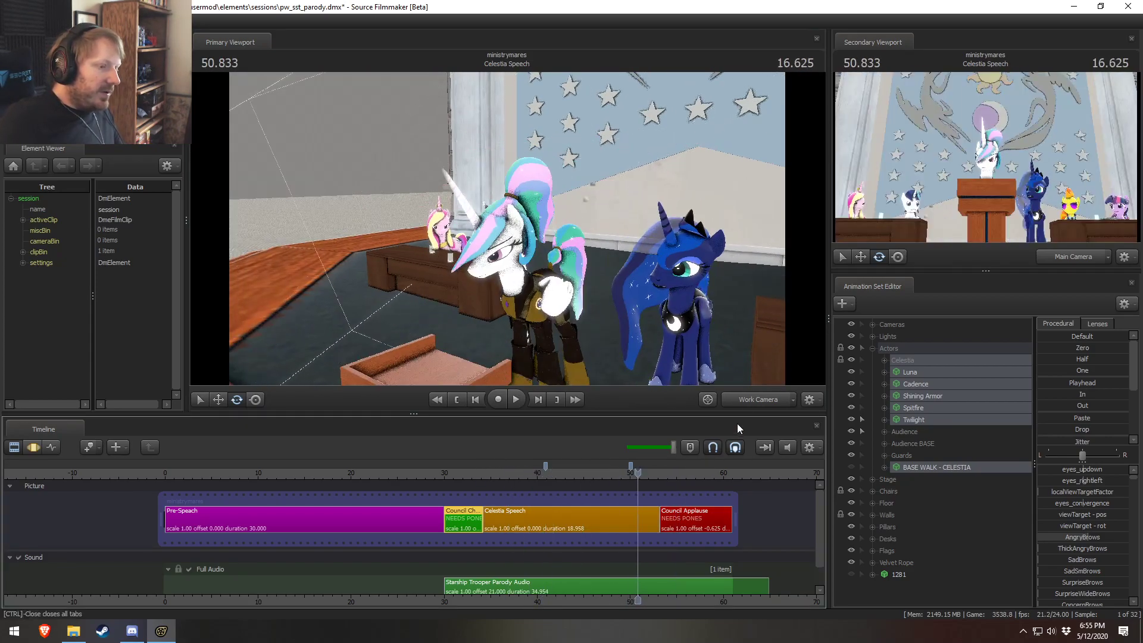
pyautogui.click(753, 406)
pyautogui.press('w')
pyautogui.moveTo(710, 379); pyautogui.dragTo(710, 358)
pyautogui.press('space')
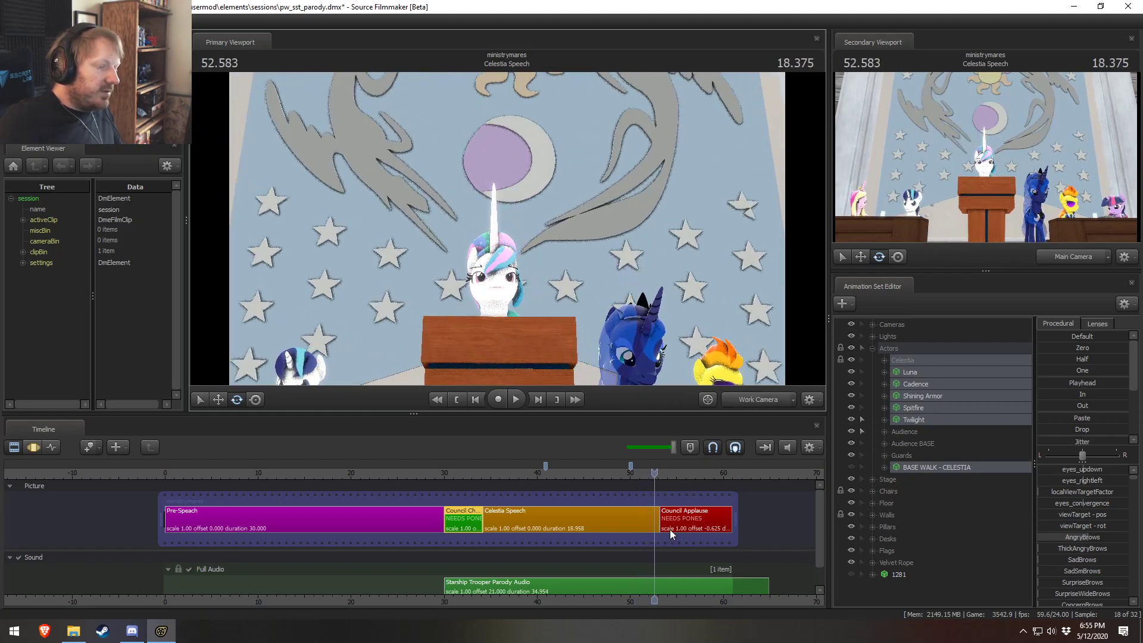
# Step: Select the Celestia Speech shot and play its ending from about 50.0 with Celestia seen from the front
pyautogui.click(656, 520)
pyautogui.keyDown('ctrl'); pyautogui.click(760, 401); pyautogui.keyUp('ctrl')
pyautogui.press('w')
pyautogui.moveTo(735, 360); pyautogui.dragTo(732, 377)
pyautogui.press('s')
pyautogui.scroll(4, 729, 381)
pyautogui.click(631, 477)
pyautogui.press('space')
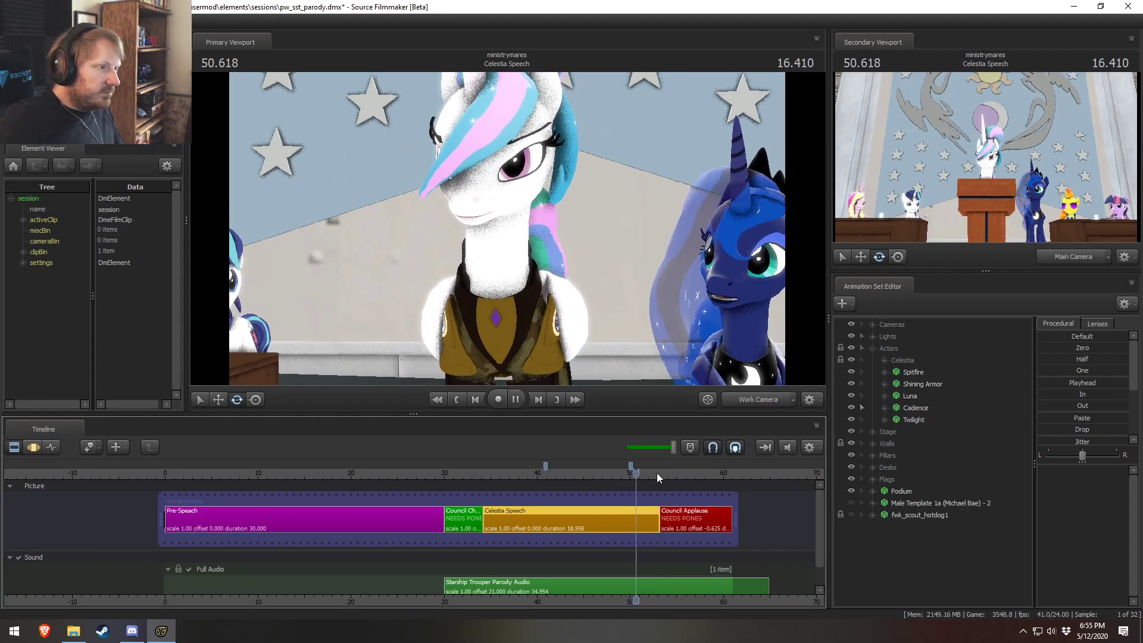
pyautogui.press('space')
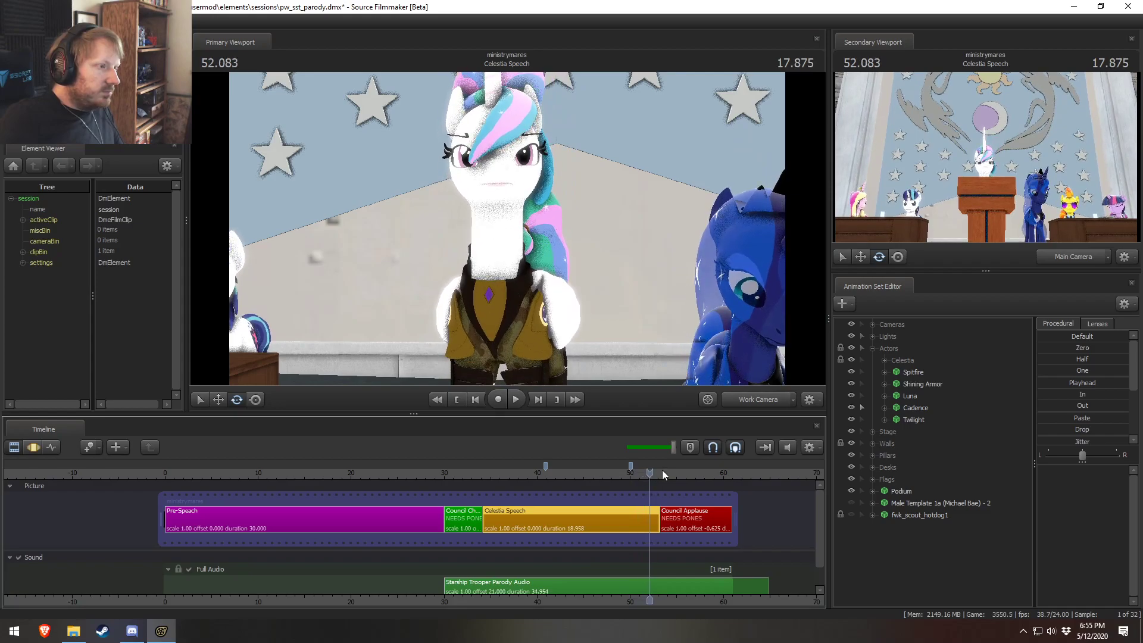
# Step: Replay the end of Celestia Speech while examining Celestia's legs and body around the podium from other angles
pyautogui.click(627, 474)
pyautogui.press('space')
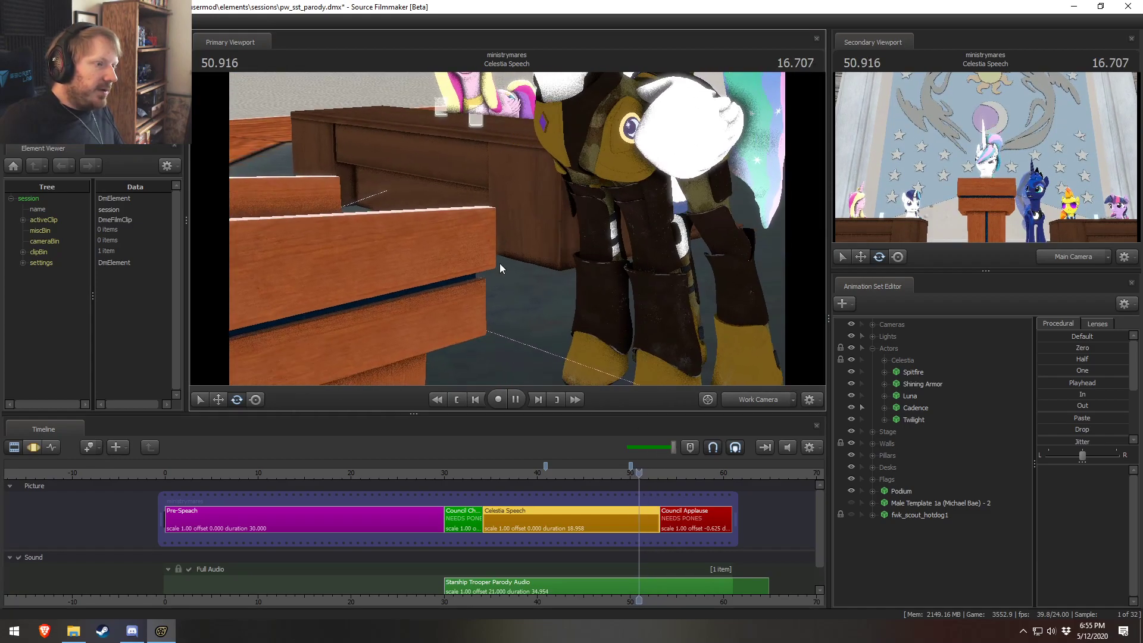
pyautogui.press('space')
pyautogui.click(622, 473)
pyautogui.press('space')
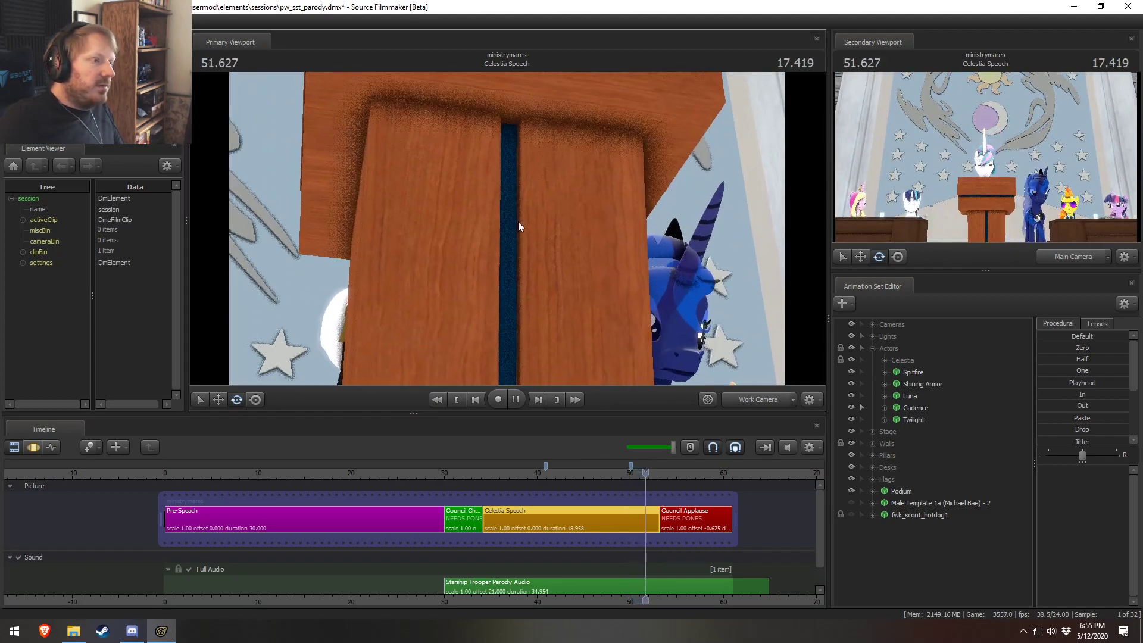
pyautogui.press('space')
pyautogui.moveTo(644, 261); pyautogui.dragTo(512, 302)
# Step: Enlarge the primary viewport and show the end of Celestia Speech in the Motion Editor
pyautogui.scroll(-5, 644, 260)
pyautogui.moveTo(523, 415); pyautogui.dragTo(522, 457)
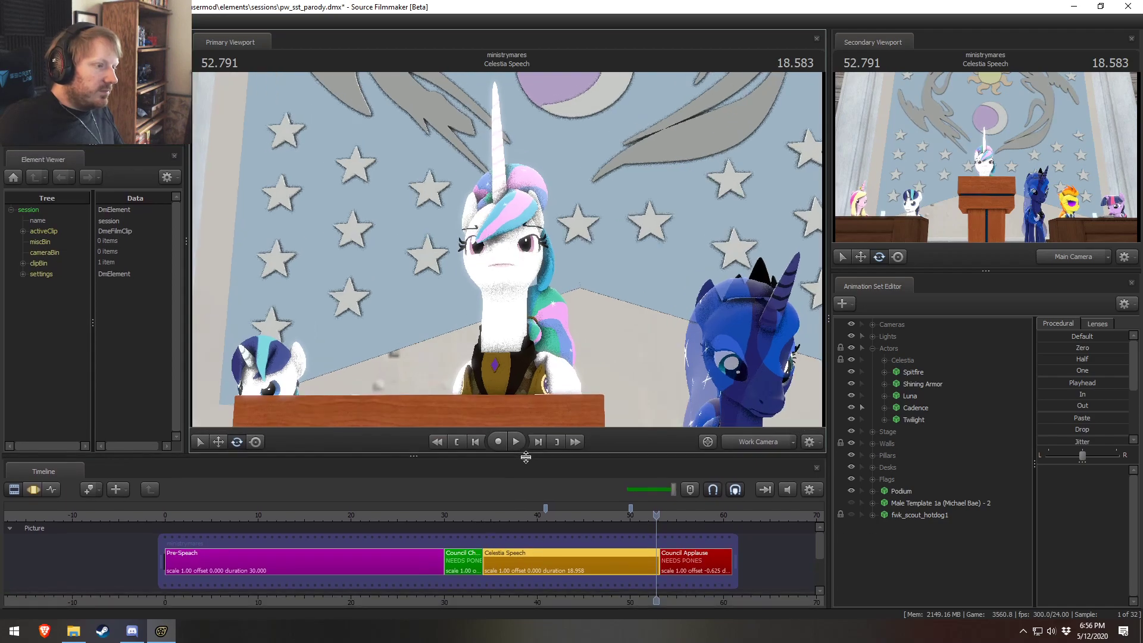
pyautogui.moveTo(638, 544); pyautogui.dragTo(439, 530, button='middle')
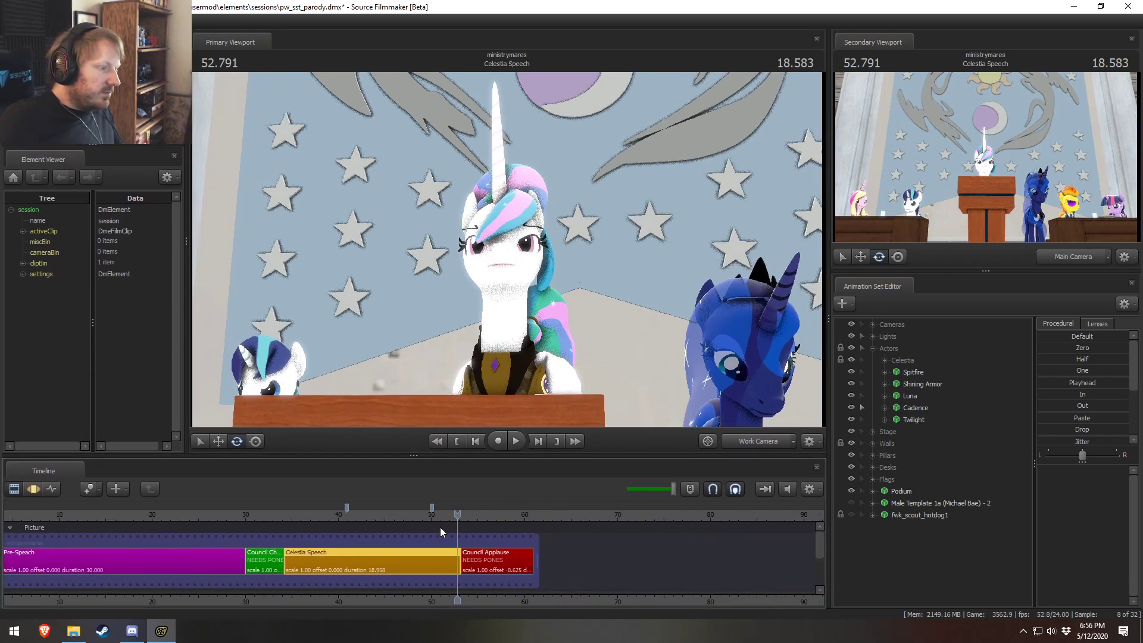
pyautogui.click(447, 516)
pyautogui.scroll(4, 452, 528)
pyautogui.press('F3')
pyautogui.moveTo(499, 596); pyautogui.dragTo(351, 593, button='middle')
# Step: Play the shot's last seconds and make a time selection from about 51.2 to 54.4
pyautogui.press('space')
pyautogui.press('space')
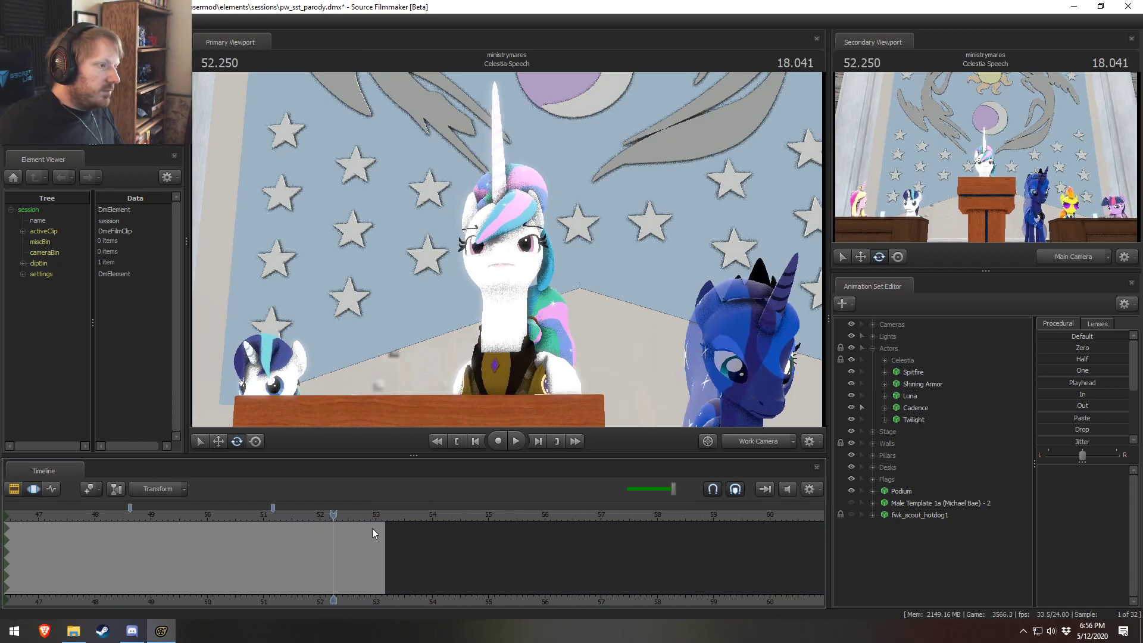
pyautogui.click(273, 516)
pyautogui.press('space')
pyautogui.press('space')
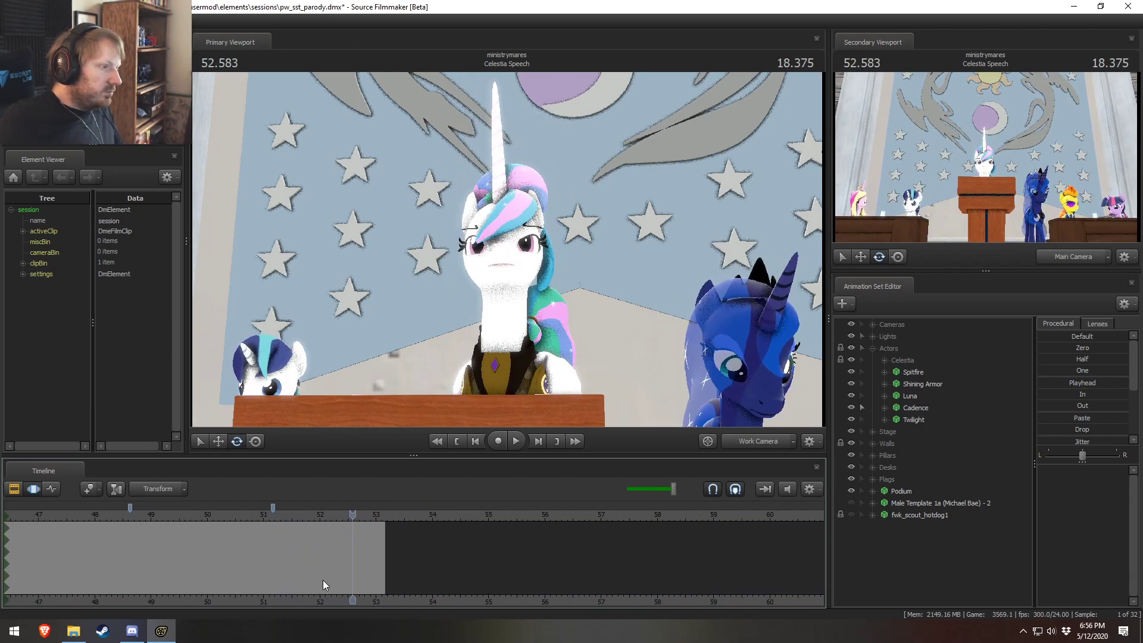
pyautogui.moveTo(334, 557); pyautogui.dragTo(307, 566)
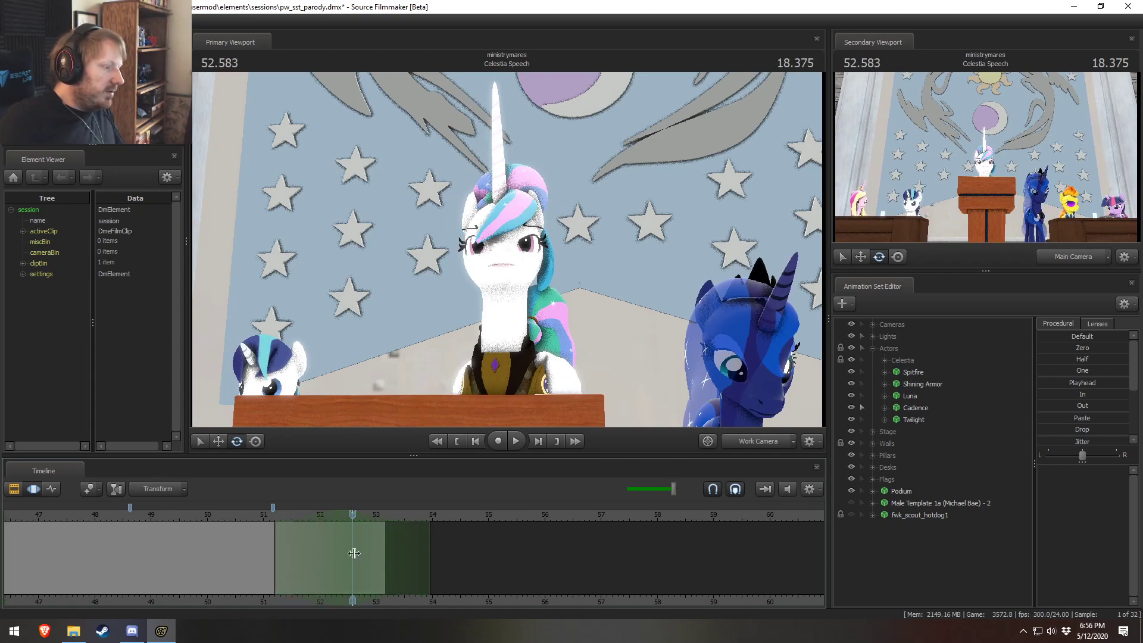
pyautogui.moveTo(439, 562); pyautogui.dragTo(456, 562)
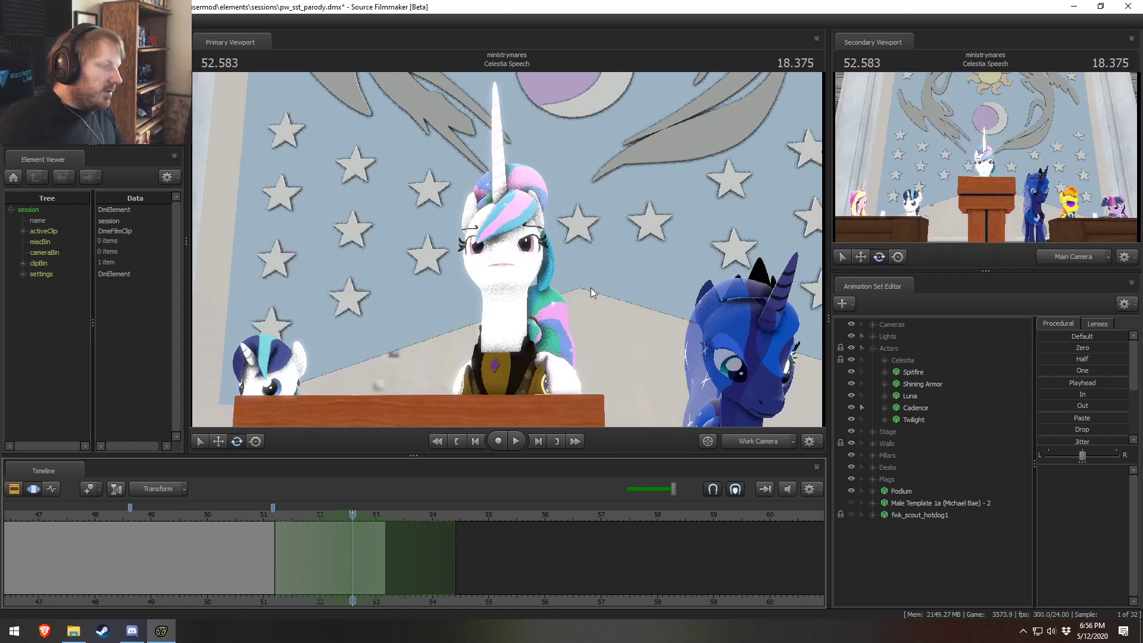
# Step: Show the Main Camera view and select all the models in the Celestia group, from Celestia through Celestia (Lipsync)
pyautogui.click(757, 446)
pyautogui.click(758, 410)
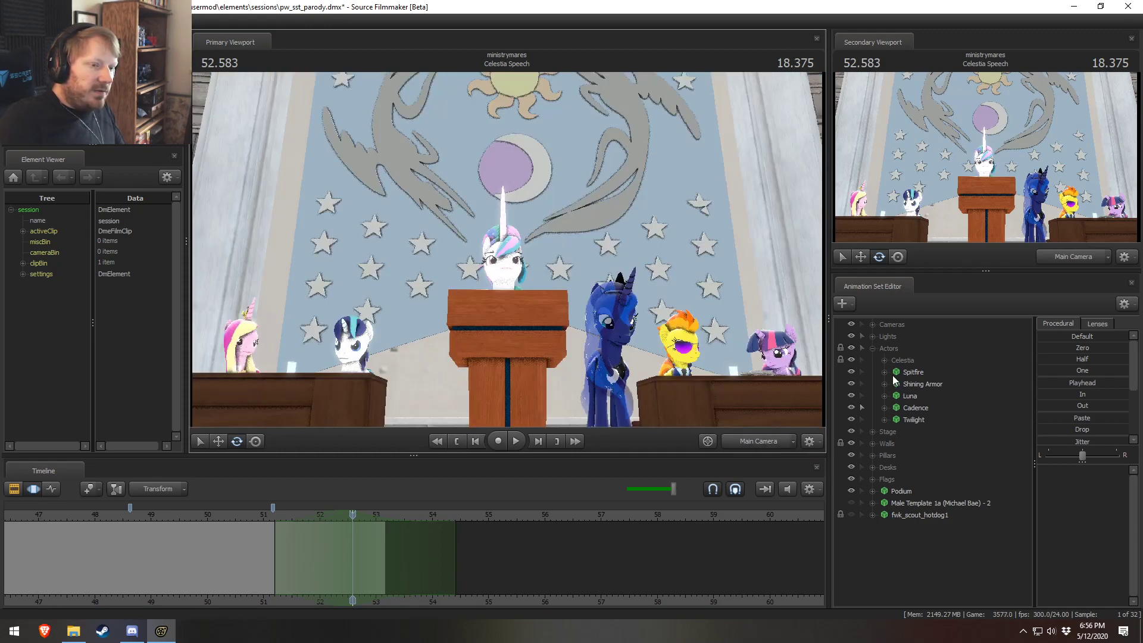
pyautogui.click(885, 360)
pyautogui.click(884, 359)
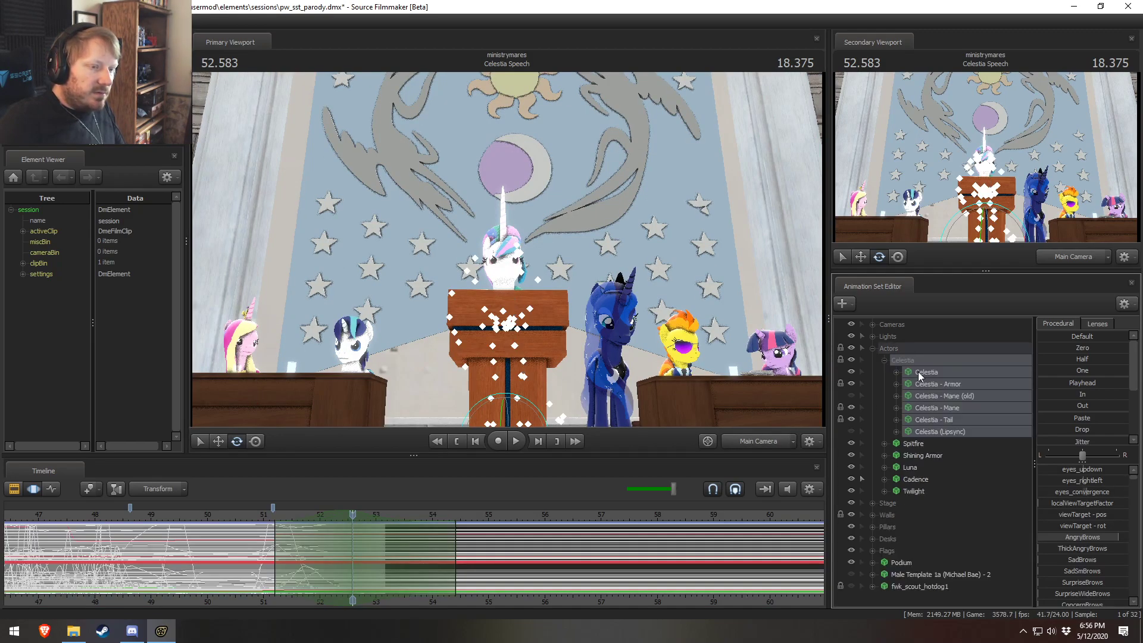
pyautogui.click(918, 371)
pyautogui.keyDown('shift'); pyautogui.click(934, 435); pyautogui.keyUp('shift')
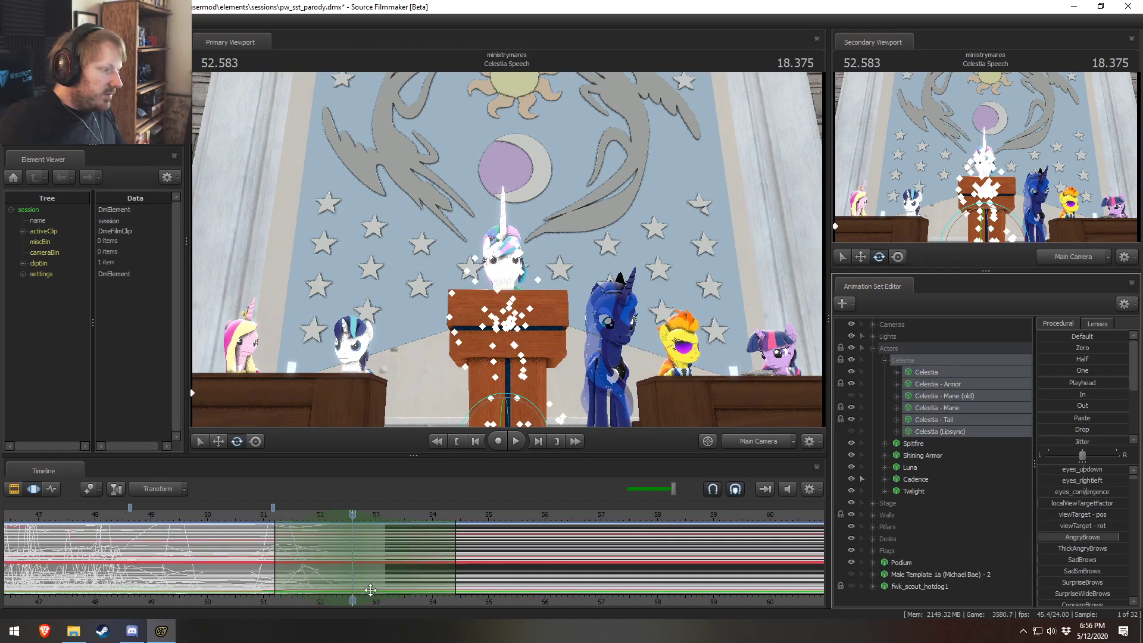
# Step: Play the end of Celestia Speech from 51.333 through the Work Camera with Celestia seen from the side
pyautogui.scroll(4, 359, 579)
pyautogui.press('F2')
pyautogui.click(209, 515)
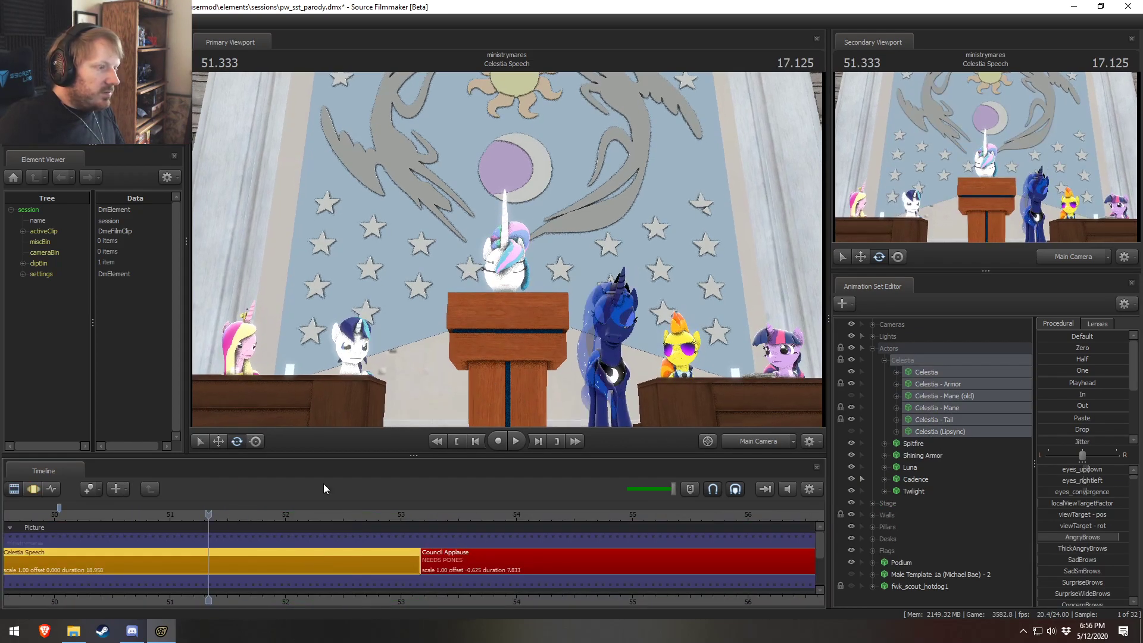
pyautogui.click(777, 442)
pyautogui.moveTo(619, 262); pyautogui.dragTo(566, 355)
pyautogui.press('space')
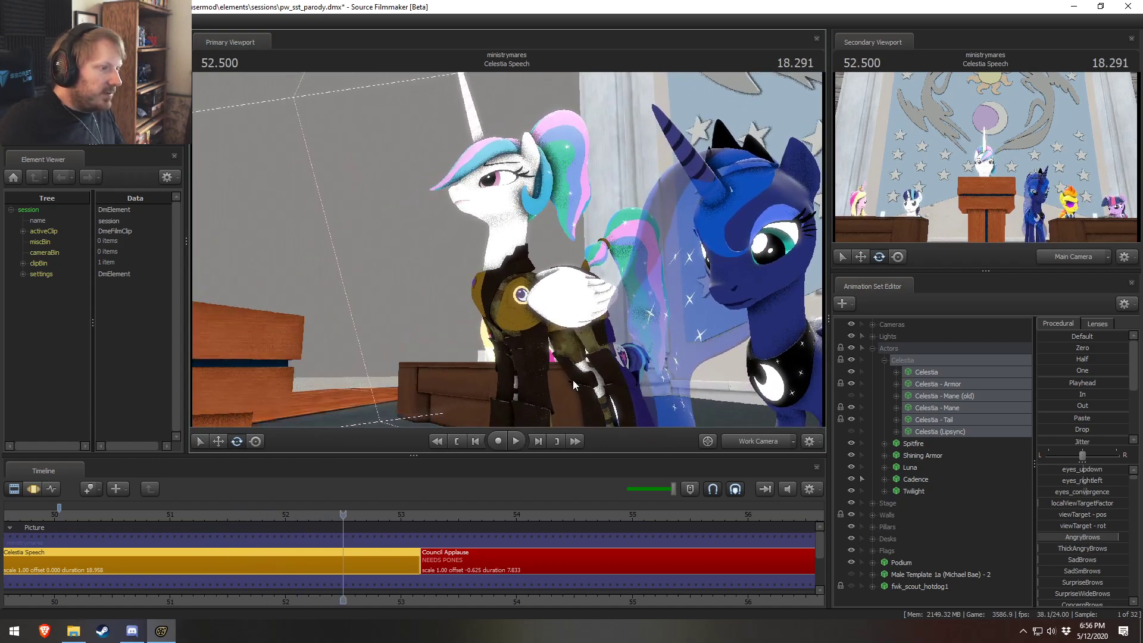
# Step: Extend the Motion Editor time selection from about 53.1 to the end of time, with the falloff starting at about 51.75
pyautogui.press('F3')
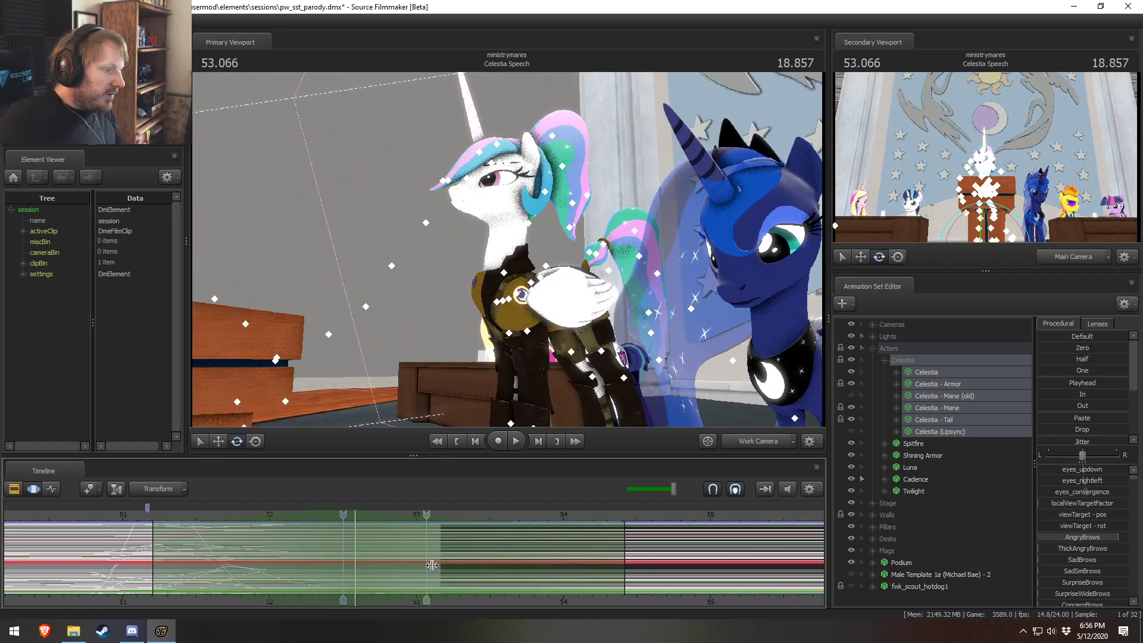
pyautogui.moveTo(681, 574); pyautogui.dragTo(765, 560)
pyautogui.moveTo(418, 546); pyautogui.dragTo(232, 546)
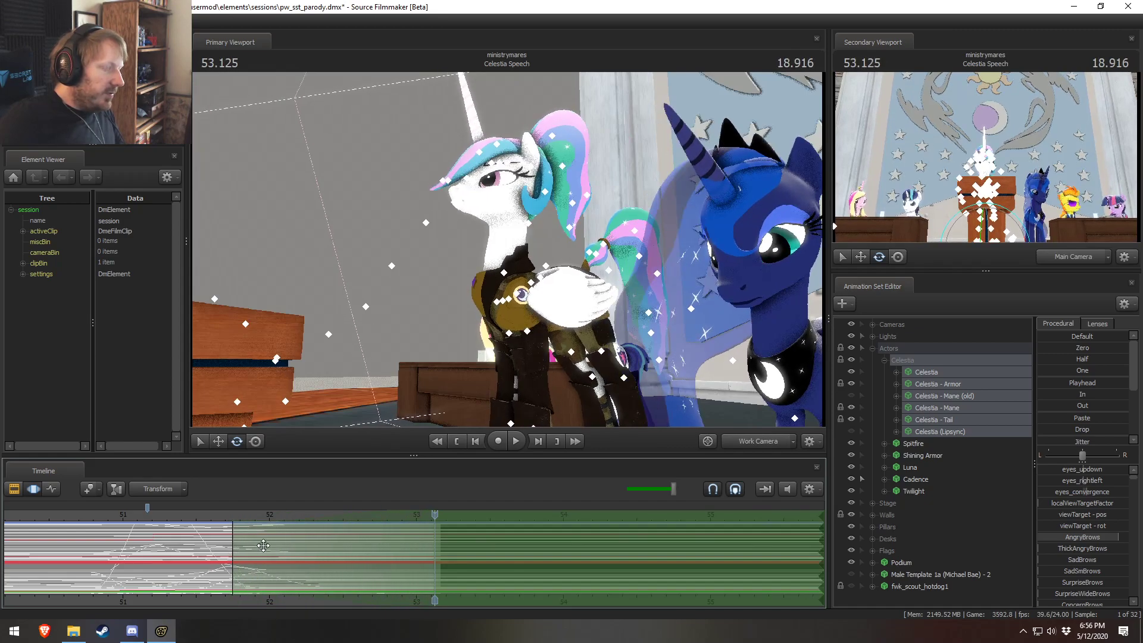
# Step: For Celestia's body and Pony controls only, without Face and JiggleBones, hold the pose at 51.791 with the Playhead preset
pyautogui.click(897, 372)
pyautogui.click(923, 396)
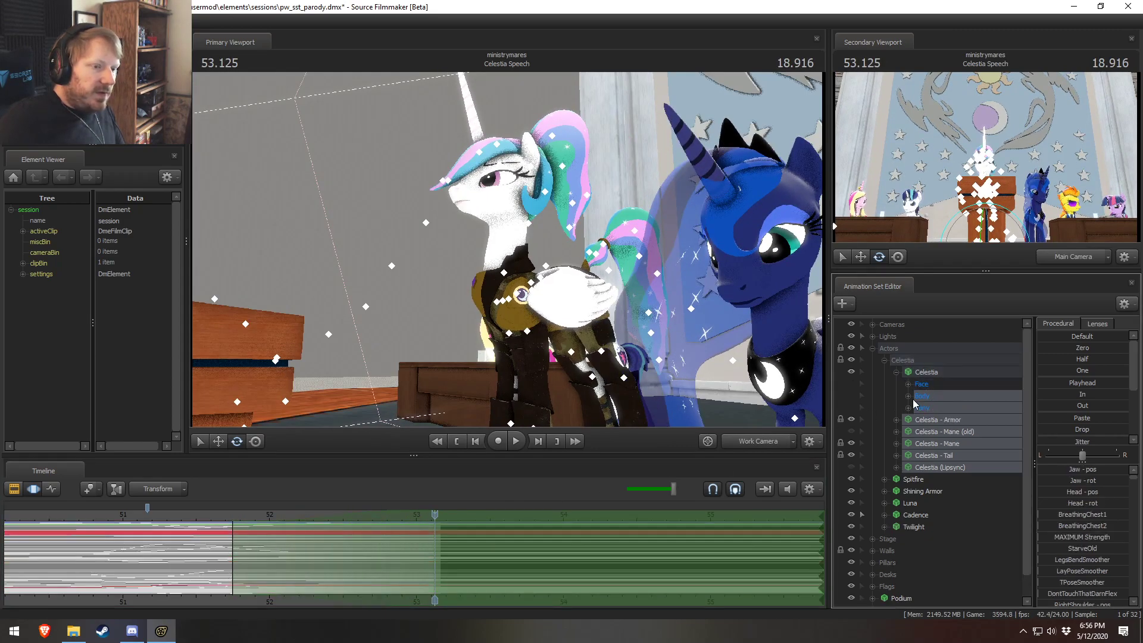
pyautogui.moveTo(184, 530); pyautogui.dragTo(241, 543)
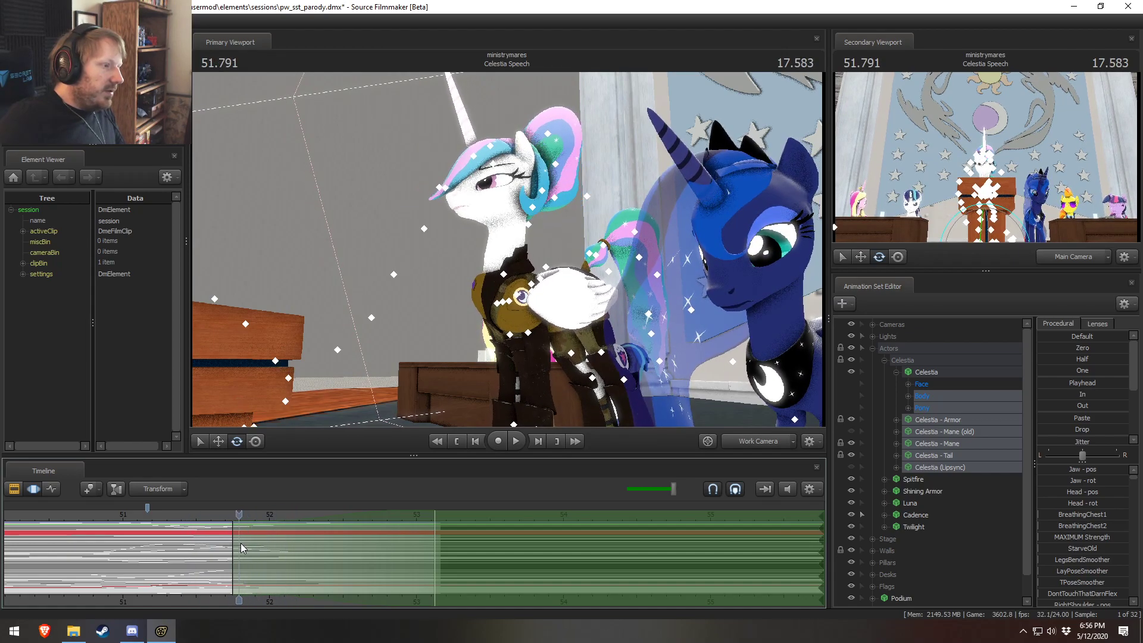
pyautogui.moveTo(1059, 389); pyautogui.dragTo(982, 419)
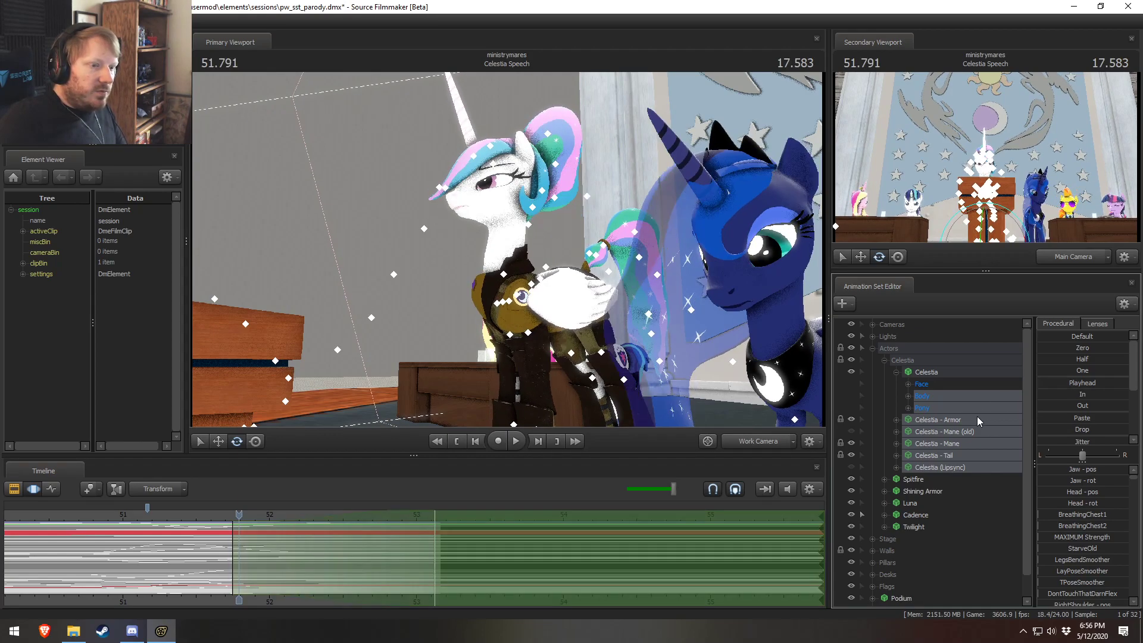
pyautogui.click(909, 408)
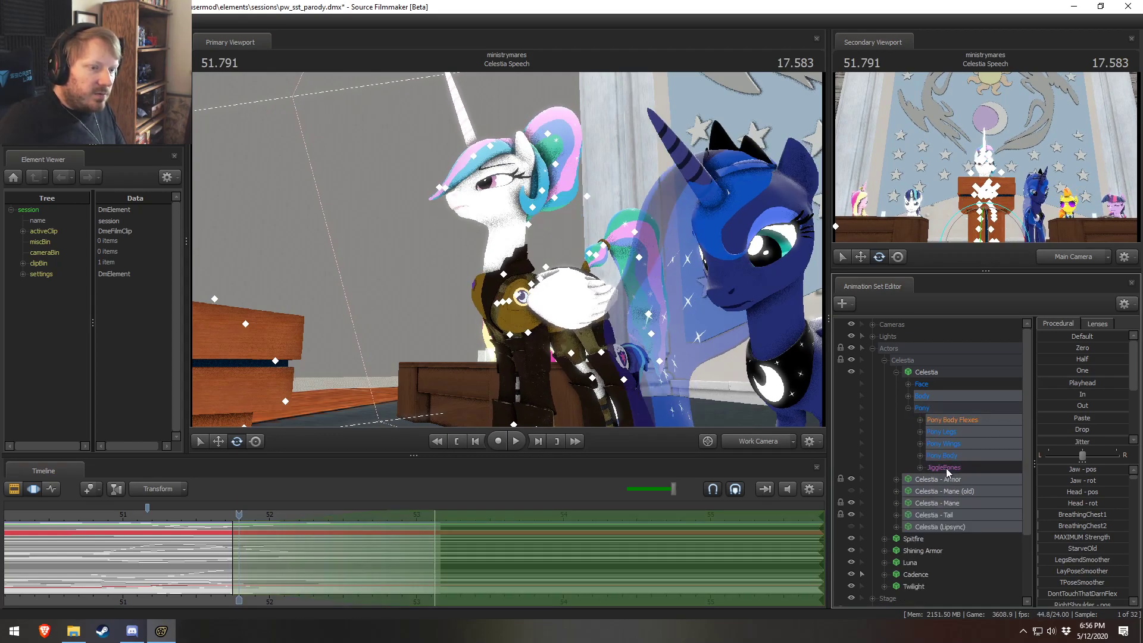
pyautogui.moveTo(1074, 383); pyautogui.dragTo(716, 413)
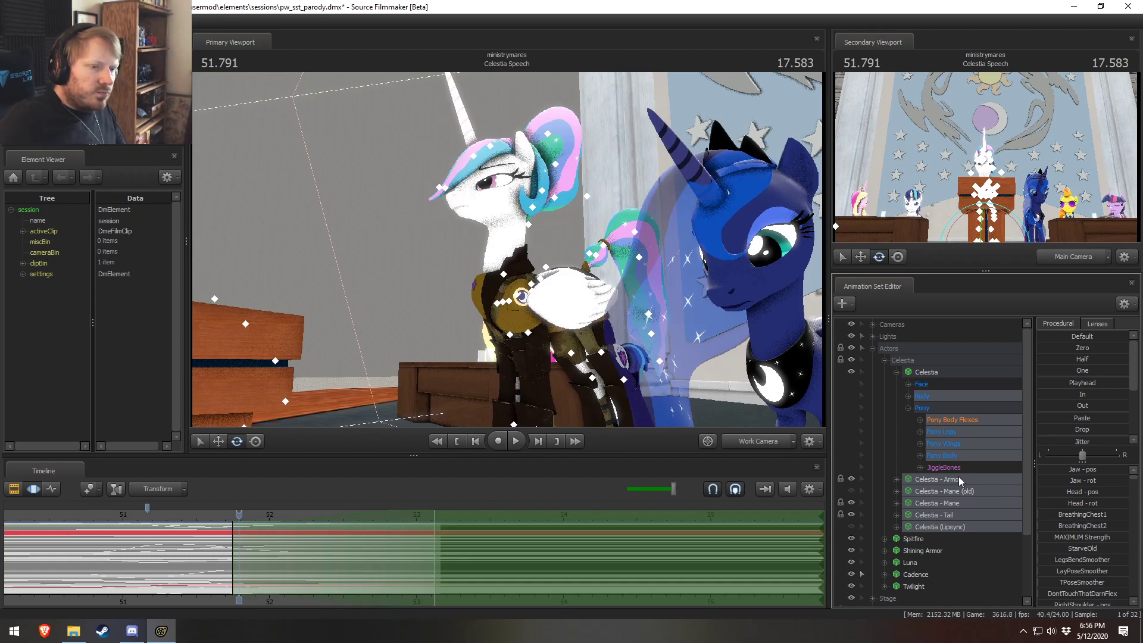
pyautogui.keyDown('ctrl'); pyautogui.click(946, 468); pyautogui.keyUp('ctrl')
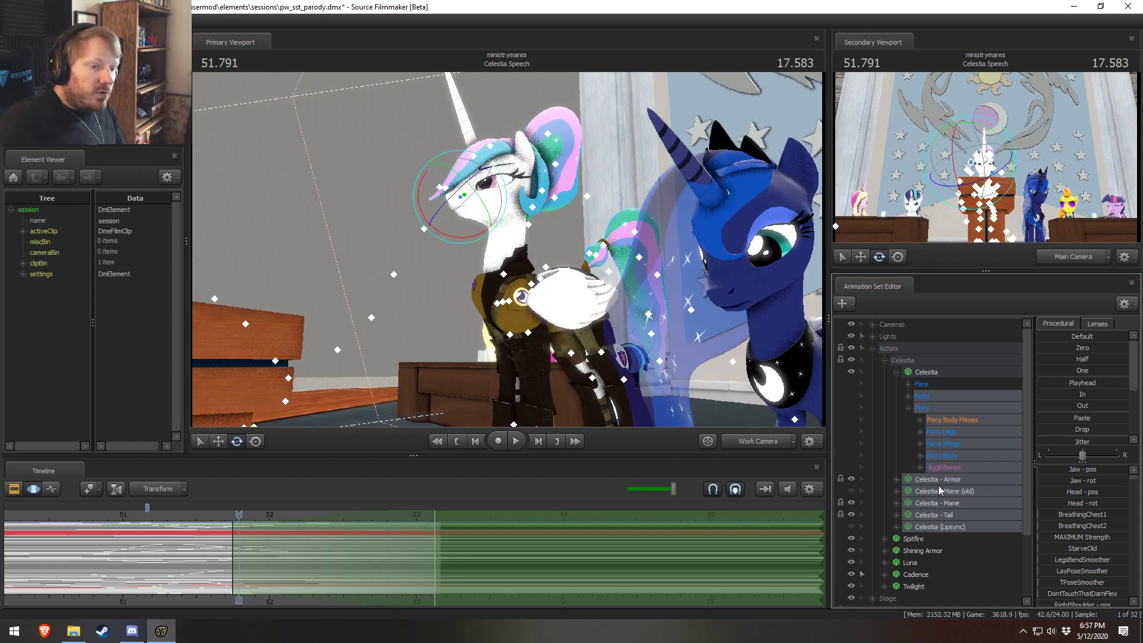
pyautogui.keyDown('ctrl'); pyautogui.click(949, 468); pyautogui.keyUp('ctrl')
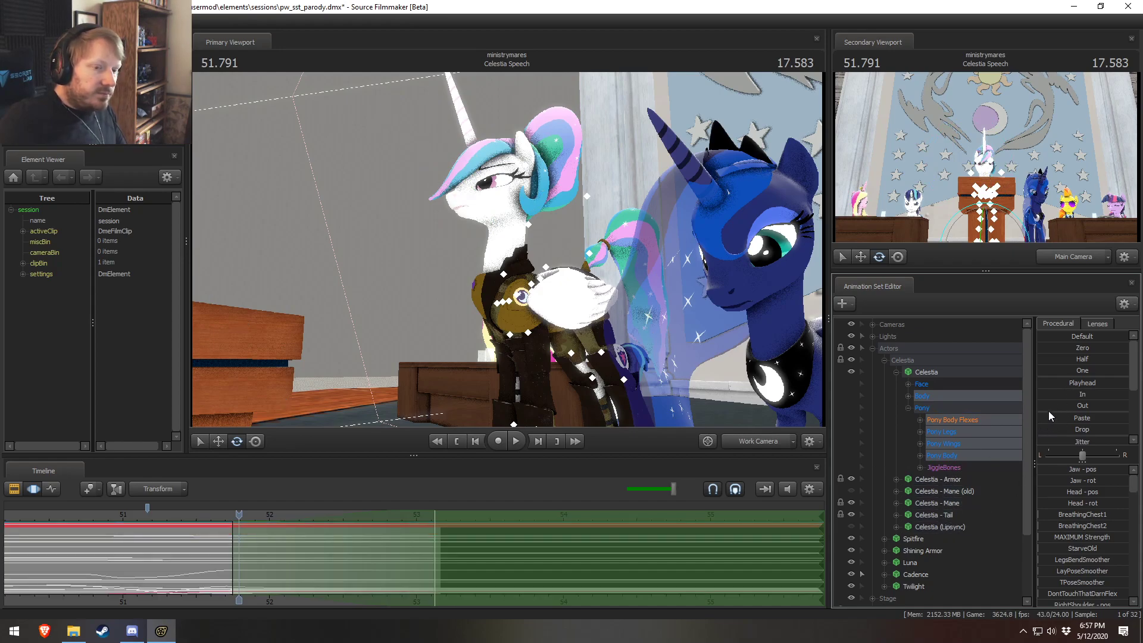
pyautogui.moveTo(1055, 383); pyautogui.dragTo(1037, 426)
# Step: Play the end of Celestia Speech to check how Celestia's body settles into the held pose
pyautogui.press('space')
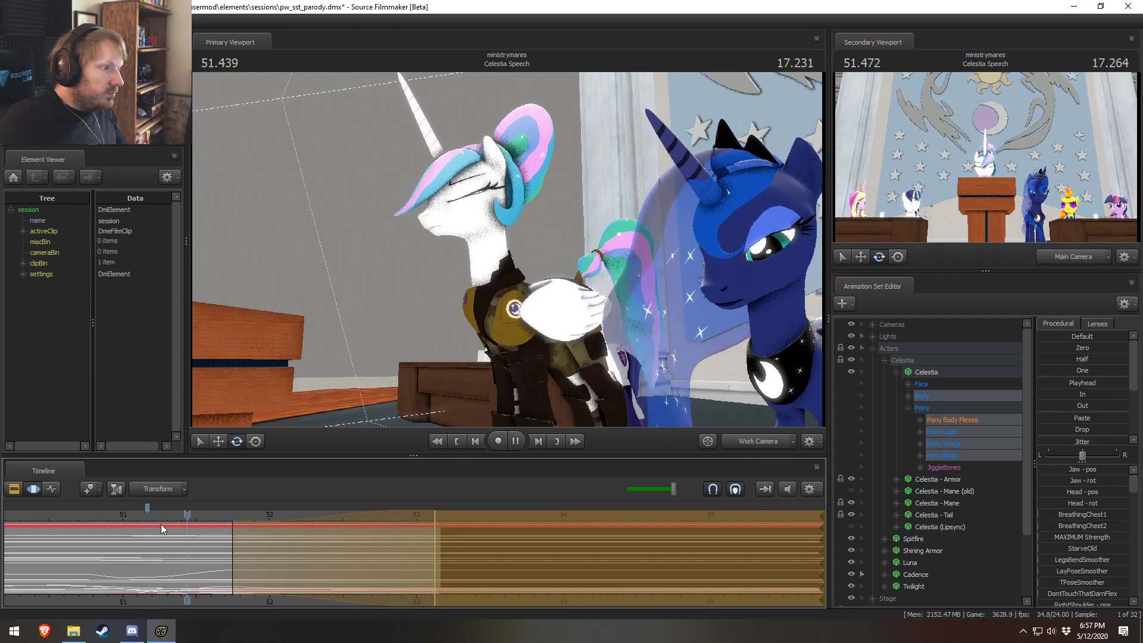
pyautogui.press('space')
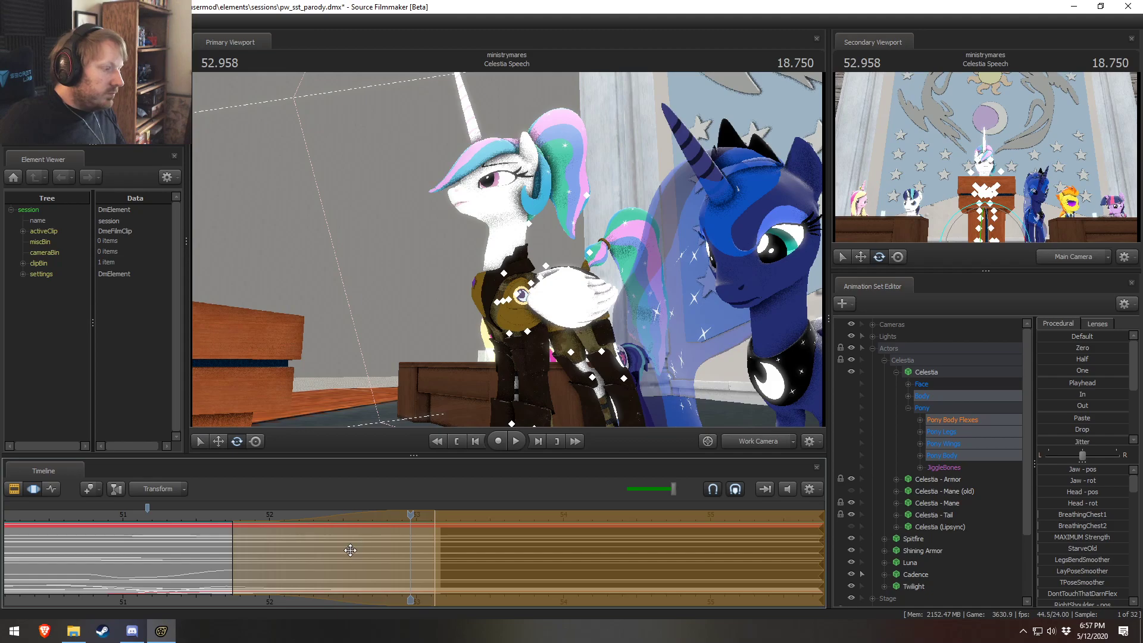
pyautogui.click(222, 520)
pyautogui.press('space')
pyautogui.press('space')
# Step: Move the start of the held pose's falloff to about 51.87, replaying the transition between adjustments
pyautogui.moveTo(231, 546); pyautogui.dragTo(262, 544)
pyautogui.click(182, 529)
pyautogui.press('space')
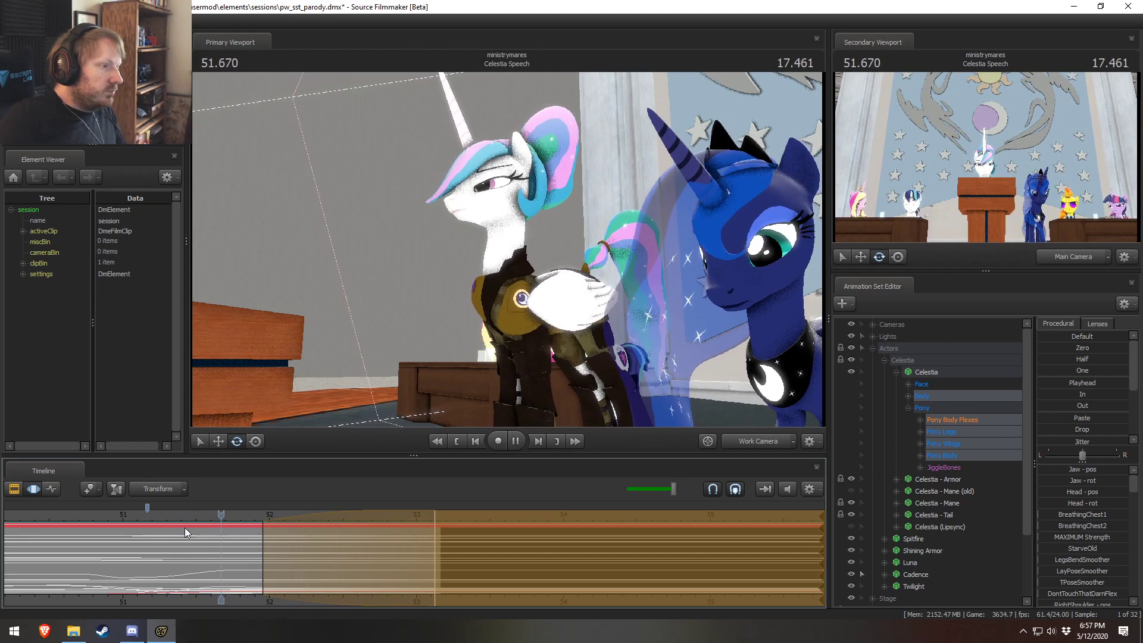
pyautogui.press('space')
pyautogui.press('4')
pyautogui.click(227, 516)
pyautogui.press('space')
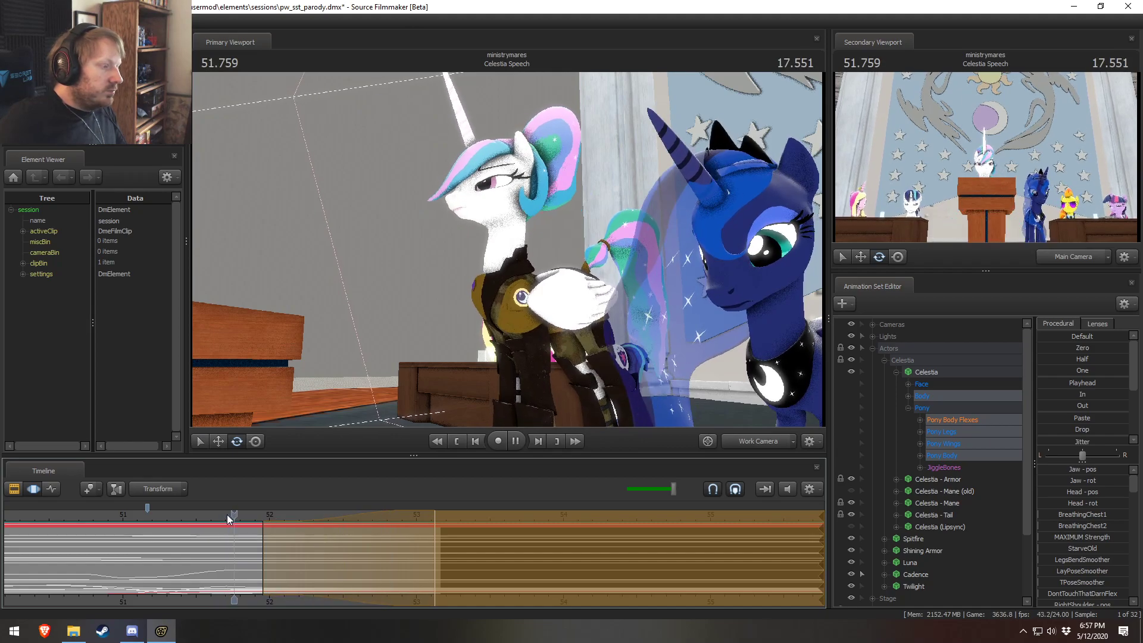
pyautogui.press('space')
pyautogui.moveTo(263, 531); pyautogui.dragTo(250, 532)
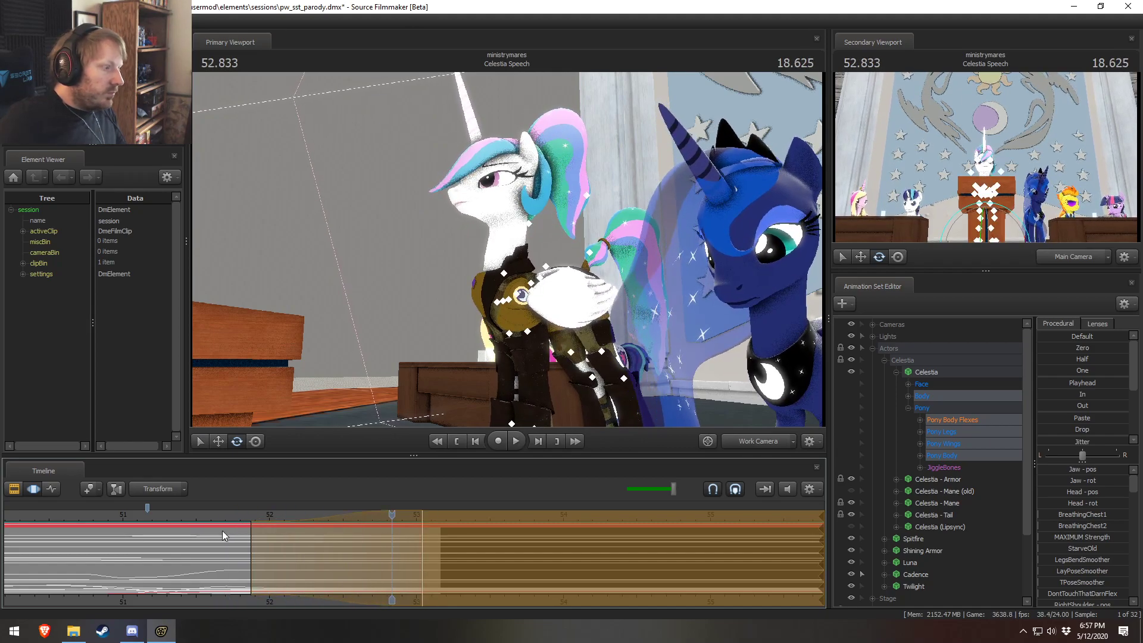
# Step: Replay the end of Celestia Speech into Council Applause and examine Celestia up close from the side and front
pyautogui.click(205, 518)
pyautogui.press('space')
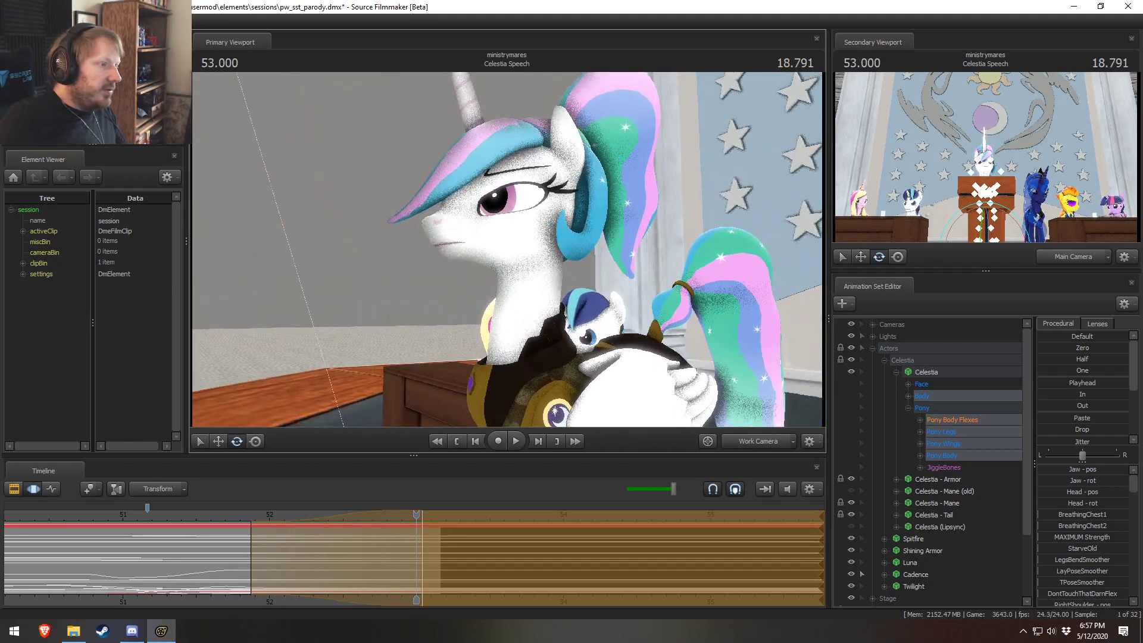
pyautogui.click(215, 519)
pyautogui.press('space')
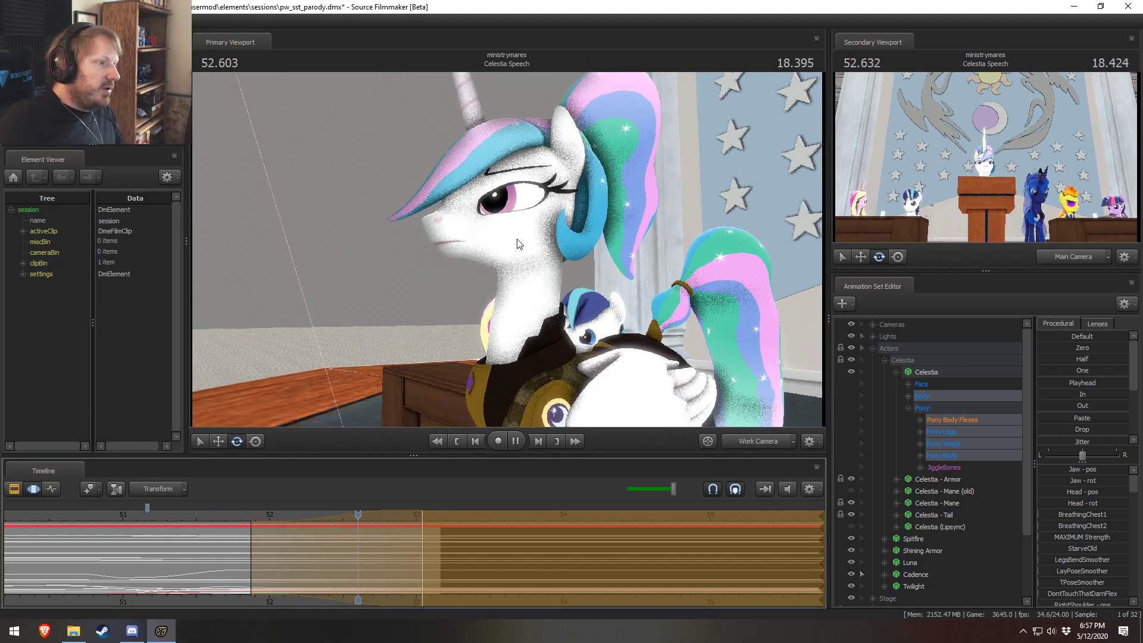
pyautogui.press('space')
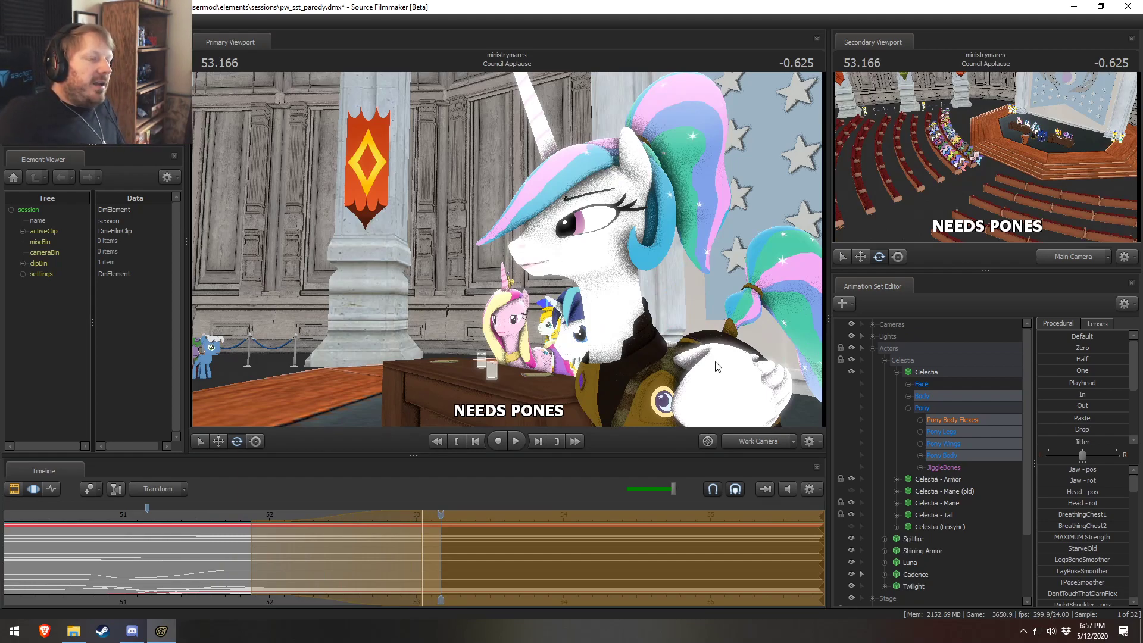
pyautogui.press('a')
pyautogui.moveTo(573, 234); pyautogui.dragTo(720, 233)
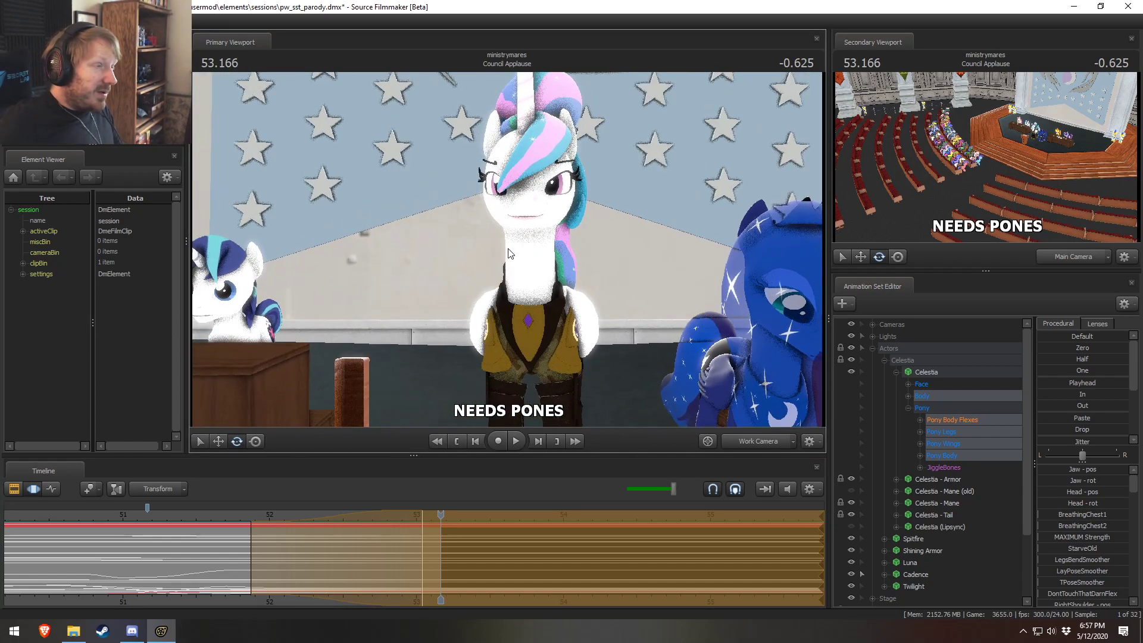
# Step: Replay the end of Celestia Speech from about 50.85 and step through Celestia's face up to about 52.17
pyautogui.press('F2')
pyautogui.press('F3')
pyautogui.click(102, 512)
pyautogui.press('space')
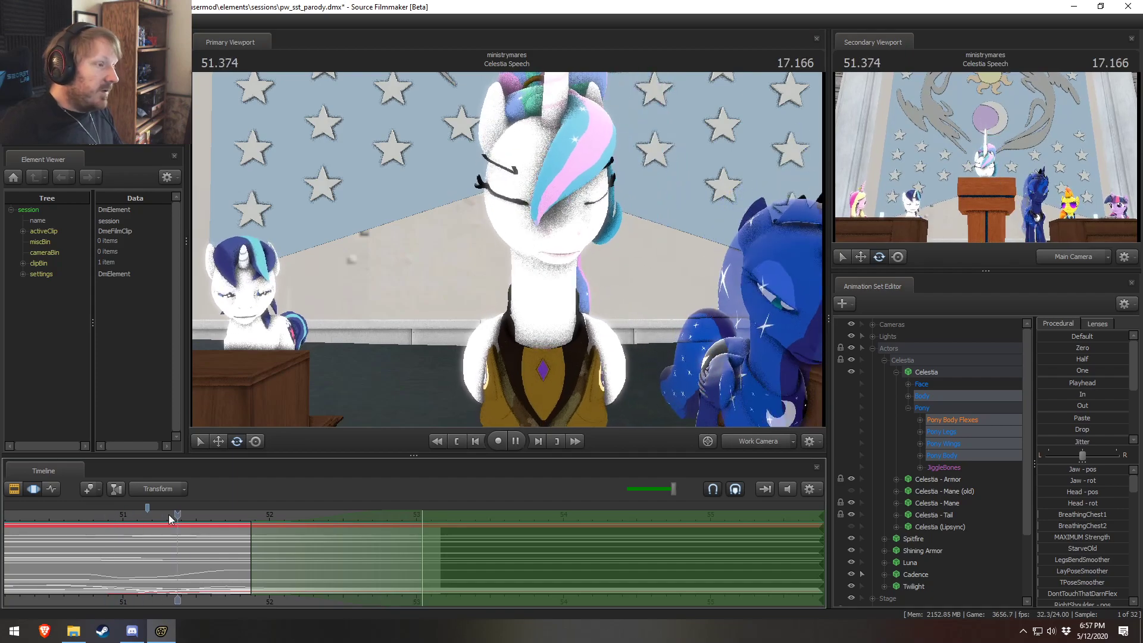
pyautogui.press('space')
pyautogui.press('shift')
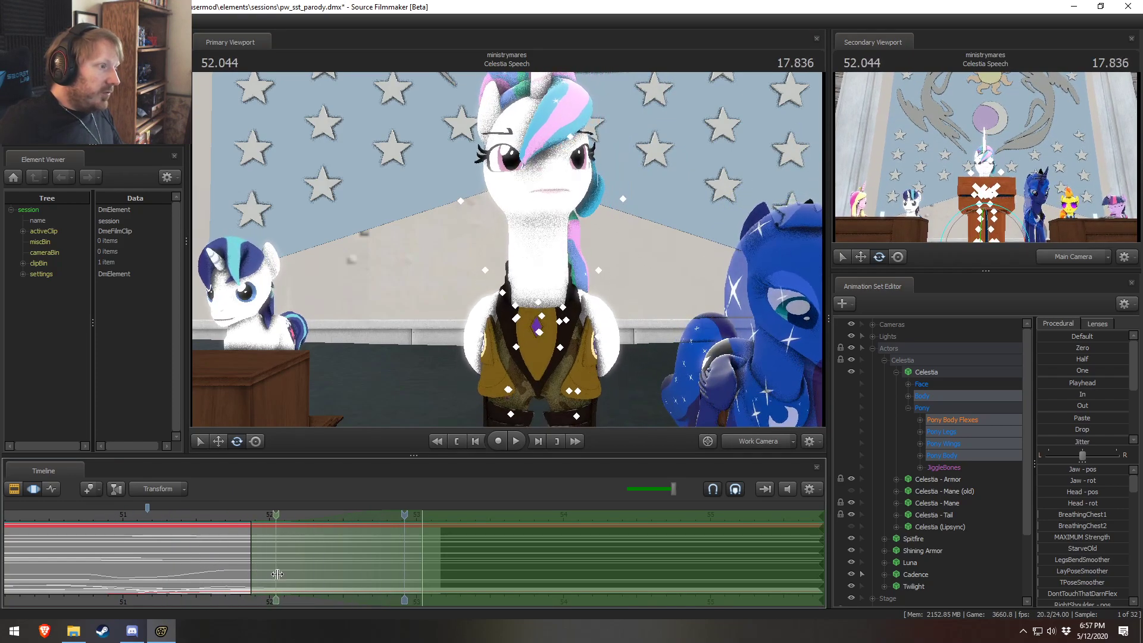
pyautogui.click(294, 560)
# Step: Over a time selection from about 51.46 to 52.66, blend Celestia's Upper Face controls partly toward the Zero preset
pyautogui.click(909, 384)
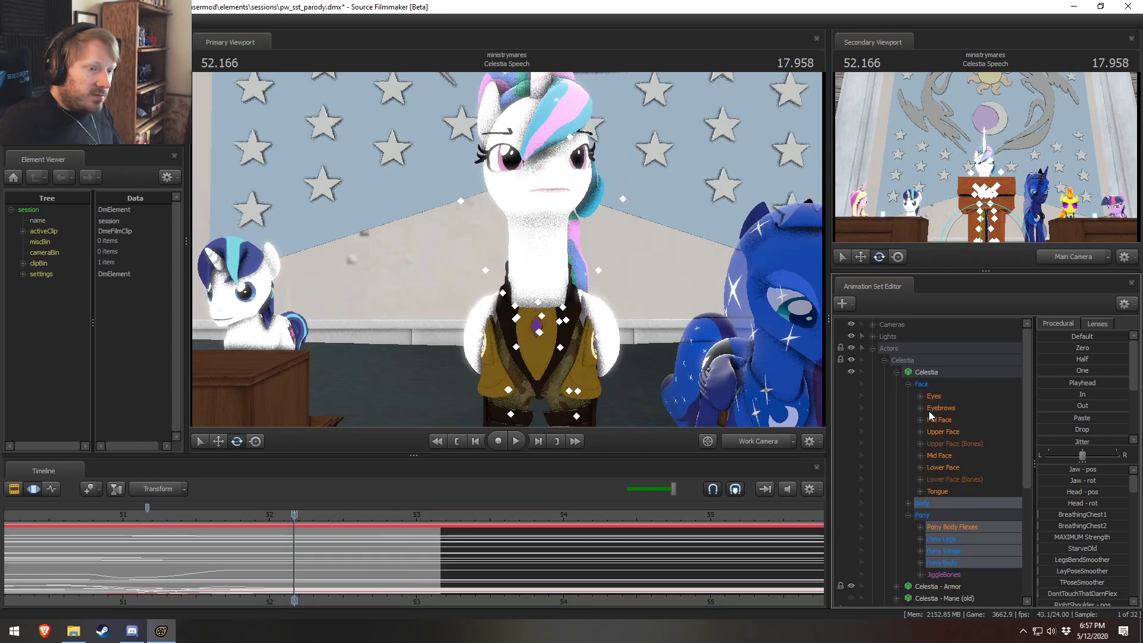
pyautogui.click(940, 430)
pyautogui.scroll(2, 373, 538)
pyautogui.press('shift')
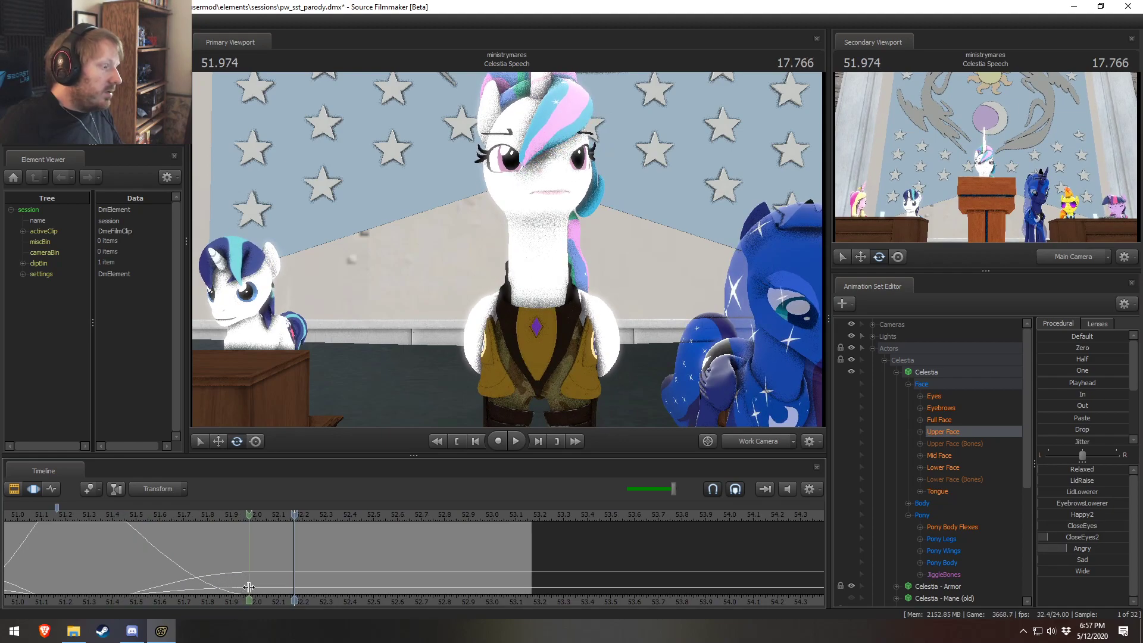
pyautogui.keyDown('shift'); pyautogui.click(249, 588); pyautogui.keyUp('shift')
pyautogui.keyDown('shift'); pyautogui.scroll(5, 249, 587); pyautogui.keyUp('shift')
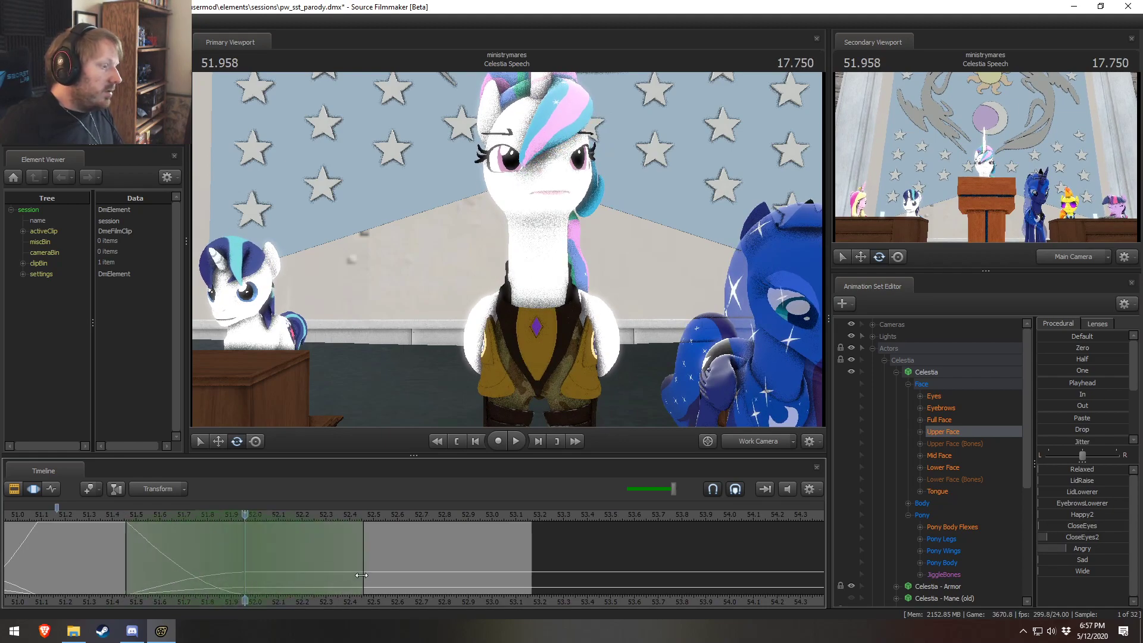
pyautogui.moveTo(359, 575); pyautogui.dragTo(413, 577)
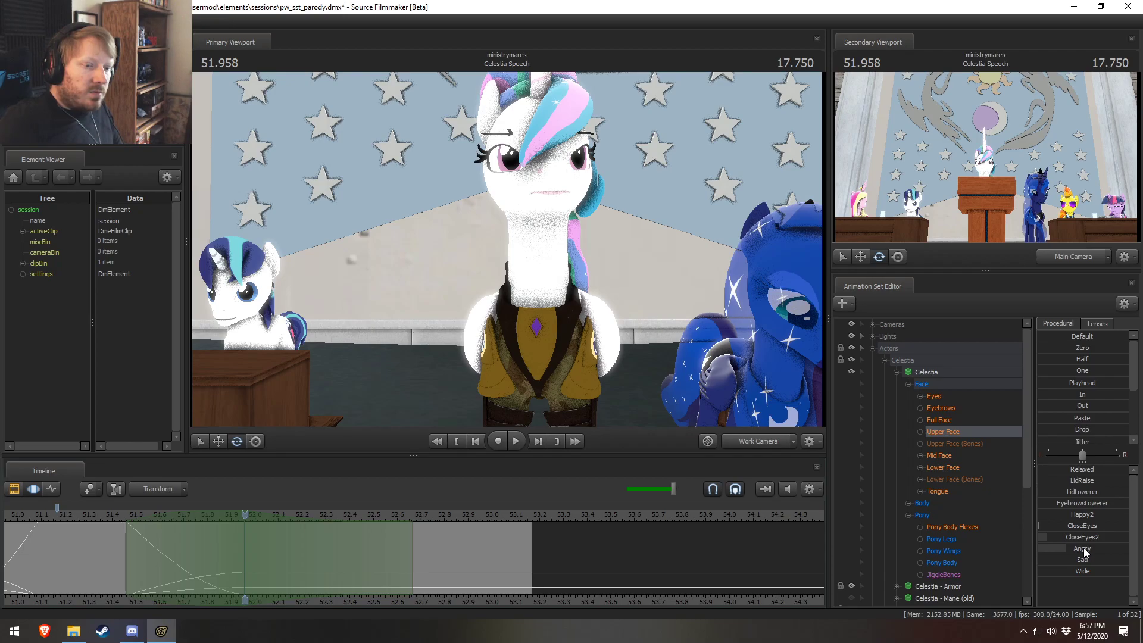
pyautogui.moveTo(1091, 348); pyautogui.dragTo(1094, 348)
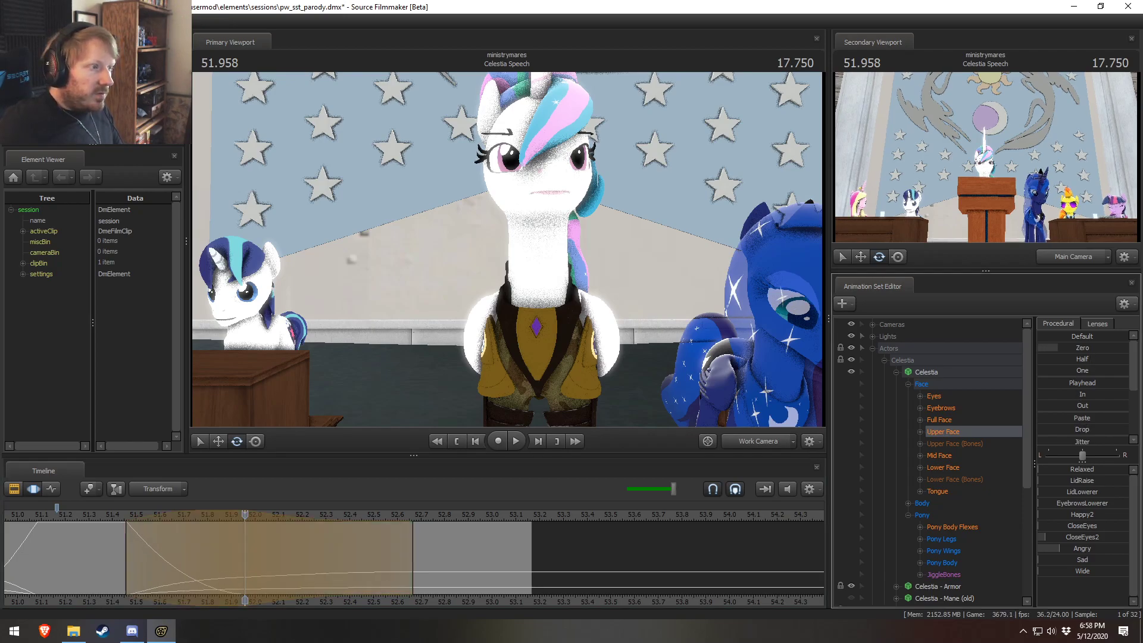
# Step: Replay Celestia's upper-face change from about 51.33 to check how the expression relaxes
pyautogui.press('space')
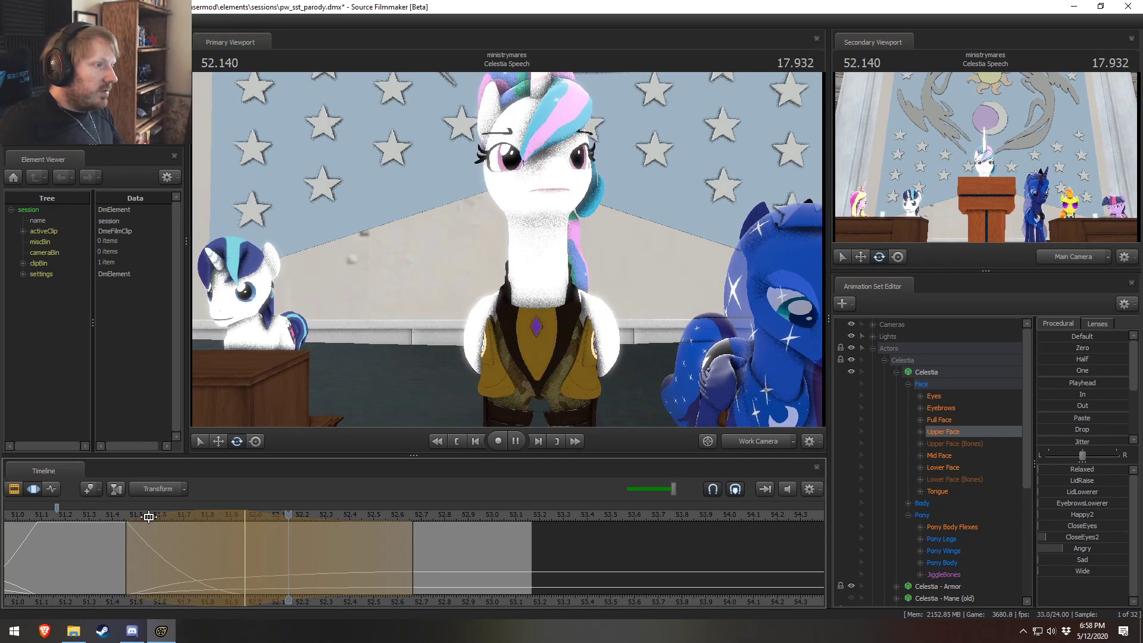
pyautogui.press('space')
pyautogui.click(96, 515)
pyautogui.press('space')
pyautogui.press('space')
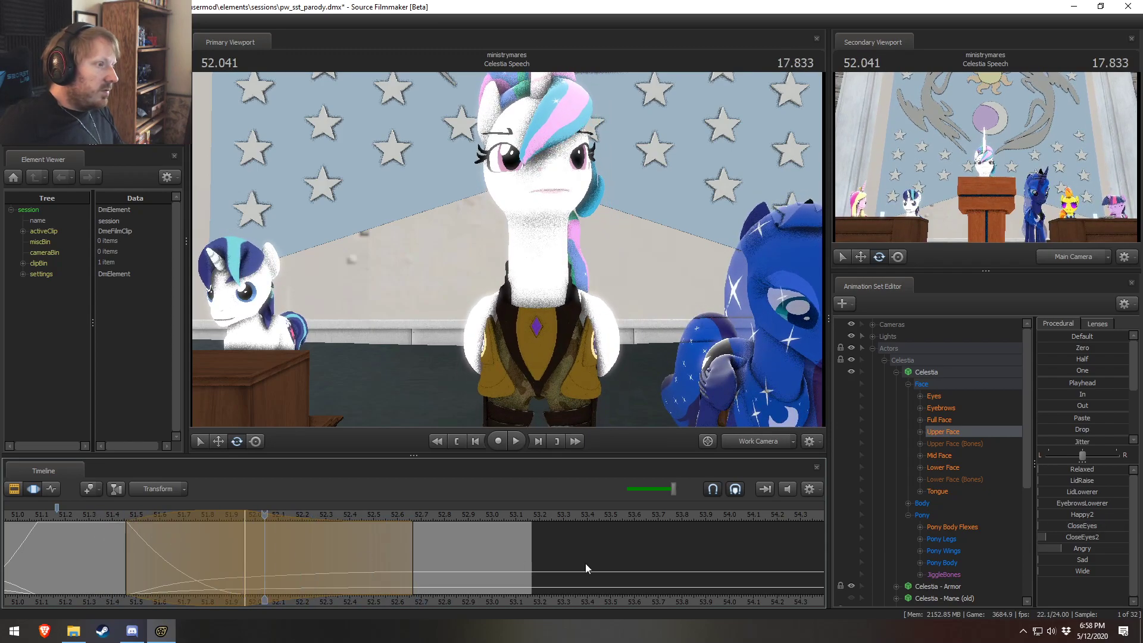
# Step: Select only Celestia's eyes_updown and eyes_rightleft controls and replay the eye motion from about 51.45
pyautogui.click(935, 396)
pyautogui.press('z')
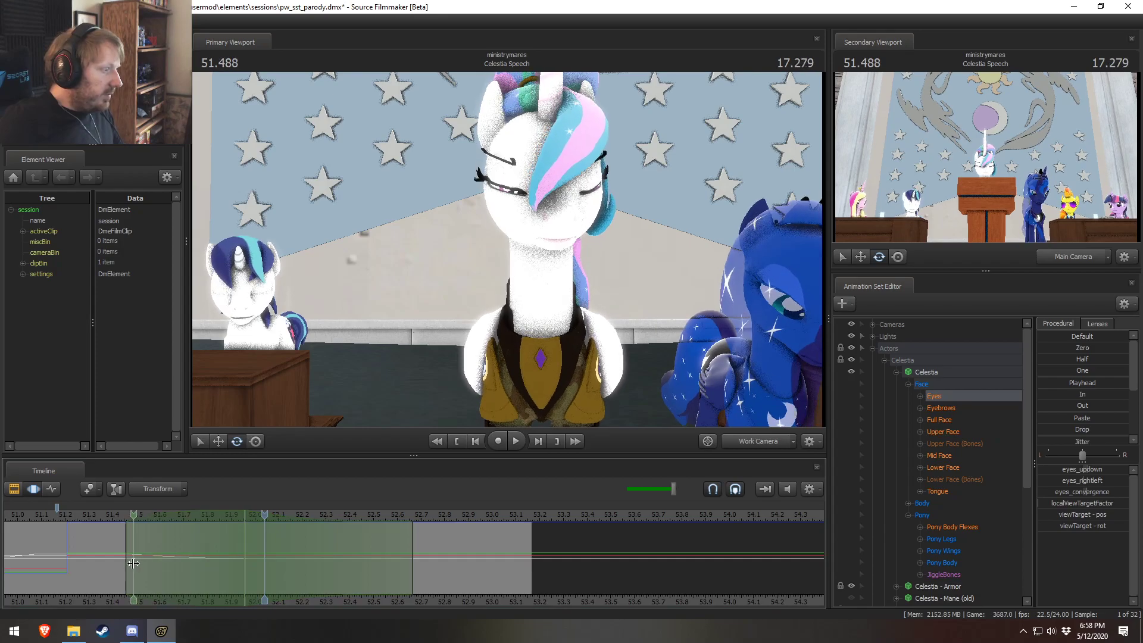
pyautogui.press('Escape')
pyautogui.click(920, 386)
pyautogui.click(919, 393)
pyautogui.click(960, 409)
pyautogui.keyDown('ctrl'); pyautogui.click(940, 421); pyautogui.keyUp('ctrl')
pyautogui.keyDown('shift'); pyautogui.moveTo(133, 564); pyautogui.dragTo(304, 569); pyautogui.keyUp('shift')
pyautogui.hotkey('ctrl', 'z')
pyautogui.click(122, 513)
pyautogui.press('space')
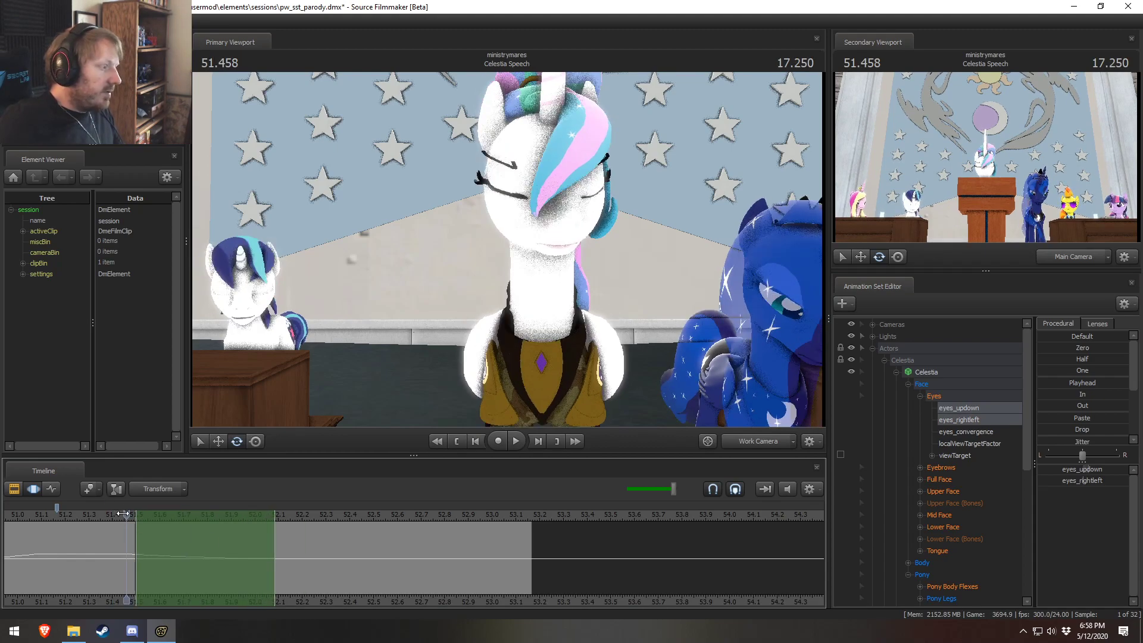
# Step: Adjust eyes_updown from 52.583 onward with the falloff starting near 51.62, and replay into Council Applause
pyautogui.press('shift')
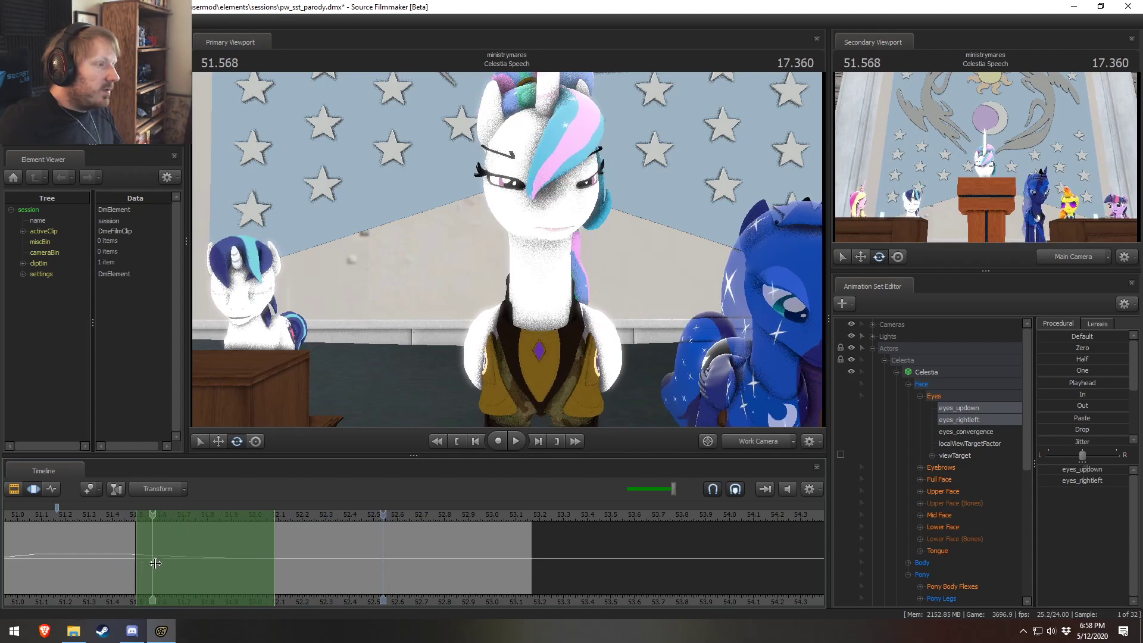
pyautogui.keyDown('shift'); pyautogui.moveTo(393, 582); pyautogui.dragTo(775, 560); pyautogui.keyUp('shift')
pyautogui.scroll(6, 544, 545)
pyautogui.scroll(2, 535, 567)
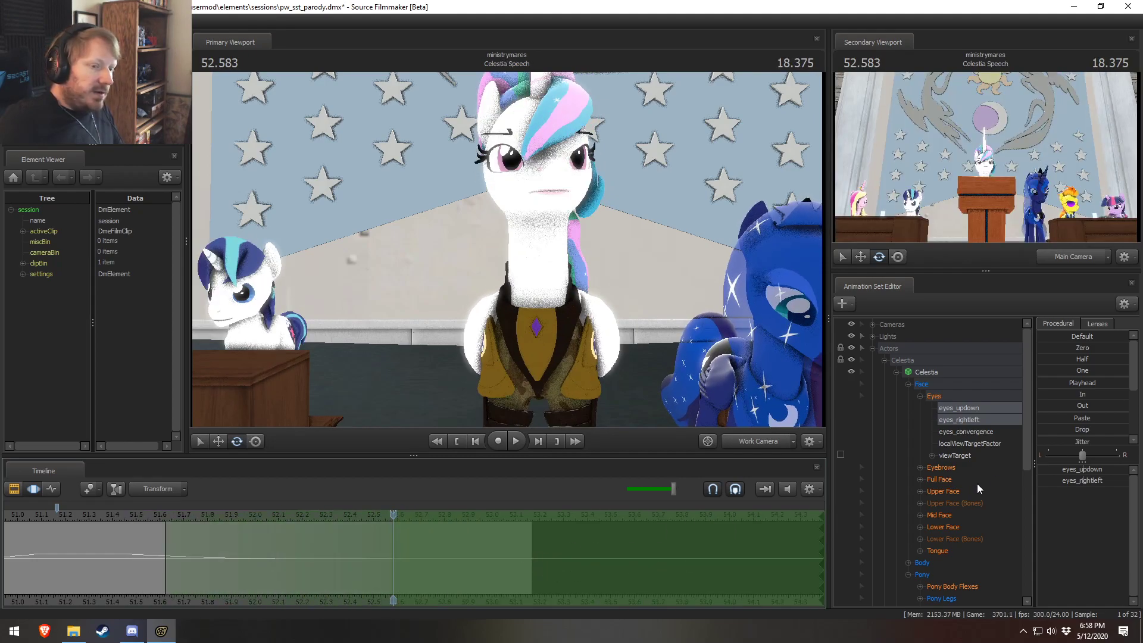
pyautogui.moveTo(1084, 468)
pyautogui.mouseDown()
pyautogui.moveTo(1053, 470)
pyautogui.moveTo(1052, 488)
pyautogui.moveTo(1067, 475)
pyautogui.mouseUp()
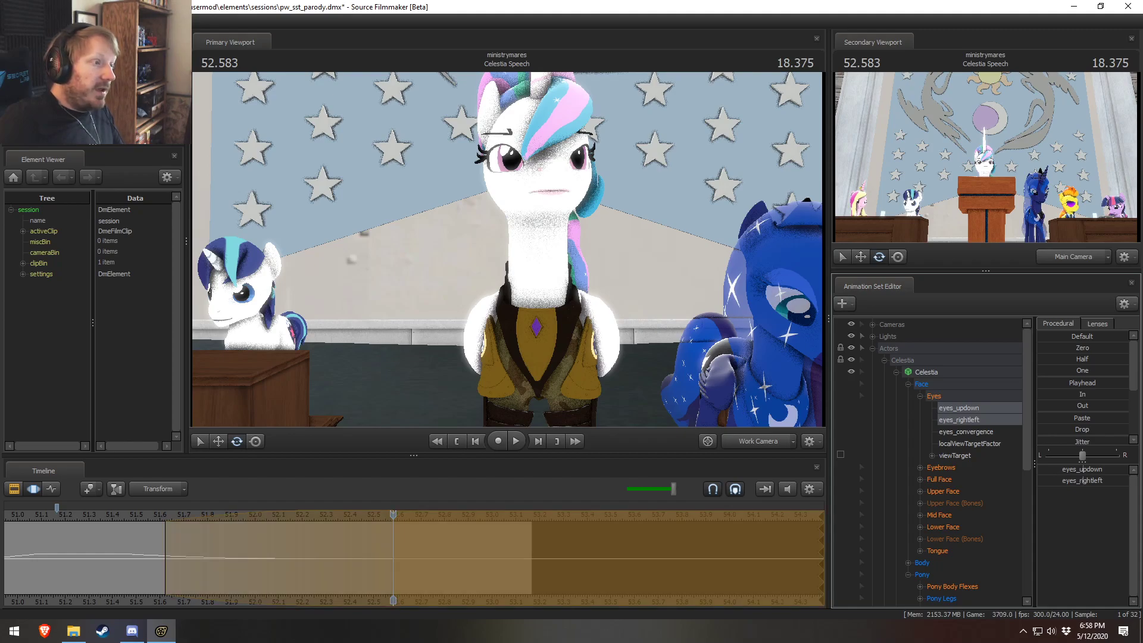
pyautogui.press('space')
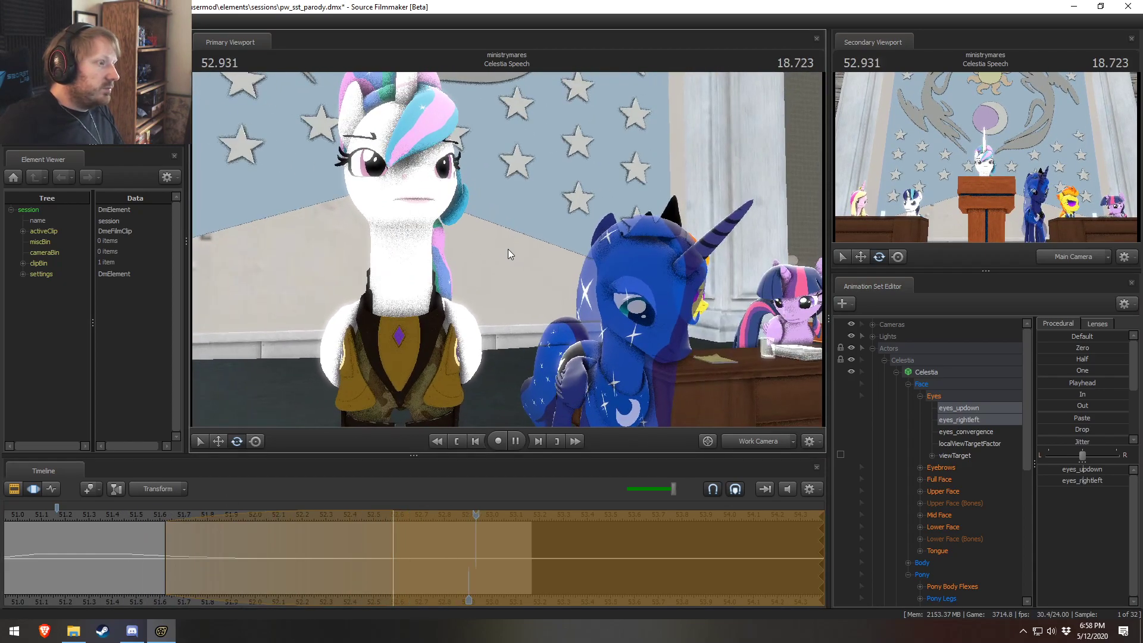
pyautogui.press('space')
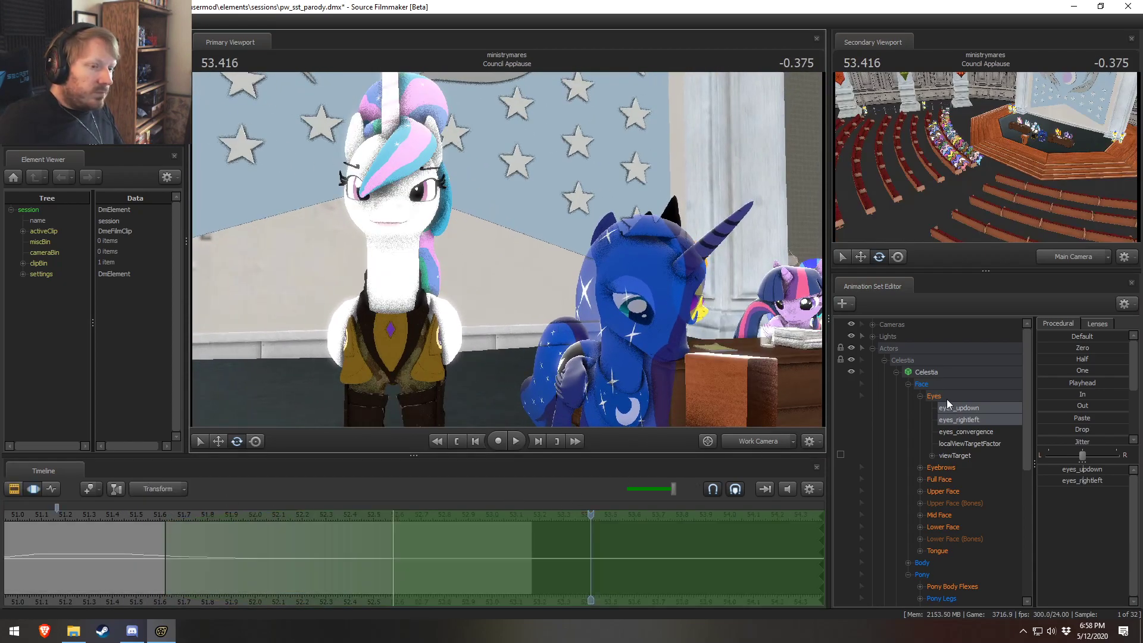
# Step: Smooth all of Celestia's animation around 53.0, holding from about 52.66 to 53.33 with falloffs reaching 52.29 and 53.71
pyautogui.click(942, 371)
pyautogui.keyDown('shift'); pyautogui.moveTo(463, 580); pyautogui.dragTo(571, 573); pyautogui.keyUp('shift')
pyautogui.click(508, 574)
pyautogui.keyDown('shift'); pyautogui.moveTo(424, 578); pyautogui.dragTo(583, 578); pyautogui.keyUp('shift')
pyautogui.keyDown('shift'); pyautogui.scroll(3, 582, 578); pyautogui.keyUp('shift')
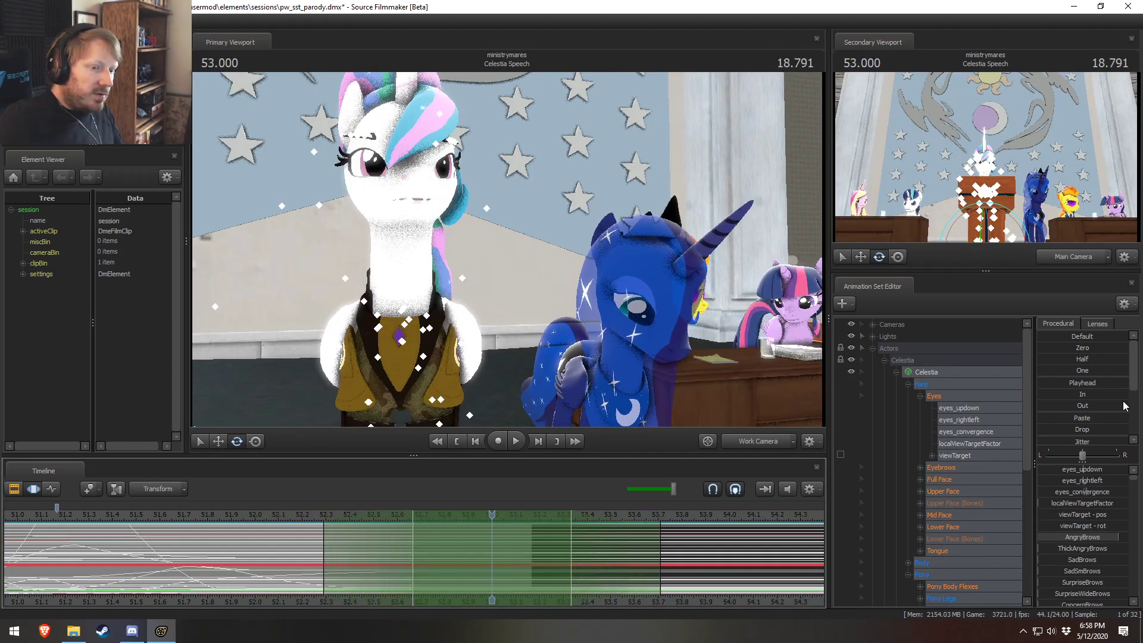
pyautogui.scroll(-3, 1075, 437)
pyautogui.click(1078, 439)
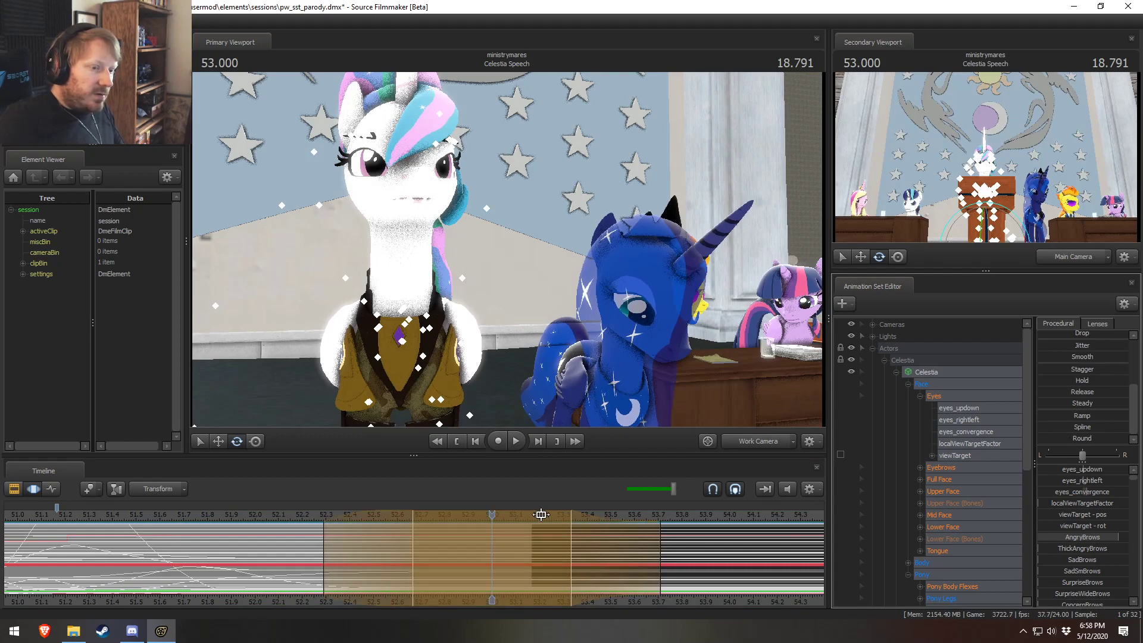
pyautogui.press('Return')
# Step: Replay the end of Celestia Speech into Council Applause several times, checking the transition through the Main Camera
pyautogui.click(246, 517)
pyautogui.press('space')
pyautogui.press('F2')
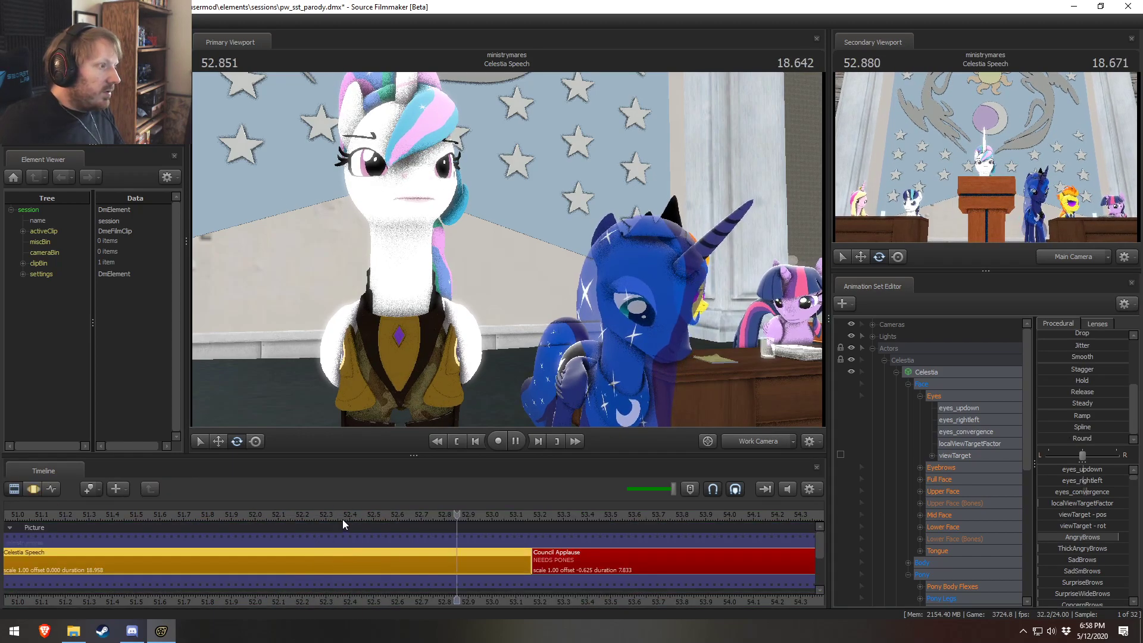
pyautogui.press('space')
pyautogui.click(753, 442)
pyautogui.click(107, 517)
pyautogui.press('space')
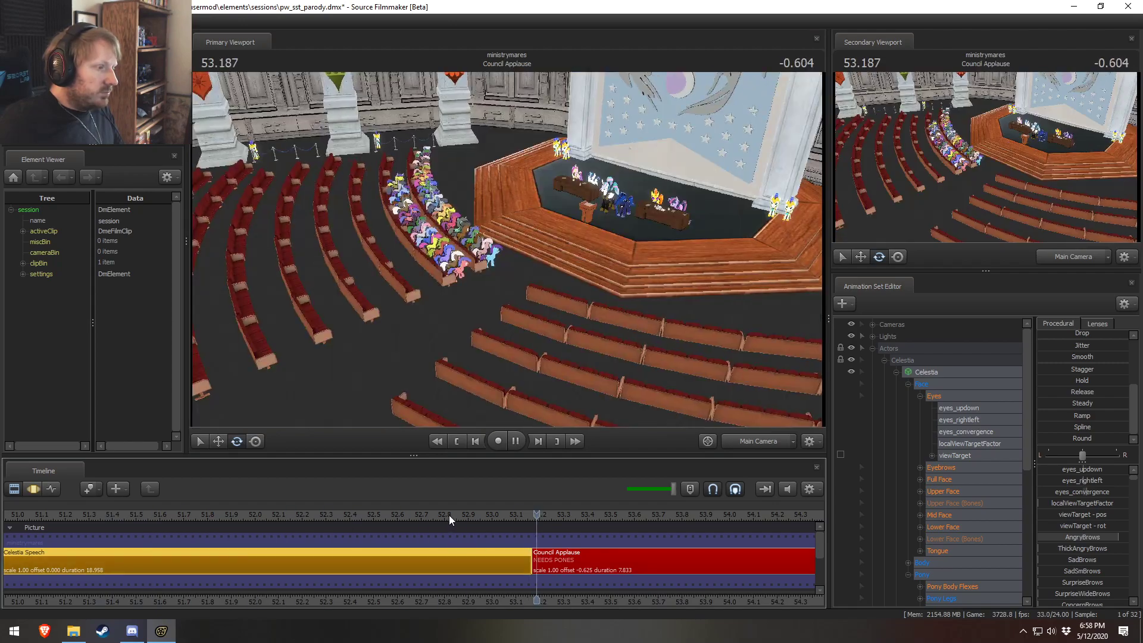
pyautogui.press('space')
pyautogui.click(357, 517)
pyautogui.press('space')
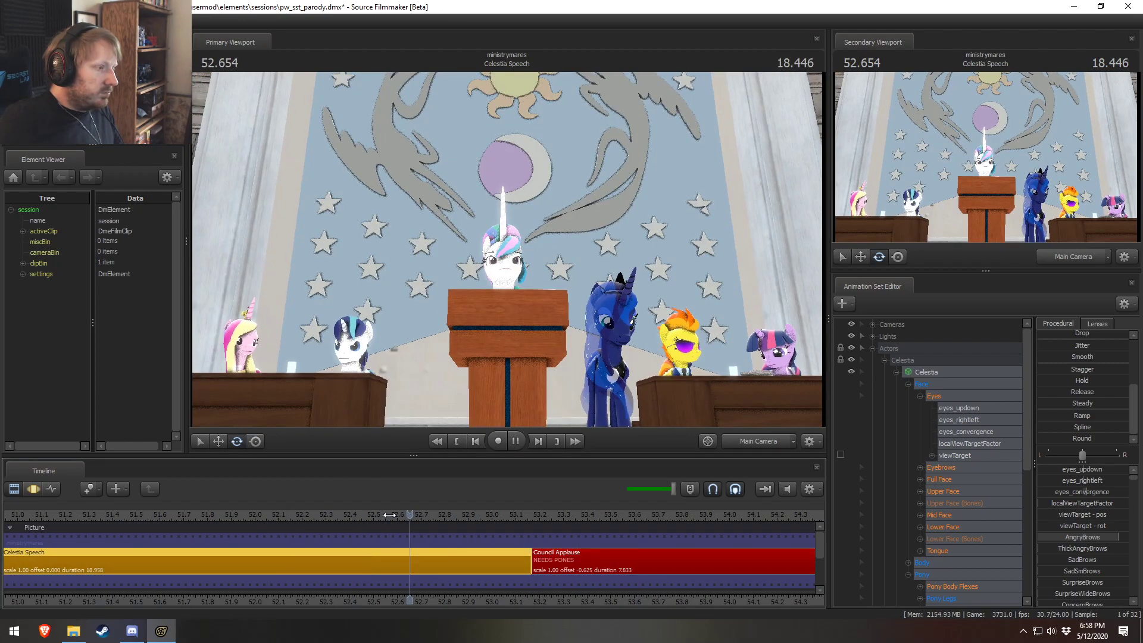
pyautogui.click(282, 517)
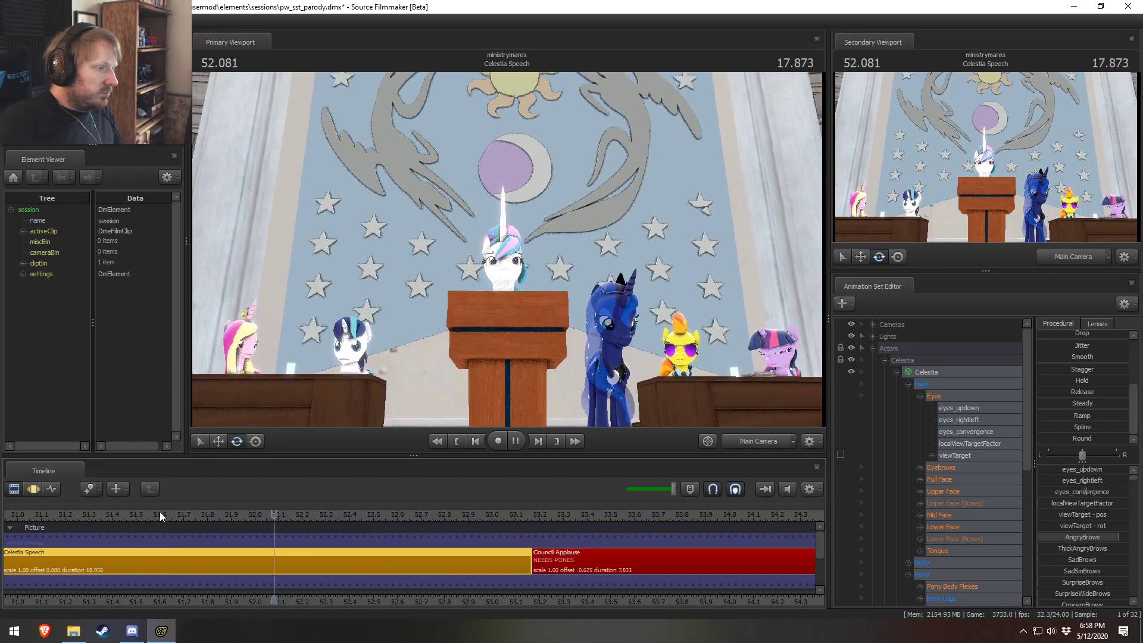
pyautogui.press('space')
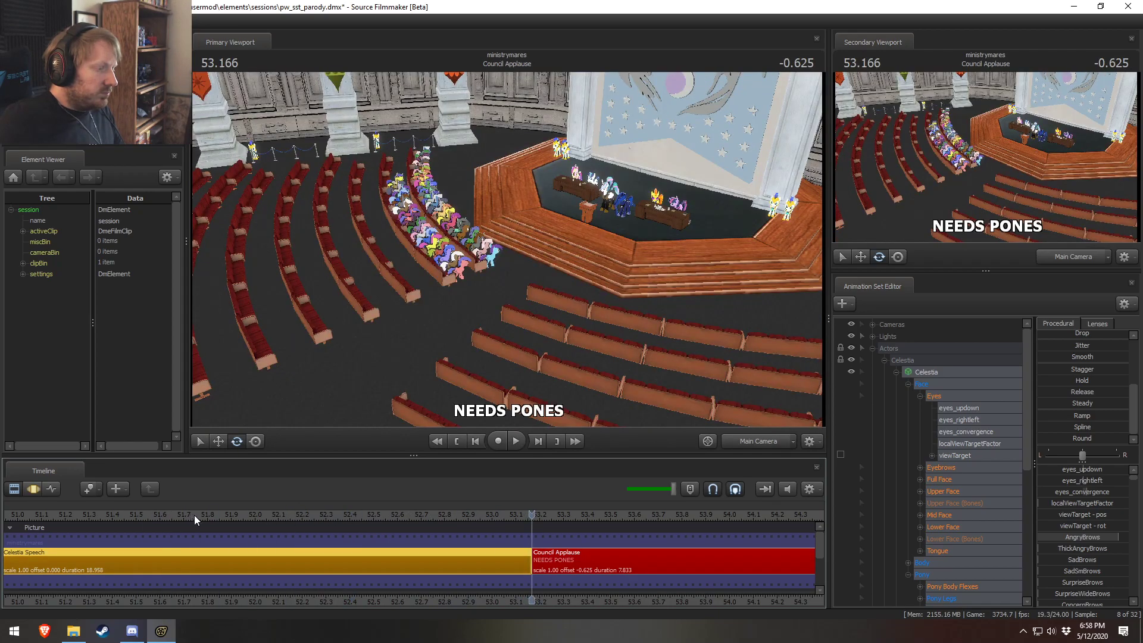
# Step: Return to the Work Camera and examine Celestia's face up close at about 52.29
pyautogui.moveTo(220, 513); pyautogui.dragTo(324, 514)
pyautogui.click(771, 444)
pyautogui.press('w')
pyautogui.moveTo(600, 378); pyautogui.dragTo(599, 378)
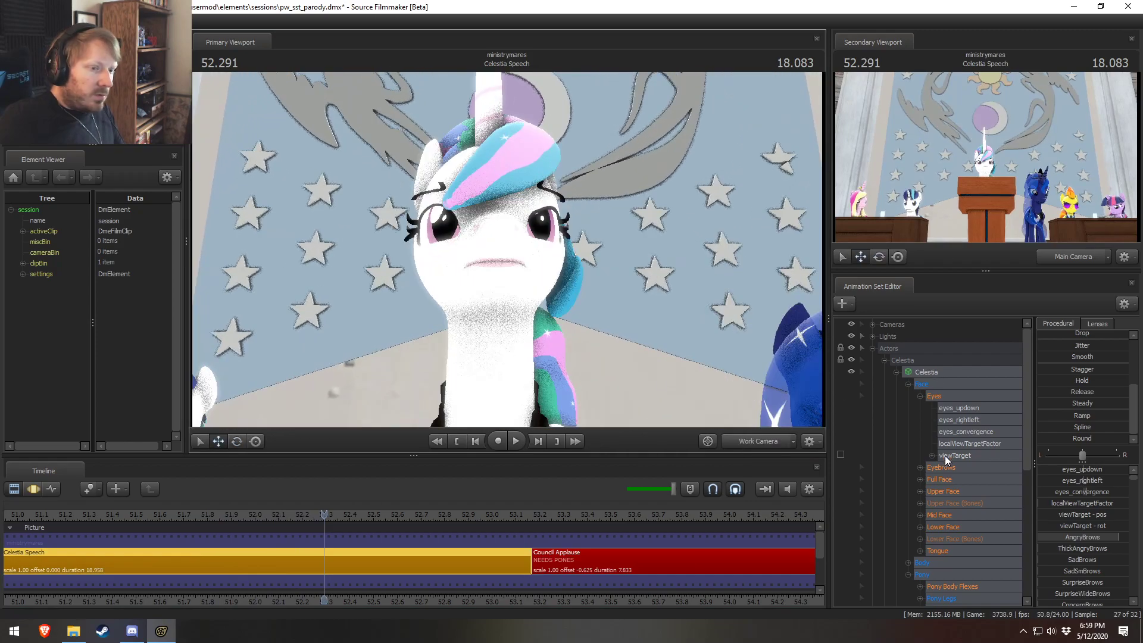
# Step: For Celestia's Lower Face controls, set a time selection around 52.166 reaching from about 51.6 to 53.7
pyautogui.click(943, 516)
pyautogui.click(944, 527)
pyautogui.press('F3')
pyautogui.press('shift')
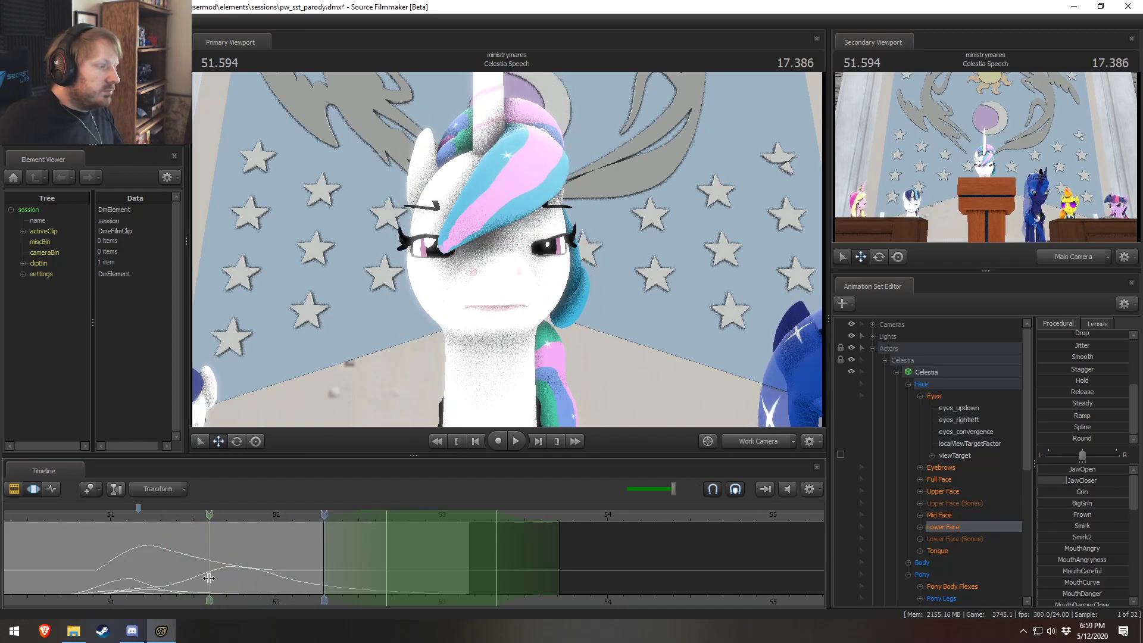
pyautogui.keyDown('shift'); pyautogui.click(210, 580); pyautogui.keyUp('shift')
pyautogui.scroll(-1, 361, 563)
pyautogui.press('s')
pyautogui.moveTo(538, 397); pyautogui.dragTo(545, 397)
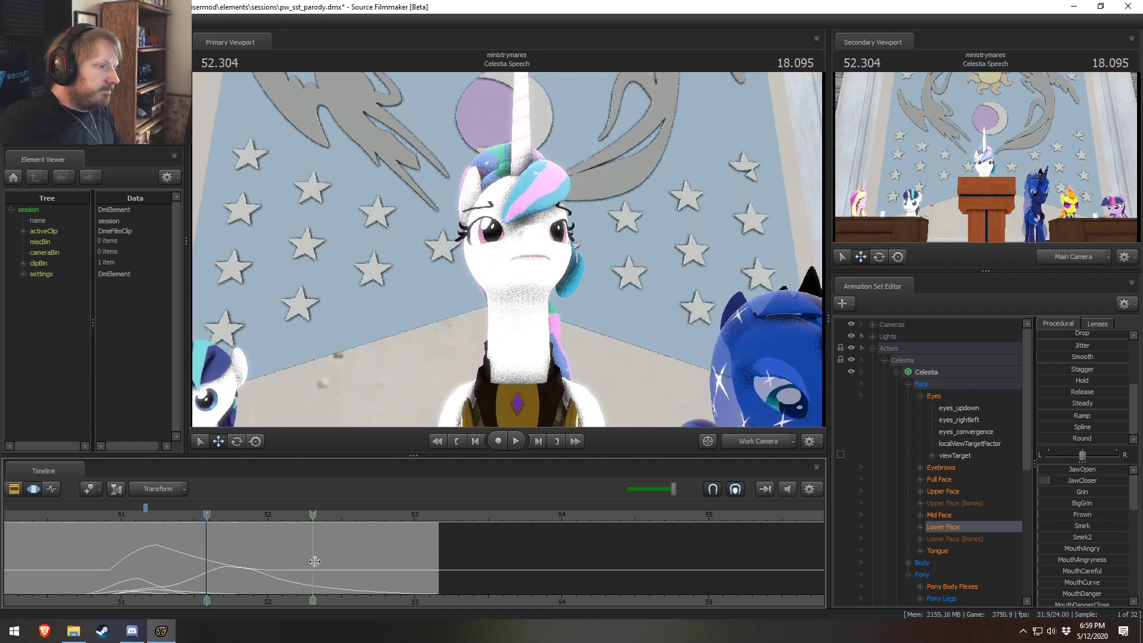
pyautogui.keyDown('shift'); pyautogui.click(291, 560); pyautogui.keyUp('shift')
pyautogui.keyDown('shift'); pyautogui.scroll(5, 291, 560); pyautogui.keyUp('shift')
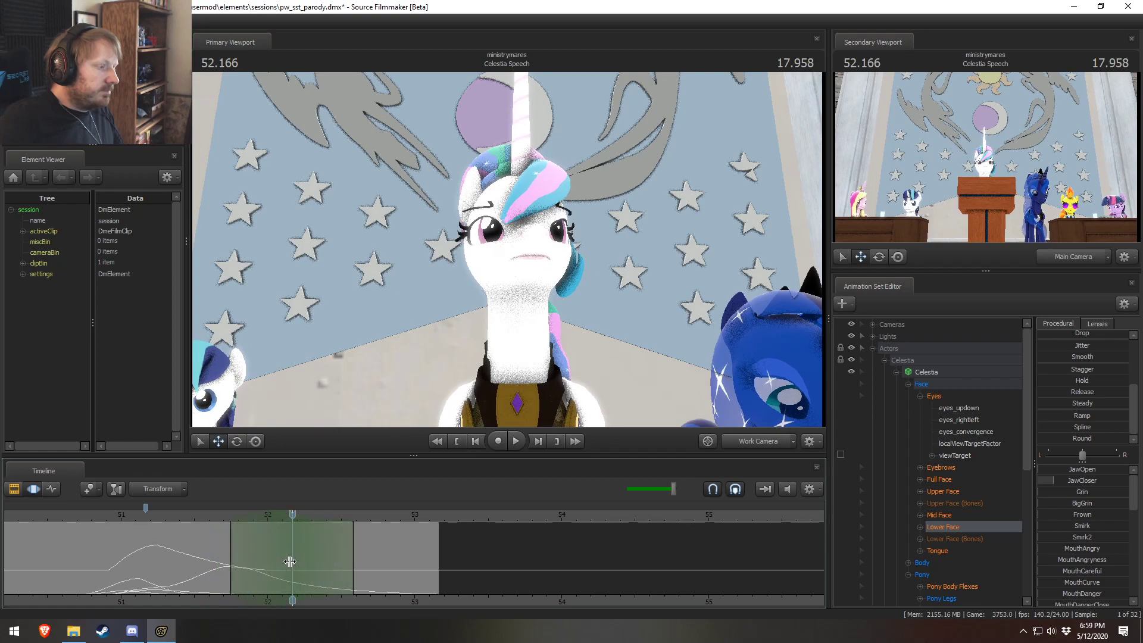
pyautogui.moveTo(372, 566); pyautogui.dragTo(514, 565)
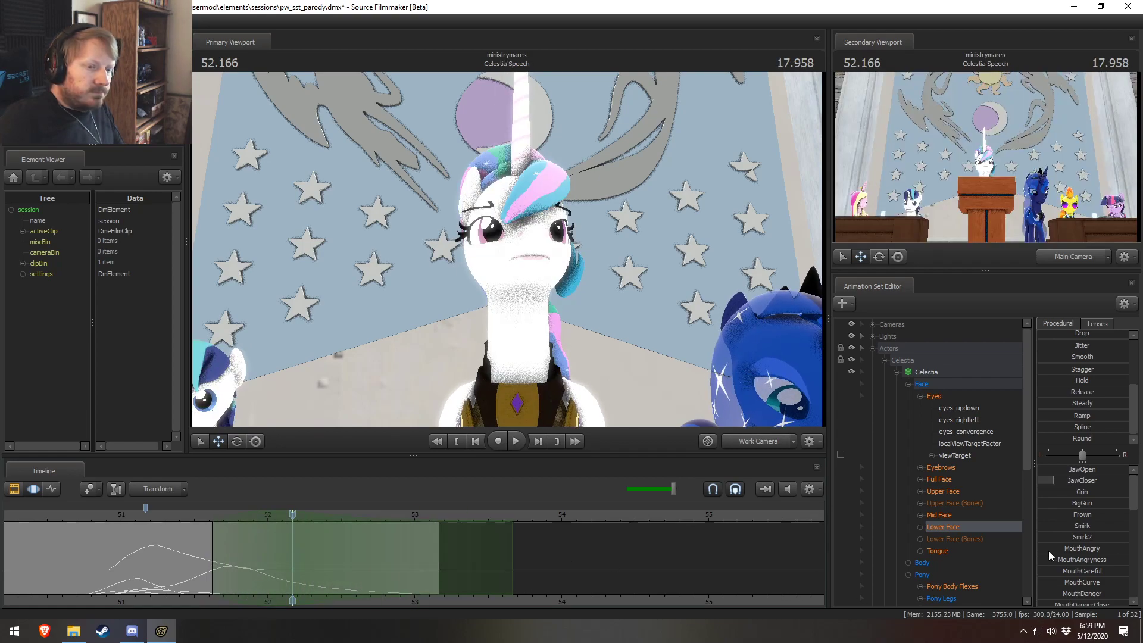
# Step: Try a much stronger JawCloser on Celestia's mouth, check it in profile and undo it
pyautogui.moveTo(1084, 477); pyautogui.dragTo(1102, 477)
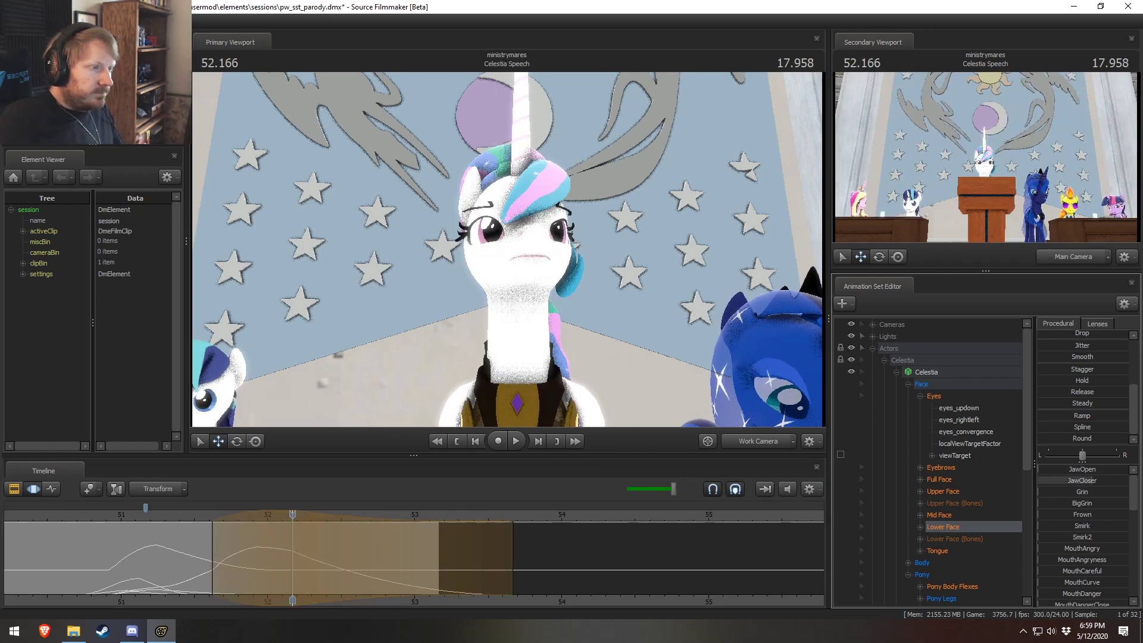
pyautogui.moveTo(589, 314)
pyautogui.mouseDown()
pyautogui.moveTo(601, 314)
pyautogui.moveTo(589, 314)
pyautogui.mouseUp()
pyautogui.hotkey('ctrl', 'z')
# Step: Raise Celestia's LipsBite control slightly over the selected time range, and look for another mouth control to adjust
pyautogui.scroll(-5, 1026, 546)
pyautogui.scroll(-5, 1072, 557)
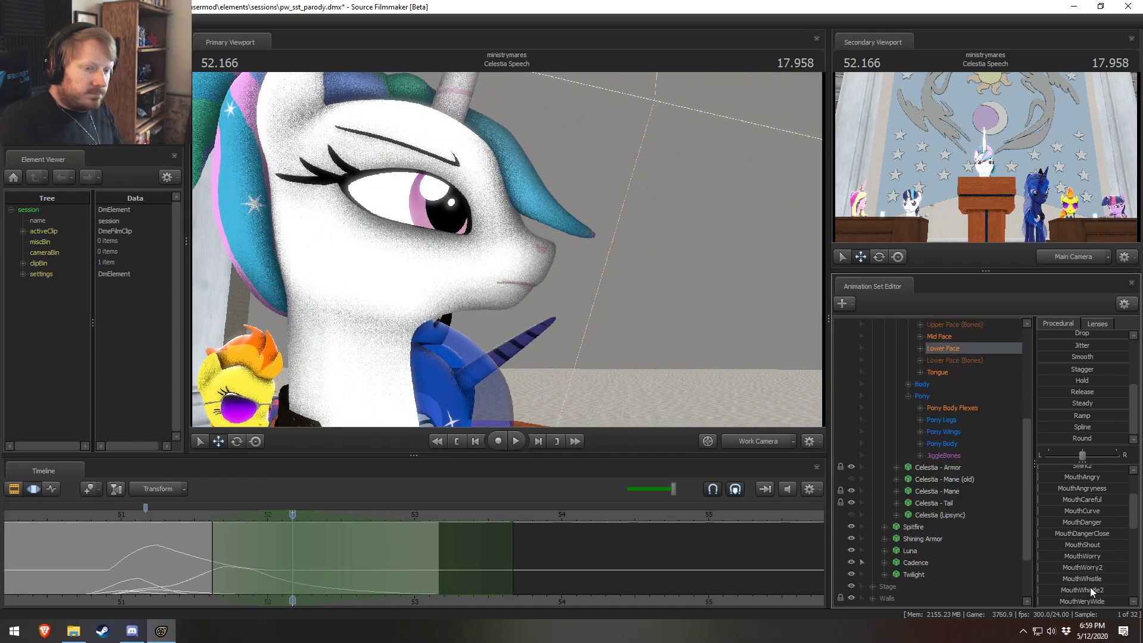
pyautogui.scroll(-4, 1083, 535)
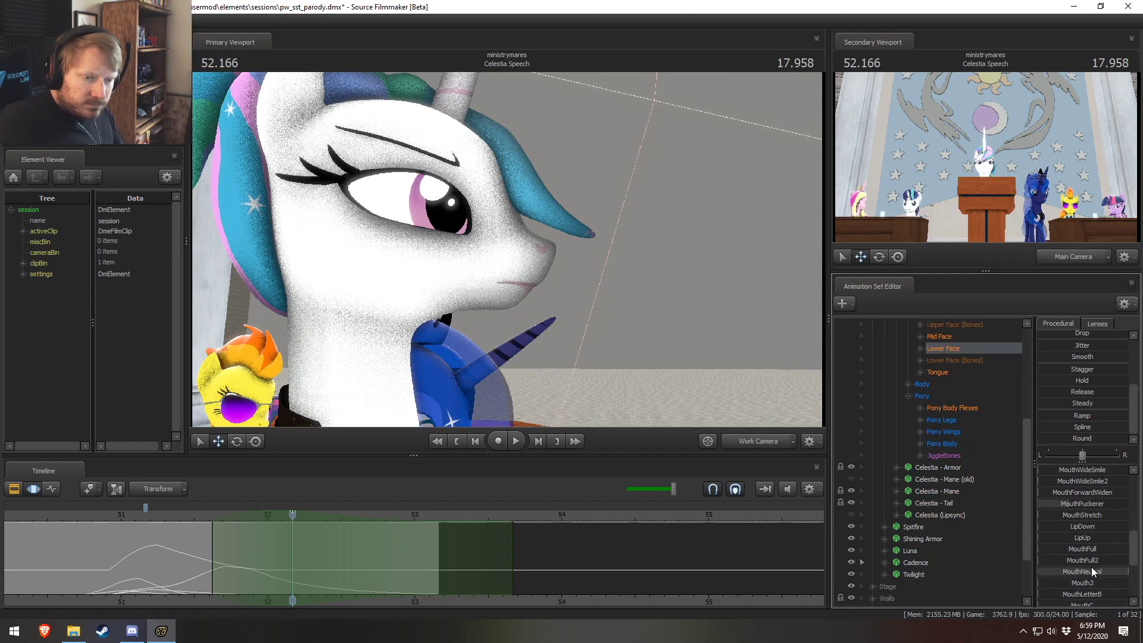
pyautogui.scroll(-2, 1087, 539)
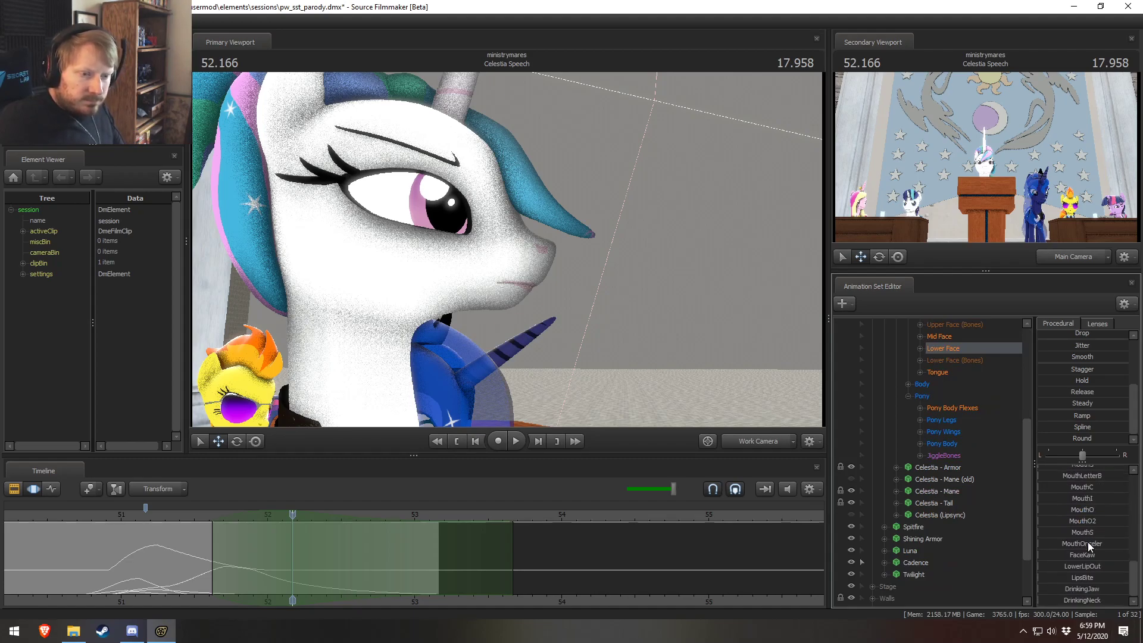
pyautogui.moveTo(1092, 580); pyautogui.dragTo(1095, 580)
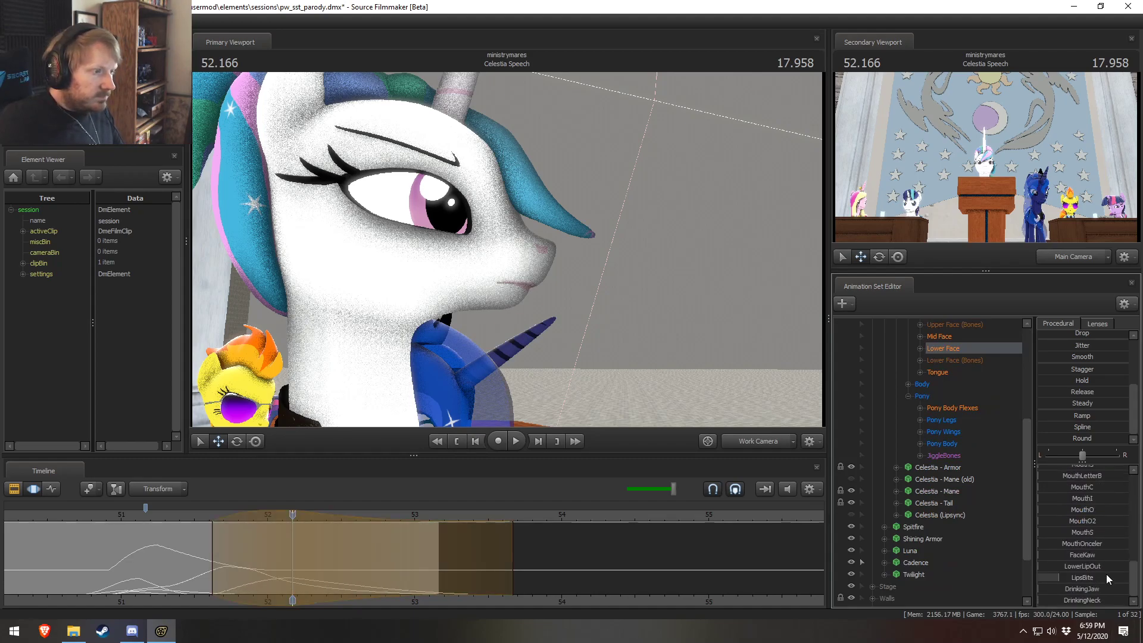
pyautogui.scroll(10, 1101, 566)
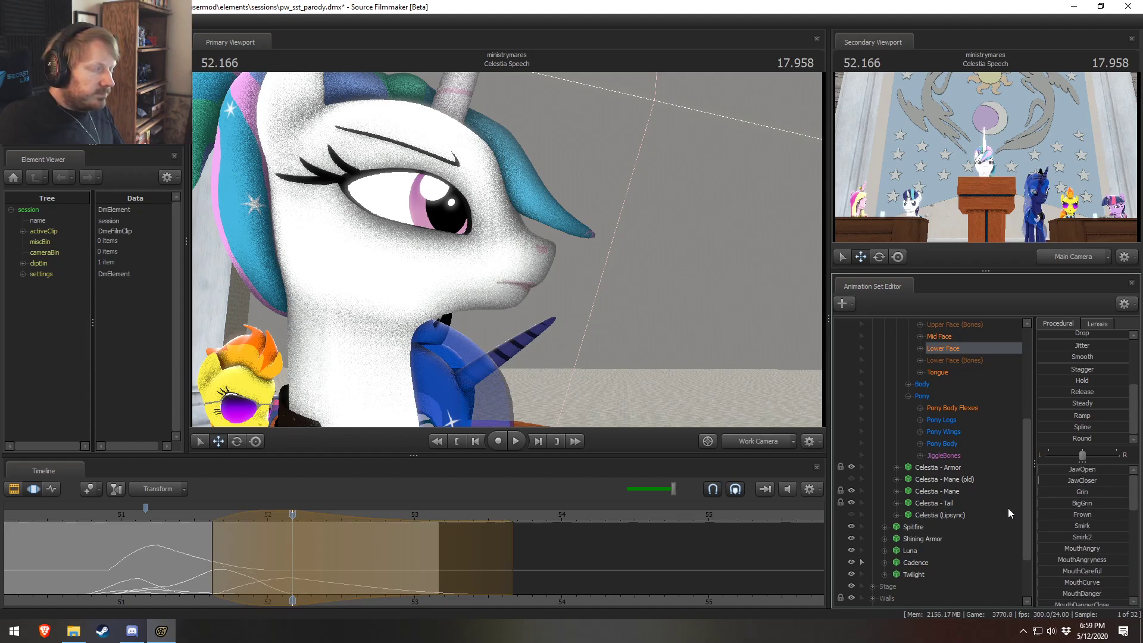
pyautogui.scroll(-2, 1102, 569)
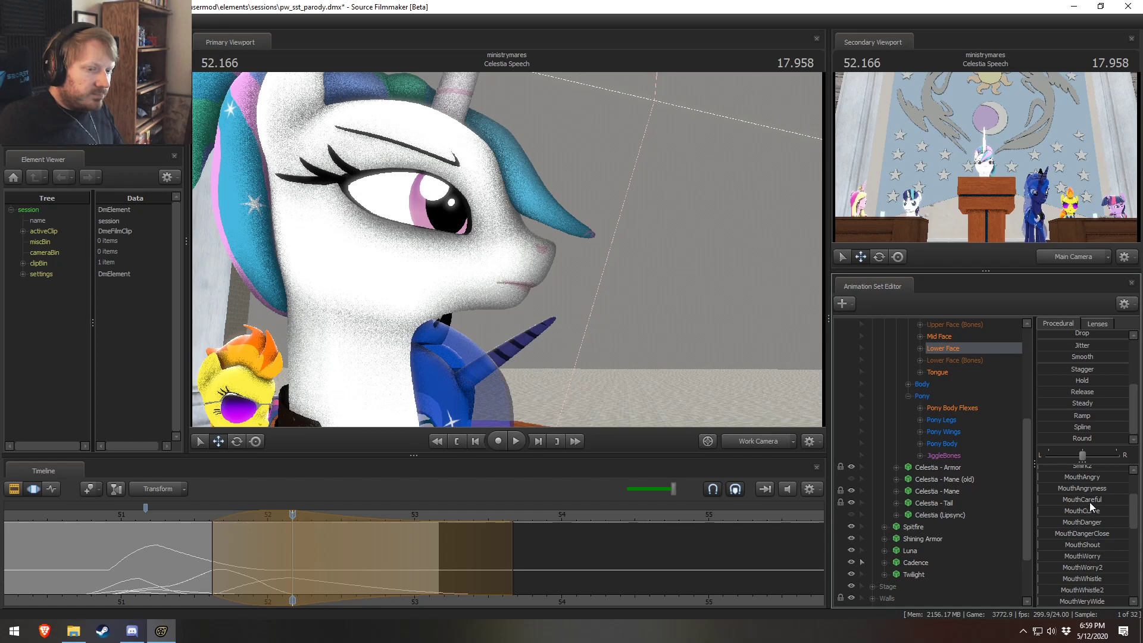
# Step: Play back Celestia's mouth in profile, compare it through the Main Camera, and frame her face from the front at 51.500
pyautogui.scroll(-3, 1098, 529)
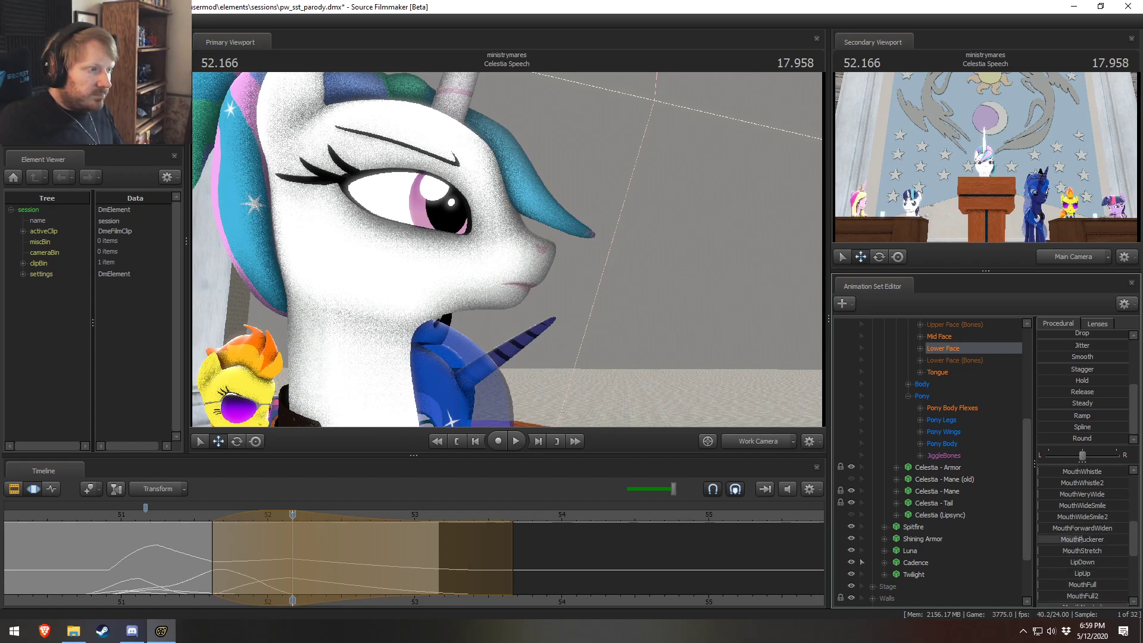
pyautogui.press('space')
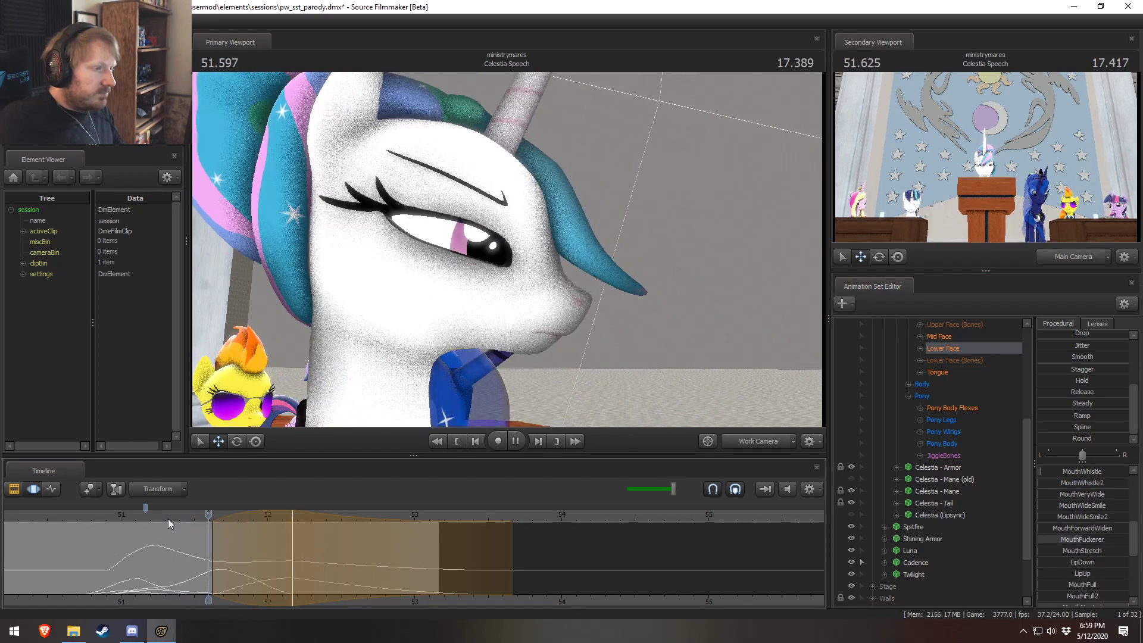
pyautogui.press('space')
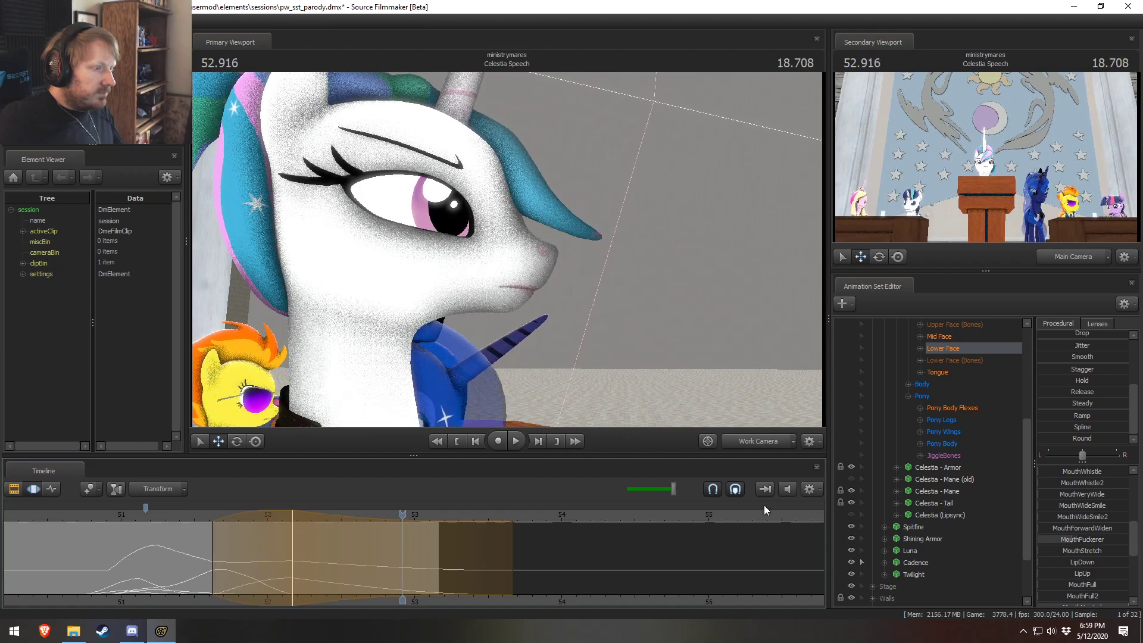
pyautogui.click(759, 441)
pyautogui.click(168, 515)
pyautogui.moveTo(162, 517); pyautogui.dragTo(194, 515)
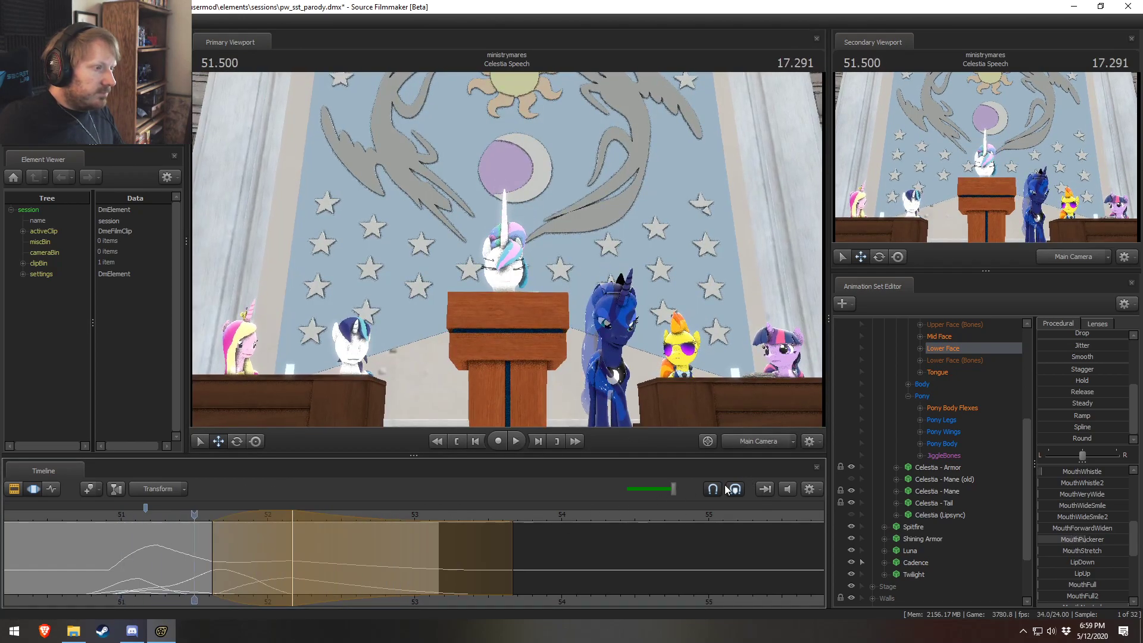
pyautogui.click(759, 442)
pyautogui.scroll(5, 509, 255)
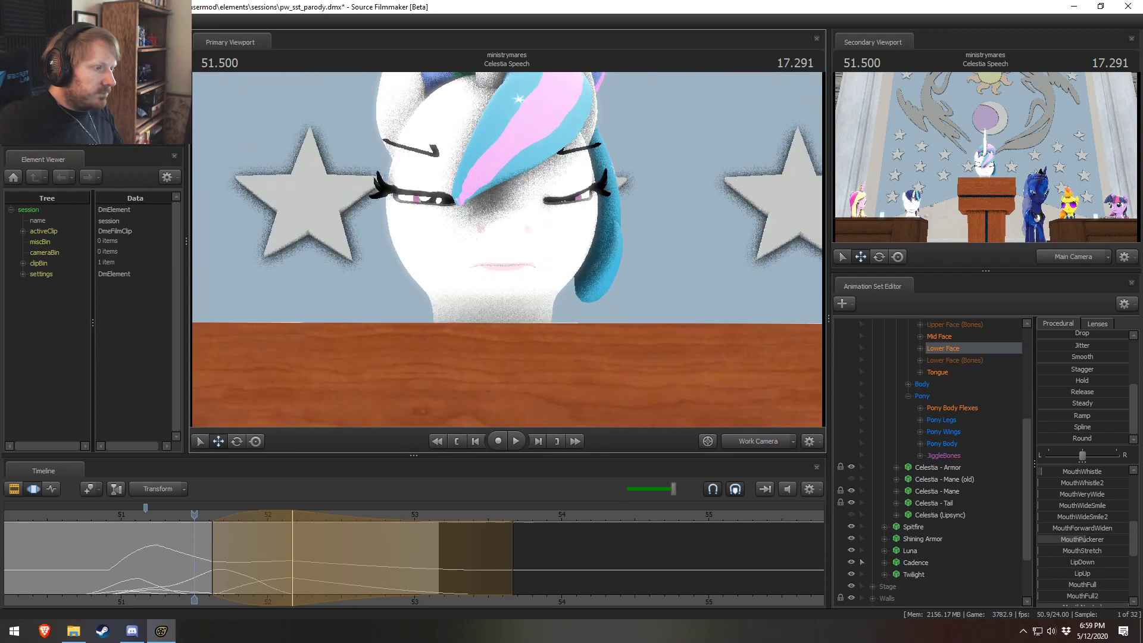
# Step: Shift Celestia's Lower Face time selection slightly earlier so it centres on about 52.08, and review the playback
pyautogui.press('space')
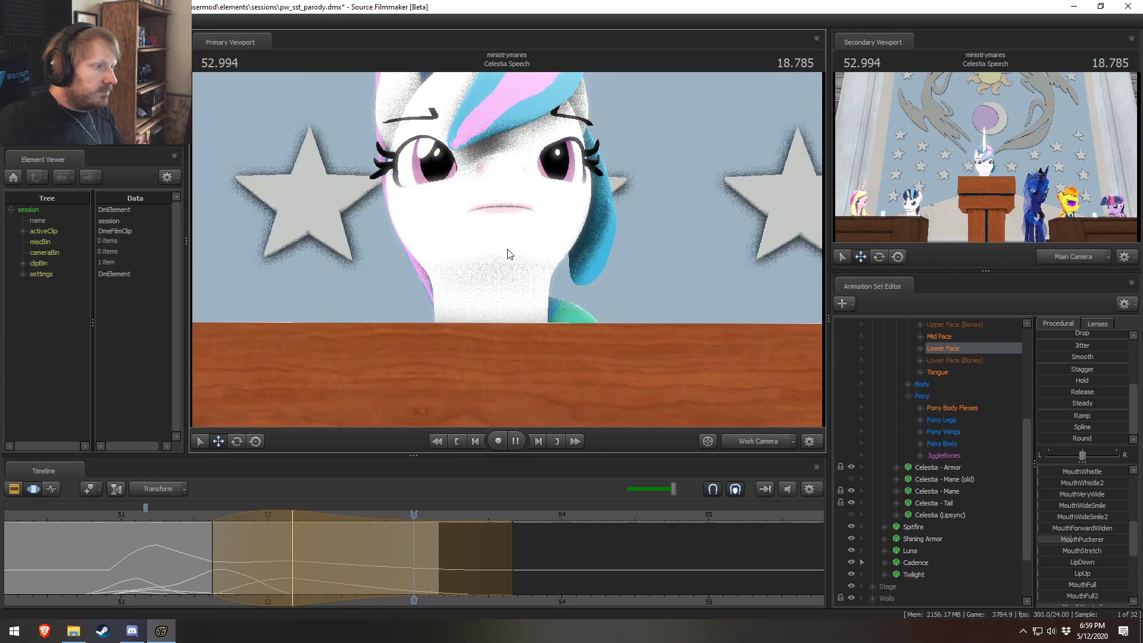
pyautogui.press('space')
pyautogui.moveTo(262, 519); pyautogui.dragTo(250, 518)
pyautogui.moveTo(161, 517); pyautogui.dragTo(170, 516)
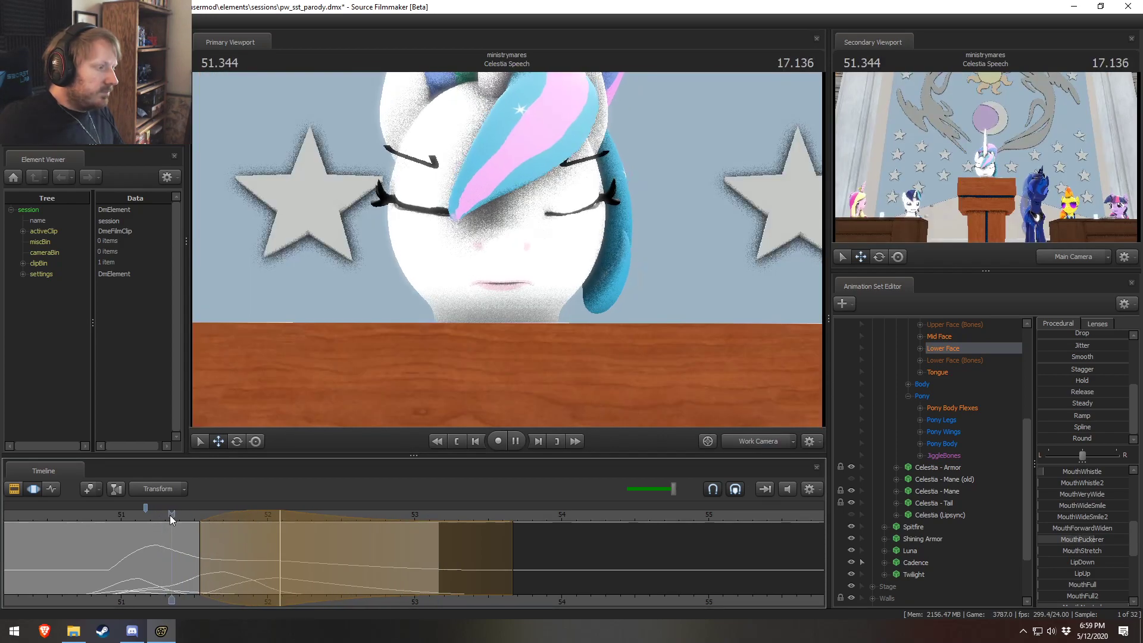
pyautogui.press('space')
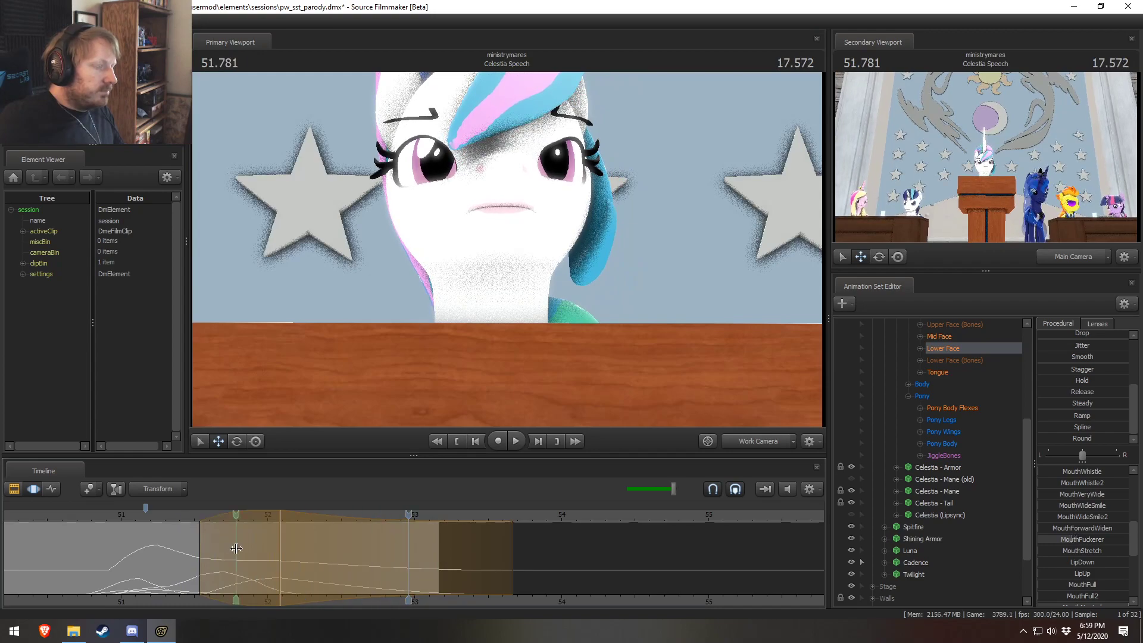
# Step: Set a time selection around 52.250 reaching from about 51.6 to 53.7 and raise Celestia's JawOpen control slightly
pyautogui.click(273, 564)
pyautogui.keyDown('shift'); pyautogui.click(304, 566); pyautogui.keyUp('shift')
pyautogui.scroll(10, 301, 565)
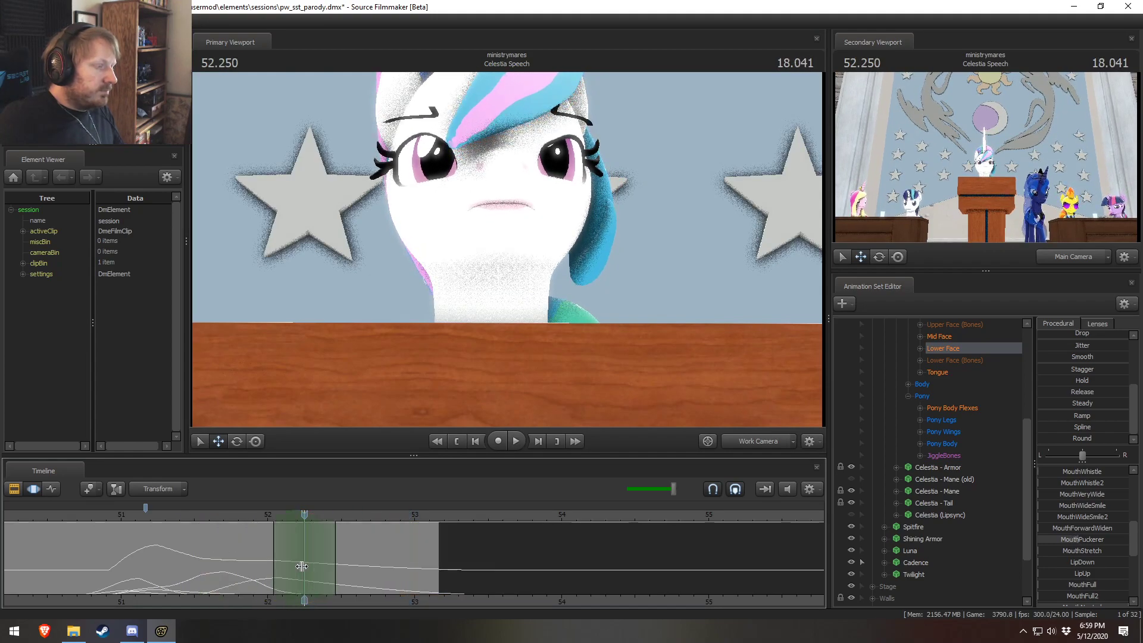
pyautogui.moveTo(408, 566); pyautogui.dragTo(518, 557)
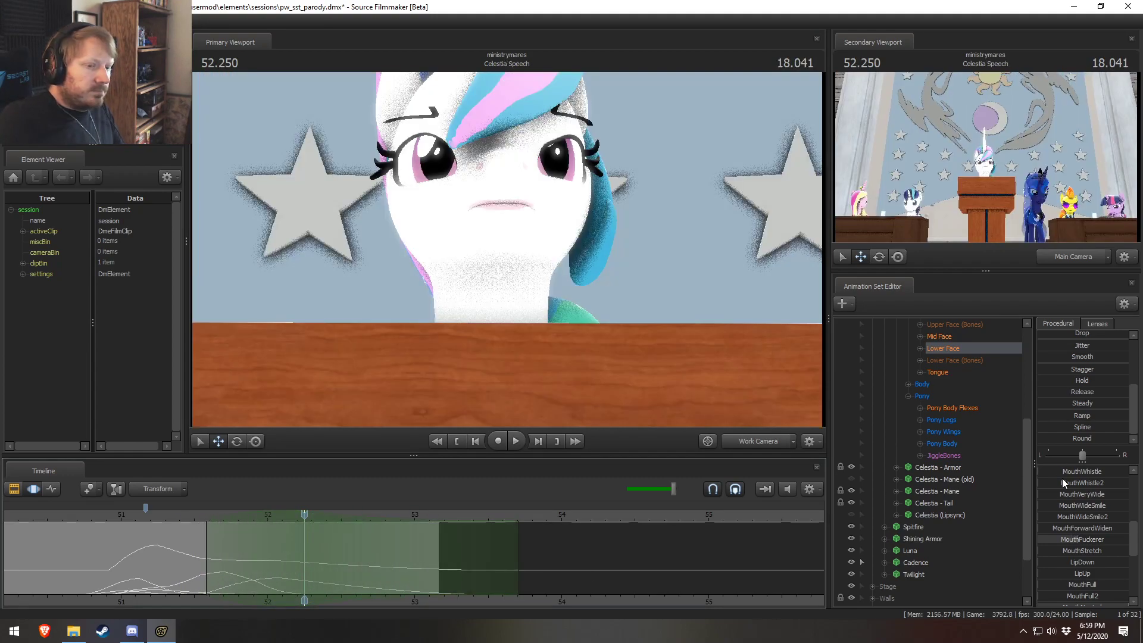
pyautogui.scroll(5, 1067, 485)
pyautogui.click(1082, 472)
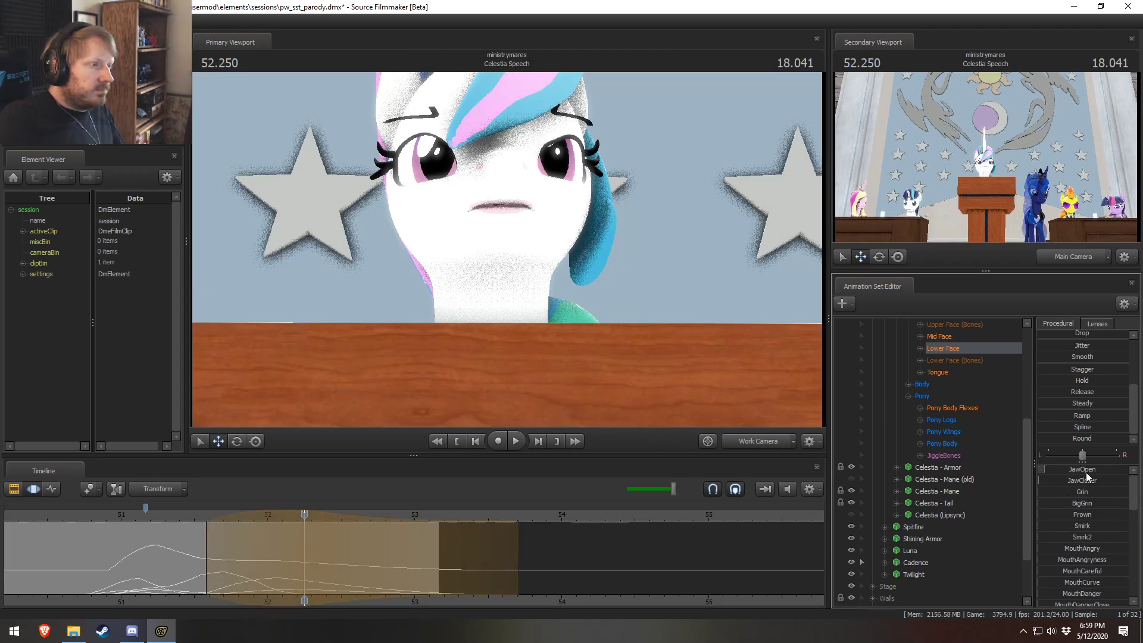
# Step: Shift the JawOpen time selection later so it centres on about 52.5, and play back Celestia's mouth movement
pyautogui.click(137, 516)
pyautogui.press('space')
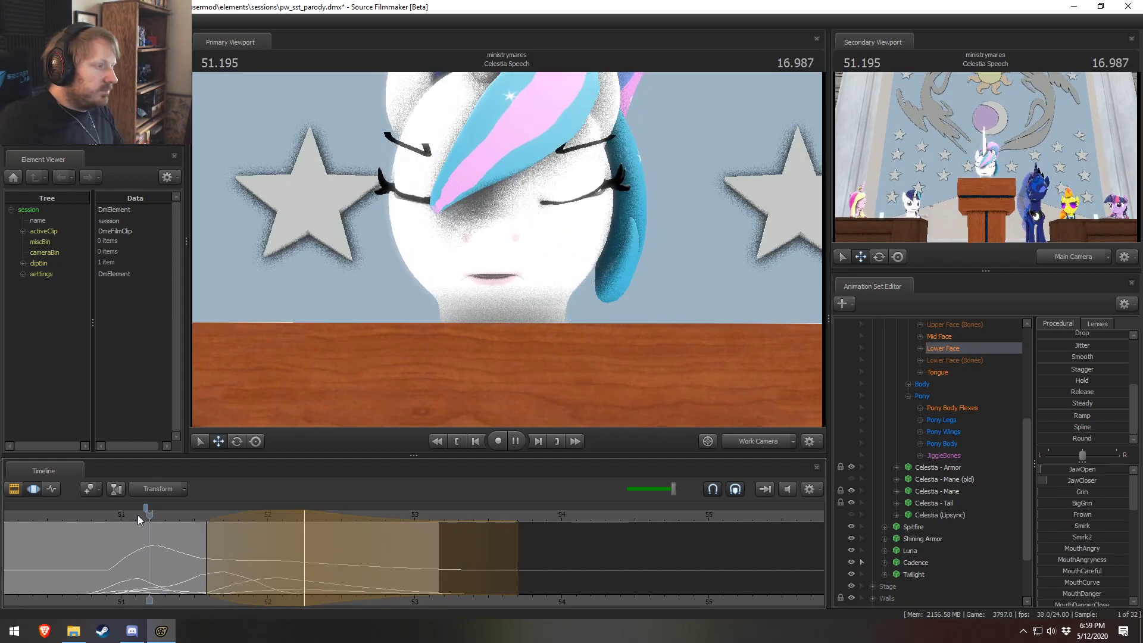
pyautogui.press('space')
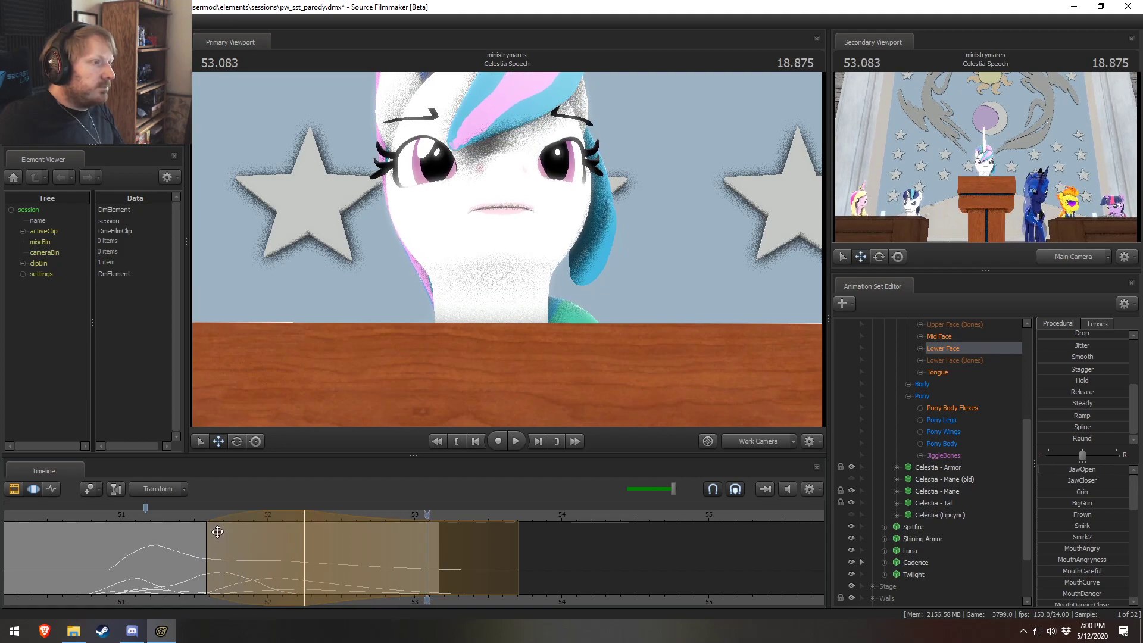
pyautogui.moveTo(247, 517); pyautogui.dragTo(284, 518)
pyautogui.click(223, 520)
pyautogui.press('space')
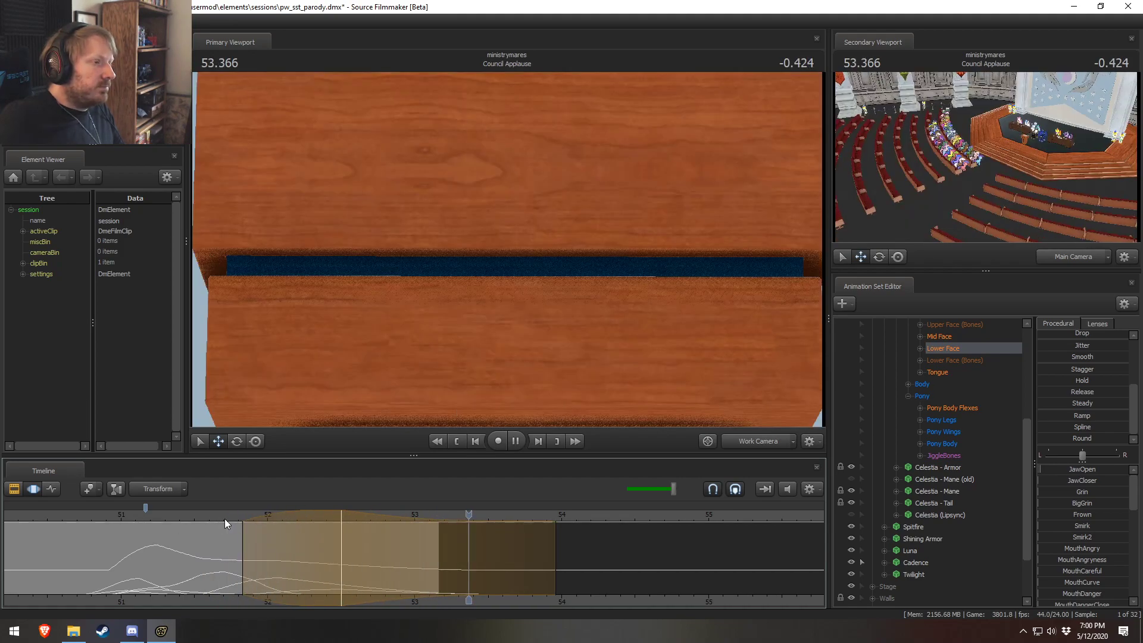
pyautogui.press('space')
pyautogui.click(226, 518)
pyautogui.press('space')
pyautogui.press('space')
# Step: For Celestia's Upper Face, set a time selection around 52.208 from about 51.7 to 52.9 and raise the Wide control
pyautogui.scroll(5, 965, 482)
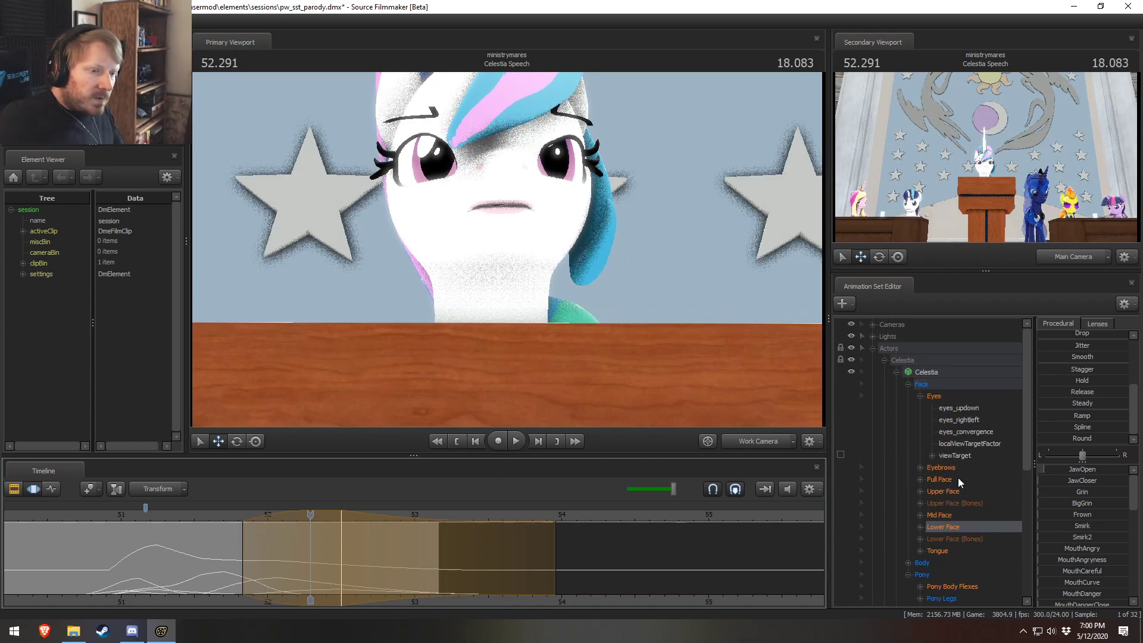
pyautogui.click(944, 490)
pyautogui.press('shift')
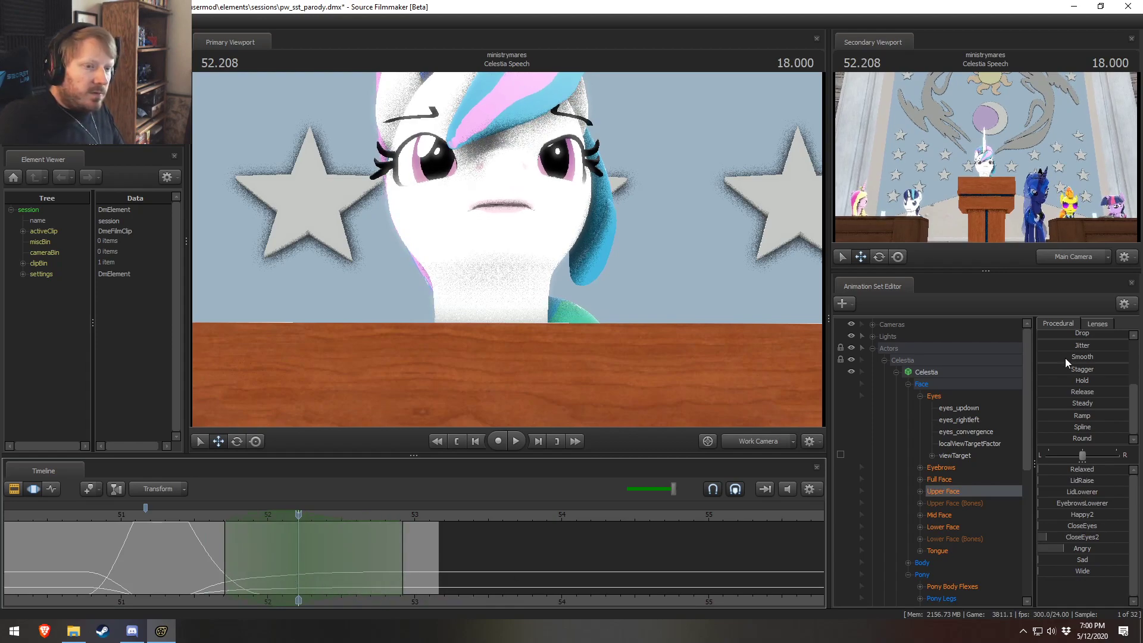
pyautogui.scroll(2, 1066, 357)
pyautogui.moveTo(1070, 569); pyautogui.dragTo(1079, 569)
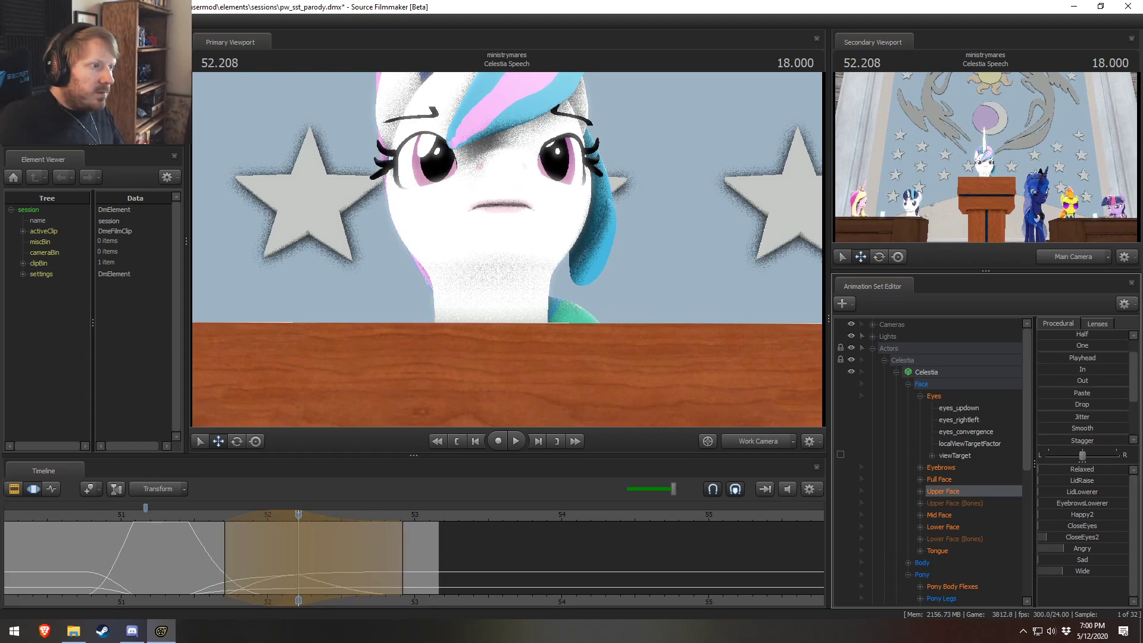
# Step: Extend the end of the Upper Face time selection to about 53.6 and play back Celestia's eye widening
pyautogui.click(182, 517)
pyautogui.moveTo(408, 552); pyautogui.dragTo(503, 560)
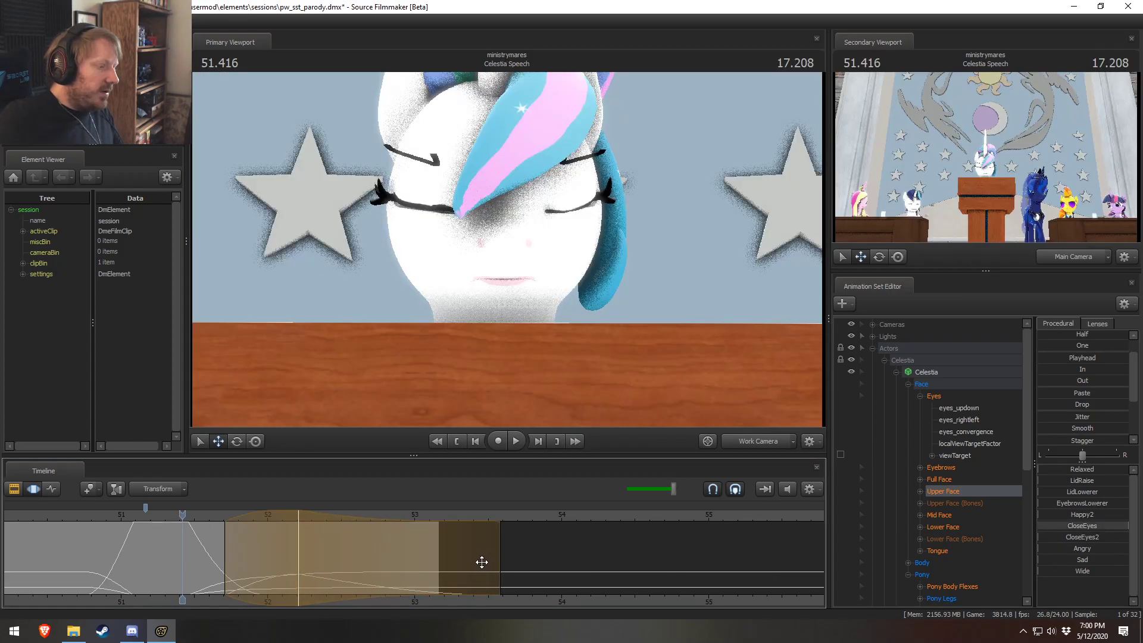
pyautogui.press('space')
pyautogui.press('space')
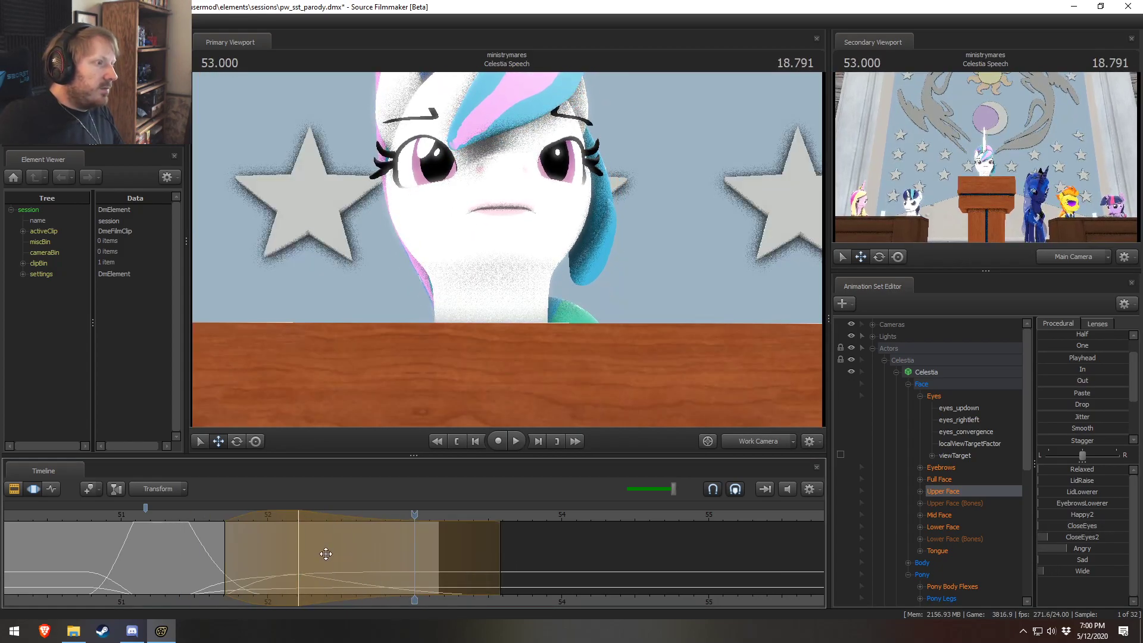
pyautogui.click(515, 441)
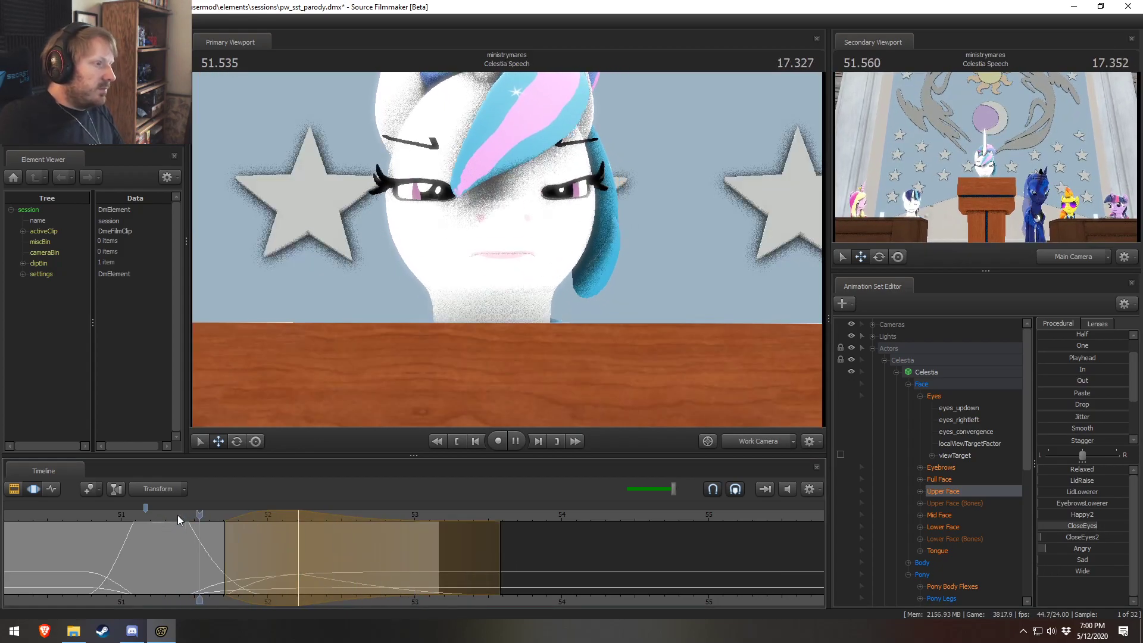
pyautogui.click(518, 445)
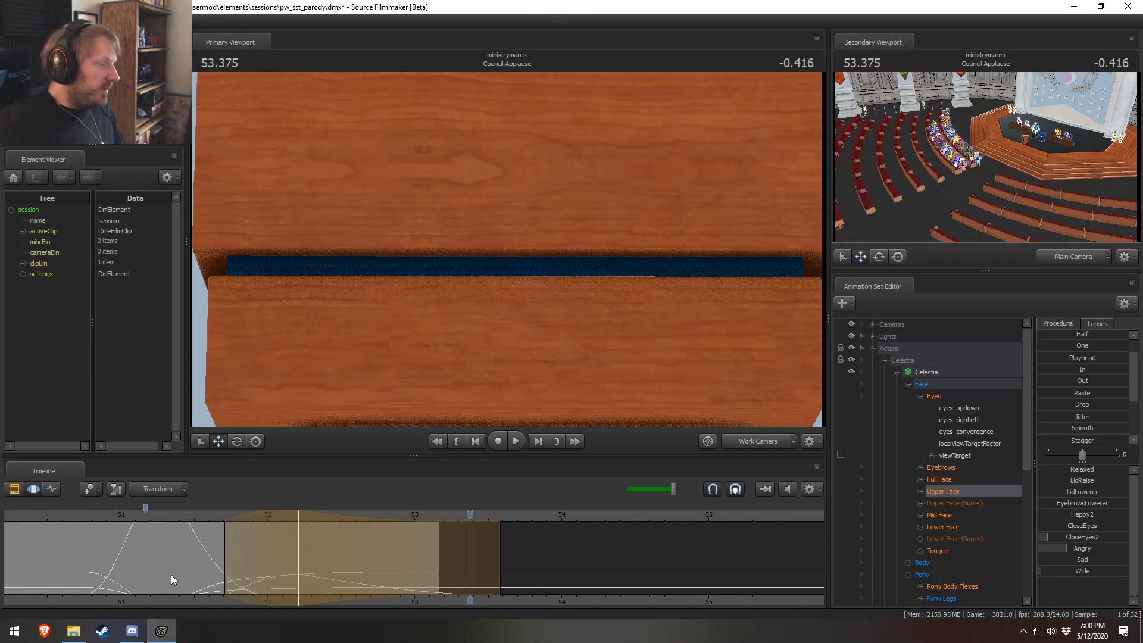
pyautogui.moveTo(206, 510); pyautogui.dragTo(329, 499)
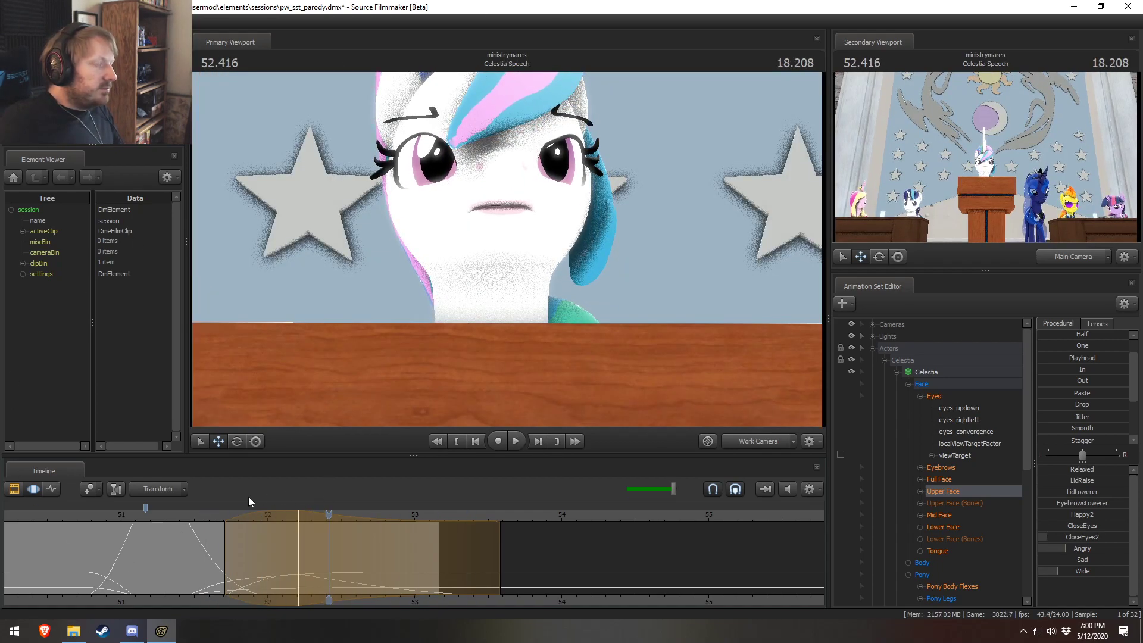
# Step: Play back the end of the Celestia Speech shot to examine Celestia's facial expression
pyautogui.press('space')
pyautogui.press('space')
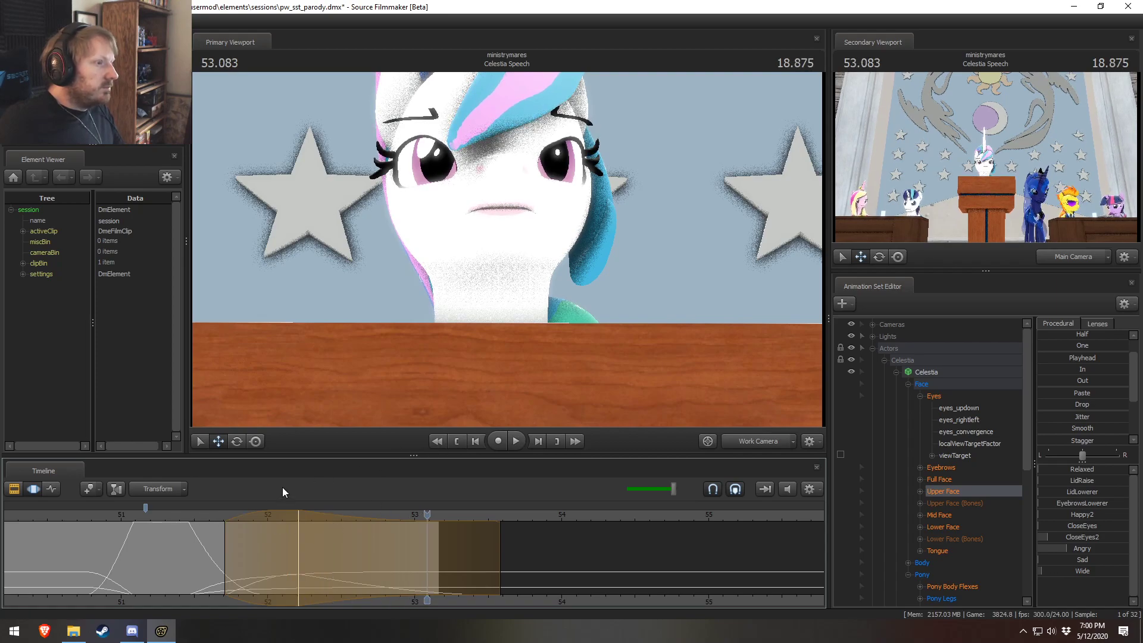
pyautogui.click(155, 515)
pyautogui.press('space')
pyautogui.press('space')
# Step: Raise Celestia's JawCloser and MouthAngry values in the Lower Face group from about 52 s onward
pyautogui.click(946, 527)
pyautogui.moveTo(287, 548); pyautogui.dragTo(365, 561)
pyautogui.keyDown('shift'); pyautogui.moveTo(365, 561); pyautogui.dragTo(600, 570); pyautogui.keyUp('shift')
pyautogui.keyDown('shift'); pyautogui.scroll(4, 600, 570); pyautogui.keyUp('shift')
pyautogui.moveTo(254, 513); pyautogui.dragTo(363, 533)
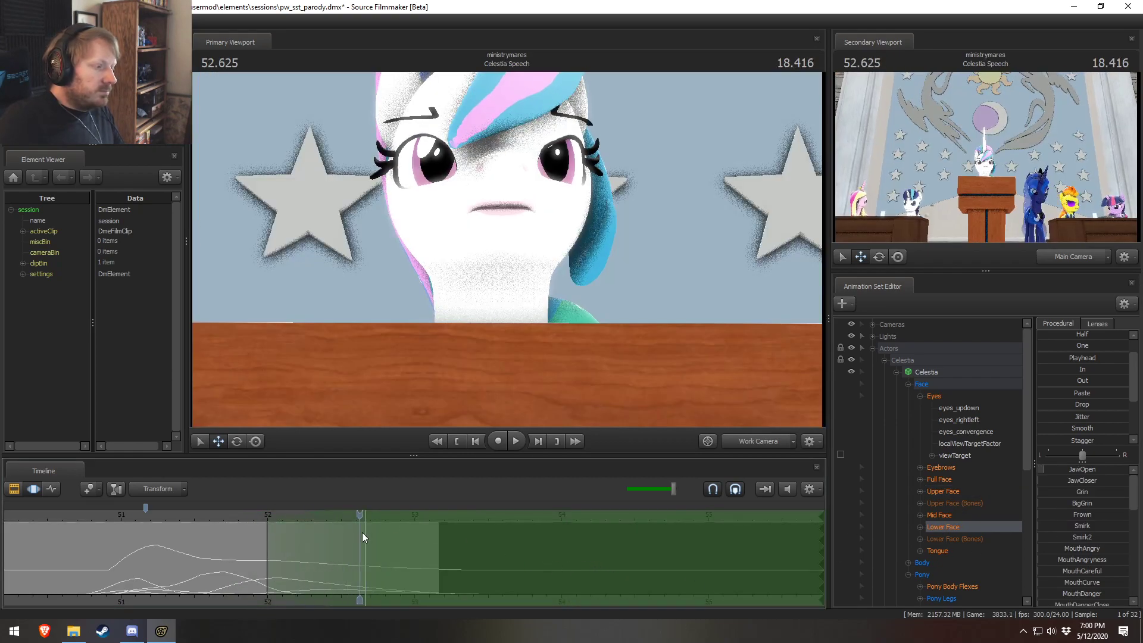
pyautogui.moveTo(1089, 474); pyautogui.dragTo(1090, 474)
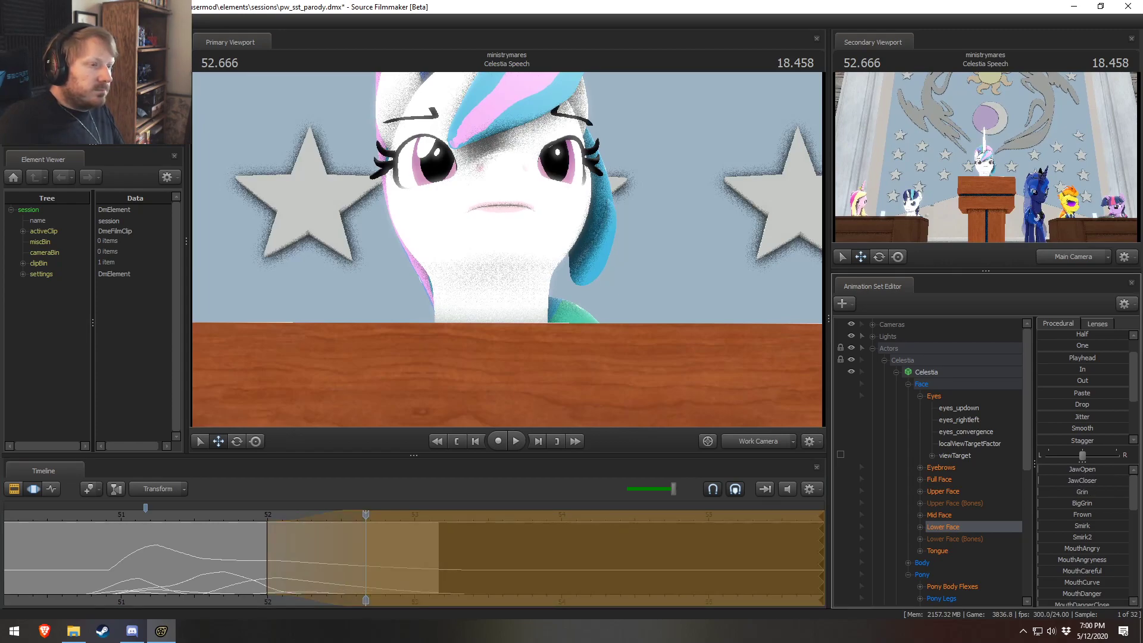
pyautogui.moveTo(1083, 548); pyautogui.dragTo(1088, 548)
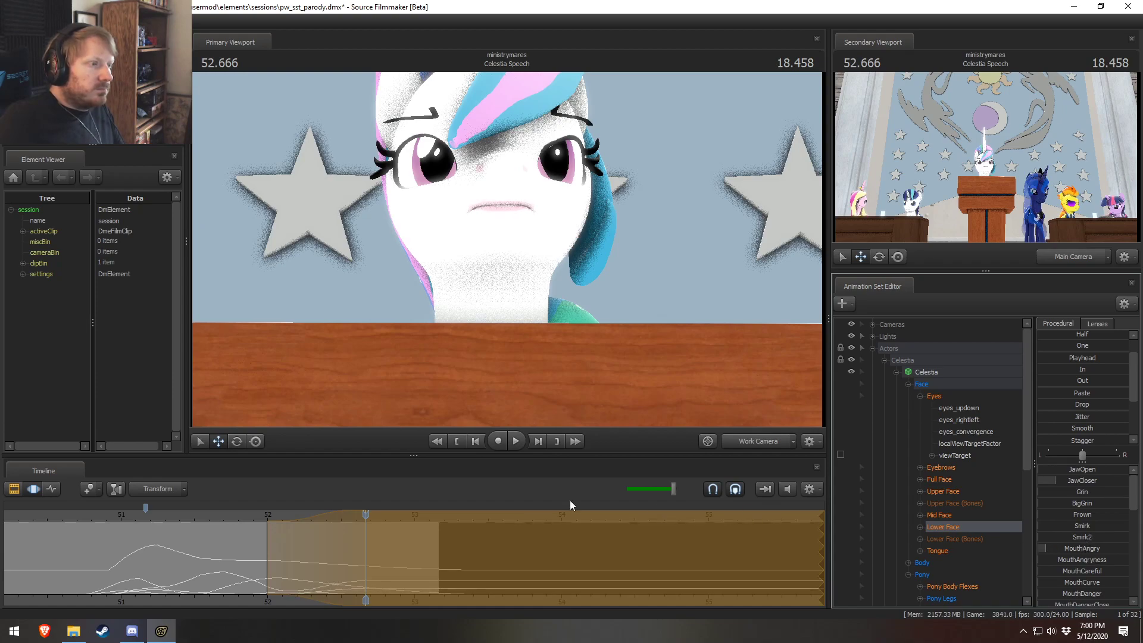
# Step: Replay the end of the Celestia Speech shot to check the edited mouth expression
pyautogui.press('space')
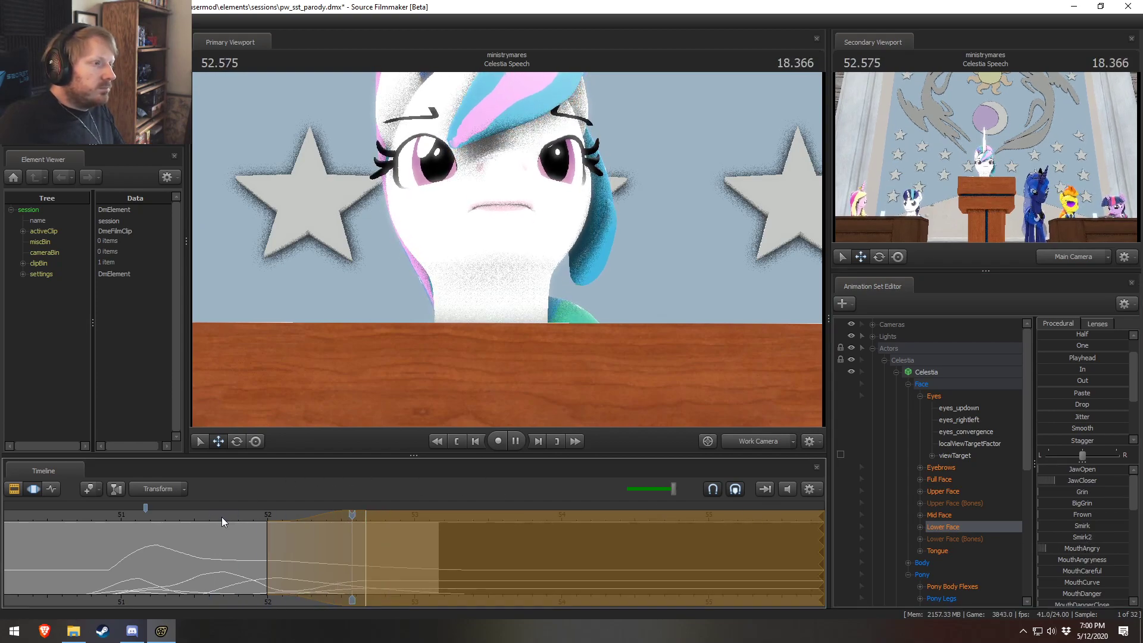
pyautogui.click(221, 518)
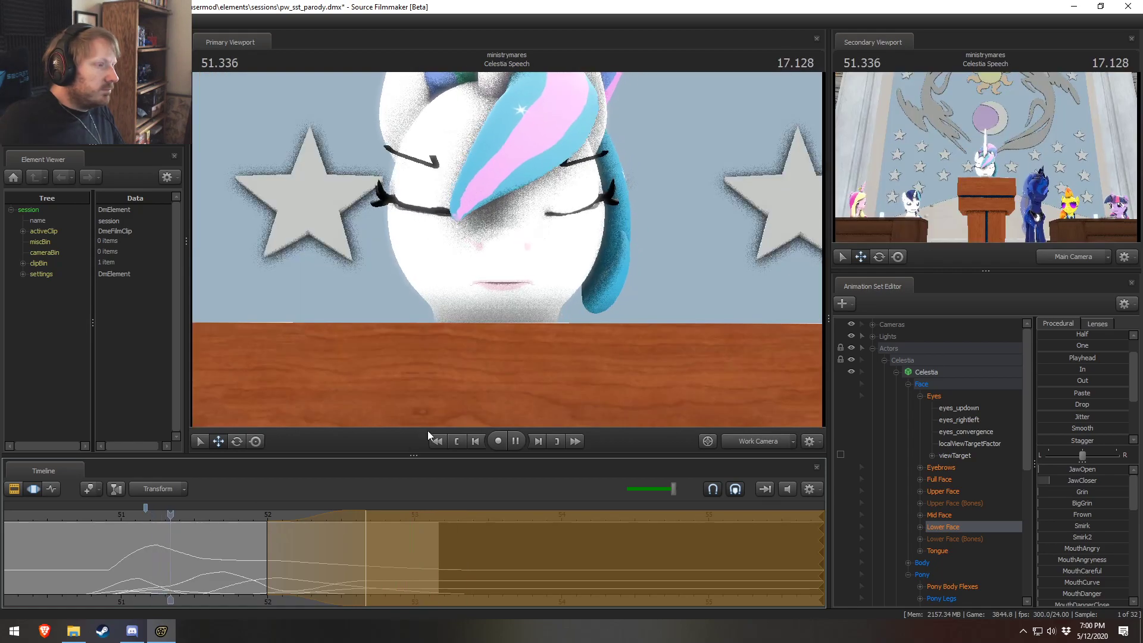
pyautogui.press('space')
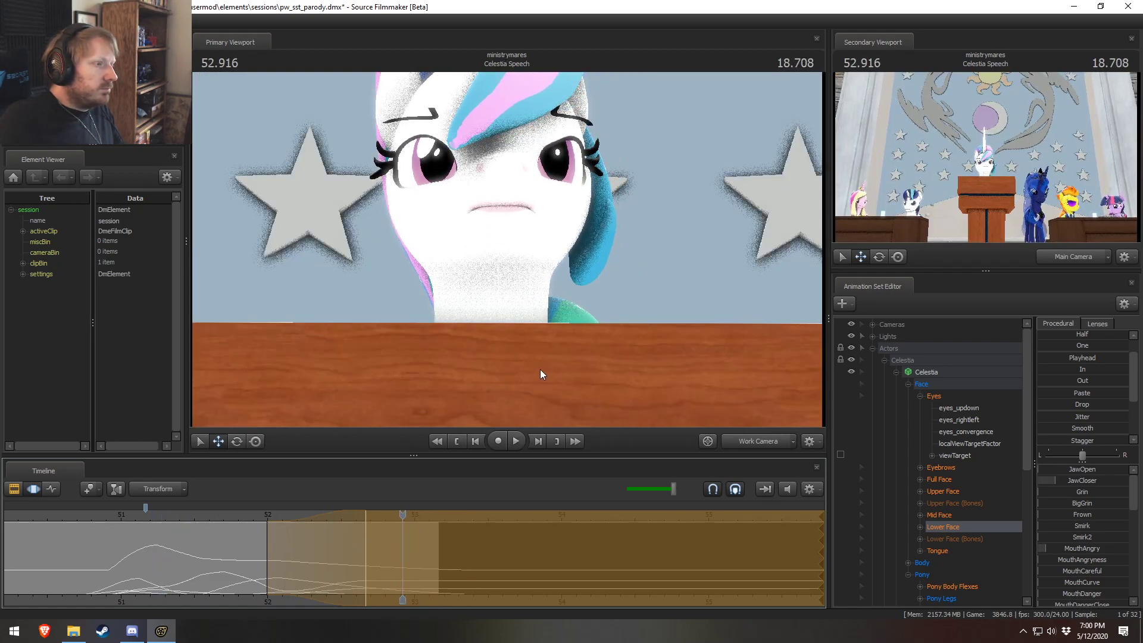
pyautogui.press('s')
pyautogui.press('space')
pyautogui.moveTo(507, 250)
pyautogui.mouseDown()
pyautogui.moveTo(566, 237)
pyautogui.moveTo(510, 255)
pyautogui.mouseUp()
pyautogui.press('space')
# Step: Switch to clip editing and select the Council Applause shot, showing its full length in the timeline
pyautogui.press('F2')
pyautogui.click(571, 570)
pyautogui.press('s')
pyautogui.press('w')
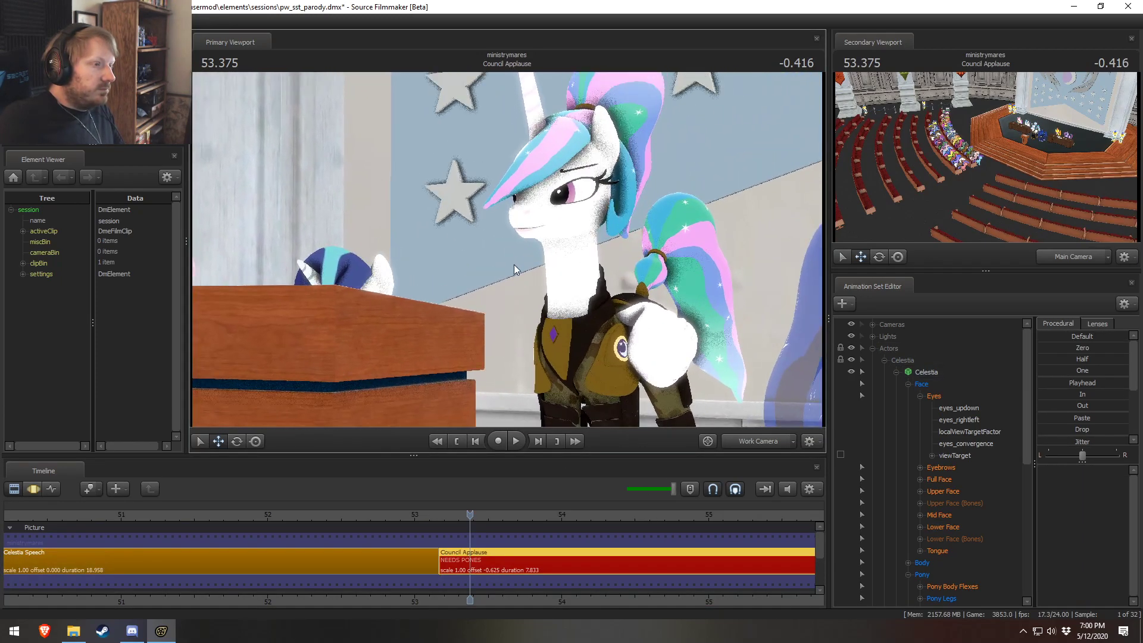
pyautogui.moveTo(561, 603); pyautogui.dragTo(380, 569, button='middle')
pyautogui.scroll(-6, 464, 591)
# Step: Play back the start of the Council Applause shot through the work camera and the main camera
pyautogui.press('space')
pyautogui.press('F3')
pyautogui.press('space')
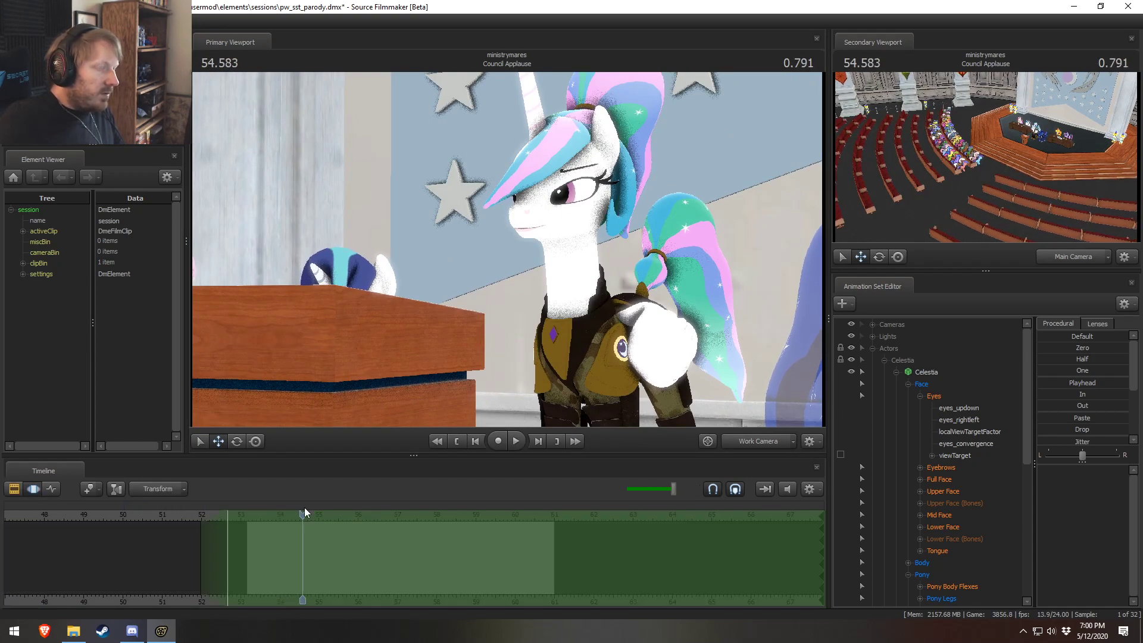
pyautogui.press('F2')
pyautogui.click(255, 510)
pyautogui.press('space')
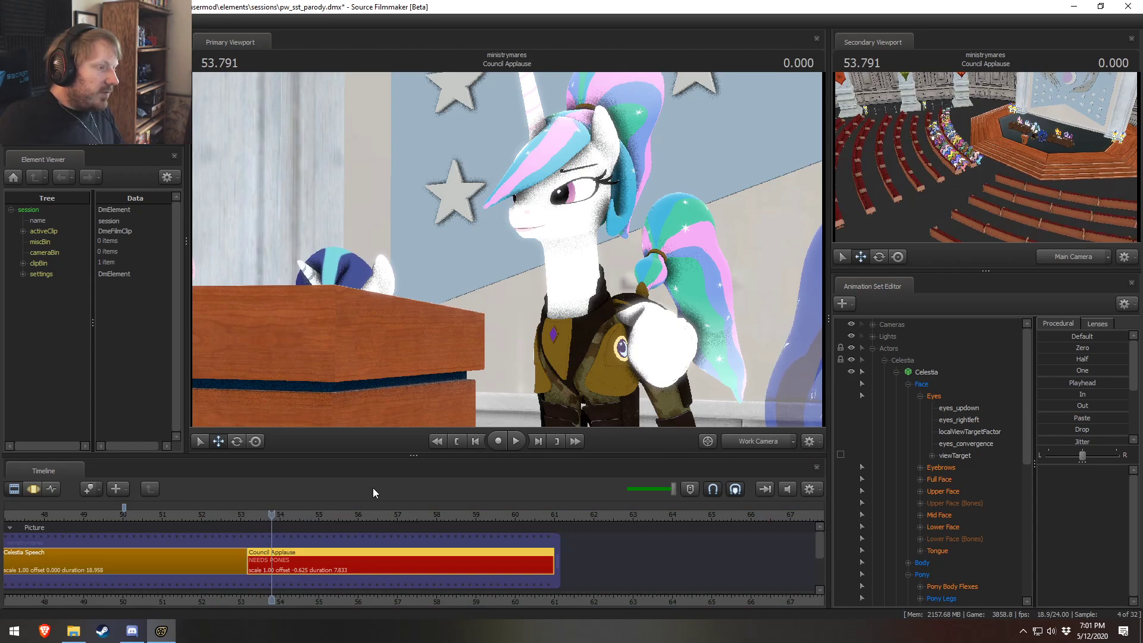
pyautogui.click(757, 440)
pyautogui.click(250, 513)
pyautogui.press('space')
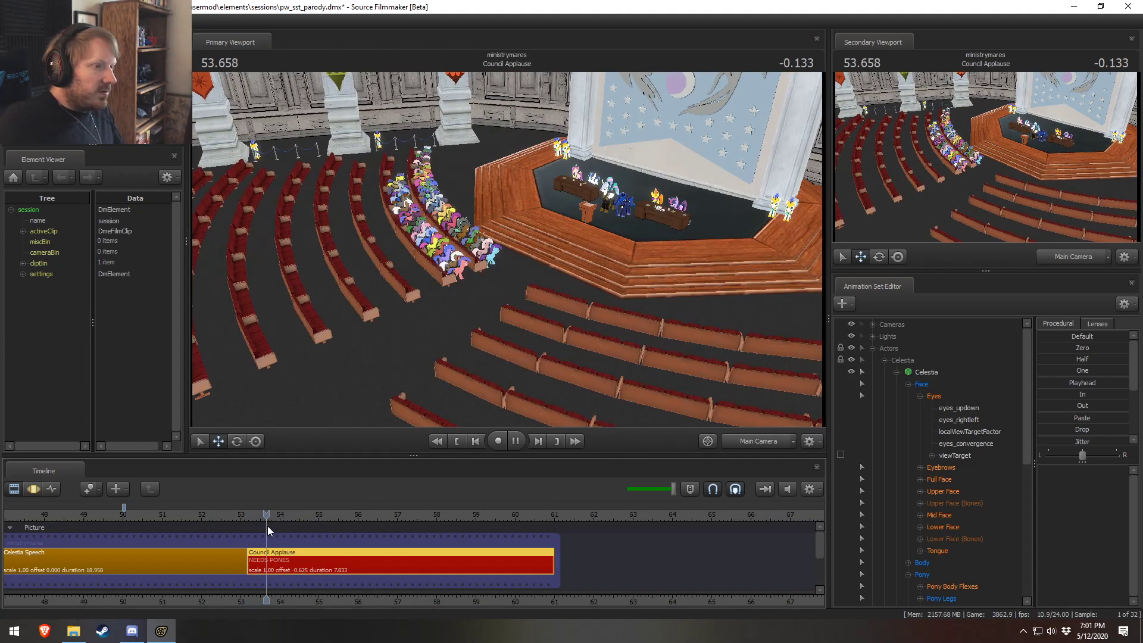
# Step: Copy the main camera's view to the work camera, and fly the work camera in front of Celestia on the stage
pyautogui.click(739, 442)
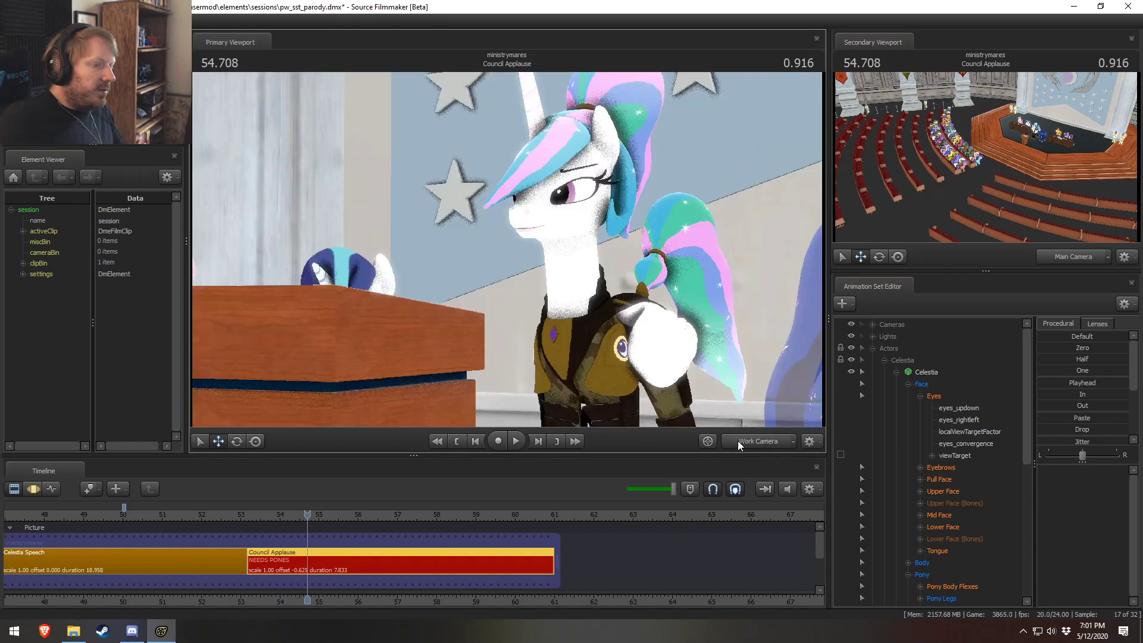
pyautogui.click(745, 440)
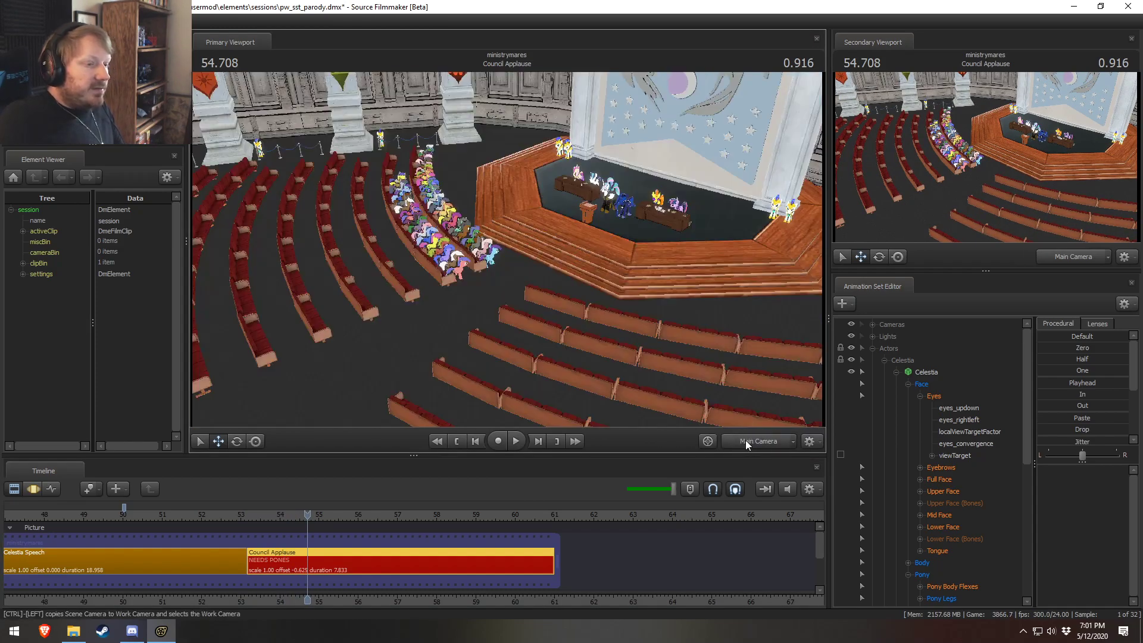
pyautogui.click(749, 441)
pyautogui.press('space')
pyautogui.press('space')
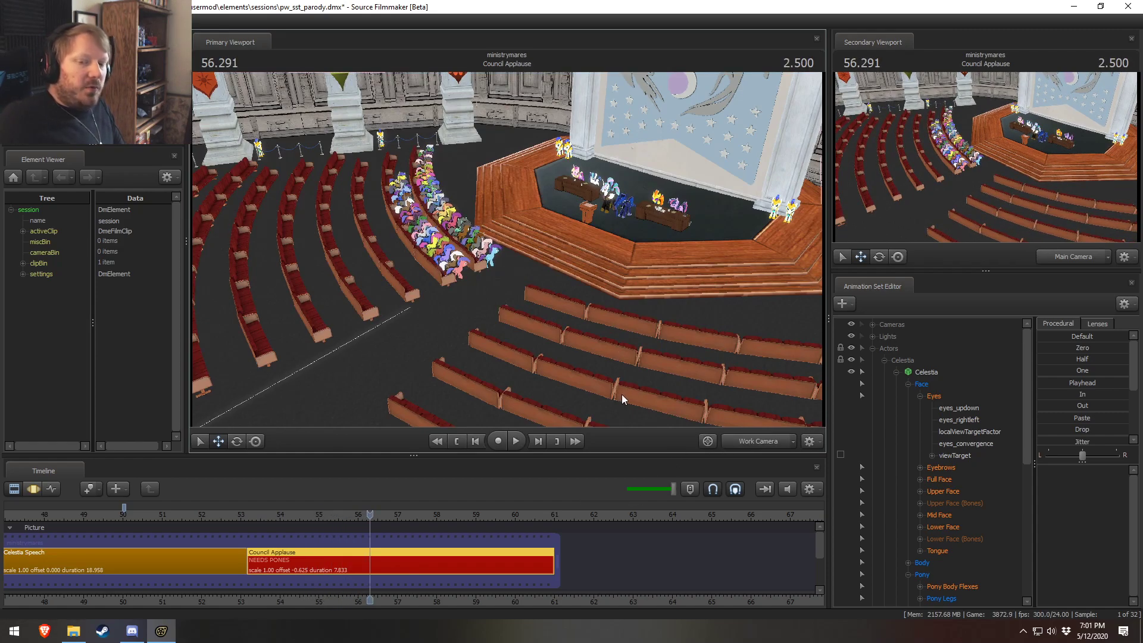
pyautogui.moveTo(535, 268)
pyautogui.mouseDown()
pyautogui.moveTo(551, 256)
pyautogui.moveTo(560, 265)
pyautogui.moveTo(548, 268)
pyautogui.moveTo(557, 247)
pyautogui.moveTo(548, 256)
pyautogui.mouseUp()
pyautogui.press('w')
pyautogui.press('w')
# Step: Make a motion-editing time selection from about 53.5 s to 55.3 s and place the playhead at about 54.4 s
pyautogui.press('F3')
pyautogui.moveTo(202, 563); pyautogui.dragTo(292, 574)
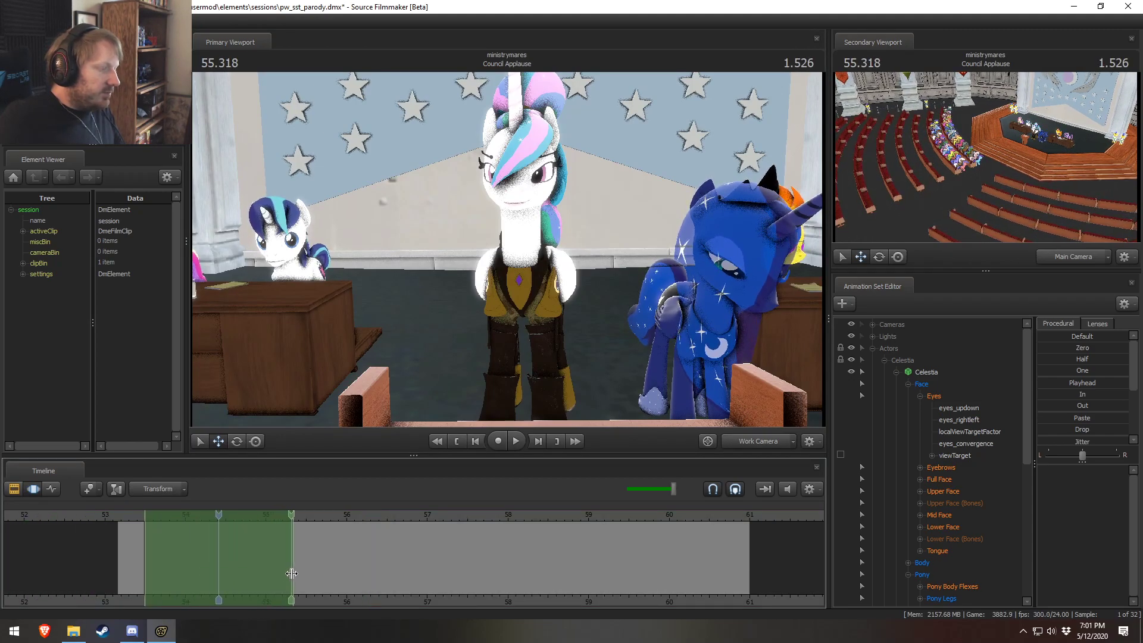
pyautogui.click(218, 514)
# Step: Rotate Celestia's neck and head over the selected time range of the Council Applause shot
pyautogui.click(522, 260)
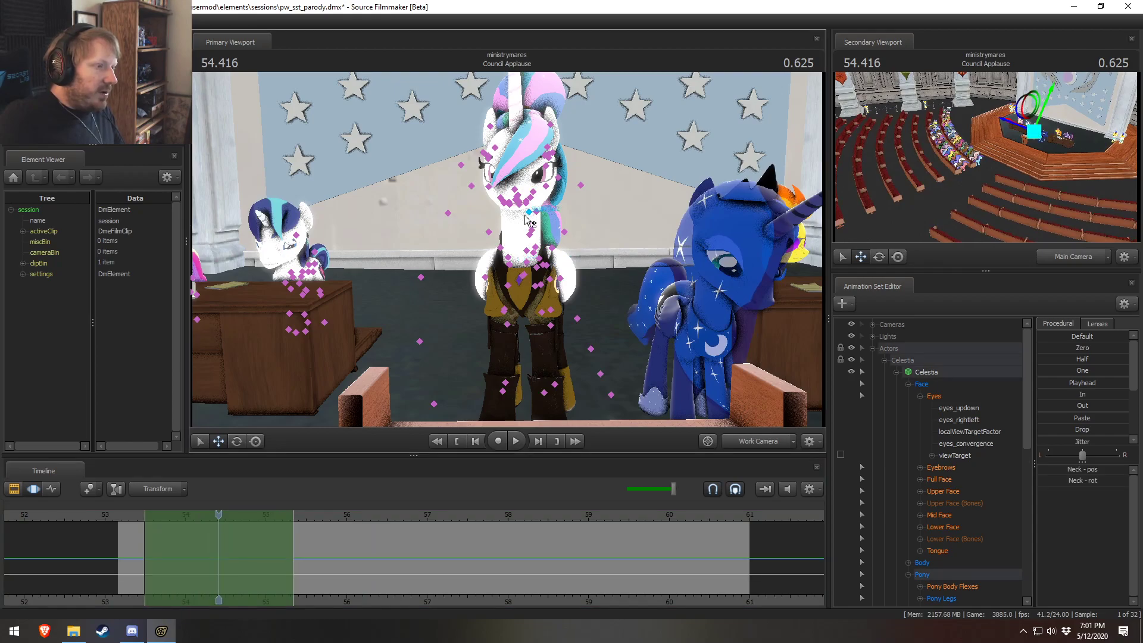
pyautogui.click(522, 204)
pyautogui.keyDown('alt'); pyautogui.moveTo(506, 231); pyautogui.dragTo(531, 203); pyautogui.keyUp('alt')
pyautogui.press('e')
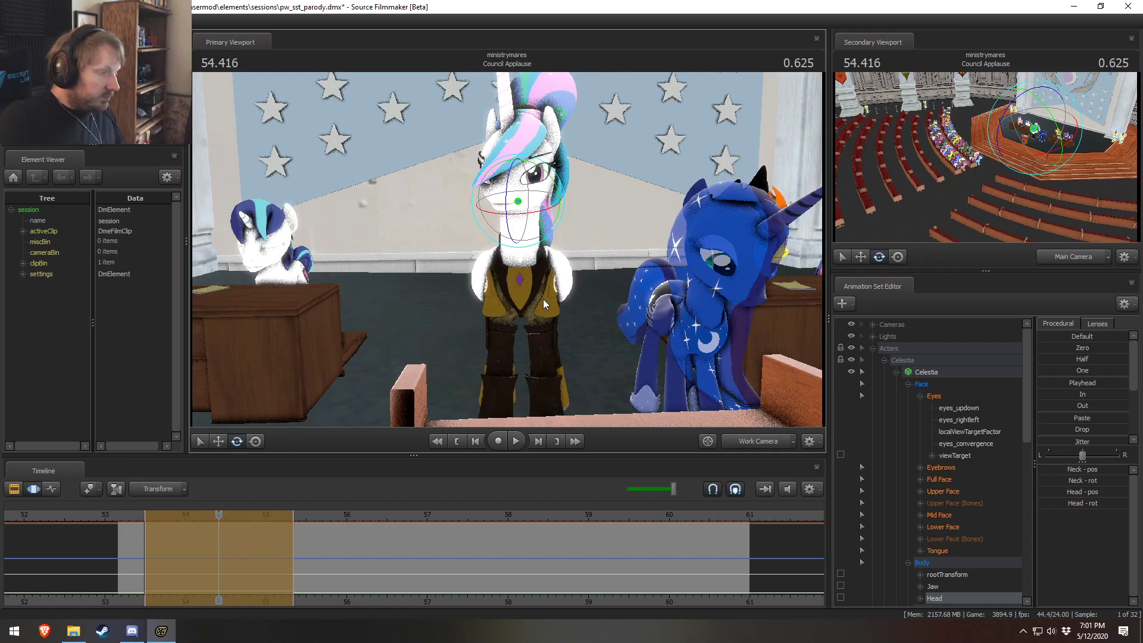
# Step: Select Celestia's Chest1 and Chest2 bones and lock her RightThigh and LeftThigh bones
pyautogui.press('ctrl')
pyautogui.click(522, 278)
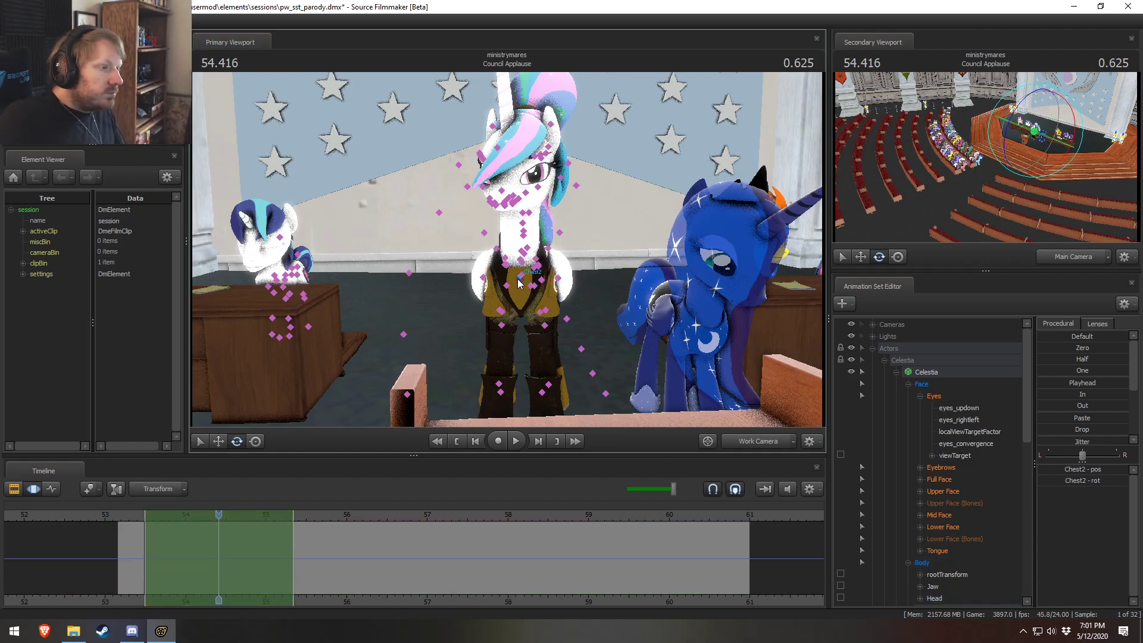
pyautogui.keyDown('ctrl'); pyautogui.keyDown('shift'); pyautogui.click(524, 277); pyautogui.keyUp('shift'); pyautogui.keyUp('ctrl')
pyautogui.keyDown('alt'); pyautogui.moveTo(525, 278); pyautogui.dragTo(539, 269); pyautogui.keyUp('alt')
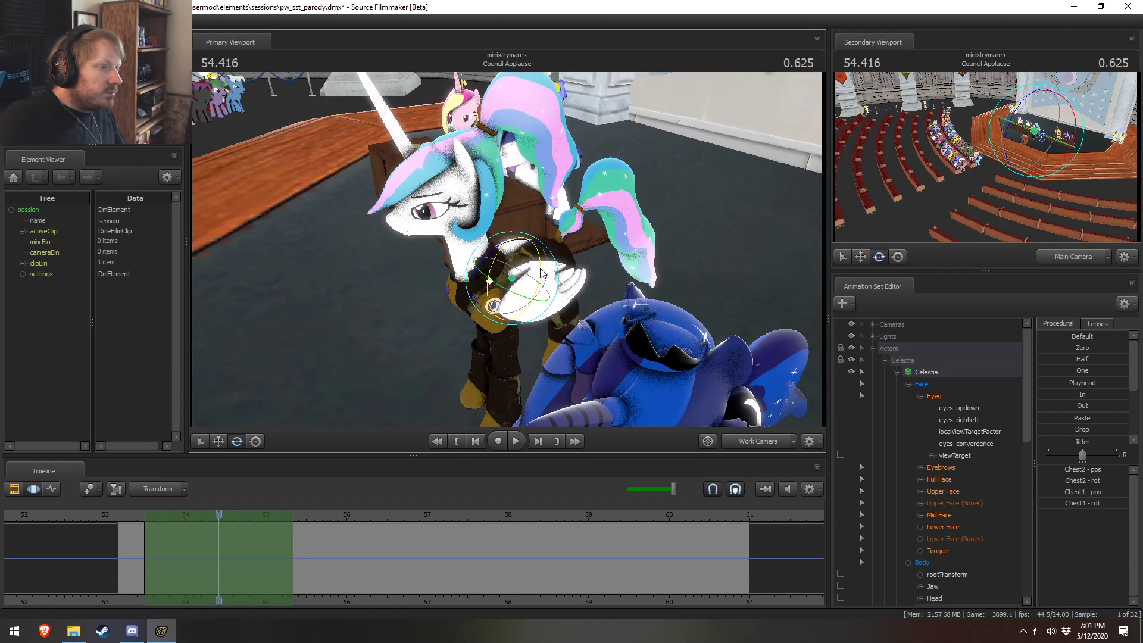
pyautogui.scroll(-7, 983, 455)
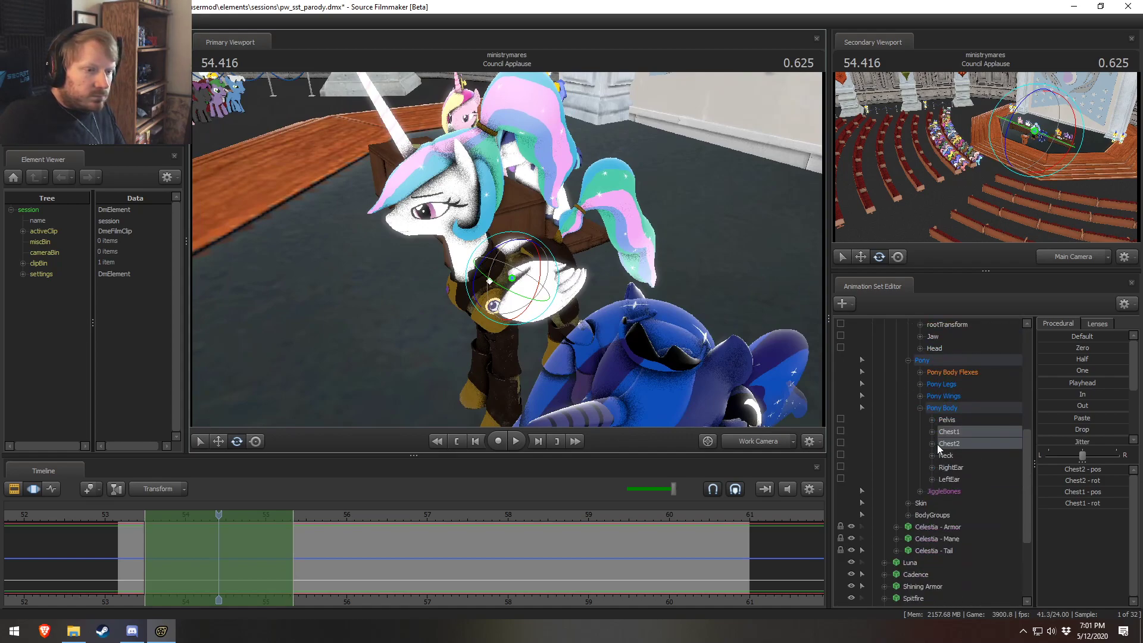
pyautogui.click(921, 384)
pyautogui.click(932, 420)
pyautogui.click(933, 480)
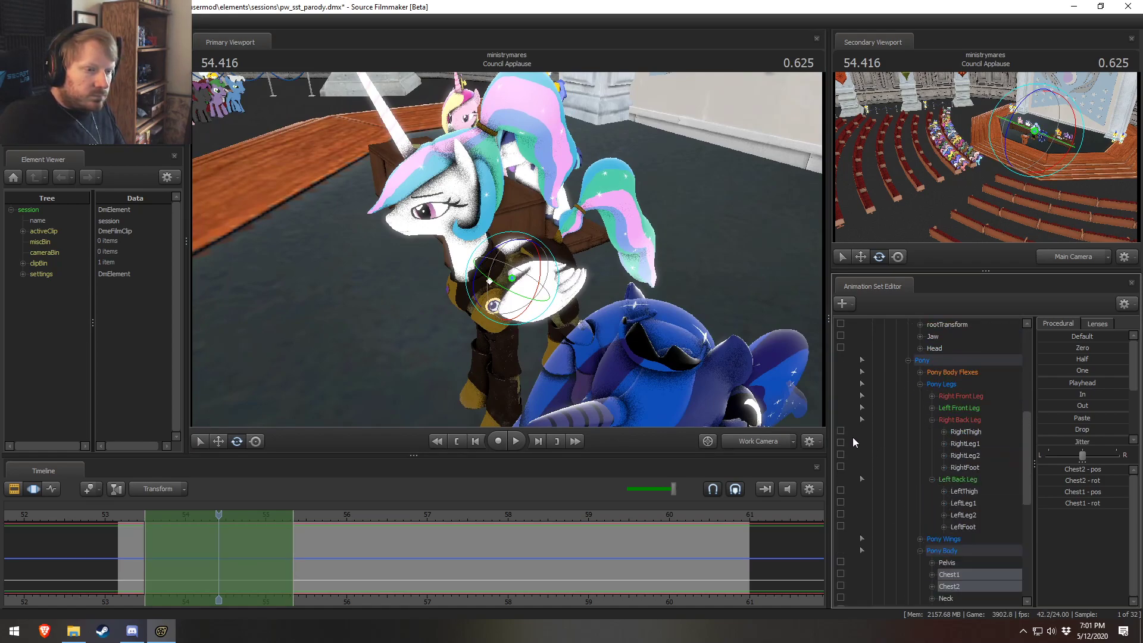
# Step: Try rotating Celestia's chest bones with only her rear thighs locked, and undo the rotation
pyautogui.moveTo(544, 311)
pyautogui.keyDown('alt'); pyautogui.mouseDown()
pyautogui.moveTo(558, 295)
pyautogui.moveTo(559, 363)
pyautogui.moveTo(482, 435)
pyautogui.mouseUp(); pyautogui.keyUp('alt')
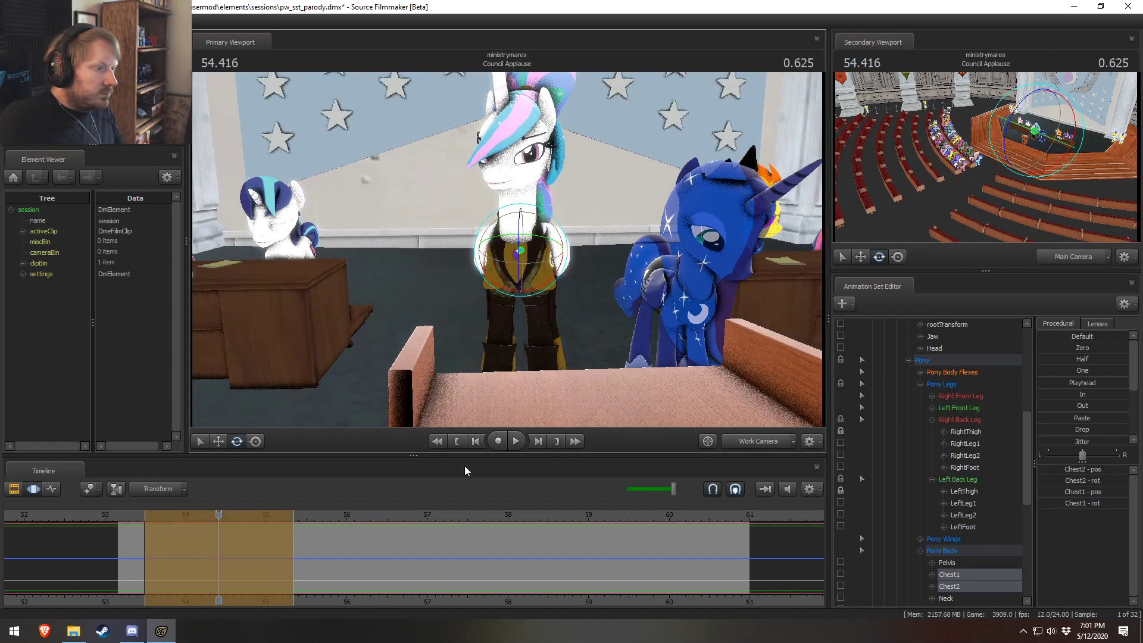
pyautogui.keyDown('alt'); pyautogui.moveTo(566, 374); pyautogui.dragTo(564, 337); pyautogui.keyUp('alt')
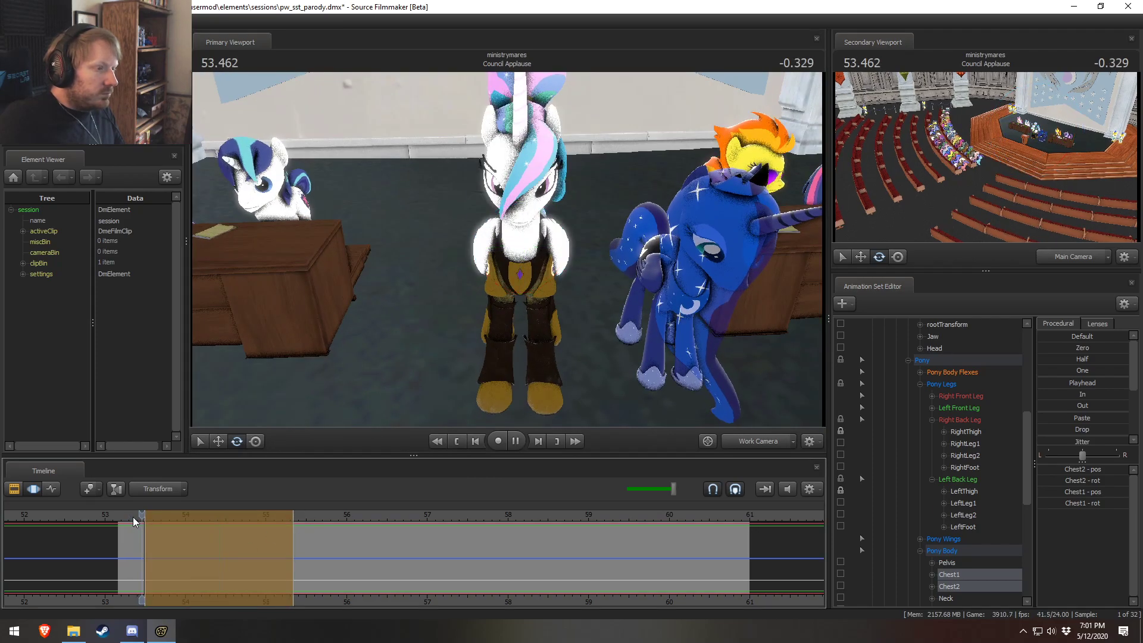
pyautogui.hotkey('ctrl', 'z')
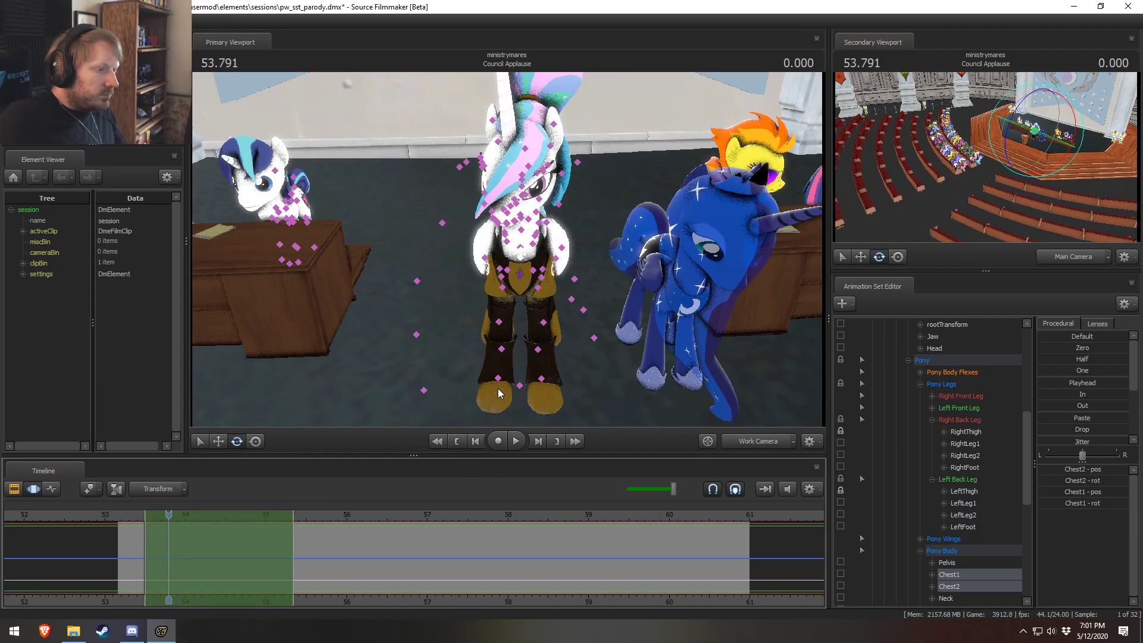
# Step: Lock Celestia's RightBall and LeftBall bones, and rotate and shift her Chest1 and Chest2 bones
pyautogui.click(933, 408)
pyautogui.click(933, 396)
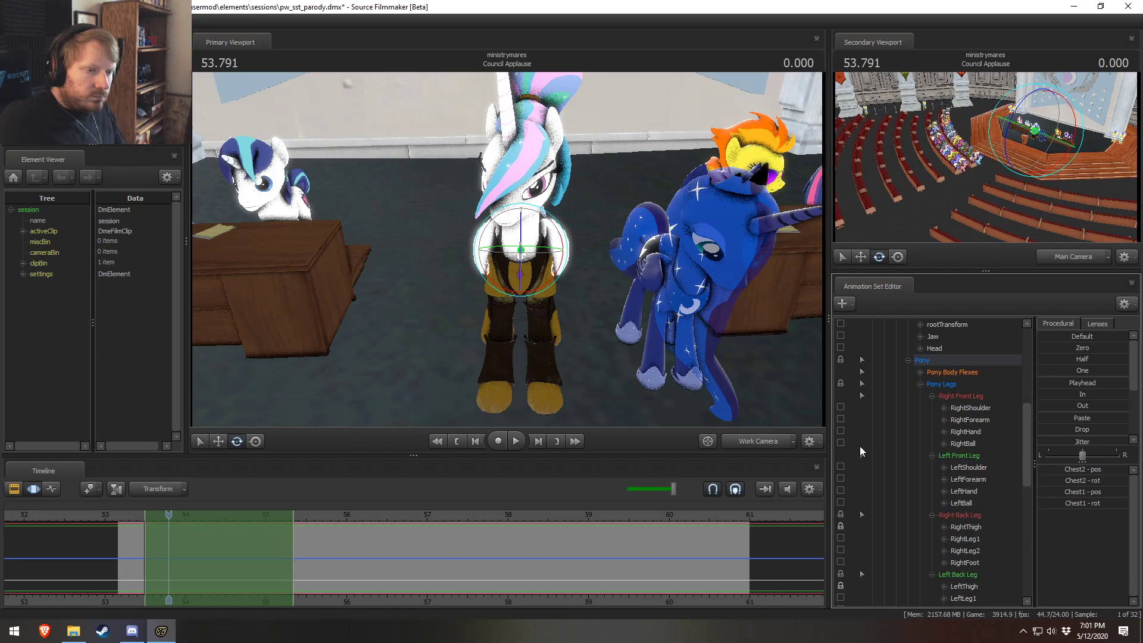
pyautogui.moveTo(584, 280); pyautogui.dragTo(538, 259)
pyautogui.press('w')
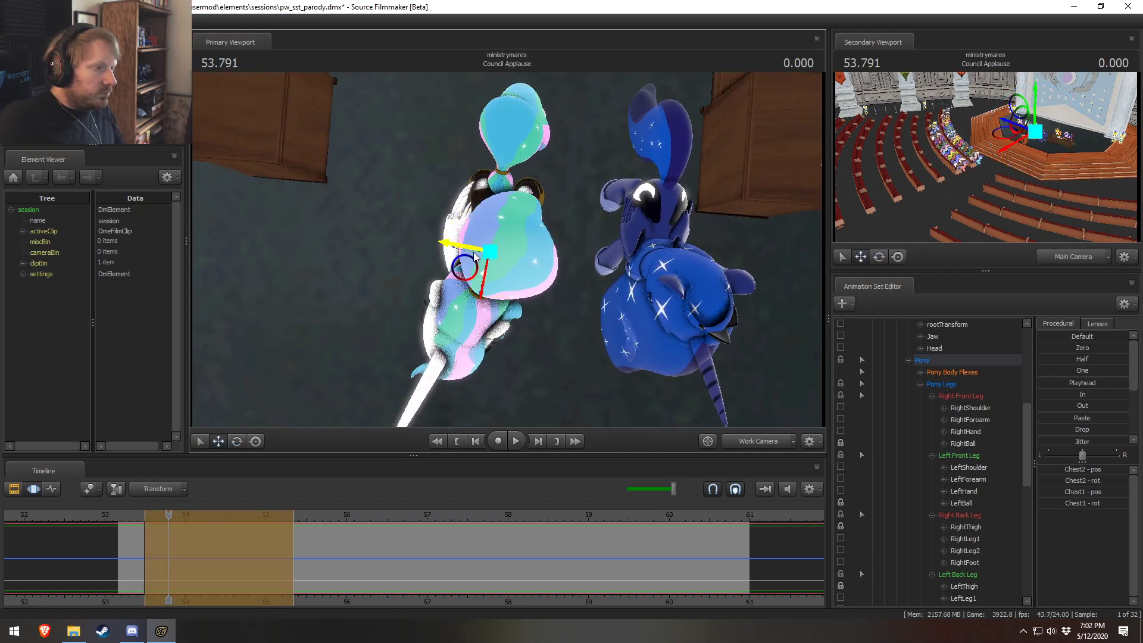
pyautogui.moveTo(461, 248); pyautogui.dragTo(461, 249)
pyautogui.keyDown('alt'); pyautogui.moveTo(541, 237); pyautogui.dragTo(538, 132); pyautogui.keyUp('alt')
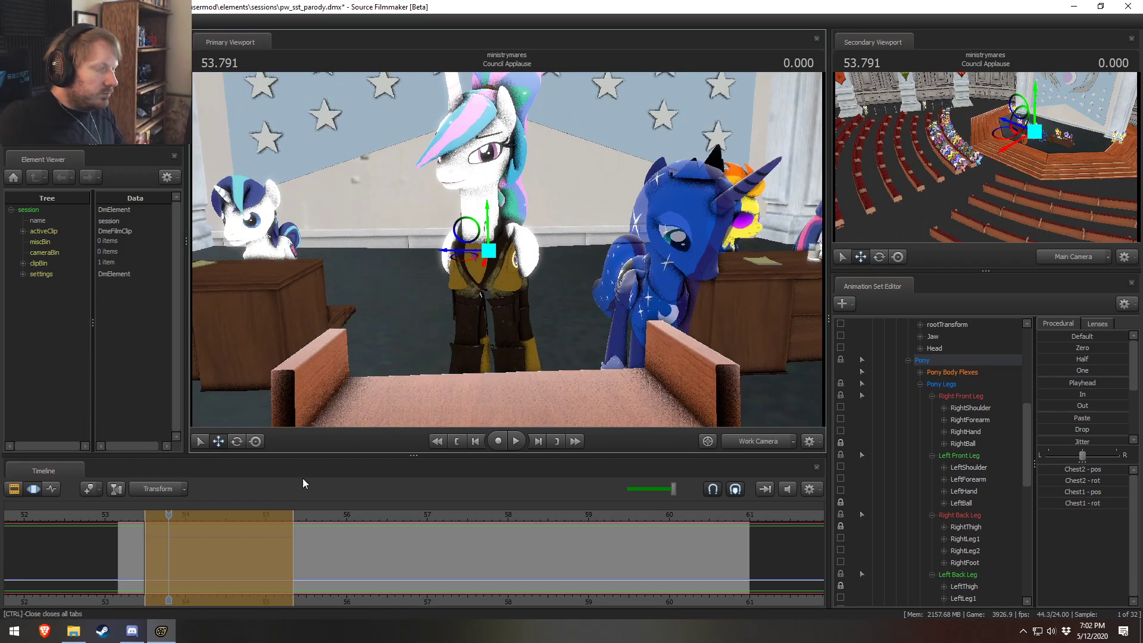
# Step: Rotate Celestia's RightShoulder and LeftShoulder bones together with the playhead at 53.875 s
pyautogui.press('Right')
pyautogui.press('Right')
pyautogui.moveTo(454, 370); pyautogui.dragTo(508, 251)
pyautogui.press('w')
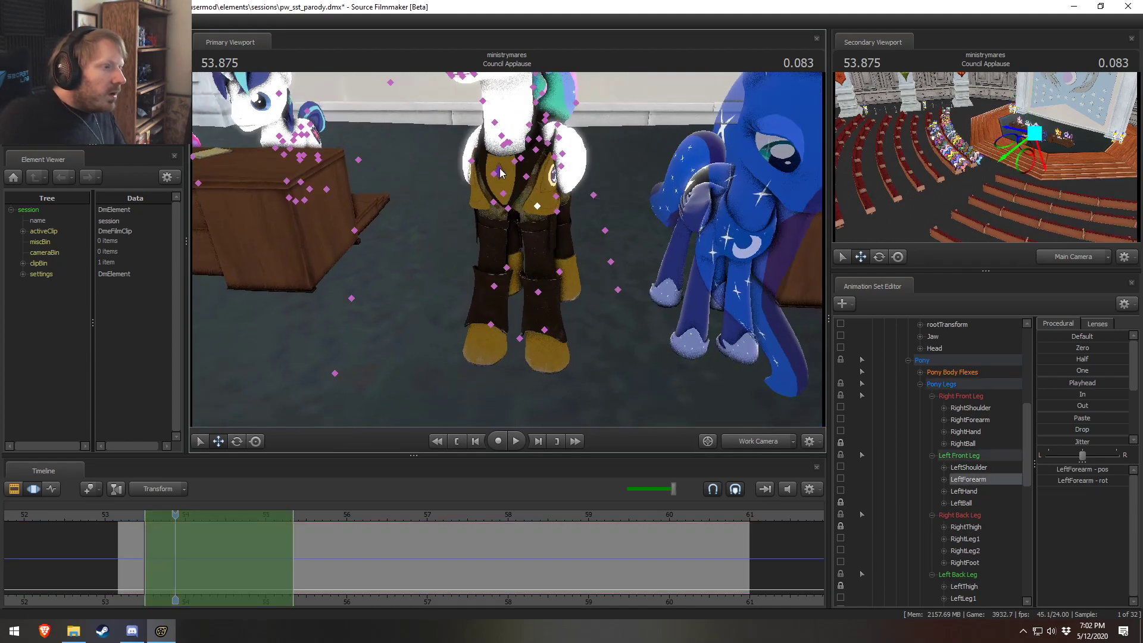
pyautogui.keyDown('ctrl'); pyautogui.click(498, 172); pyautogui.keyUp('ctrl')
pyautogui.keyDown('ctrl'); pyautogui.keyDown('shift'); pyautogui.click(527, 176); pyautogui.keyUp('shift'); pyautogui.keyUp('ctrl')
pyautogui.press('e')
pyautogui.keyDown('alt'); pyautogui.moveTo(553, 250); pyautogui.dragTo(551, 230); pyautogui.keyUp('alt')
pyautogui.moveTo(544, 146); pyautogui.dragTo(545, 147)
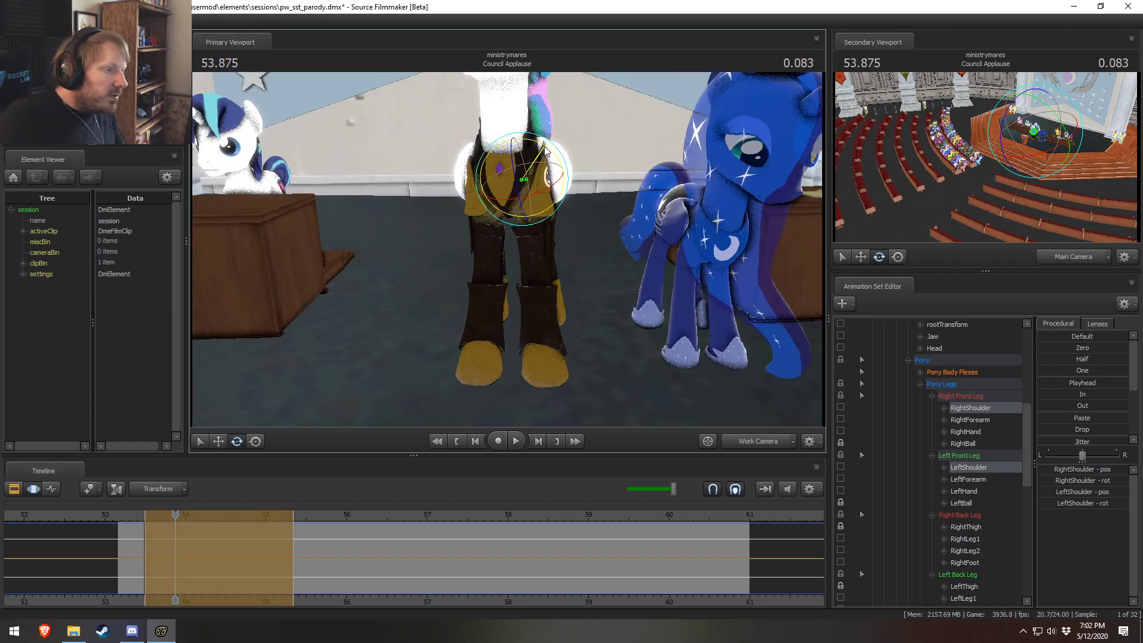
pyautogui.moveTo(176, 515)
pyautogui.mouseDown()
pyautogui.moveTo(137, 519)
pyautogui.moveTo(175, 524)
pyautogui.mouseUp()
# Step: Rotate Celestia's RightForearm bone to correct the bend of her right front leg
pyautogui.keyDown('alt'); pyautogui.moveTo(497, 218); pyautogui.dragTo(595, 217); pyautogui.keyUp('alt')
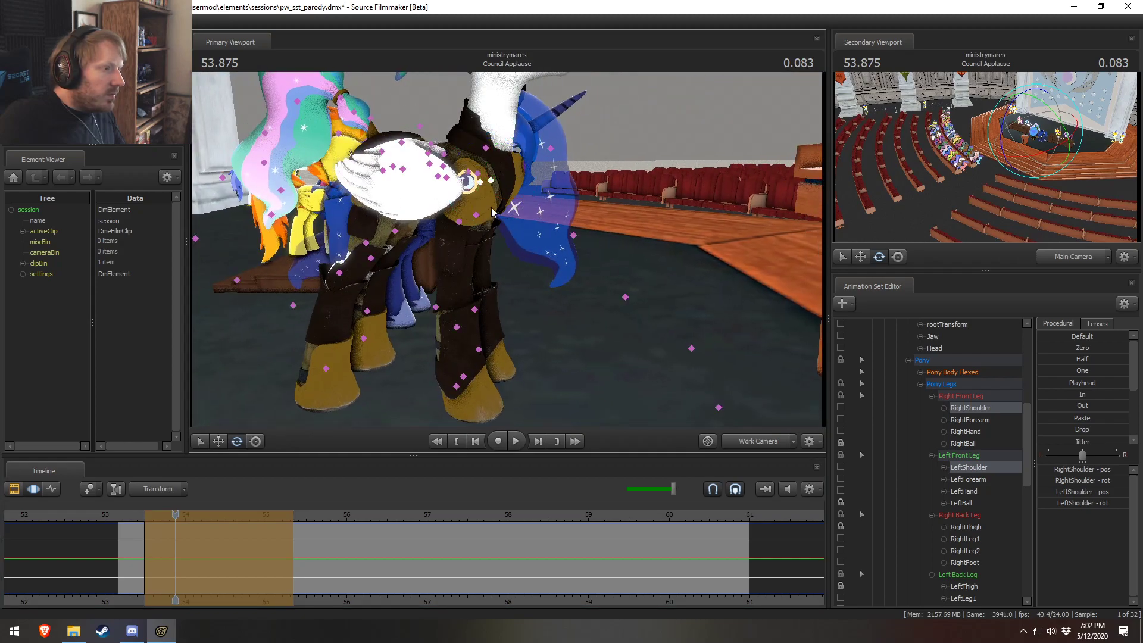
pyautogui.click(468, 179)
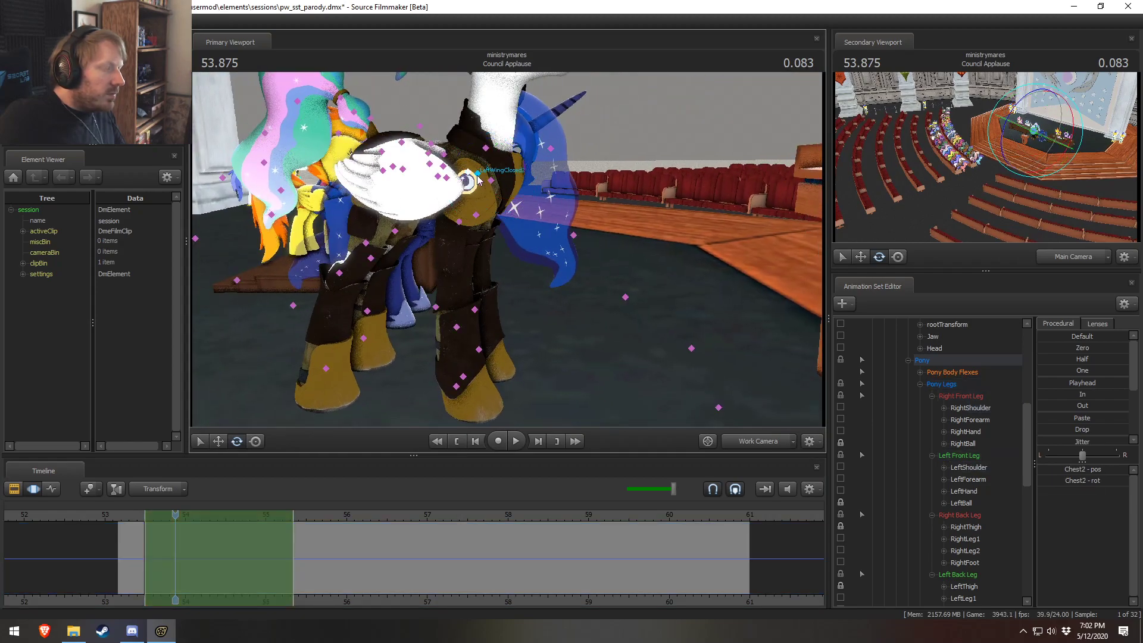
pyautogui.click(482, 186)
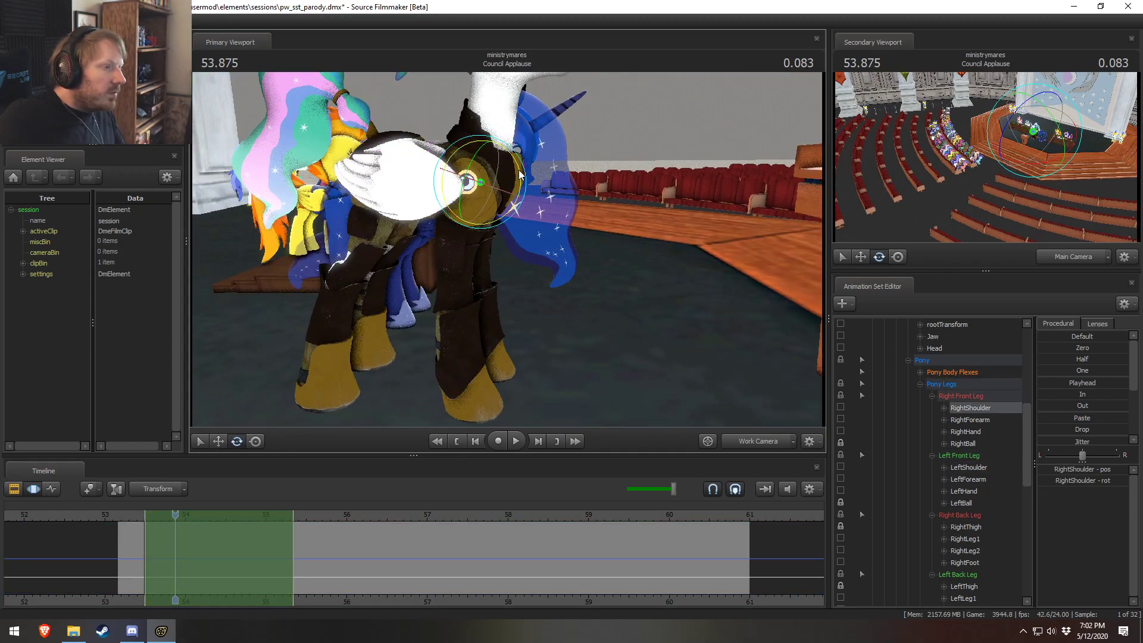
pyautogui.click(457, 221)
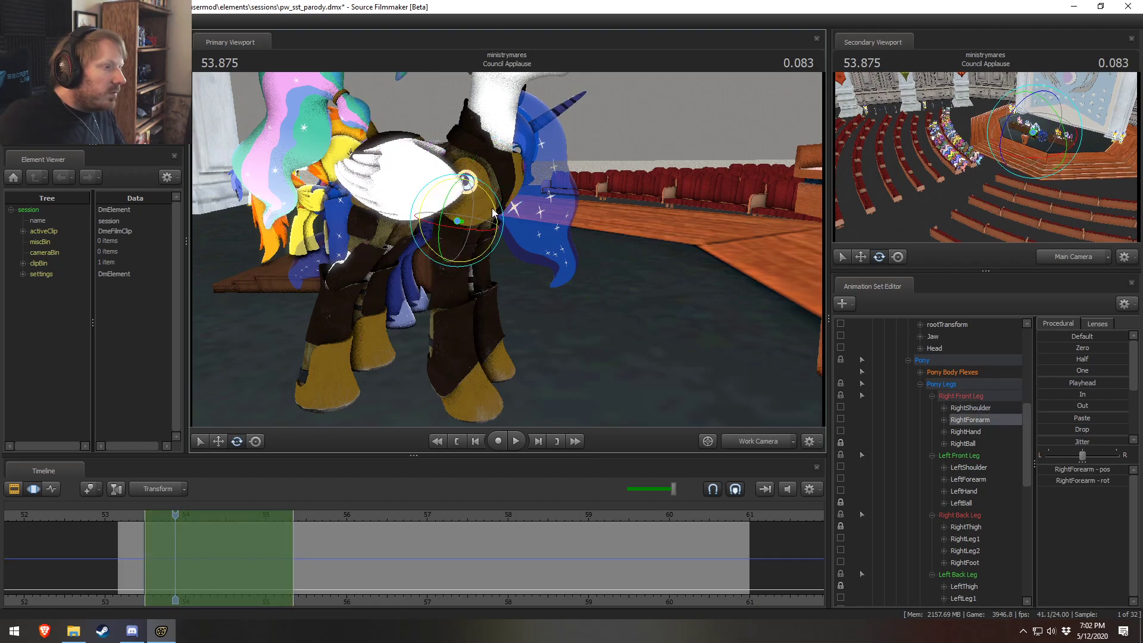
pyautogui.moveTo(495, 208); pyautogui.dragTo(497, 209)
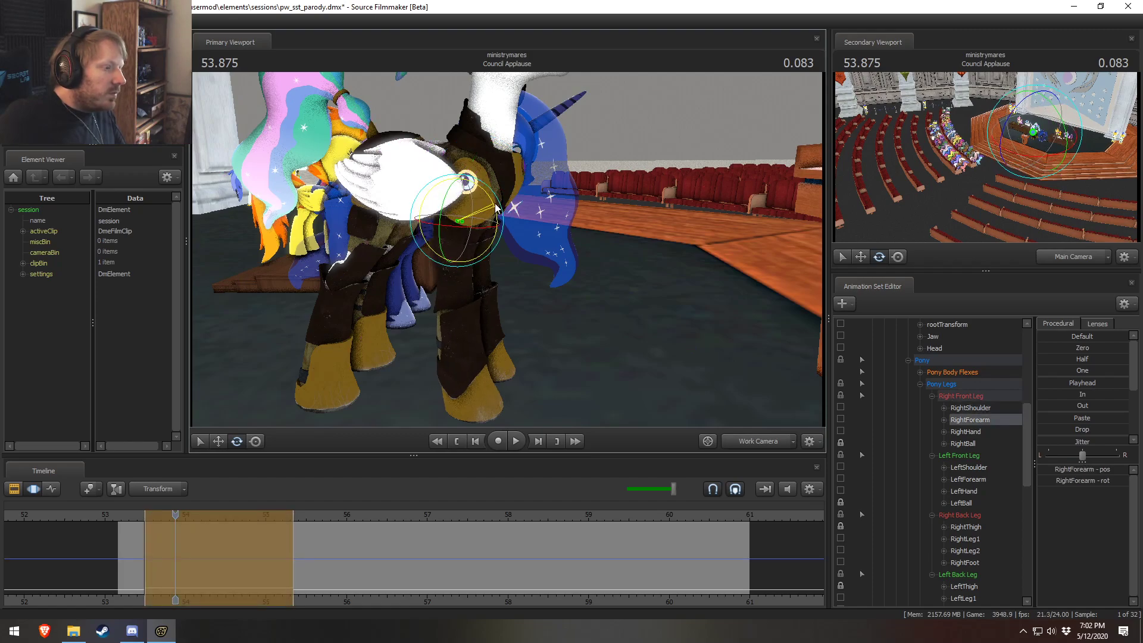
# Step: Correct Celestia's left front leg using her LeftShoulder and LeftForearm bones, with the playhead at 53.875 s
pyautogui.moveTo(159, 529); pyautogui.dragTo(197, 518, button='middle')
pyautogui.keyDown('alt'); pyautogui.moveTo(429, 285); pyautogui.dragTo(250, 286); pyautogui.keyUp('alt')
pyautogui.keyDown('ctrl'); pyautogui.click(542, 158); pyautogui.keyUp('ctrl')
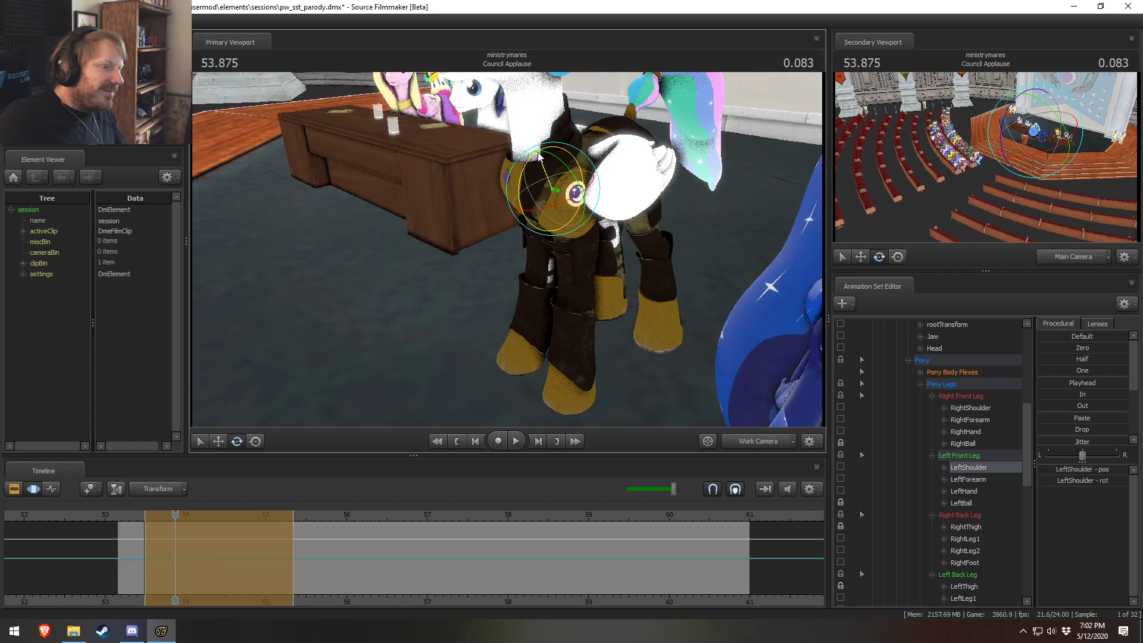
pyautogui.press('ctrl')
pyautogui.keyDown('ctrl'); pyautogui.click(574, 229); pyautogui.keyUp('ctrl')
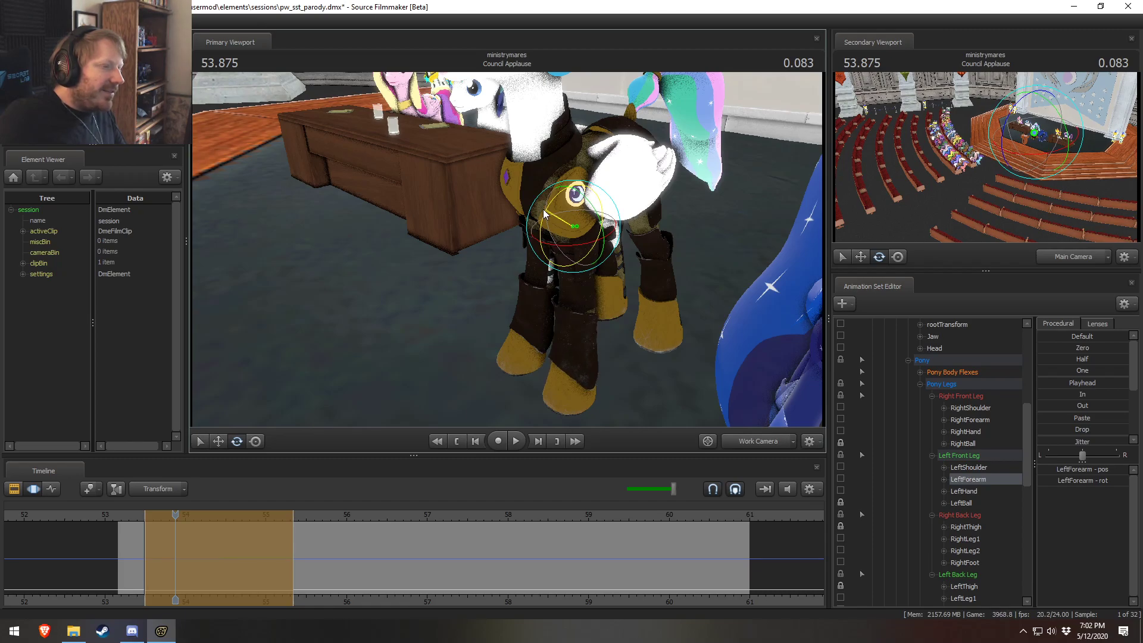
# Step: Play the opening of the Council Applause shot and scrub back through it to check Celestia's front leg motion
pyautogui.click(125, 522)
pyautogui.press('space')
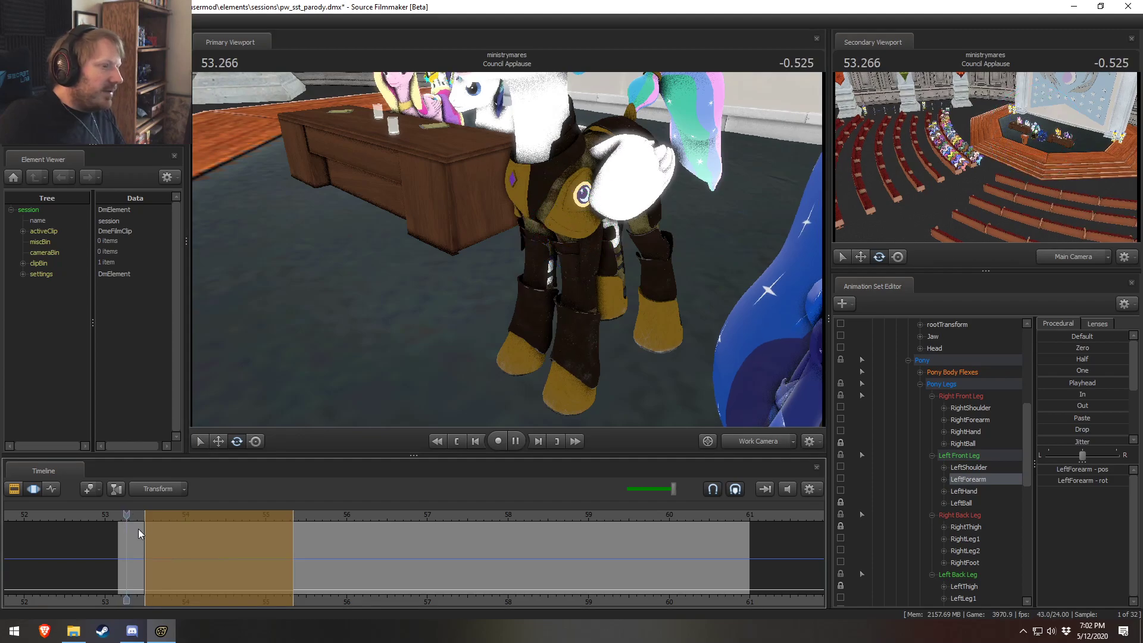
pyautogui.press('space')
pyautogui.press('shift')
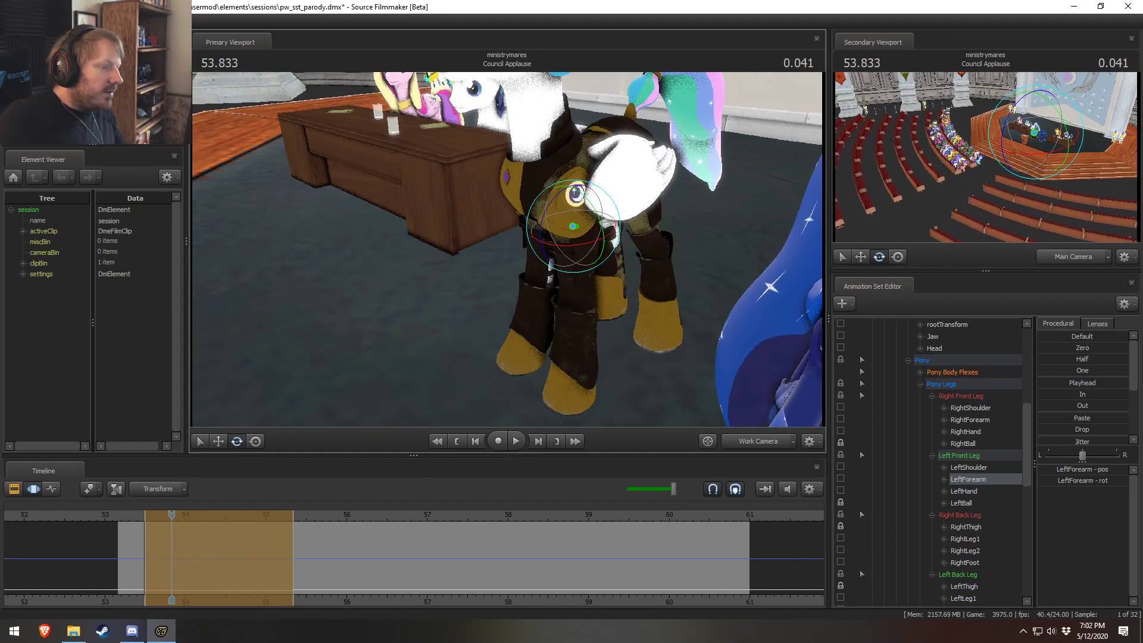
pyautogui.press('shift')
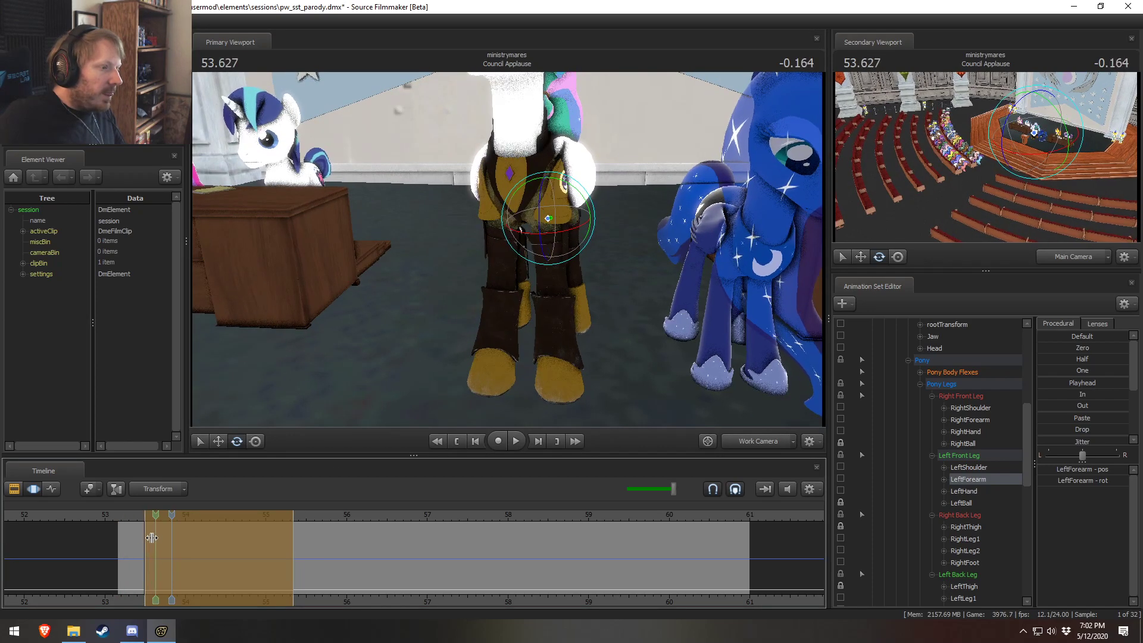
# Step: Rotate Celestia's RightForearm bone at 53.833 s to refine the bend of her right front leg
pyautogui.moveTo(262, 369); pyautogui.dragTo(423, 378)
pyautogui.press('a')
pyautogui.press('shift')
pyautogui.moveTo(268, 369); pyautogui.dragTo(339, 371)
pyautogui.press('a')
pyautogui.keyDown('ctrl'); pyautogui.click(465, 168); pyautogui.keyUp('ctrl')
pyautogui.moveTo(502, 177); pyautogui.dragTo(501, 186)
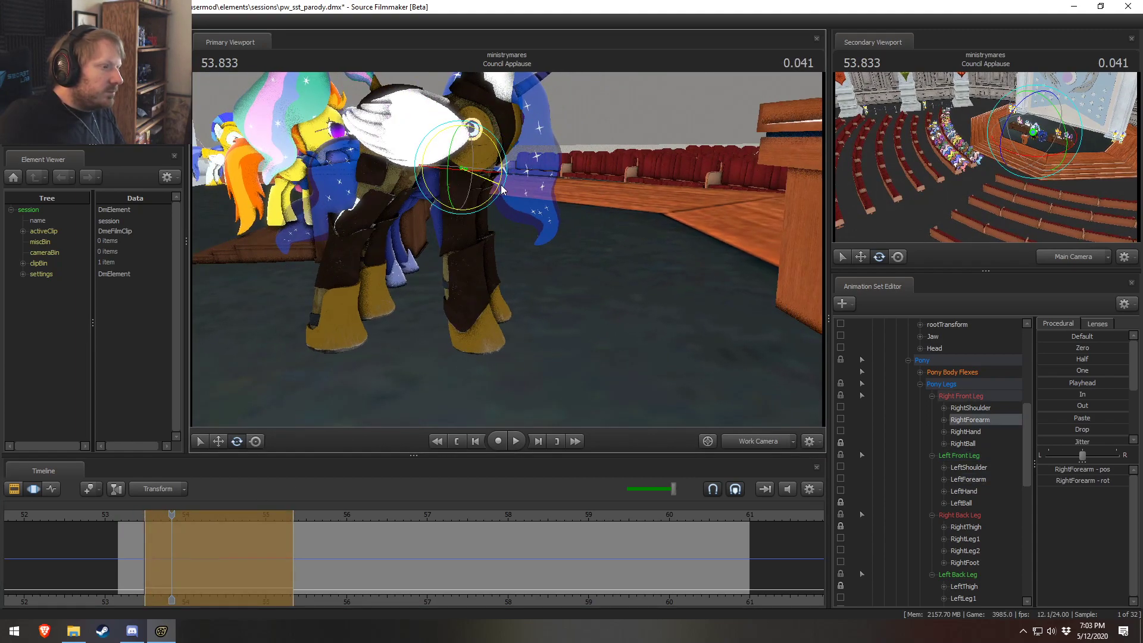
pyautogui.moveTo(141, 542); pyautogui.dragTo(230, 536)
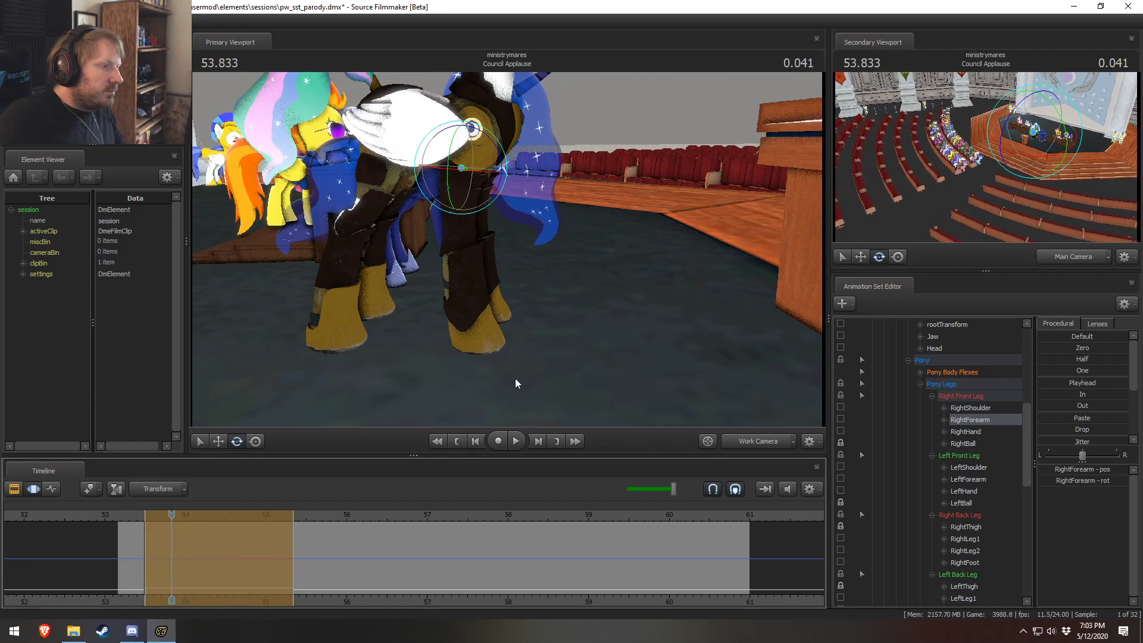
# Step: Select Celestia's LeftForearm bone and commit the pending pose by switching to the Clip Editor and back to the Motion Editor
pyautogui.press('ctrl')
pyautogui.keyDown('ctrl'); pyautogui.click(489, 132); pyautogui.keyUp('ctrl')
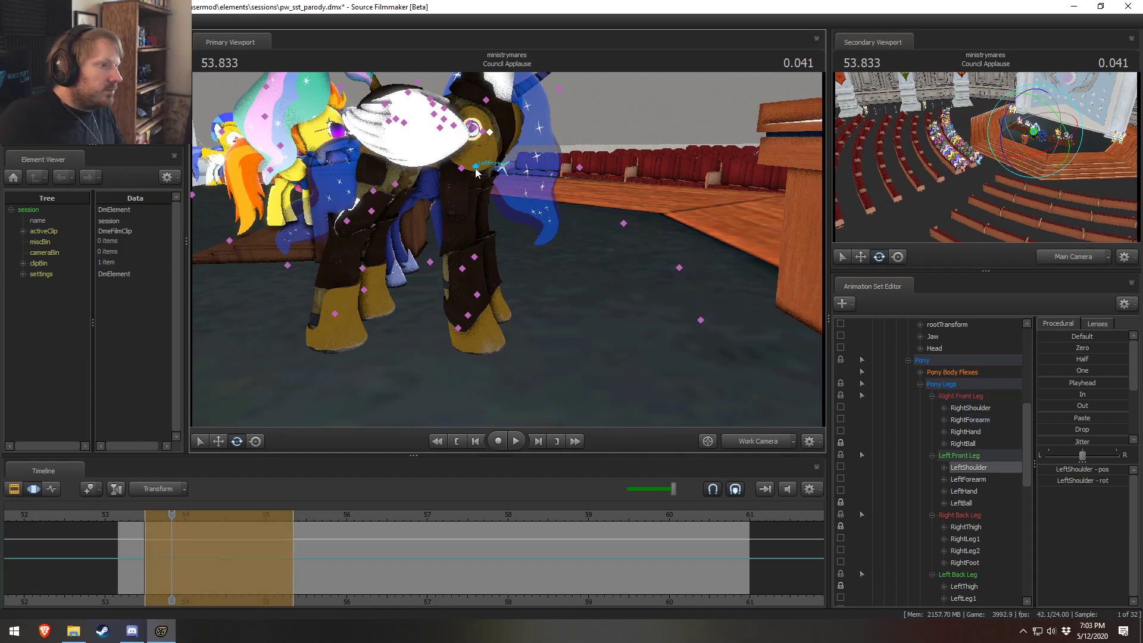
pyautogui.keyDown('ctrl'); pyautogui.click(490, 166); pyautogui.keyUp('ctrl')
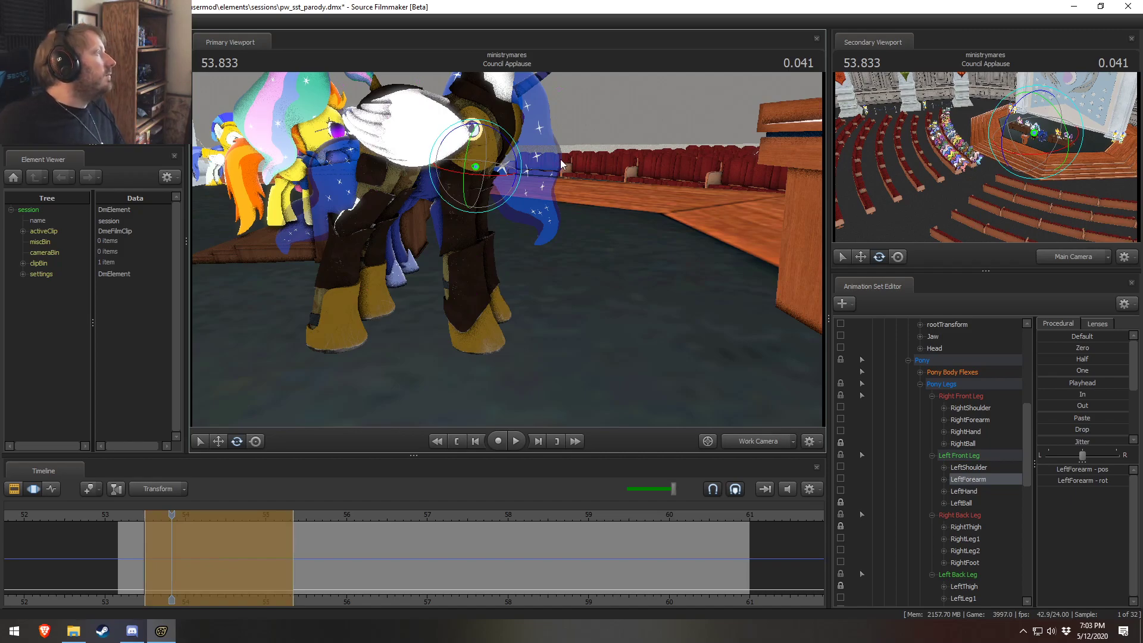
pyautogui.press('F2')
pyautogui.press('F3')
pyautogui.keyDown('alt'); pyautogui.moveTo(587, 324); pyautogui.dragTo(578, 241); pyautogui.keyUp('alt')
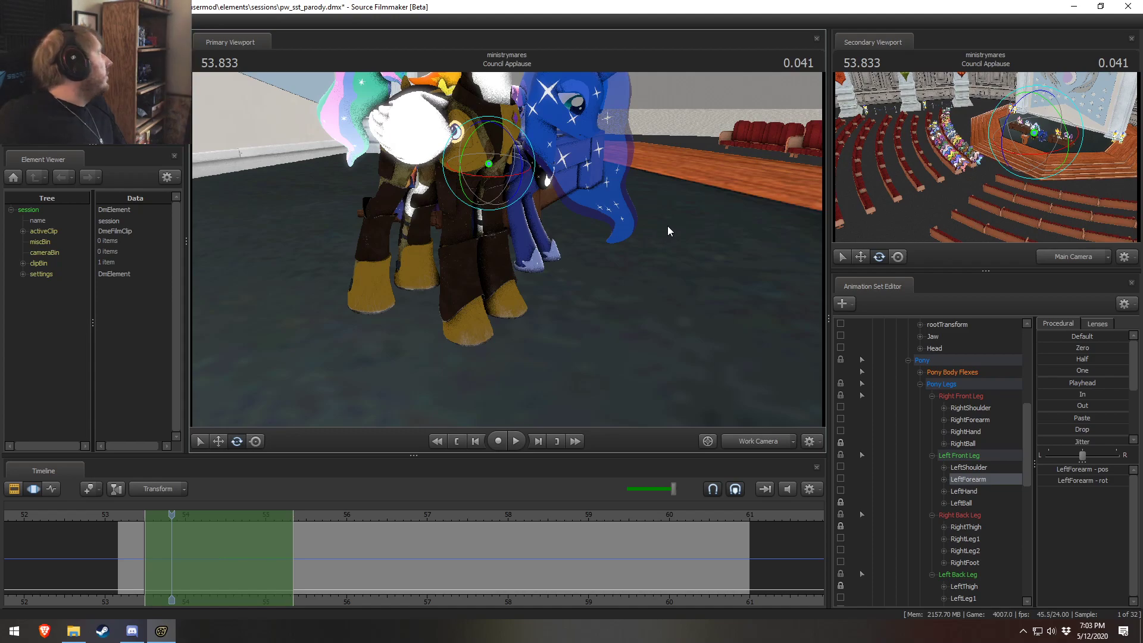
# Step: Play the Council Applause shot and examine Celestia's leg and body movement from several angles
pyautogui.click(123, 521)
pyautogui.press('space')
pyautogui.press('space')
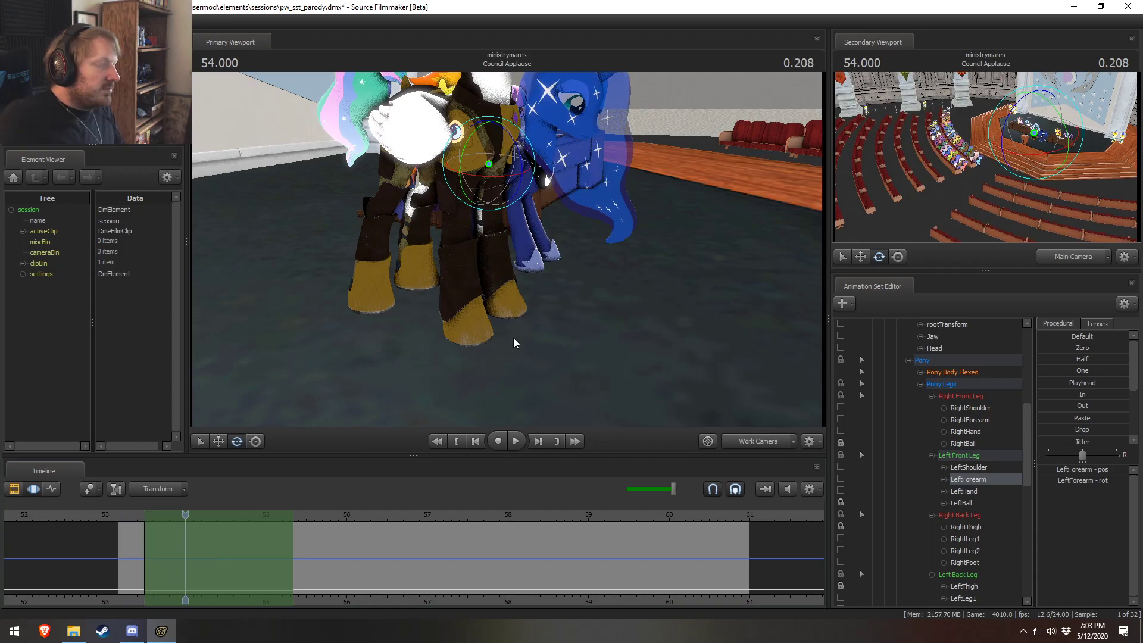
pyautogui.keyDown('alt'); pyautogui.moveTo(508, 317); pyautogui.dragTo(423, 331); pyautogui.keyUp('alt')
pyautogui.moveTo(540, 287); pyautogui.dragTo(435, 363)
pyautogui.press('a')
pyautogui.moveTo(163, 532); pyautogui.dragTo(186, 547)
pyautogui.moveTo(405, 334); pyautogui.dragTo(256, 340)
pyautogui.press('d')
pyautogui.moveTo(507, 249); pyautogui.dragTo(503, 175)
pyautogui.press('x')
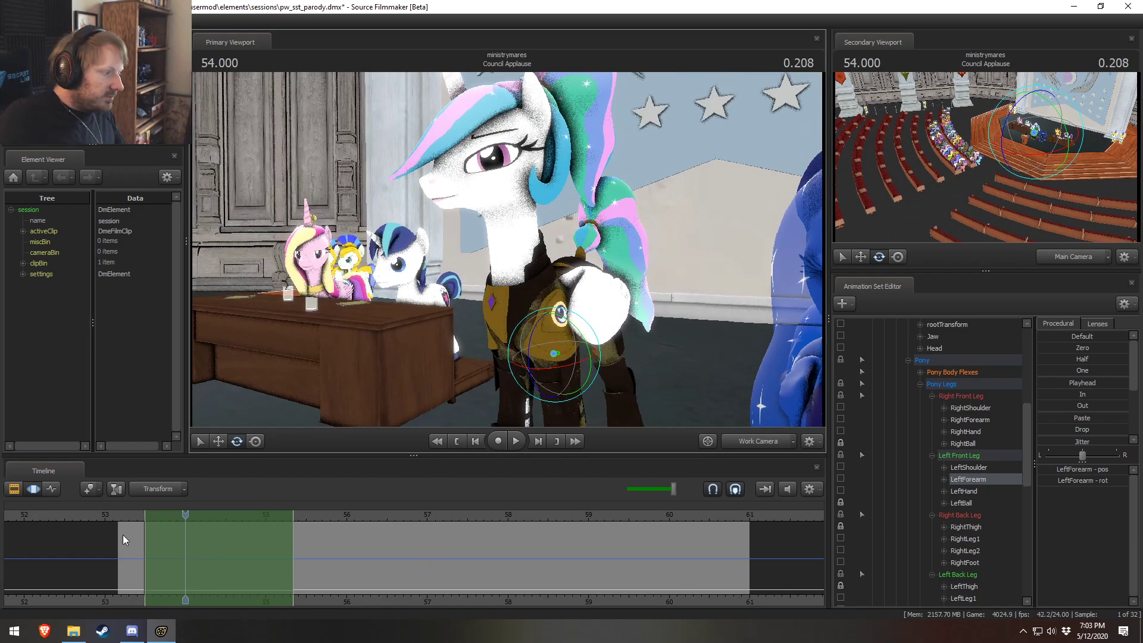
pyautogui.press('space')
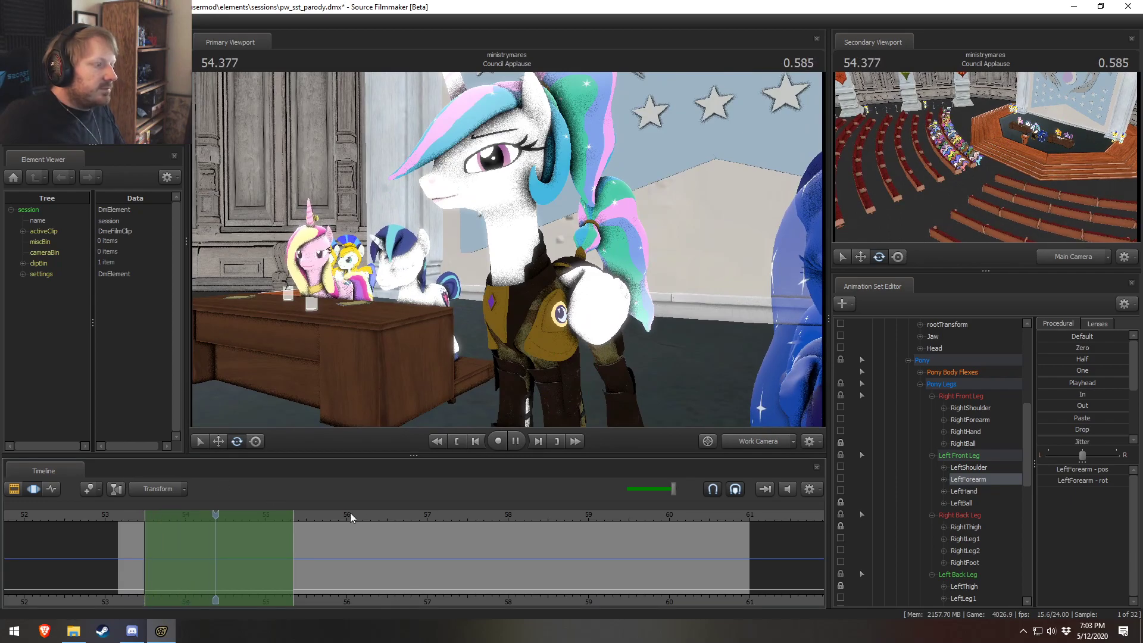
pyautogui.press('space')
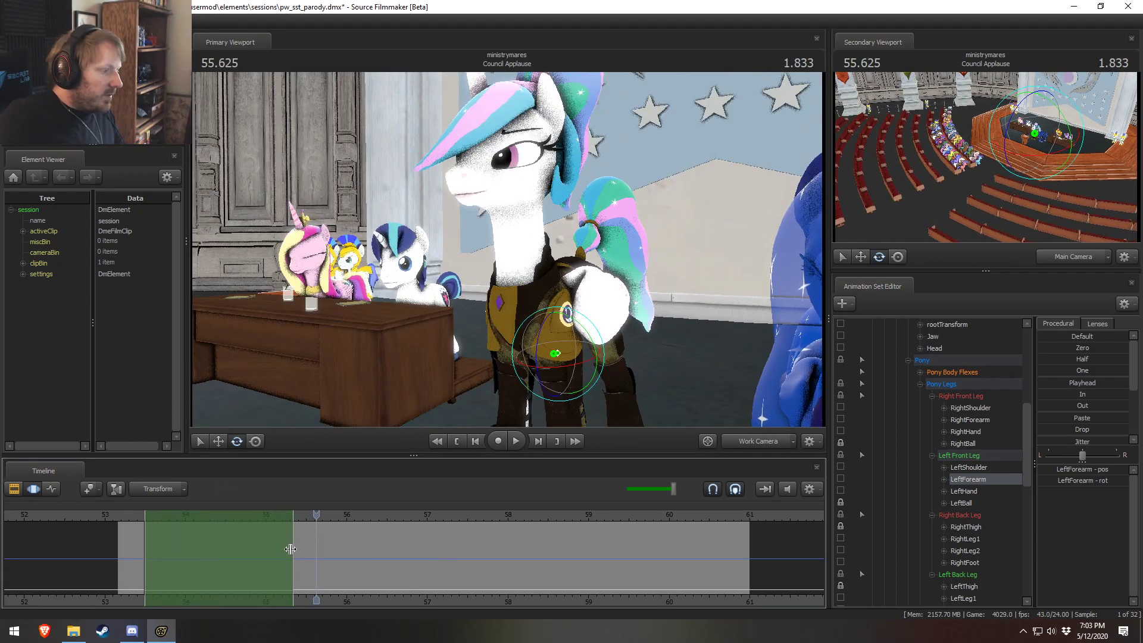
# Step: Select all of Celestia's controls and apply the In preset to her animation from 57.541 s onward
pyautogui.scroll(7, 967, 387)
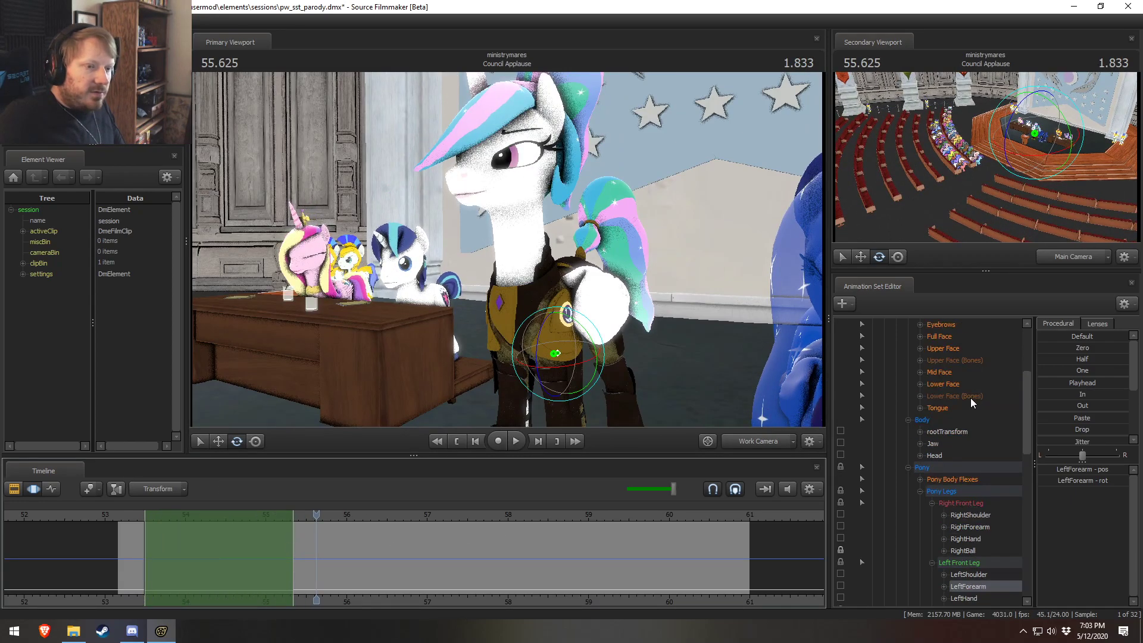
pyautogui.click(940, 373)
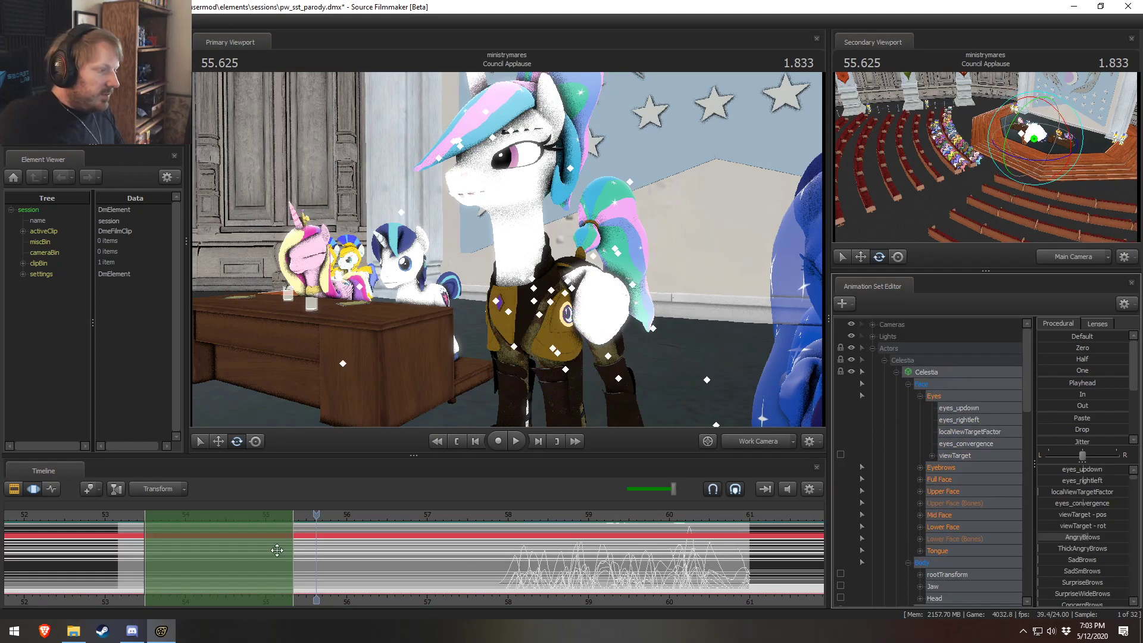
pyautogui.press('shift')
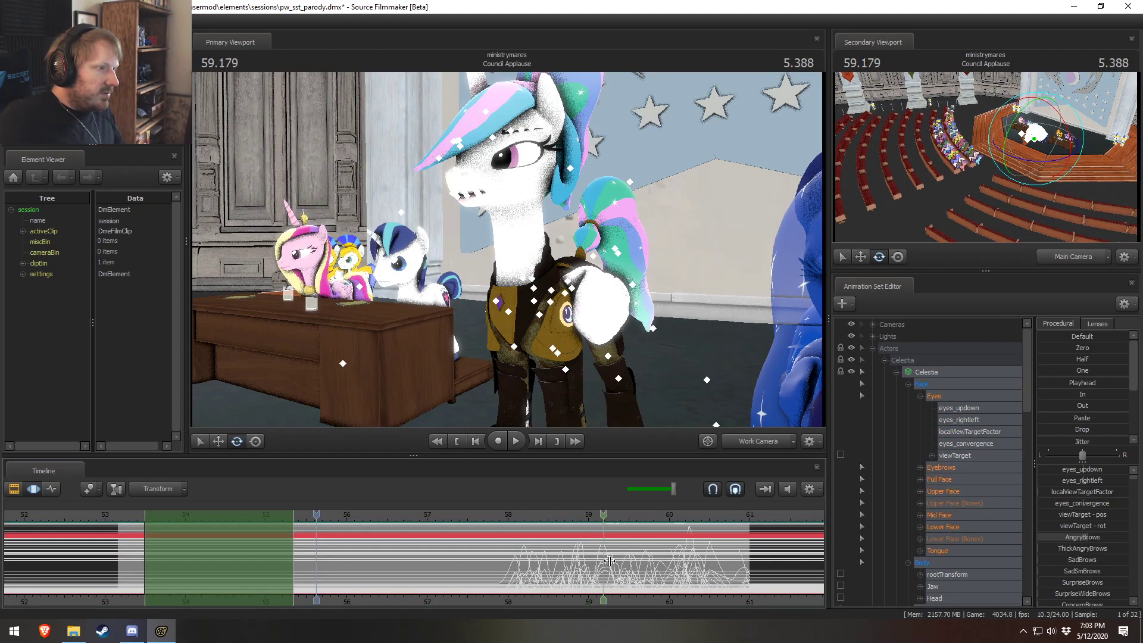
pyautogui.keyDown('shift'); pyautogui.click(694, 559); pyautogui.keyUp('shift')
pyautogui.scroll(-10, 696, 555)
pyautogui.scroll(11, 691, 551)
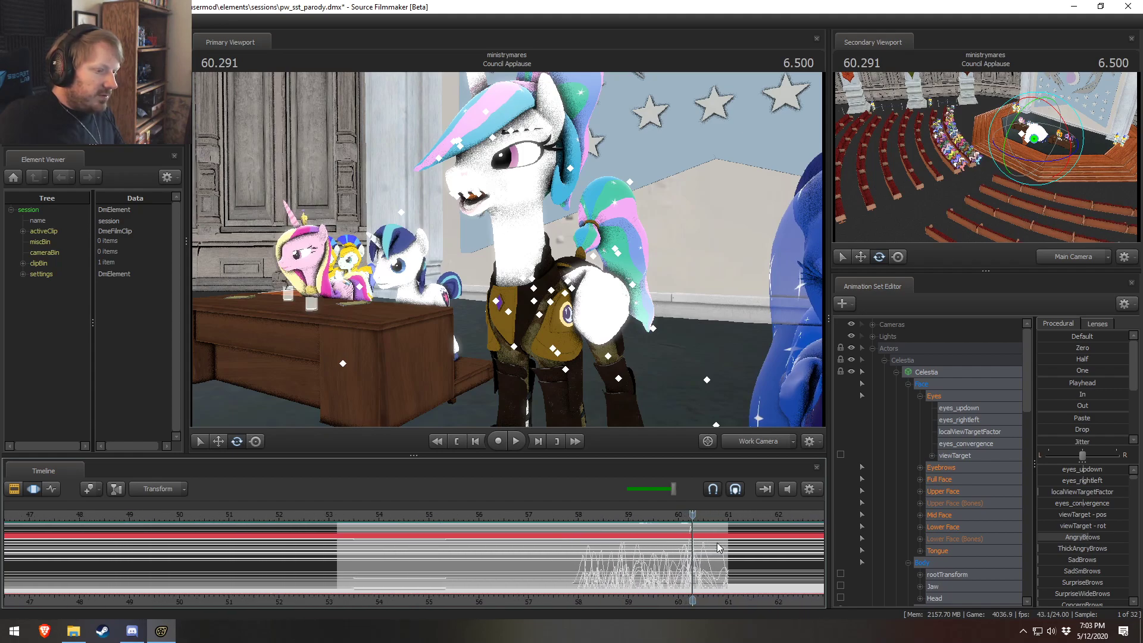
pyautogui.scroll(-2, 680, 548)
pyautogui.keyDown('shift'); pyautogui.moveTo(519, 556); pyautogui.dragTo(1106, 515); pyautogui.keyUp('shift')
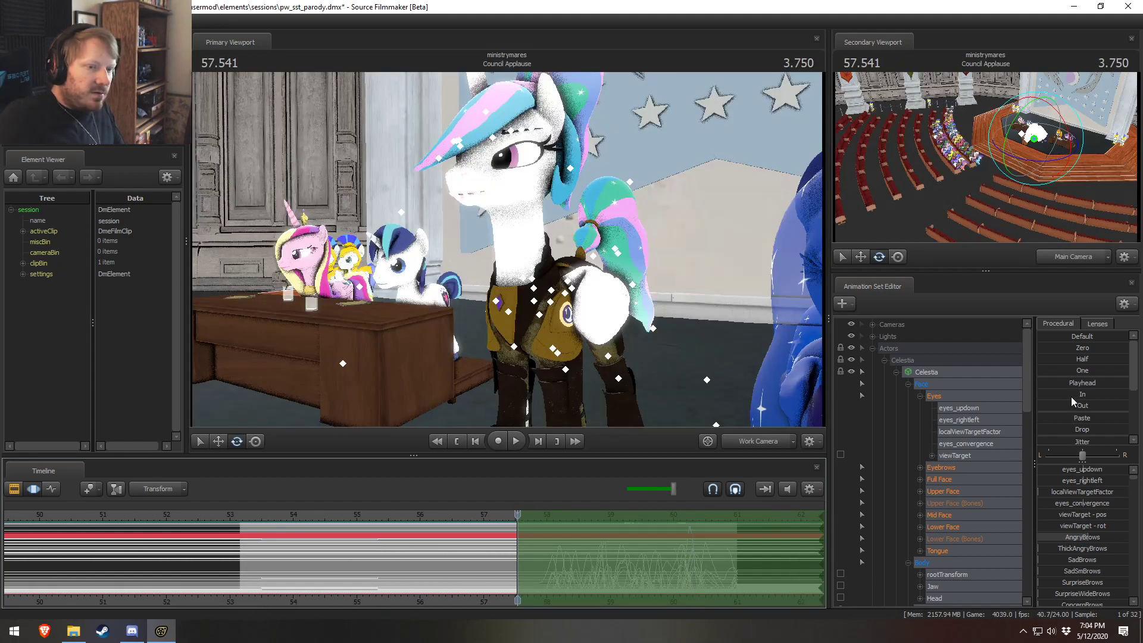
pyautogui.click(1066, 393)
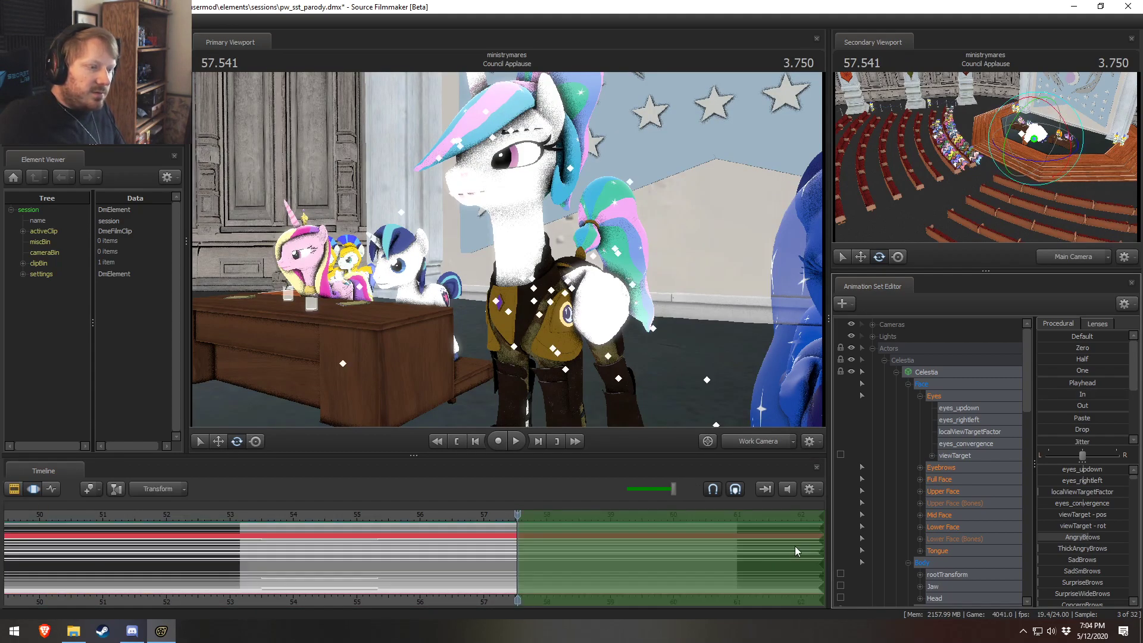
# Step: Set the time selection to run from 55.333 s onward and apply the In preset to all of Celestia's controls
pyautogui.moveTo(412, 513)
pyautogui.mouseDown()
pyautogui.moveTo(374, 510)
pyautogui.moveTo(396, 516)
pyautogui.mouseUp()
pyautogui.scroll(5, 393, 535)
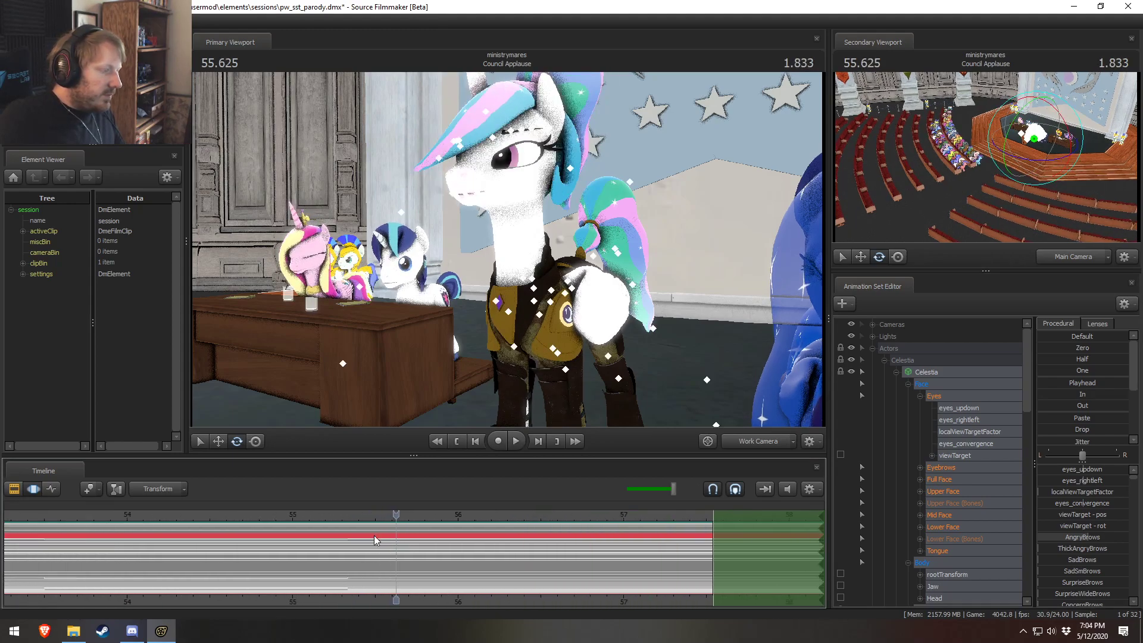
pyautogui.press('shift')
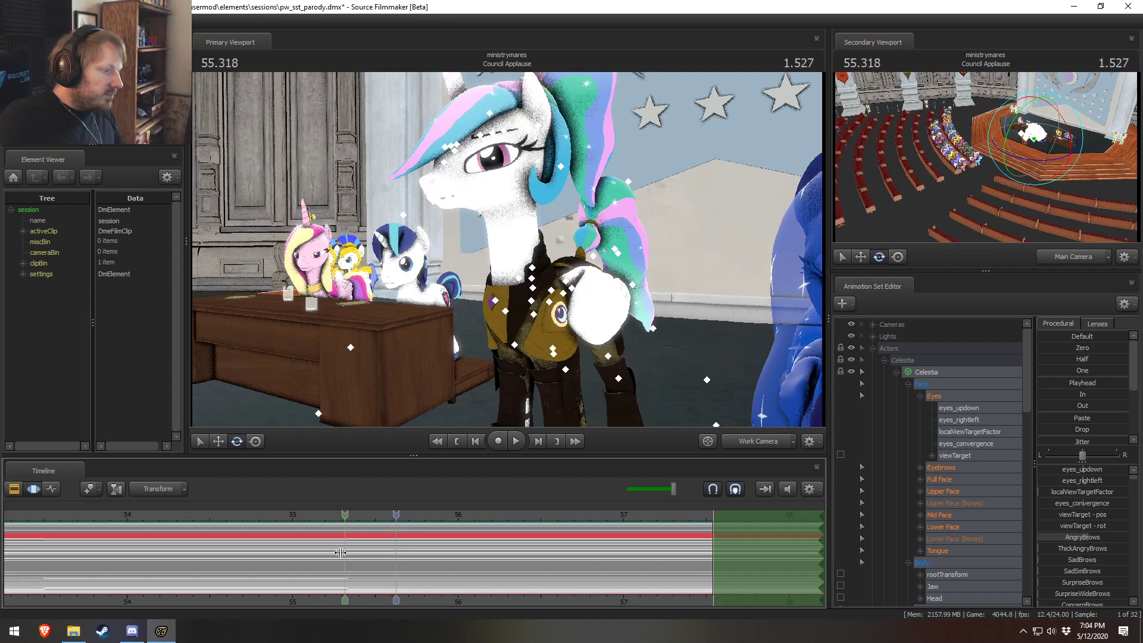
pyautogui.keyDown('shift'); pyautogui.moveTo(341, 552); pyautogui.dragTo(416, 548); pyautogui.keyUp('shift')
pyautogui.click(1053, 394)
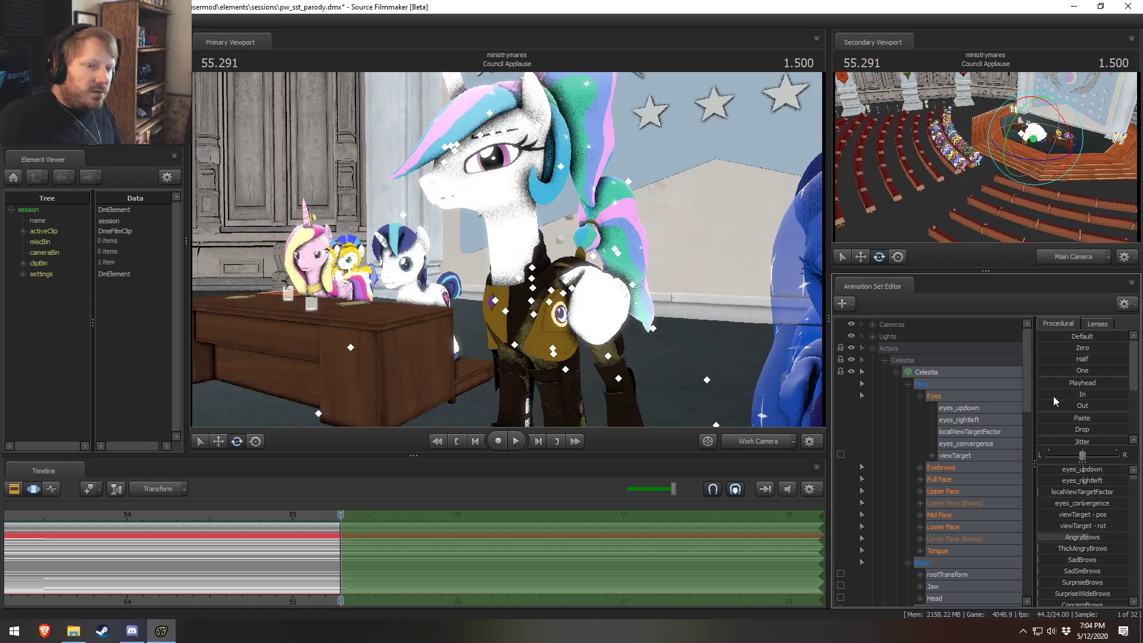
pyautogui.scroll(1, 332, 532)
pyautogui.moveTo(339, 534); pyautogui.dragTo(346, 534)
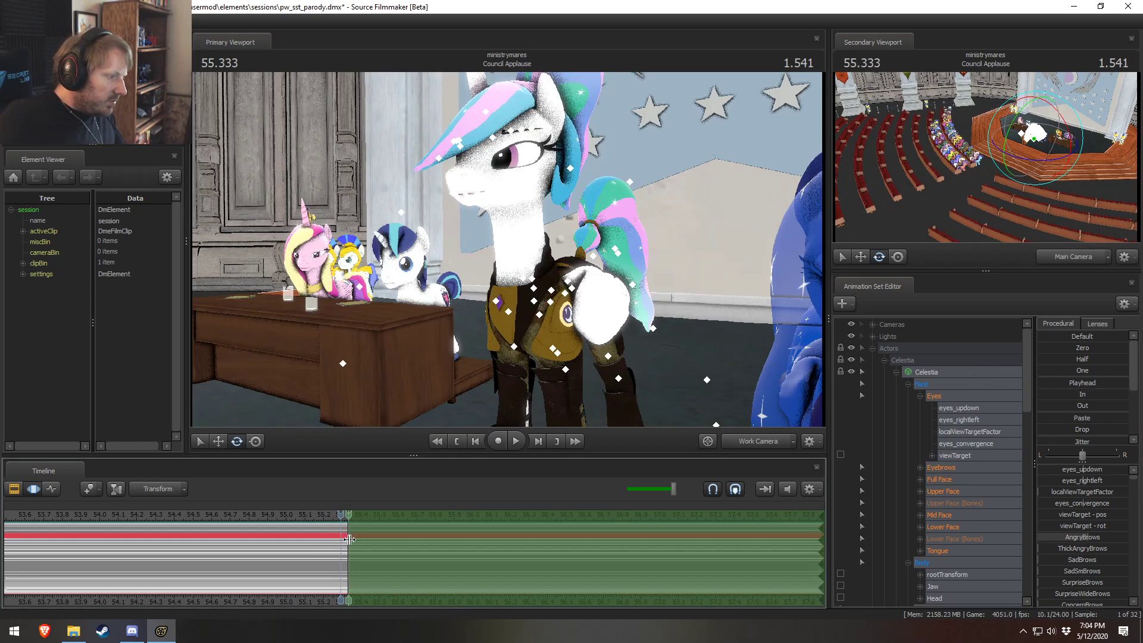
pyautogui.press('Right')
pyautogui.press('Right')
pyautogui.click(1063, 394)
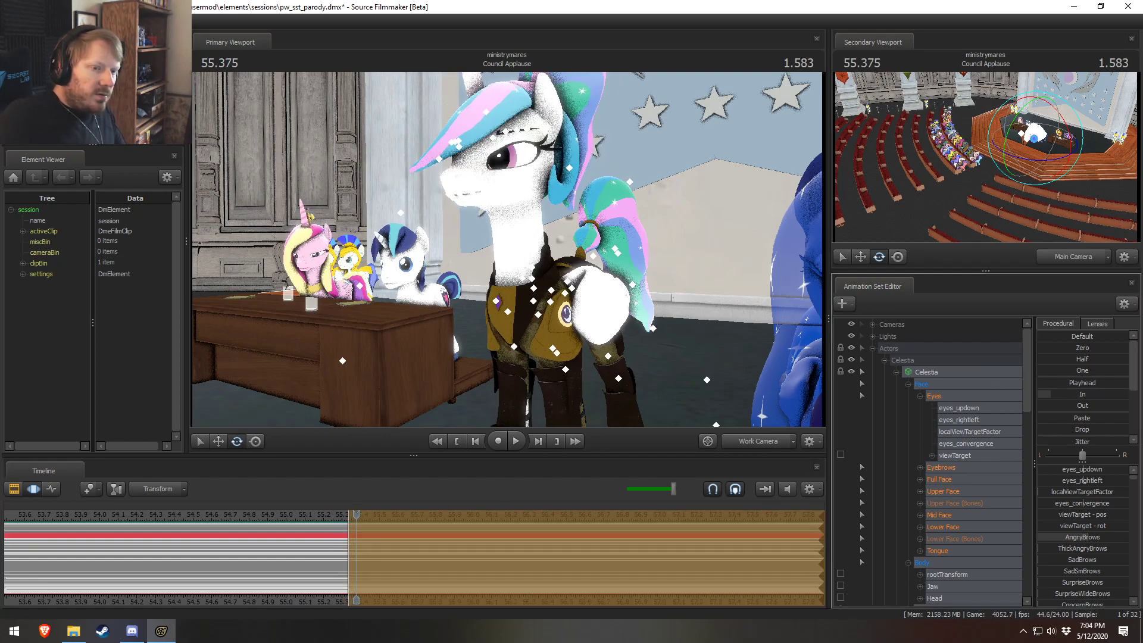
pyautogui.moveTo(1079, 394); pyautogui.dragTo(1105, 395)
# Step: Advance the playhead to 55.583 s and select Celestia's Neck bone
pyautogui.press('Right')
pyautogui.press('Right')
pyautogui.press('Right')
pyautogui.press('Right')
pyautogui.press('Right')
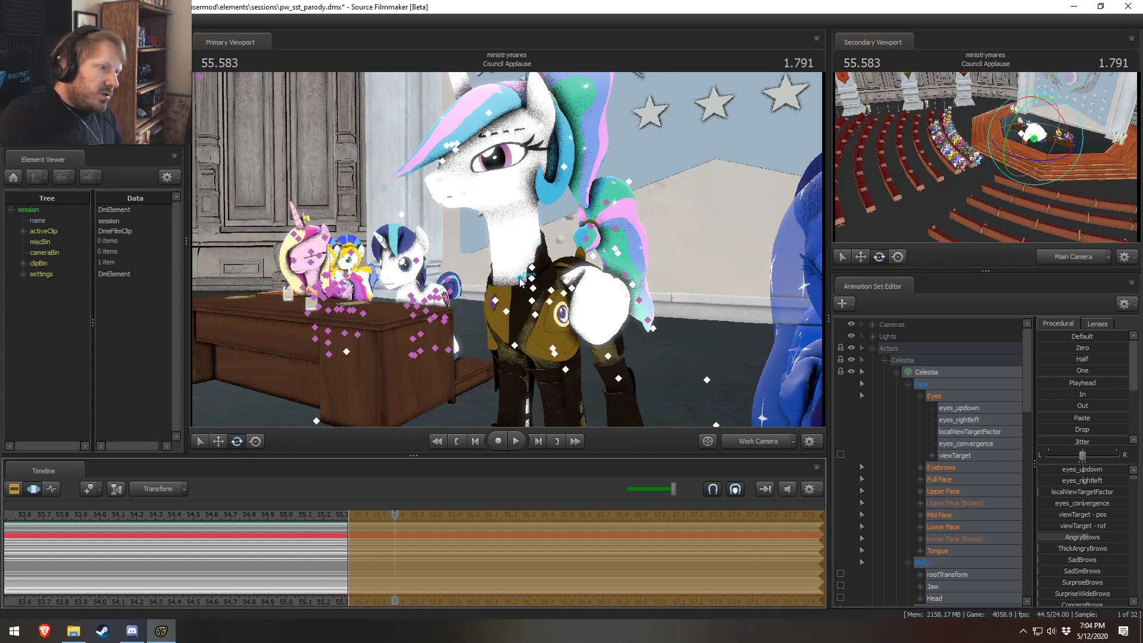
pyautogui.click(520, 282)
pyautogui.click(516, 274)
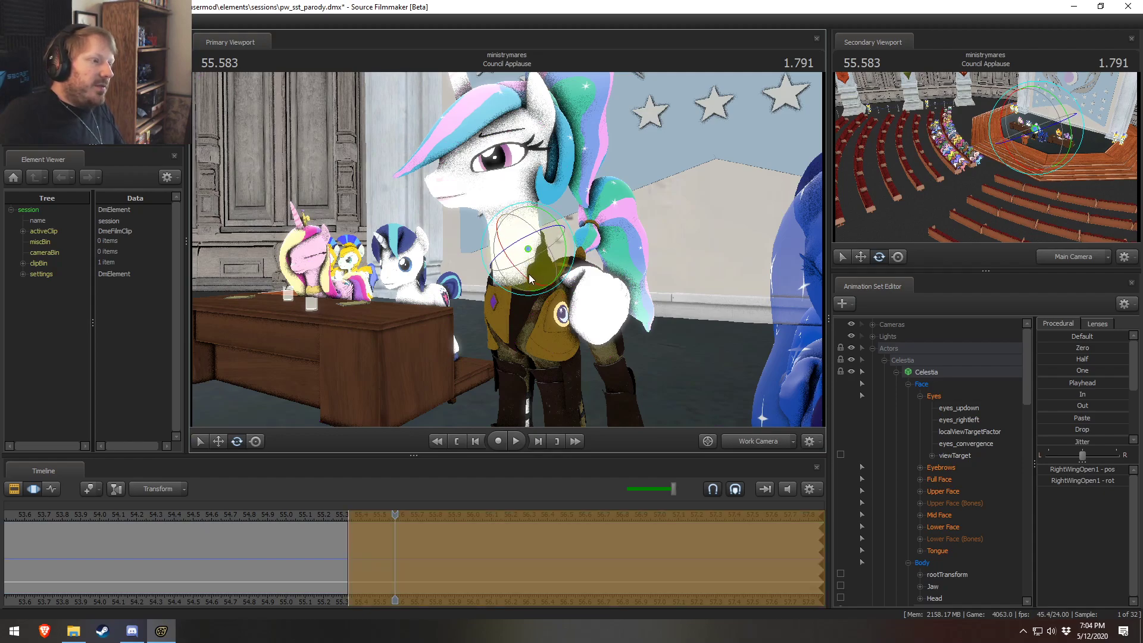
pyautogui.press('ctrl')
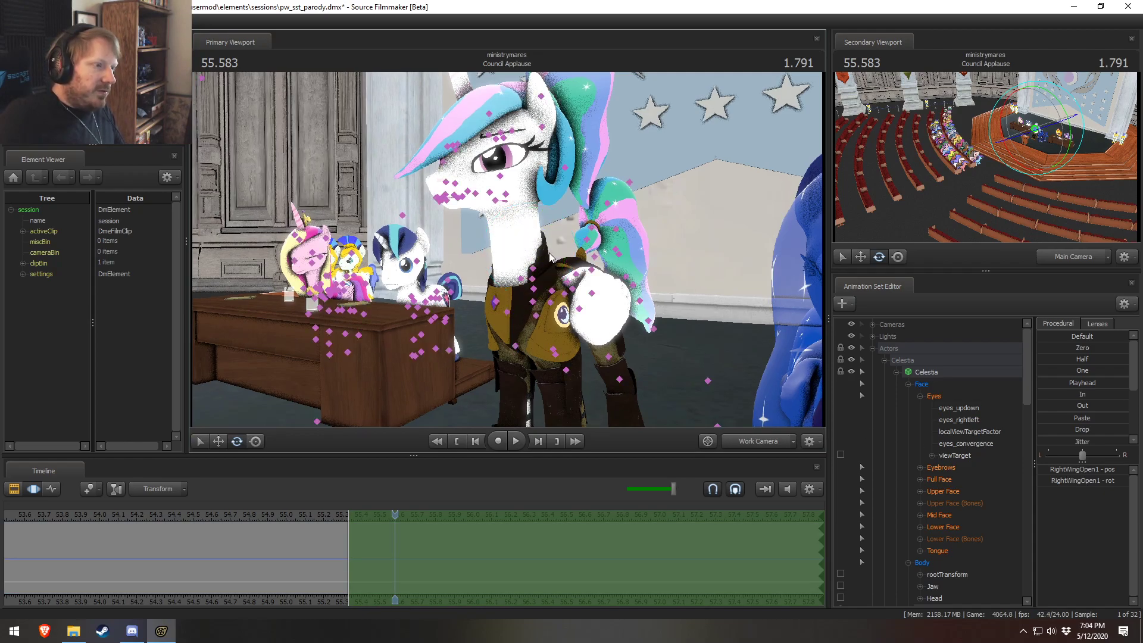
pyautogui.click(517, 307)
pyautogui.moveTo(517, 307); pyautogui.dragTo(505, 312)
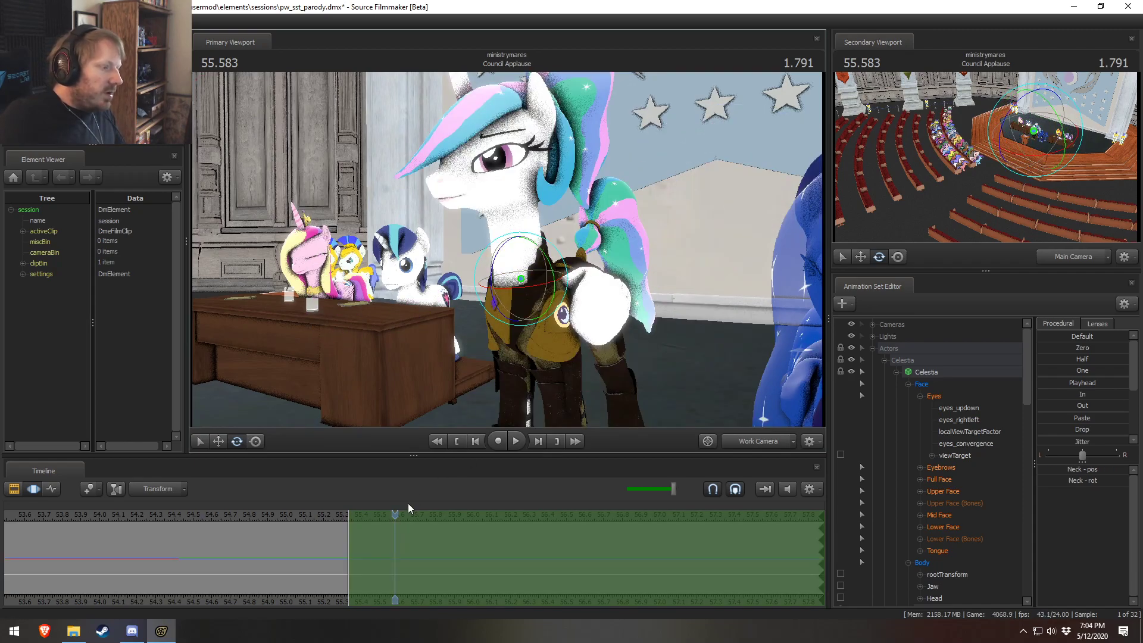
# Step: Rotate Celestia's Neck bone with the playhead at 56.333 s, undoing the first attempt
pyautogui.moveTo(412, 518); pyautogui.dragTo(549, 514)
pyautogui.moveTo(524, 310); pyautogui.dragTo(536, 301)
pyautogui.hotkey('ctrl', 'z')
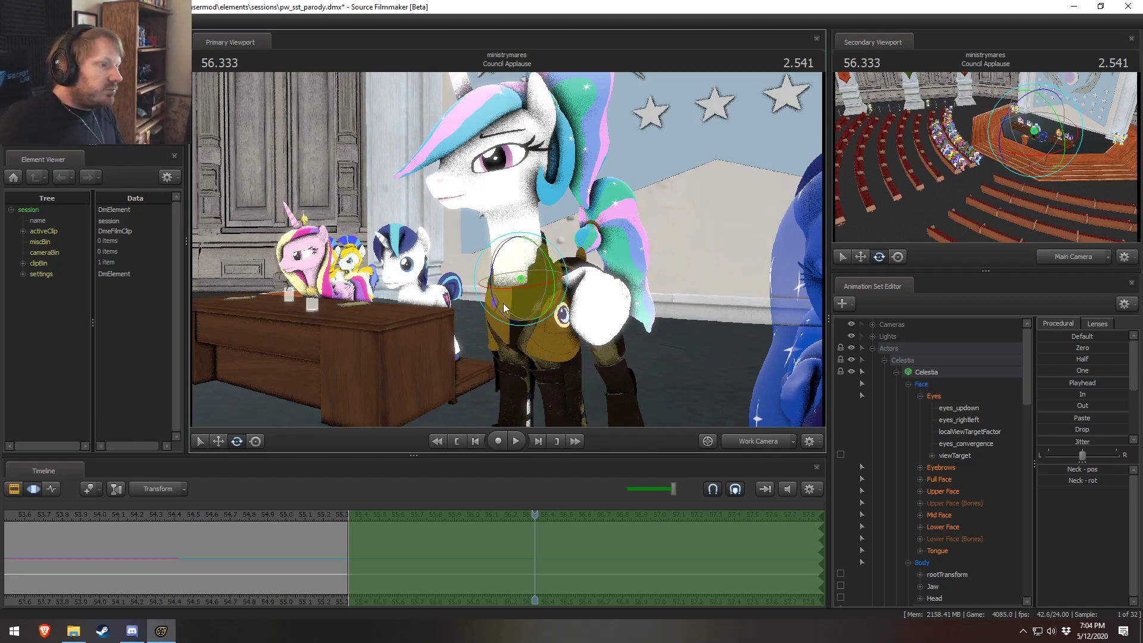
pyautogui.moveTo(501, 321); pyautogui.dragTo(513, 301)
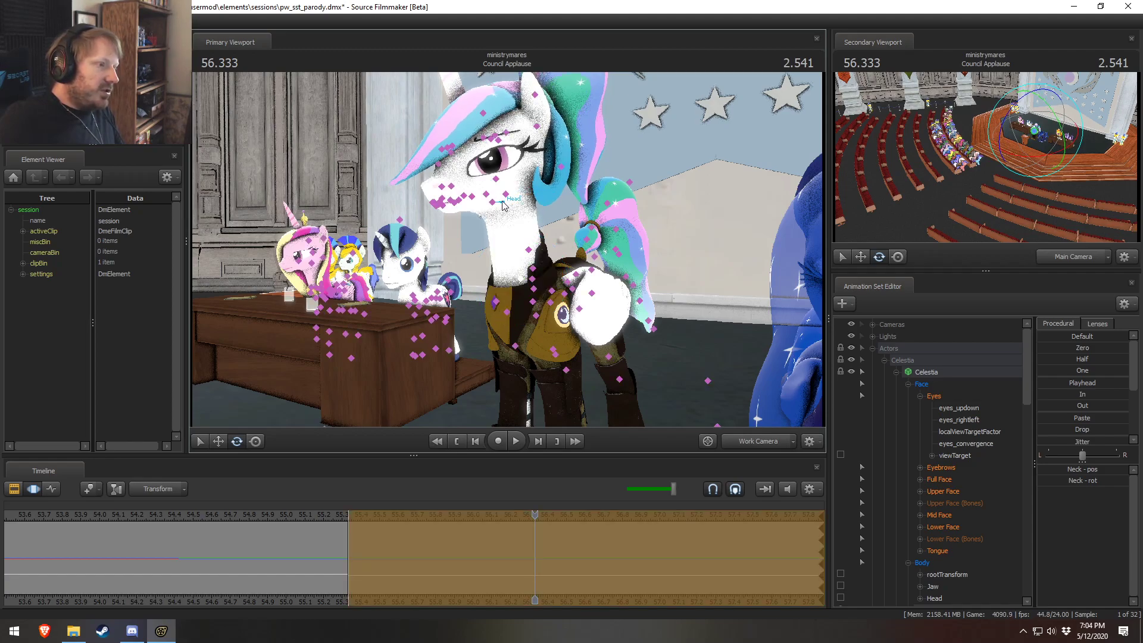
# Step: Tilt Celestia's Head bone at 56.333 s and play the head movement back
pyautogui.keyDown('ctrl'); pyautogui.click(503, 203); pyautogui.keyUp('ctrl')
pyautogui.moveTo(497, 165); pyautogui.dragTo(501, 210)
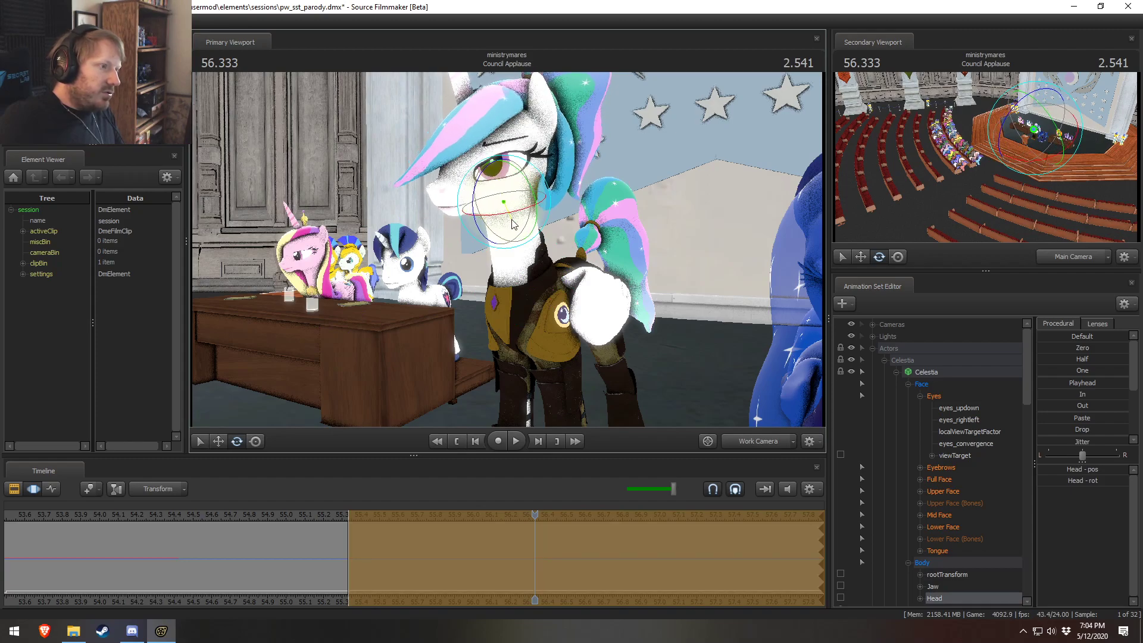
pyautogui.click(328, 518)
pyautogui.press('space')
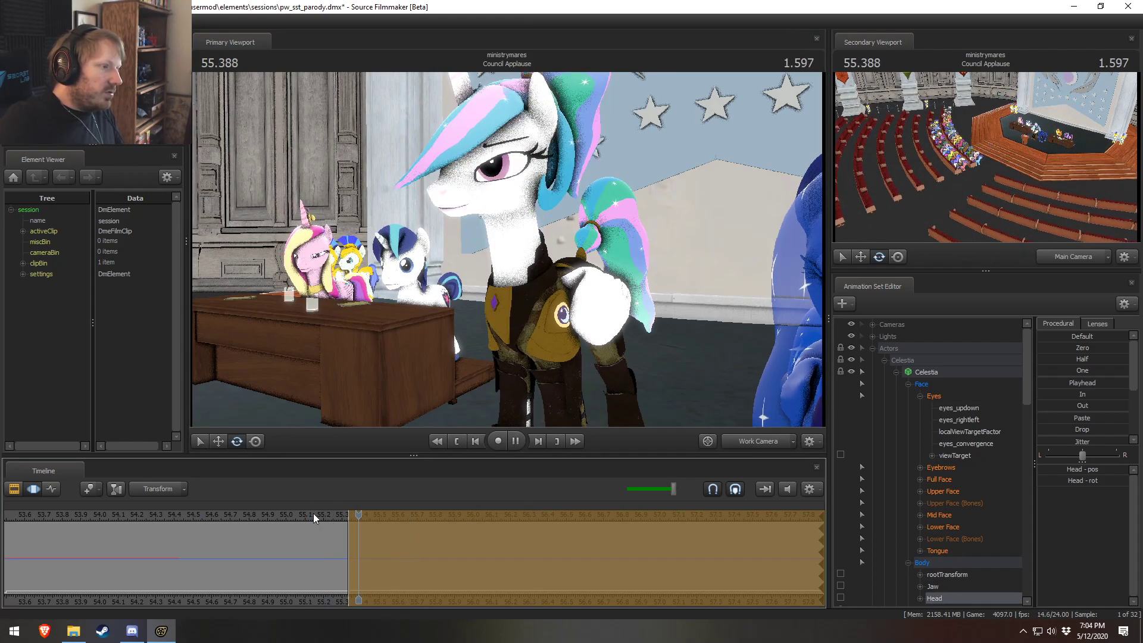
# Step: Rotate Celestia's Head bone further at 55.583 s and replay the transition into the pose
pyautogui.moveTo(499, 225); pyautogui.dragTo(517, 274)
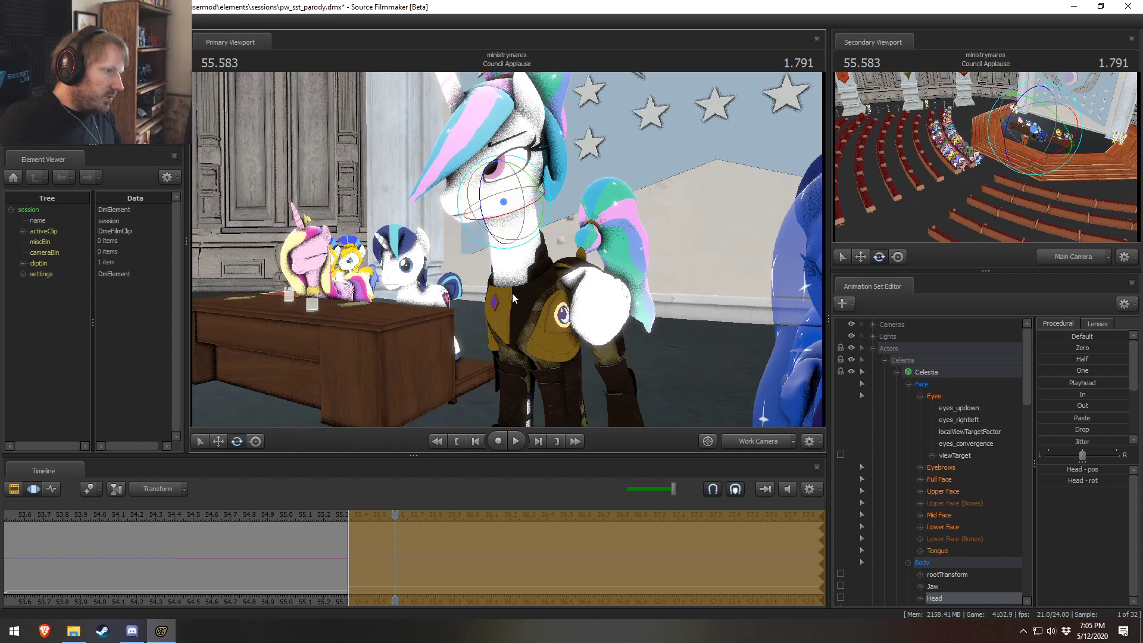
pyautogui.click(309, 520)
pyautogui.press('space')
pyautogui.press('space')
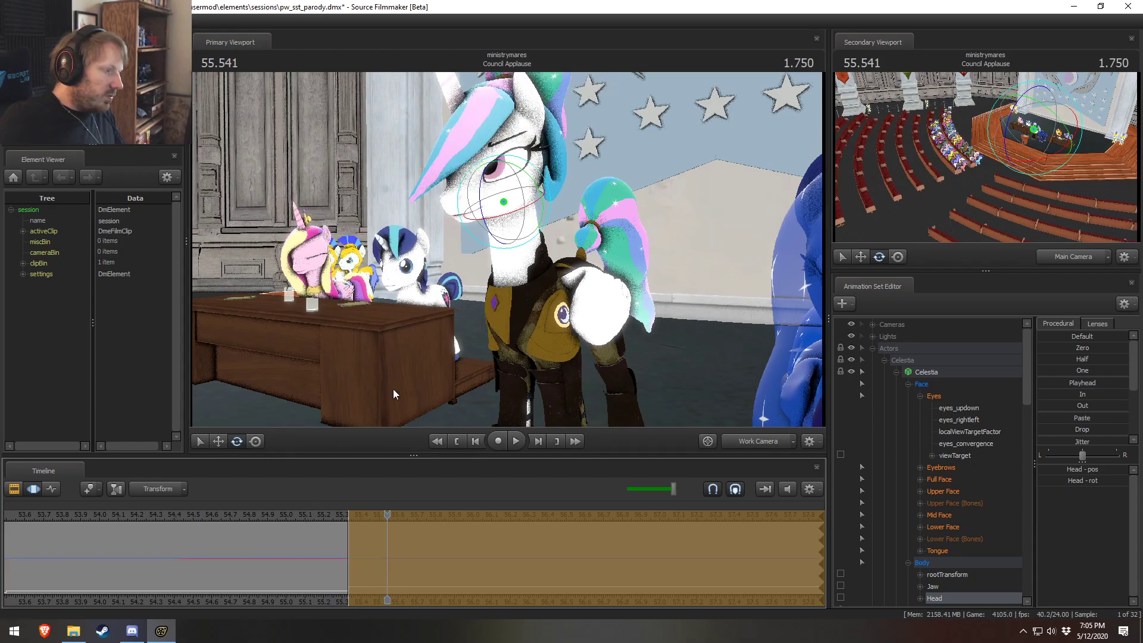
# Step: Check Celestia's rotated Head bone from the front at 55.541 s and commit the pose change
pyautogui.keyDown('alt'); pyautogui.moveTo(384, 387); pyautogui.dragTo(506, 387); pyautogui.keyUp('alt')
pyautogui.keyDown('alt'); pyautogui.moveTo(584, 193); pyautogui.dragTo(522, 195); pyautogui.keyUp('alt')
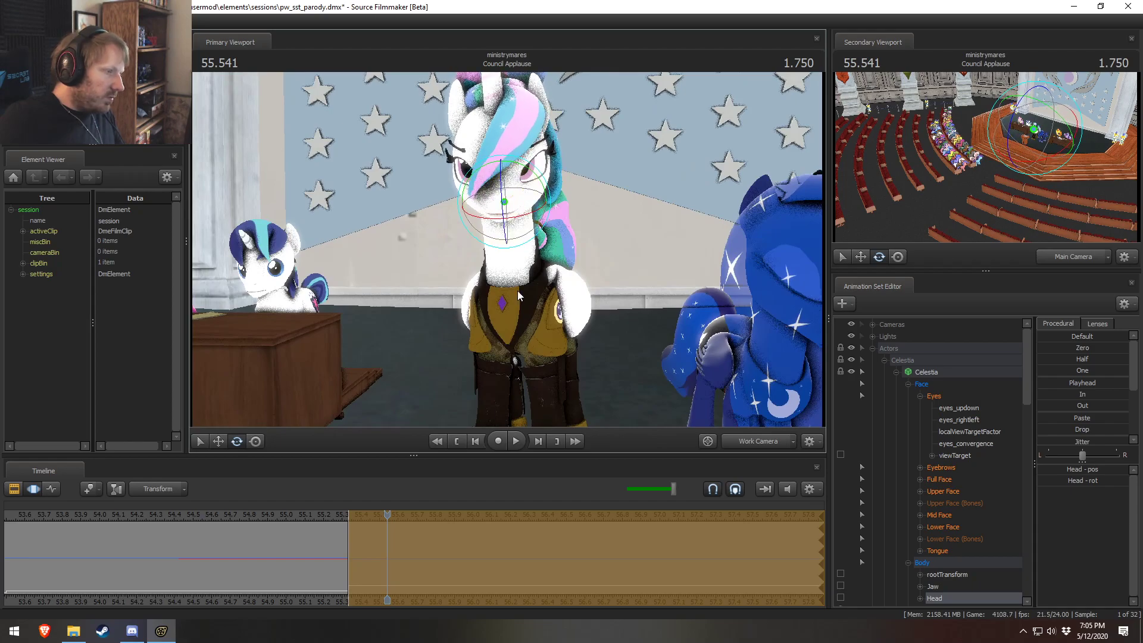
pyautogui.press('Return')
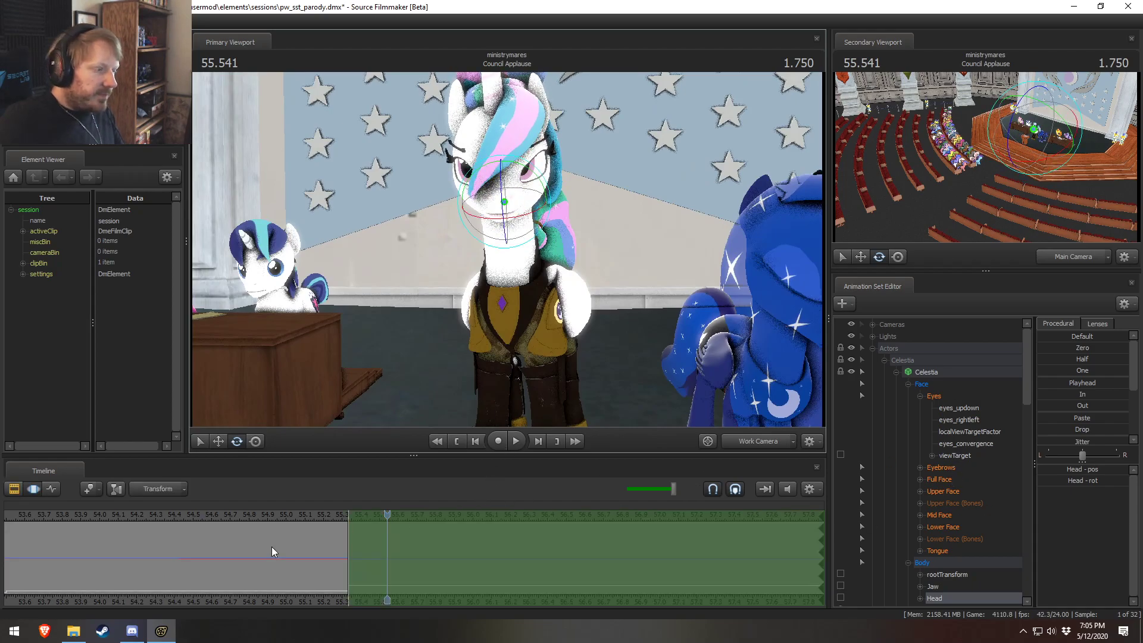
# Step: Select the time range from about 53.5 to 55.3 s and move Celestia's viewTarget toward the seated audience at 53.916 s
pyautogui.scroll(-3, 265, 546)
pyautogui.keyDown('shift'); pyautogui.moveTo(202, 581); pyautogui.dragTo(371, 582); pyautogui.keyUp('shift')
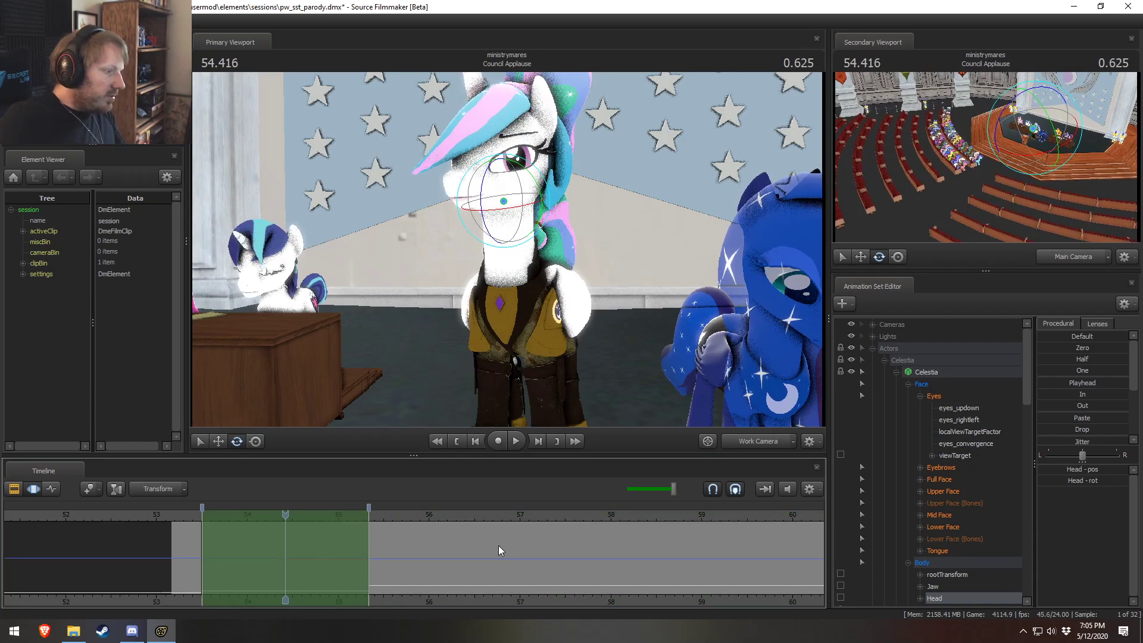
pyautogui.moveTo(186, 515); pyautogui.dragTo(239, 524)
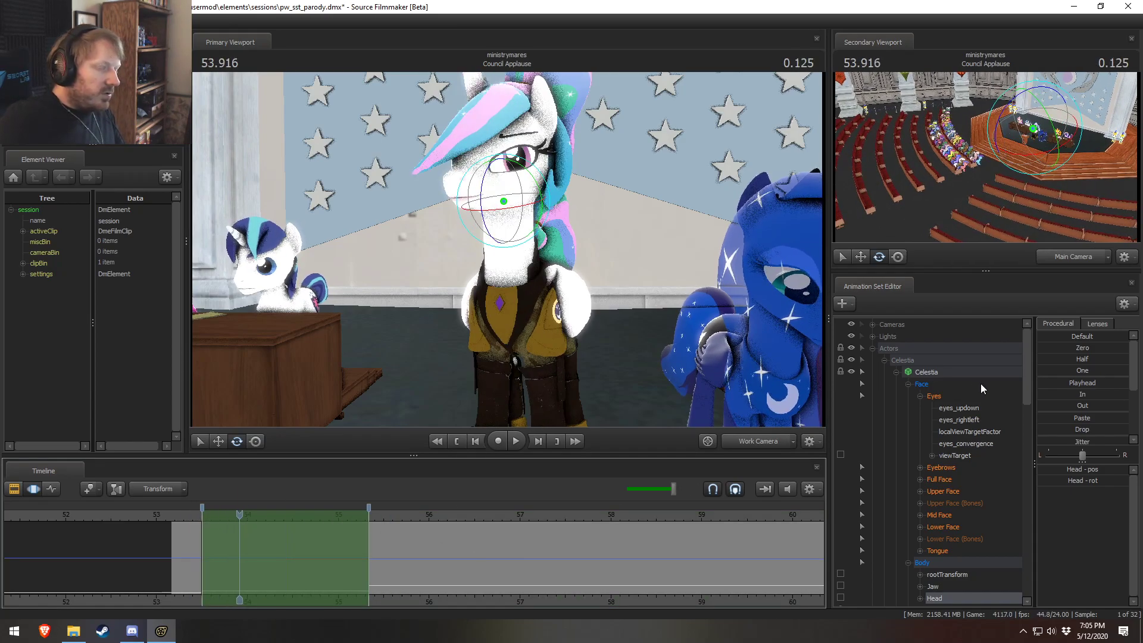
pyautogui.click(950, 455)
pyautogui.press('s')
pyautogui.moveTo(798, 165); pyautogui.dragTo(934, 266)
pyautogui.press('w')
pyautogui.moveTo(1021, 153); pyautogui.dragTo(964, 118)
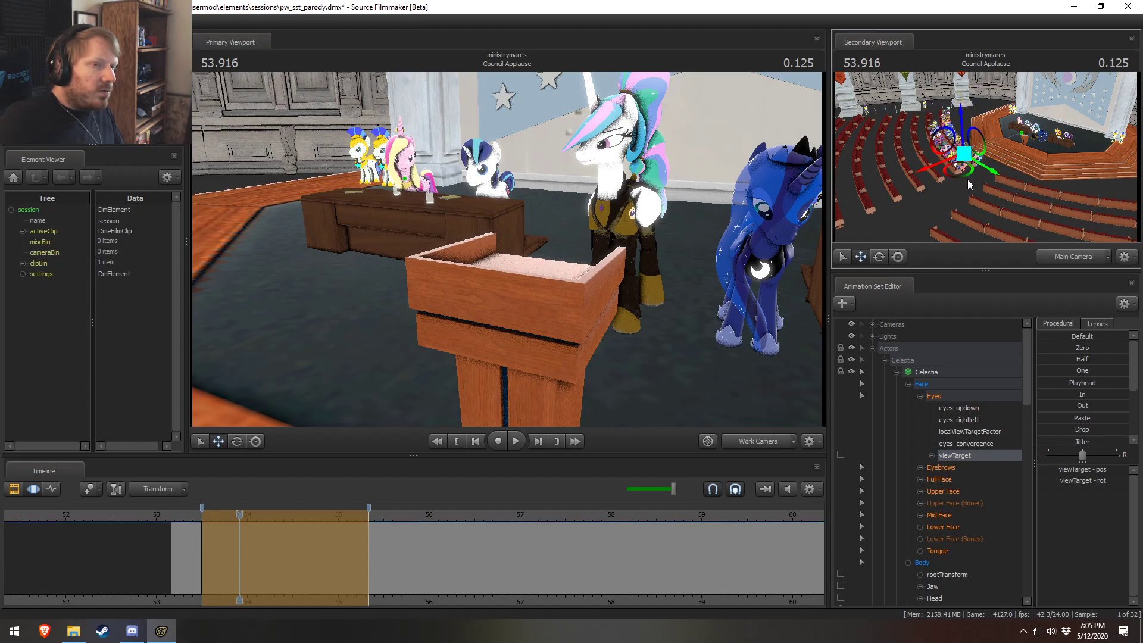
# Step: Fine-tune Celestia's viewTarget position while viewing her eyes up close at 53.916 s, and commit the gaze change
pyautogui.moveTo(764, 175)
pyautogui.mouseDown()
pyautogui.moveTo(724, 156)
pyautogui.moveTo(768, 156)
pyautogui.mouseUp()
pyautogui.press('w')
pyautogui.press('s')
pyautogui.moveTo(508, 250)
pyautogui.mouseDown()
pyautogui.moveTo(508, 262)
pyautogui.moveTo(508, 250)
pyautogui.mouseUp()
pyautogui.moveTo(942, 146); pyautogui.dragTo(938, 141)
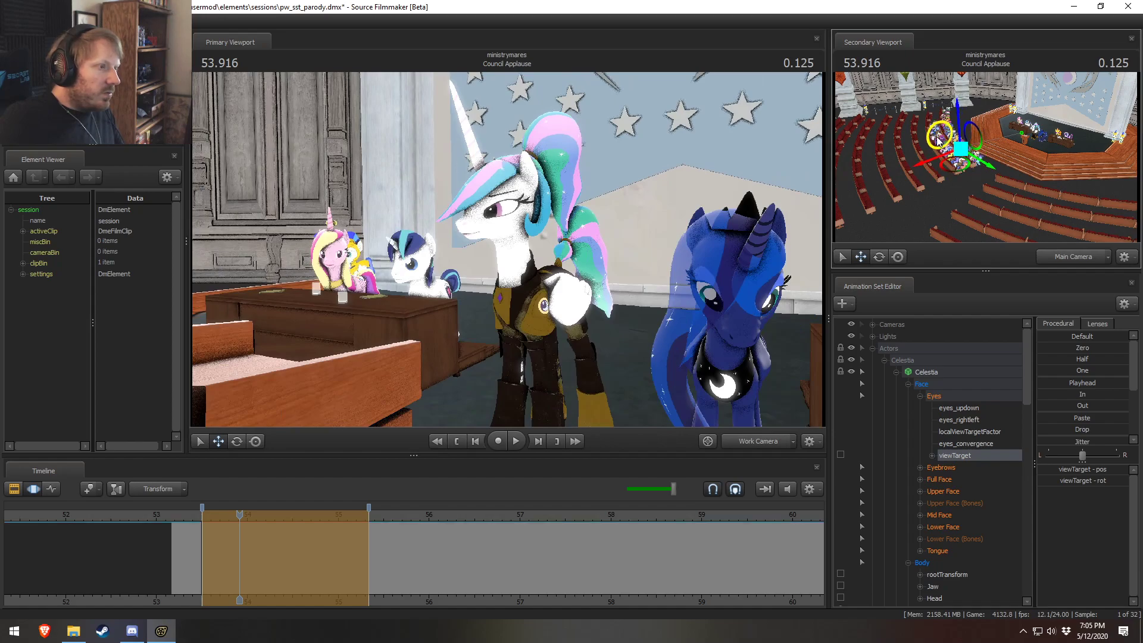
pyautogui.press('F2')
pyautogui.press('F3')
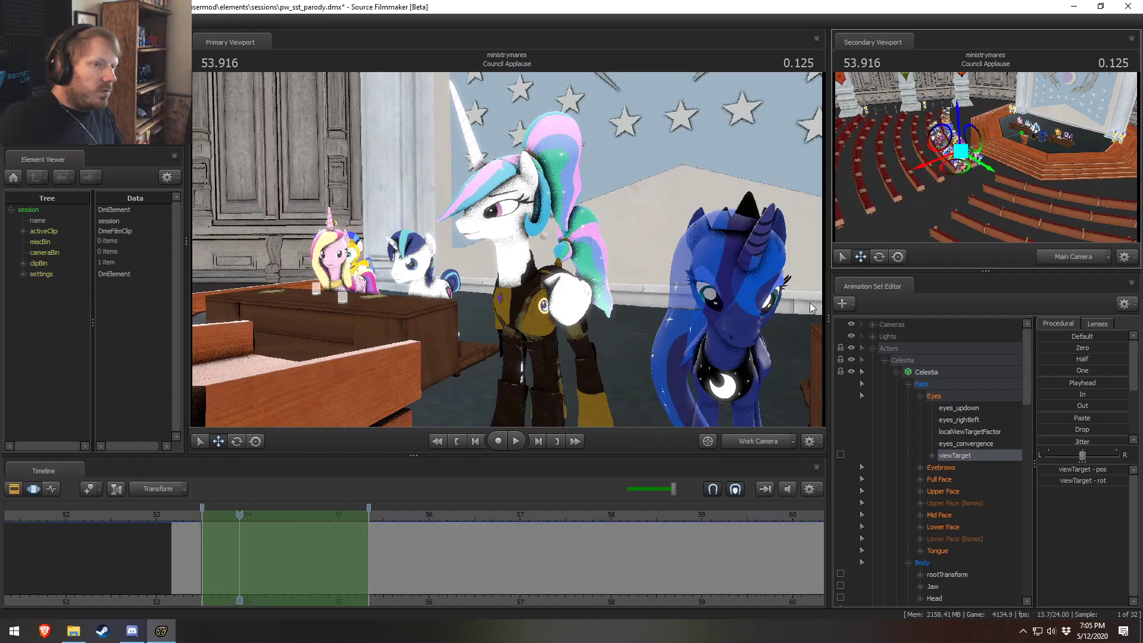
# Step: Select the time from 55.333 s onward, move Celestia's viewTarget out over the front benches at 55.958 s, and commit it
pyautogui.press('Down')
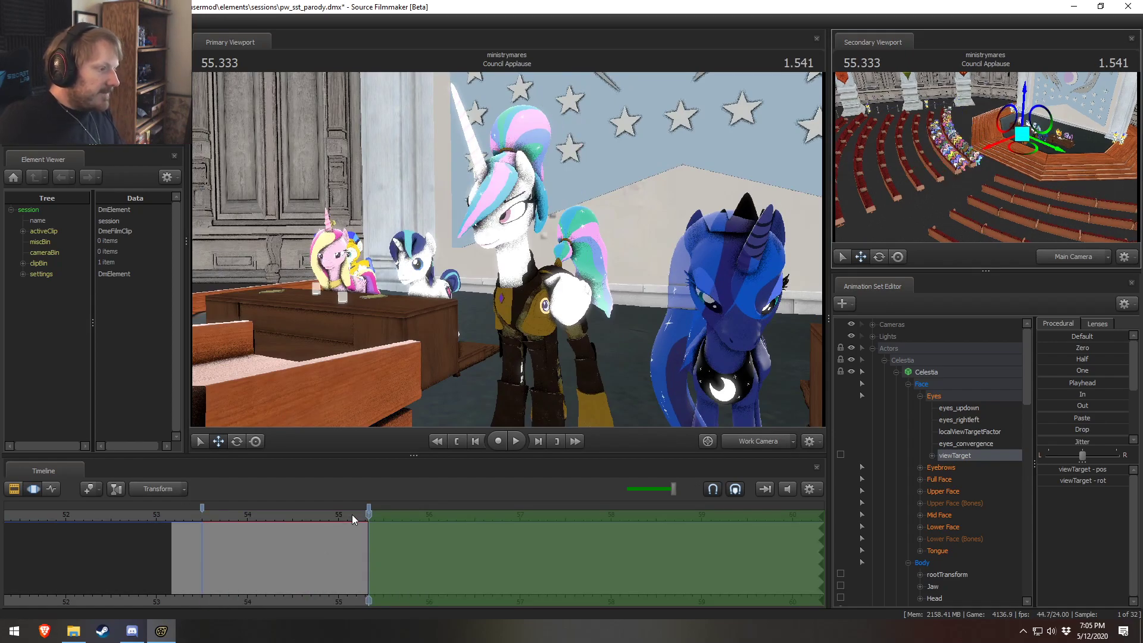
pyautogui.click(425, 515)
pyautogui.moveTo(1021, 154); pyautogui.dragTo(1003, 214)
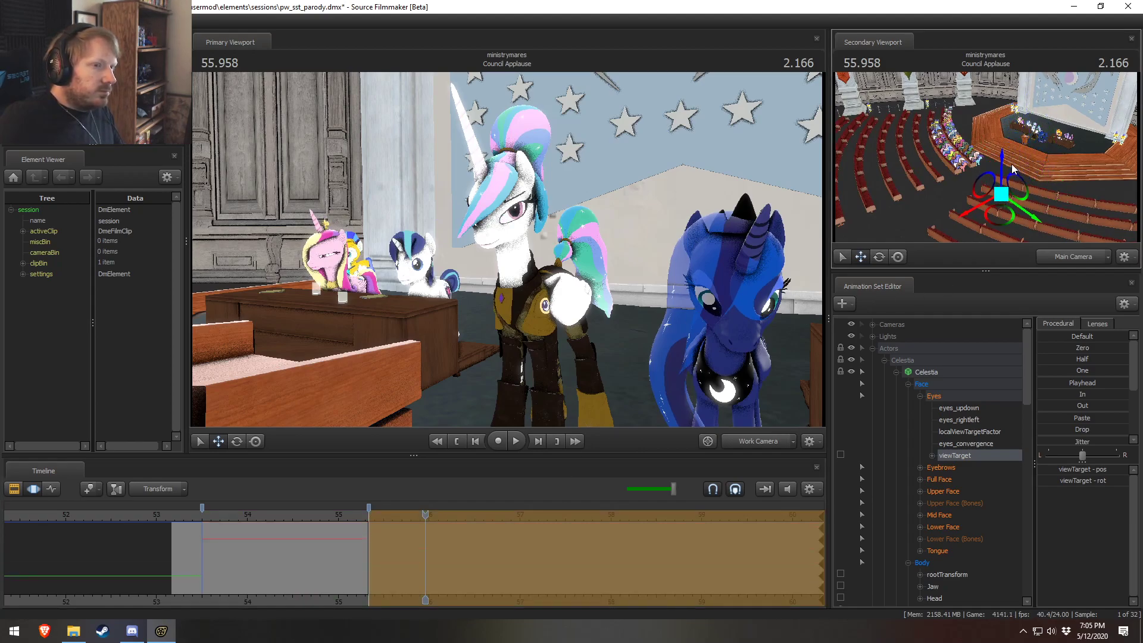
pyautogui.moveTo(1004, 159); pyautogui.dragTo(1006, 186)
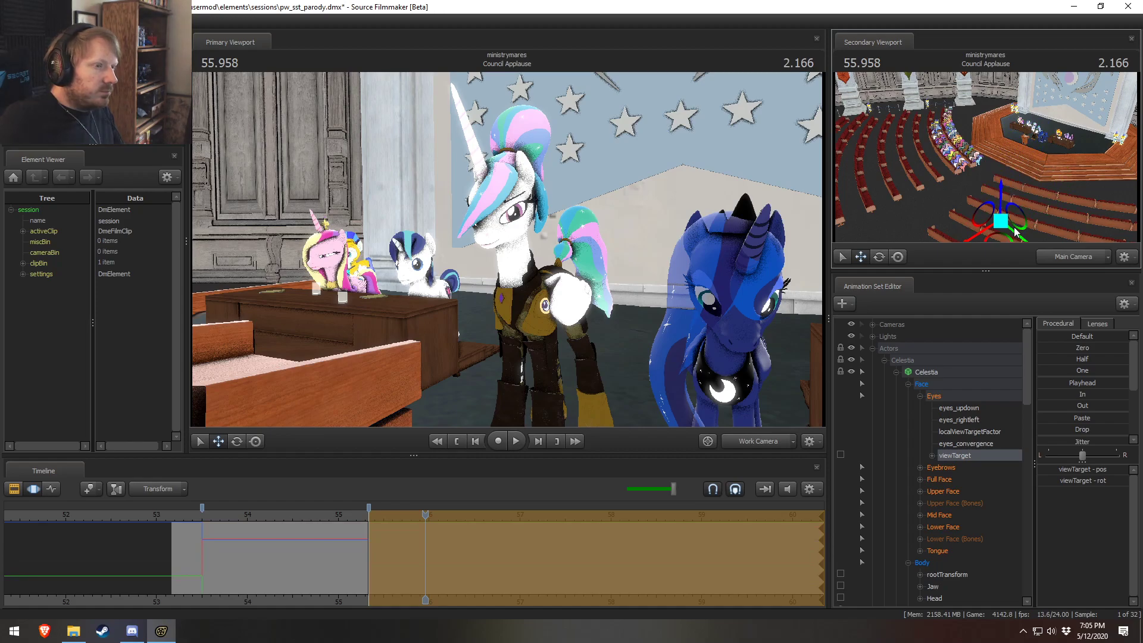
pyautogui.moveTo(1006, 241); pyautogui.dragTo(982, 250)
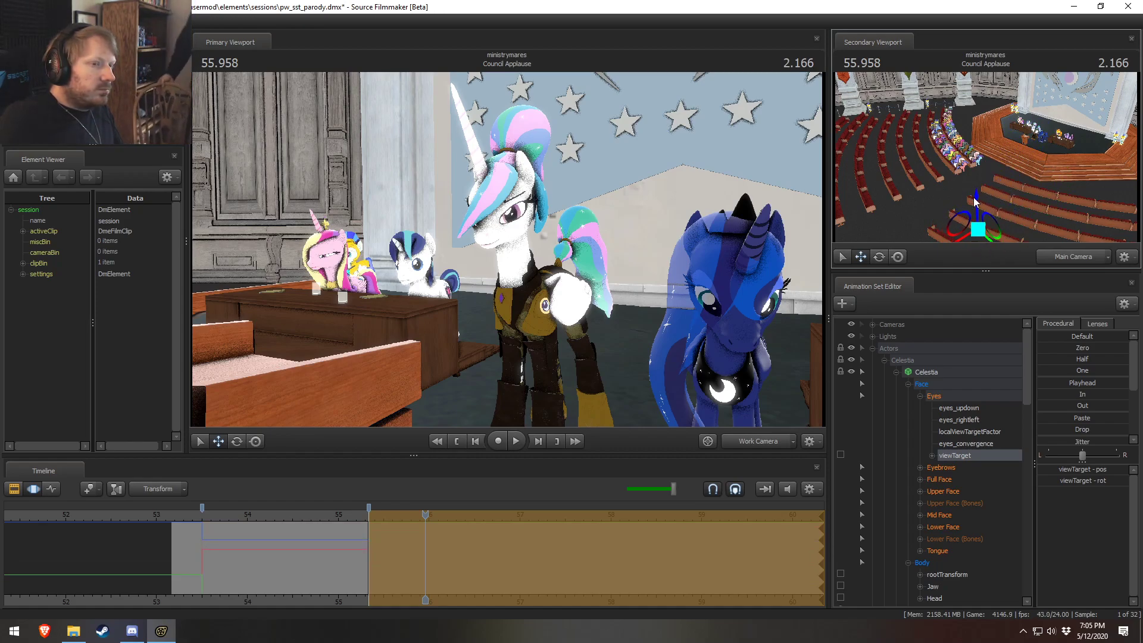
pyautogui.moveTo(977, 202); pyautogui.dragTo(978, 199)
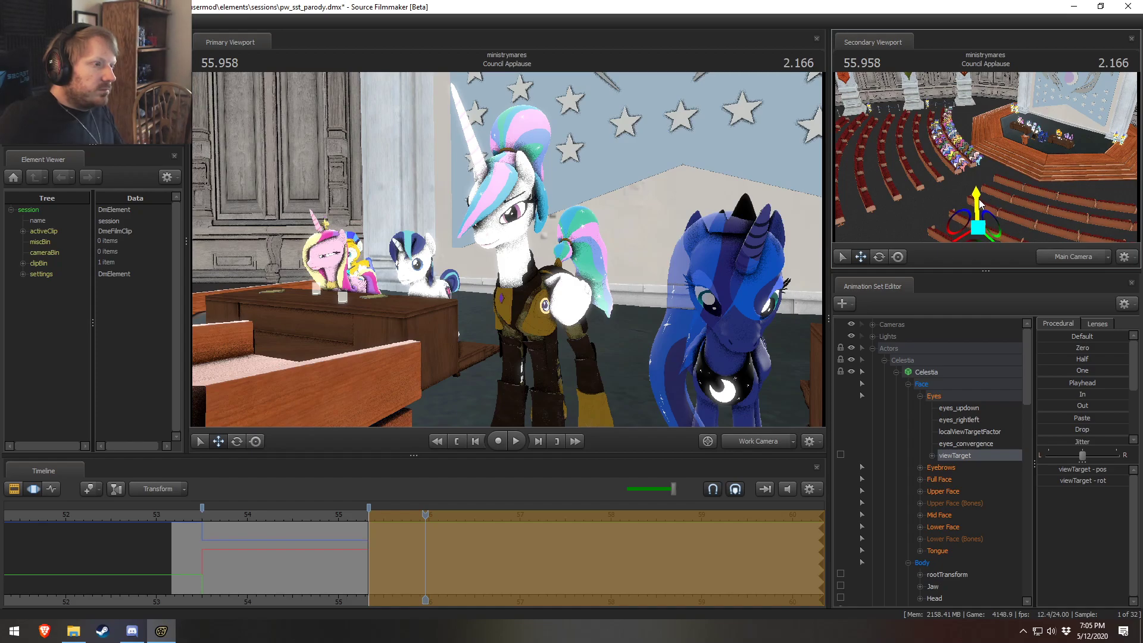
pyautogui.moveTo(584, 256); pyautogui.dragTo(619, 277)
pyautogui.press('d')
pyautogui.keyDown('ctrl'); pyautogui.click(759, 442); pyautogui.keyUp('ctrl')
pyautogui.press('w')
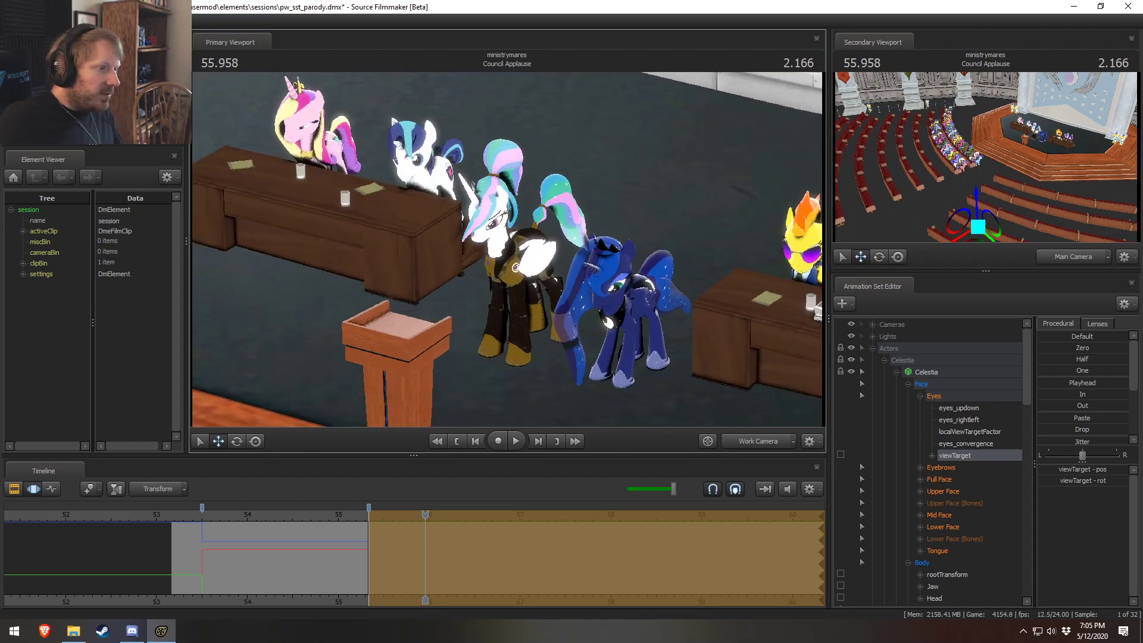
pyautogui.moveTo(342, 516); pyautogui.dragTo(384, 517)
pyautogui.press('F2')
# Step: Play back the Council Applause shot and check Celestia's gaze shift around 53.958 s
pyautogui.press('space')
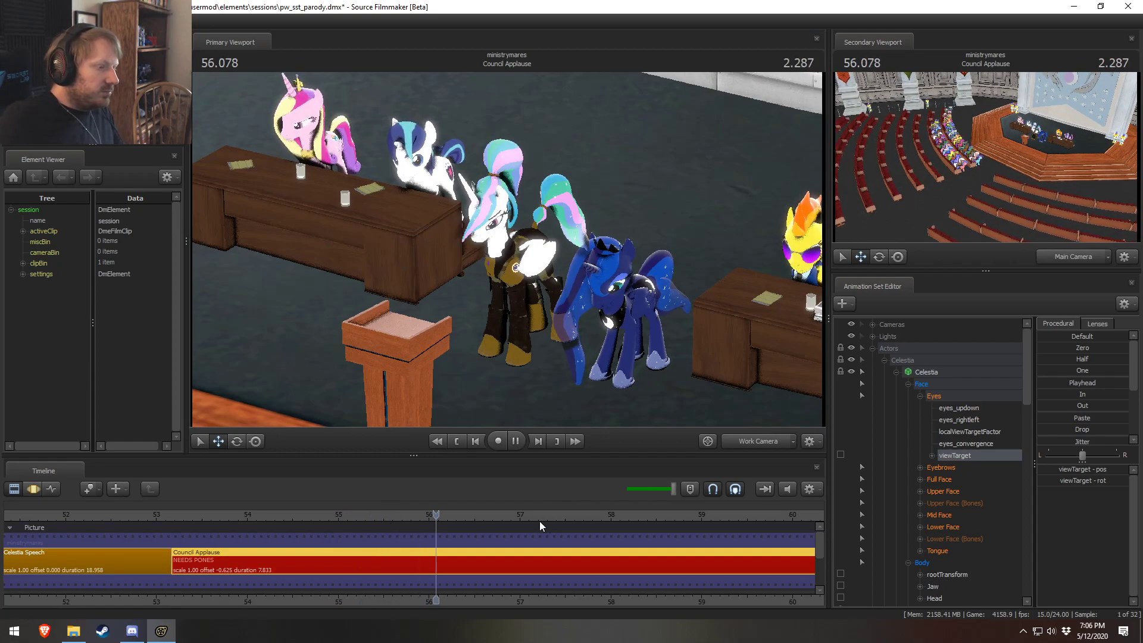
pyautogui.scroll(-2, 644, 599)
pyautogui.scroll(-3, 644, 598)
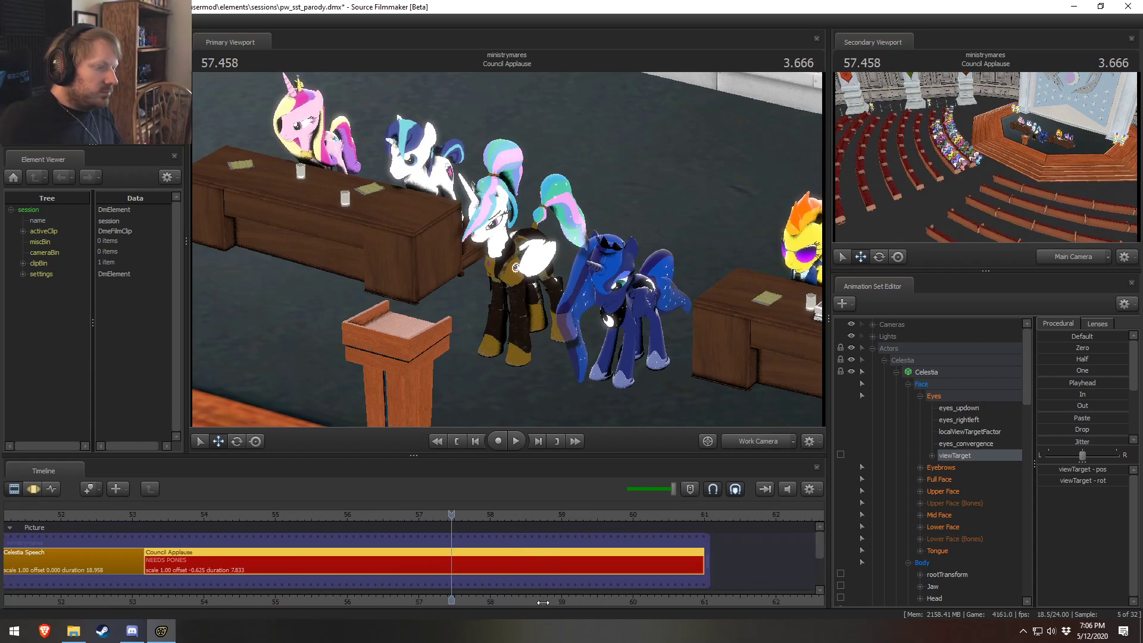
pyautogui.click(179, 518)
pyautogui.click(516, 442)
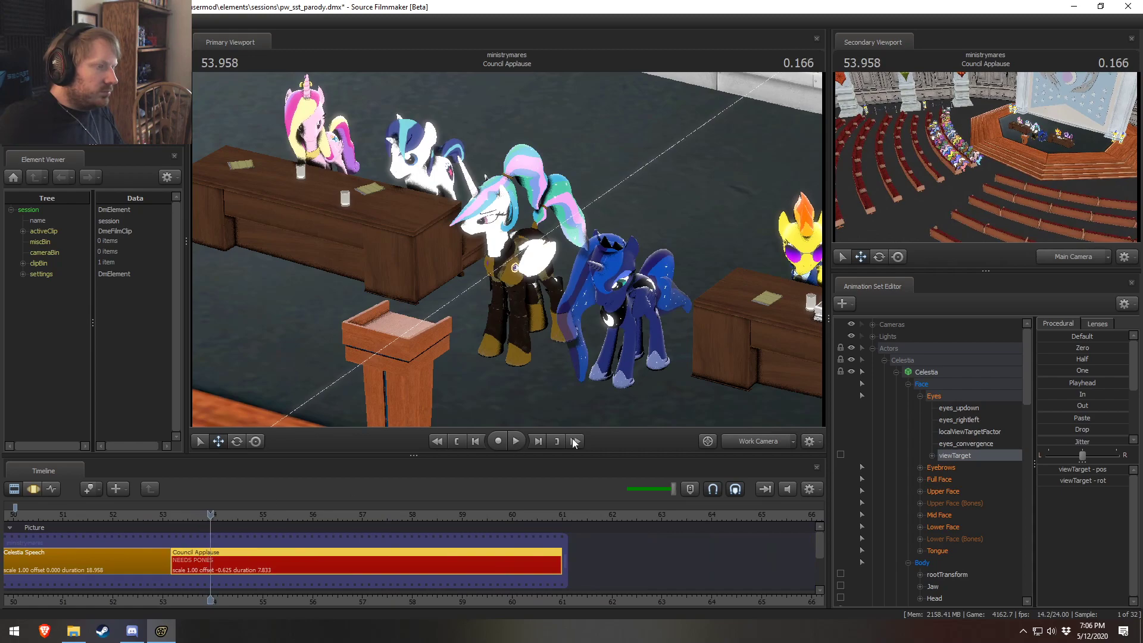
# Step: Select Celestia's entire animation set over all time, shift its animation about 0.5 s later, and play the shot back
pyautogui.click(931, 372)
pyautogui.press('F3')
pyautogui.click(237, 572)
pyautogui.hotkey('ctrl', 'a')
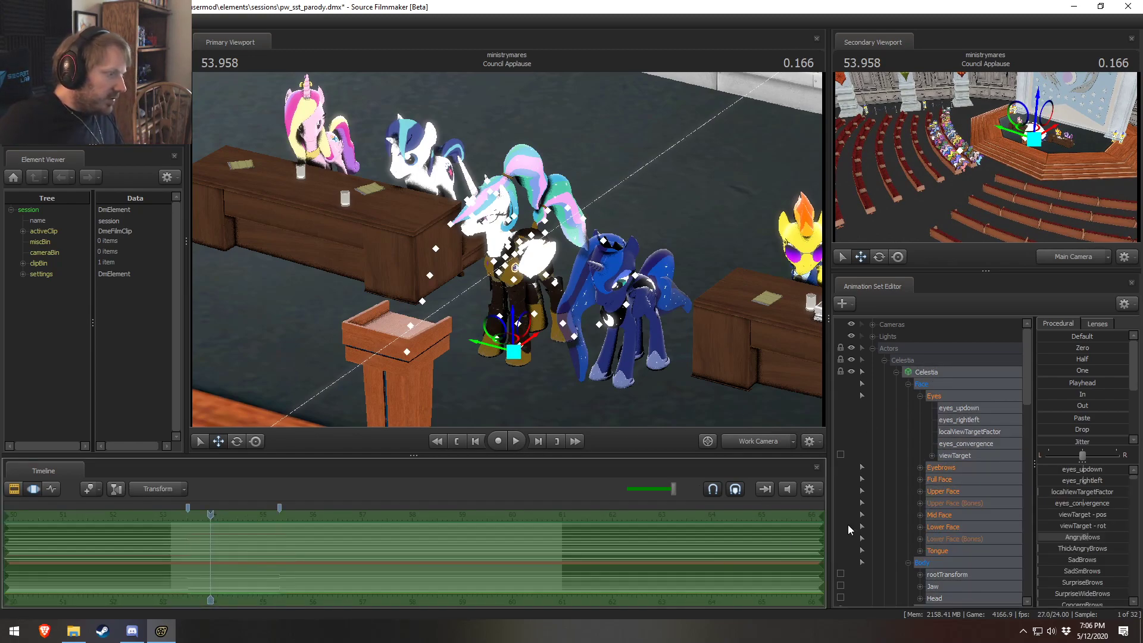
pyautogui.click(811, 490)
pyautogui.click(815, 537)
pyautogui.moveTo(446, 597); pyautogui.dragTo(464, 587)
pyautogui.press('F2')
pyautogui.click(173, 515)
pyautogui.press('space')
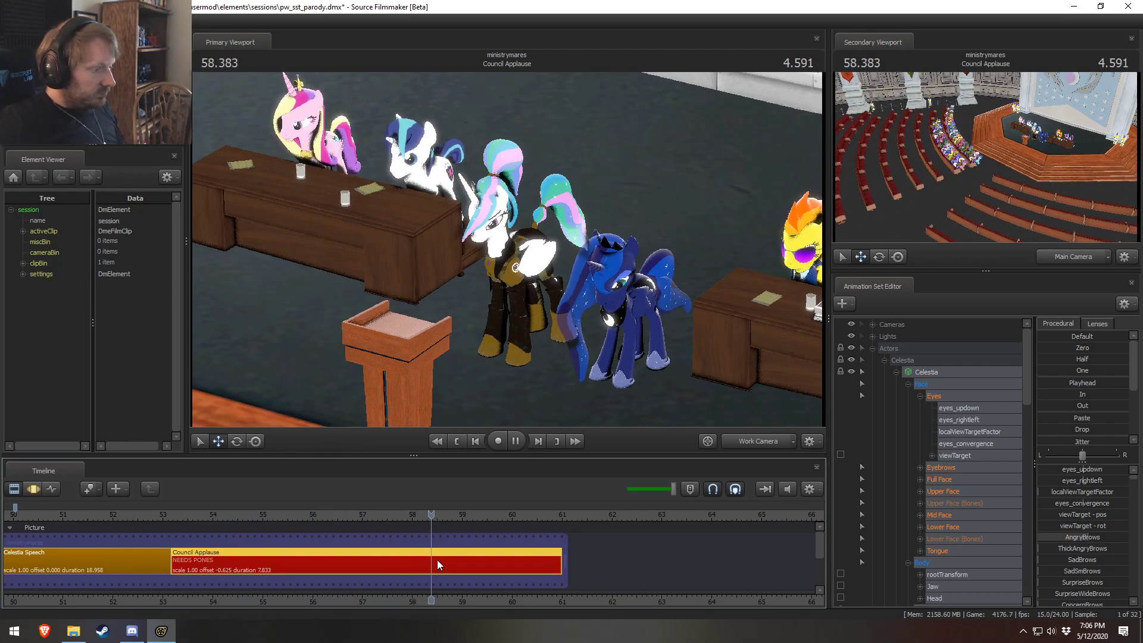
pyautogui.press('space')
# Step: Apply the Playhead preset to all of Celestia's controls from about 58.6 s onward, using her pose at 53.541 s
pyautogui.press('F3')
pyautogui.keyDown('shift'); pyautogui.moveTo(441, 542); pyautogui.dragTo(855, 523); pyautogui.keyUp('shift')
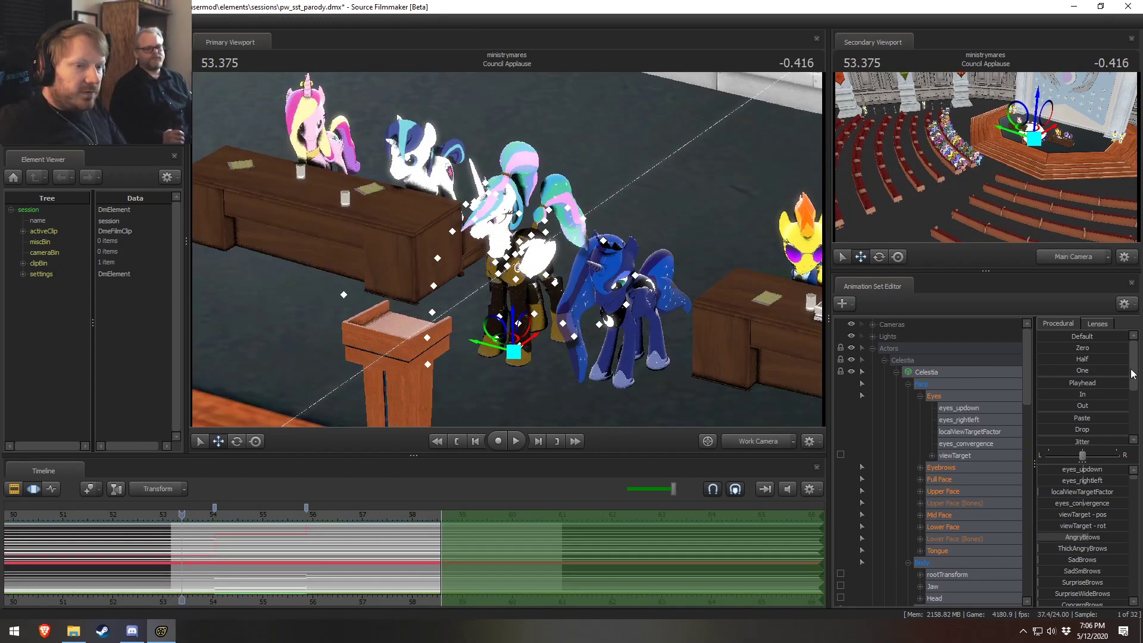
pyautogui.click(1063, 388)
pyautogui.moveTo(1063, 388); pyautogui.dragTo(1127, 388)
pyautogui.press('F2')
pyautogui.press('F3')
pyautogui.click(191, 516)
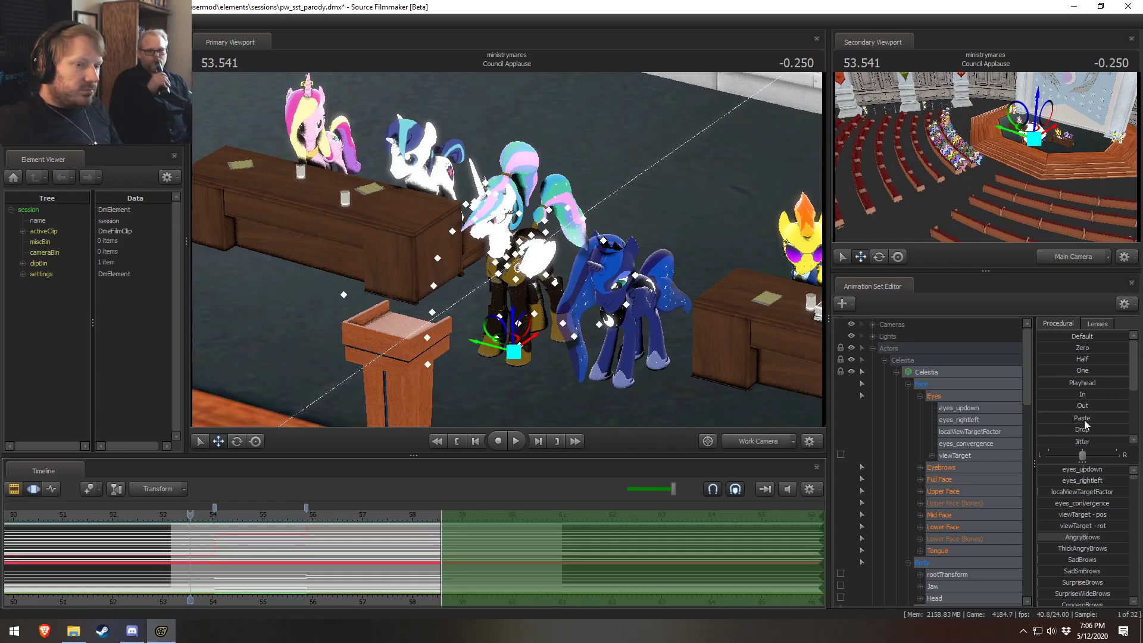
pyautogui.moveTo(1046, 381); pyautogui.dragTo(1129, 382)
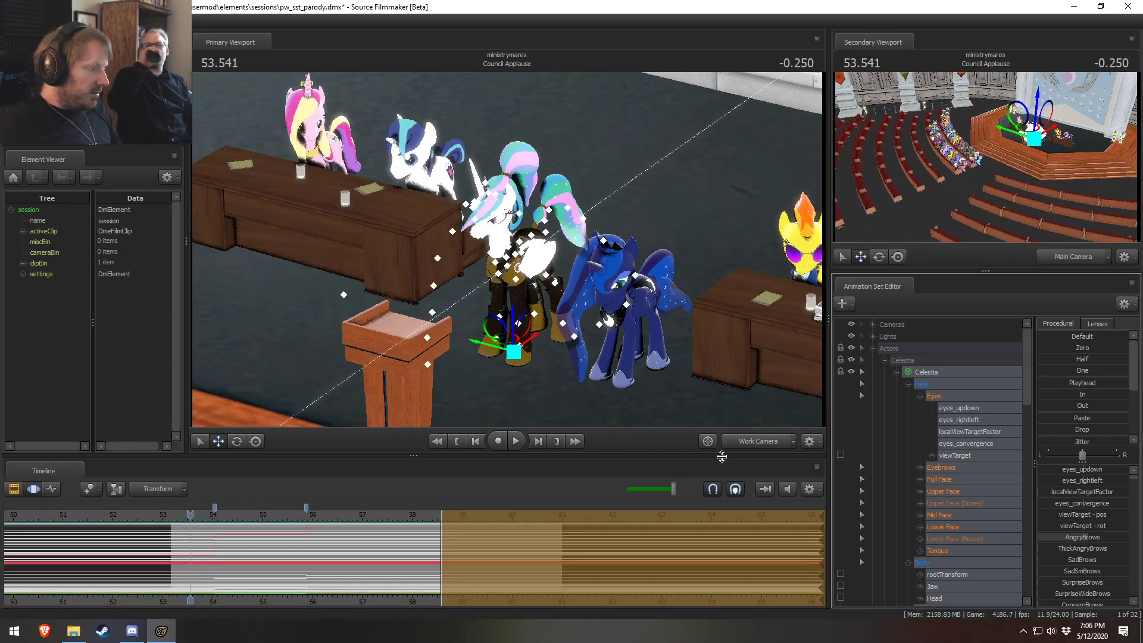
pyautogui.press('F2')
pyautogui.press('F3')
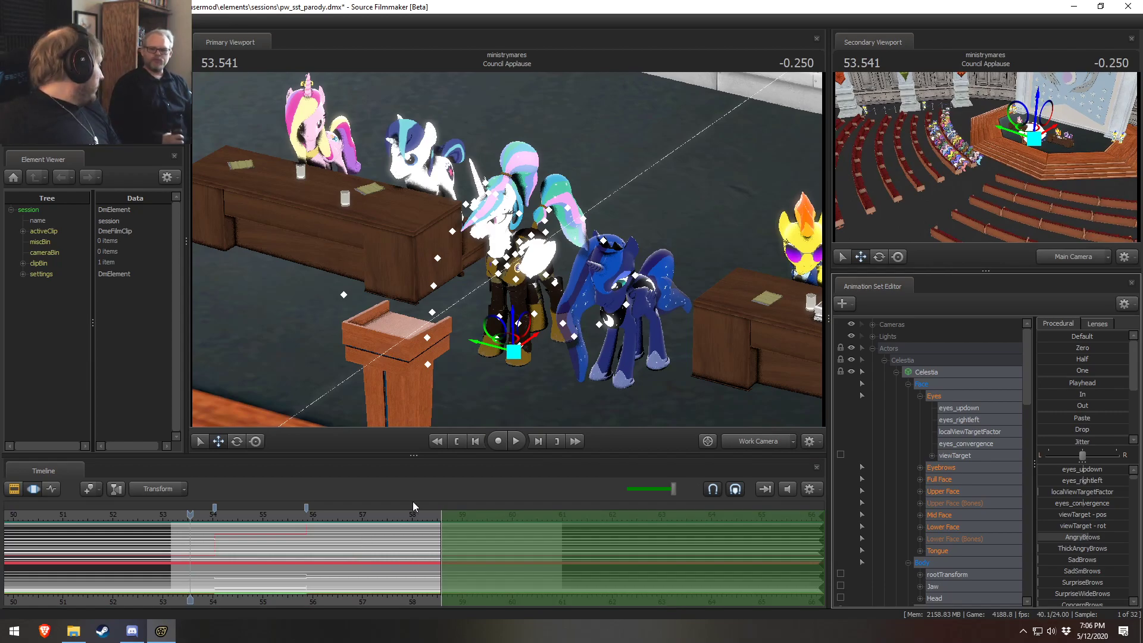
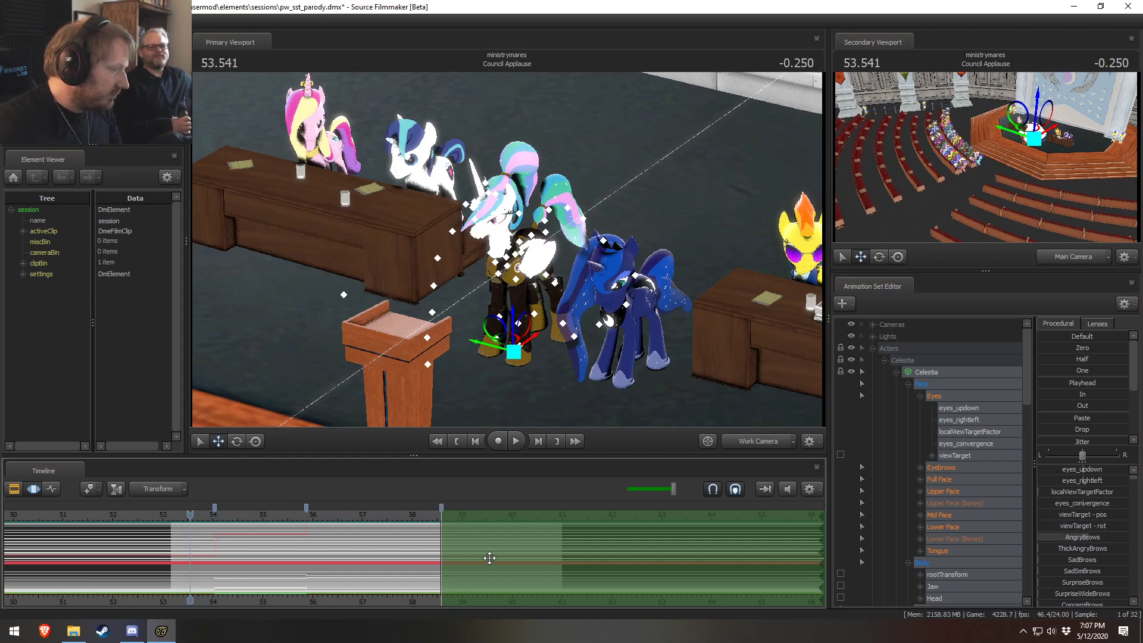
pyautogui.moveTo(194, 522); pyautogui.dragTo(221, 537)
pyautogui.scroll(3, 218, 555)
pyautogui.click(226, 540)
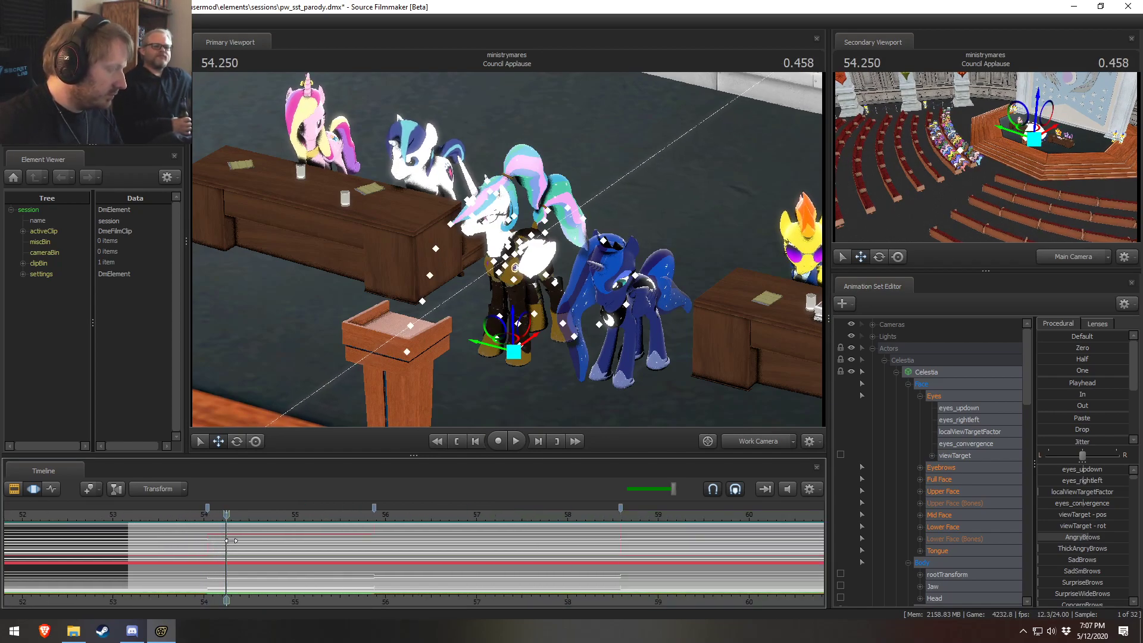
pyautogui.press('[')
pyautogui.moveTo(187, 519); pyautogui.dragTo(185, 522)
pyautogui.scroll(1, 503, 542)
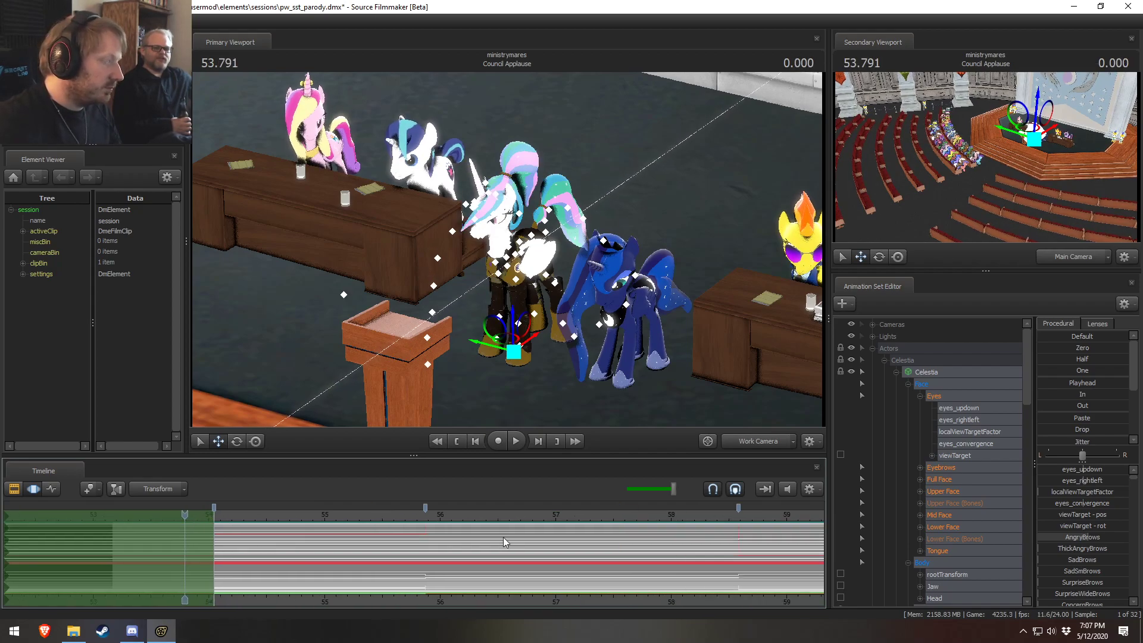
pyautogui.click(233, 537)
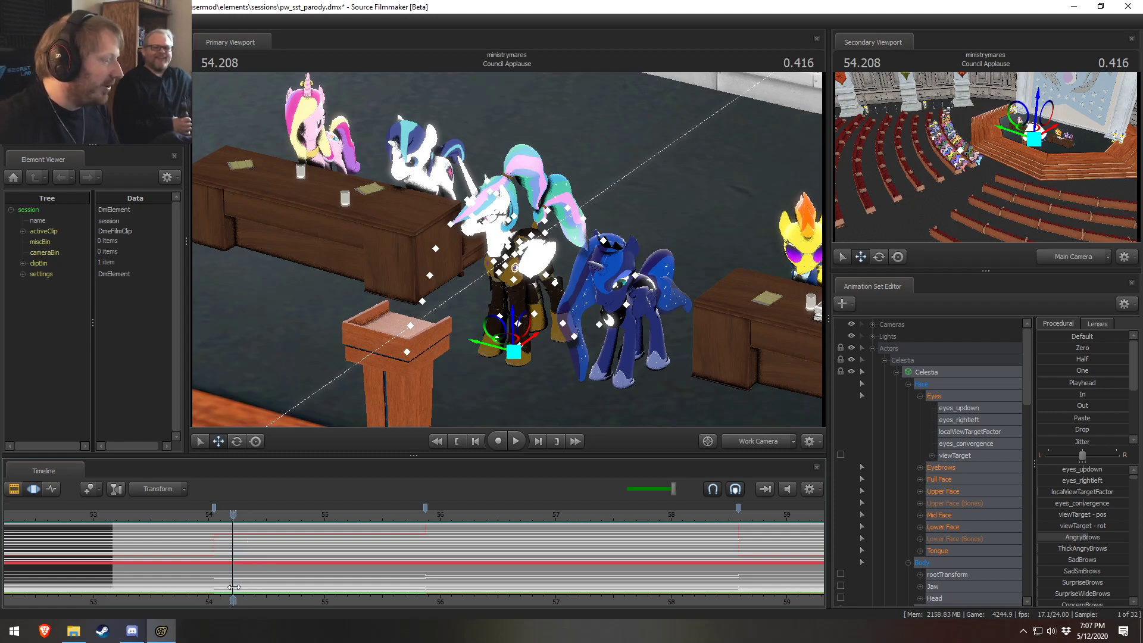
# Step: Select a short soft-edged time range around 54.125 s and apply the Round preset to Celestia's controls
pyautogui.moveTo(209, 565)
pyautogui.mouseDown()
pyautogui.moveTo(235, 565)
pyautogui.moveTo(224, 565)
pyautogui.mouseUp()
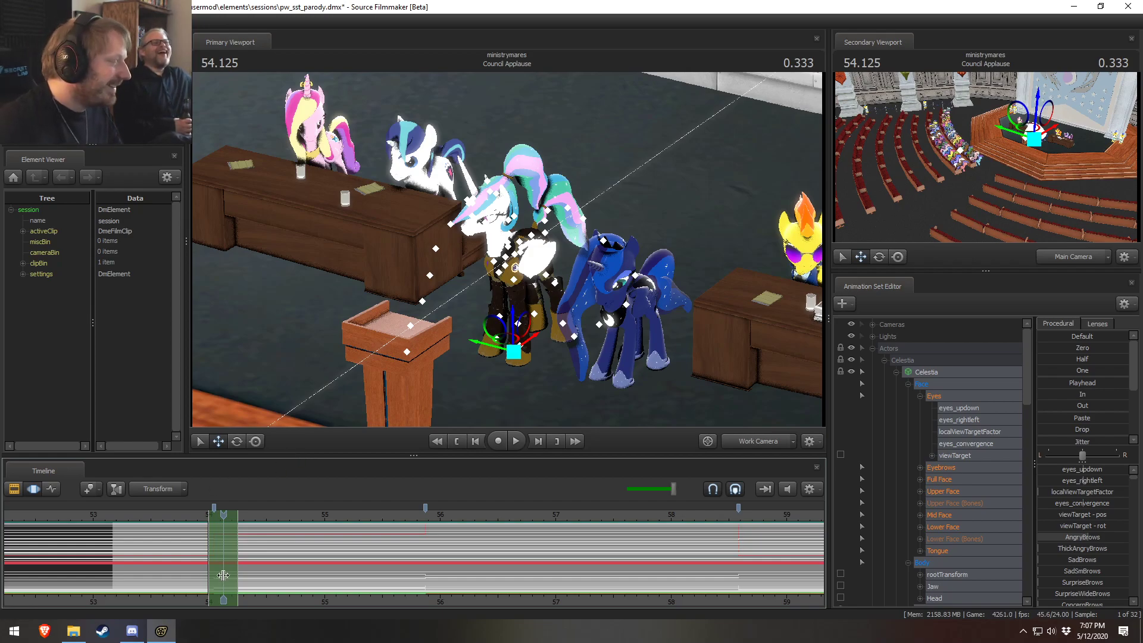
pyautogui.keyDown('shift'); pyautogui.scroll(6, 224, 571); pyautogui.keyUp('shift')
pyautogui.keyDown('shift'); pyautogui.scroll(5, 262, 565); pyautogui.keyUp('shift')
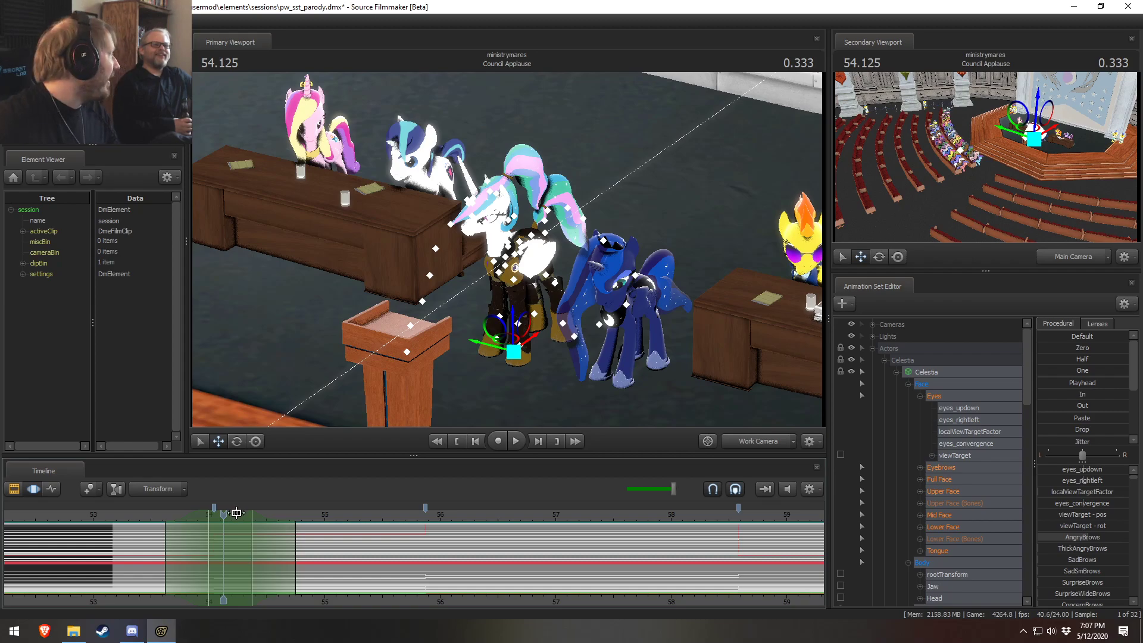
pyautogui.moveTo(235, 513); pyautogui.dragTo(227, 512)
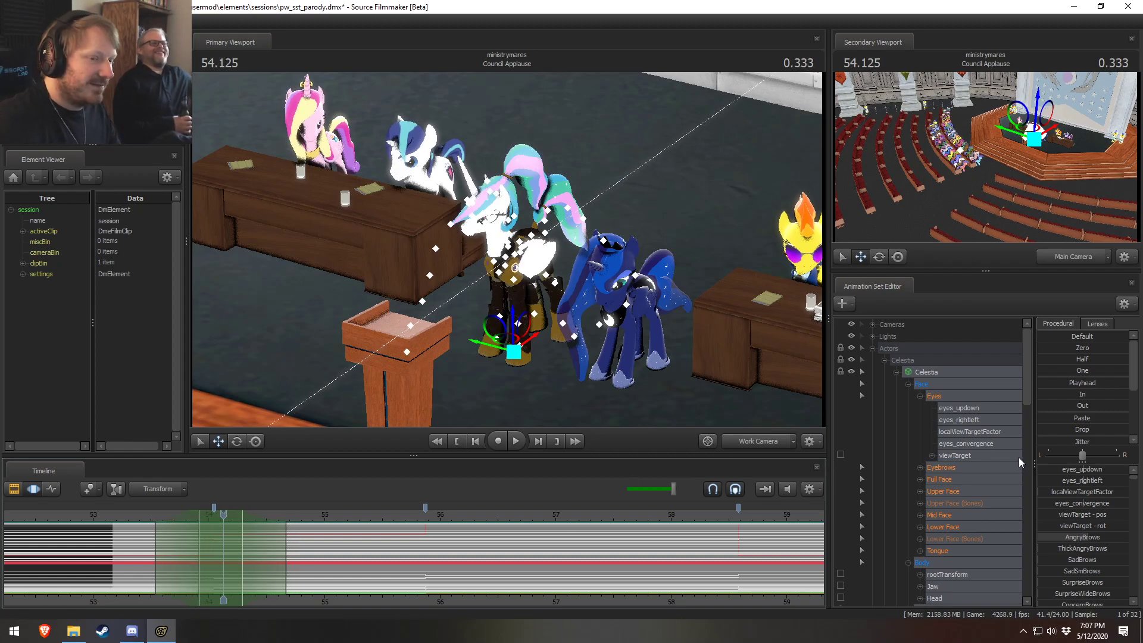
pyautogui.scroll(-3, 1057, 434)
pyautogui.moveTo(1056, 436); pyautogui.dragTo(1060, 436)
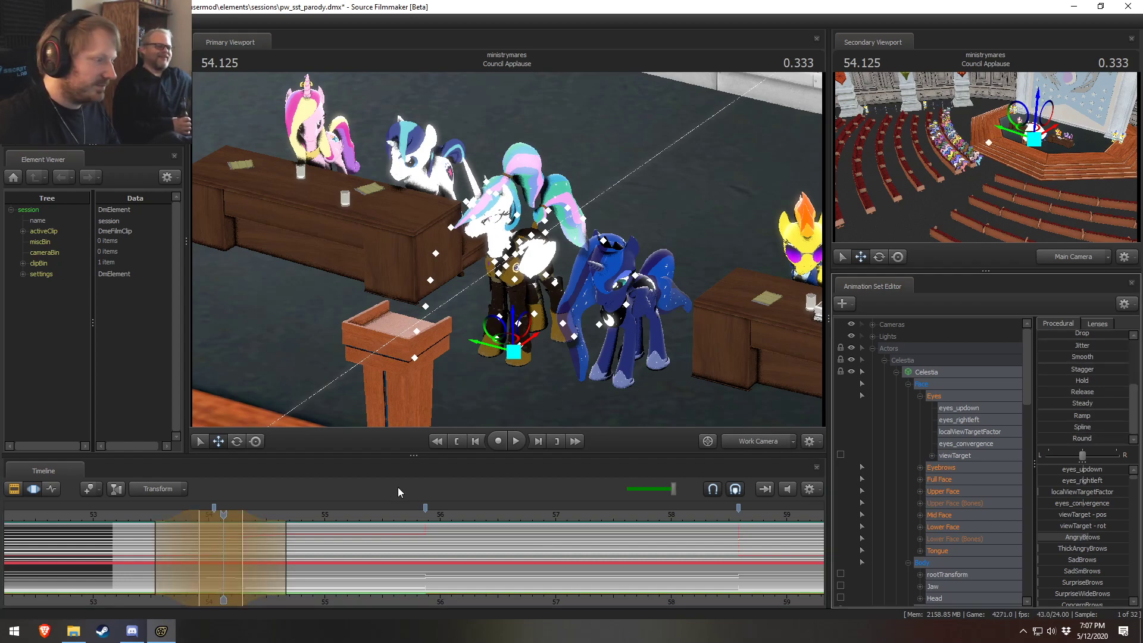
# Step: Adjust the trailing falloff of the rounded range near 54.1 s, replay the movement from 53.375 s, and commit it
pyautogui.click(139, 514)
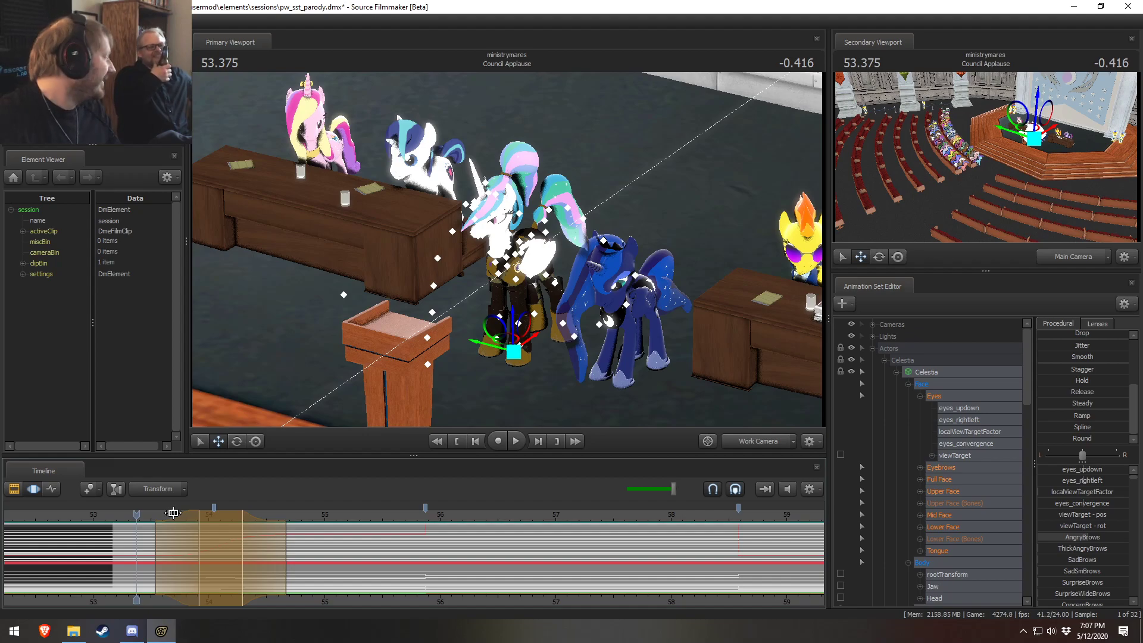
pyautogui.press('space')
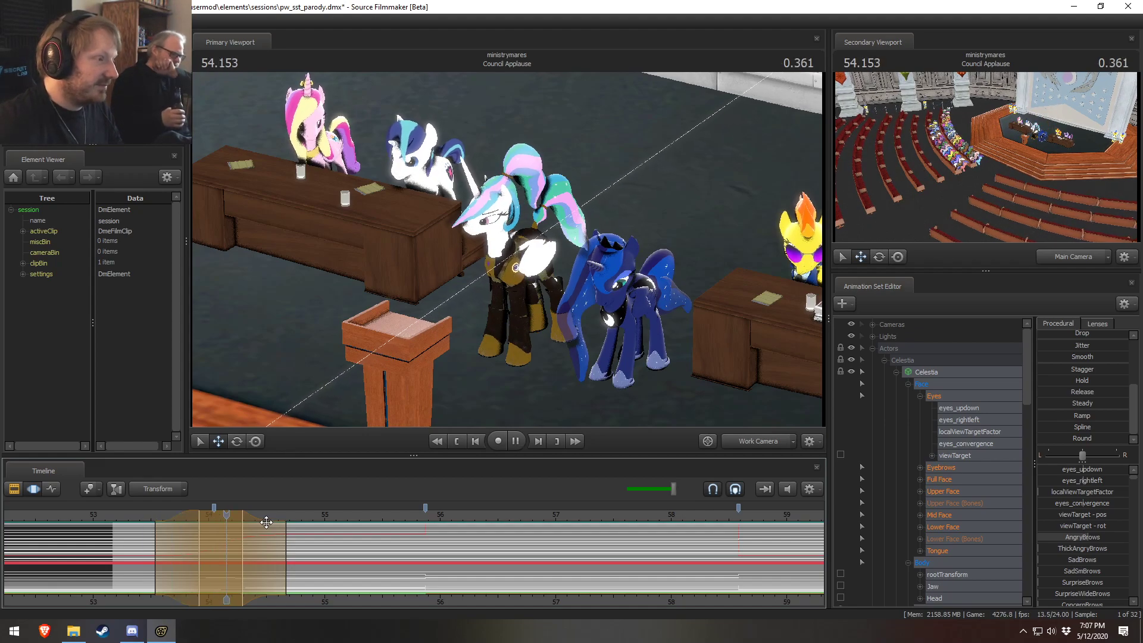
pyautogui.press('space')
pyautogui.moveTo(272, 555); pyautogui.dragTo(259, 555)
pyautogui.moveTo(270, 557); pyautogui.dragTo(305, 559)
pyautogui.press('space')
pyautogui.press('space')
pyautogui.press('space')
pyautogui.press('space')
pyautogui.press('F2')
pyautogui.press('F3')
# Step: Select a soft-edged time range around 55.7 s and apply the Round preset to Celestia's second pose change
pyautogui.press('space')
pyautogui.press('space')
pyautogui.keyDown('shift'); pyautogui.moveTo(372, 554); pyautogui.dragTo(516, 563); pyautogui.keyUp('shift')
pyautogui.press('space')
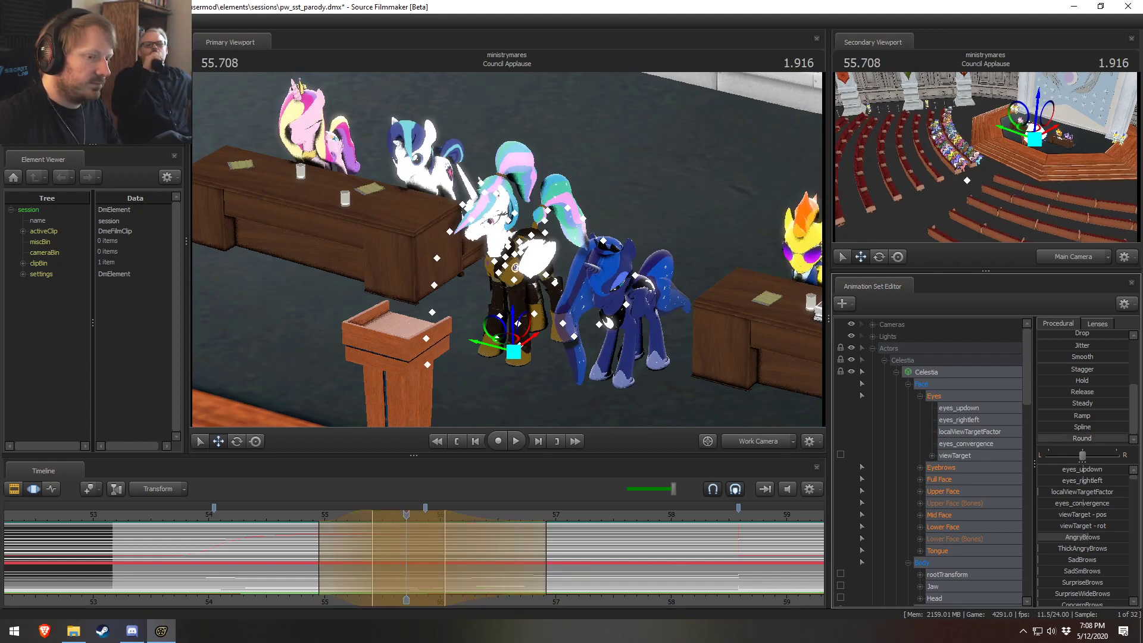
pyautogui.press('space')
# Step: Shorten the range's trailing falloff to about 56.4 s, move its hold start to about 55.7 s, and replay the transition
pyautogui.moveTo(545, 549); pyautogui.dragTo(488, 548)
pyautogui.click(315, 515)
pyautogui.press('space')
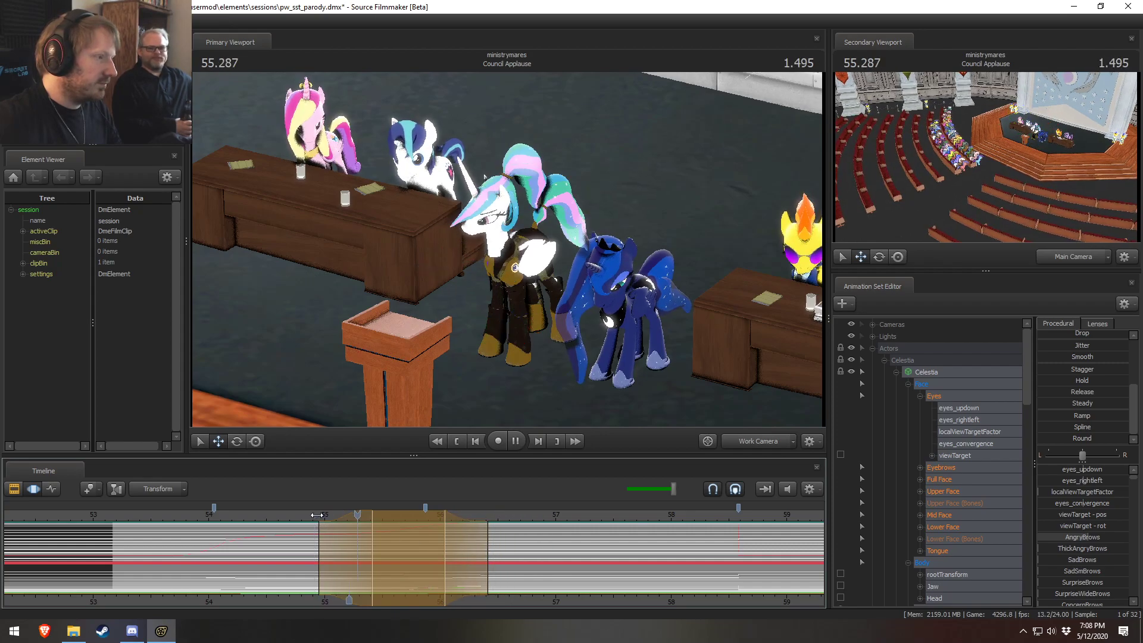
pyautogui.moveTo(341, 544); pyautogui.dragTo(397, 561)
pyautogui.click(315, 517)
pyautogui.press('space')
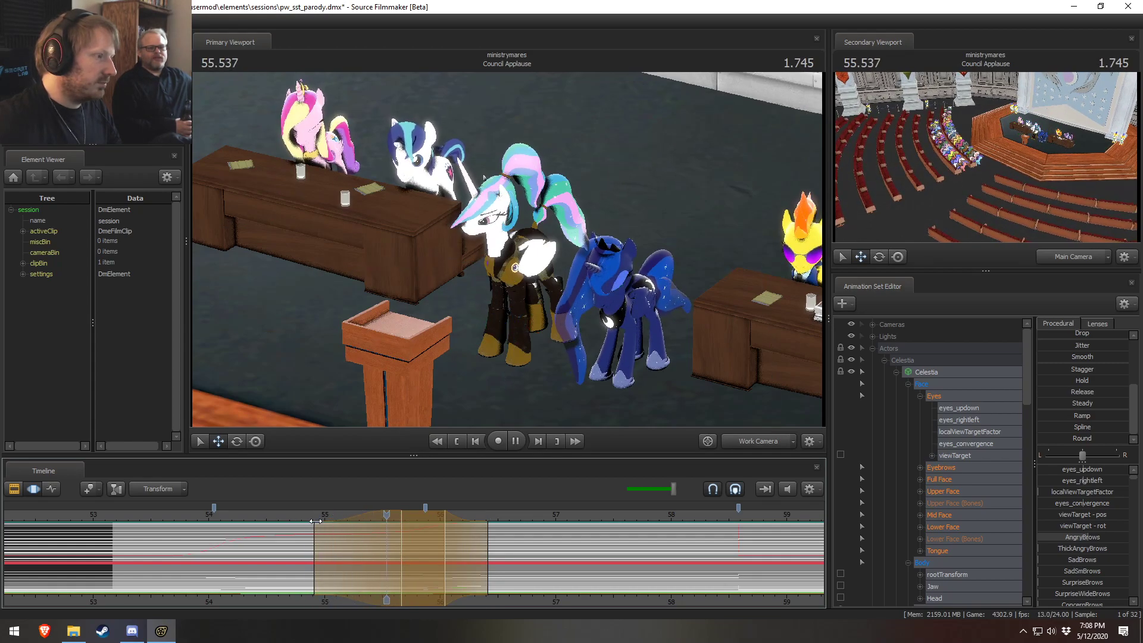
# Step: Replay Celestia's second pose change and shift the range's soft edges to span about 55.1 s to 56.9 s
pyautogui.press('space')
pyautogui.click(305, 511)
pyautogui.press('space')
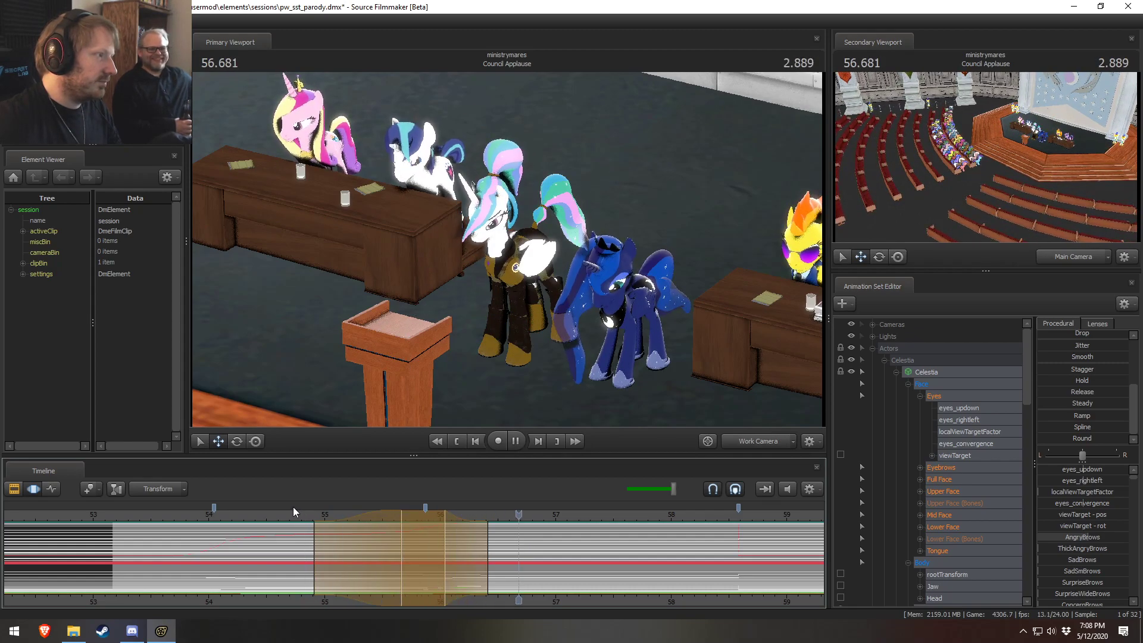
pyautogui.press('space')
pyautogui.click(303, 515)
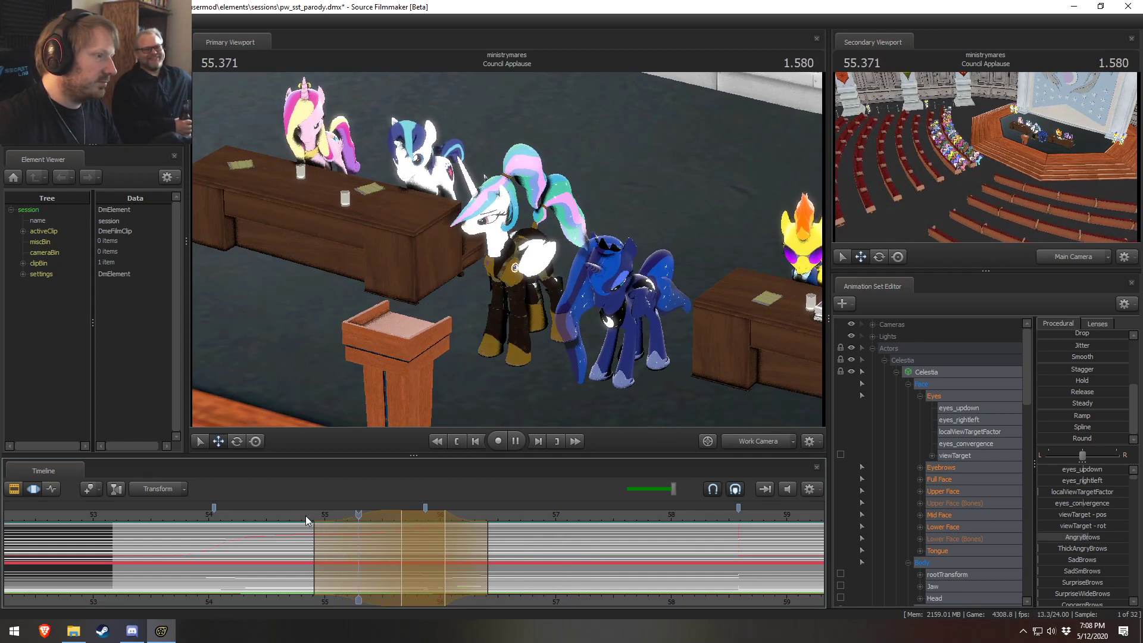
pyautogui.press('space')
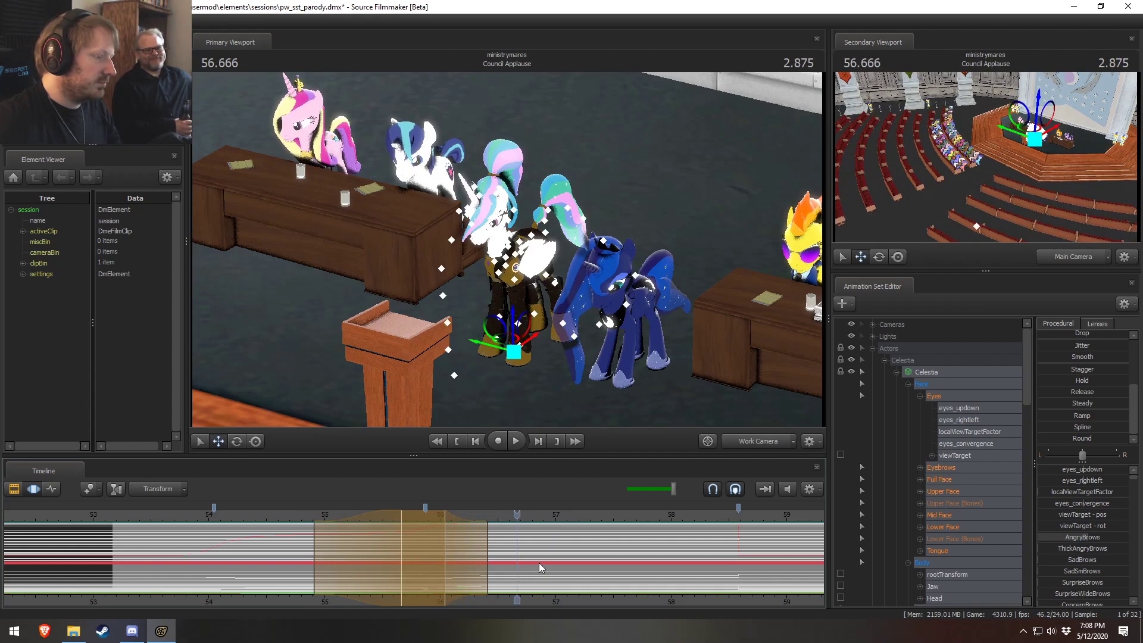
pyautogui.click(319, 564)
pyautogui.moveTo(320, 564); pyautogui.dragTo(513, 577)
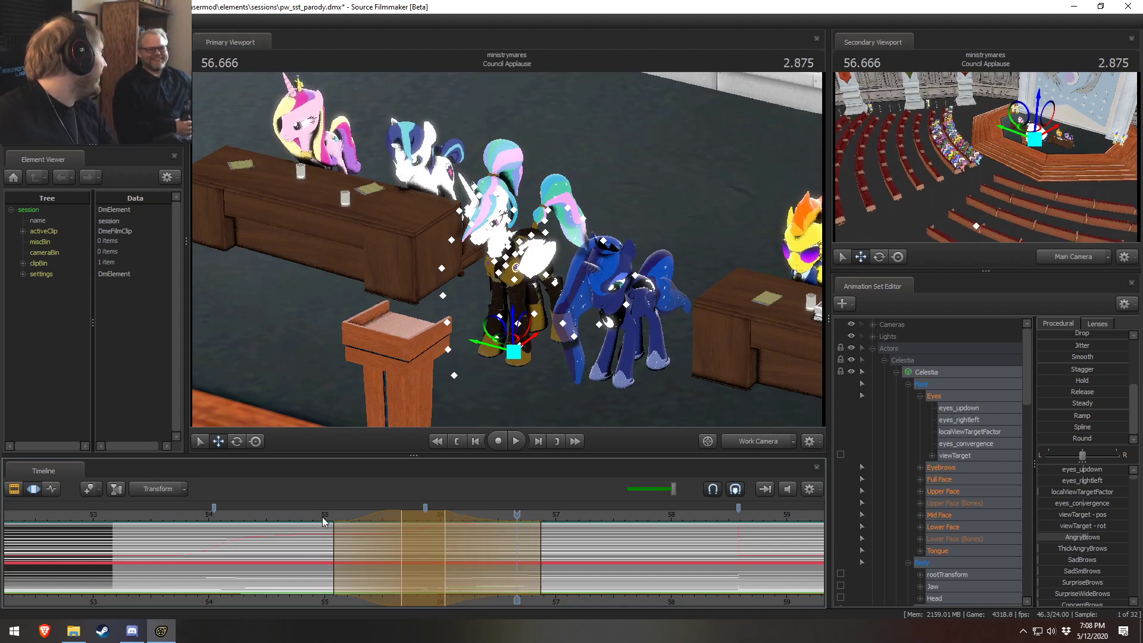
pyautogui.click(323, 517)
pyautogui.press('space')
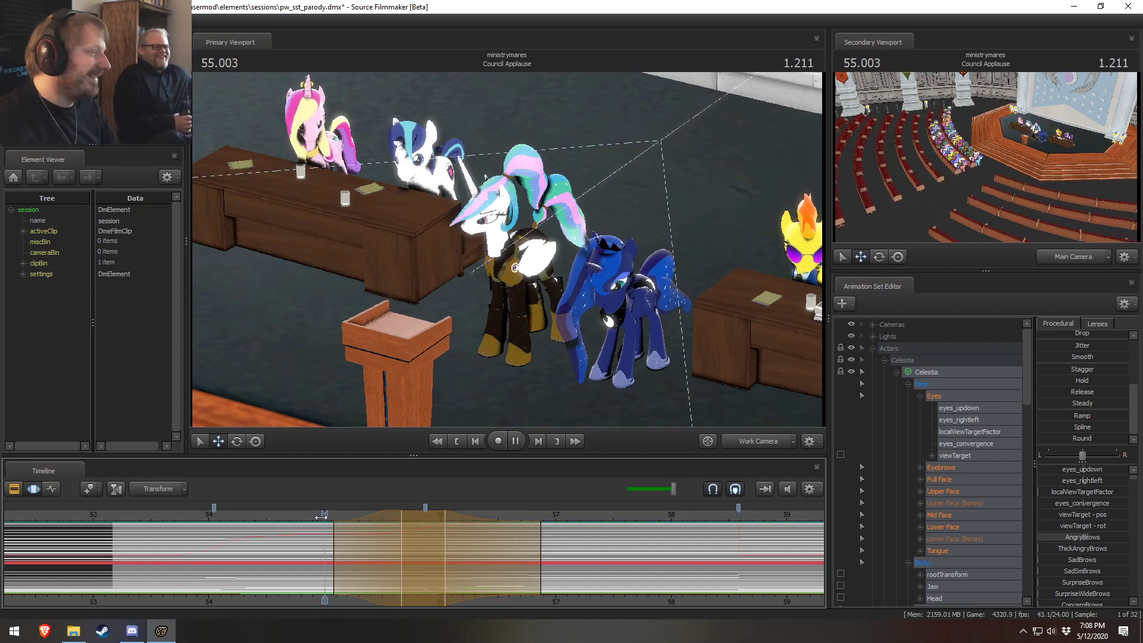
pyautogui.press('space')
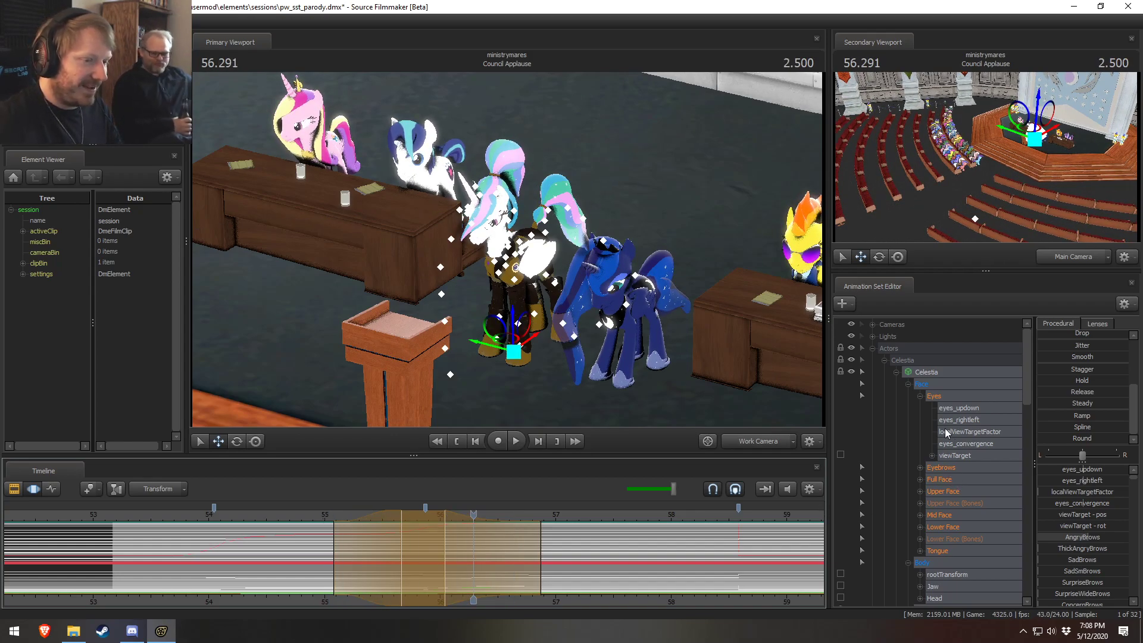
# Step: Flatten Celestia's Eyes controls with the Playhead preset over about 53.4–54.0 s, 54.0–55.9 s, and 55.9–57.4 s
pyautogui.click(945, 395)
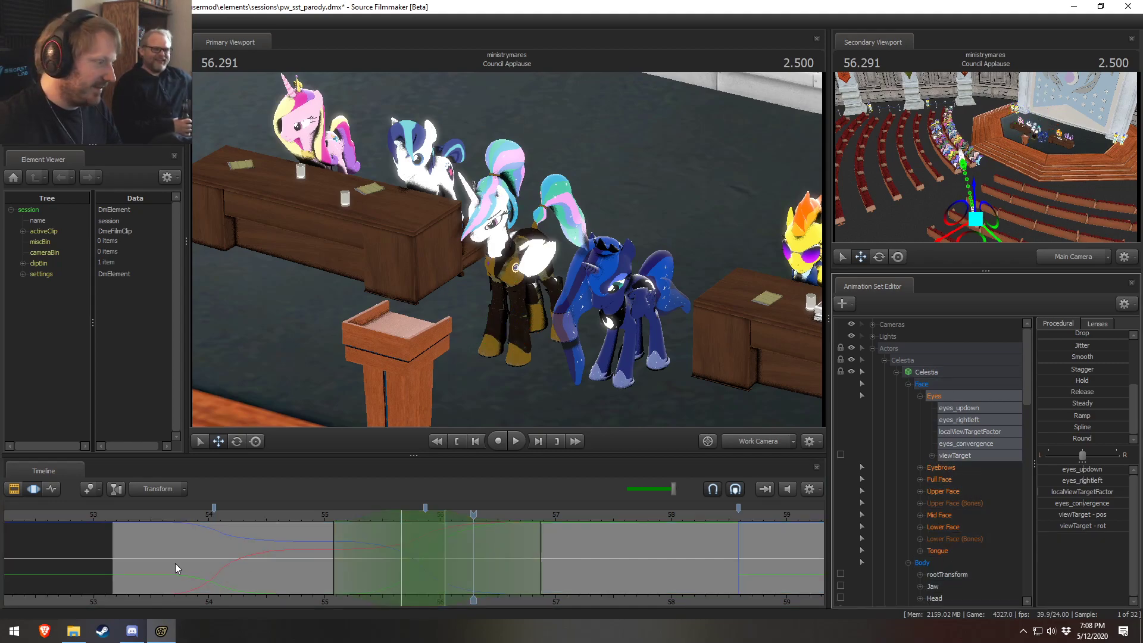
pyautogui.click(153, 555)
pyautogui.moveTo(141, 555); pyautogui.dragTo(222, 569)
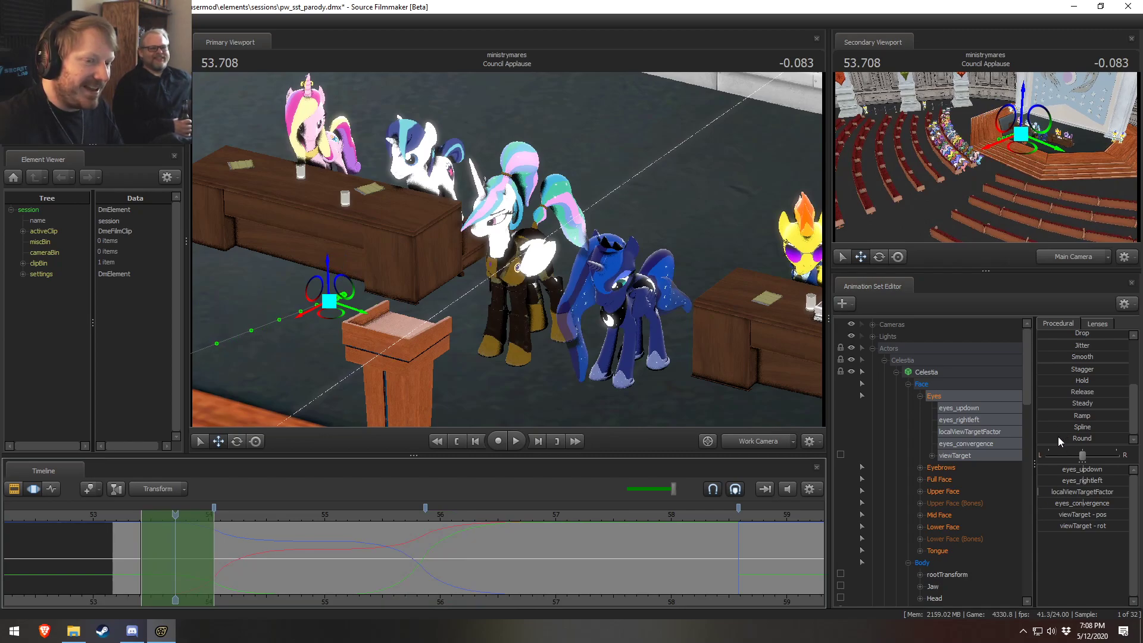
pyautogui.scroll(3, 1059, 391)
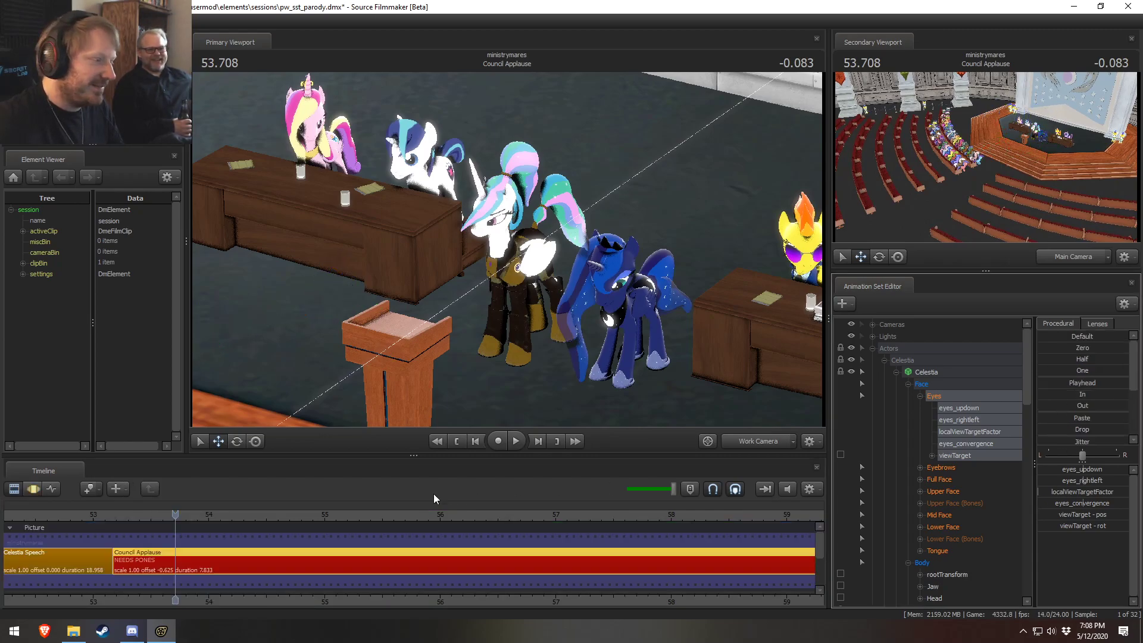
pyautogui.click(212, 538)
pyautogui.moveTo(213, 538); pyautogui.dragTo(425, 545)
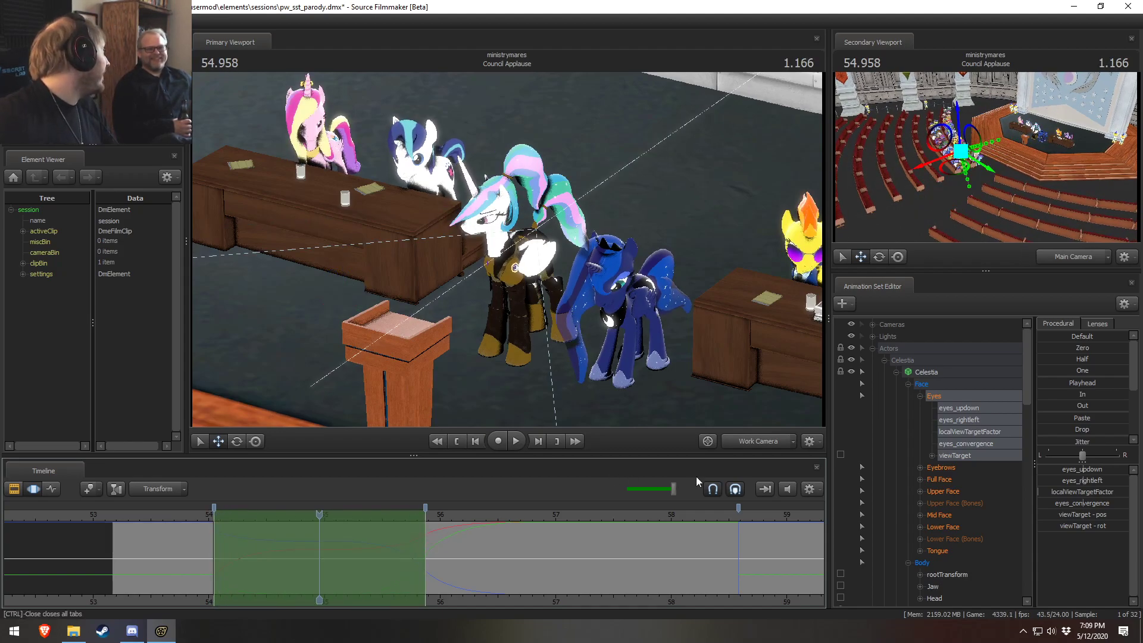
pyautogui.click(1070, 381)
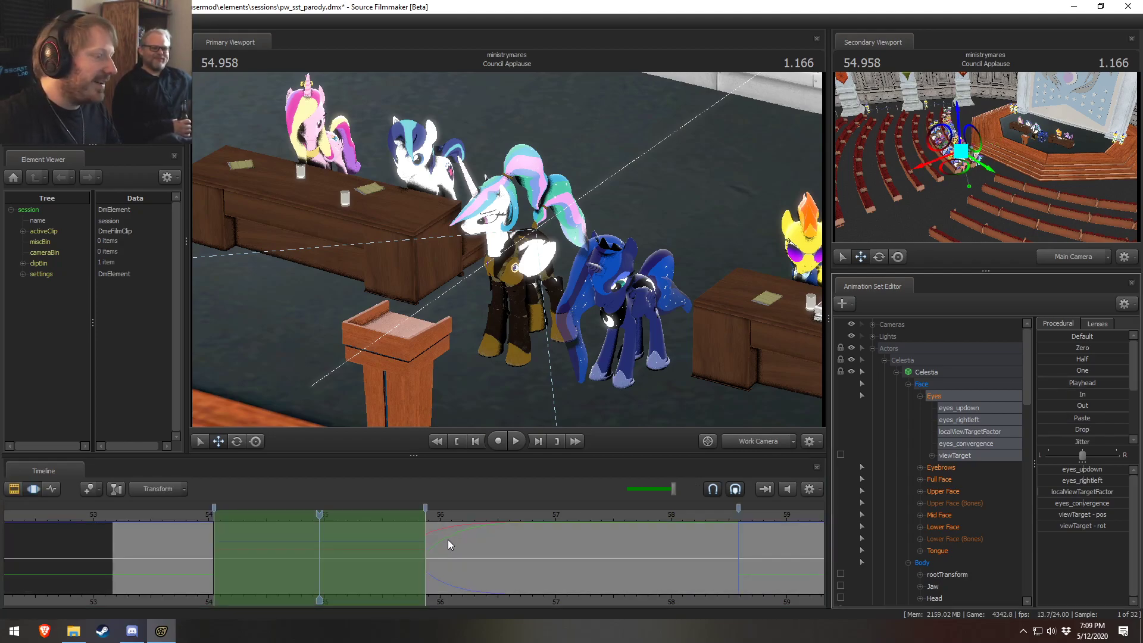
pyautogui.keyDown('shift'); pyautogui.moveTo(425, 537); pyautogui.dragTo(826, 533); pyautogui.keyUp('shift')
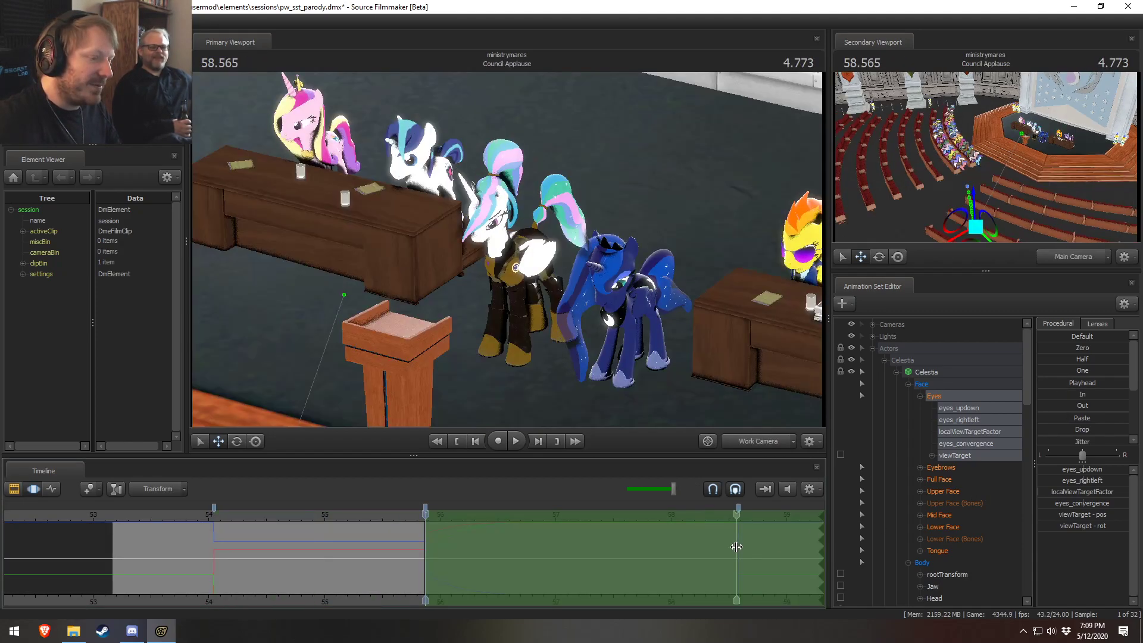
pyautogui.keyDown('shift'); pyautogui.moveTo(512, 553); pyautogui.dragTo(426, 558); pyautogui.keyUp('shift')
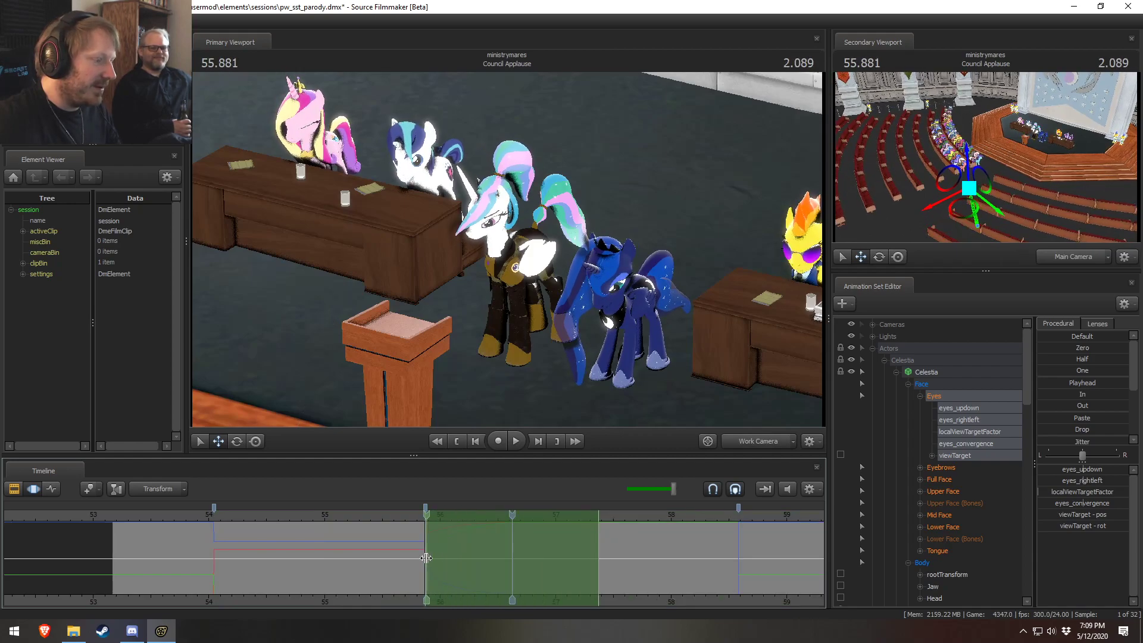
pyautogui.click(1074, 417)
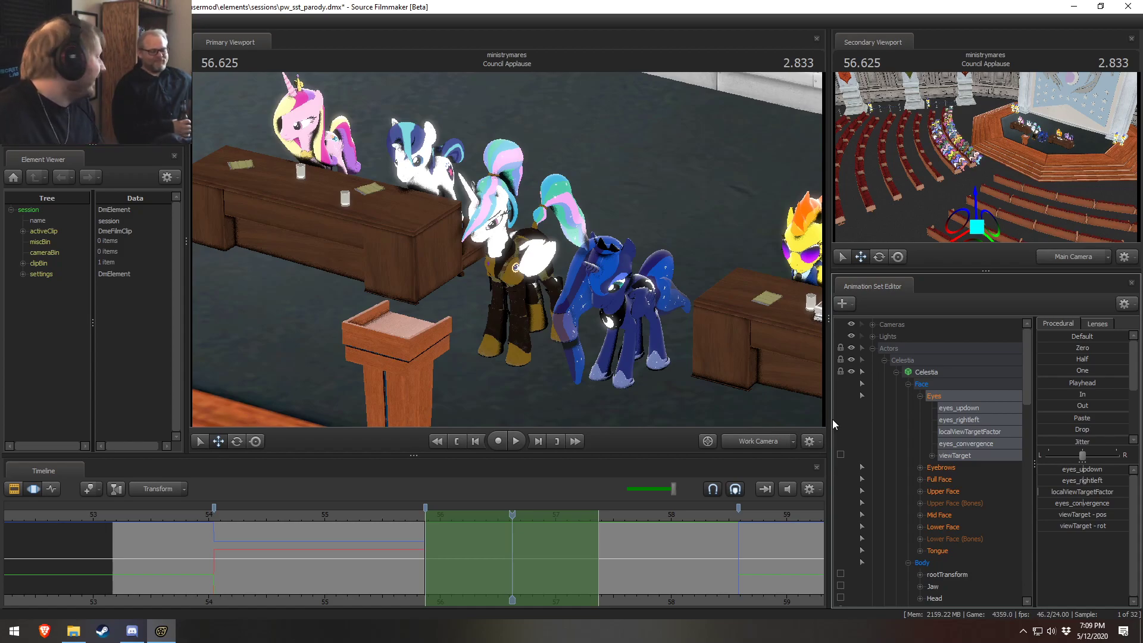
# Step: Apply the Round preset to all Celestia controls except Eyes over a soft-edged range of about 58.2–59.3 s
pyautogui.click(922, 372)
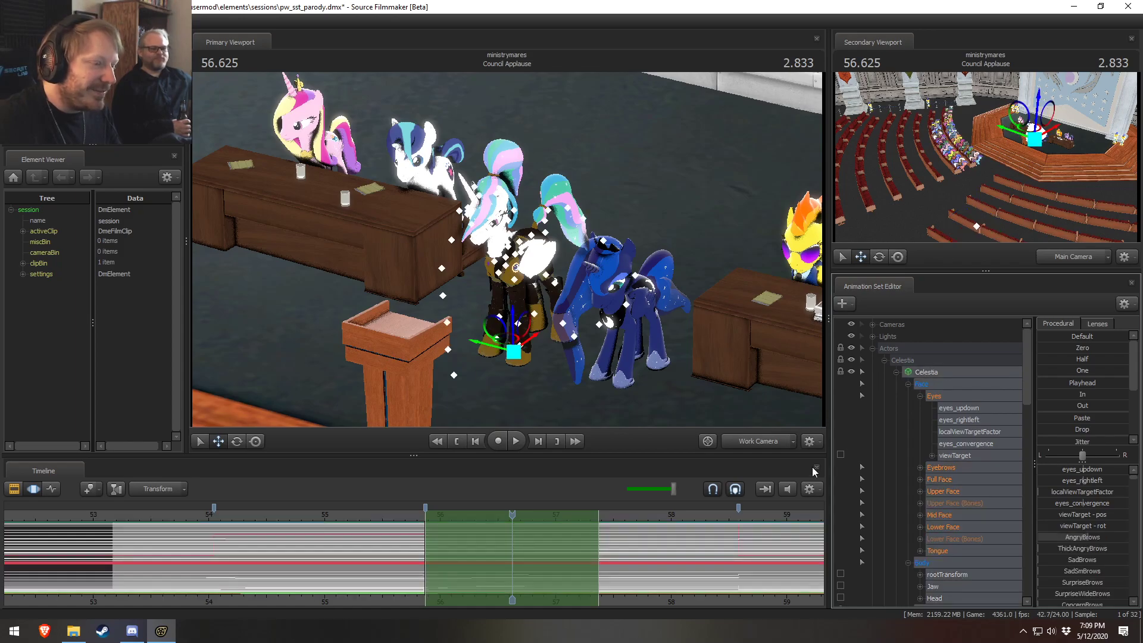
pyautogui.moveTo(697, 590); pyautogui.dragTo(508, 587, button='middle')
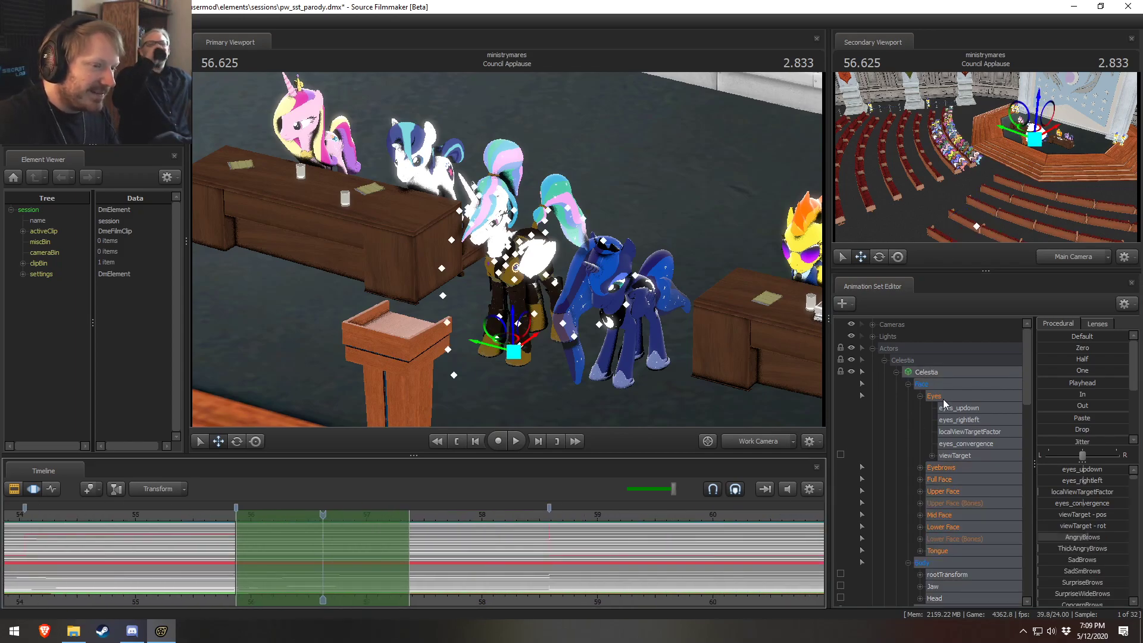
pyautogui.keyDown('ctrl'); pyautogui.click(943, 399); pyautogui.keyUp('ctrl')
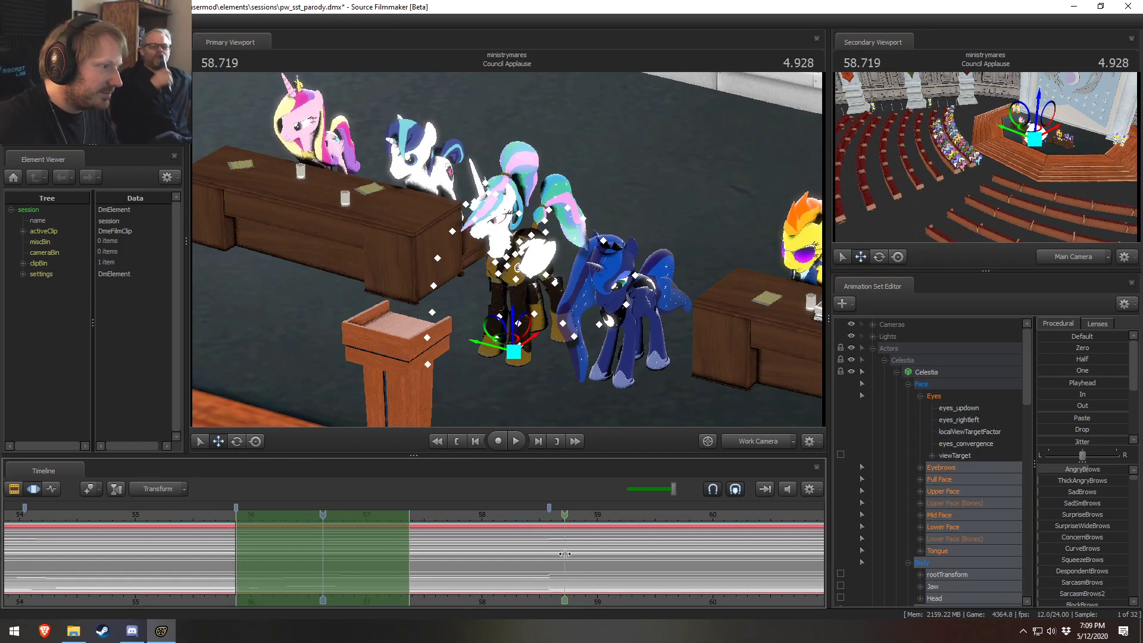
pyautogui.keyDown('shift'); pyautogui.moveTo(539, 556); pyautogui.dragTo(631, 558); pyautogui.keyUp('shift')
pyautogui.scroll(-3, 1070, 408)
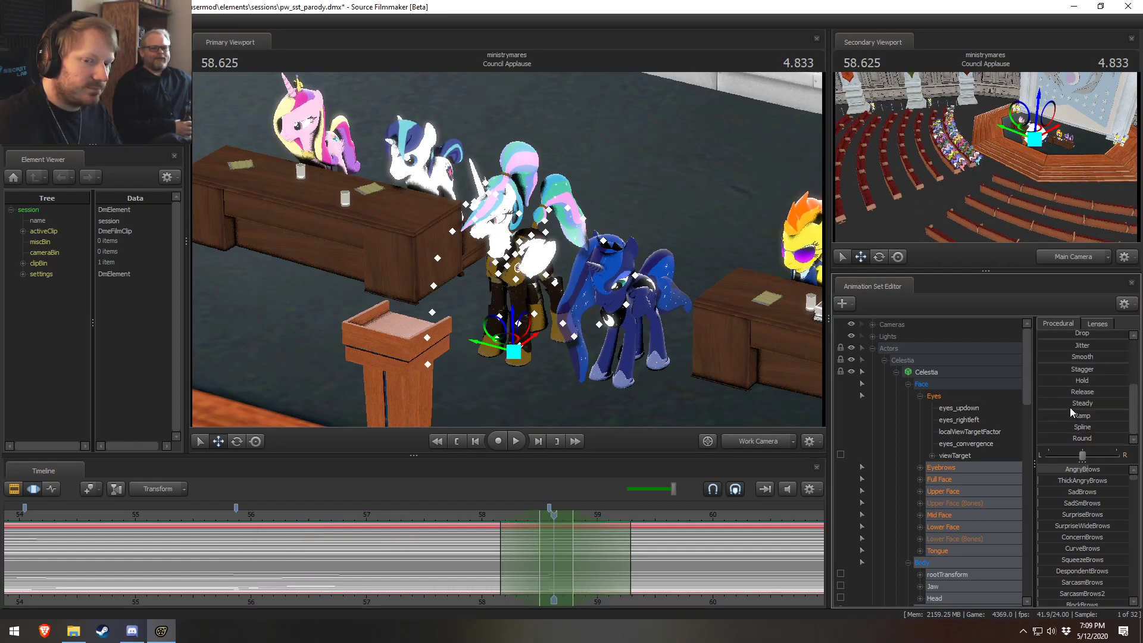
pyautogui.moveTo(1053, 442); pyautogui.dragTo(1134, 456)
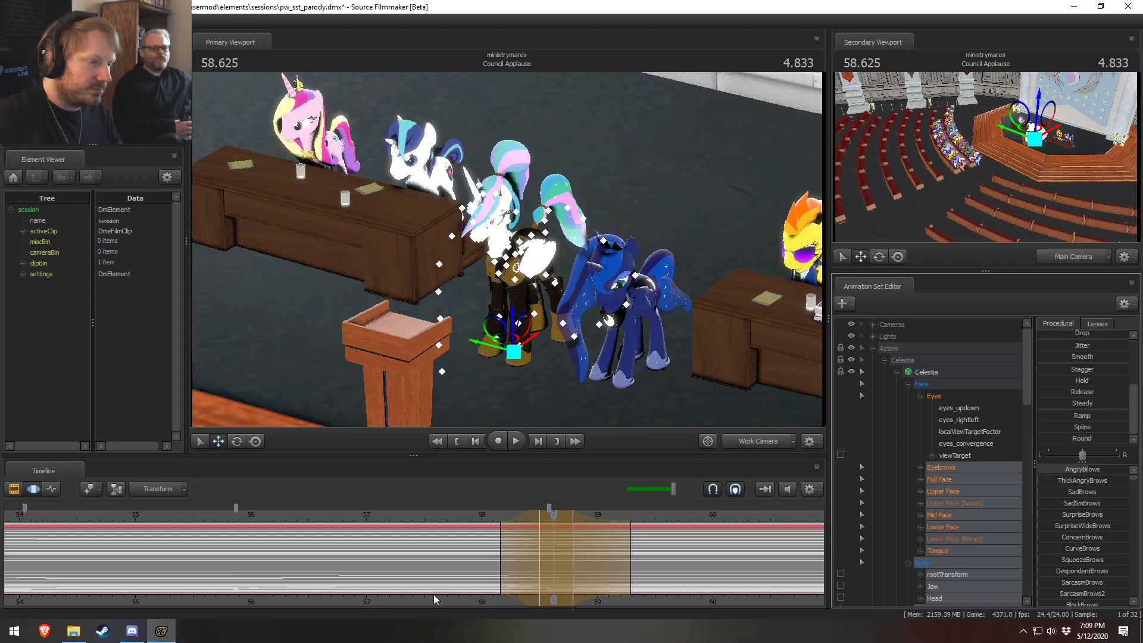
# Step: Extend the third transition's leading edge to about 57.9 s with its hold starting near 58.3 s, replay it, and commit the change
pyautogui.press('Return')
pyautogui.click(469, 522)
pyautogui.press('space')
pyautogui.press('space')
pyautogui.press('F2')
pyautogui.click(555, 561)
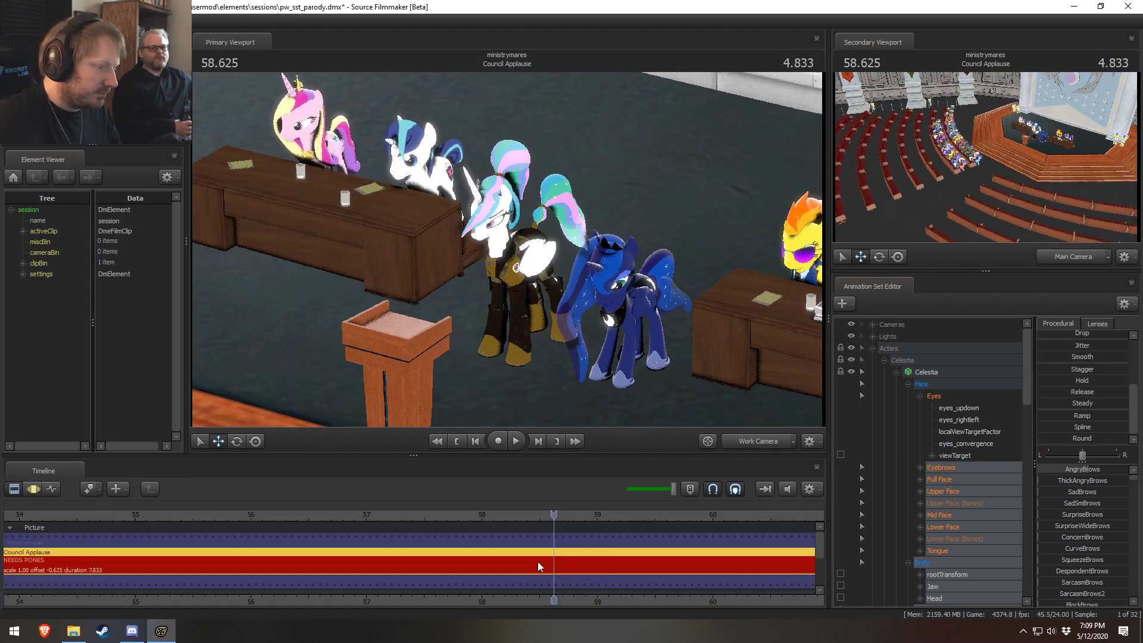
pyautogui.press('F3')
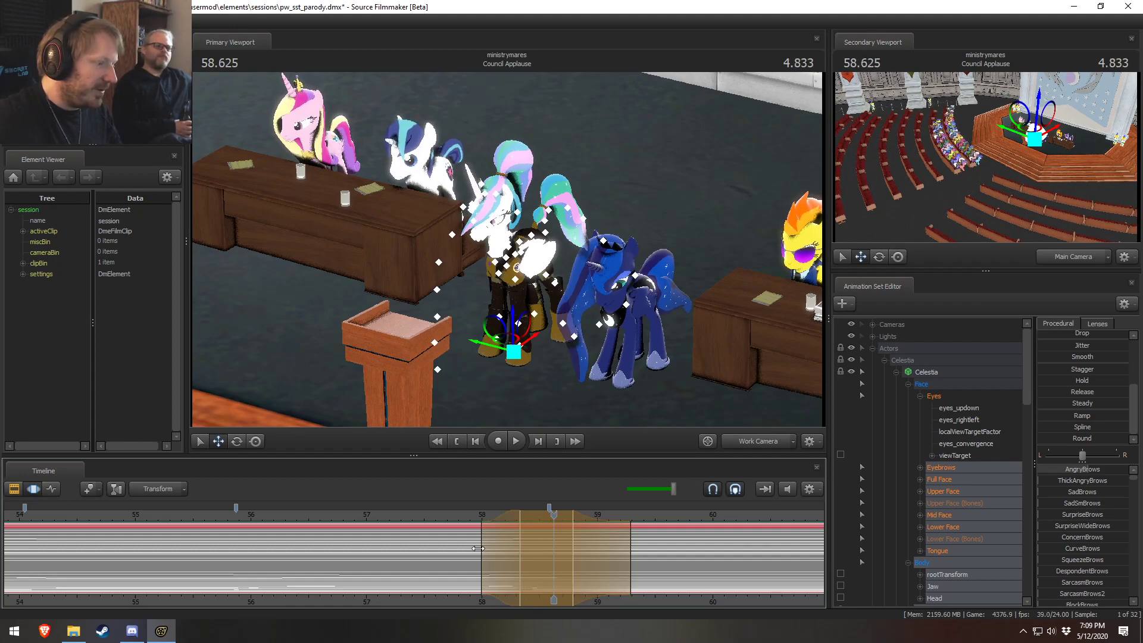
pyautogui.press('F2')
pyautogui.press('space')
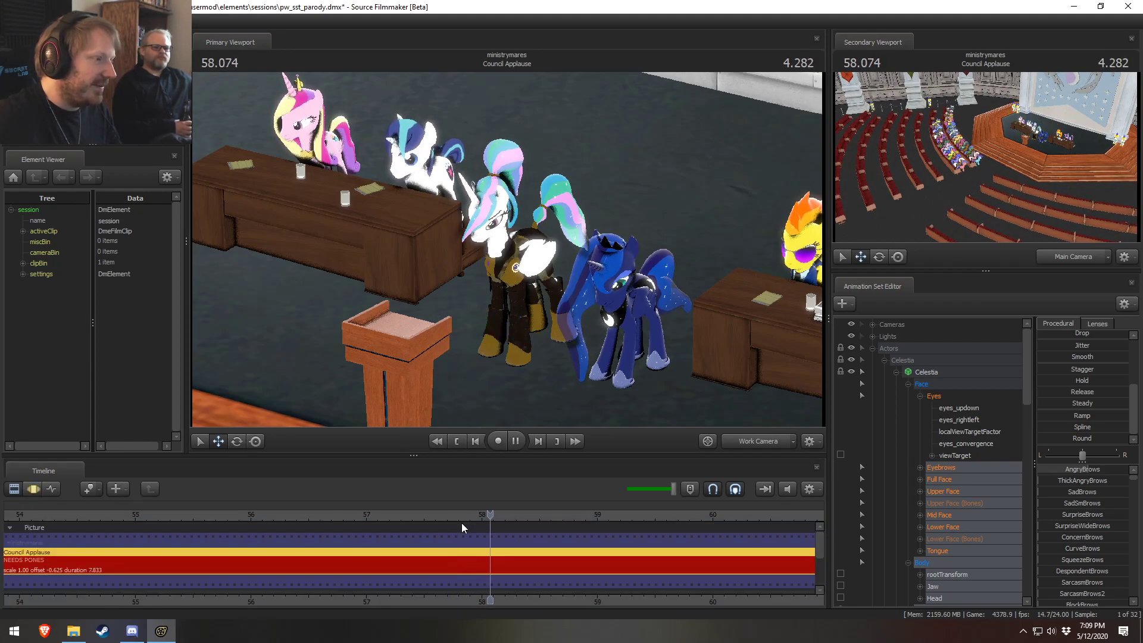
pyautogui.press('F3')
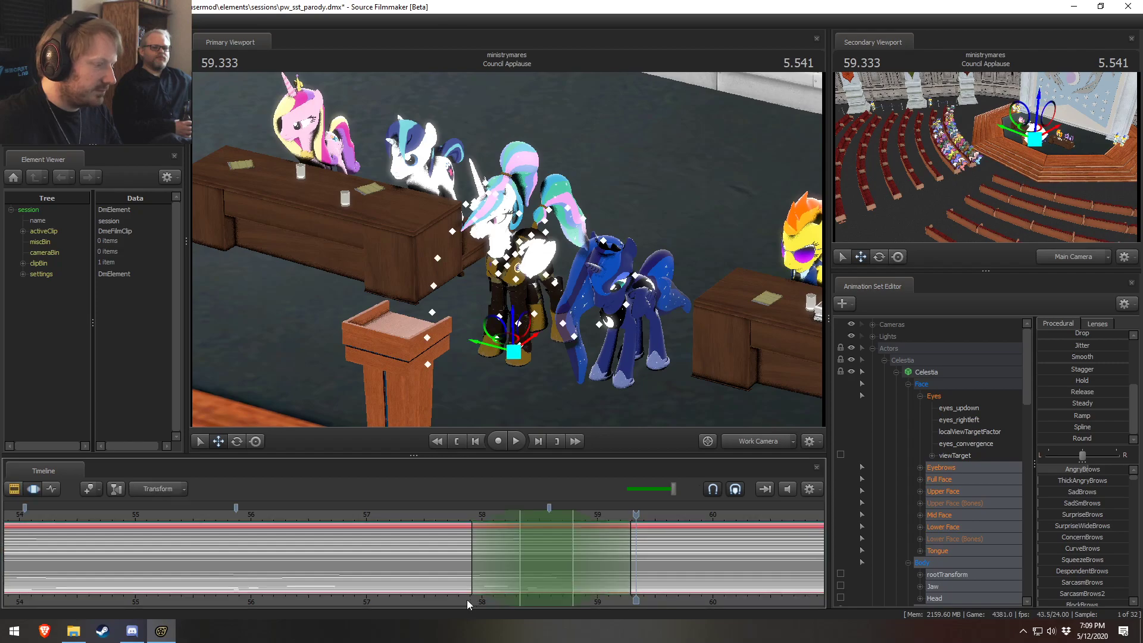
# Step: Zero Celestia's Upper Face controls in a short soft-edged range around 54.04 s and raise CloseEyes fully for a blink
pyautogui.click(944, 494)
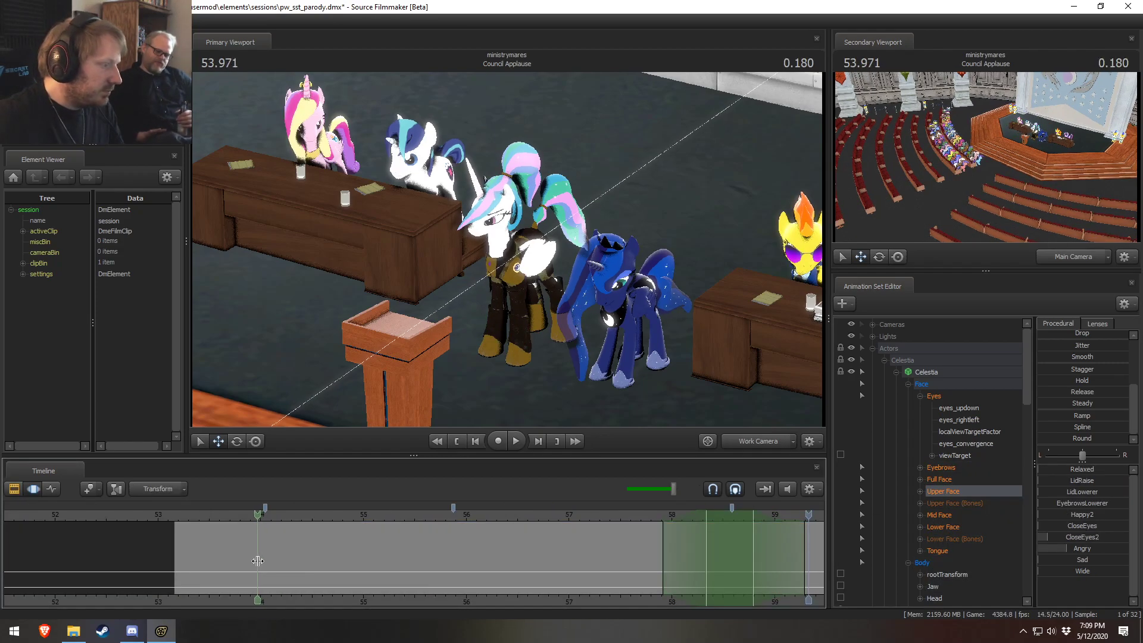
pyautogui.keyDown('shift'); pyautogui.moveTo(254, 559); pyautogui.dragTo(277, 570); pyautogui.keyUp('shift')
pyautogui.keyDown('shift'); pyautogui.scroll(5, 278, 571); pyautogui.keyUp('shift')
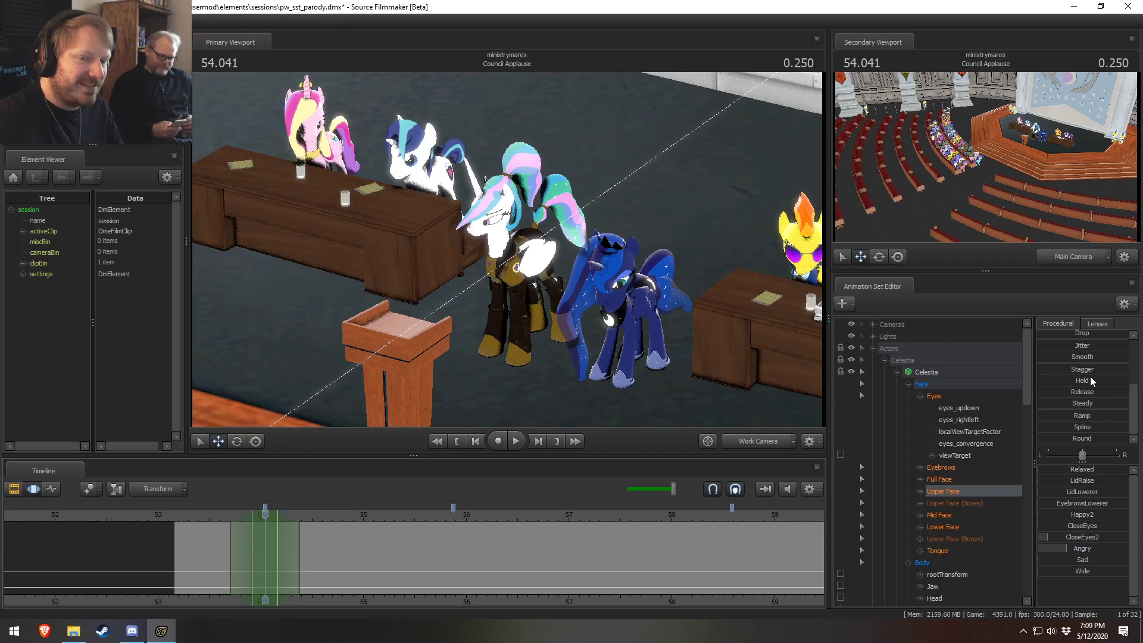
pyautogui.scroll(3, 1091, 377)
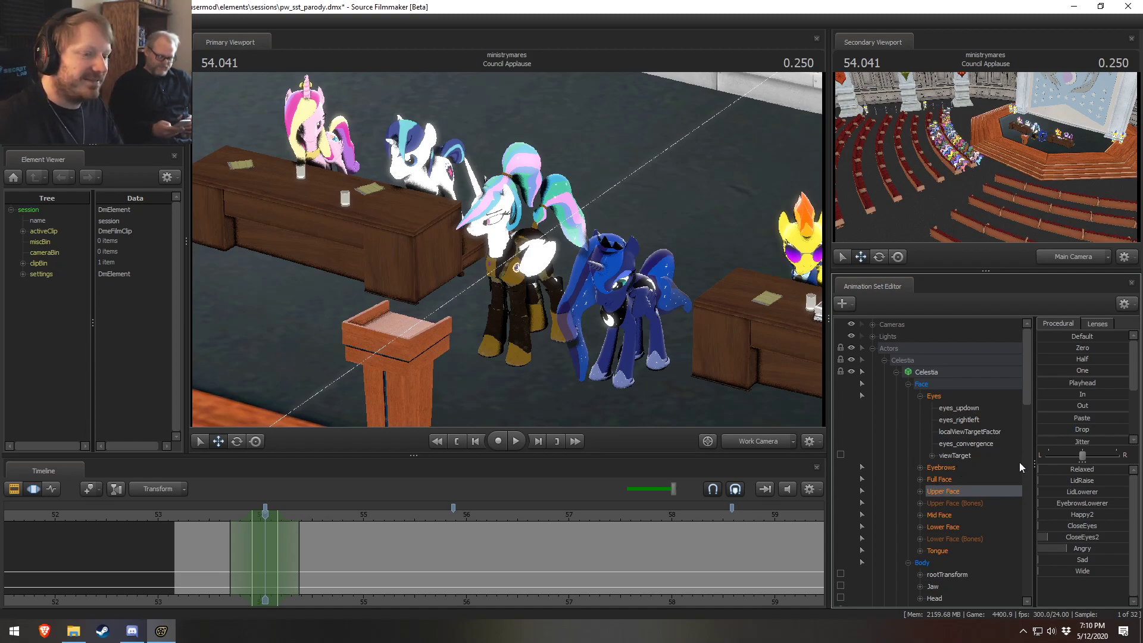
pyautogui.click(1070, 373)
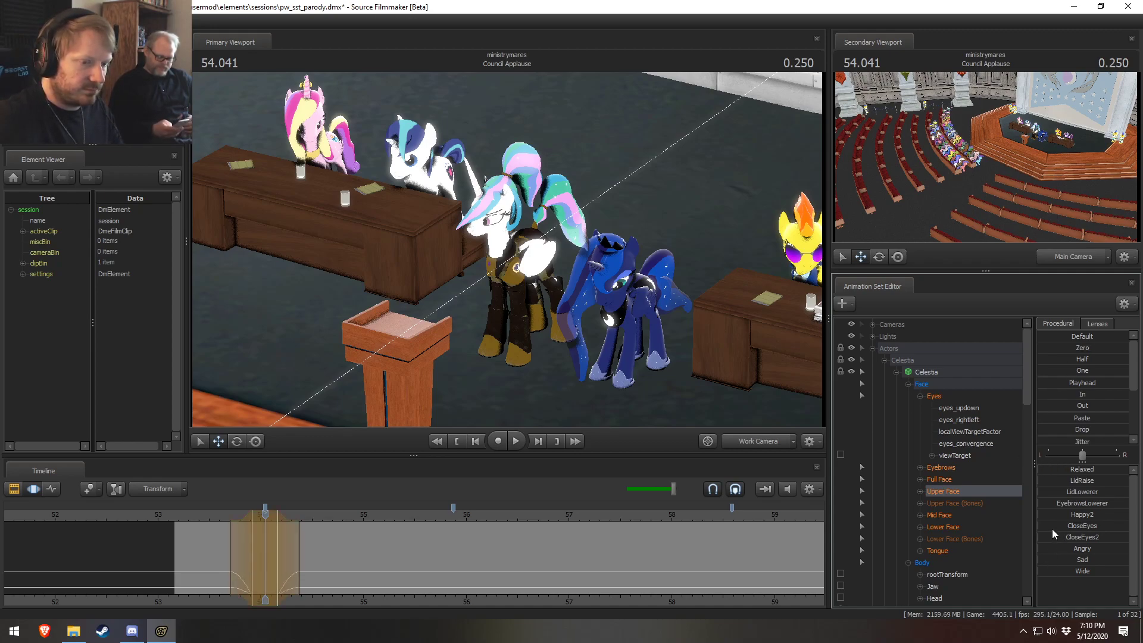
pyautogui.moveTo(1052, 529); pyautogui.dragTo(1110, 527)
# Step: Widen the blink's falloffs, extend its closed-eye hold to about 54.4 s, and replay it
pyautogui.click(218, 517)
pyautogui.press('space')
pyautogui.press('space')
pyautogui.scroll(2, 218, 518)
pyautogui.scroll(1, 218, 518)
pyautogui.moveTo(290, 542); pyautogui.dragTo(313, 552)
pyautogui.click(196, 513)
pyautogui.press('space')
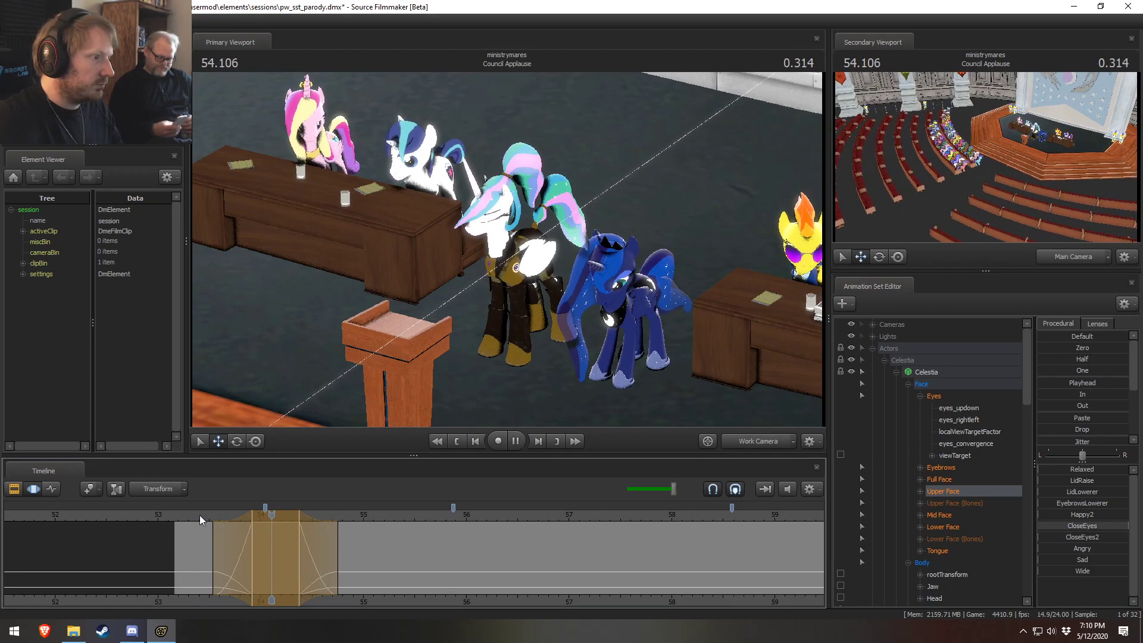
pyautogui.press('space')
# Step: Shorten the closed-eye hold to end near 54.25 s, narrow the falloffs to about 53.6–54.6 s, and replay the blink
pyautogui.moveTo(309, 563); pyautogui.dragTo(300, 563)
pyautogui.click(197, 515)
pyautogui.press('space')
pyautogui.press('space')
pyautogui.scroll(-1, 303, 546)
pyautogui.moveTo(303, 547); pyautogui.dragTo(303, 548)
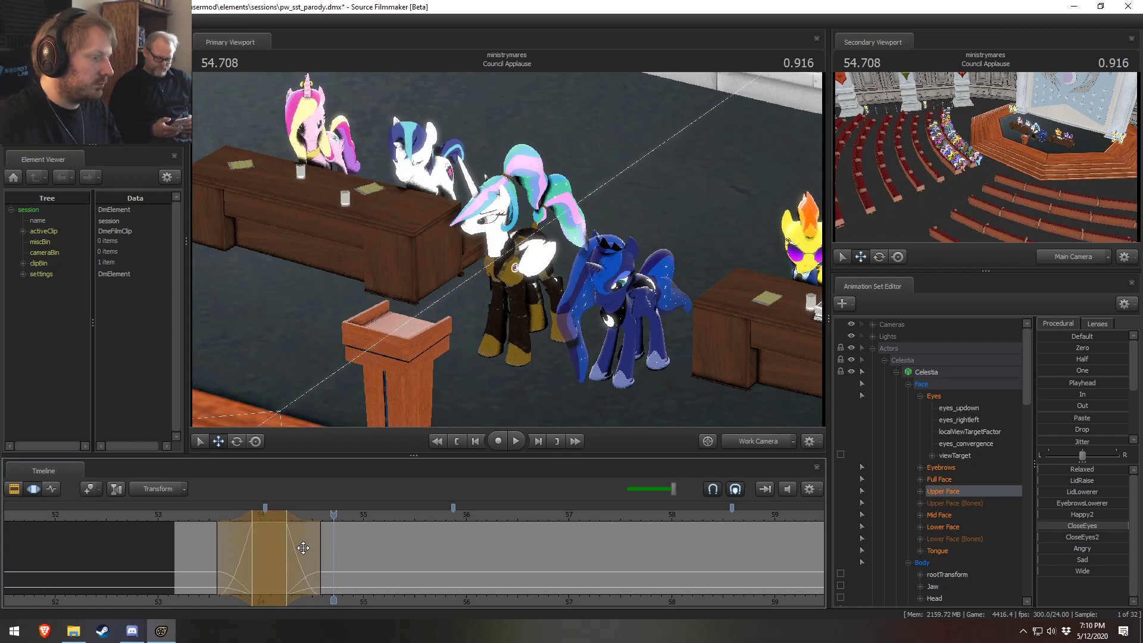
pyautogui.click(198, 517)
pyautogui.press('space')
# Step: Copy the blink segment onto the second pose change at about 55.2–56.5 s and replay it
pyautogui.moveTo(198, 533); pyautogui.dragTo(332, 565)
pyautogui.moveTo(262, 557); pyautogui.dragTo(432, 577)
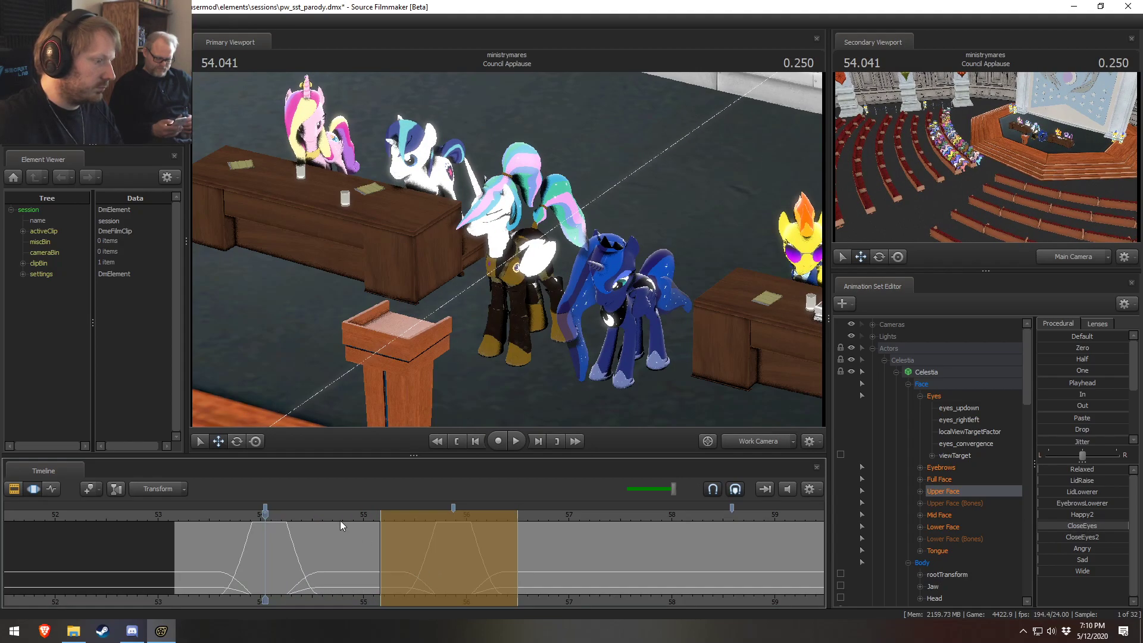
pyautogui.press('space')
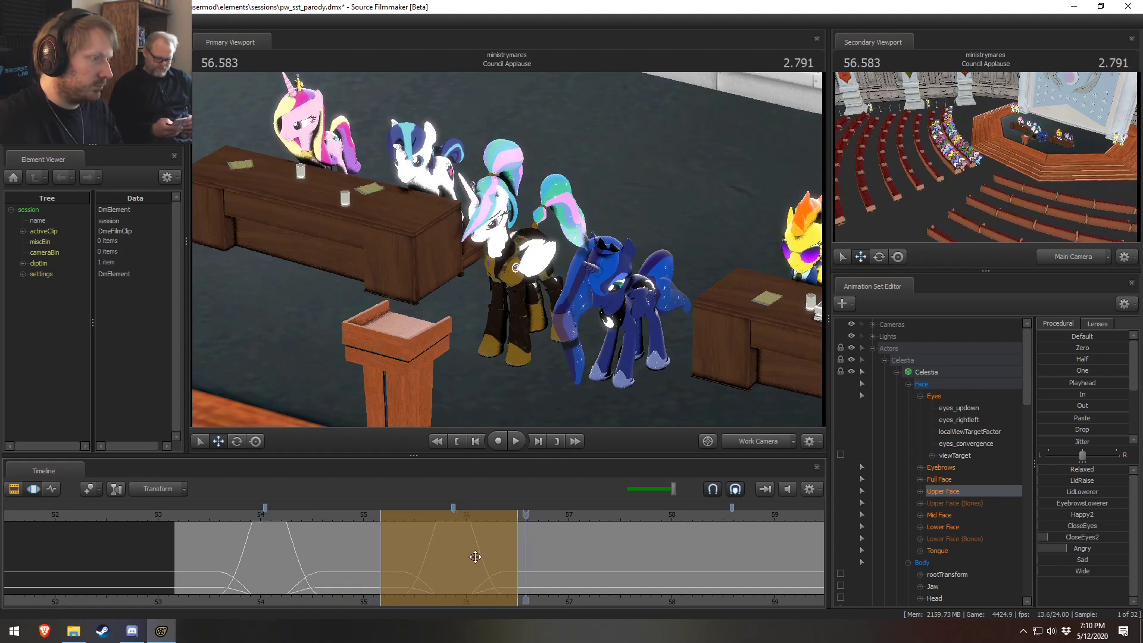
# Step: Commit the second blink, copy the blink onto the third pose change at about 57.9–59.2 s, and commit it
pyautogui.moveTo(605, 614); pyautogui.dragTo(491, 596, button='middle')
pyautogui.press('F2')
pyautogui.press('F3')
pyautogui.moveTo(337, 556); pyautogui.dragTo(634, 582)
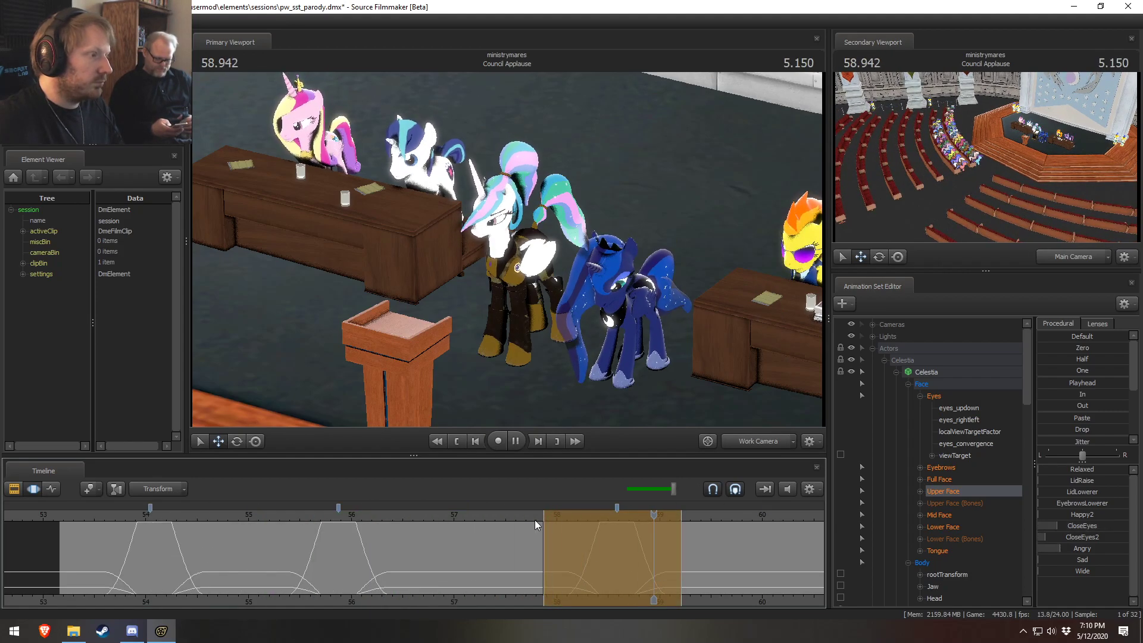
pyautogui.press('F2')
pyautogui.press('F3')
# Step: Adjust Celestia's eyes_updown control in a soft-edged range of about 53.6–54.5 s around the first blink
pyautogui.moveTo(142, 541); pyautogui.dragTo(168, 547)
pyautogui.scroll(8, 168, 547)
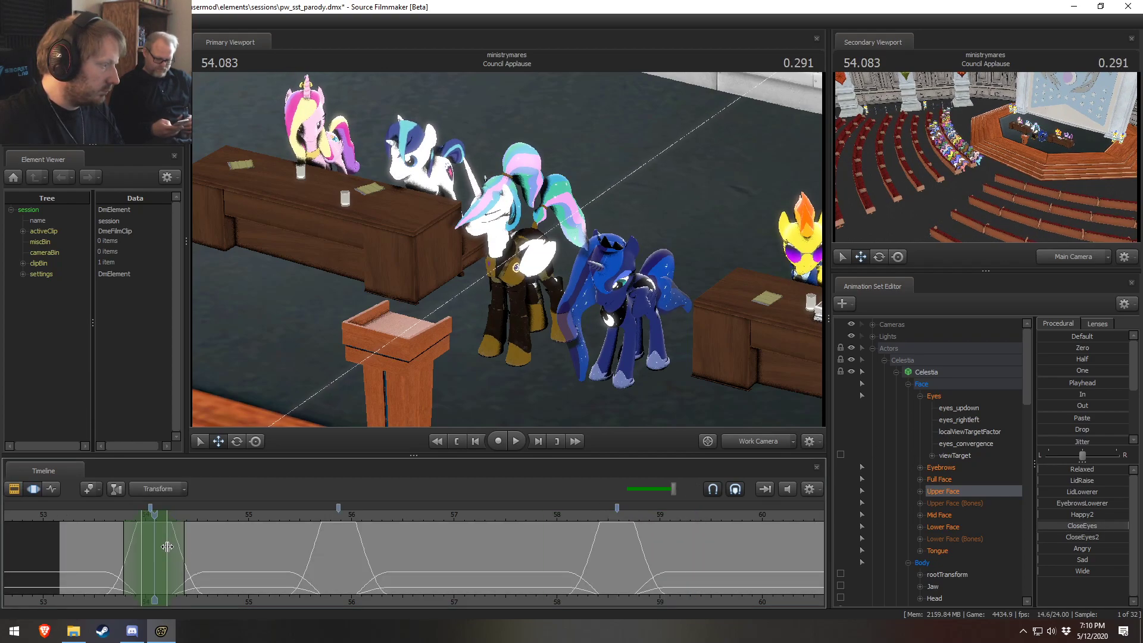
pyautogui.click(966, 412)
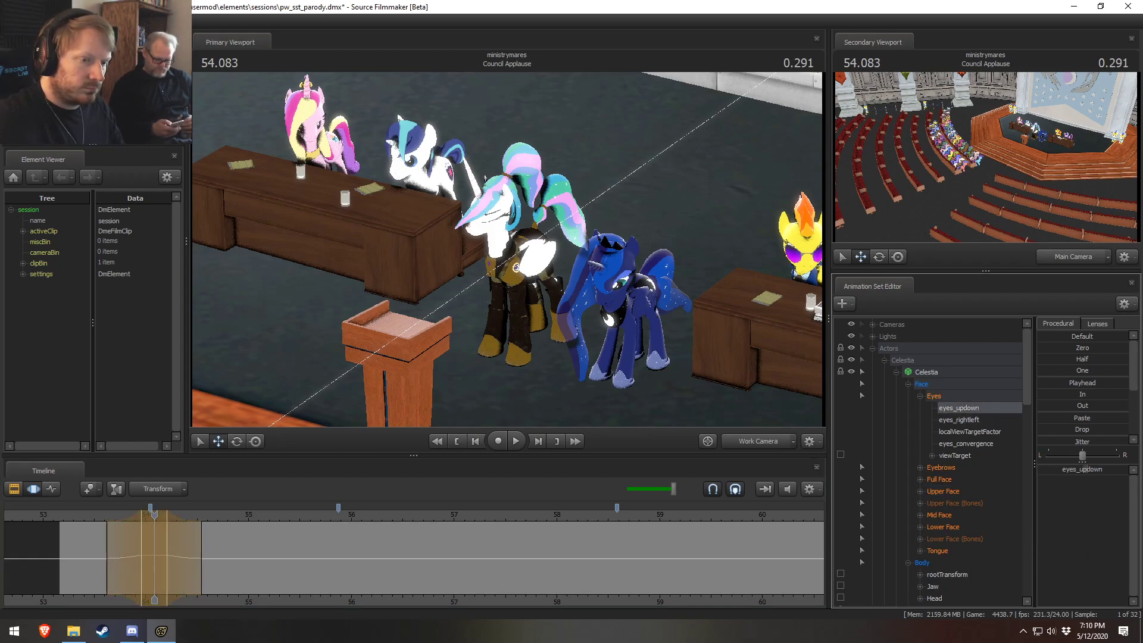
# Step: Examine the first blink close up on Celestia's face by replaying it from about 53.5 s
pyautogui.moveTo(601, 358); pyautogui.dragTo(586, 280)
pyautogui.press('w')
pyautogui.press('w')
pyautogui.press('s')
pyautogui.press('space')
pyautogui.press('space')
pyautogui.click(96, 515)
pyautogui.press('space')
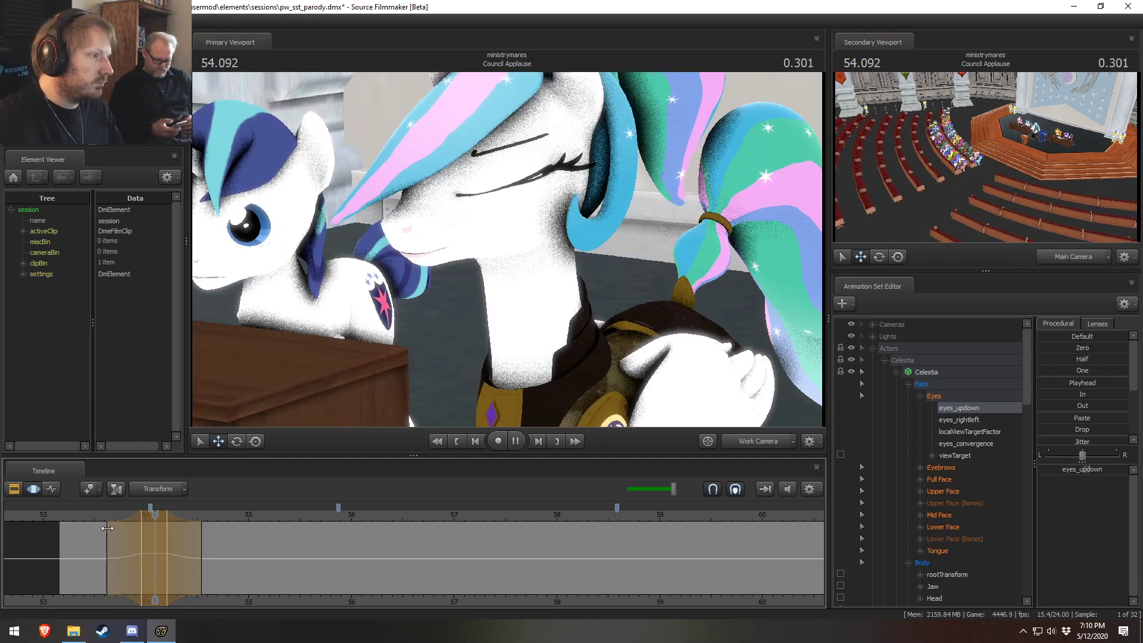
# Step: Fine-tune Celestia's eyes_updown control in the existing range around the first blink at about 54.0 s and replay the blink
pyautogui.press('space')
pyautogui.press('shift')
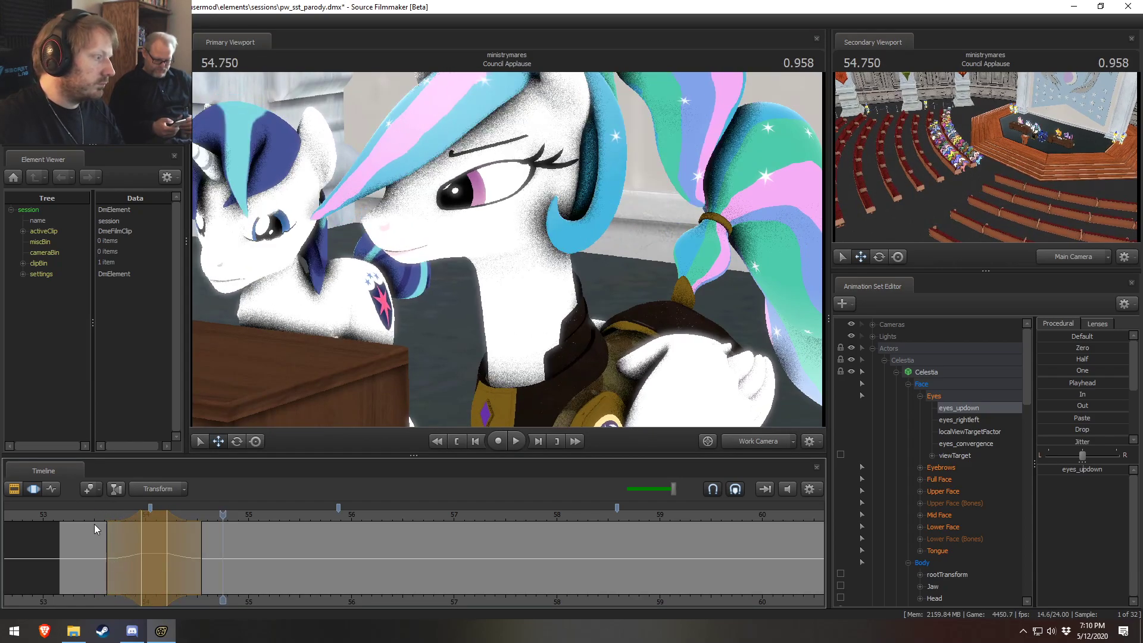
pyautogui.click(149, 536)
pyautogui.moveTo(1083, 470); pyautogui.dragTo(1085, 470)
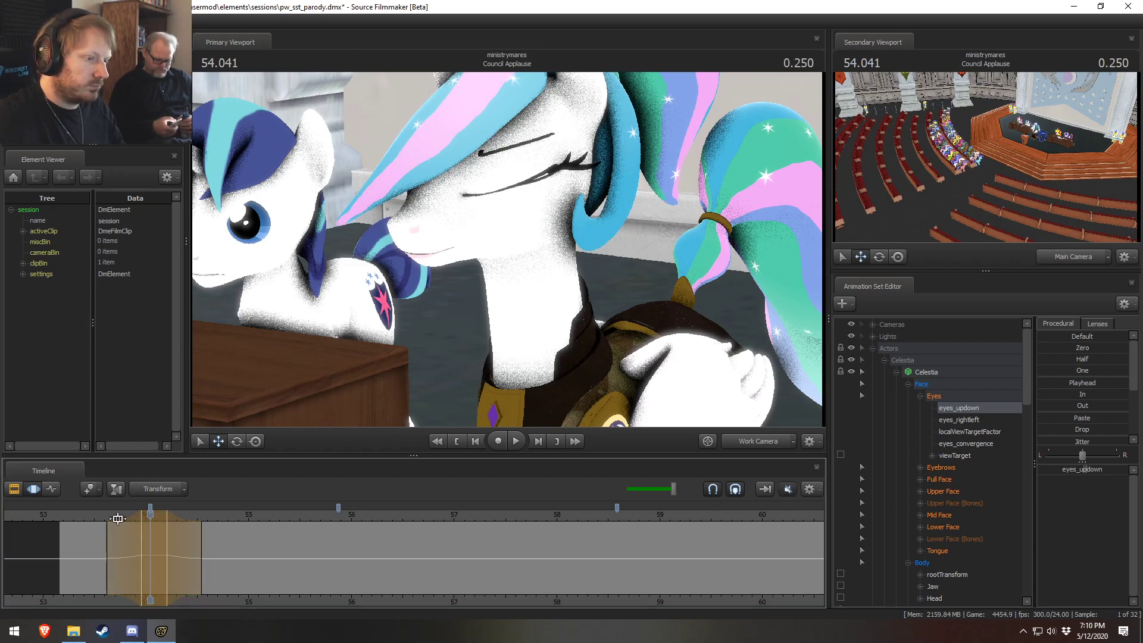
pyautogui.press('space')
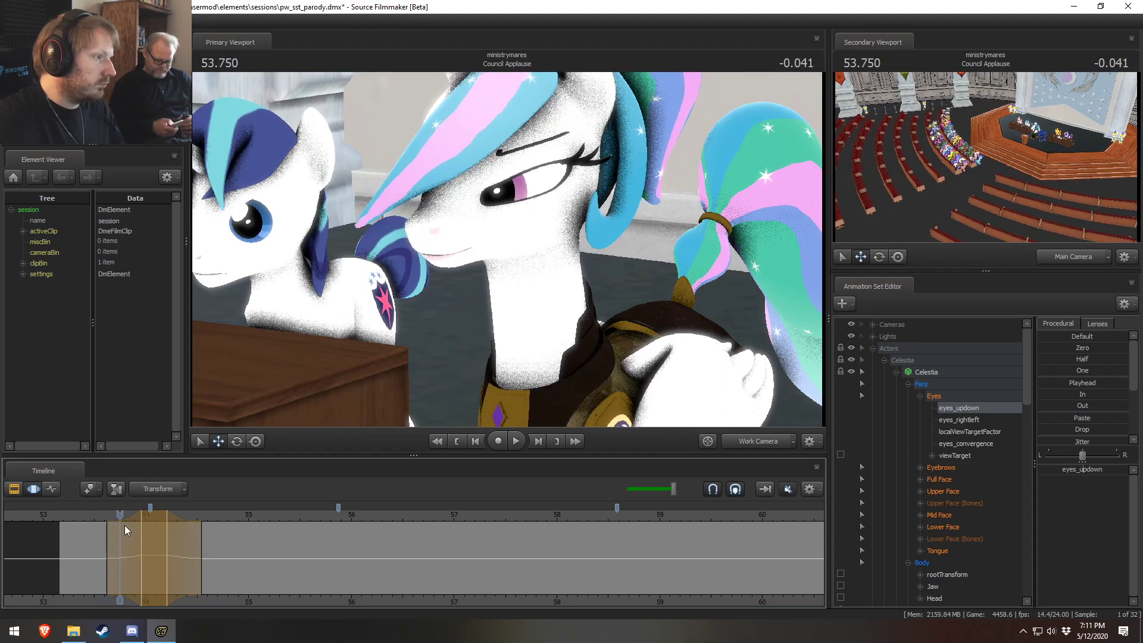
pyautogui.press('space')
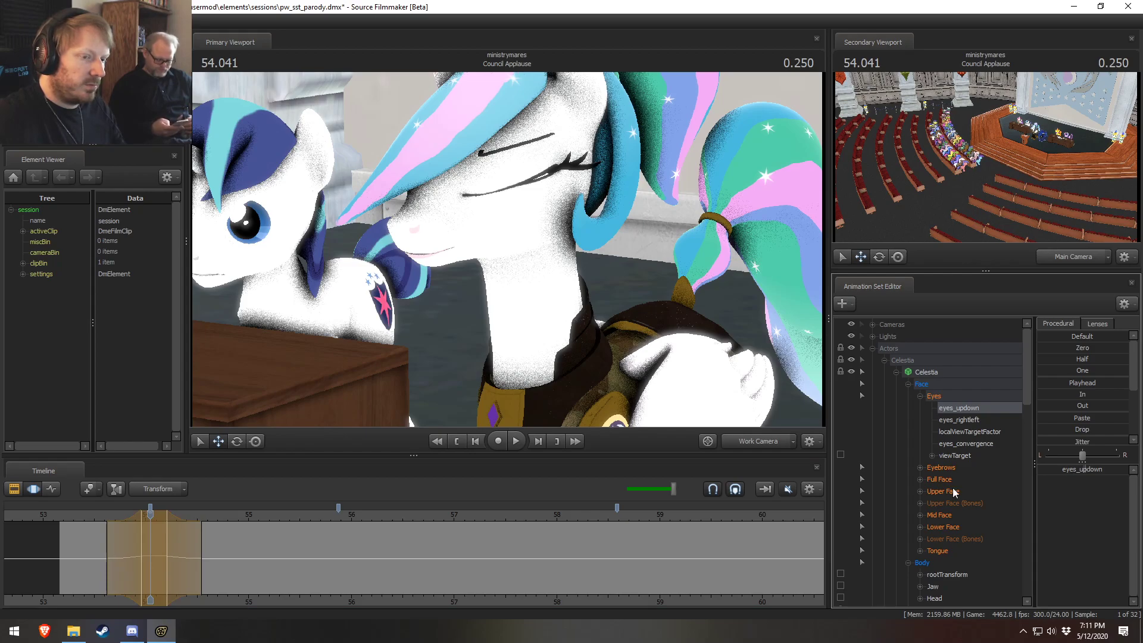
pyautogui.moveTo(122, 561); pyautogui.dragTo(183, 567, button='middle')
pyautogui.press('space')
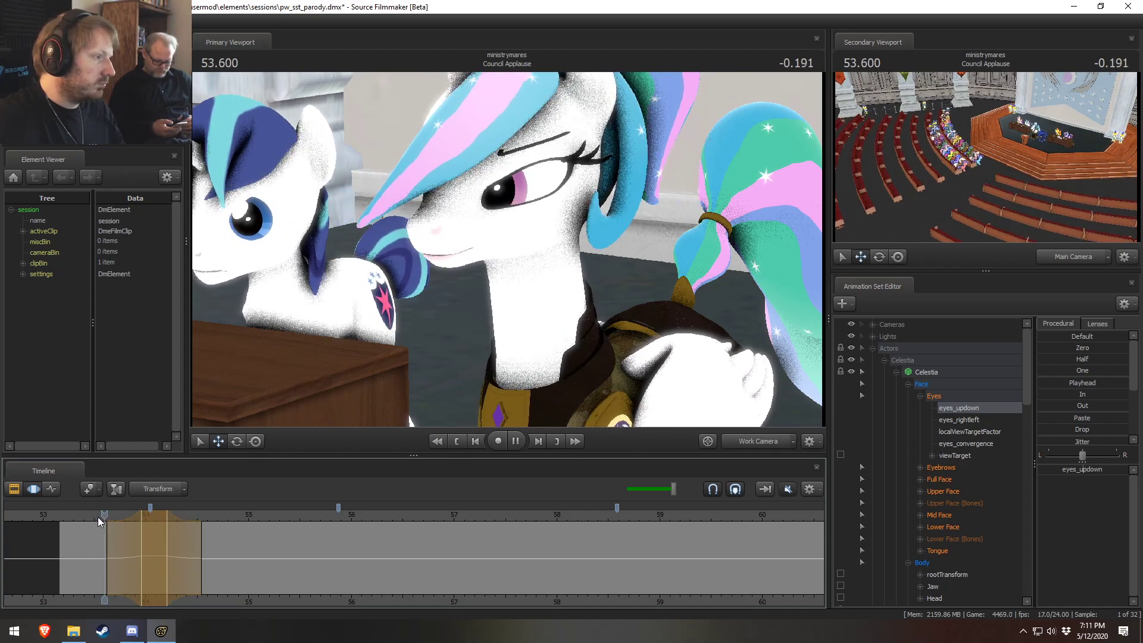
pyautogui.press('space')
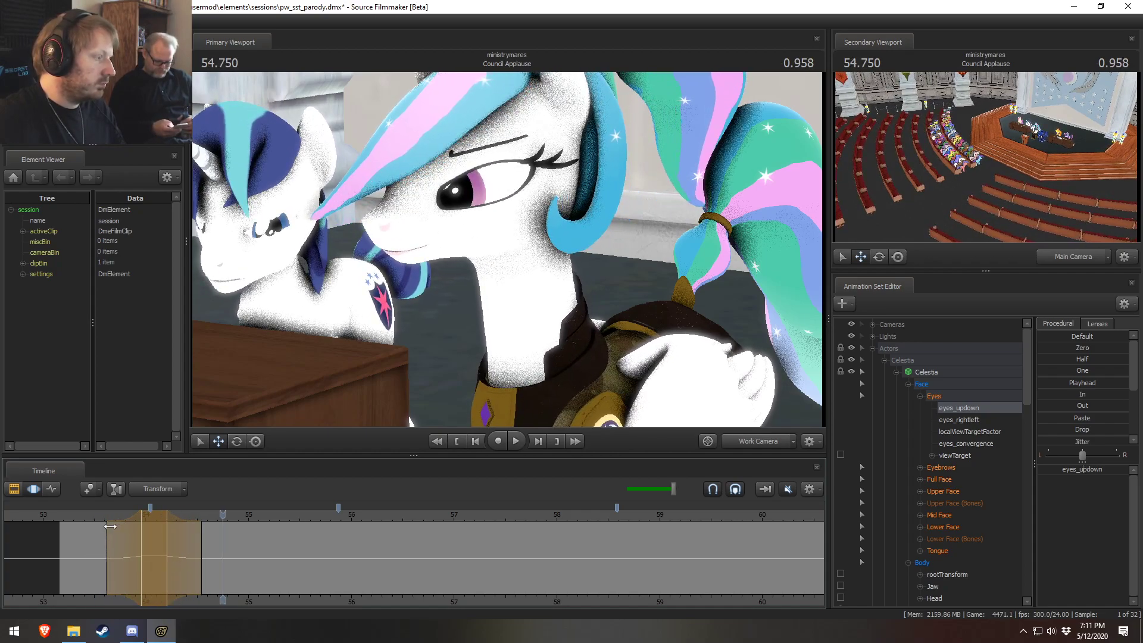
# Step: Offset Celestia's eyes_rightleft control in a soft-edged range of about 54.1–54.5 s, starting at the first pose change
pyautogui.click(133, 538)
pyautogui.moveTo(102, 542); pyautogui.dragTo(197, 536)
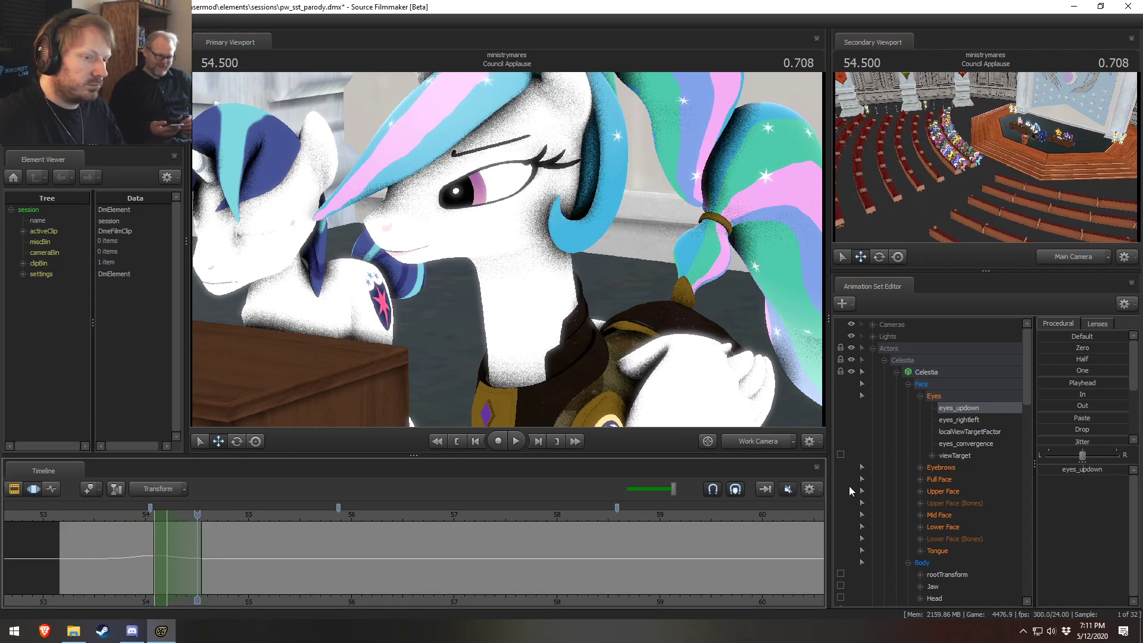
pyautogui.click(973, 419)
pyautogui.moveTo(1080, 470); pyautogui.dragTo(1084, 477)
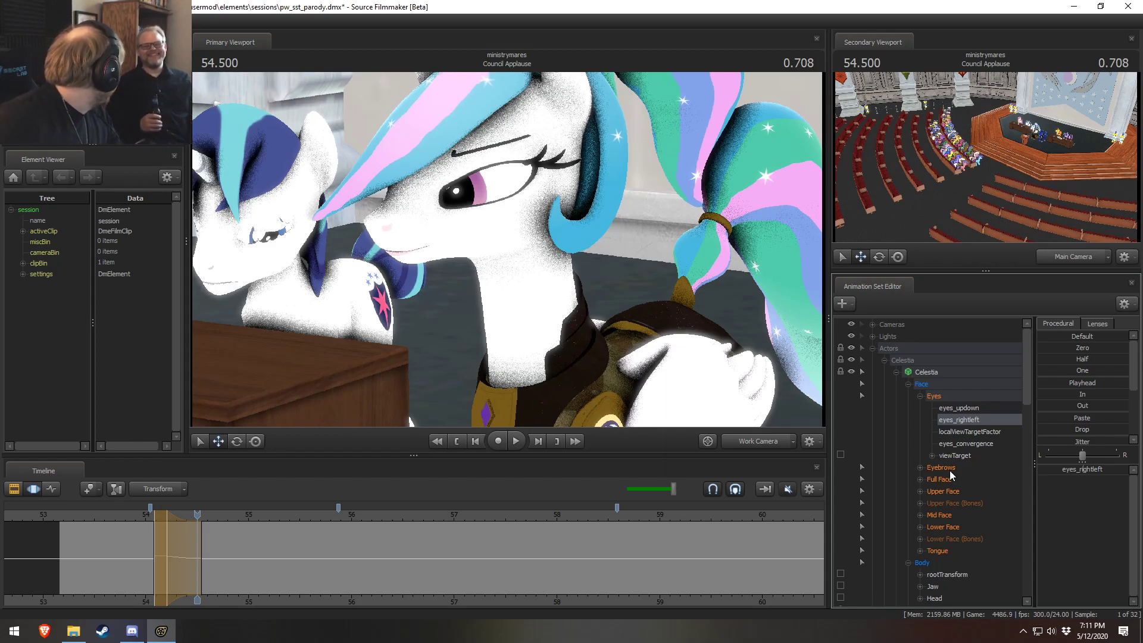
pyautogui.press('space')
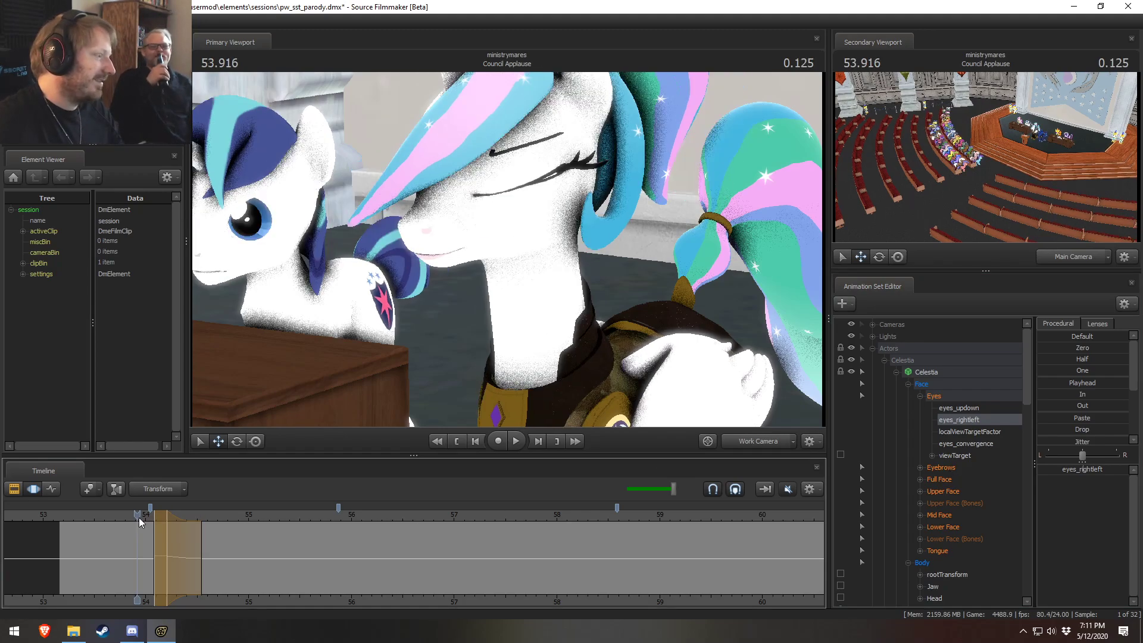
pyautogui.click(157, 515)
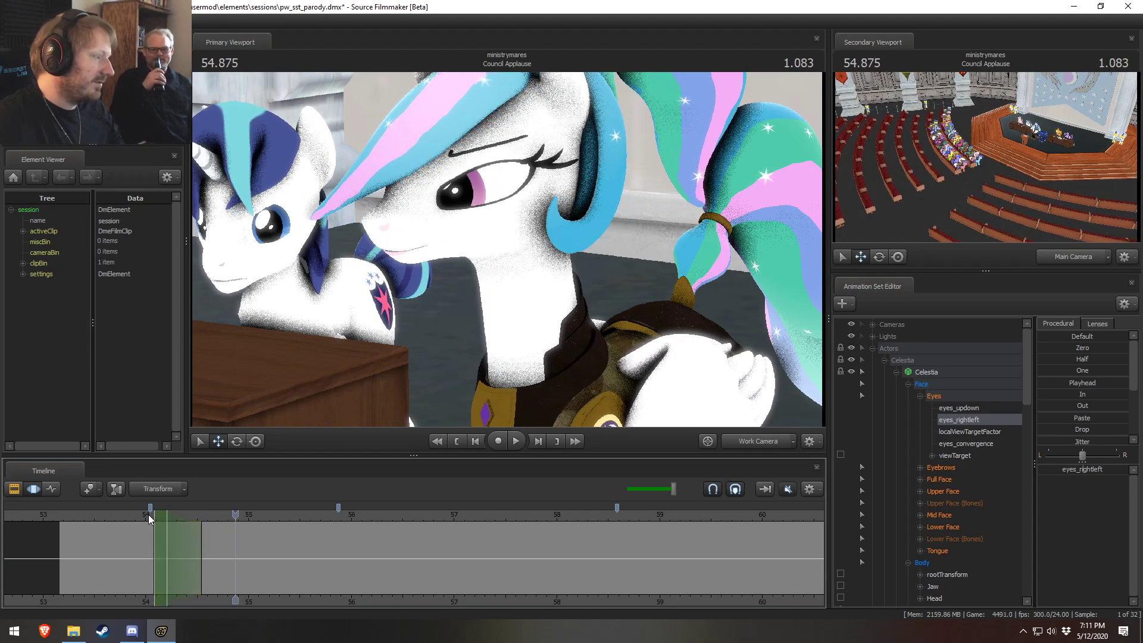
pyautogui.moveTo(1106, 471); pyautogui.dragTo(1102, 471)
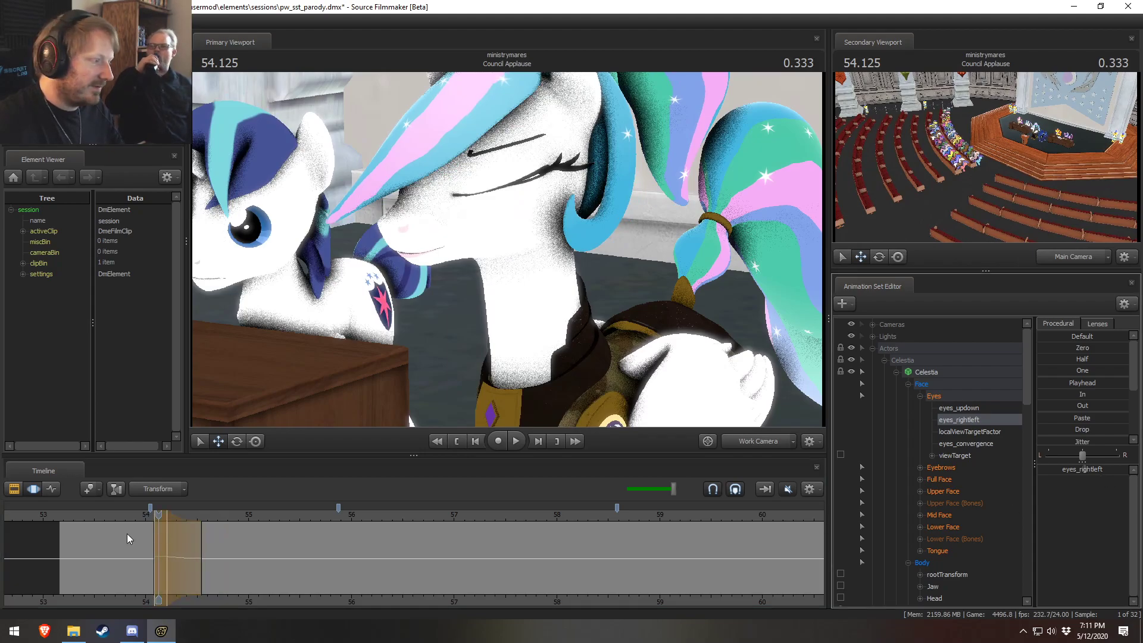
# Step: Replay the first blink, undo the last eyes_rightleft change, and adjust that control again over the same range
pyautogui.click(141, 516)
pyautogui.press('space')
pyautogui.press('space')
pyautogui.moveTo(159, 534); pyautogui.dragTo(193, 551)
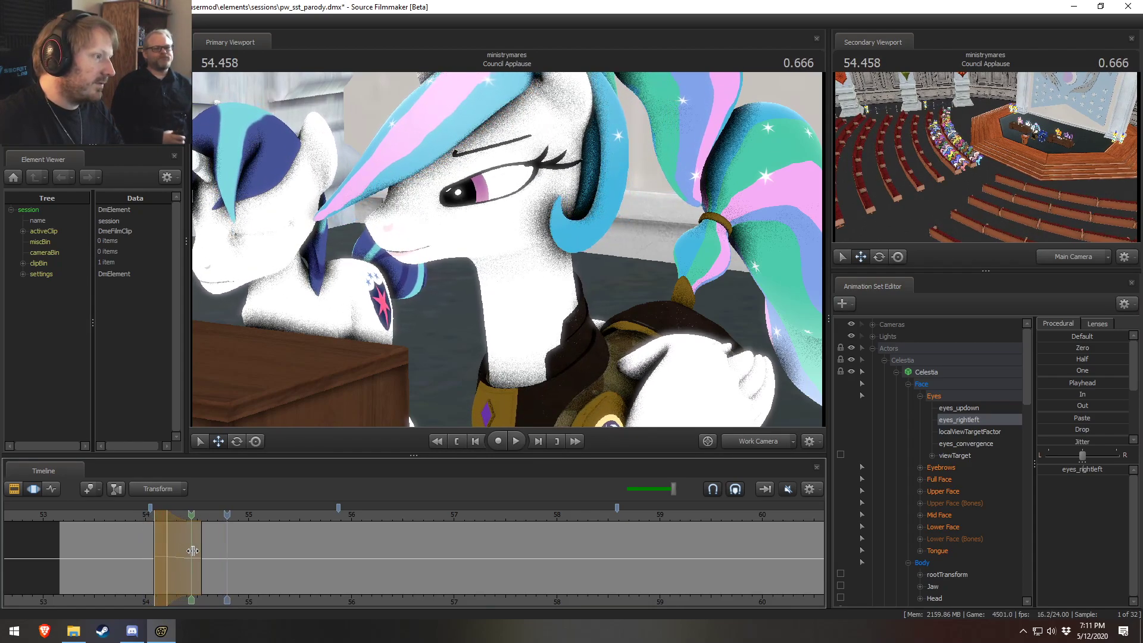
pyautogui.hotkey('ctrl', 'z')
pyautogui.moveTo(1098, 471); pyautogui.dragTo(1085, 470)
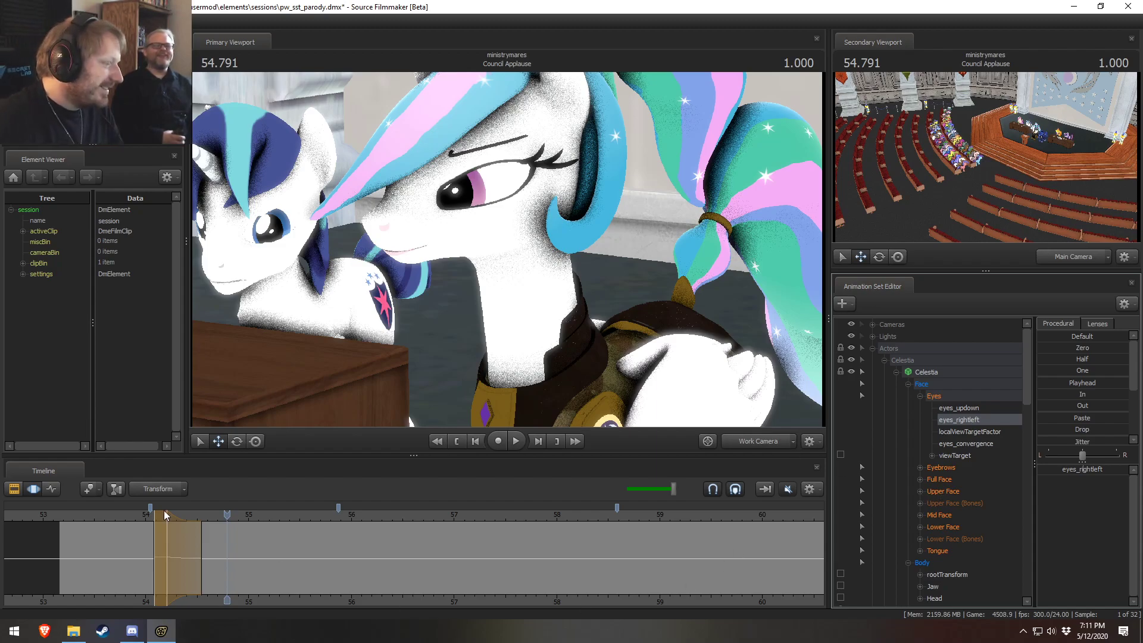
# Step: Extend the trailing falloff of the eyes_rightleft adjustment to about 54.75 s and replay the first blink
pyautogui.click(145, 515)
pyautogui.press('space')
pyautogui.press('space')
pyautogui.moveTo(201, 551); pyautogui.dragTo(222, 556)
pyautogui.click(141, 516)
pyautogui.press('space')
pyautogui.press('space')
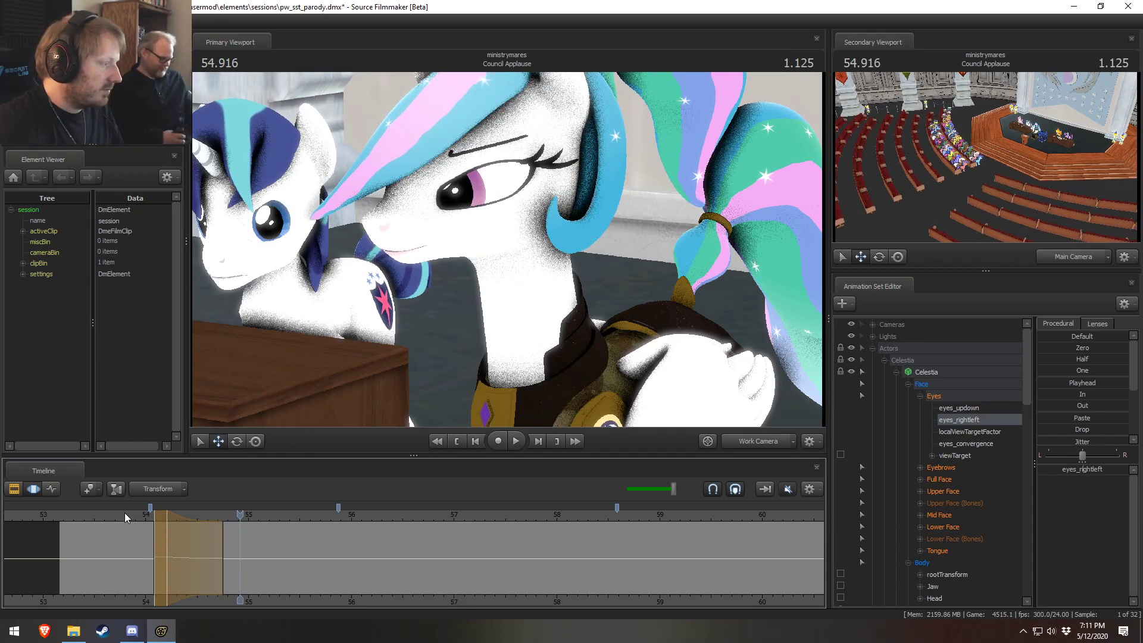
pyautogui.click(130, 514)
pyautogui.press('space')
# Step: Adjust Celestia's eyes_rightleft control in a range of about 53.6–54.1 s leading up to the first pose change
pyautogui.moveTo(98, 541); pyautogui.dragTo(137, 549)
pyautogui.press('F2')
pyautogui.press('F3')
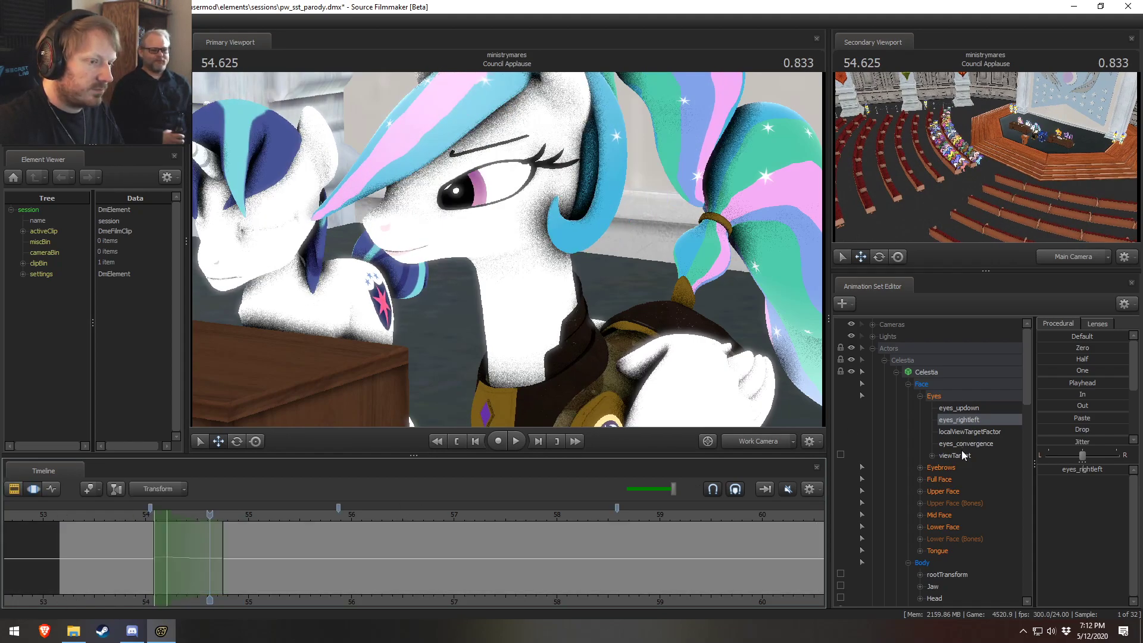
pyautogui.click(949, 456)
pyautogui.moveTo(187, 529); pyautogui.dragTo(101, 548)
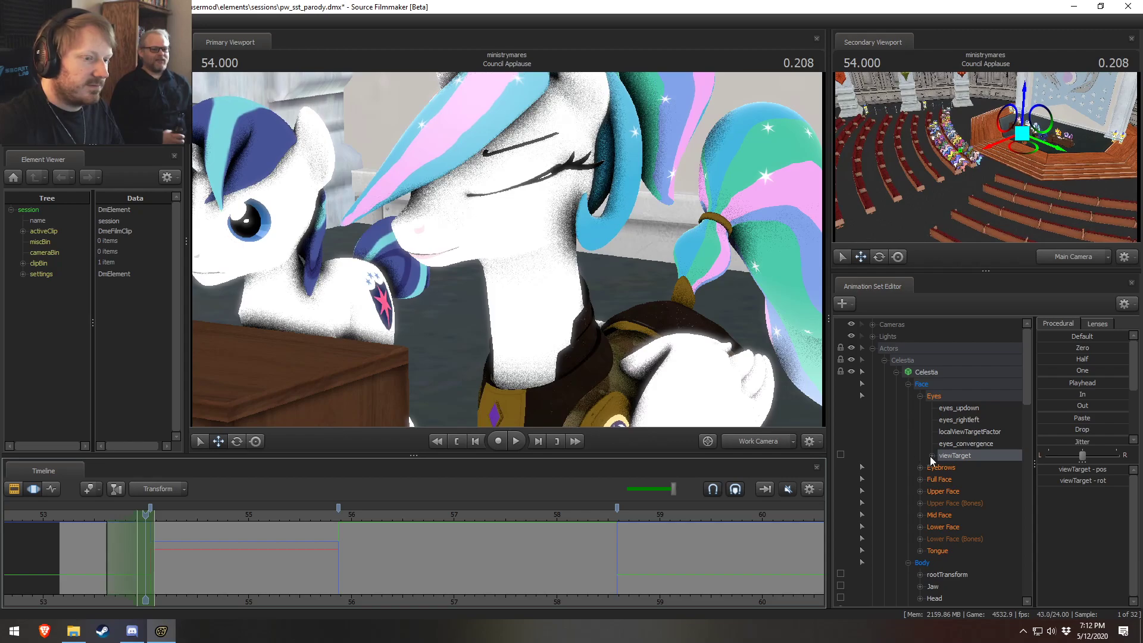
pyautogui.click(965, 492)
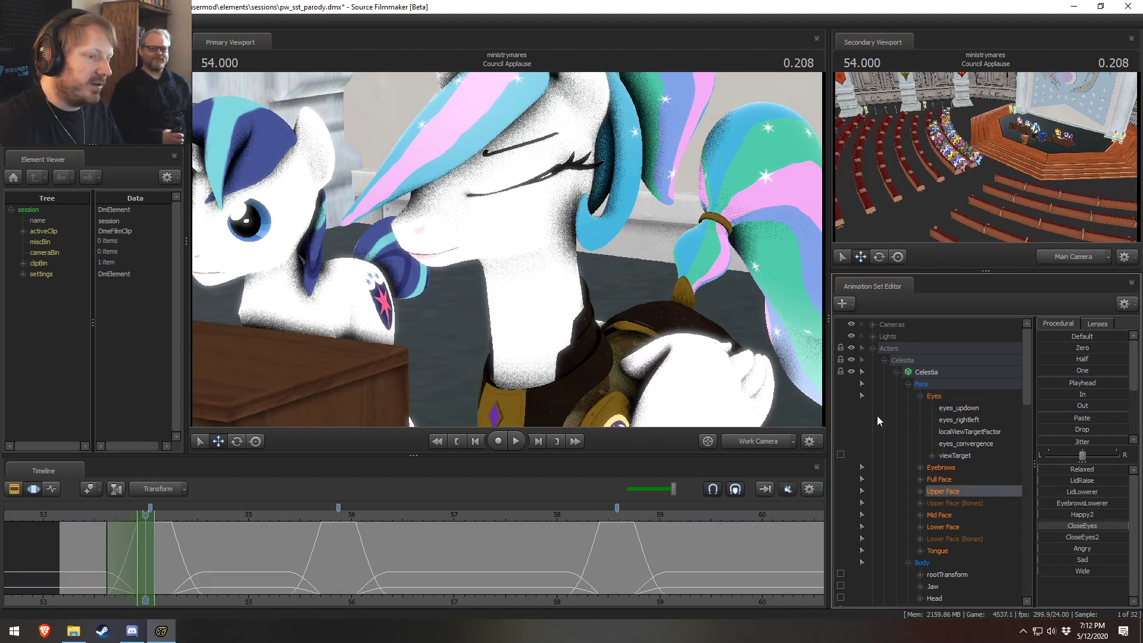
pyautogui.click(957, 421)
pyautogui.moveTo(1091, 472); pyautogui.dragTo(1090, 471)
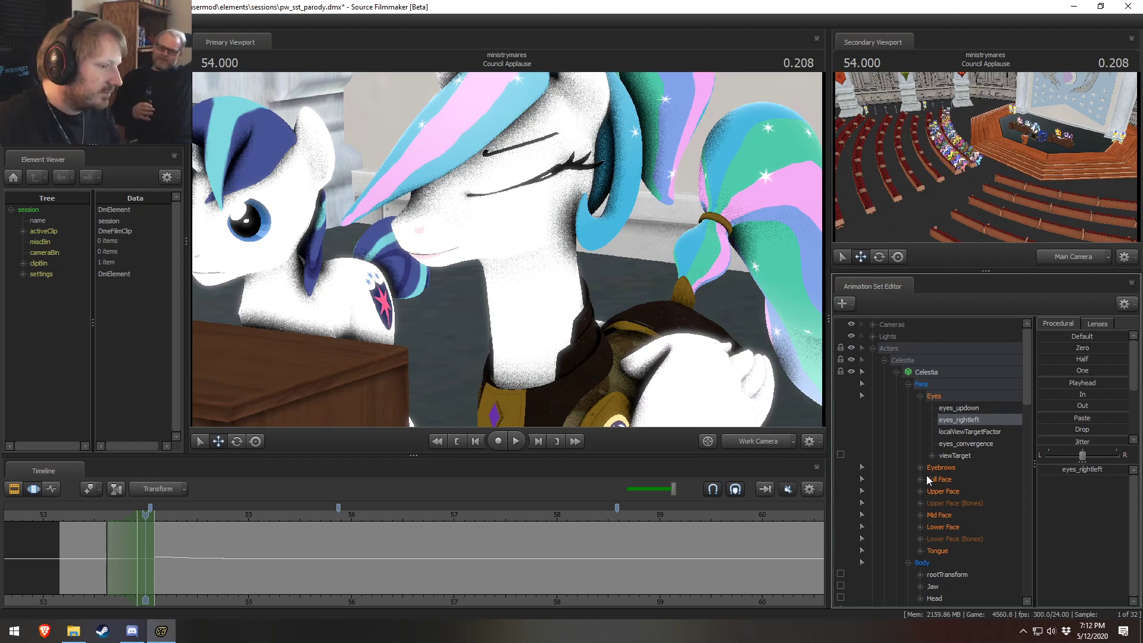
pyautogui.moveTo(108, 561); pyautogui.dragTo(123, 558)
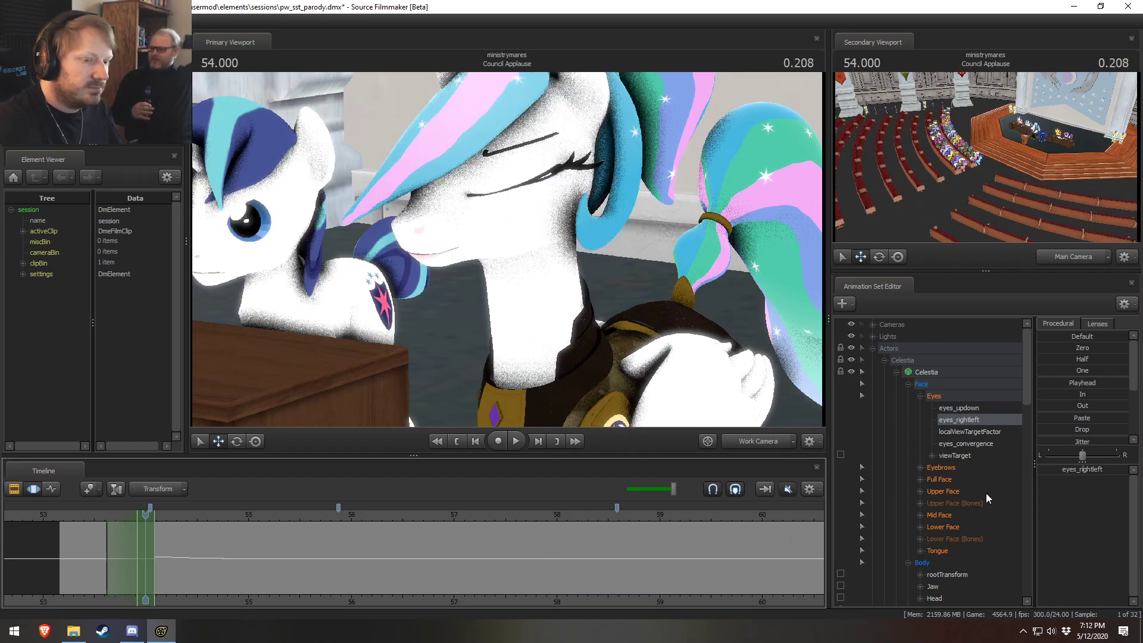
pyautogui.moveTo(1091, 469); pyautogui.dragTo(1091, 470)
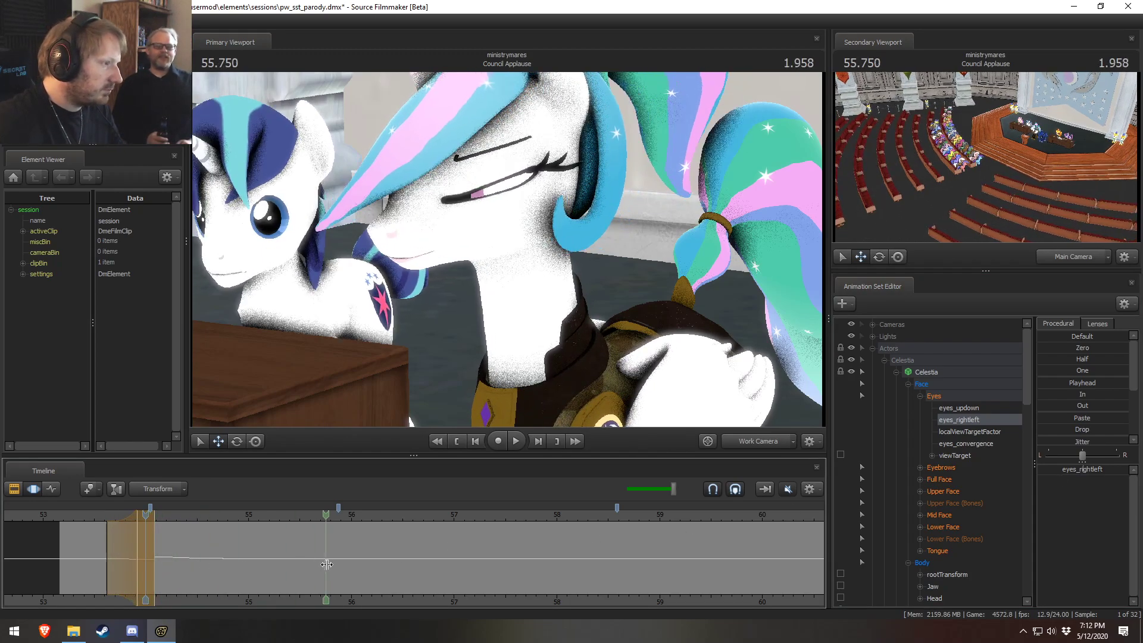
# Step: Select a soft-edged range of about 55.4–56.3 s around the second blink, using the Upper Face curves as a guide
pyautogui.click(300, 562)
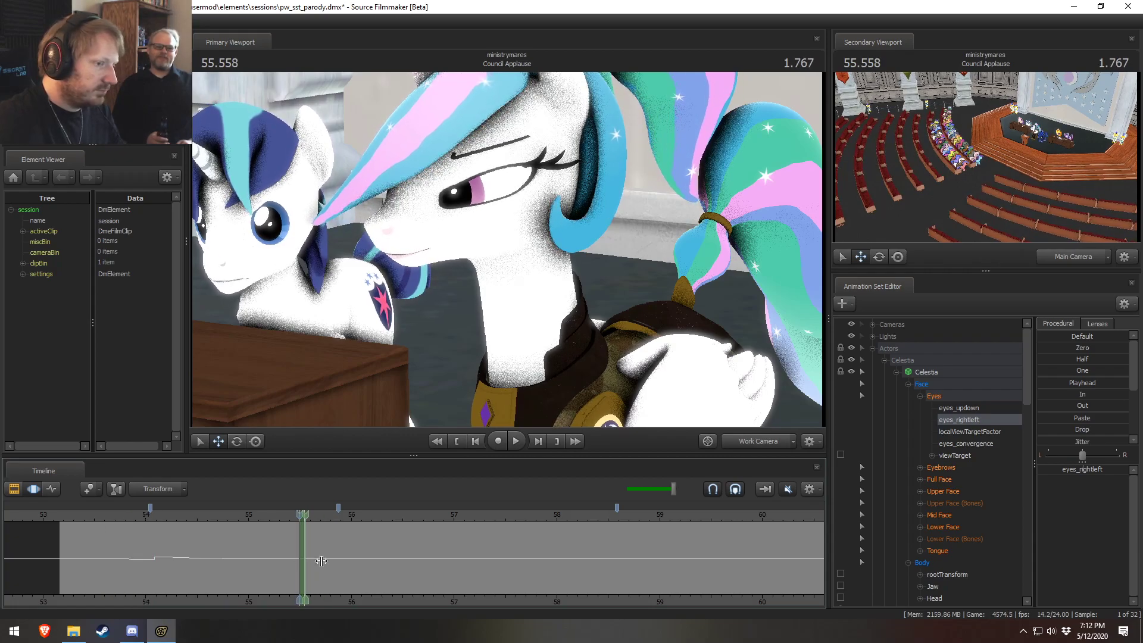
pyautogui.click(945, 491)
pyautogui.moveTo(327, 538); pyautogui.dragTo(351, 555)
pyautogui.scroll(9, 350, 556)
pyautogui.scroll(-1, 350, 558)
pyautogui.scroll(1, 349, 558)
pyautogui.scroll(-1, 349, 558)
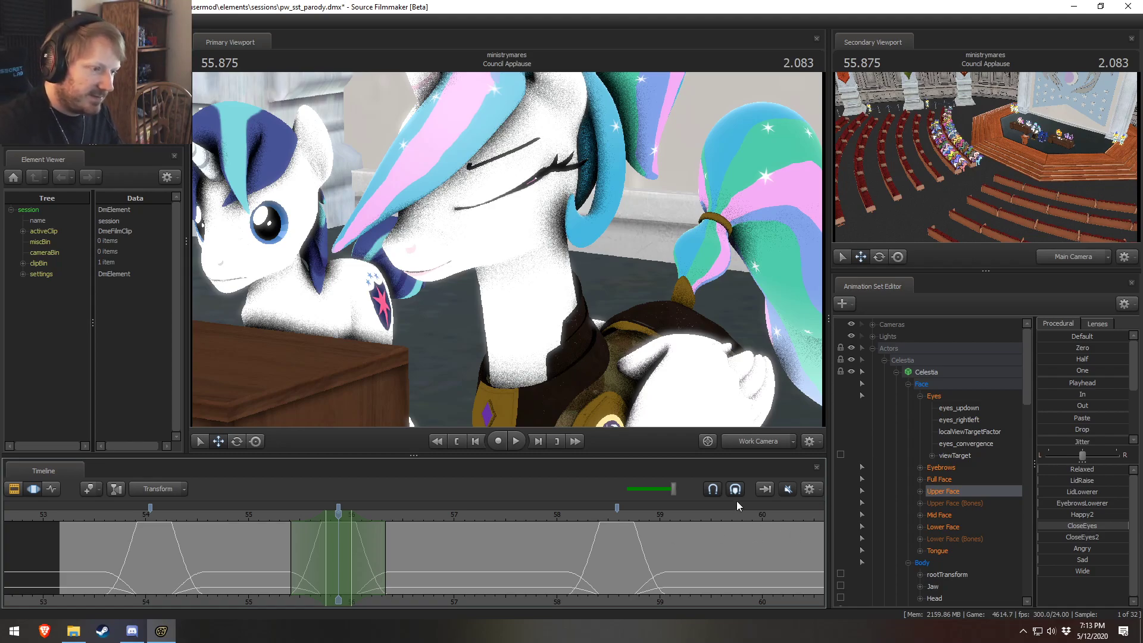
pyautogui.moveTo(283, 515); pyautogui.dragTo(337, 523)
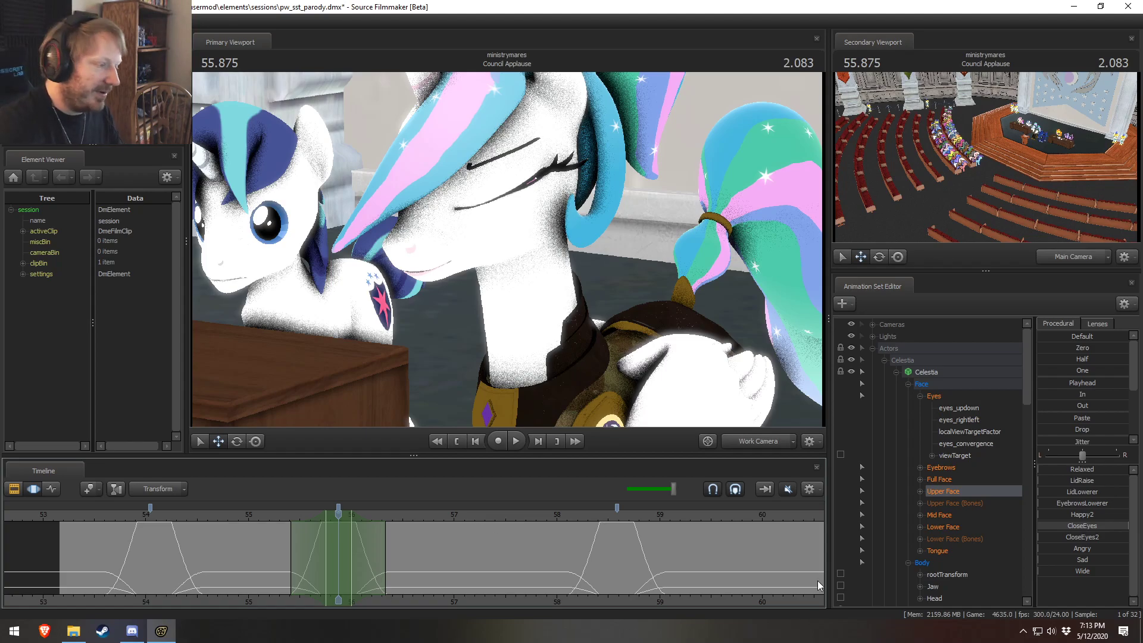
pyautogui.moveTo(337, 524); pyautogui.dragTo(277, 524)
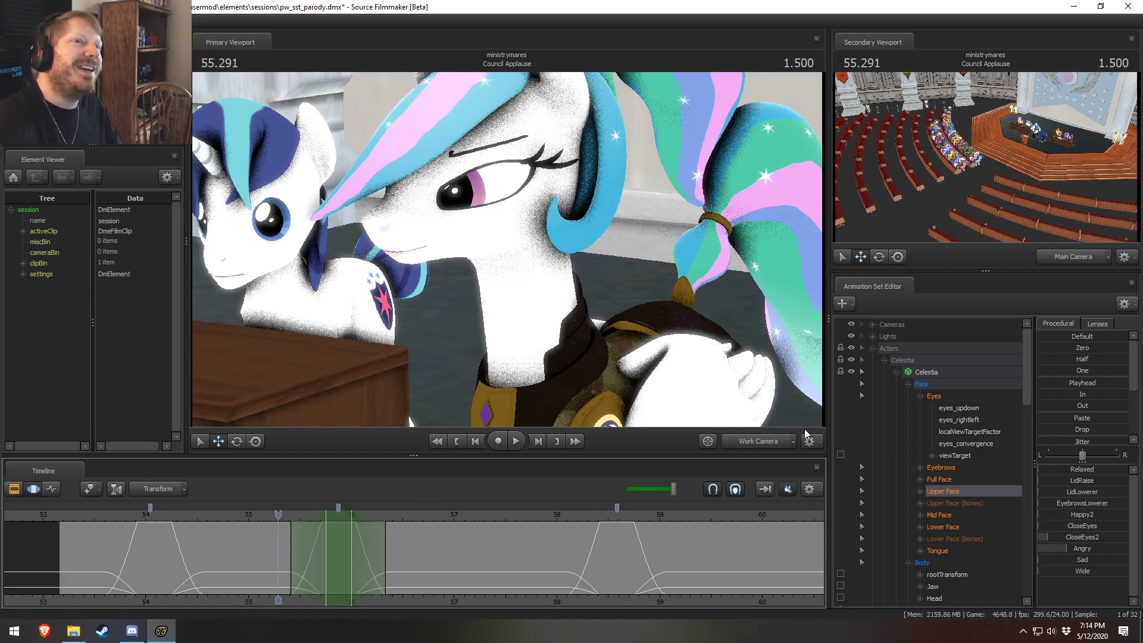
pyautogui.moveTo(278, 519); pyautogui.dragTo(336, 536)
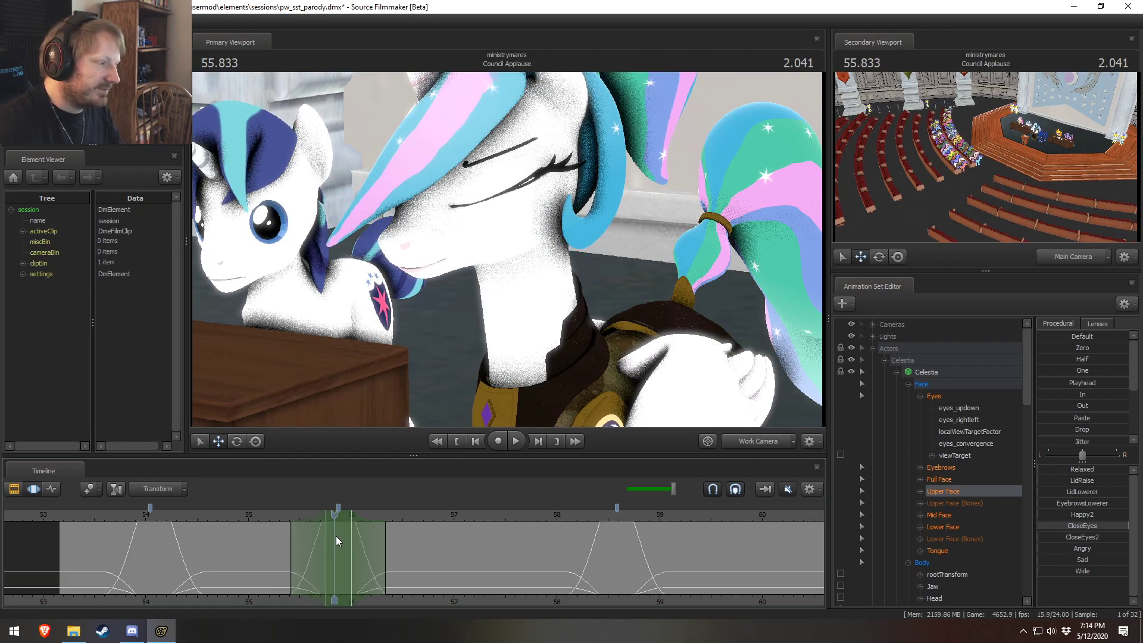
# Step: Adjust Celestia's eyes_updown control across the second blink at about 55.4–56.3 s
pyautogui.click(964, 397)
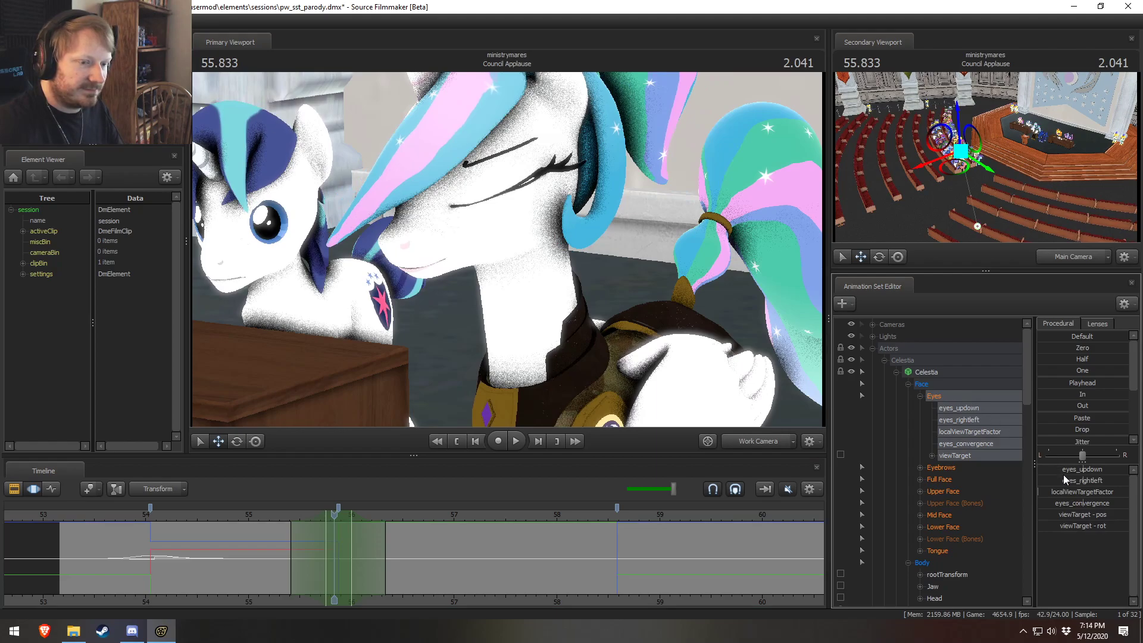
pyautogui.moveTo(335, 556)
pyautogui.mouseDown()
pyautogui.moveTo(274, 557)
pyautogui.moveTo(382, 558)
pyautogui.moveTo(291, 545)
pyautogui.moveTo(335, 551)
pyautogui.mouseUp()
pyautogui.press('F2')
pyautogui.press('F3')
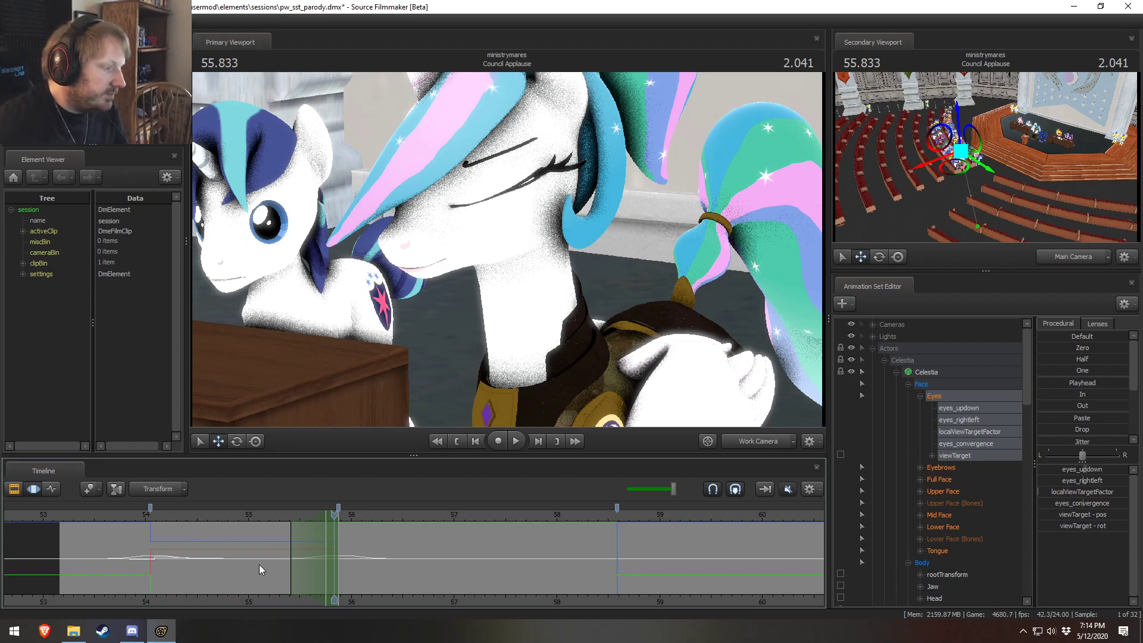
# Step: Adjust eyes_rightleft in a range of about 55.4–55.9 s leading up to the second pose change and replay it
pyautogui.click(291, 549)
pyautogui.press('space')
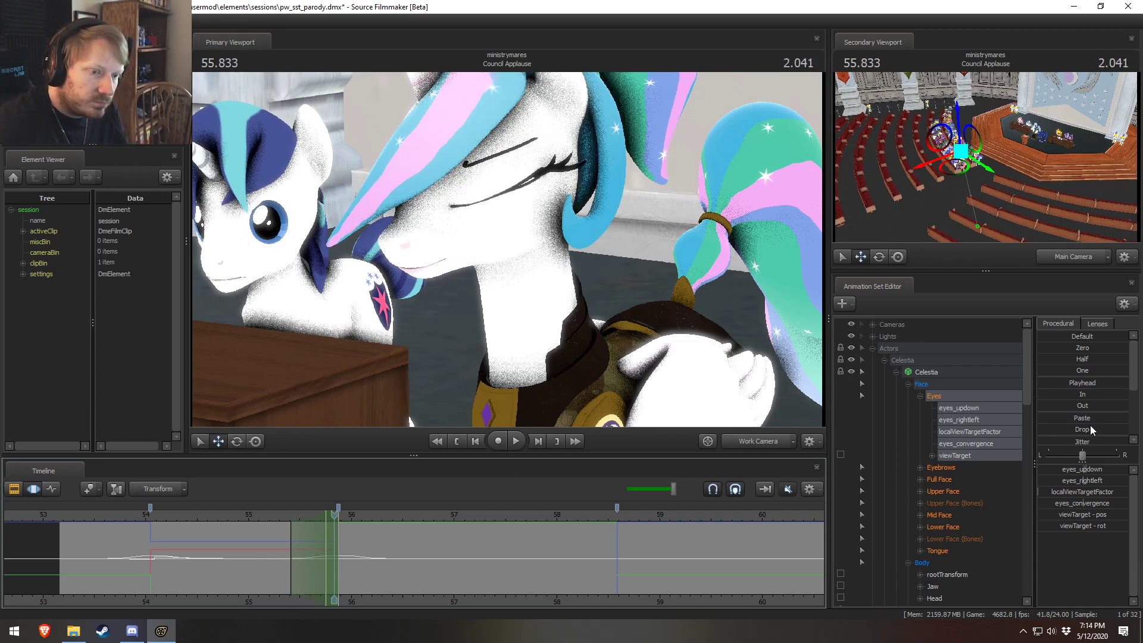
pyautogui.click(1095, 482)
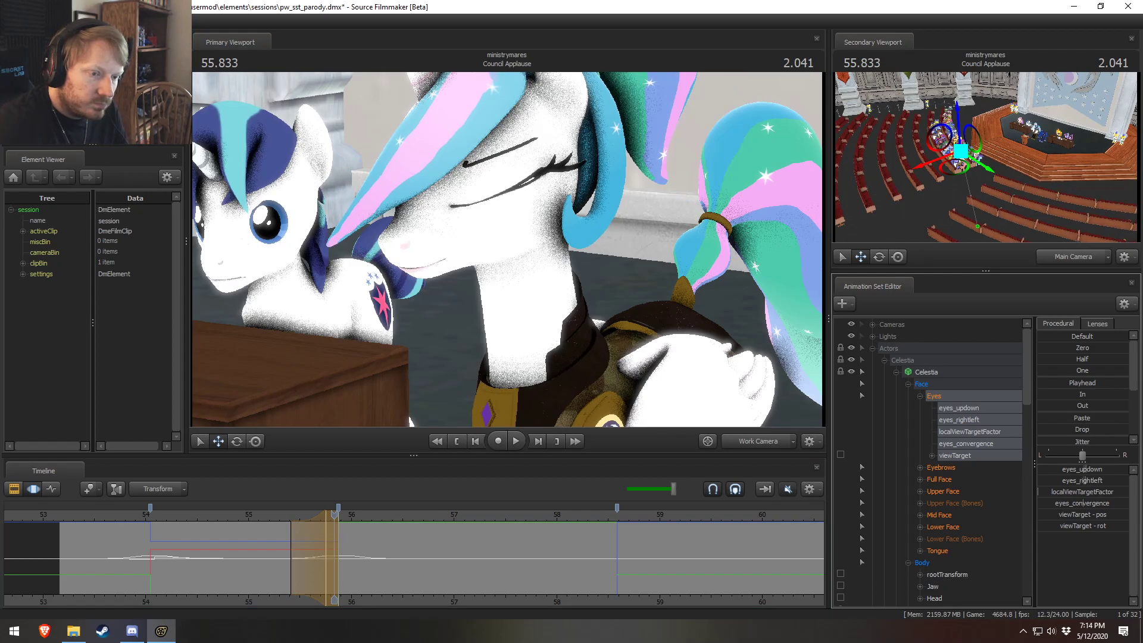
pyautogui.moveTo(291, 547); pyautogui.dragTo(327, 562)
pyautogui.press('space')
pyautogui.press('space')
# Step: Adjust eyes_rightleft in a soft-edged range of about 55.9–56.4 s, starting at the second pose change
pyautogui.moveTo(343, 559); pyautogui.dragTo(373, 536)
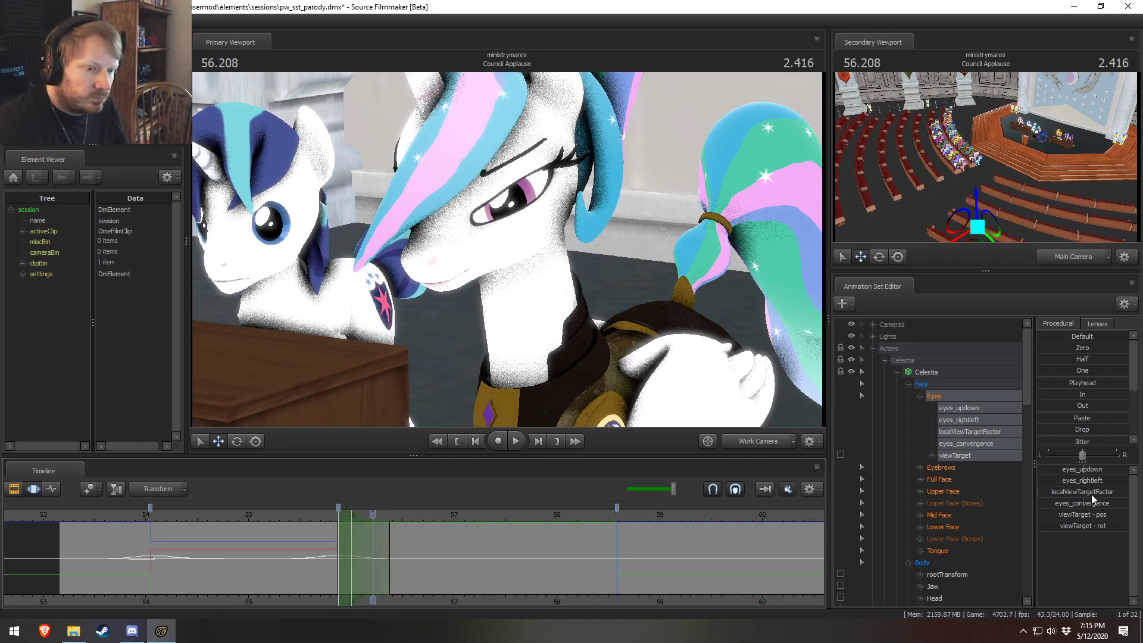
pyautogui.moveTo(1091, 480); pyautogui.dragTo(1085, 480)
pyautogui.moveTo(352, 542)
pyautogui.mouseDown()
pyautogui.moveTo(385, 538)
pyautogui.moveTo(373, 537)
pyautogui.mouseUp()
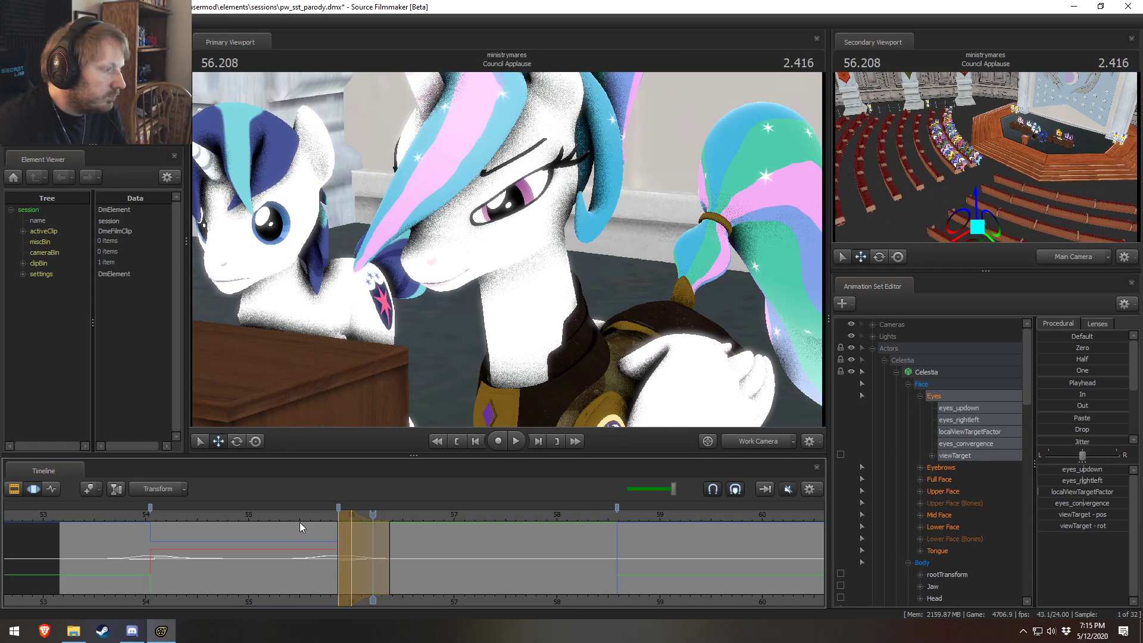
# Step: Extend the trailing falloff of the second eyes_rightleft adjustment to about 56.6 s and replay the second blink
pyautogui.click(291, 515)
pyautogui.press('space')
pyautogui.press('space')
pyautogui.click(263, 516)
pyautogui.moveTo(266, 515); pyautogui.dragTo(323, 517)
pyautogui.press('space')
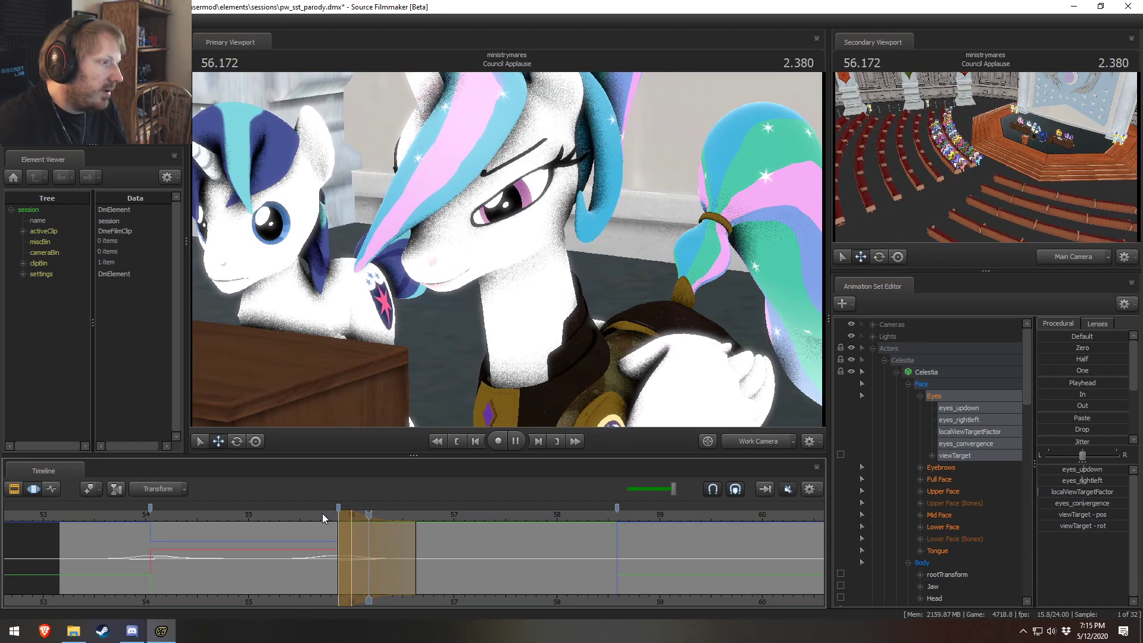
pyautogui.press('space')
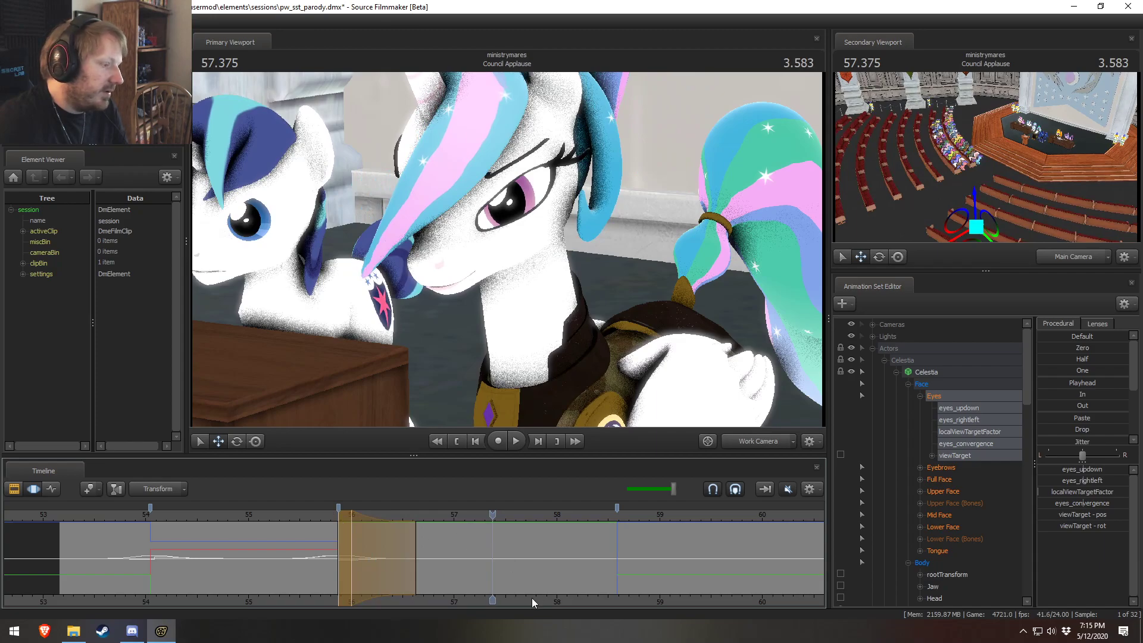
# Step: Set a soft-edged time selection of about 58.1–59.0 s around Celestia's third blink, using the Upper Face curves
pyautogui.press('space')
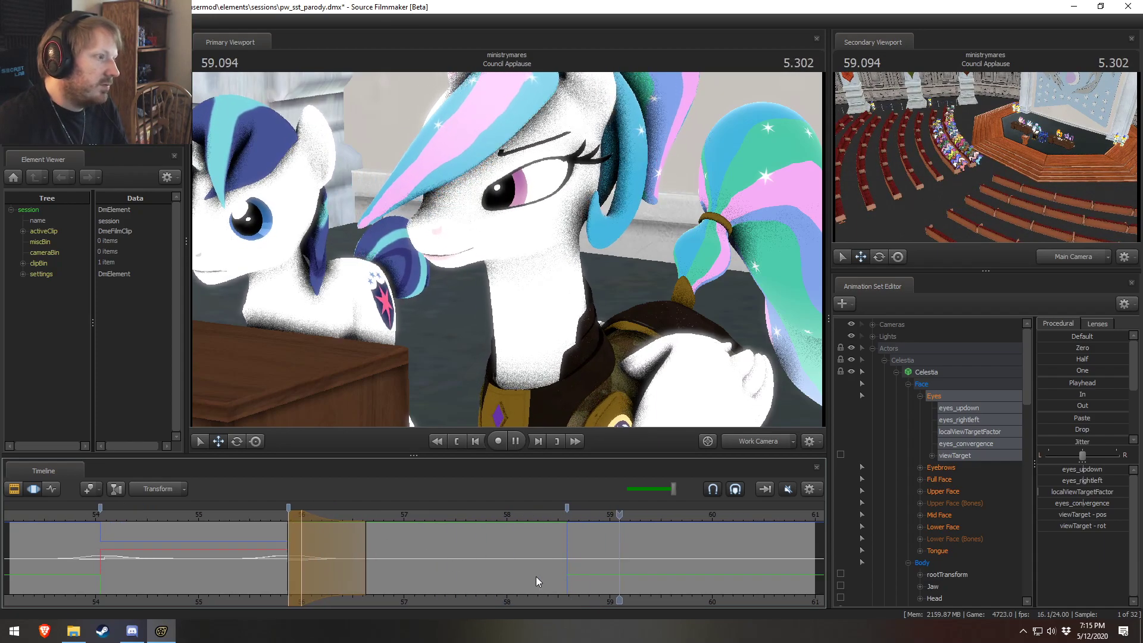
pyautogui.press('space')
pyautogui.click(944, 491)
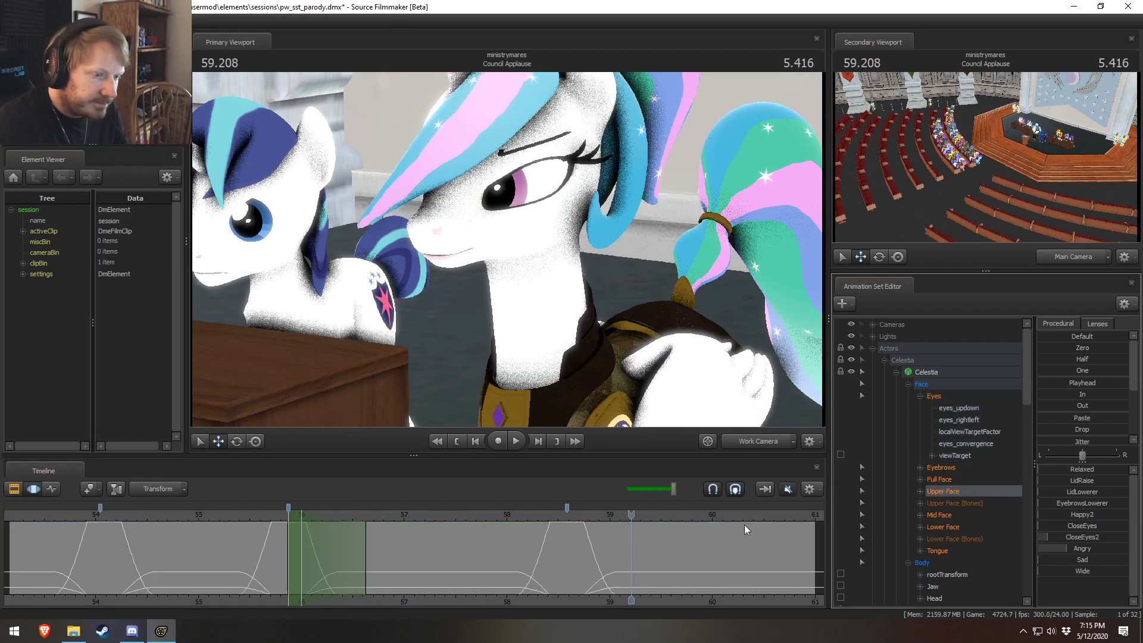
pyautogui.moveTo(564, 548)
pyautogui.mouseDown()
pyautogui.moveTo(552, 550)
pyautogui.moveTo(579, 552)
pyautogui.moveTo(569, 554)
pyautogui.mouseUp()
pyautogui.scroll(3, 567, 554)
pyautogui.moveTo(505, 513); pyautogui.dragTo(563, 527)
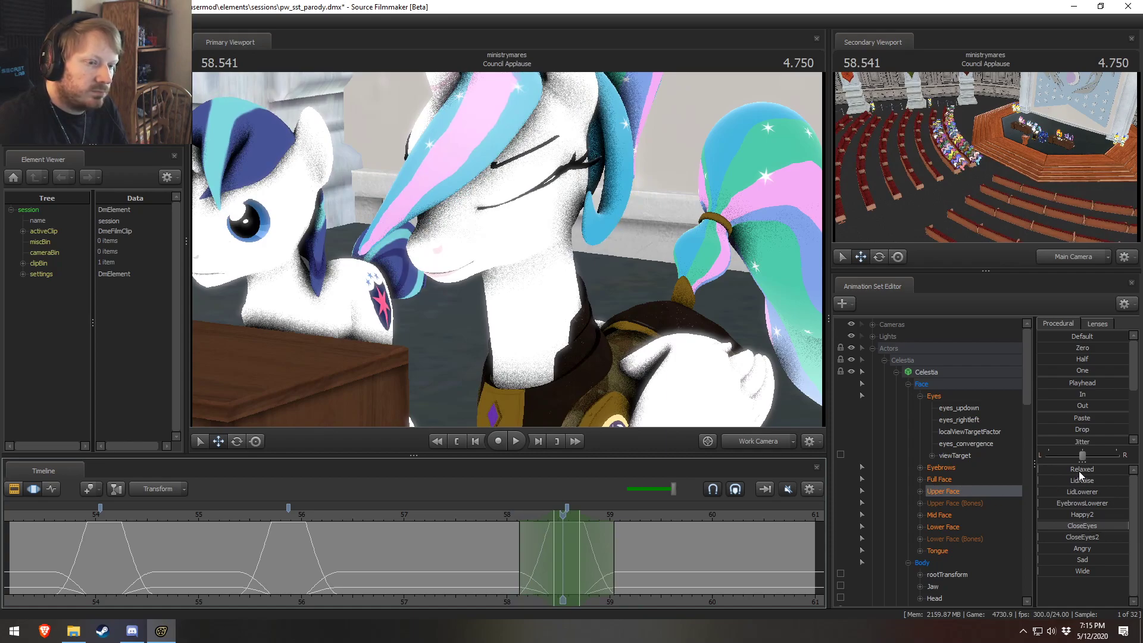
# Step: Adjust Celestia's eyes_updown control across the third blink at about 58.1–59.0 s and replay it
pyautogui.moveTo(948, 411); pyautogui.dragTo(1035, 455)
pyautogui.moveTo(1069, 474); pyautogui.dragTo(1083, 471)
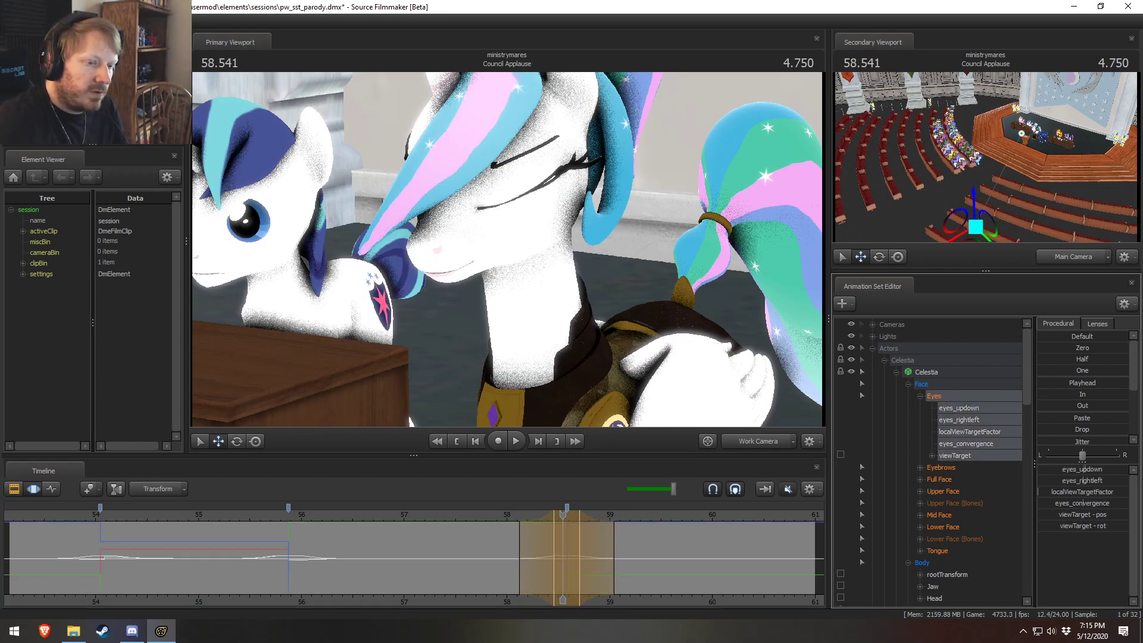
pyautogui.click(503, 514)
pyautogui.press('space')
pyautogui.press('space')
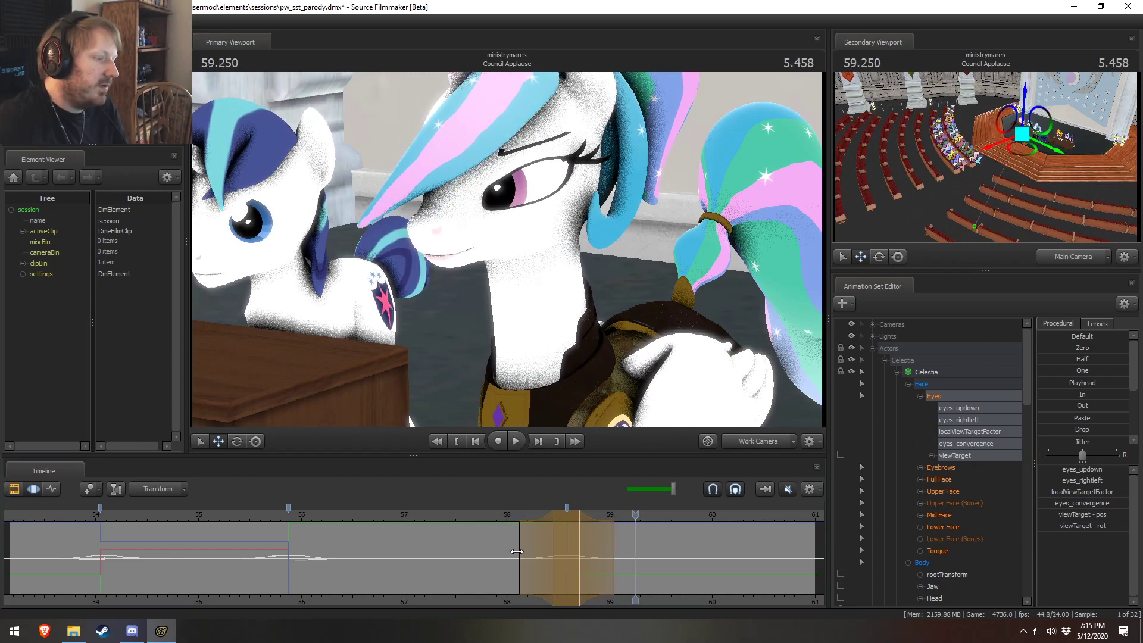
# Step: Adjust eyes_rightleft around the third pose change, using ranges of about 58.1–58.6 s and 58.6–59.1 s, and replay the shot
pyautogui.press('shift')
pyautogui.click(555, 549)
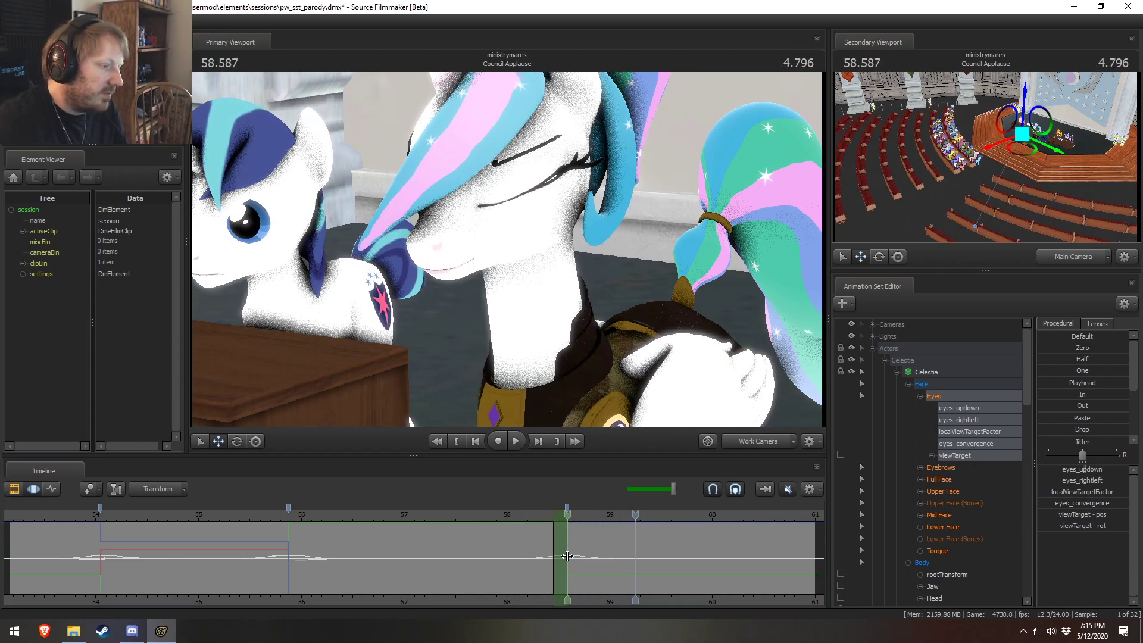
pyautogui.moveTo(530, 546); pyautogui.dragTo(515, 546)
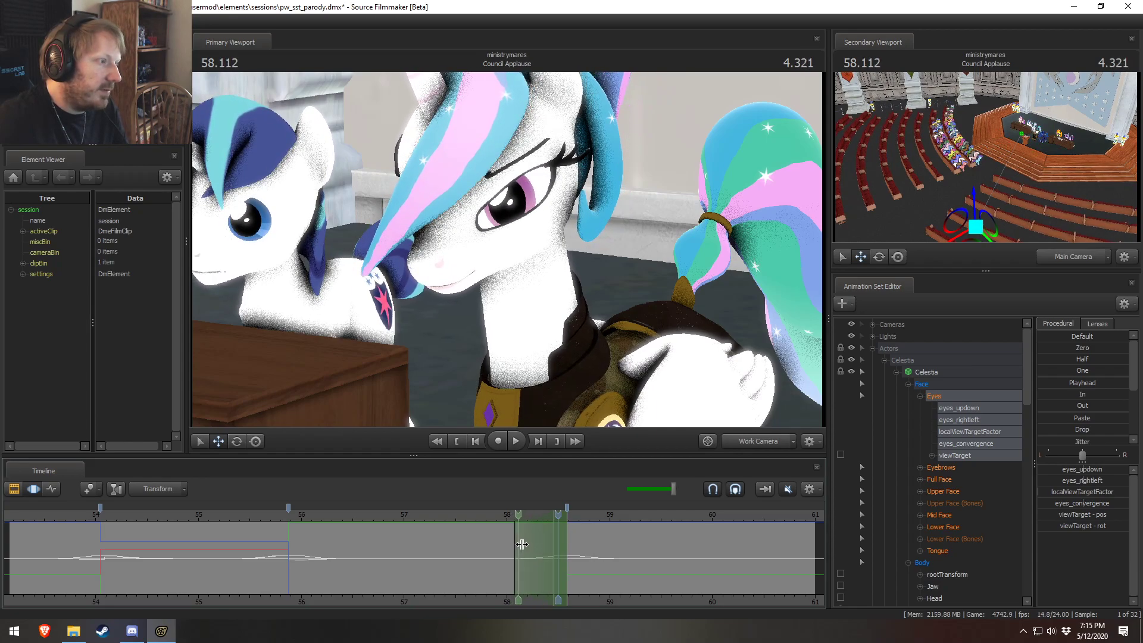
pyautogui.click(571, 557)
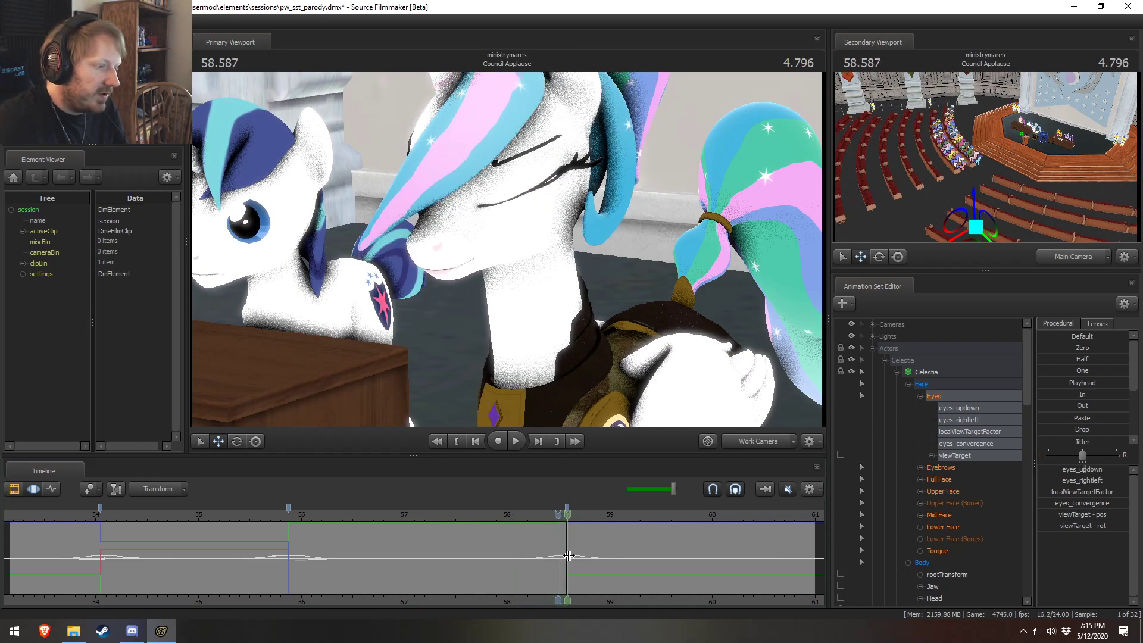
pyautogui.moveTo(582, 558); pyautogui.dragTo(617, 563)
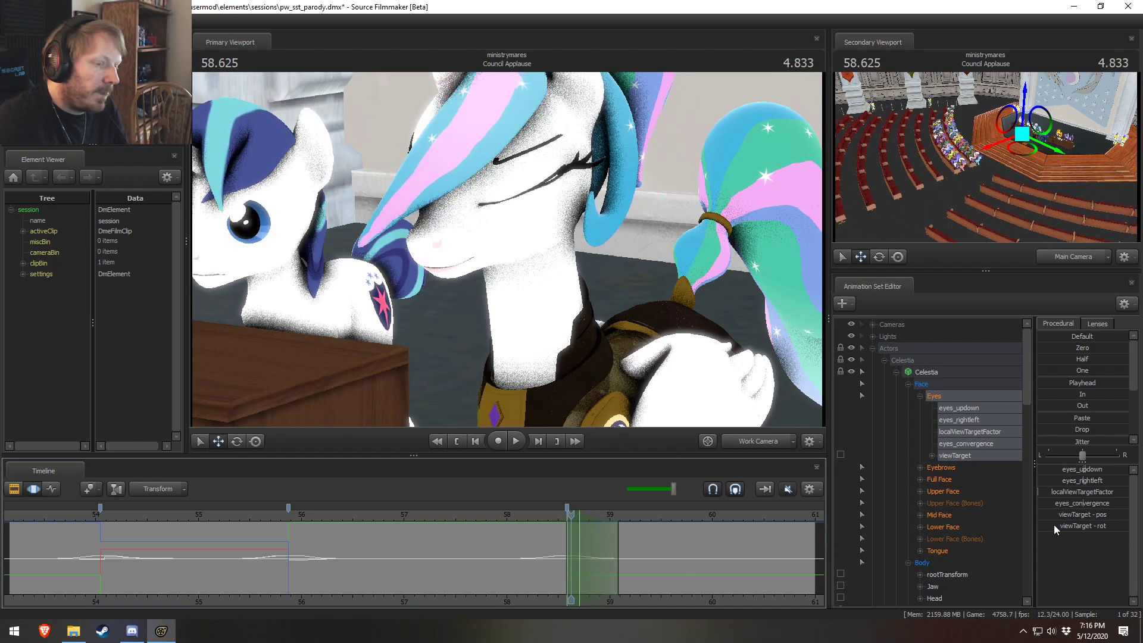
pyautogui.moveTo(1079, 480); pyautogui.dragTo(1078, 483)
pyautogui.moveTo(564, 542); pyautogui.dragTo(621, 552)
pyautogui.scroll(-3, 337, 524)
pyautogui.click(330, 516)
pyautogui.press('F2')
pyautogui.press('space')
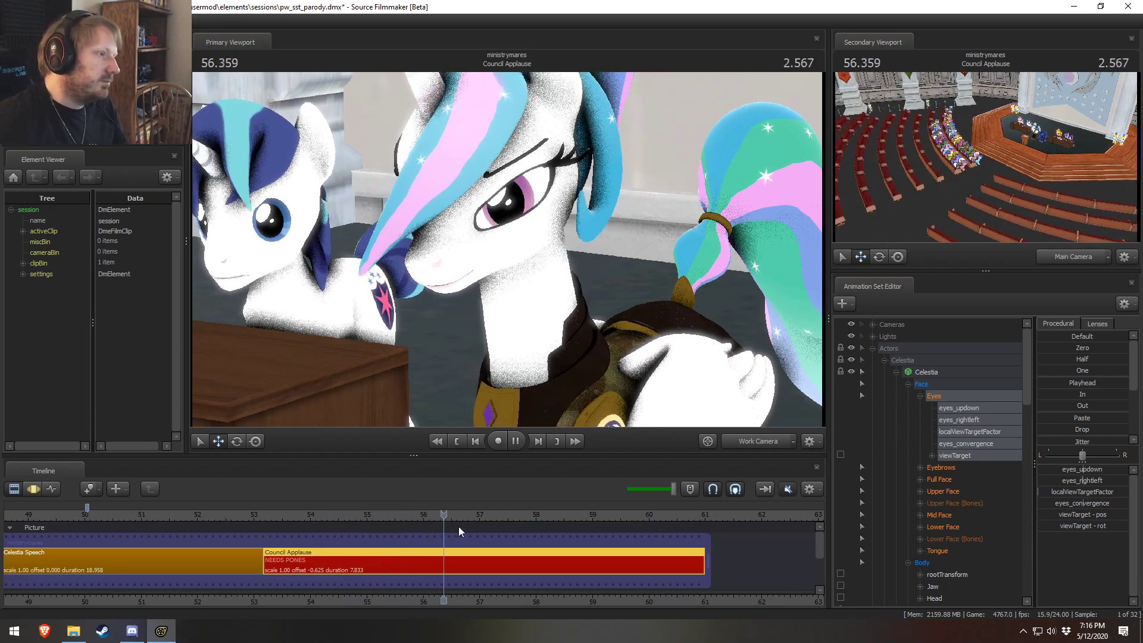
pyautogui.press('space')
# Step: Select Celestia's Body controls for motion editing and enlarge the timeline
pyautogui.click(932, 374)
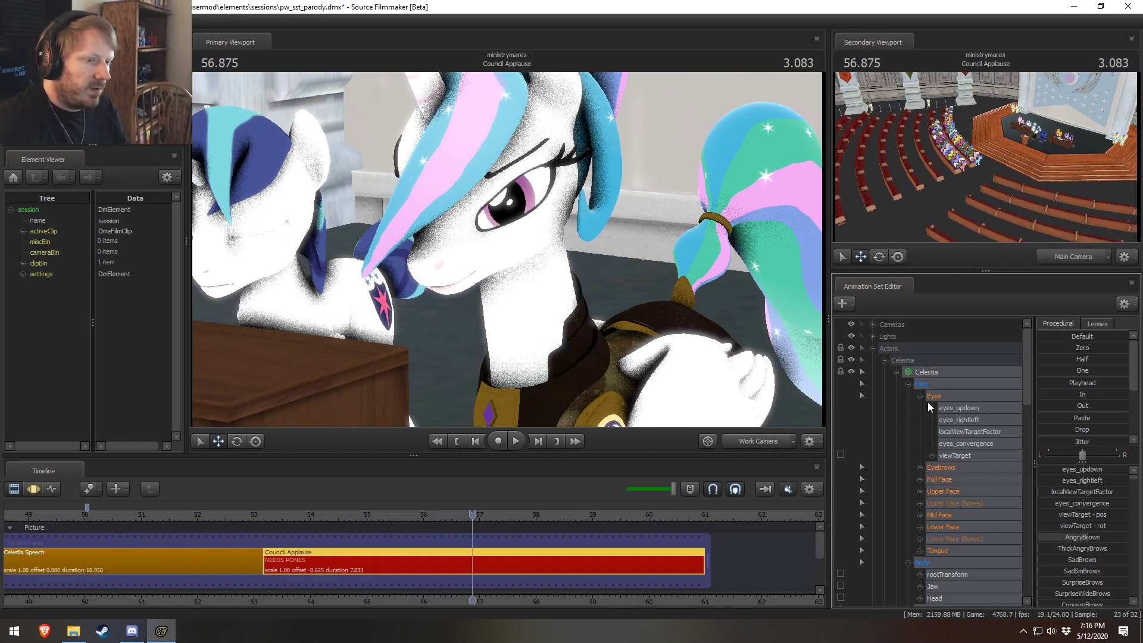
pyautogui.keyDown('ctrl'); pyautogui.click(922, 388); pyautogui.keyUp('ctrl')
pyautogui.press('F3')
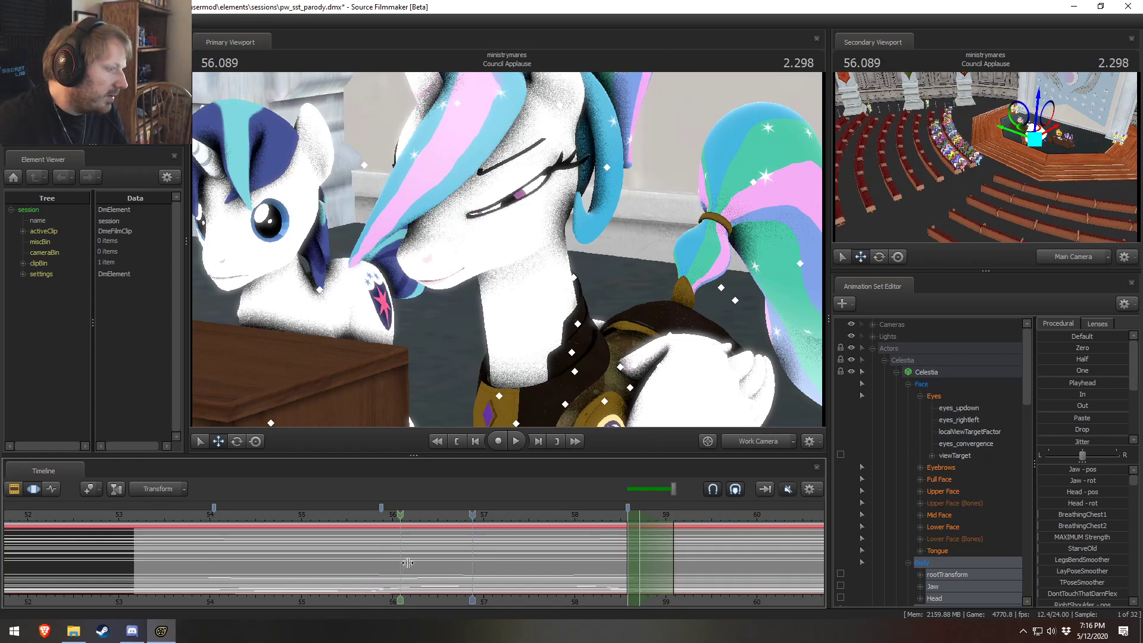
pyautogui.moveTo(460, 457); pyautogui.dragTo(470, 347)
# Step: Apply the Round preset to the Body controls in a soft-edged range of about 56.4–58.2 s and replay that section
pyautogui.moveTo(480, 563); pyautogui.dragTo(573, 561)
pyautogui.scroll(-4, 1042, 415)
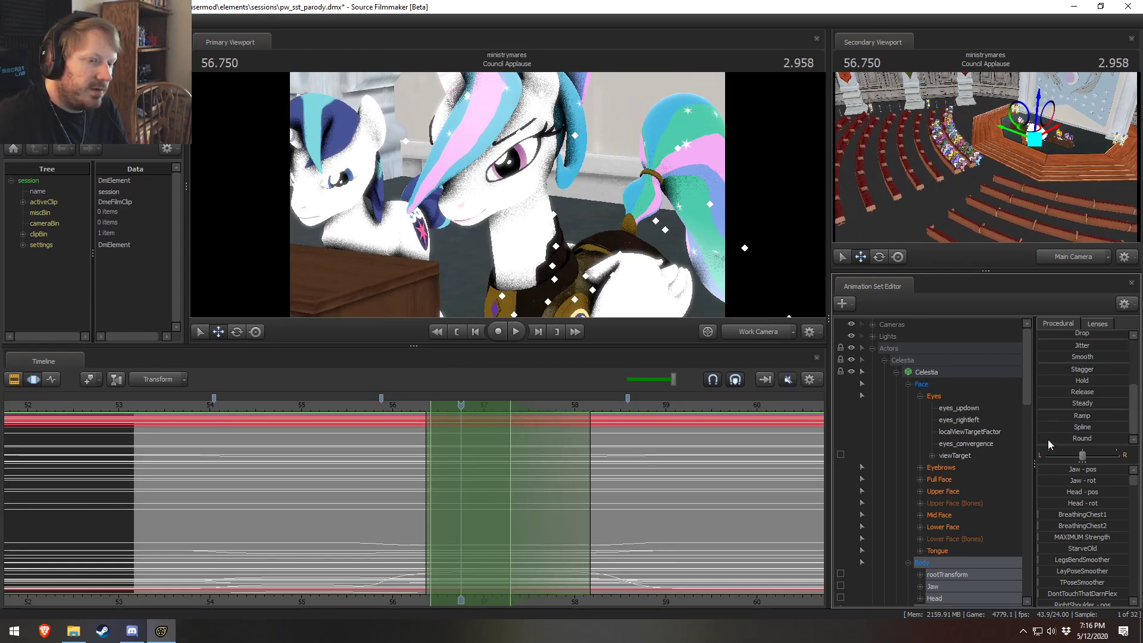
pyautogui.moveTo(1049, 439); pyautogui.dragTo(1100, 444)
pyautogui.click(370, 406)
pyautogui.press('space')
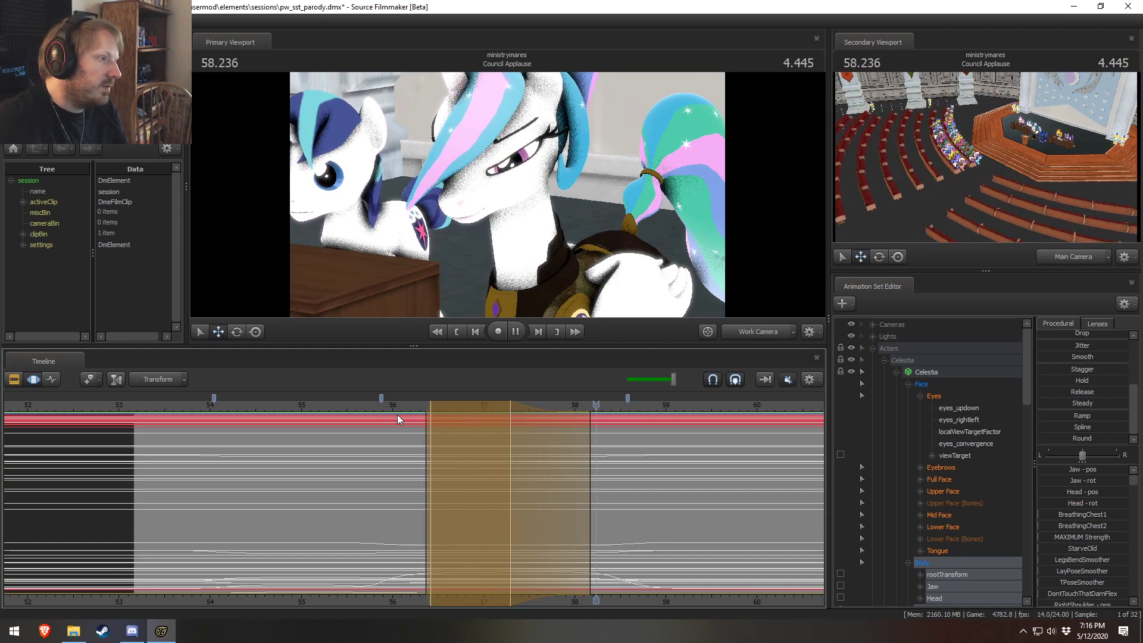
pyautogui.press('space')
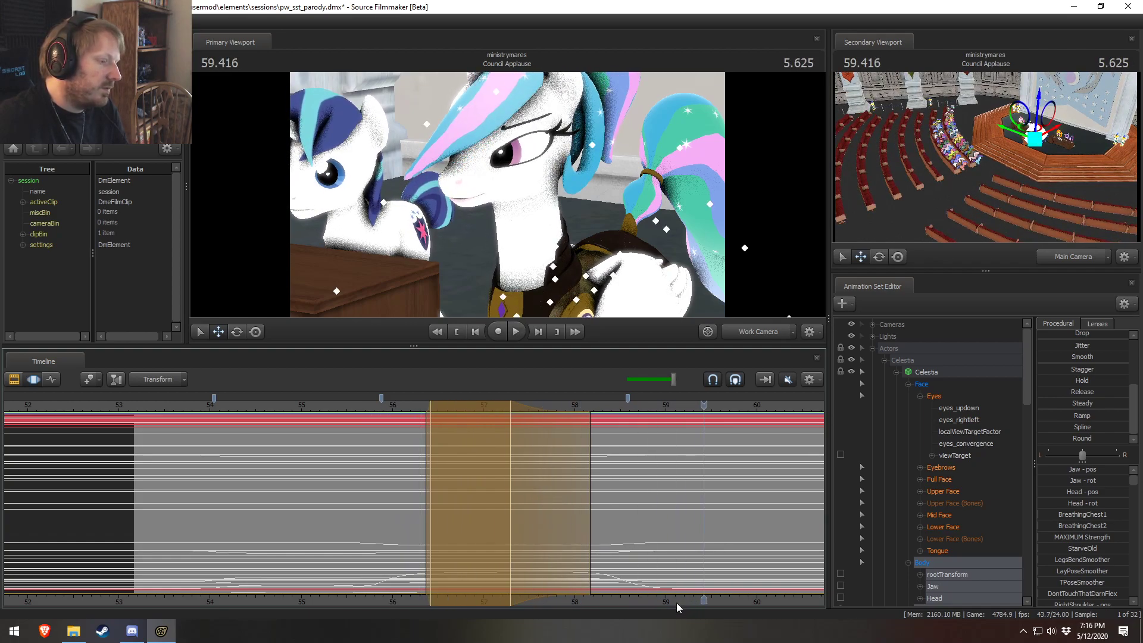
pyautogui.moveTo(681, 590); pyautogui.dragTo(401, 503, button='middle')
pyautogui.click(353, 404)
pyautogui.press('space')
pyautogui.press('space')
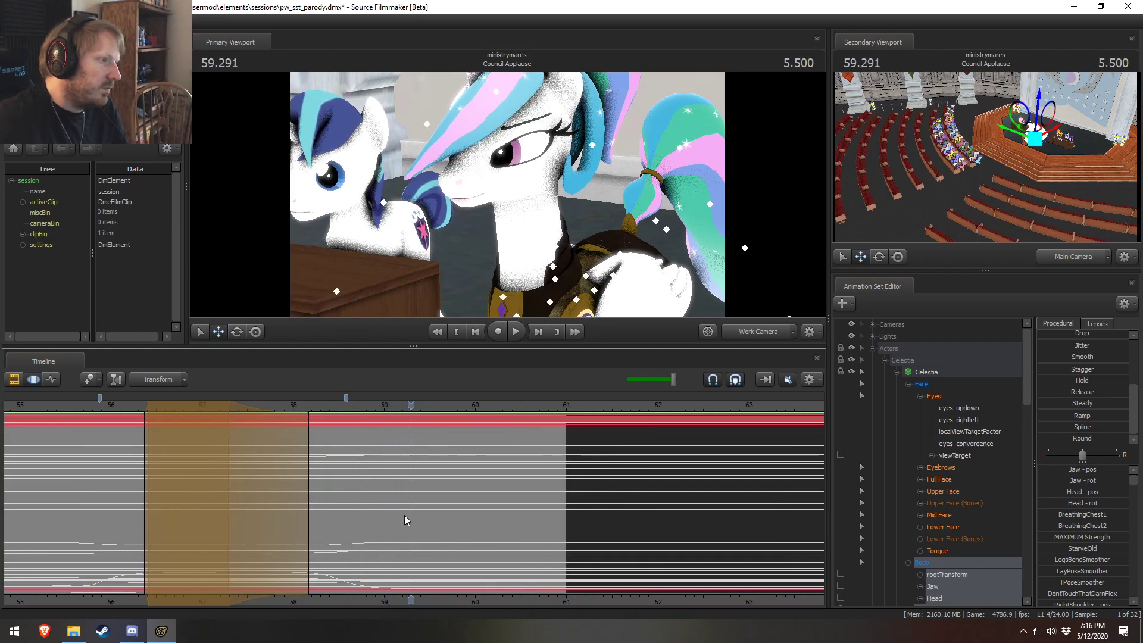
# Step: Apply the Round preset to the Body controls in a soft-edged range of about 58.8–60.1 s, after the third pose change
pyautogui.moveTo(411, 531)
pyautogui.keyDown('shift'); pyautogui.mouseDown()
pyautogui.moveTo(468, 536)
pyautogui.moveTo(403, 519)
pyautogui.mouseUp(); pyautogui.keyUp('shift')
pyautogui.keyDown('shift'); pyautogui.scroll(8, 405, 519); pyautogui.keyUp('shift')
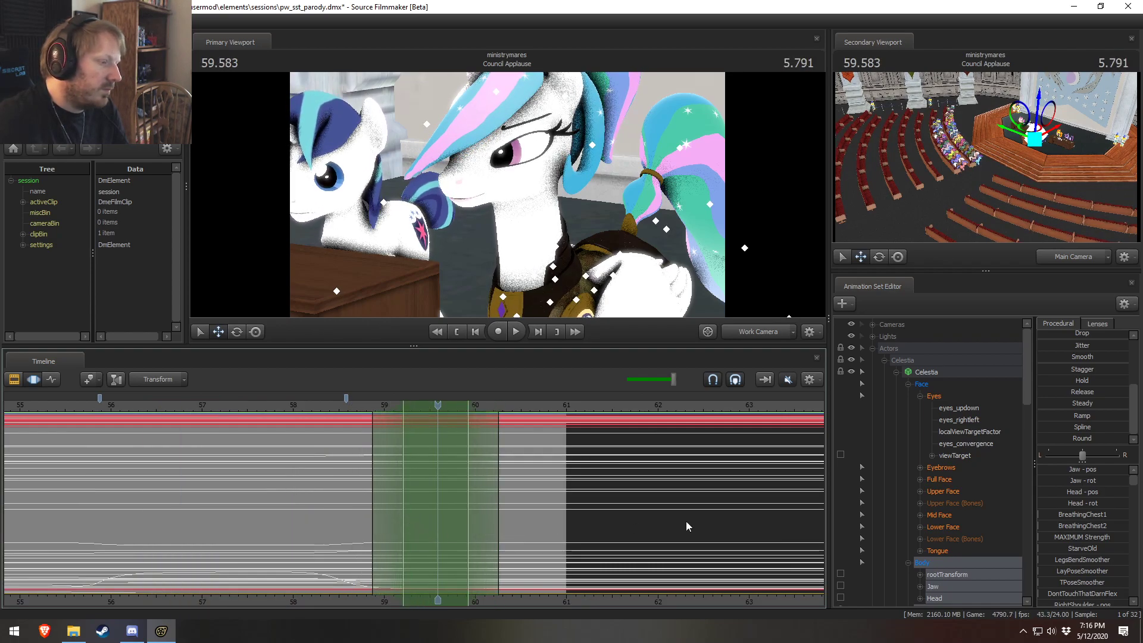
pyautogui.click(1061, 436)
pyautogui.moveTo(425, 409); pyautogui.dragTo(413, 408)
pyautogui.click(300, 406)
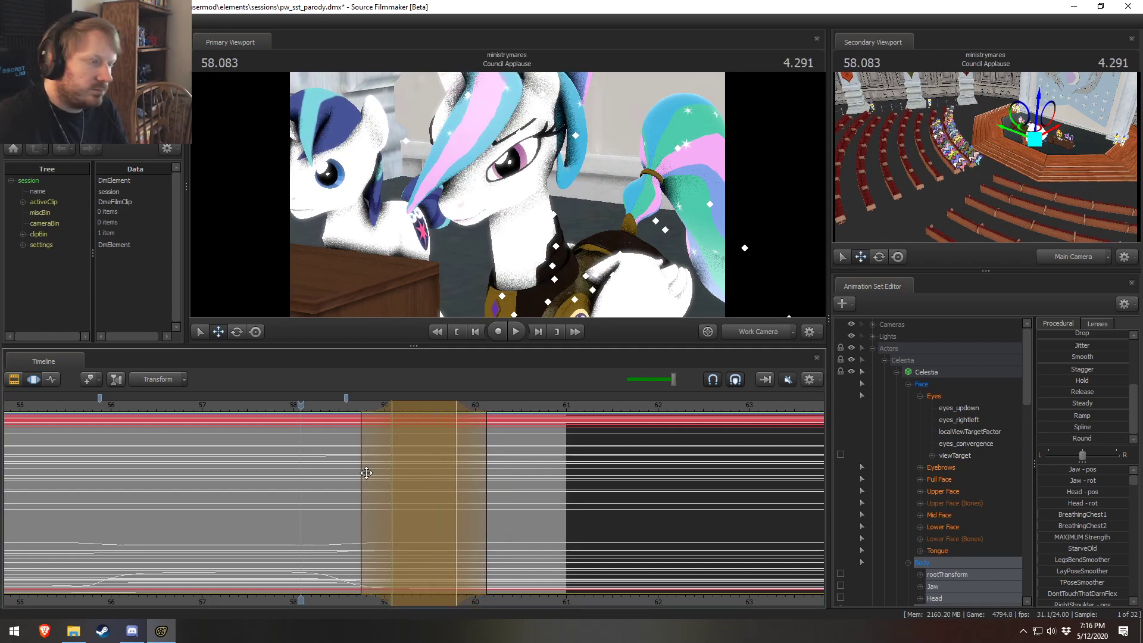
pyautogui.moveTo(399, 470); pyautogui.dragTo(387, 470)
# Step: Replay Celestia's pose changes in the clip editor and motion editor to review the body movement
pyautogui.press('space')
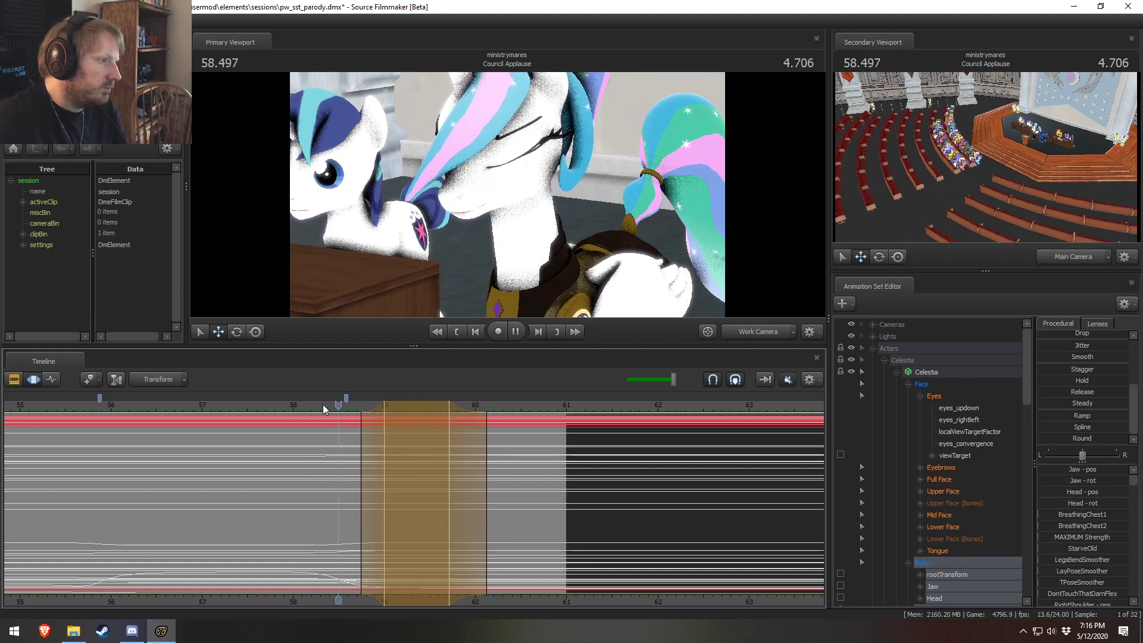
pyautogui.press('space')
pyautogui.press('F2')
pyautogui.moveTo(306, 603); pyautogui.dragTo(568, 554, button='middle')
pyautogui.click(394, 409)
pyautogui.press('space')
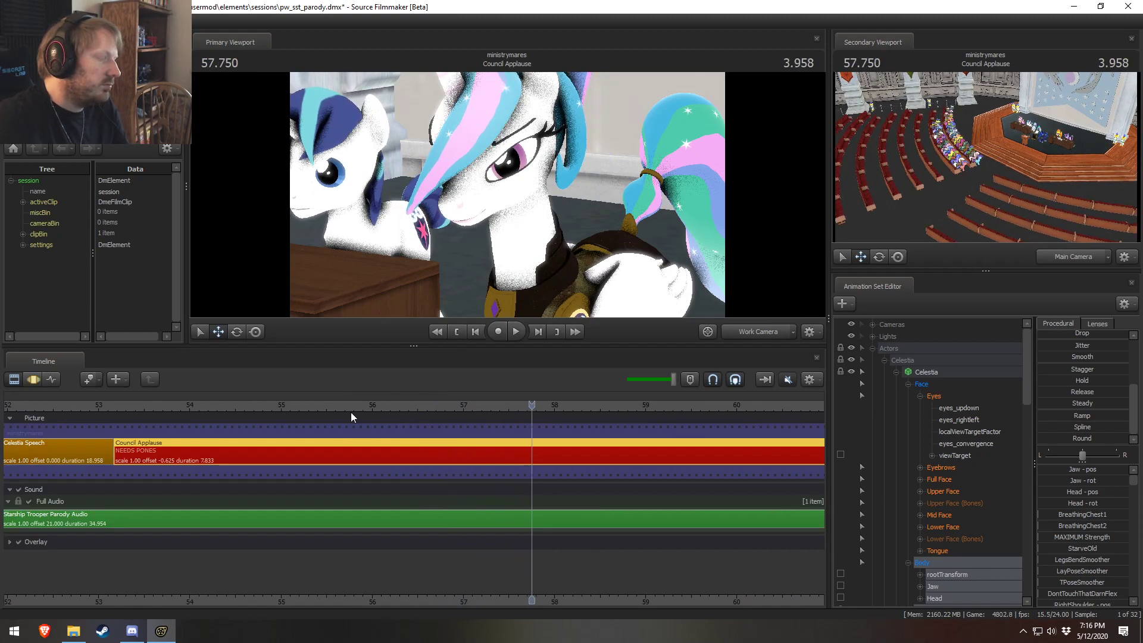
pyautogui.press('F3')
pyautogui.click(189, 402)
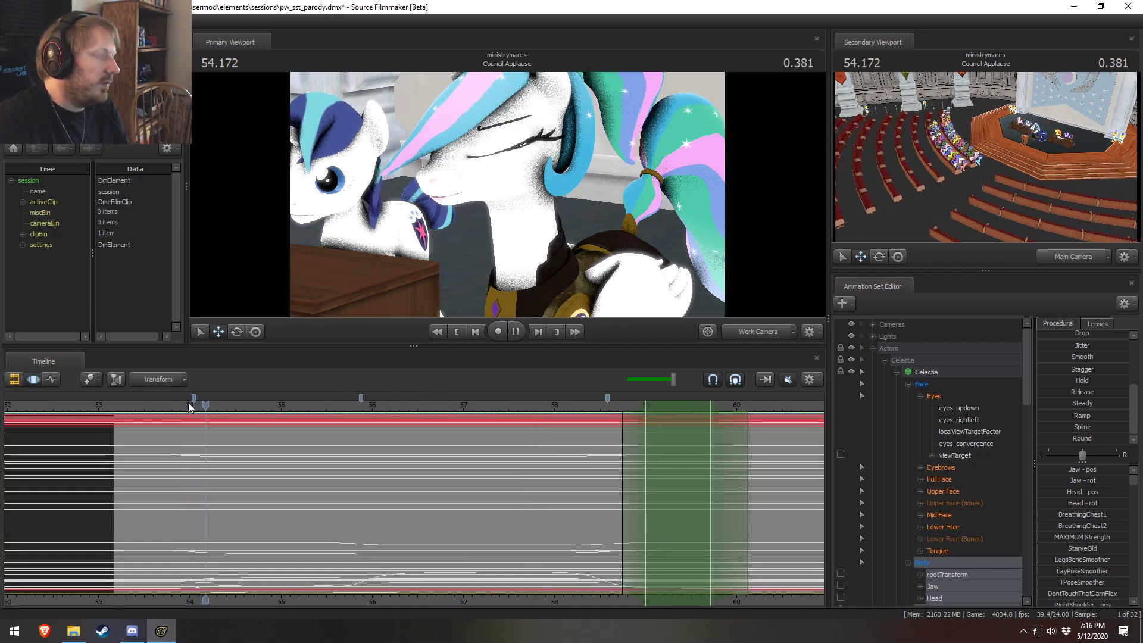
# Step: Apply the Round preset to the Body controls in a soft-edged range of about 54.3–55.7 s and replay the first pose change
pyautogui.moveTo(250, 566)
pyautogui.mouseDown()
pyautogui.moveTo(233, 564)
pyautogui.moveTo(282, 566)
pyautogui.moveTo(227, 567)
pyautogui.moveTo(292, 567)
pyautogui.moveTo(247, 561)
pyautogui.mouseUp()
pyautogui.keyDown('shift'); pyautogui.scroll(2, 247, 562); pyautogui.keyUp('shift')
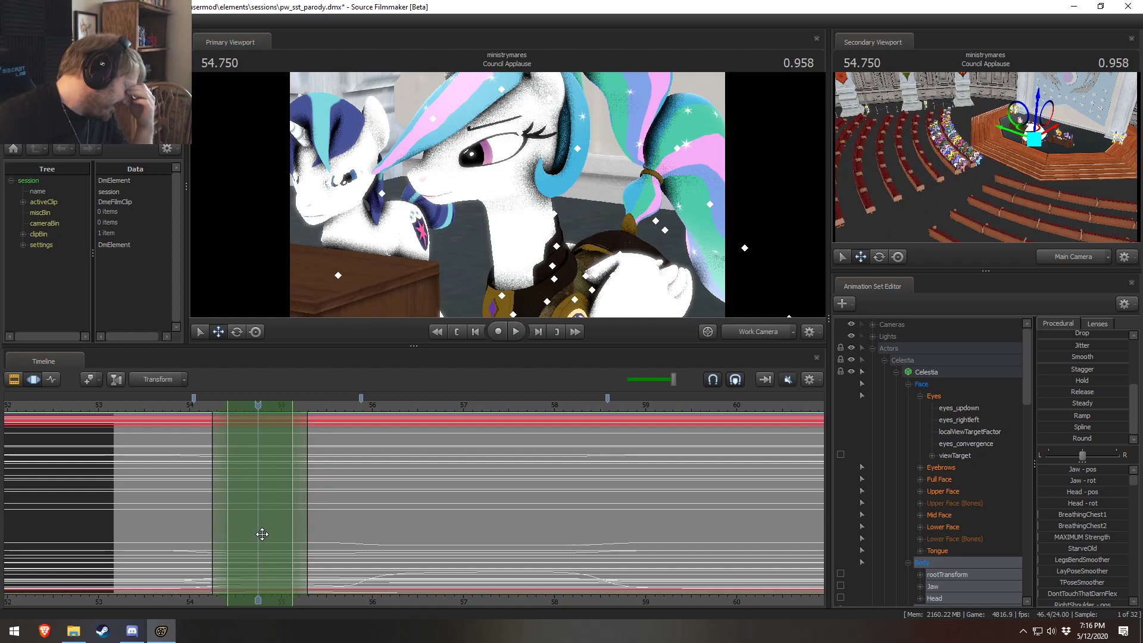
pyautogui.moveTo(304, 537); pyautogui.dragTo(342, 537)
pyautogui.click(1053, 440)
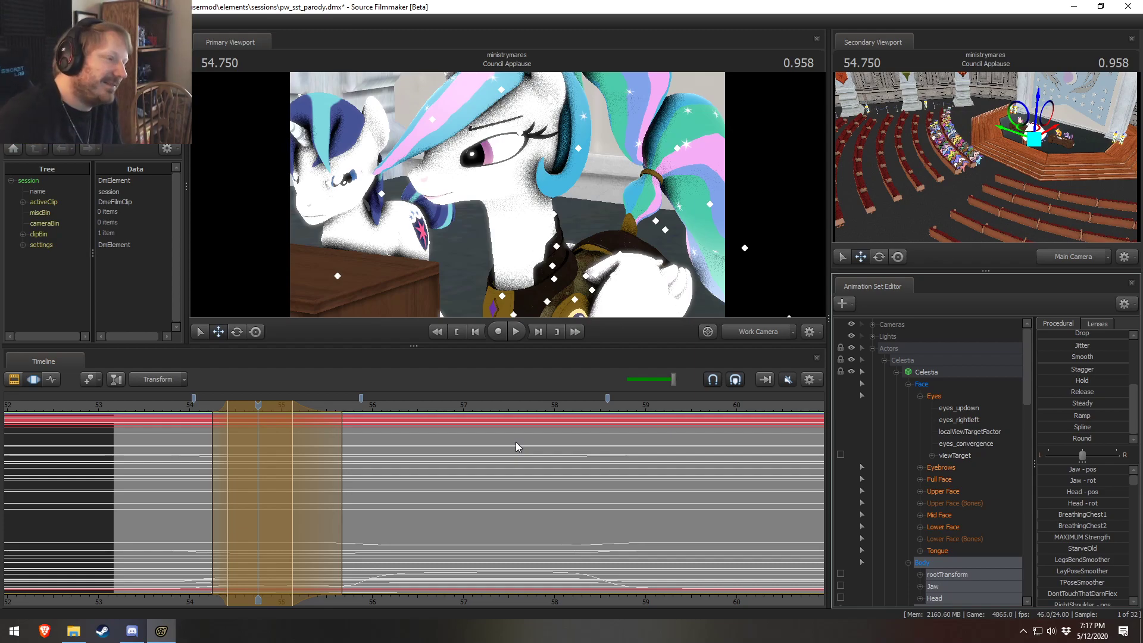
pyautogui.click(175, 409)
pyautogui.press('space')
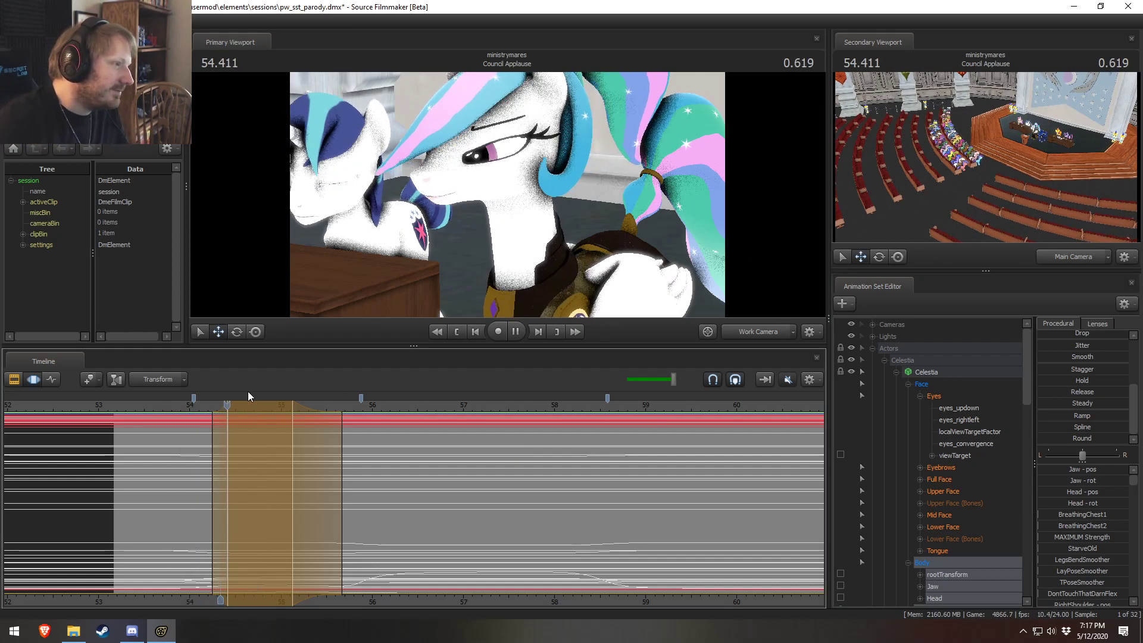
pyautogui.click(127, 410)
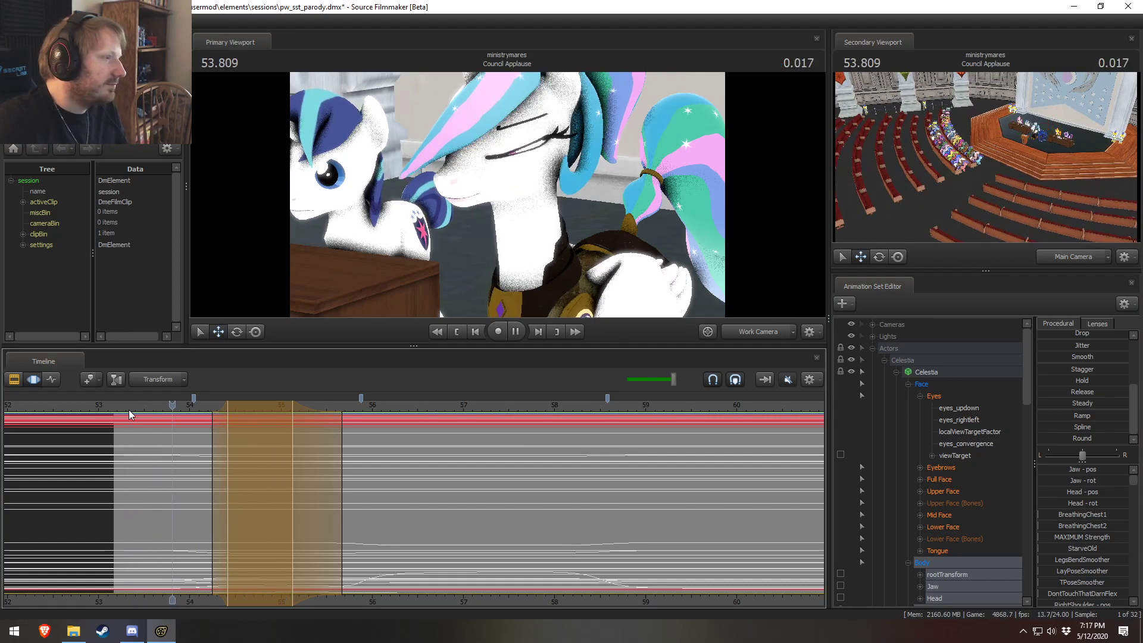
pyautogui.press('space')
# Step: Apply the Round preset to the Body controls at about 53.1–54.0 s, at the shot's start, and replay the whole shot
pyautogui.press('shift')
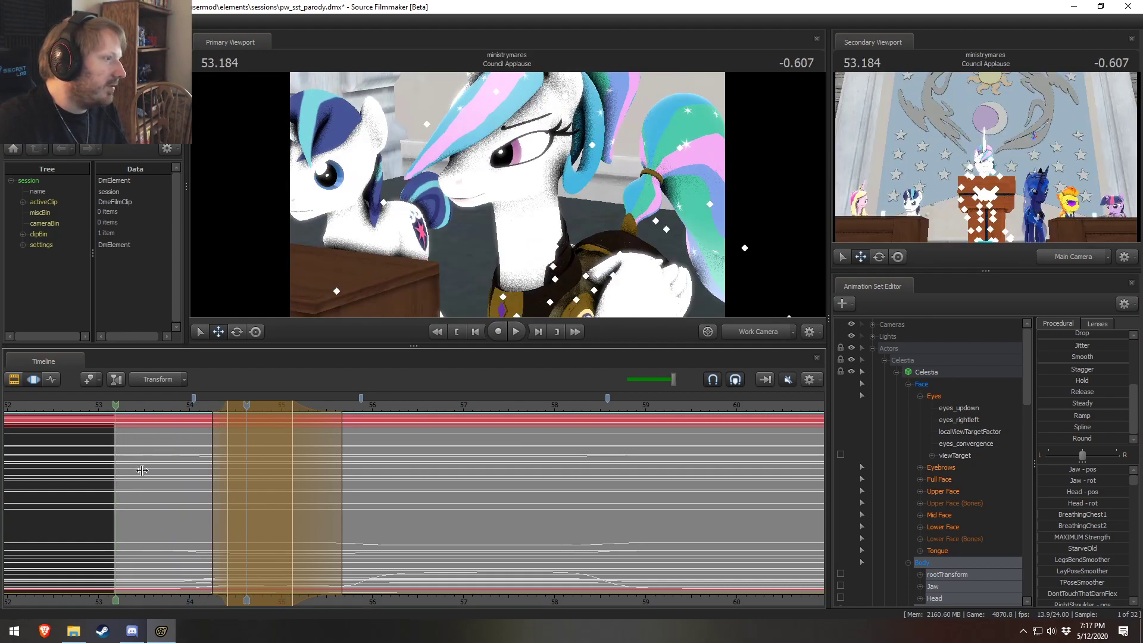
pyautogui.keyDown('shift'); pyautogui.moveTo(170, 474); pyautogui.dragTo(109, 477); pyautogui.keyUp('shift')
pyautogui.click(1085, 429)
pyautogui.moveTo(1051, 439); pyautogui.dragTo(1125, 441)
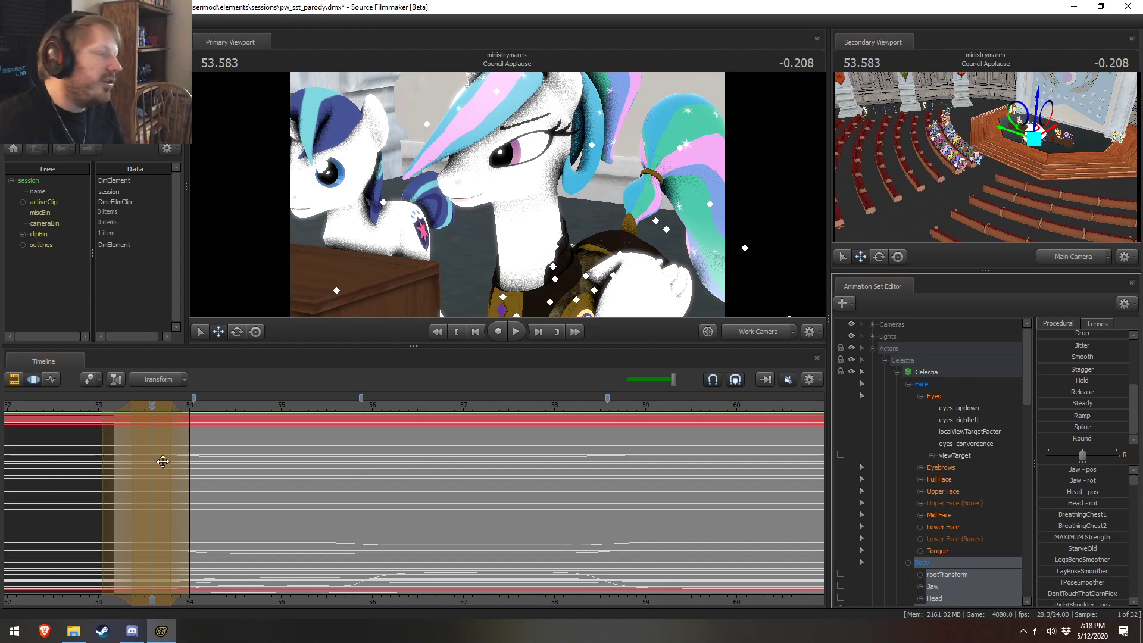
pyautogui.click(111, 409)
pyautogui.moveTo(115, 409); pyautogui.dragTo(121, 409)
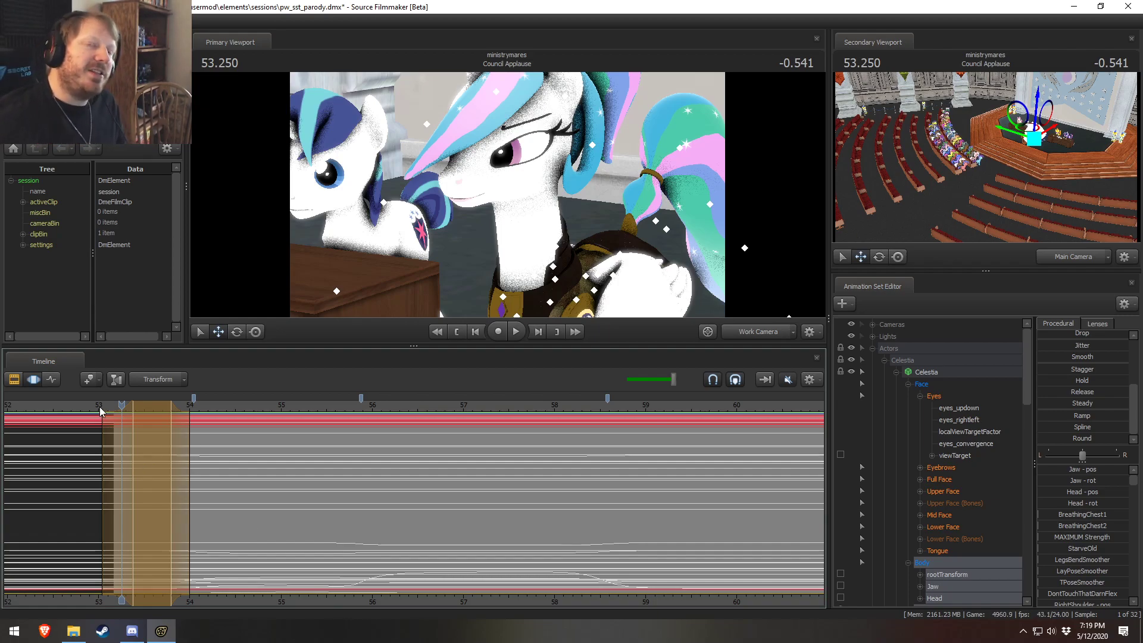
pyautogui.press('space')
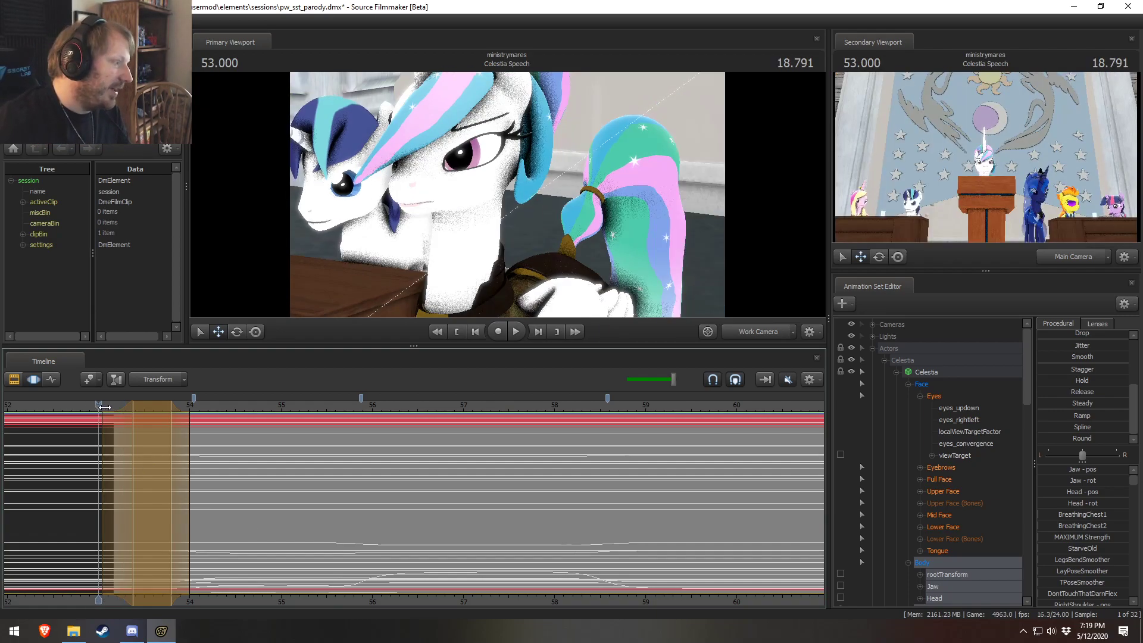
pyautogui.press('F2')
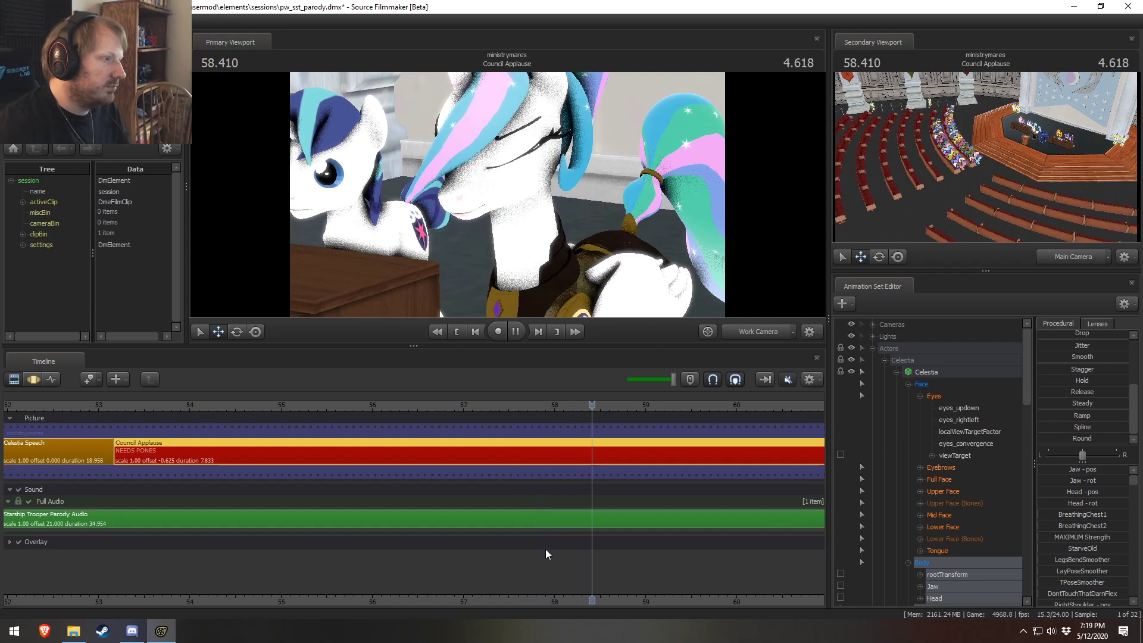
pyautogui.press('space')
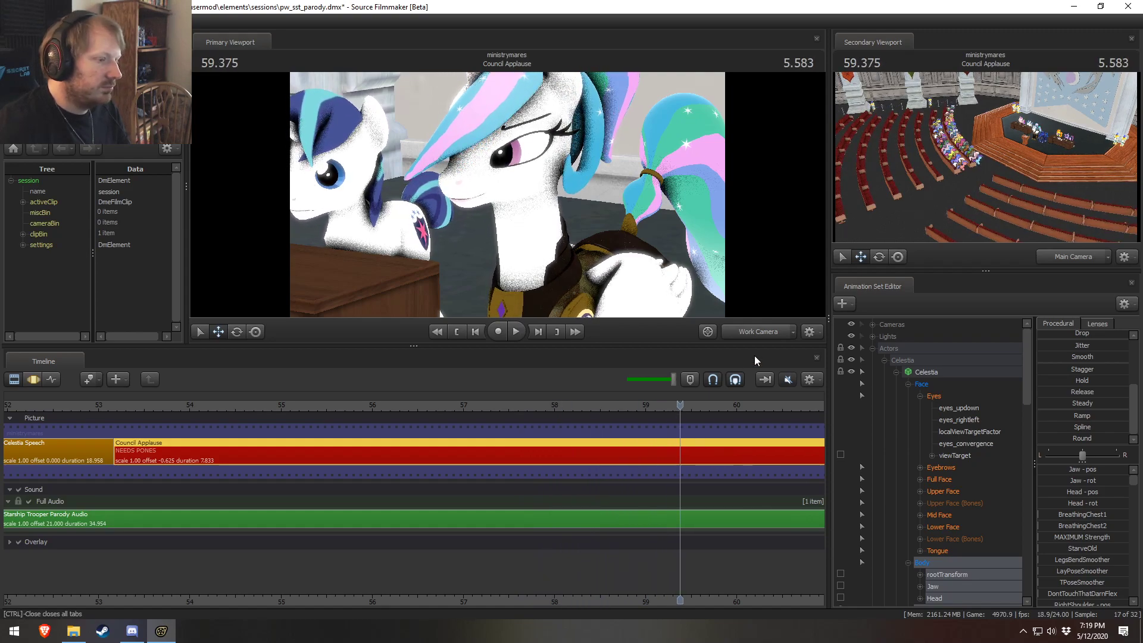
# Step: Show the Main Camera in the primary viewport above a shorter timeline, and unmute the audio
pyautogui.click(758, 331)
pyautogui.moveTo(748, 344); pyautogui.dragTo(712, 528)
pyautogui.click(787, 532)
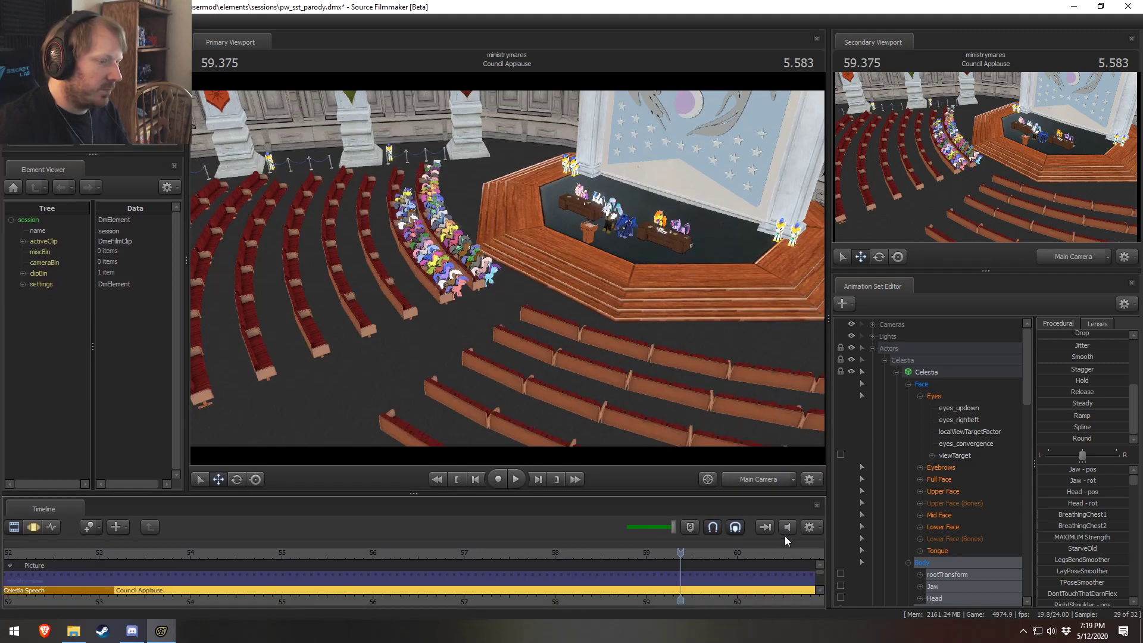
# Step: Play the shot with sound through the Main Camera from about 53.4 s, and return to the Work Camera
pyautogui.click(134, 555)
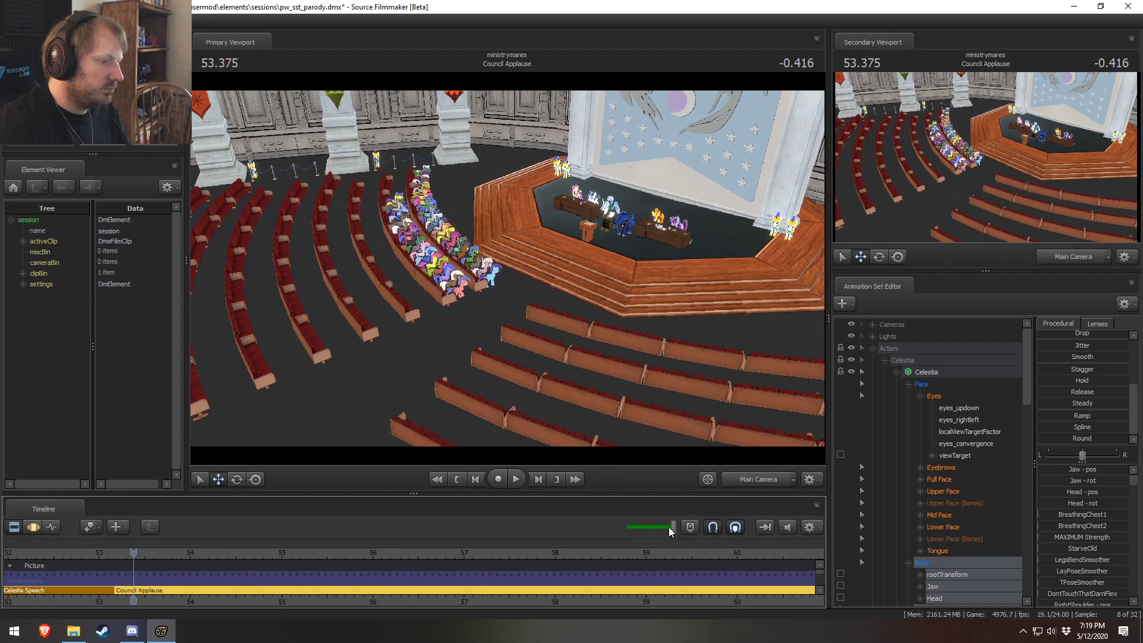
pyautogui.press('space')
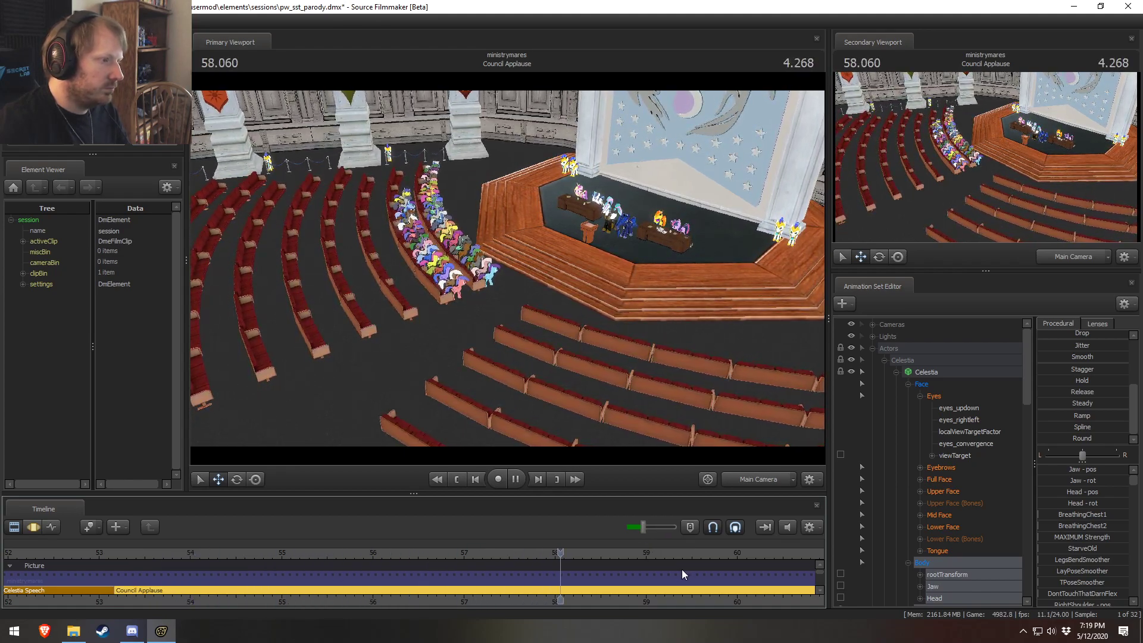
pyautogui.press('space')
pyautogui.click(758, 480)
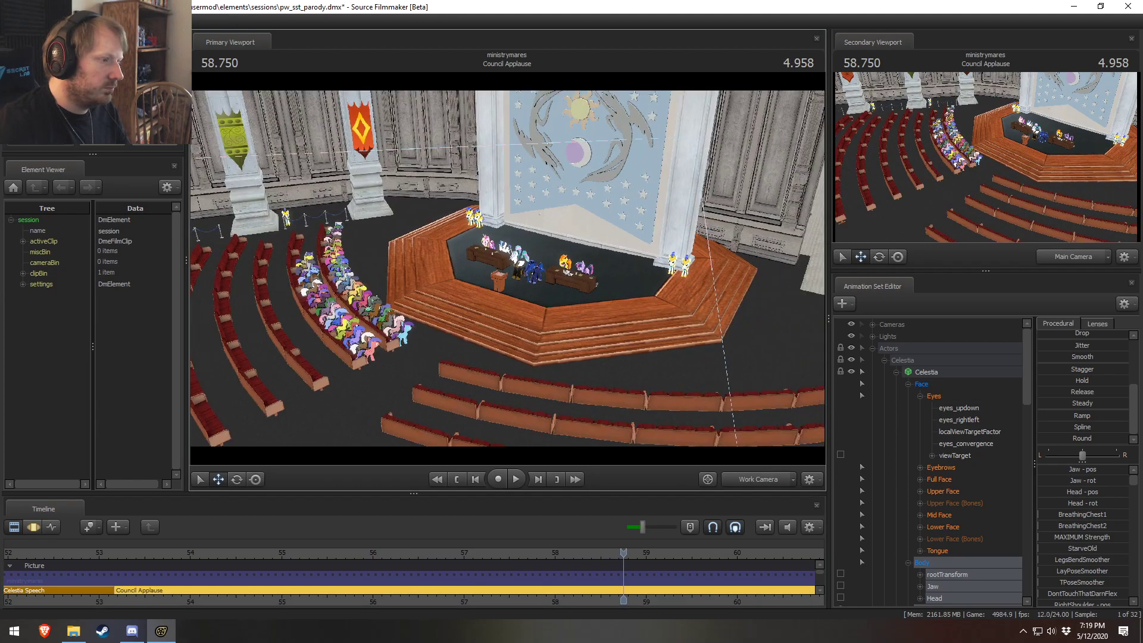
# Step: Move the Work Camera close to Celestia at the council desks, show the Motion Editor, and play the first pose change
pyautogui.press('w')
pyautogui.moveTo(508, 274)
pyautogui.mouseDown()
pyautogui.moveTo(508, 283)
pyautogui.moveTo(508, 273)
pyautogui.mouseUp()
pyautogui.press('F3')
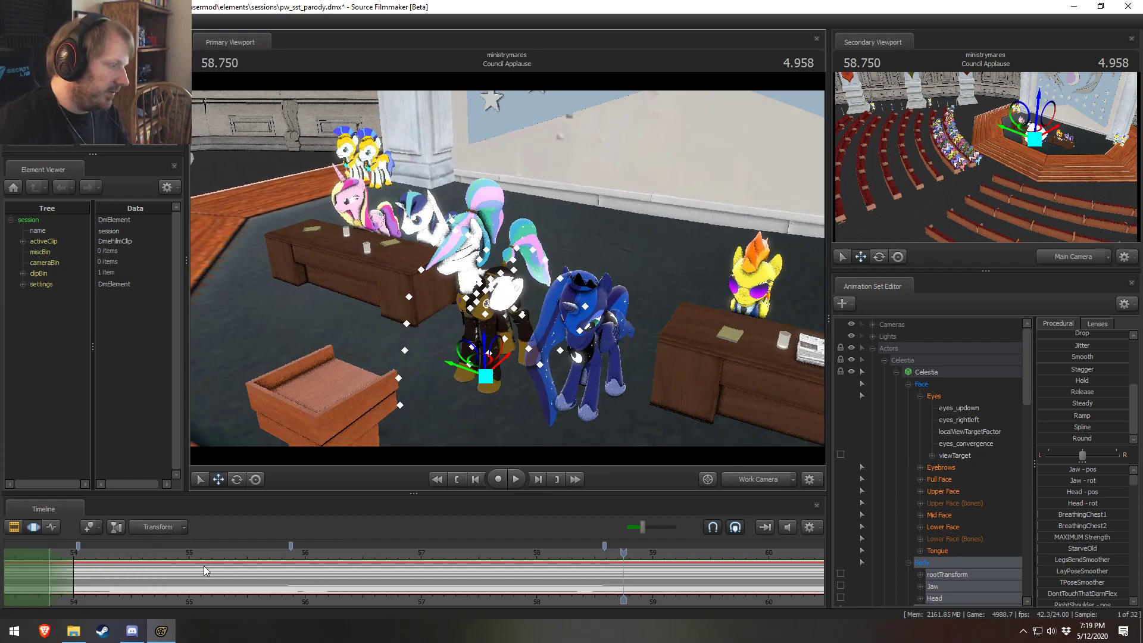
pyautogui.press('space')
pyautogui.press('space')
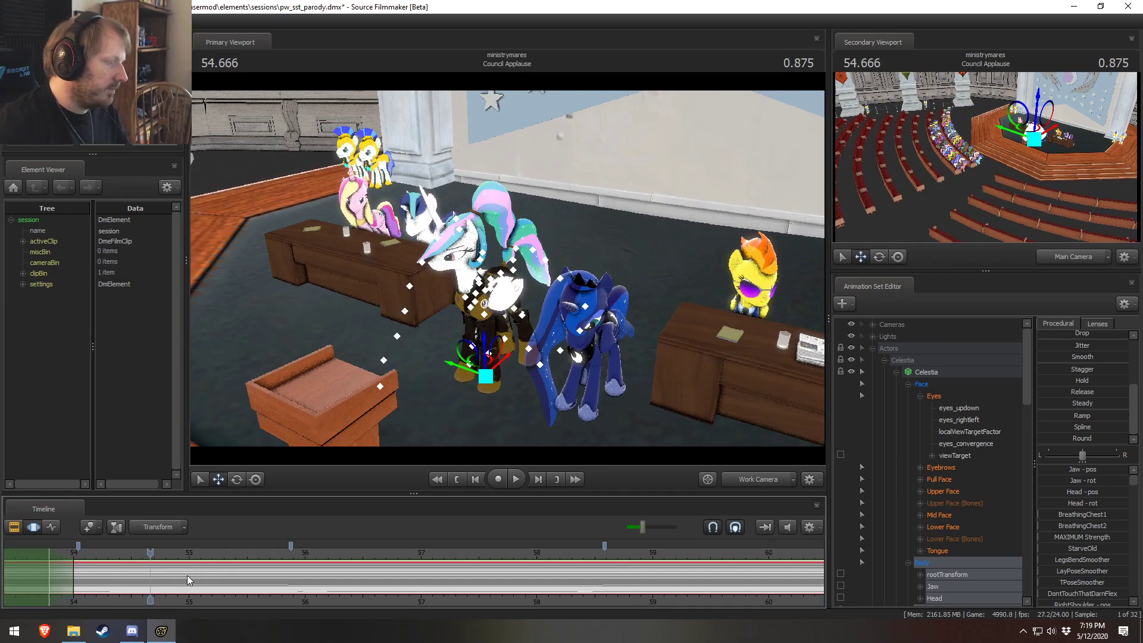
# Step: Select the time from about 54.25 s onward, with a falloff starting at about 53.9 s
pyautogui.scroll(-2, 178, 583)
pyautogui.moveTo(84, 582); pyautogui.dragTo(293, 554)
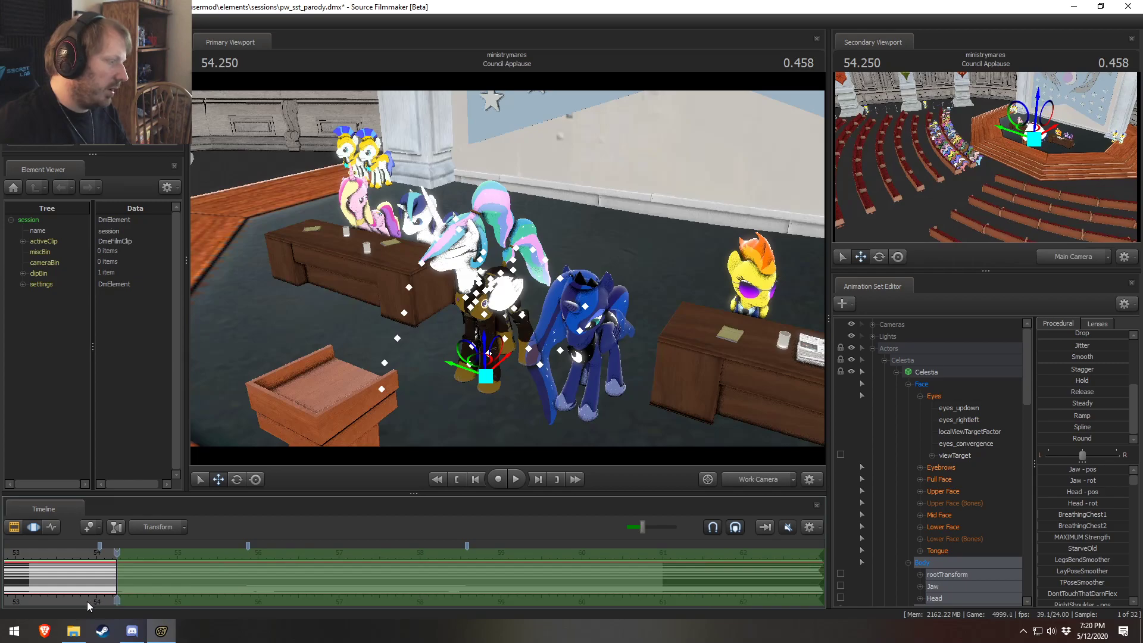
pyautogui.moveTo(90, 605); pyautogui.dragTo(401, 602, button='middle')
pyautogui.scroll(4, 416, 582)
pyautogui.moveTo(403, 582); pyautogui.dragTo(357, 579)
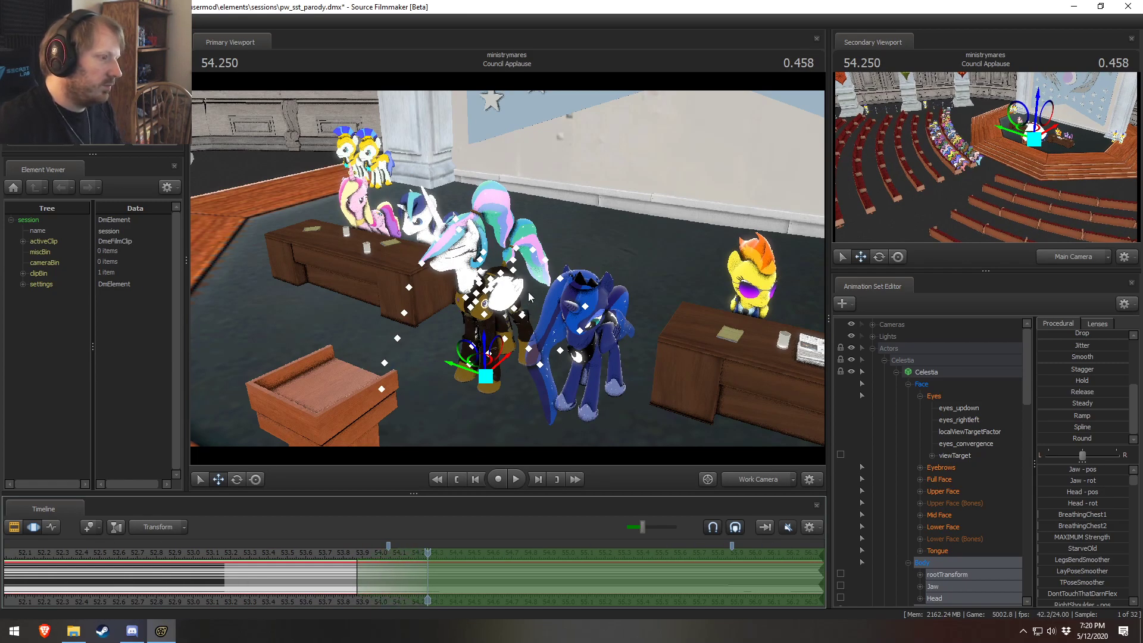
# Step: Rotate Celestia's jiggle_tail1 bone slightly from 54.25 s onward and replay the pose change
pyautogui.keyDown('ctrl'); pyautogui.click(501, 274); pyautogui.keyUp('ctrl')
pyautogui.press('e')
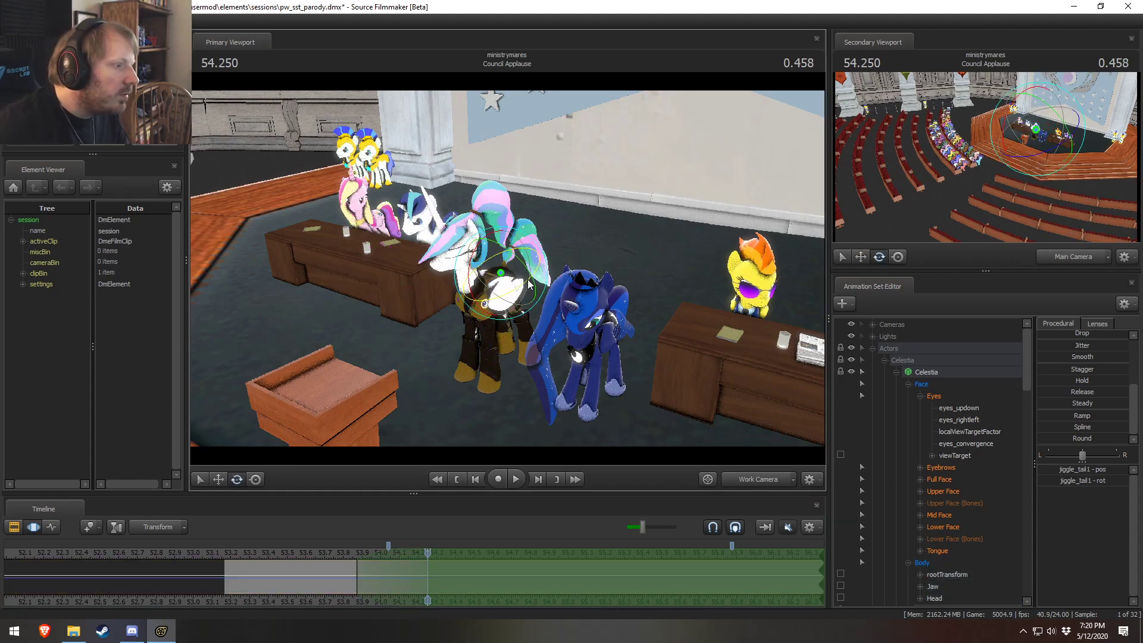
pyautogui.moveTo(519, 288); pyautogui.dragTo(524, 303)
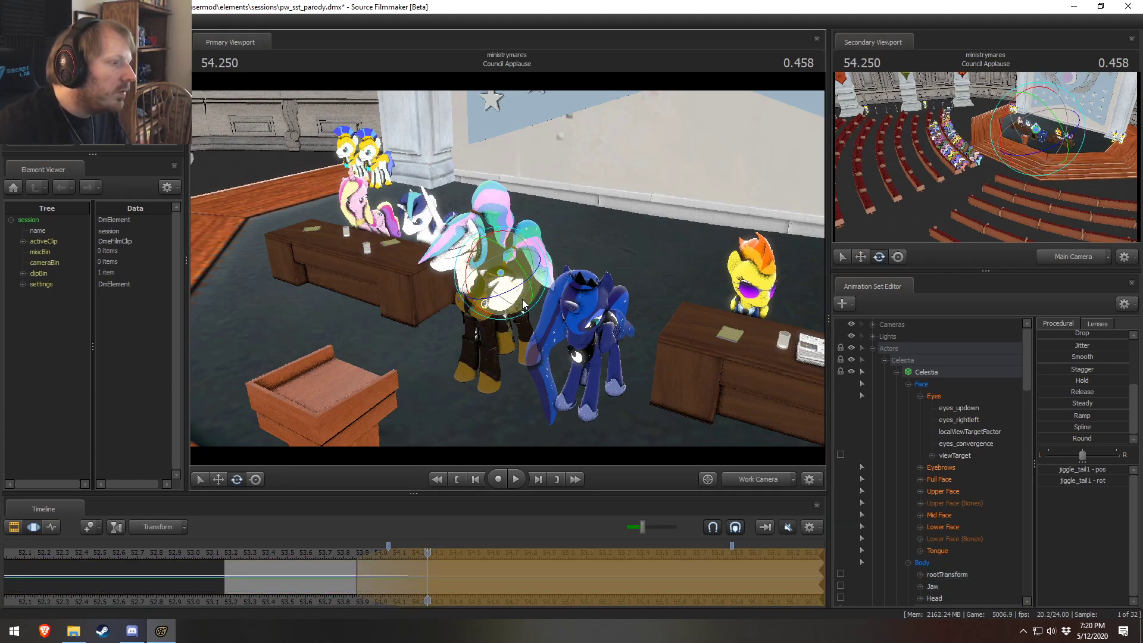
pyautogui.moveTo(529, 255); pyautogui.dragTo(528, 255)
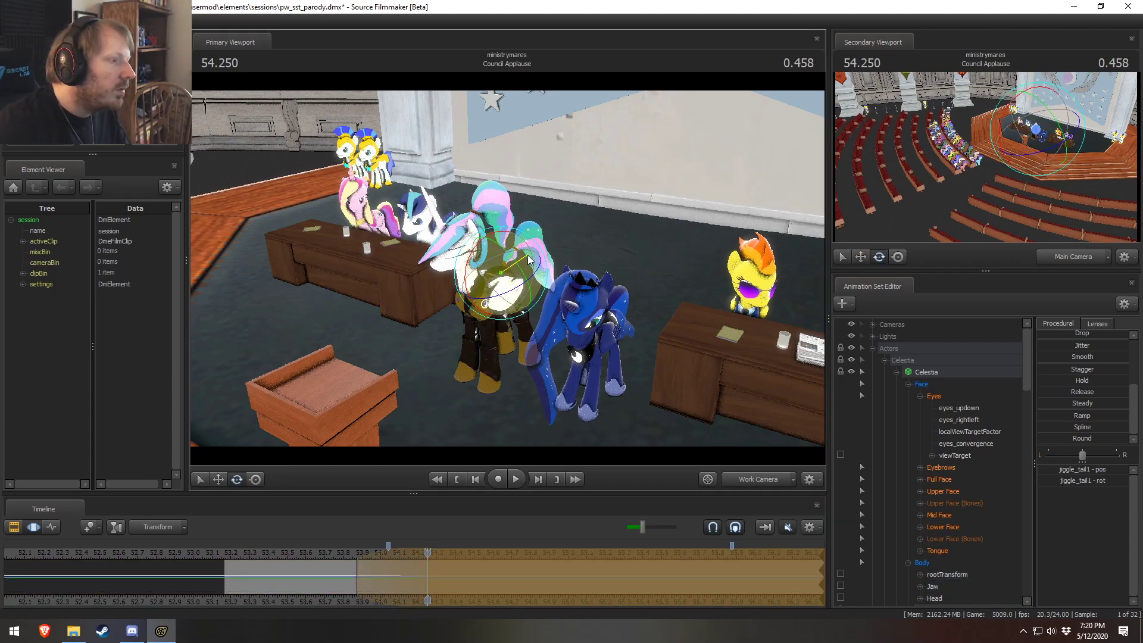
pyautogui.click(332, 554)
pyautogui.press('space')
pyautogui.press('space')
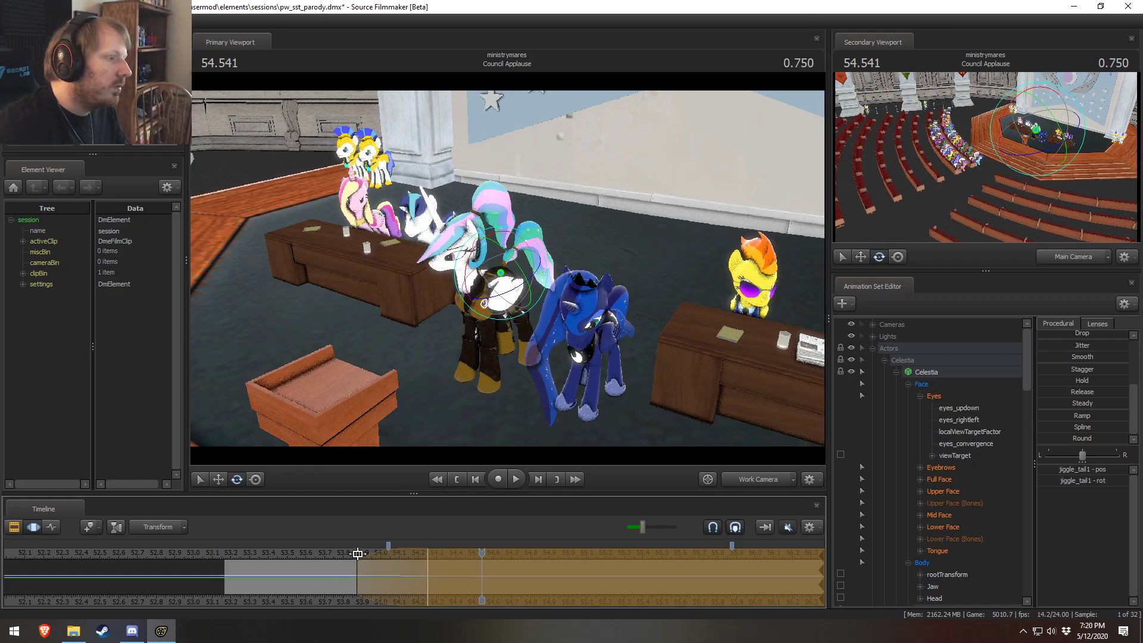
# Step: Widen the tail rotation's lead-in falloff to about 53.6–54.5 s and replay it
pyautogui.scroll(1, 402, 572)
pyautogui.keyDown('shift'); pyautogui.moveTo(335, 575); pyautogui.dragTo(367, 581); pyautogui.keyUp('shift')
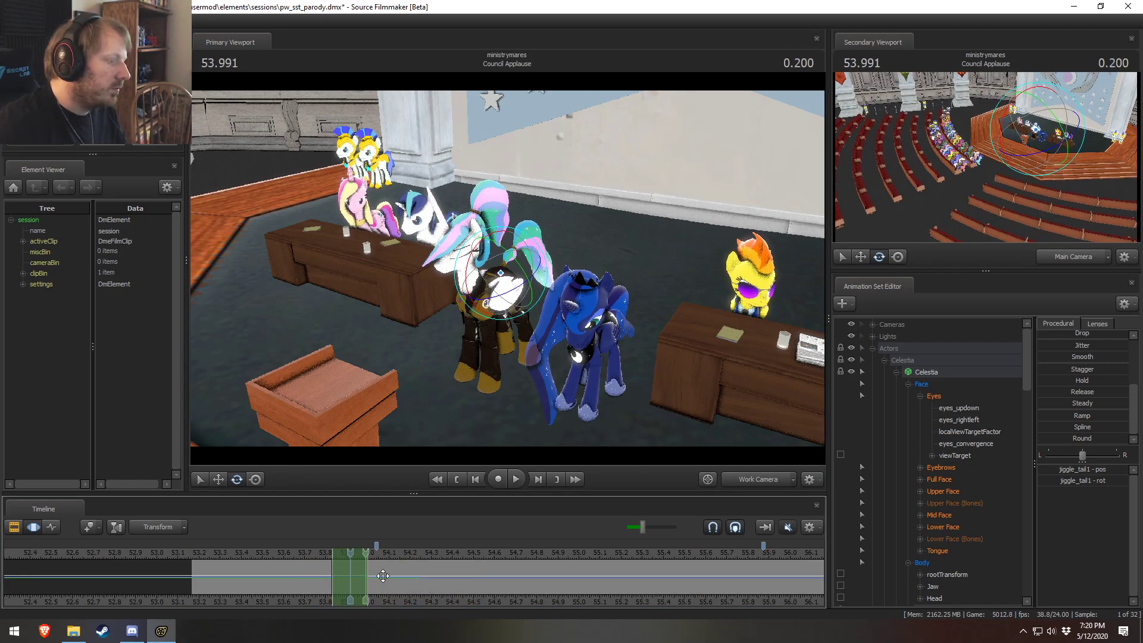
pyautogui.hotkey('ctrl', 'z')
pyautogui.keyDown('ctrl'); pyautogui.scroll(9, 384, 575); pyautogui.keyUp('ctrl')
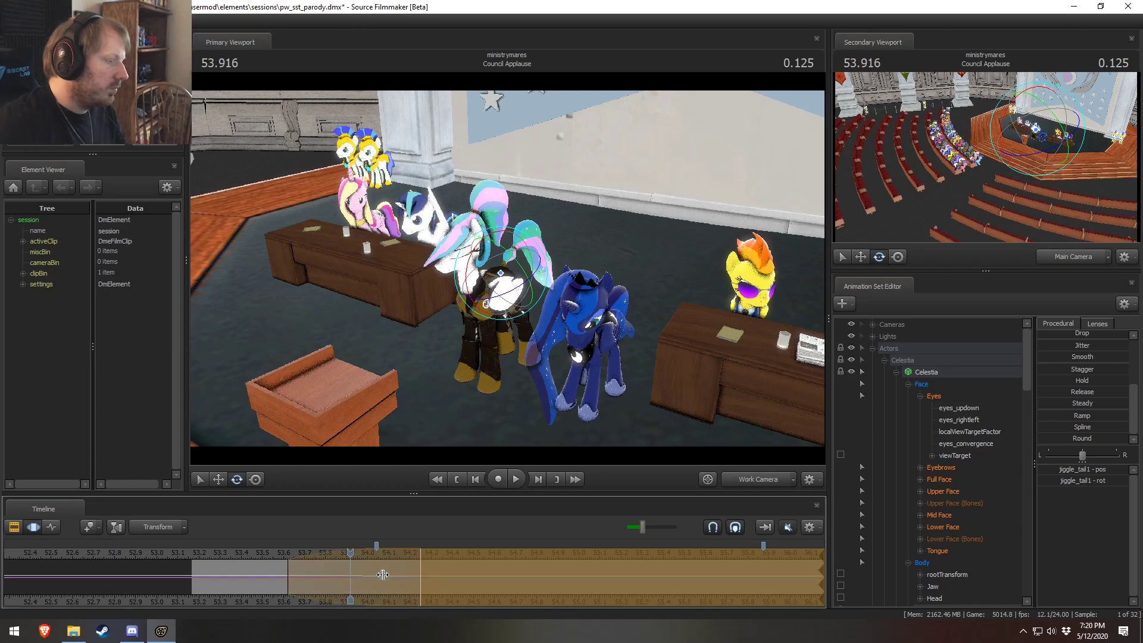
pyautogui.moveTo(385, 573); pyautogui.dragTo(439, 566)
pyautogui.click(279, 556)
pyautogui.press('space')
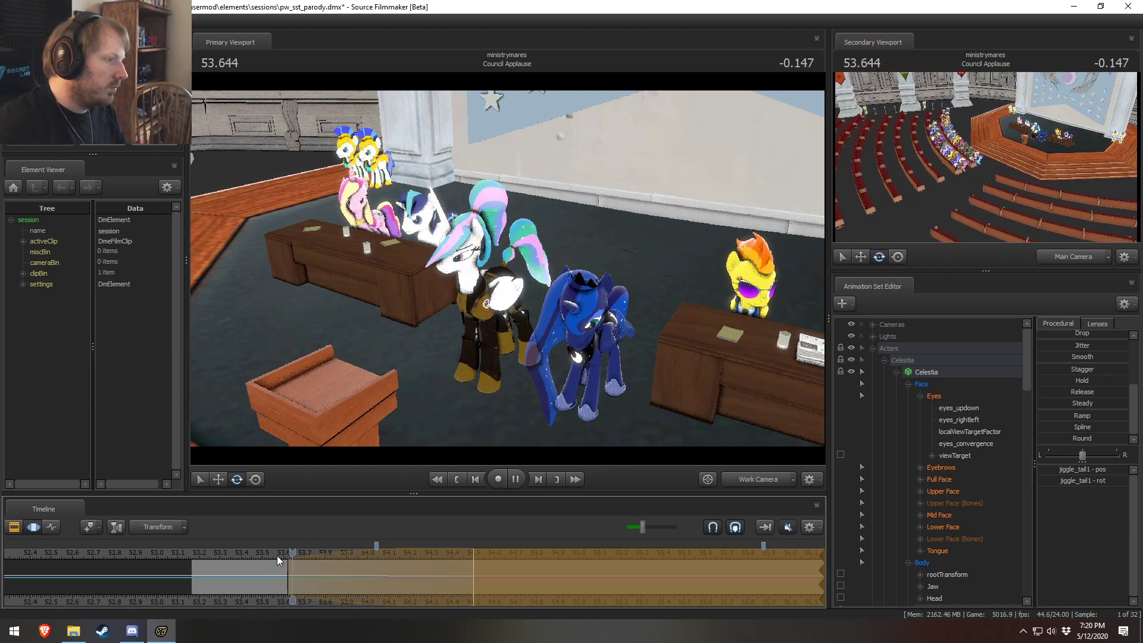
pyautogui.press('space')
# Step: Shift the tail rotation's falloff to about 53.9–54.6 s, adjust the lead-in, and replay the movement
pyautogui.moveTo(314, 562); pyautogui.dragTo(405, 567)
pyautogui.keyDown('ctrl'); pyautogui.scroll(5, 428, 576); pyautogui.keyUp('ctrl')
pyautogui.click(296, 557)
pyautogui.press('space')
pyautogui.press('space')
pyautogui.click(306, 554)
pyautogui.press('space')
pyautogui.press('space')
# Step: Move the tail rotation's falloff earlier to about 53.8–54.5 s and replay the pose change
pyautogui.scroll(-3, 345, 567)
pyautogui.moveTo(385, 602); pyautogui.dragTo(293, 567, button='middle')
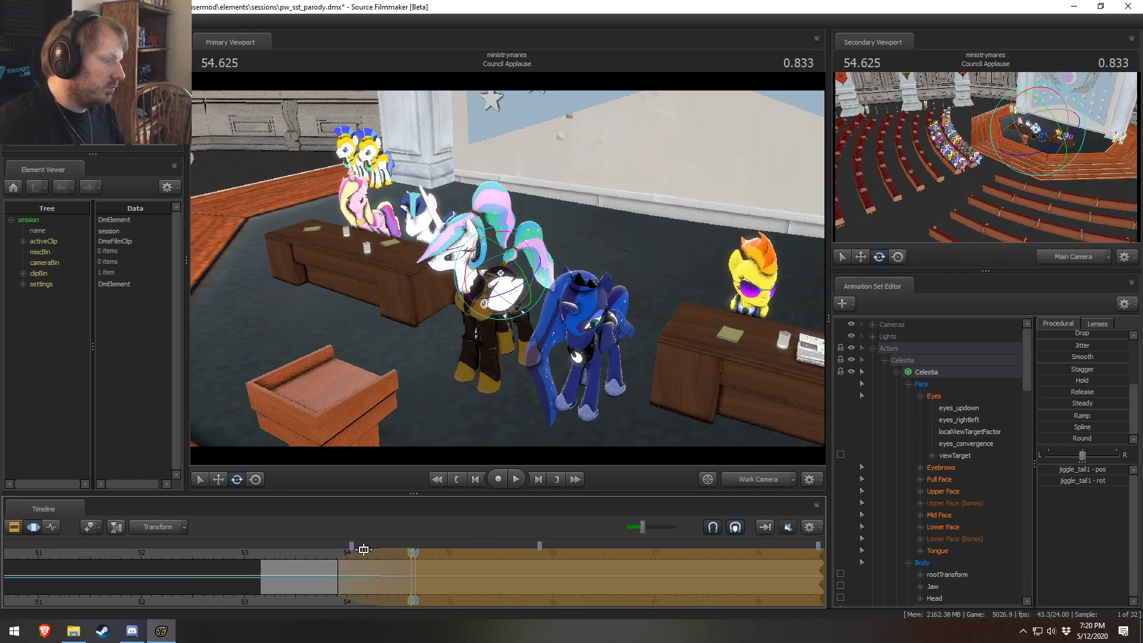
pyautogui.click(320, 557)
pyautogui.press('space')
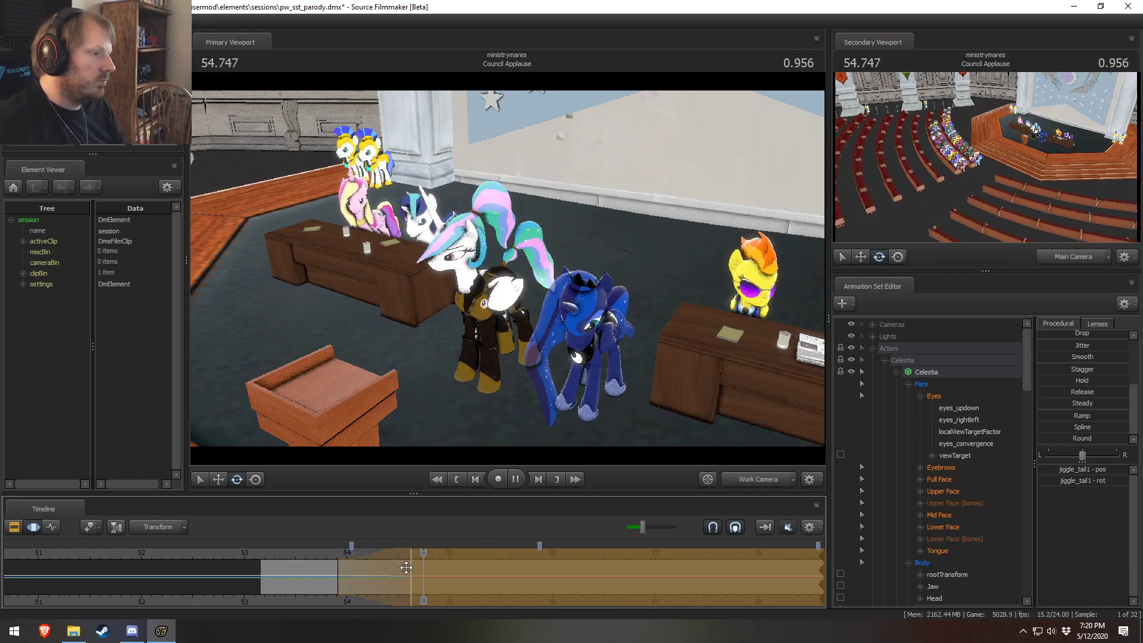
pyautogui.press('space')
pyautogui.moveTo(382, 577); pyautogui.dragTo(356, 576)
pyautogui.press('space')
pyautogui.click(309, 556)
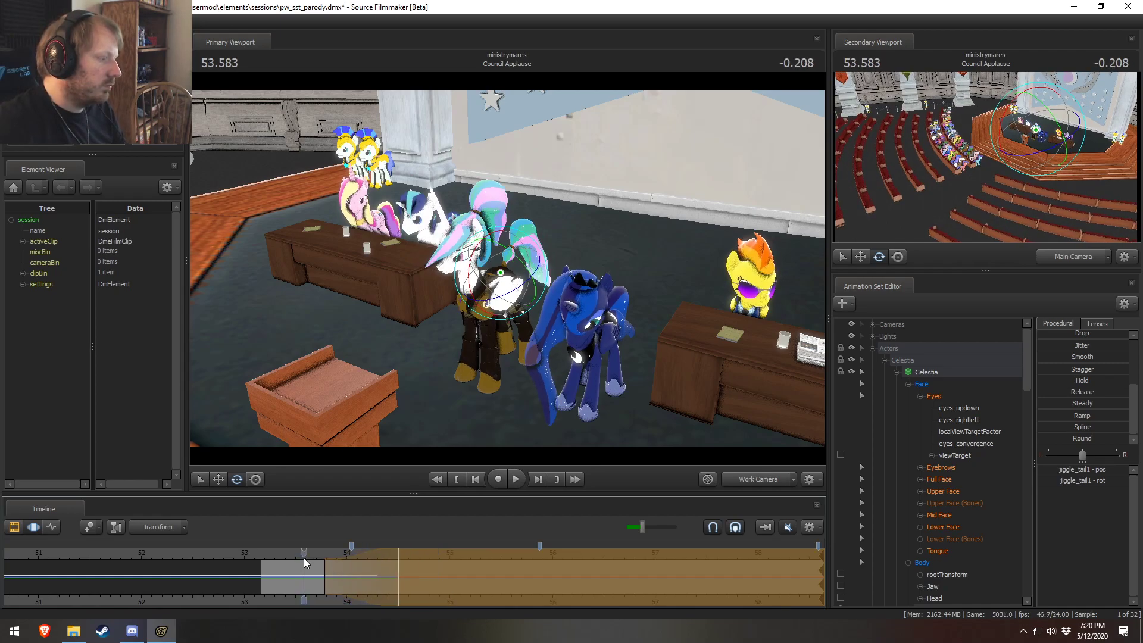
pyautogui.press('space')
# Step: Apply the Round preset to jiggle_tail1 in a soft-edged range of about 54.0–55.5 s and replay the tail movement
pyautogui.keyDown('shift'); pyautogui.moveTo(385, 584); pyautogui.dragTo(475, 579); pyautogui.keyUp('shift')
pyautogui.keyDown('shift'); pyautogui.scroll(3, 422, 587); pyautogui.keyUp('shift')
pyautogui.keyDown('shift'); pyautogui.scroll(2, 421, 588); pyautogui.keyUp('shift')
pyautogui.click(1077, 439)
pyautogui.moveTo(435, 578); pyautogui.dragTo(474, 580)
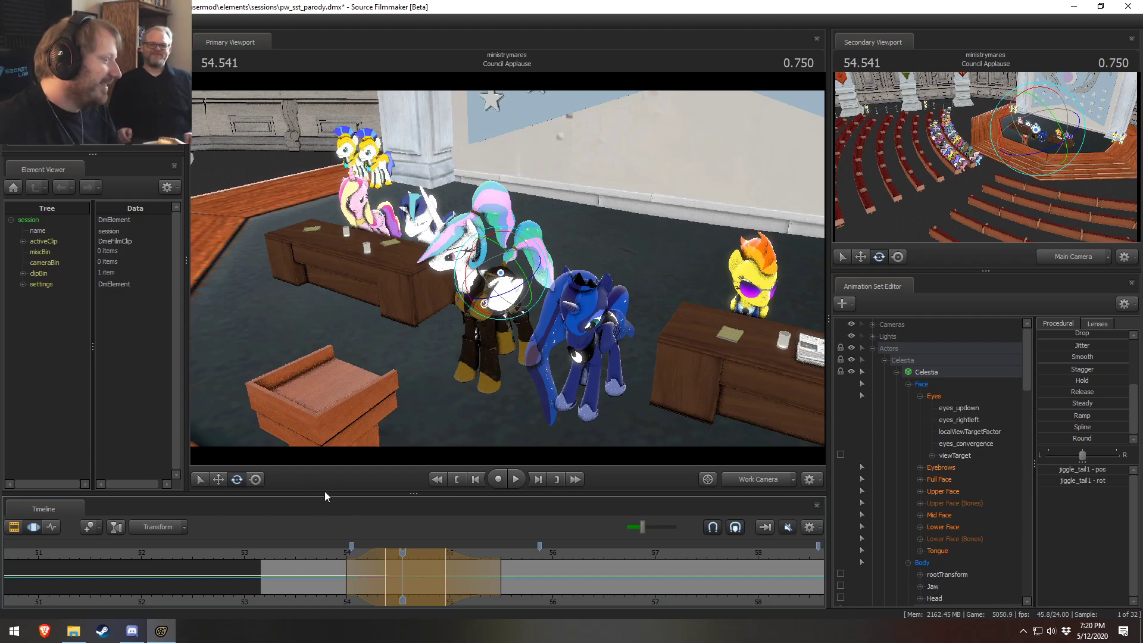
pyautogui.click(331, 550)
pyautogui.press('space')
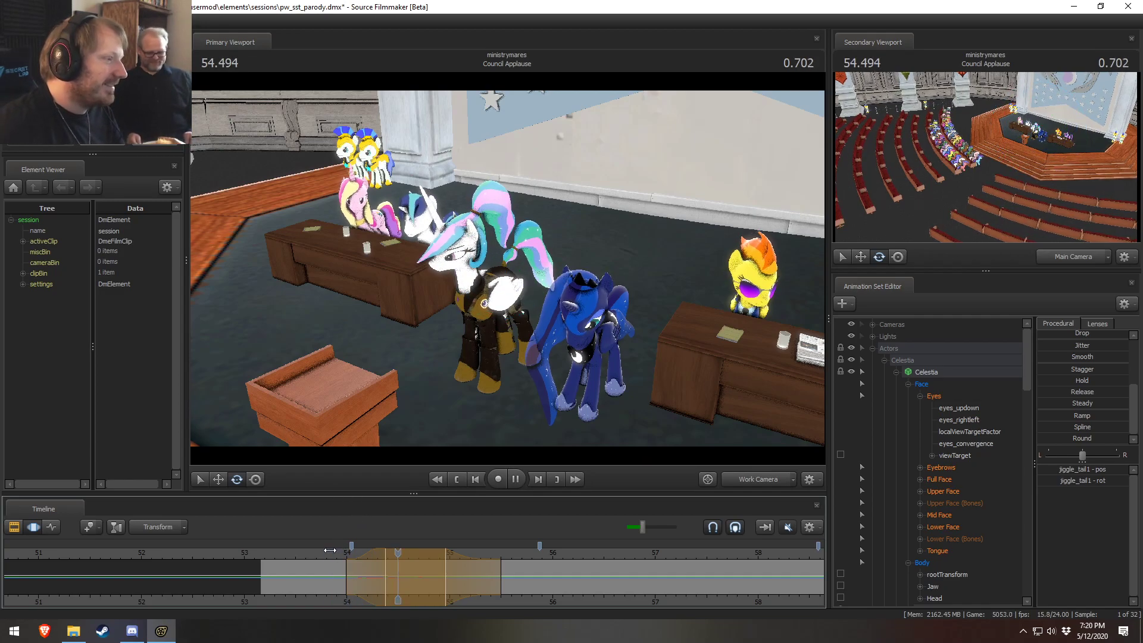
# Step: Set a soft-edged time selection of about 54.0–55.0 s peaking at 54.5 s, and replay the pose change
pyautogui.moveTo(311, 577); pyautogui.dragTo(380, 584)
pyautogui.click(351, 550)
pyautogui.press('space')
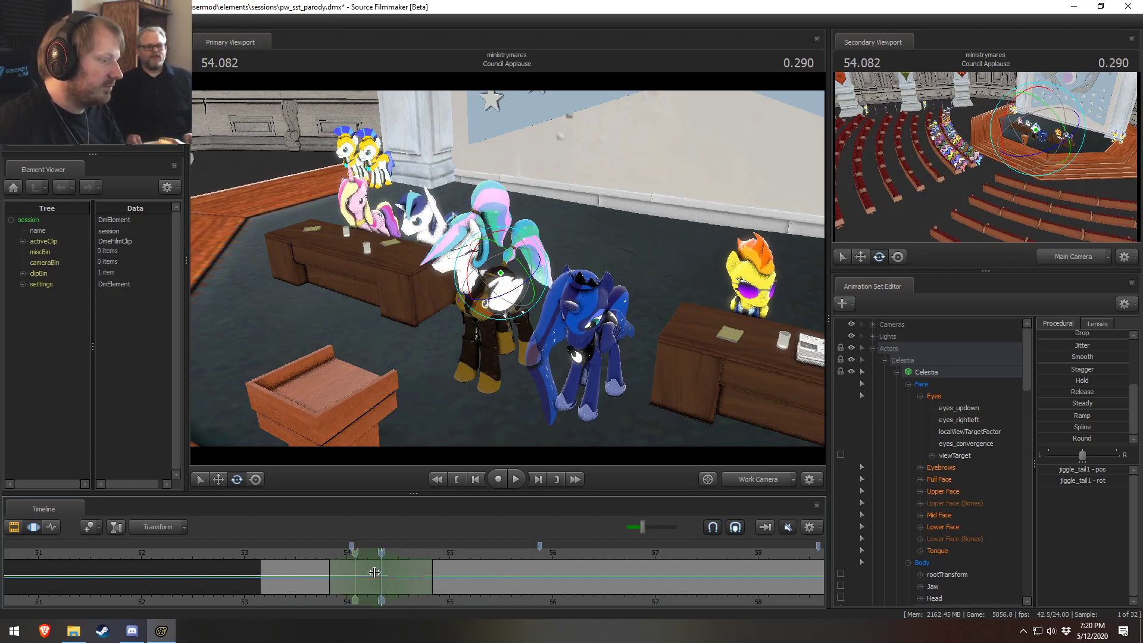
pyautogui.click(402, 575)
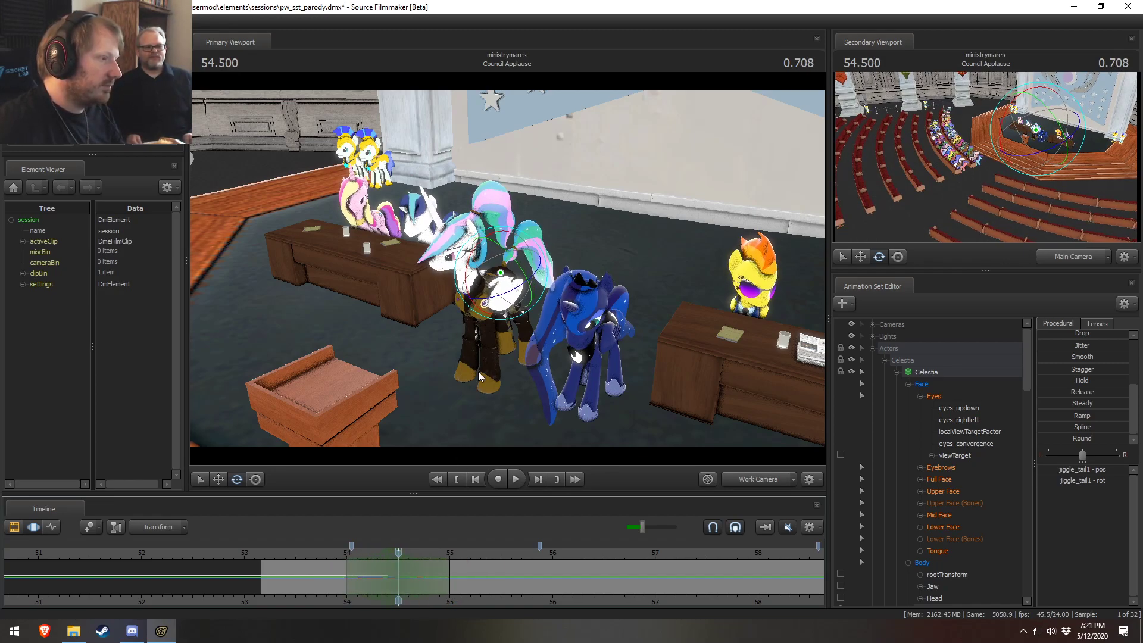
pyautogui.click(319, 557)
pyautogui.press('space')
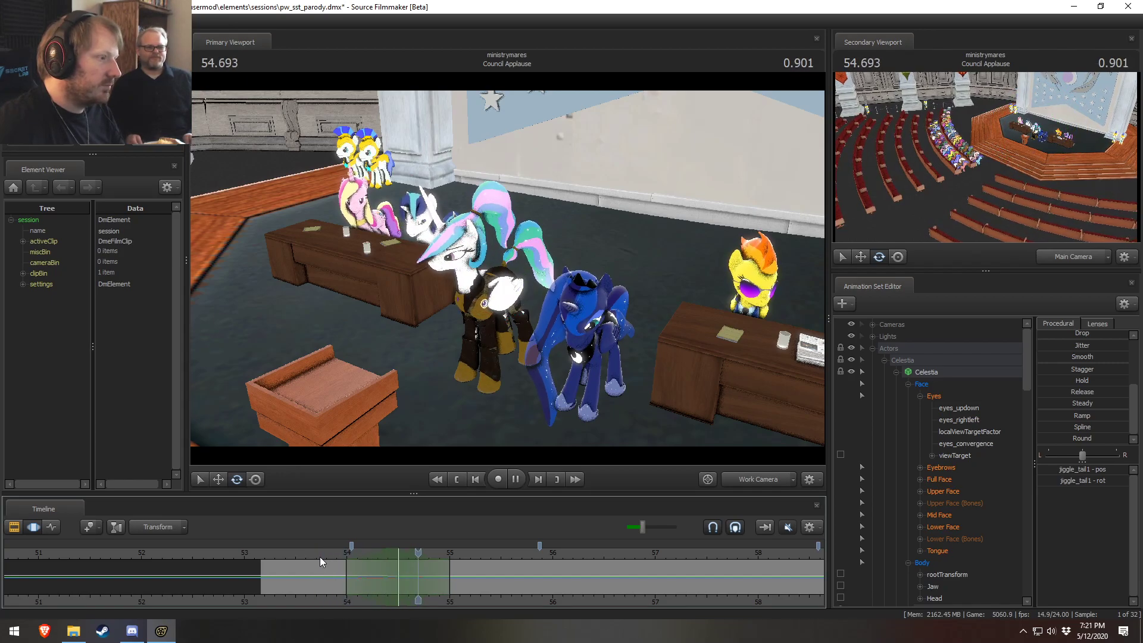
# Step: Try a slight rotation of jiggle_tail1 peaking at 54.5 s and replay the tail movement
pyautogui.moveTo(381, 564)
pyautogui.mouseDown()
pyautogui.moveTo(415, 568)
pyautogui.moveTo(399, 566)
pyautogui.mouseUp()
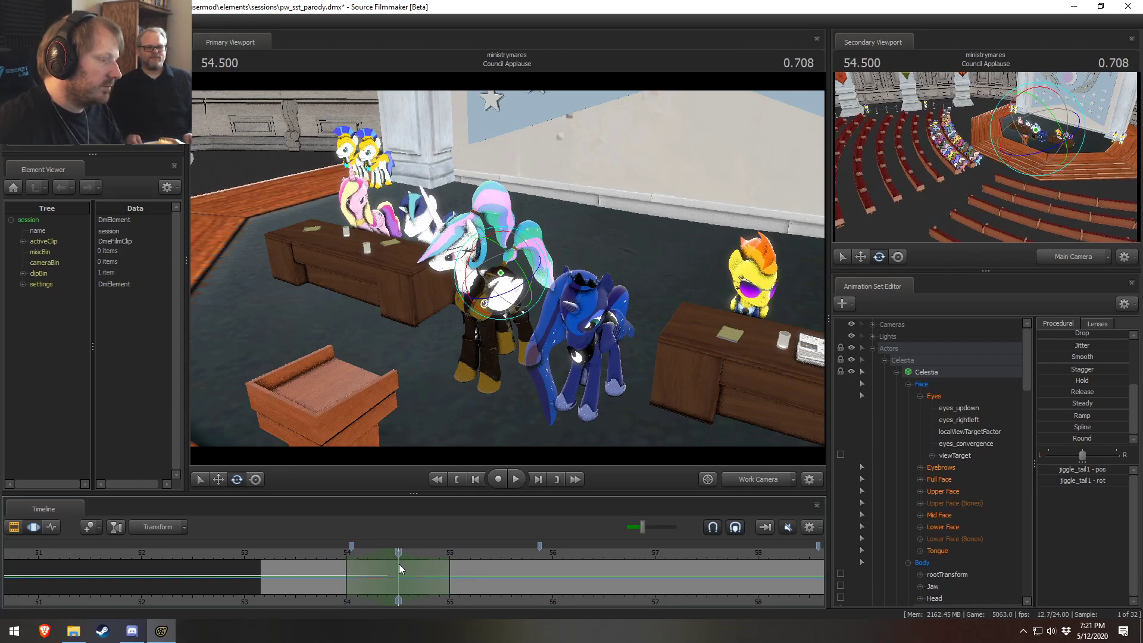
pyautogui.moveTo(484, 244); pyautogui.dragTo(487, 245)
pyautogui.moveTo(344, 552); pyautogui.dragTo(329, 553)
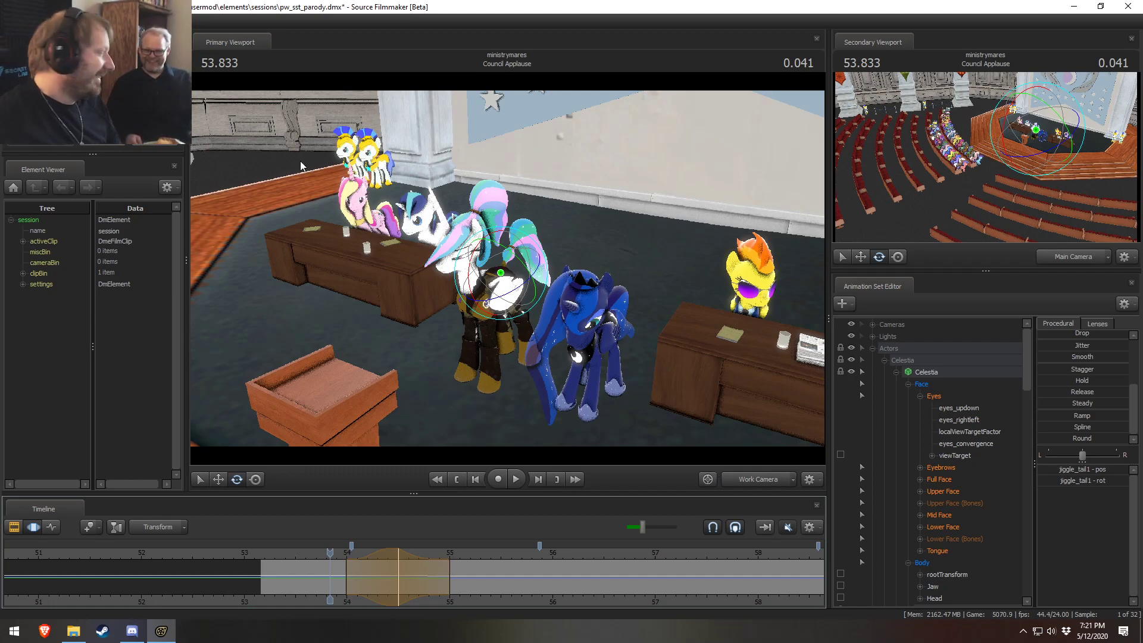
pyautogui.press('space')
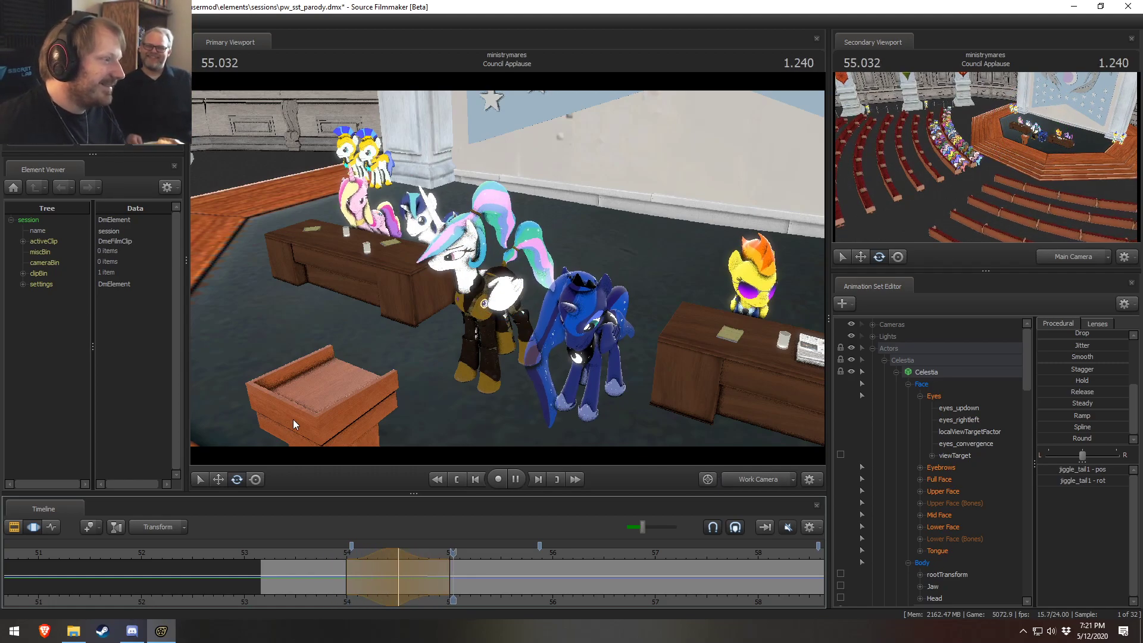
pyautogui.press('space')
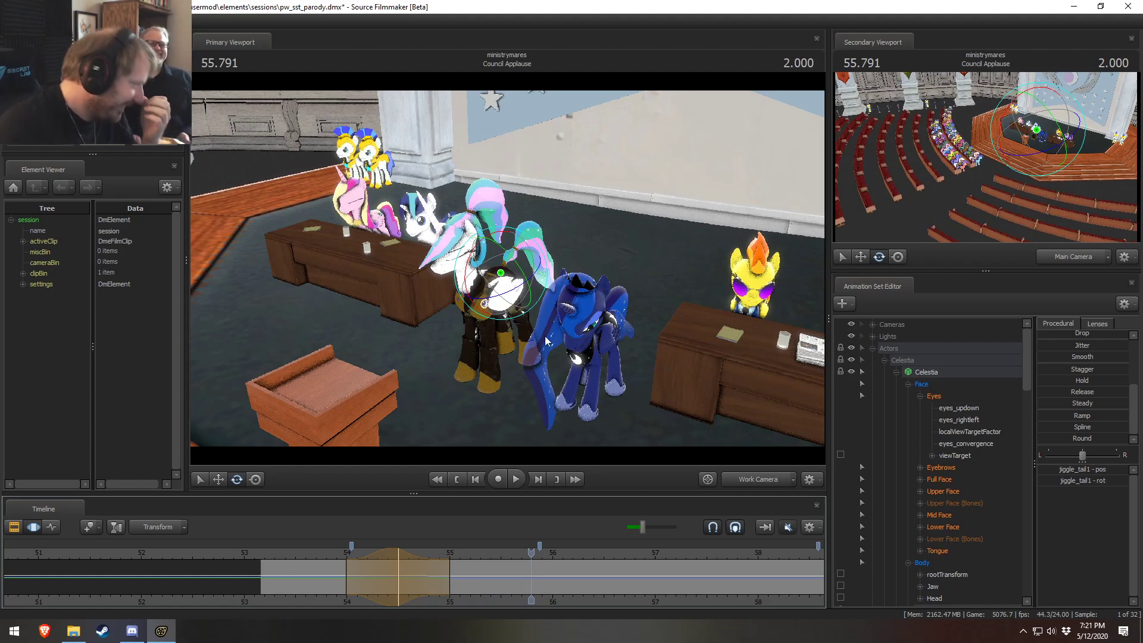
pyautogui.click(334, 554)
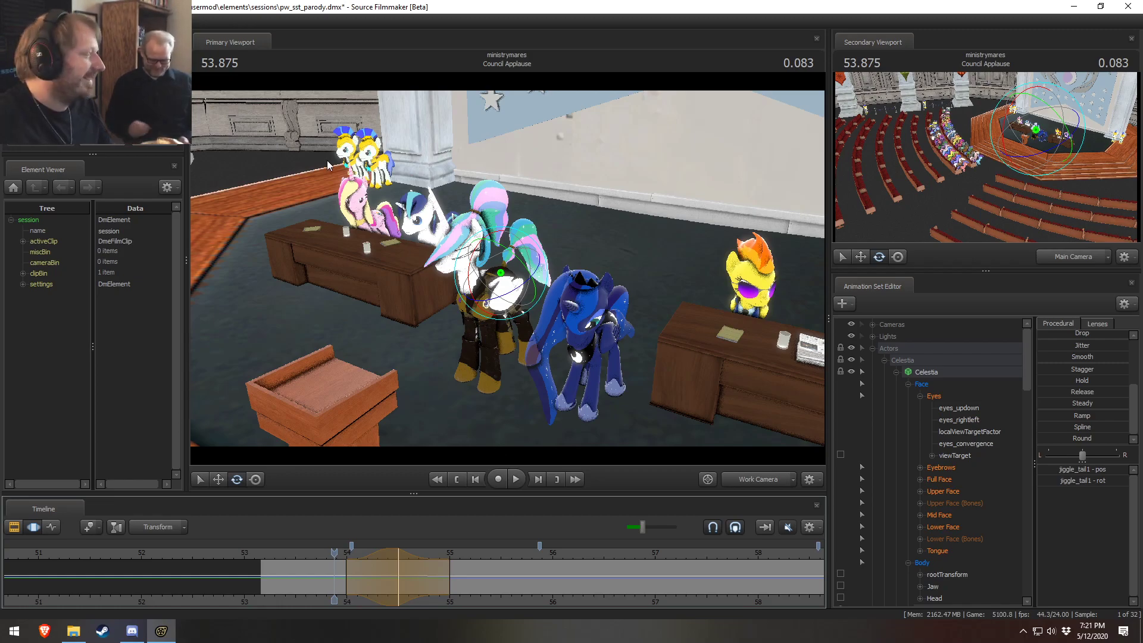
pyautogui.press('space')
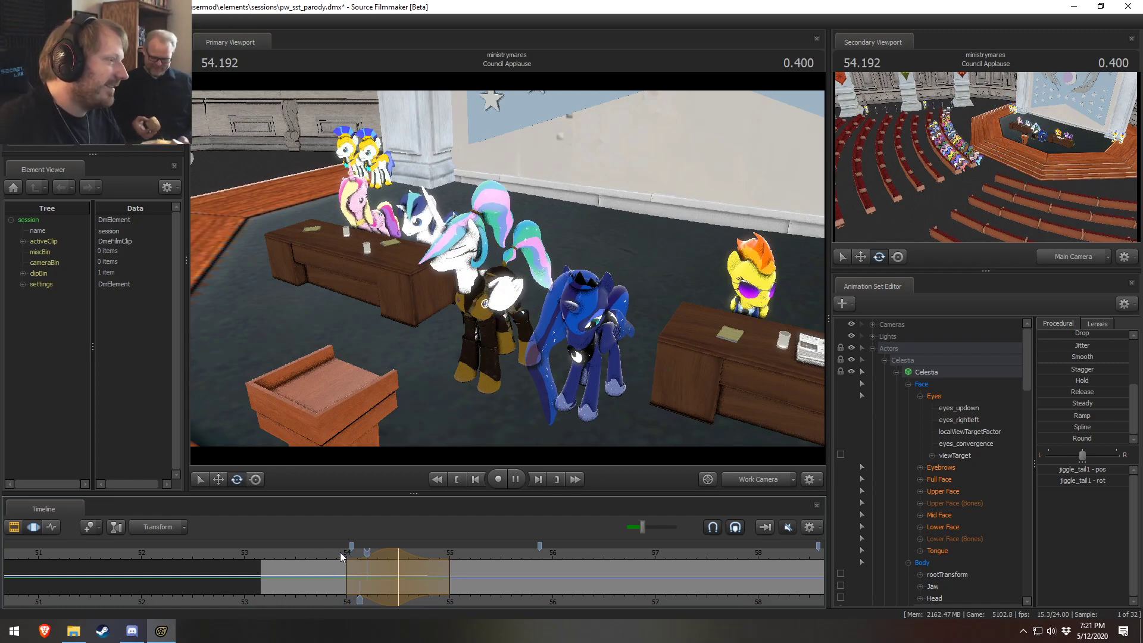
pyautogui.press('space')
# Step: Play the shot with the Work Camera close to the yellow pony in sunglasses and to Twilight
pyautogui.click(343, 554)
pyautogui.moveTo(351, 398); pyautogui.dragTo(508, 273)
pyautogui.press('space')
pyautogui.press('w')
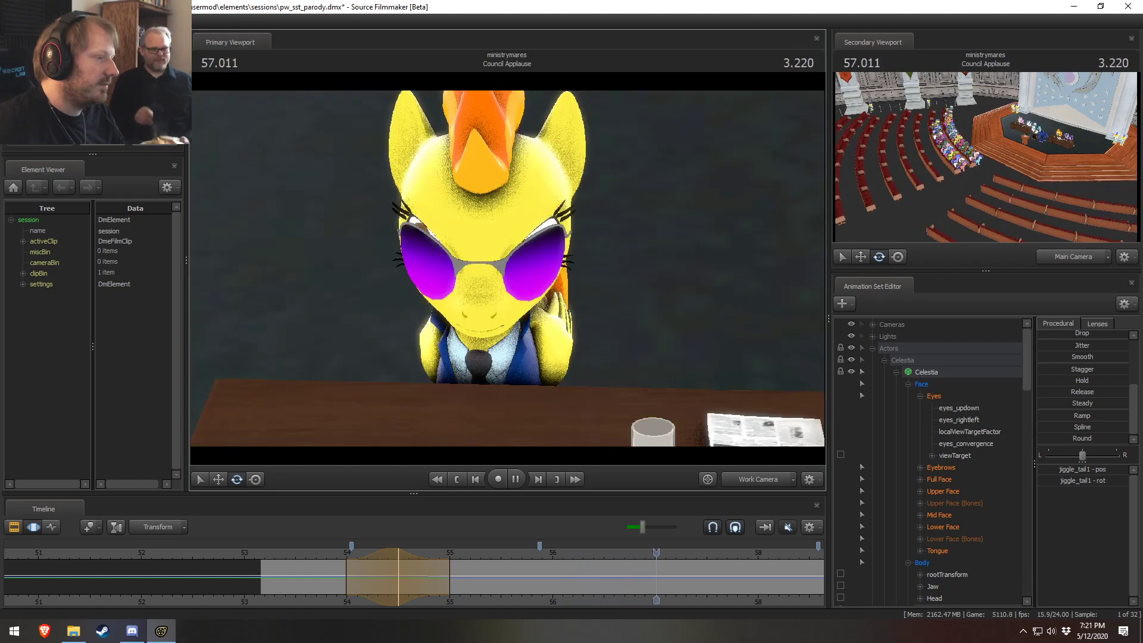
pyautogui.click(488, 552)
pyautogui.moveTo(569, 312); pyautogui.dragTo(616, 312)
pyautogui.press('space')
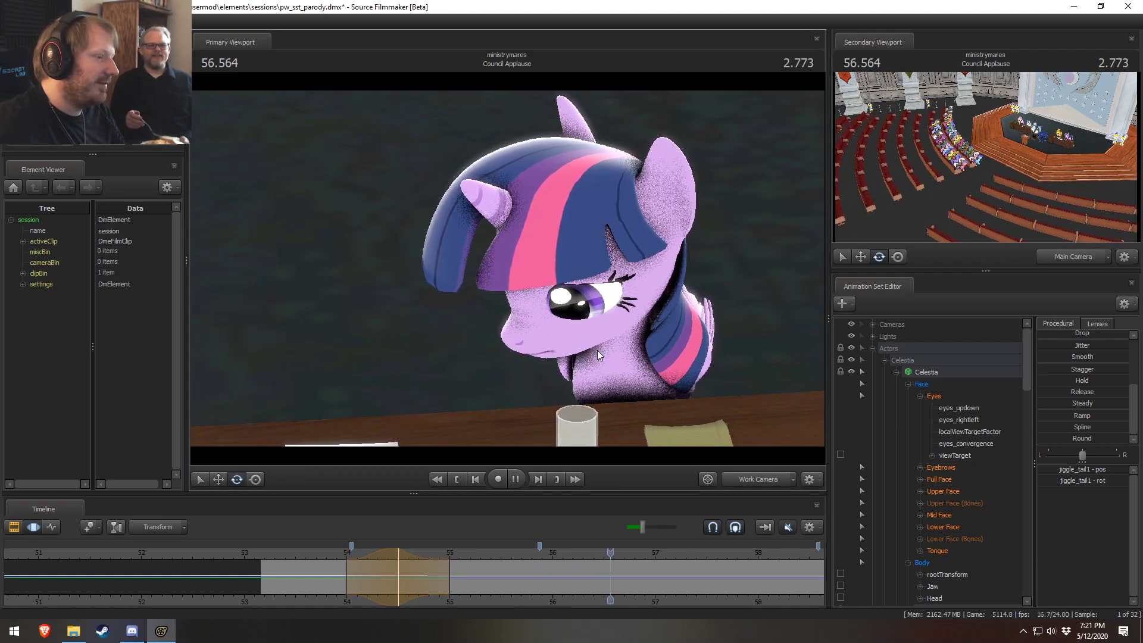
pyautogui.moveTo(761, 579); pyautogui.dragTo(459, 570, button='middle')
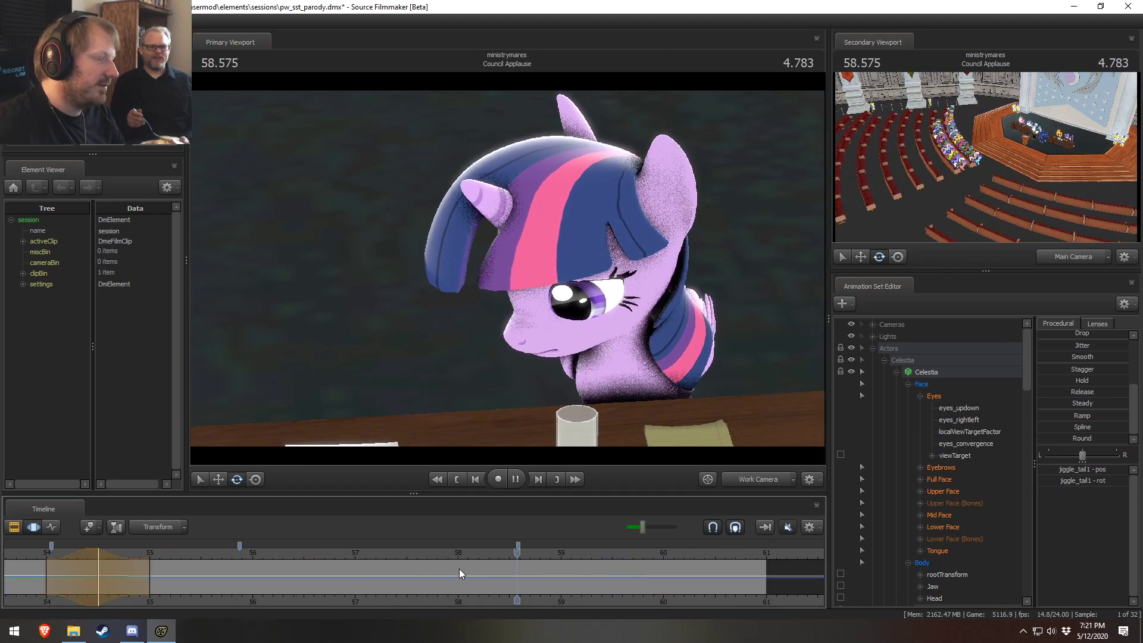
pyautogui.scroll(-3, 461, 566)
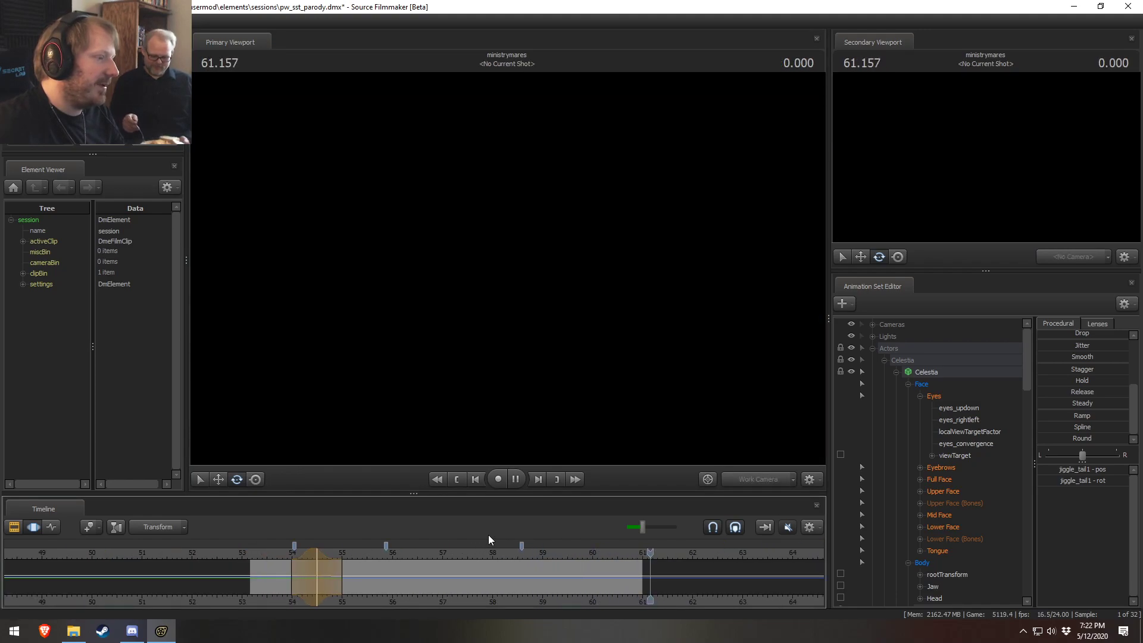
# Step: Replay the shot forward and in reverse to examine Twilight's motion up close
pyautogui.press('space')
pyautogui.click(413, 556)
pyautogui.press('space')
pyautogui.click(261, 556)
pyautogui.press('space')
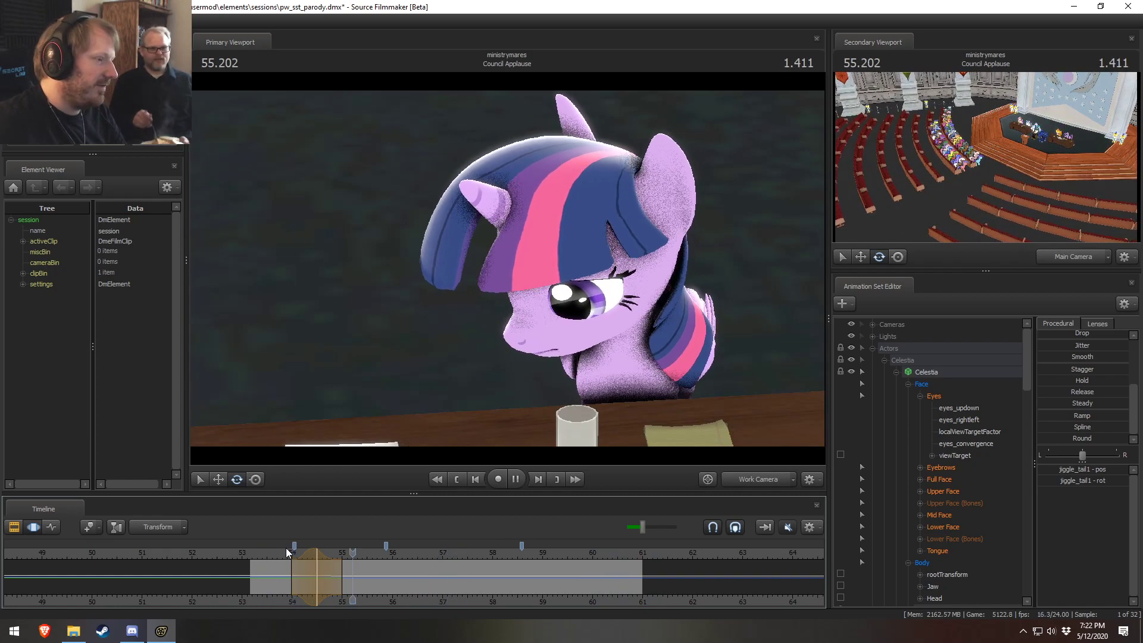
pyautogui.press('j')
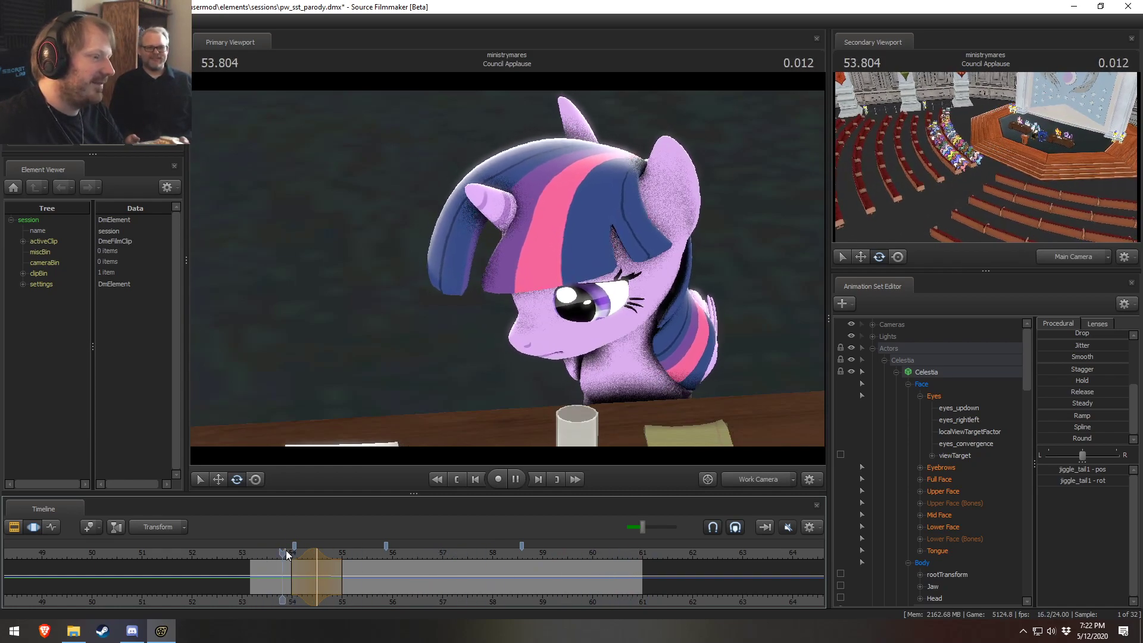
pyautogui.press('space')
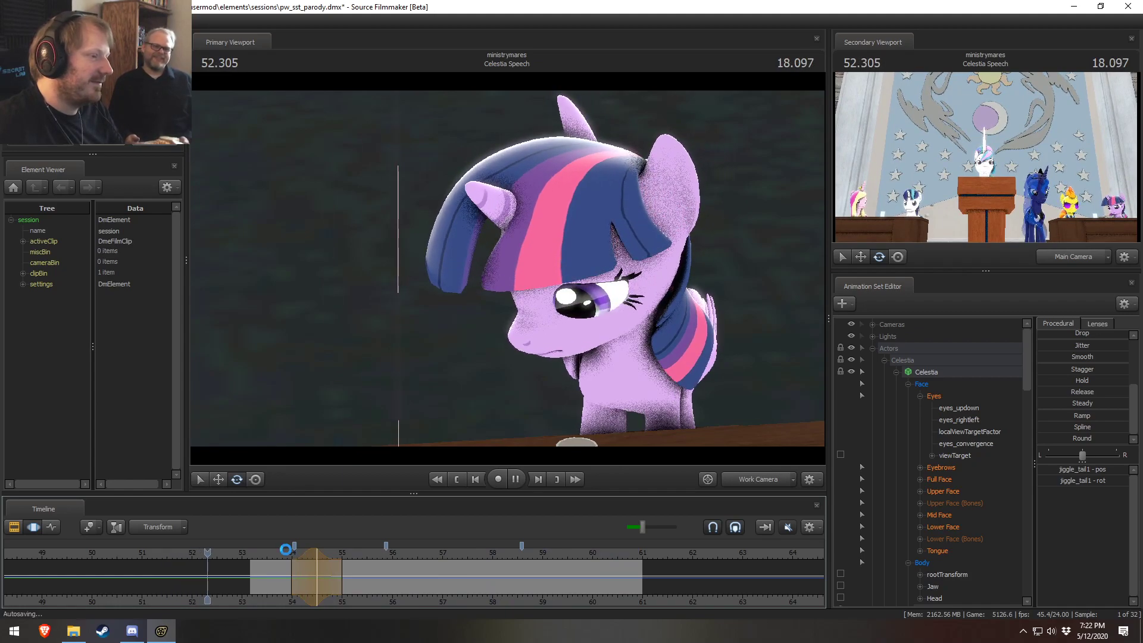
# Step: Bring the Work Camera close to Celestia and play her pose change from just before the first transition
pyautogui.press('space')
pyautogui.press('F3')
pyautogui.press('F3')
pyautogui.moveTo(252, 554); pyautogui.dragTo(260, 555)
pyautogui.moveTo(506, 369); pyautogui.dragTo(259, 360)
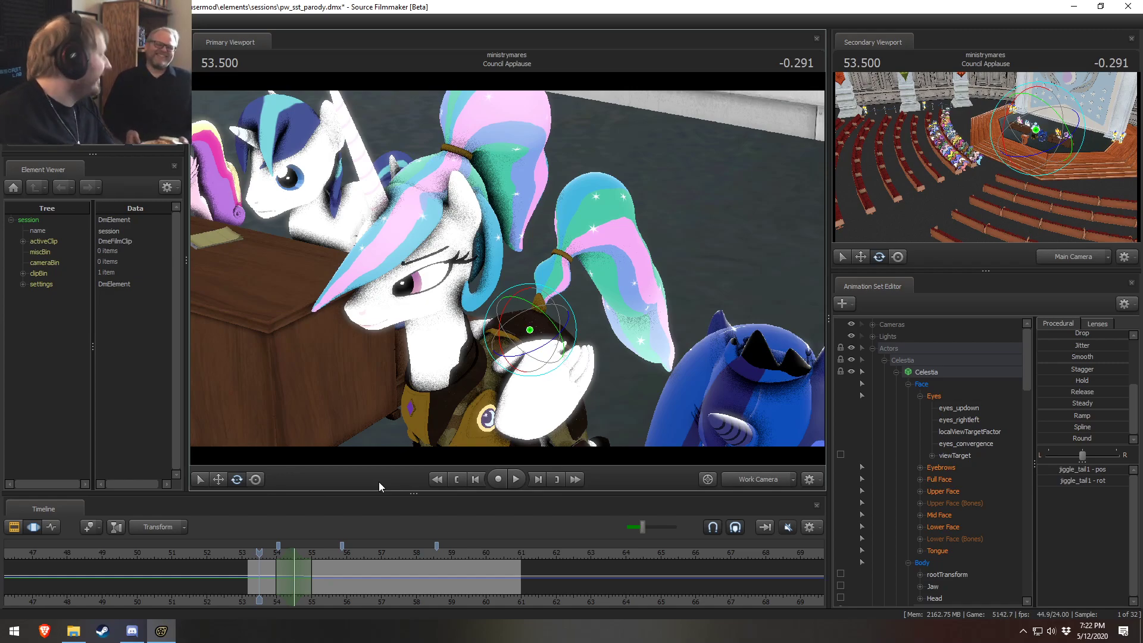
pyautogui.click(250, 557)
pyautogui.press('space')
# Step: Undo the last four edits made to Celestia's tail
pyautogui.scroll(2, 411, 567)
pyautogui.hotkey('ctrl', 'z')
pyautogui.hotkey('ctrl', 'z')
pyautogui.hotkey('ctrl', 'z')
pyautogui.hotkey('ctrl', 'z')
# Step: Rotate jiggle_tail1 slightly with the time selection centred near 54.5 s, and replay the tail movement from just before the first transition
pyautogui.moveTo(262, 554); pyautogui.dragTo(292, 562)
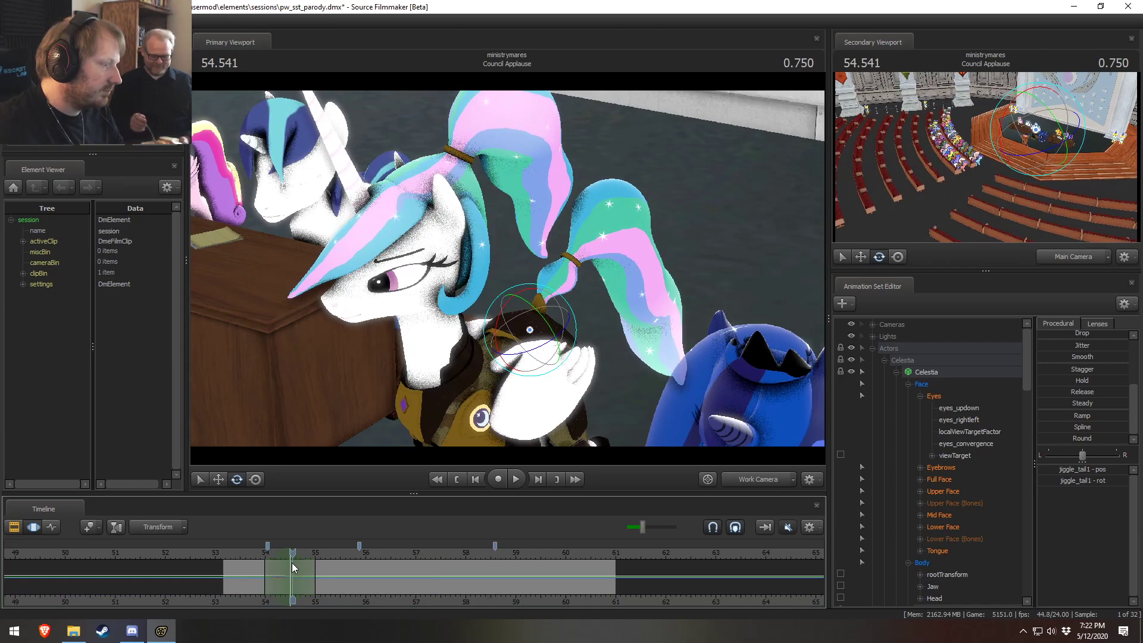
pyautogui.click(512, 305)
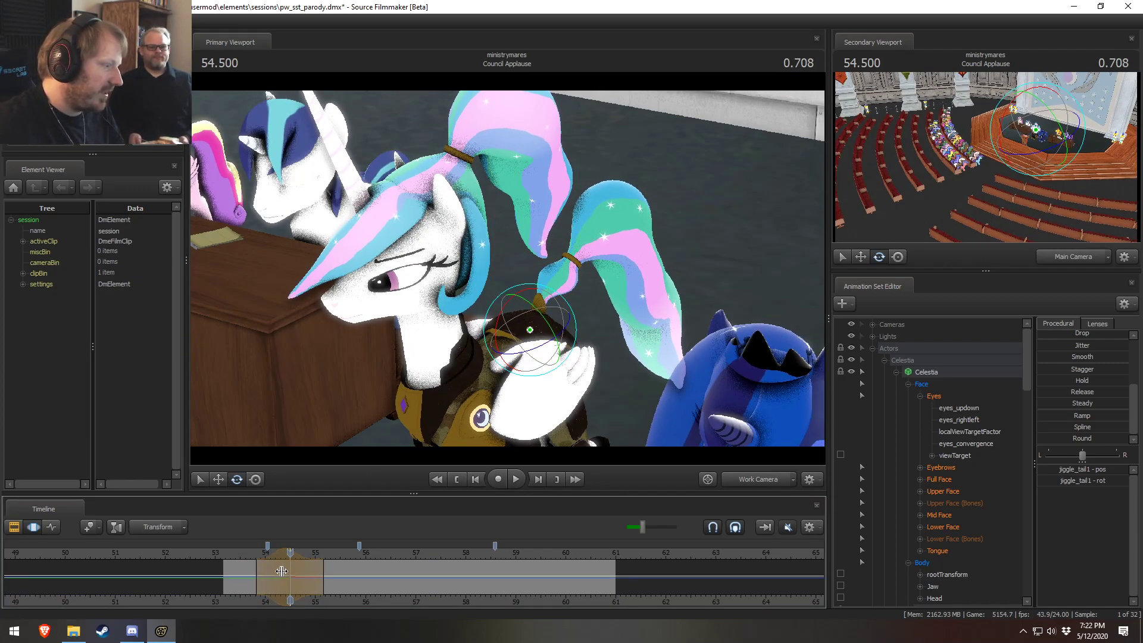
pyautogui.moveTo(290, 554); pyautogui.dragTo(252, 554)
pyautogui.press('space')
pyautogui.press('space')
pyautogui.press('space')
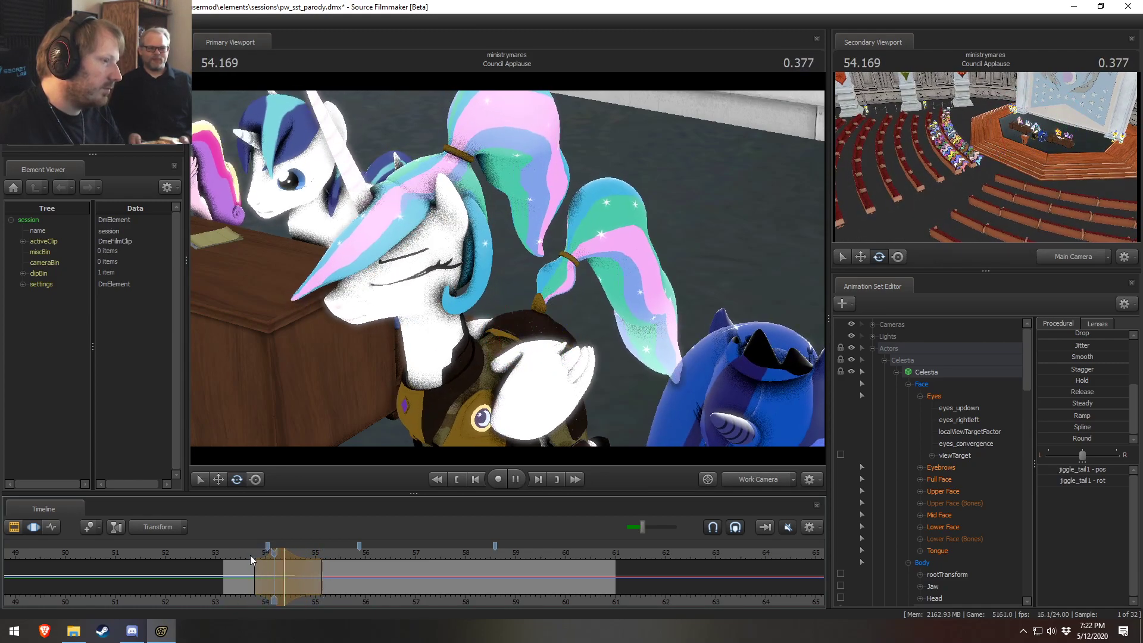
# Step: Reselect the time range from about 53.7 s to 55.2 s and play the shot from 53.5 s
pyautogui.press('space')
pyautogui.moveTo(244, 558); pyautogui.dragTo(282, 569)
pyautogui.keyDown('shift'); pyautogui.moveTo(283, 568); pyautogui.dragTo(323, 578); pyautogui.keyUp('shift')
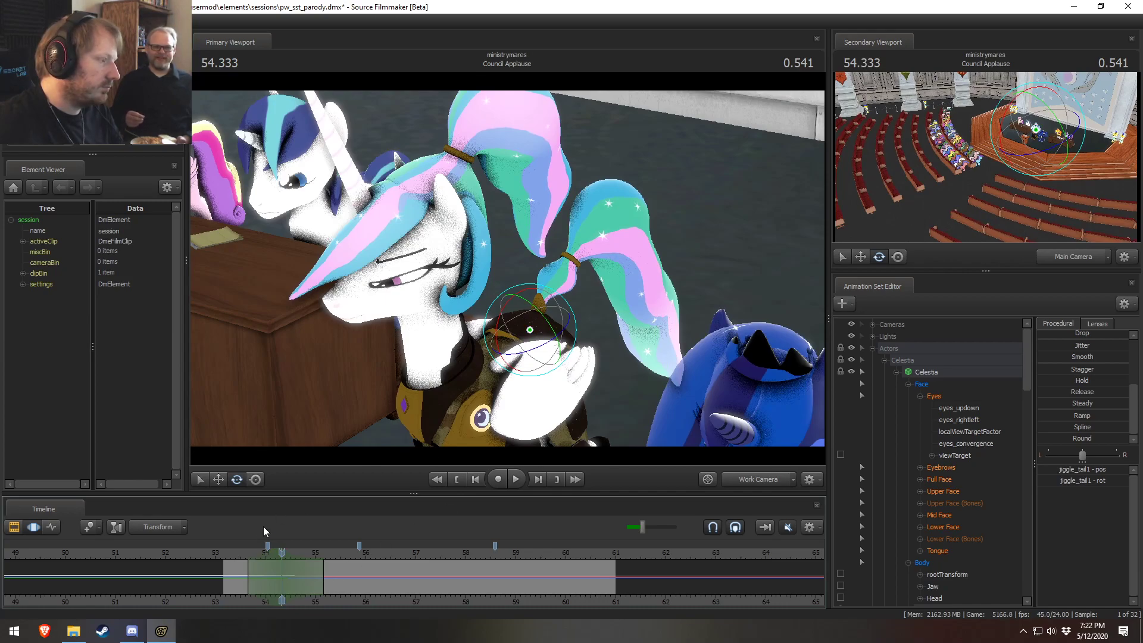
pyautogui.click(242, 566)
pyautogui.press('space')
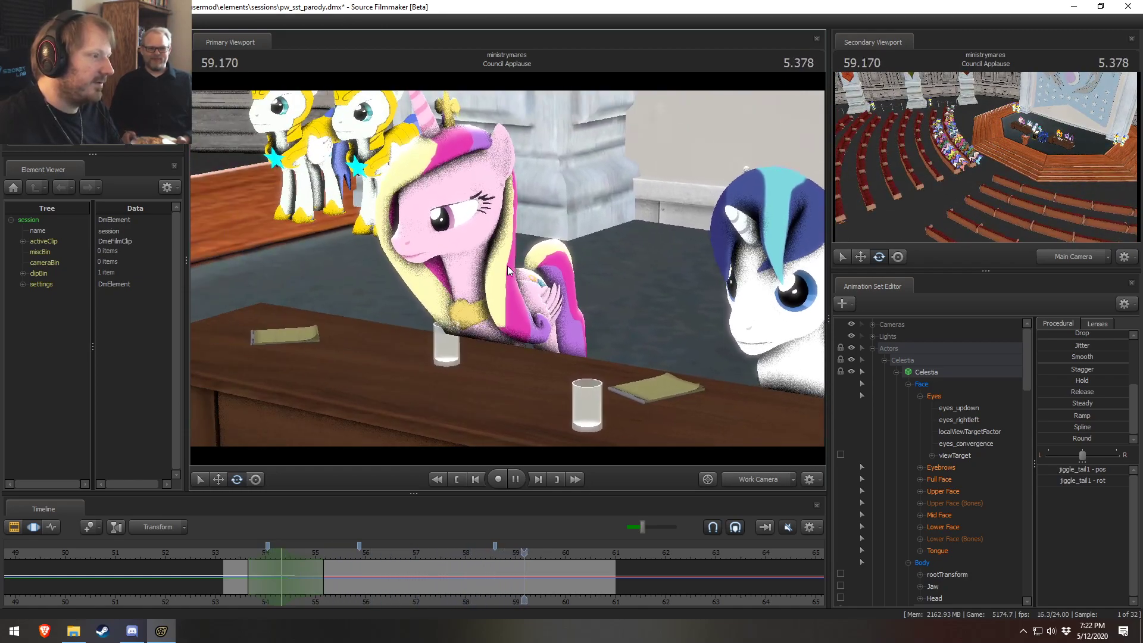
# Step: Stop playback near 59.9 s and bring the Work Camera close to Shining Armor behind the desk
pyautogui.press('space')
pyautogui.moveTo(513, 262); pyautogui.dragTo(516, 266)
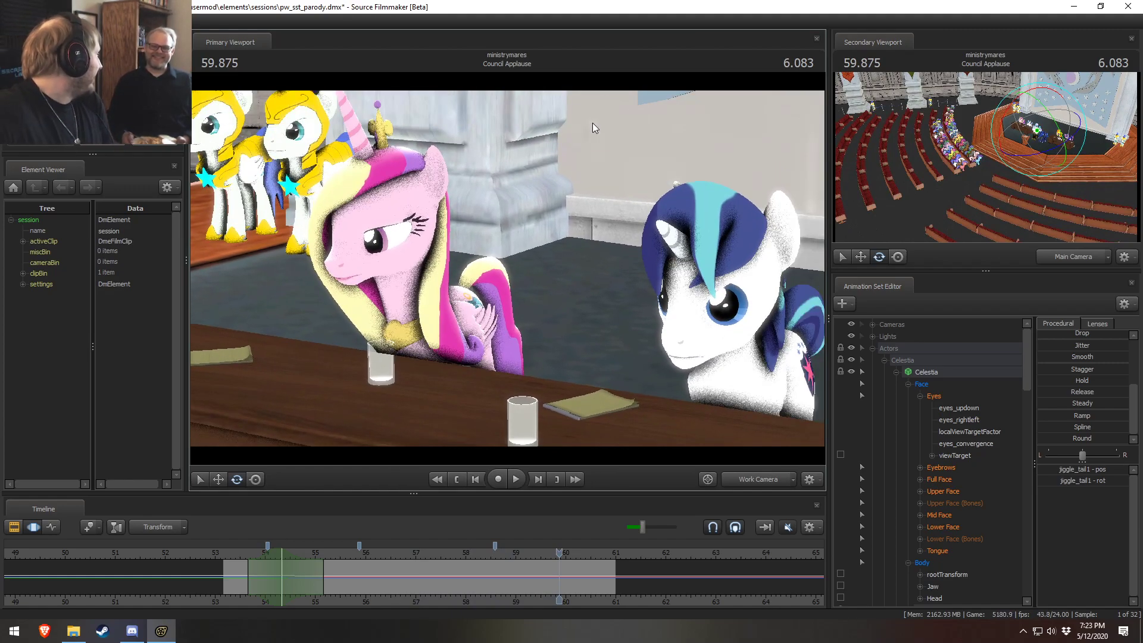
pyautogui.moveTo(550, 234); pyautogui.dragTo(433, 182)
pyautogui.press('w')
pyautogui.press('w')
pyautogui.press('w')
pyautogui.press('s')
pyautogui.press('w')
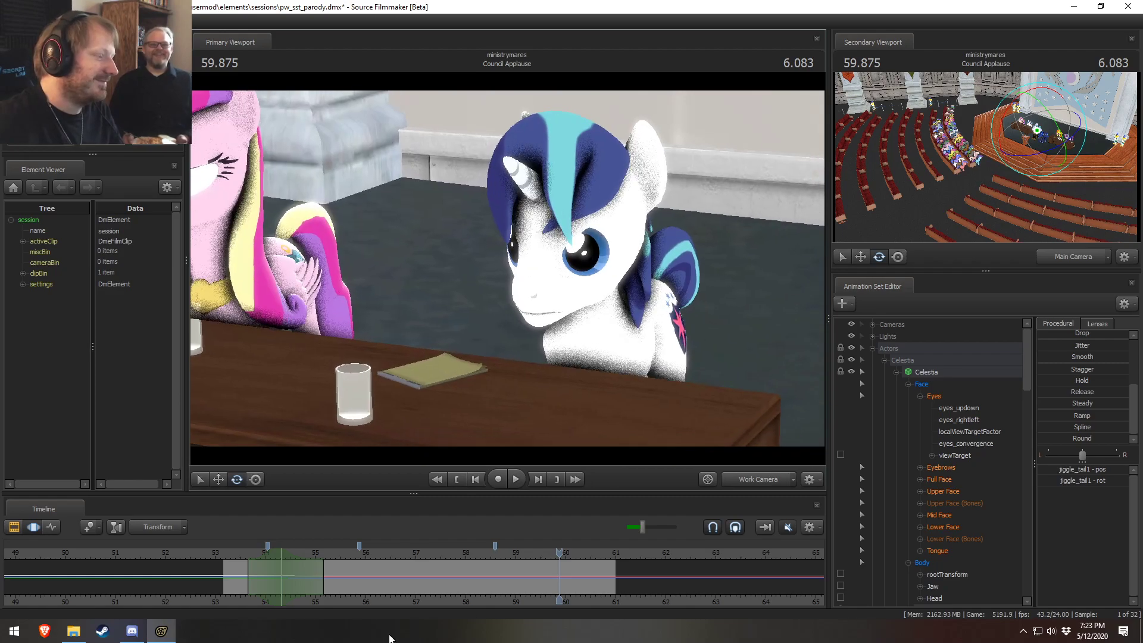
# Step: Return to about 54.5 s and bring the Work Camera close to Celestia's tail beside Luna
pyautogui.click(237, 552)
pyautogui.moveTo(237, 552); pyautogui.dragTo(248, 552)
pyautogui.moveTo(499, 263); pyautogui.dragTo(545, 237)
pyautogui.moveTo(296, 570)
pyautogui.mouseDown()
pyautogui.moveTo(241, 566)
pyautogui.moveTo(289, 567)
pyautogui.mouseUp()
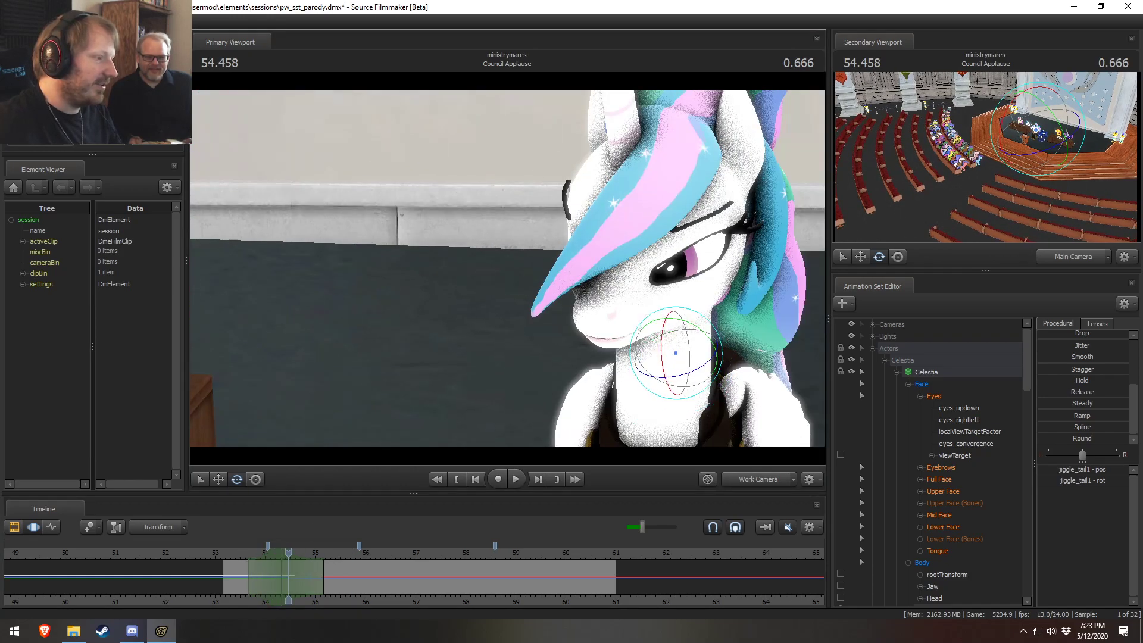
pyautogui.moveTo(507, 268)
pyautogui.mouseDown()
pyautogui.moveTo(488, 273)
pyautogui.moveTo(545, 274)
pyautogui.moveTo(509, 264)
pyautogui.mouseUp()
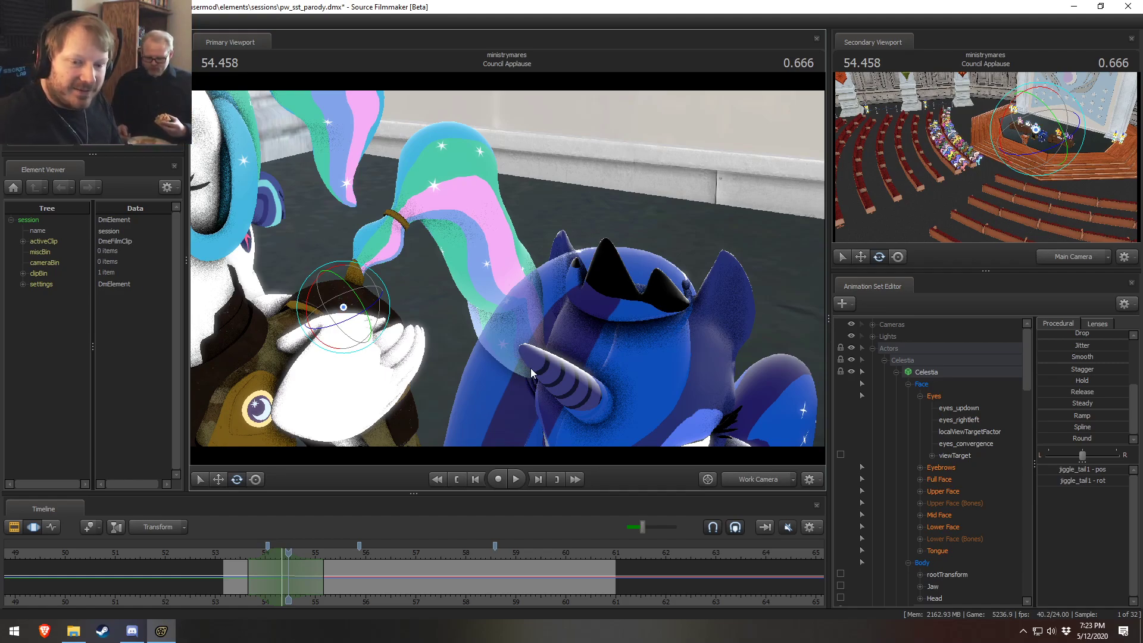
# Step: Play the shot from 53.5 s to examine Celestia's tail during the first pose change
pyautogui.click(242, 560)
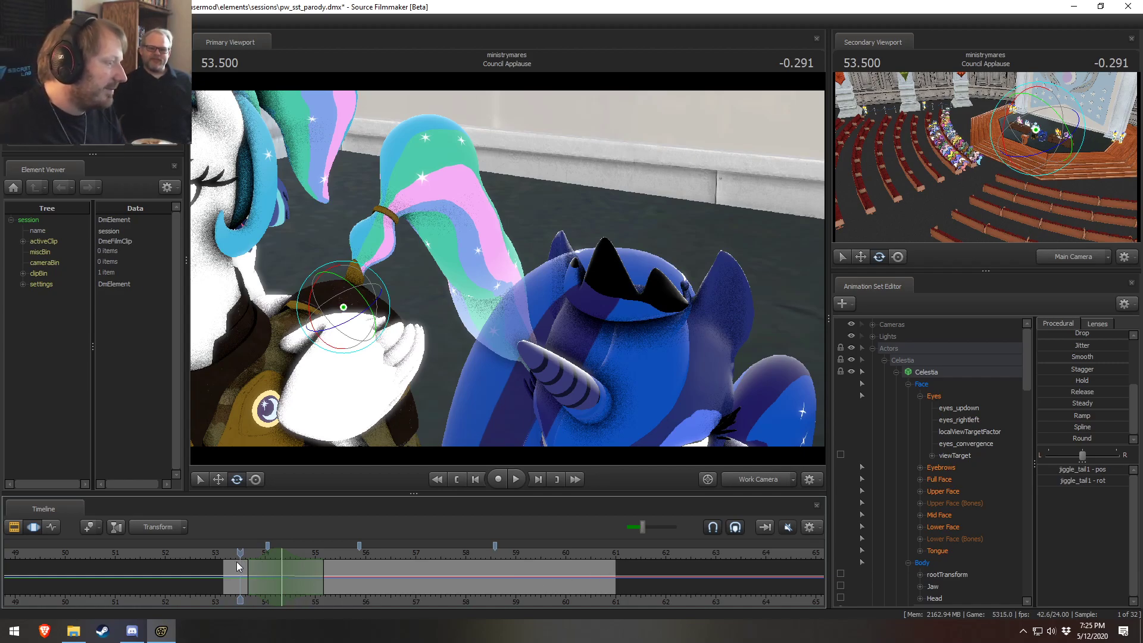
pyautogui.press('space')
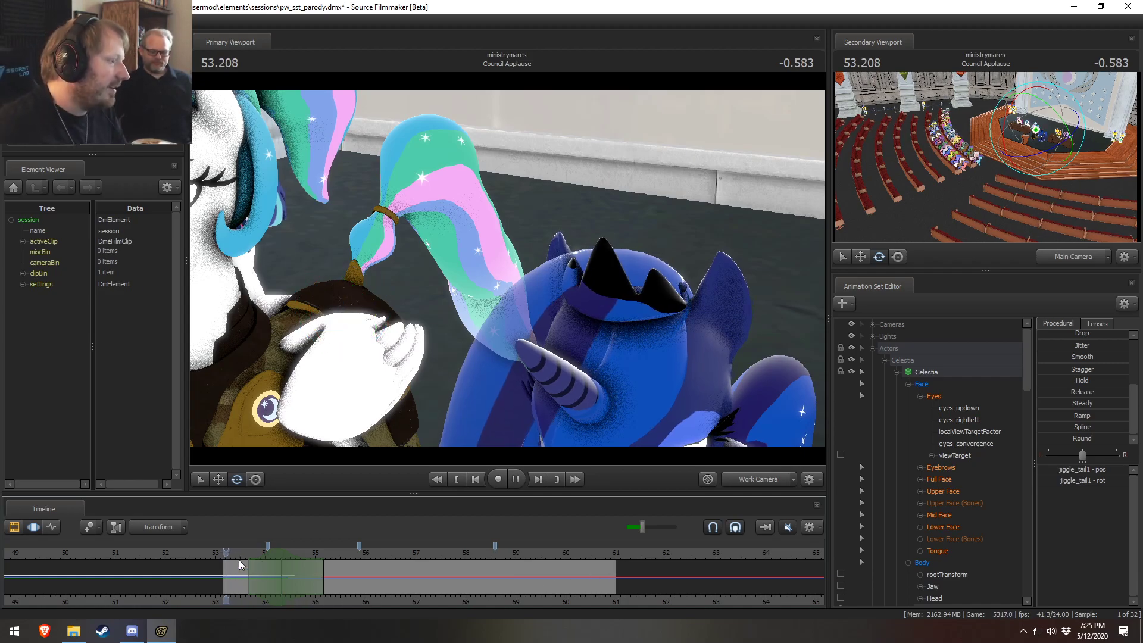
pyautogui.press('space')
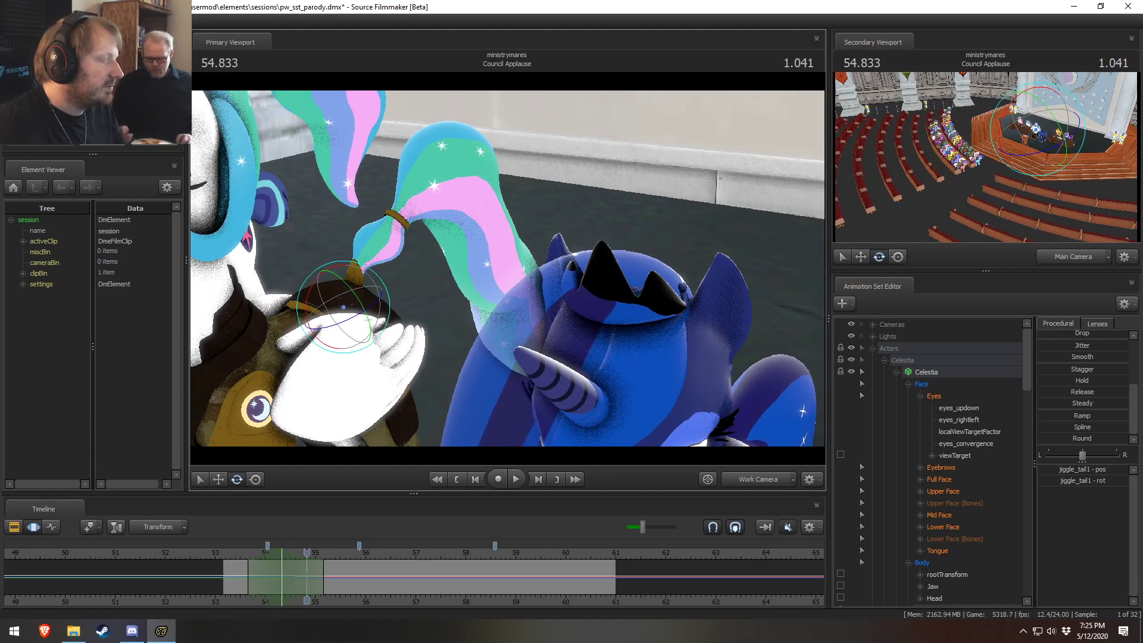
pyautogui.press('space')
pyautogui.press('space')
# Step: Rotate jiggle_tail1 slightly over about 56.3 s to 58.5 s with falloff on both sides, and replay the change
pyautogui.keyDown('shift'); pyautogui.moveTo(380, 580); pyautogui.dragTo(491, 590); pyautogui.keyUp('shift')
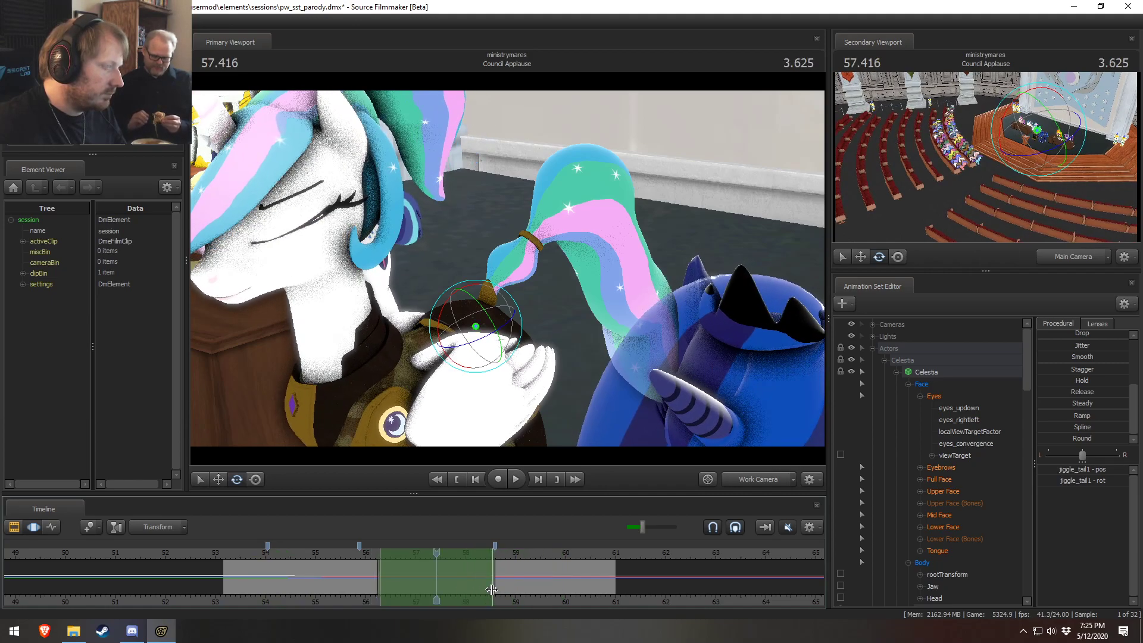
pyautogui.scroll(2, 491, 590)
pyautogui.scroll(1, 491, 589)
pyautogui.moveTo(476, 334); pyautogui.dragTo(470, 349)
pyautogui.click(320, 555)
pyautogui.press('space')
pyautogui.press('space')
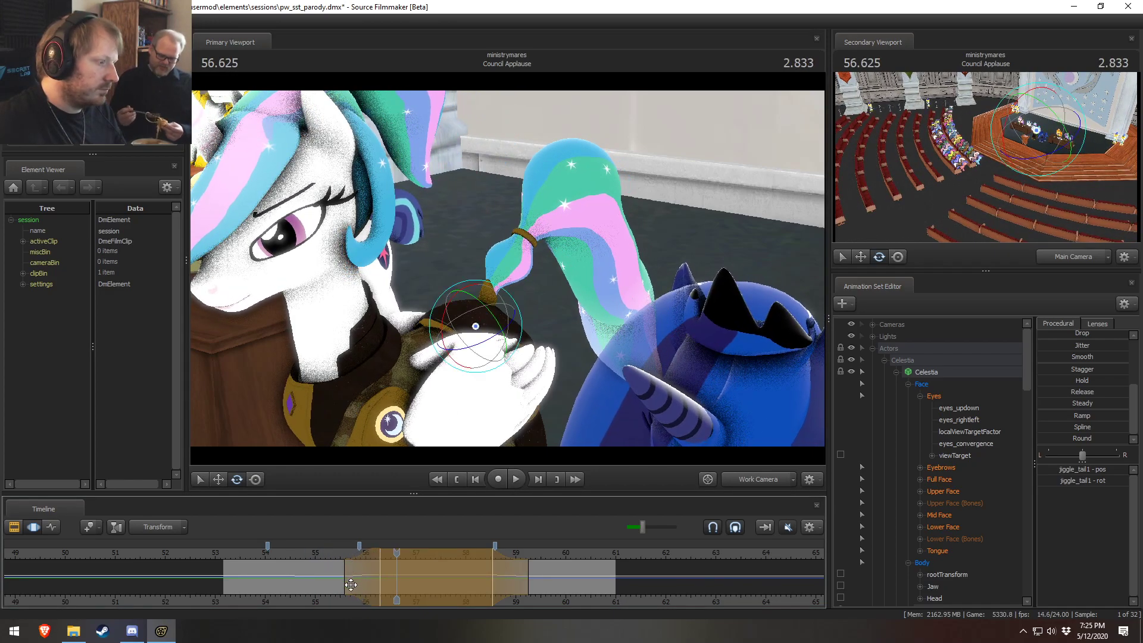
# Step: Adjust the tail edit's time selection to hold from about 56.3 s to 58.2 s, with falloff spanning 55.4 s to 59 s
pyautogui.moveTo(370, 575); pyautogui.dragTo(385, 575)
pyautogui.moveTo(376, 578); pyautogui.dragTo(367, 578)
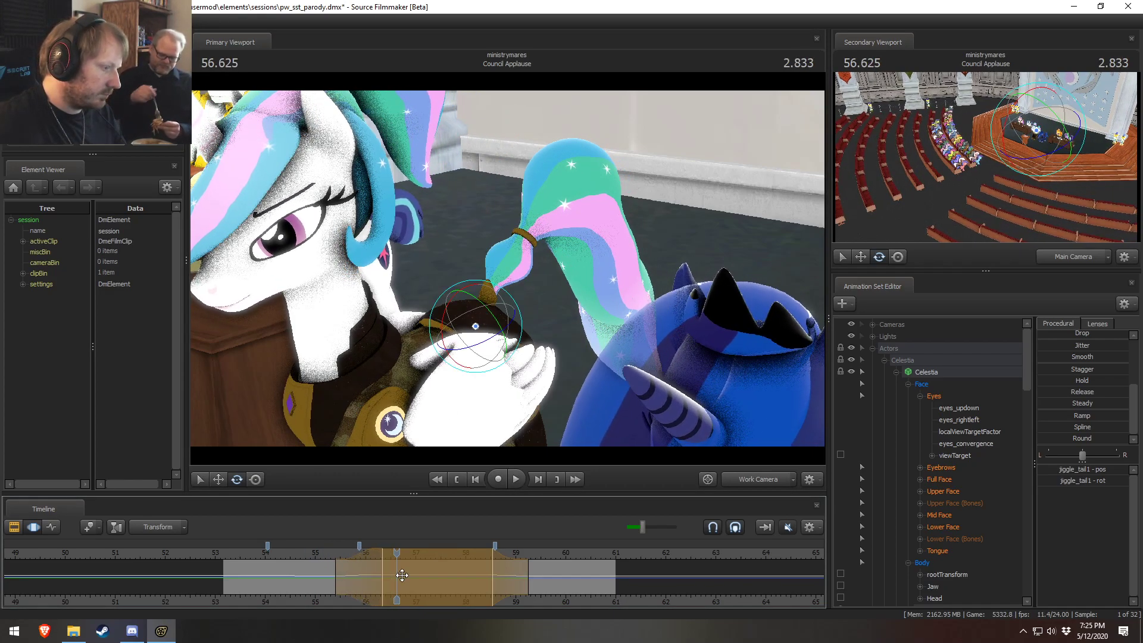
pyautogui.moveTo(526, 576); pyautogui.dragTo(512, 577)
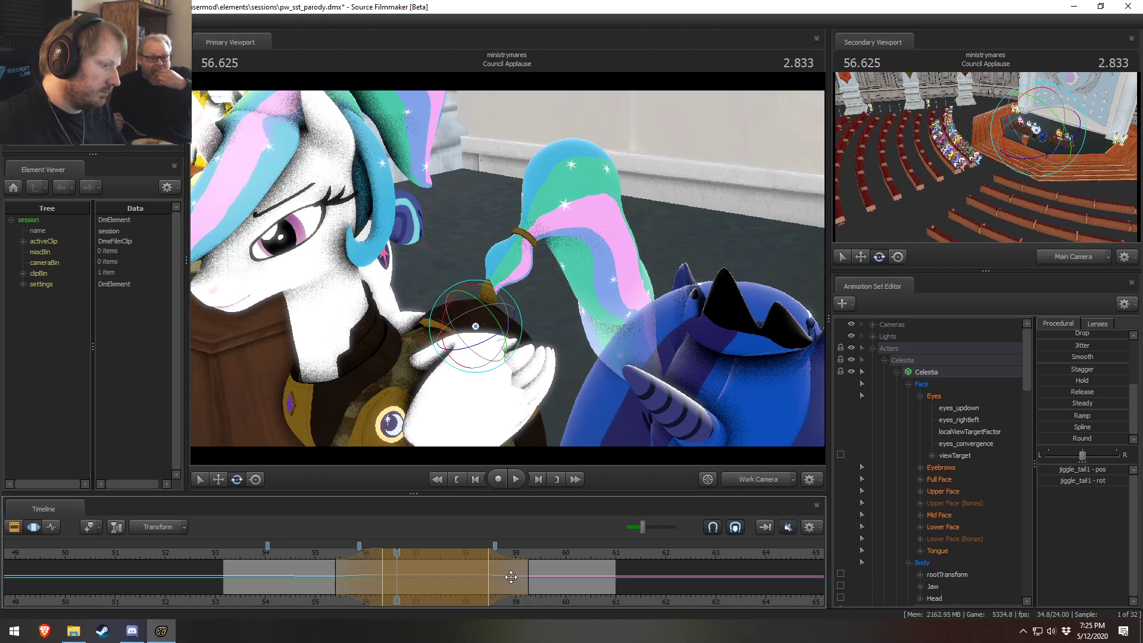
pyautogui.click(334, 555)
pyautogui.press('space')
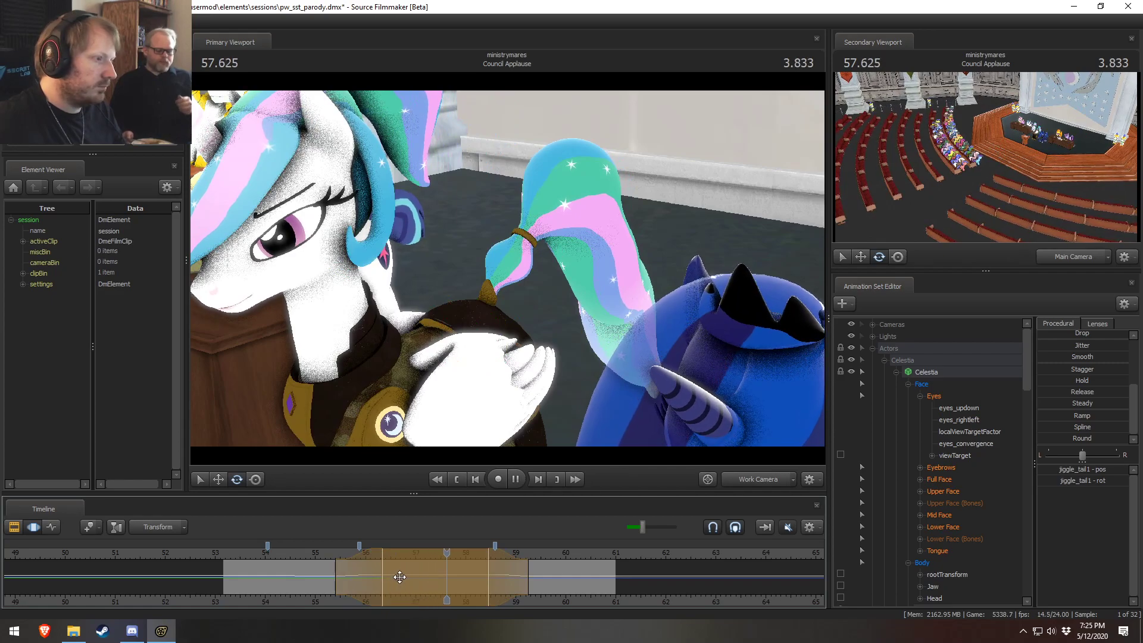
pyautogui.press('space')
pyautogui.moveTo(489, 593); pyautogui.dragTo(478, 593)
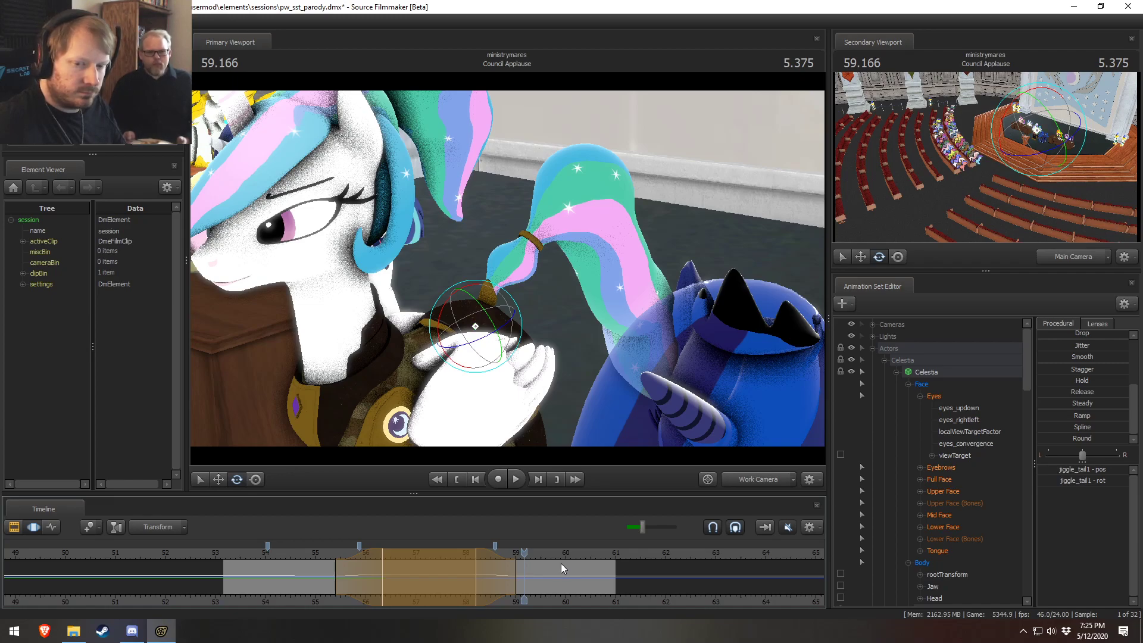
# Step: Replay the tail movement from about 55.2 s past 59 s to check the retimed rotation
pyautogui.moveTo(523, 563); pyautogui.dragTo(468, 563)
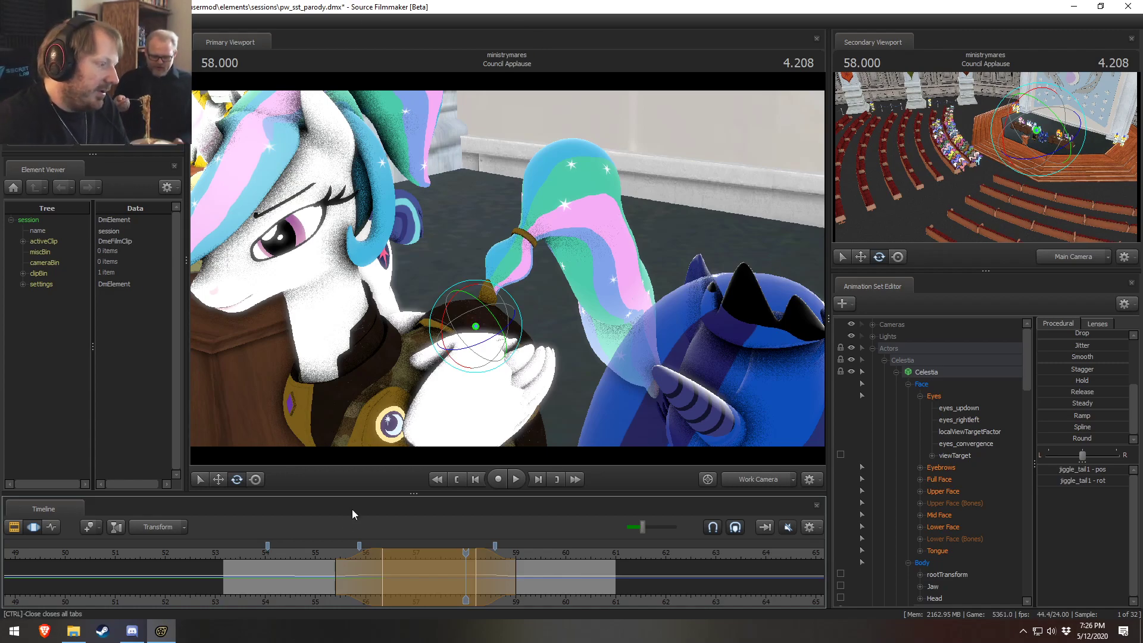
pyautogui.click(324, 556)
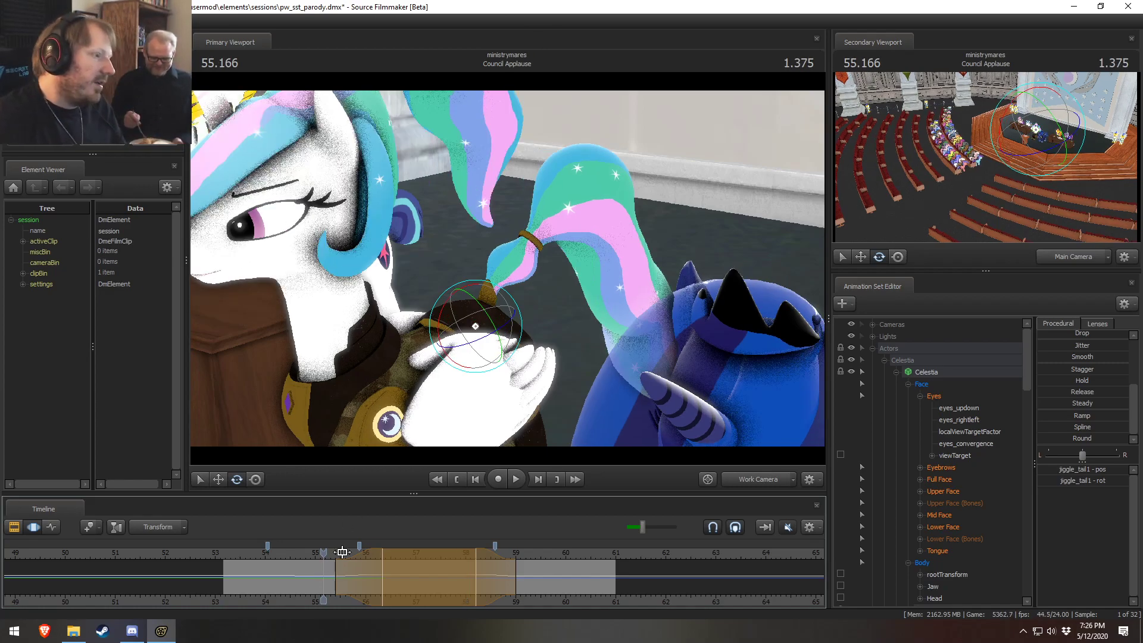
pyautogui.press('space')
pyautogui.press('space')
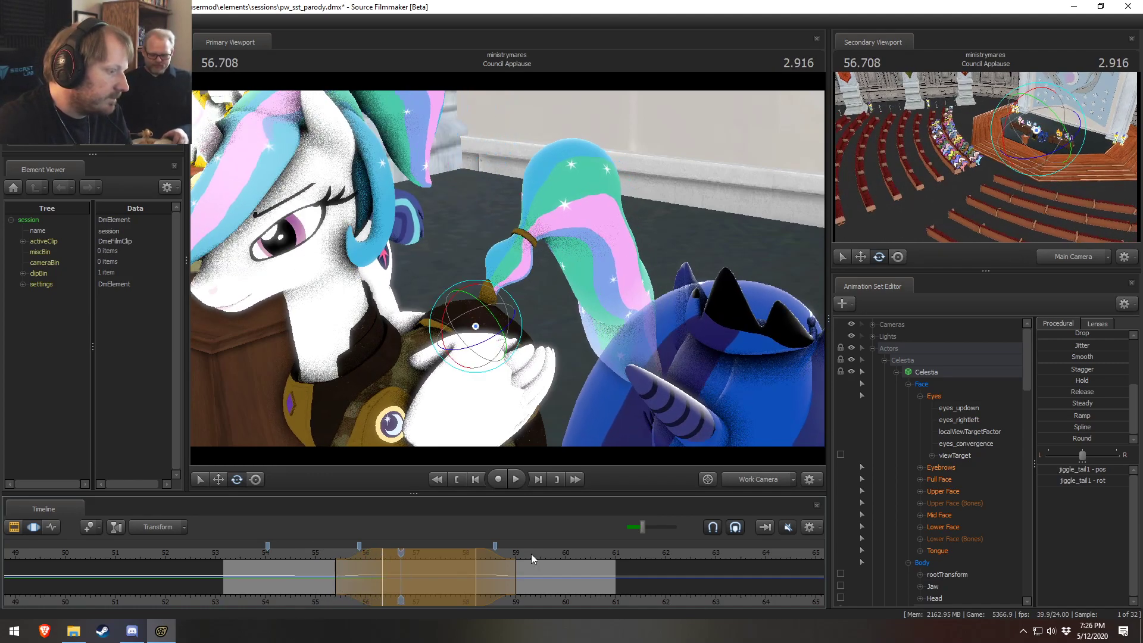
pyautogui.press('space')
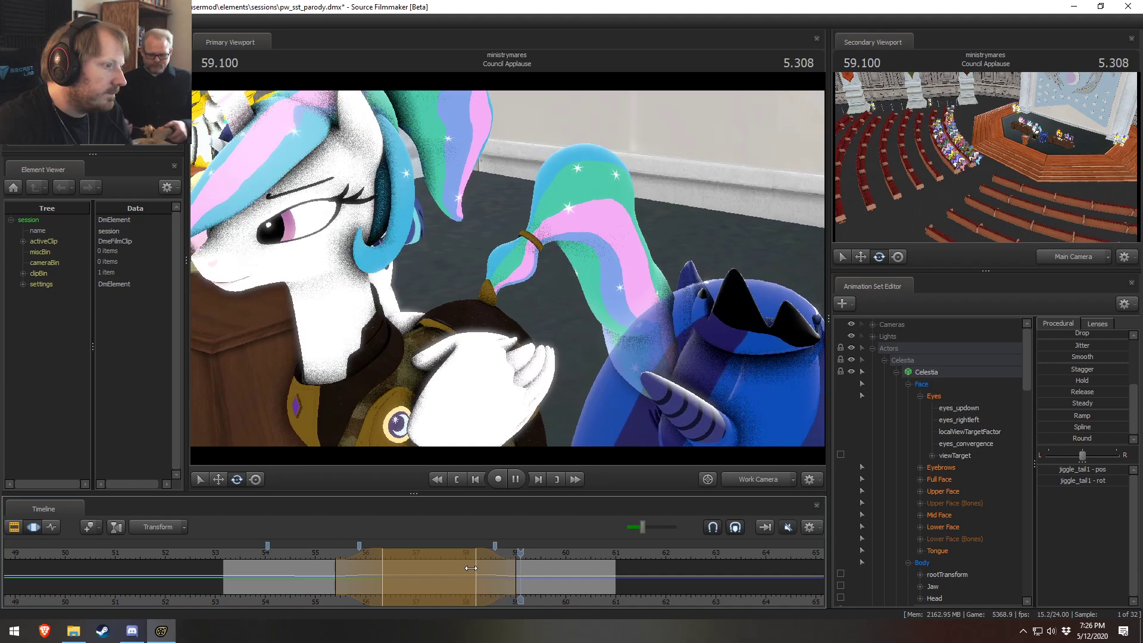
pyautogui.press('space')
# Step: Select narrow time ranges around 56.4 s and 59 s and blend jiggle_tail1's transition with a procedural preset
pyautogui.keyDown('shift'); pyautogui.moveTo(375, 576); pyautogui.dragTo(396, 582); pyautogui.keyUp('shift')
pyautogui.scroll(2, 396, 582)
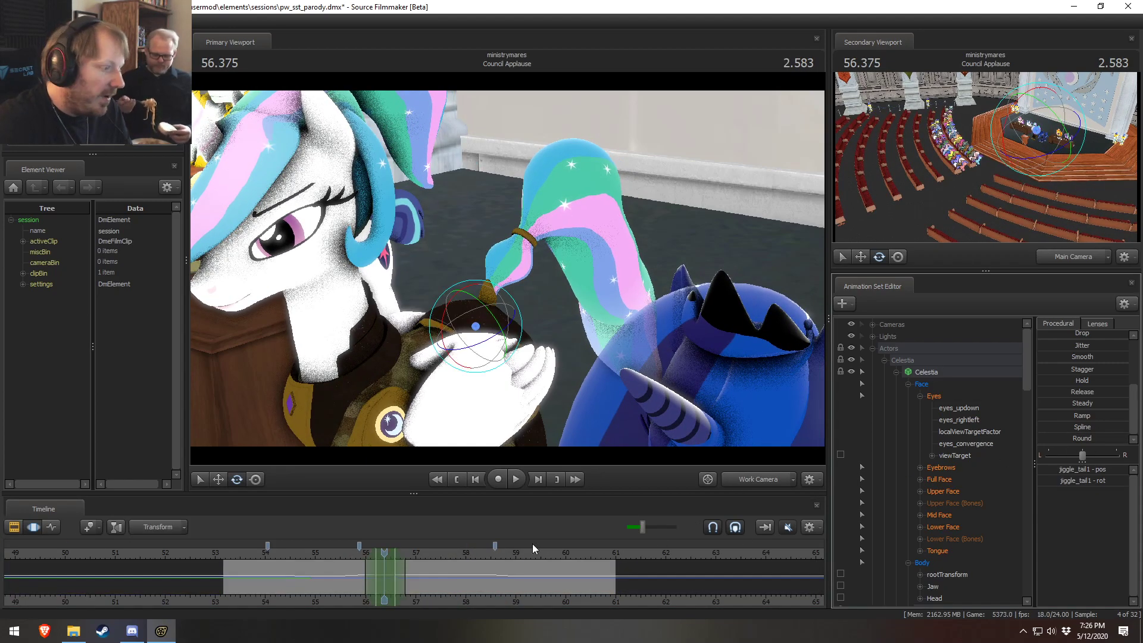
pyautogui.click(348, 552)
pyautogui.press('space')
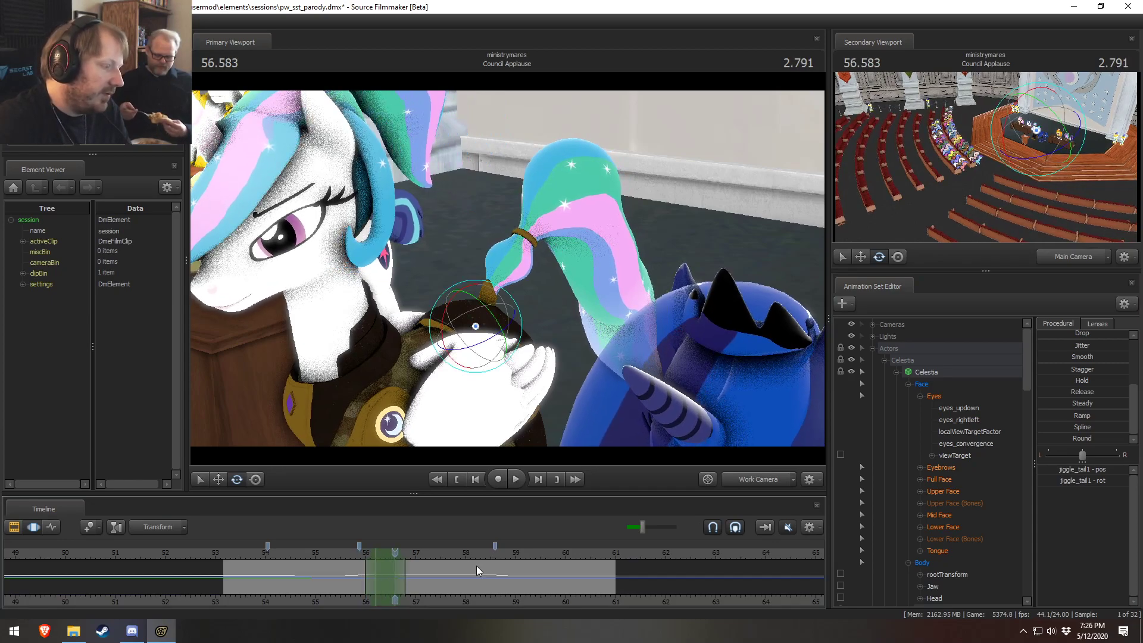
pyautogui.press('shift')
pyautogui.keyDown('shift'); pyautogui.moveTo(505, 577); pyautogui.dragTo(530, 577); pyautogui.keyUp('shift')
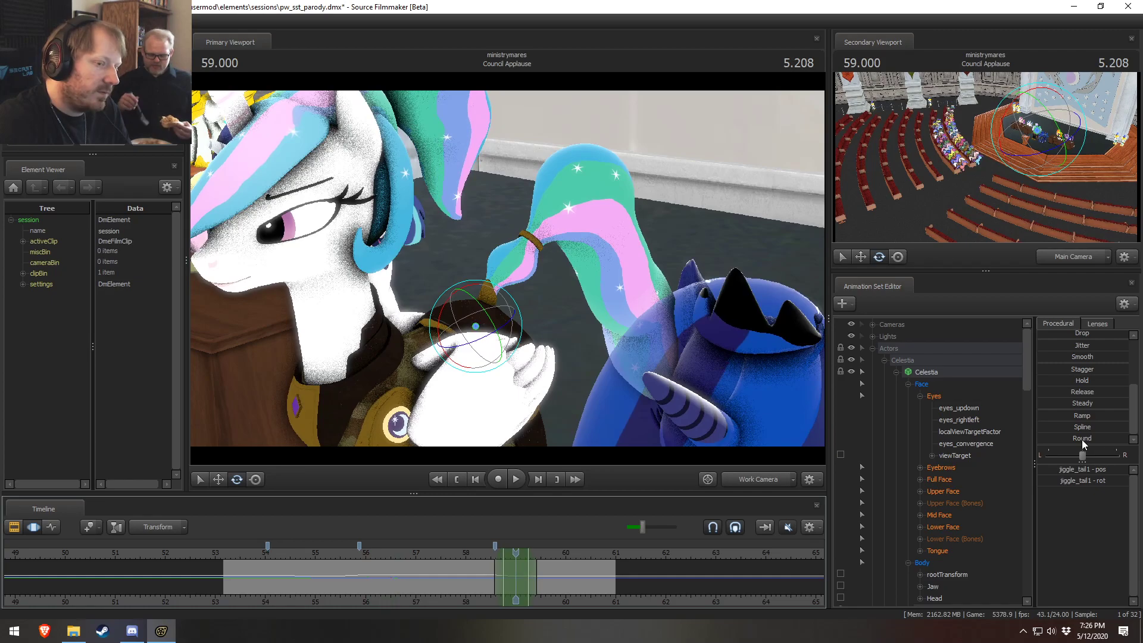
pyautogui.click(478, 554)
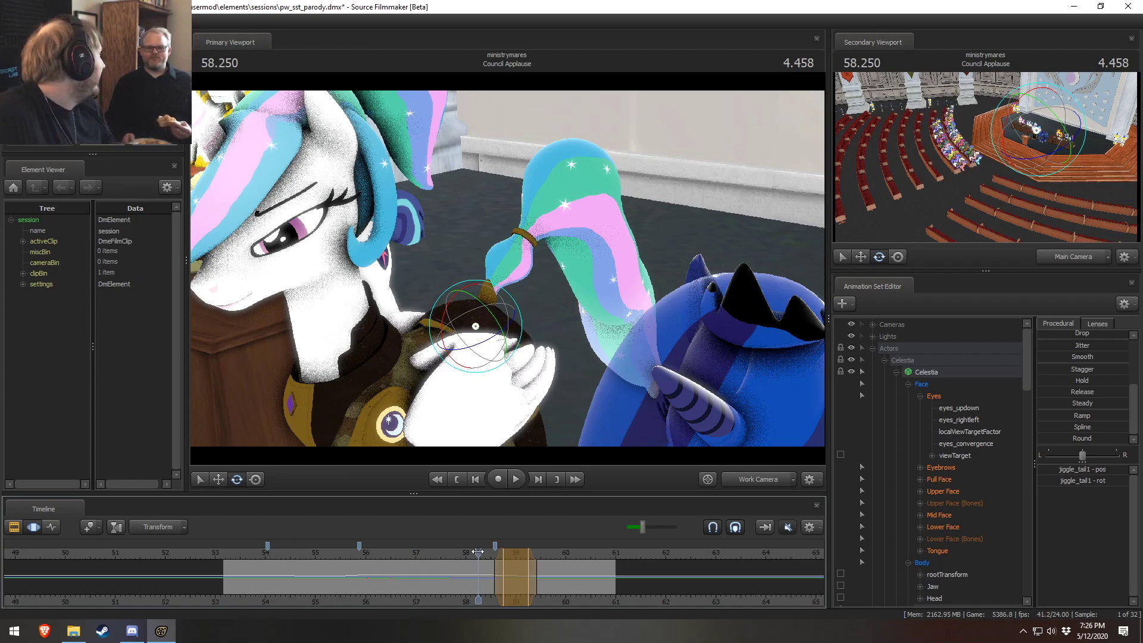
# Step: Select jiggle_tail4 and centre a time selection on 54.166 s with falloff from about 53.6 s to 54.7 s
pyautogui.moveTo(478, 553); pyautogui.dragTo(274, 577)
pyautogui.press('space')
pyautogui.press('space')
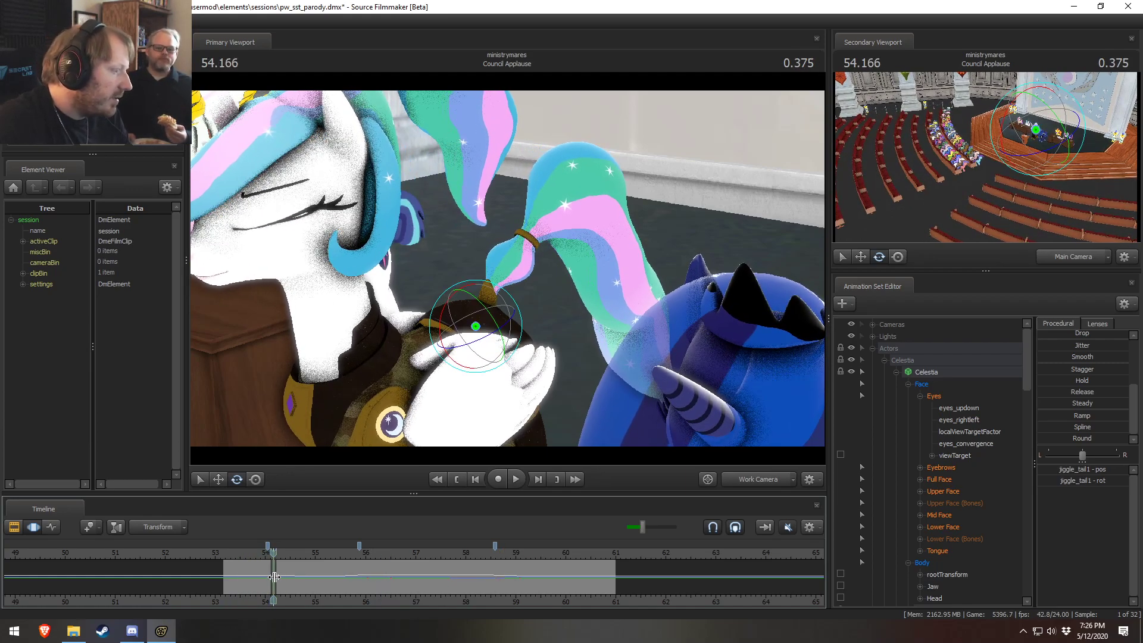
pyautogui.scroll(3, 274, 577)
pyautogui.scroll(1, 274, 577)
pyautogui.press('ctrl')
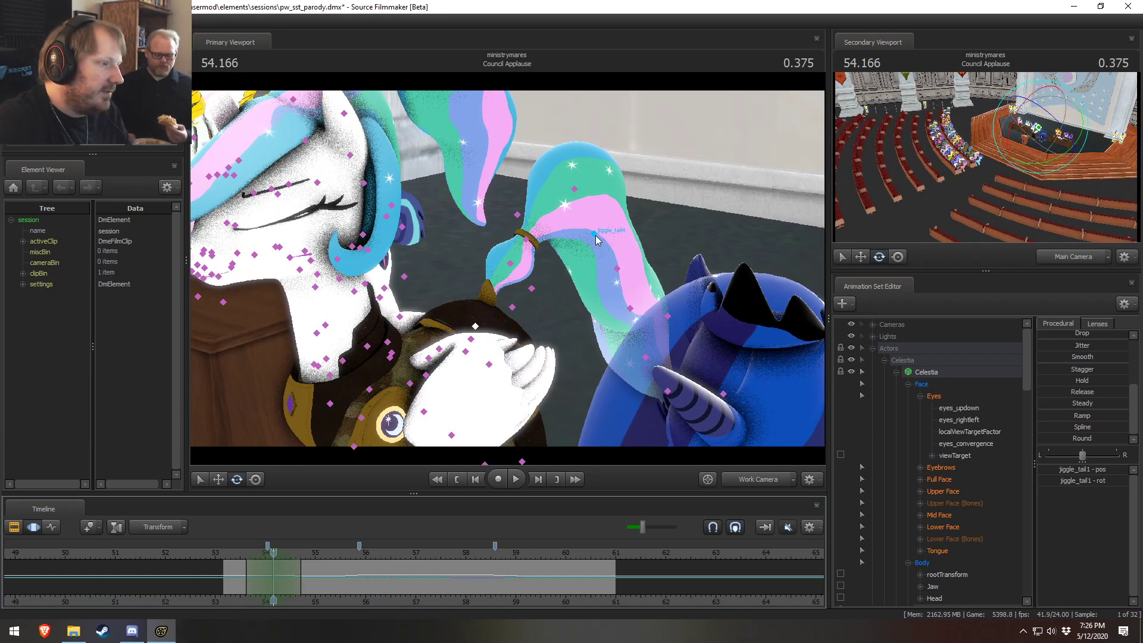
pyautogui.keyDown('ctrl'); pyautogui.click(598, 238); pyautogui.keyUp('ctrl')
# Step: Try to rotate jiggle_tail4 at 54.166 s and undo the last operation
pyautogui.moveTo(623, 252); pyautogui.dragTo(609, 230)
pyautogui.press('ctrl')
pyautogui.keyDown('ctrl'); pyautogui.click(599, 237); pyautogui.keyUp('ctrl')
pyautogui.hotkey('ctrl', 'z')
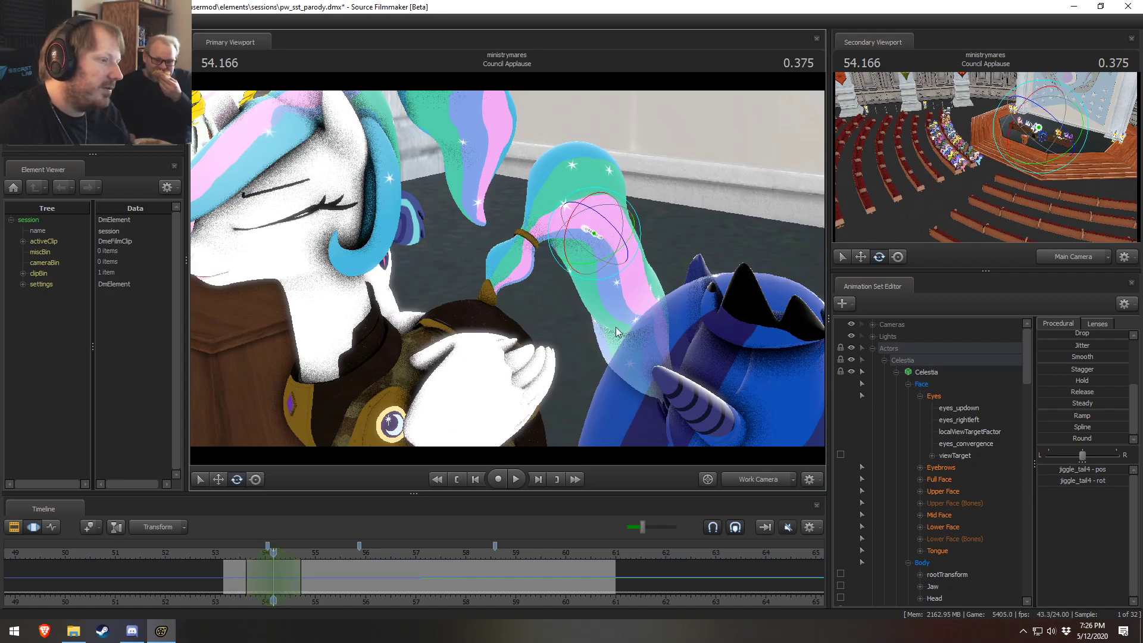
# Step: Unlock jiggle_tail1 through jiggle_tail7 in the JiggleBones group of Celestia - Tail
pyautogui.scroll(-10, 917, 477)
pyautogui.scroll(-10, 917, 477)
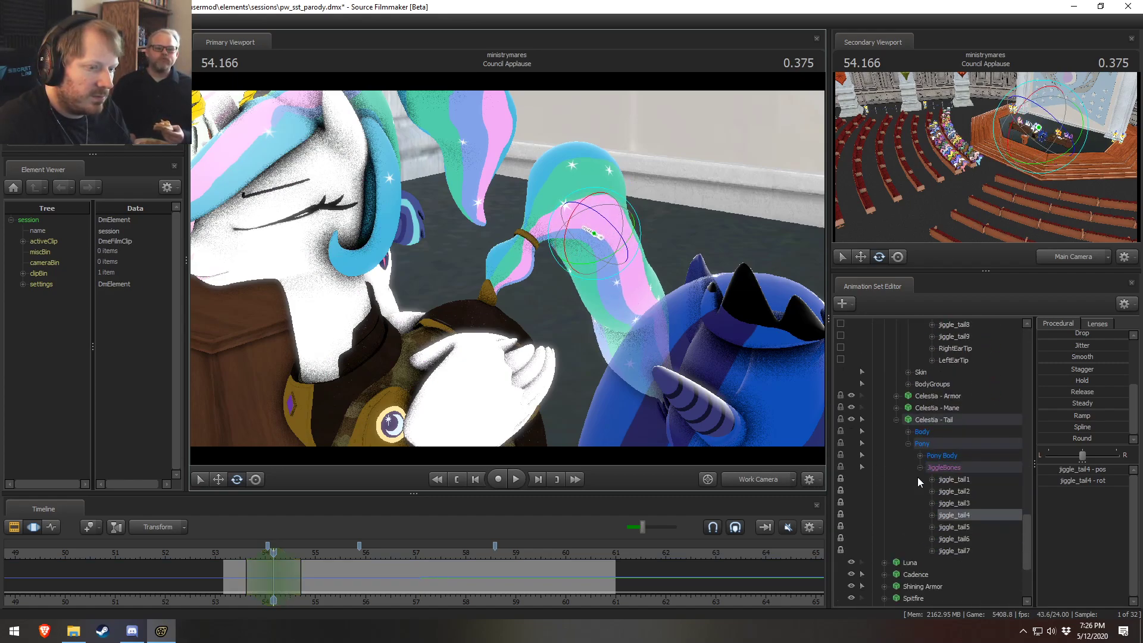
pyautogui.click(840, 550)
pyautogui.click(840, 514)
pyautogui.click(841, 503)
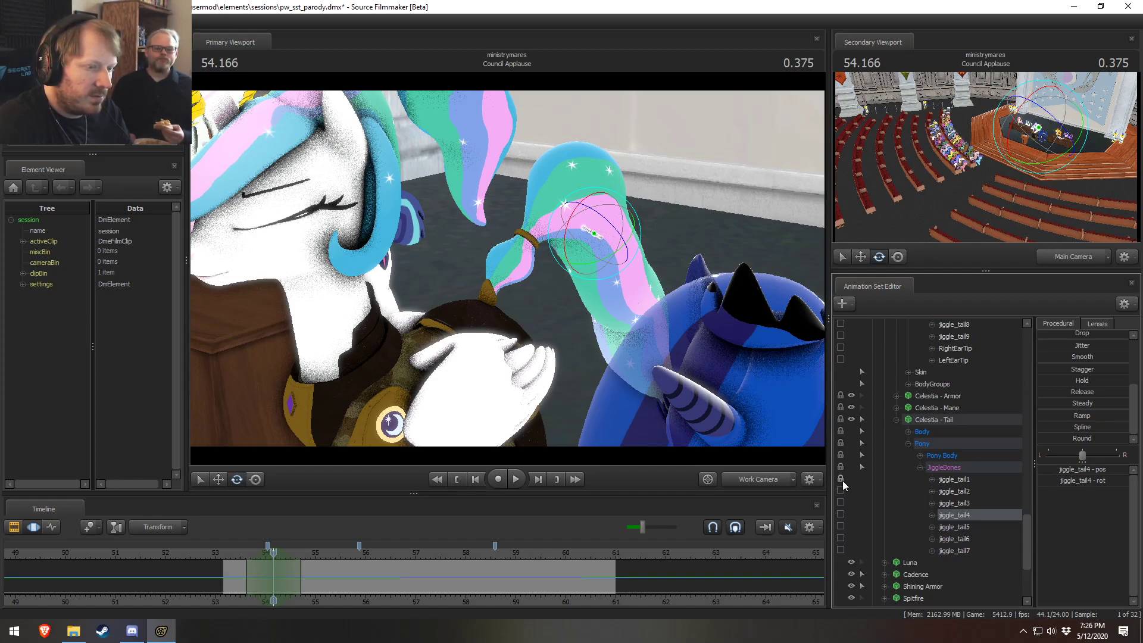
# Step: Add jiggle_tail3 to the selection, rotate it with jiggle_tail4 slightly at 54.166 s, and replay the motion
pyautogui.keyDown('ctrl'); pyautogui.keyDown('shift'); pyautogui.click(618, 270); pyautogui.keyUp('shift'); pyautogui.keyUp('ctrl')
pyautogui.moveTo(624, 252); pyautogui.dragTo(627, 255)
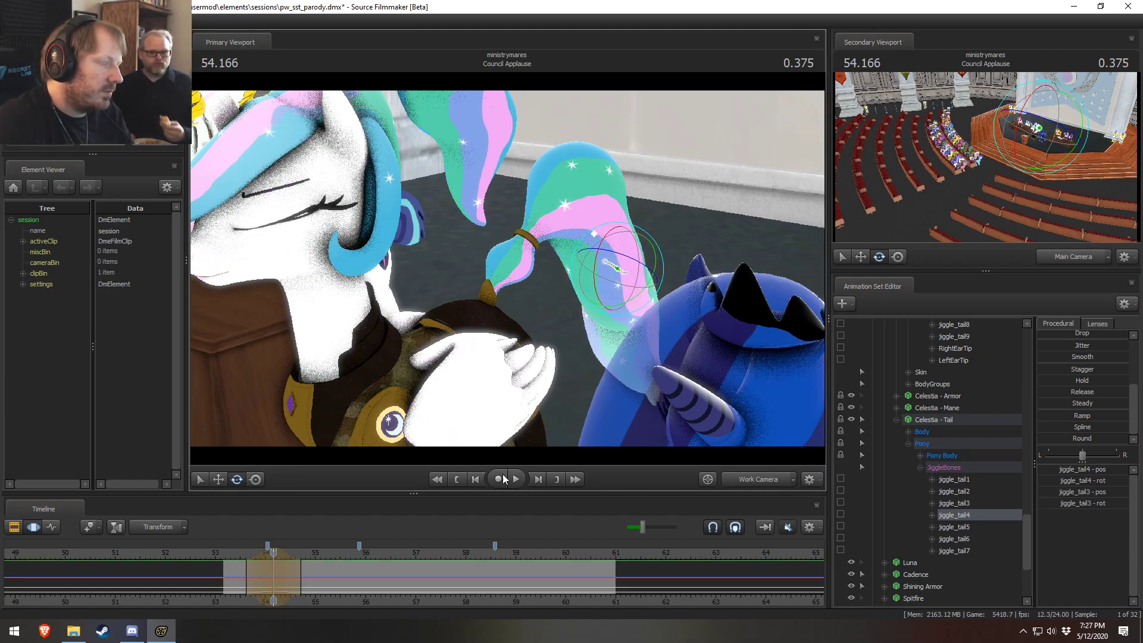
pyautogui.click(238, 555)
pyautogui.press('space')
pyautogui.press('space')
# Step: Rotate jiggle_tail3 and jiggle_tail4 slightly with a wide falloff centred near 54.8 s, and replay the tail swing
pyautogui.keyDown('shift'); pyautogui.moveTo(305, 584); pyautogui.dragTo(306, 584); pyautogui.keyUp('shift')
pyautogui.scroll(10, 305, 583)
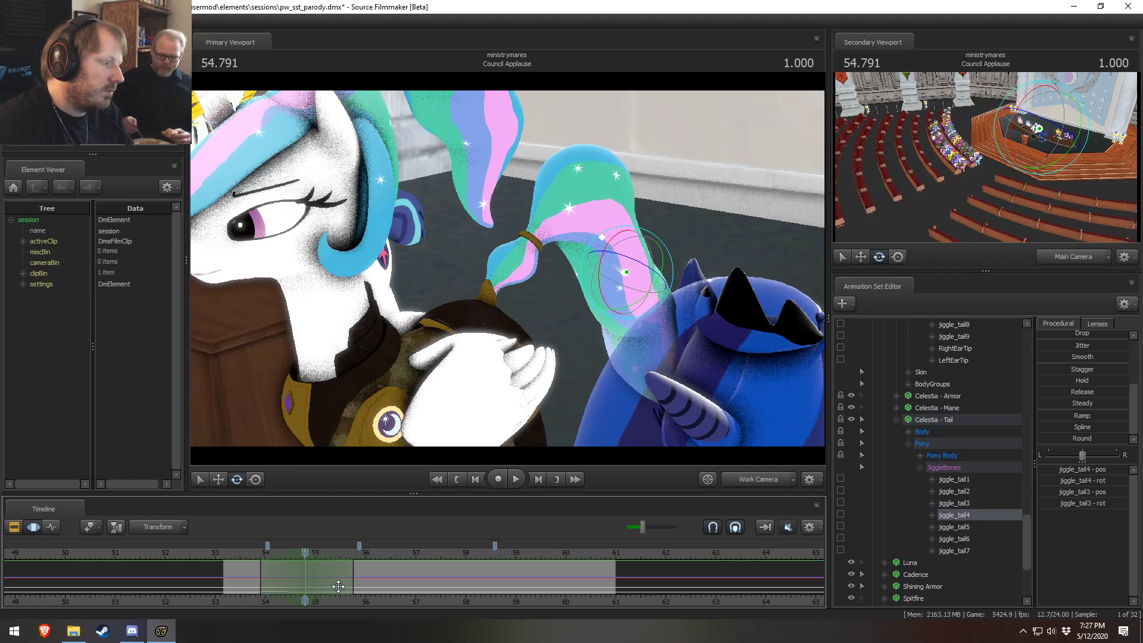
pyautogui.moveTo(636, 280); pyautogui.dragTo(637, 279)
pyautogui.click(258, 554)
pyautogui.press('space')
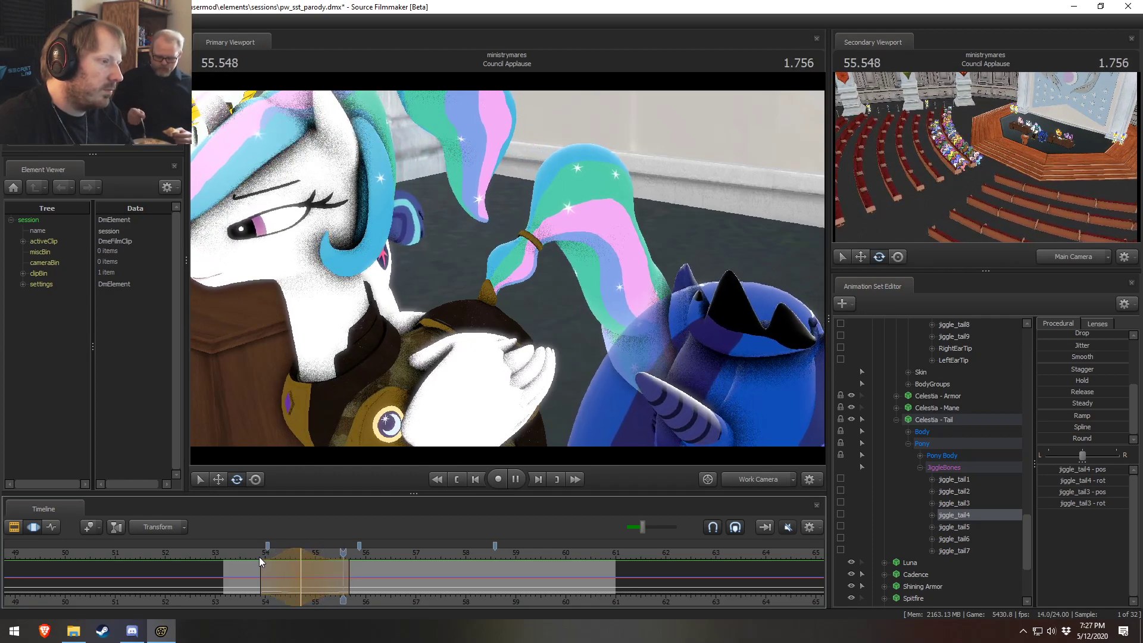
# Step: Rotate jiggle_tail3 and jiggle_tail4 slightly with a falloff selection centred near 56 s, and replay the second transition
pyautogui.click(365, 580)
pyautogui.scroll(8, 365, 580)
pyautogui.scroll(2, 363, 583)
pyautogui.moveTo(618, 252); pyautogui.dragTo(630, 258)
pyautogui.click(325, 559)
pyautogui.press('space')
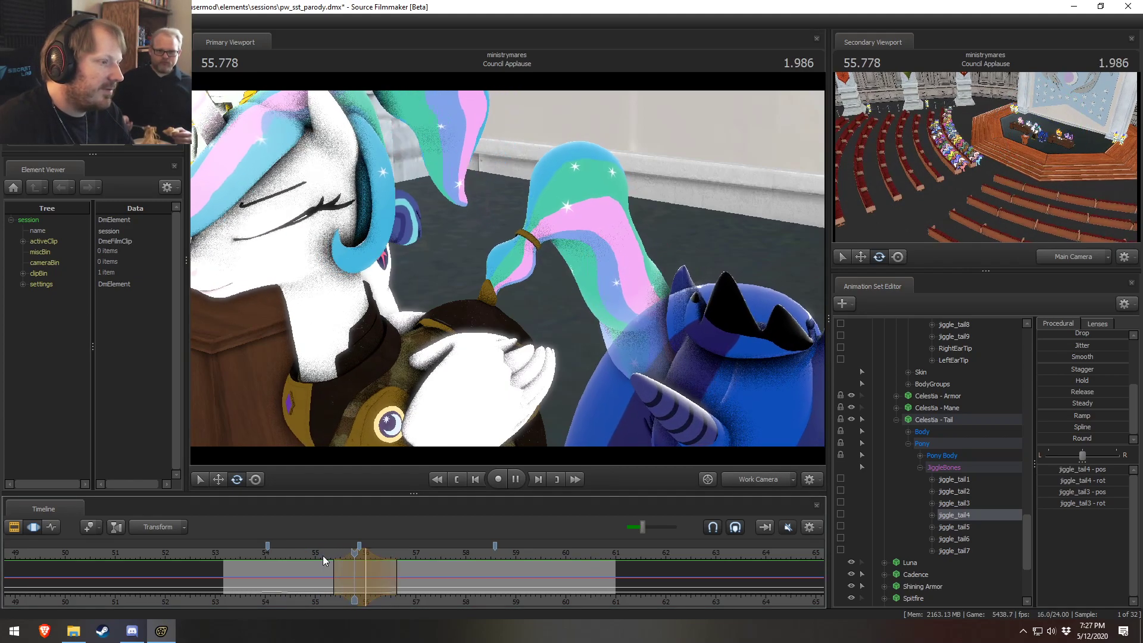
# Step: Rotate jiggle_tail3 and jiggle_tail4 slightly with the falloff centred at 56.458 s, undoing unwanted attempts, and replay the motion
pyautogui.press('space')
pyautogui.moveTo(361, 566); pyautogui.dragTo(459, 524)
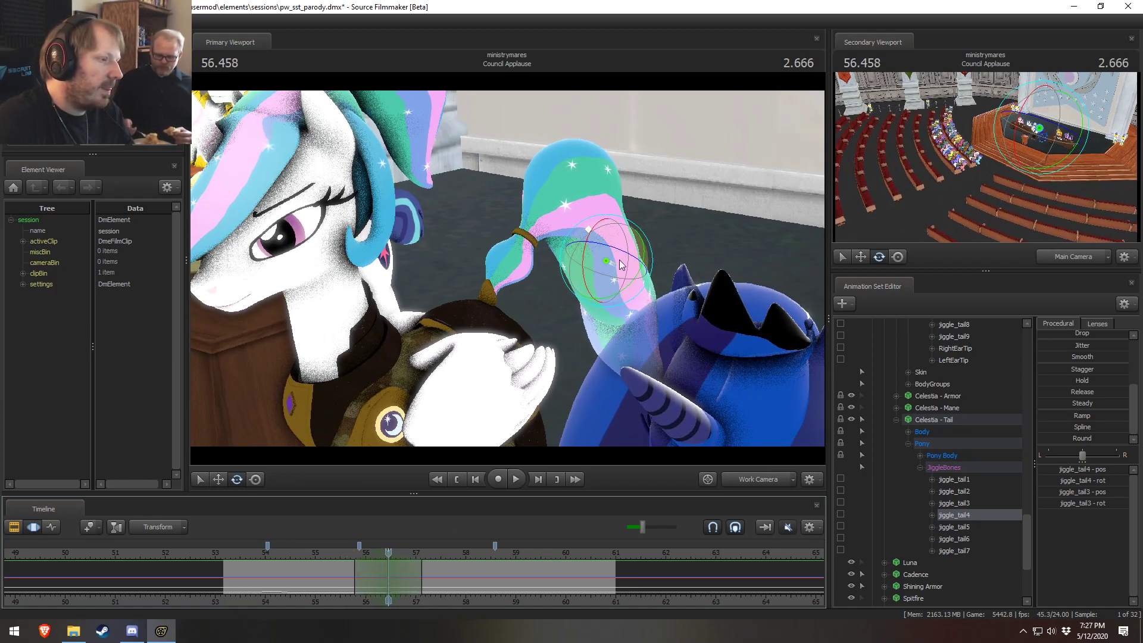
pyautogui.moveTo(619, 243); pyautogui.dragTo(621, 244)
pyautogui.hotkey('ctrl', 'z')
pyautogui.hotkey('ctrl', 'z')
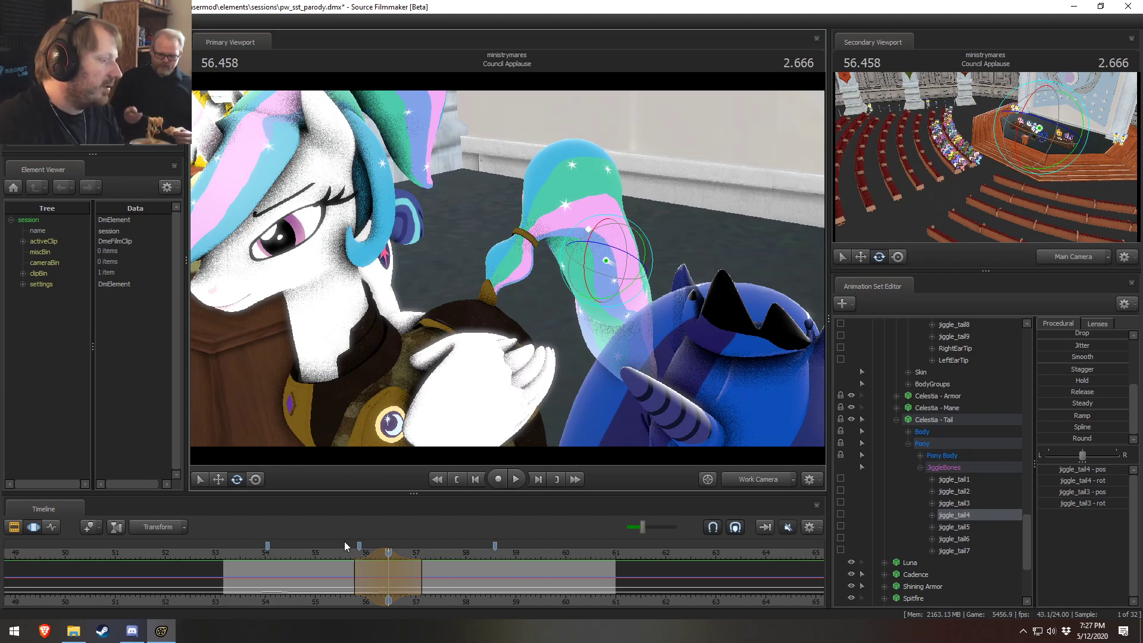
pyautogui.press('space')
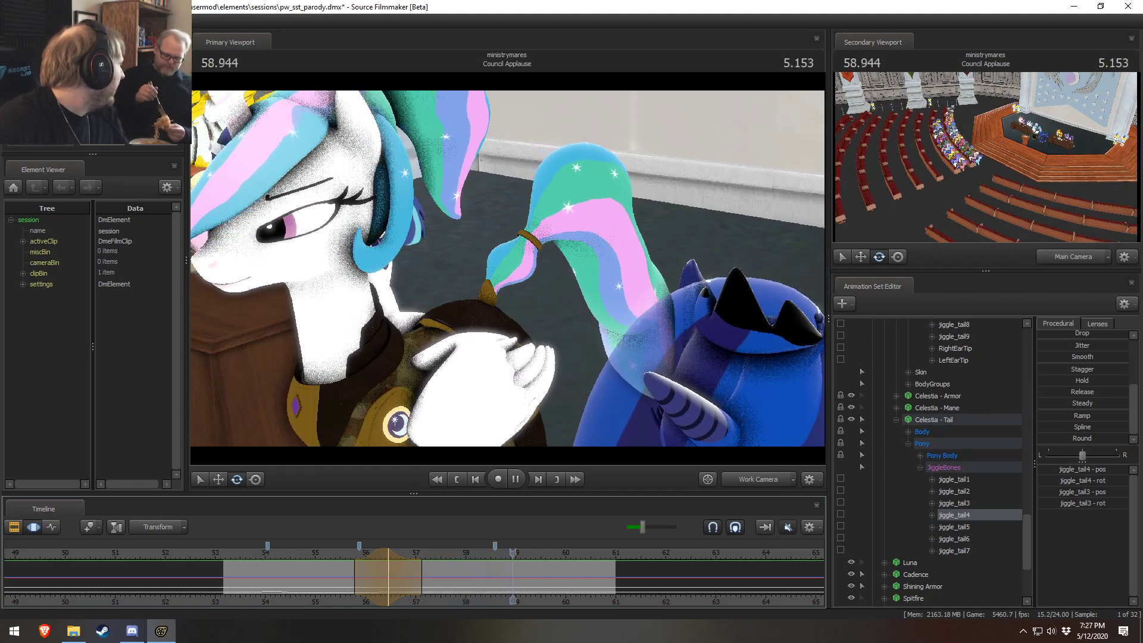
pyautogui.press('space')
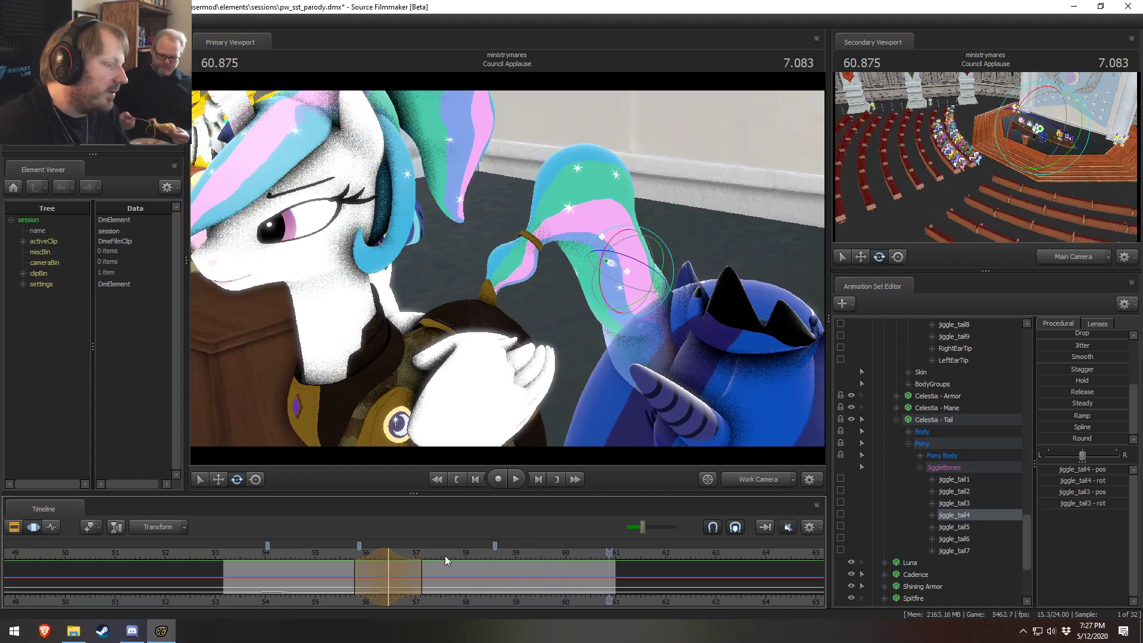
# Step: Shift the pending tail rotation slightly earlier so its falloff centres near 56.3 s, and replay the second transition repeatedly
pyautogui.click(353, 557)
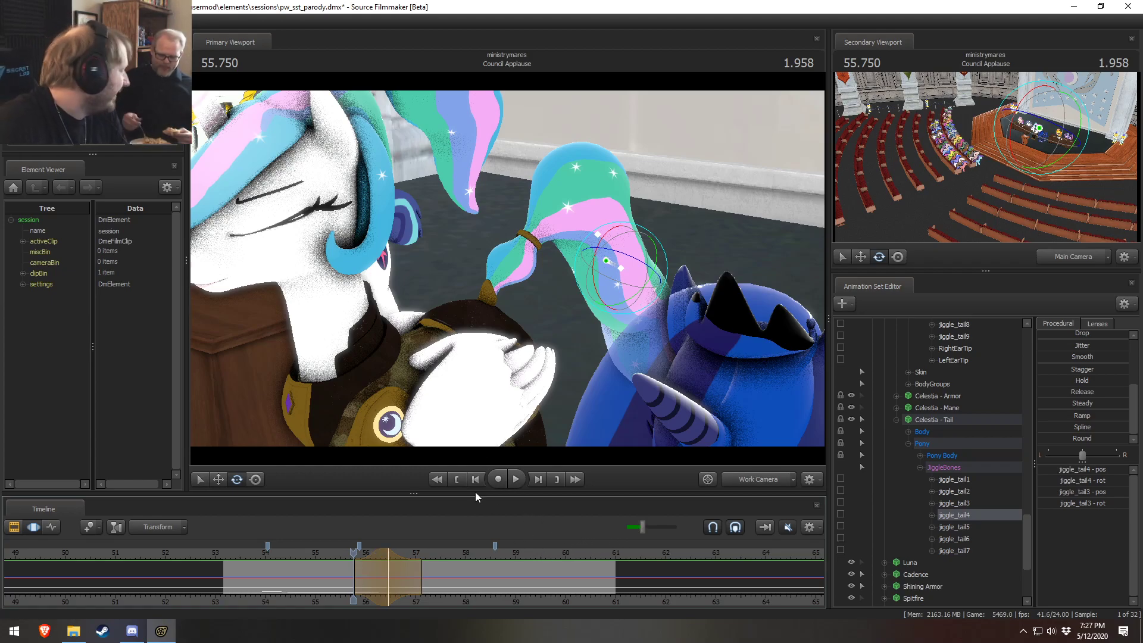
pyautogui.scroll(-2, 384, 567)
pyautogui.click(351, 555)
pyautogui.press('space')
pyautogui.press('space')
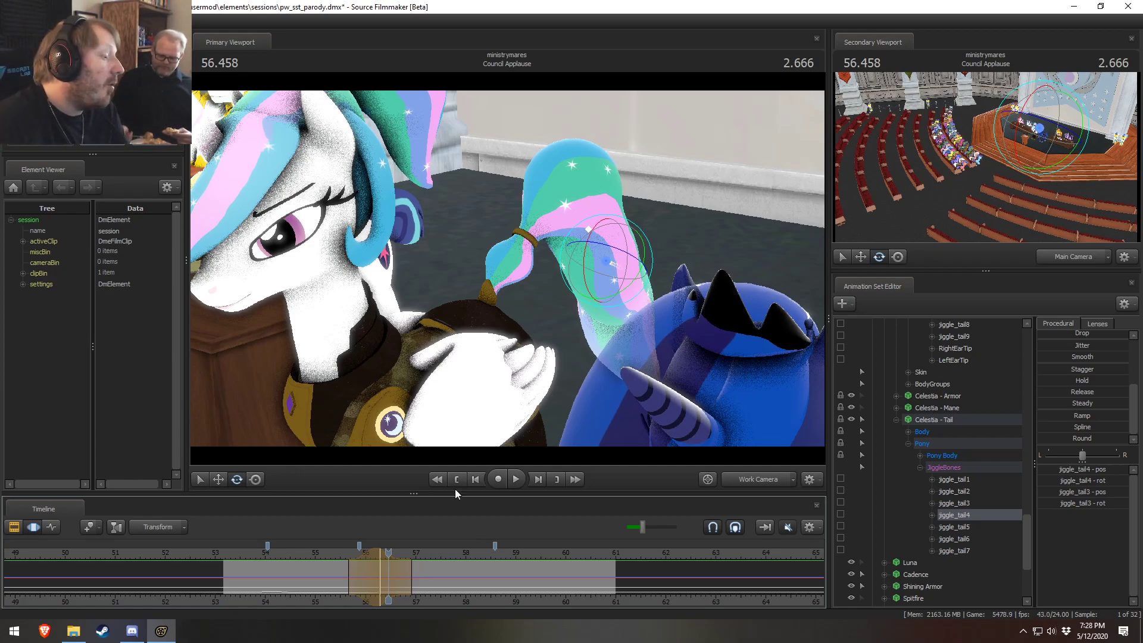
pyautogui.click(337, 554)
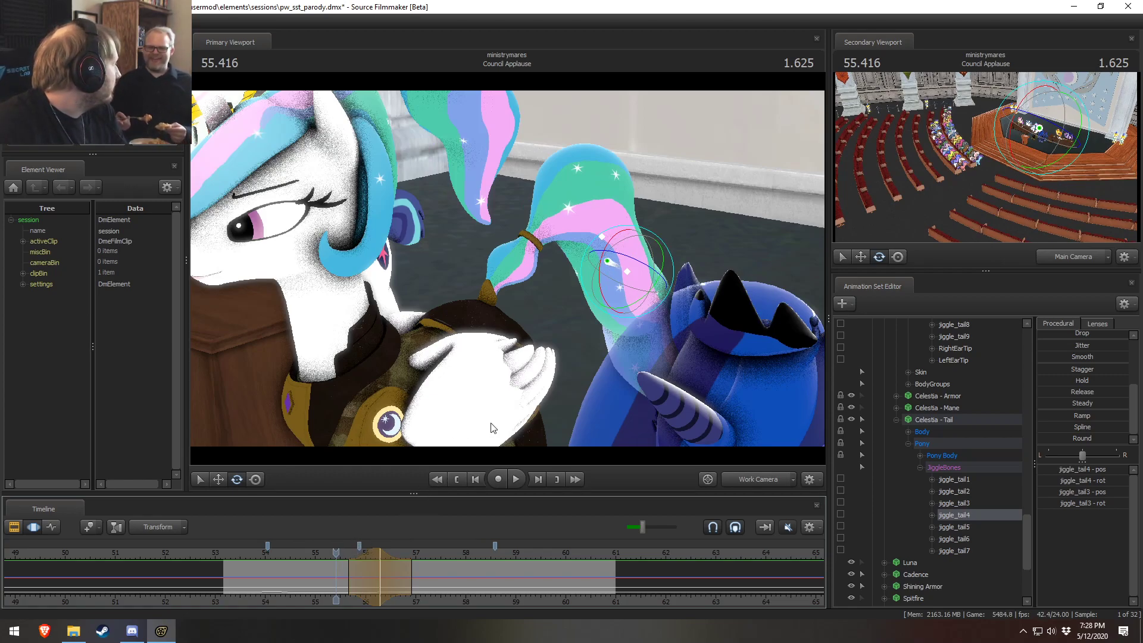
pyautogui.press('space')
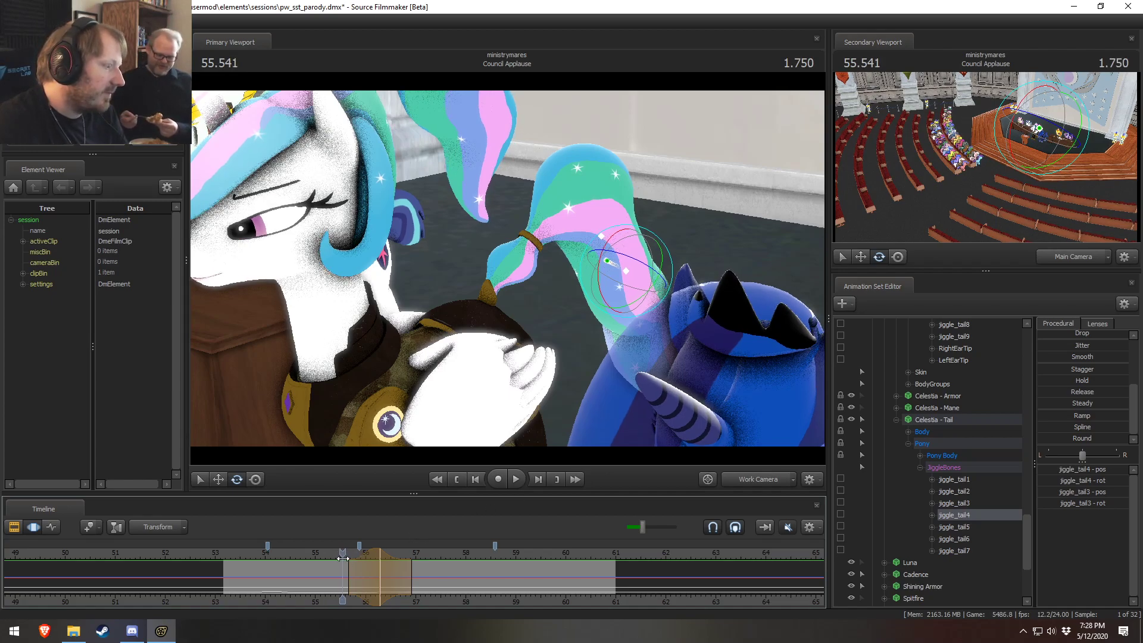
pyautogui.press('space')
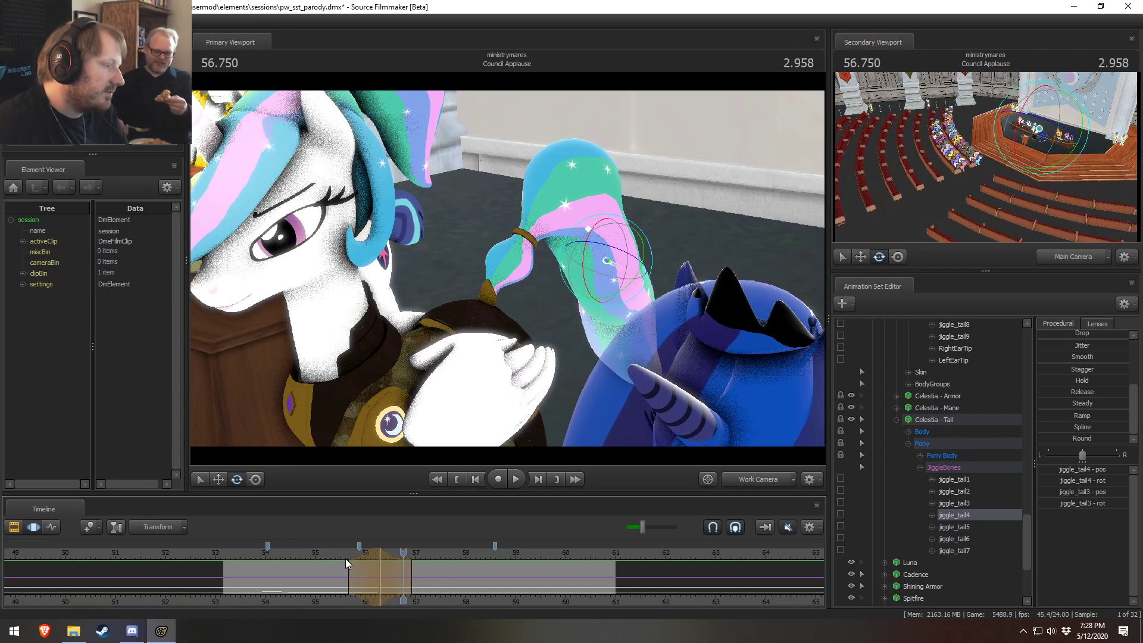
pyautogui.click(337, 555)
pyautogui.moveTo(337, 555); pyautogui.dragTo(340, 558)
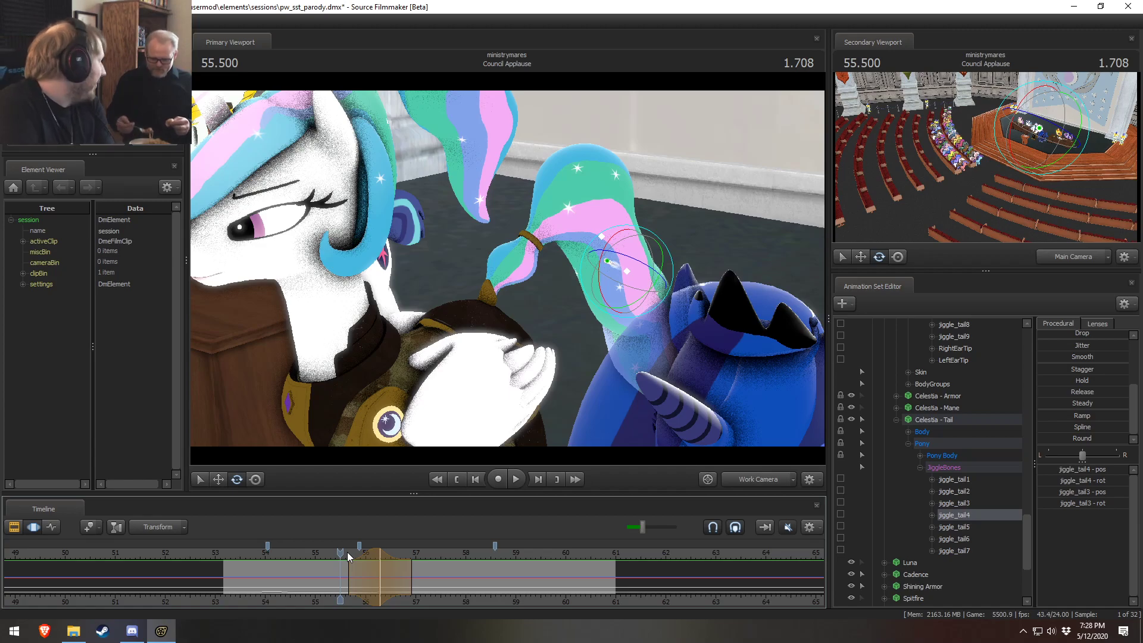
# Step: Reselect jiggle_tail3 and add jiggle_tail4 at 56.291 s, and rotate the pair slightly
pyautogui.moveTo(340, 555); pyautogui.dragTo(381, 566)
pyautogui.click(590, 232)
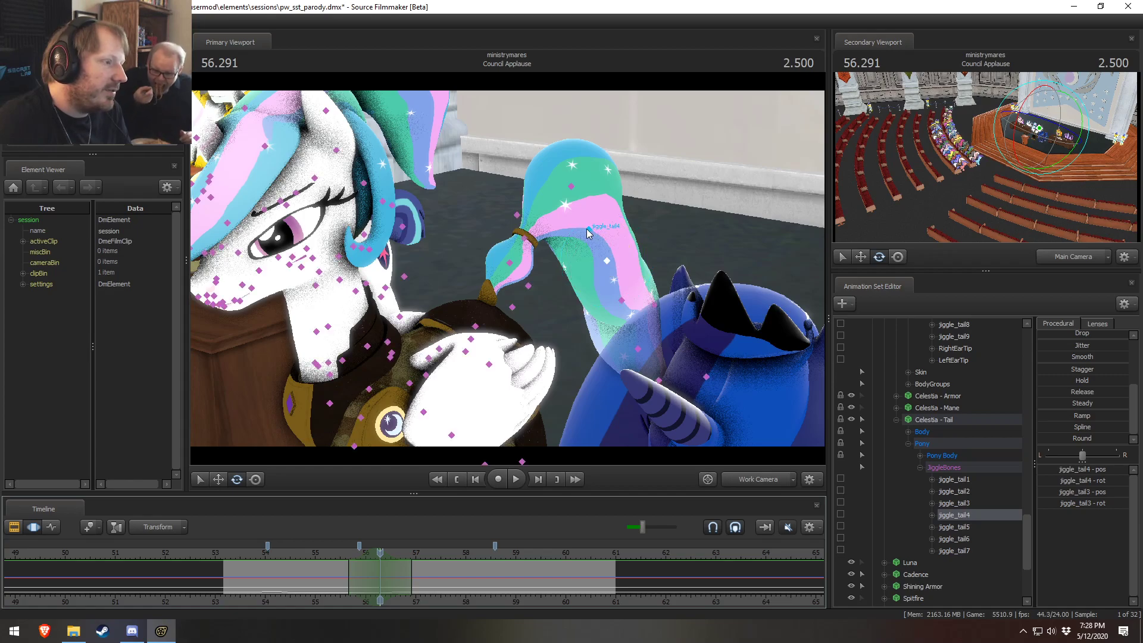
pyautogui.keyDown('ctrl'); pyautogui.click(608, 265); pyautogui.keyUp('ctrl')
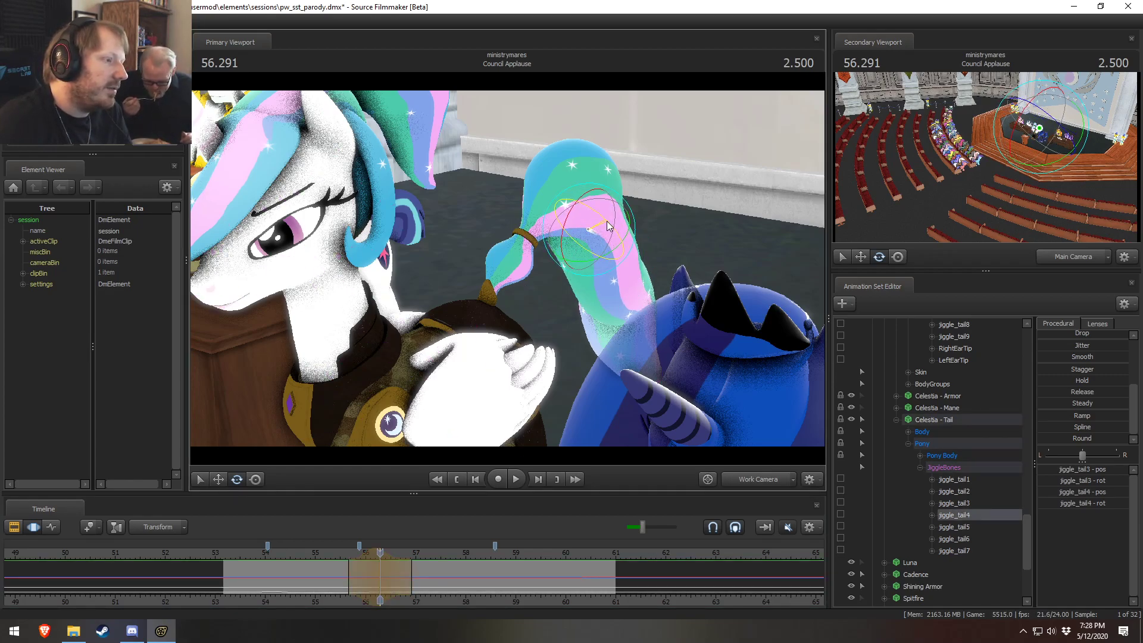
# Step: Widen the rotation's falloff selection to about 55.5–57.1 s and replay the tail swing
pyautogui.click(337, 550)
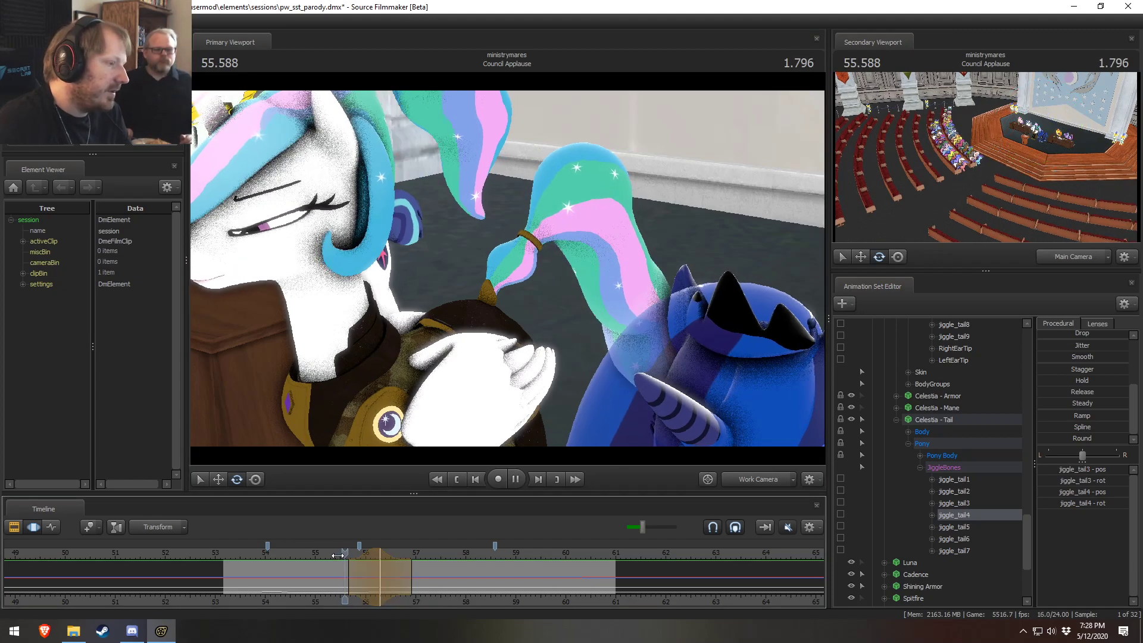
pyautogui.press('space')
pyautogui.click(332, 553)
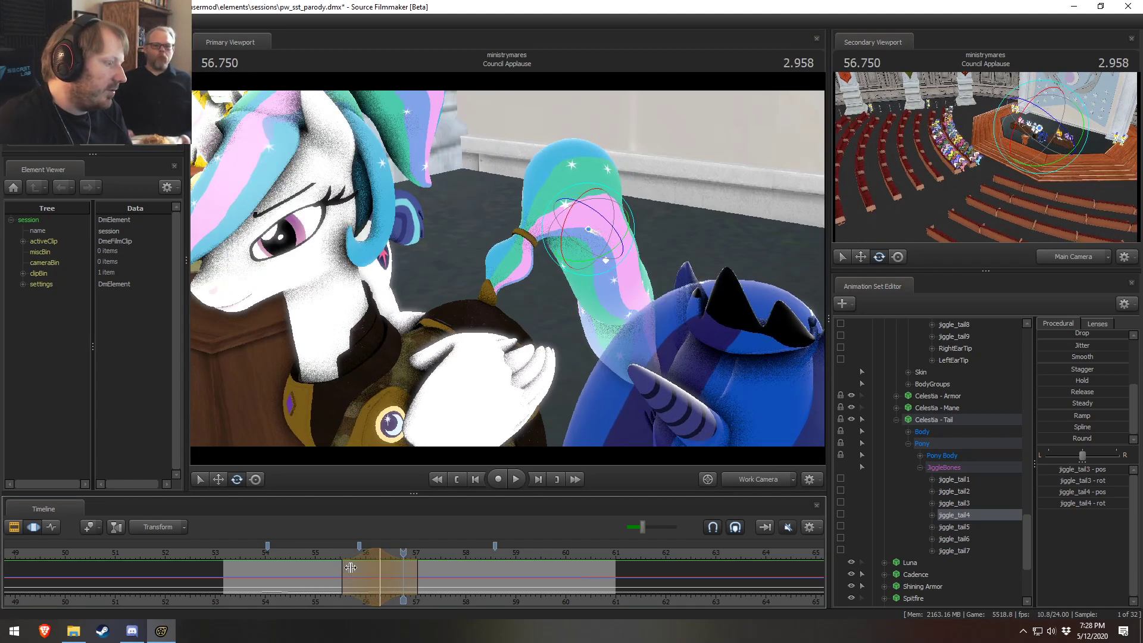
pyautogui.press('space')
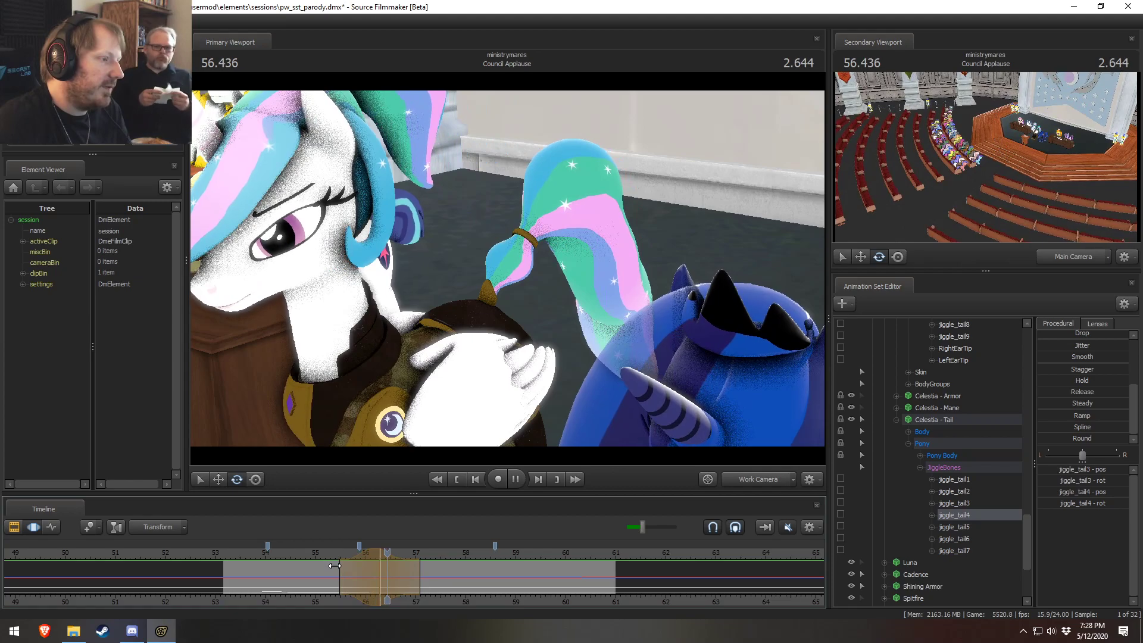
pyautogui.press('space')
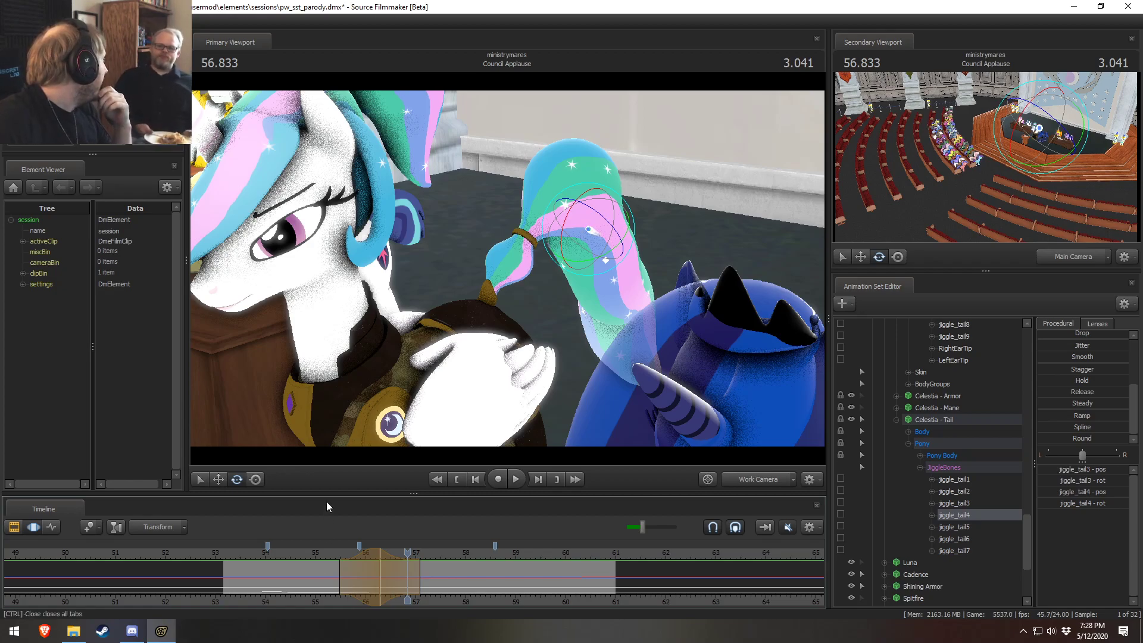
# Step: Rotate jiggle_tail3 and jiggle_tail4 slightly at 58.583 s with a widened falloff selection
pyautogui.moveTo(336, 565); pyautogui.dragTo(494, 578)
pyautogui.press('F2')
pyautogui.press('F3')
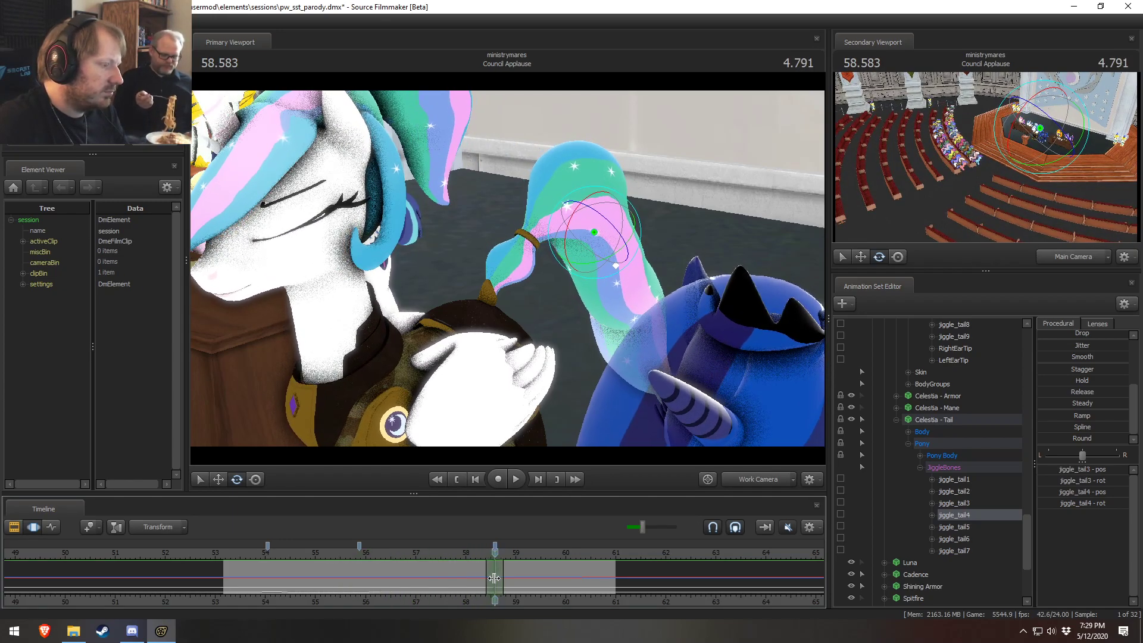
pyautogui.keyDown('shift'); pyautogui.scroll(6, 494, 578); pyautogui.keyUp('shift')
pyautogui.moveTo(604, 225); pyautogui.dragTo(608, 229)
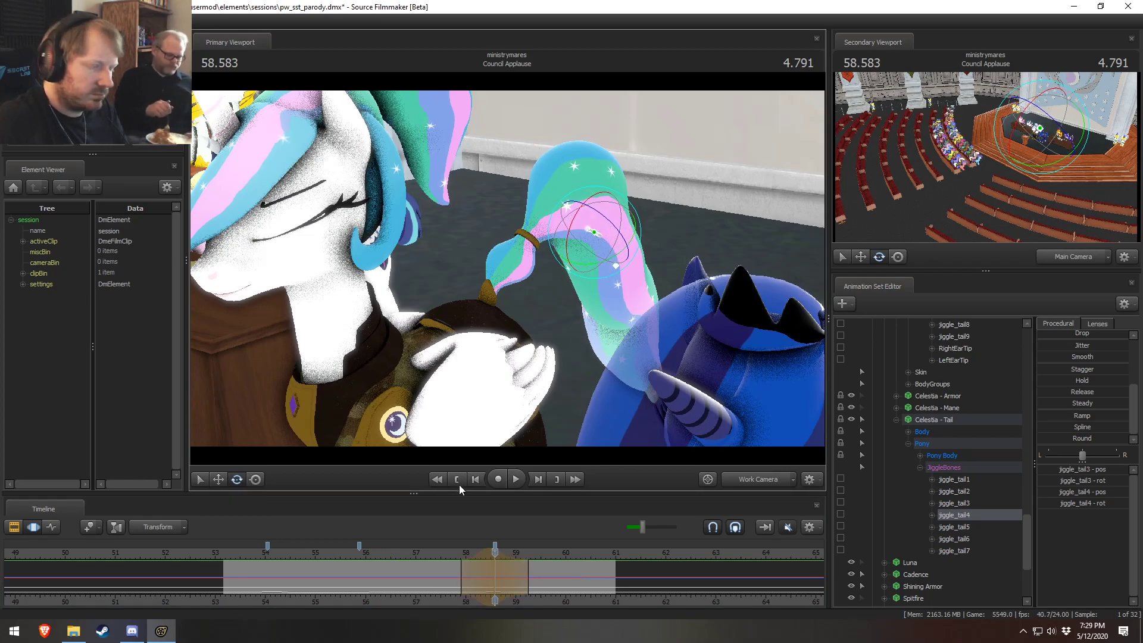
# Step: Shift the third transition's tail rotation slightly later so it centres near 58.7 s, and replay it
pyautogui.press('space')
pyautogui.press('space')
pyautogui.moveTo(486, 548); pyautogui.dragTo(470, 556)
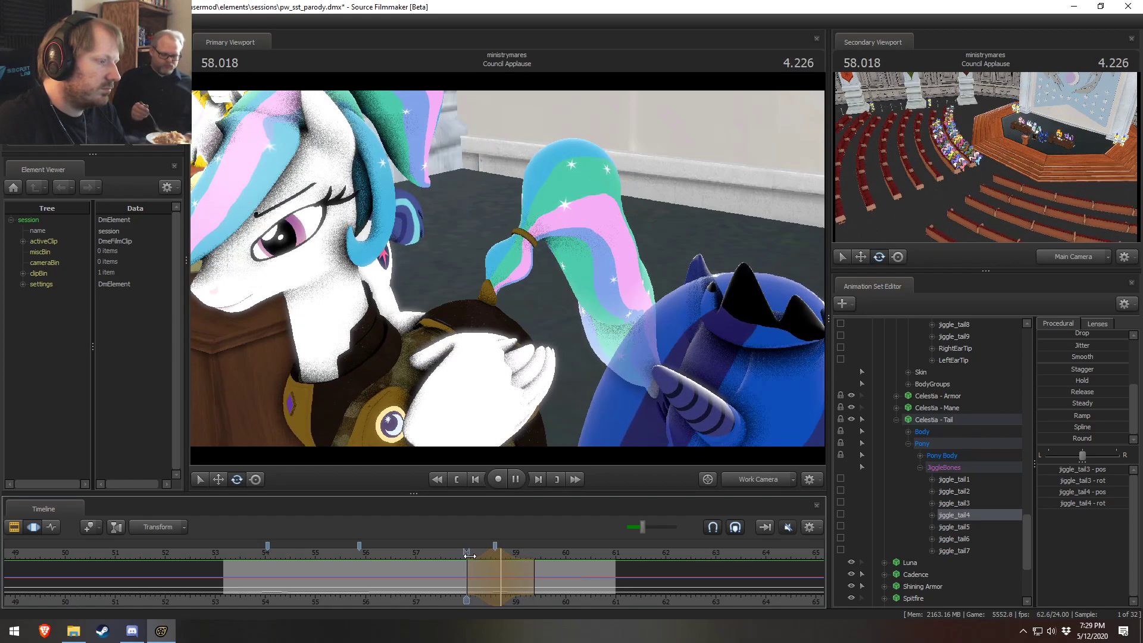
pyautogui.press('space')
# Step: Rotate jiggle_tail3 and jiggle_tail4 slightly with a wide falloff centred near 59.1 s, and replay the third transition
pyautogui.keyDown('shift'); pyautogui.click(521, 570); pyautogui.keyUp('shift')
pyautogui.keyDown('shift'); pyautogui.scroll(6, 521, 570); pyautogui.keyUp('shift')
pyautogui.moveTo(617, 228); pyautogui.dragTo(613, 225)
pyautogui.moveTo(555, 579); pyautogui.dragTo(567, 580)
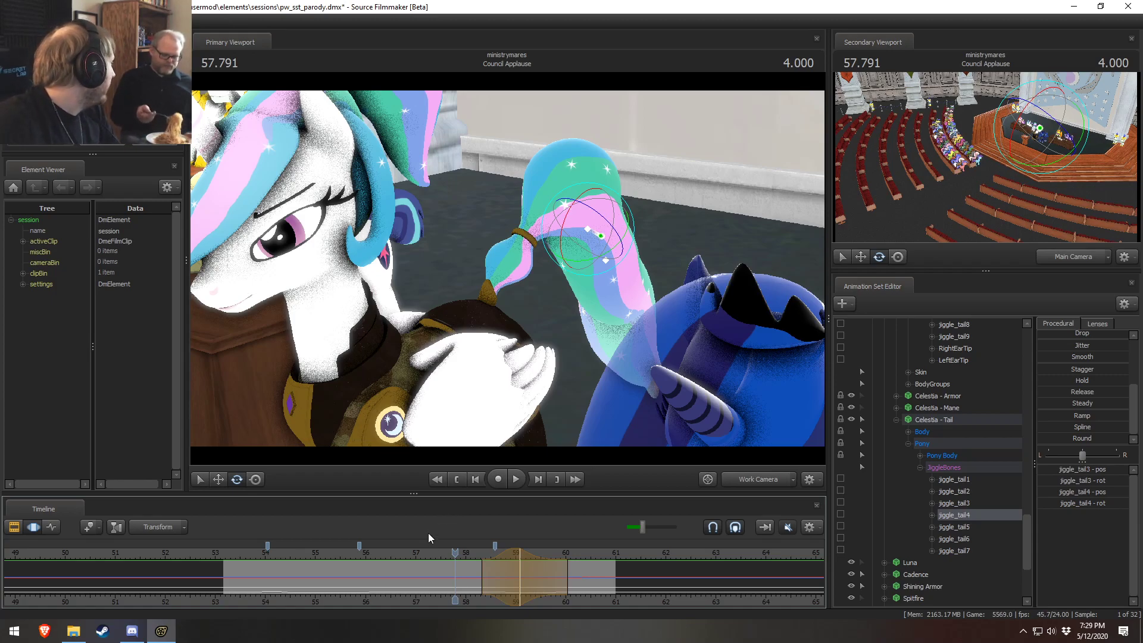
pyautogui.press('space')
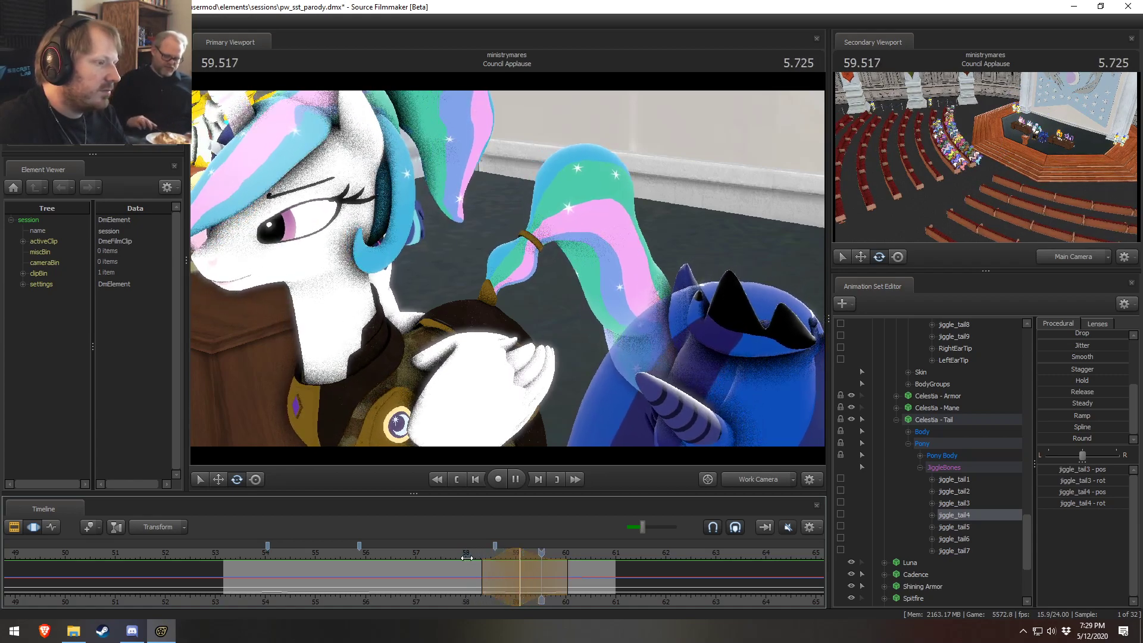
# Step: Review the finished tail motion by scrubbing from 53.375 s and replaying the third transition from 58.291 s
pyautogui.click(234, 553)
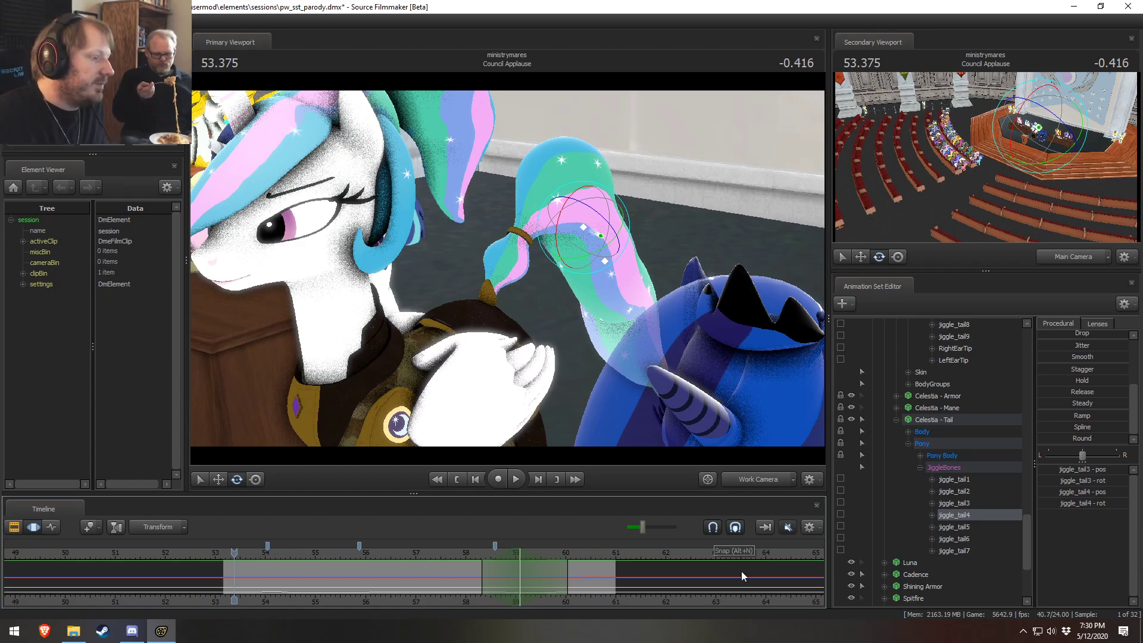
pyautogui.click(429, 552)
pyautogui.moveTo(435, 553); pyautogui.dragTo(480, 558)
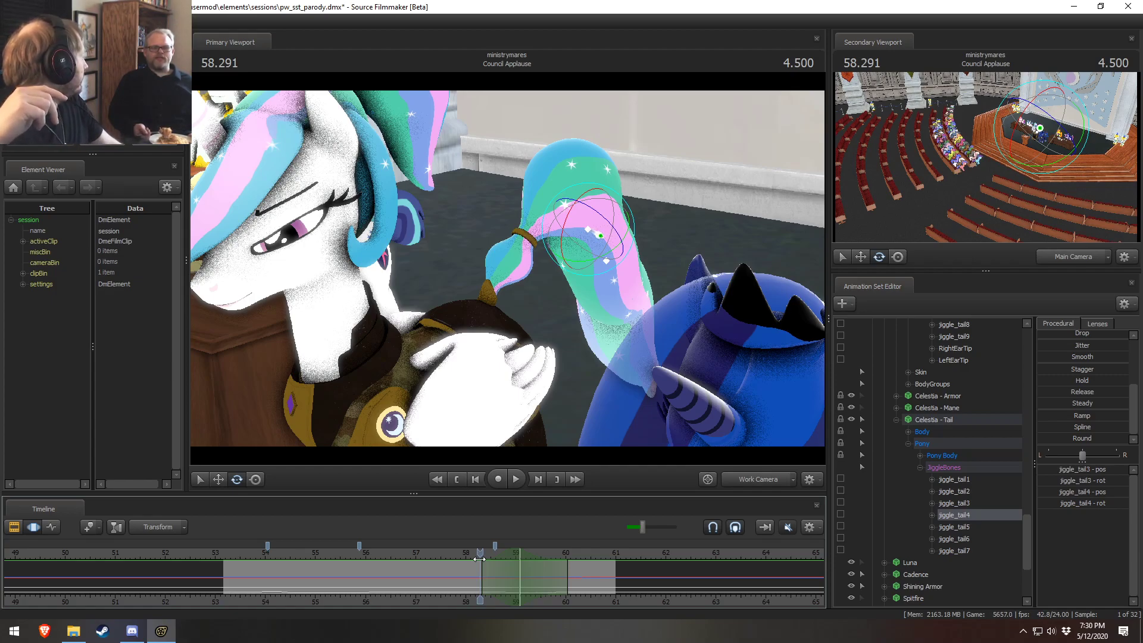
pyautogui.press('space')
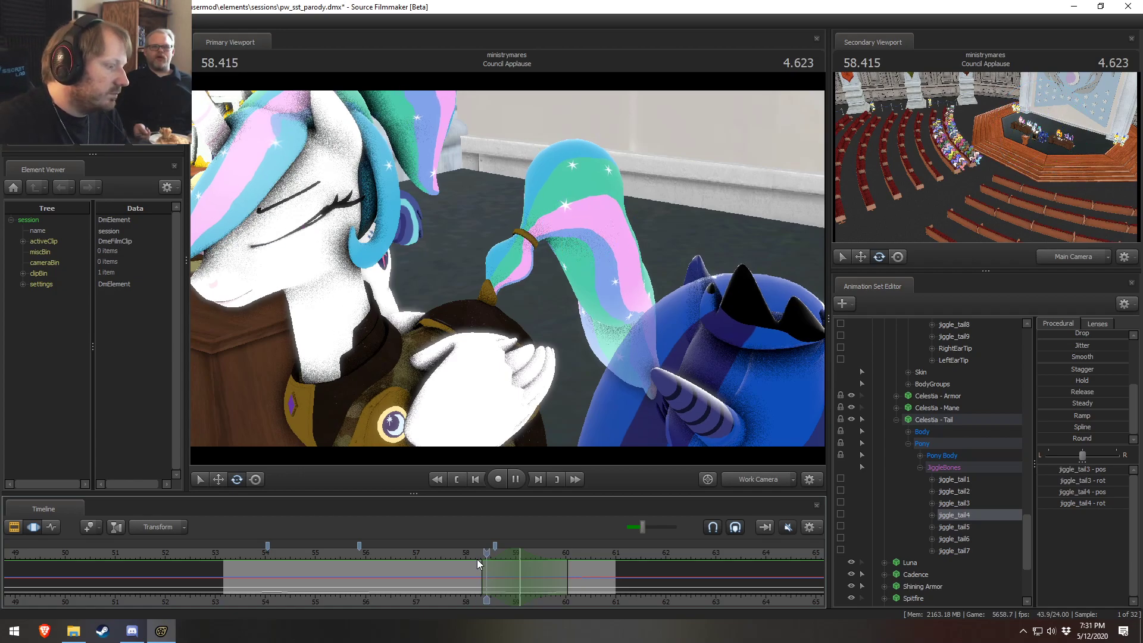
# Step: Play back the Council Applause shot through the Main Camera in the Clip Editor to check how the animation reads
pyautogui.click(228, 554)
pyautogui.click(763, 479)
pyautogui.press('space')
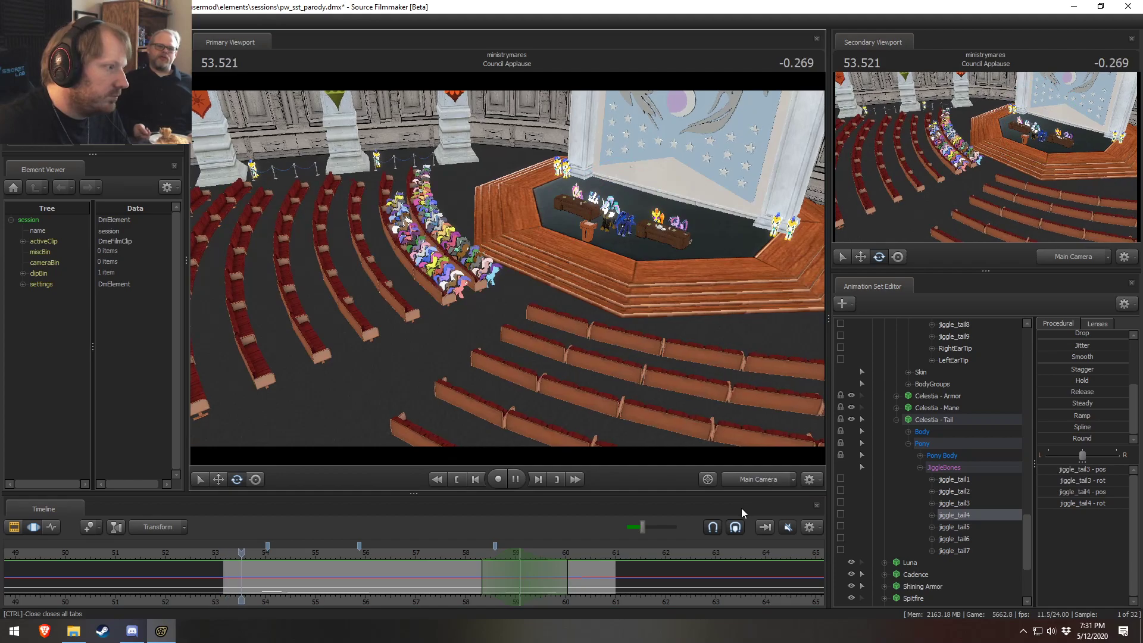
pyautogui.press('F2')
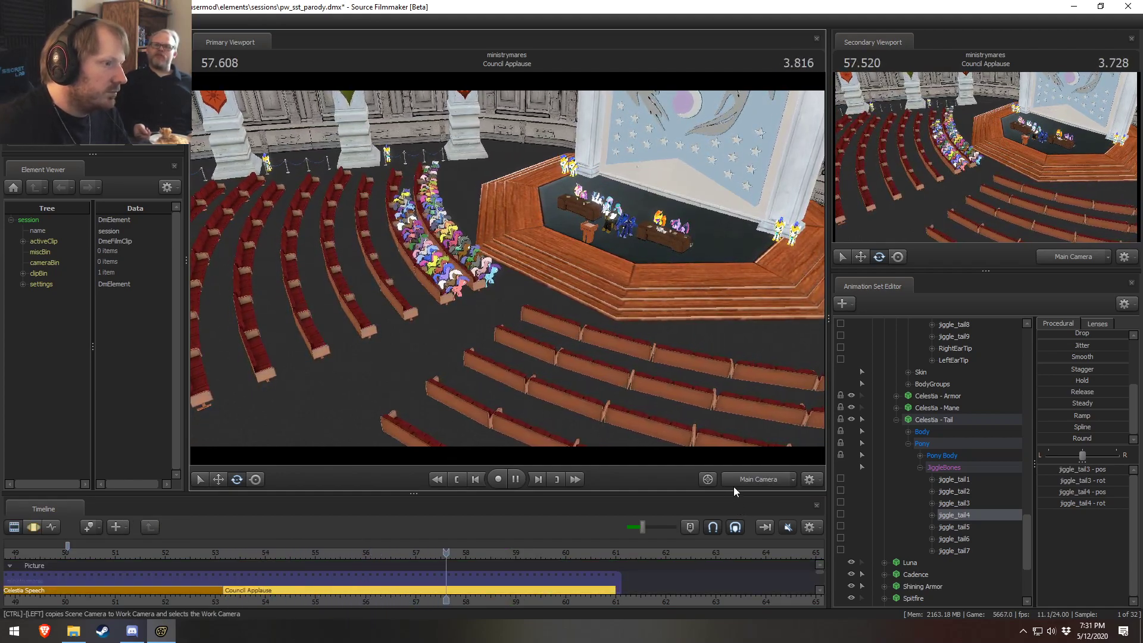
pyautogui.press('space')
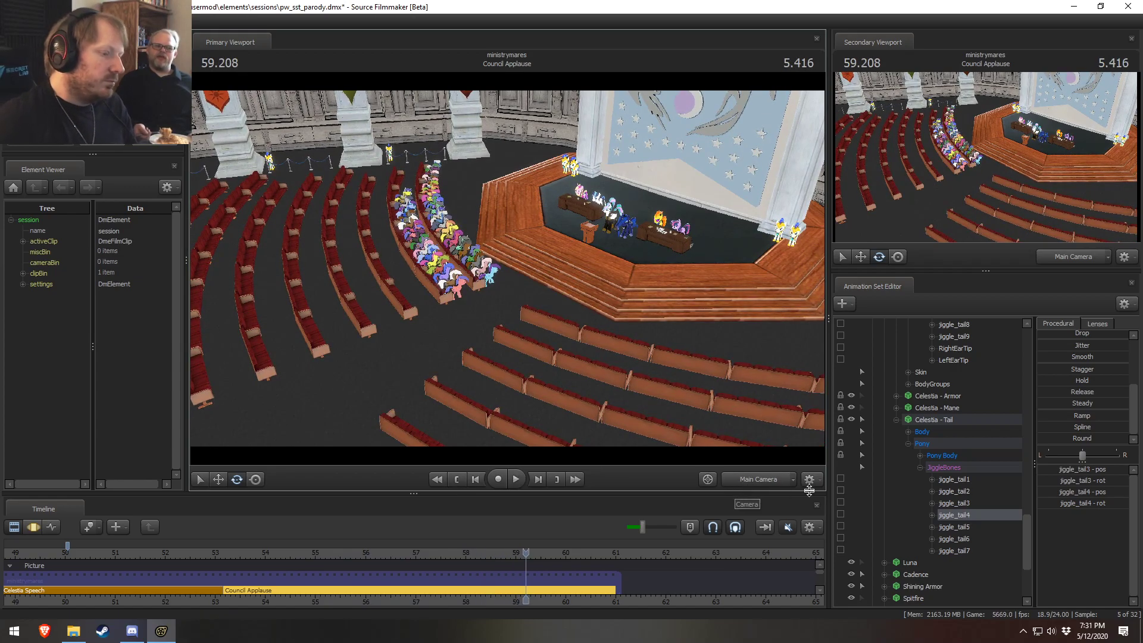
pyautogui.moveTo(520, 553); pyautogui.dragTo(464, 589)
pyautogui.press('space')
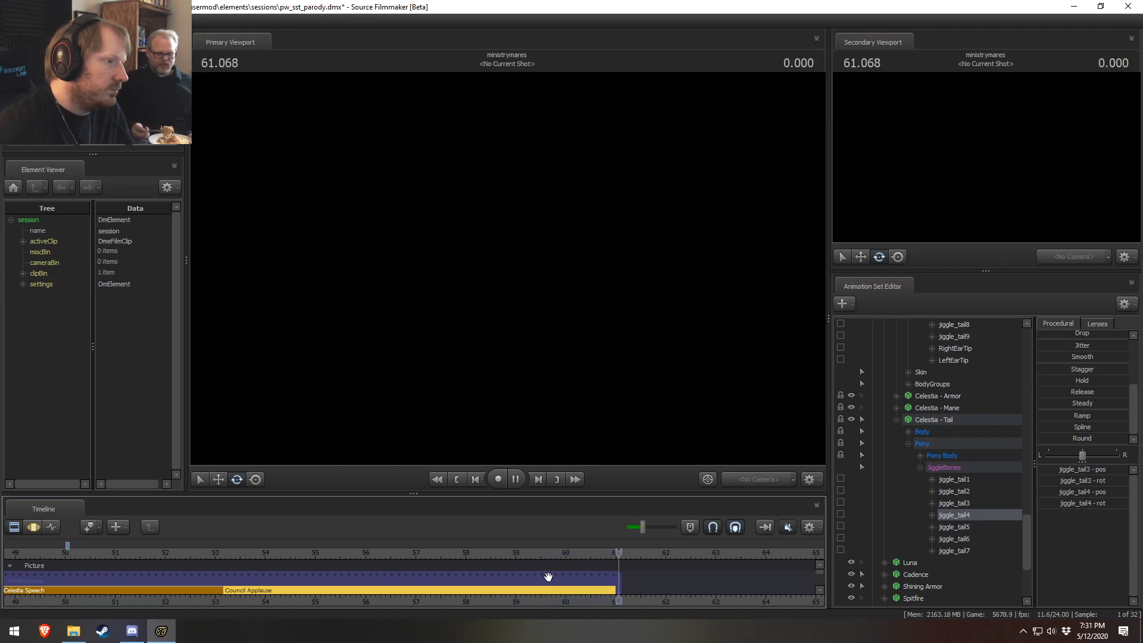
pyautogui.press('space')
pyautogui.moveTo(240, 556); pyautogui.dragTo(226, 560)
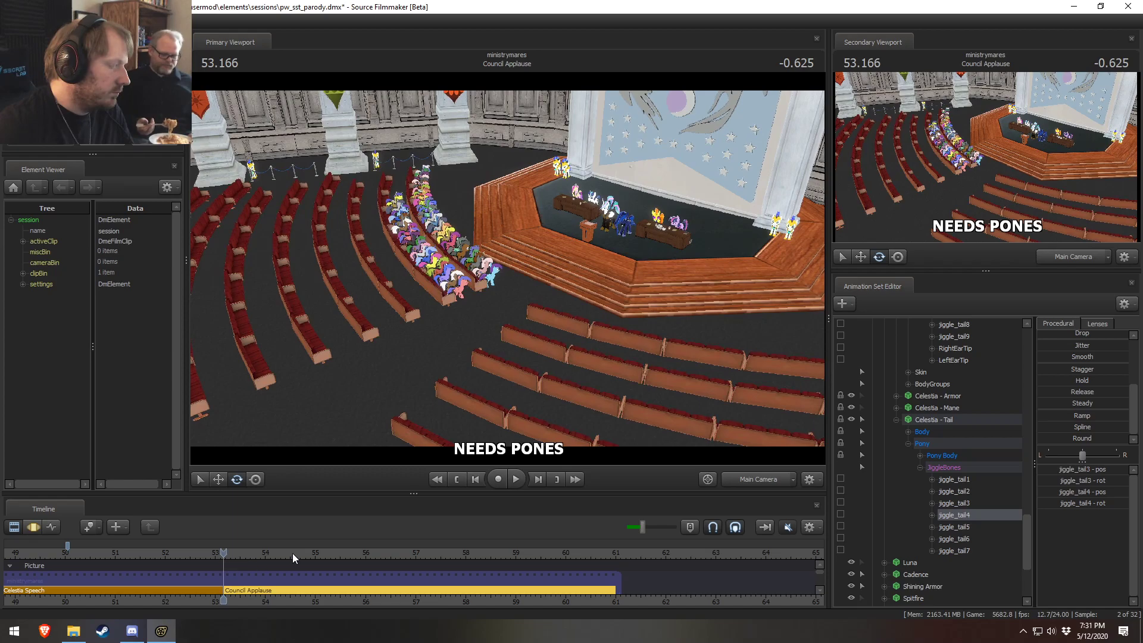
pyautogui.press('space')
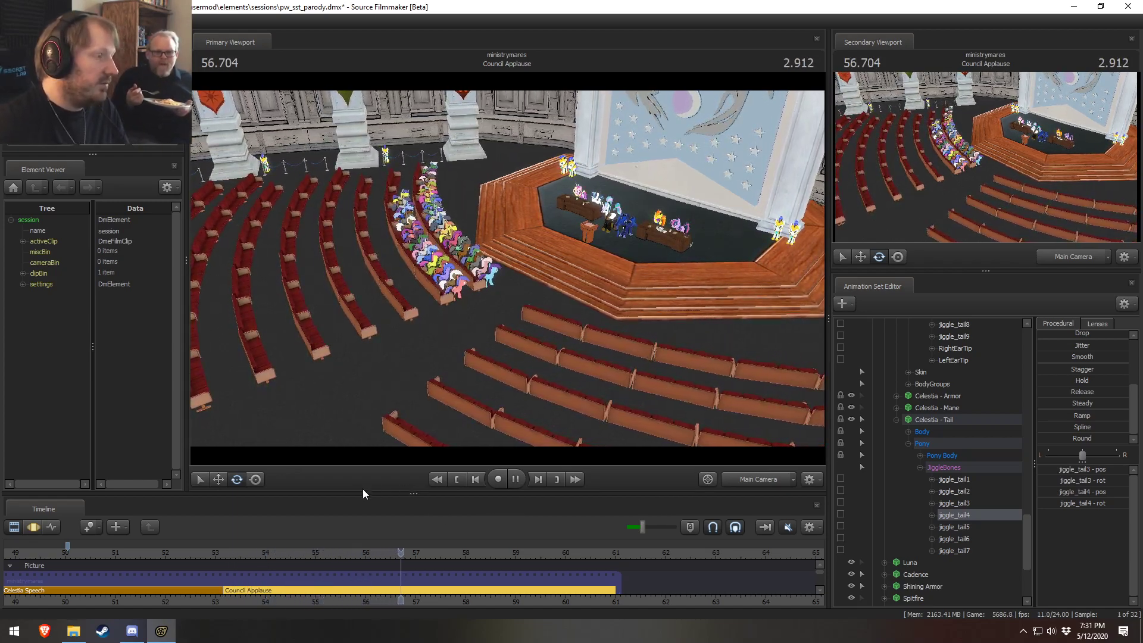
pyautogui.press('space')
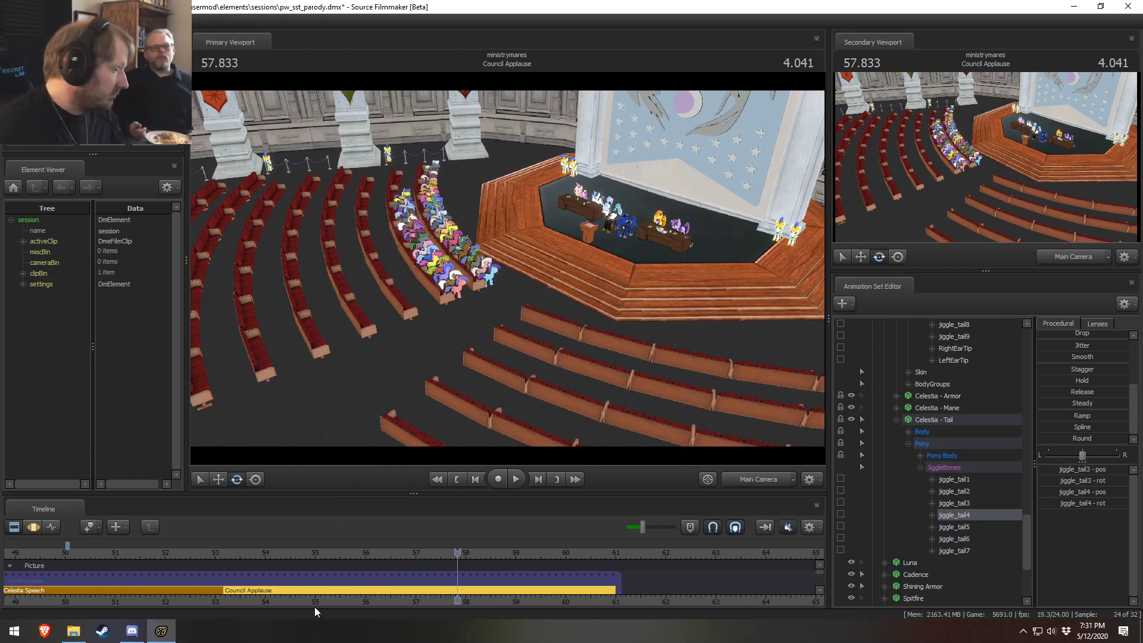
# Step: Return to the Work Camera near the start of Council Applause and frame Celestia and Luna standing together on the stage
pyautogui.scroll(-3, 294, 570)
pyautogui.moveTo(306, 599); pyautogui.dragTo(473, 601, button='middle')
pyautogui.scroll(-2, 473, 599)
pyautogui.scroll(-2, 472, 599)
pyautogui.moveTo(562, 597); pyautogui.dragTo(645, 596, button='middle')
pyautogui.moveTo(622, 555)
pyautogui.mouseDown()
pyautogui.moveTo(217, 554)
pyautogui.moveTo(633, 555)
pyautogui.mouseUp()
pyautogui.click(746, 479)
pyautogui.moveTo(620, 334)
pyautogui.mouseDown()
pyautogui.moveTo(650, 304)
pyautogui.moveTo(637, 328)
pyautogui.mouseUp()
pyautogui.press('w')
pyautogui.moveTo(508, 273); pyautogui.dragTo(508, 273)
pyautogui.press('w')
pyautogui.press('space')
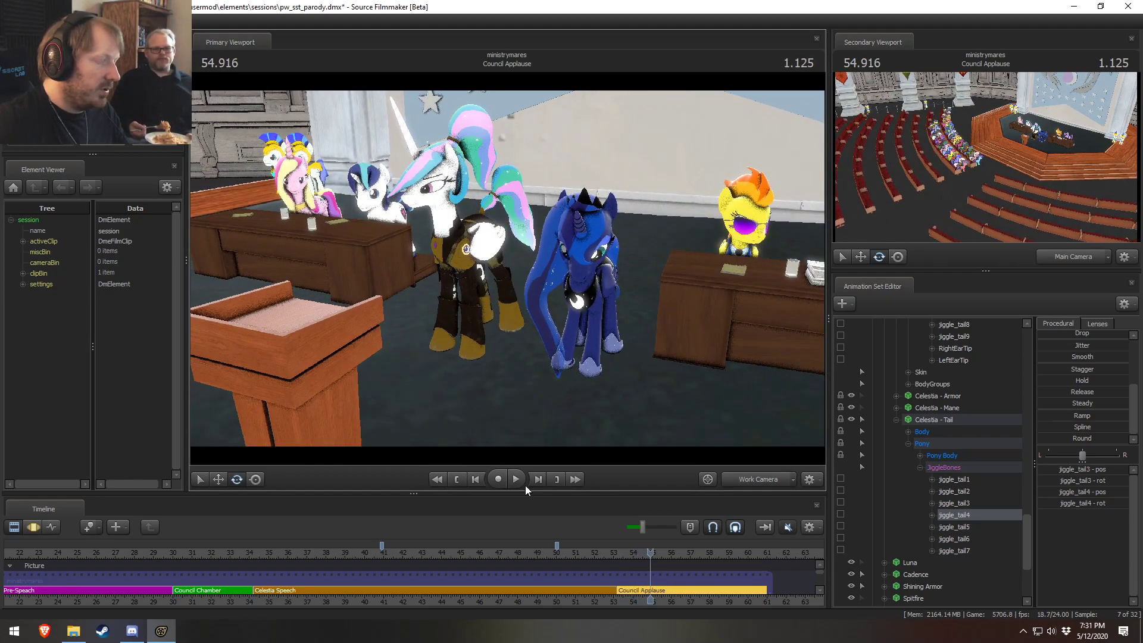
# Step: Select the Council Applause shot and collapse the Celestia - Tail animation set
pyautogui.click(624, 591)
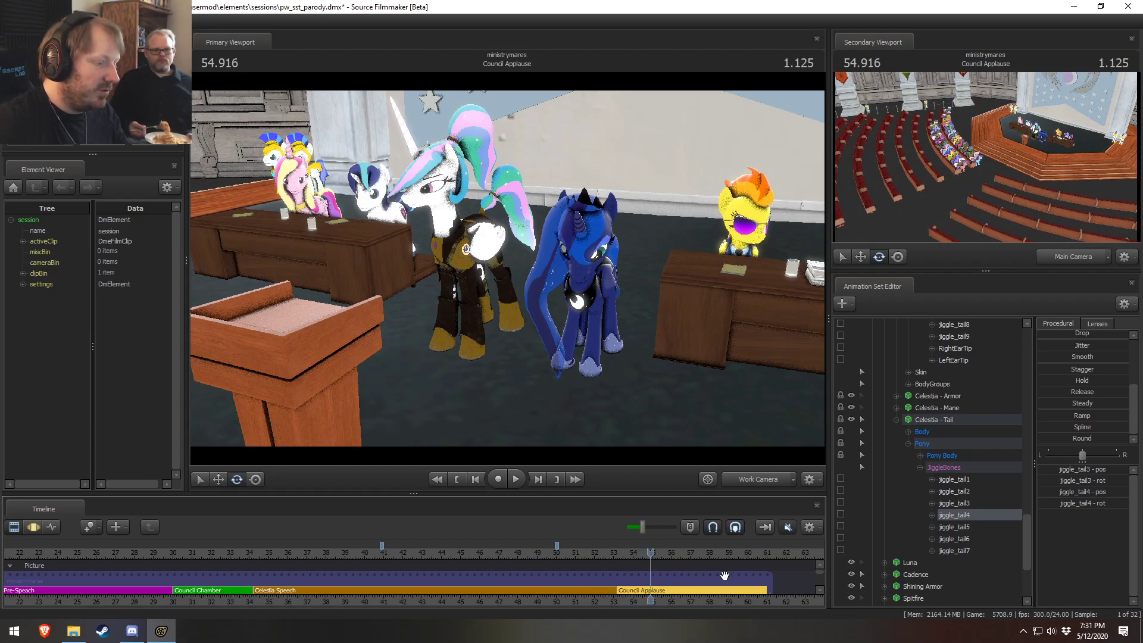
pyautogui.scroll(3, 929, 435)
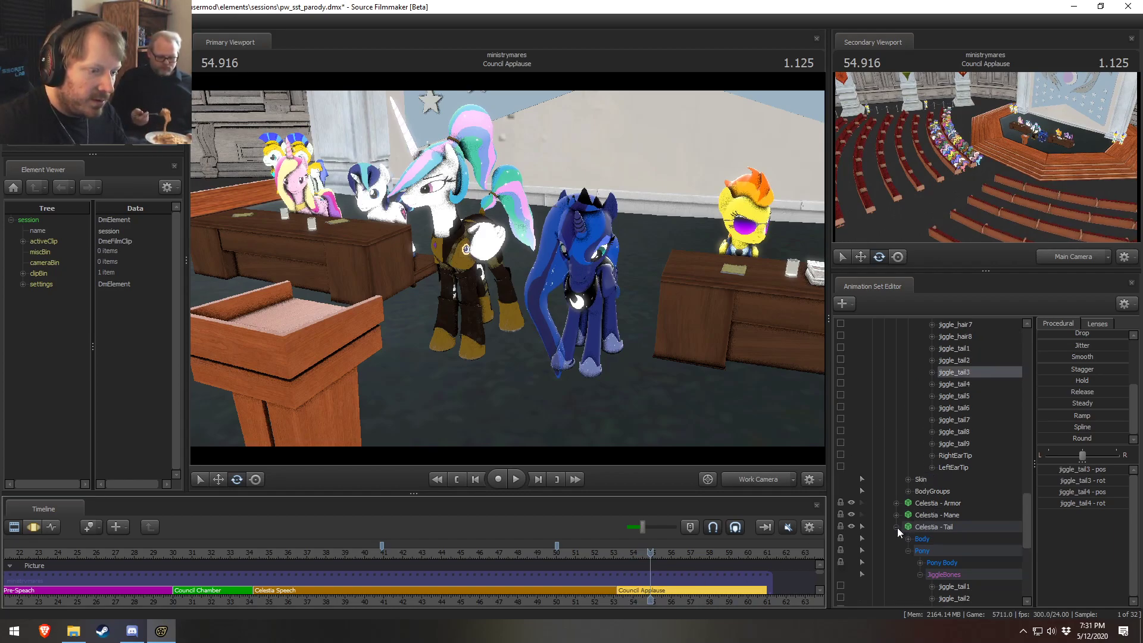
pyautogui.click(897, 527)
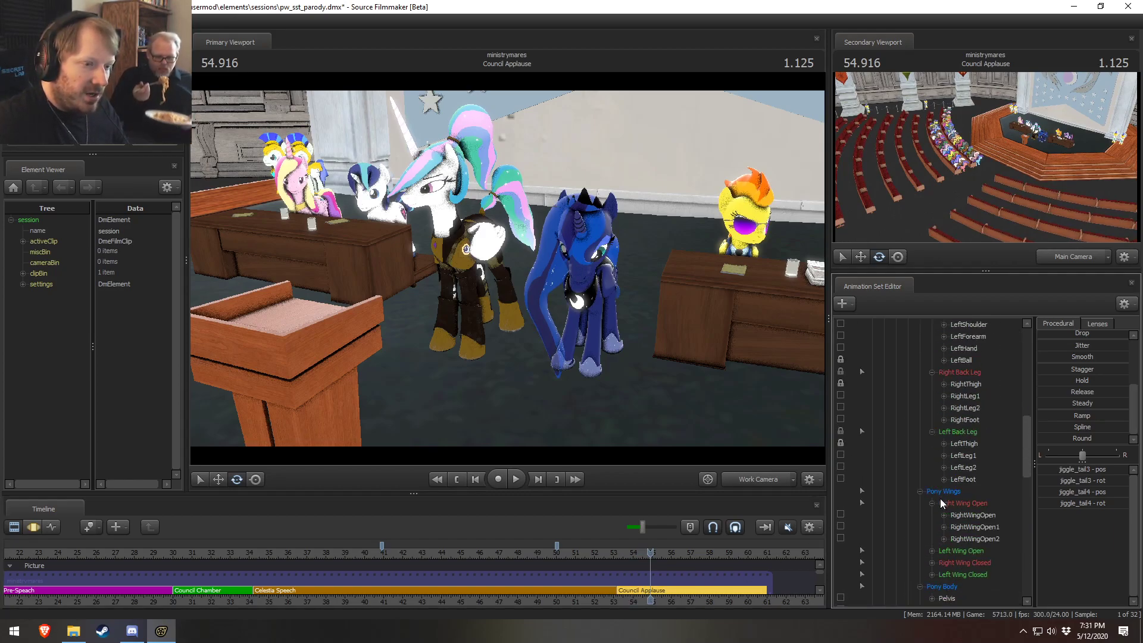
# Step: Collapse Celestia's expanded Pony Legs, Pony Wings, Pony Body and Pony Body Flexes control groups
pyautogui.scroll(6, 941, 503)
pyautogui.click(919, 456)
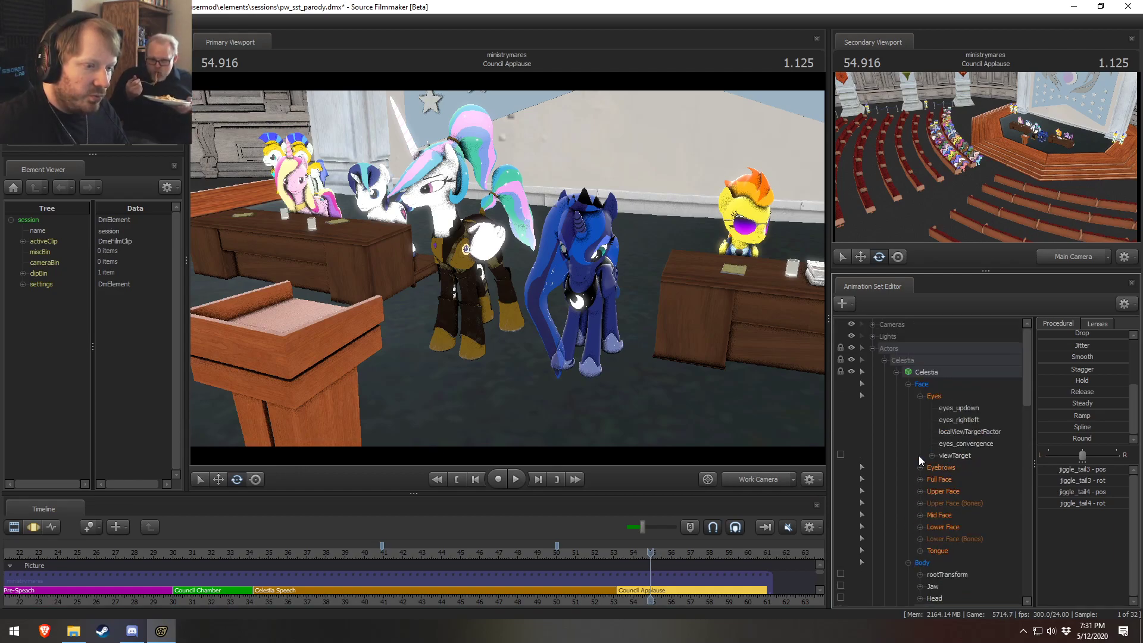
pyautogui.click(921, 468)
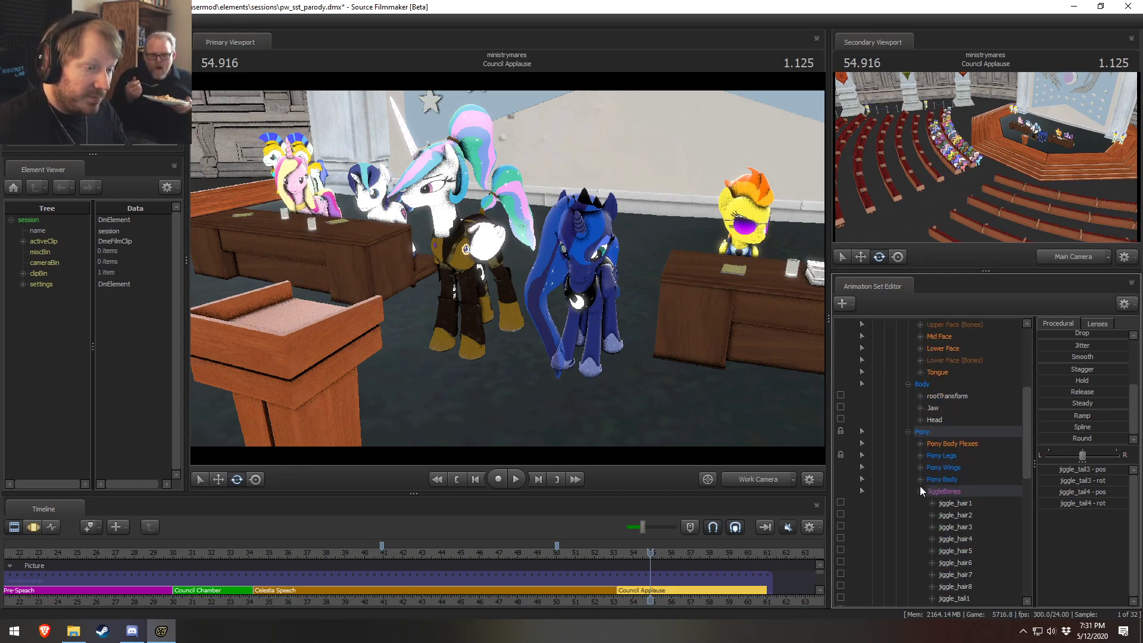
pyautogui.click(921, 480)
pyautogui.click(920, 444)
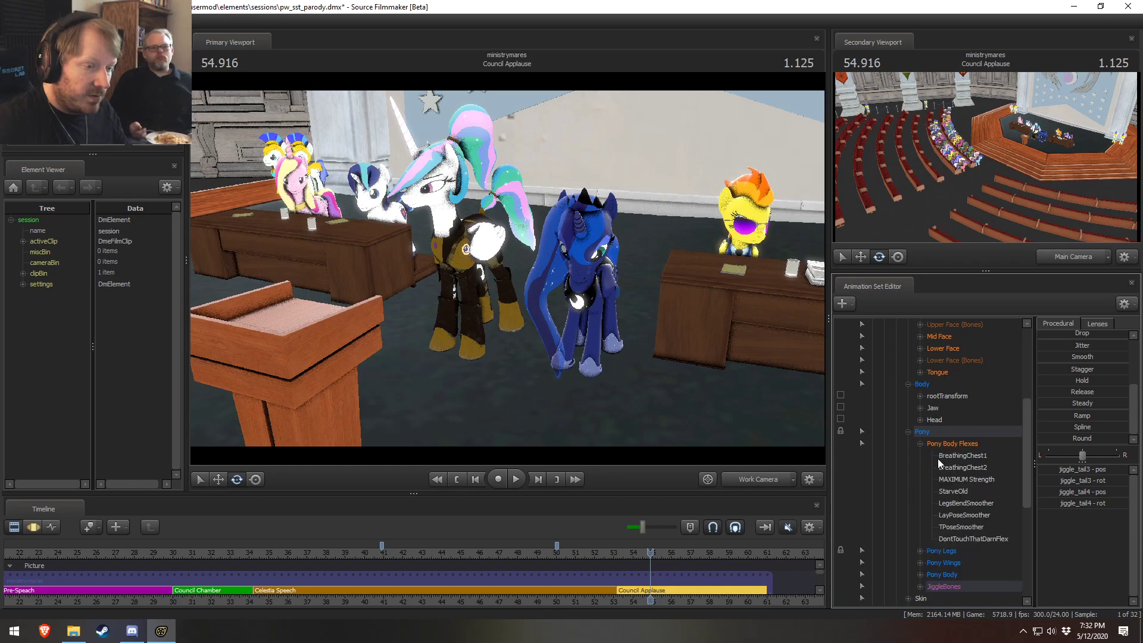
pyautogui.click(920, 443)
# Step: View Council Applause through the Main Camera and select its entire time range in the Motion Editor
pyautogui.click(770, 475)
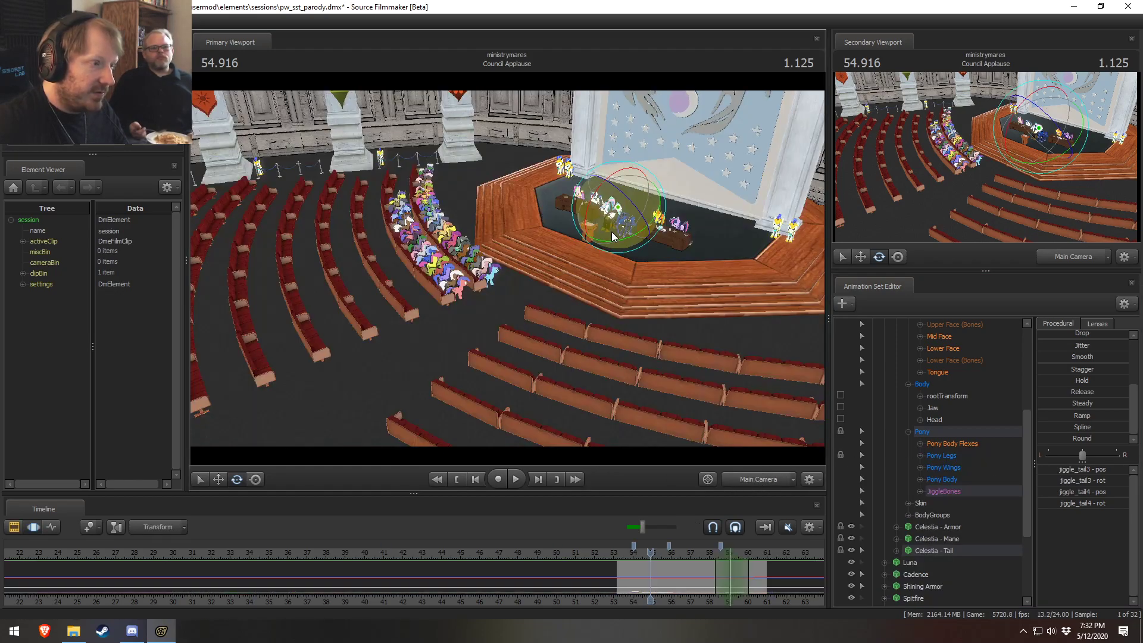
pyautogui.press('F3')
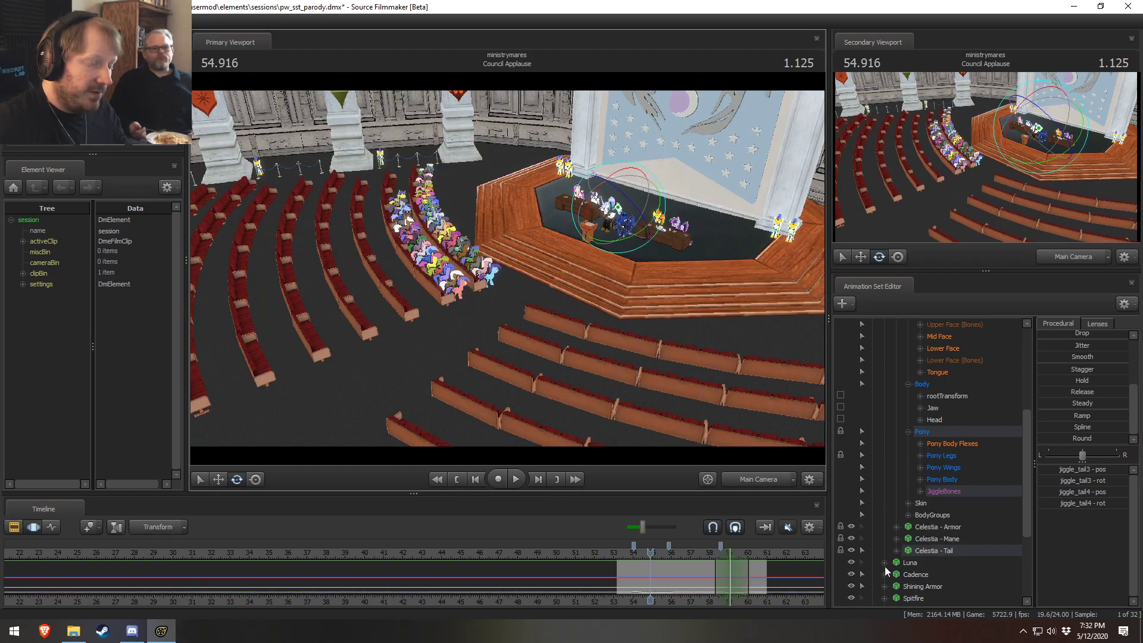
pyautogui.press('F2')
pyautogui.click(711, 581)
pyautogui.press('F3')
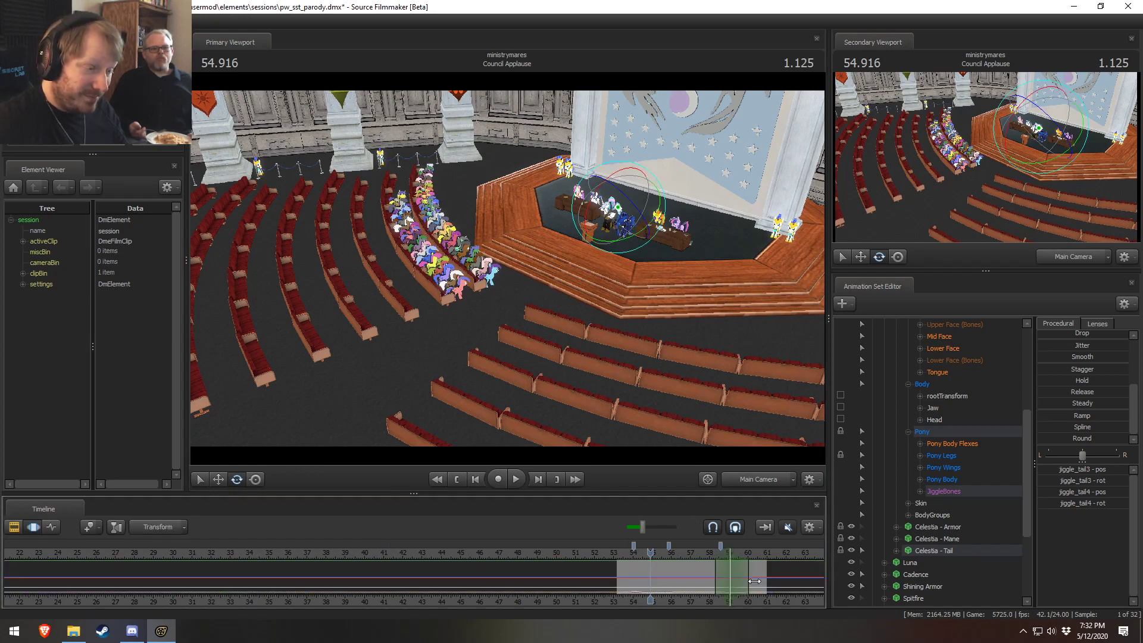
pyautogui.hotkey('ctrl', 'a')
# Step: Expand Celestia's Eyebrows group and add scale controls to the RightEyeBrow and LeftEyeBrow transforms
pyautogui.scroll(4, 922, 483)
pyautogui.scroll(1, 923, 480)
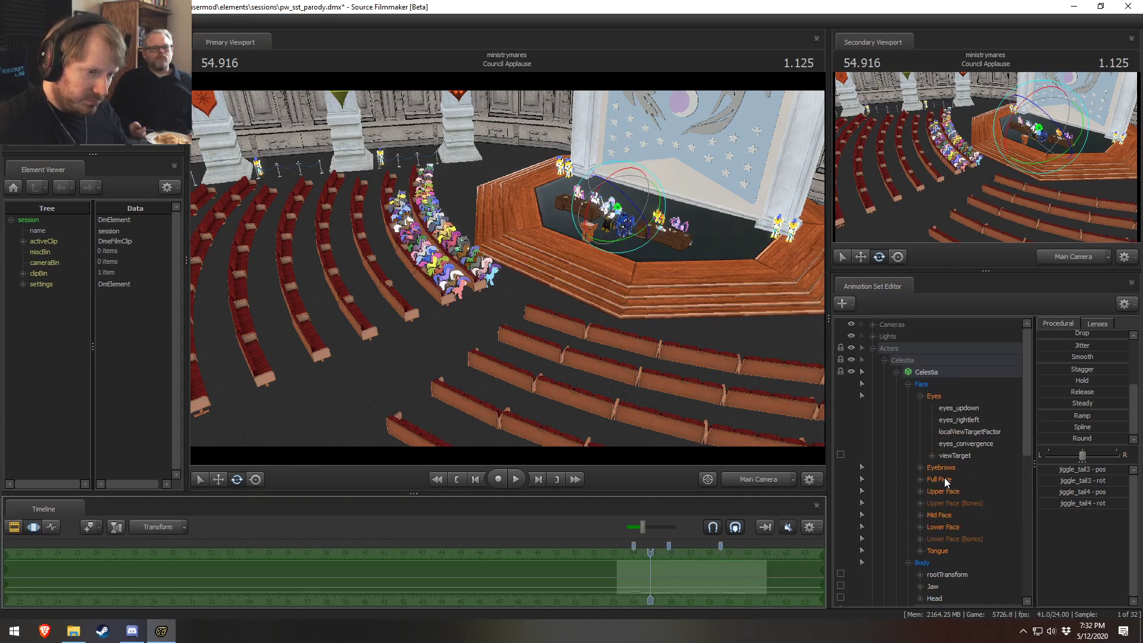
pyautogui.click(935, 468)
pyautogui.click(920, 468)
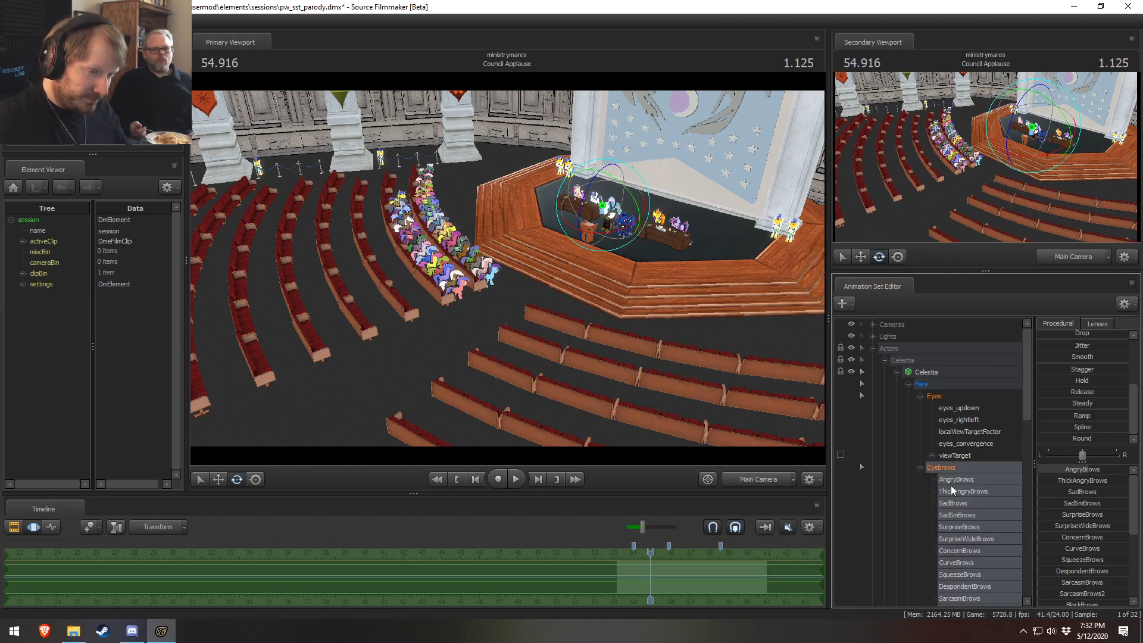
pyautogui.scroll(-5, 951, 489)
pyautogui.click(960, 456)
pyautogui.keyDown('ctrl'); pyautogui.click(960, 492); pyautogui.keyUp('ctrl')
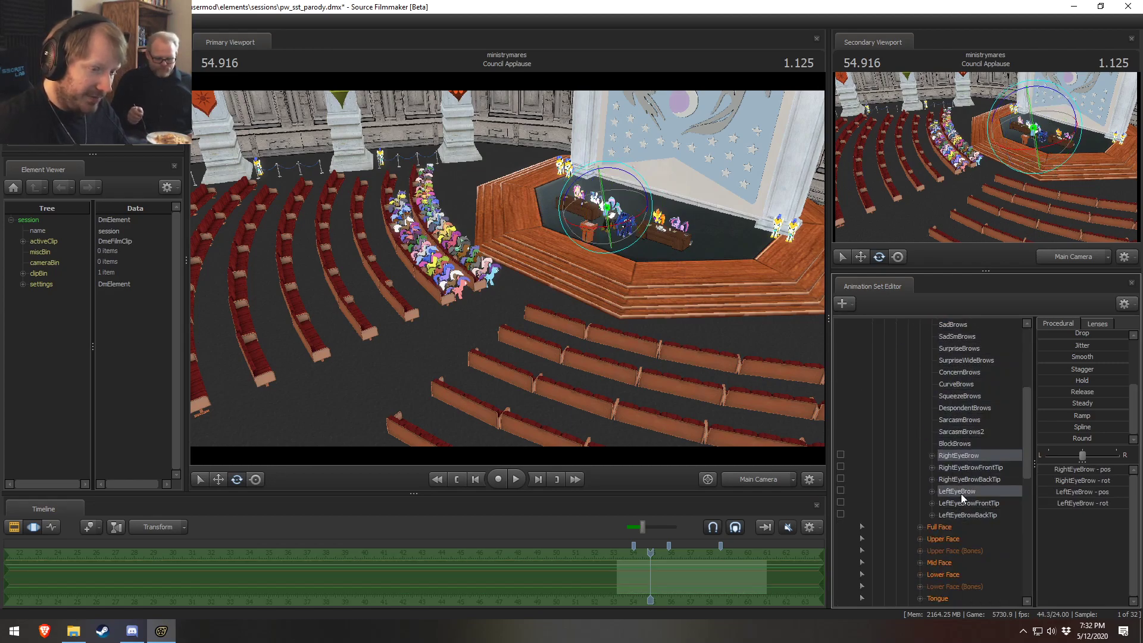
pyautogui.rightClick(962, 494)
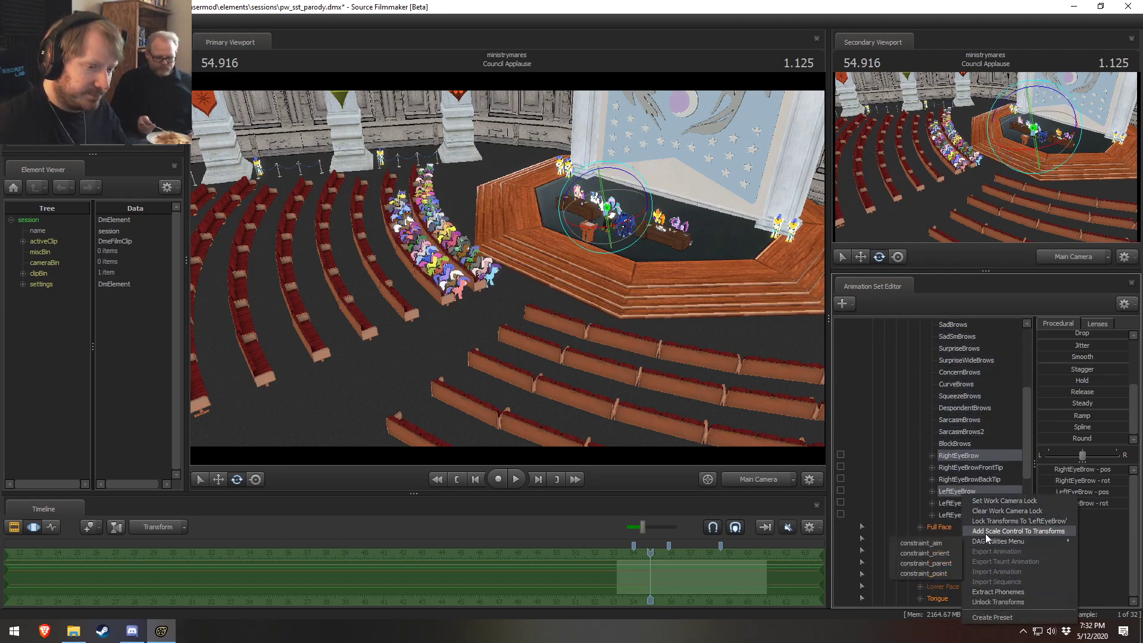
pyautogui.click(967, 531)
# Step: Set RightEyeBrow_scale and LeftEyeBrow_scale to Zero across Council Applause and return to the Clip Editor
pyautogui.click(960, 528)
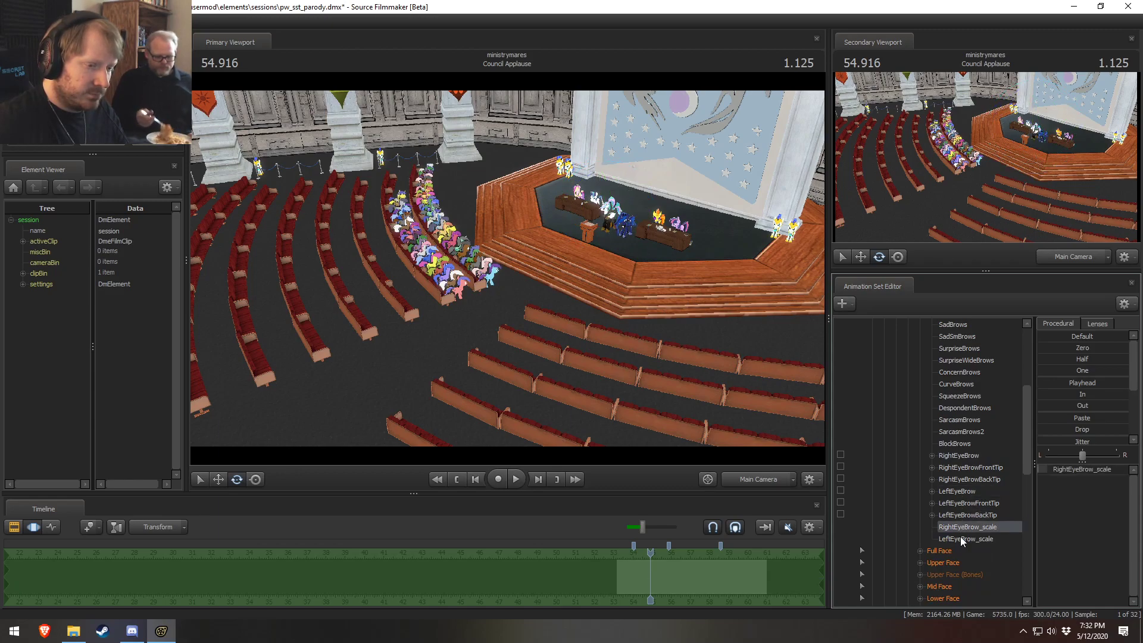
pyautogui.click(1067, 350)
pyautogui.press('F2')
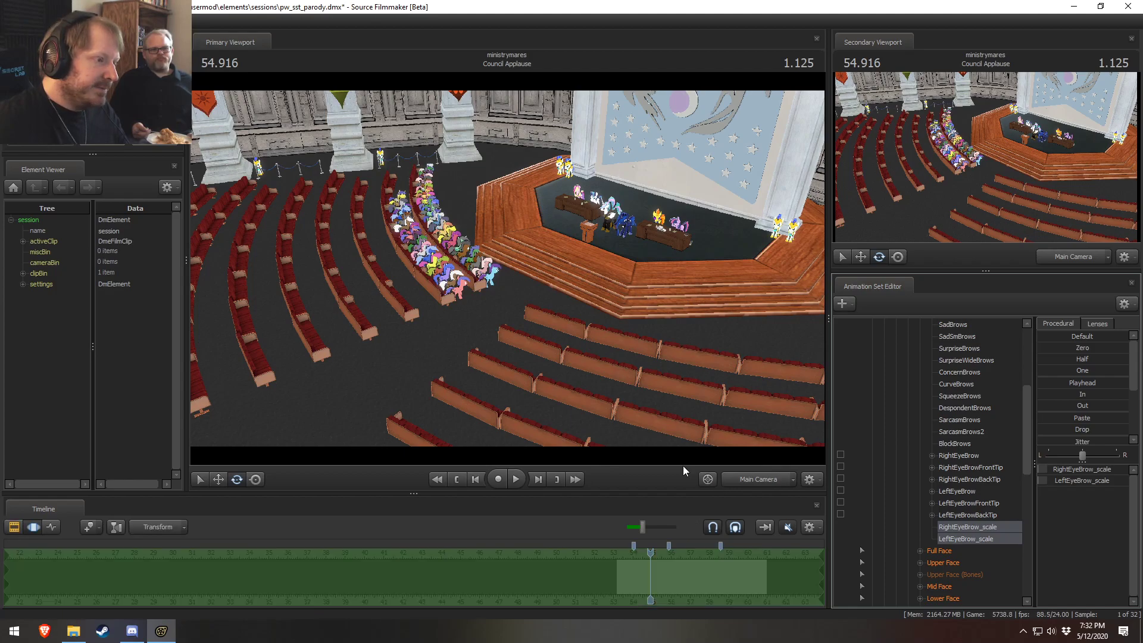
# Step: Select the Council Chamber shot and add scale controls to Celestia's RightEyeBrow and LeftEyeBrow there
pyautogui.click(204, 558)
pyautogui.scroll(5, 947, 460)
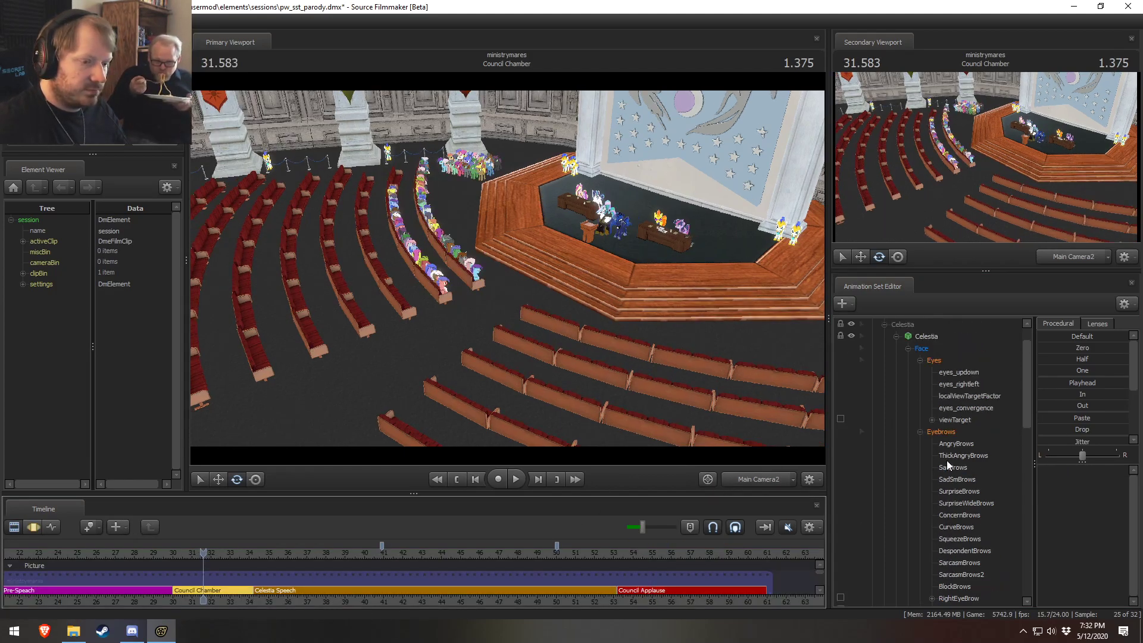
pyautogui.click(920, 467)
pyautogui.click(921, 395)
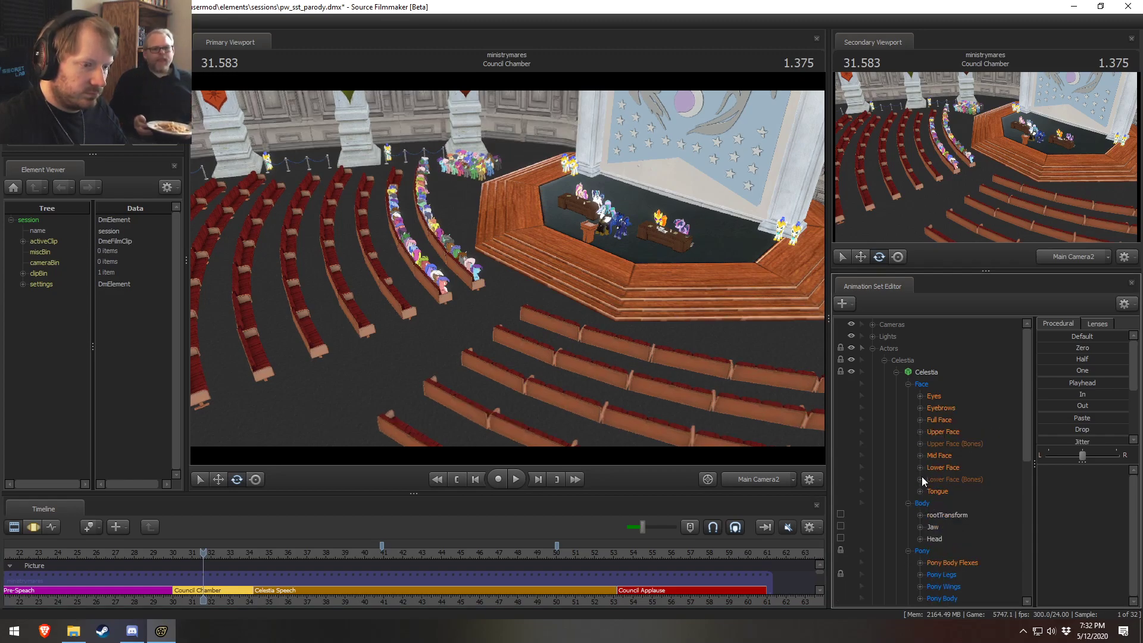
pyautogui.click(920, 407)
pyautogui.scroll(-5, 952, 447)
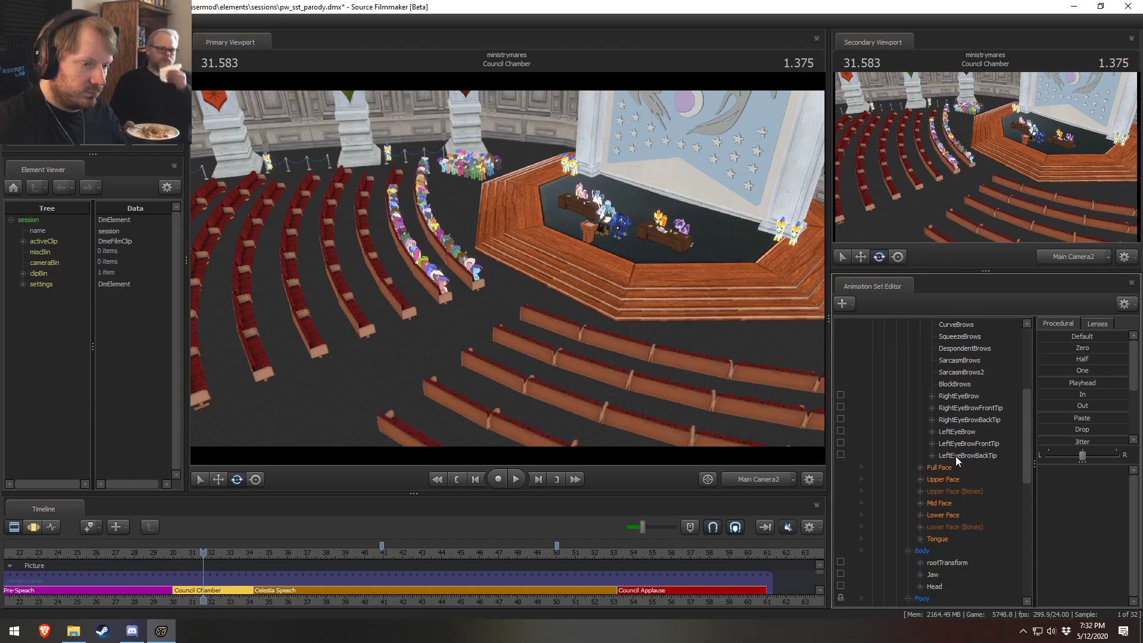
pyautogui.click(959, 396)
pyautogui.keyDown('ctrl'); pyautogui.click(957, 432); pyautogui.keyUp('ctrl')
pyautogui.rightClick(968, 433)
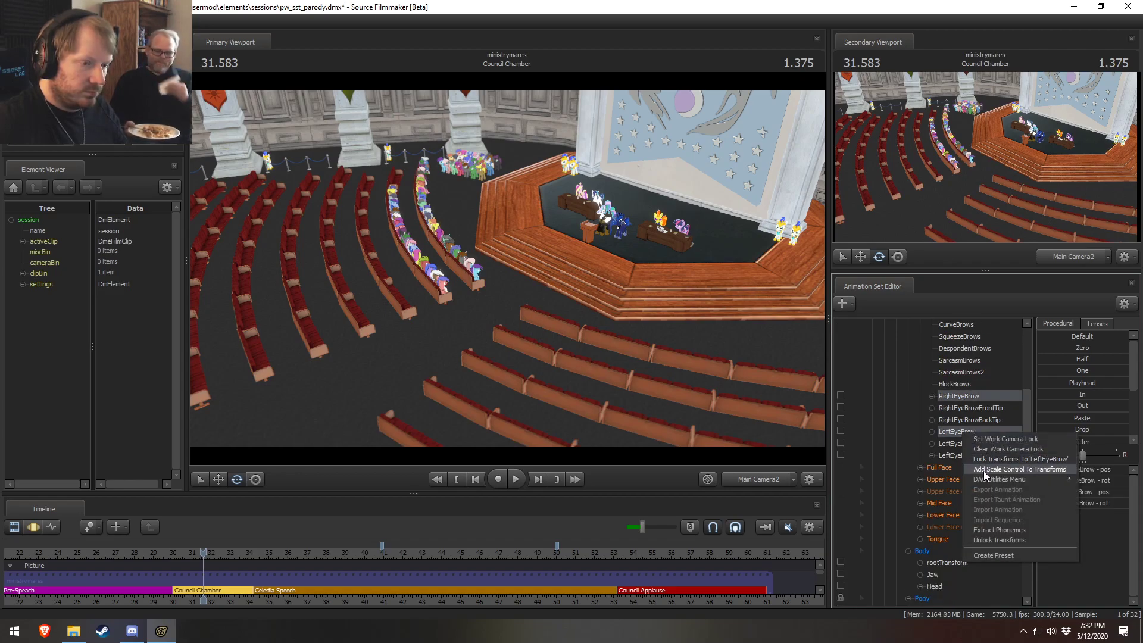
pyautogui.click(984, 470)
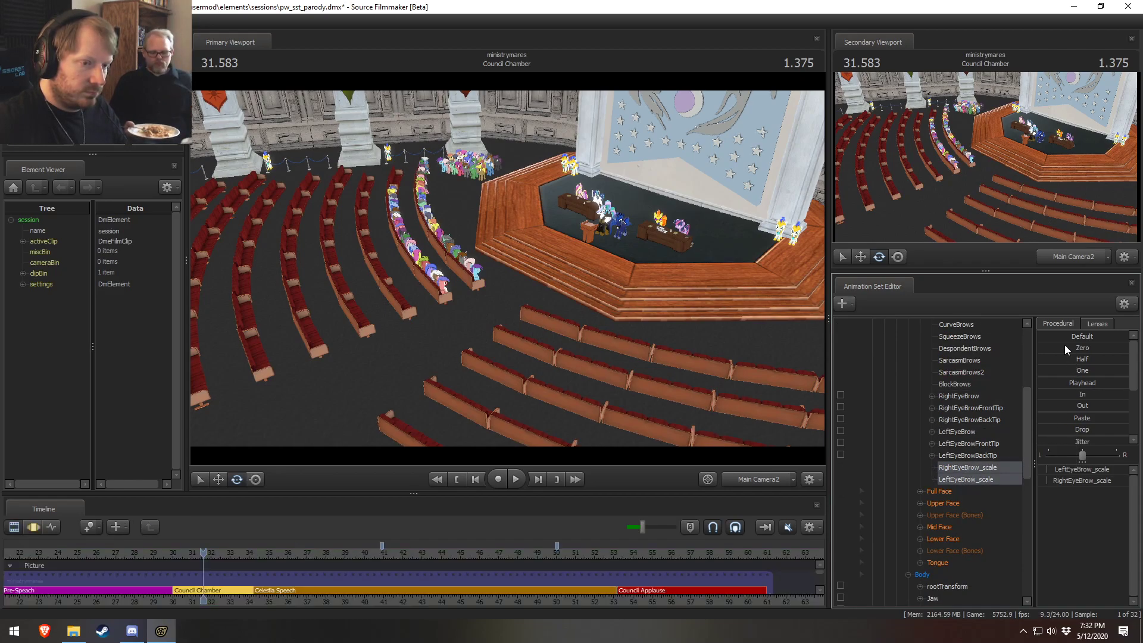
# Step: Apply Zero to both eyebrow scale controls in the Council Chamber shot using the Motion Editor
pyautogui.press('F3')
pyautogui.moveTo(1062, 348); pyautogui.dragTo(1127, 348)
pyautogui.press('F2')
pyautogui.press('F3')
pyautogui.press('F2')
# Step: Frame Celestia and Luna through the Work Camera and play Council Chamber from near its start to check the eyebrows
pyautogui.moveTo(204, 554); pyautogui.dragTo(180, 555)
pyautogui.click(758, 480)
pyautogui.press('w')
pyautogui.moveTo(508, 268)
pyautogui.mouseDown()
pyautogui.moveTo(536, 256)
pyautogui.moveTo(544, 265)
pyautogui.moveTo(502, 285)
pyautogui.mouseUp()
pyautogui.press('space')
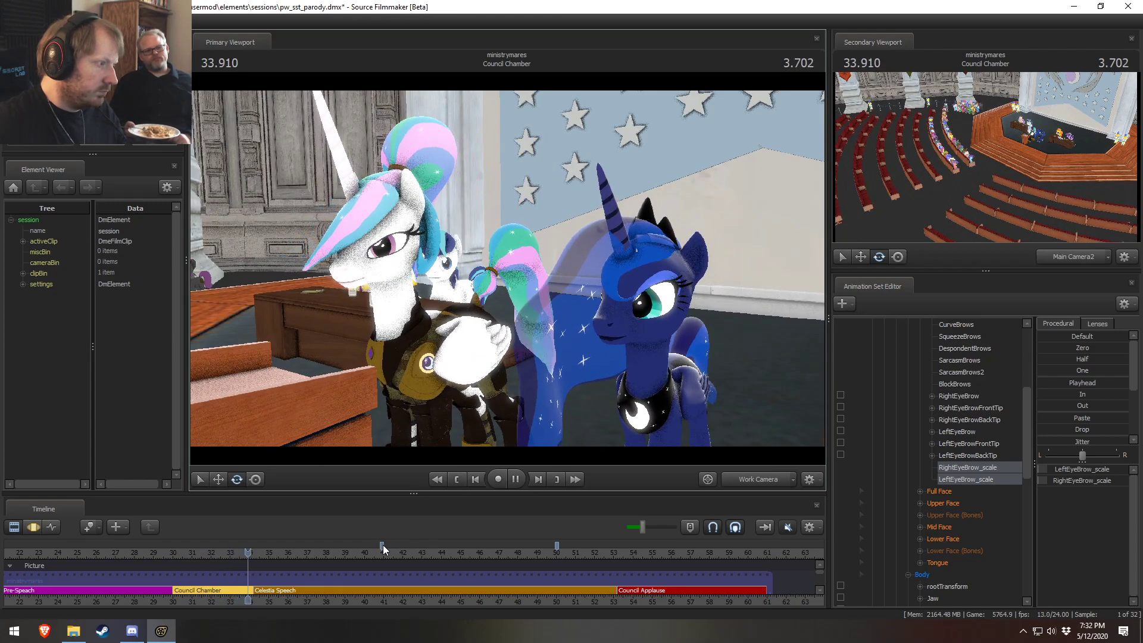
pyautogui.press('space')
# Step: With the Main Camera active, enlarge the timeline to show clip details and select the Council Applause shot
pyautogui.click(771, 480)
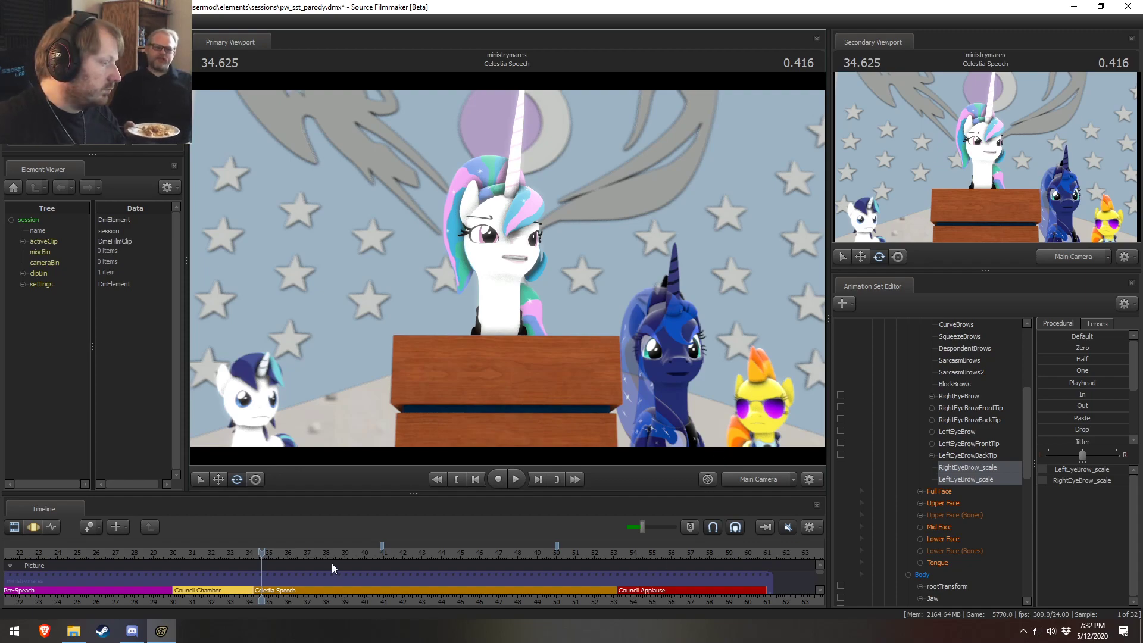
pyautogui.moveTo(335, 493); pyautogui.dragTo(350, 443)
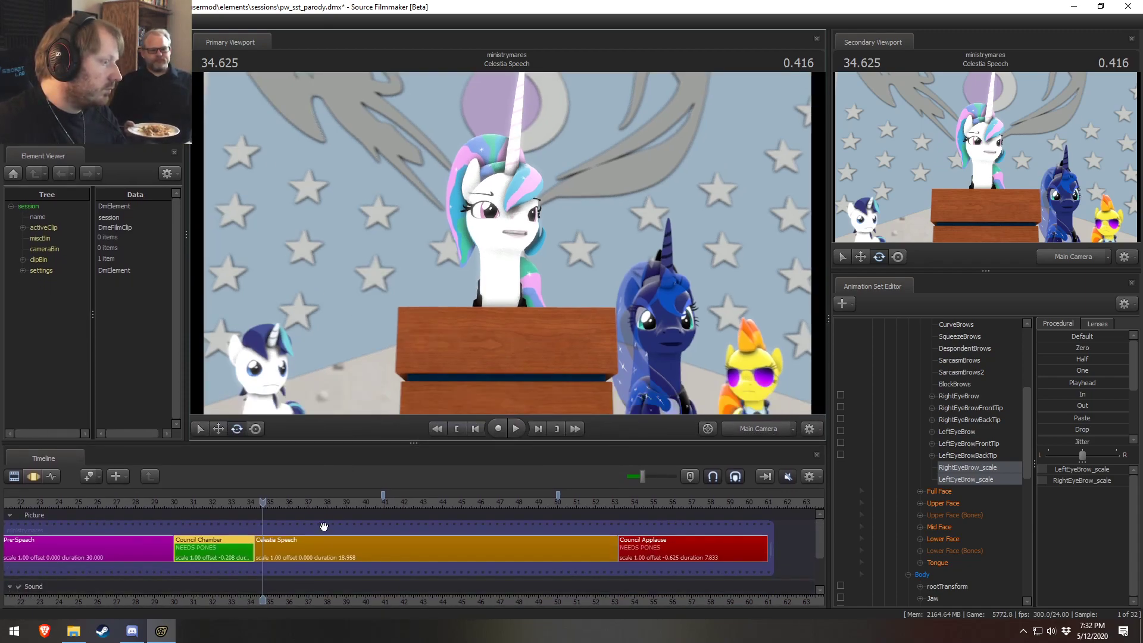
pyautogui.click(628, 549)
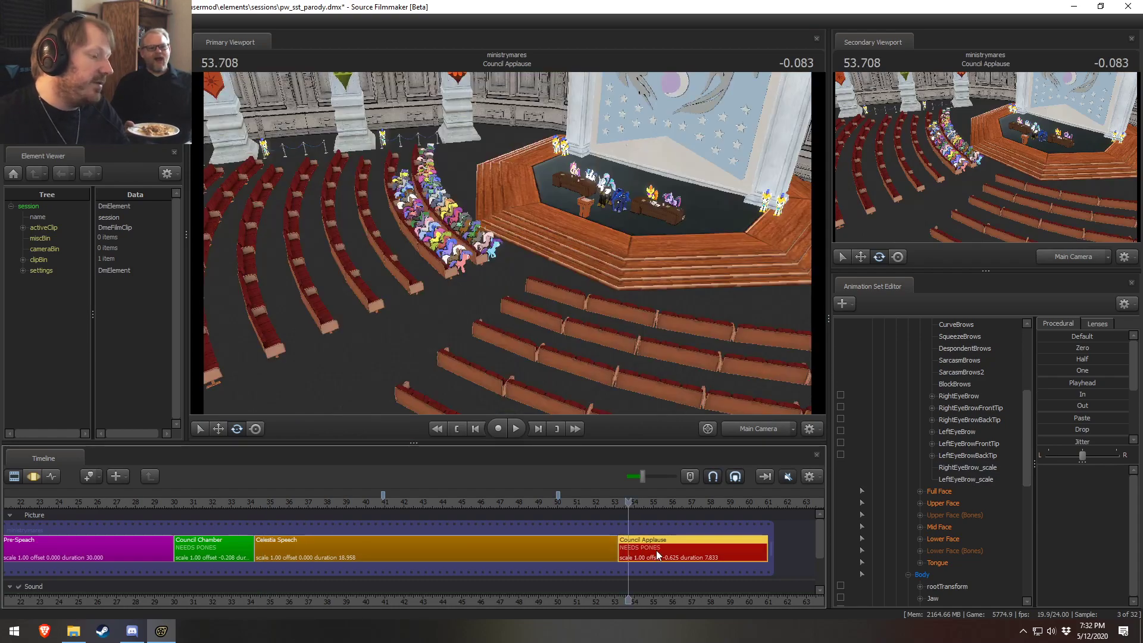
pyautogui.rightClick(656, 551)
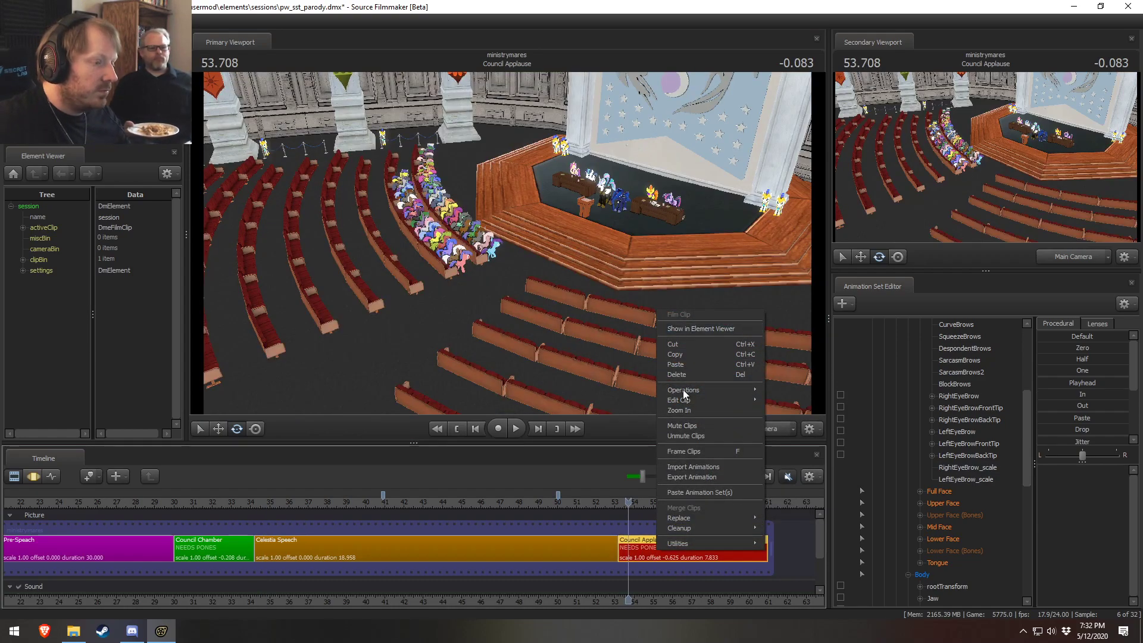
pyautogui.click(593, 472)
# Step: Frame the stage through the Work Camera and review Council Applause by playing it and scrubbing to 57.458 s
pyautogui.click(620, 499)
pyautogui.click(749, 408)
pyautogui.keyDown('ctrl'); pyautogui.click(742, 433); pyautogui.keyUp('ctrl')
pyautogui.press('w')
pyautogui.moveTo(703, 369); pyautogui.dragTo(672, 351)
pyautogui.moveTo(476, 256); pyautogui.dragTo(515, 262)
pyautogui.press('space')
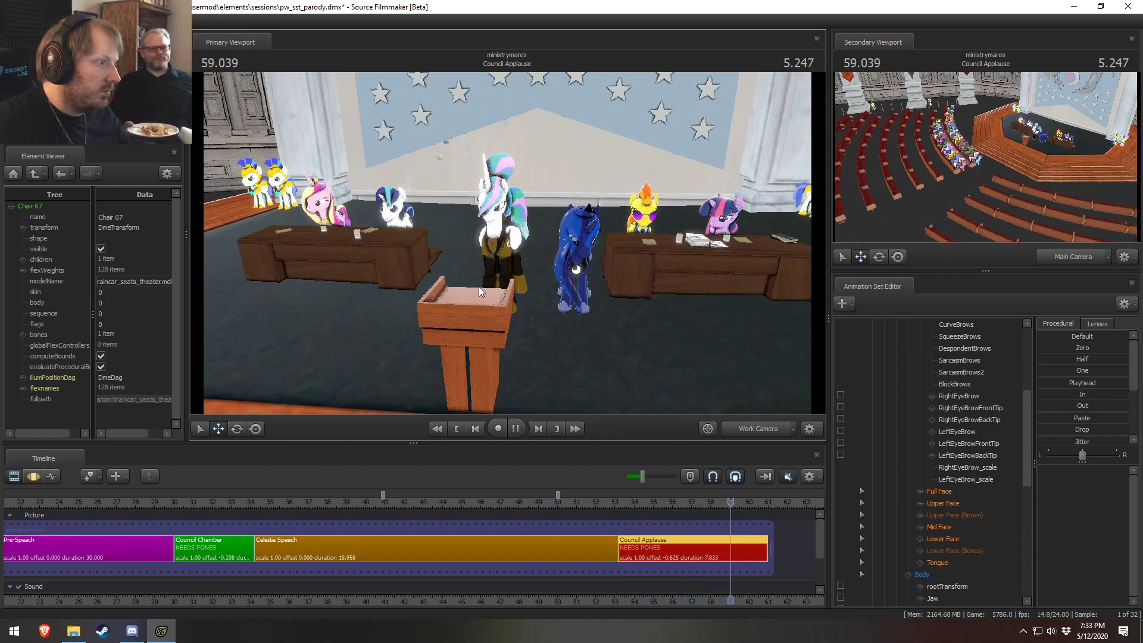
pyautogui.moveTo(692, 502)
pyautogui.mouseDown()
pyautogui.moveTo(727, 507)
pyautogui.moveTo(646, 511)
pyautogui.moveTo(700, 513)
pyautogui.mouseUp()
pyautogui.press('F3')
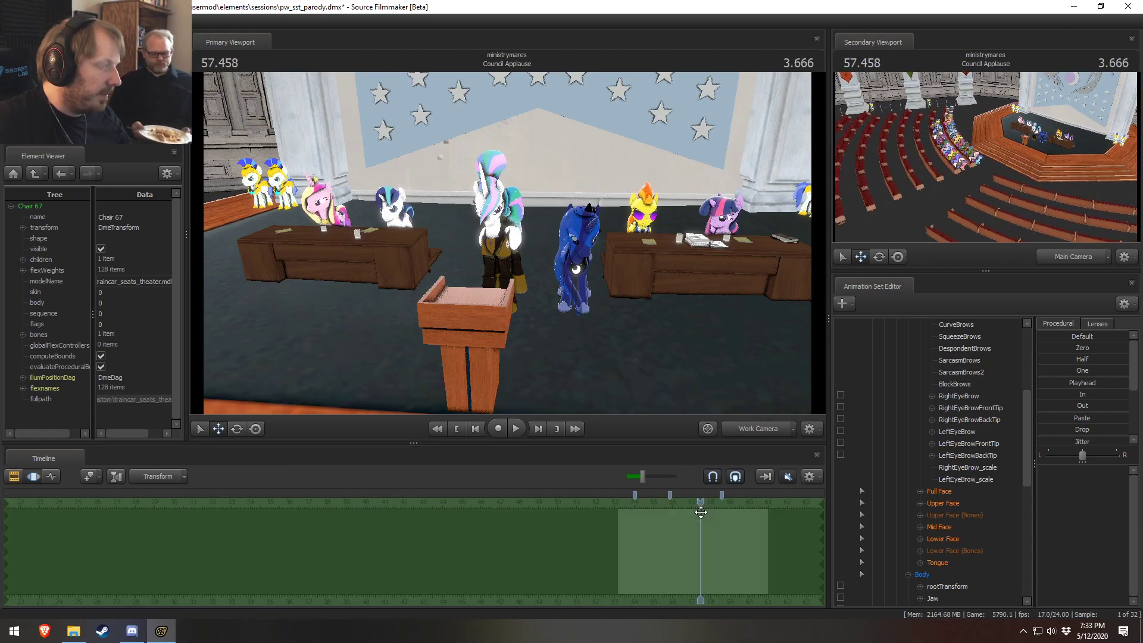
pyautogui.press('F2')
# Step: Open the background color selection for the Council Applause clip
pyautogui.scroll(-1, 683, 530)
pyautogui.rightClick(651, 545)
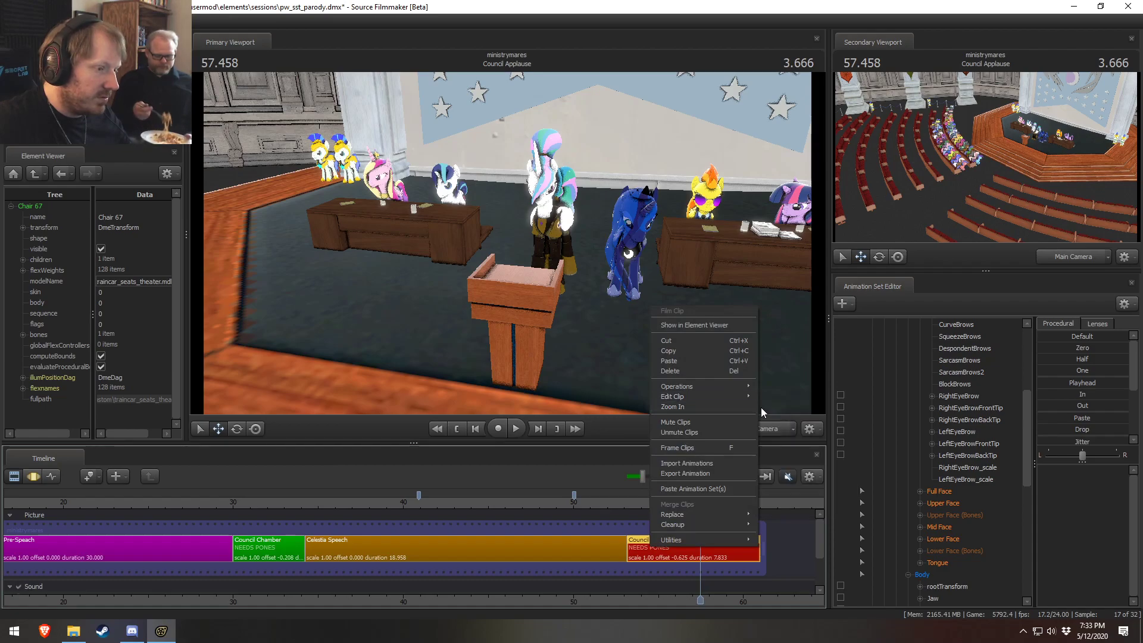
pyautogui.moveTo(710, 396)
pyautogui.click(803, 410)
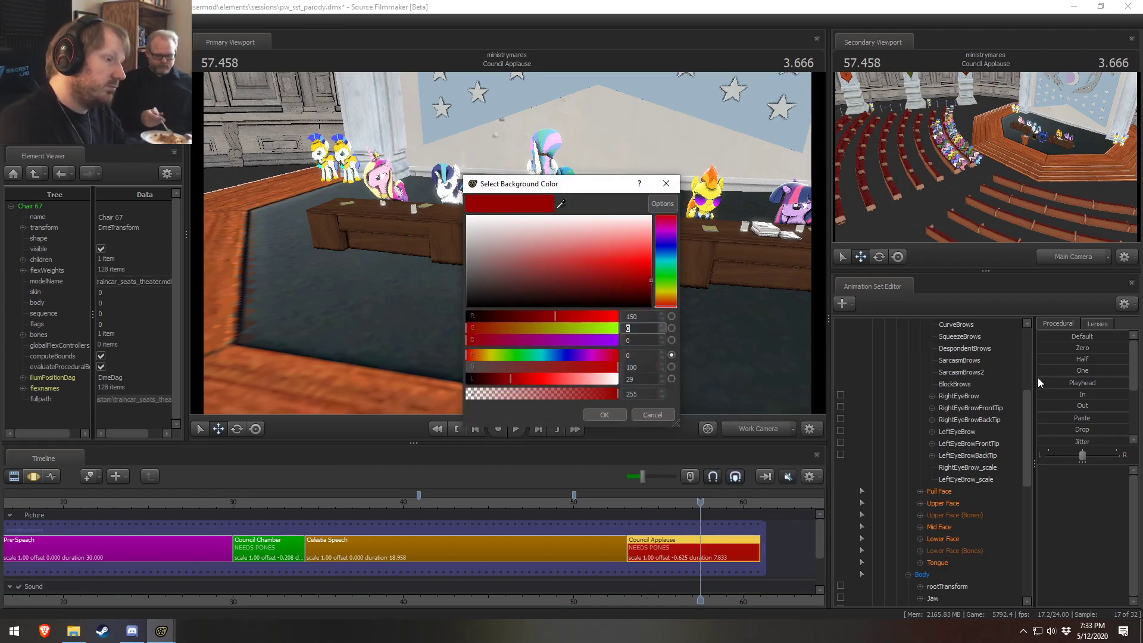
# Step: Set the Council Applause shot's colour to green, with its red component at 0
pyautogui.hotkey('shift', 'Tab')
pyautogui.write('0')
pyautogui.press('Tab')
pyautogui.press('Return')
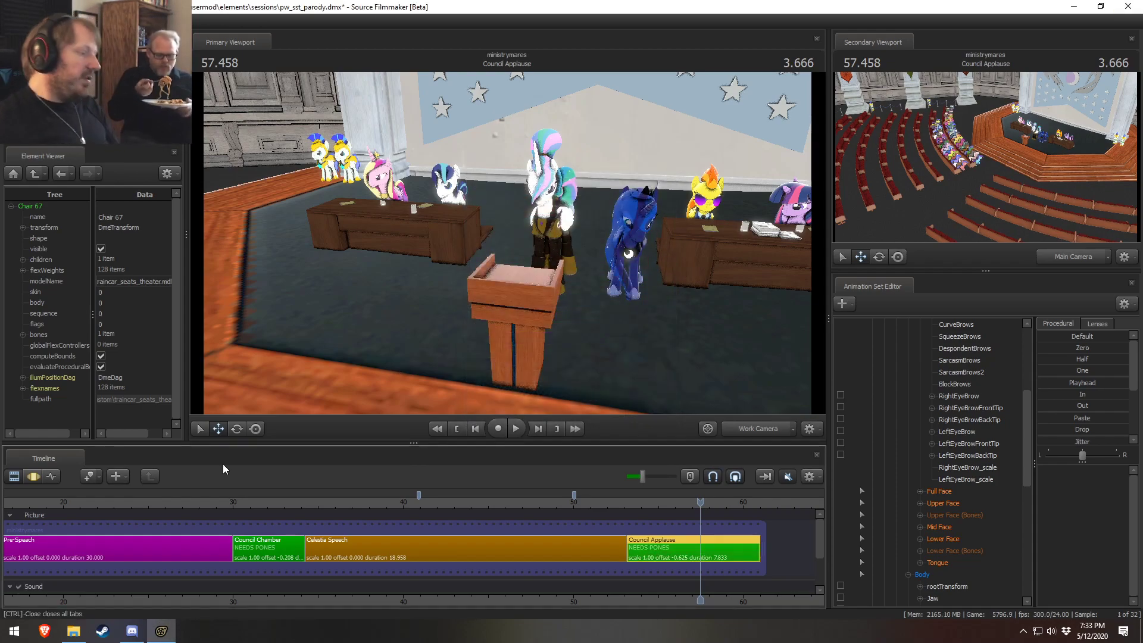
# Step: Play back the Council Applause shot from about 53.7 s and examine the front-row audience up close
pyautogui.moveTo(422, 323); pyautogui.dragTo(286, 250)
pyautogui.press('x')
pyautogui.press('z')
pyautogui.press('a')
pyautogui.press('space')
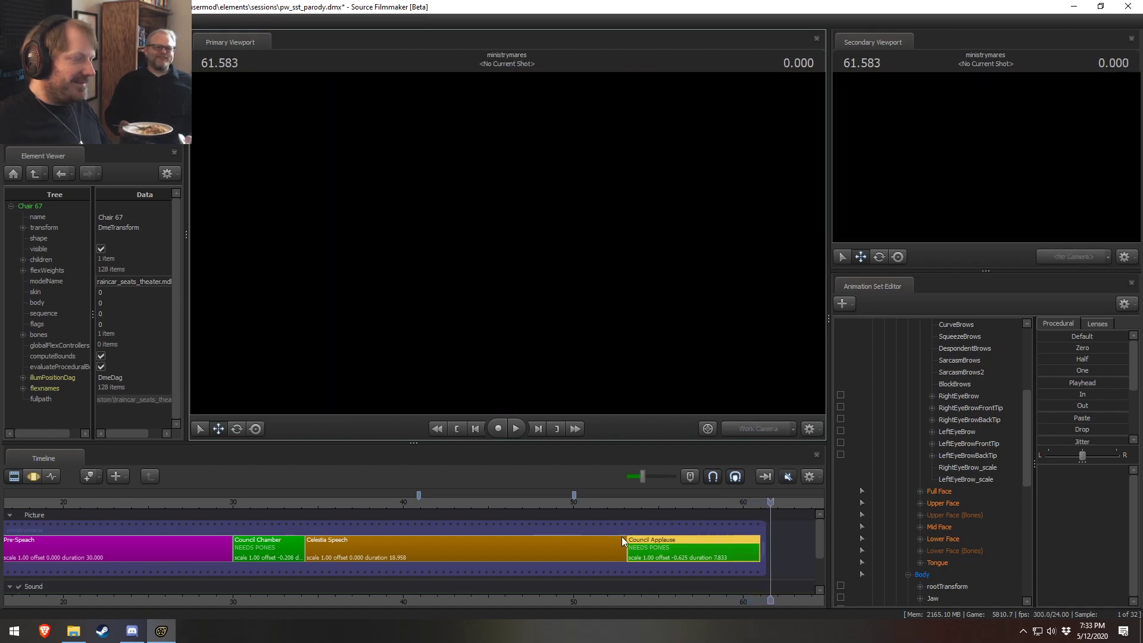
pyautogui.click(636, 503)
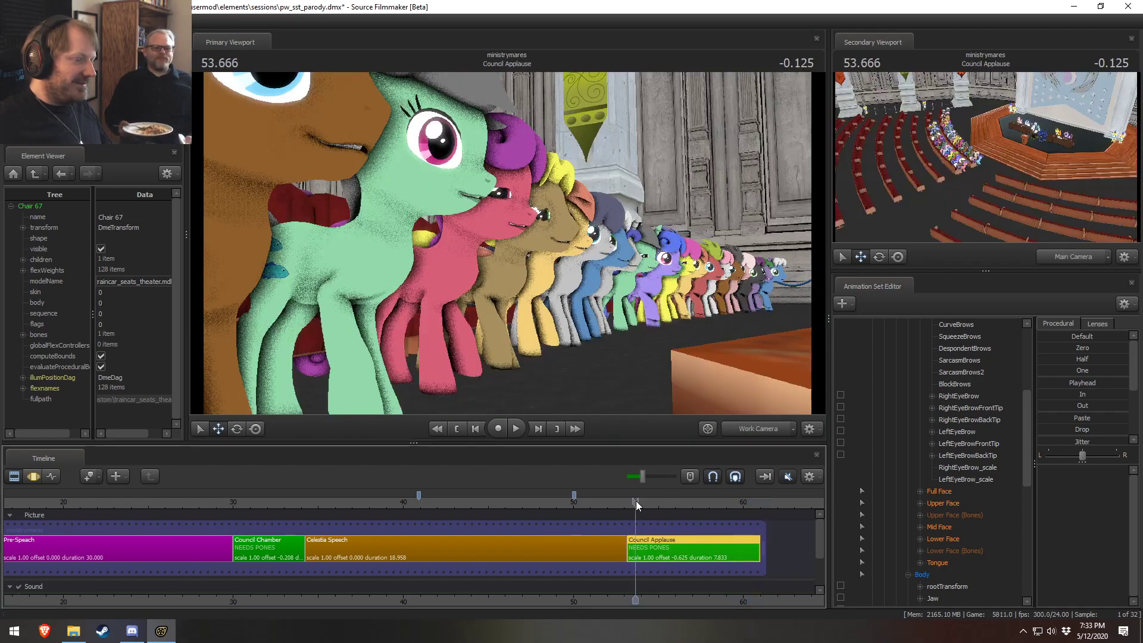
pyautogui.press('space')
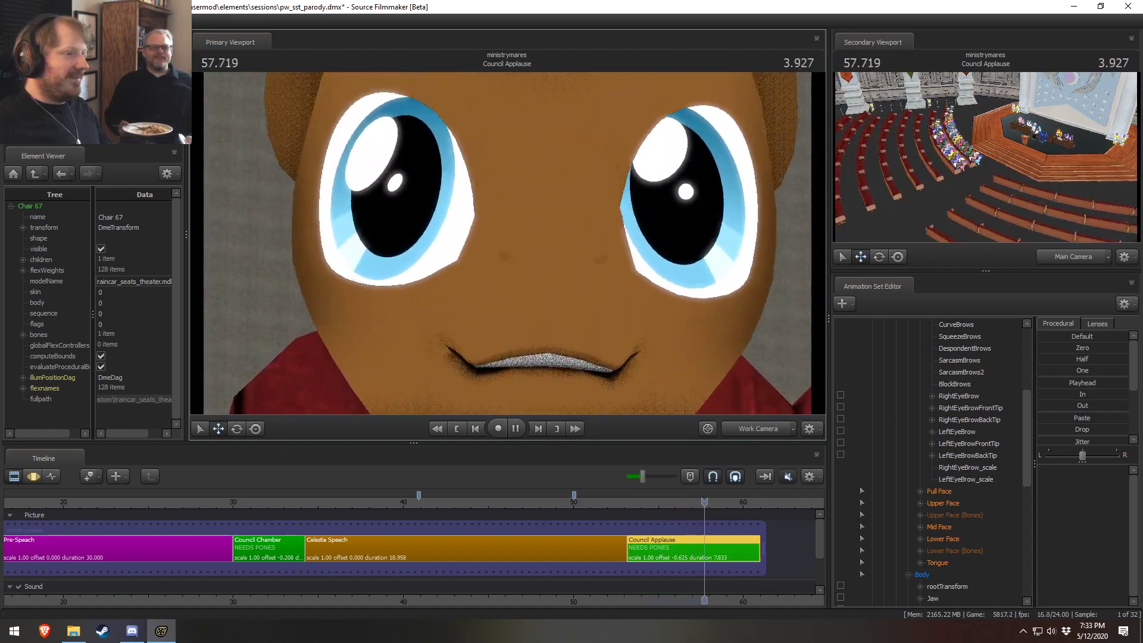
pyautogui.press('j')
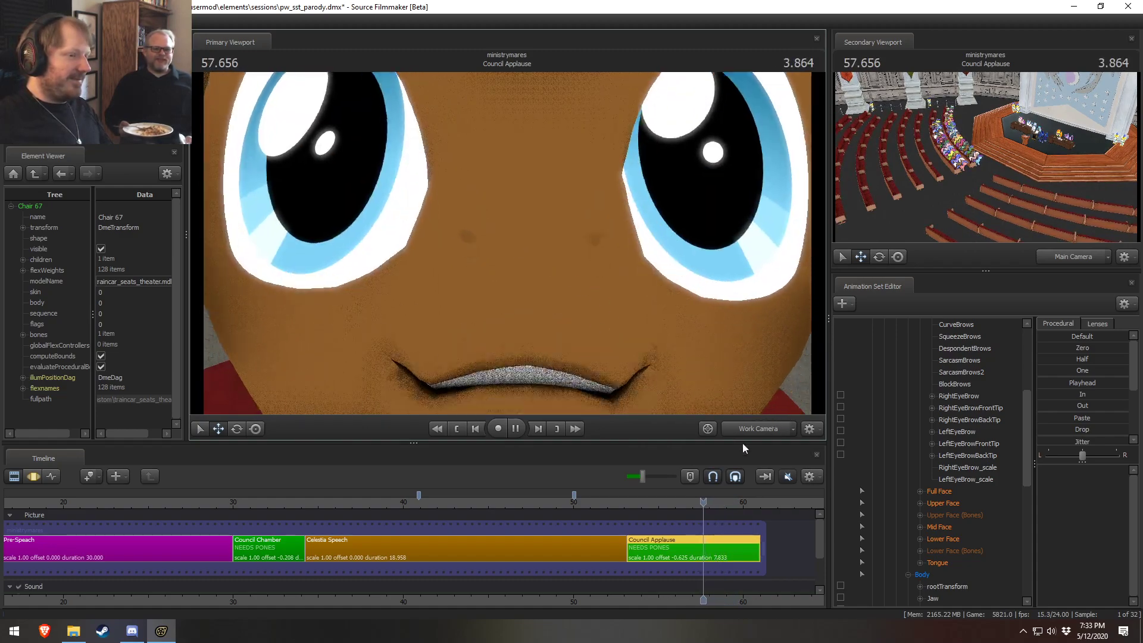
# Step: Place the playhead at 56.458 s, expand the Audience group and select the brown pony's jiggle_hair2 bone in motion-editing mode
pyautogui.click(688, 547)
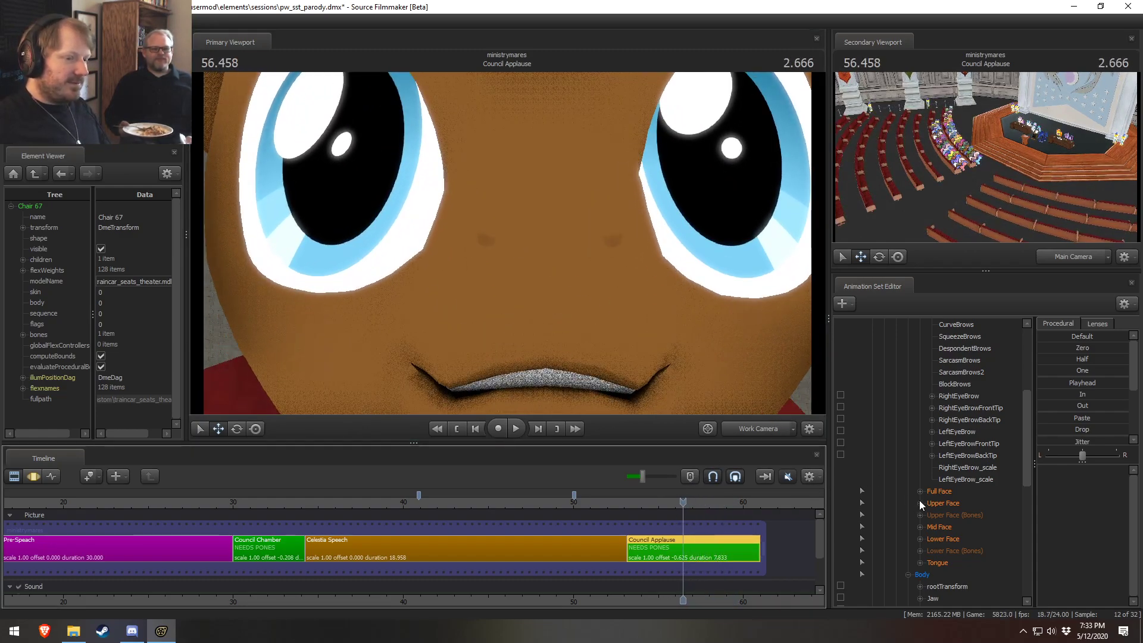
pyautogui.scroll(5, 917, 494)
pyautogui.click(884, 360)
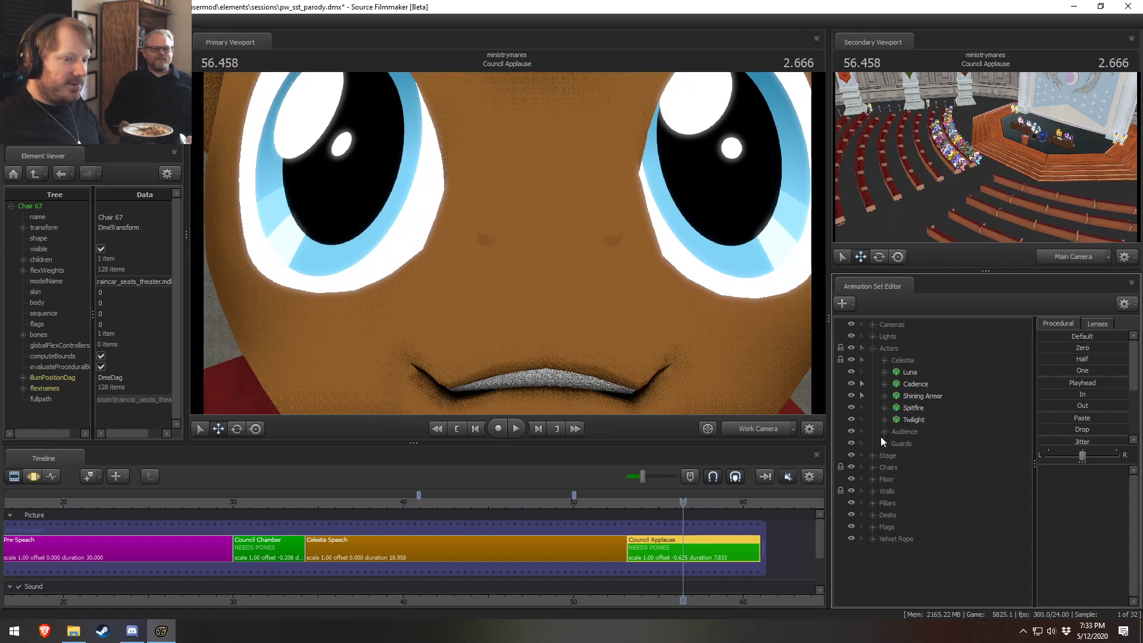
pyautogui.click(884, 433)
pyautogui.press('F3')
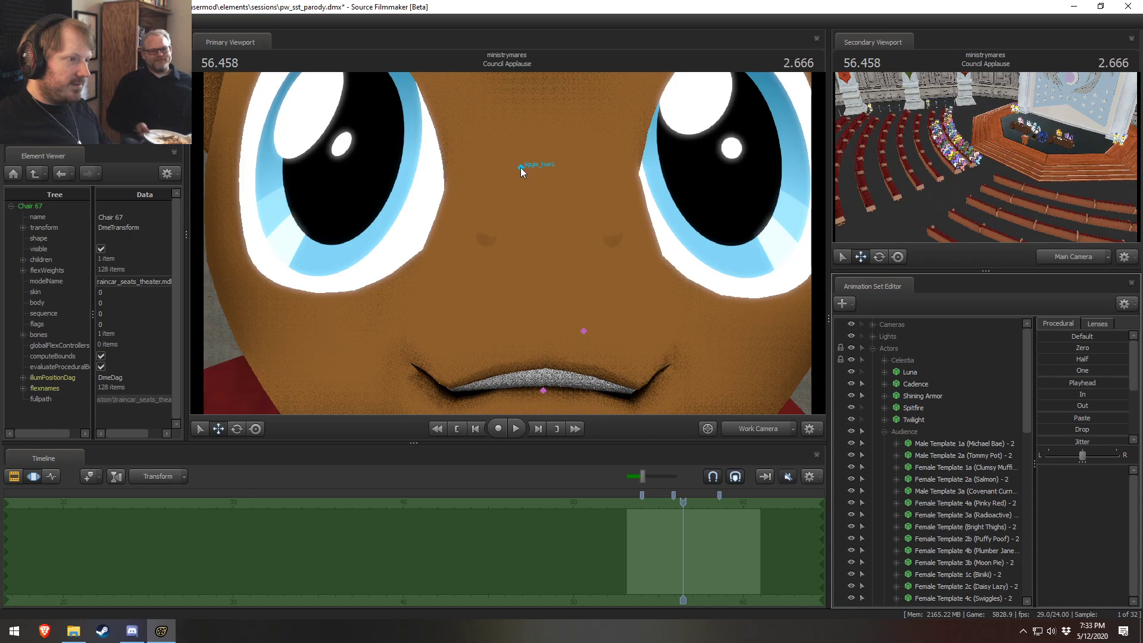
pyautogui.click(520, 168)
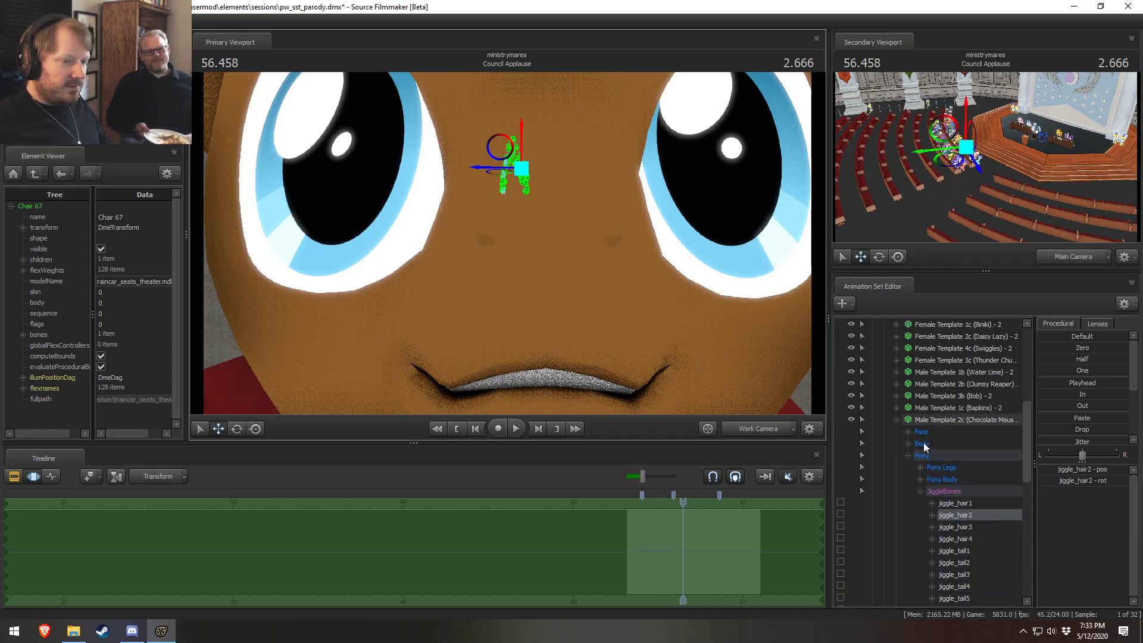
# Step: Try to give Male Template 2c a frown by clearing its smirks and raising l_frown and r_frown to full
pyautogui.doubleClick(922, 432)
pyautogui.click(947, 479)
pyautogui.press('F2')
pyautogui.press('F3')
pyautogui.doubleClick(1068, 530)
pyautogui.moveTo(1070, 516); pyautogui.dragTo(1129, 515)
pyautogui.press('s')
pyautogui.moveTo(679, 334)
pyautogui.mouseDown()
pyautogui.moveTo(596, 322)
pyautogui.moveTo(691, 327)
pyautogui.mouseUp()
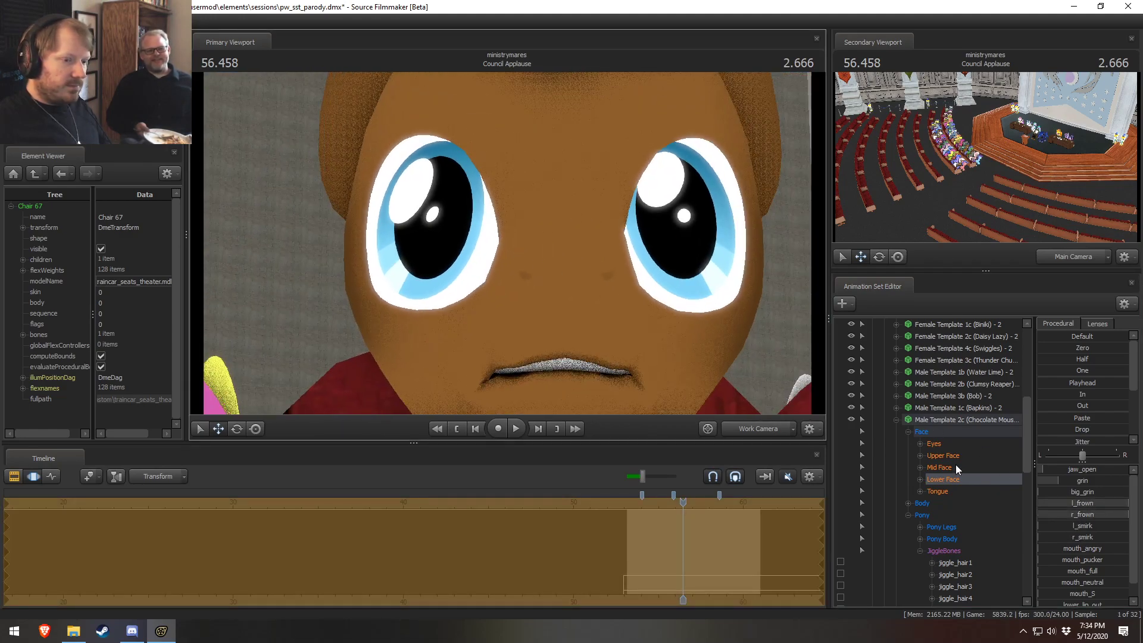
# Step: Try a sadder upper-face expression on Male Template 2c and frame the neighbouring mint-green pony
pyautogui.click(943, 456)
pyautogui.moveTo(1079, 497); pyautogui.dragTo(1126, 505)
pyautogui.moveTo(649, 254)
pyautogui.mouseDown()
pyautogui.moveTo(634, 260)
pyautogui.moveTo(649, 256)
pyautogui.mouseUp()
pyautogui.press('s')
pyautogui.press('s')
pyautogui.moveTo(507, 243); pyautogui.dragTo(527, 257)
# Step: Select Female Template 3a (Radioactive), clear both of its smirks and raise its frown in the lower face
pyautogui.keyDown('ctrl'); pyautogui.click(648, 376); pyautogui.keyUp('ctrl')
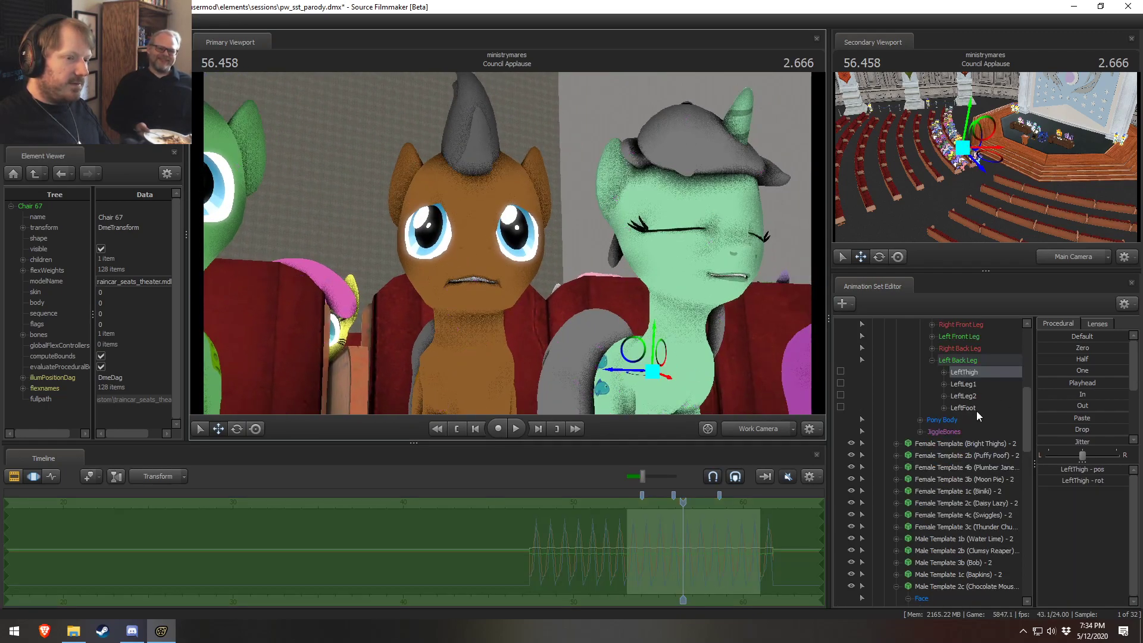
pyautogui.scroll(5, 972, 418)
pyautogui.scroll(1, 949, 420)
pyautogui.click(909, 491)
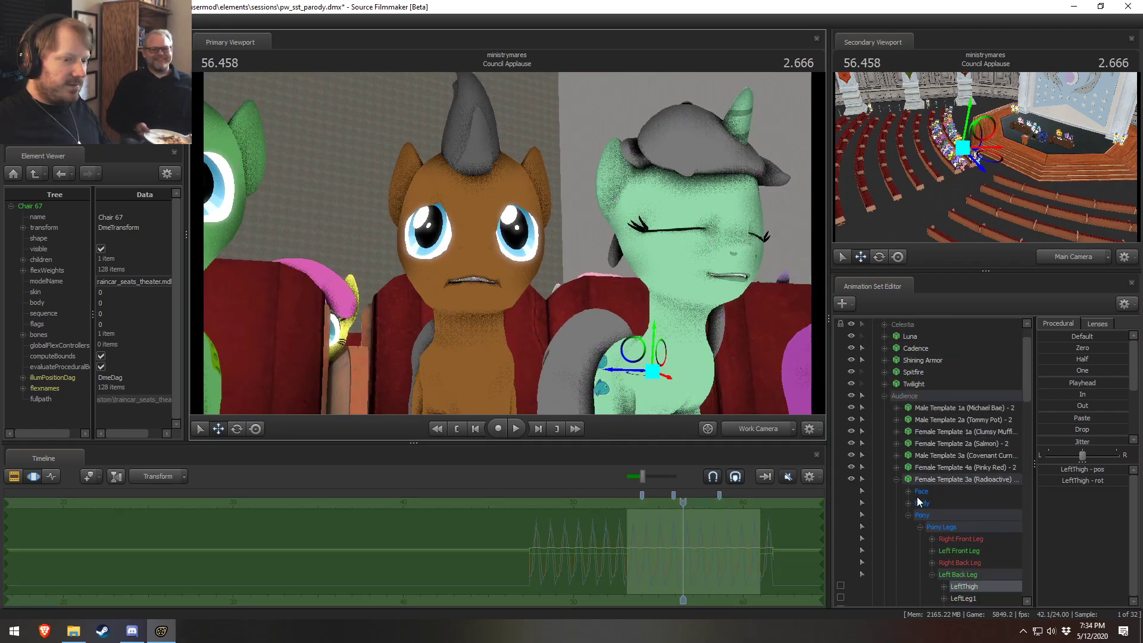
pyautogui.click(943, 539)
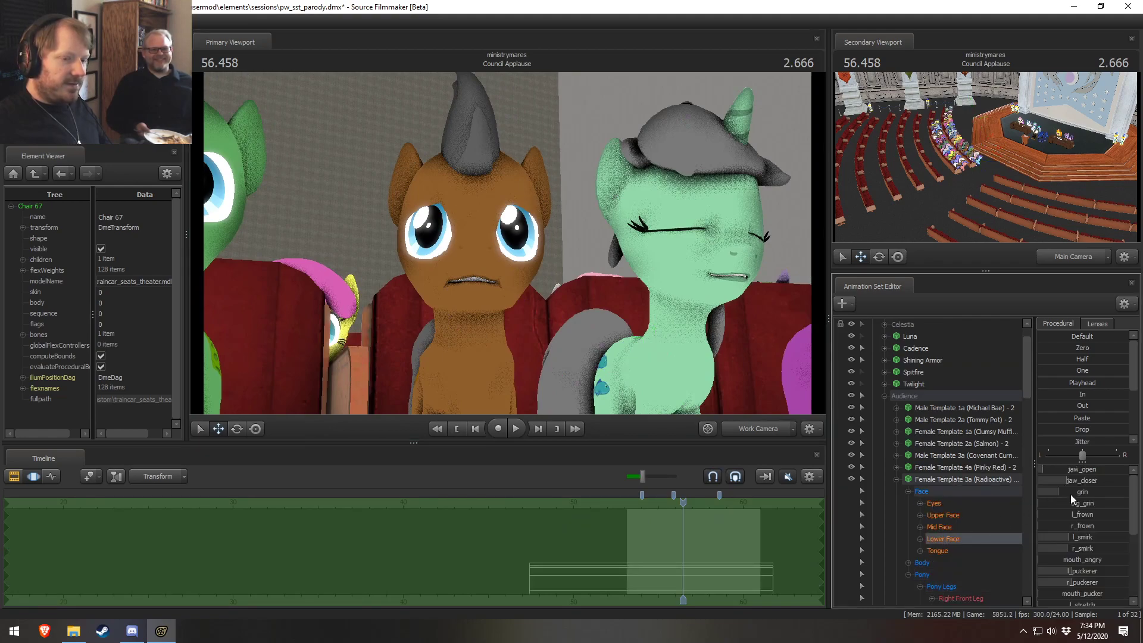
pyautogui.moveTo(1081, 543); pyautogui.dragTo(1077, 557)
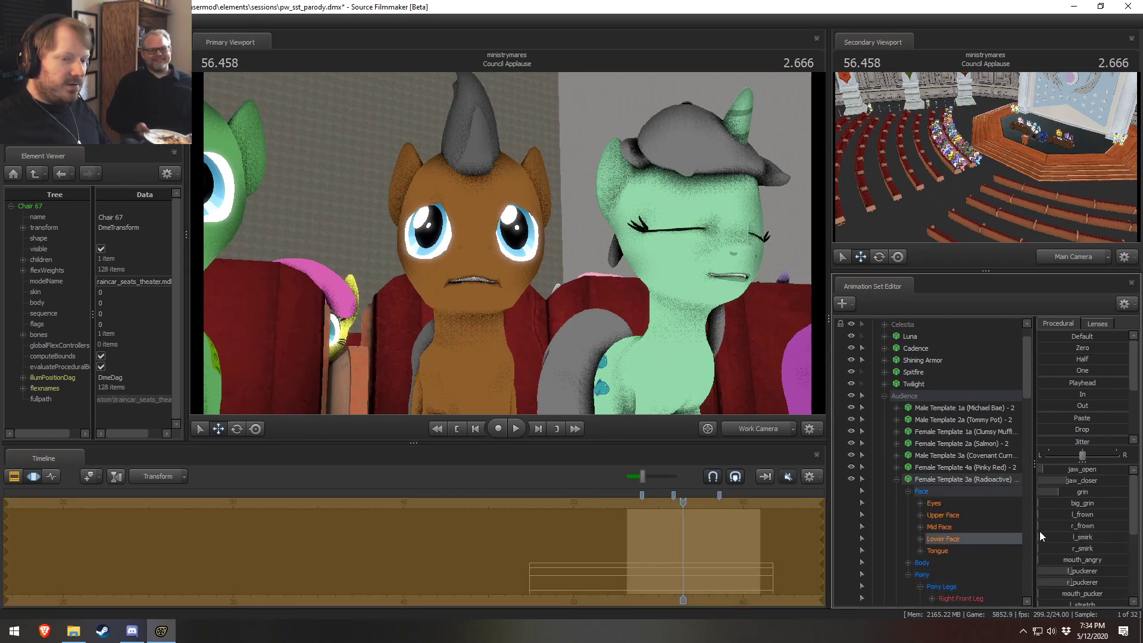
pyautogui.moveTo(1128, 526); pyautogui.dragTo(1130, 525)
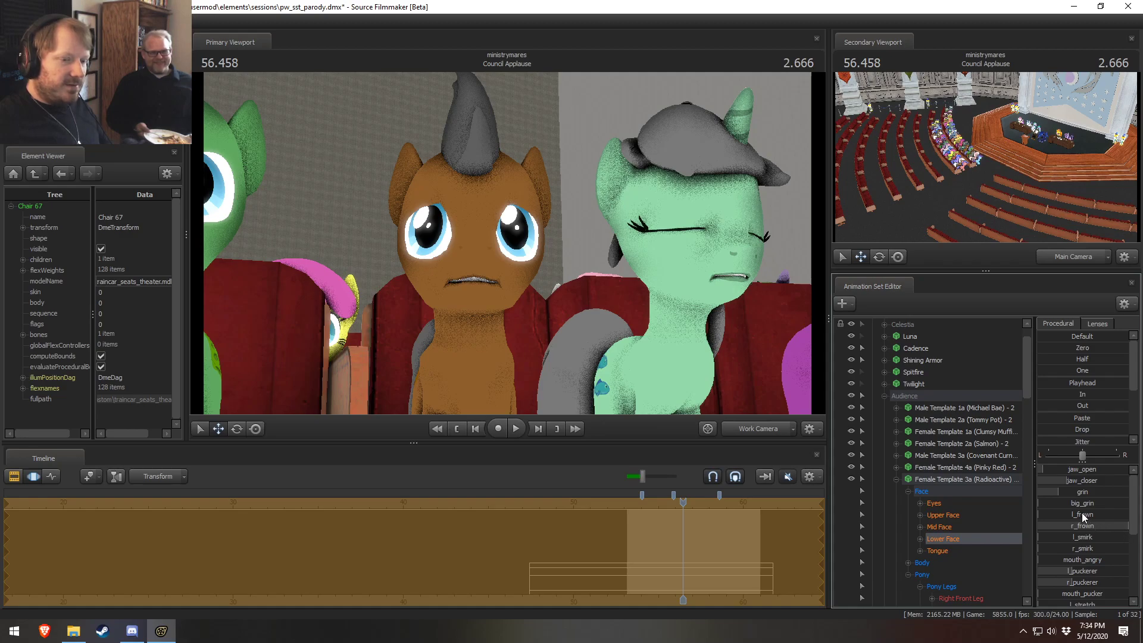
# Step: Open the eyes of Female Template 3a by lowering the eye_closer values and partly raise l_sad and r_sad
pyautogui.click(942, 515)
pyautogui.scroll(-2, 1091, 532)
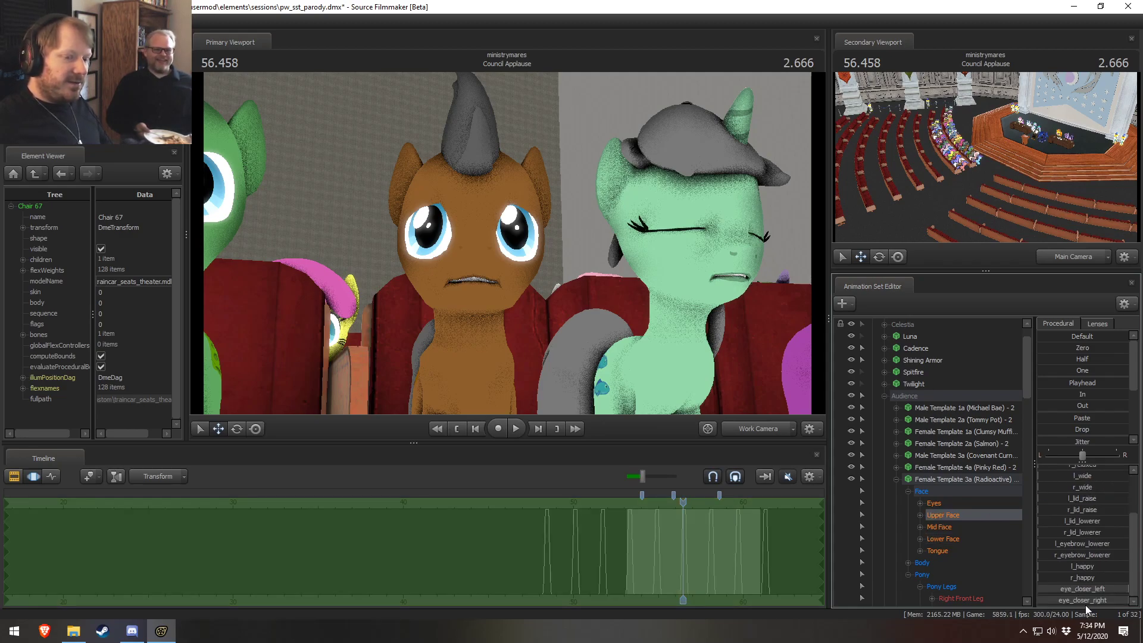
pyautogui.moveTo(1112, 603); pyautogui.dragTo(1079, 600)
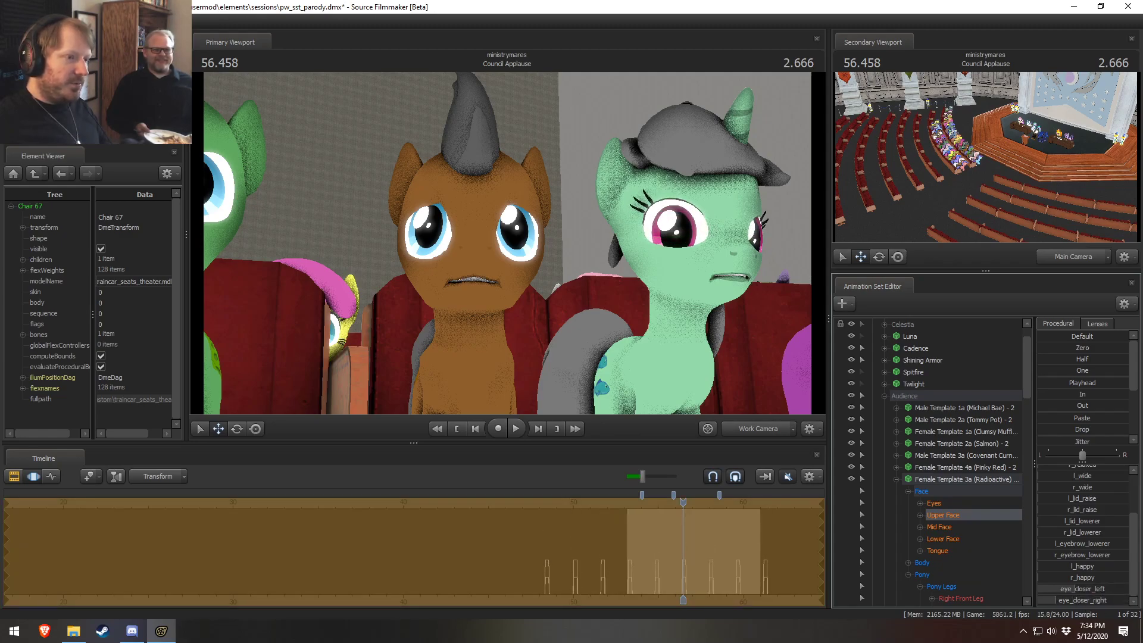
pyautogui.scroll(2, 1109, 547)
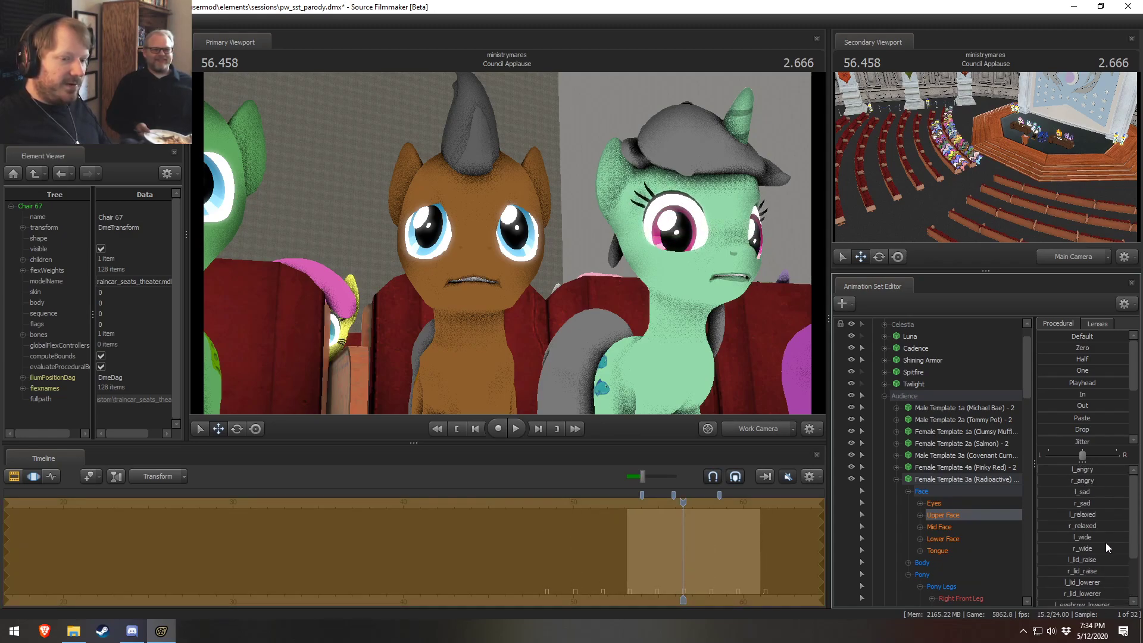
pyautogui.moveTo(1080, 492); pyautogui.dragTo(1082, 492)
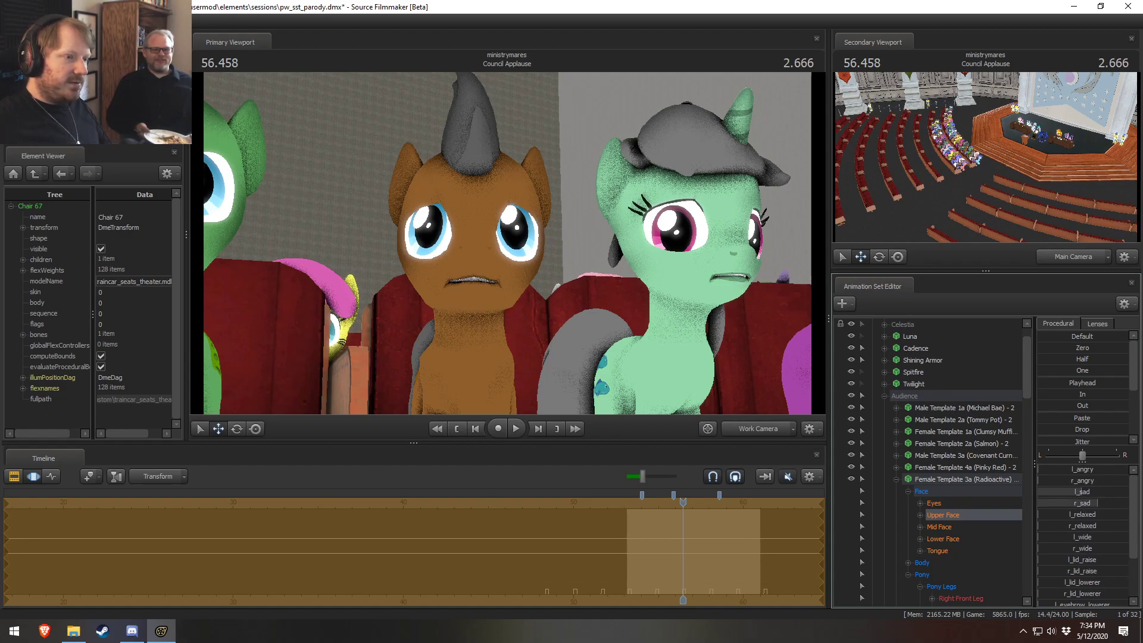
# Step: Select the pelvis of Female Template 3a and try moving and rotating it out of the seated row
pyautogui.press('ctrl')
pyautogui.press('ctrl')
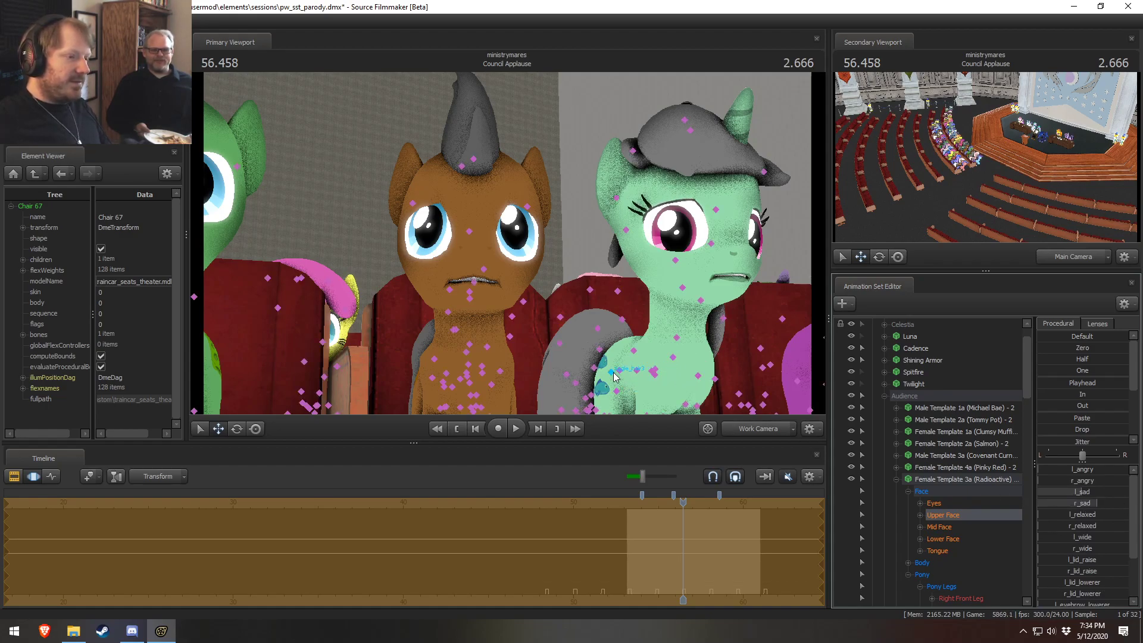
pyautogui.keyDown('ctrl'); pyautogui.click(636, 371); pyautogui.keyUp('ctrl')
pyautogui.moveTo(659, 358); pyautogui.dragTo(841, 364)
pyautogui.press('e')
pyautogui.moveTo(979, 168); pyautogui.dragTo(956, 128)
pyautogui.press('w')
pyautogui.moveTo(885, 141); pyautogui.dragTo(775, 98)
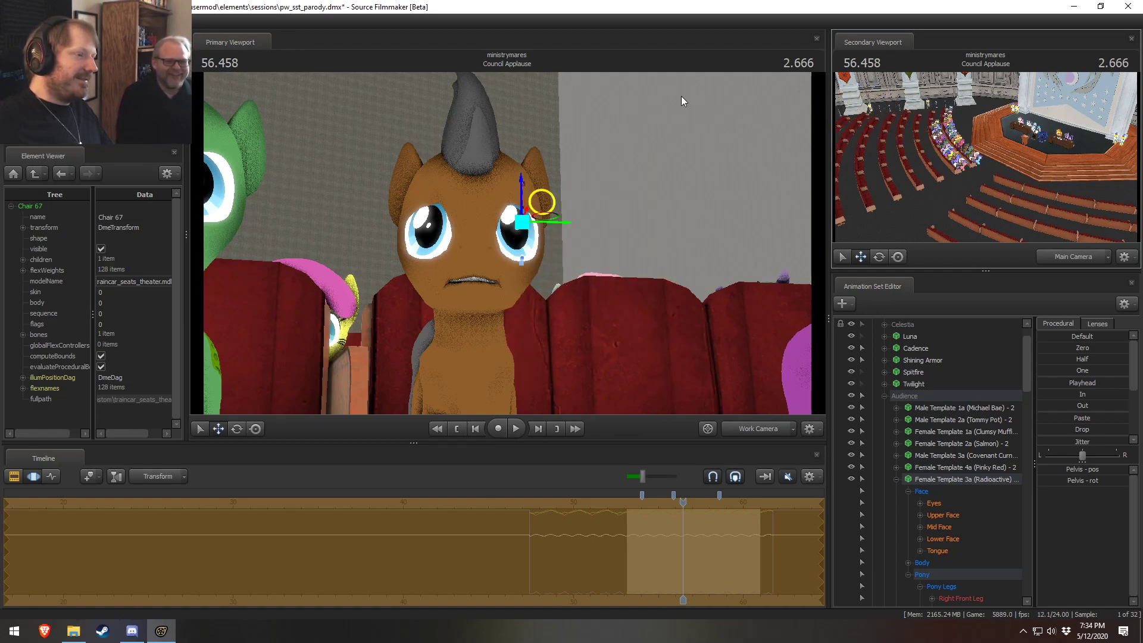
# Step: Move the pelvis of Female Template 3a so the pony floats in the air beside the brown pony
pyautogui.moveTo(738, 137); pyautogui.dragTo(948, 128)
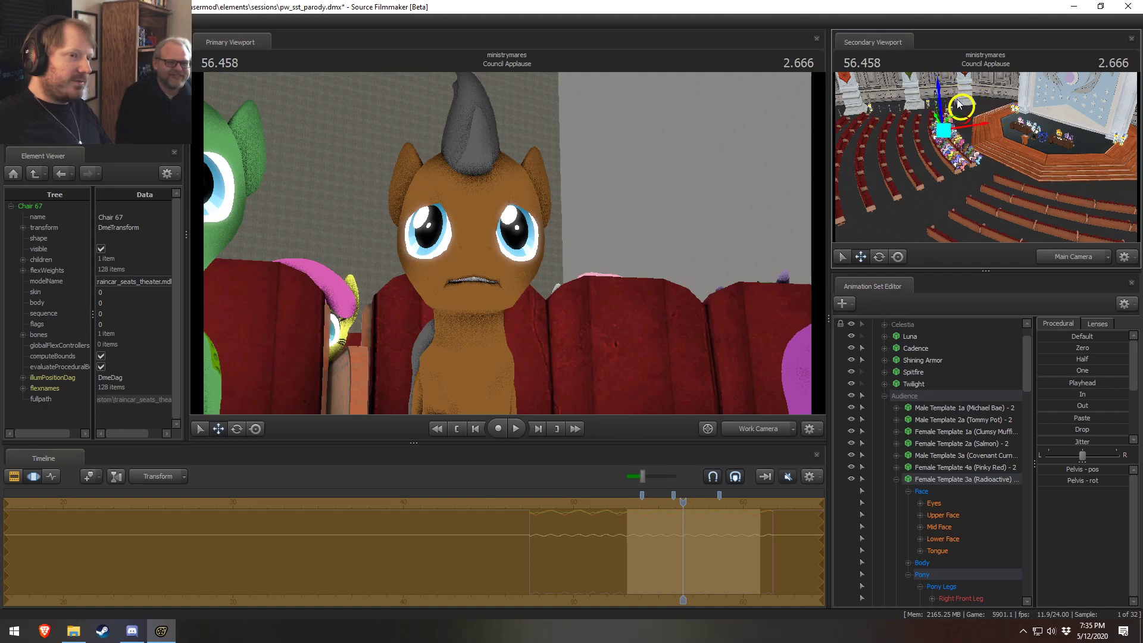
pyautogui.moveTo(958, 127); pyautogui.dragTo(908, 299)
pyautogui.press('e')
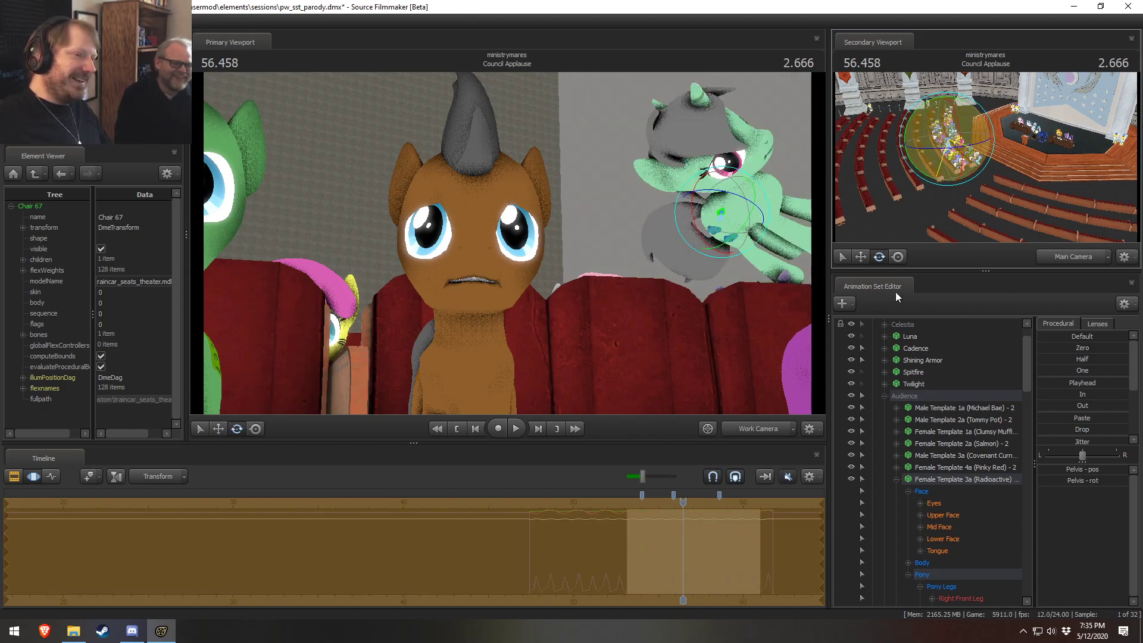
# Step: Undo the pelvis movements and the facial expression changes on both audience ponies
pyautogui.hotkey('ctrl', 'z')
pyautogui.hotkey('ctrl', 'z')
pyautogui.hotkey('ctrl', 'z')
pyautogui.hotkey('ctrl', 'z')
pyautogui.hotkey('ctrl', 'z')
pyautogui.hotkey('ctrl', 'z')
pyautogui.hotkey('ctrl', 'z')
pyautogui.hotkey('ctrl', 'z')
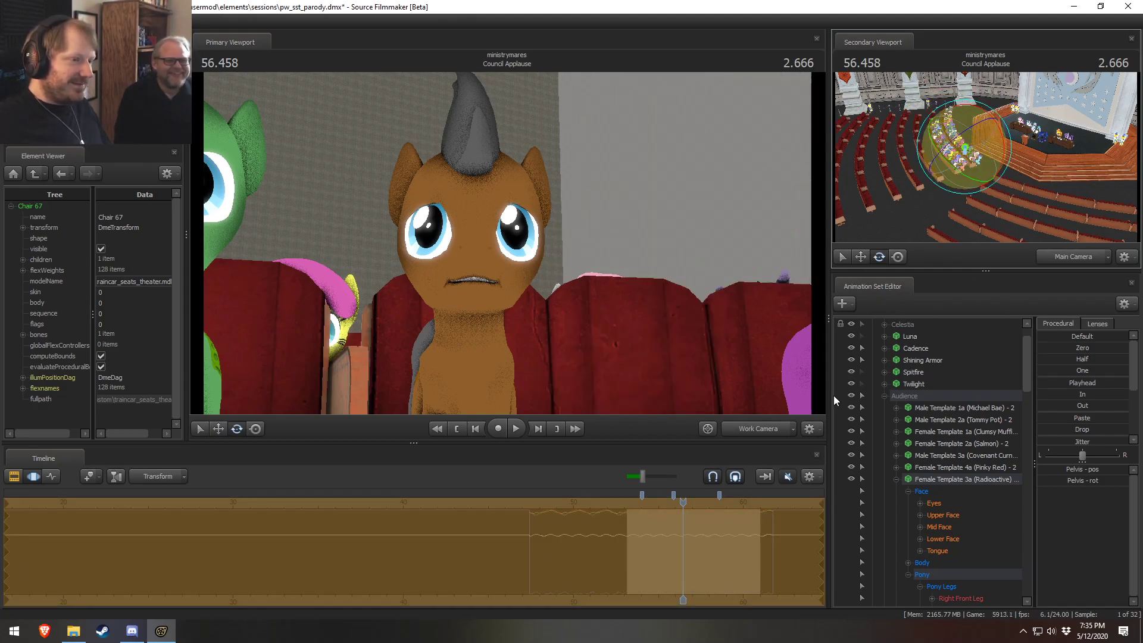
pyautogui.hotkey('ctrl', 'z')
pyautogui.hotkey('ctrl', 'z')
pyautogui.hotkey('ctrl', 'z')
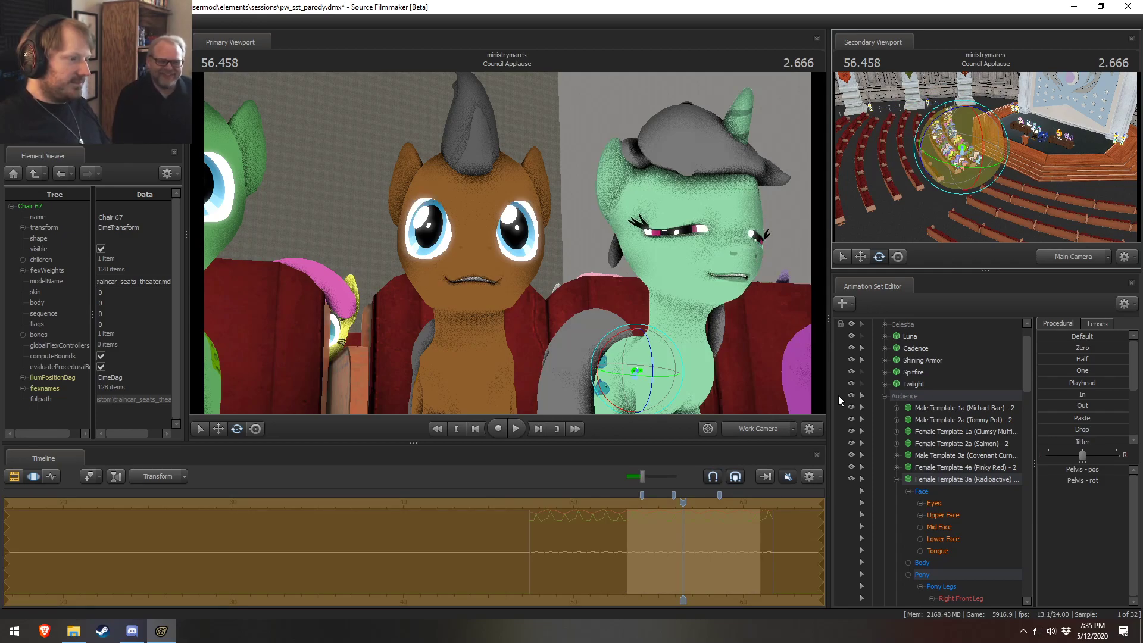
# Step: Return to the clip editor and play Council Applause to its end, viewing the front audience row from different angles
pyautogui.press('F2')
pyautogui.press('F3')
pyautogui.press('F2')
pyautogui.press('space')
pyautogui.press('space')
pyautogui.moveTo(548, 351); pyautogui.dragTo(601, 345)
pyautogui.press('s')
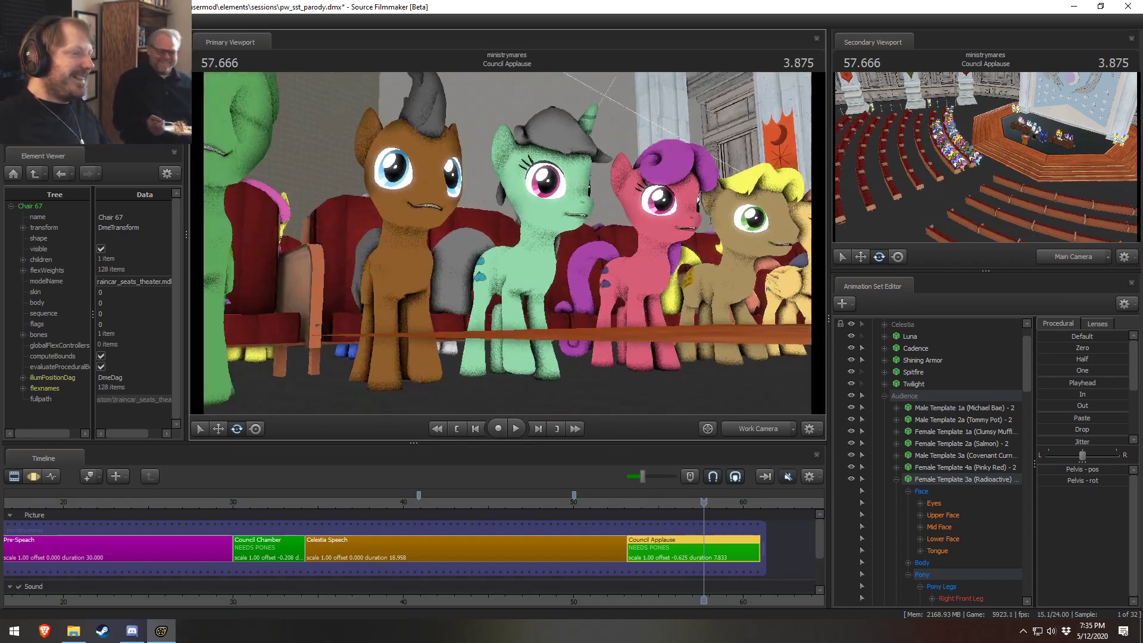
pyautogui.press('space')
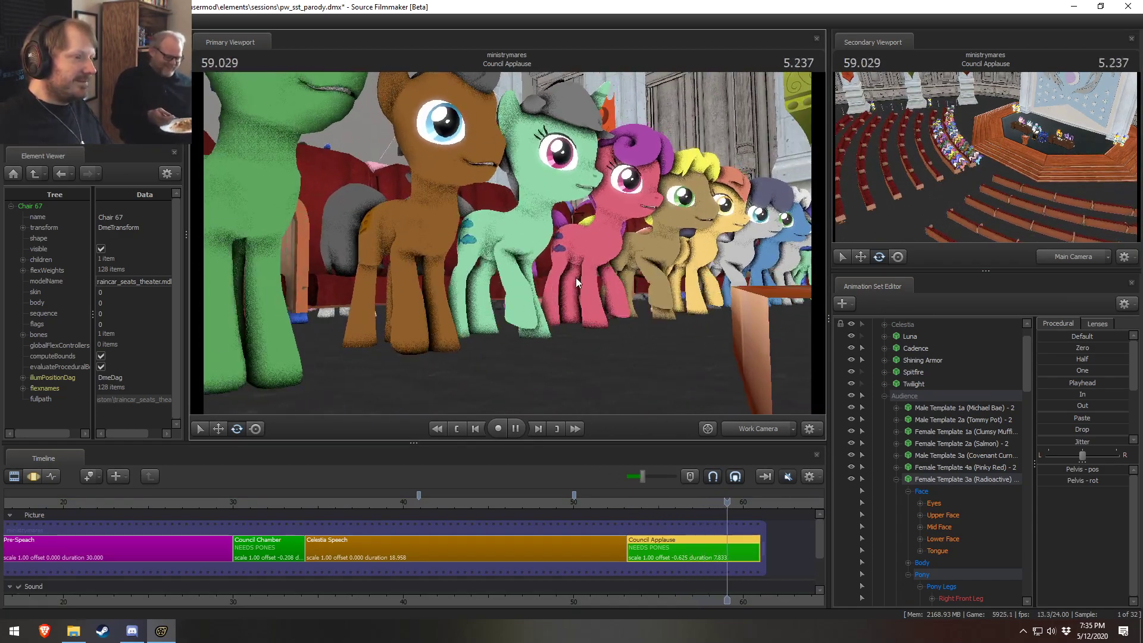
pyautogui.press('space')
pyautogui.moveTo(609, 264); pyautogui.dragTo(631, 262)
pyautogui.press('space')
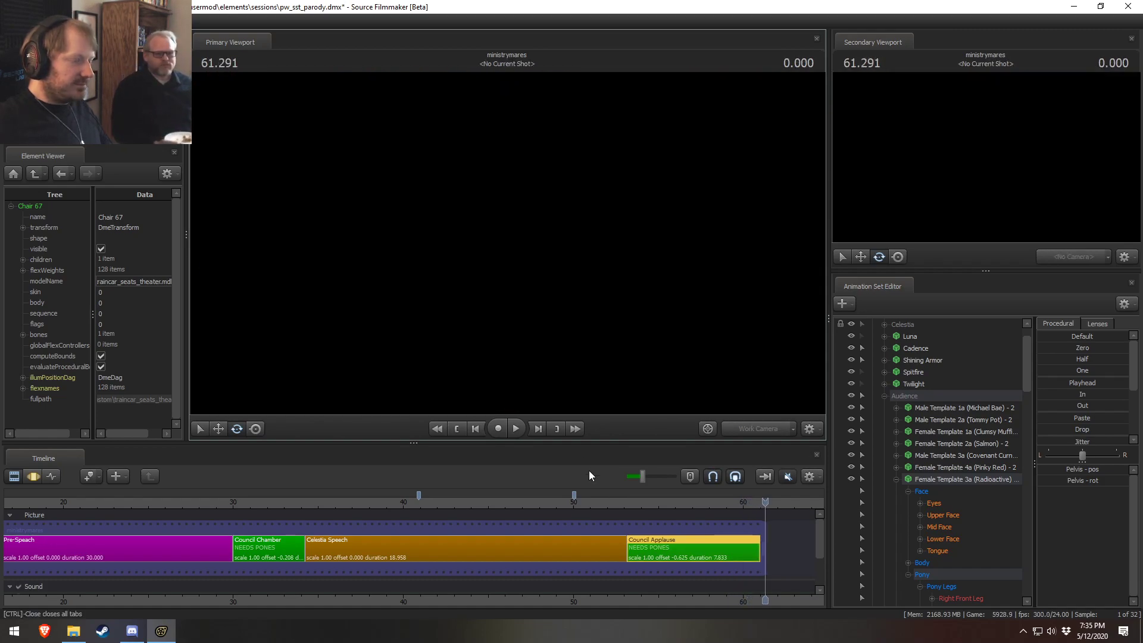
# Step: Replay Council Applause from near its start and examine the audience row and the council stage
pyautogui.click(633, 505)
pyautogui.press('space')
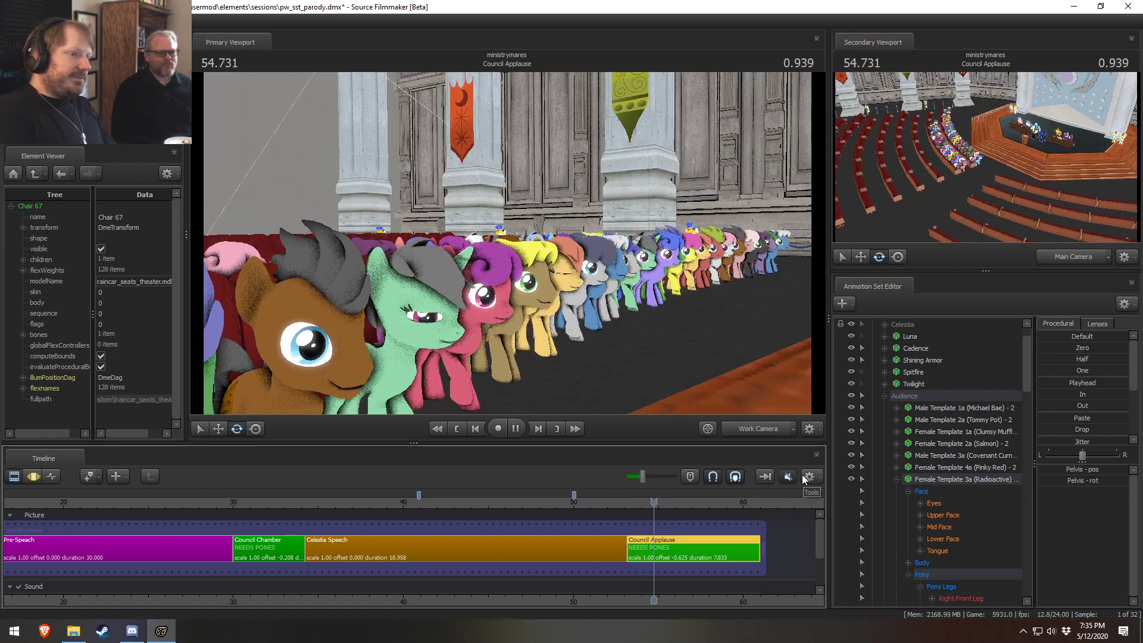
pyautogui.press('space')
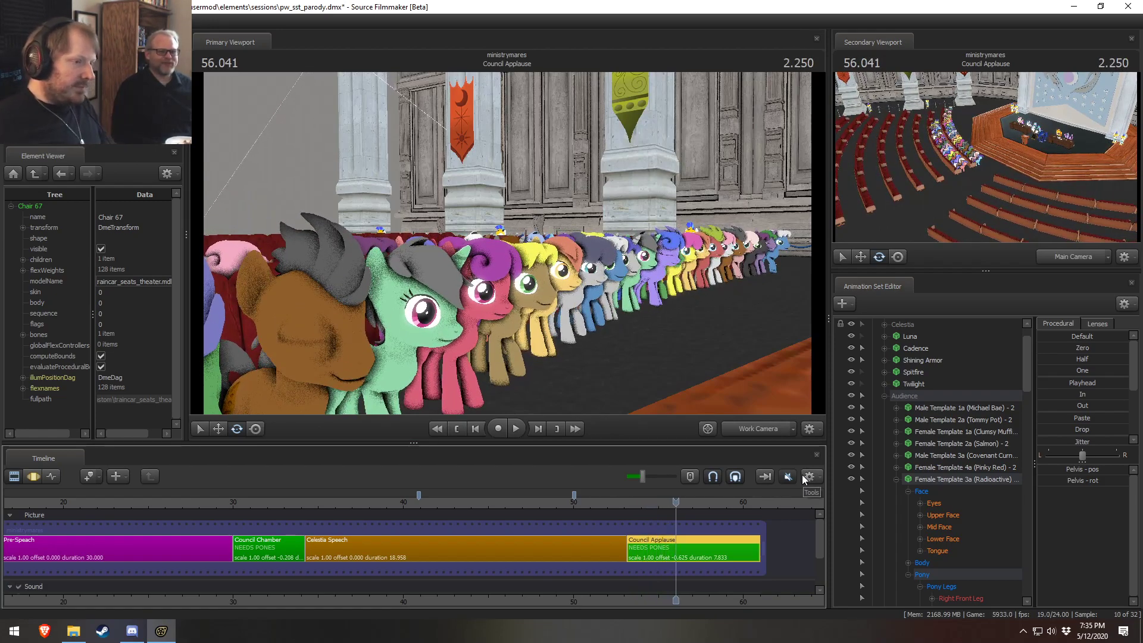
pyautogui.moveTo(685, 310); pyautogui.dragTo(675, 333)
pyautogui.moveTo(505, 243)
pyautogui.mouseDown()
pyautogui.moveTo(601, 247)
pyautogui.moveTo(506, 243)
pyautogui.mouseUp()
pyautogui.press('space')
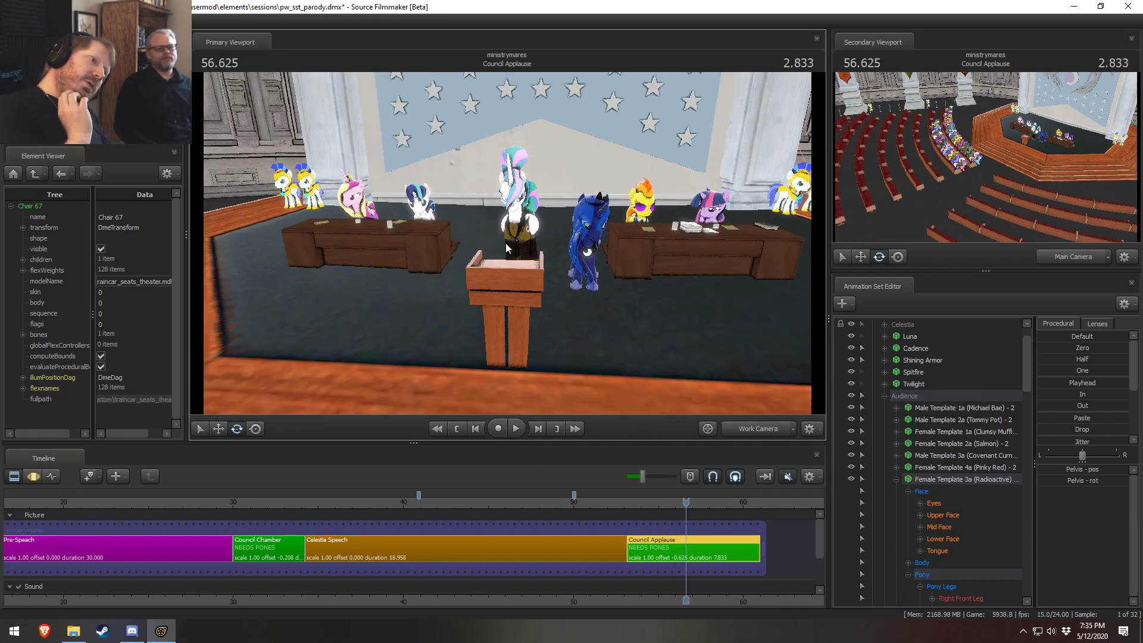
# Step: Switch the Primary Viewport to the Main Camera and play Celestia Speech from its beginning
pyautogui.click(320, 504)
pyautogui.press('space')
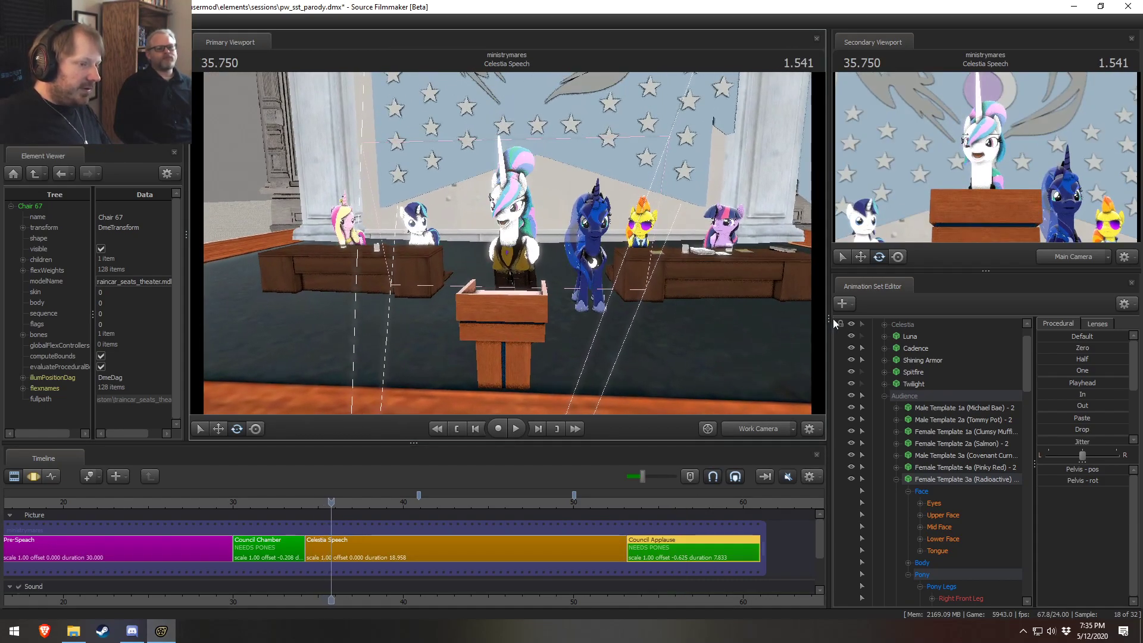
pyautogui.click(755, 429)
pyautogui.moveTo(313, 504); pyautogui.dragTo(305, 504)
pyautogui.press('space')
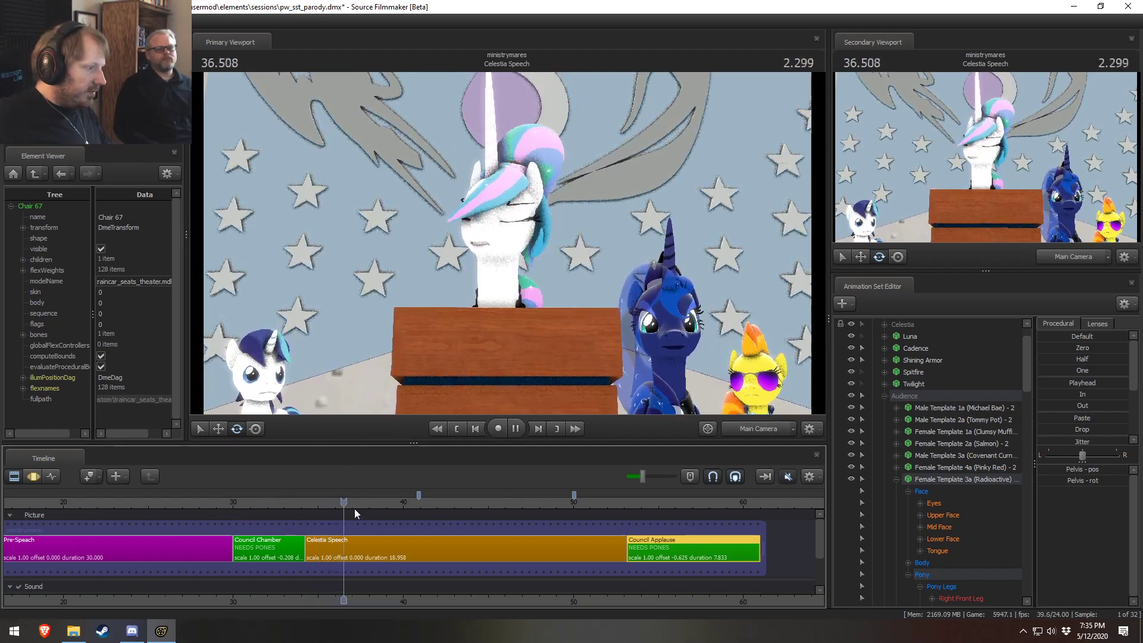
# Step: Scrub through Celestia Speech to about 50.7 s and select that shot
pyautogui.click(412, 505)
pyautogui.moveTo(417, 511); pyautogui.dragTo(610, 546)
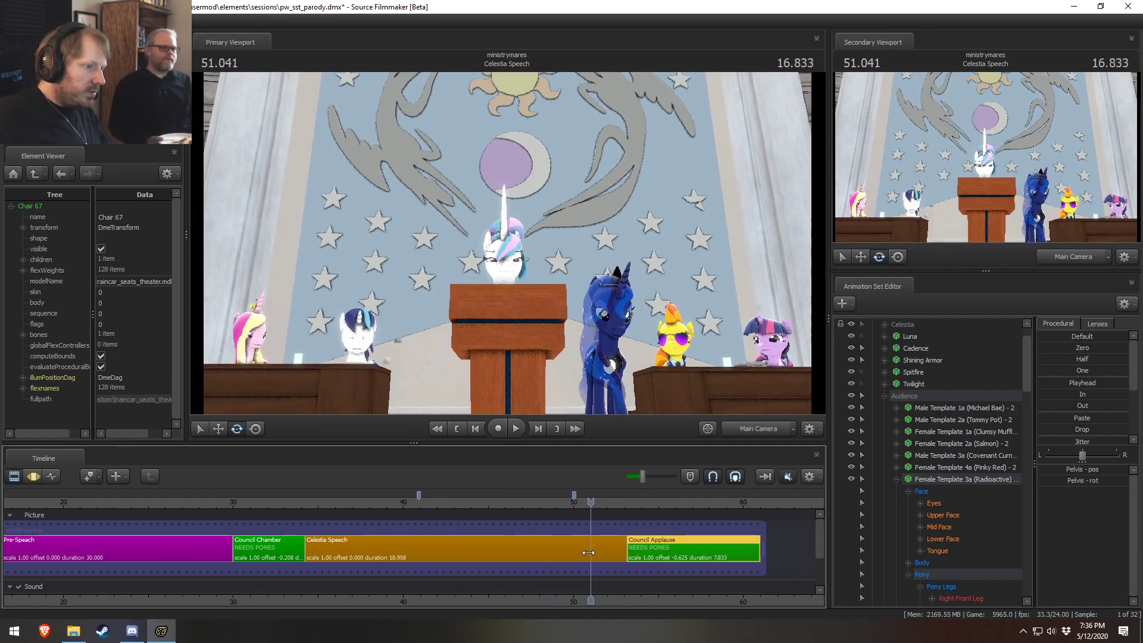
pyautogui.click(602, 560)
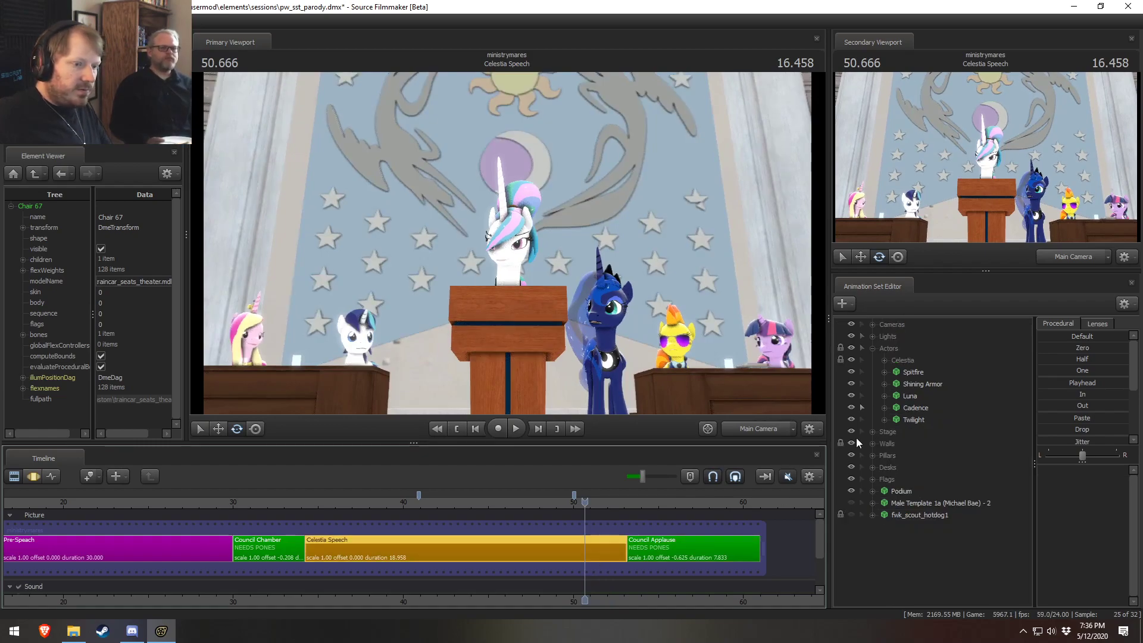
# Step: Bake Spitfire's procedural bones and replay the end of Celestia Speech into Council Applause
pyautogui.rightClick(914, 373)
pyautogui.moveTo(957, 488)
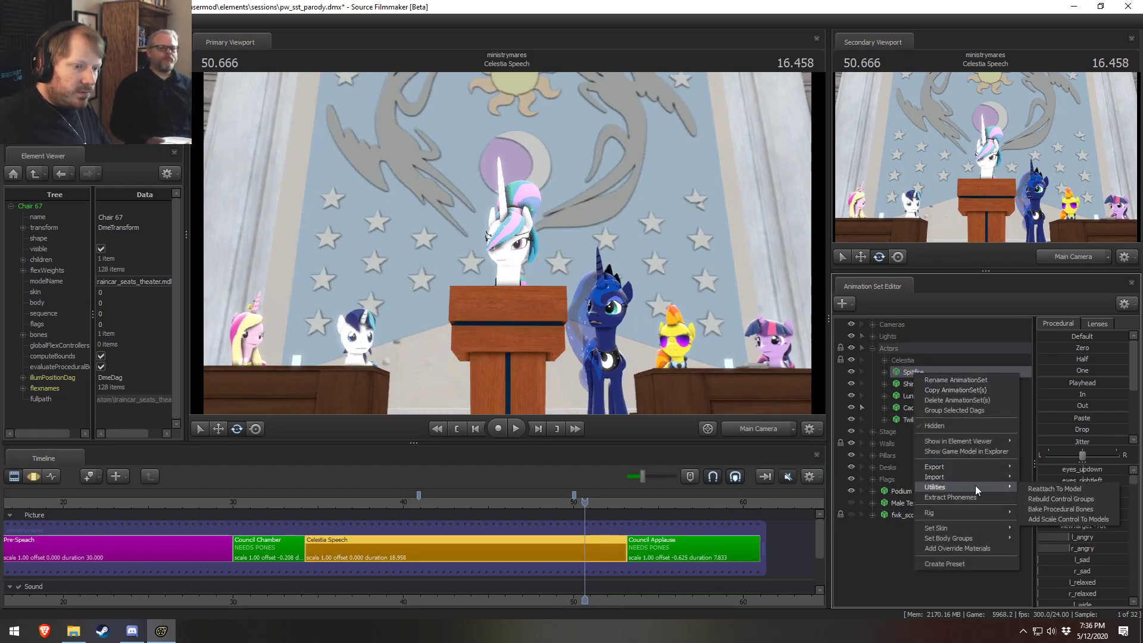
pyautogui.click(1052, 510)
pyautogui.moveTo(593, 502)
pyautogui.mouseDown()
pyautogui.moveTo(570, 503)
pyautogui.moveTo(619, 505)
pyautogui.moveTo(582, 510)
pyautogui.mouseUp()
pyautogui.press('space')
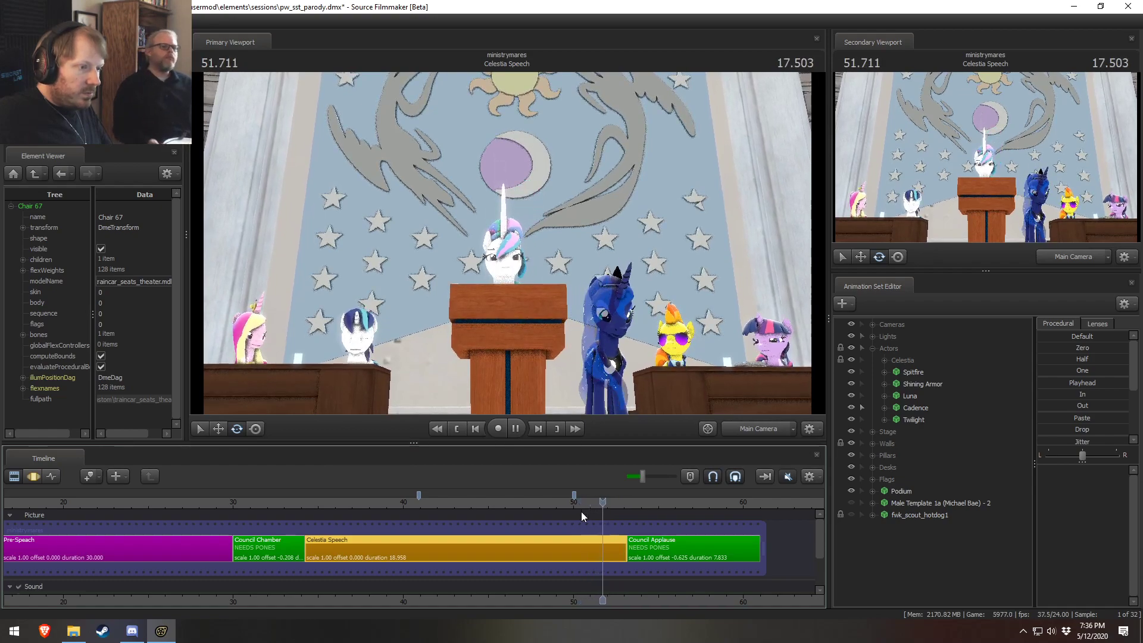
pyautogui.press('space')
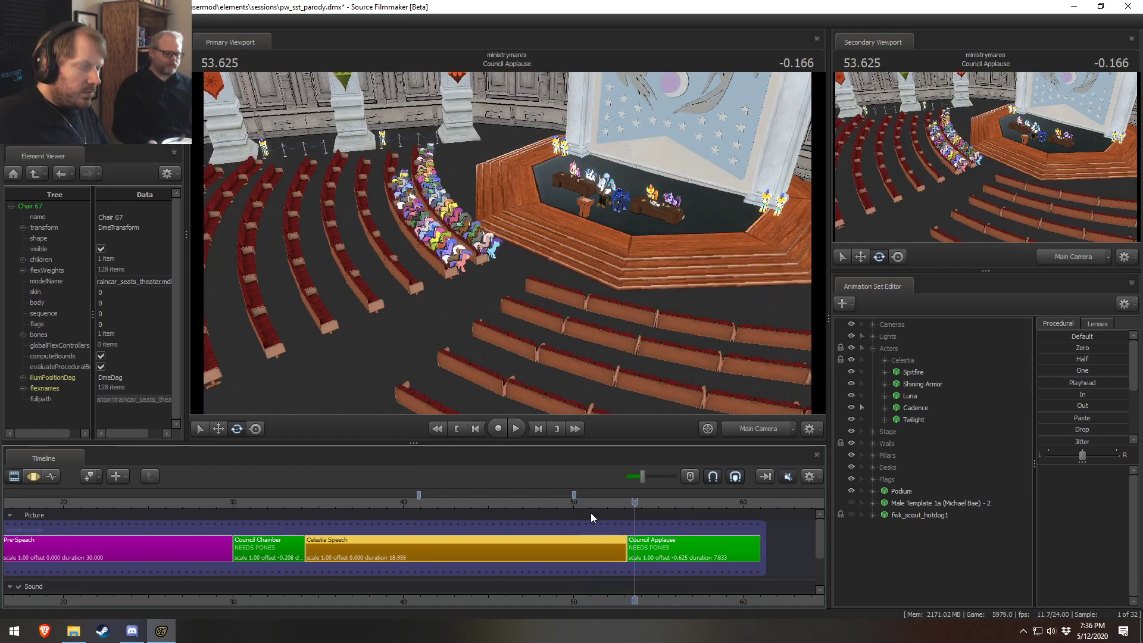
pyautogui.click(608, 501)
pyautogui.press('space')
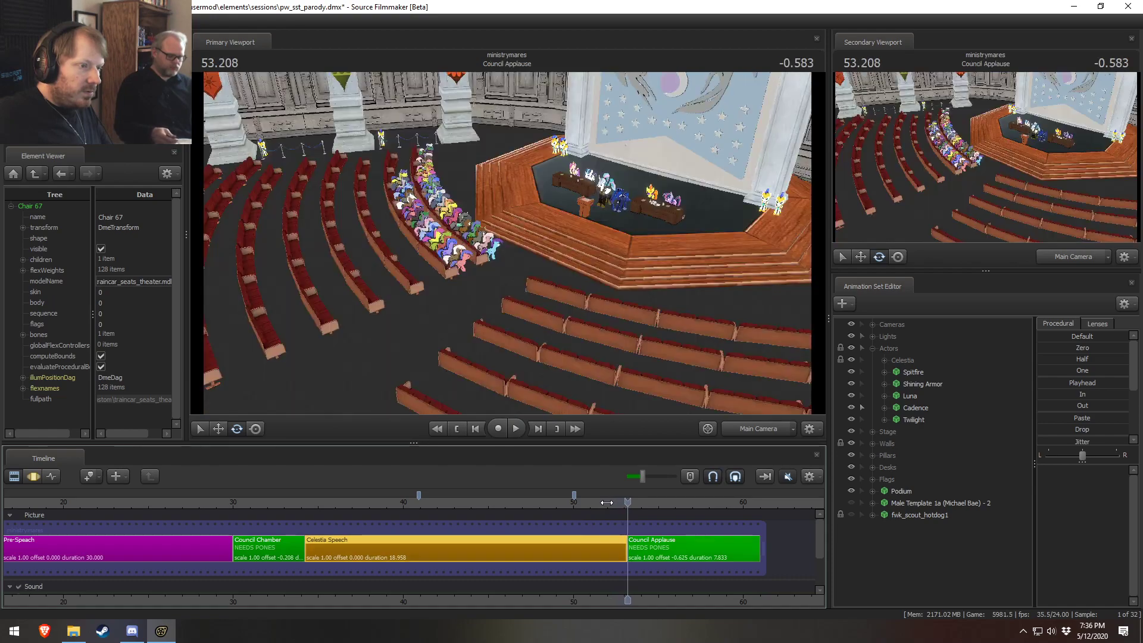
# Step: Return to about 51.5 s and select Spitfire's jiggle bones from jiggle_hair1 through jiggle_tail7 in the Motion Editor
pyautogui.click(600, 503)
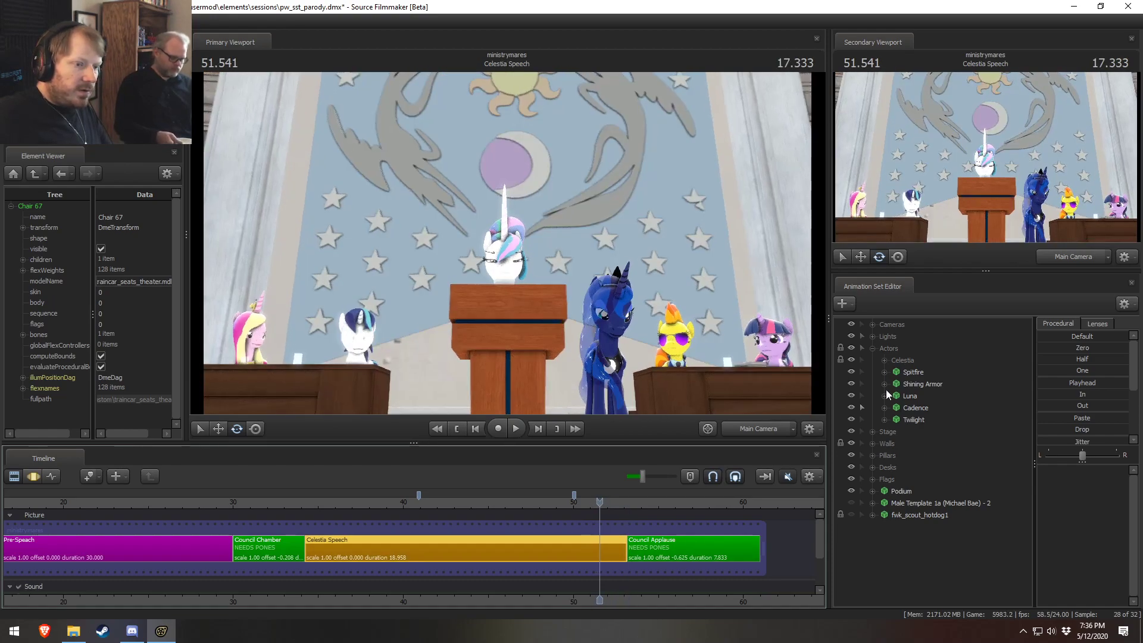
pyautogui.click(885, 372)
pyautogui.click(909, 455)
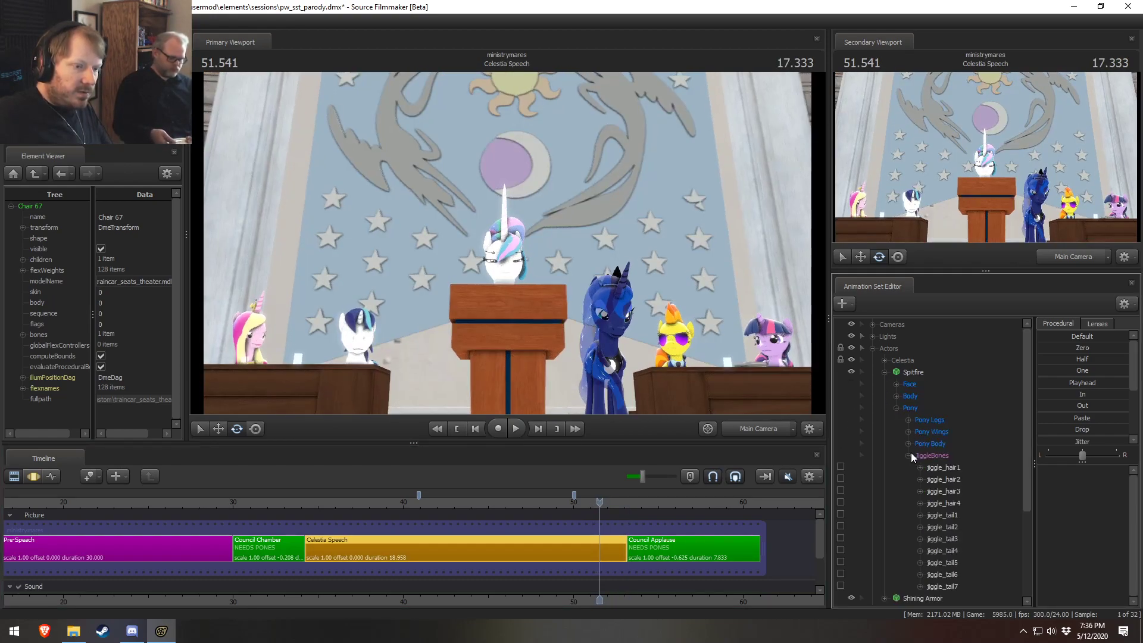
pyautogui.click(956, 470)
pyautogui.keyDown('shift'); pyautogui.click(955, 588); pyautogui.keyUp('shift')
pyautogui.press('F3')
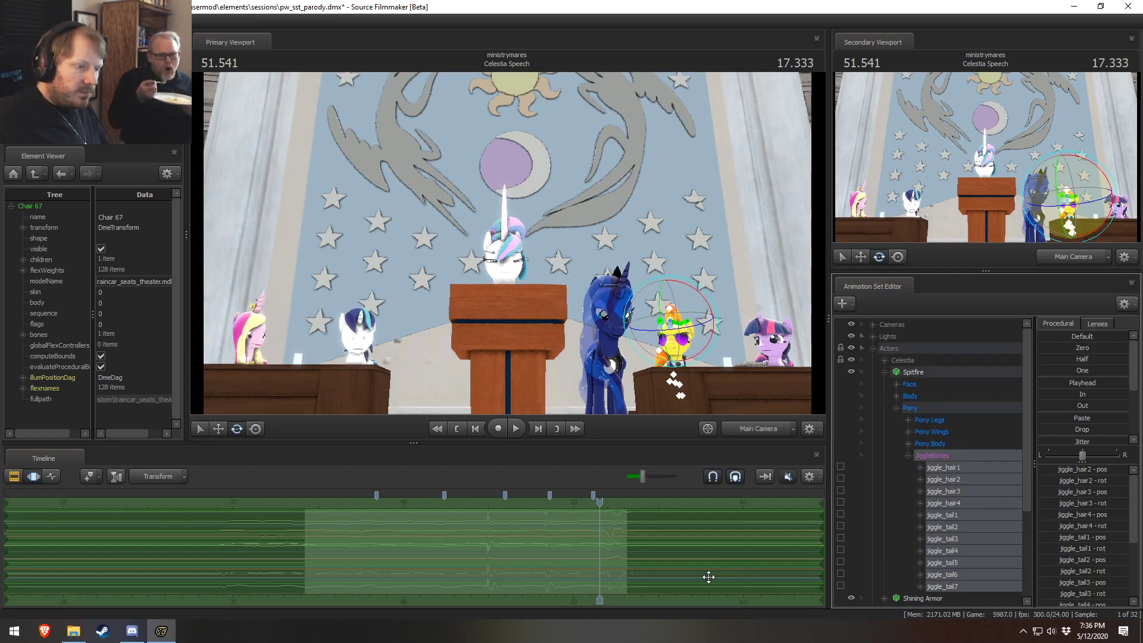
# Step: Smooth the selected jiggle bones over a short time selection with falloff around 52.25 s
pyautogui.scroll(3, 679, 570)
pyautogui.moveTo(623, 555); pyautogui.dragTo(655, 558)
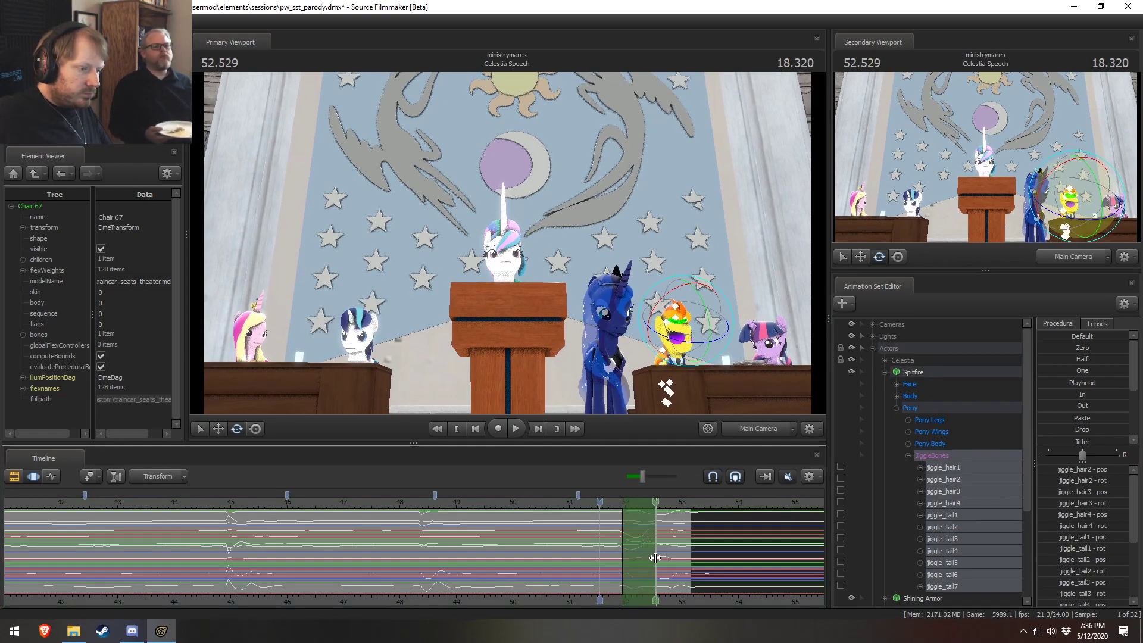
pyautogui.scroll(-3, 1079, 403)
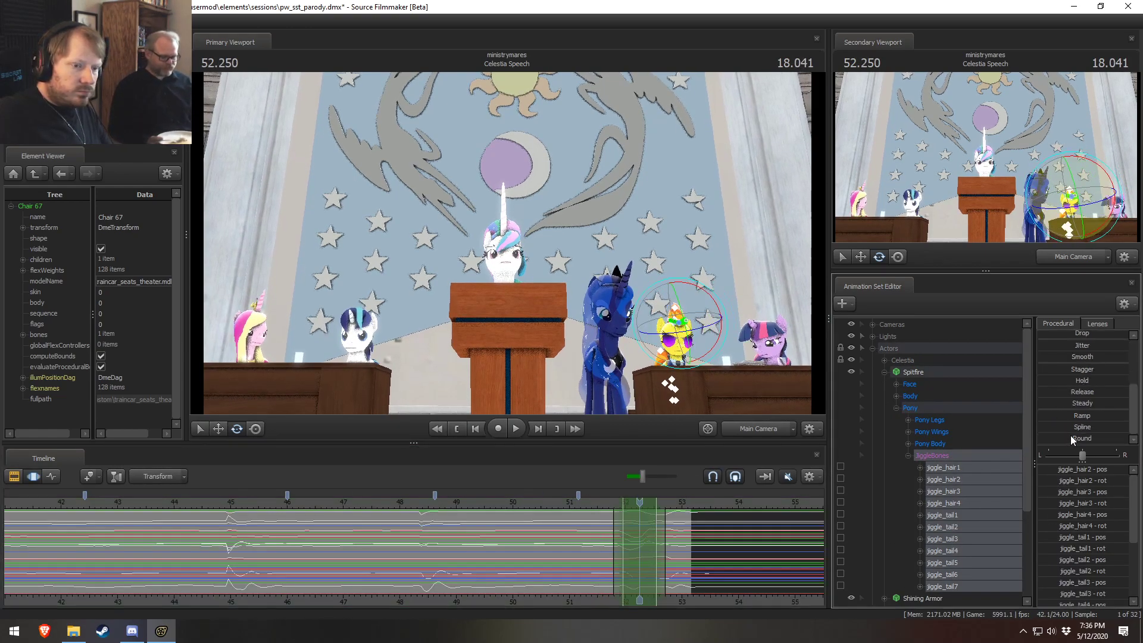
pyautogui.click(1076, 361)
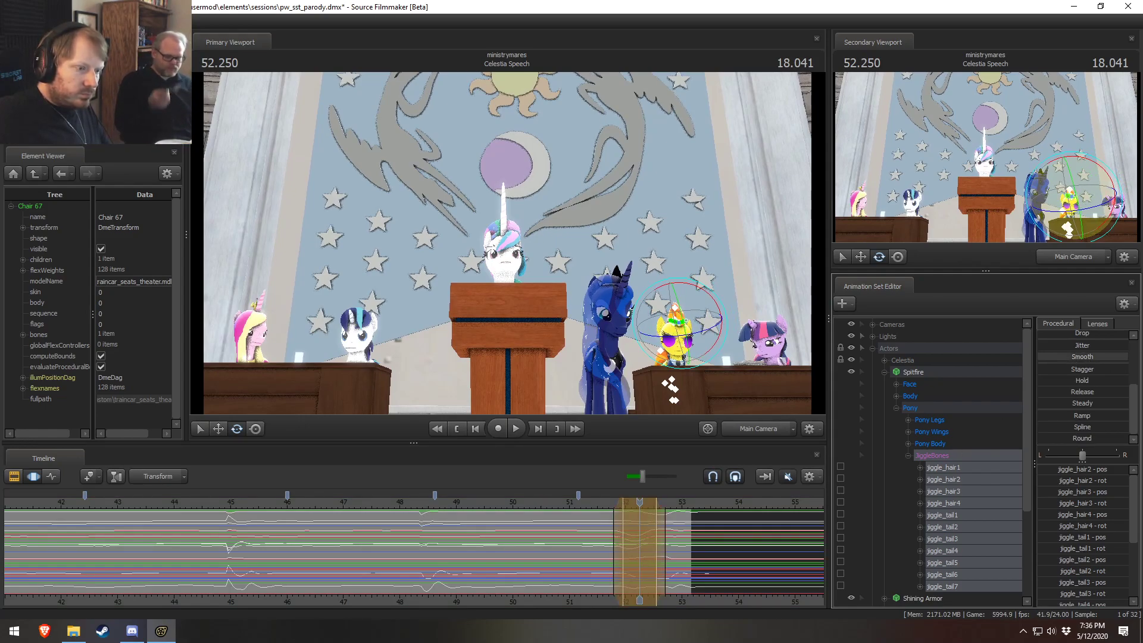
# Step: Replay the last seconds of Celestia Speech several times to check the motion of Spitfire's hair and tail
pyautogui.click(668, 541)
pyautogui.moveTo(668, 542); pyautogui.dragTo(745, 539)
pyautogui.click(639, 501)
pyautogui.press('space')
pyautogui.press('space')
pyautogui.click(575, 501)
pyautogui.press('space')
pyautogui.moveTo(669, 539); pyautogui.dragTo(698, 547)
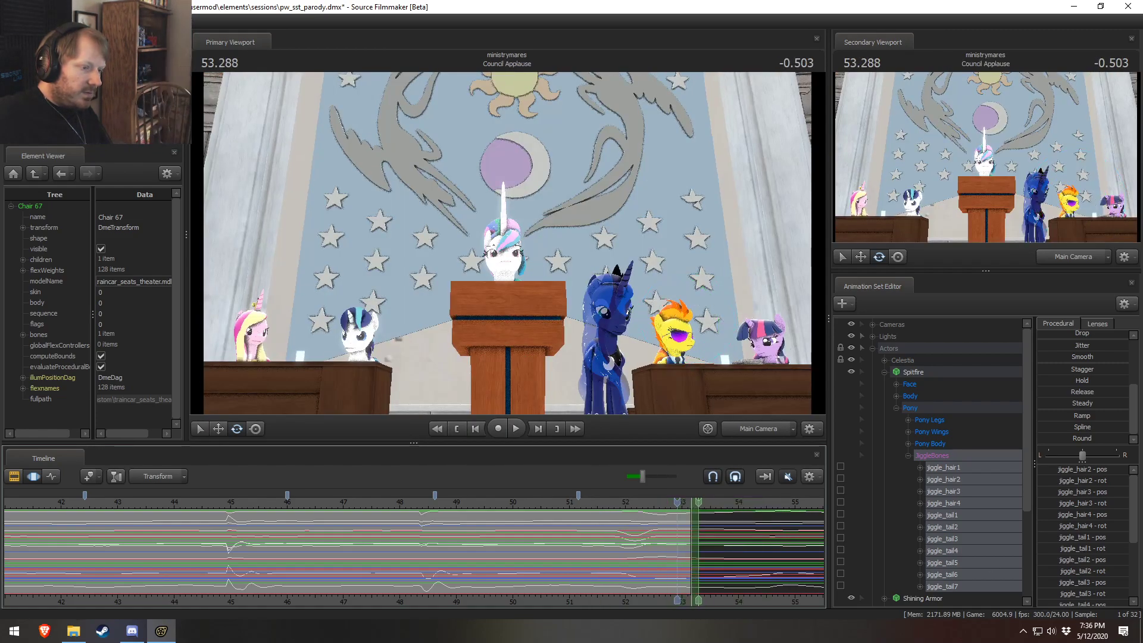
pyautogui.press(']')
pyautogui.click(612, 505)
pyautogui.press('space')
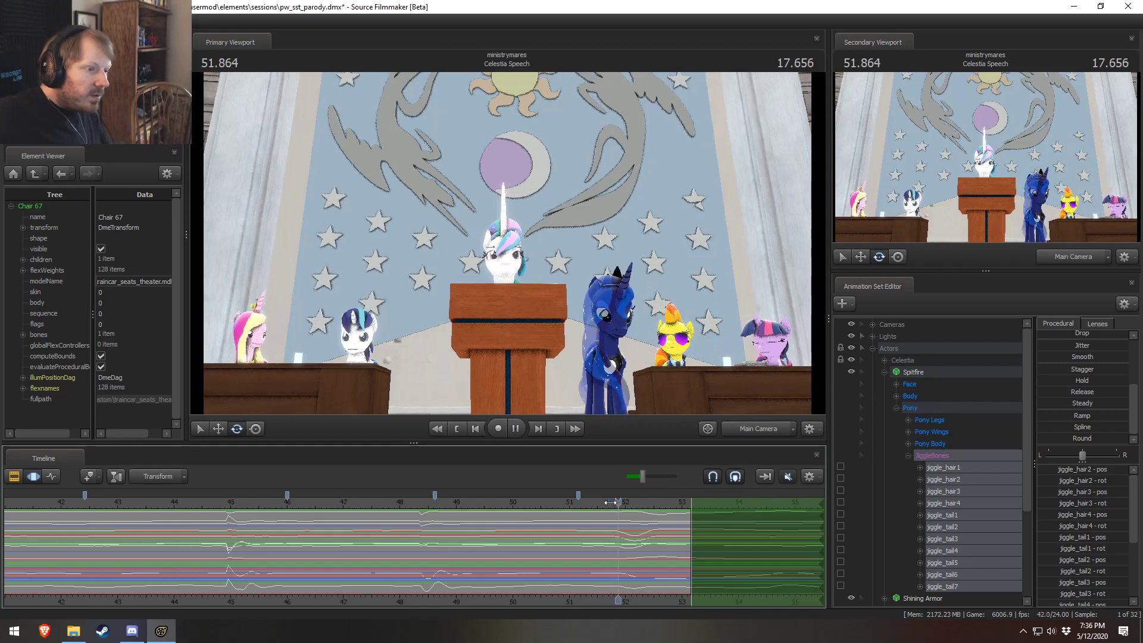
pyautogui.press('space')
# Step: Examine Spitfire's jiggle bone curves around 51.8 s and 45 s
pyautogui.press('F2')
pyautogui.press('F3')
pyautogui.keyDown('shift'); pyautogui.moveTo(612, 550); pyautogui.dragTo(616, 551); pyautogui.keyUp('shift')
pyautogui.scroll(-3, 617, 550)
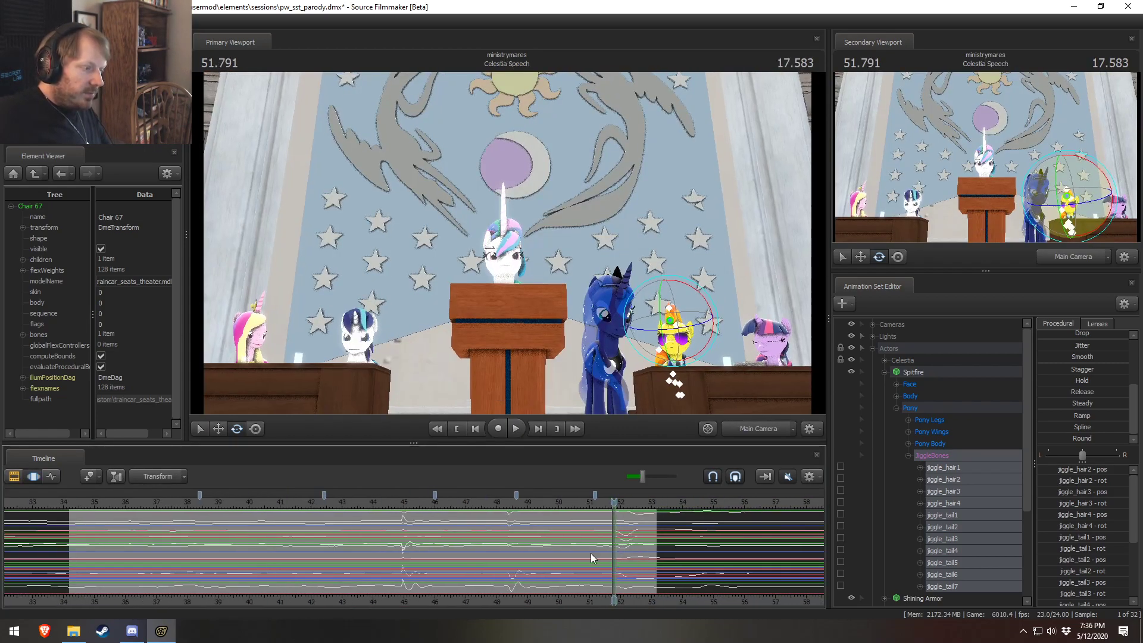
pyautogui.click(396, 508)
pyautogui.scroll(3, 397, 518)
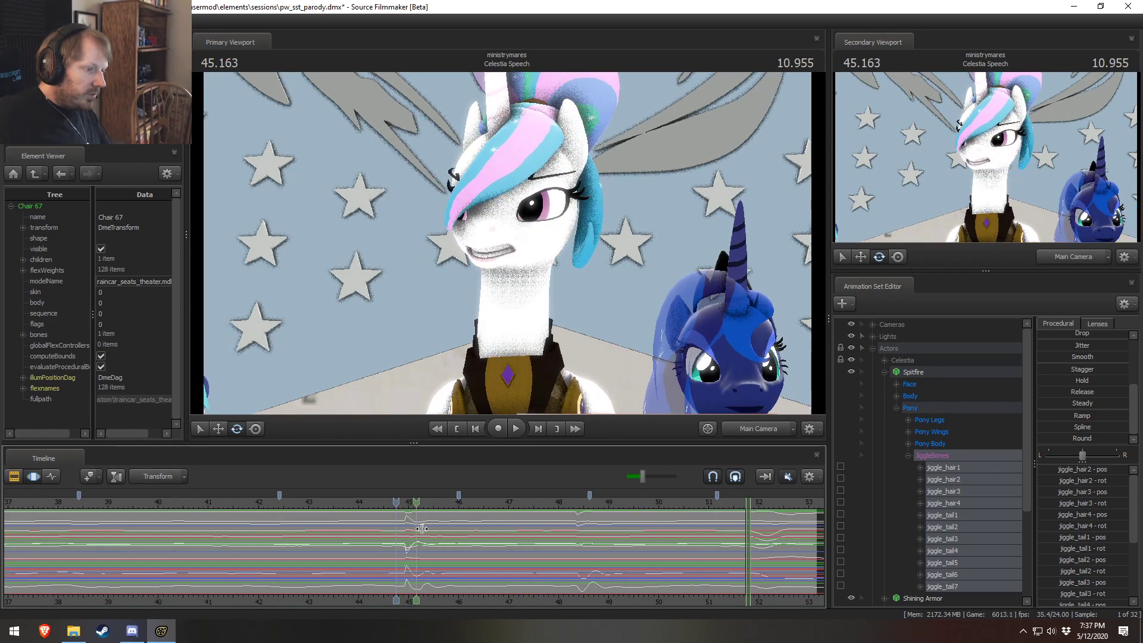
pyautogui.scroll(-3, 778, 502)
# Step: Select the whole Spitfire and Shining Armor animation sets and scrub Celestia Speech to about 48.3 s
pyautogui.click(934, 374)
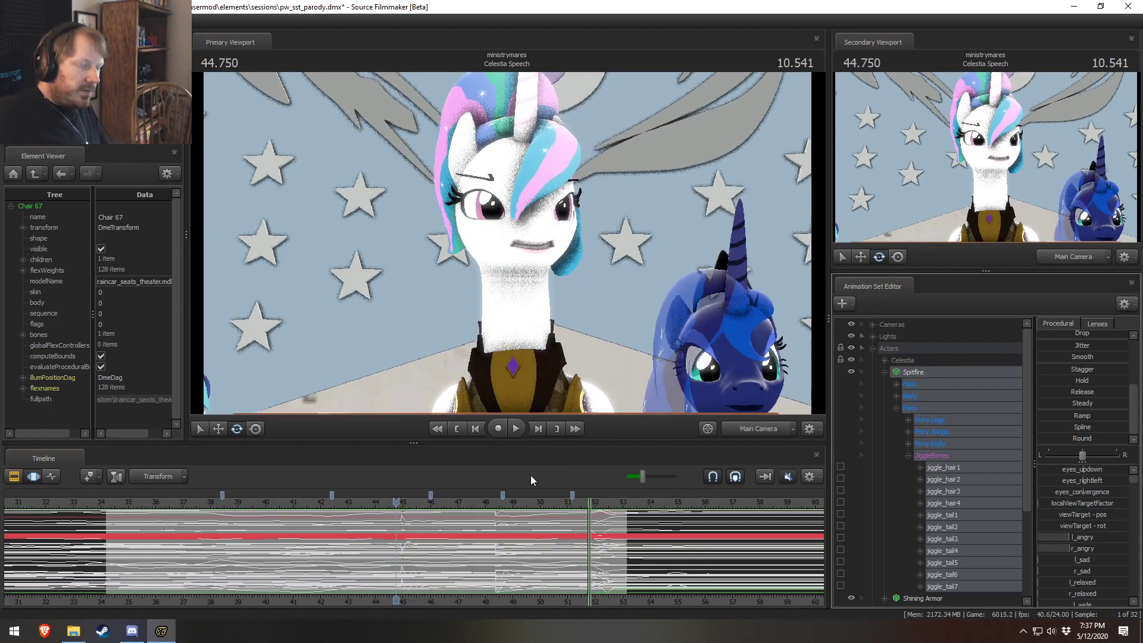
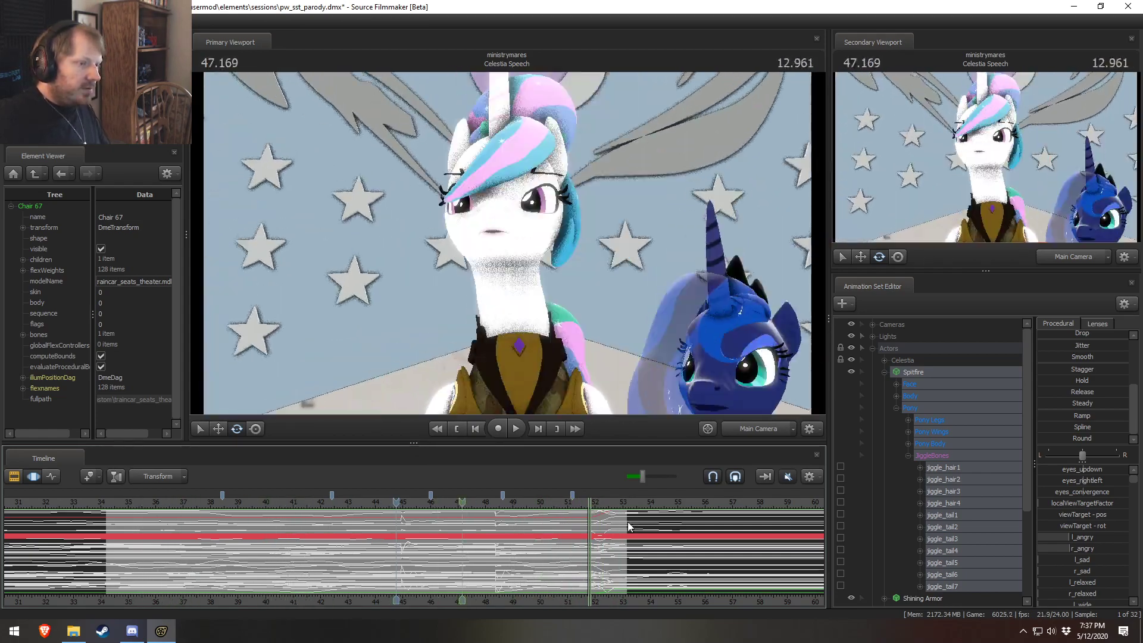
pyautogui.click(885, 372)
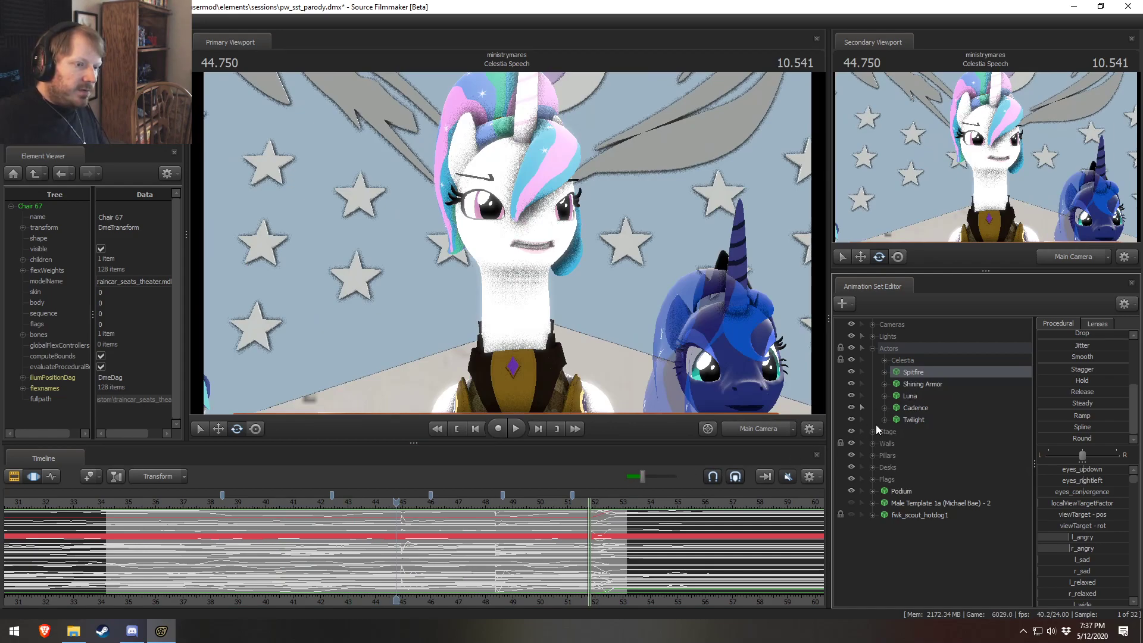
pyautogui.keyDown('ctrl'); pyautogui.click(925, 384); pyautogui.keyUp('ctrl')
pyautogui.moveTo(203, 515); pyautogui.dragTo(495, 534)
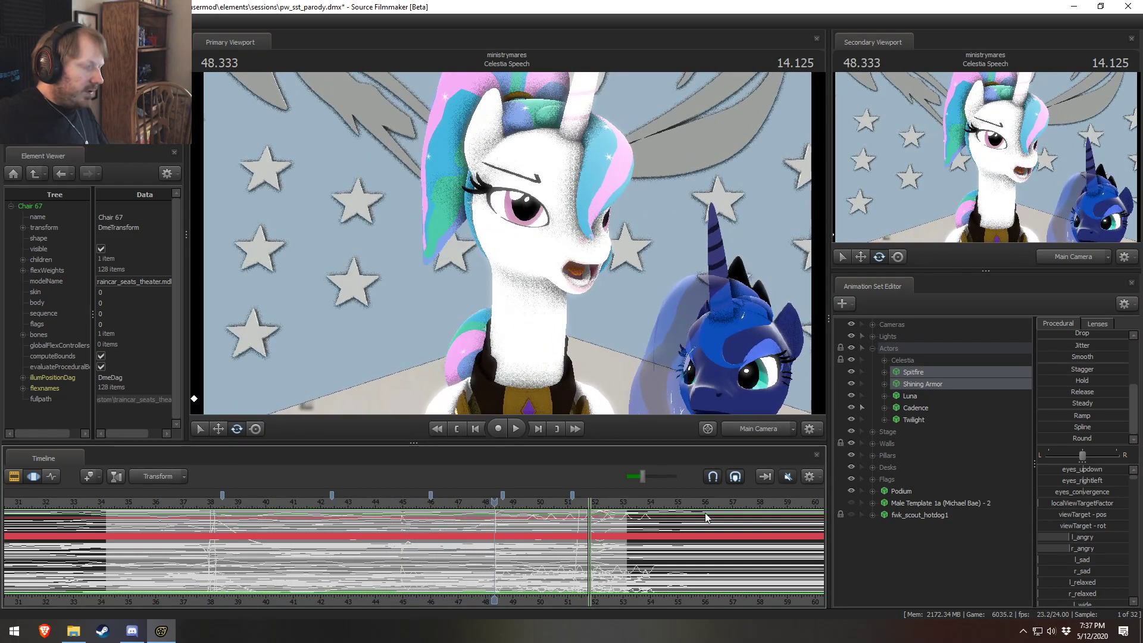
# Step: Flatten both actors' motion before 34.208 s with the Out preset and after 53.166 s to their end pose
pyautogui.moveTo(475, 553); pyautogui.dragTo(398, 560)
pyautogui.moveTo(201, 503); pyautogui.dragTo(110, 555)
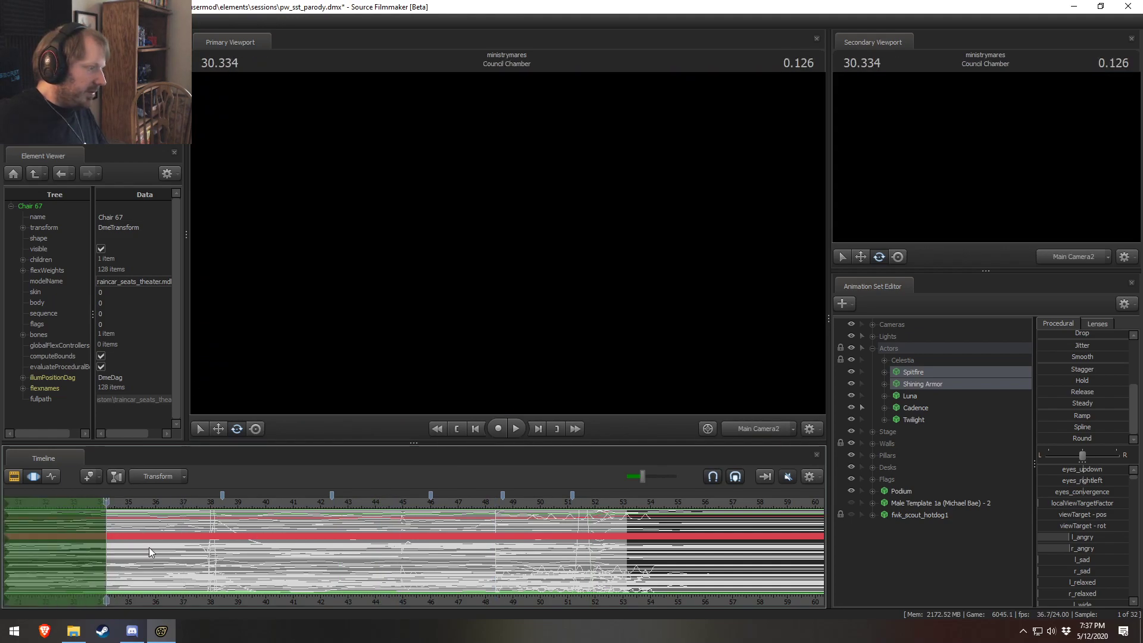
pyautogui.scroll(3, 1065, 370)
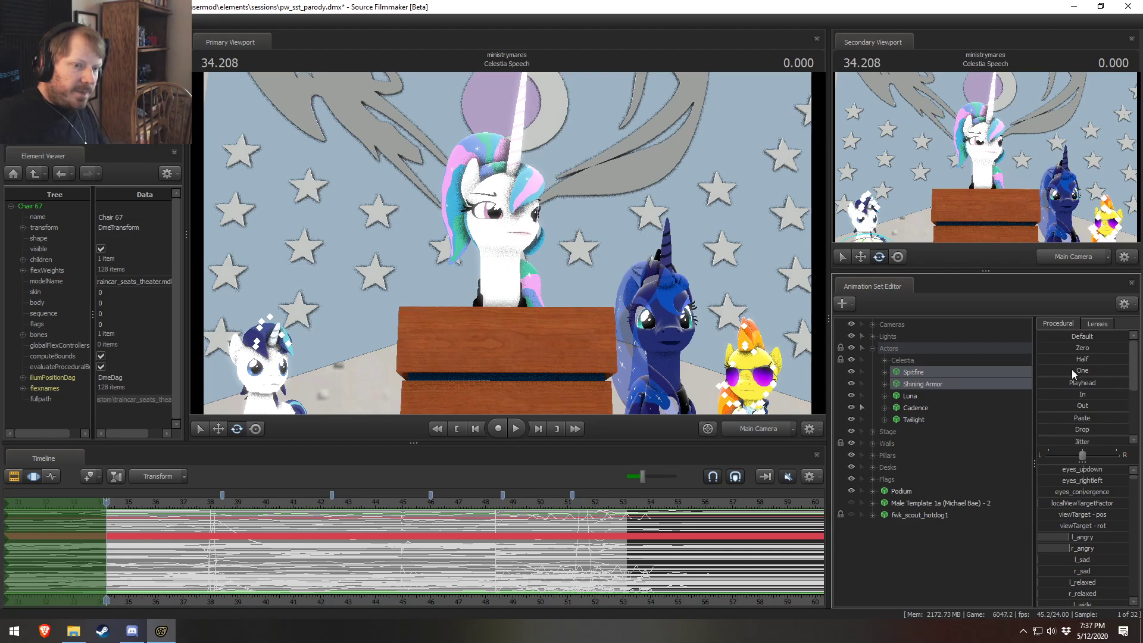
pyautogui.click(1063, 403)
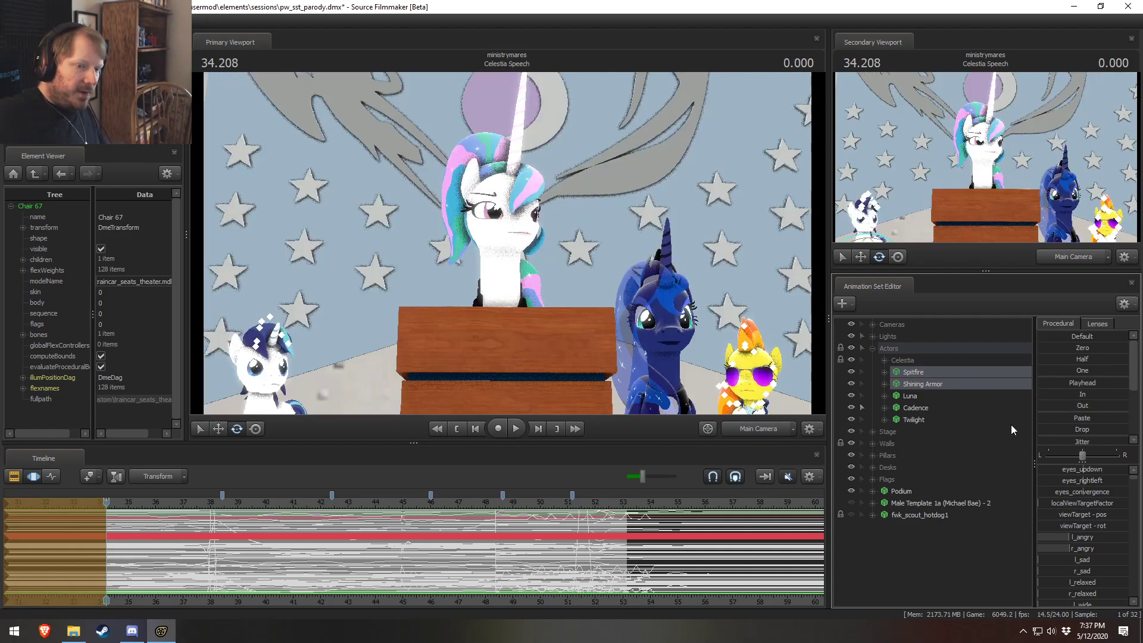
pyautogui.click(632, 504)
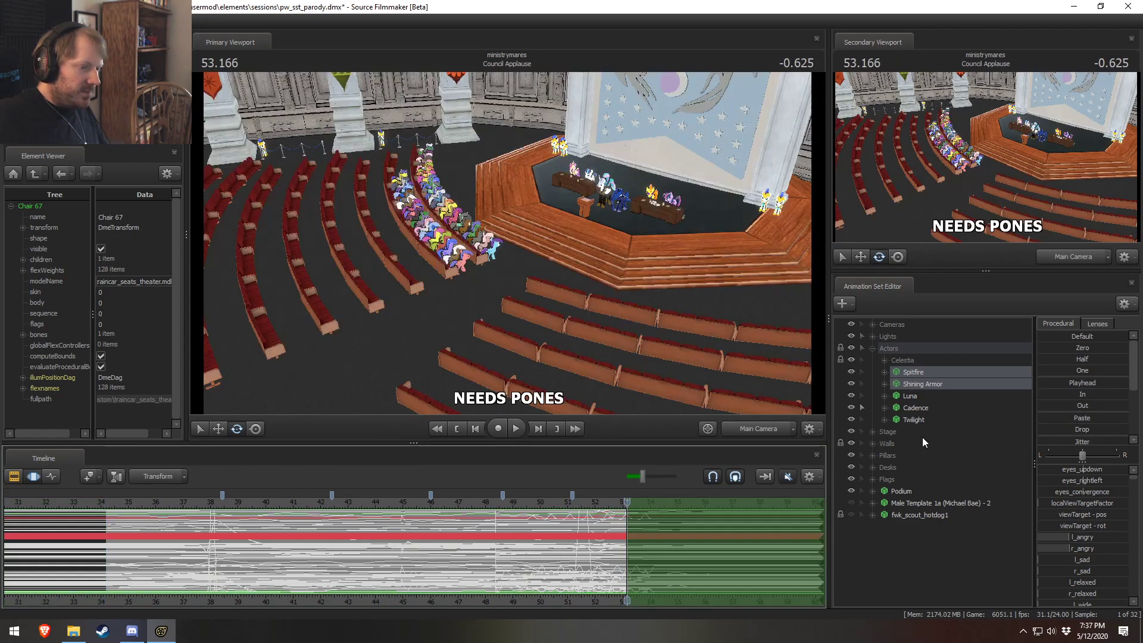
pyautogui.click(1054, 383)
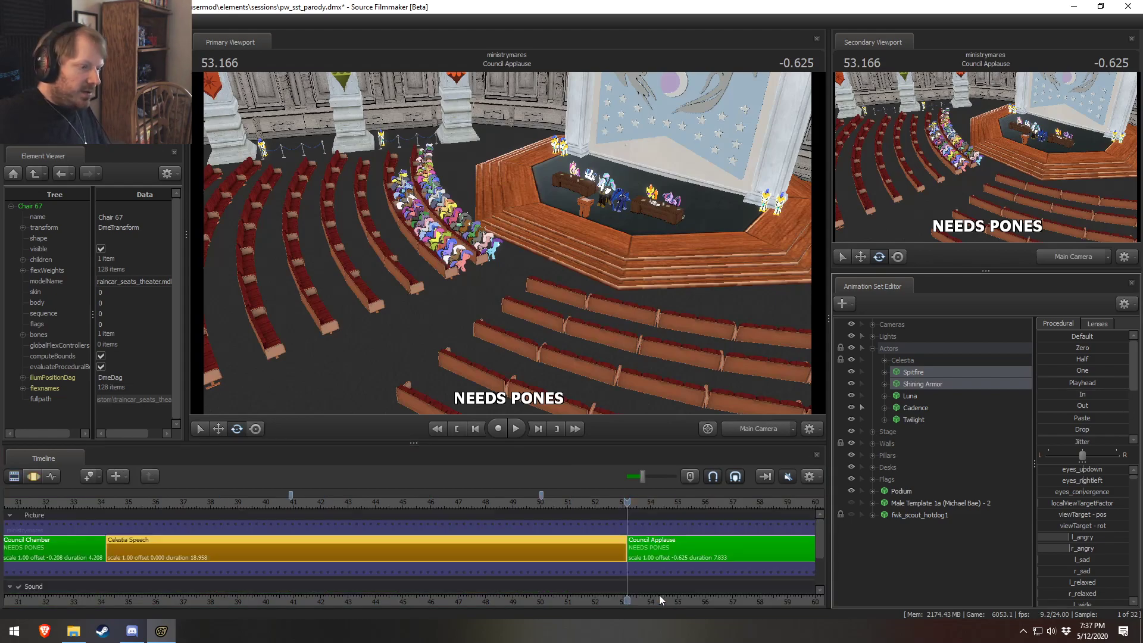
# Step: Select Luna and flatten her motion over all time before Celestia Speech begins at about 34.2 s
pyautogui.click(909, 397)
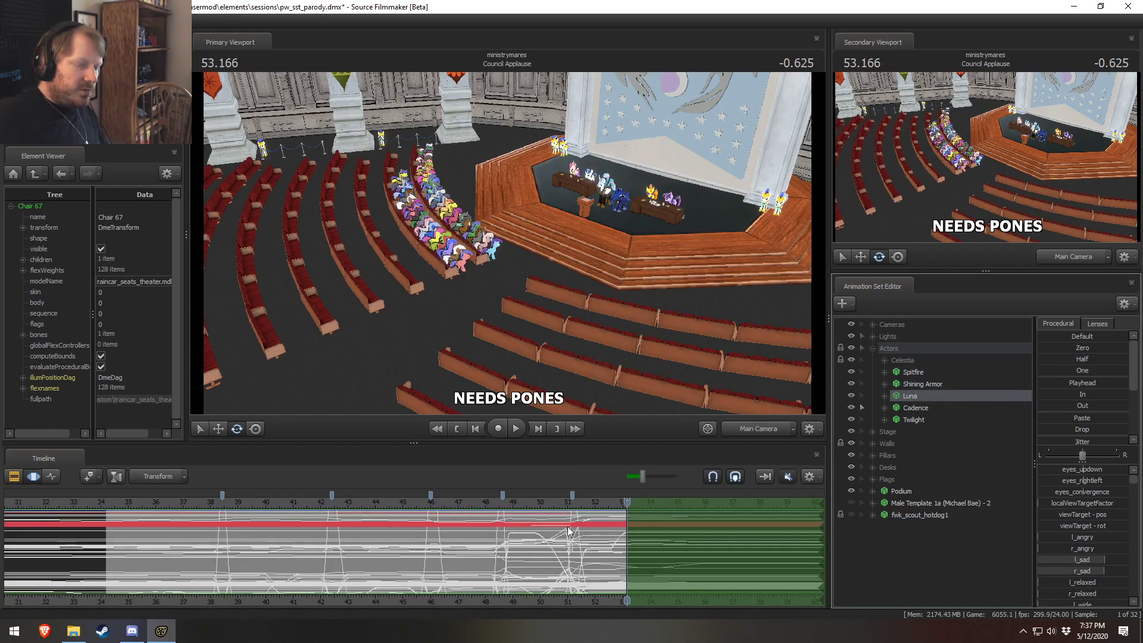
pyautogui.moveTo(377, 504); pyautogui.dragTo(189, 505)
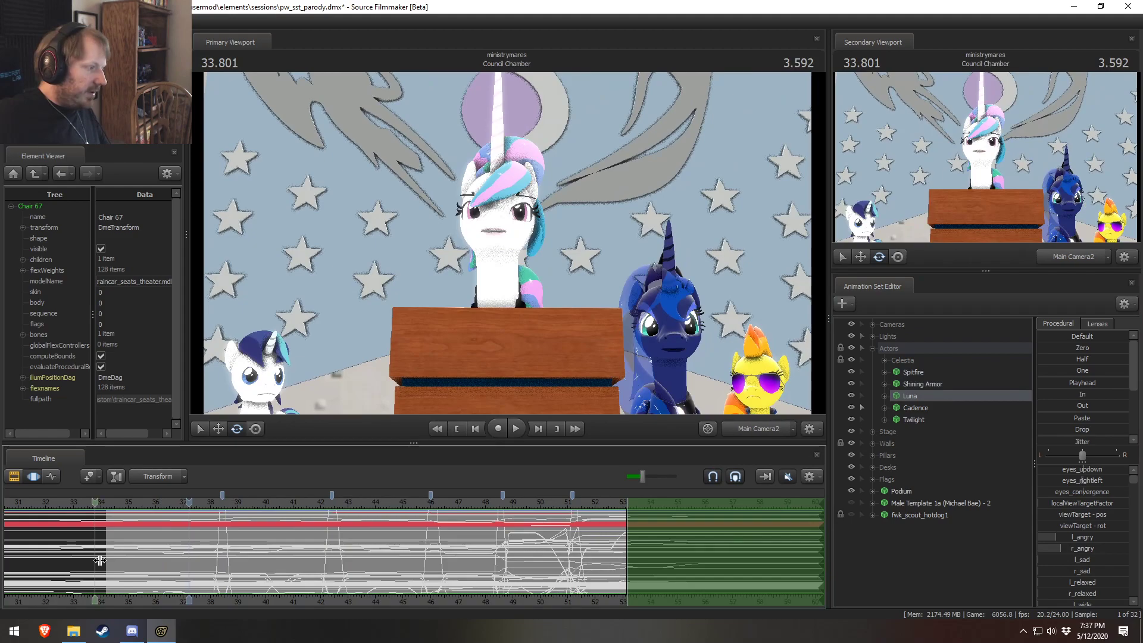
pyautogui.keyDown('shift'); pyautogui.moveTo(108, 567); pyautogui.dragTo(105, 568); pyautogui.keyUp('shift')
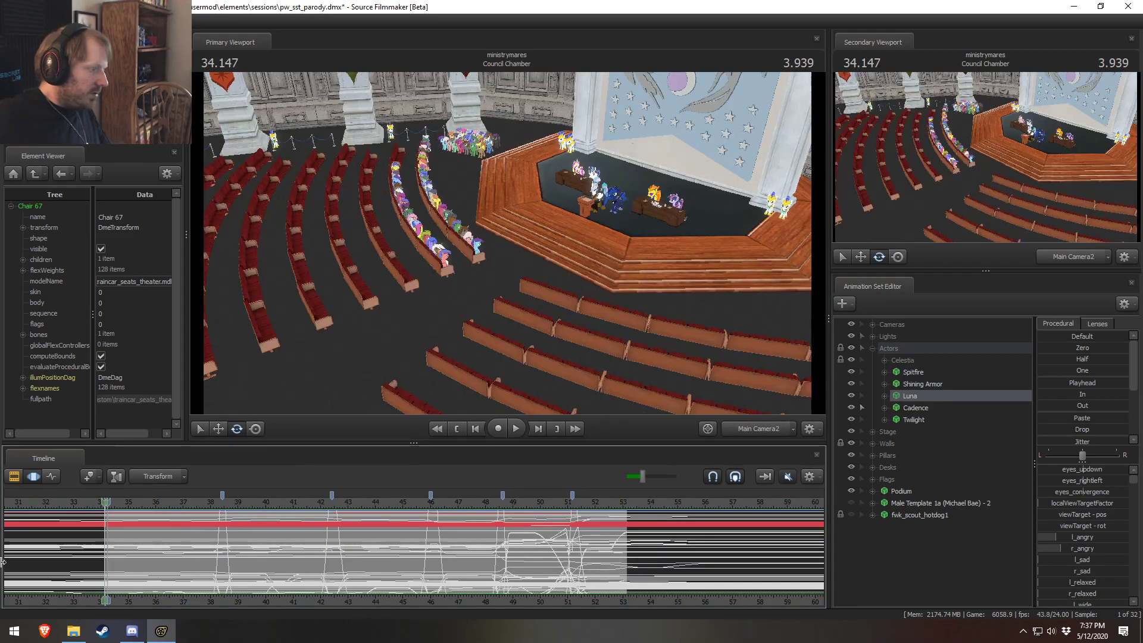
pyautogui.press('[')
pyautogui.scroll(9, 61, 580)
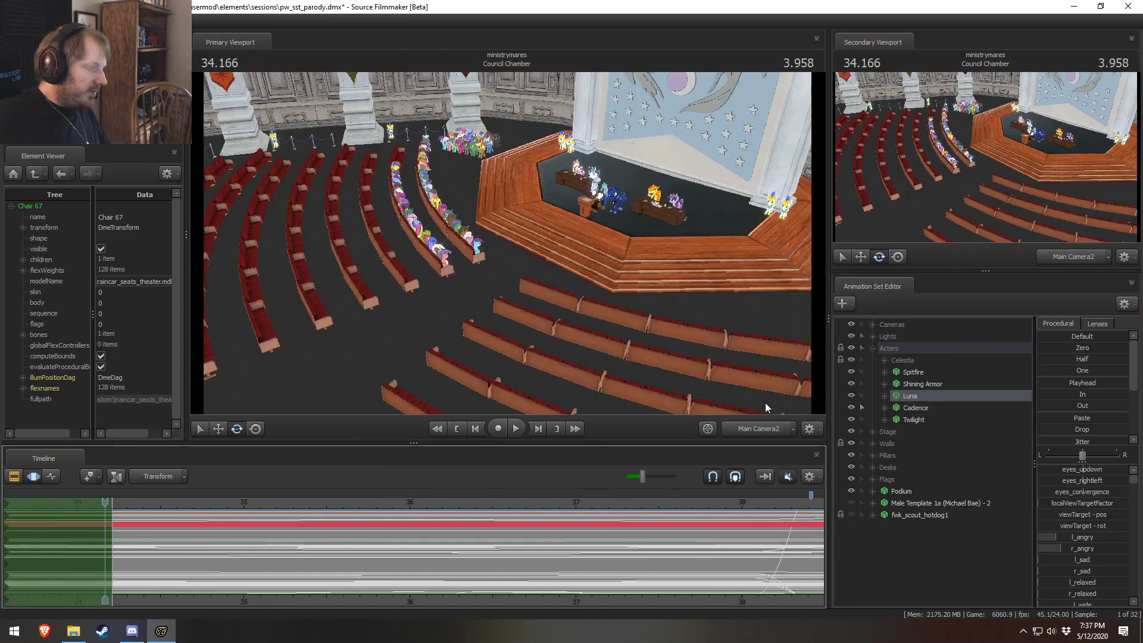
pyautogui.press('F2')
pyautogui.press('F3')
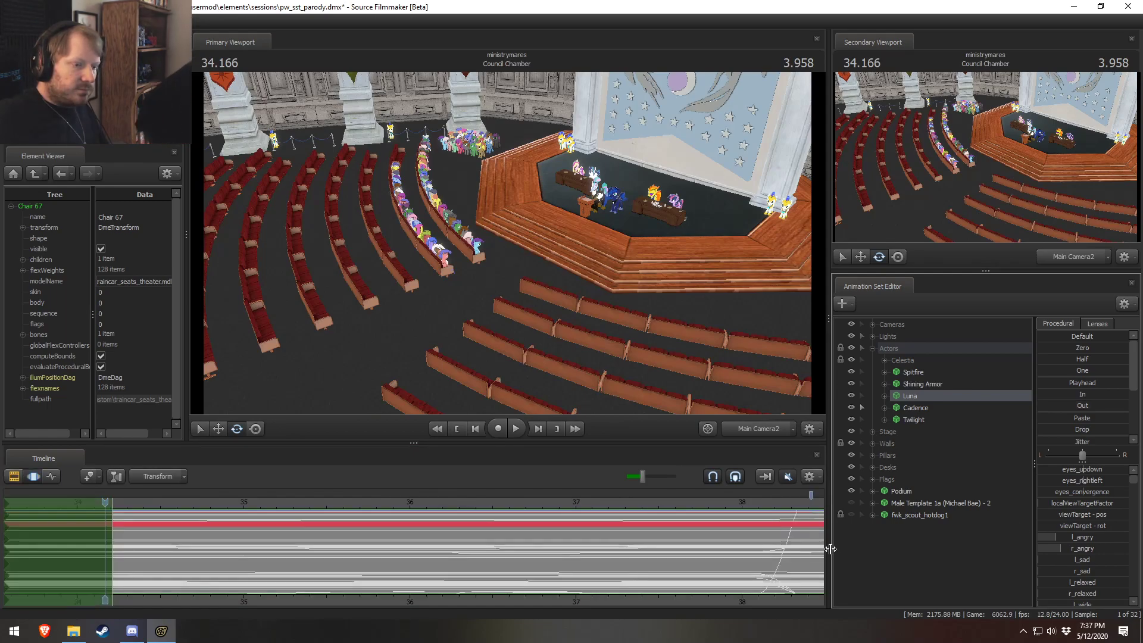
# Step: Flatten Luna's motion over all time after the end of Celestia Speech at 53.166 s with the In preset
pyautogui.click(691, 507)
pyautogui.scroll(8, 696, 530)
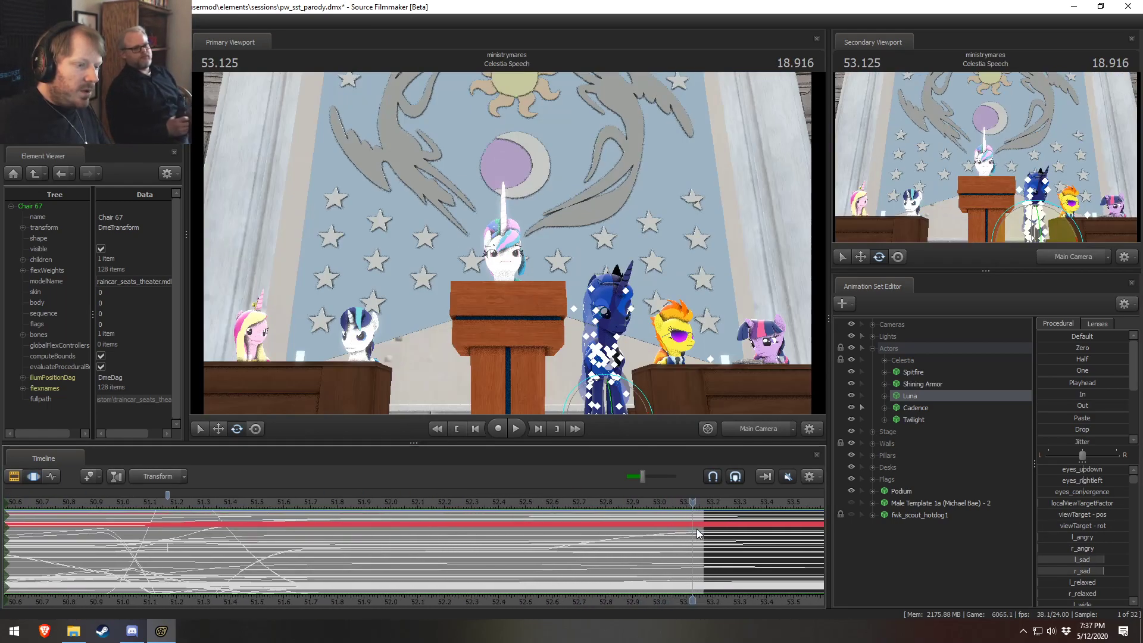
pyautogui.keyDown('shift'); pyautogui.moveTo(703, 526); pyautogui.dragTo(780, 518); pyautogui.keyUp('shift')
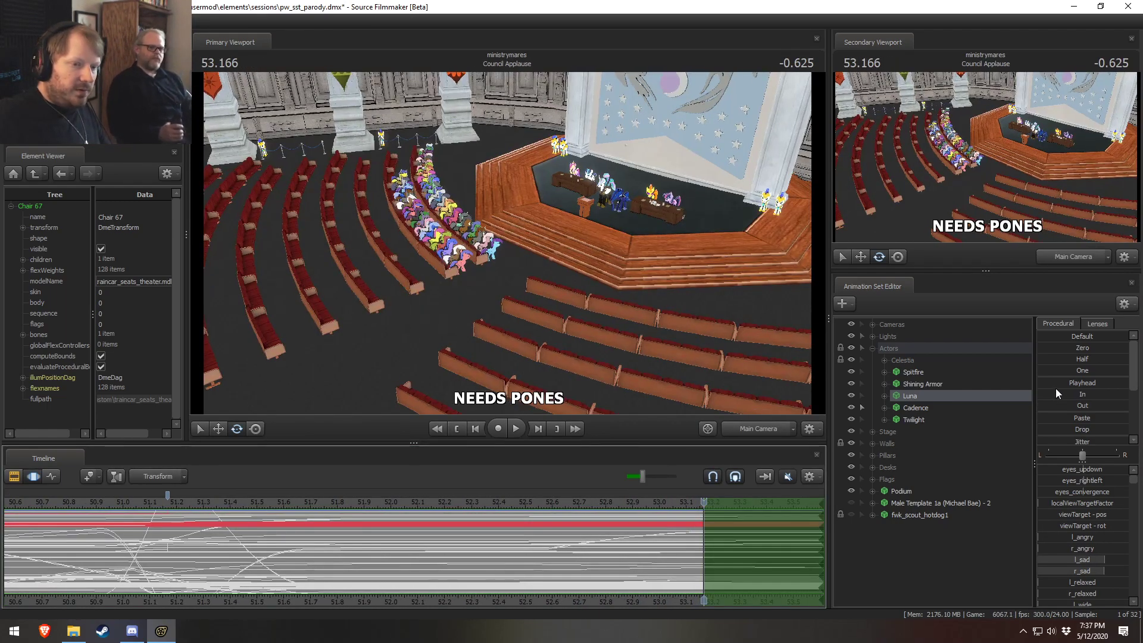
pyautogui.moveTo(1057, 394); pyautogui.dragTo(1128, 394)
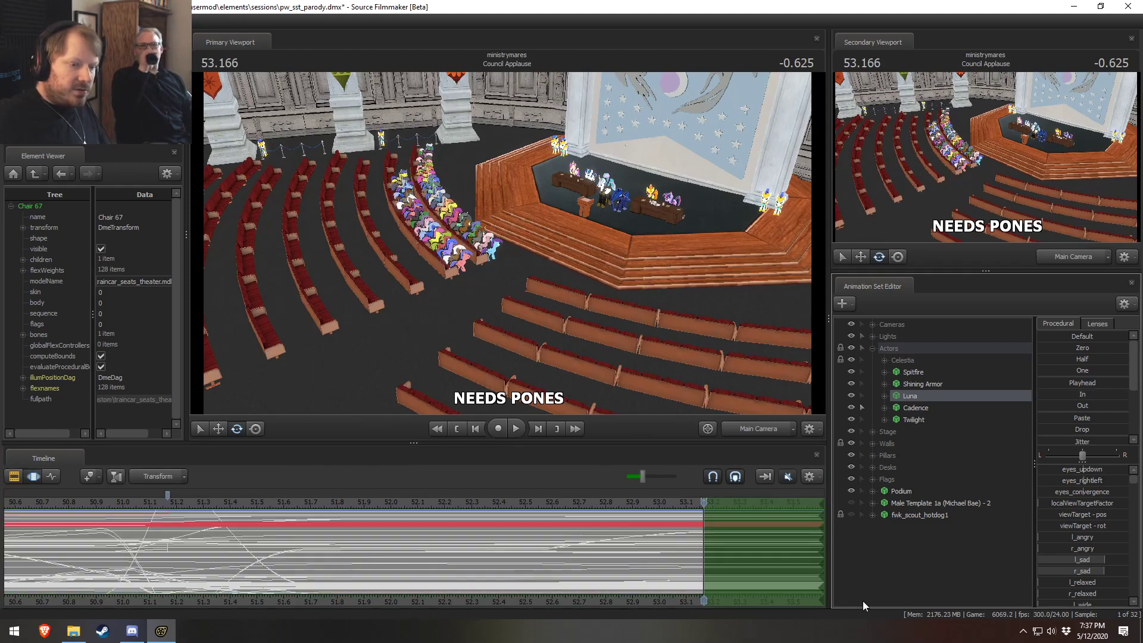
# Step: Select Cadence and flatten her motion over all time before the start of Celestia Speech with the Out preset
pyautogui.scroll(-5, 728, 536)
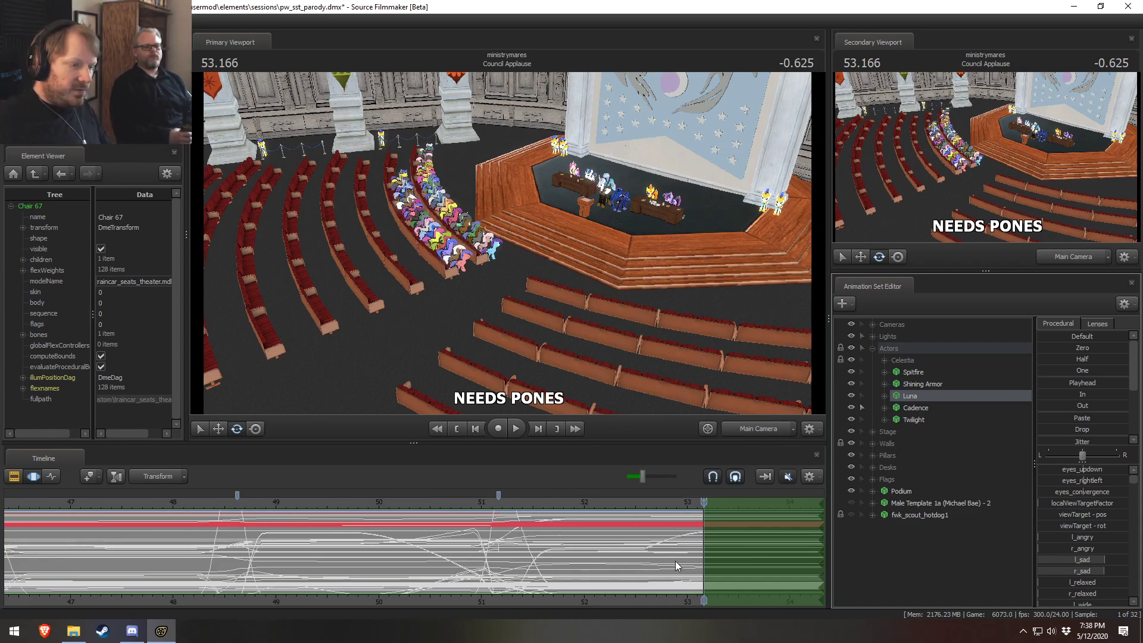
pyautogui.scroll(-8, 674, 554)
pyautogui.click(917, 408)
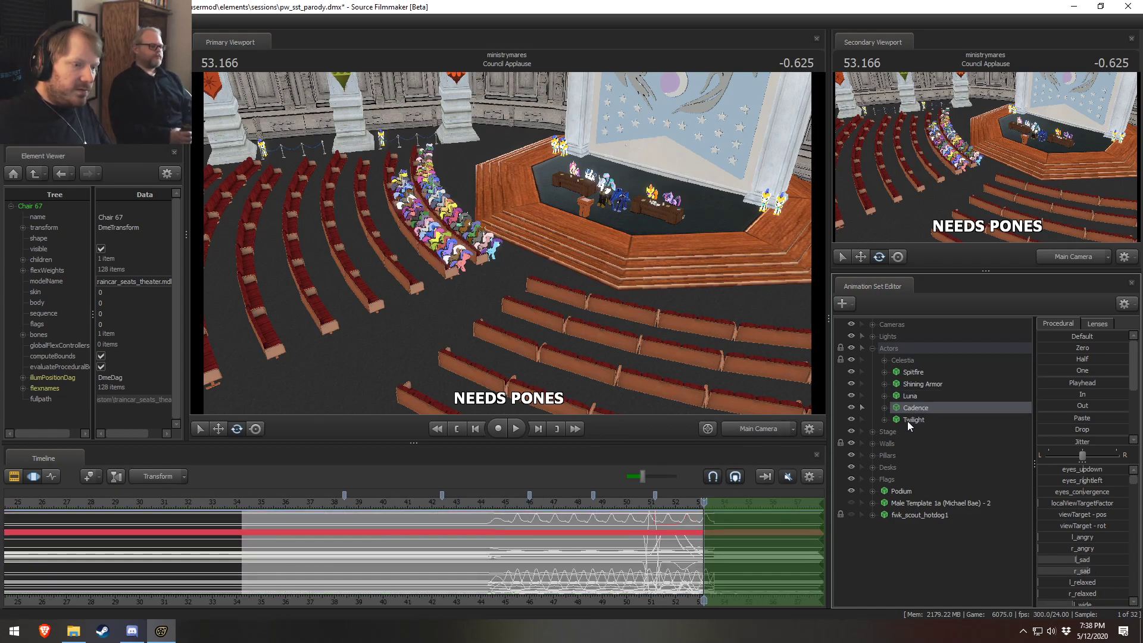
pyautogui.scroll(2, 725, 544)
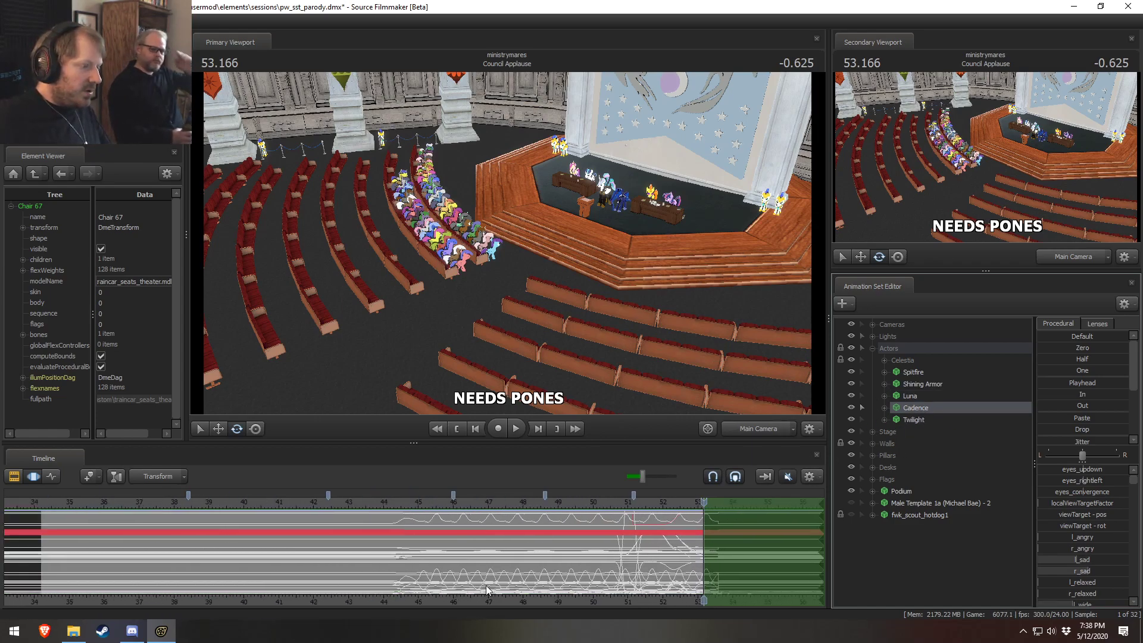
pyautogui.moveTo(101, 561)
pyautogui.mouseDown()
pyautogui.moveTo(601, 555)
pyautogui.moveTo(96, 554)
pyautogui.mouseUp()
pyautogui.moveTo(1055, 405); pyautogui.dragTo(1129, 406)
pyautogui.press('F2')
pyautogui.press('F3')
# Step: Flatten Cadence's motion over all time after the end of Celestia Speech with the In preset
pyautogui.moveTo(710, 573); pyautogui.dragTo(705, 566)
pyautogui.keyDown('shift'); pyautogui.moveTo(705, 566); pyautogui.dragTo(798, 554); pyautogui.keyUp('shift')
pyautogui.scroll(6, 666, 540)
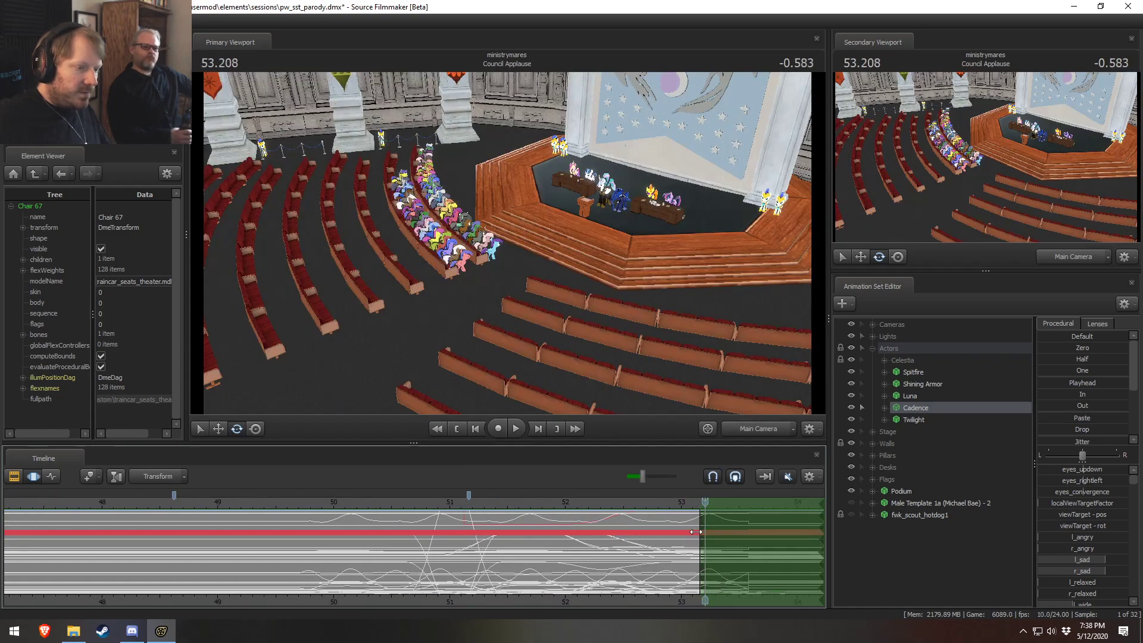
pyautogui.click(1059, 407)
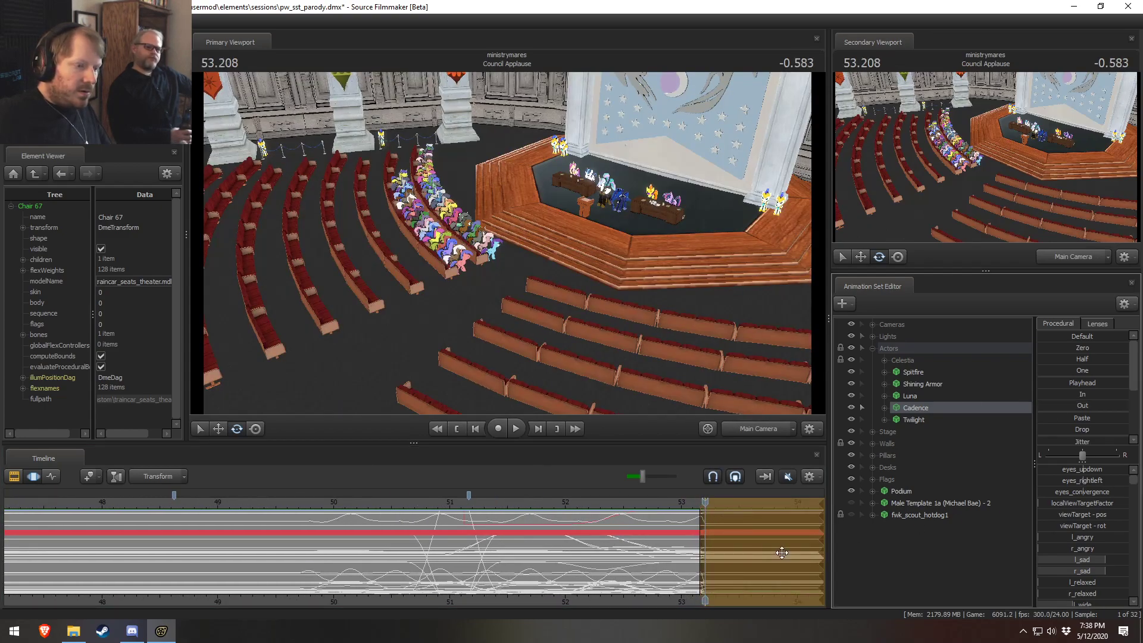
pyautogui.moveTo(709, 529); pyautogui.dragTo(700, 530)
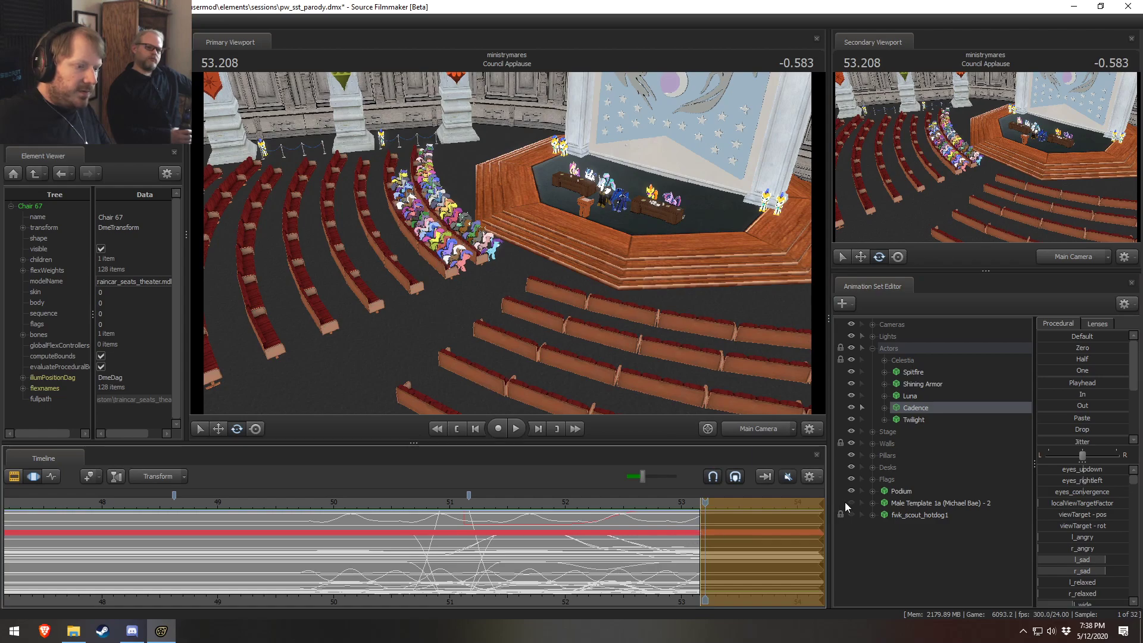
pyautogui.press('Return')
pyautogui.click(1065, 393)
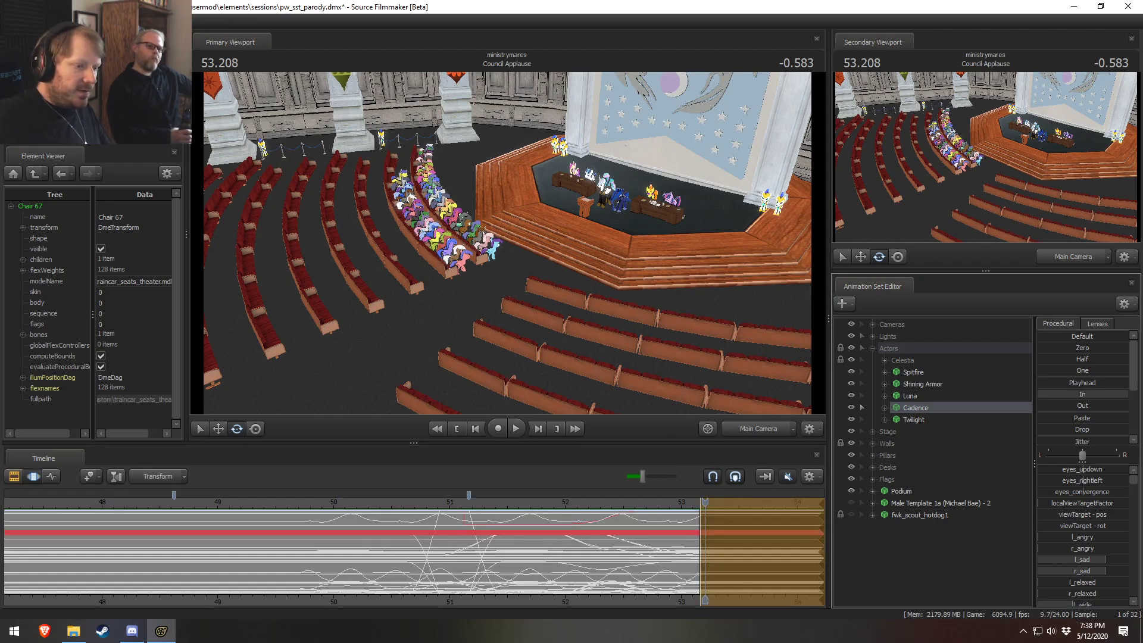
# Step: Select Twilight and flatten her motion over all time after the end of Celestia Speech with the In preset
pyautogui.press('F2')
pyautogui.press('F3')
pyautogui.scroll(-5, 712, 529)
pyautogui.press('F2')
pyautogui.click(689, 503)
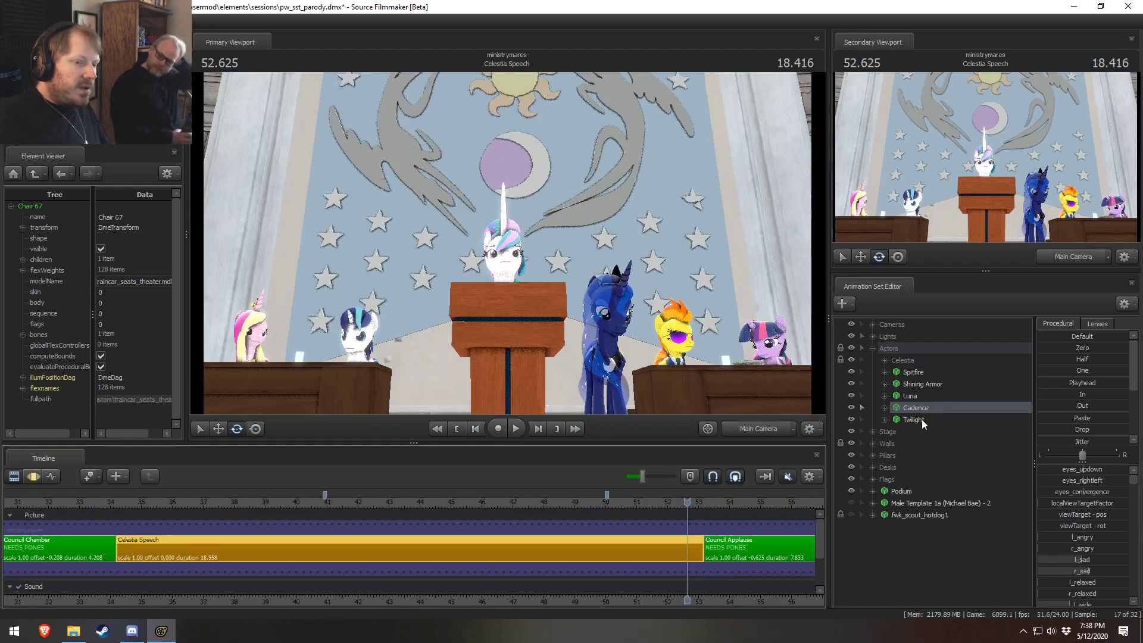
pyautogui.click(920, 420)
pyautogui.press('F3')
pyautogui.scroll(4, 694, 542)
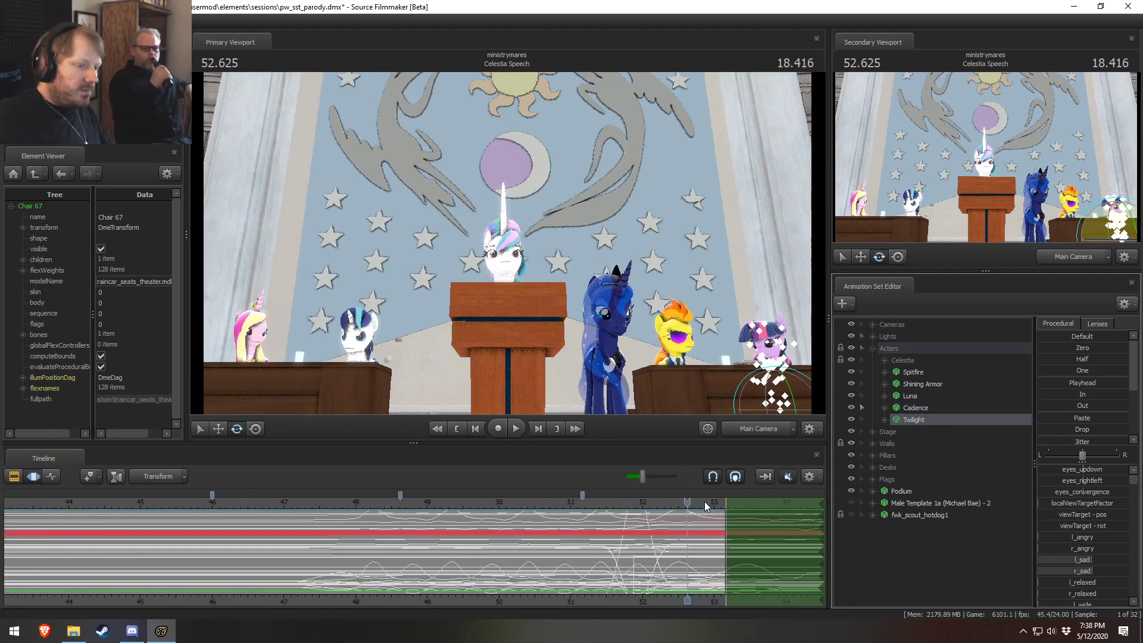
pyautogui.click(752, 502)
pyautogui.click(1045, 395)
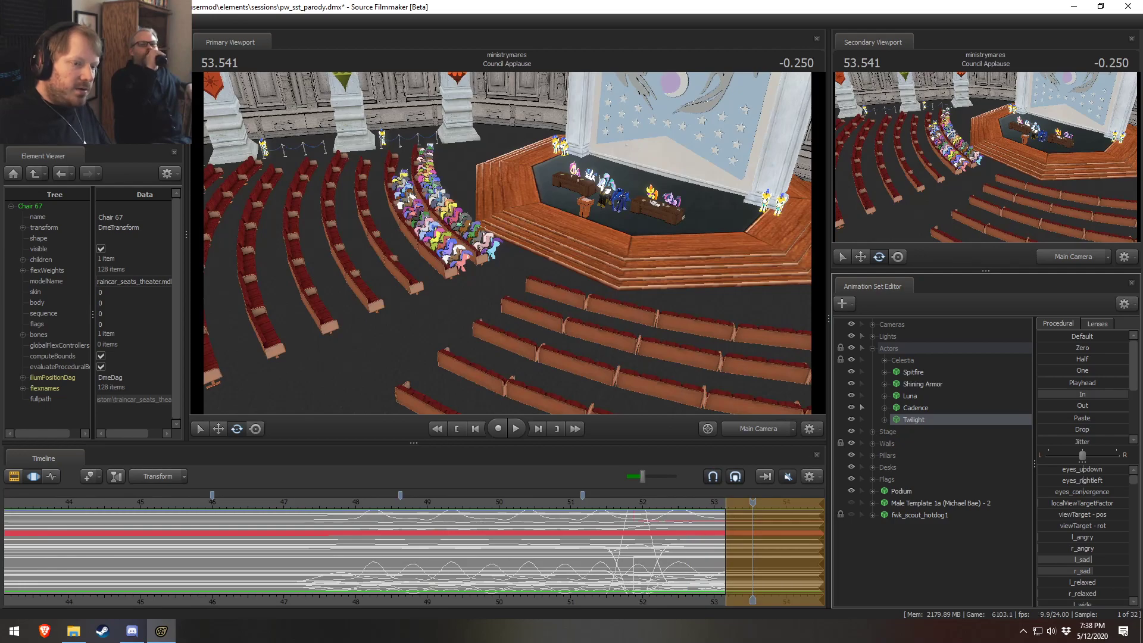
# Step: Select Cadence and flatten her motion over all time before 49.708 s with the Out preset
pyautogui.click(920, 408)
pyautogui.keyDown('shift'); pyautogui.moveTo(483, 533); pyautogui.dragTo(6, 539); pyautogui.keyUp('shift')
pyautogui.click(1061, 407)
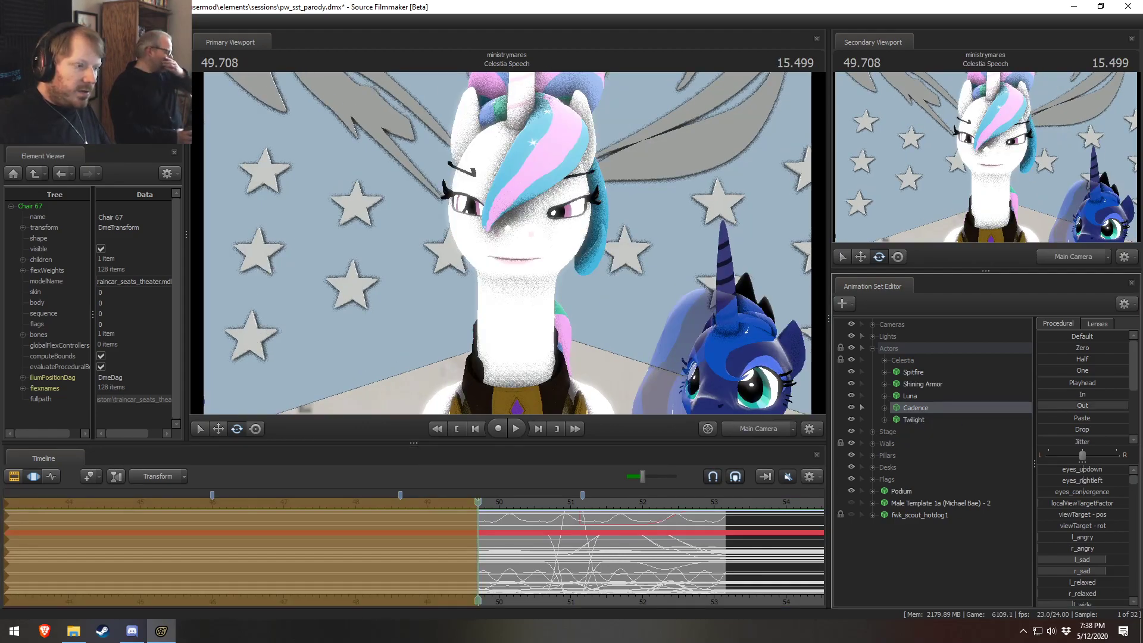
# Step: Select Celestia and flatten her motion over all time after 53.166 s with the In preset
pyautogui.press('F2')
pyautogui.click(591, 548)
pyautogui.click(578, 501)
pyautogui.press('F3')
pyautogui.press('F2')
pyautogui.click(437, 551)
pyautogui.click(905, 360)
pyautogui.press('F3')
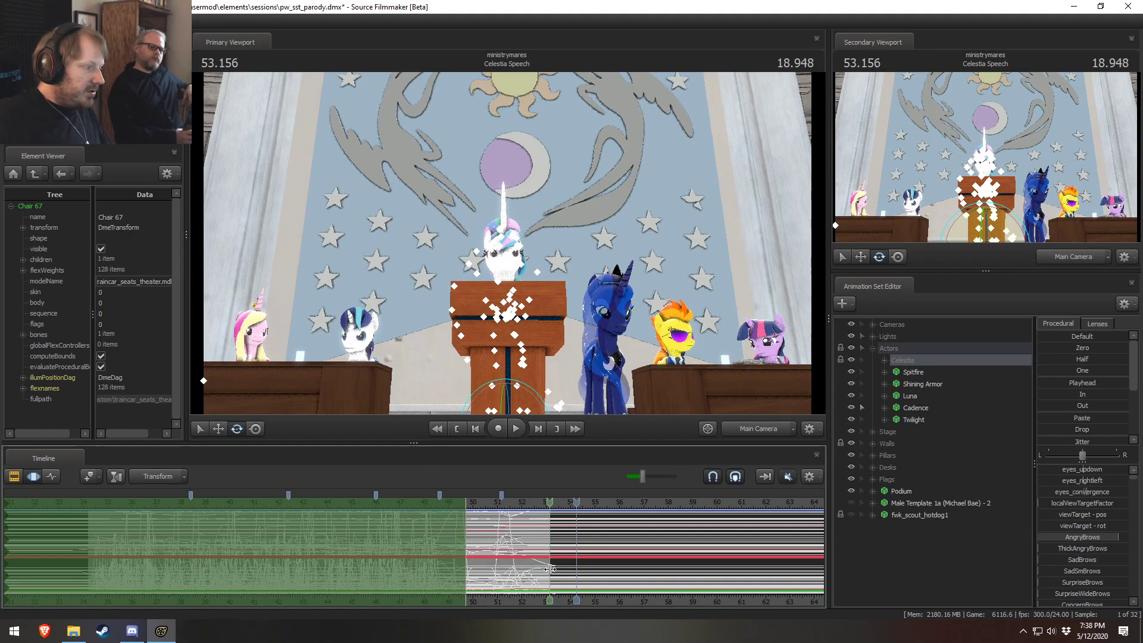
pyautogui.keyDown('shift'); pyautogui.click(551, 569); pyautogui.keyUp('shift')
pyautogui.press(']')
pyautogui.scroll(6, 559, 576)
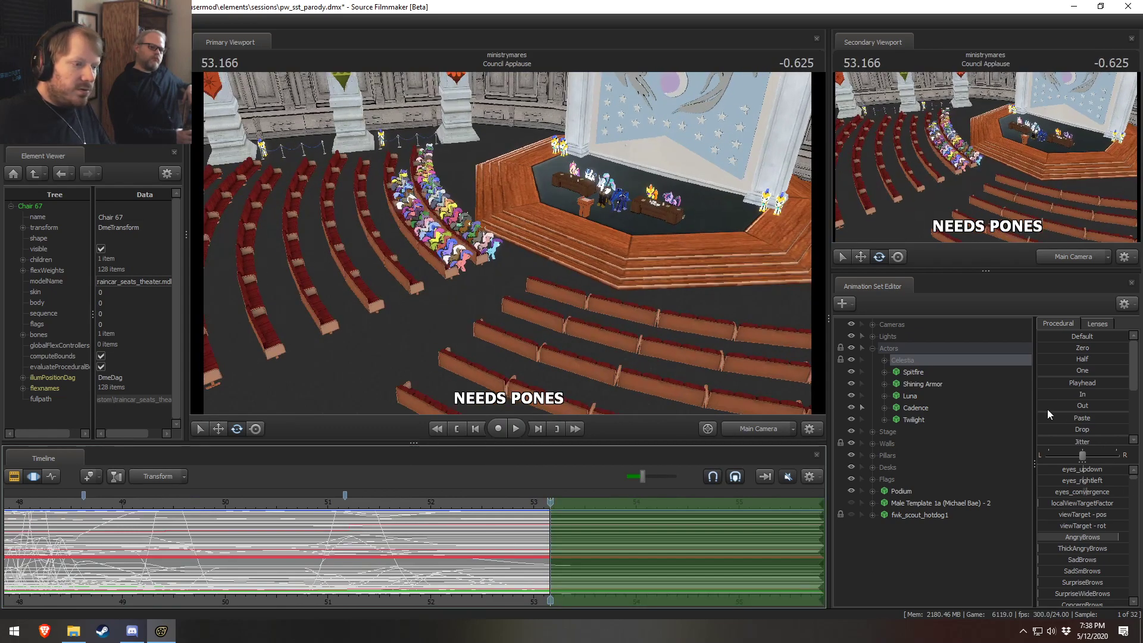
pyautogui.click(1082, 383)
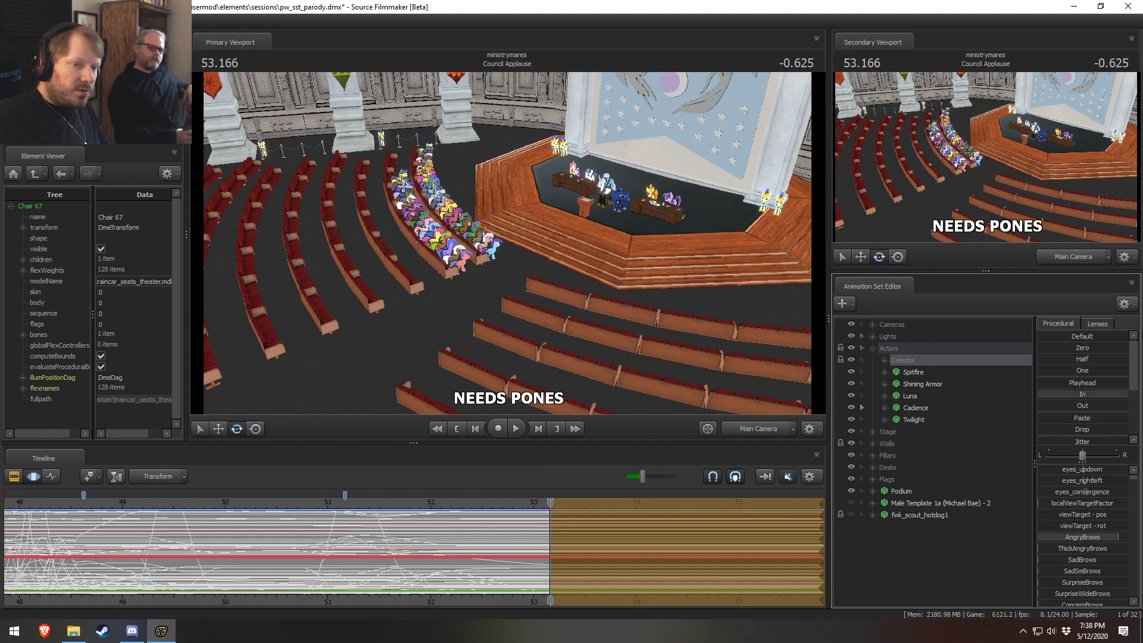
# Step: Flatten Celestia's motion over all time before Celestia Speech begins at 34.208 s with the Out preset
pyautogui.scroll(-6, 467, 572)
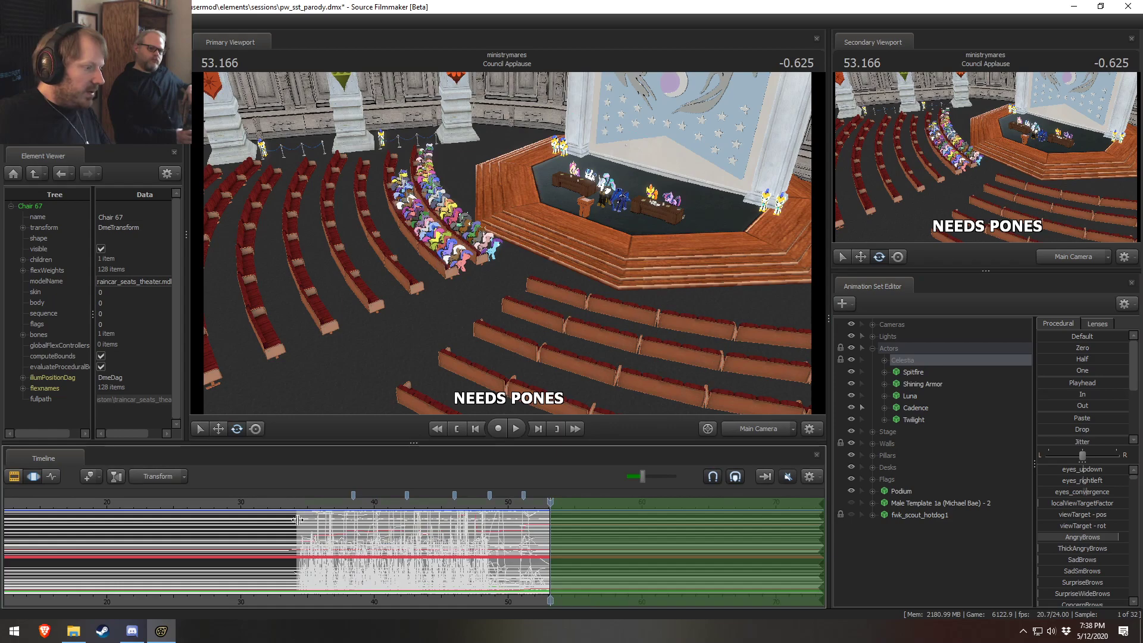
pyautogui.click(297, 520)
pyautogui.scroll(5, 287, 530)
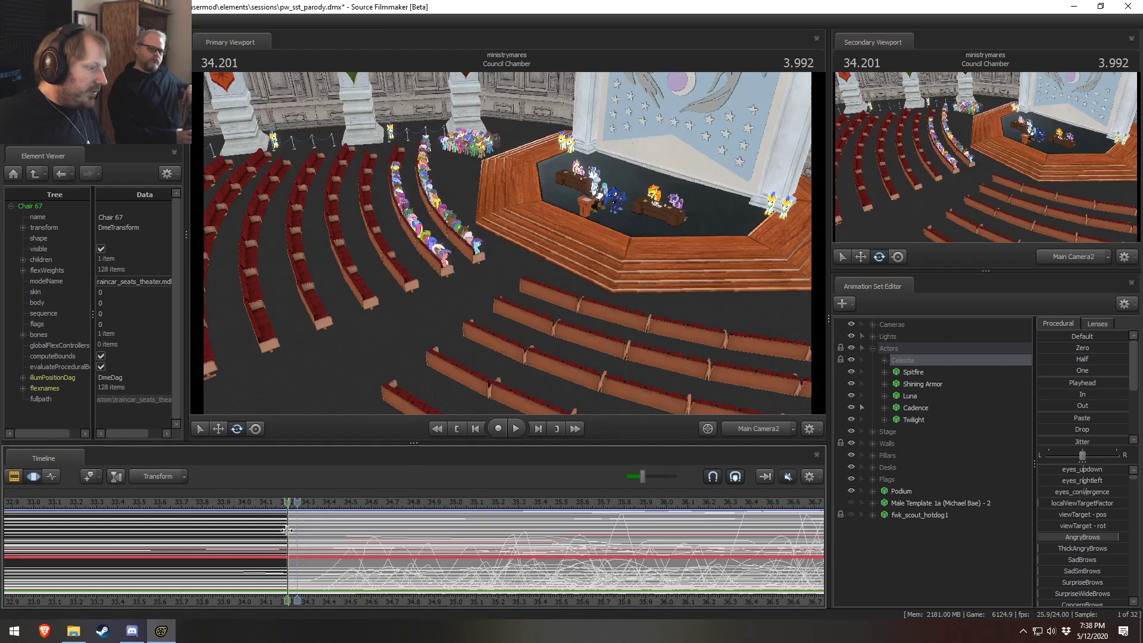
pyautogui.click(288, 530)
pyautogui.moveTo(1070, 406); pyautogui.dragTo(1129, 406)
pyautogui.scroll(-10, 570, 581)
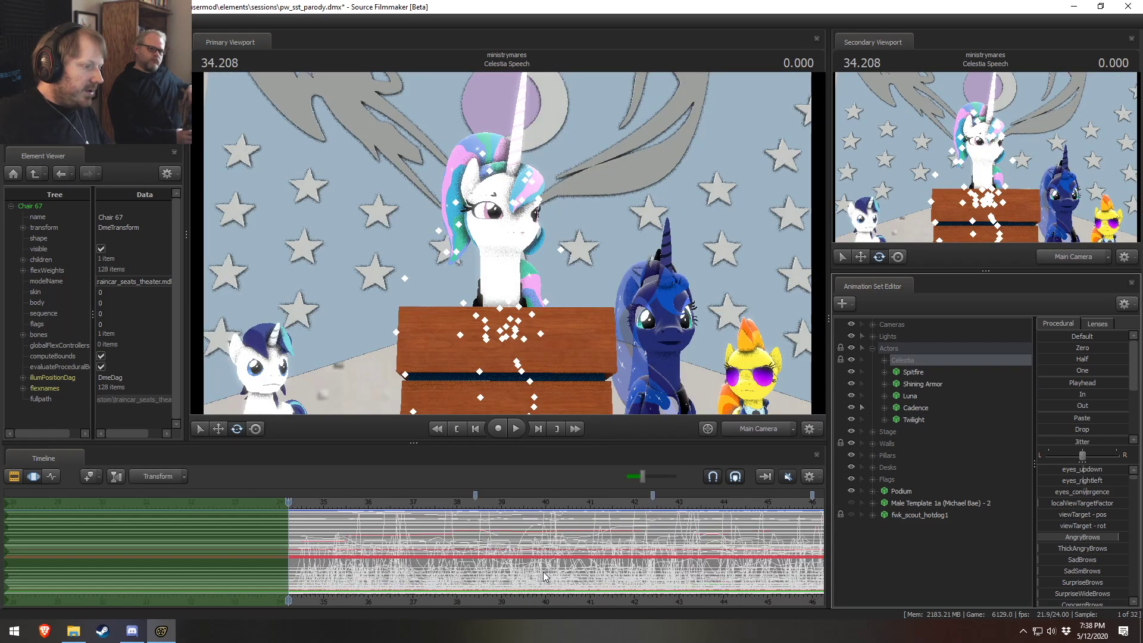
# Step: Examine the motion curves of the remaining actors, the set groups, the Male Template 1a model and the hotdog model
pyautogui.click(913, 421)
pyautogui.keyDown('shift'); pyautogui.click(908, 371); pyautogui.keyUp('shift')
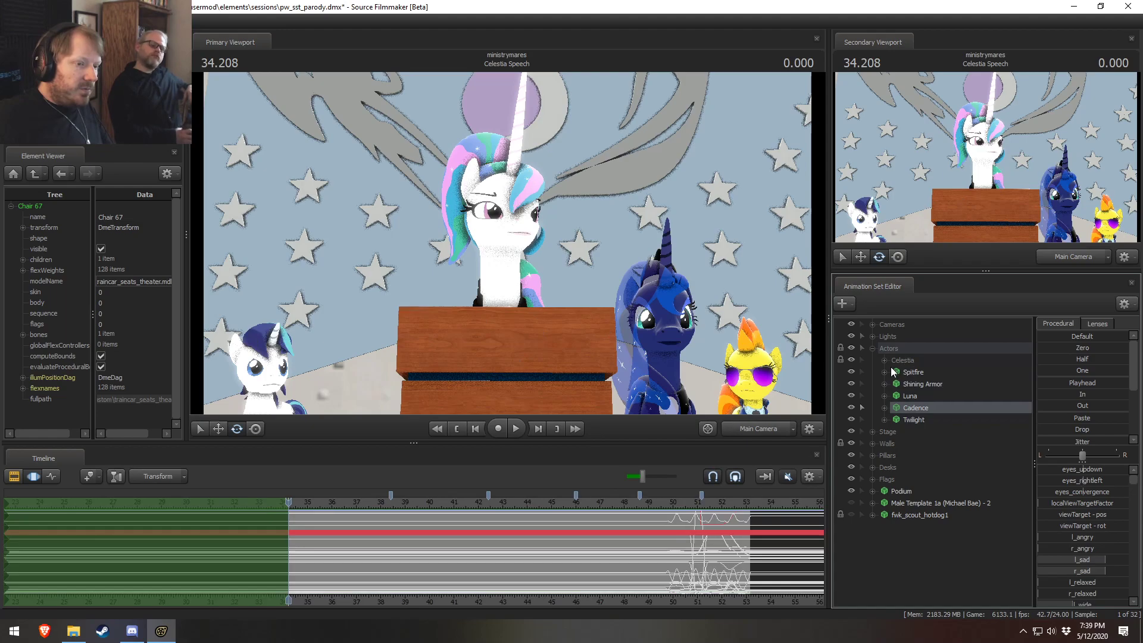
pyautogui.click(887, 432)
pyautogui.keyDown('shift'); pyautogui.click(892, 513); pyautogui.keyUp('shift')
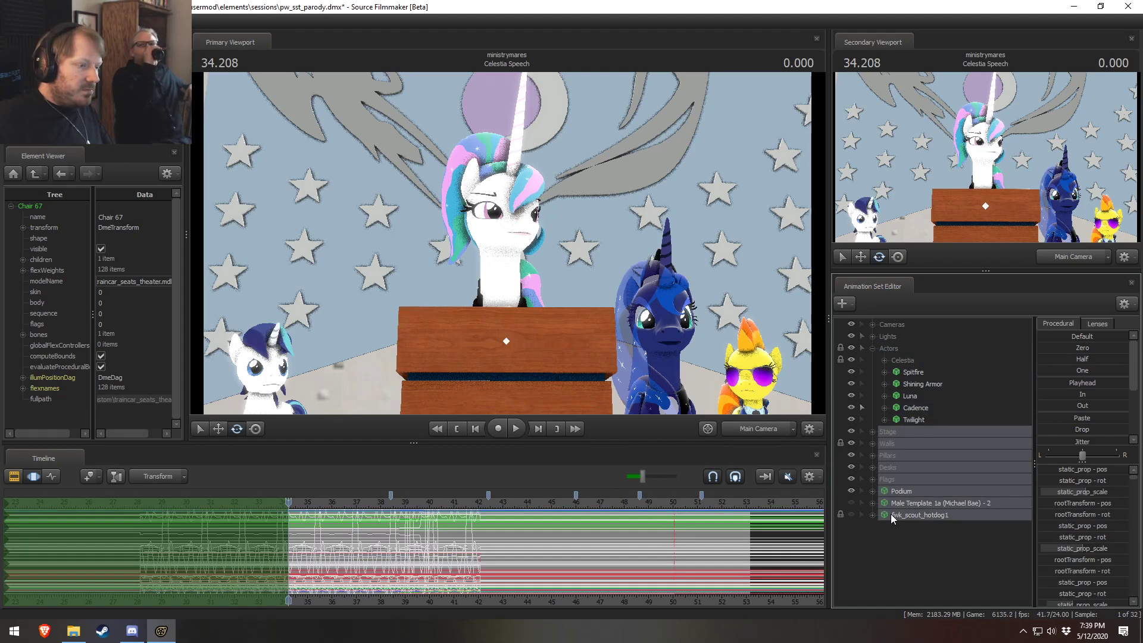
pyautogui.click(933, 501)
pyautogui.click(909, 512)
pyautogui.click(909, 505)
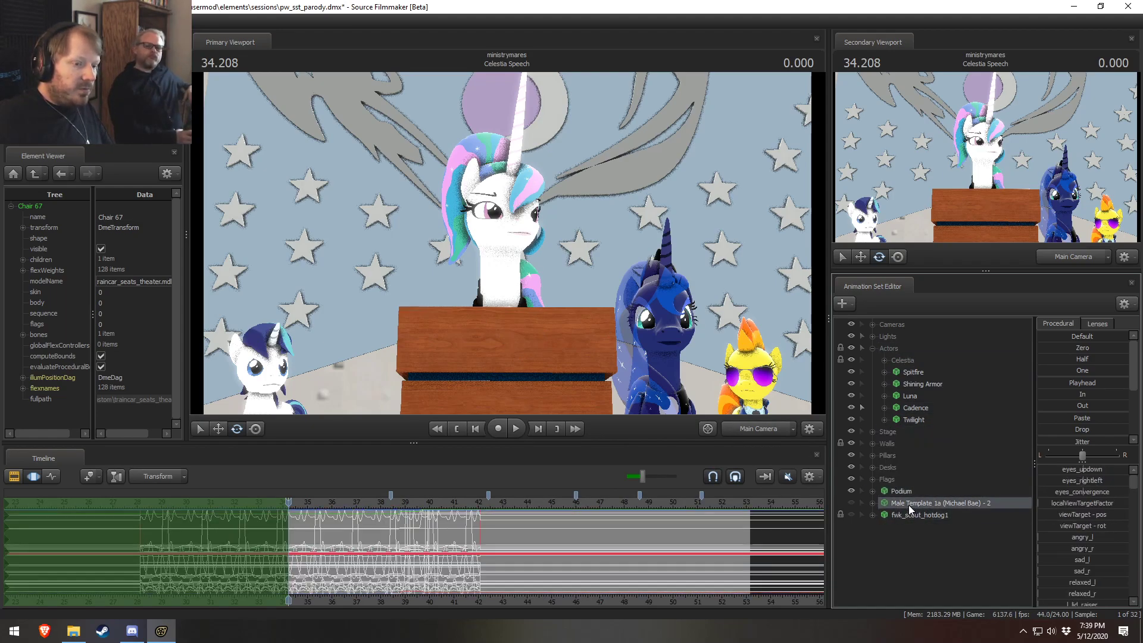
# Step: Unhide the Male Template 1a and fwk_scout_hotdog1 models while viewing the stage through the work camera
pyautogui.click(754, 430)
pyautogui.moveTo(677, 335); pyautogui.dragTo(677, 335)
pyautogui.press('s')
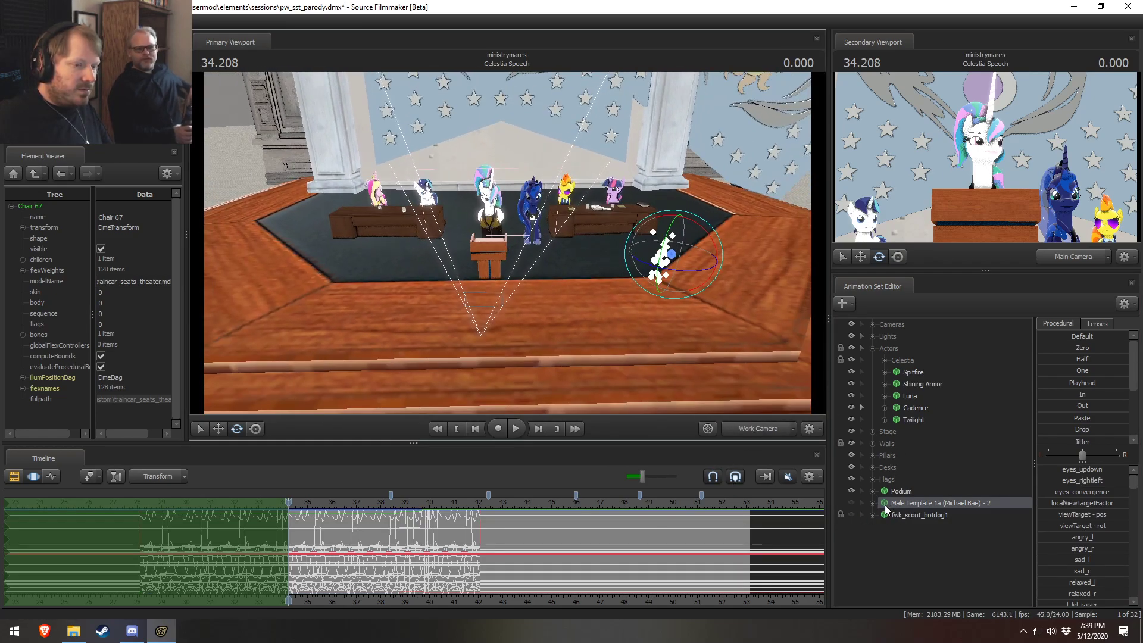
pyautogui.click(852, 503)
pyautogui.press('f')
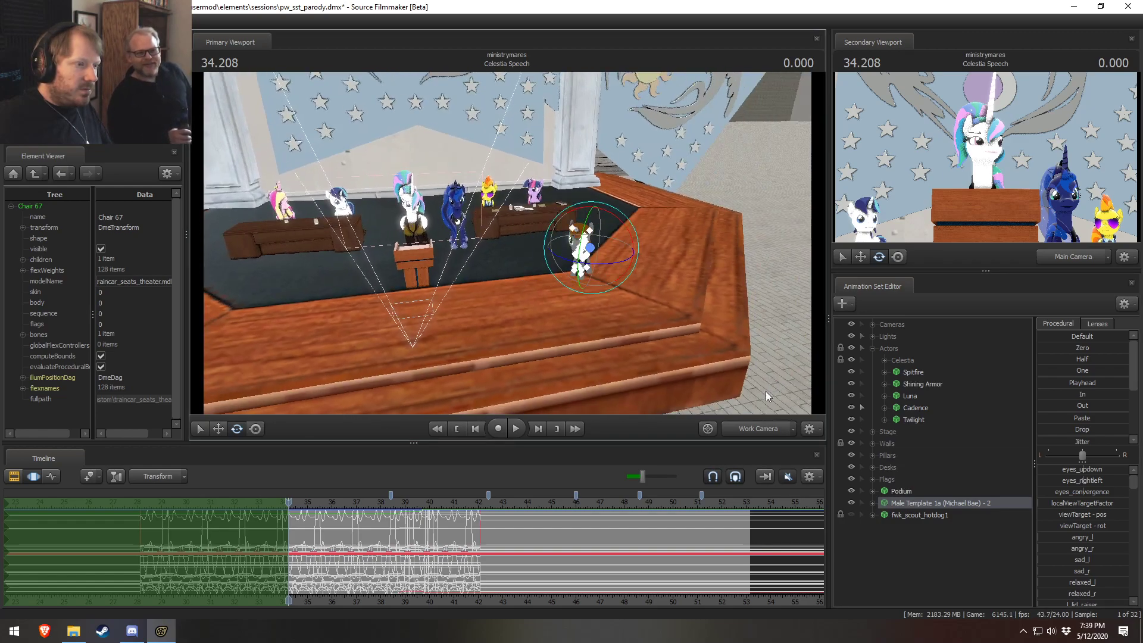
pyautogui.rightClick(897, 500)
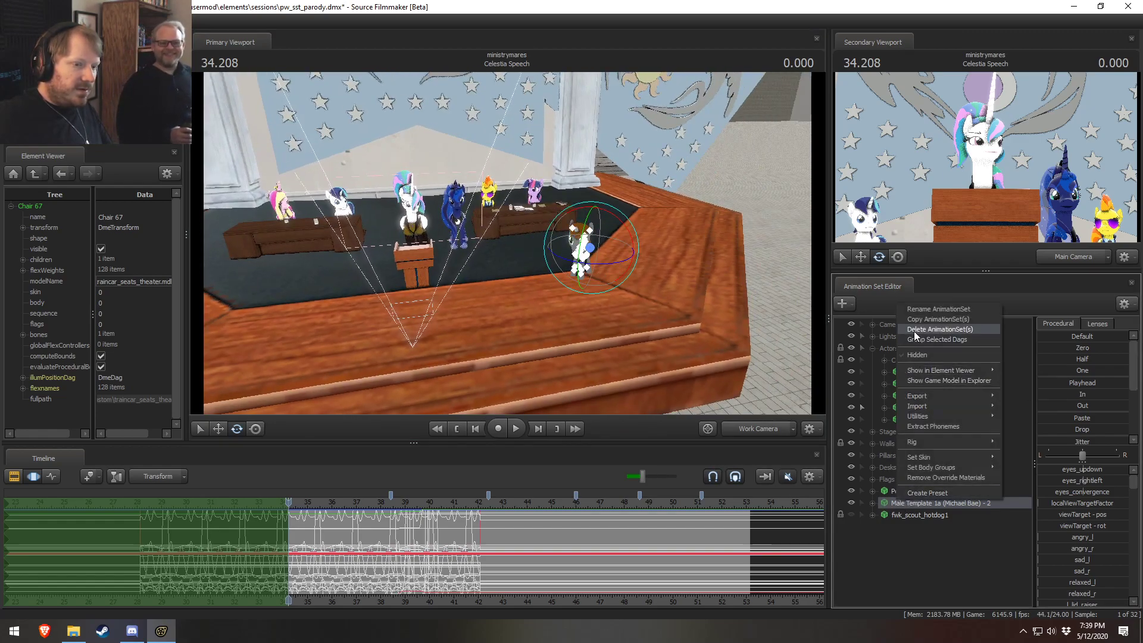
pyautogui.click(864, 516)
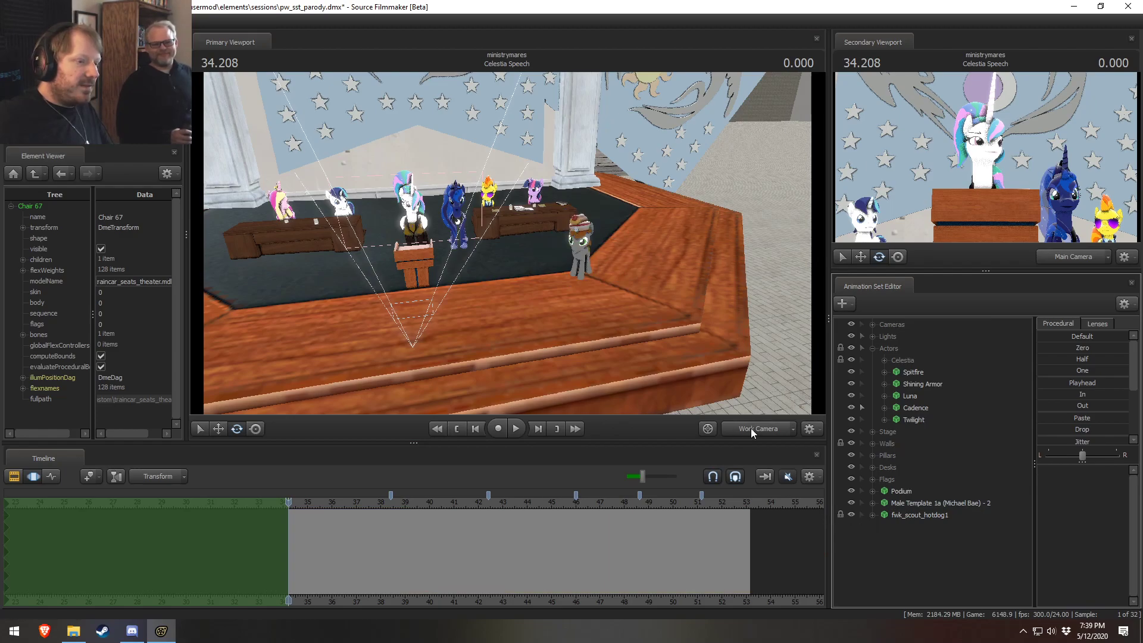
# Step: Return to the Main Camera and play back Celestia Speech to review the two unhidden models
pyautogui.click(751, 428)
pyautogui.press('space')
pyautogui.moveTo(356, 506); pyautogui.dragTo(404, 512)
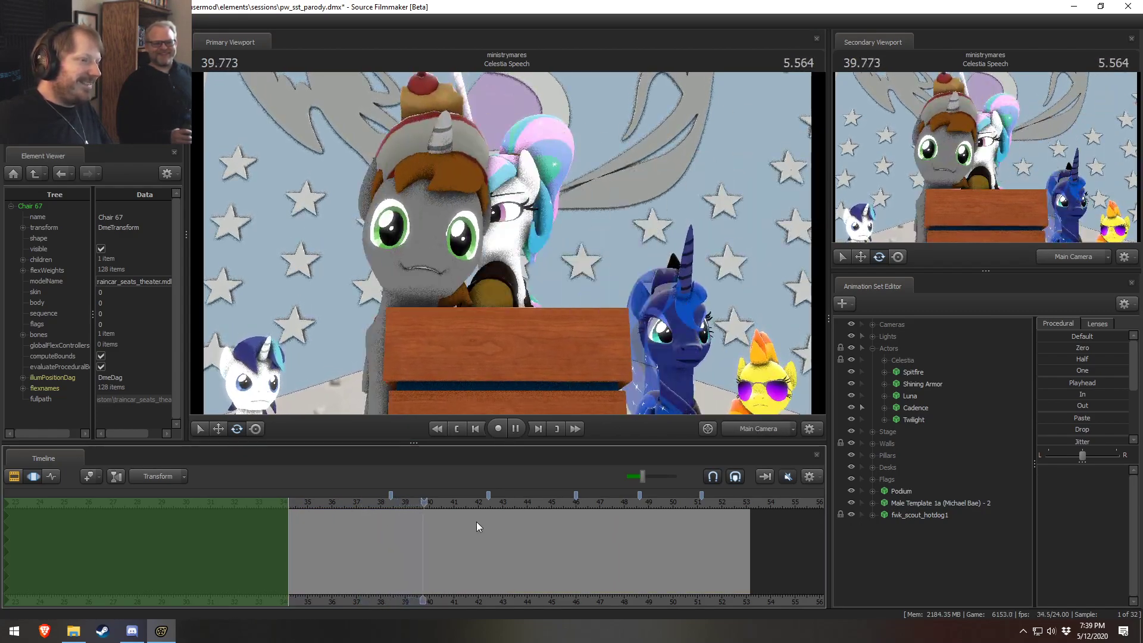
pyautogui.press('space')
pyautogui.click(366, 509)
pyautogui.press('space')
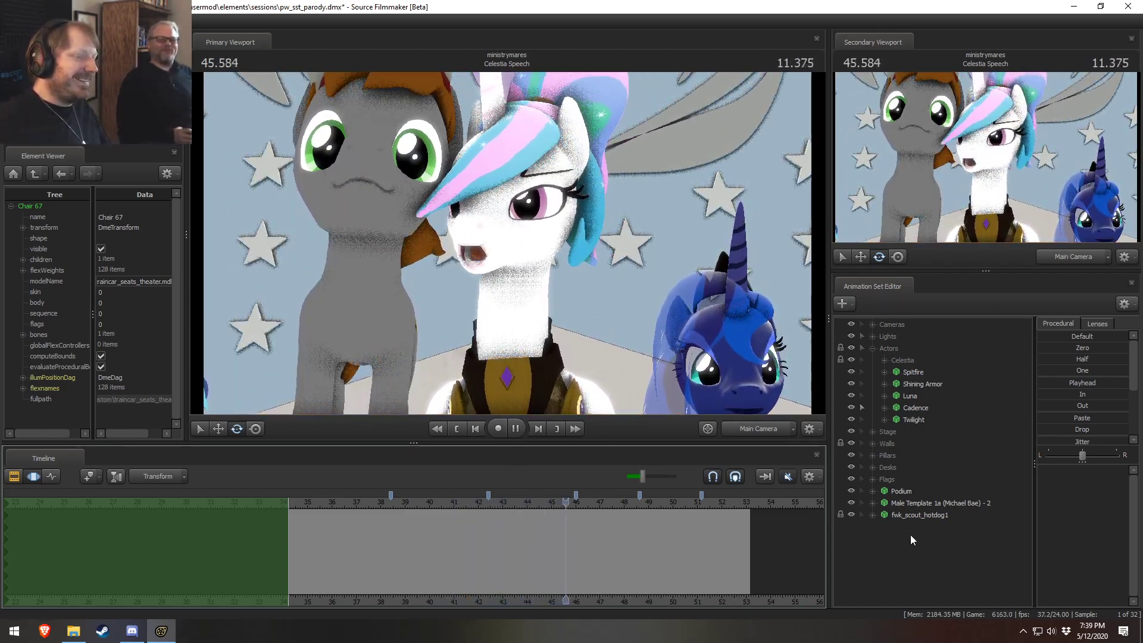
# Step: Delete the Male Template 1a and fwk_scout_hotdog1 animation sets from the shot
pyautogui.click(898, 506)
pyautogui.press('space')
pyautogui.keyDown('ctrl'); pyautogui.click(907, 516); pyautogui.keyUp('ctrl')
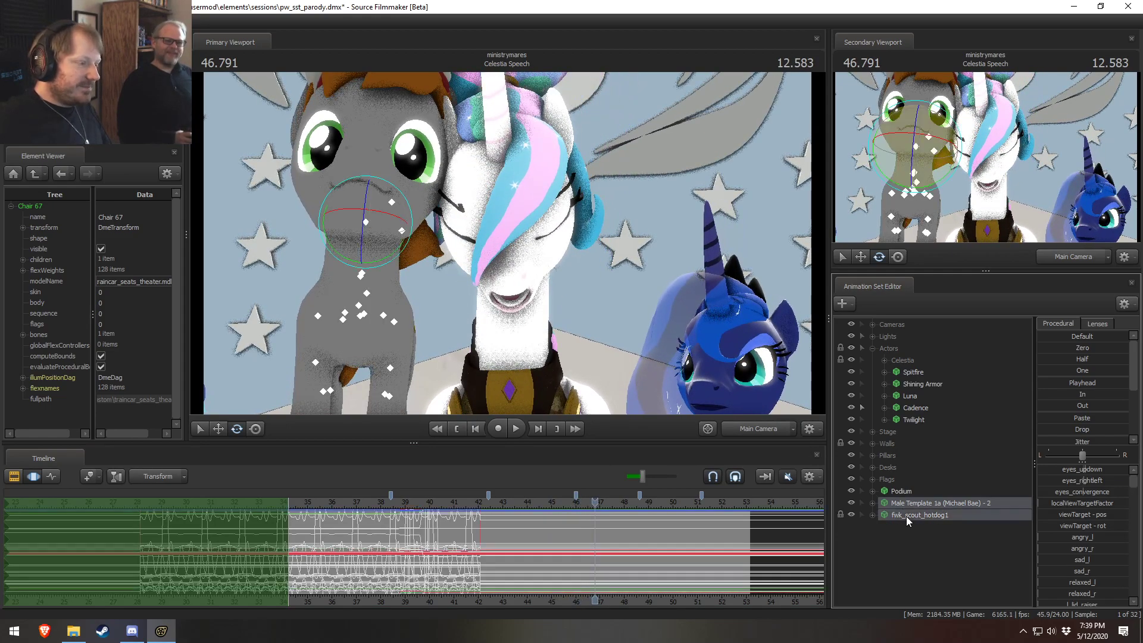
pyautogui.rightClick(907, 520)
pyautogui.click(941, 342)
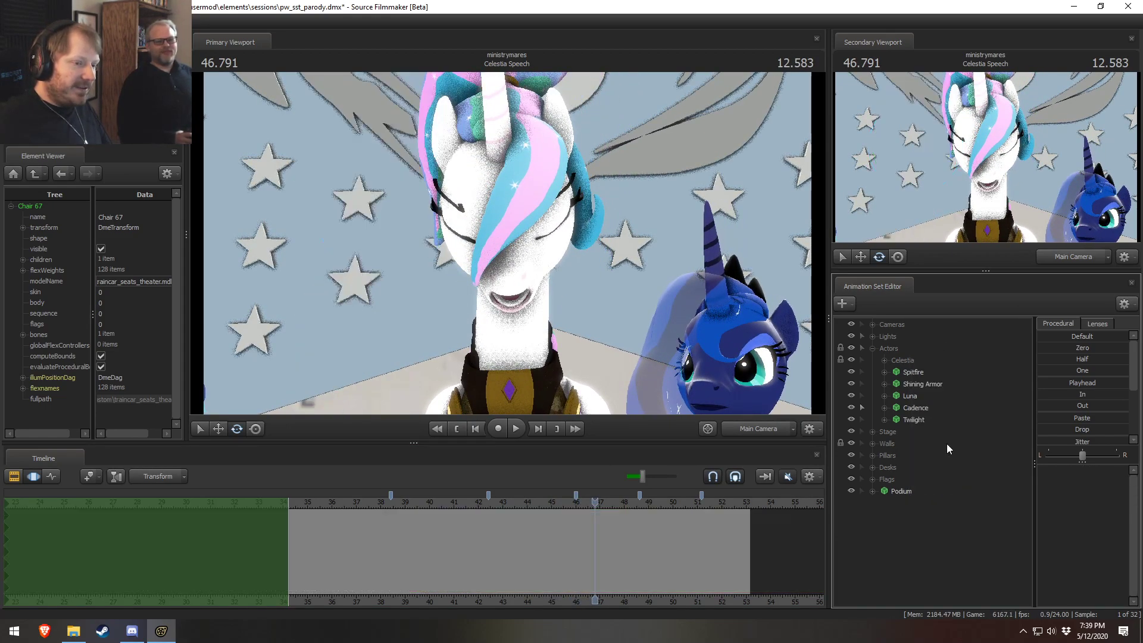
# Step: Select all set pieces from the Stage group through the Podium and examine their motion curves across Celestia Speech
pyautogui.click(913, 487)
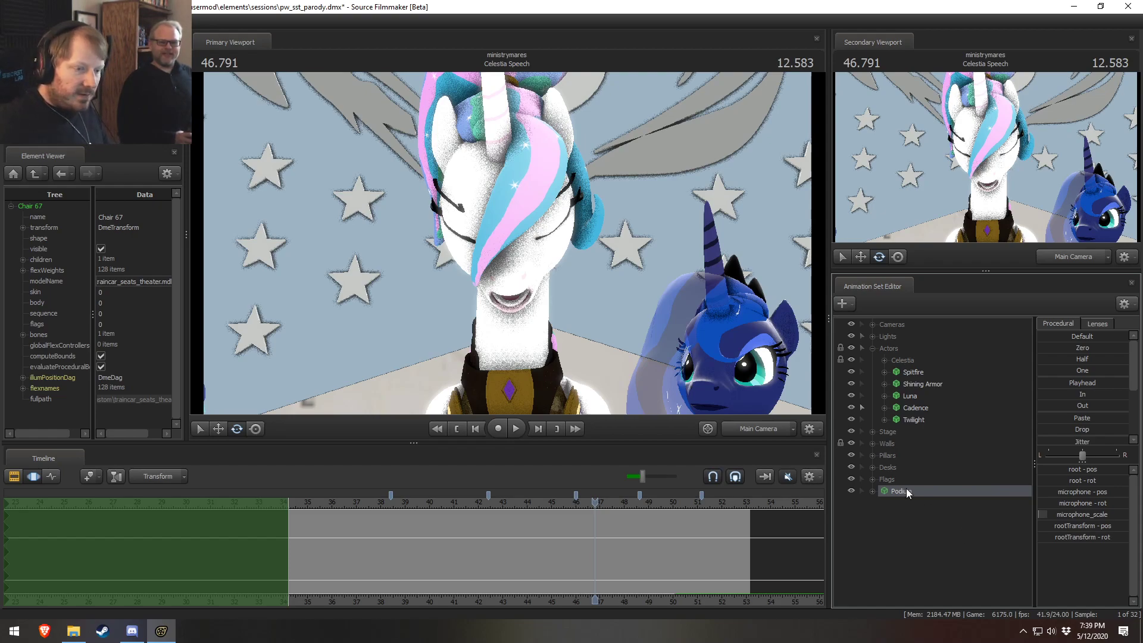
pyautogui.keyDown('shift'); pyautogui.click(904, 434); pyautogui.keyUp('shift')
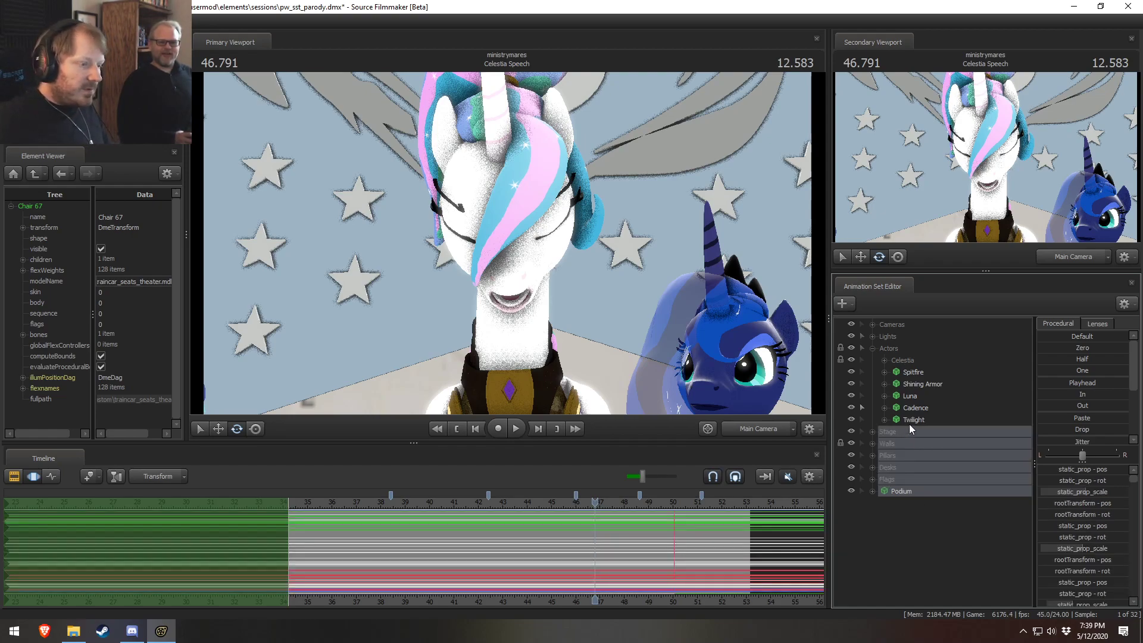
pyautogui.click(414, 575)
pyautogui.moveTo(640, 601); pyautogui.dragTo(558, 599)
pyautogui.press('shift')
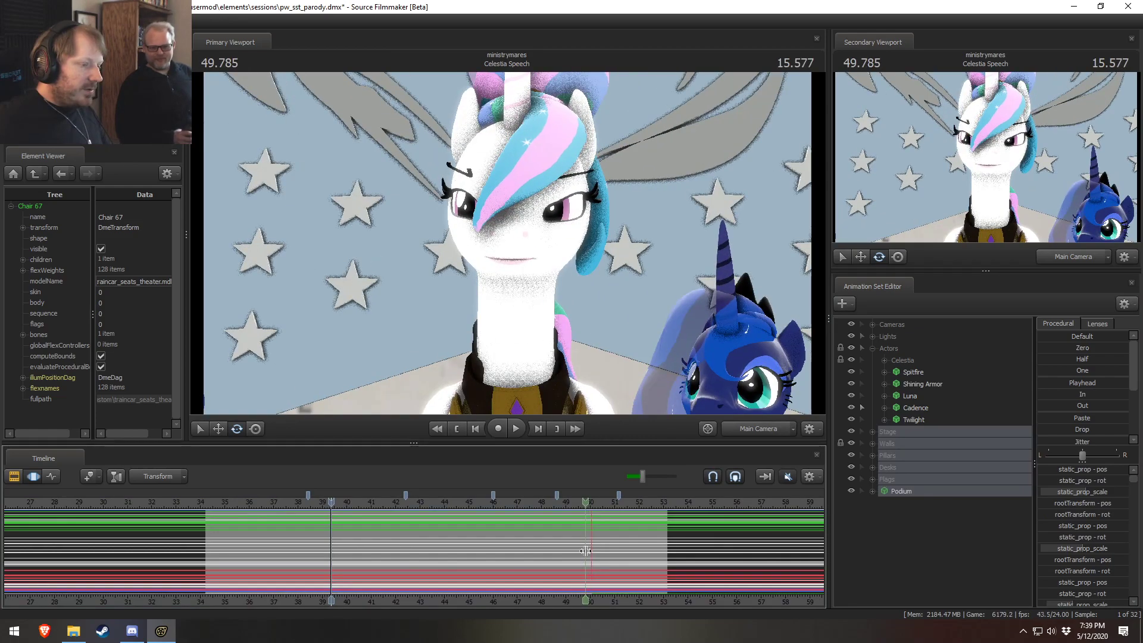
# Step: Undo the removal of the Desks group and the last time selection change
pyautogui.click(896, 492)
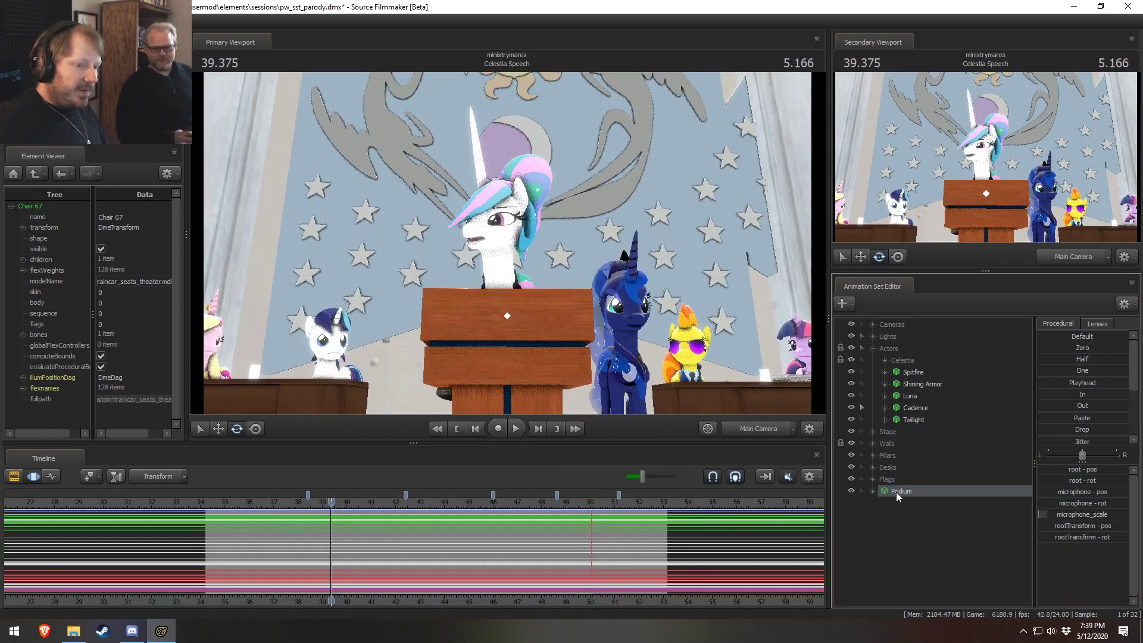
pyautogui.click(901, 468)
pyautogui.click(882, 481)
pyautogui.hotkey('ctrl', 'z')
pyautogui.hotkey('ctrl', 'z')
pyautogui.hotkey('ctrl', 'z')
pyautogui.hotkey('ctrl', 'z')
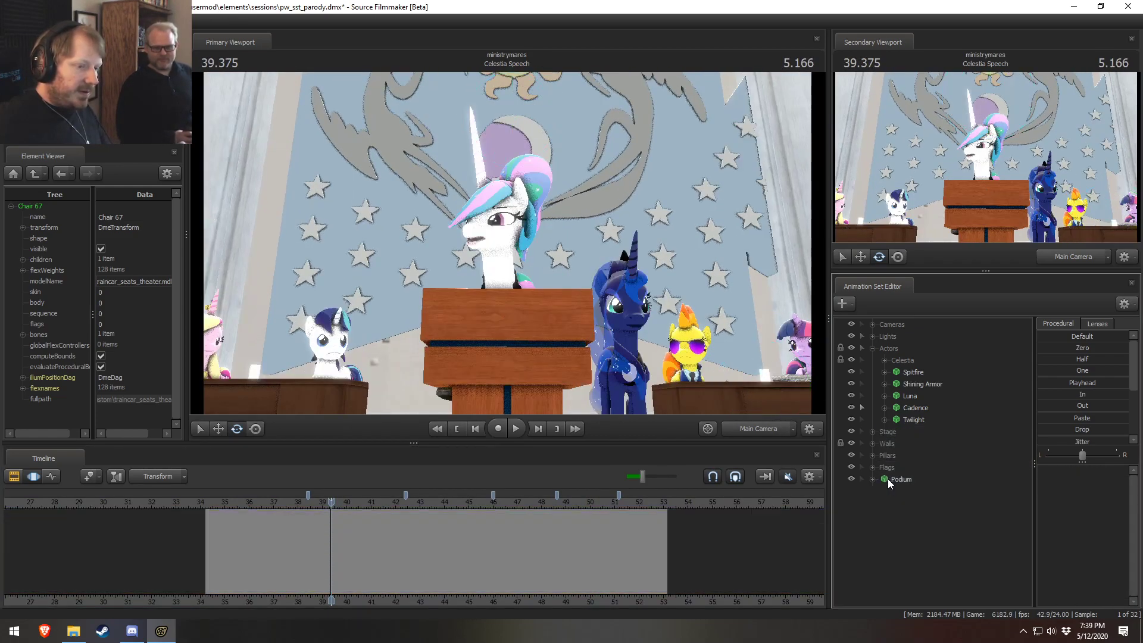
# Step: Select the Flags group and examine its curves around 50 s, placing the playhead at 50.041 s
pyautogui.click(889, 480)
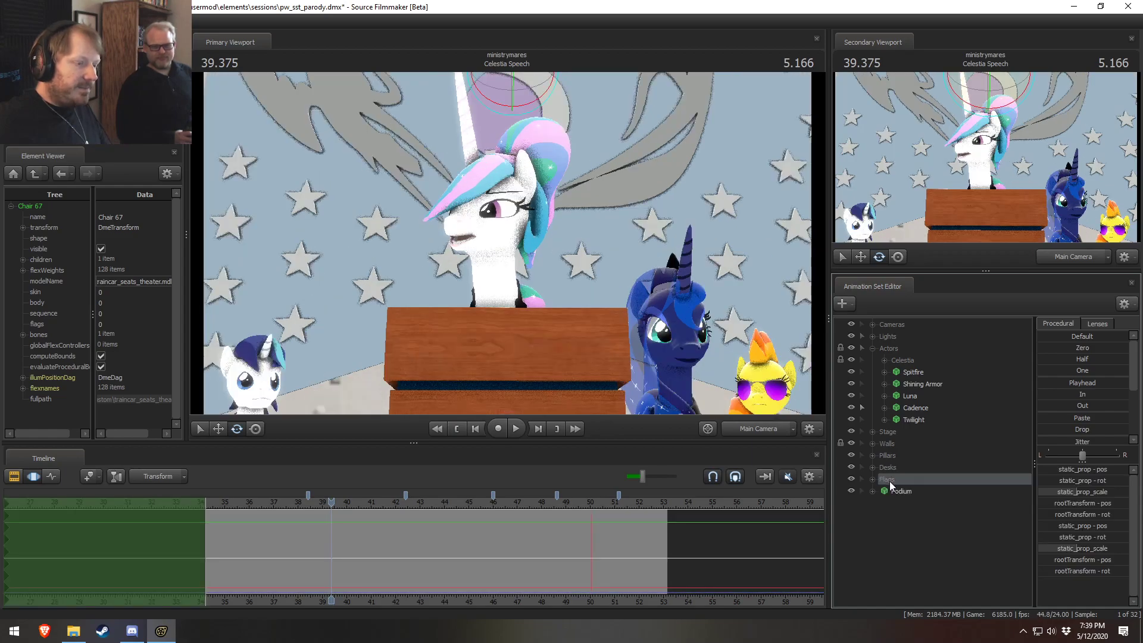
pyautogui.press('shift')
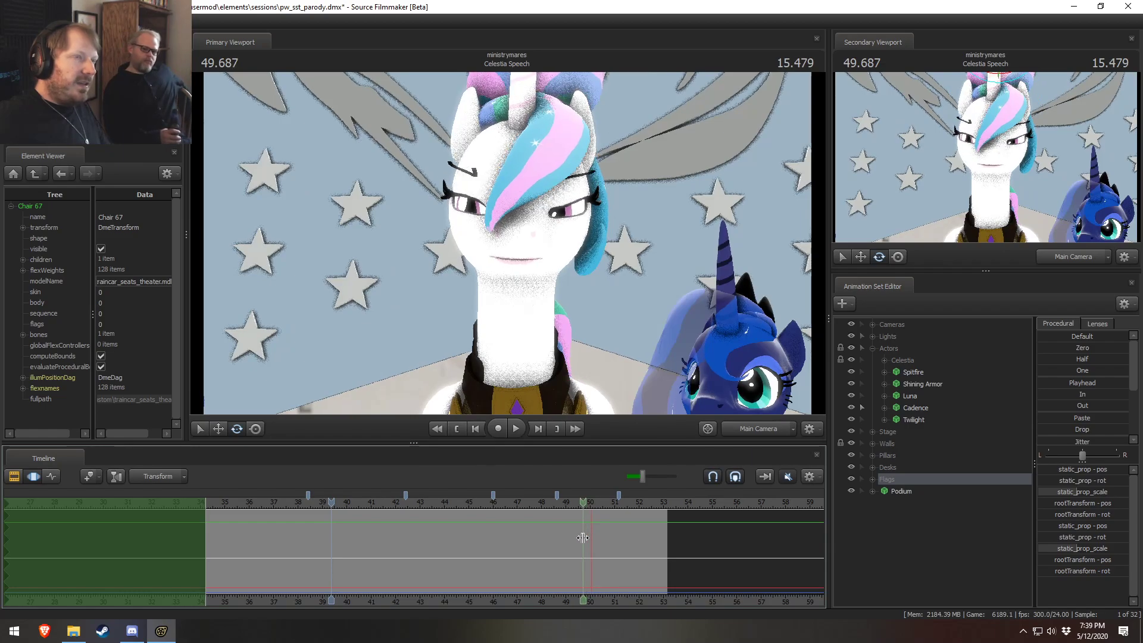
pyautogui.click(583, 538)
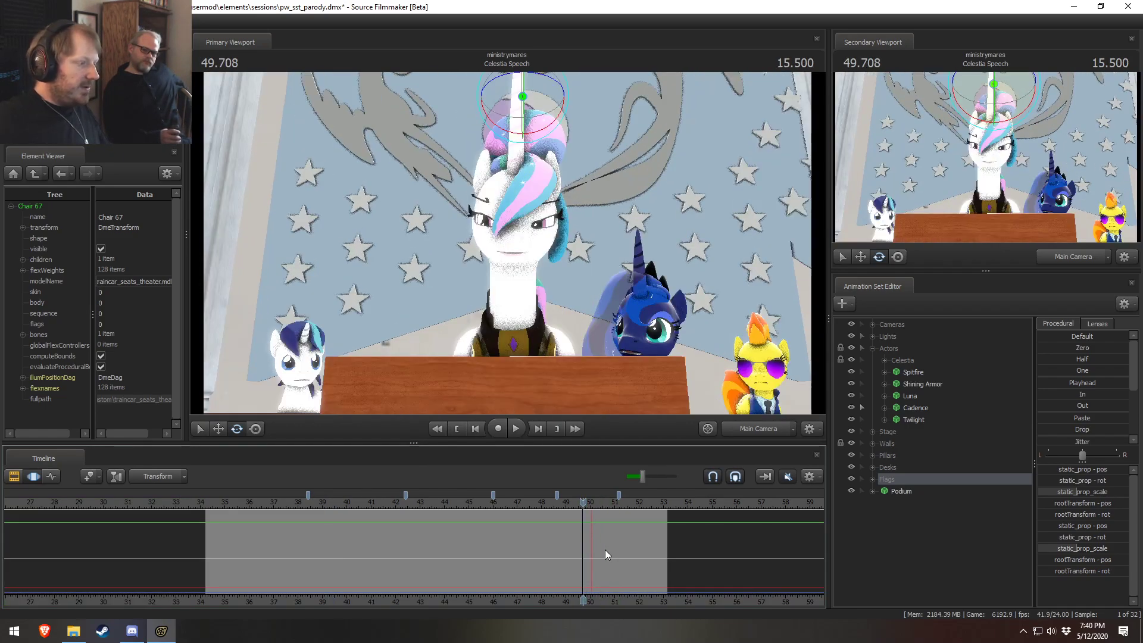
pyautogui.click(563, 426)
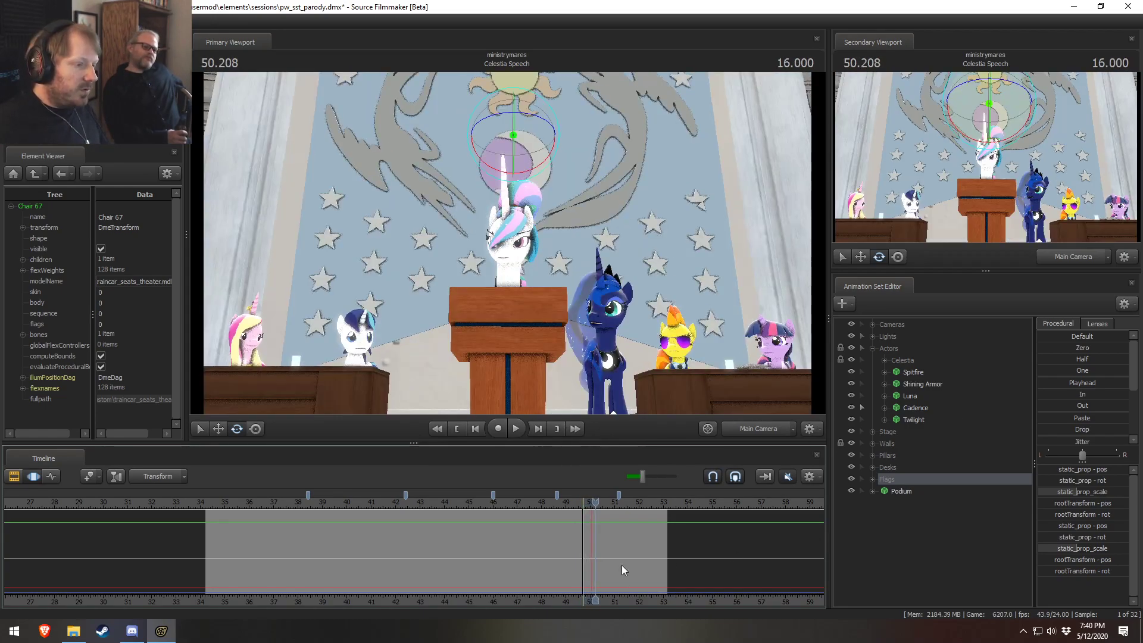
pyautogui.moveTo(595, 502)
pyautogui.mouseDown()
pyautogui.moveTo(541, 502)
pyautogui.moveTo(591, 514)
pyautogui.mouseUp()
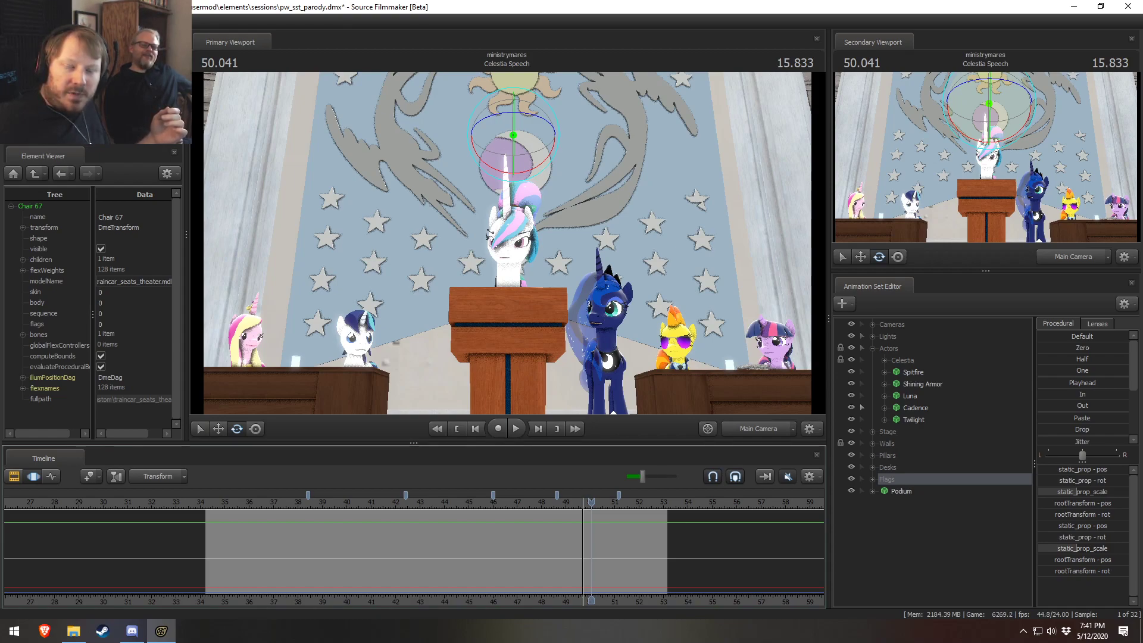
# Step: Examine the Celestia Speech motion curves of the Stage, Actors, Lights and Cameras groups, scrubbing to 53.041 s
pyautogui.click(913, 420)
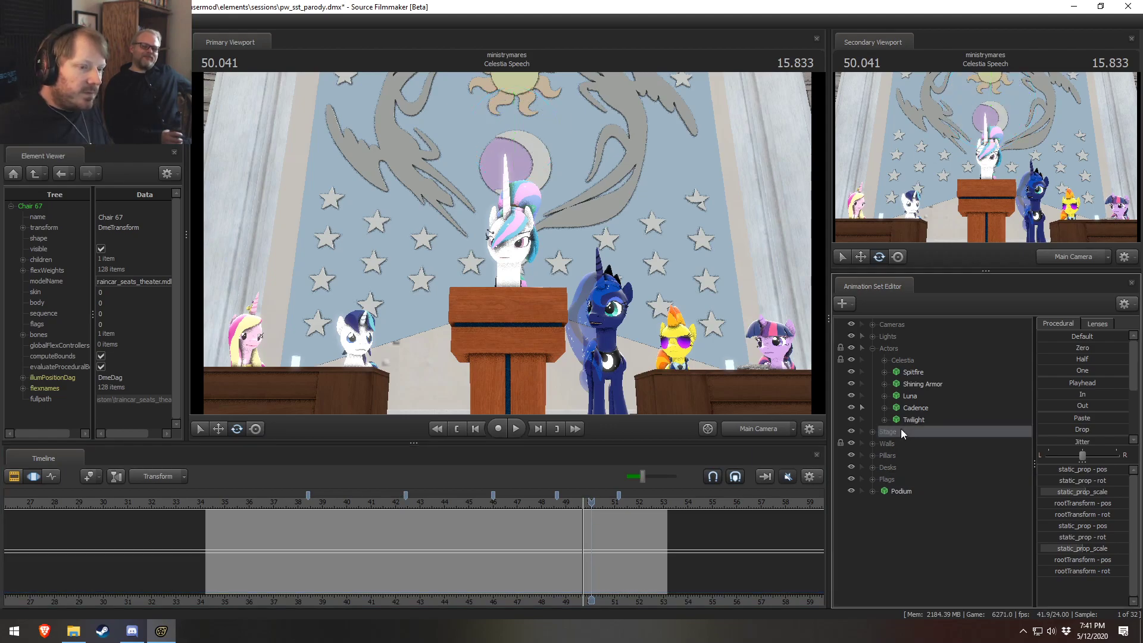
pyautogui.click(902, 349)
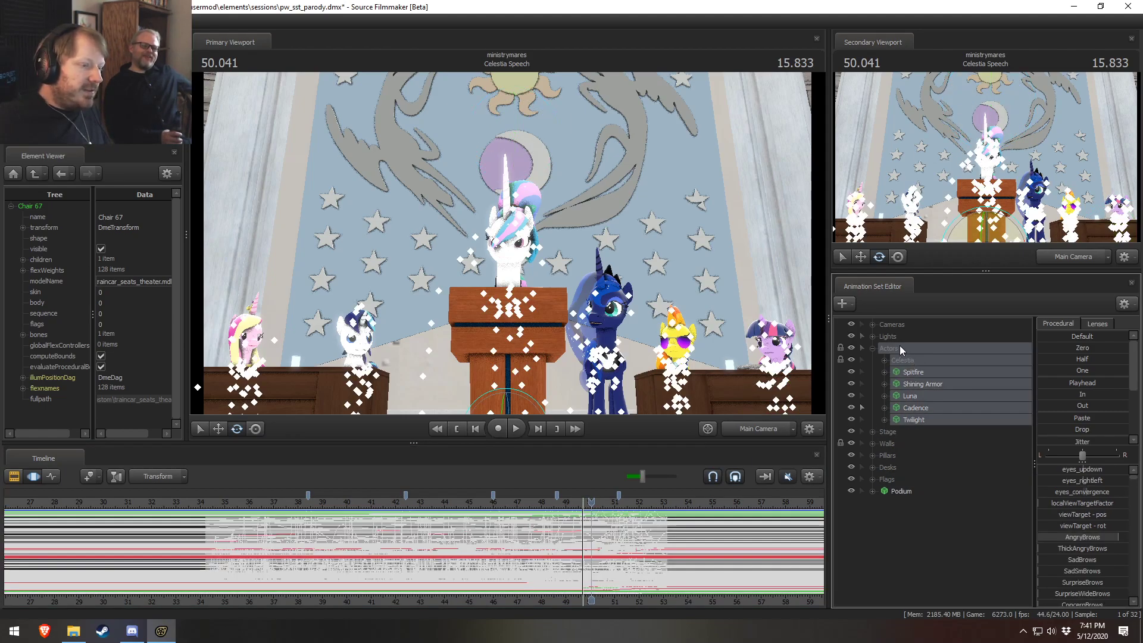
pyautogui.click(899, 337)
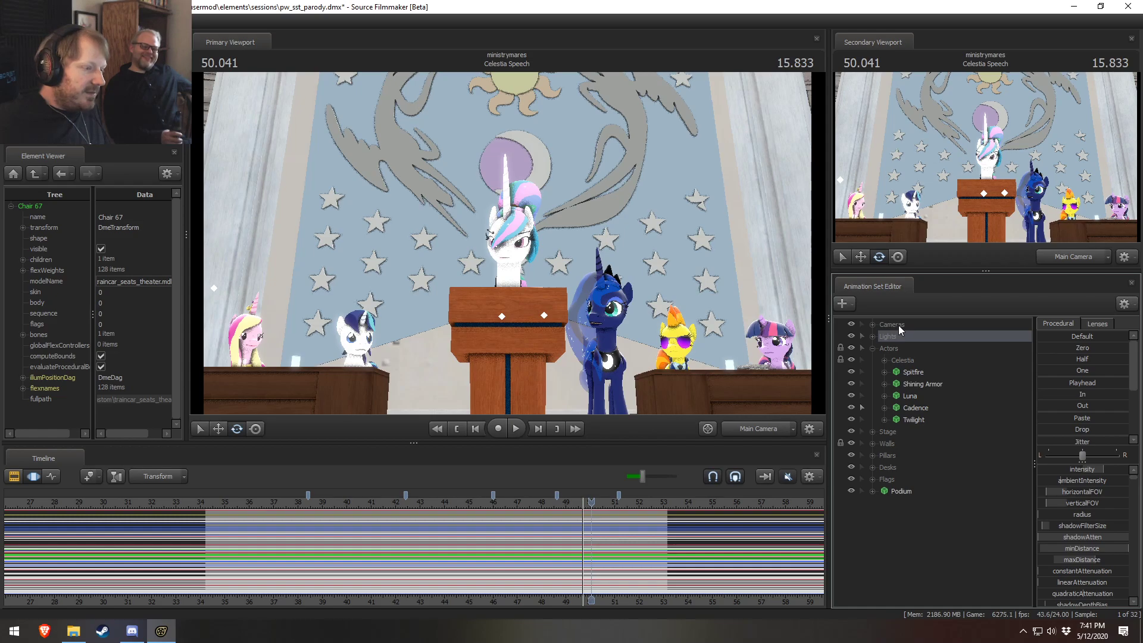
pyautogui.keyDown('ctrl'); pyautogui.click(899, 325); pyautogui.keyUp('ctrl')
pyautogui.moveTo(286, 557); pyautogui.dragTo(667, 545)
# Step: Select the Council Chamber shot and examine the motion curves of its actors from Luna through Twilight
pyautogui.press('F2')
pyautogui.scroll(-2, 666, 544)
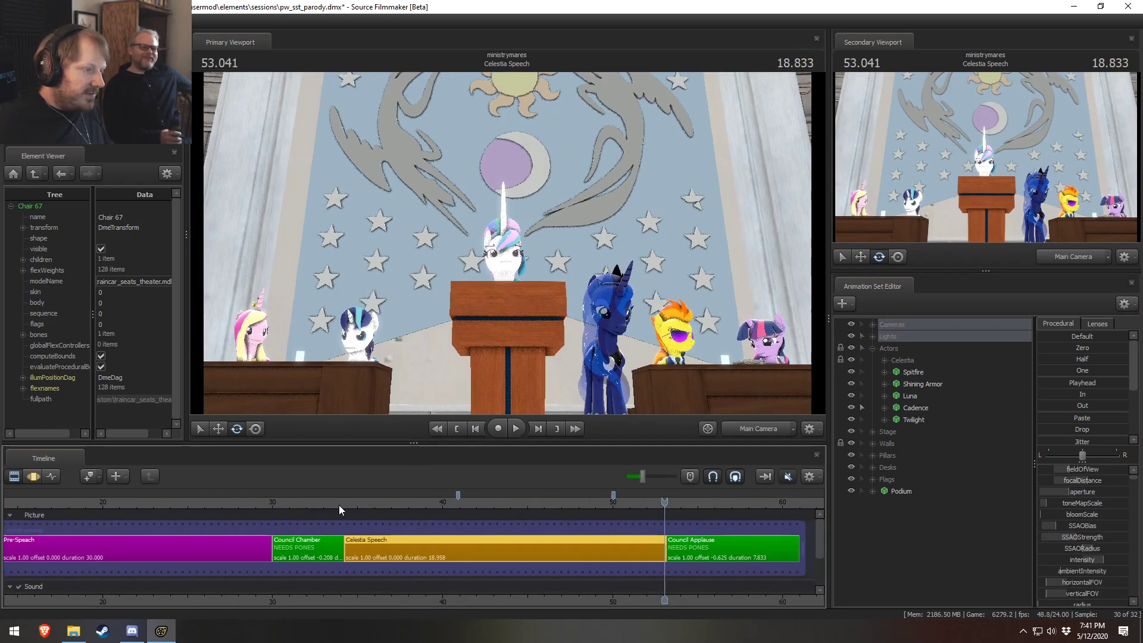
pyautogui.click(314, 546)
pyautogui.click(904, 352)
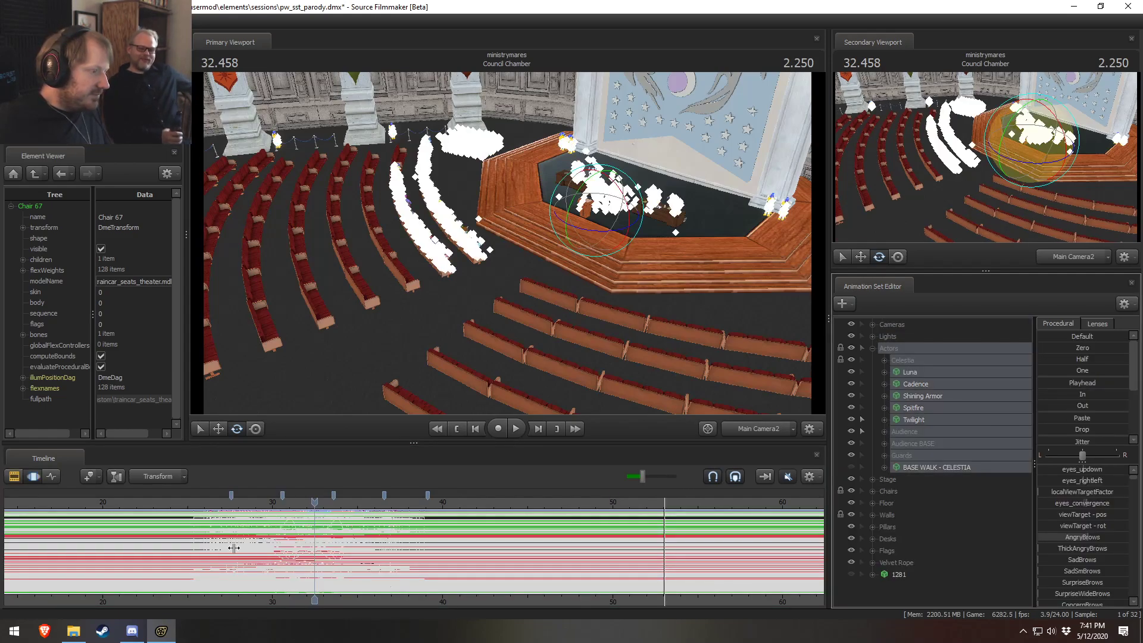
pyautogui.click(234, 548)
pyautogui.click(917, 374)
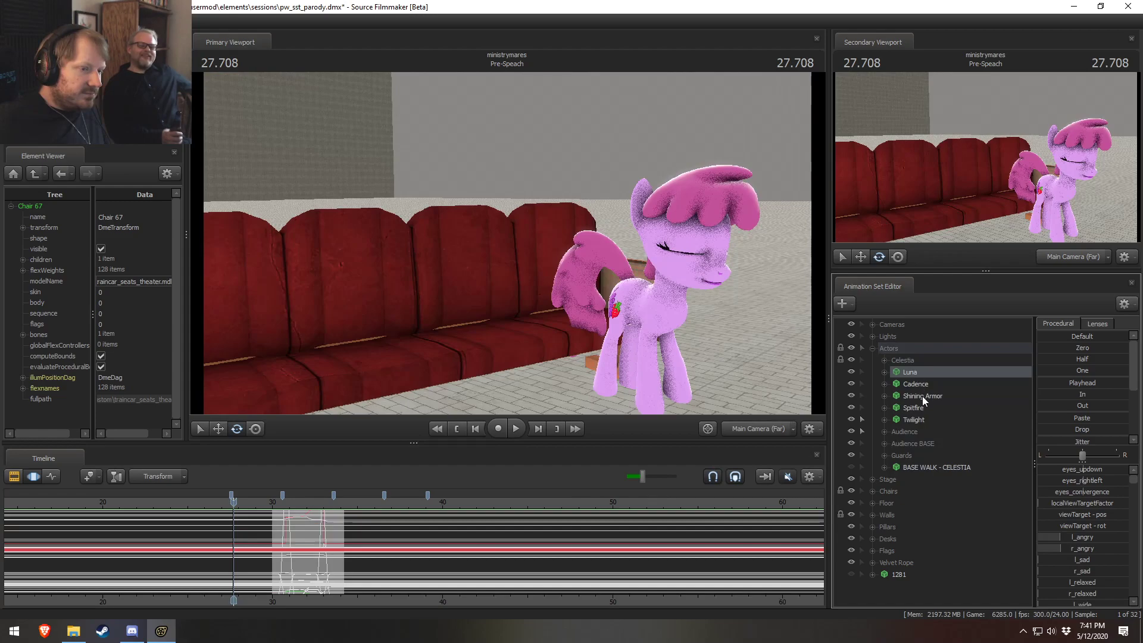
pyautogui.keyDown('shift'); pyautogui.click(914, 419); pyautogui.keyUp('shift')
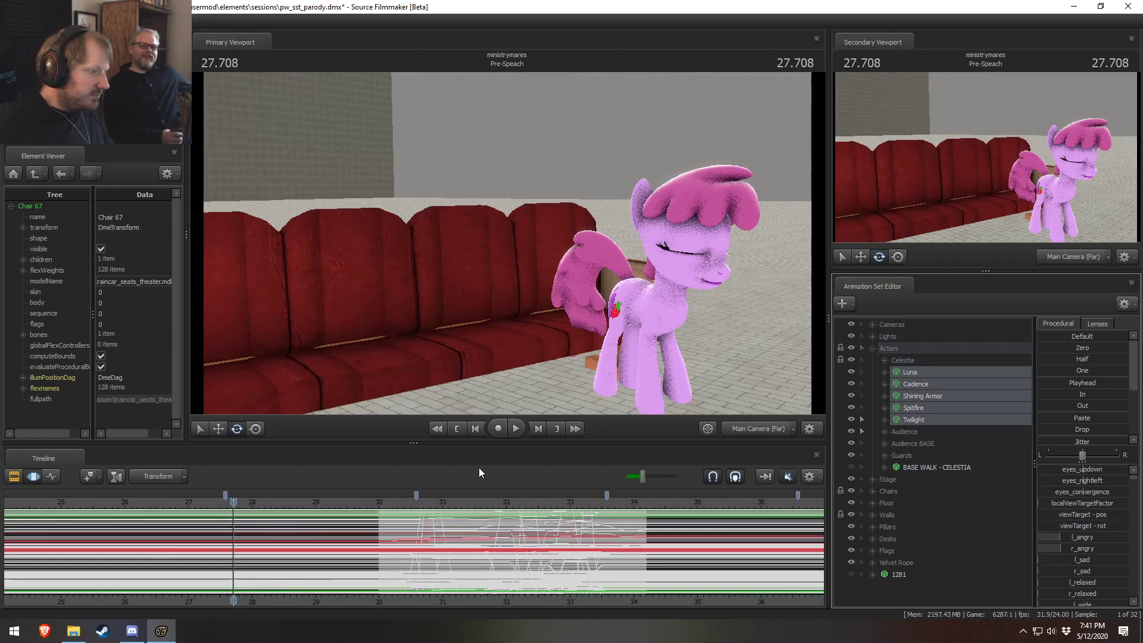
# Step: Enlarge the timeline to inspect the actor curves and delete the BASE WALK - CELESTIA animation set from the Council Chamber shot
pyautogui.moveTo(482, 443); pyautogui.dragTo(440, 365)
pyautogui.moveTo(590, 366); pyautogui.dragTo(607, 229)
pyautogui.click(899, 456)
pyautogui.click(906, 466)
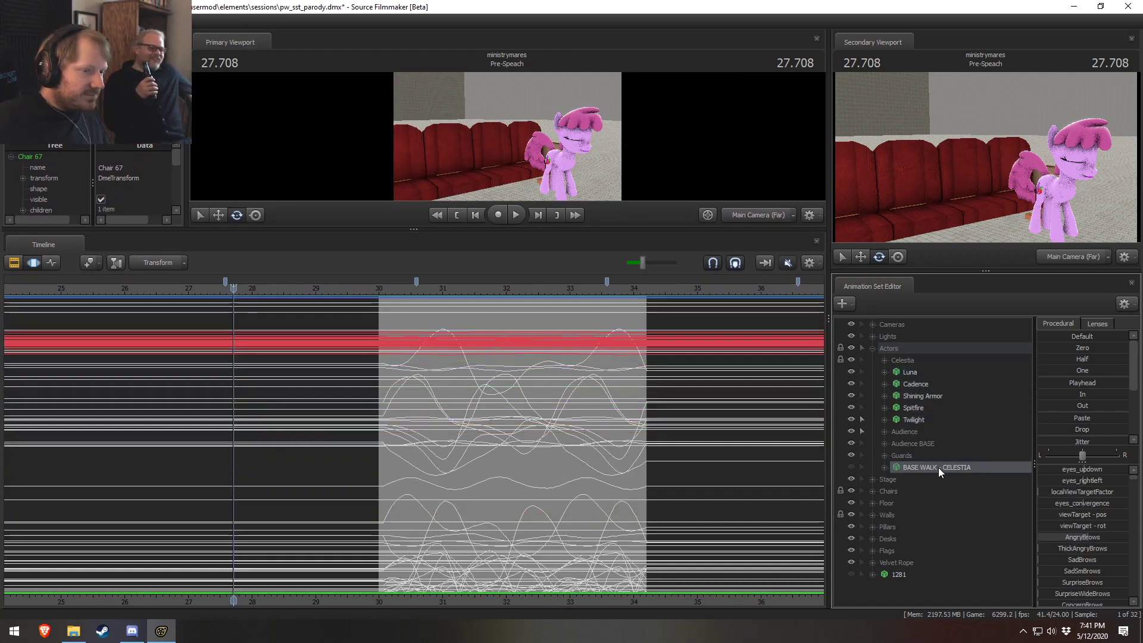
pyautogui.rightClick(939, 467)
pyautogui.click(978, 298)
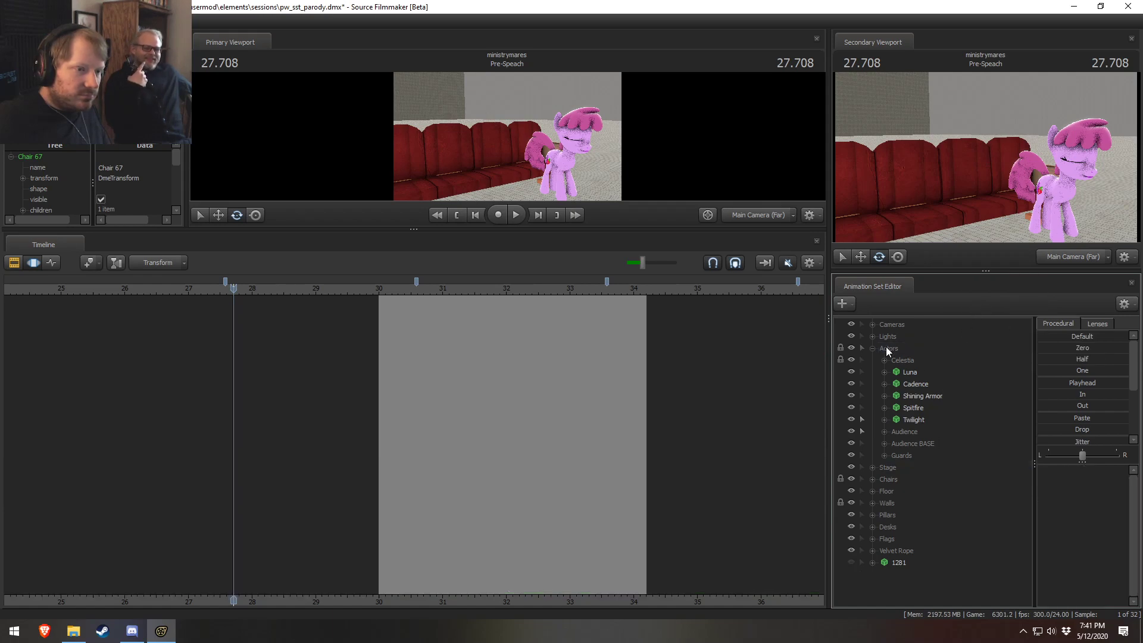
# Step: Examine the Council Chamber curves of the Celestia group, the Lights and the set pieces from Chairs through 1281
pyautogui.click(912, 361)
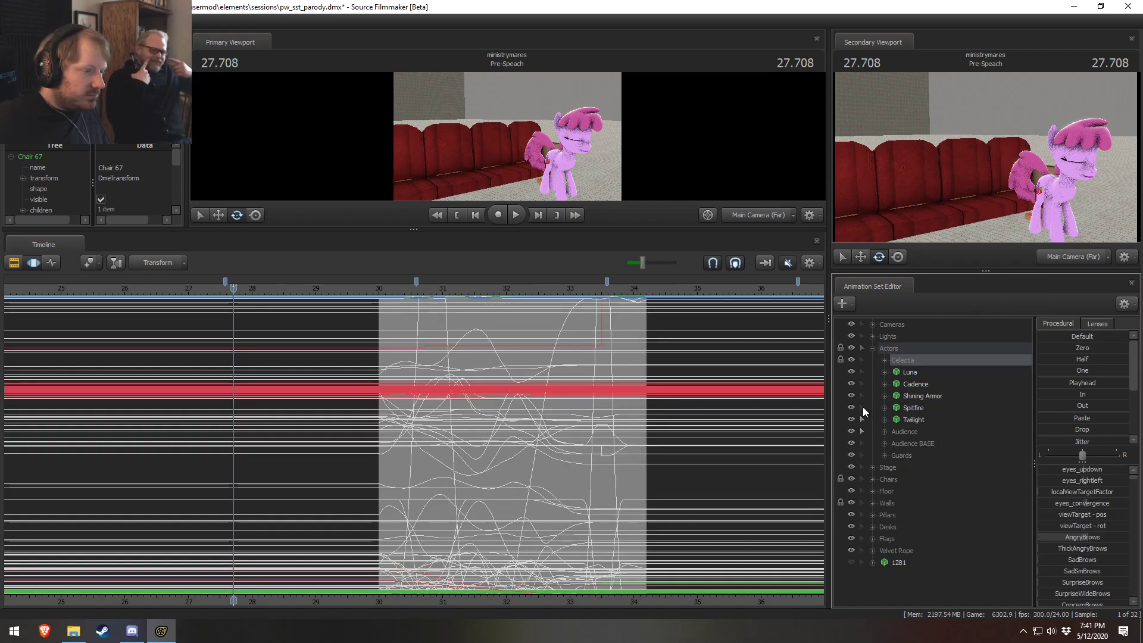
pyautogui.moveTo(623, 229); pyautogui.dragTo(616, 429)
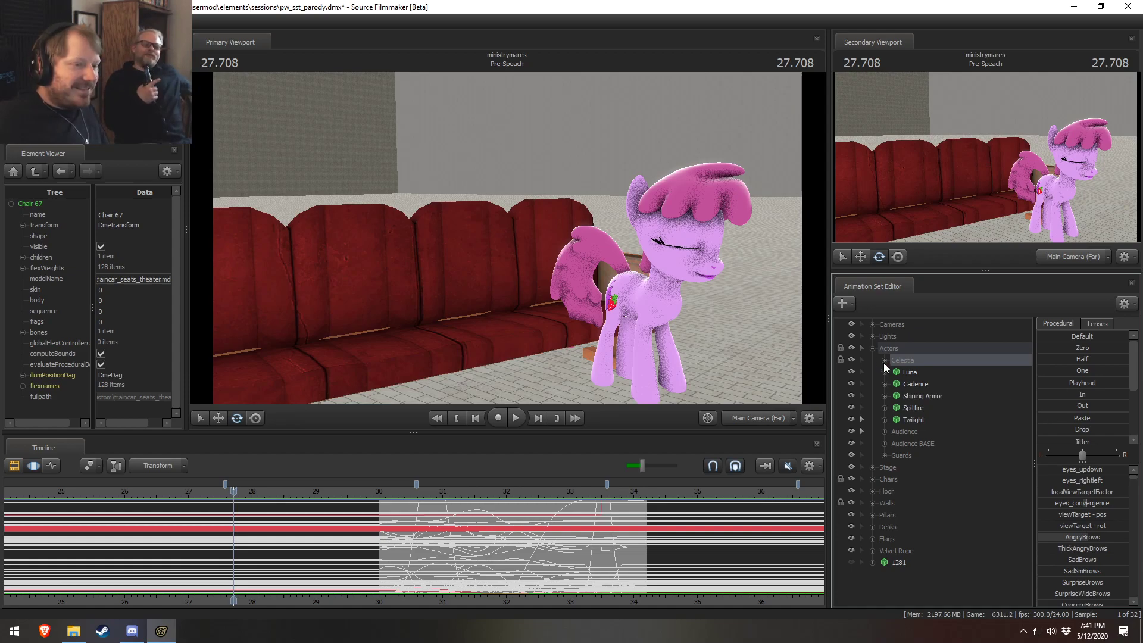
pyautogui.click(874, 347)
pyautogui.click(873, 338)
pyautogui.click(887, 336)
pyautogui.click(863, 335)
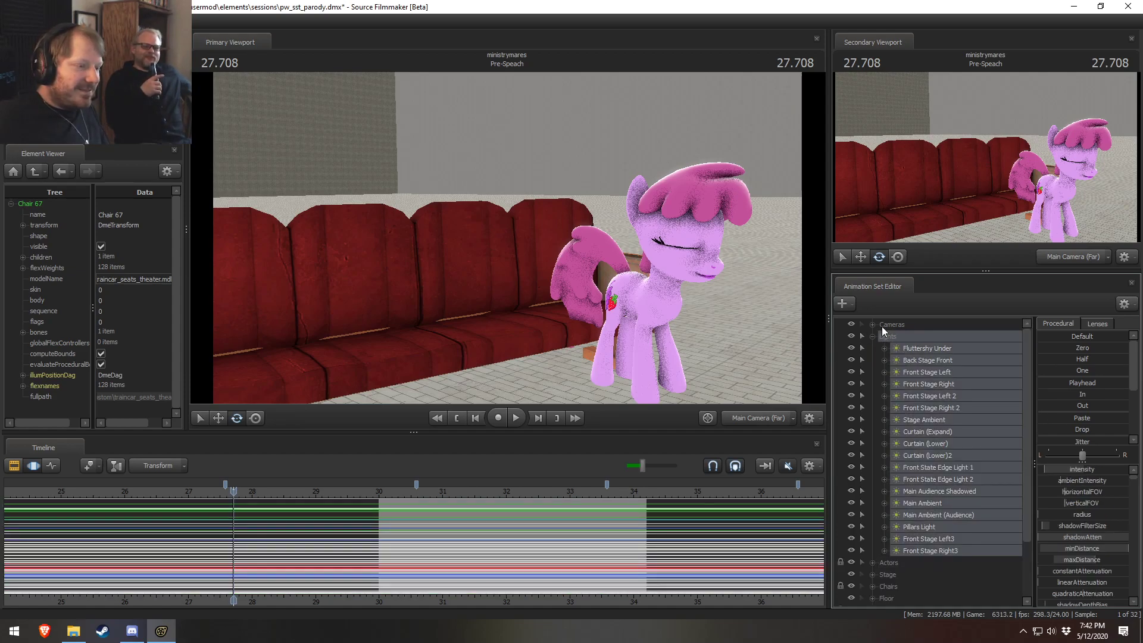
pyautogui.click(872, 336)
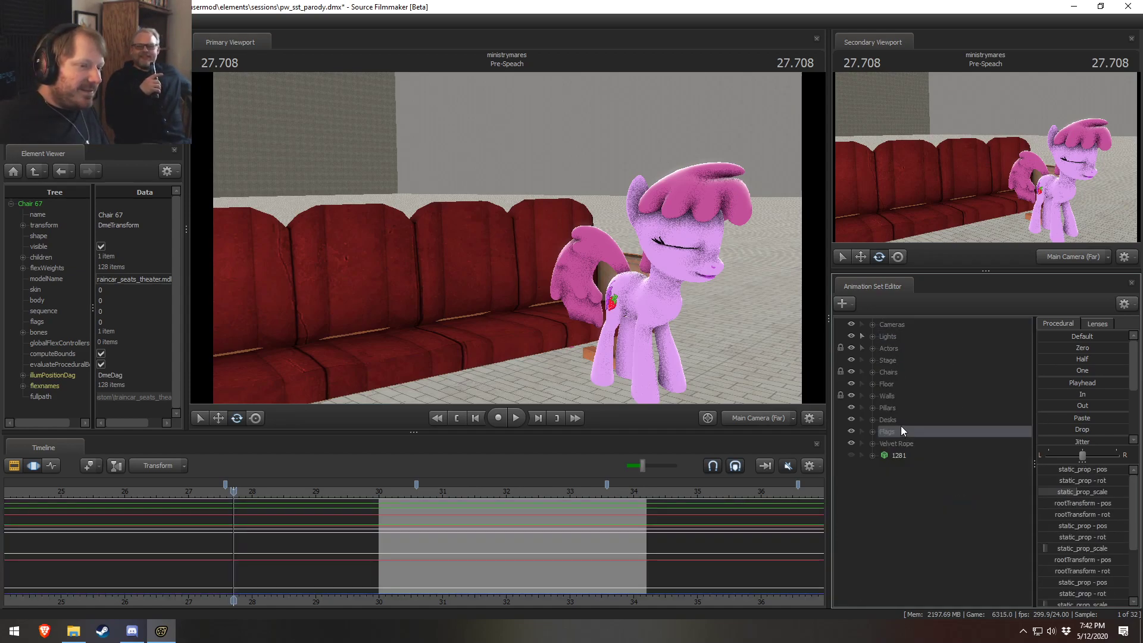
pyautogui.moveTo(906, 455); pyautogui.dragTo(895, 376)
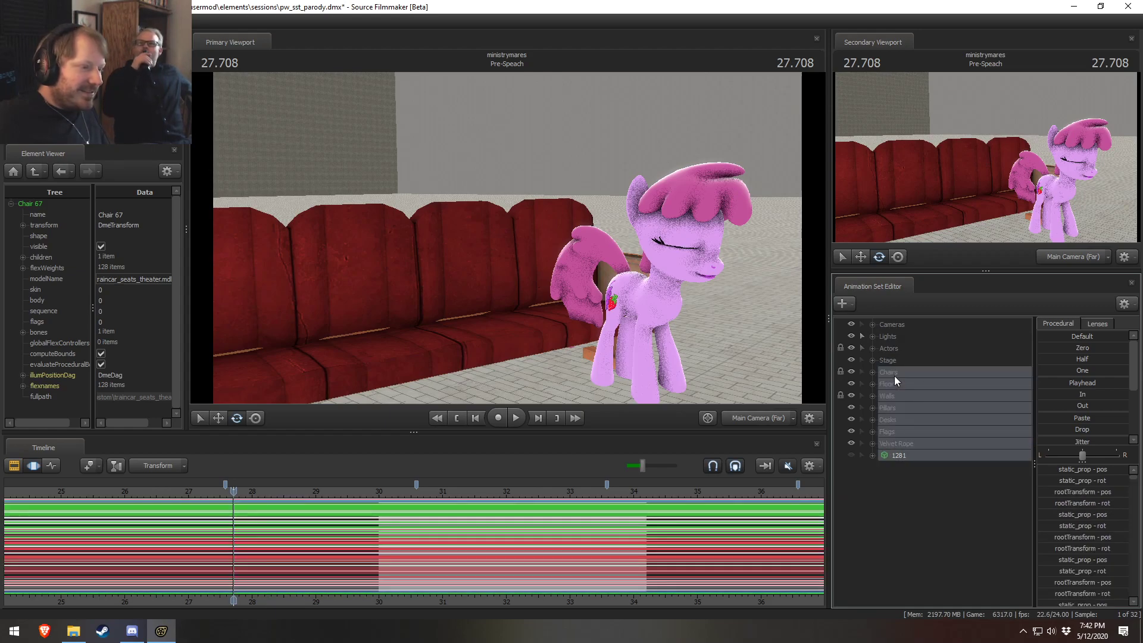
# Step: Select the Council Applause shot with the playhead at 54.000 s and examine the curves of its set pieces from Stage through Velvet Rope
pyautogui.press('F2')
pyautogui.scroll(-10, 670, 570)
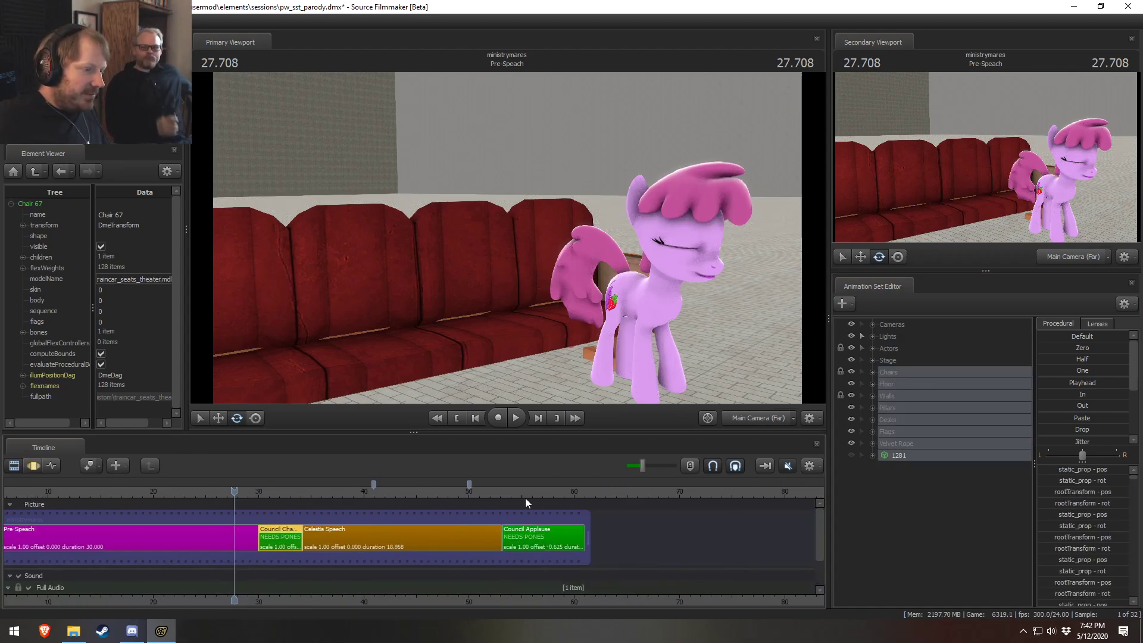
pyautogui.click(511, 493)
pyautogui.scroll(5, 552, 560)
pyautogui.click(561, 545)
pyautogui.moveTo(775, 553); pyautogui.dragTo(686, 544, button='middle')
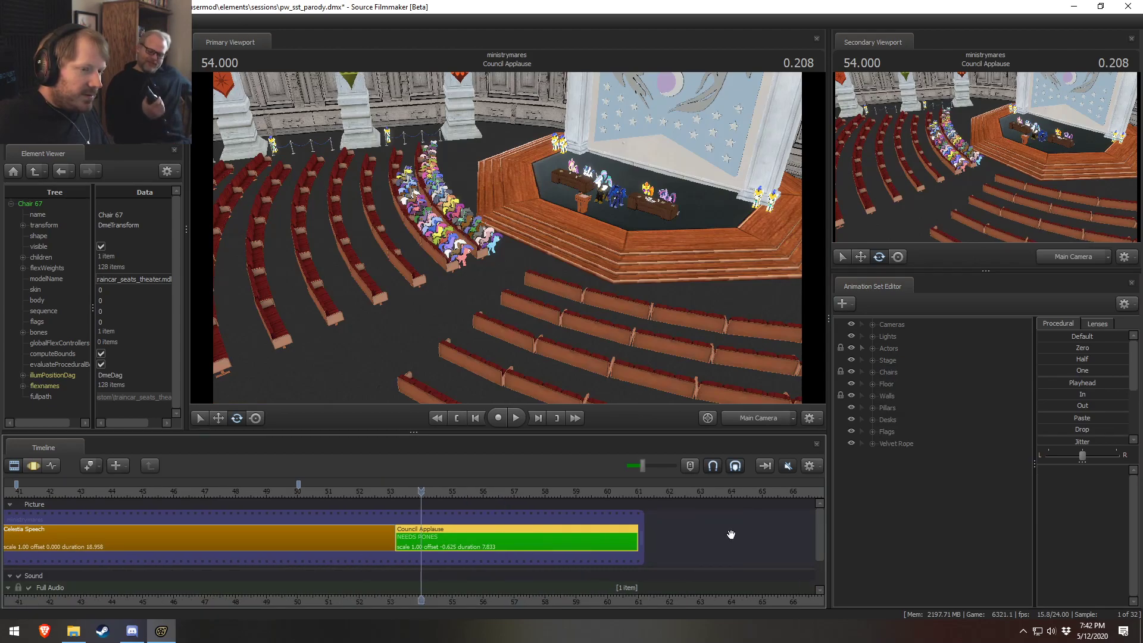
pyautogui.moveTo(909, 452); pyautogui.dragTo(890, 359)
pyautogui.press('F3')
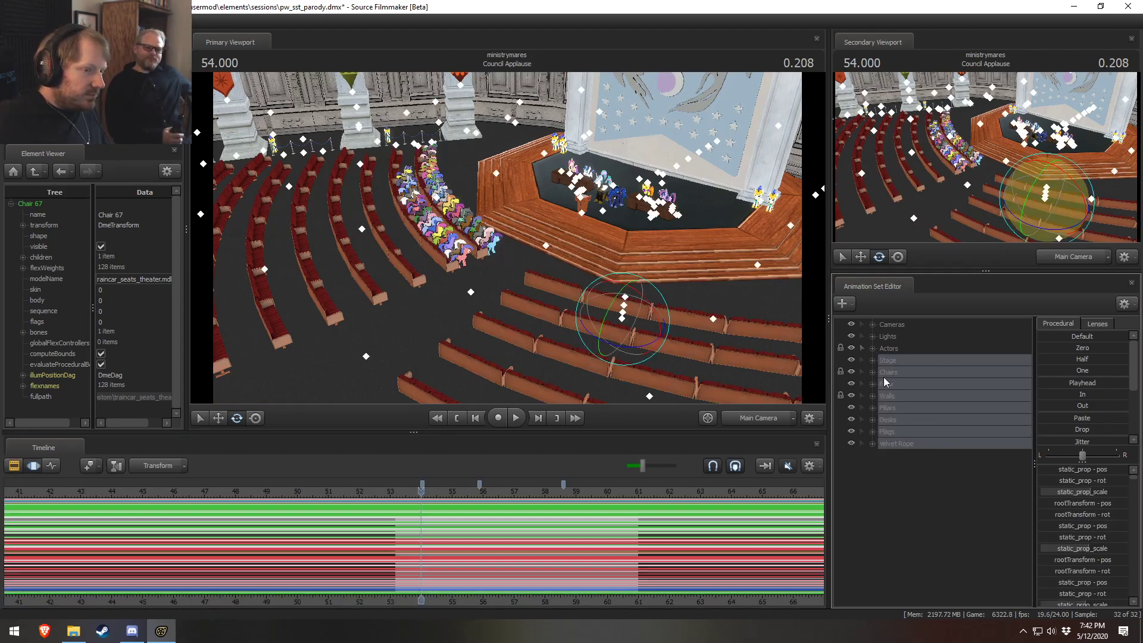
# Step: Examine the Council Applause motion curves of the Celestia group and of the actors from Luna through Twilight
pyautogui.click(873, 348)
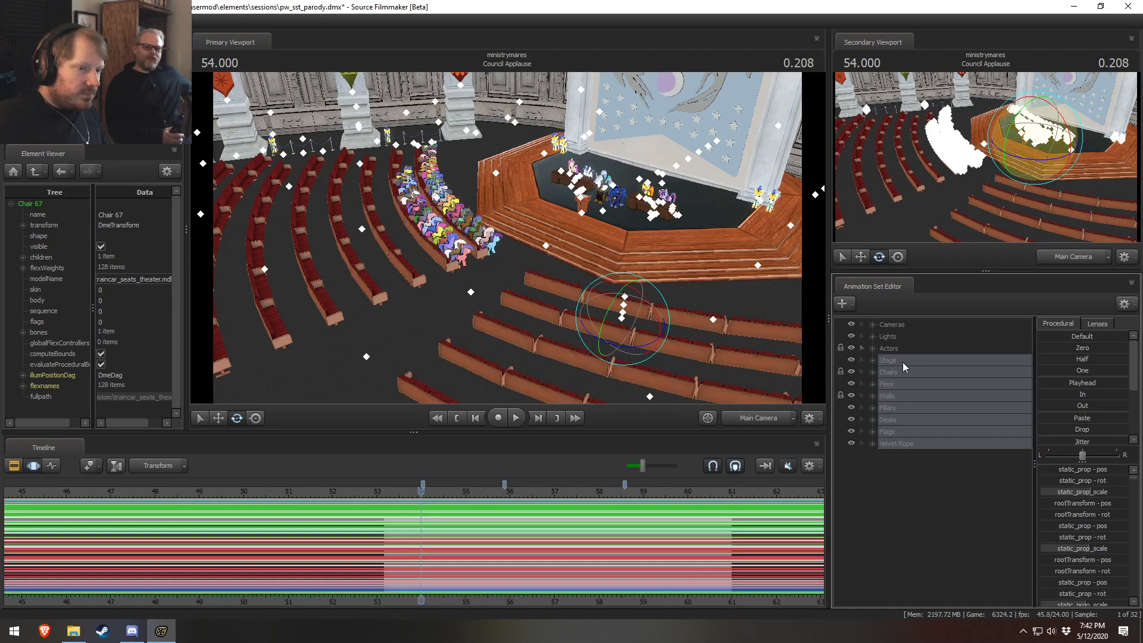
pyautogui.click(933, 362)
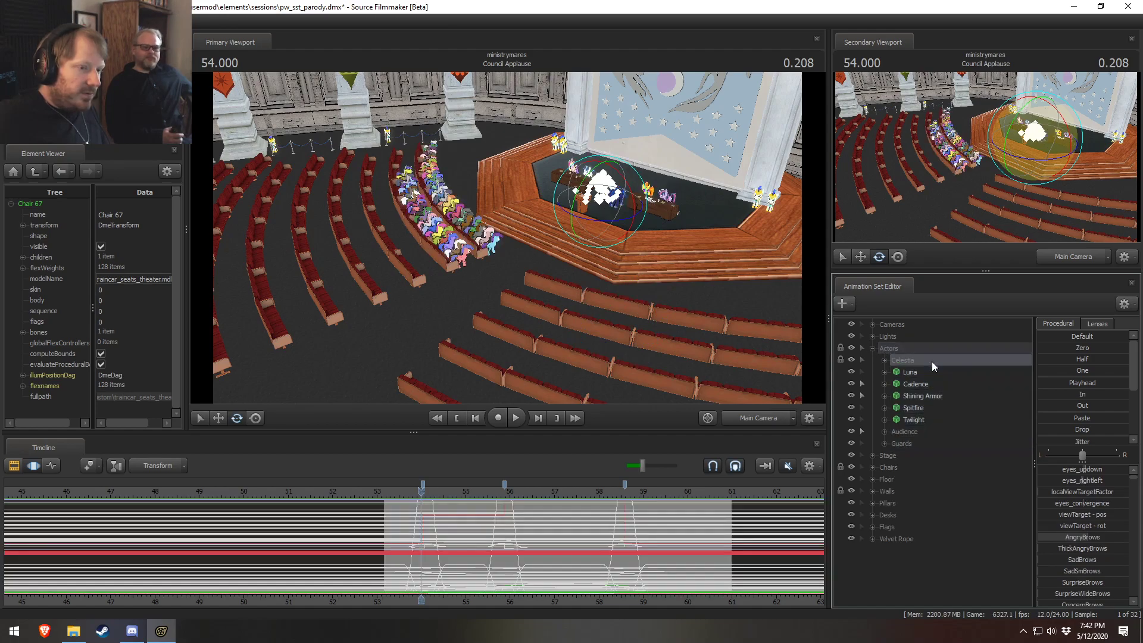
pyautogui.scroll(1, 446, 503)
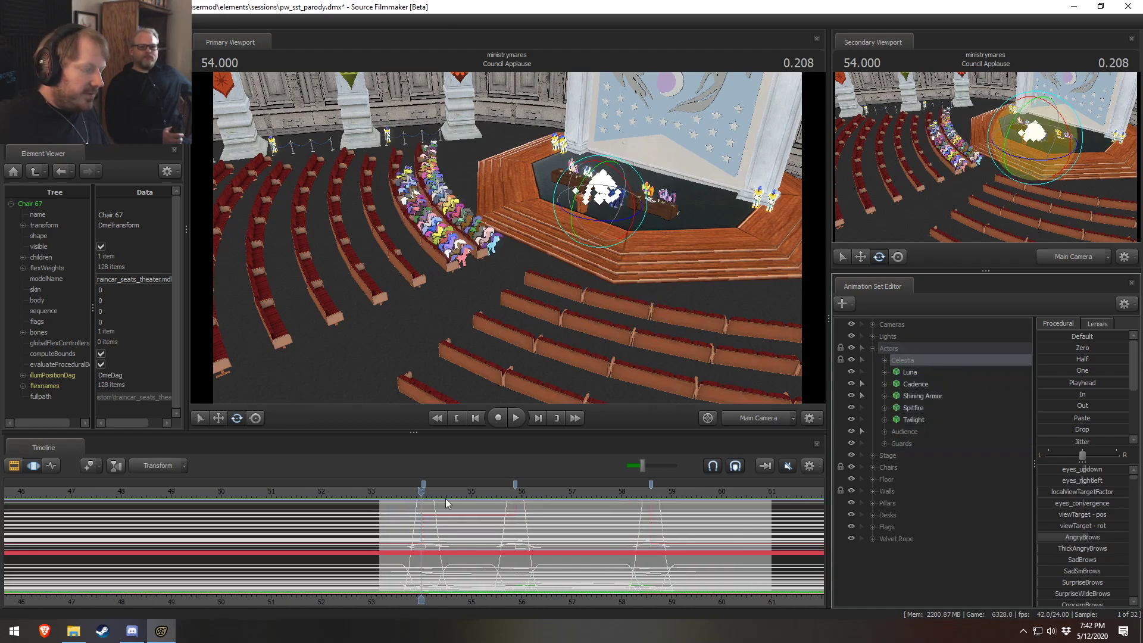
pyautogui.click(910, 372)
pyautogui.keyDown('shift'); pyautogui.click(916, 418); pyautogui.keyUp('shift')
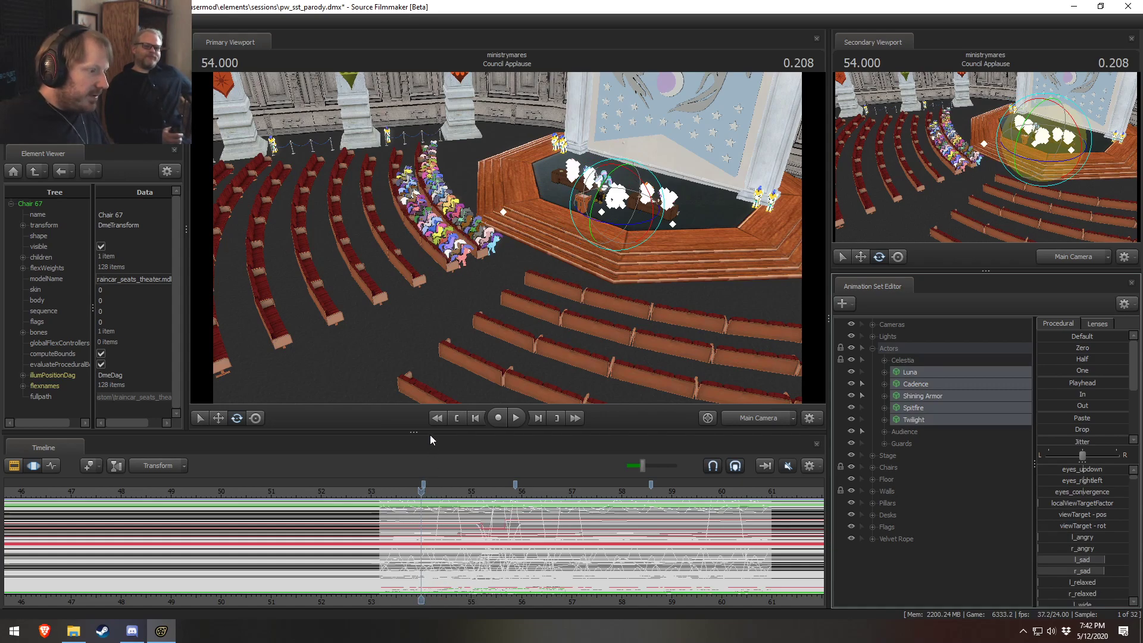
pyautogui.moveTo(430, 433); pyautogui.dragTo(435, 371)
# Step: Make Celestia Speech the active shot and show its full range in the Motion Editor
pyautogui.press('F2')
pyautogui.click(346, 485)
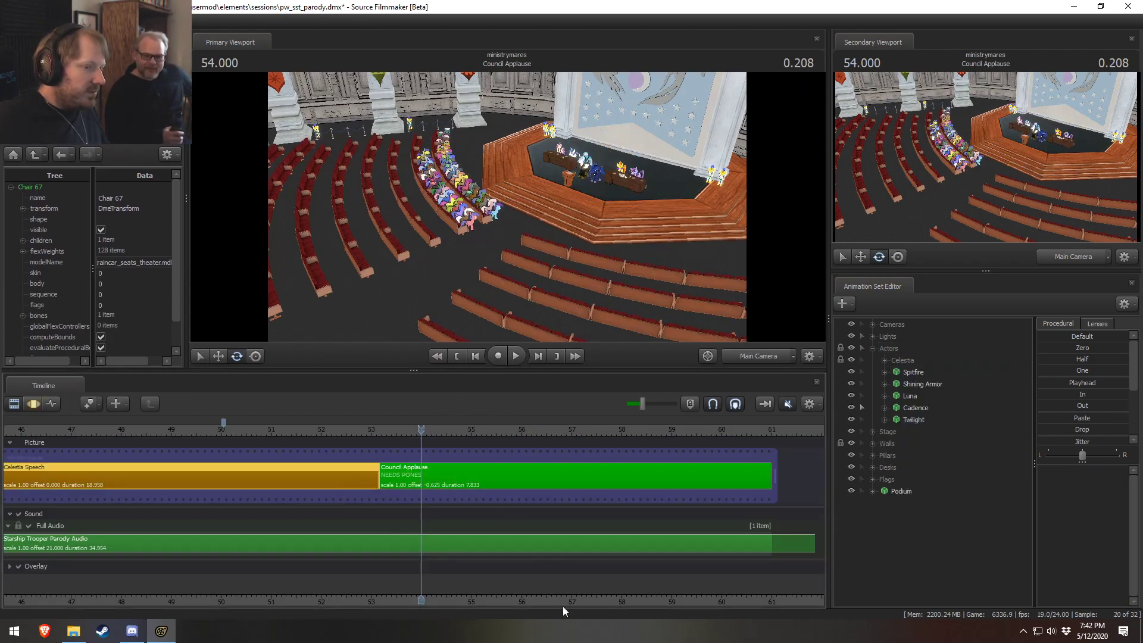
pyautogui.moveTo(350, 552); pyautogui.dragTo(577, 553, button='middle')
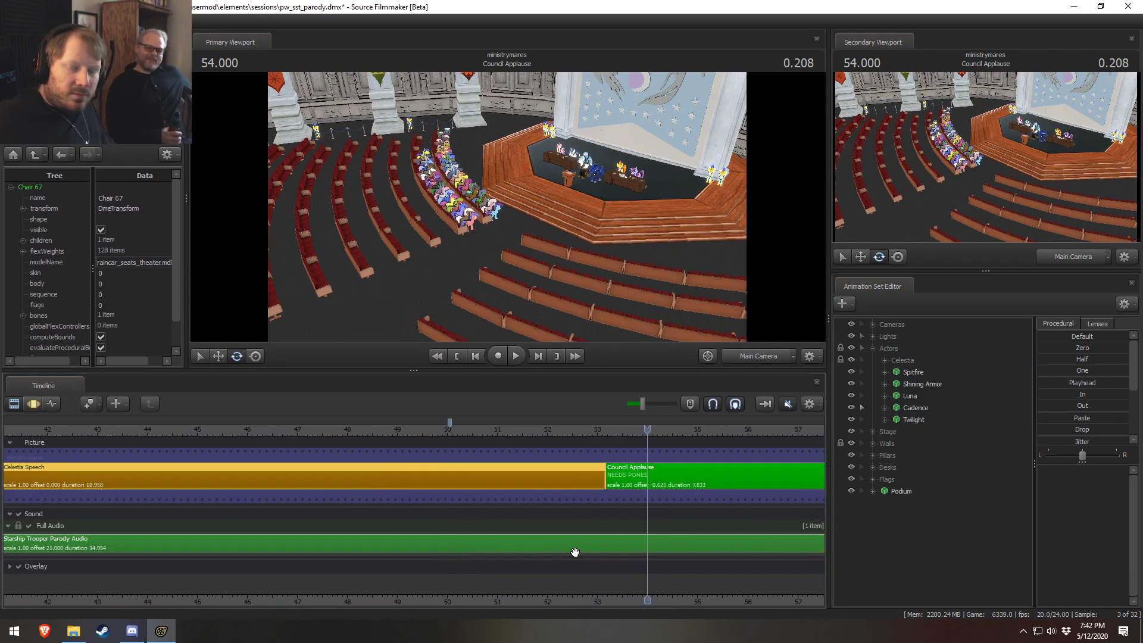
pyautogui.press('F3')
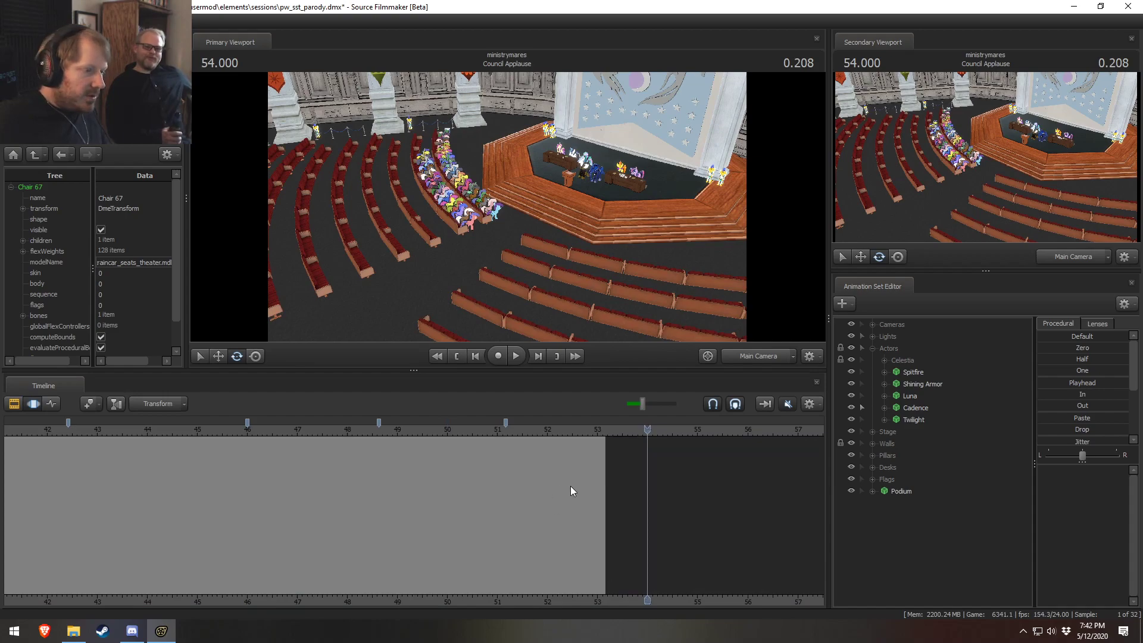
pyautogui.scroll(-5, 520, 480)
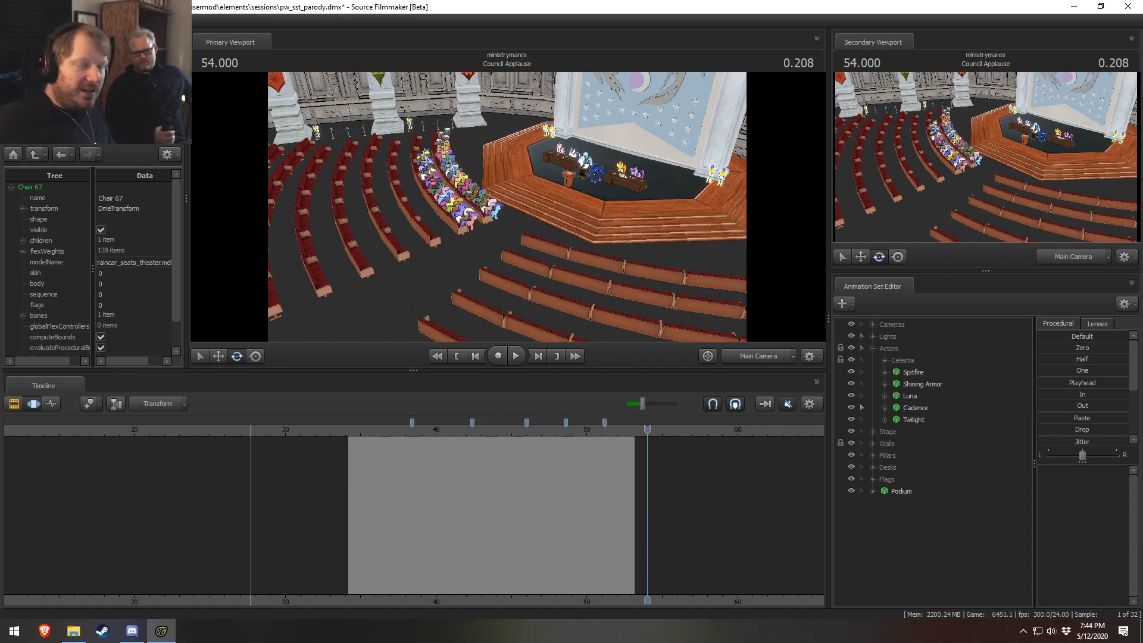
# Step: Switch the enlarged primary viewport to the Work Camera, reframe the stage and audience, and select the Celestia group
pyautogui.moveTo(669, 372); pyautogui.dragTo(693, 462)
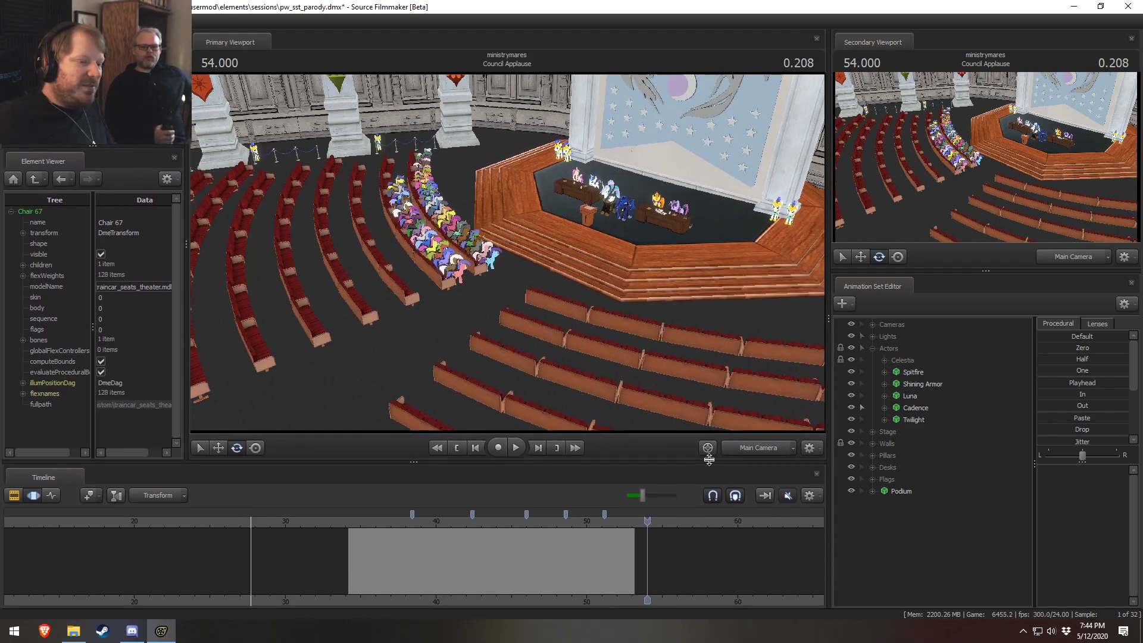
pyautogui.click(770, 449)
pyautogui.moveTo(512, 256); pyautogui.dragTo(515, 249)
pyautogui.click(902, 360)
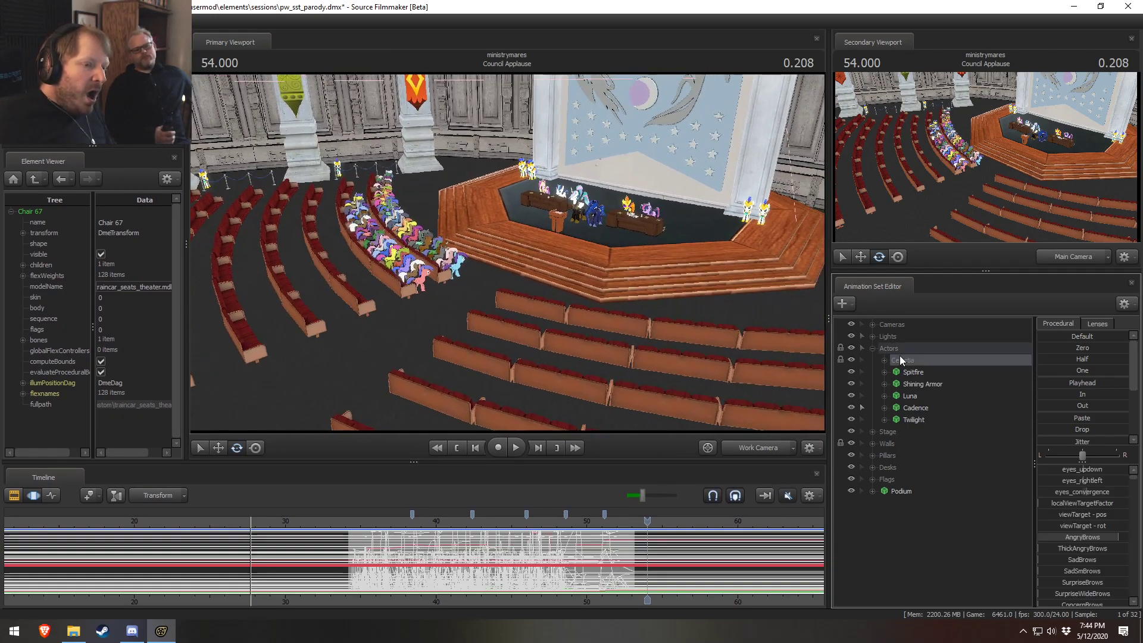
pyautogui.press('F3')
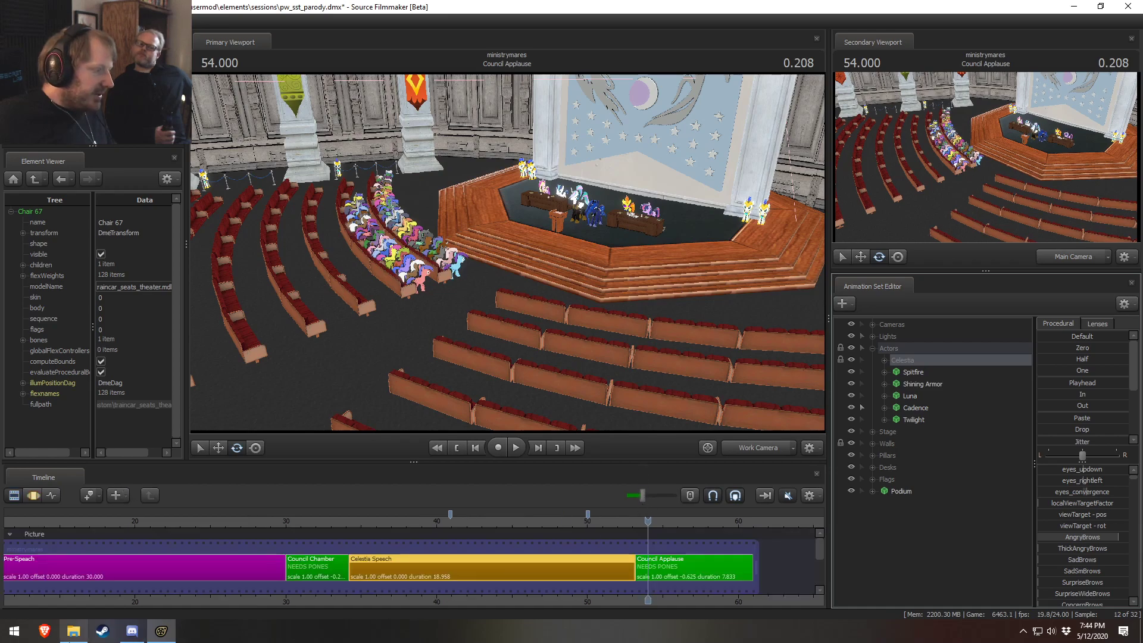
# Step: In File Explorer, open usermod/elements/sessions and check the size of pw_sst_parody.dmx, then return to Source Filmmaker
pyautogui.click(73, 632)
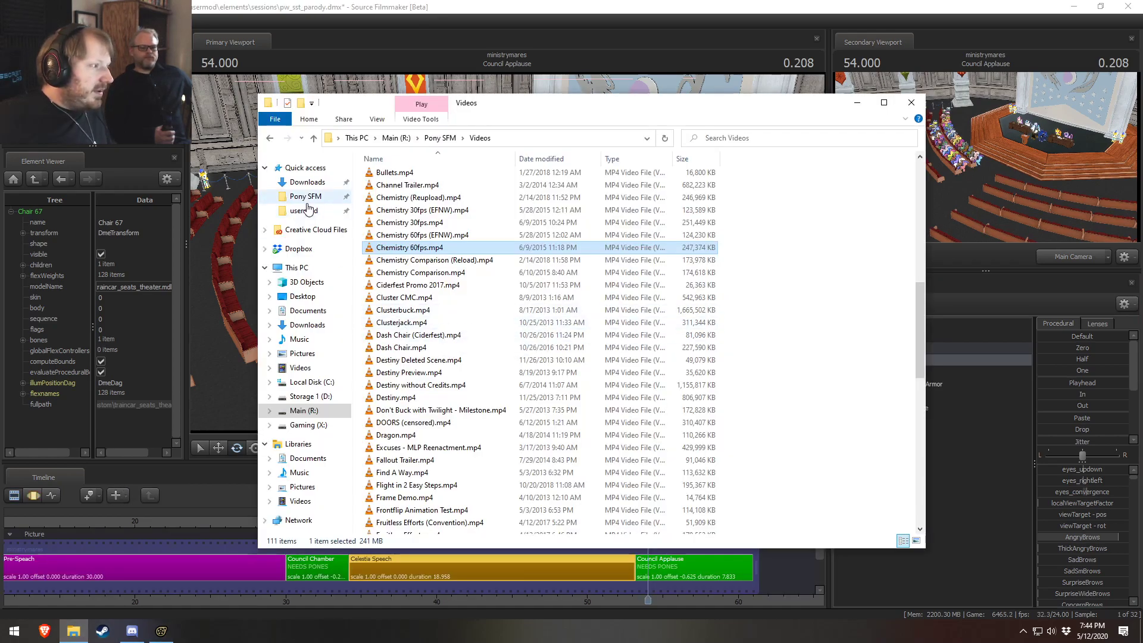
pyautogui.click(305, 196)
pyautogui.click(304, 211)
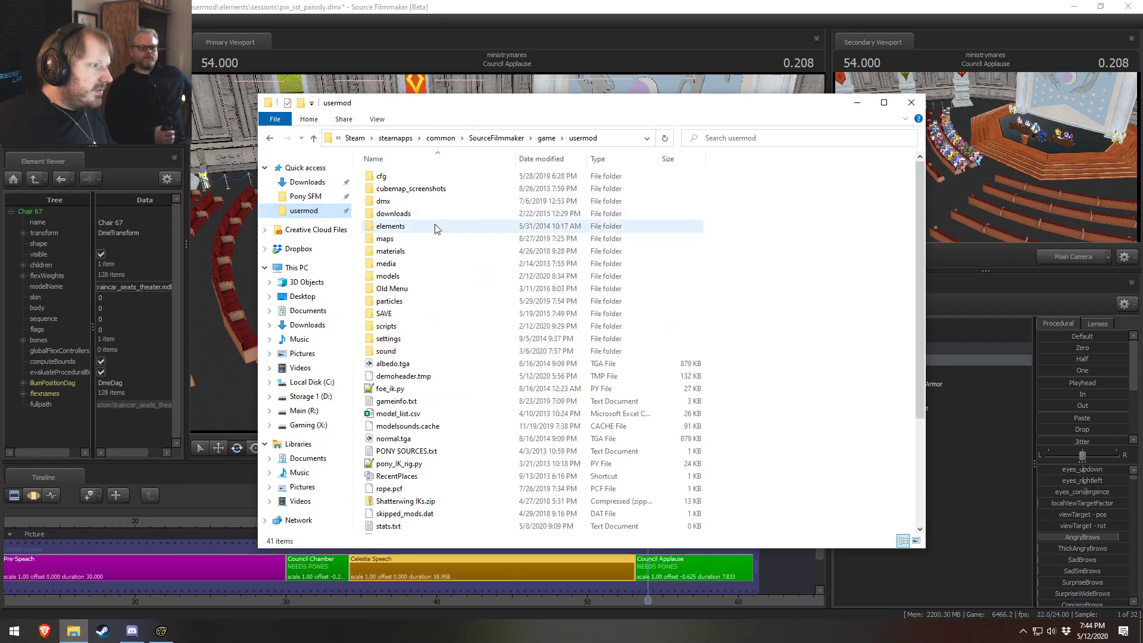
pyautogui.doubleClick(392, 251)
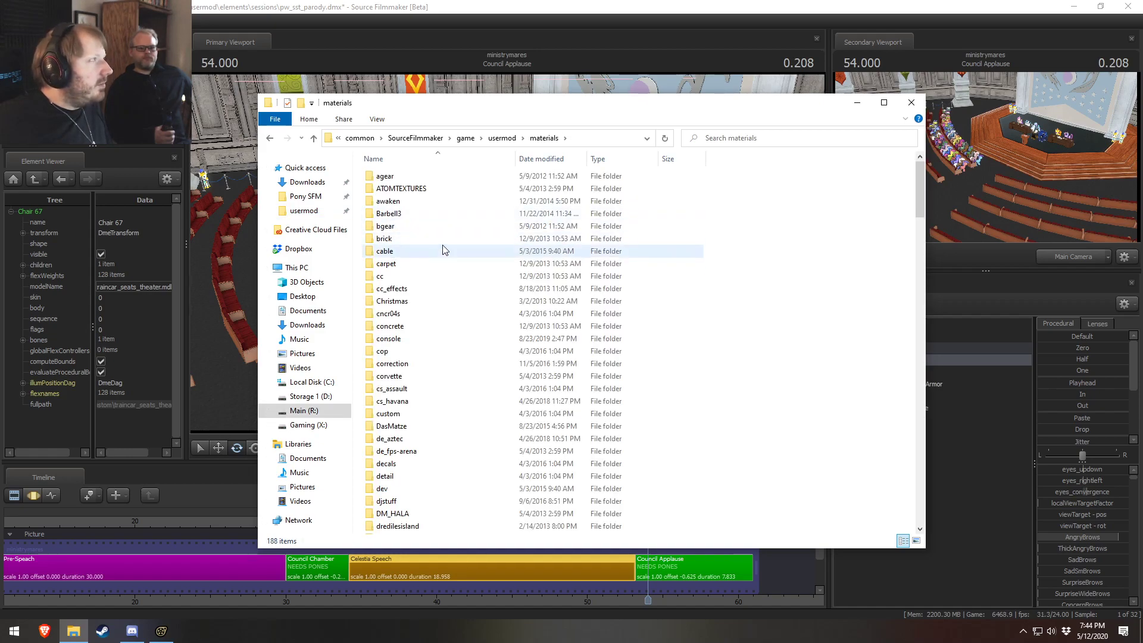
pyautogui.click(503, 138)
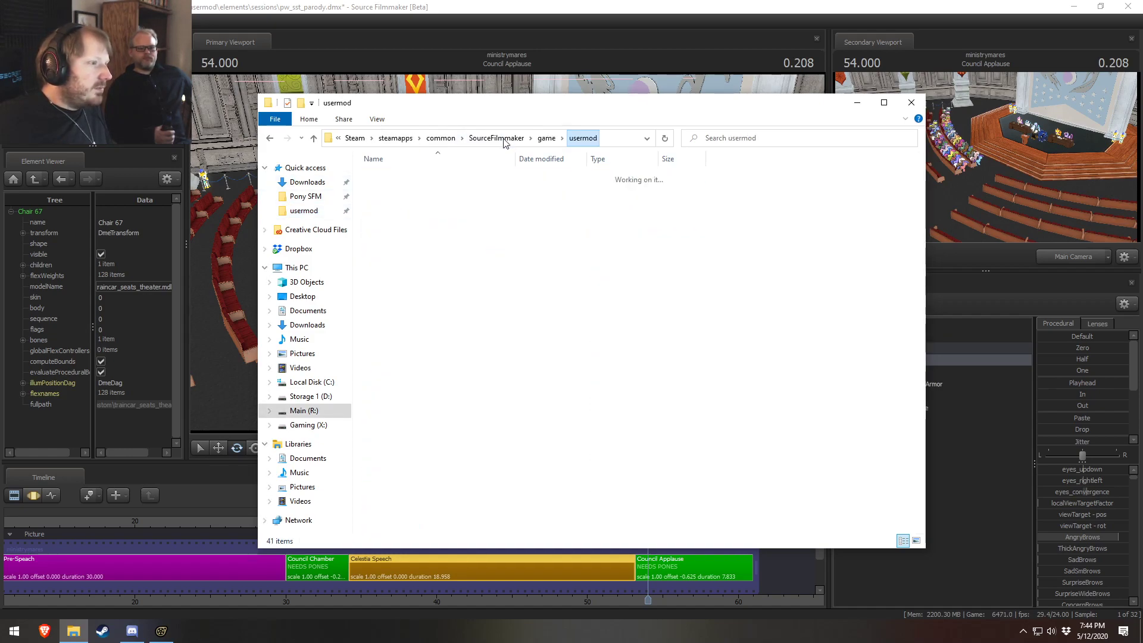
pyautogui.doubleClick(384, 226)
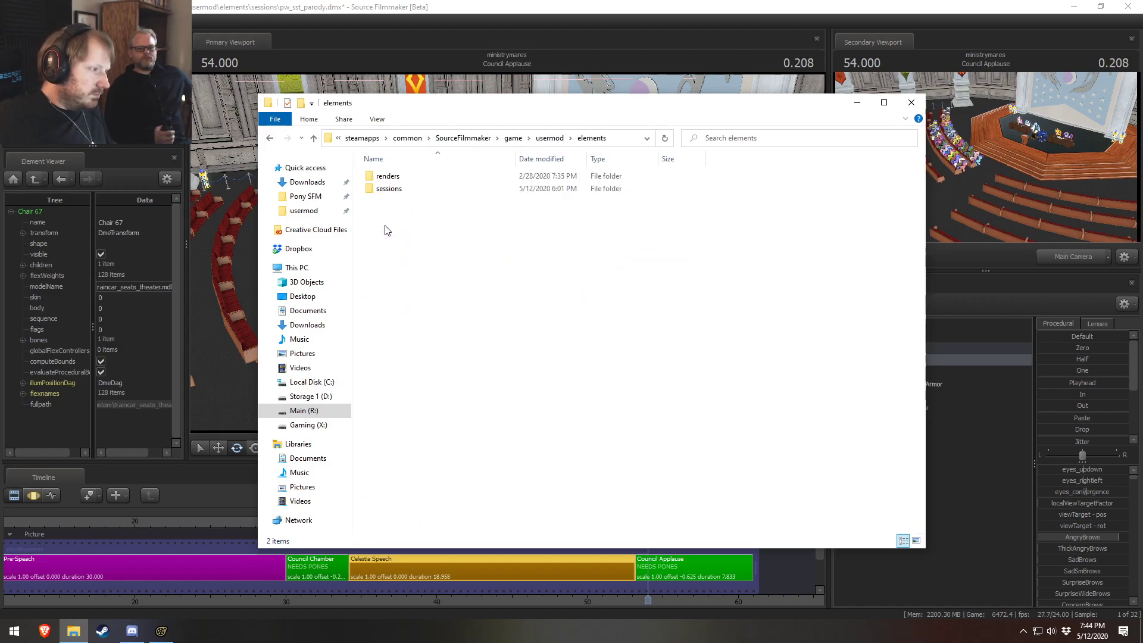
pyautogui.doubleClick(392, 189)
pyautogui.scroll(-20, 464, 378)
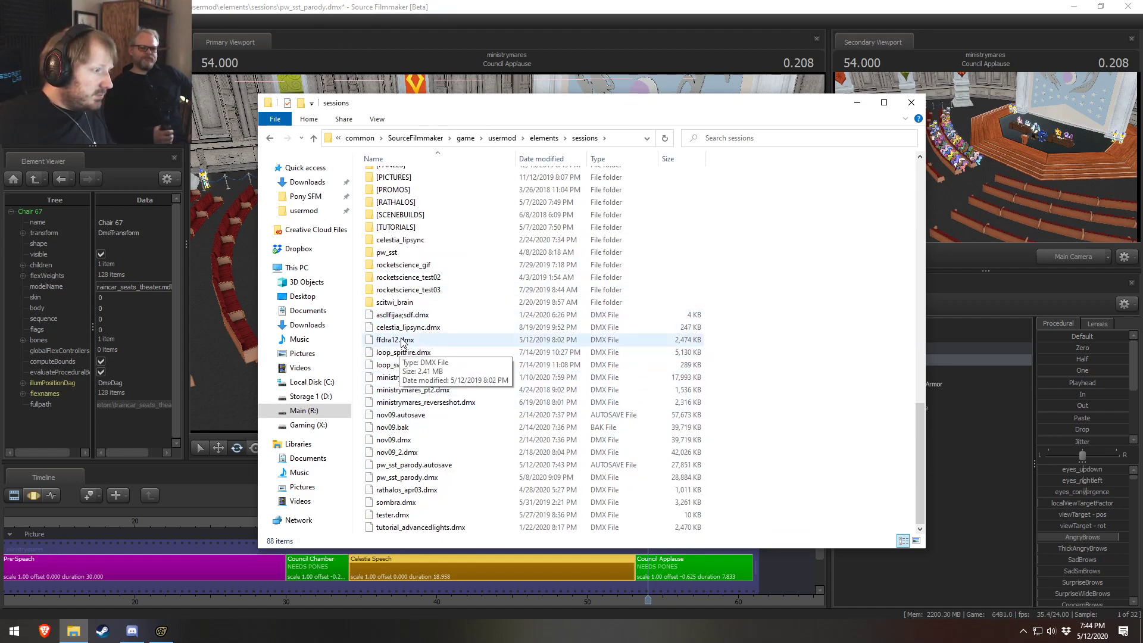
pyautogui.click(430, 477)
pyautogui.click(600, 5)
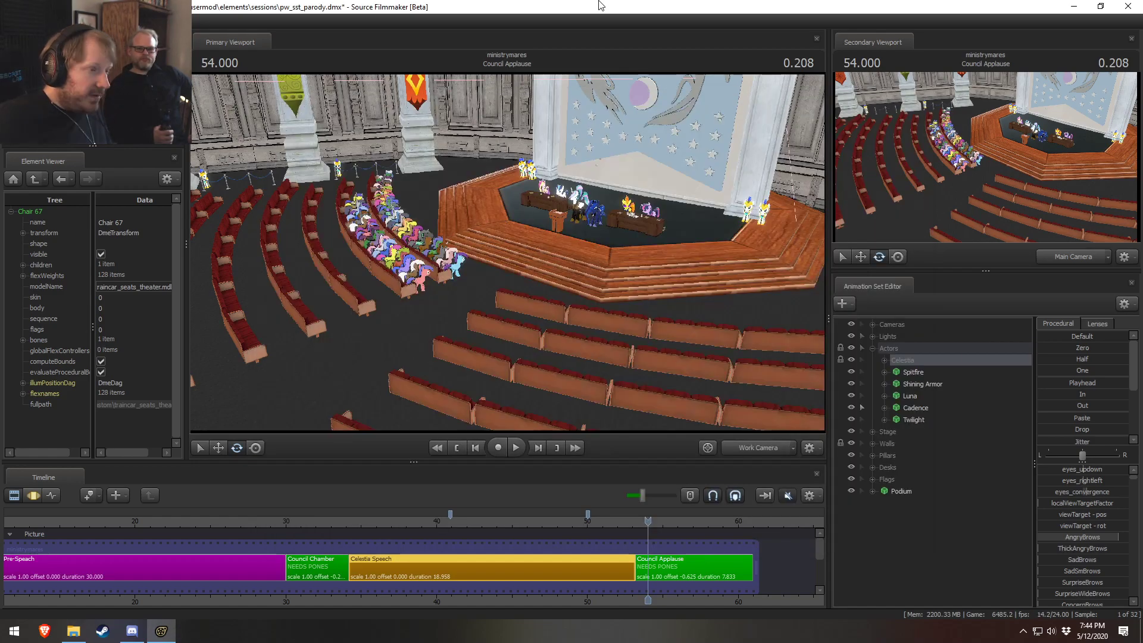
# Step: Save the session, check the size of the saved pw_sst_parody.dmx in File Explorer, and return to Source Filmmaker
pyautogui.hotkey('ctrl', 's')
pyautogui.hotkey('alt', 'Tab')
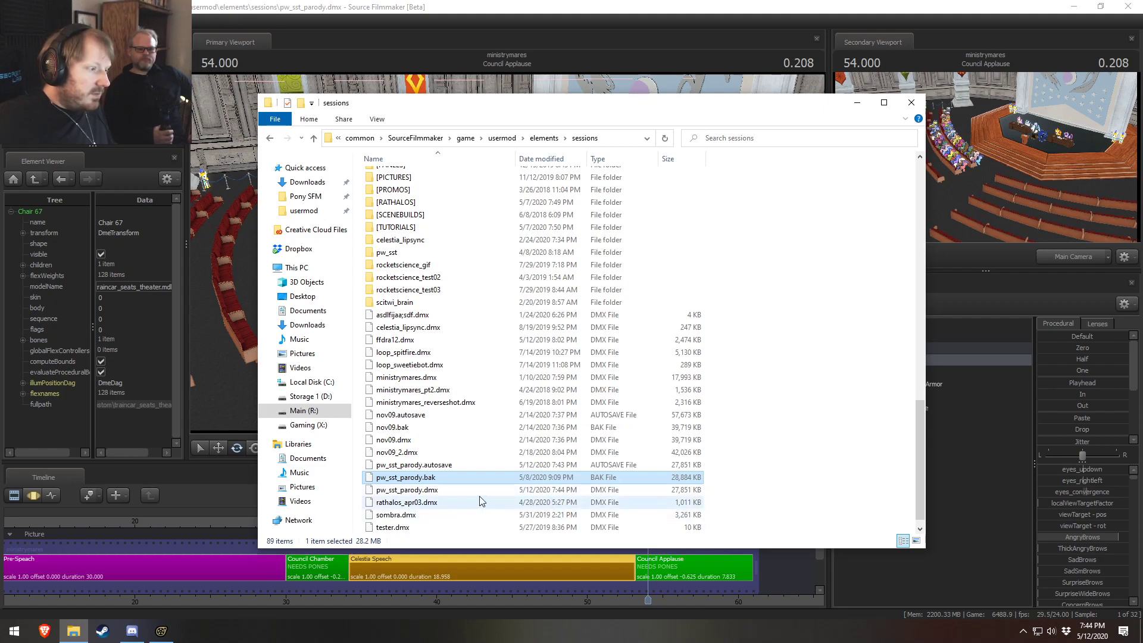
pyautogui.click(670, 492)
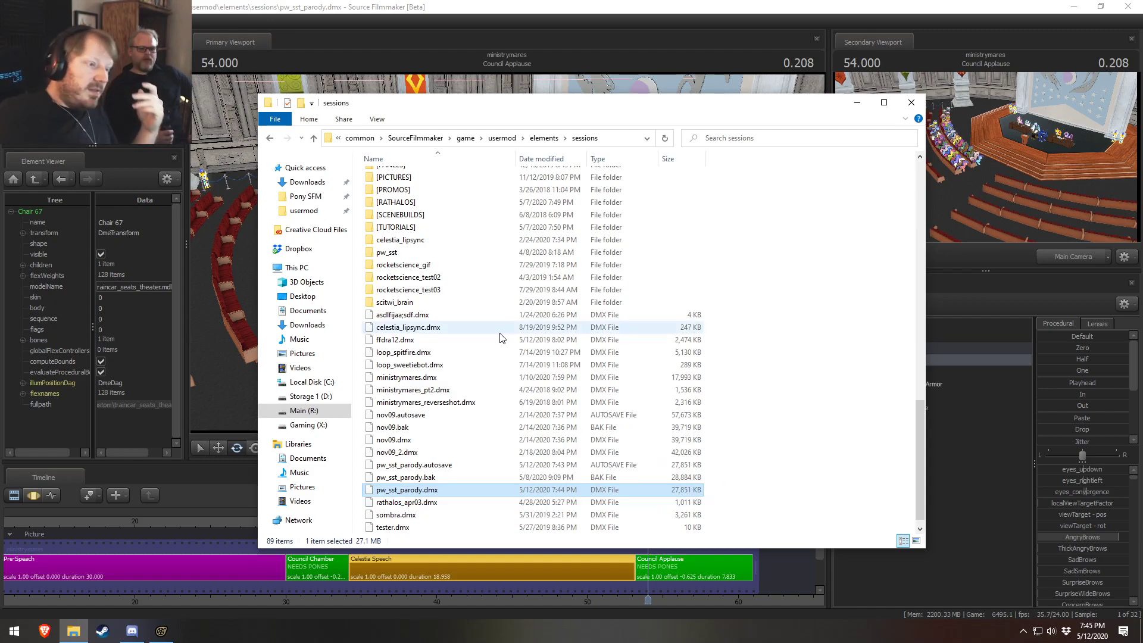
pyautogui.click(547, 6)
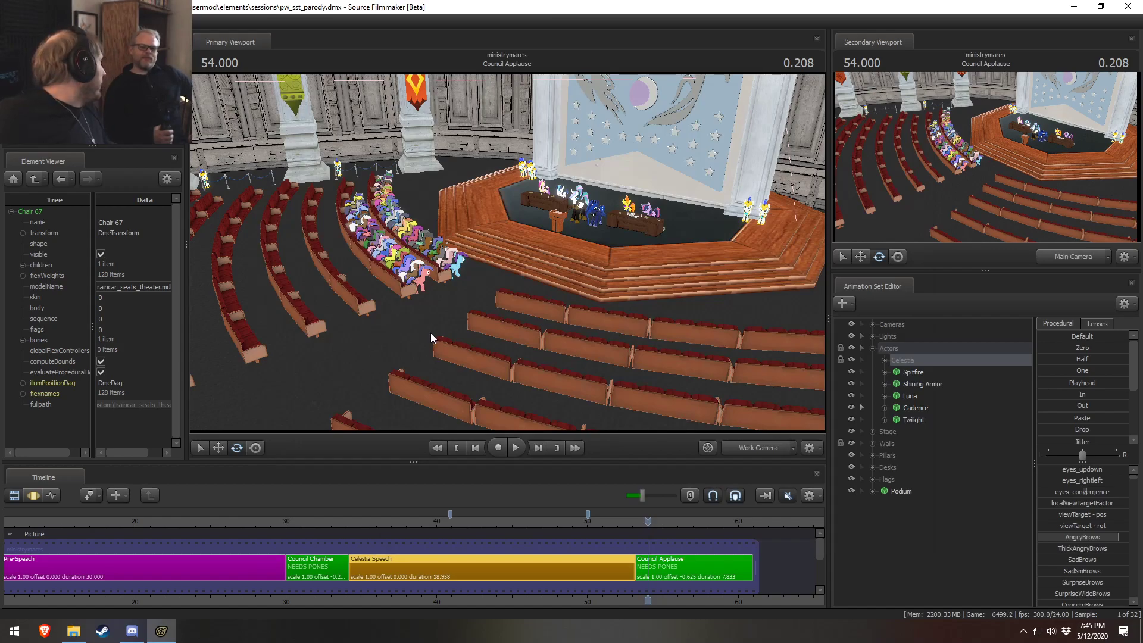
pyautogui.hotkey('alt', 'Tab')
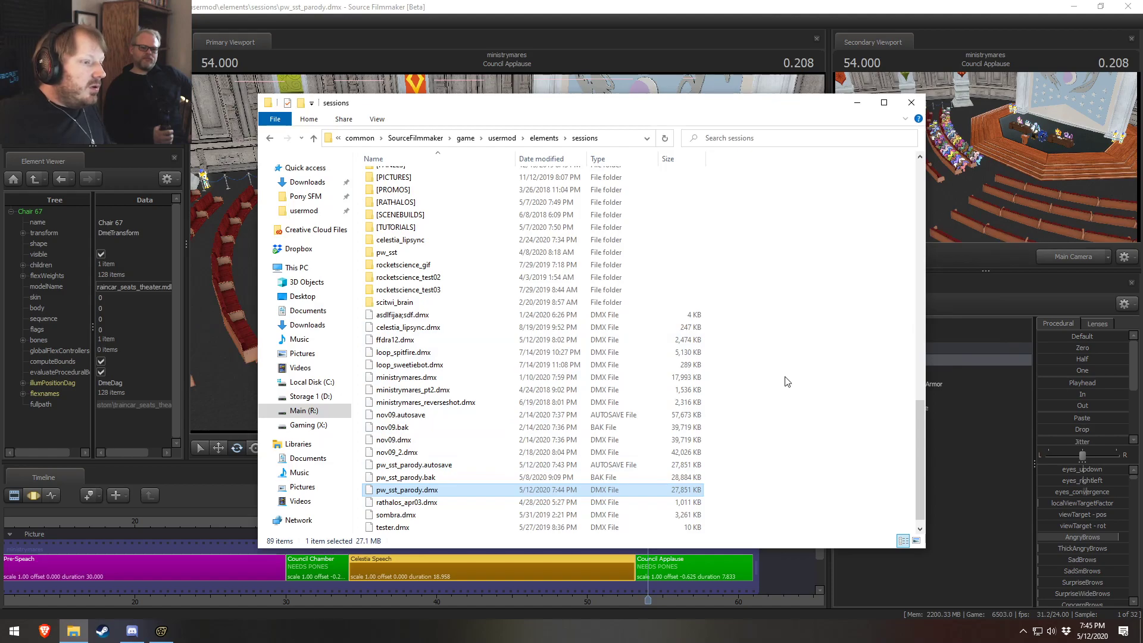
pyautogui.click(492, 567)
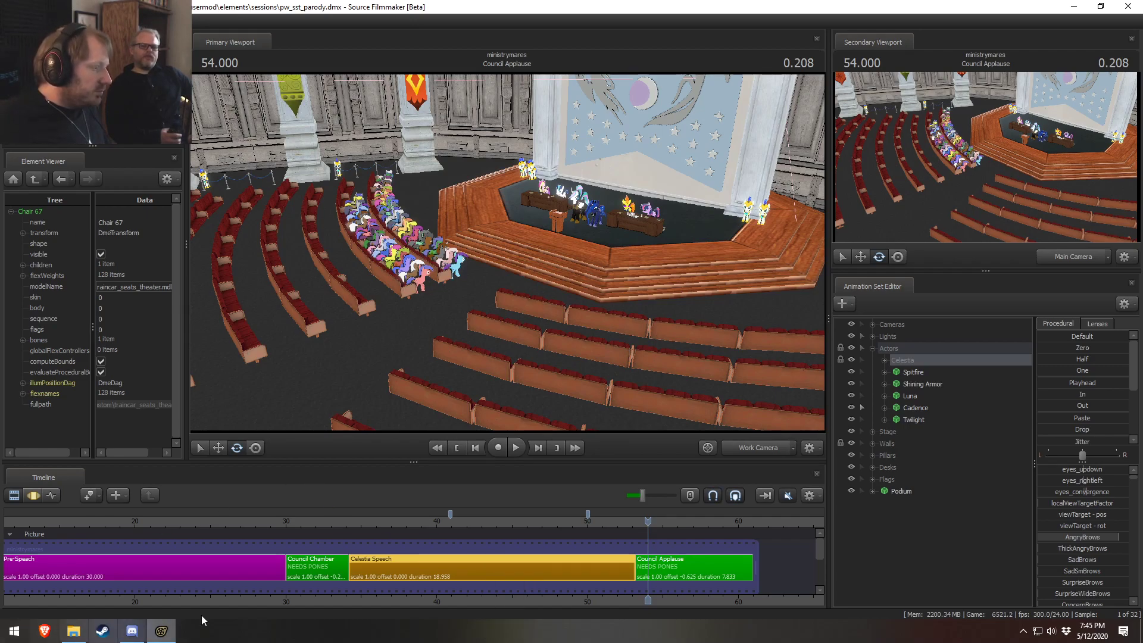
# Step: Open a new Brave browser window and search the web for "max memory for 32 bit"
pyautogui.moveTo(1142, 176); pyautogui.dragTo(423, 170)
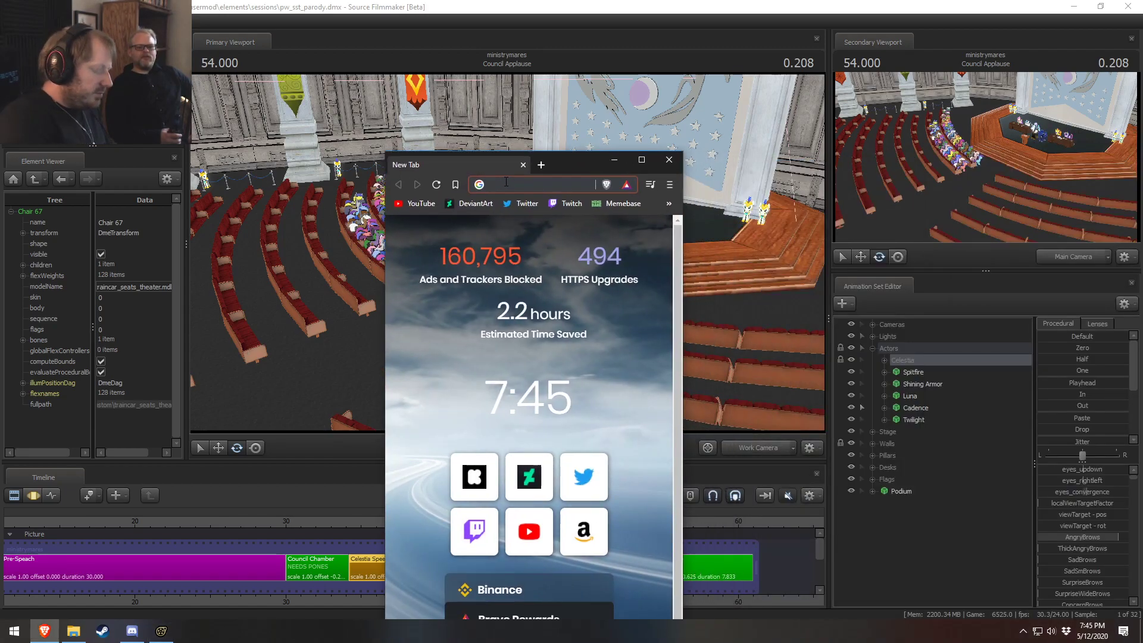
pyautogui.write('max ram')
pyautogui.write('em')
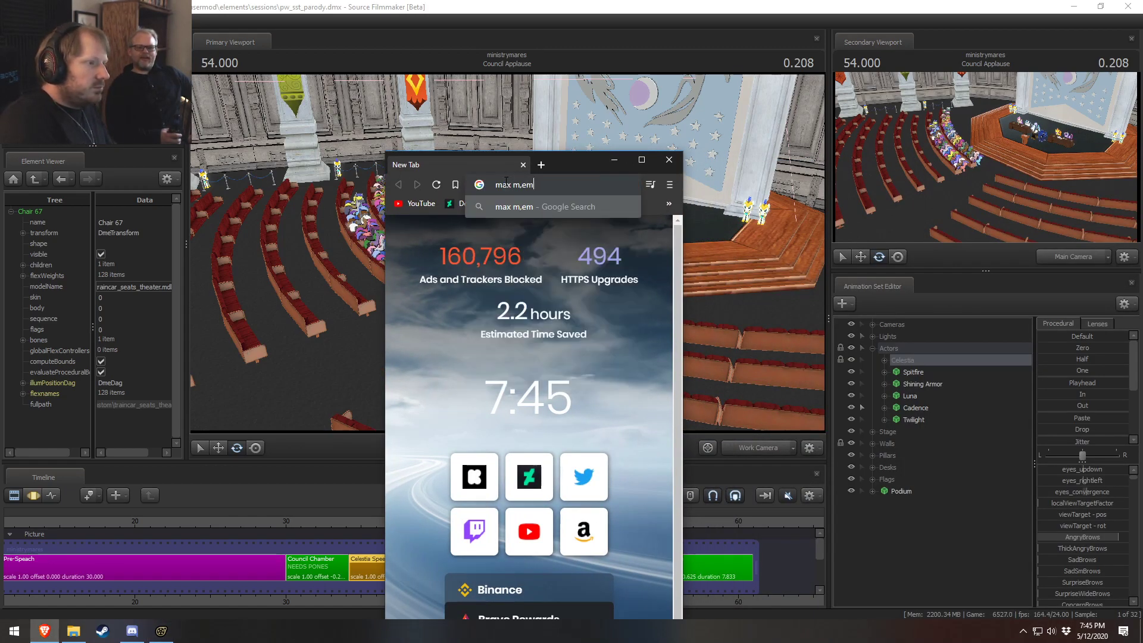
pyautogui.write('ory for ')
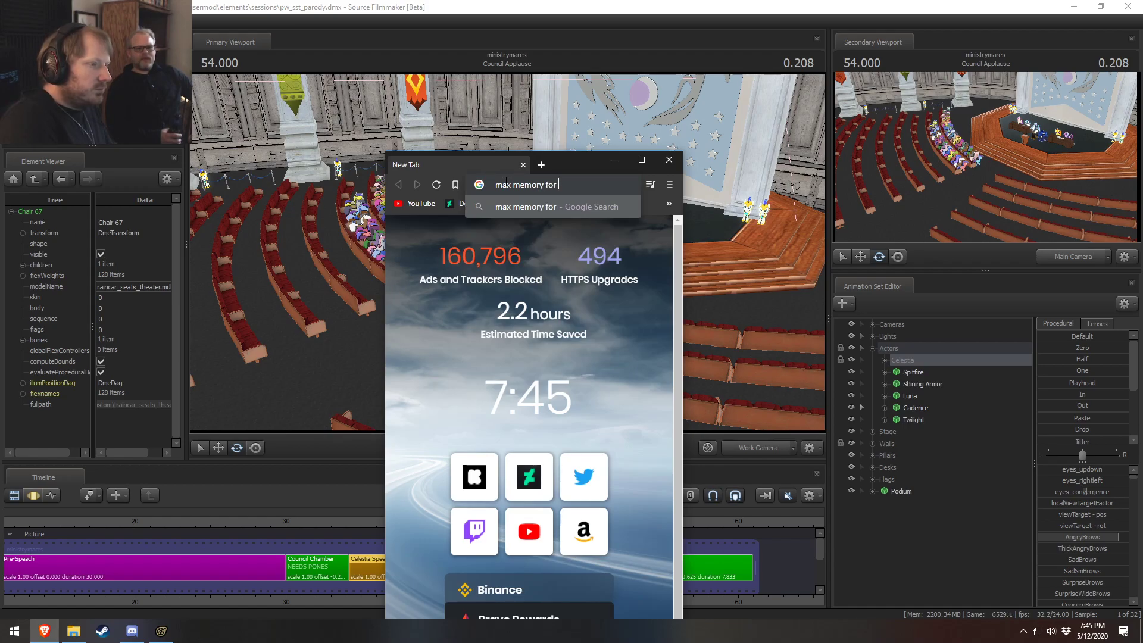
pyautogui.write('32 bit')
pyautogui.press('Return')
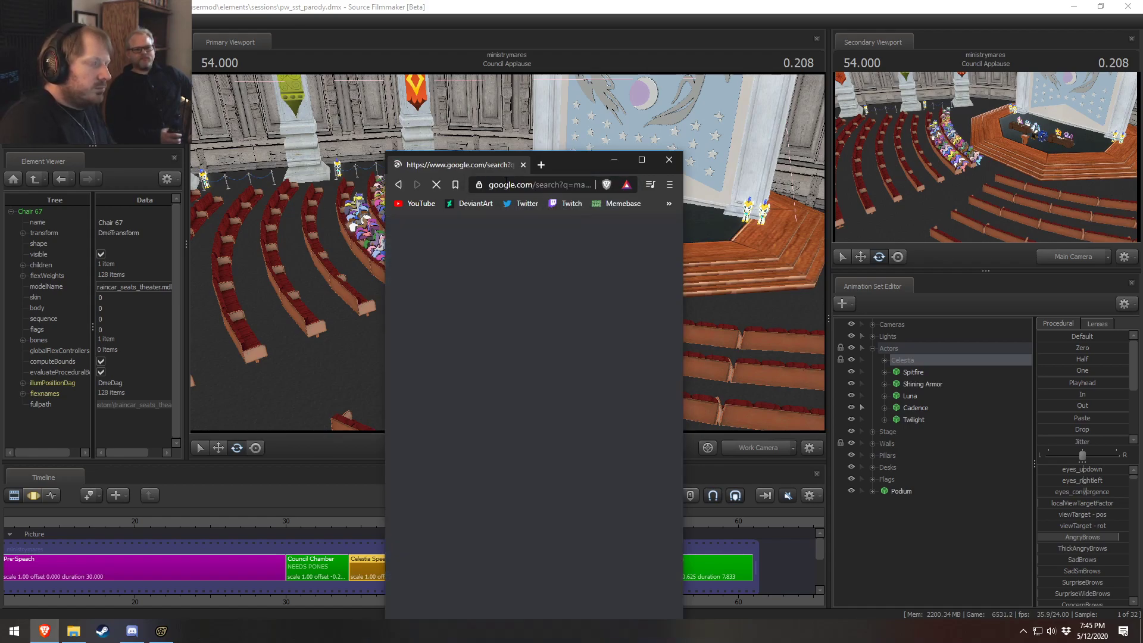
# Step: Widen the browser window, highlight the practical RAM limit in the featured answer, and close the browser to return to Source Filmmaker
pyautogui.moveTo(684, 356); pyautogui.dragTo(930, 356)
pyautogui.moveTo(596, 361); pyautogui.dragTo(611, 362)
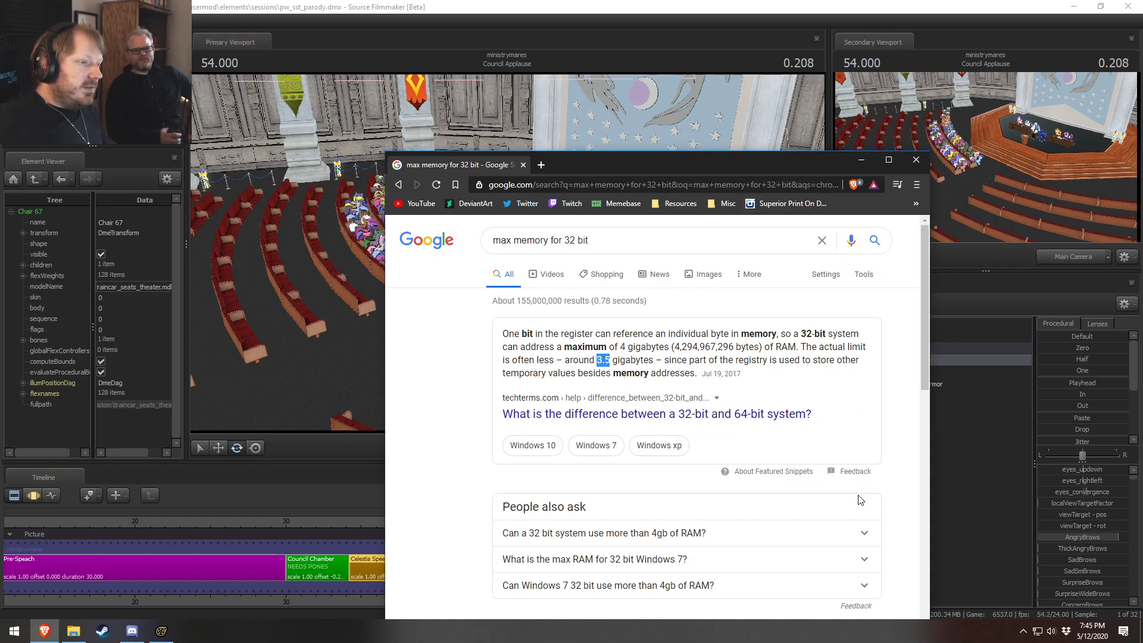
pyautogui.moveTo(748, 155); pyautogui.dragTo(563, 65)
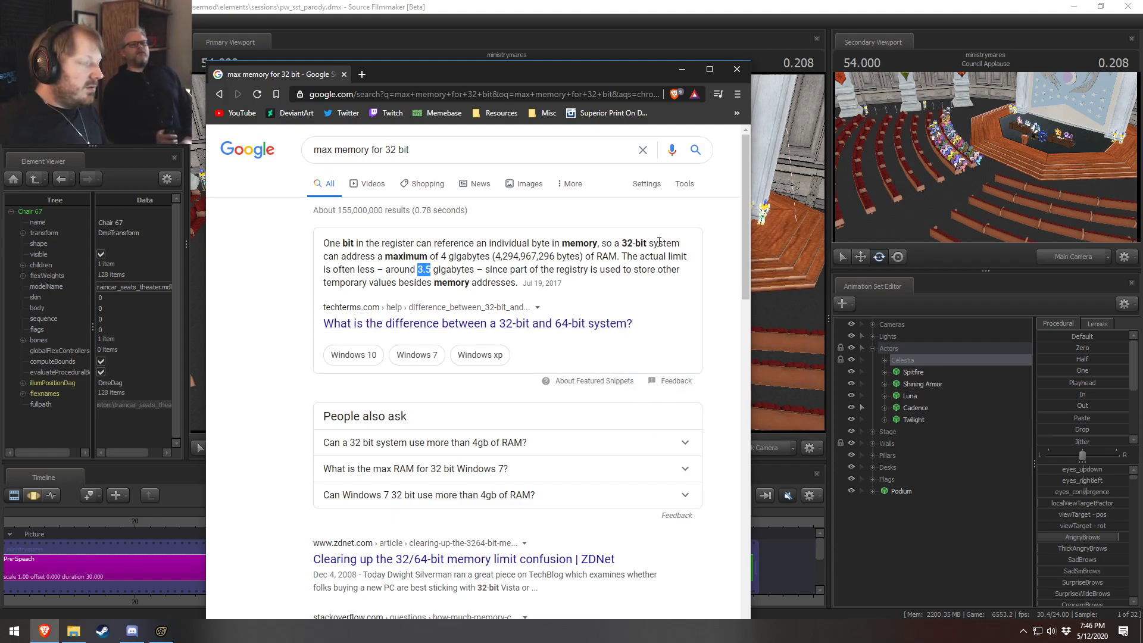
pyautogui.click(738, 70)
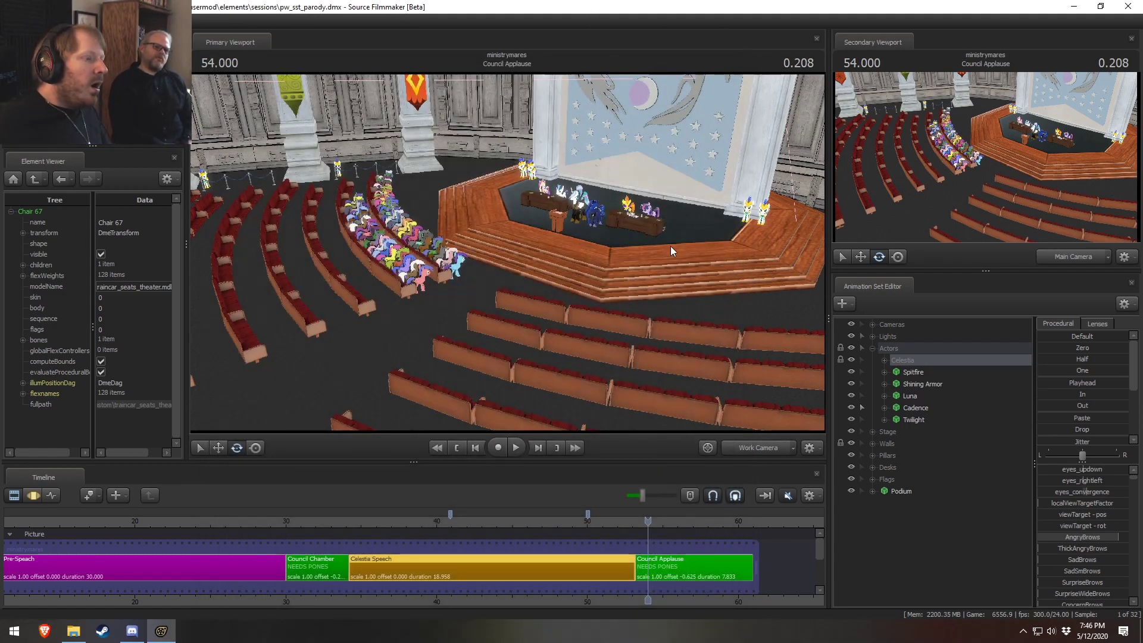
# Step: Move the playhead near the start of the Celestia Speech shot and view its reduced set through the Work Camera
pyautogui.moveTo(633, 521); pyautogui.dragTo(352, 522)
pyautogui.click(746, 448)
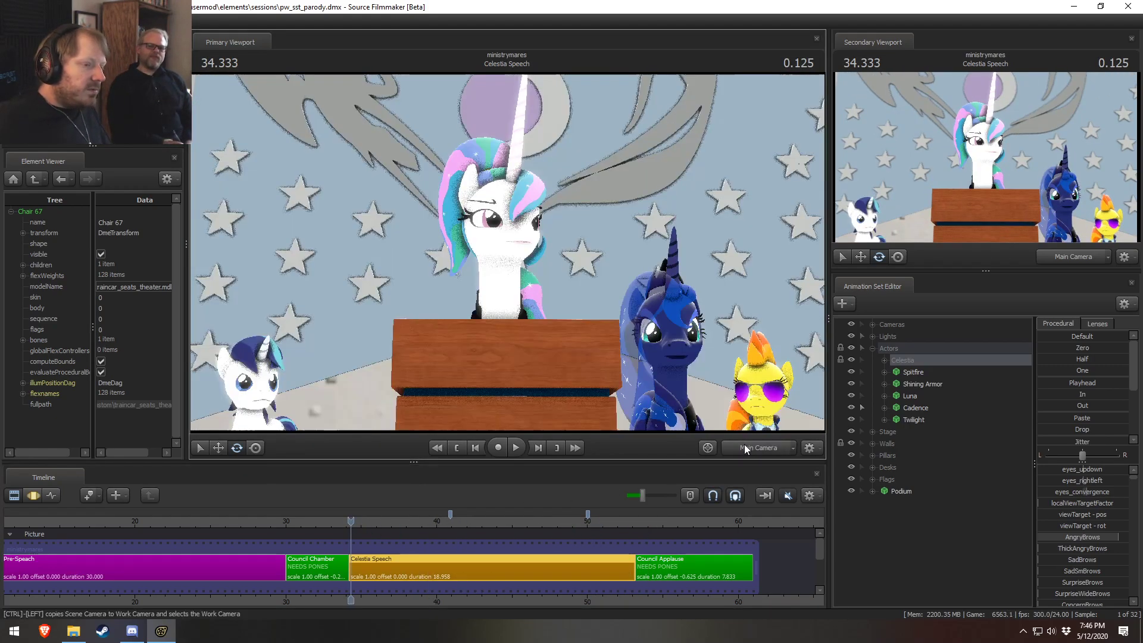
pyautogui.click(746, 447)
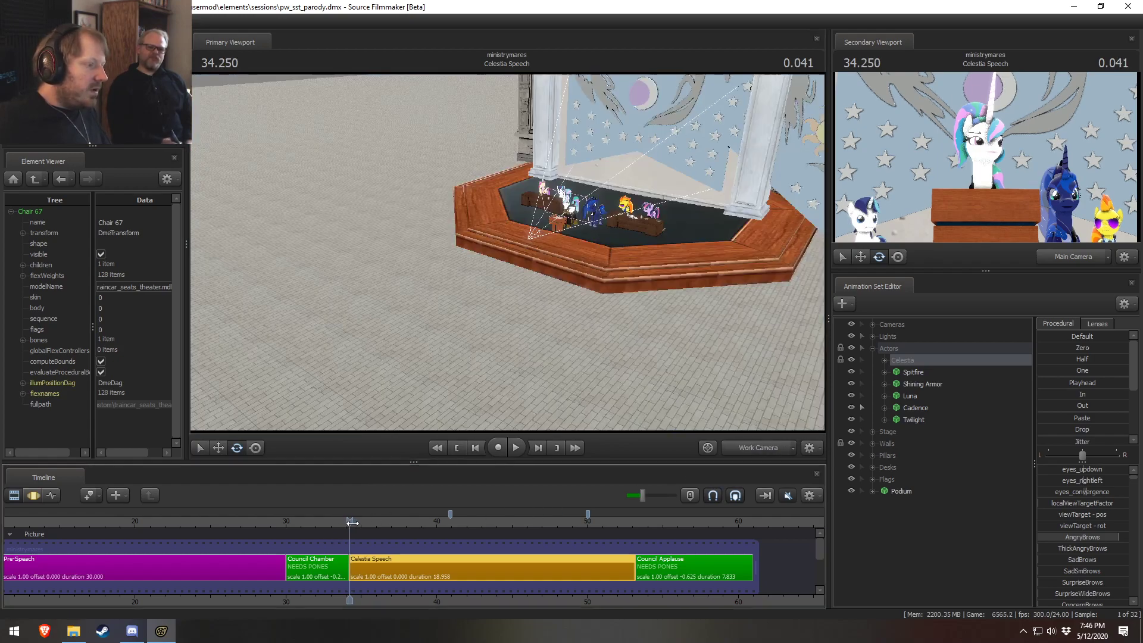
pyautogui.click(361, 521)
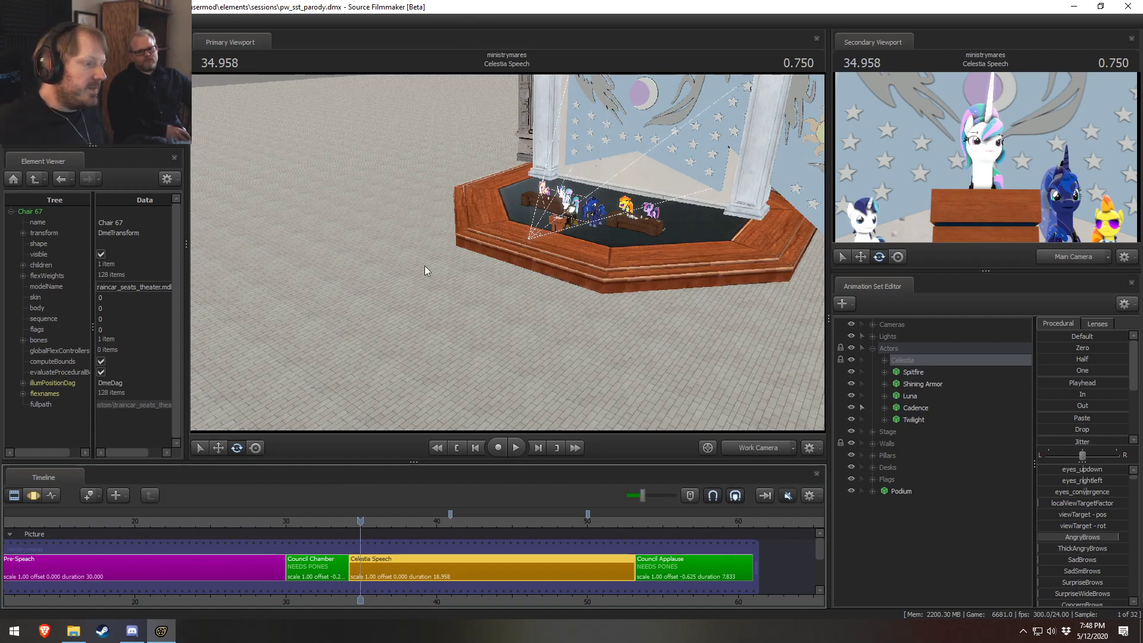
# Step: Zoom the timeline in on Celestia Speech, move the playhead to about 39.5 seconds, and view the shot through the Main Camera
pyautogui.scroll(-2, 461, 601)
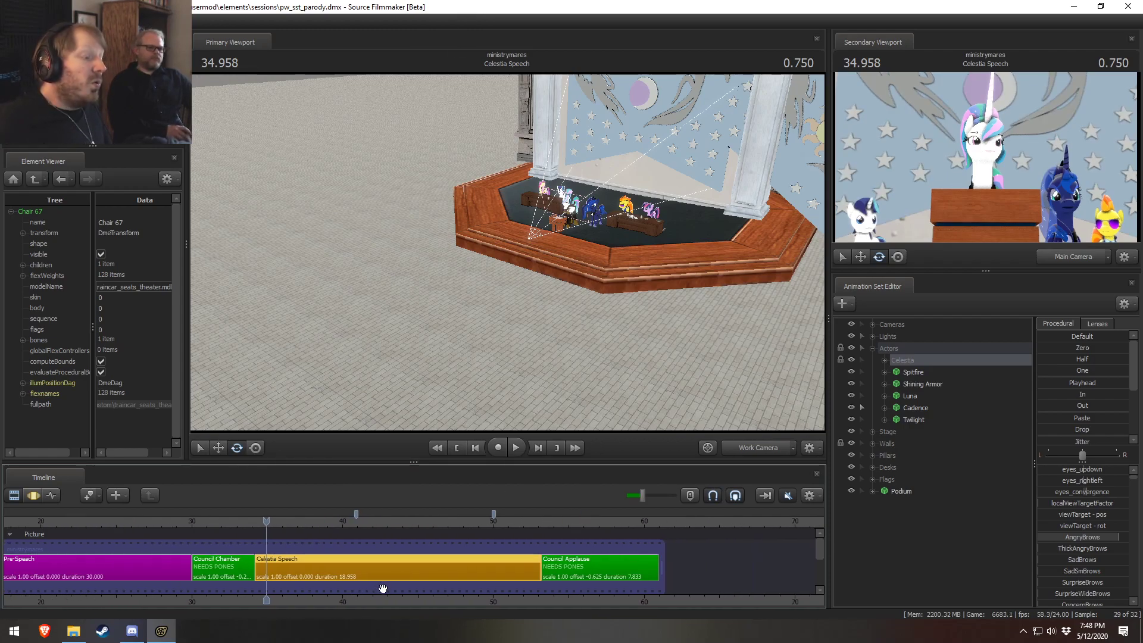
pyautogui.scroll(4, 452, 606)
pyautogui.moveTo(460, 593); pyautogui.dragTo(404, 587, button='middle')
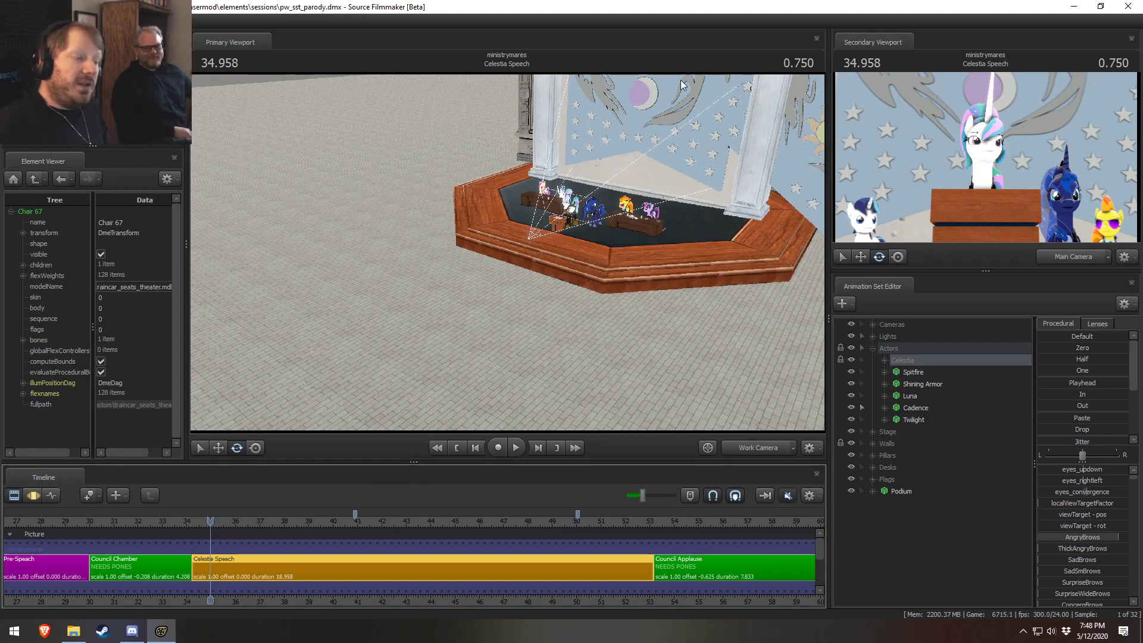
pyautogui.click(321, 523)
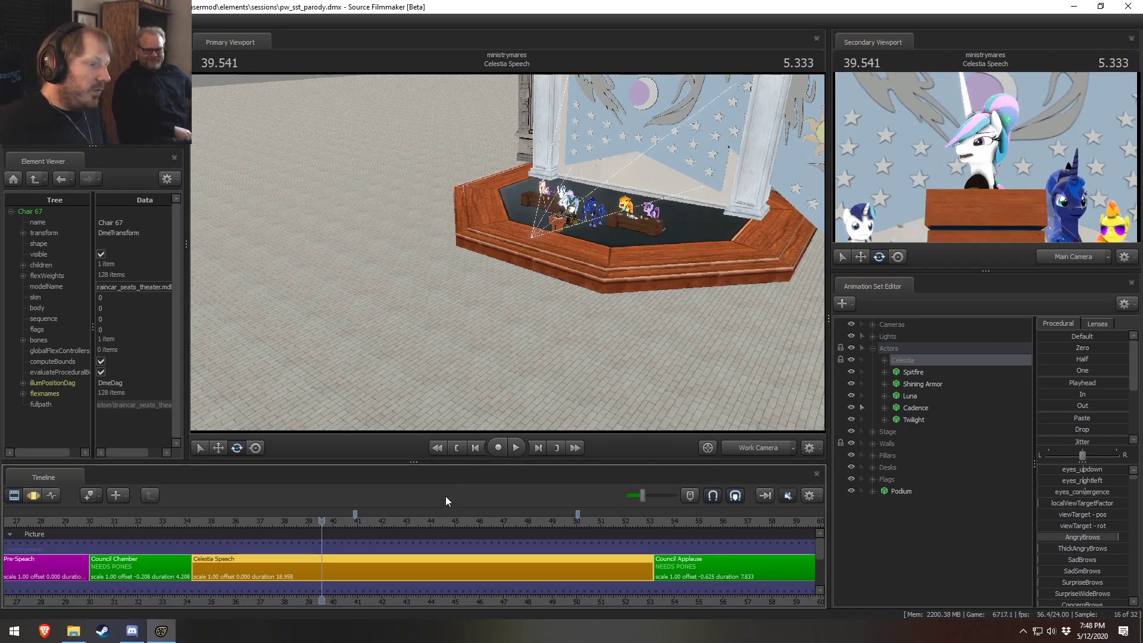
pyautogui.click(751, 448)
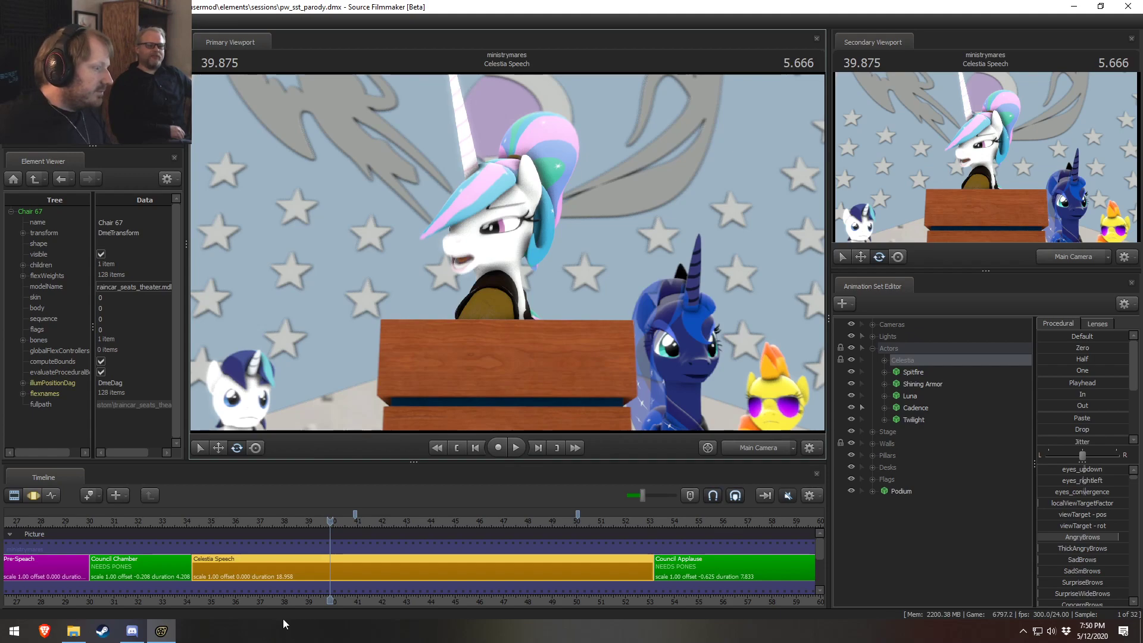
# Step: Scrub through the opening seconds of Celestia Speech, then move the playhead back to 32.916 in the Council Chamber shot
pyautogui.moveTo(338, 604); pyautogui.dragTo(297, 598, button='middle')
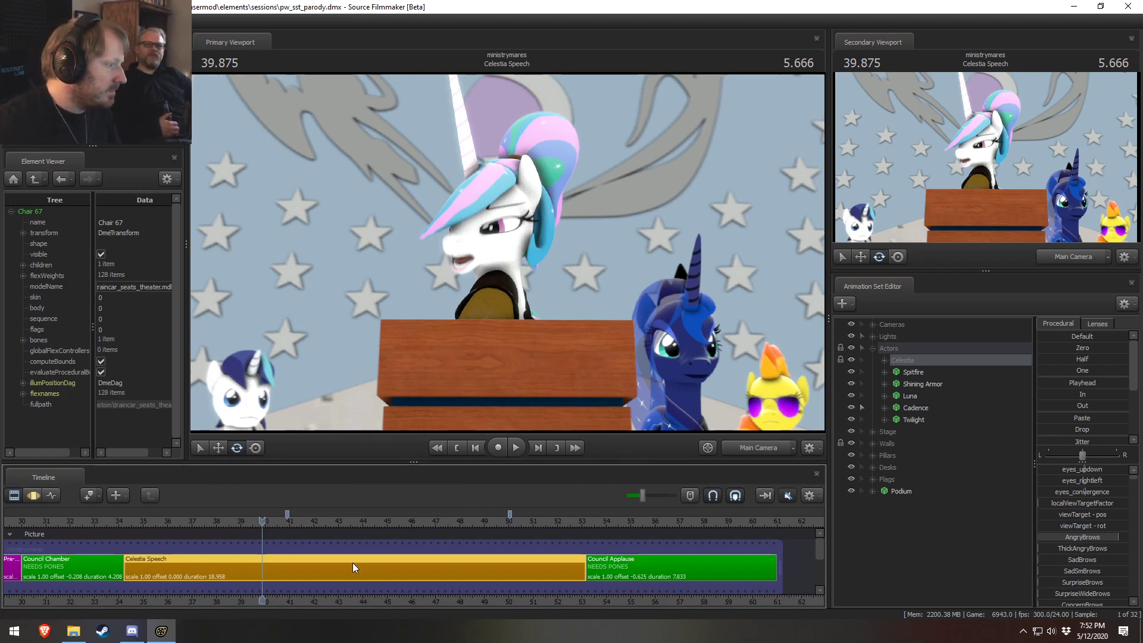
pyautogui.moveTo(356, 603)
pyautogui.mouseDown()
pyautogui.moveTo(388, 600)
pyautogui.moveTo(376, 600)
pyautogui.mouseUp()
pyautogui.moveTo(143, 528); pyautogui.dragTo(157, 566)
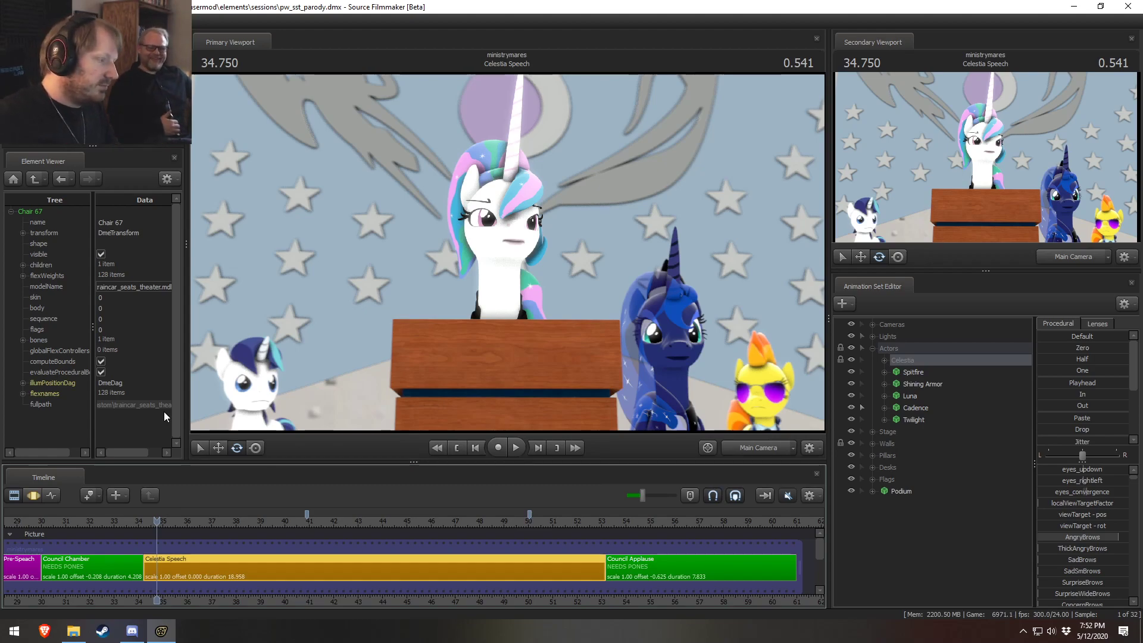
pyautogui.moveTo(157, 521); pyautogui.dragTo(180, 525)
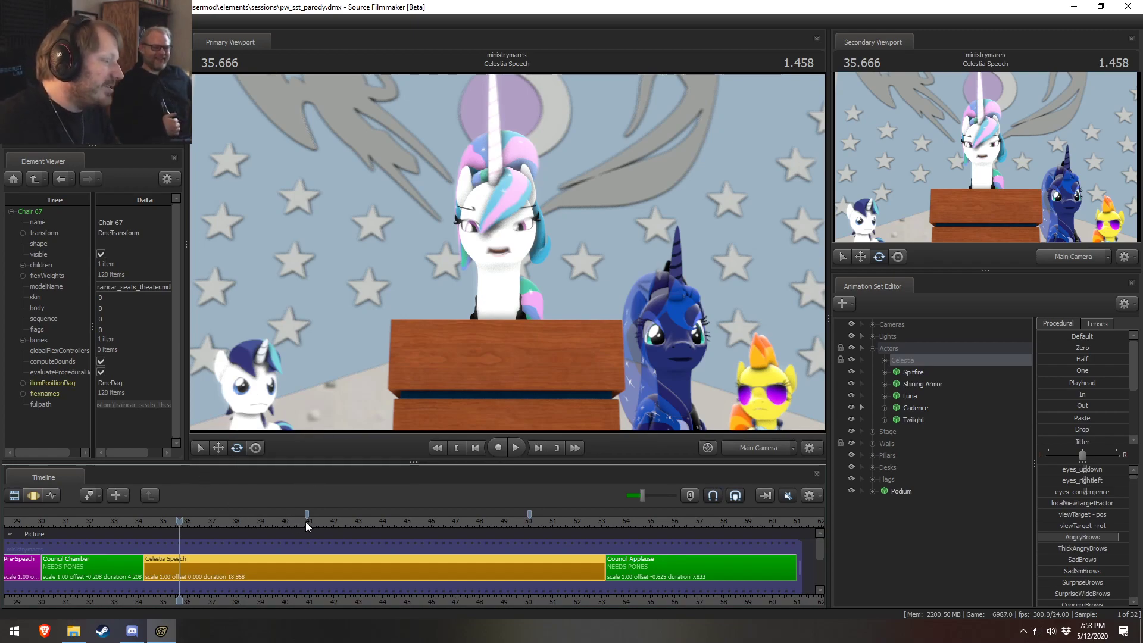
pyautogui.click(168, 522)
pyautogui.moveTo(168, 540); pyautogui.dragTo(195, 543)
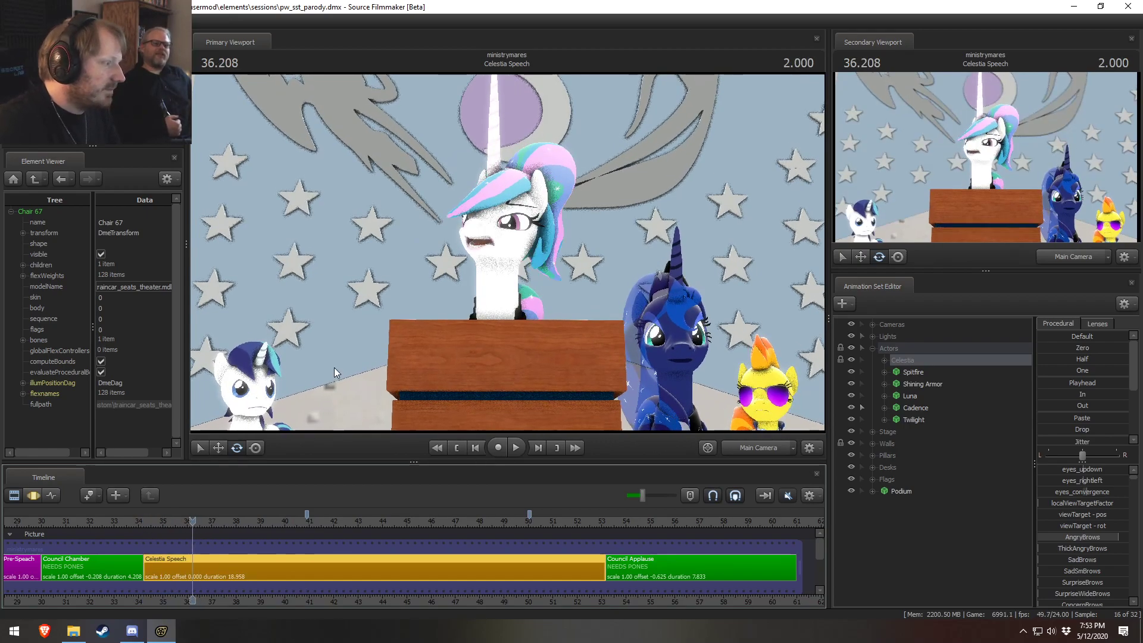
pyautogui.click(68, 521)
pyautogui.moveTo(69, 521); pyautogui.dragTo(112, 539)
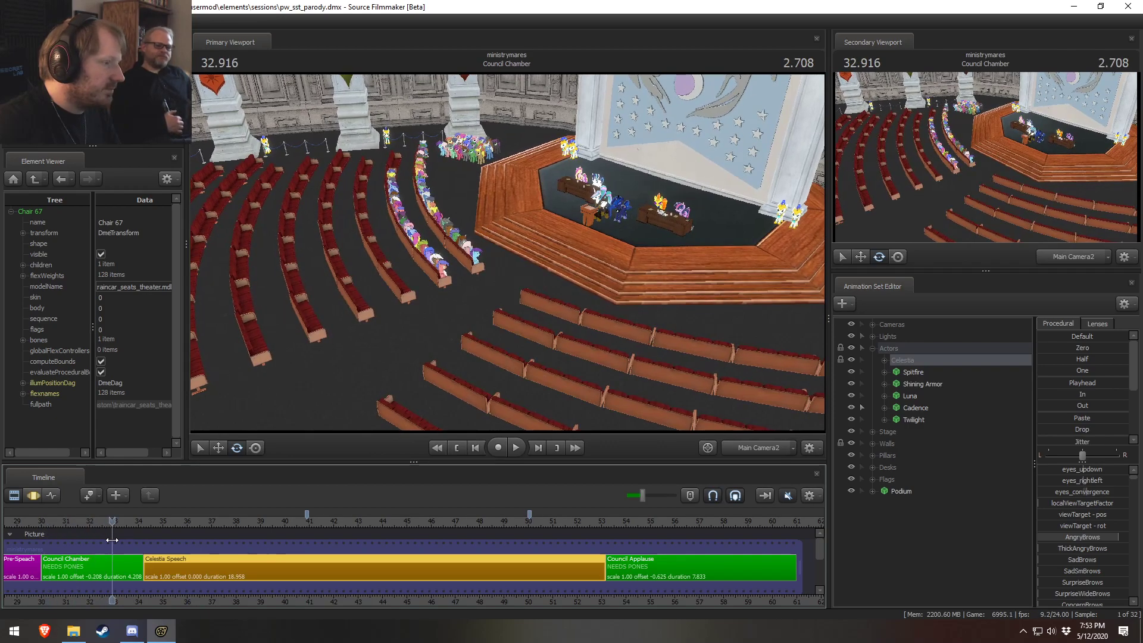
# Step: Switch the primary viewport to the Work Camera and reframe it on the audience seating beside the stage
pyautogui.click(766, 452)
pyautogui.moveTo(685, 357); pyautogui.dragTo(590, 276)
pyautogui.press('w')
pyautogui.press('d')
pyautogui.press('w')
pyautogui.press('a')
pyautogui.moveTo(466, 284); pyautogui.dragTo(524, 294)
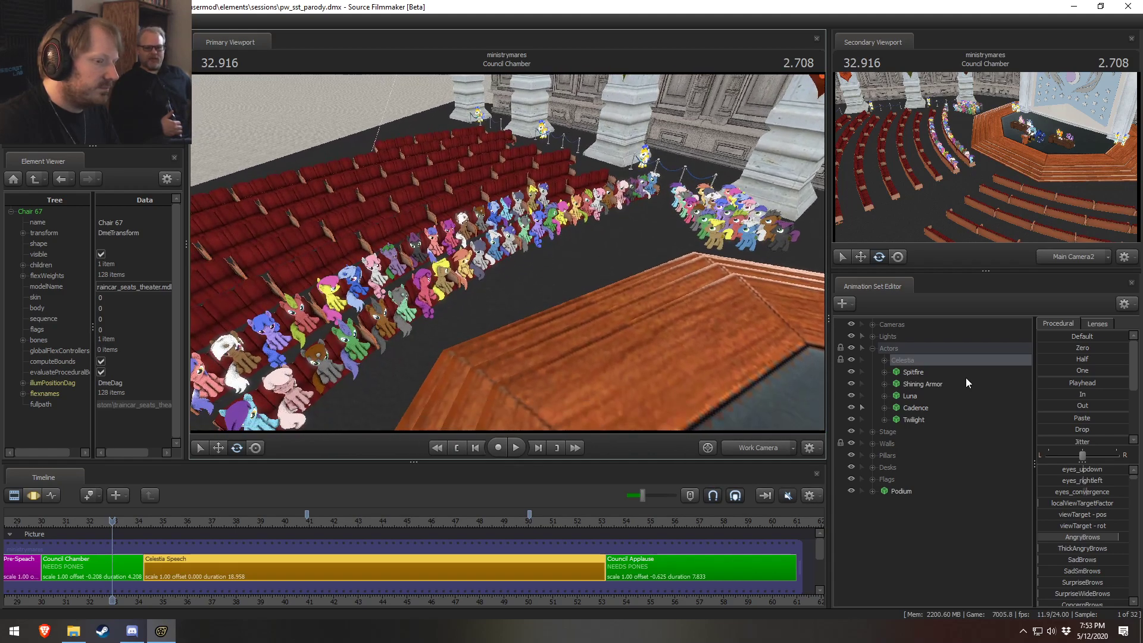
# Step: Make Council Chamber the active shot and select the Audience BASE group in the Motion Editor, with the seating framed from above
pyautogui.click(126, 573)
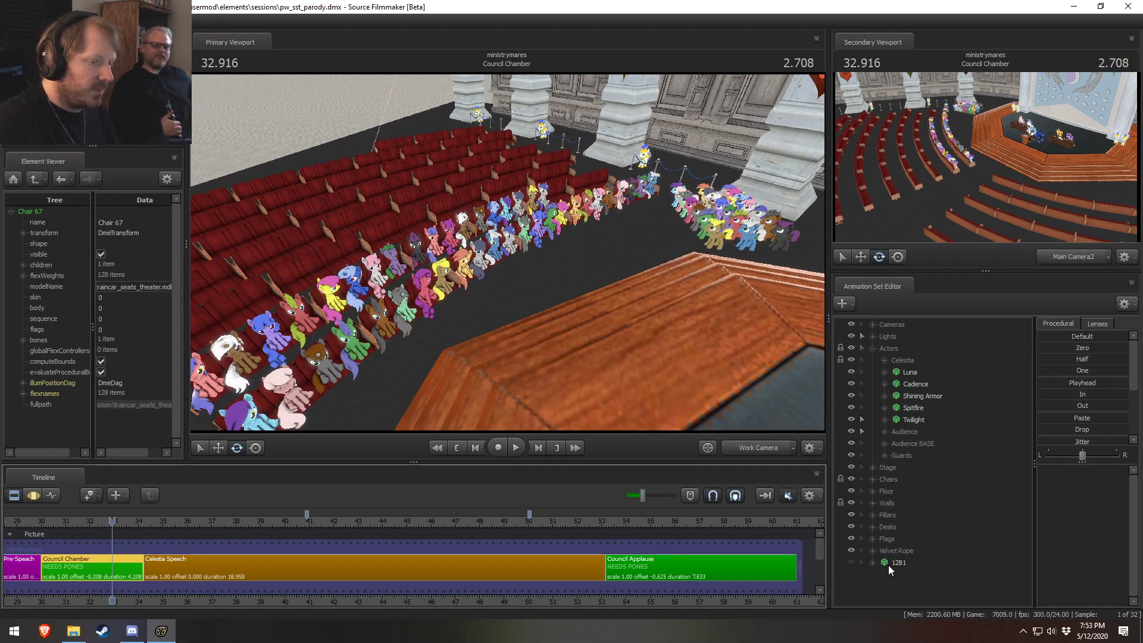
pyautogui.moveTo(744, 364)
pyautogui.mouseDown()
pyautogui.moveTo(756, 354)
pyautogui.moveTo(761, 368)
pyautogui.mouseUp()
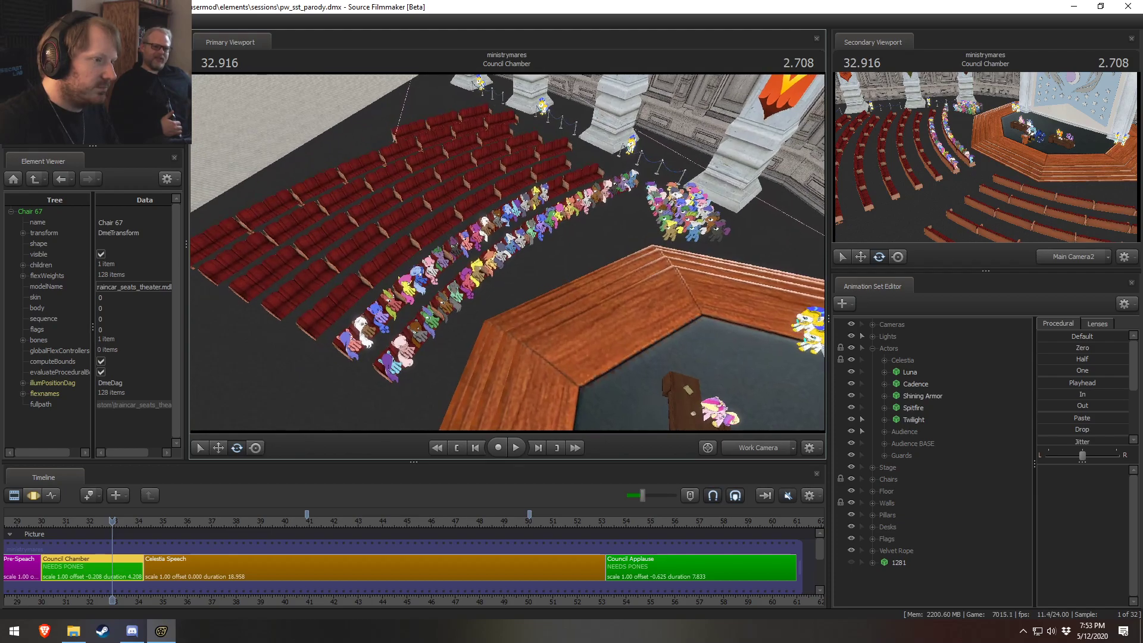
pyautogui.click(886, 432)
pyautogui.click(886, 433)
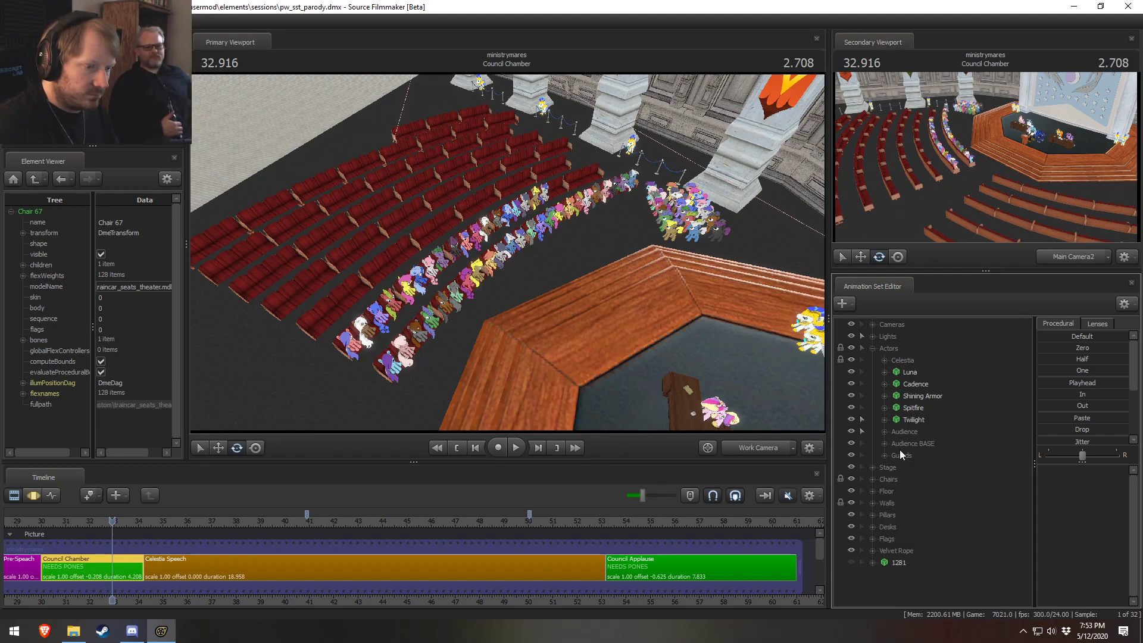
pyautogui.click(895, 446)
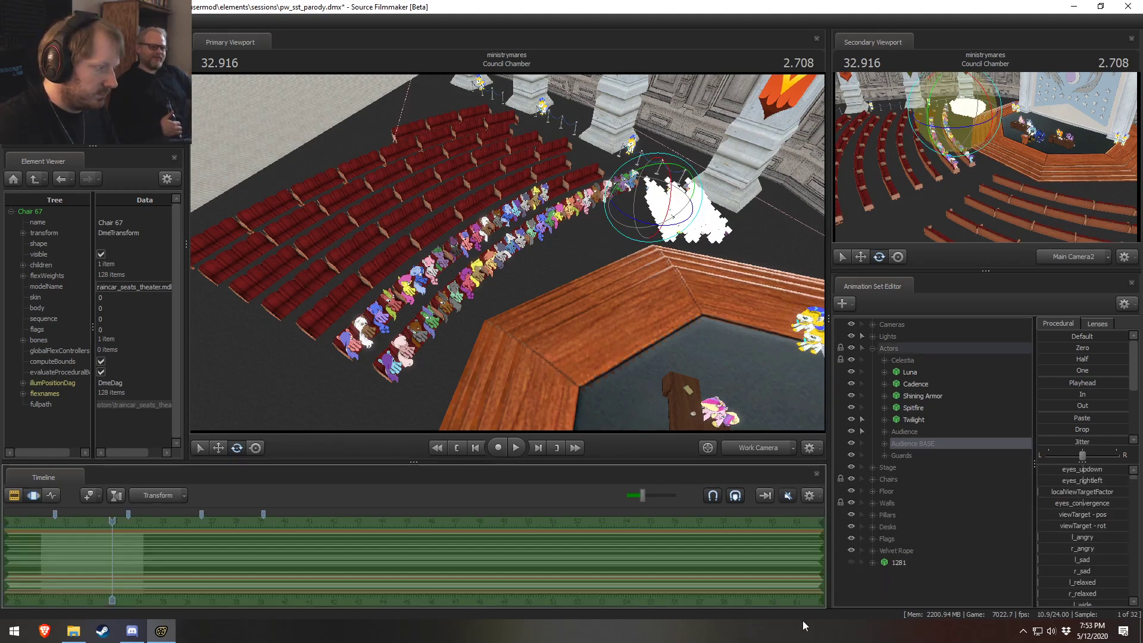
# Step: Copy all the animation sets in the Audience BASE group and paste them into the Council Chamber shot
pyautogui.click(885, 444)
pyautogui.rightClick(919, 468)
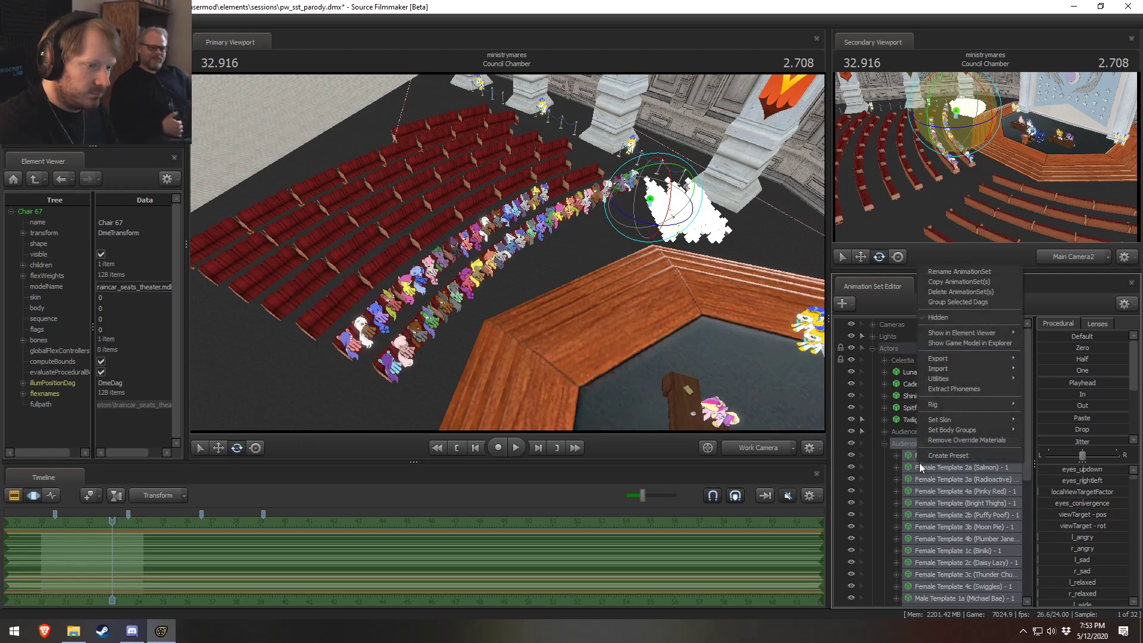
pyautogui.click(934, 284)
pyautogui.click(885, 444)
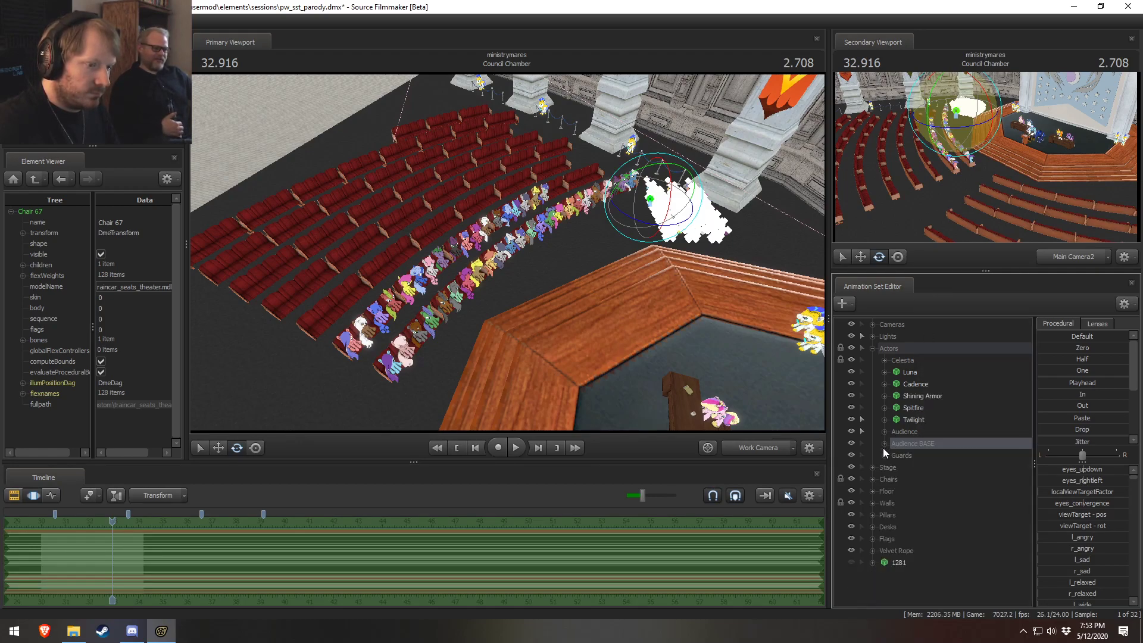
pyautogui.rightClick(887, 577)
pyautogui.click(930, 527)
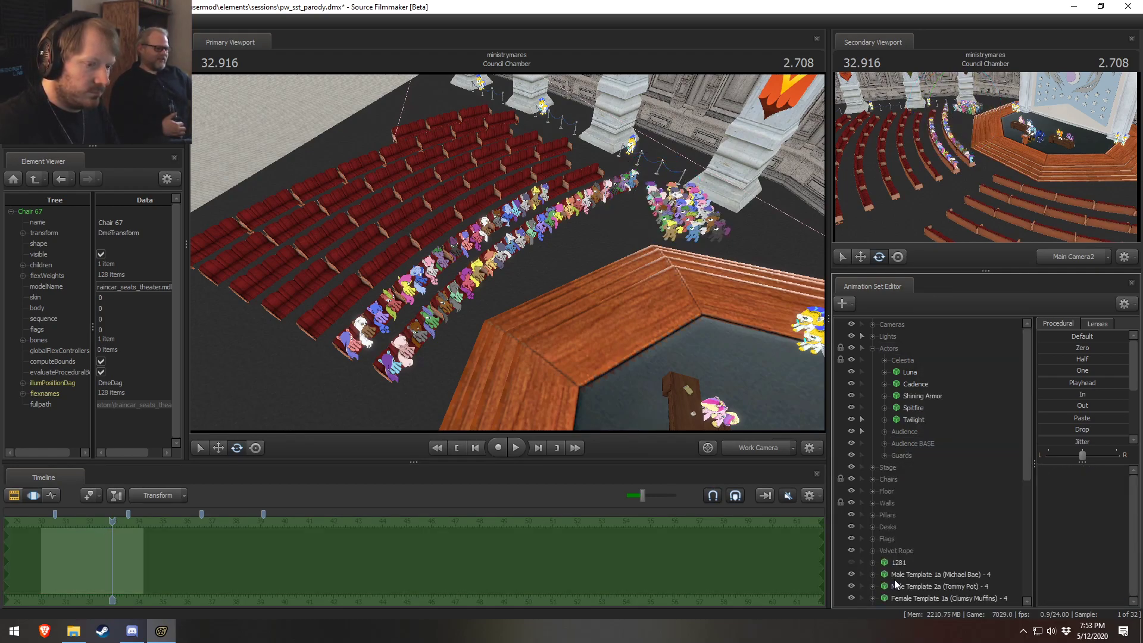
# Step: Select all the pasted models numbered 4 and move them away from the base group to the floor between the seats and stage
pyautogui.click(918, 597)
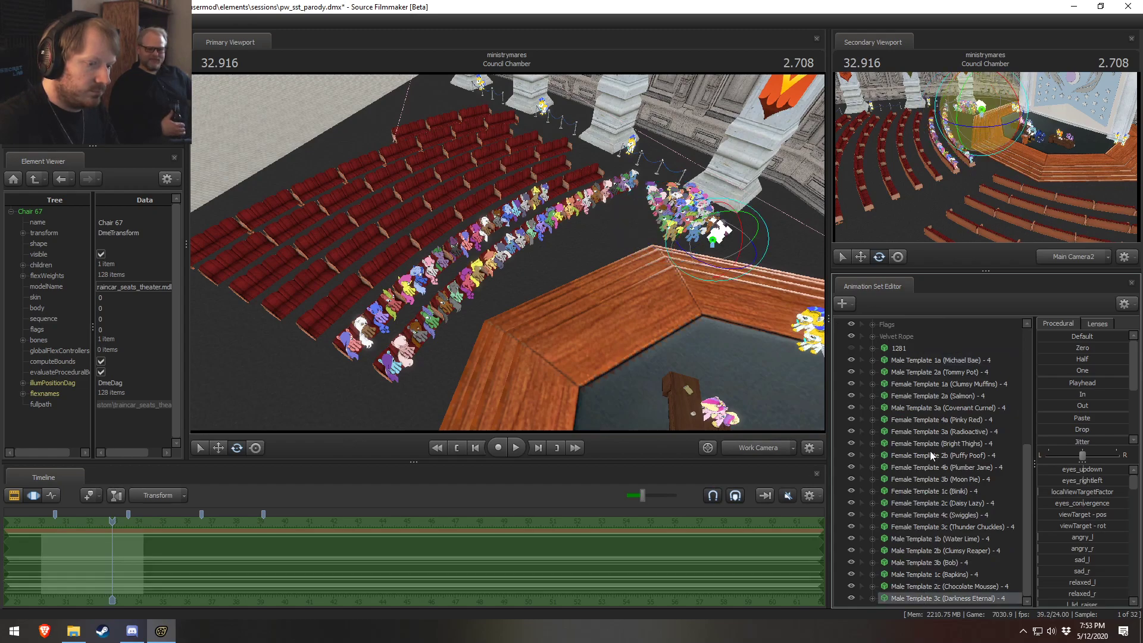
pyautogui.keyDown('shift'); pyautogui.click(917, 360); pyautogui.keyUp('shift')
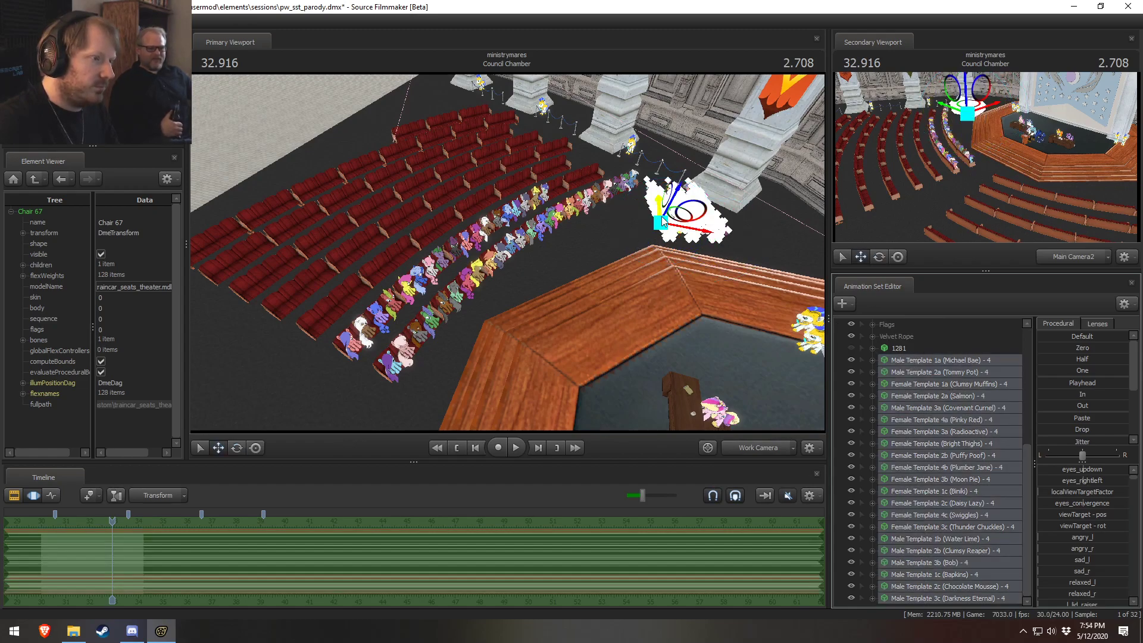
pyautogui.moveTo(645, 233); pyautogui.dragTo(607, 264)
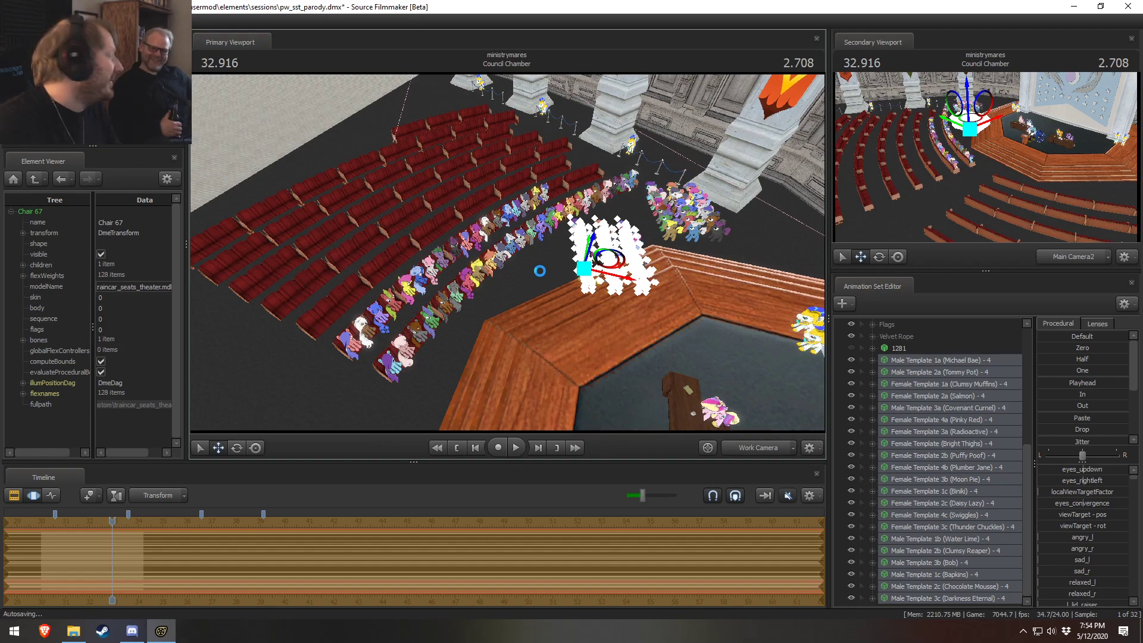
# Step: Rotate the selected models numbered 4 and move them into the open aisle between the audience seating sections
pyautogui.press('e')
pyautogui.rightClick(600, 261)
pyautogui.moveTo(640, 288)
pyautogui.click(718, 292)
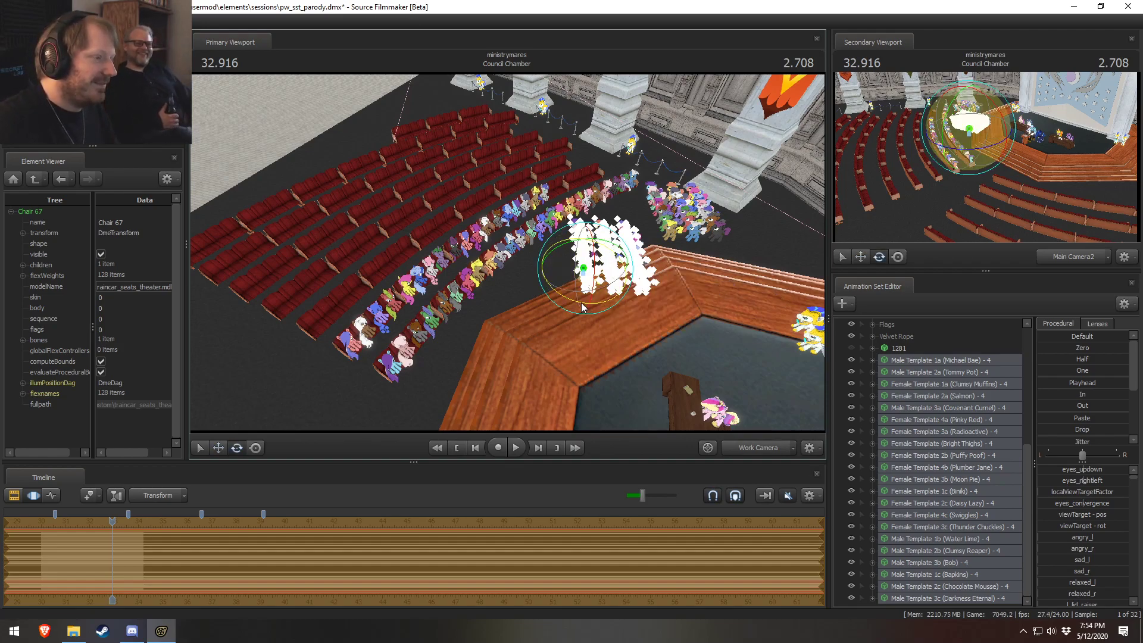
pyautogui.moveTo(582, 303); pyautogui.dragTo(293, 299)
pyautogui.press('w')
pyautogui.press('e')
pyautogui.press('w')
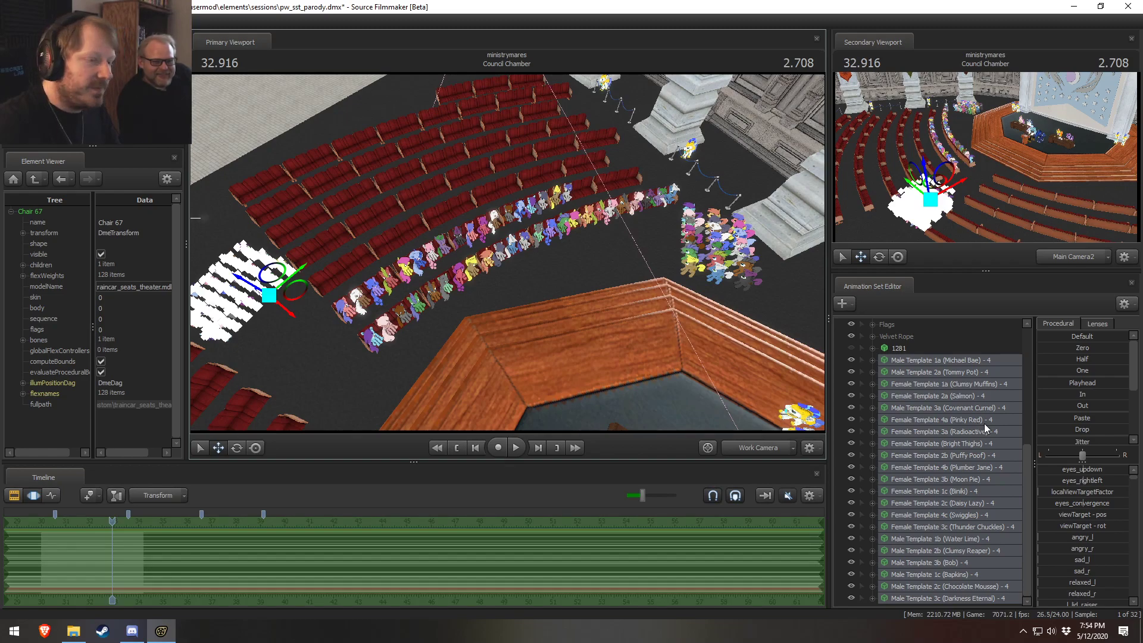
# Step: Select Male Template 1a - 4 in the pasted group and check its control hierarchy
pyautogui.click(902, 358)
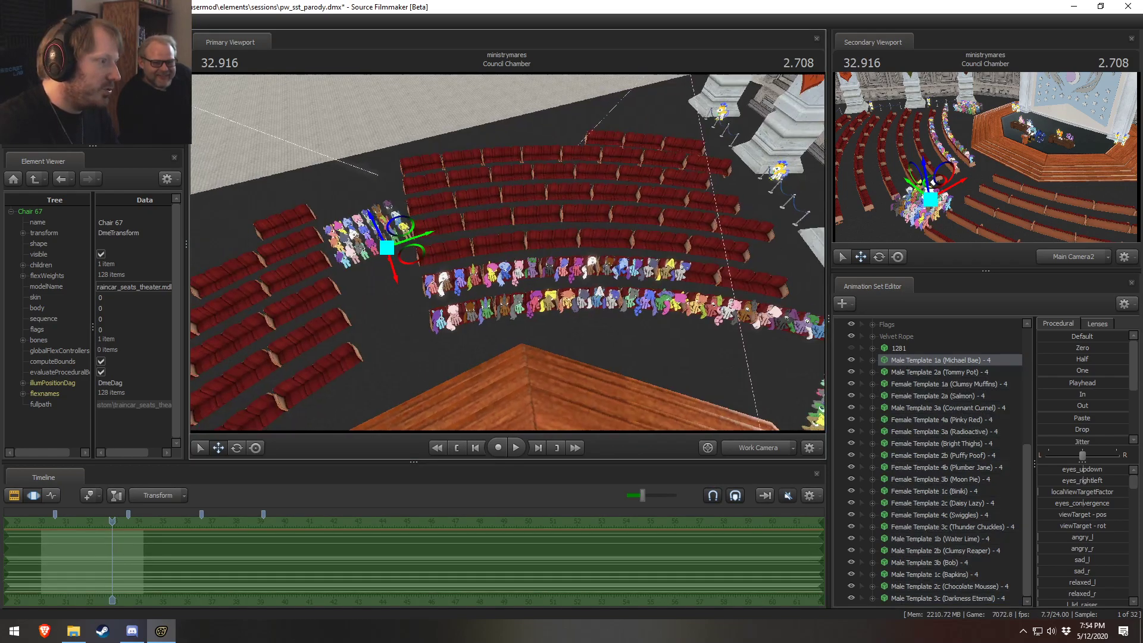
pyautogui.press('w')
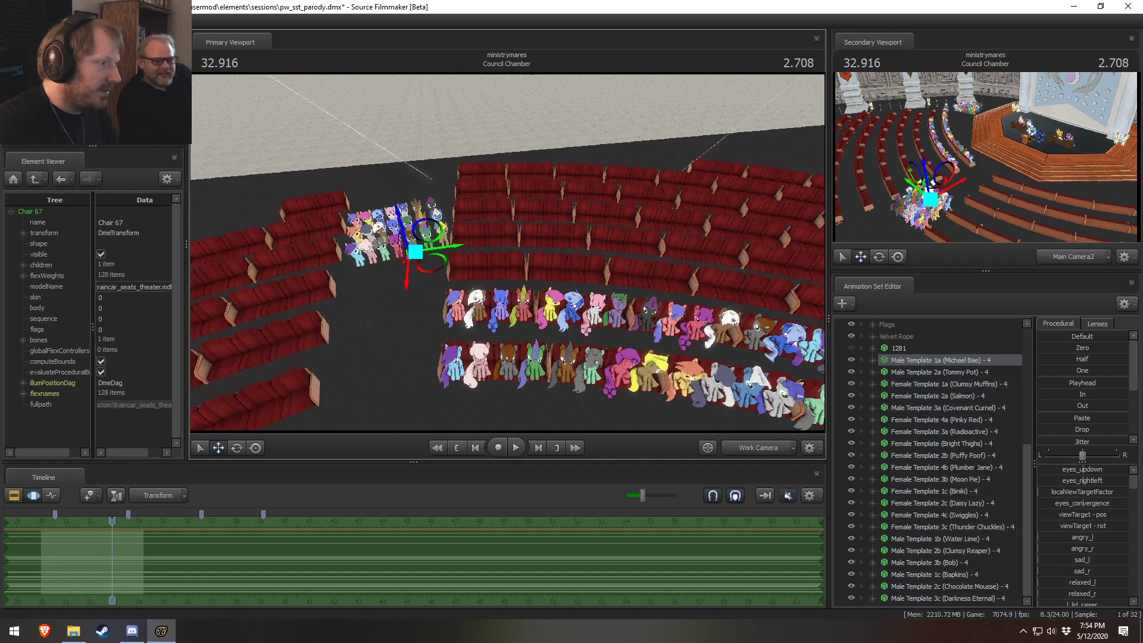
pyautogui.press('w')
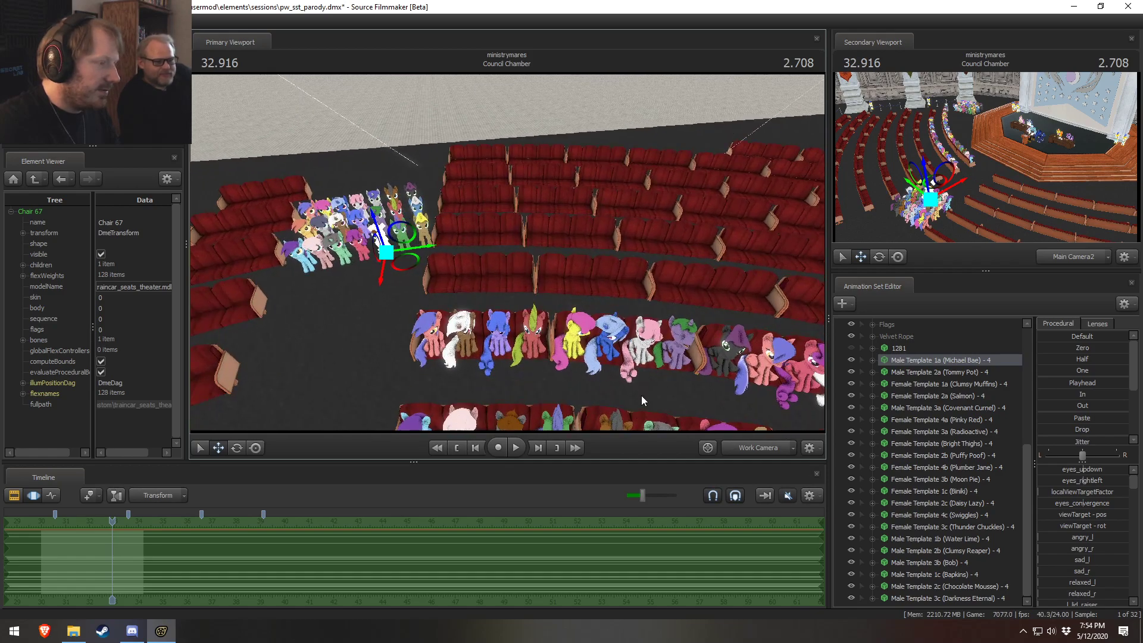
pyautogui.click(872, 360)
pyautogui.click(871, 360)
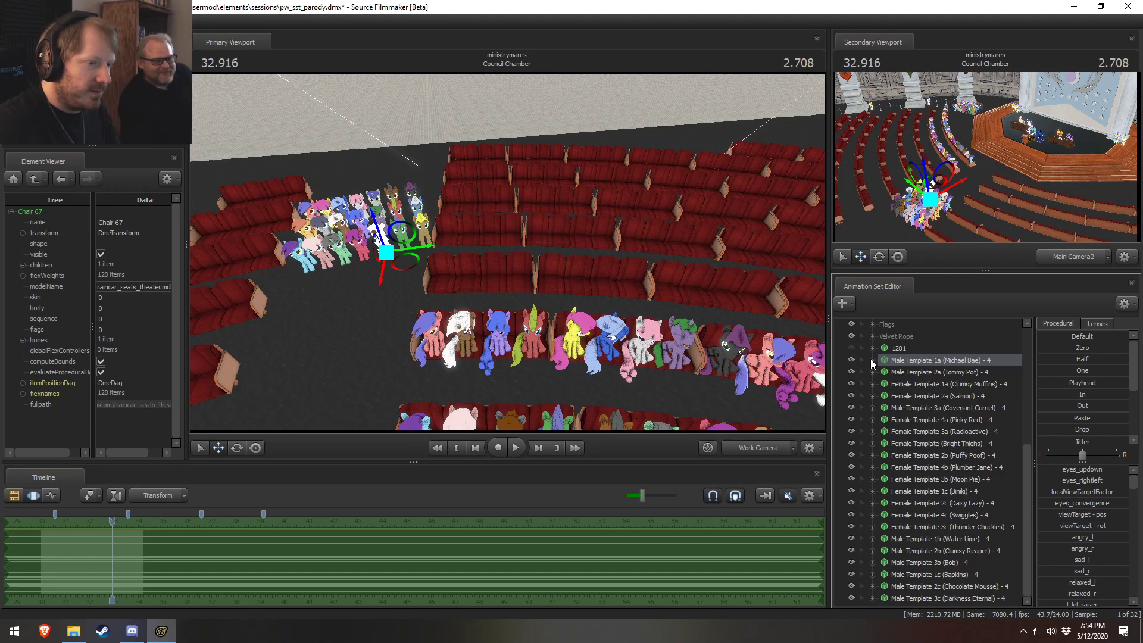
# Step: Select the seated Female Template 1c - 2 and examine its animation in the Motion Editor
pyautogui.keyDown('ctrl'); pyautogui.click(449, 350); pyautogui.keyUp('ctrl')
pyautogui.moveTo(695, 359); pyautogui.dragTo(505, 258)
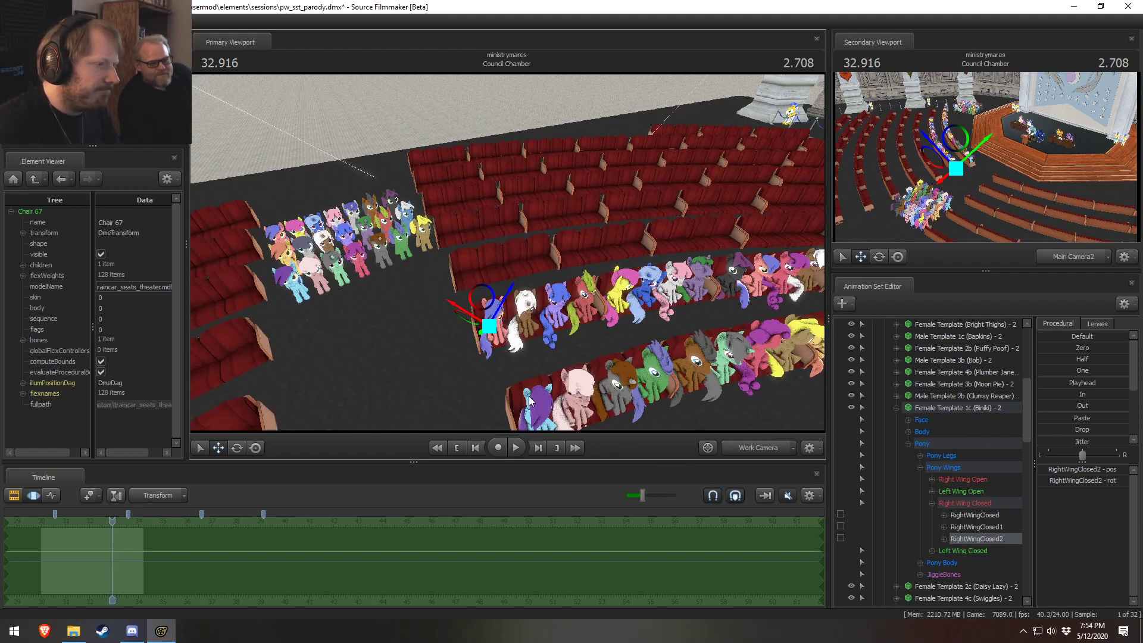
pyautogui.hotkey('ctrl', '1')
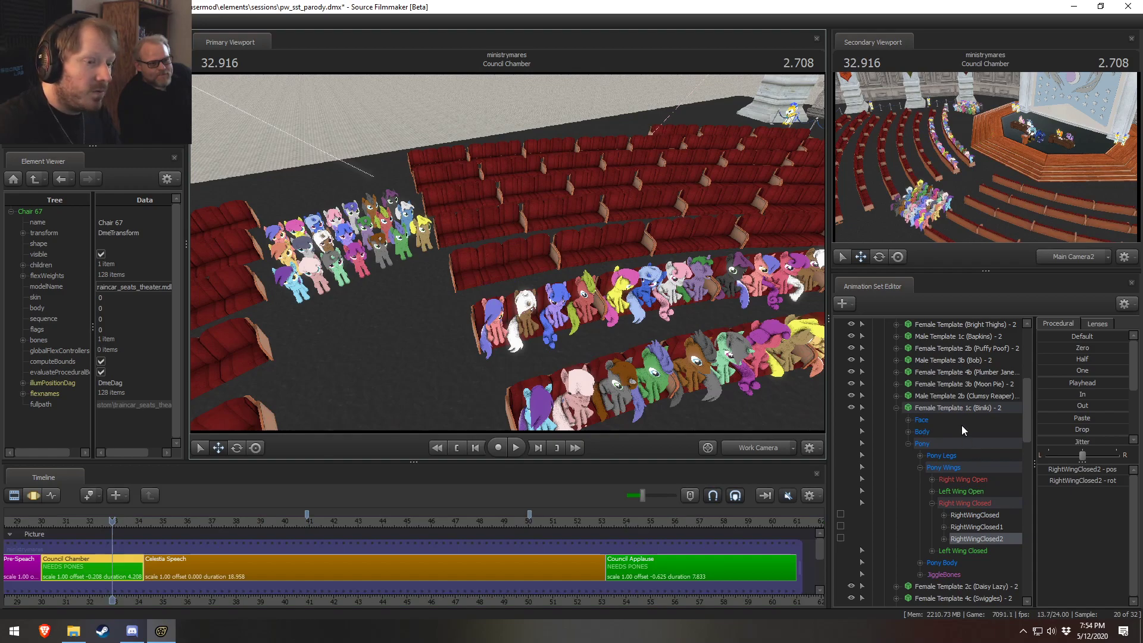
pyautogui.click(958, 408)
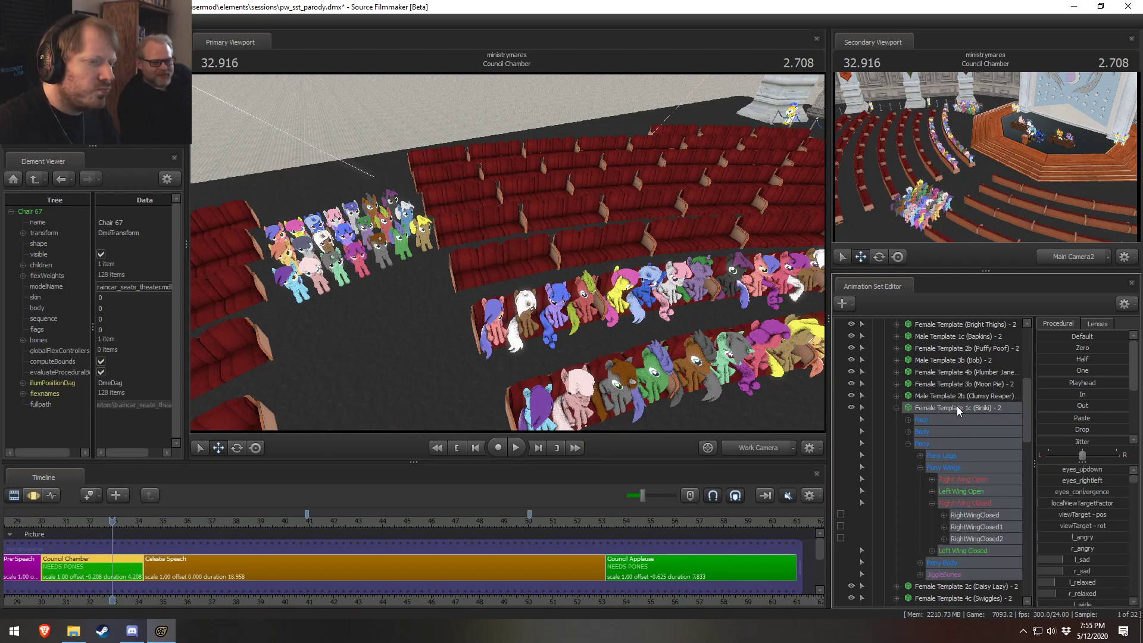
pyautogui.hotkey('ctrl', '2')
pyautogui.moveTo(641, 341); pyautogui.dragTo(655, 366)
pyautogui.moveTo(508, 252)
pyautogui.mouseDown()
pyautogui.moveTo(525, 246)
pyautogui.moveTo(514, 252)
pyautogui.mouseUp()
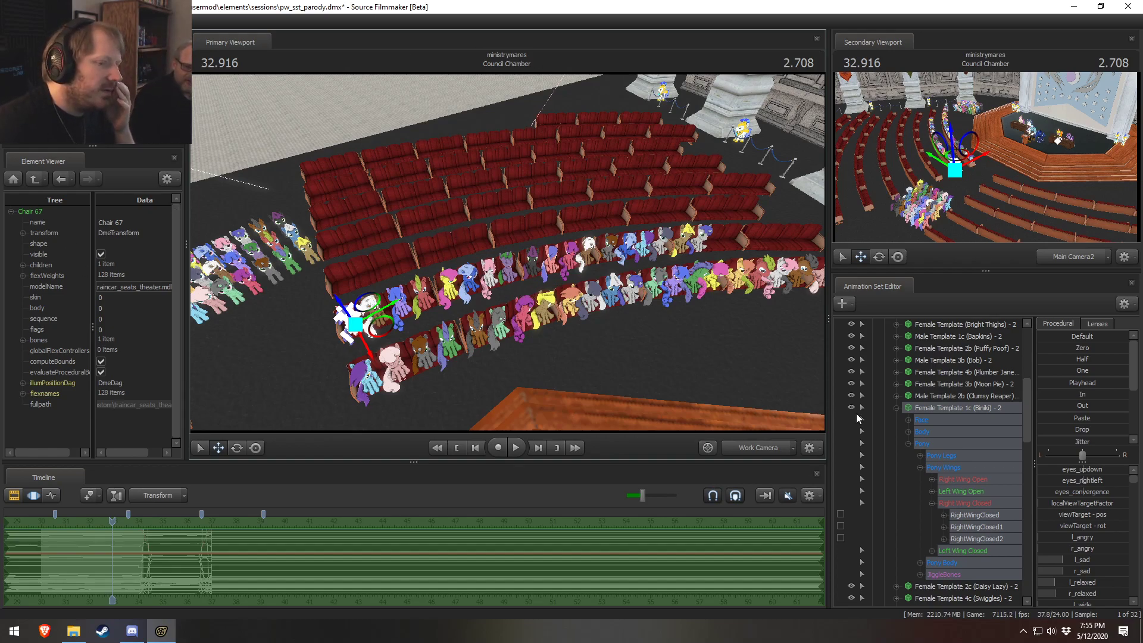
pyautogui.click(898, 408)
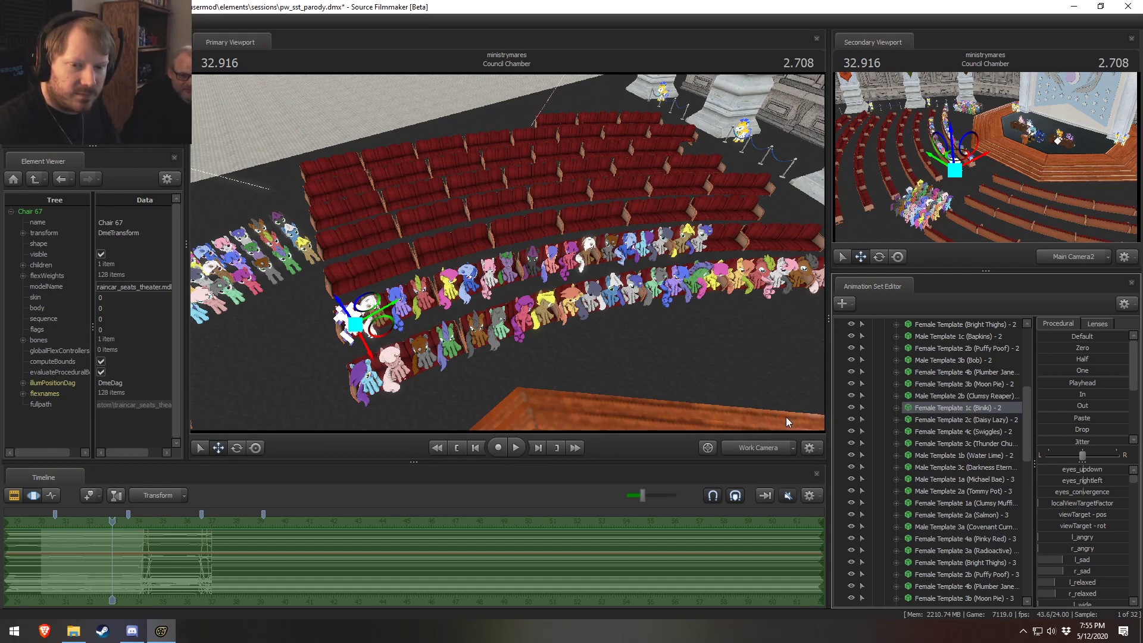
# Step: Make Pre-Speach the active shot and select Audience Member 3's Face, Head and Pony controls, leaving out rootTransform
pyautogui.press('F2')
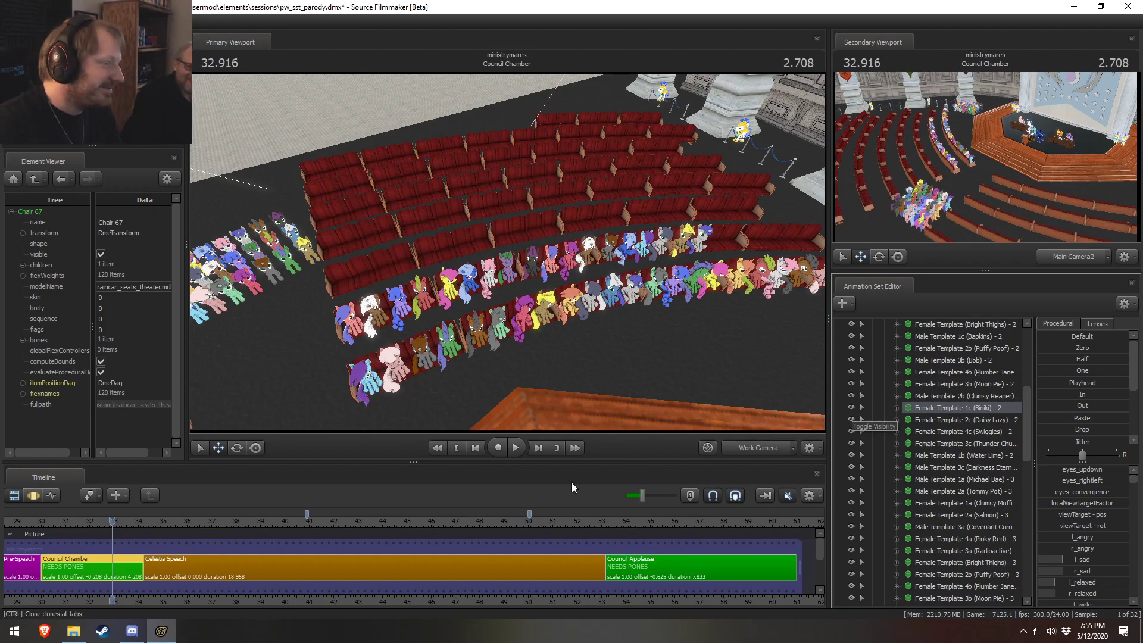
pyautogui.click(12, 575)
pyautogui.moveTo(69, 592); pyautogui.dragTo(424, 584, button='middle')
pyautogui.click(885, 382)
pyautogui.click(876, 384)
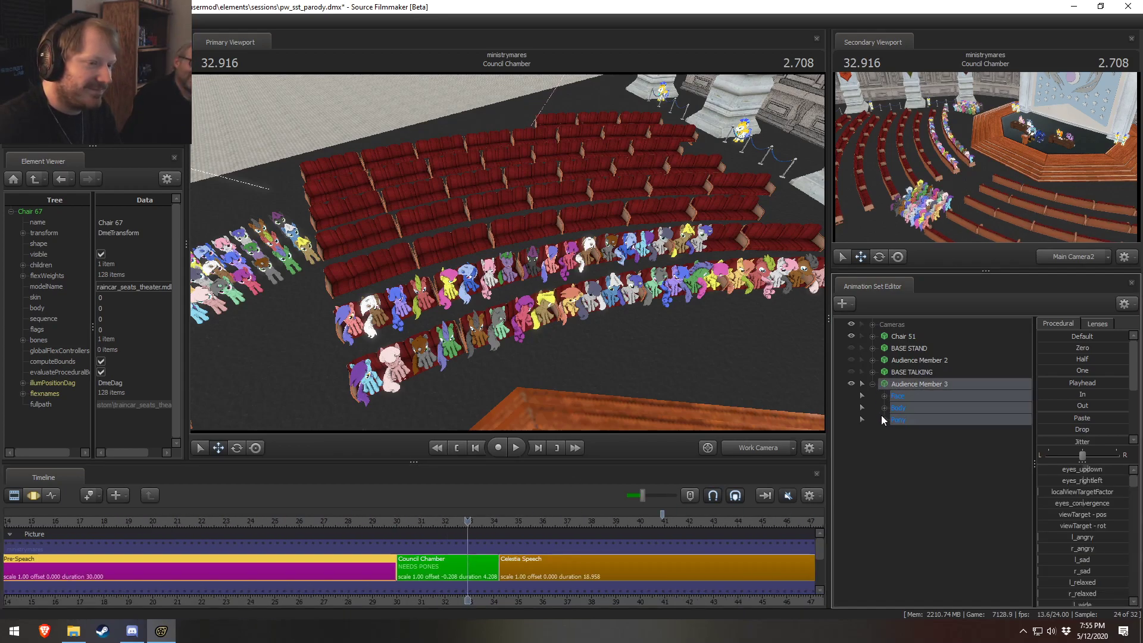
pyautogui.click(885, 409)
pyautogui.keyDown('ctrl'); pyautogui.click(912, 422); pyautogui.keyUp('ctrl')
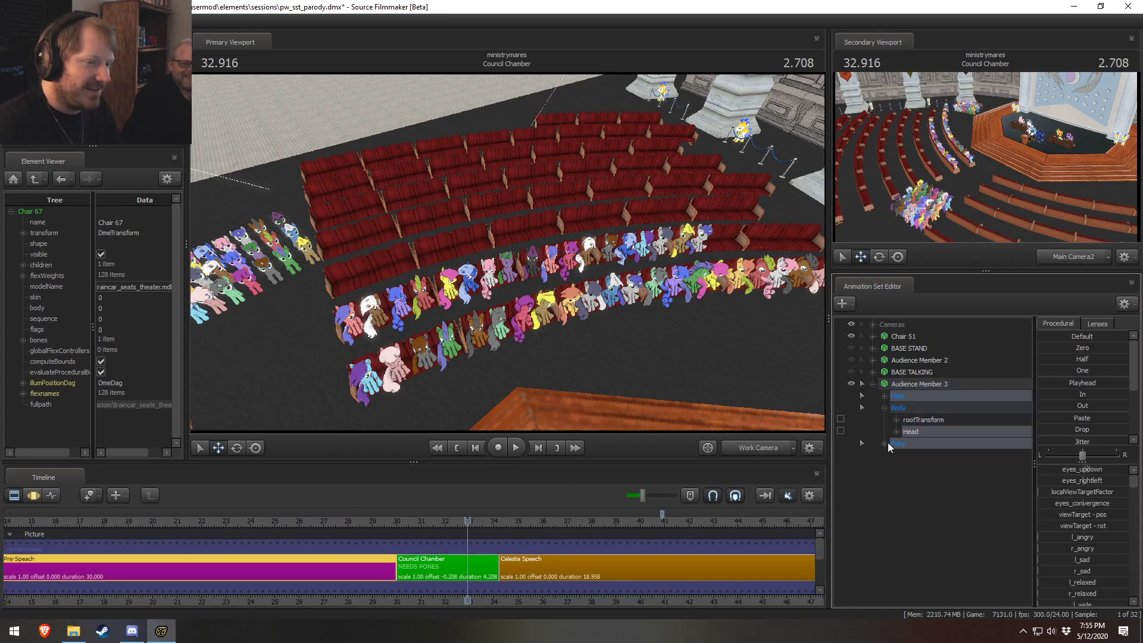
# Step: Hide Audience Member 3, show Audience Member 2, and select Audience Member 2 for motion editing near the end of the Pre-Speach shot
pyautogui.press('F3')
pyautogui.scroll(2, 381, 566)
pyautogui.press('shift')
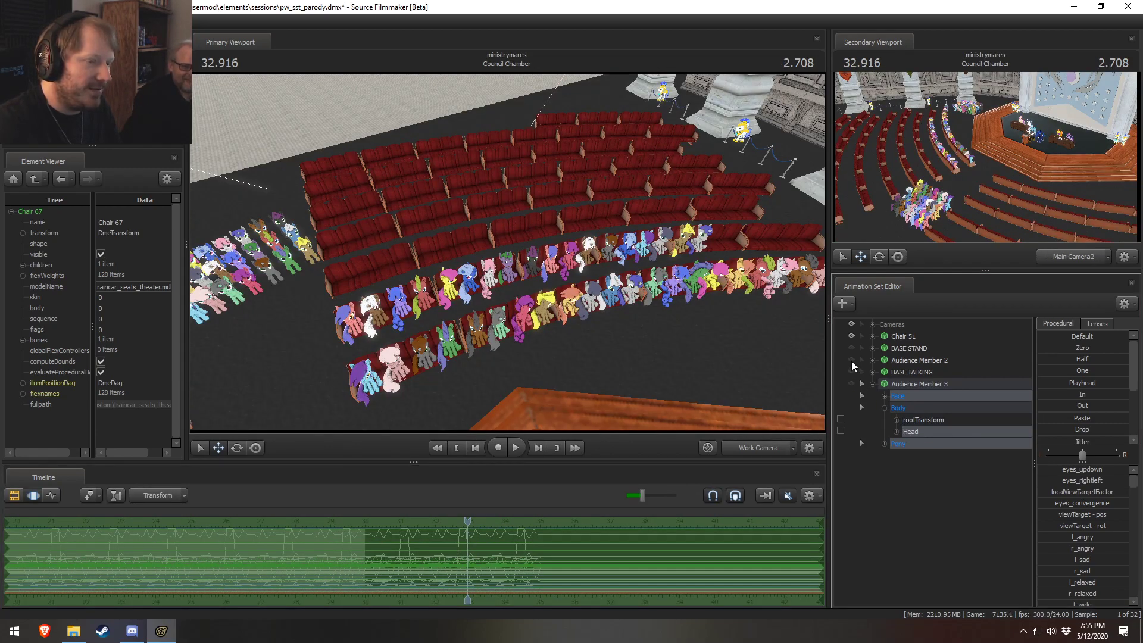
pyautogui.click(873, 360)
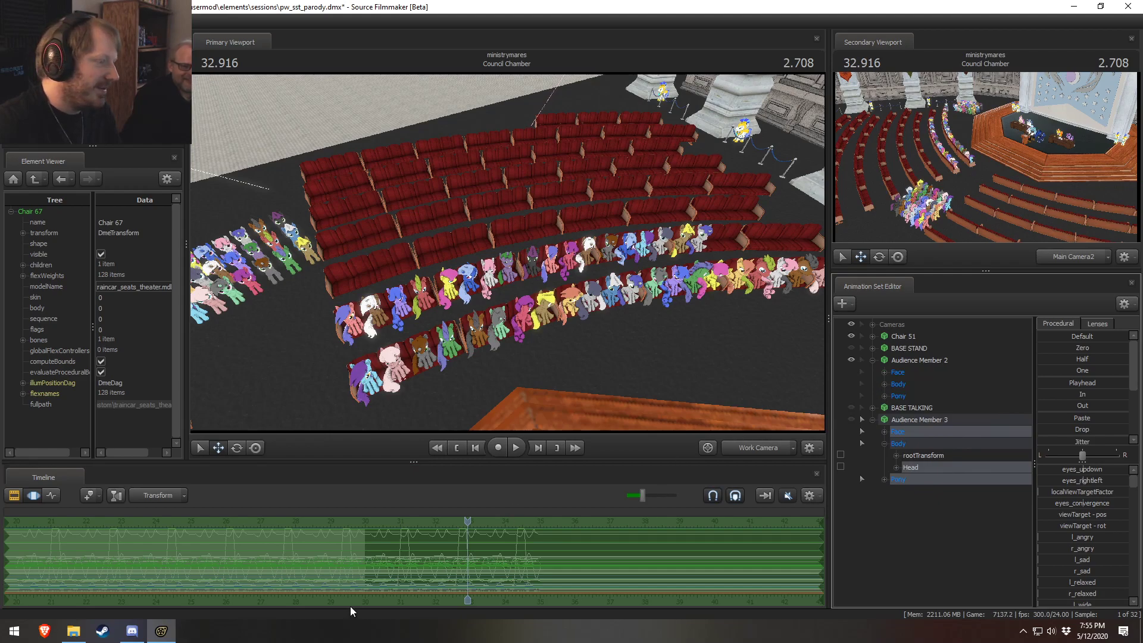
pyautogui.click(337, 600)
pyautogui.click(904, 361)
pyautogui.scroll(1, 342, 587)
pyautogui.click(259, 557)
pyautogui.scroll(1, 292, 564)
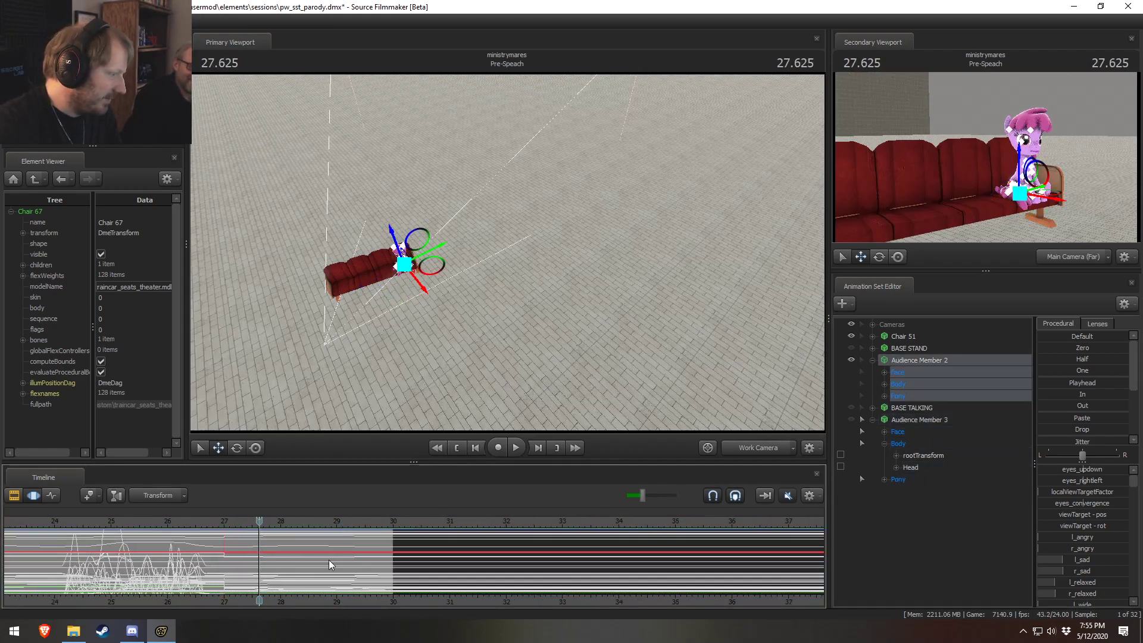
# Step: Bookmark Audience Member 2's motion at 30, 27, 24 and 21 seconds, and shift the bookmark at 19 to 18 seconds
pyautogui.click(393, 522)
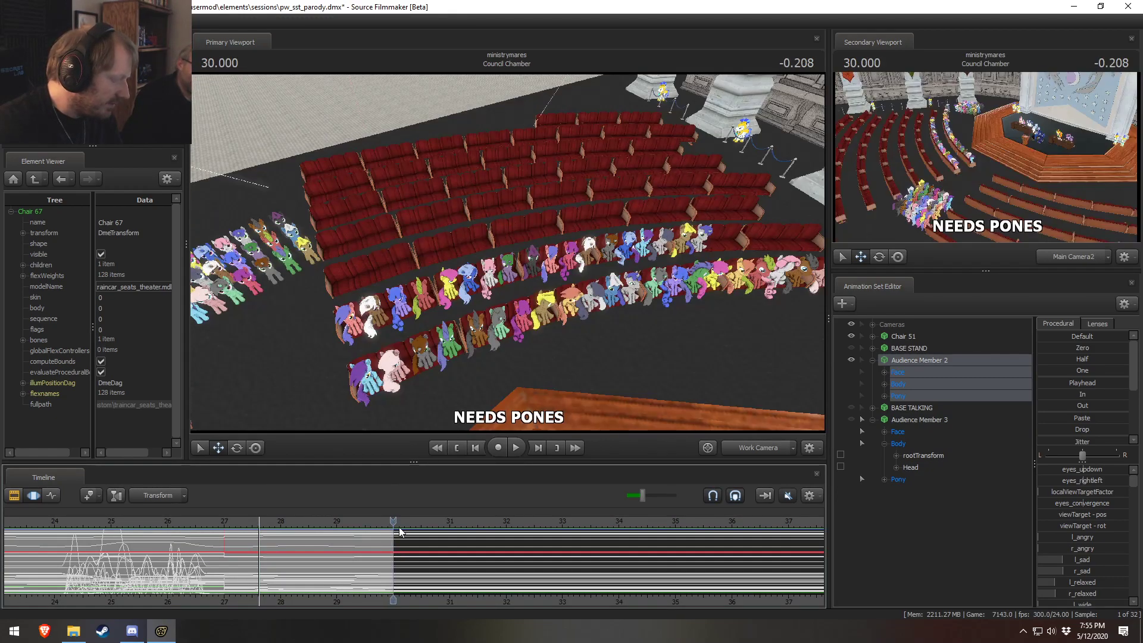
pyautogui.click(224, 523)
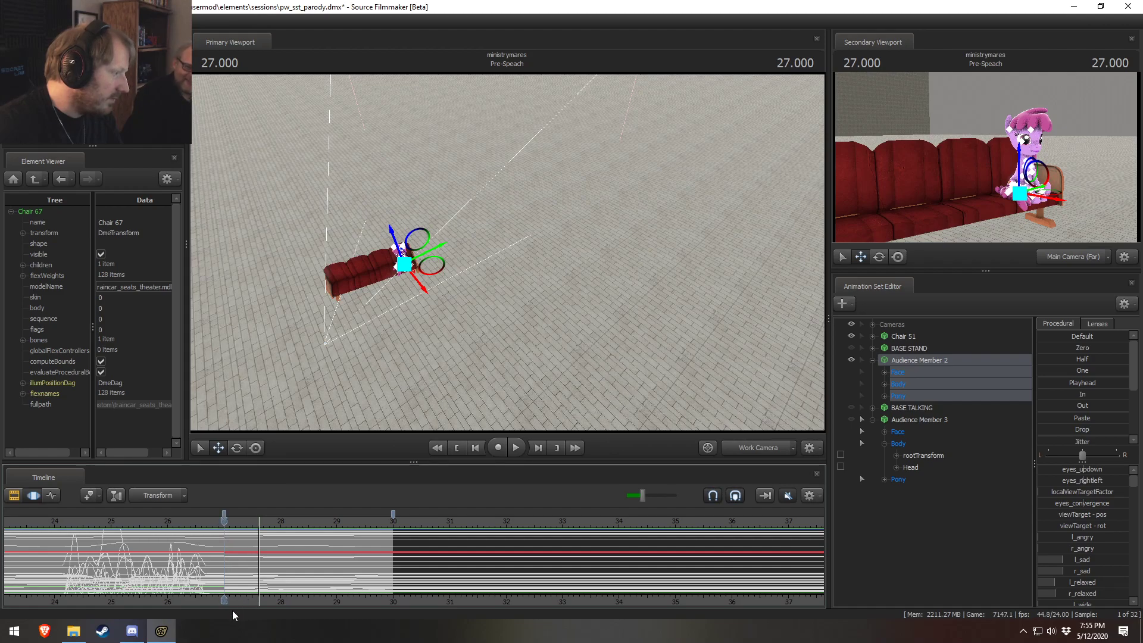
pyautogui.moveTo(238, 605); pyautogui.dragTo(534, 603, button='middle')
pyautogui.click(348, 523)
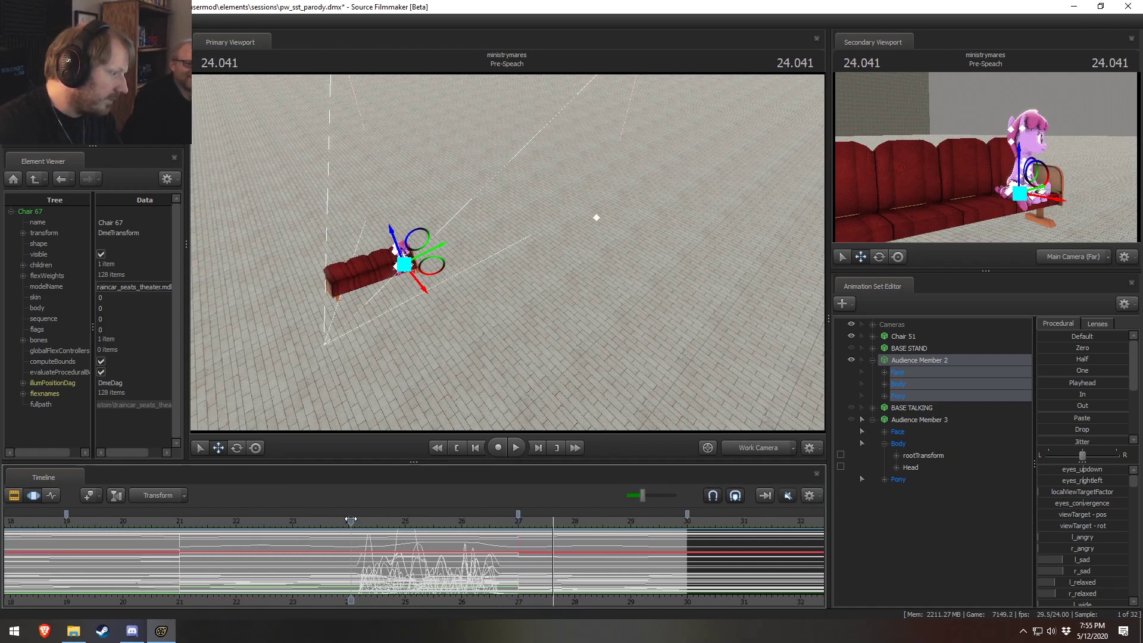
pyautogui.click(179, 523)
pyautogui.moveTo(110, 602); pyautogui.dragTo(554, 602, button='middle')
pyautogui.moveTo(512, 527)
pyautogui.mouseDown()
pyautogui.moveTo(397, 527)
pyautogui.moveTo(454, 518)
pyautogui.mouseUp()
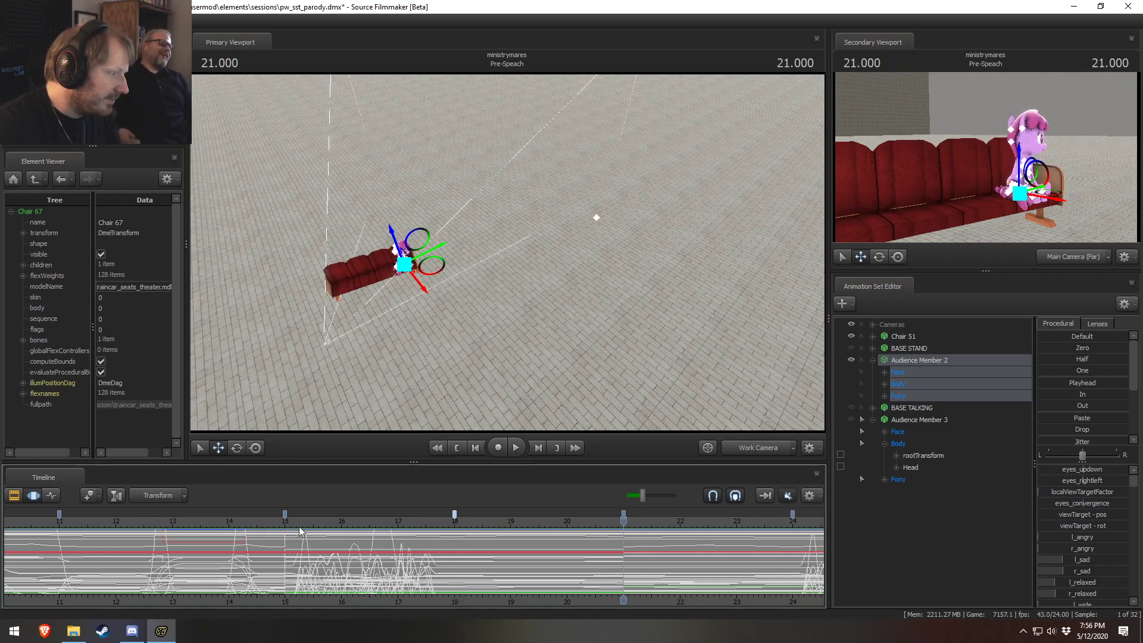
# Step: Place a bookmark at 4 seconds near the start of Audience Member 2's motion
pyautogui.moveTo(335, 603); pyautogui.dragTo(589, 601, button='middle')
pyautogui.scroll(-2, 450, 548)
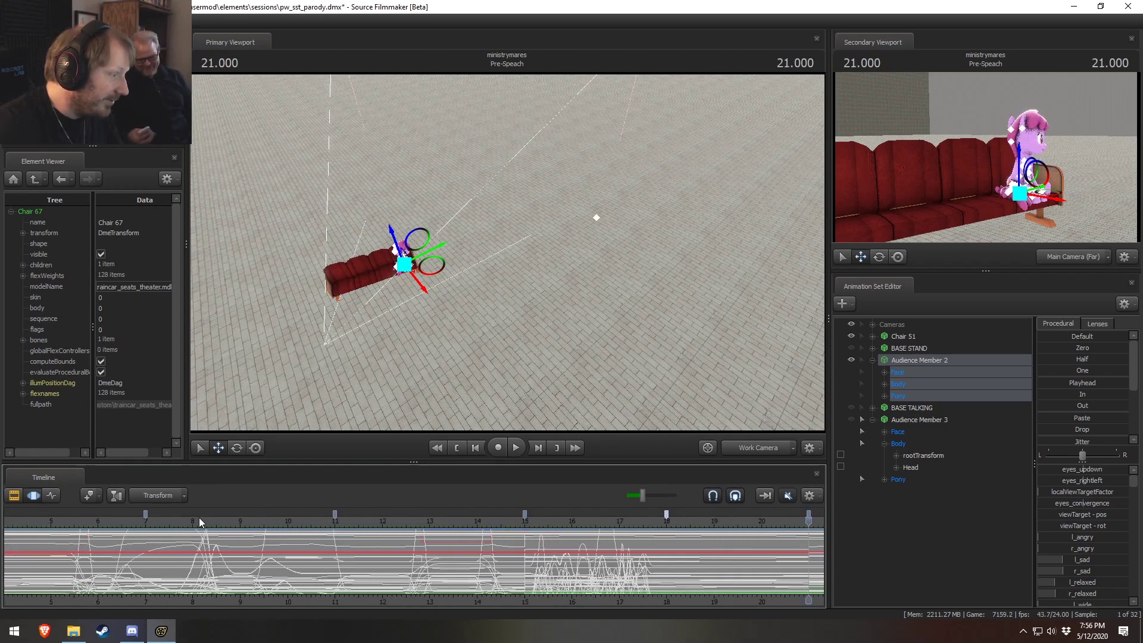
pyautogui.moveTo(144, 524); pyautogui.dragTo(121, 525)
pyautogui.moveTo(95, 601); pyautogui.dragTo(416, 611, button='middle')
pyautogui.click(278, 524)
pyautogui.moveTo(278, 524); pyautogui.dragTo(277, 524)
pyautogui.click(325, 523)
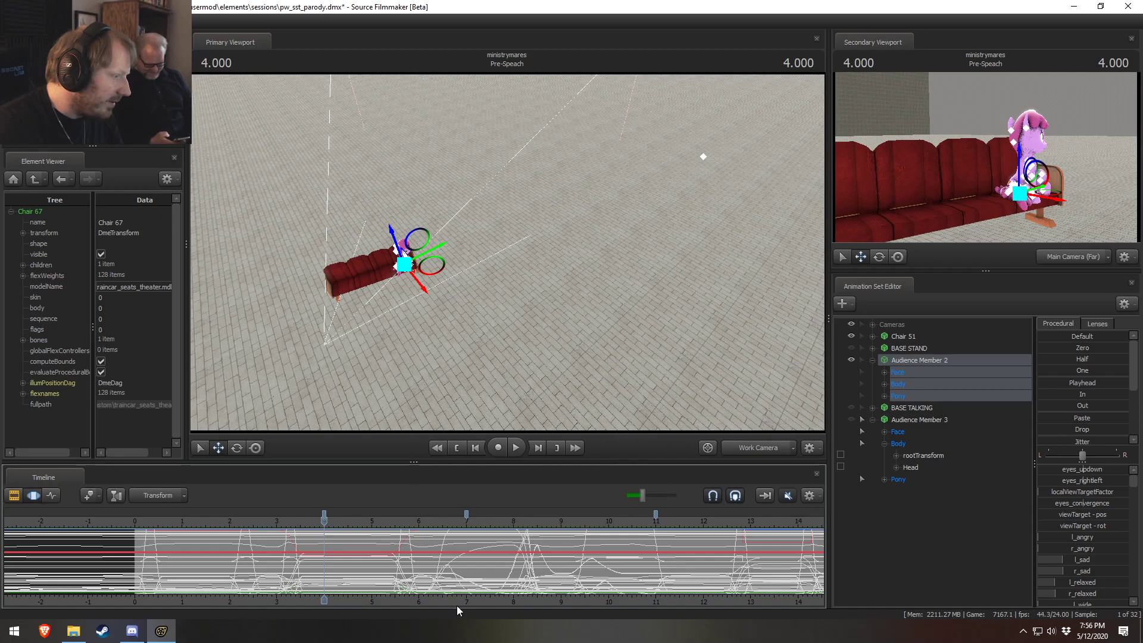
pyautogui.scroll(-5, 464, 572)
pyautogui.scroll(-1, 466, 565)
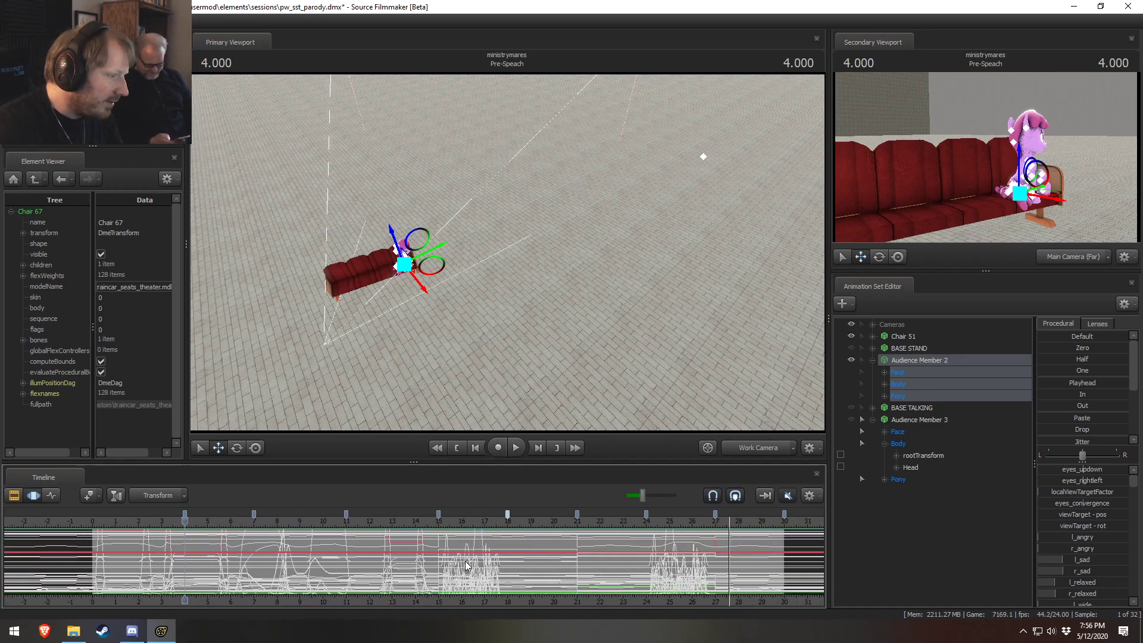
# Step: Adjust the early bookmarks so they sit at 3, 6, 9 and 12 seconds
pyautogui.scroll(2, 383, 542)
pyautogui.moveTo(390, 517); pyautogui.dragTo(420, 518)
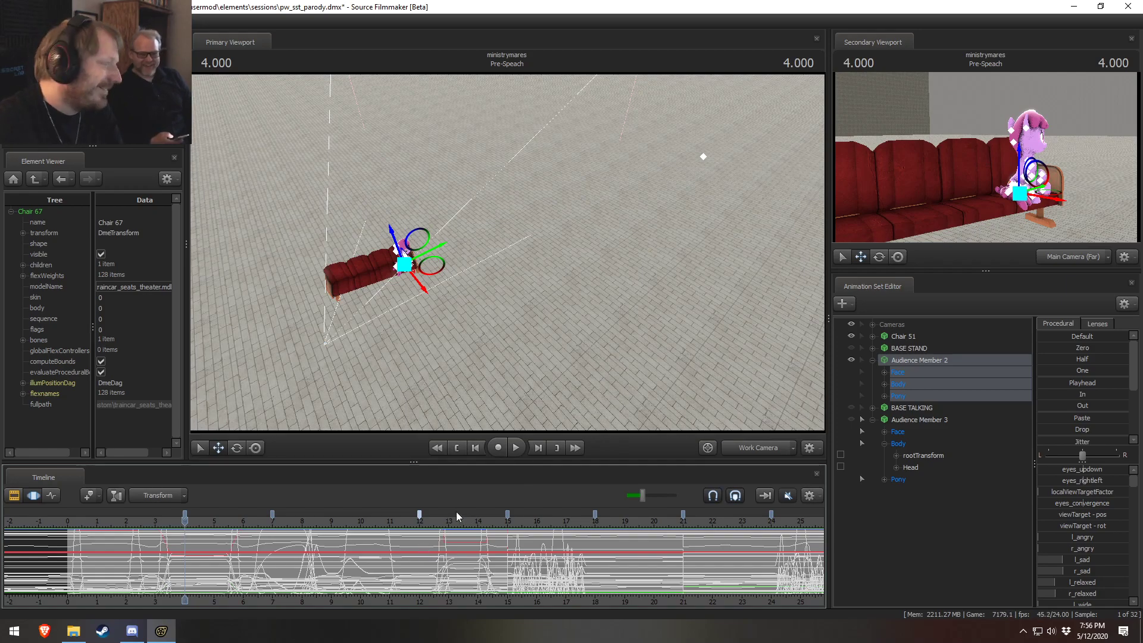
pyautogui.scroll(2, 296, 545)
pyautogui.moveTo(297, 521); pyautogui.dragTo(372, 572)
pyautogui.moveTo(185, 519)
pyautogui.mouseDown()
pyautogui.moveTo(257, 523)
pyautogui.moveTo(260, 569)
pyautogui.moveTo(148, 521)
pyautogui.mouseUp()
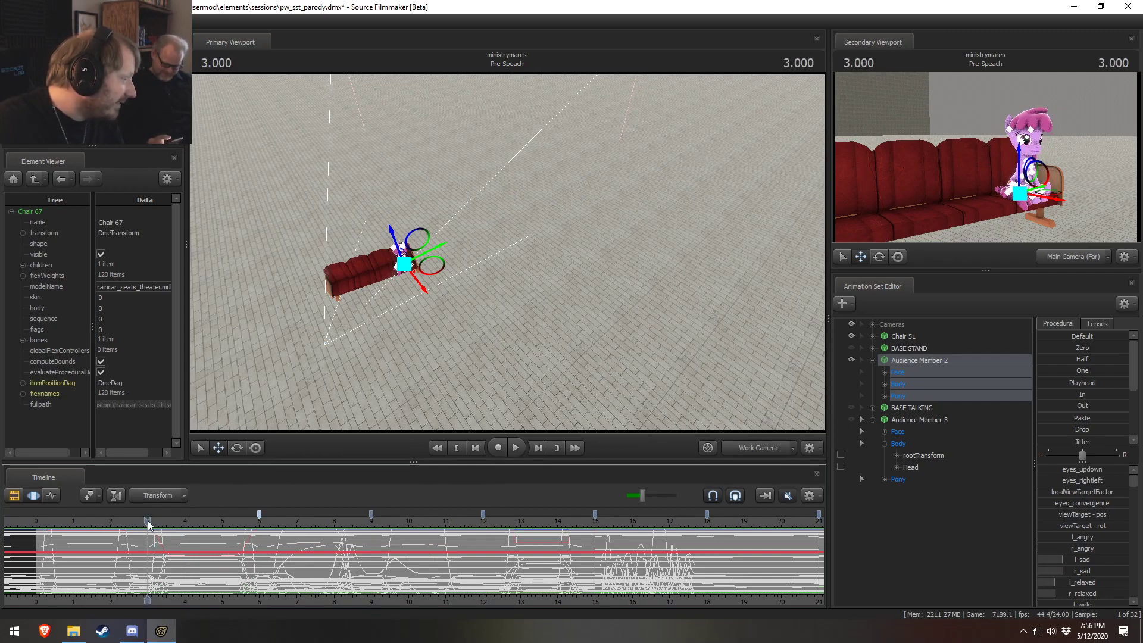
pyautogui.scroll(-3, 417, 542)
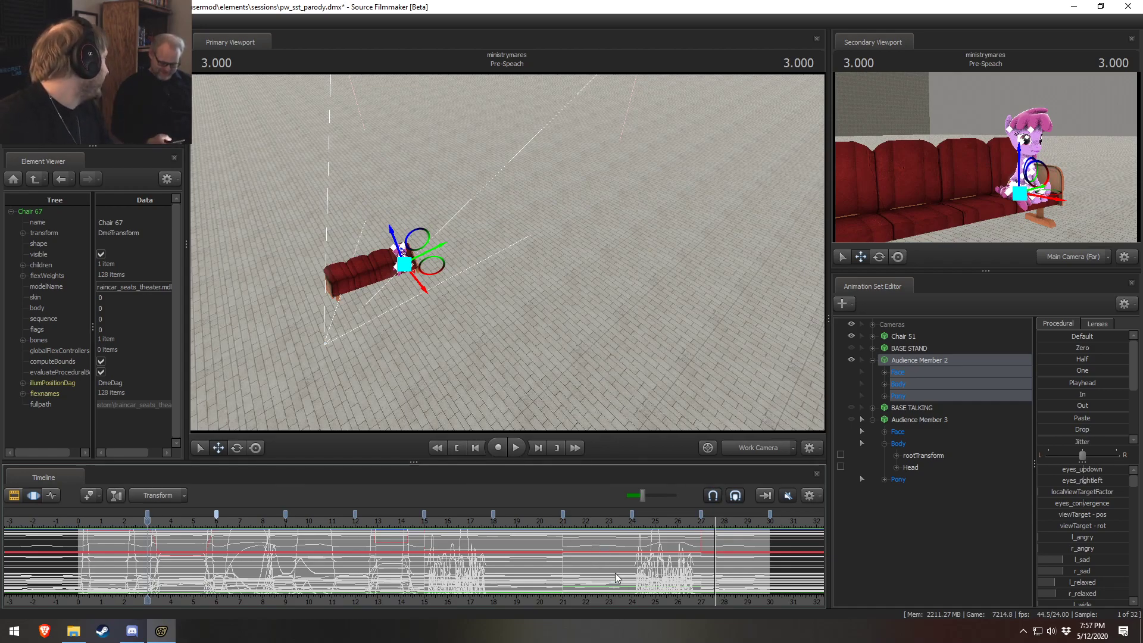
# Step: Select the 27 to 30 second range and Audience Member 2's controls without rootTransform as the animation to copy
pyautogui.click(727, 552)
pyautogui.press('a')
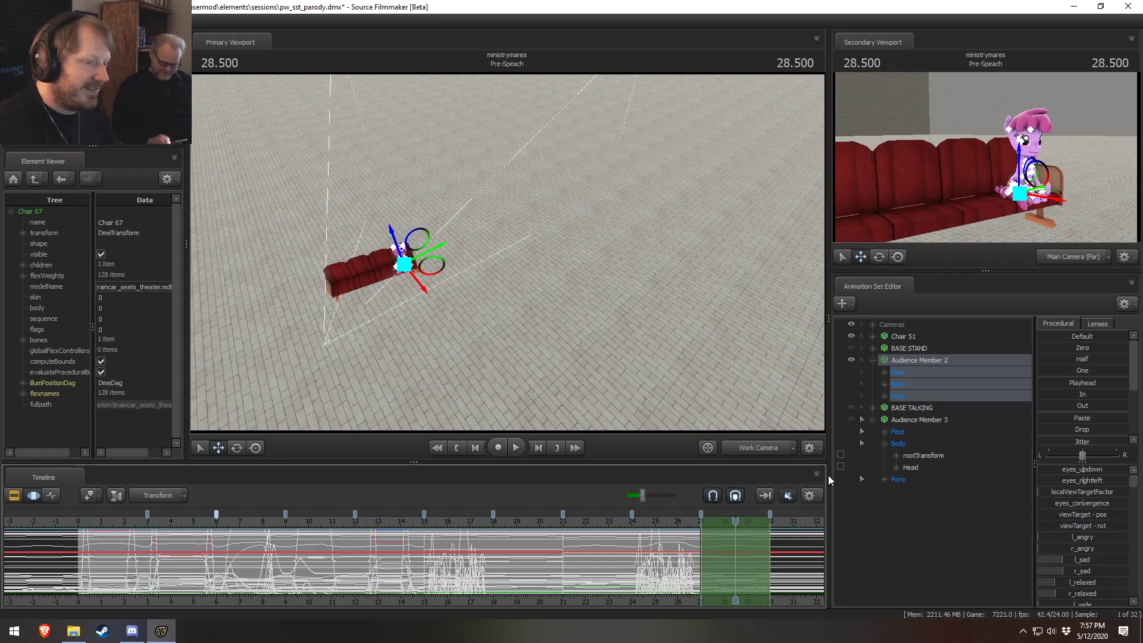
pyautogui.click(885, 384)
pyautogui.click(911, 407)
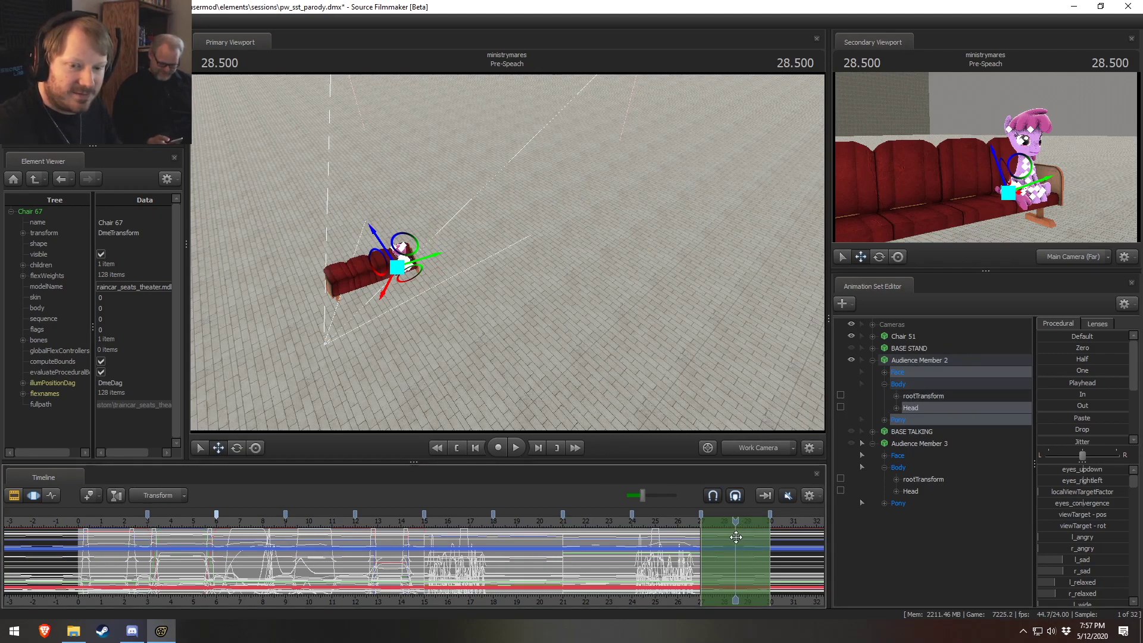
# Step: Make Council Chamber the active shot and select Male Template 1a - 4 in the Motion Editor, framed up close
pyautogui.press('F2')
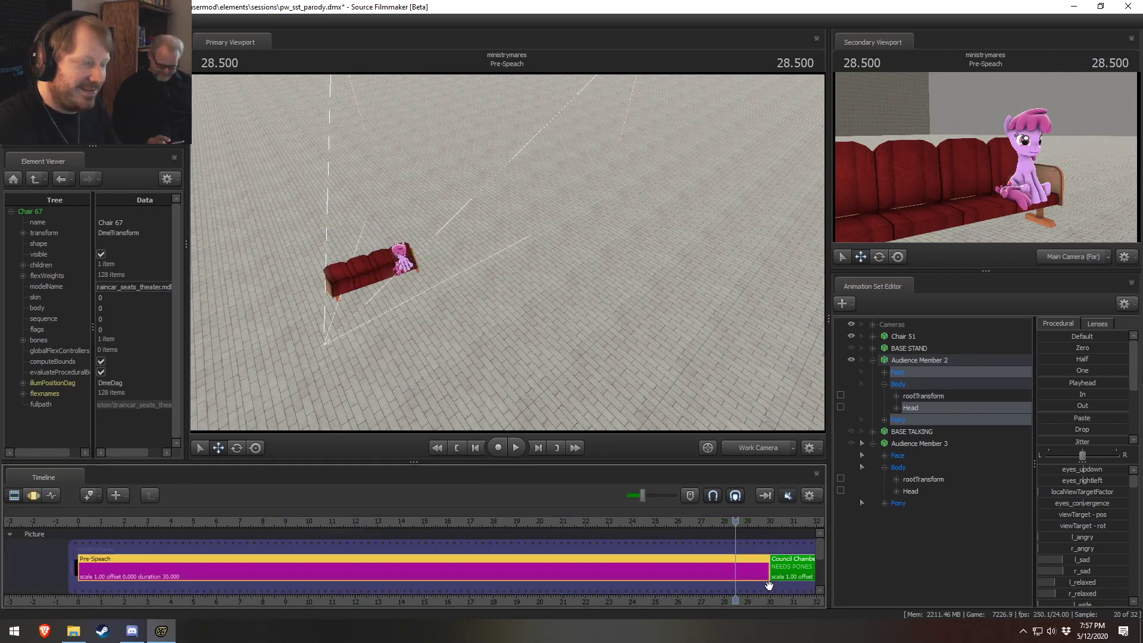
pyautogui.moveTo(769, 604); pyautogui.dragTo(187, 600, button='middle')
pyautogui.scroll(-2, 514, 563)
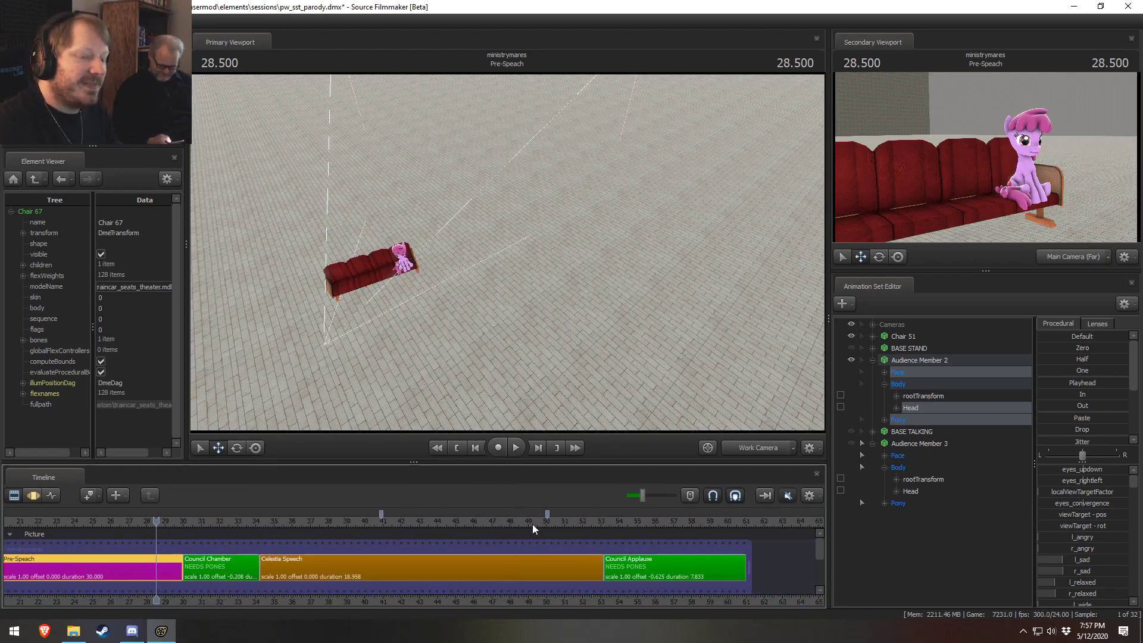
pyautogui.click(451, 566)
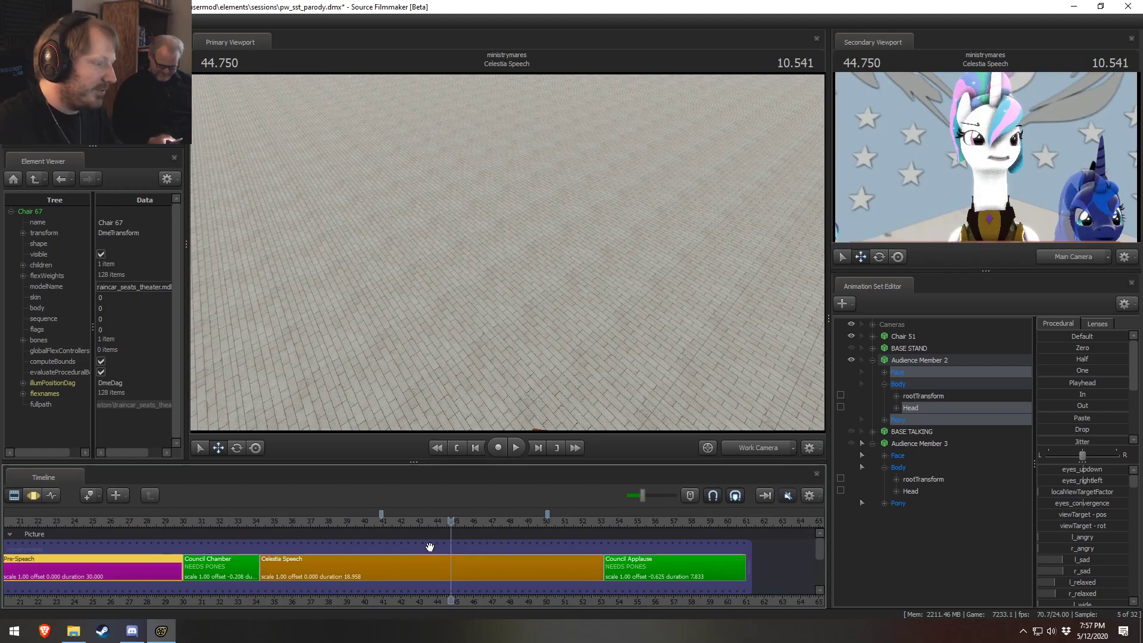
pyautogui.click(235, 566)
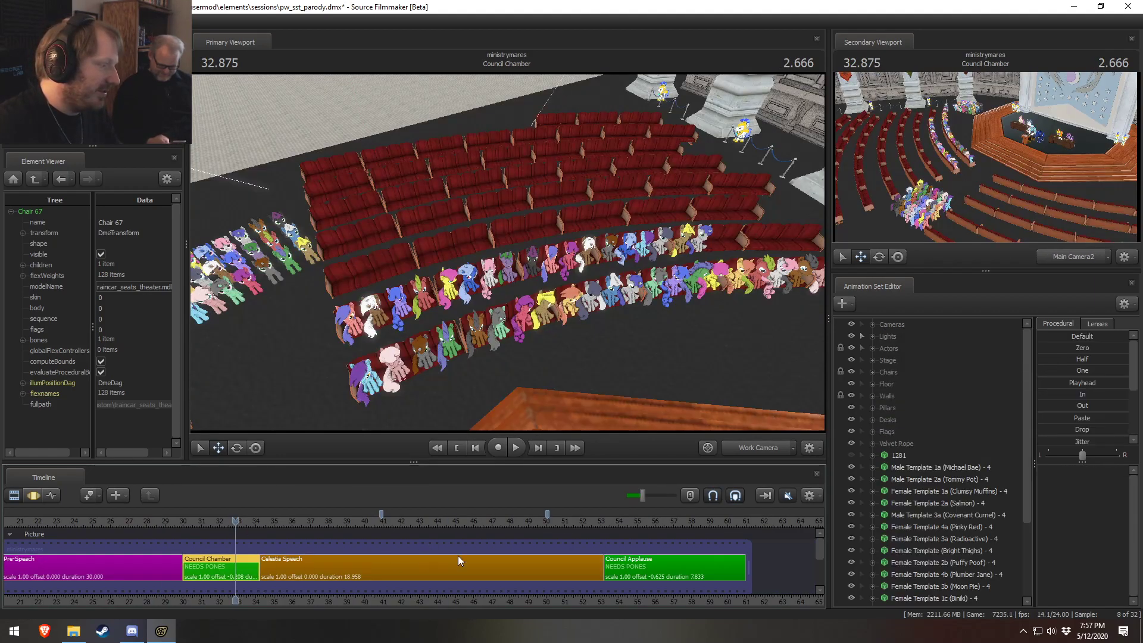
pyautogui.click(914, 472)
pyautogui.moveTo(578, 309); pyautogui.dragTo(463, 325)
pyautogui.press('w')
pyautogui.press('F3')
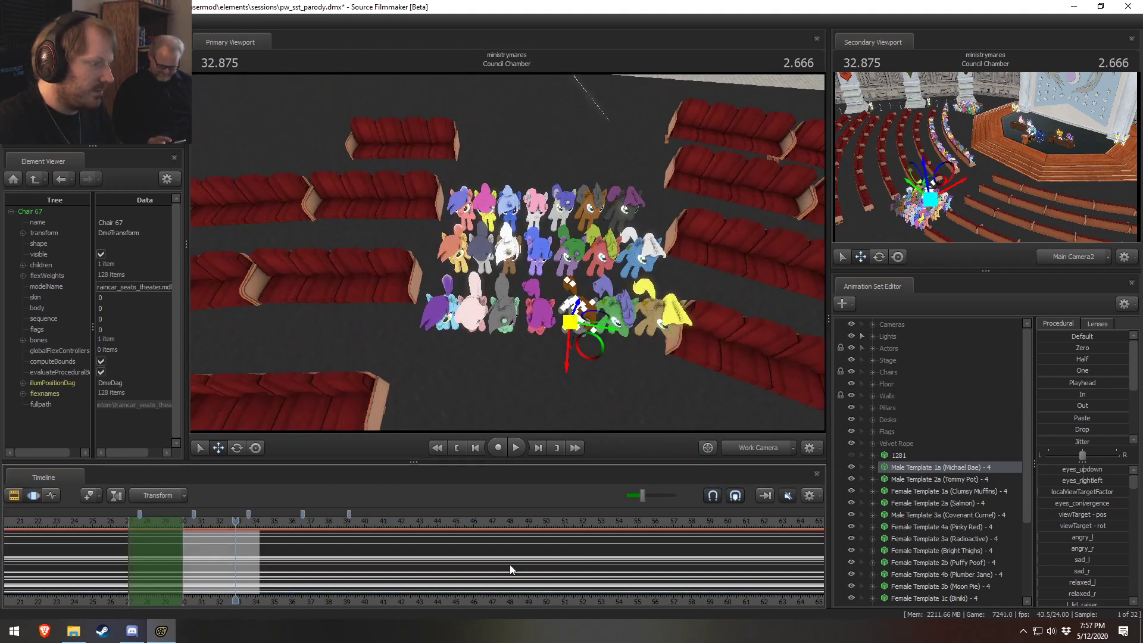
# Step: Shift the time selection onto the Council Chamber shot and paste the copied animation onto Male Template 1a - 4 in consecutive segments
pyautogui.moveTo(166, 543); pyautogui.dragTo(307, 564)
pyautogui.scroll(4, 175, 548)
pyautogui.scroll(1, 175, 548)
pyautogui.hotkey('ctrl', 'v')
pyautogui.press('Return')
pyautogui.hotkey('ctrl', 'v')
pyautogui.press('Return')
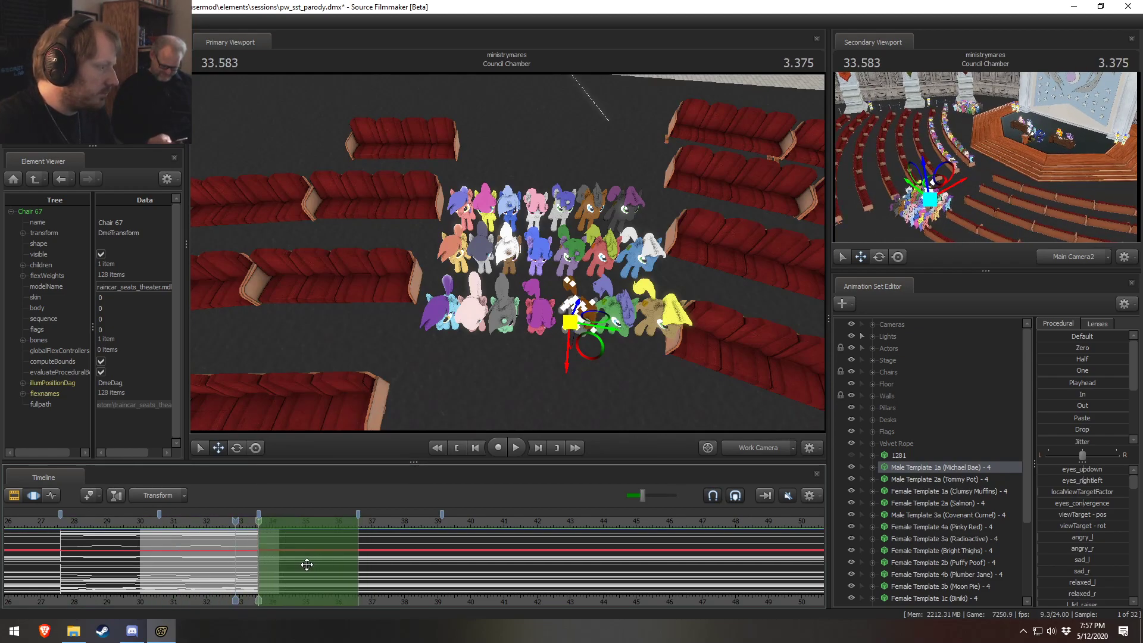
# Step: Paste the copied animation onto Male Template 1a - 4 over the segment from about 33.6 to 36.6 seconds
pyautogui.hotkey('ctrl', 'v')
pyautogui.press('Return')
pyautogui.moveTo(529, 268)
pyautogui.keyDown('alt'); pyautogui.mouseDown()
pyautogui.moveTo(512, 269)
pyautogui.moveTo(528, 268)
pyautogui.mouseUp(); pyautogui.keyUp('alt')
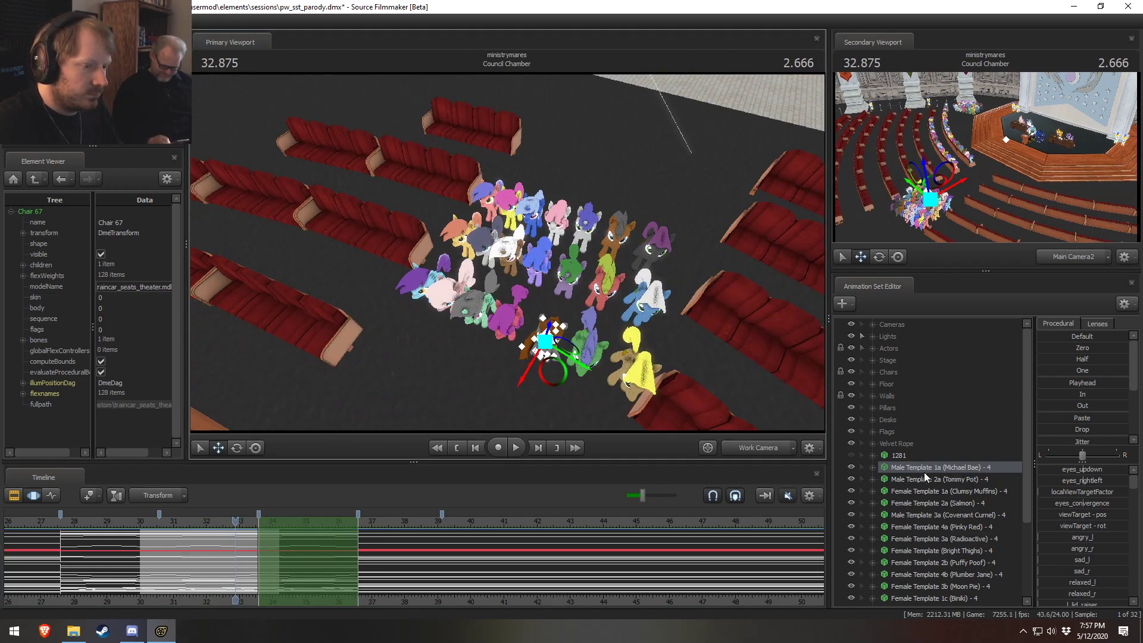
# Step: Set the time selection from about 36.6 seconds to the end and apply the In preset to Male Template 1a - 4
pyautogui.moveTo(259, 538); pyautogui.dragTo(71, 553)
pyautogui.moveTo(358, 557); pyautogui.dragTo(1024, 554)
pyautogui.click(360, 541)
pyautogui.scroll(3, 369, 542)
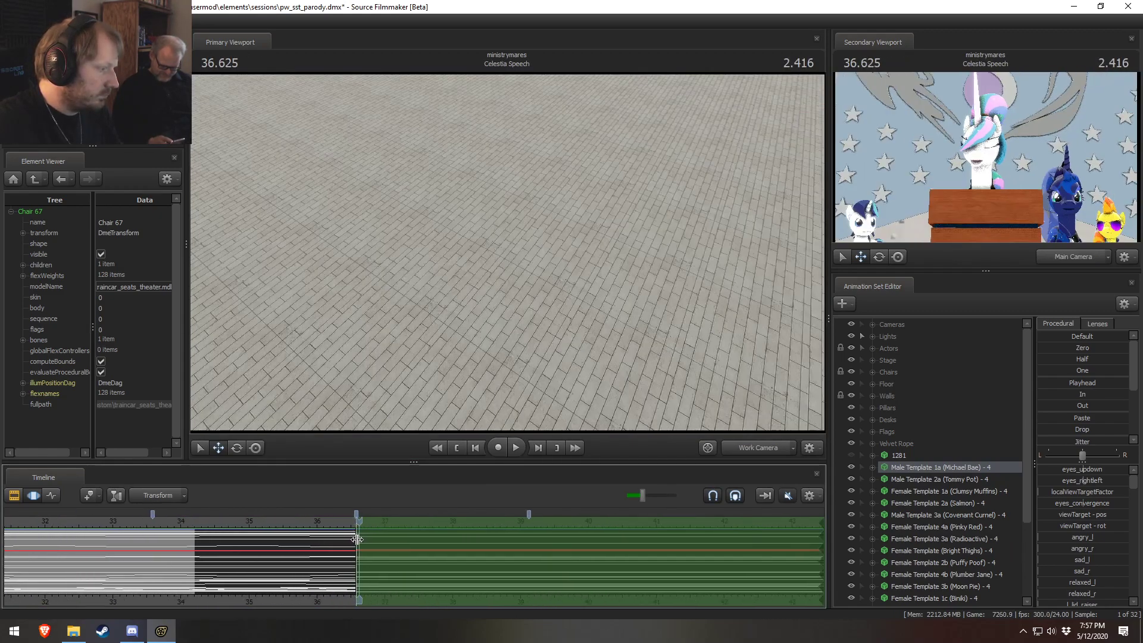
pyautogui.click(1041, 395)
pyautogui.press('F2')
pyautogui.press('F3')
# Step: Set the time selection to everything before 27.583 seconds and flatten Male Template 1a - 4's animation there
pyautogui.scroll(-4, 284, 549)
pyautogui.moveTo(143, 539); pyautogui.dragTo(112, 522)
pyautogui.press('Escape')
pyautogui.scroll(1, 128, 549)
pyautogui.scroll(3, 128, 549)
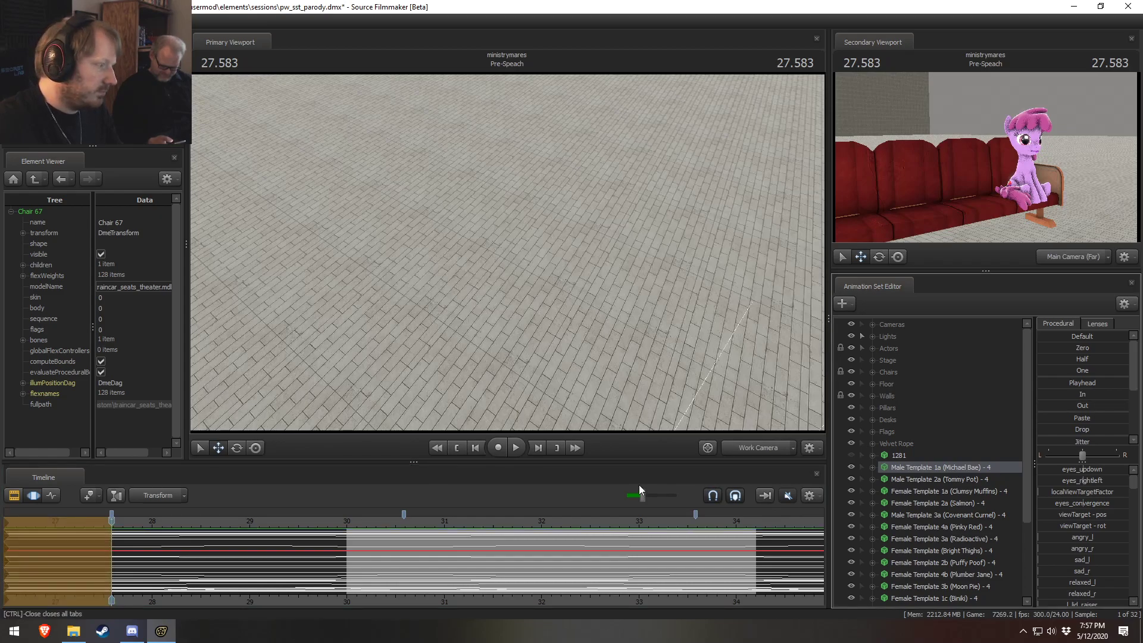
# Step: Select all time in the Council Chamber shot and Male Template 1a - 4's controls without rootTransform as the animation to copy
pyautogui.scroll(-3, 317, 561)
pyautogui.click(290, 553)
pyautogui.scroll(-3, 290, 554)
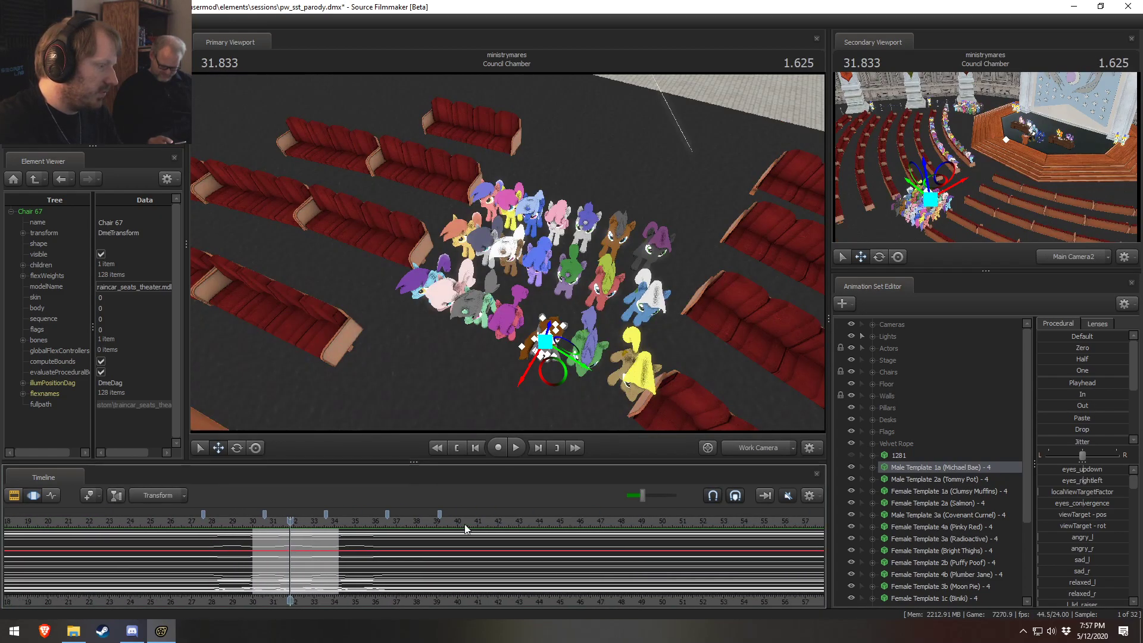
pyautogui.click(256, 554)
pyautogui.hotkey('ctrl', 'a')
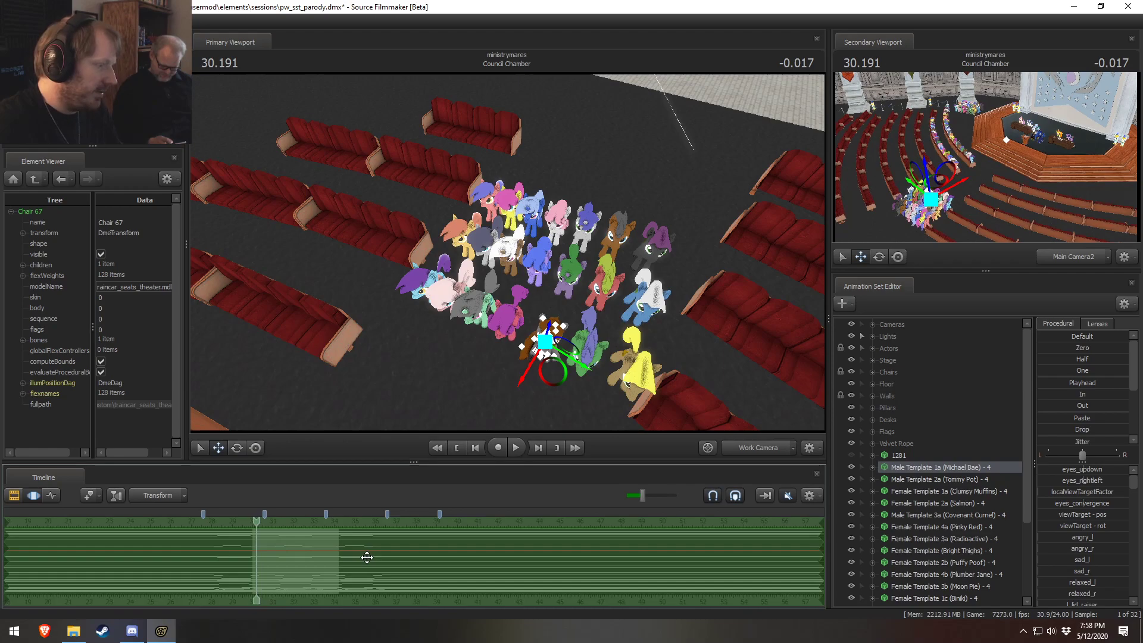
pyautogui.click(873, 469)
pyautogui.click(885, 491)
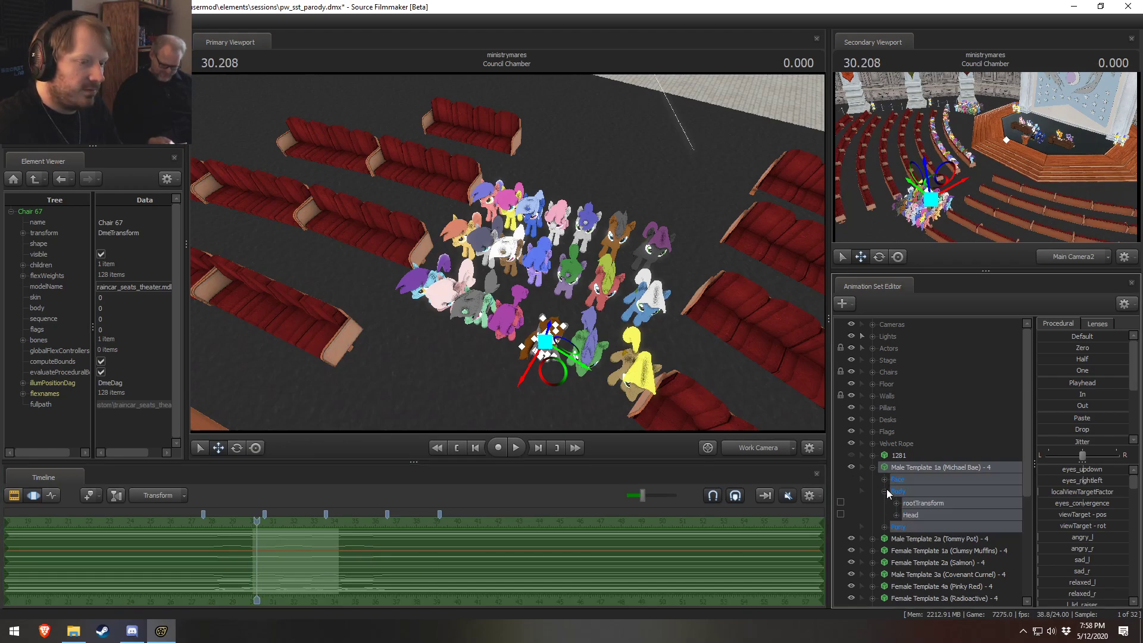
pyautogui.click(873, 468)
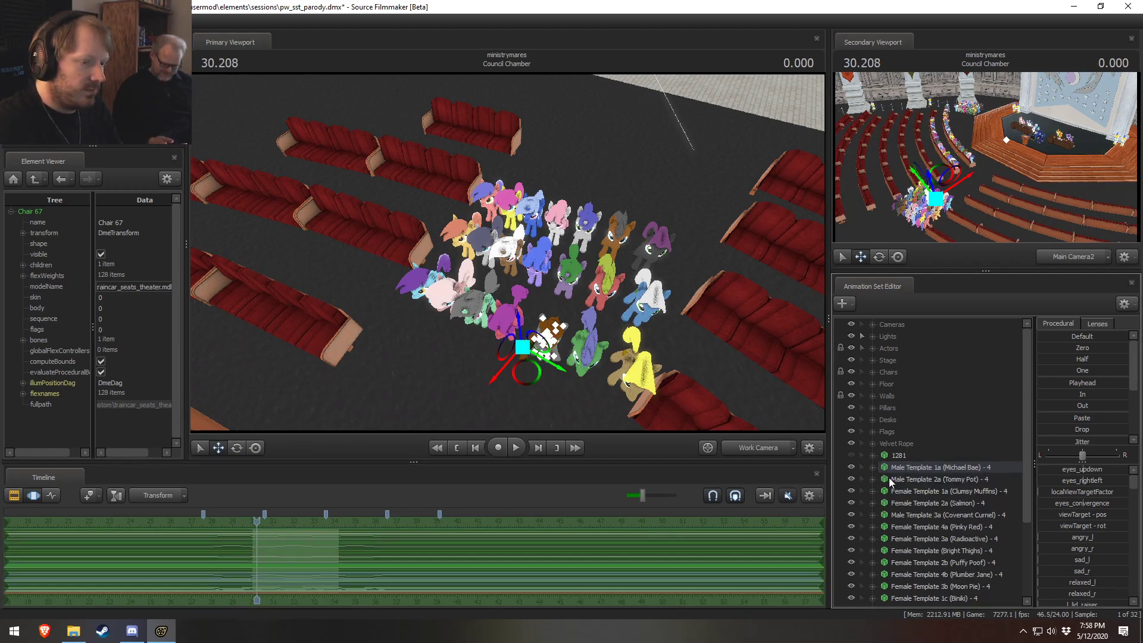
# Step: Paste the copied animation onto Male Template 2a - 4, Female Template 1a - 4 and Female Template 2a - 4
pyautogui.click(887, 478)
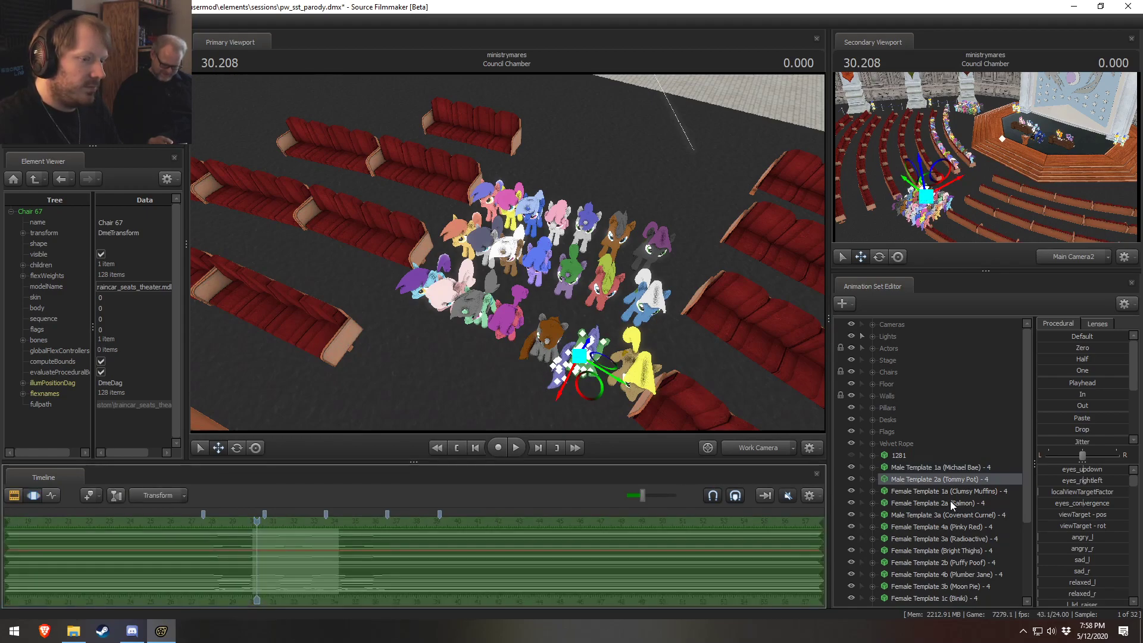
pyautogui.click(945, 492)
pyautogui.click(653, 570)
pyautogui.hotkey('ctrl', 'v')
pyautogui.press('F2')
pyautogui.press('F3')
pyautogui.click(925, 505)
pyautogui.click(664, 539)
pyautogui.hotkey('ctrl', 'v')
pyautogui.press('F2')
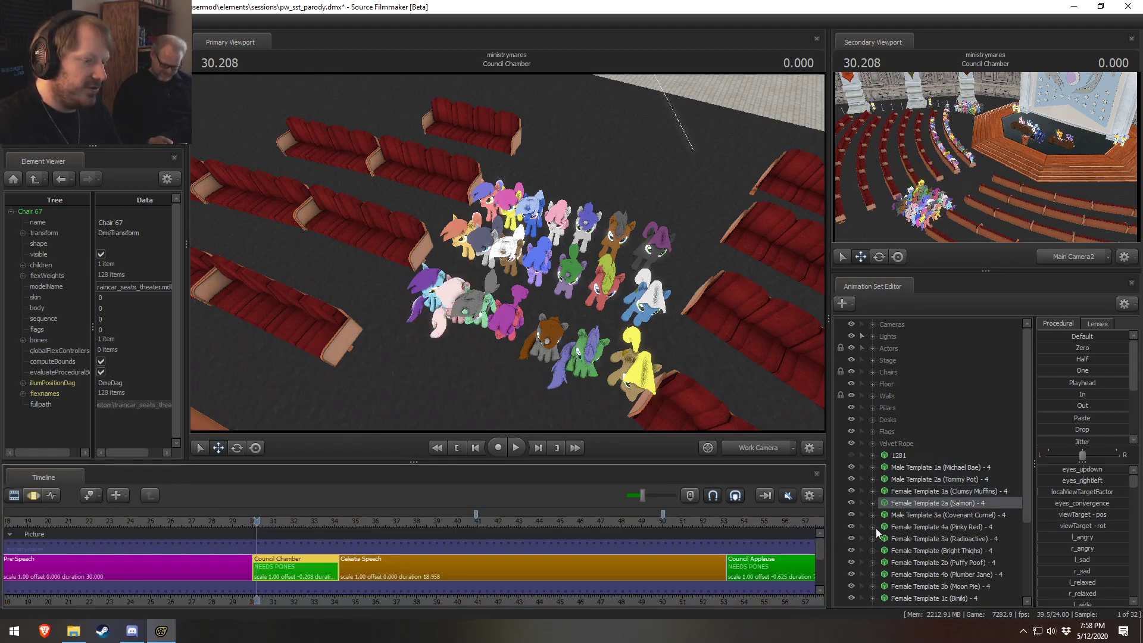
pyautogui.press('F3')
# Step: Paste the copied animation onto Male Template 3a - 4 and Female Template 4a - 4
pyautogui.click(929, 515)
pyautogui.scroll(-3, 917, 527)
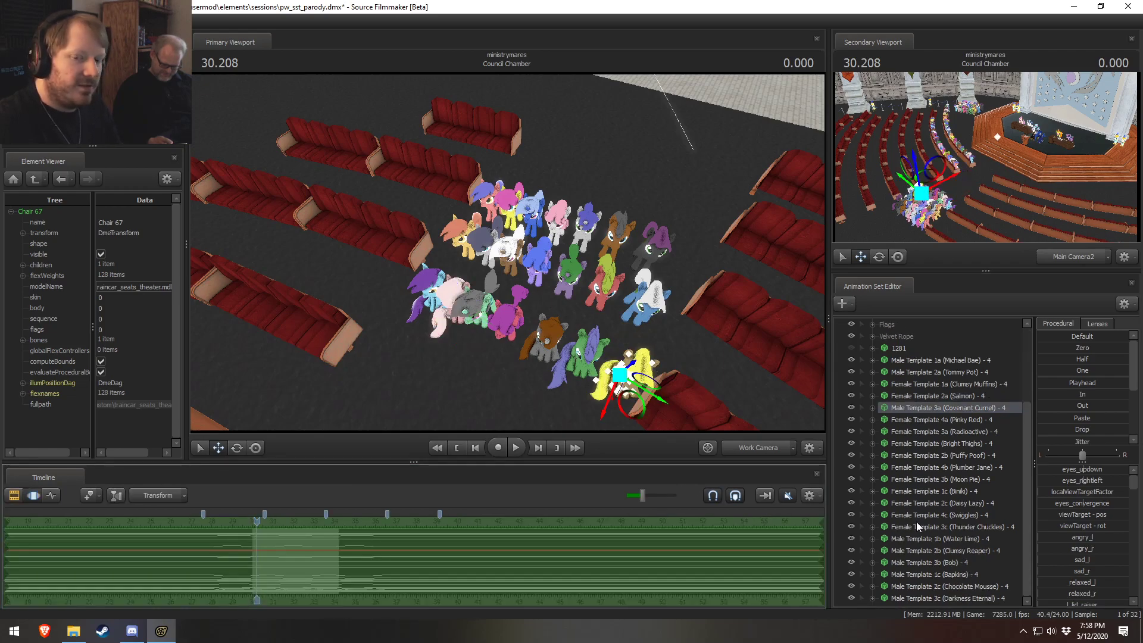
pyautogui.click(914, 420)
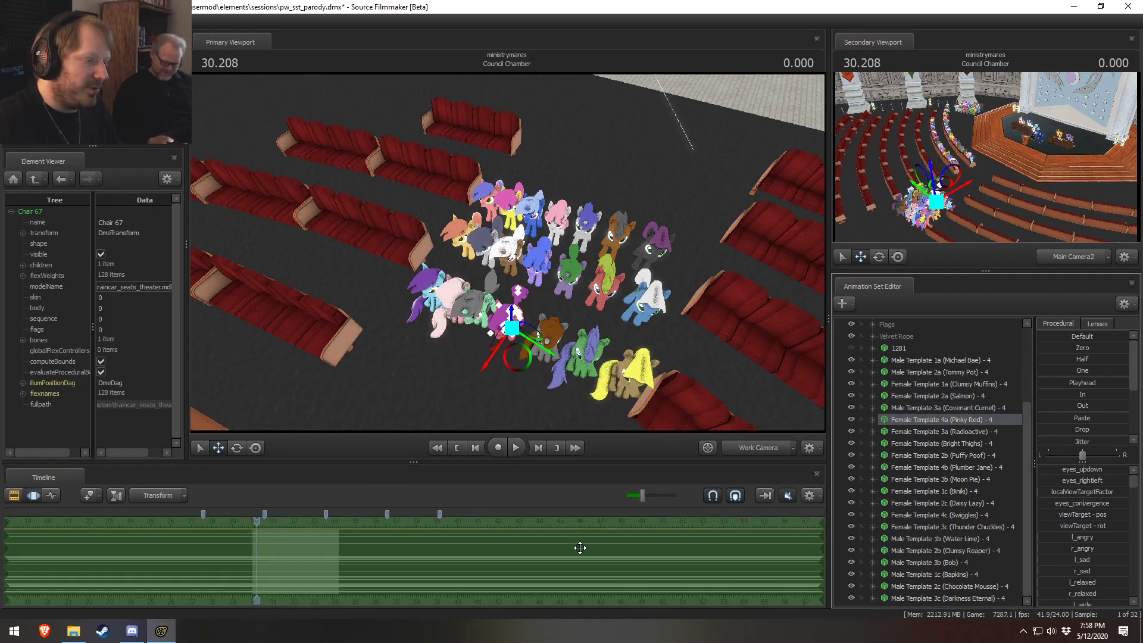
pyautogui.click(583, 547)
pyautogui.hotkey('ctrl', 'v')
pyautogui.press('F2')
pyautogui.press('F3')
# Step: Paste the copied animation onto Female Template 3a - 4 and Female Template (Bright Thighs) - 4
pyautogui.click(902, 434)
pyautogui.click(745, 537)
pyautogui.hotkey('ctrl', 'v')
pyautogui.click(931, 445)
pyautogui.click(778, 534)
pyautogui.hotkey('ctrl', 'v')
pyautogui.press('F2')
pyautogui.press('F3')
# Step: Paste the copied animation onto Female Template 2b - 4 and Female Template 4b - 4
pyautogui.click(951, 454)
pyautogui.click(784, 577)
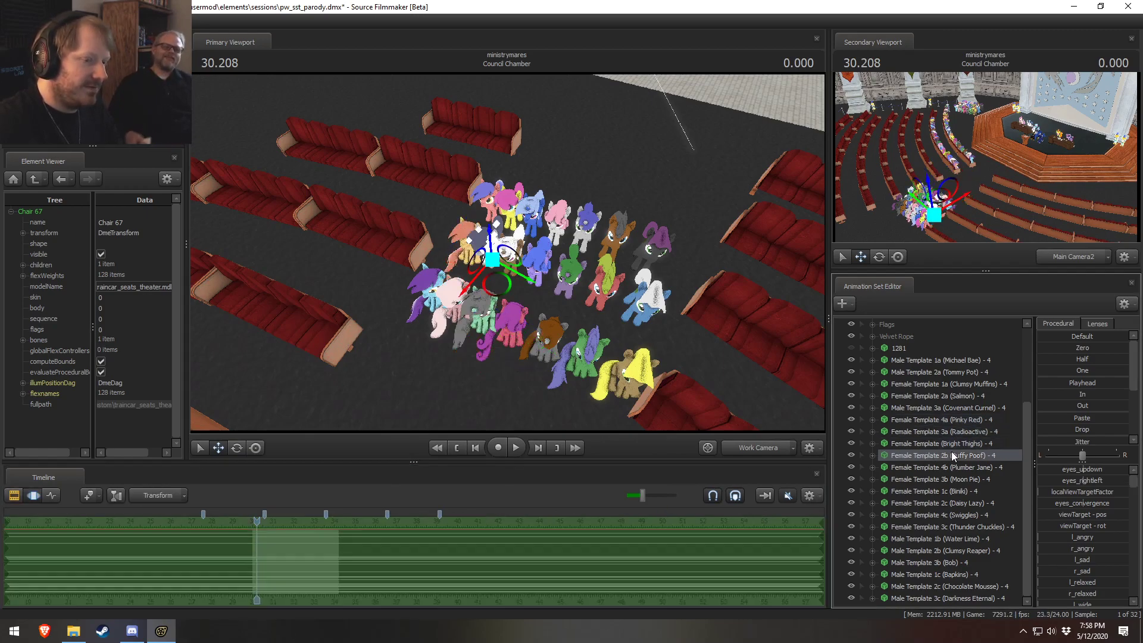
pyautogui.hotkey('ctrl', 'v')
pyautogui.press('F2')
pyautogui.press('F3')
pyautogui.click(941, 468)
pyautogui.click(786, 586)
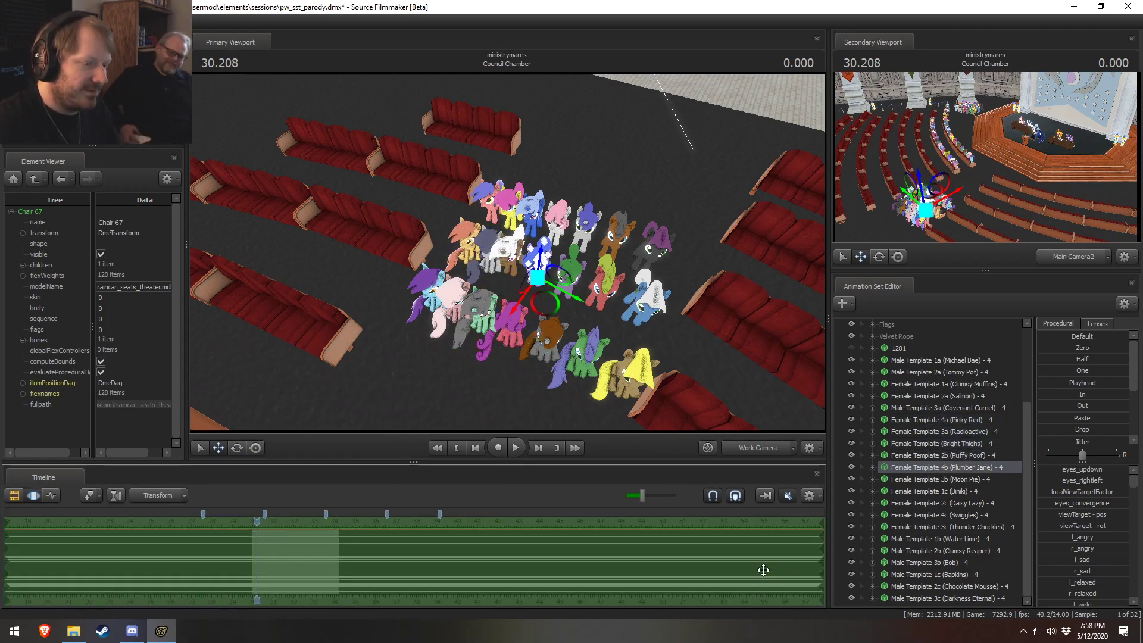
pyautogui.hotkey('ctrl', 'v')
pyautogui.press('F2')
pyautogui.press('F3')
# Step: Paste the copied animation onto Female Templates 3b - 4, 1c - 4, 2c - 4 and 4c - 4
pyautogui.click(953, 480)
pyautogui.click(789, 572)
pyautogui.hotkey('ctrl', 'v')
pyautogui.press('F2')
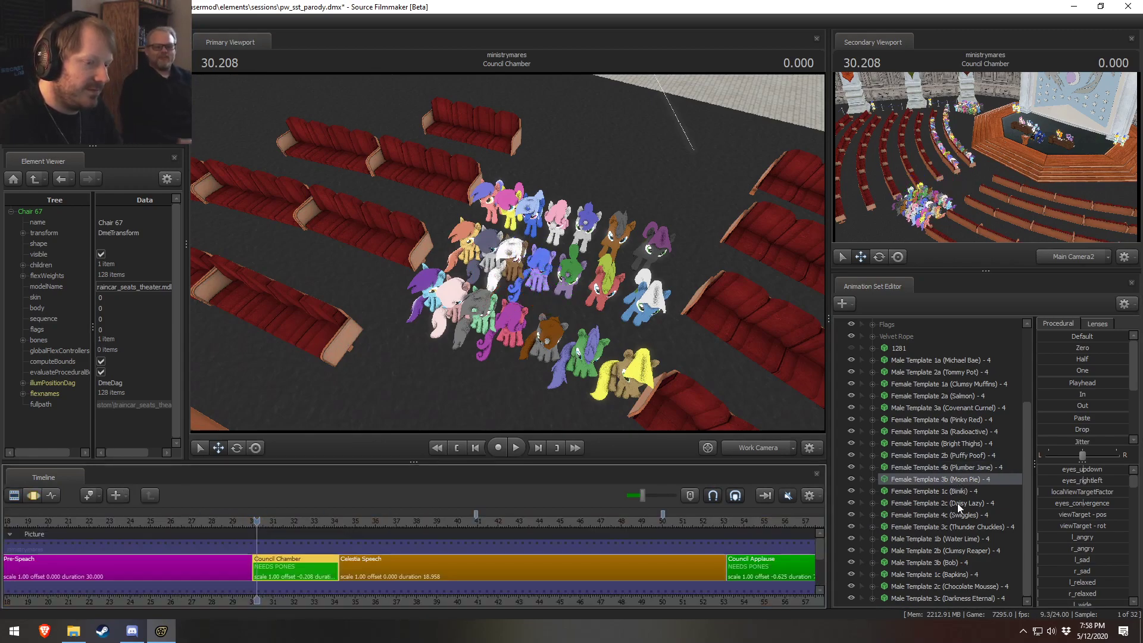
pyautogui.press('F3')
pyautogui.click(929, 491)
pyautogui.click(933, 516)
pyautogui.hotkey('ctrl', 'v')
pyautogui.press('F2')
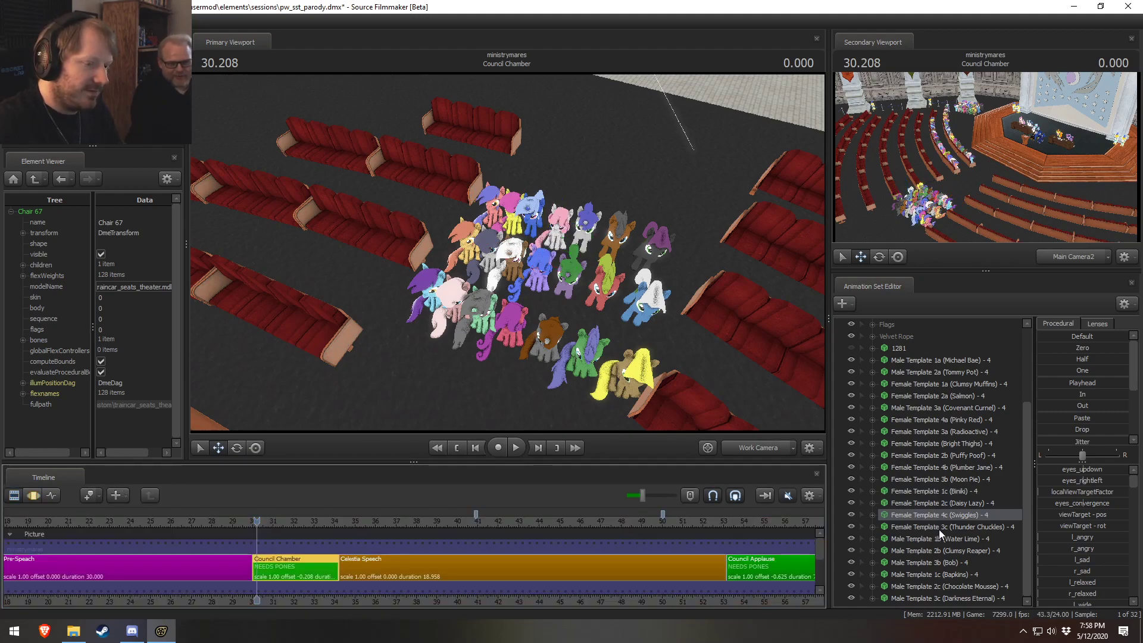
pyautogui.press('F3')
# Step: Paste the copied animation onto Female Template 3c - 4, Male Template 1b - 4 and Male Template 2b - 4
pyautogui.click(914, 529)
pyautogui.hotkey('ctrl', 'v')
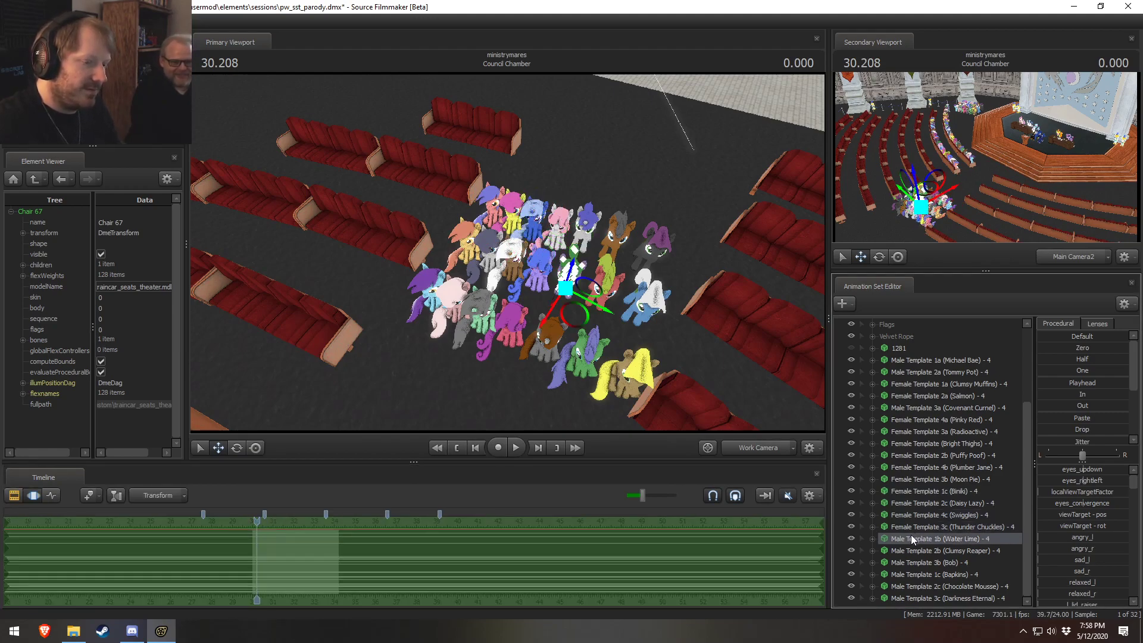
pyautogui.press('F2')
pyautogui.click(916, 539)
pyautogui.press('F3')
pyautogui.hotkey('ctrl', 'v')
pyautogui.click(934, 549)
pyautogui.press('F2')
pyautogui.press('F3')
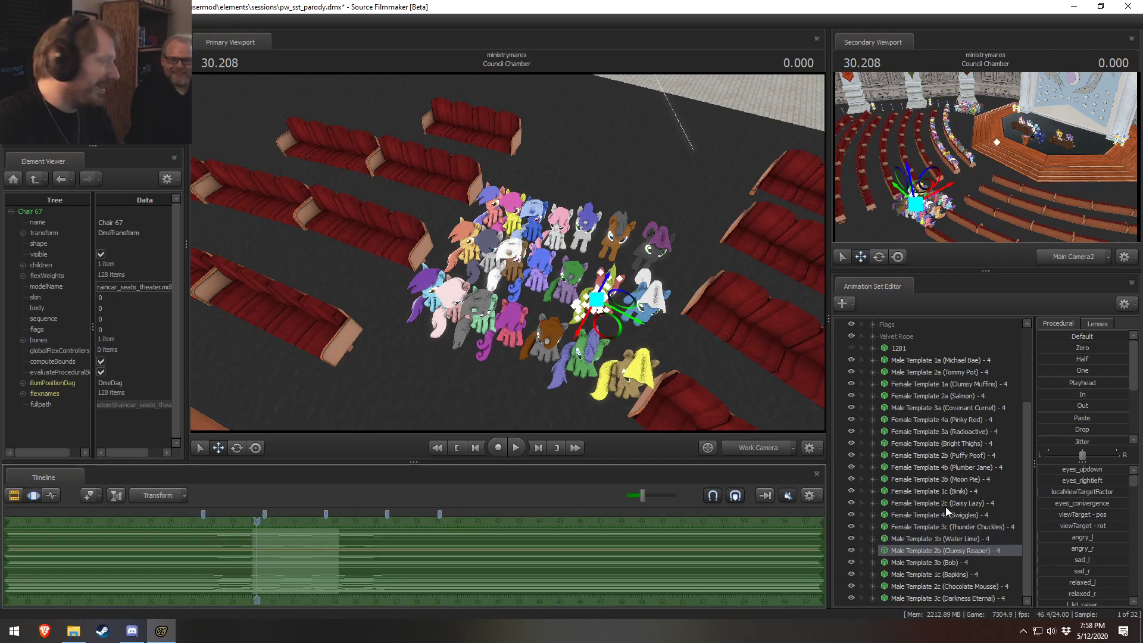
pyautogui.scroll(3, 951, 553)
pyautogui.scroll(-3, 951, 556)
# Step: Paste the copied animation onto Male Template 3b - 4 and Male Template 1c - 4
pyautogui.click(952, 561)
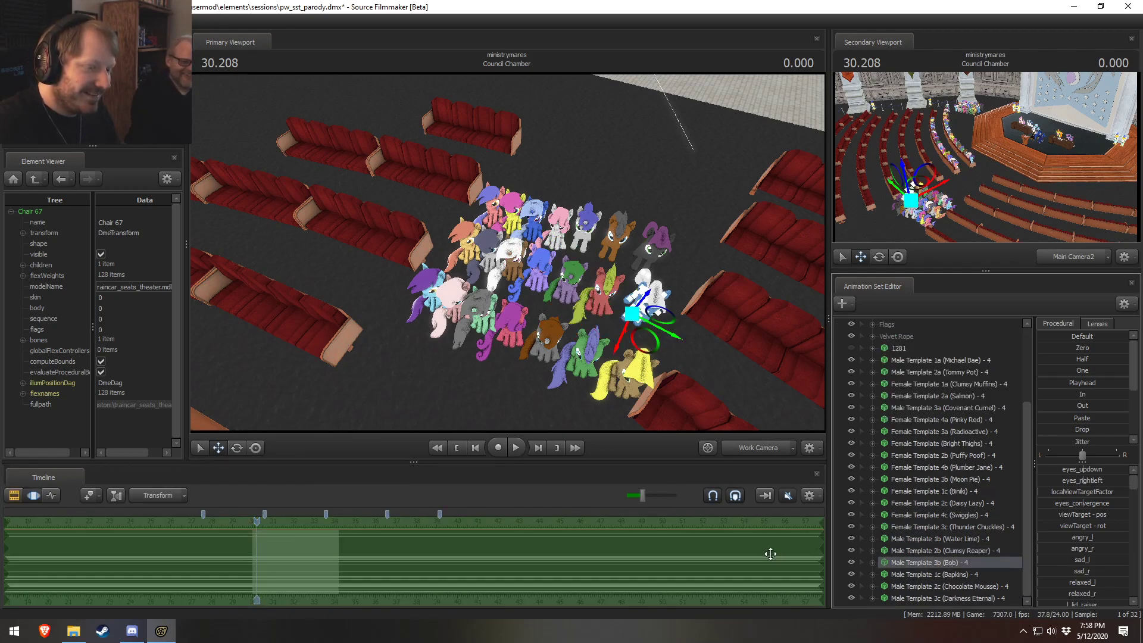
pyautogui.click(800, 555)
pyautogui.hotkey('ctrl', 'v')
pyautogui.press('F2')
pyautogui.click(931, 575)
pyautogui.press('F3')
# Step: Paste the copied animation onto Male Template 2c - 4 and Male Template 3c - 4
pyautogui.click(929, 586)
pyautogui.click(798, 572)
pyautogui.hotkey('ctrl', 'v')
pyautogui.press('F2')
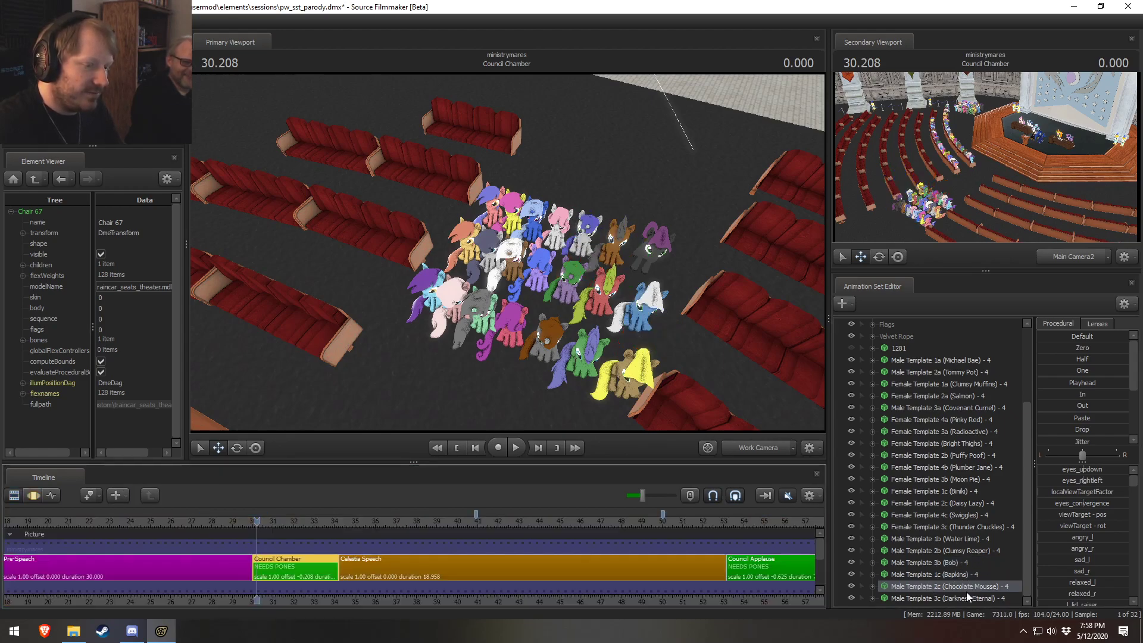
pyautogui.press('F3')
pyautogui.click(964, 597)
pyautogui.click(761, 562)
pyautogui.hotkey('ctrl', 'v')
pyautogui.press('Return')
# Step: Move Female Template 3a - 4 from the standing group to the empty end of the second audience row
pyautogui.keyDown('alt'); pyautogui.moveTo(620, 286); pyautogui.dragTo(601, 220); pyautogui.keyUp('alt')
pyautogui.moveTo(509, 256); pyautogui.dragTo(671, 377)
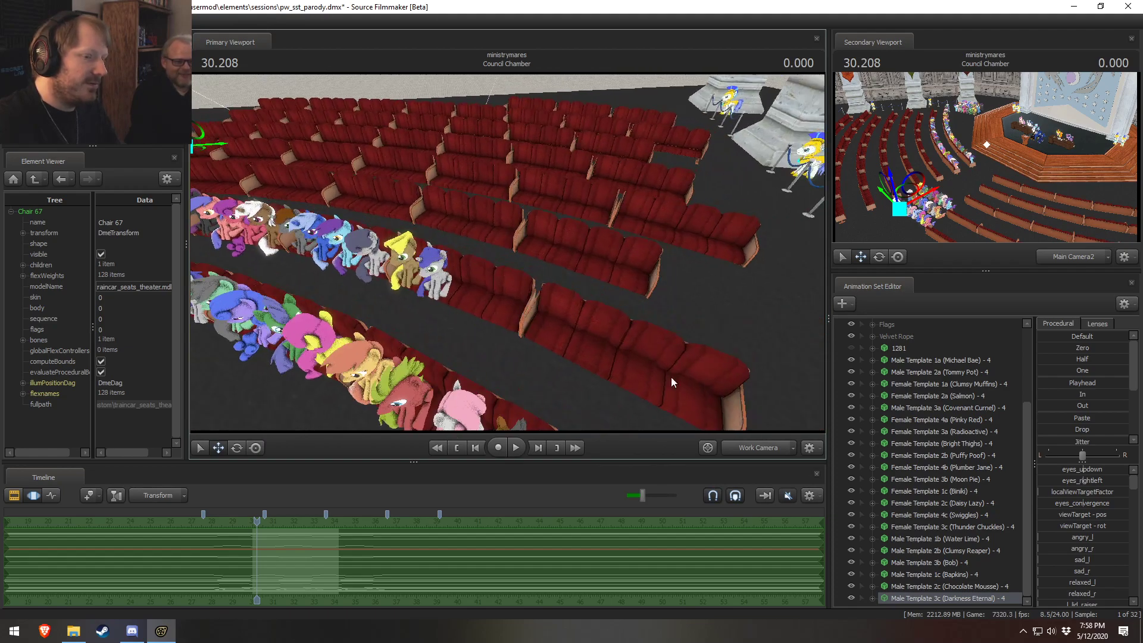
pyautogui.click(929, 435)
pyautogui.moveTo(599, 315); pyautogui.dragTo(503, 248)
pyautogui.moveTo(298, 152); pyautogui.dragTo(520, 302)
# Step: Rotate Female Template 3a - 4 toward the stage and settle it on the seat beside the last seated pony
pyautogui.moveTo(506, 254)
pyautogui.mouseDown()
pyautogui.moveTo(586, 265)
pyautogui.moveTo(608, 256)
pyautogui.moveTo(508, 253)
pyautogui.mouseUp()
pyautogui.press('w')
pyautogui.press('e')
pyautogui.moveTo(468, 322); pyautogui.dragTo(422, 312)
pyautogui.press('w')
pyautogui.moveTo(492, 290); pyautogui.dragTo(530, 286)
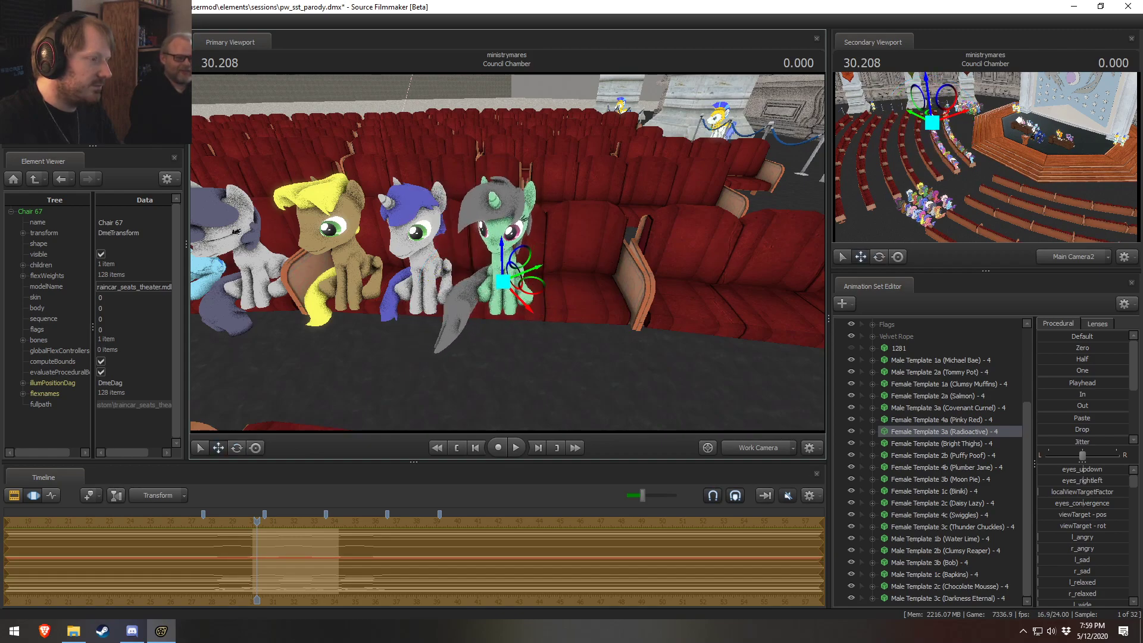
pyautogui.press('s')
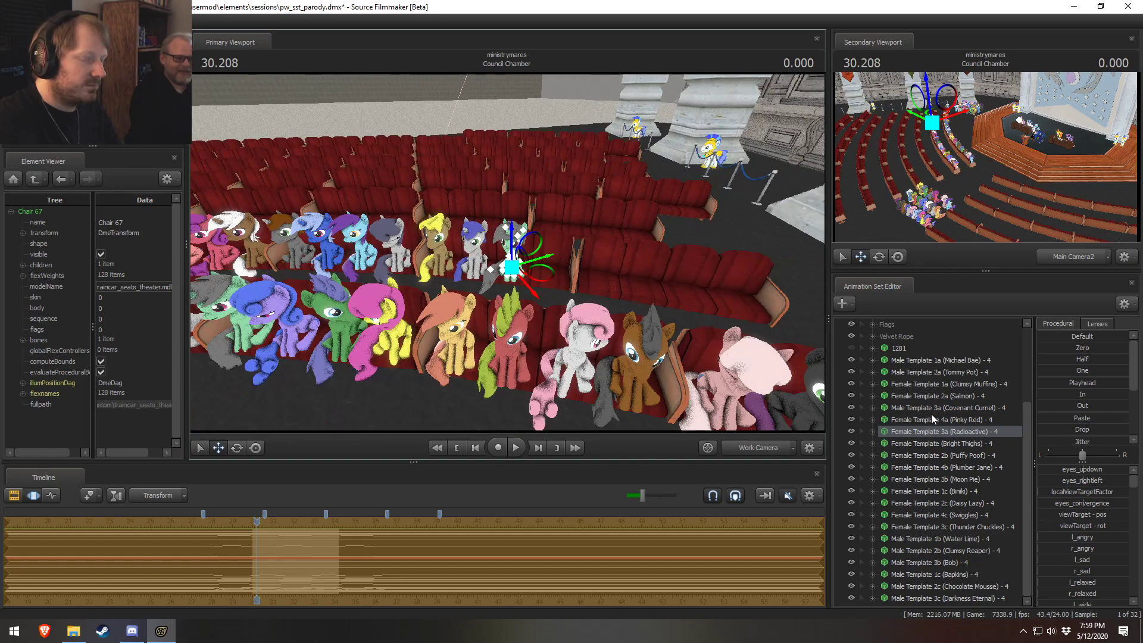
# Step: Move Female Template 2a - 4 onto the end seat of the bench beside Female Template 3a - 4
pyautogui.click(967, 395)
pyautogui.moveTo(672, 249); pyautogui.dragTo(426, 224)
pyautogui.press('d')
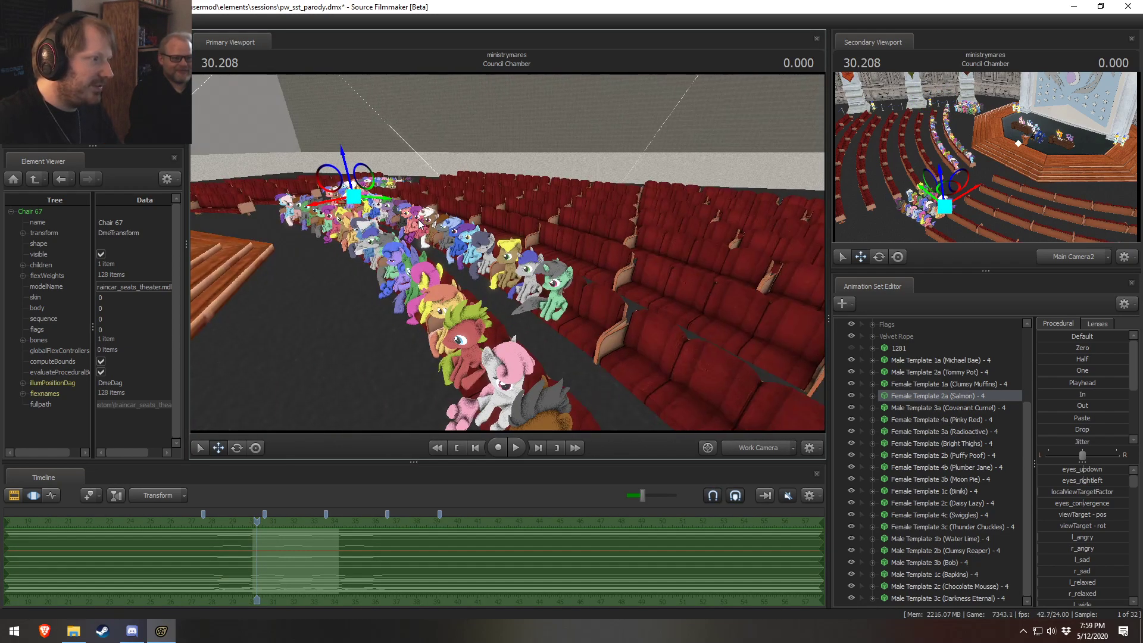
pyautogui.moveTo(352, 191); pyautogui.dragTo(732, 349)
pyautogui.press('a')
pyautogui.press('w')
pyautogui.moveTo(482, 271); pyautogui.dragTo(464, 296)
pyautogui.press('d')
pyautogui.press('e')
pyautogui.press('w')
pyautogui.press('d')
pyautogui.press('s')
# Step: Reselect Female Template 2a - 4 and rotate it on its seat to face the same way as its neighbours
pyautogui.click(939, 563)
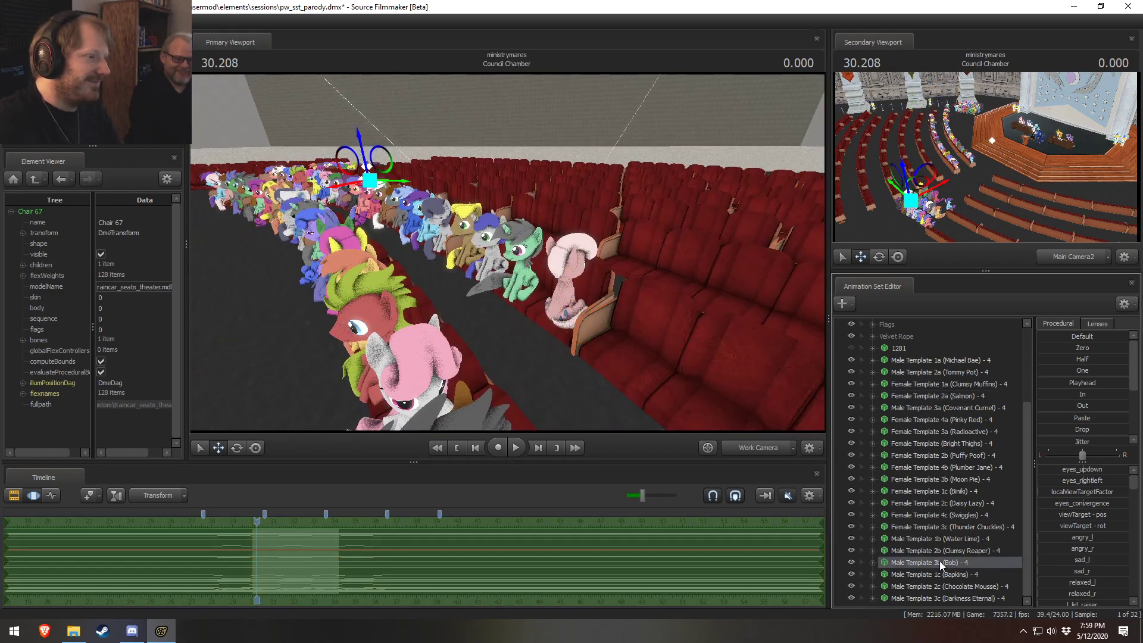
pyautogui.hotkey('ctrl', 'v')
pyautogui.press('w')
pyautogui.moveTo(655, 312); pyautogui.dragTo(522, 255)
pyautogui.click(926, 408)
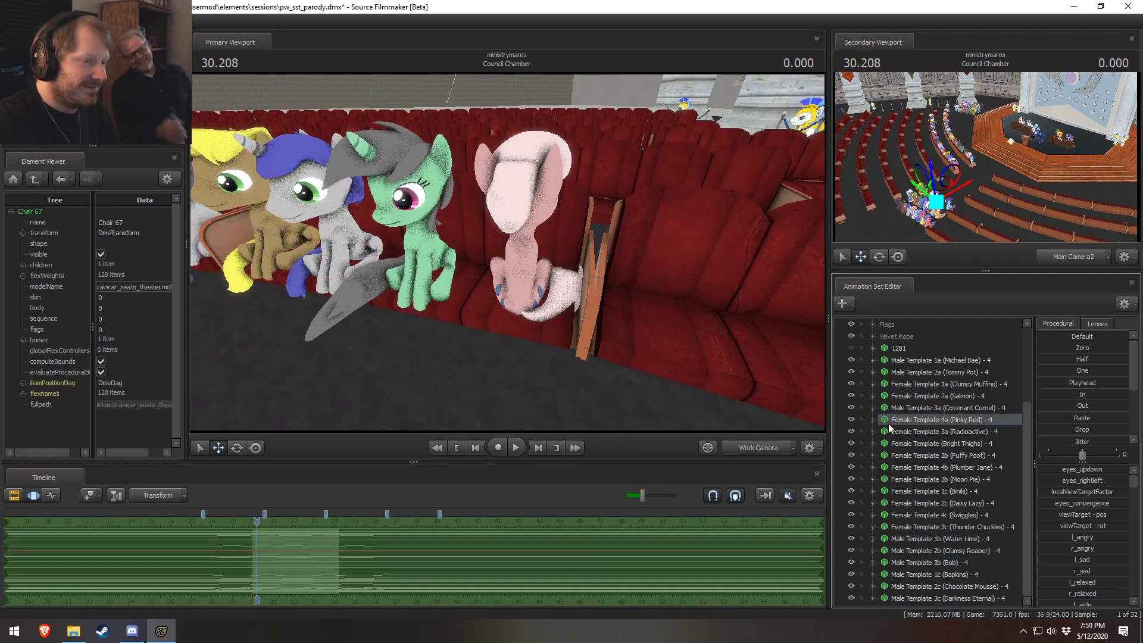
pyautogui.click(927, 432)
pyautogui.click(947, 487)
pyautogui.click(966, 432)
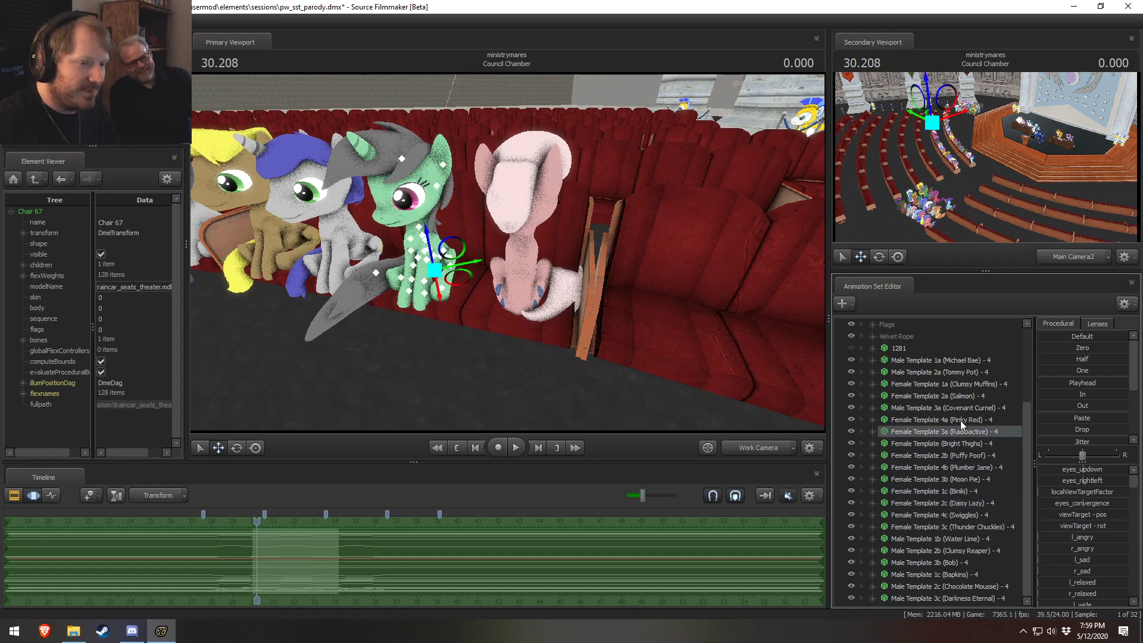
pyautogui.click(960, 420)
pyautogui.click(958, 396)
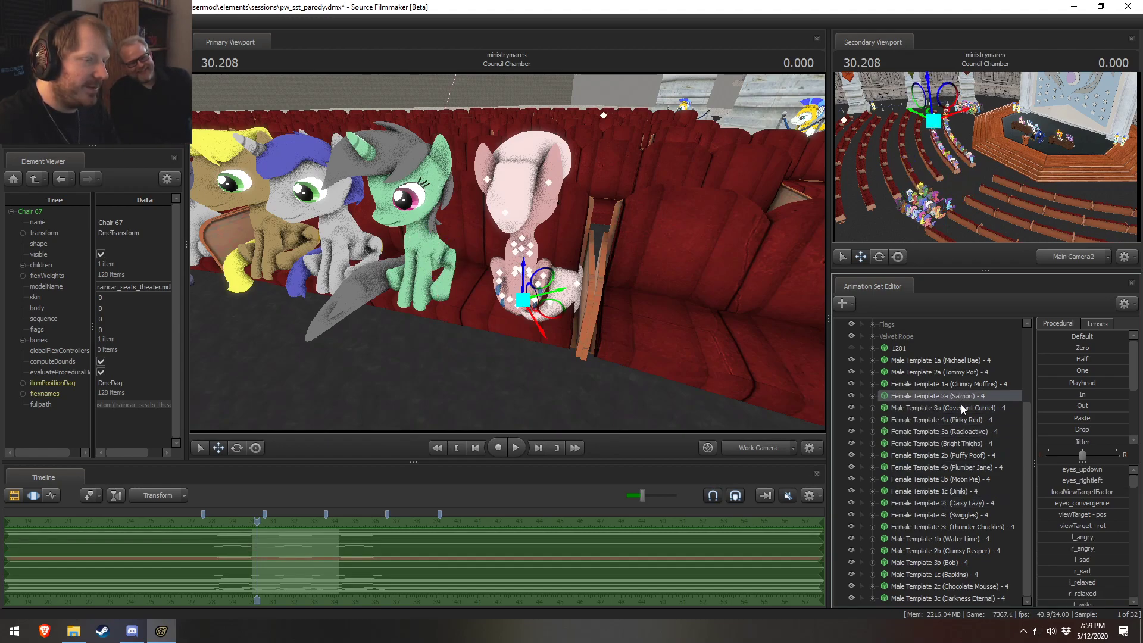
pyautogui.press('e')
pyautogui.moveTo(535, 332); pyautogui.dragTo(471, 292)
pyautogui.press('w')
pyautogui.keyDown('alt'); pyautogui.moveTo(655, 298); pyautogui.dragTo(786, 381, button='right'); pyautogui.keyUp('alt')
# Step: Place Male Template 1a - 4 on the first seat of the following second-row bench and turn it toward the stage
pyautogui.click(940, 359)
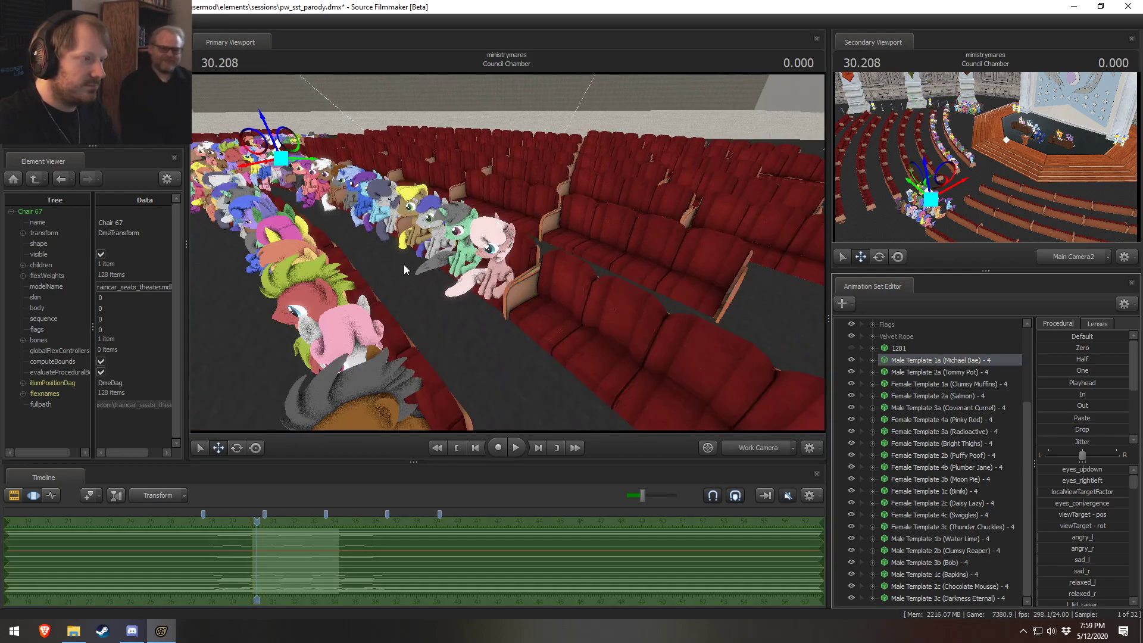
pyautogui.moveTo(500, 291); pyautogui.dragTo(449, 300)
pyautogui.press('w')
pyautogui.press('s')
pyautogui.press('e')
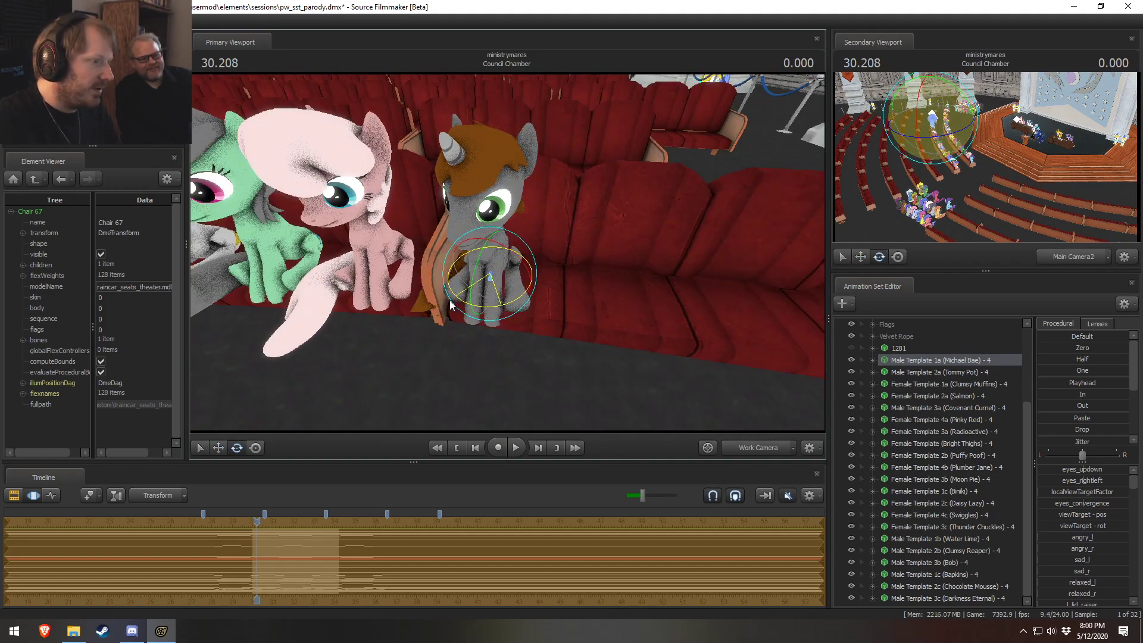
pyautogui.press('w')
pyautogui.moveTo(513, 282); pyautogui.dragTo(506, 250)
pyautogui.press('s')
pyautogui.moveTo(667, 352); pyautogui.dragTo(678, 363)
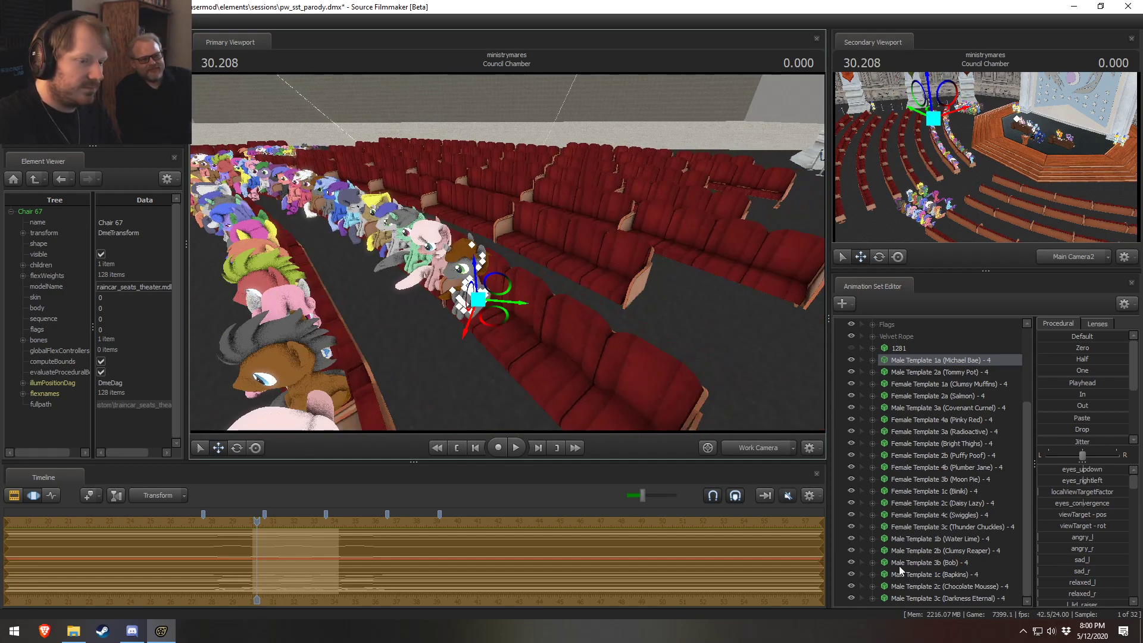
# Step: Place Male Template 2c - 4 on an empty bench in the row behind and rotate it toward the stage
pyautogui.click(934, 588)
pyautogui.moveTo(320, 165); pyautogui.dragTo(539, 247)
pyautogui.moveTo(477, 283); pyautogui.dragTo(515, 266)
pyautogui.press('w')
pyautogui.press('e')
pyautogui.moveTo(507, 359); pyautogui.dragTo(472, 329)
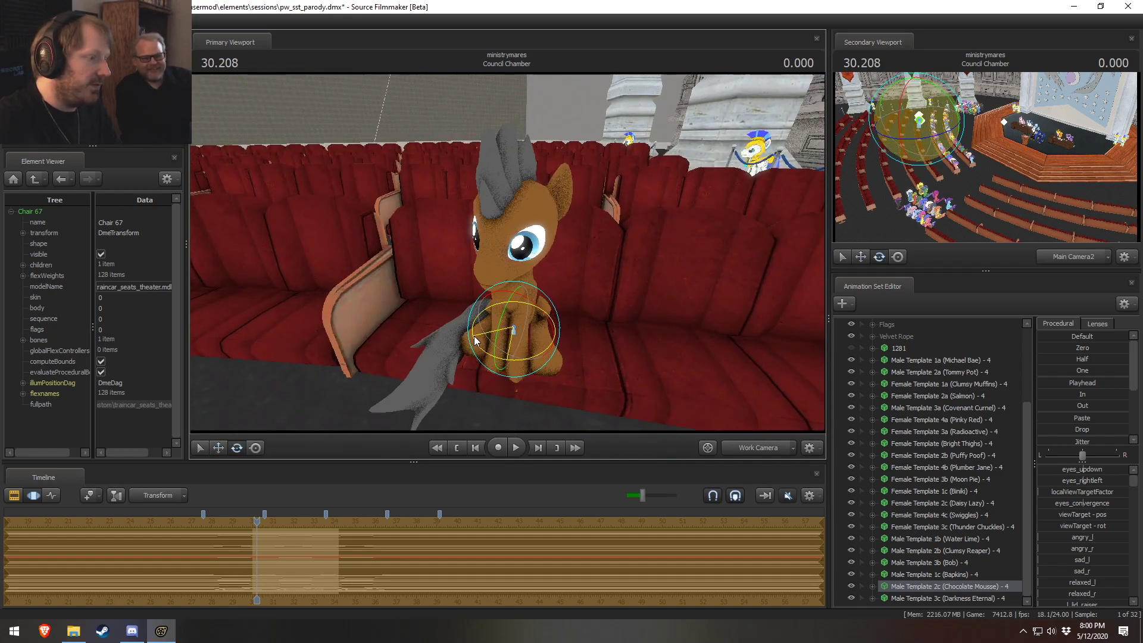
pyautogui.press('w')
pyautogui.moveTo(553, 338); pyautogui.dragTo(587, 338)
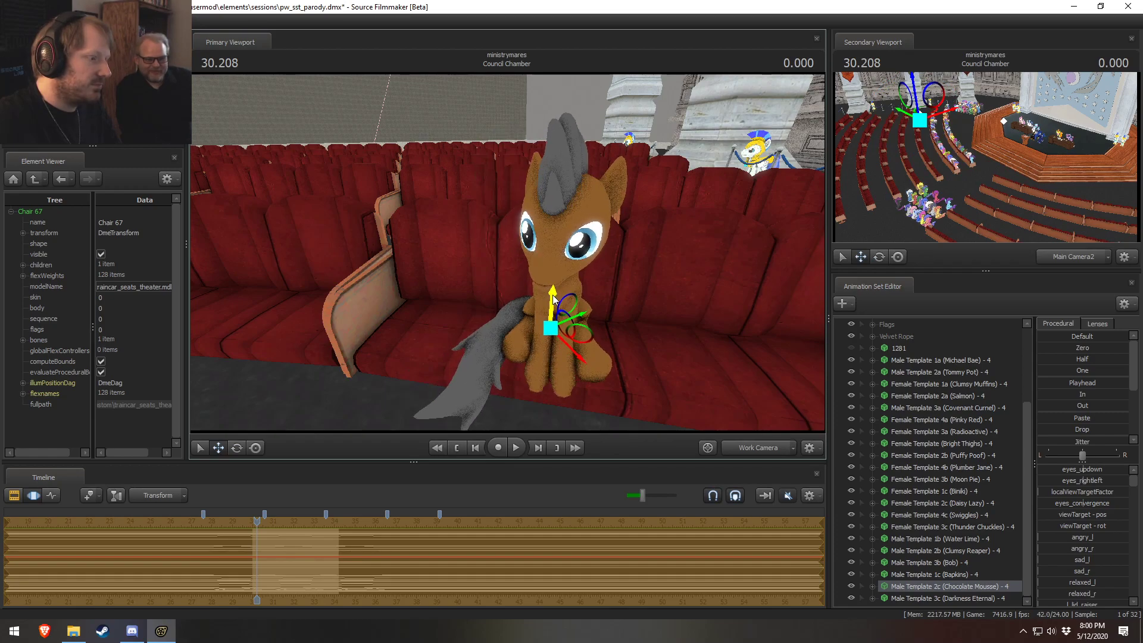
pyautogui.press('s')
pyautogui.moveTo(508, 252); pyautogui.dragTo(428, 259)
# Step: Place Female Template 3b - 4 on the second-row seat beside Male Template 1a - 4 and rotate it toward the stage
pyautogui.click(929, 563)
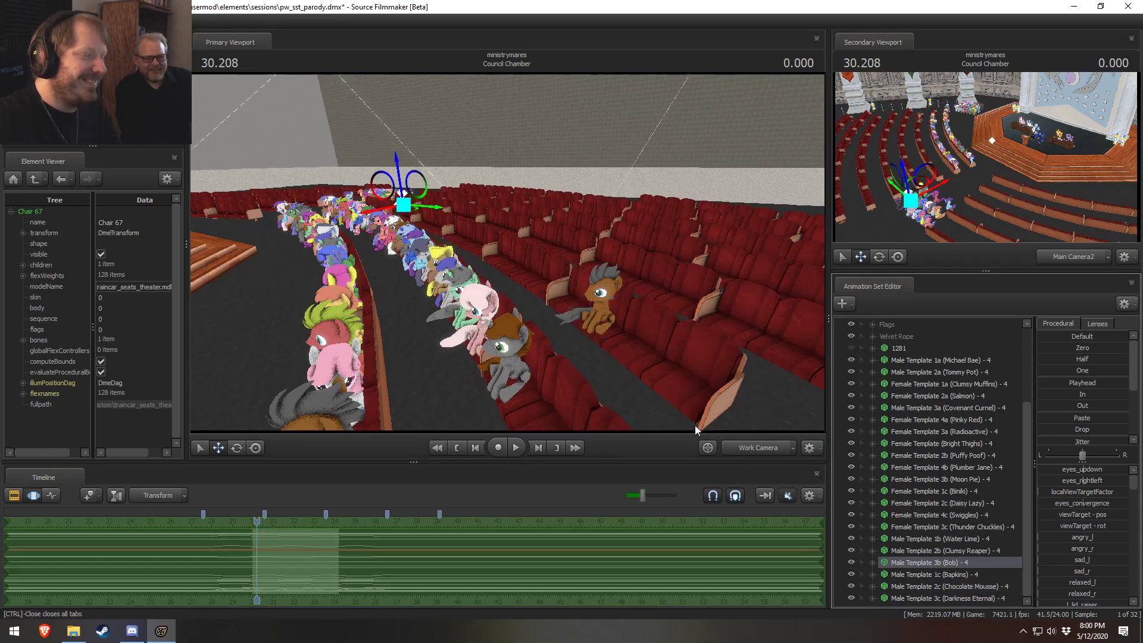
pyautogui.click(938, 575)
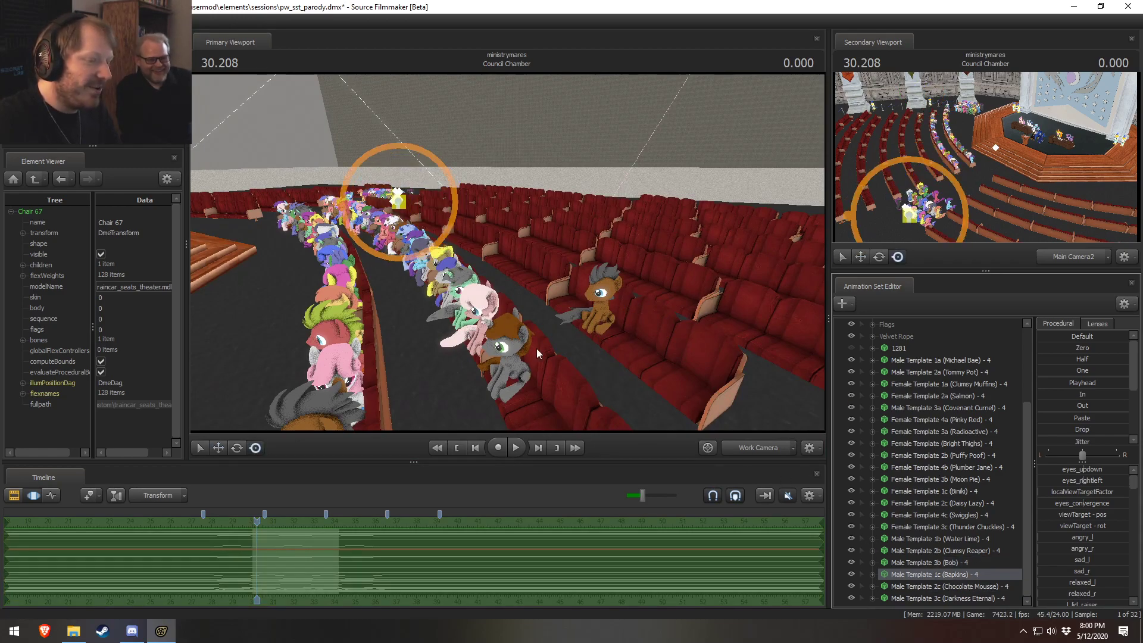
pyautogui.click(941, 479)
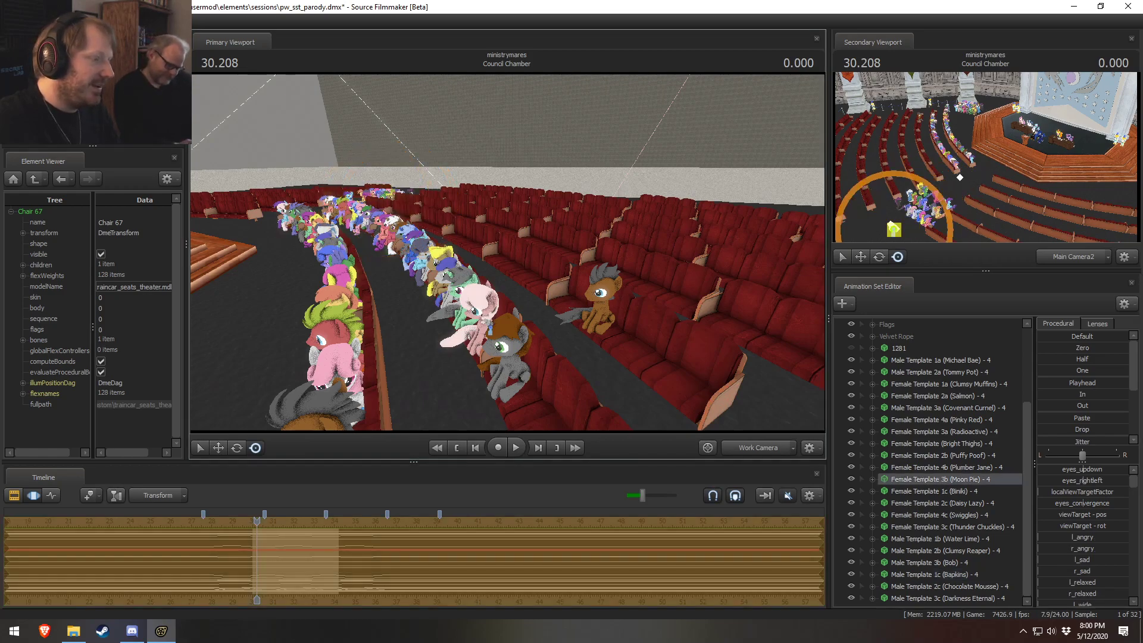
pyautogui.press('f')
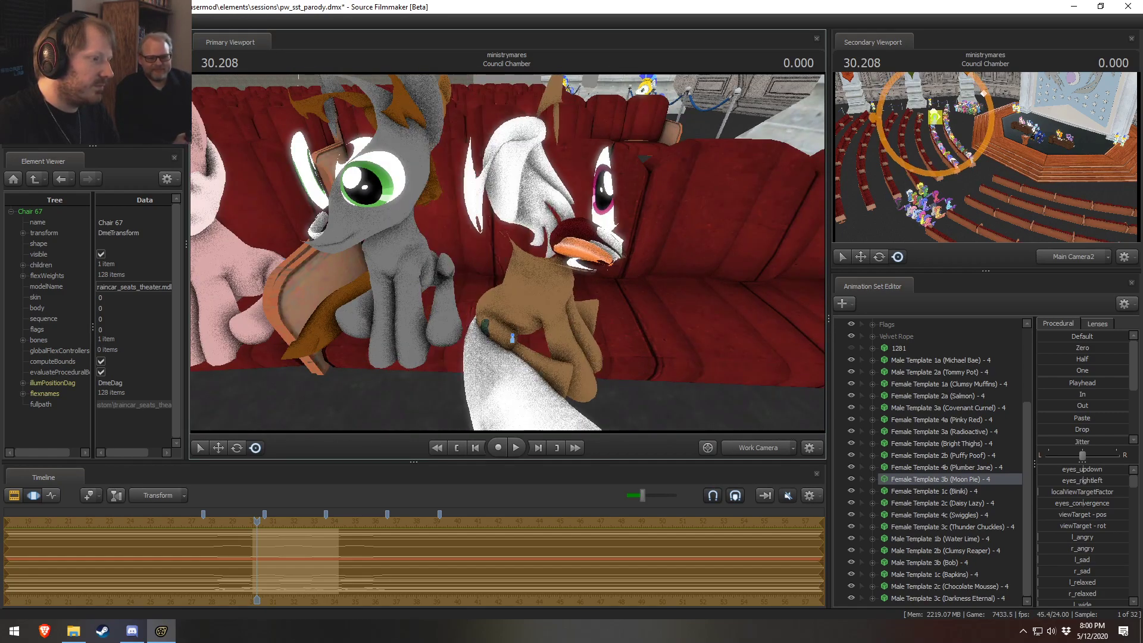
pyautogui.moveTo(526, 319)
pyautogui.mouseDown()
pyautogui.moveTo(558, 307)
pyautogui.moveTo(535, 336)
pyautogui.moveTo(505, 309)
pyautogui.moveTo(539, 306)
pyautogui.mouseUp()
pyautogui.press('e')
pyautogui.press('w')
pyautogui.moveTo(508, 258)
pyautogui.keyDown('alt'); pyautogui.mouseDown()
pyautogui.moveTo(511, 286)
pyautogui.moveTo(533, 285)
pyautogui.moveTo(502, 243)
pyautogui.mouseUp(); pyautogui.keyUp('alt')
# Step: Move Female Template 4c - 4 onto the empty second-row seat beside Female Template 3b - 4
pyautogui.click(931, 515)
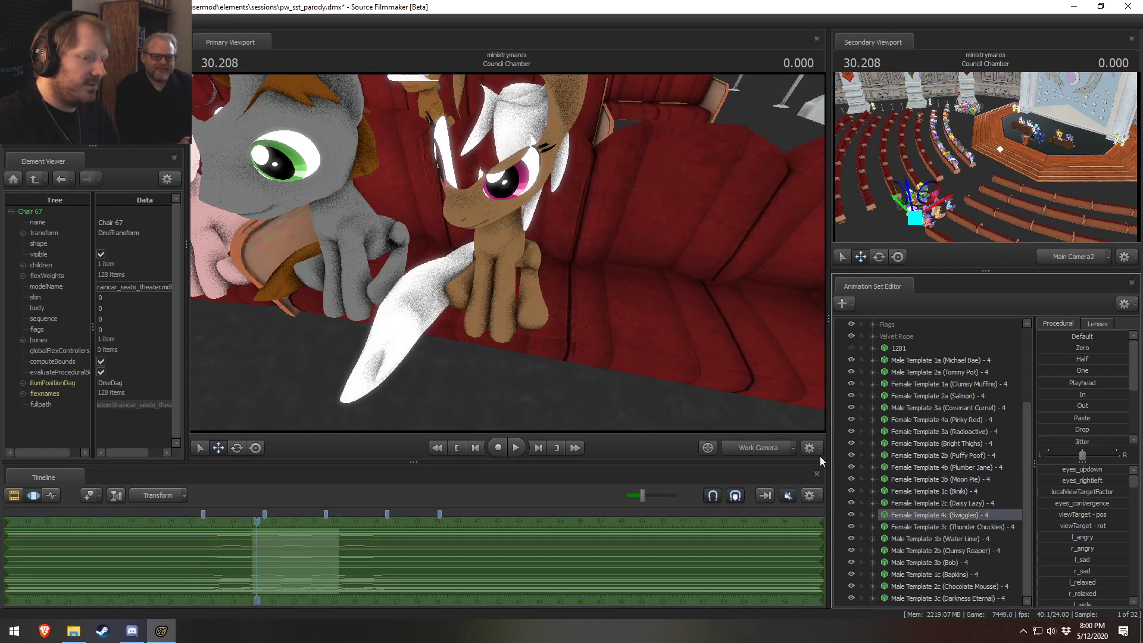
pyautogui.press('f')
pyautogui.moveTo(376, 193); pyautogui.dragTo(393, 193)
pyautogui.moveTo(356, 154); pyautogui.dragTo(661, 340)
pyautogui.press('w')
pyautogui.press('w')
# Step: Rotate Female Template 4c - 4 to face the same way as its neighbours and settle it on its seat
pyautogui.press('e')
pyautogui.moveTo(478, 325); pyautogui.dragTo(493, 261)
pyautogui.press('w')
pyautogui.press('e')
pyautogui.press('w')
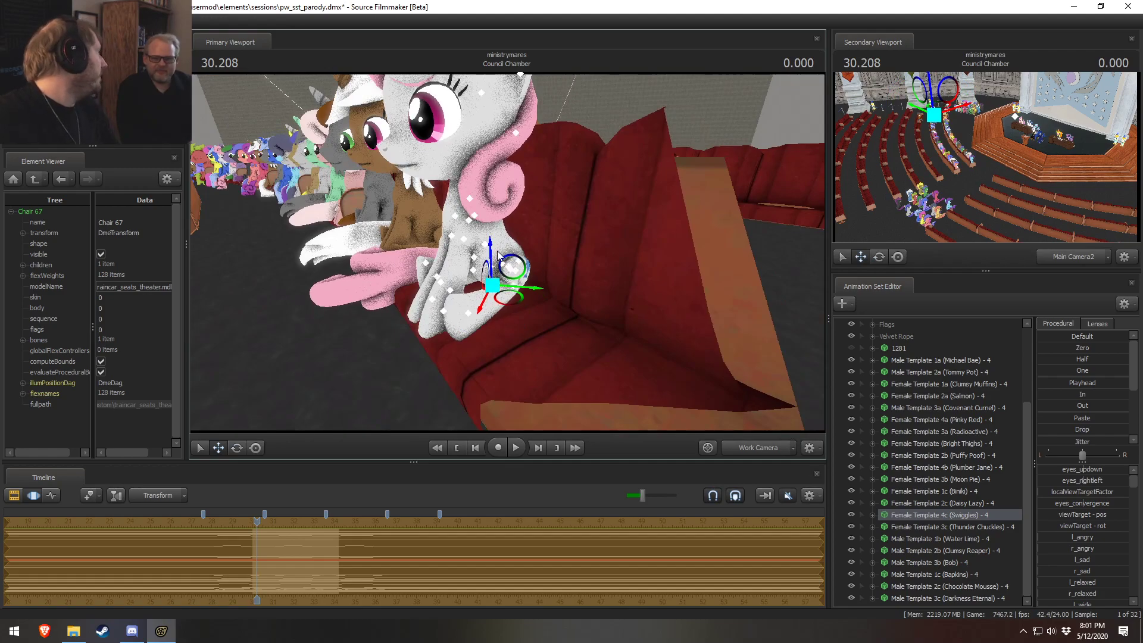
pyautogui.keyDown('alt'); pyautogui.moveTo(621, 294); pyautogui.dragTo(524, 234); pyautogui.keyUp('alt')
pyautogui.keyDown('alt'); pyautogui.moveTo(599, 184); pyautogui.dragTo(515, 250, button='right'); pyautogui.keyUp('alt')
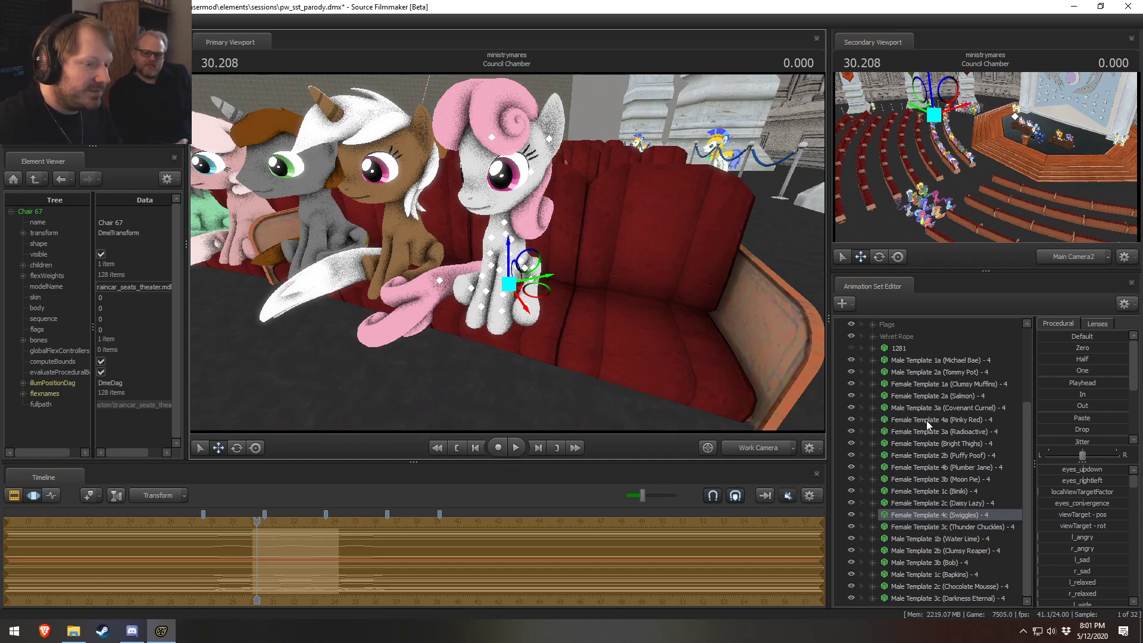
# Step: Place Female Template 1a - 4 on the end seat beside Female Template 4c - 4, turn it toward the stage and adjust its height
pyautogui.click(945, 384)
pyautogui.press('f')
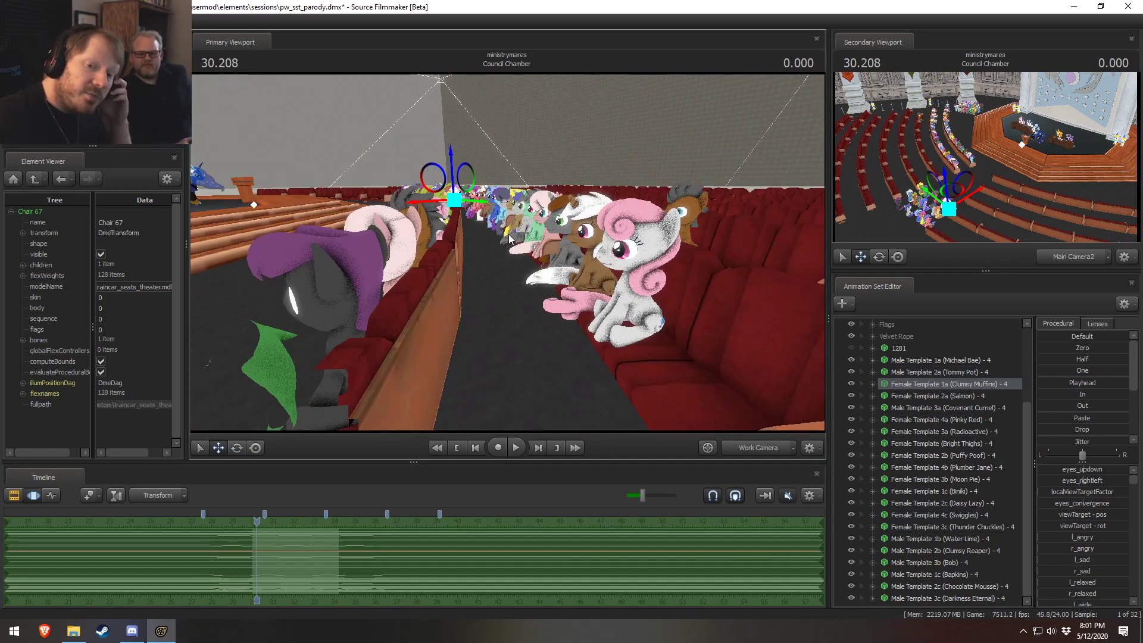
pyautogui.moveTo(454, 206); pyautogui.dragTo(695, 379)
pyautogui.moveTo(500, 229); pyautogui.dragTo(551, 285)
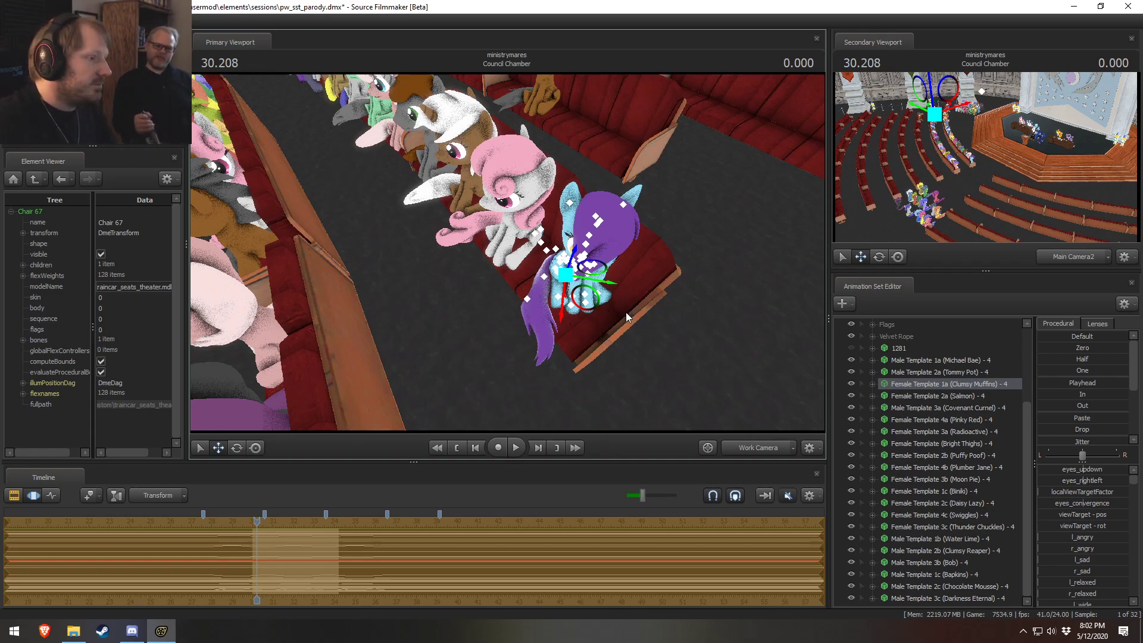
pyautogui.press('e')
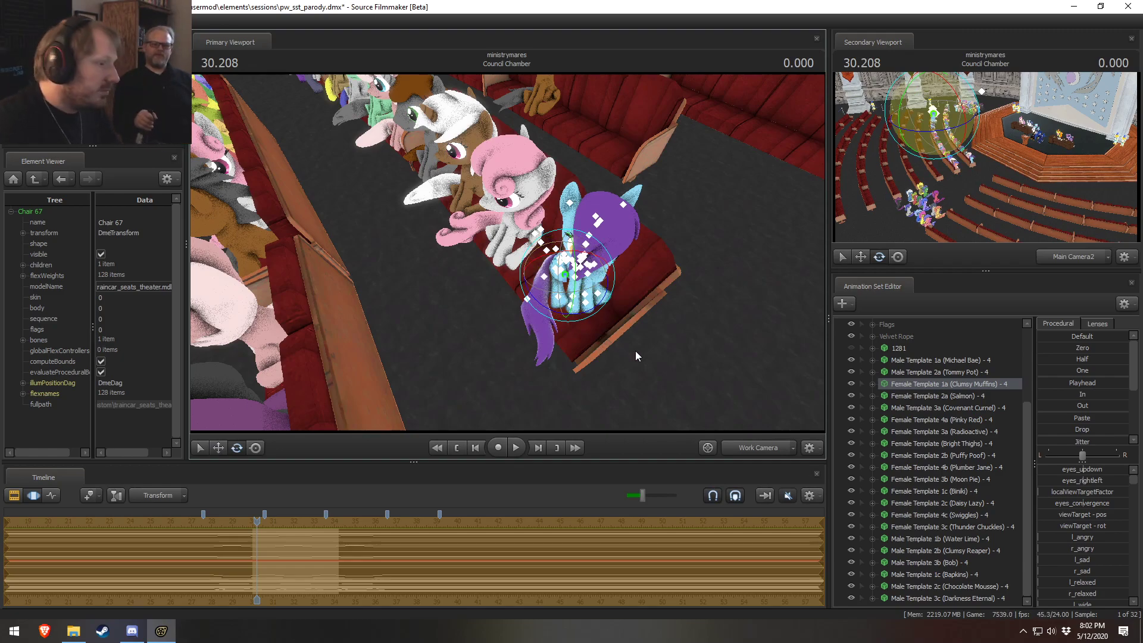
pyautogui.moveTo(545, 309); pyautogui.dragTo(595, 315)
pyautogui.keyDown('alt'); pyautogui.moveTo(519, 327); pyautogui.dragTo(587, 260); pyautogui.keyUp('alt')
pyautogui.moveTo(593, 300); pyautogui.dragTo(583, 259)
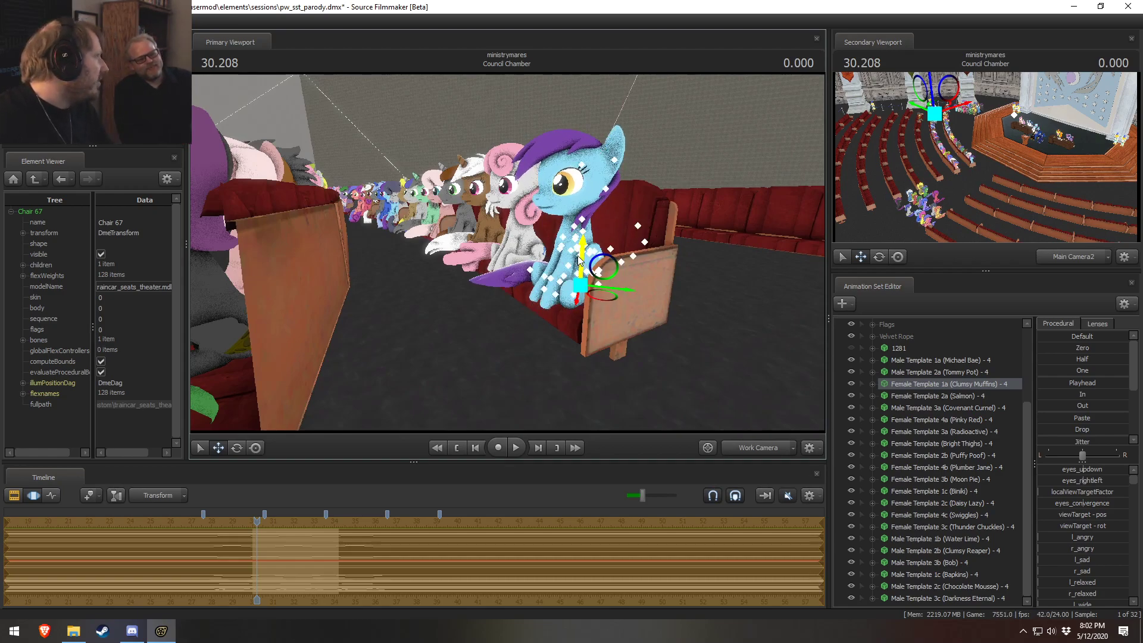
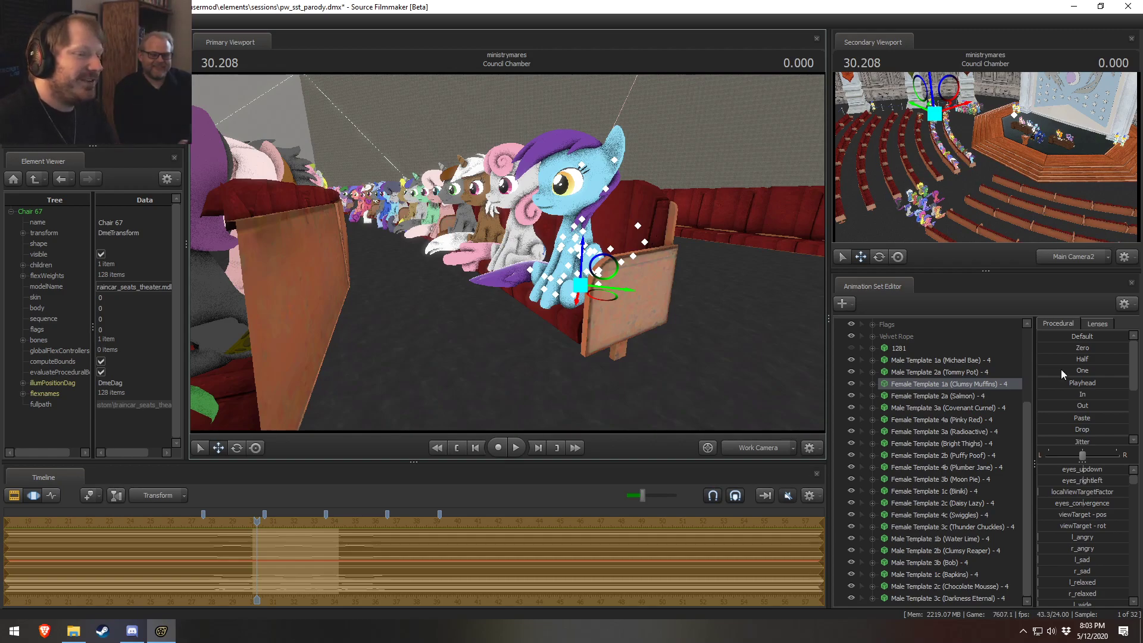
# Step: Move Male Template 2a - 4 onto the end of the third-row bench where Male Template 2c - 4 sits
pyautogui.click(917, 372)
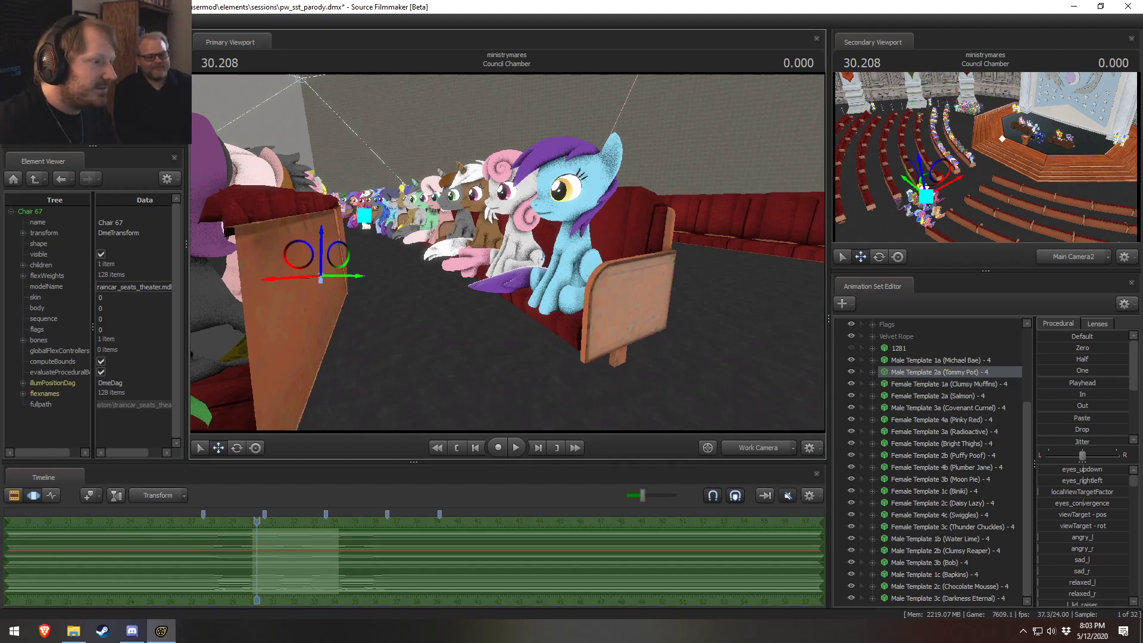
pyautogui.moveTo(485, 254); pyautogui.dragTo(485, 312)
pyautogui.press('r')
pyautogui.moveTo(308, 212); pyautogui.dragTo(561, 296)
pyautogui.moveTo(508, 253); pyautogui.dragTo(554, 295)
# Step: Rotate Male Template 2a - 4 toward the stage and fine-tune its position on the end seat
pyautogui.press('w')
pyautogui.press('e')
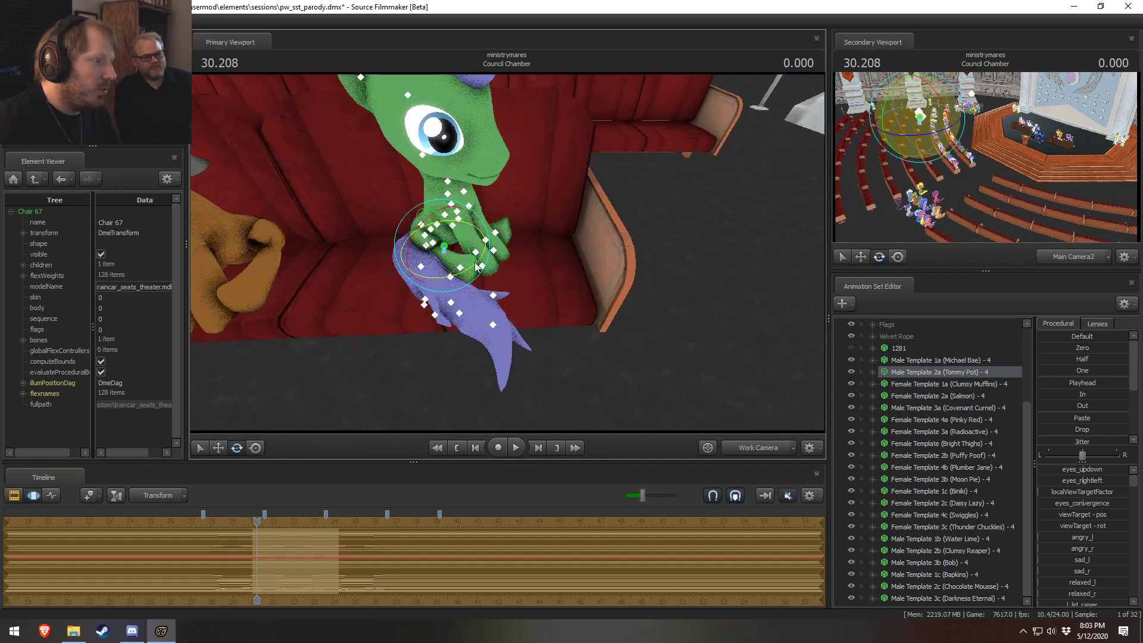
pyautogui.moveTo(440, 282); pyautogui.dragTo(392, 267)
pyautogui.press('w')
pyautogui.moveTo(473, 254); pyautogui.dragTo(529, 266)
pyautogui.moveTo(505, 228); pyautogui.dragTo(505, 225)
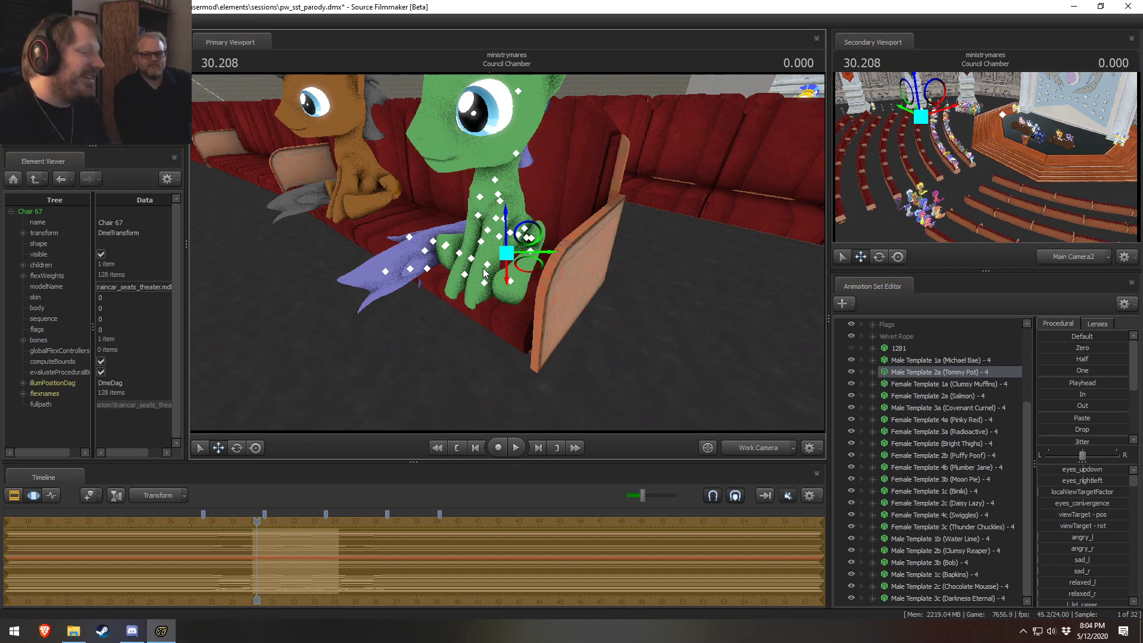
pyautogui.click(931, 384)
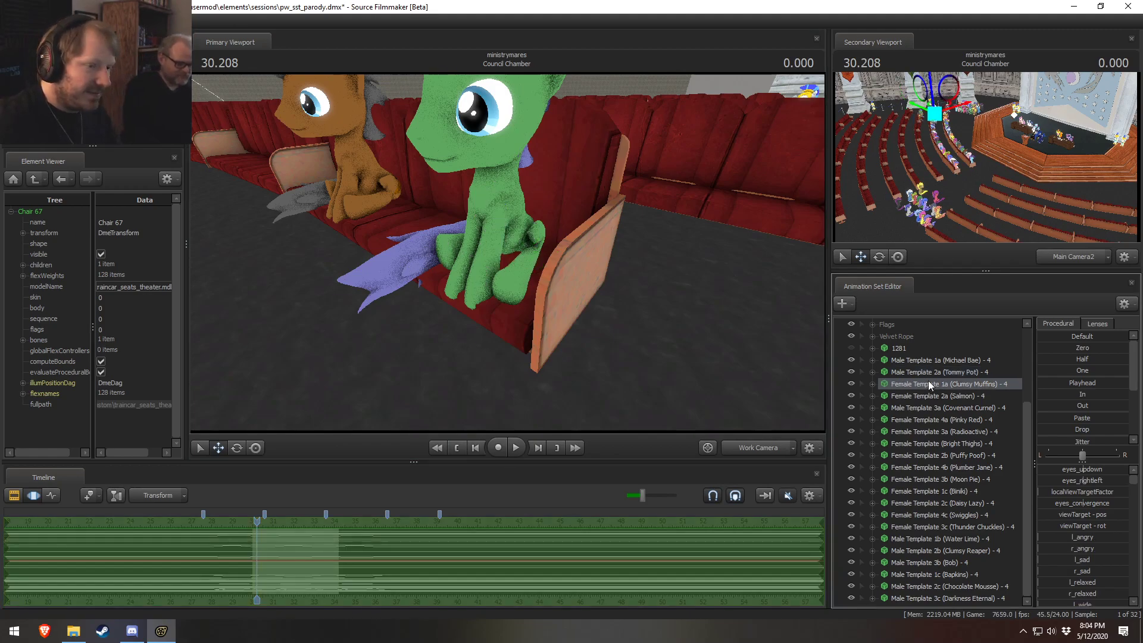
pyautogui.click(941, 373)
pyautogui.moveTo(711, 372)
pyautogui.mouseDown()
pyautogui.moveTo(694, 366)
pyautogui.moveTo(711, 372)
pyautogui.mouseUp()
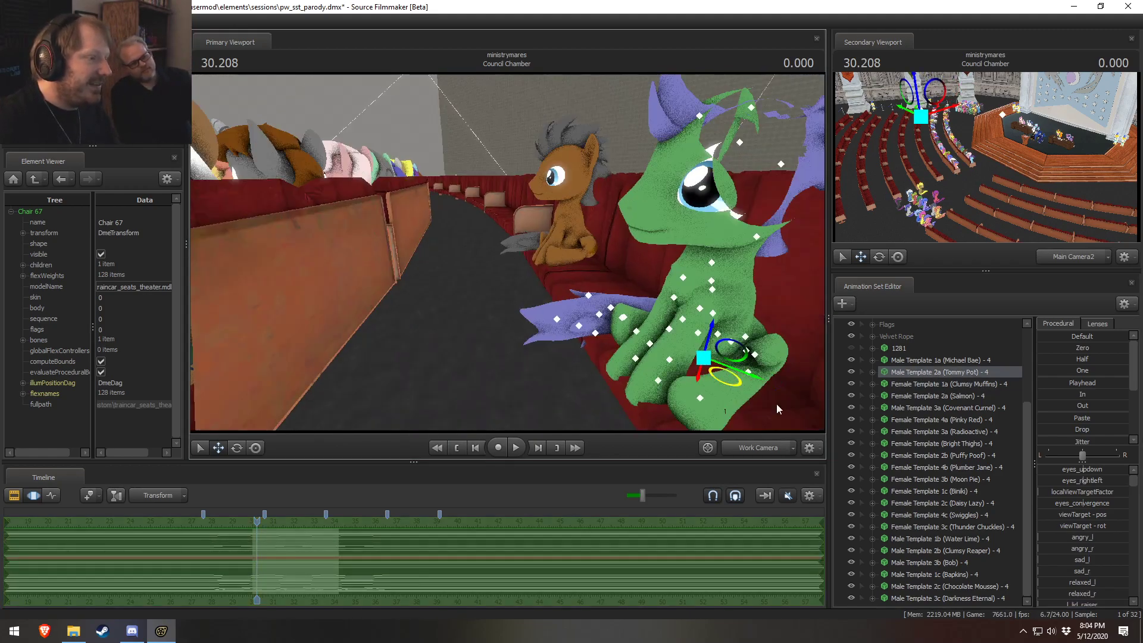
# Step: Move Male Template 1b - 4 onto the empty seat between Male Template 2c - 4 and Male Template 2a - 4
pyautogui.click(939, 537)
pyautogui.moveTo(639, 343)
pyautogui.mouseDown()
pyautogui.moveTo(622, 343)
pyautogui.moveTo(626, 352)
pyautogui.mouseUp()
pyautogui.moveTo(464, 182); pyautogui.dragTo(591, 263)
pyautogui.keyDown('alt'); pyautogui.moveTo(422, 217); pyautogui.dragTo(552, 253); pyautogui.keyUp('alt')
pyautogui.press('s')
# Step: Rotate Male Template 1b - 4 to match its neighbours and adjust its position and height on the seat
pyautogui.press('e')
pyautogui.moveTo(456, 260)
pyautogui.mouseDown()
pyautogui.moveTo(413, 253)
pyautogui.moveTo(436, 258)
pyautogui.mouseUp()
pyautogui.press('w')
pyautogui.moveTo(496, 238); pyautogui.dragTo(476, 280)
pyautogui.press('e')
pyautogui.press('w')
pyautogui.moveTo(550, 256); pyautogui.dragTo(611, 195)
pyautogui.press('e')
pyautogui.moveTo(529, 255); pyautogui.dragTo(527, 257)
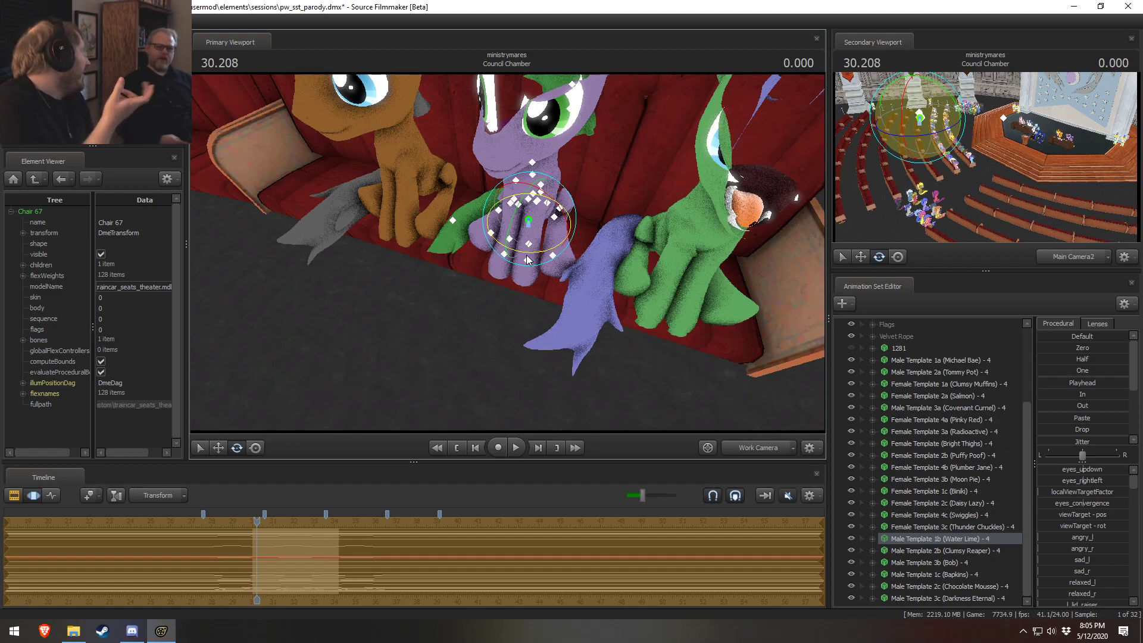
pyautogui.moveTo(558, 156); pyautogui.dragTo(525, 246)
# Step: Move Male Template 1c - 4 onto the free third-row seat beside Male Template 2c - 4, next to the armrest
pyautogui.moveTo(742, 321); pyautogui.dragTo(455, 248)
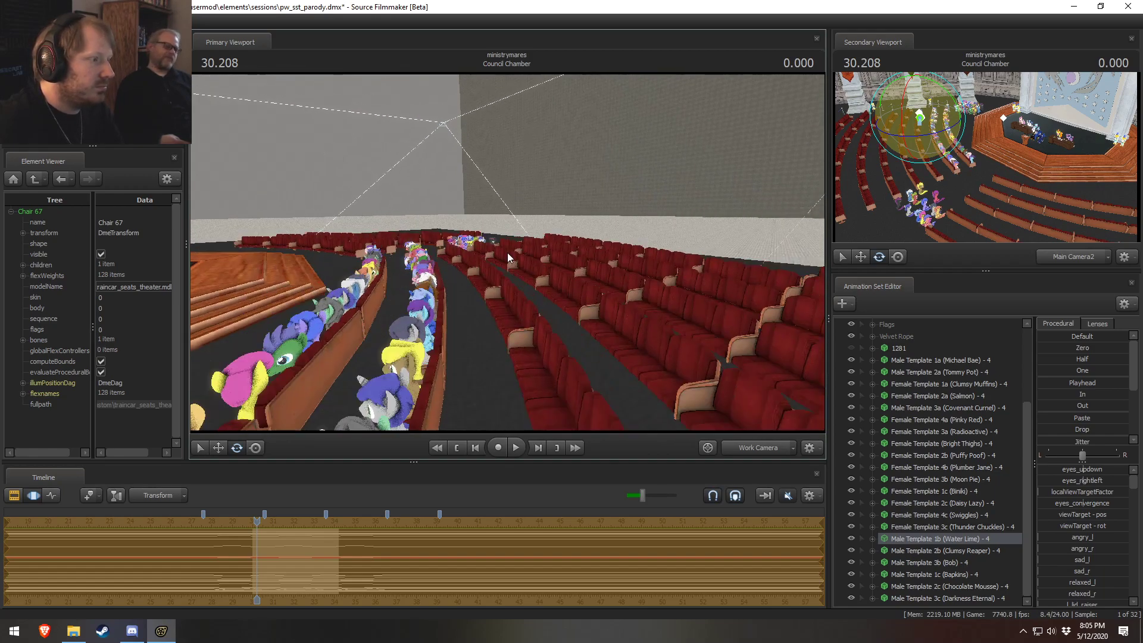
pyautogui.click(948, 574)
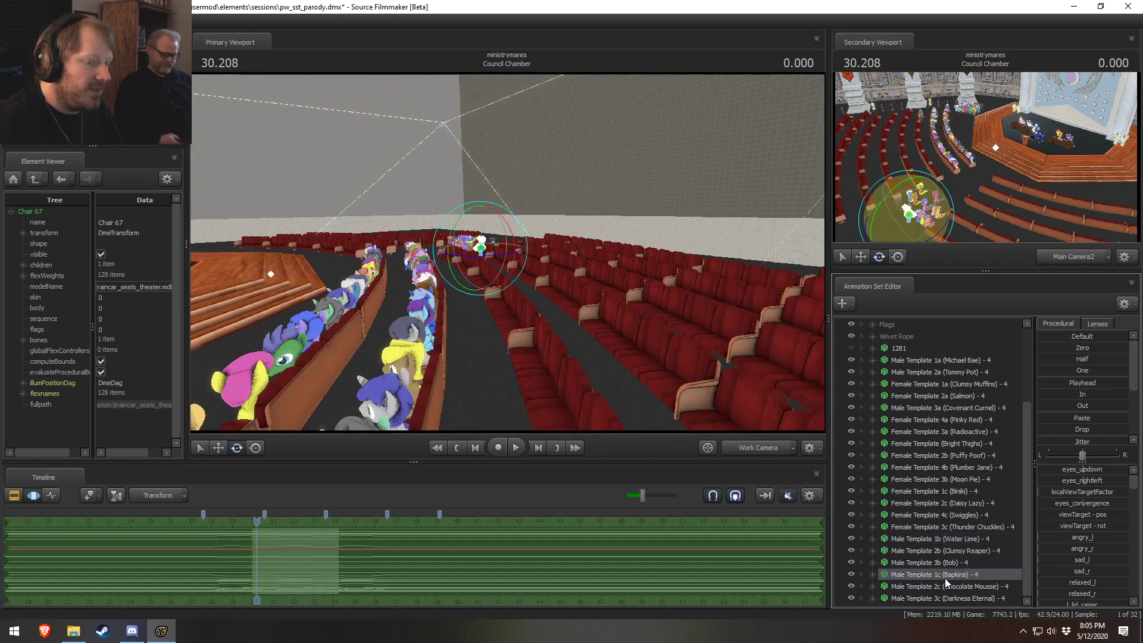
pyautogui.press('r')
pyautogui.moveTo(482, 250); pyautogui.dragTo(521, 412)
pyautogui.moveTo(506, 328); pyautogui.dragTo(508, 257)
pyautogui.moveTo(493, 155); pyautogui.dragTo(507, 253)
pyautogui.press('w')
pyautogui.press('s')
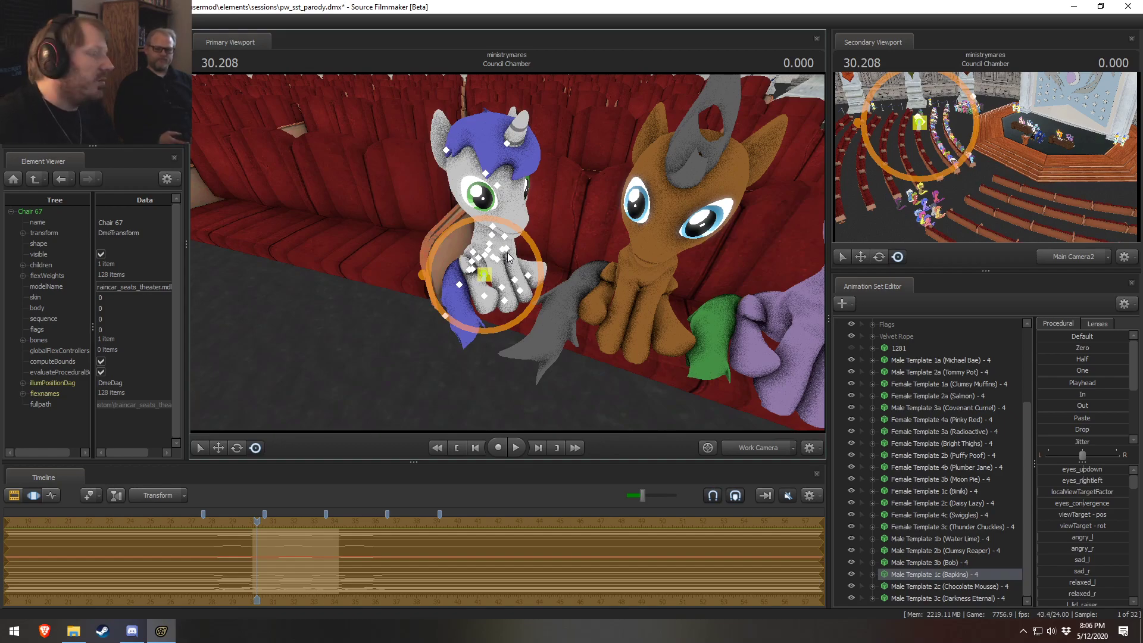
# Step: Rotate Male Template 1c - 4 toward the stage and fine-tune its height on the seat
pyautogui.press('e')
pyautogui.moveTo(476, 310); pyautogui.dragTo(531, 283)
pyautogui.press('w')
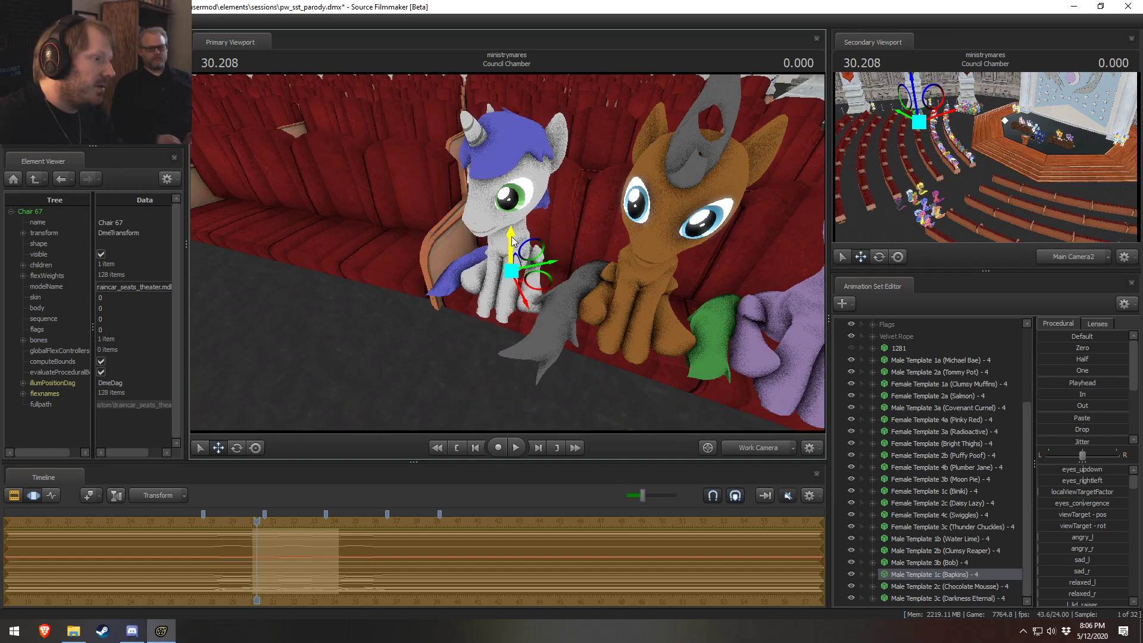
pyautogui.moveTo(511, 236); pyautogui.dragTo(511, 234)
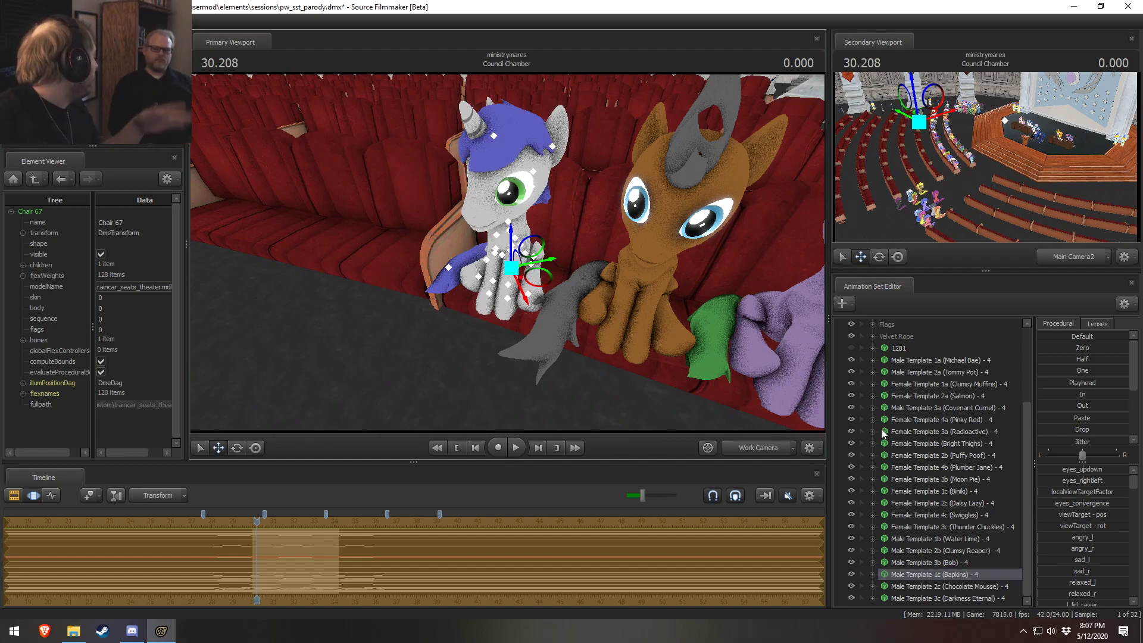
# Step: Place Female Template 1c - 4 on the adjoining third-row bench, across the armrest from Male Template 1c - 4, facing the stage
pyautogui.click(944, 489)
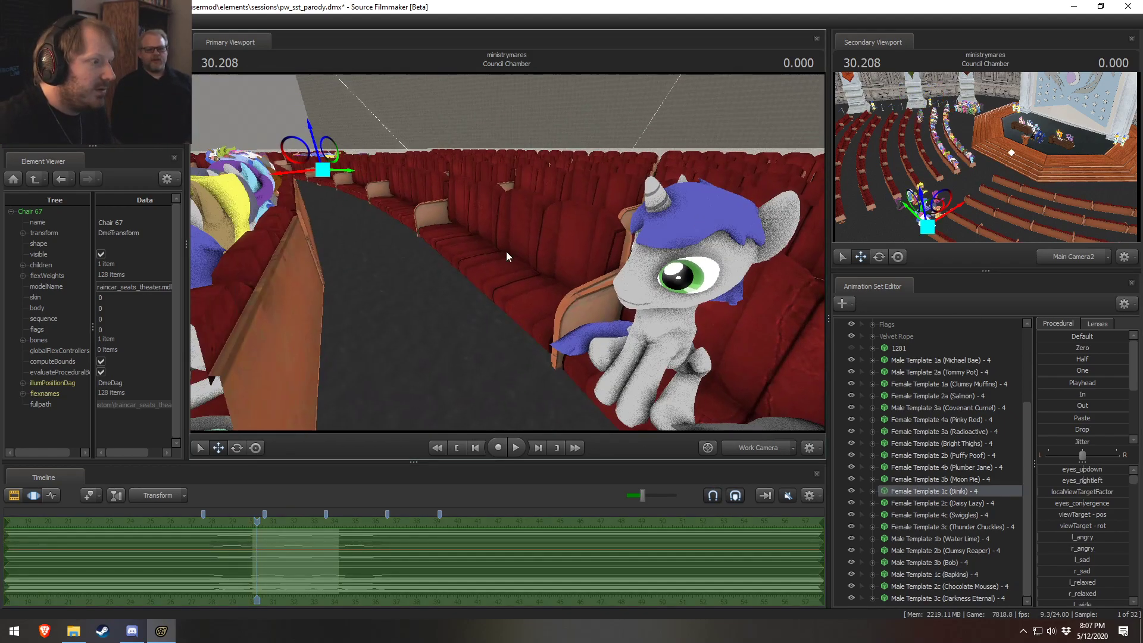
pyautogui.moveTo(323, 170); pyautogui.dragTo(631, 352)
pyautogui.press('s')
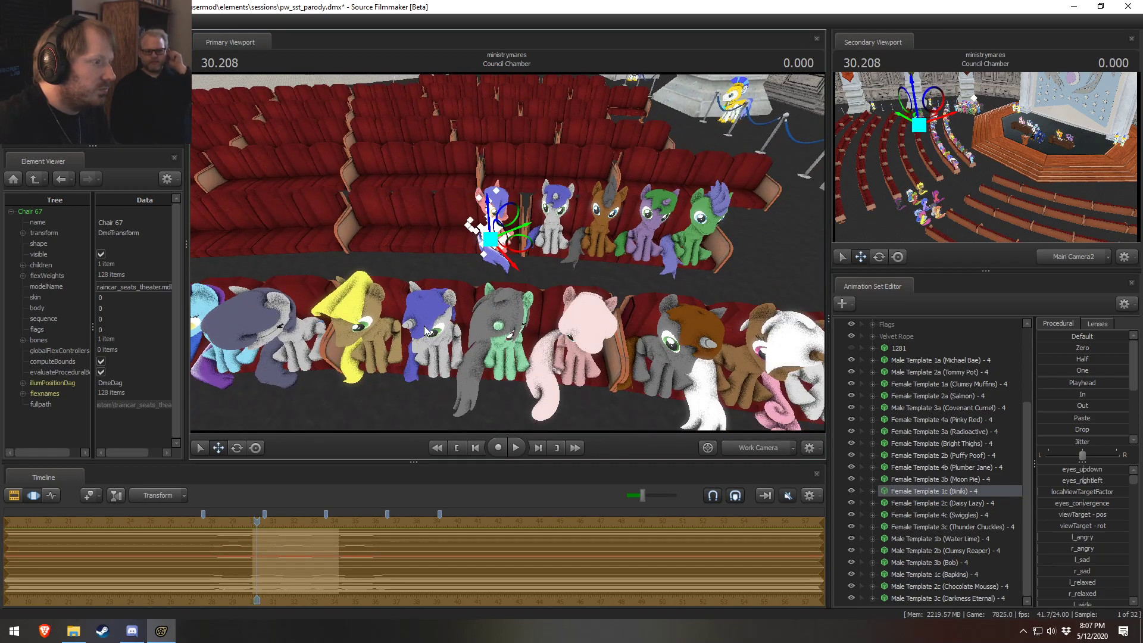
pyautogui.press('w')
pyautogui.moveTo(527, 337); pyautogui.dragTo(518, 326)
pyautogui.moveTo(507, 268); pyautogui.dragTo(517, 230)
pyautogui.press('e')
pyautogui.press('w')
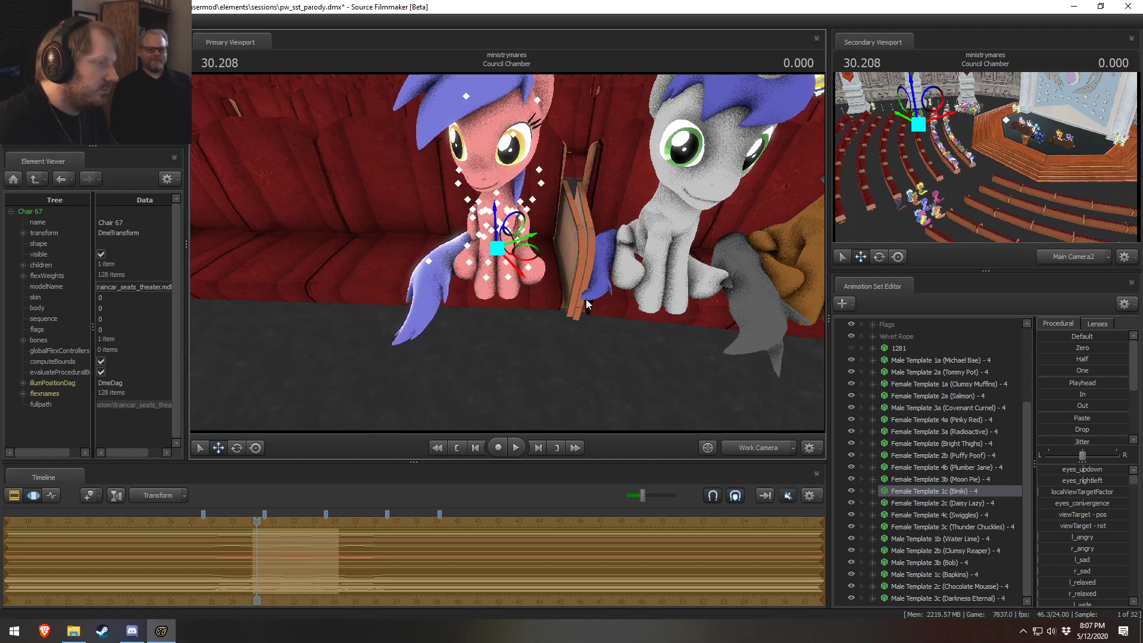
pyautogui.moveTo(837, 456); pyautogui.dragTo(816, 467)
pyautogui.press('Return')
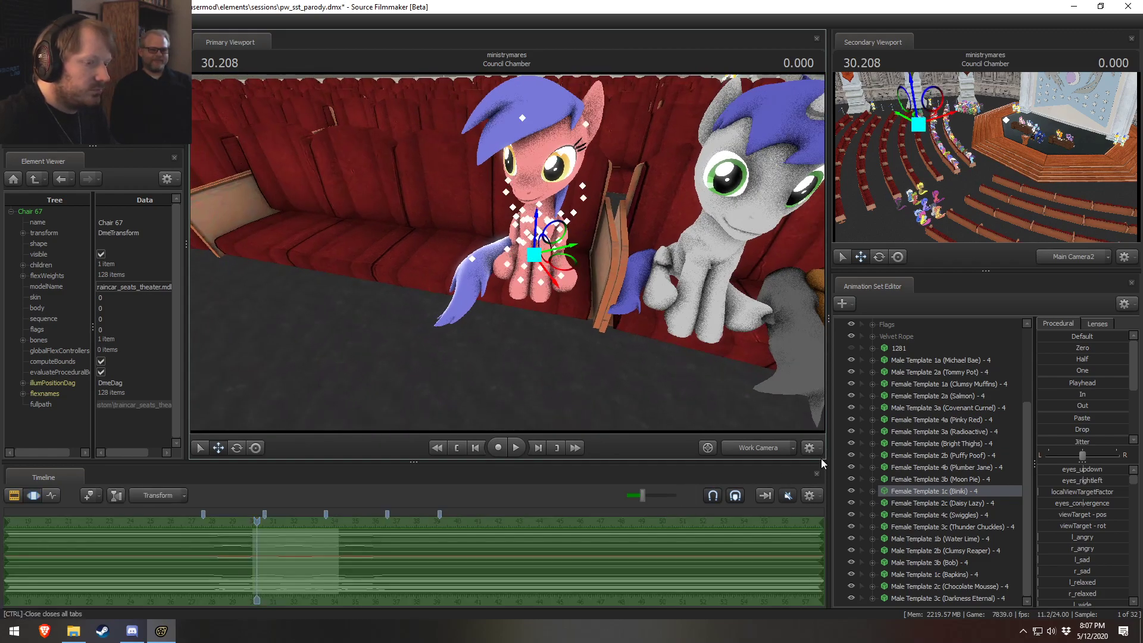
# Step: Place Female Template 2b - 4 beside an armrest on an empty third-row bench further along and turn it toward the stage
pyautogui.moveTo(569, 285); pyautogui.dragTo(547, 267)
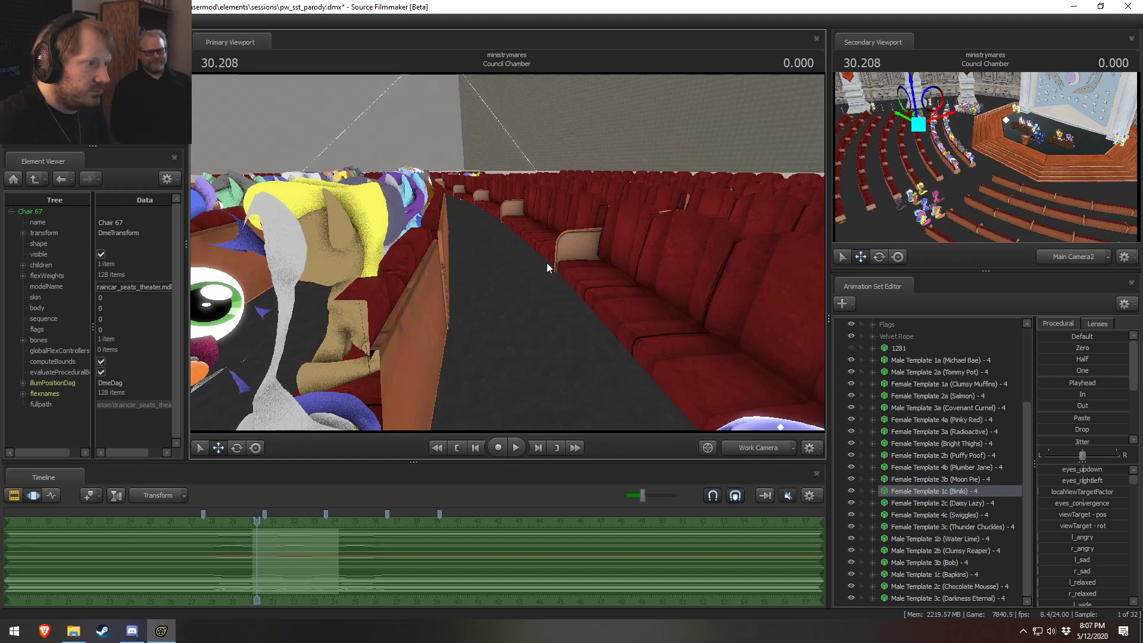
pyautogui.click(957, 457)
pyautogui.moveTo(458, 189); pyautogui.dragTo(702, 350)
pyautogui.moveTo(632, 310); pyautogui.dragTo(534, 290)
pyautogui.moveTo(726, 356); pyautogui.dragTo(493, 237)
pyautogui.moveTo(499, 351); pyautogui.dragTo(508, 250)
pyautogui.press('e')
pyautogui.press('w')
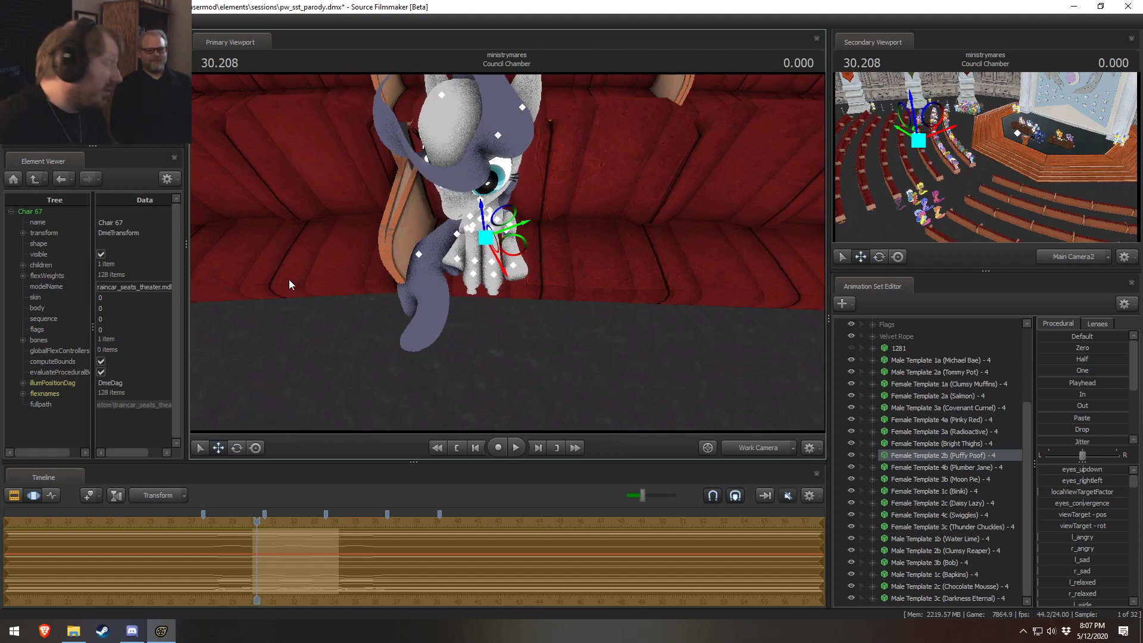
pyautogui.moveTo(481, 206); pyautogui.dragTo(482, 206)
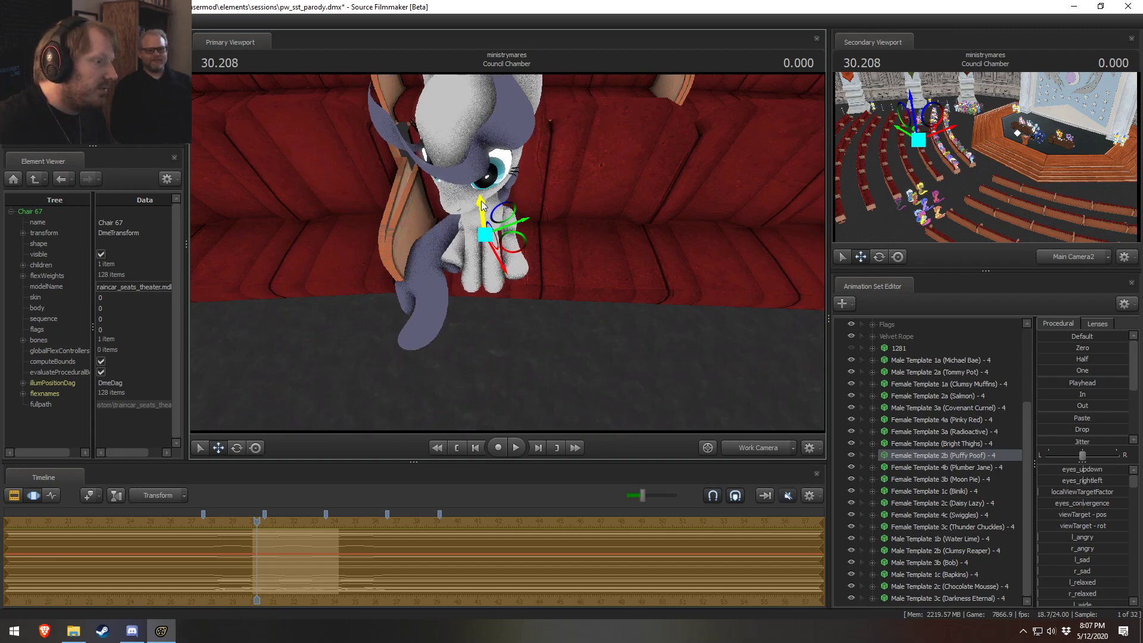
pyautogui.moveTo(602, 226); pyautogui.dragTo(627, 299)
pyautogui.press('F2')
pyautogui.moveTo(459, 237); pyautogui.dragTo(458, 237)
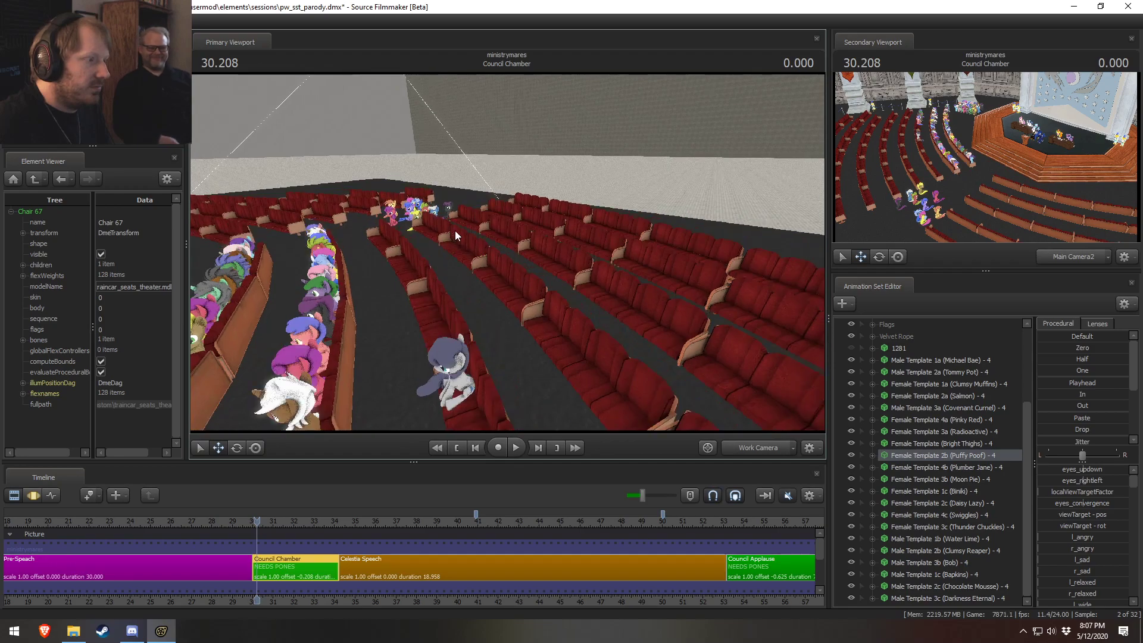
pyautogui.press('F3')
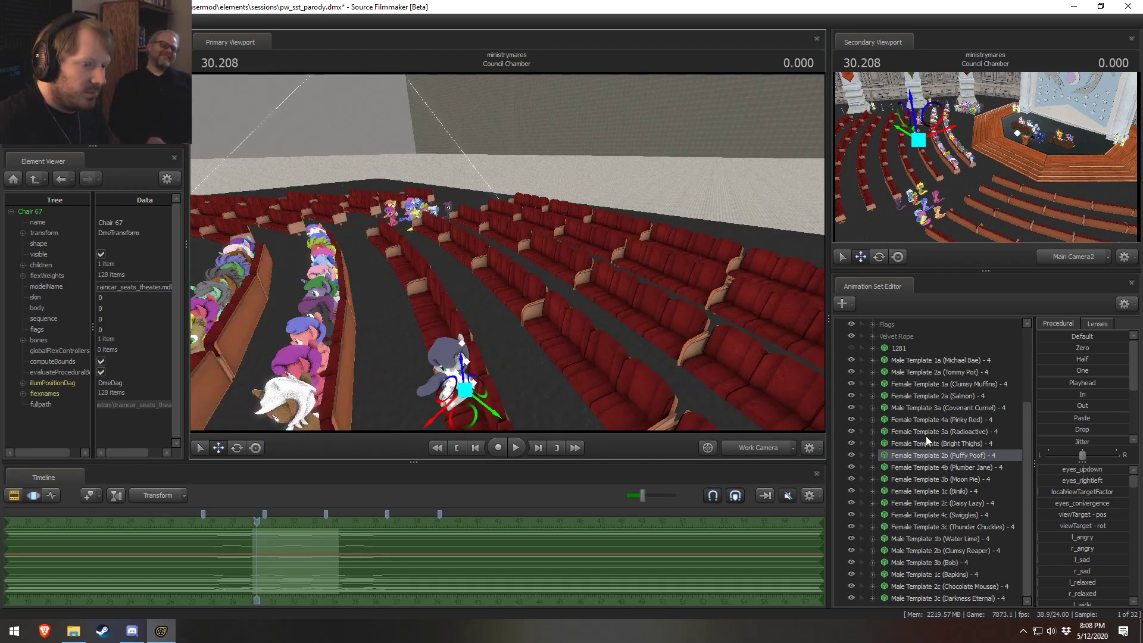
# Step: Move Female Template 4a - 4 from the unplaced group onto the third-row bench near Female Template 1c - 4
pyautogui.click(930, 420)
pyautogui.moveTo(506, 268); pyautogui.dragTo(506, 268)
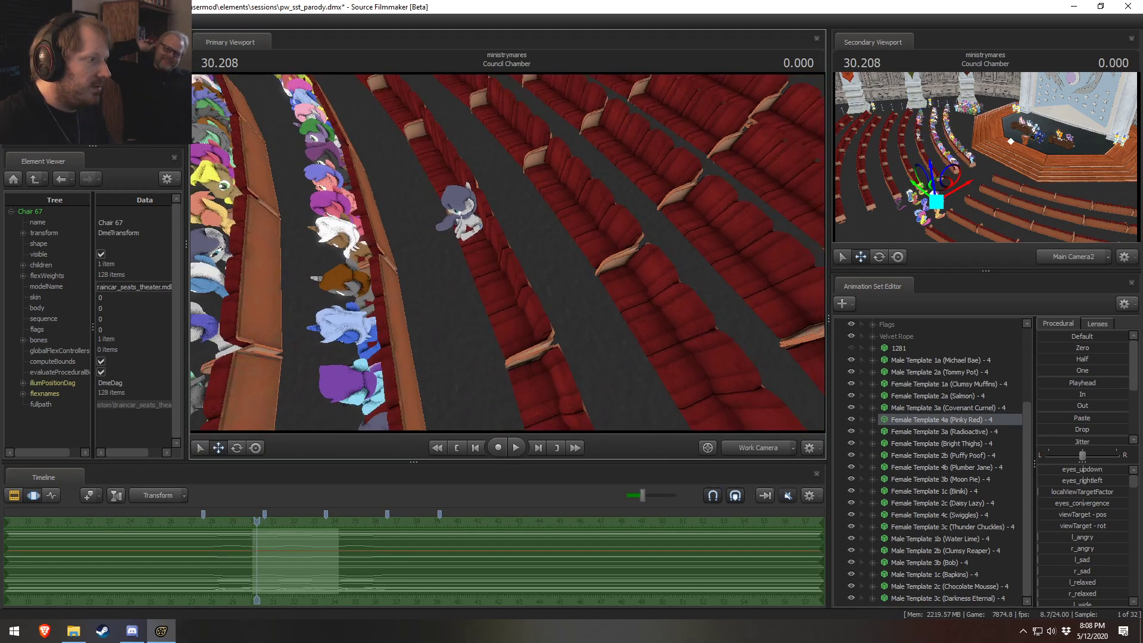
pyautogui.moveTo(413, 113); pyautogui.dragTo(412, 113)
pyautogui.press('r')
pyautogui.moveTo(471, 245); pyautogui.dragTo(471, 238)
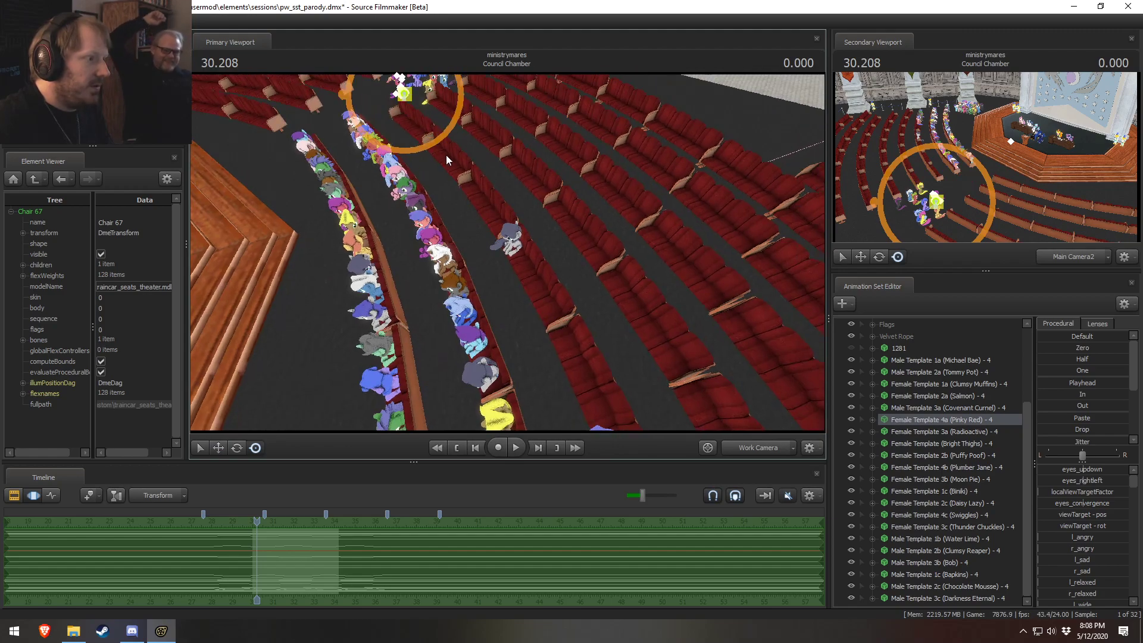
pyautogui.moveTo(415, 101); pyautogui.dragTo(439, 102)
pyautogui.moveTo(502, 257); pyautogui.dragTo(595, 388)
pyautogui.moveTo(579, 273); pyautogui.dragTo(580, 273)
pyautogui.moveTo(509, 249); pyautogui.dragTo(559, 257)
# Step: Rotate Female Template 4a - 4 toward the stage and fine-tune its position and height on the seat
pyautogui.press('w')
pyautogui.press('w')
pyautogui.press('e')
pyautogui.press('w')
pyautogui.press('e')
pyautogui.moveTo(559, 305); pyautogui.dragTo(559, 296)
pyautogui.press('w')
pyautogui.moveTo(546, 241); pyautogui.dragTo(545, 237)
pyautogui.moveTo(586, 298); pyautogui.dragTo(554, 268)
pyautogui.moveTo(480, 204); pyautogui.dragTo(507, 252)
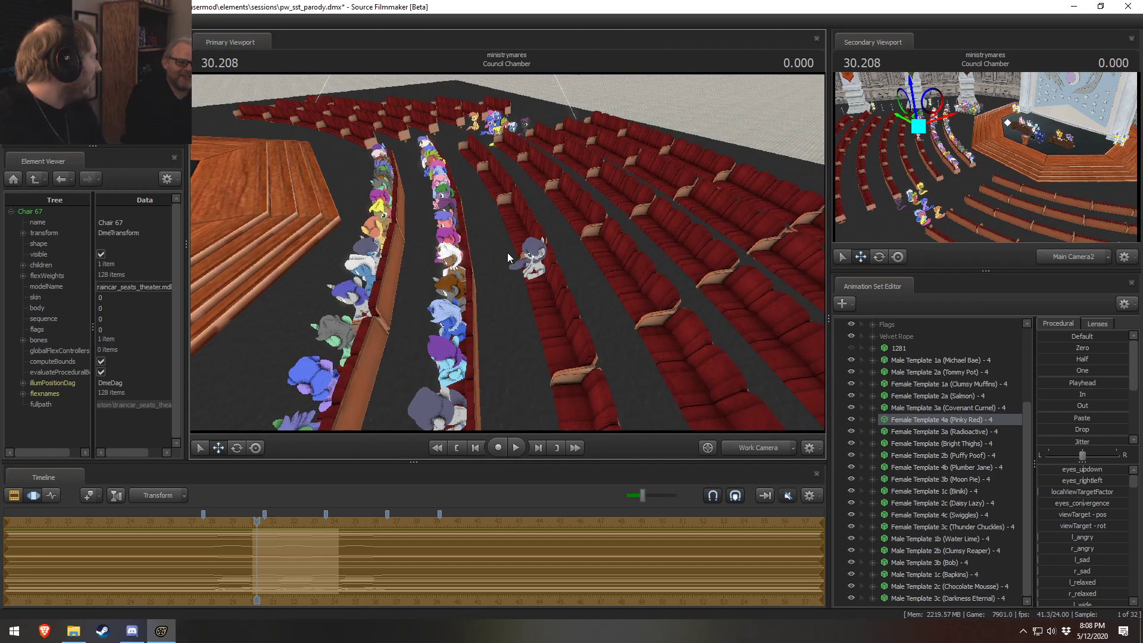
# Step: Move Male Template 3b - 4 from the unplaced group onto the third-row bench beside Female Template 4a - 4
pyautogui.click(951, 584)
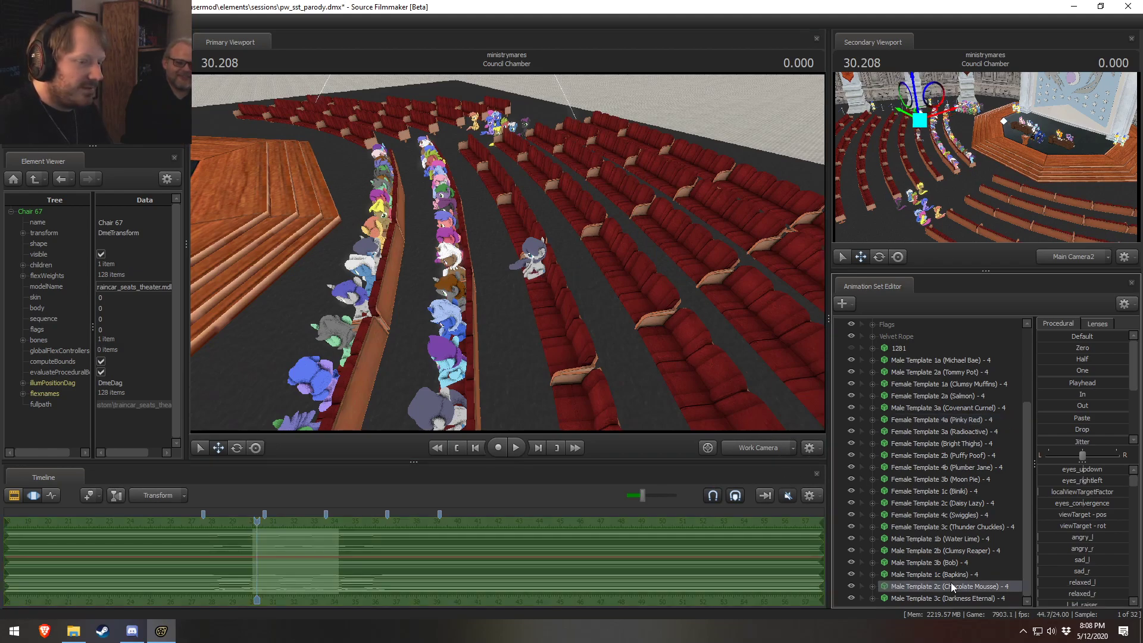
pyautogui.click(963, 575)
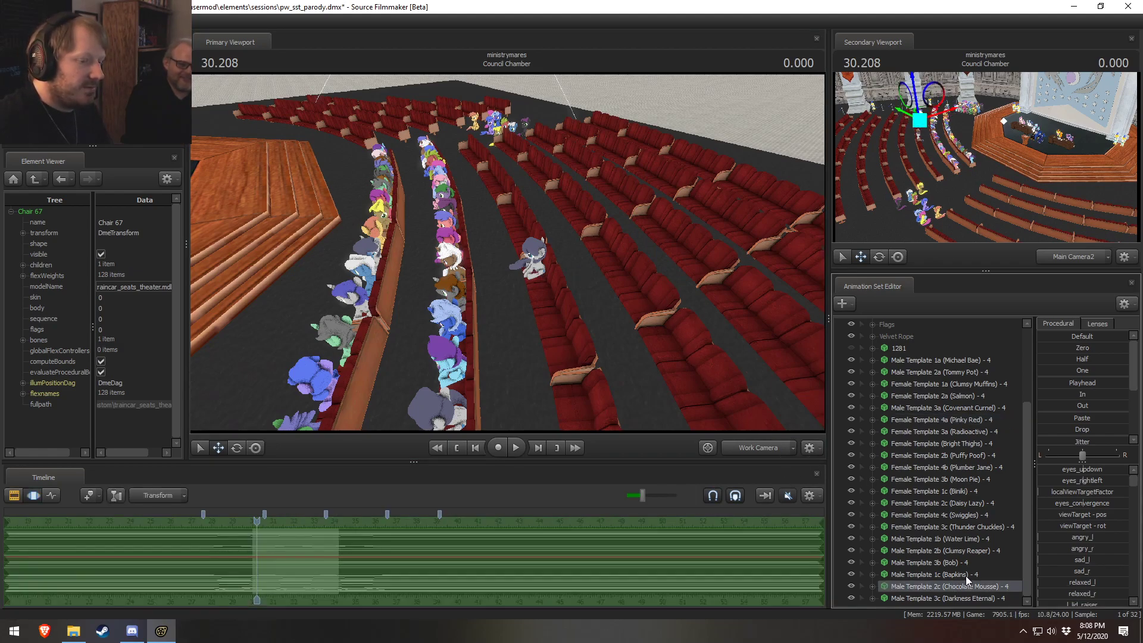
pyautogui.click(956, 564)
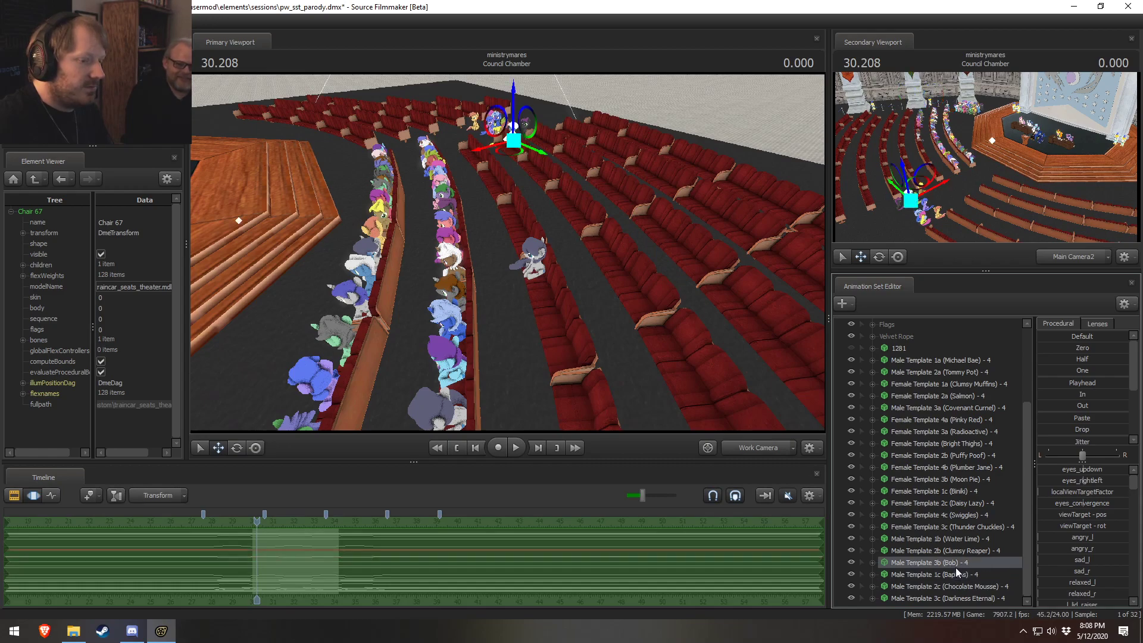
pyautogui.moveTo(534, 153); pyautogui.dragTo(571, 386)
pyautogui.moveTo(502, 266); pyautogui.dragTo(598, 286)
pyautogui.press('w')
pyautogui.moveTo(359, 229); pyautogui.dragTo(443, 262)
# Step: Turn Male Template 3b - 4 toward the stage and fine-tune its position and height on the seat
pyautogui.press('e')
pyautogui.press('w')
pyautogui.moveTo(544, 267); pyautogui.dragTo(550, 260)
pyautogui.moveTo(529, 207); pyautogui.dragTo(529, 202)
pyautogui.press('s')
pyautogui.moveTo(531, 270); pyautogui.dragTo(479, 253)
pyautogui.moveTo(573, 287); pyautogui.dragTo(573, 286)
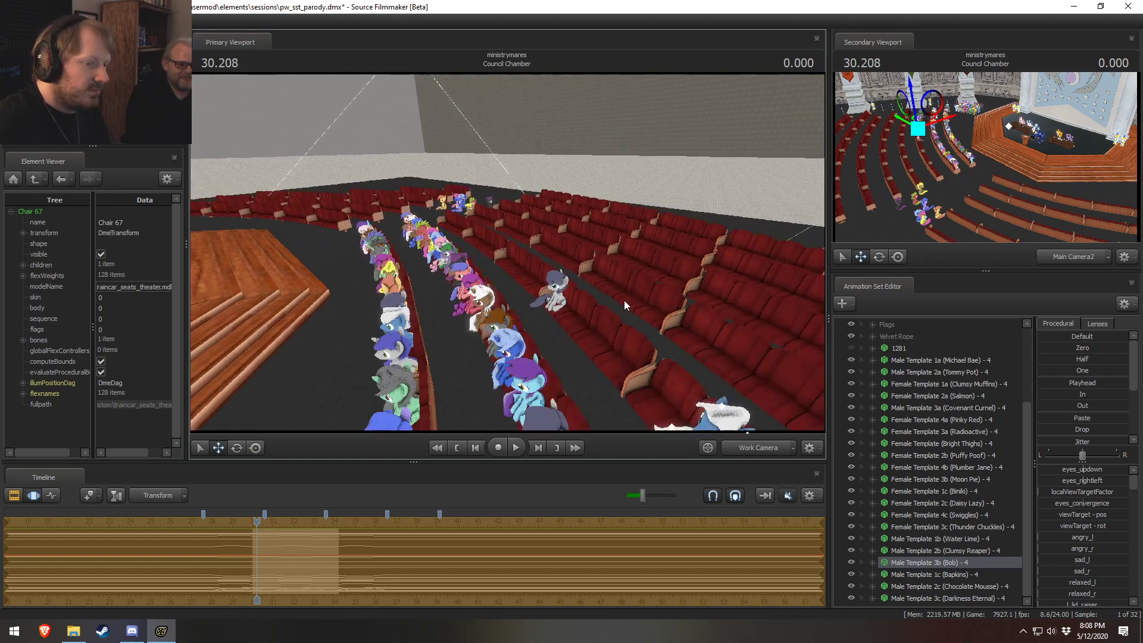
pyautogui.press('Return')
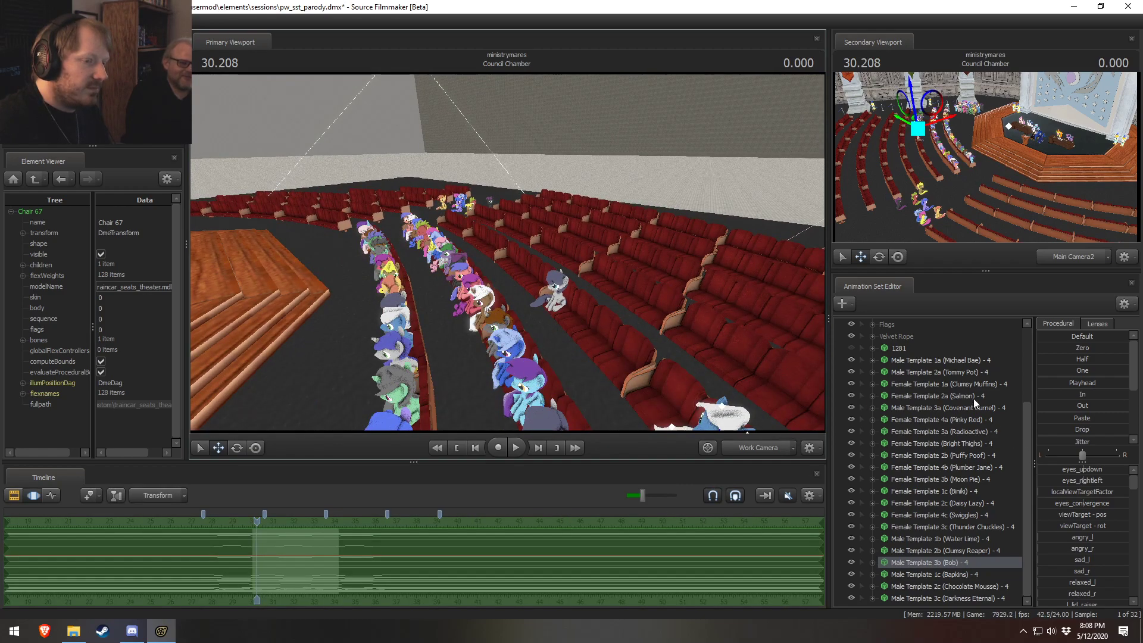
# Step: Move Male Template 3a - 4 from the unplaced group onto the third-row bench beside Female Template 2b - 4
pyautogui.click(960, 363)
pyautogui.click(960, 372)
pyautogui.click(963, 383)
pyautogui.click(966, 395)
pyautogui.click(967, 407)
pyautogui.click(967, 399)
pyautogui.click(967, 407)
pyautogui.moveTo(474, 224); pyautogui.dragTo(659, 405)
pyautogui.moveTo(624, 320)
pyautogui.mouseDown()
pyautogui.moveTo(627, 363)
pyautogui.moveTo(624, 320)
pyautogui.mouseUp()
pyautogui.moveTo(625, 279); pyautogui.dragTo(564, 218)
# Step: Rotate Male Template 3a - 4 to face the stage and adjust its position and height on the seat
pyautogui.press('w')
pyautogui.moveTo(508, 252); pyautogui.dragTo(448, 263)
pyautogui.press('e')
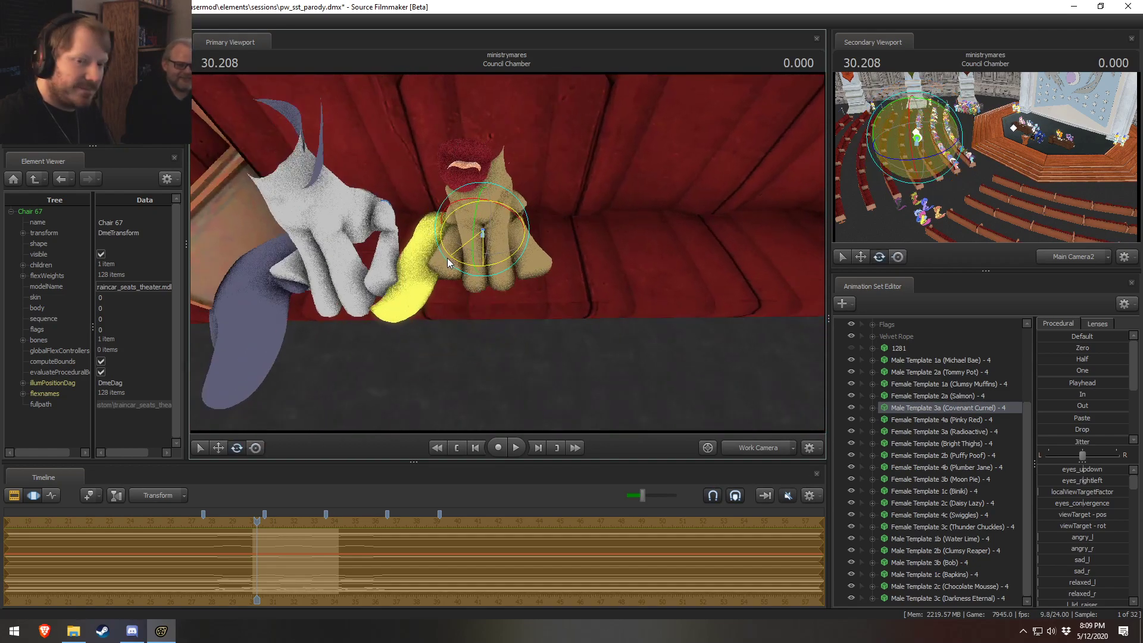
pyautogui.press('w')
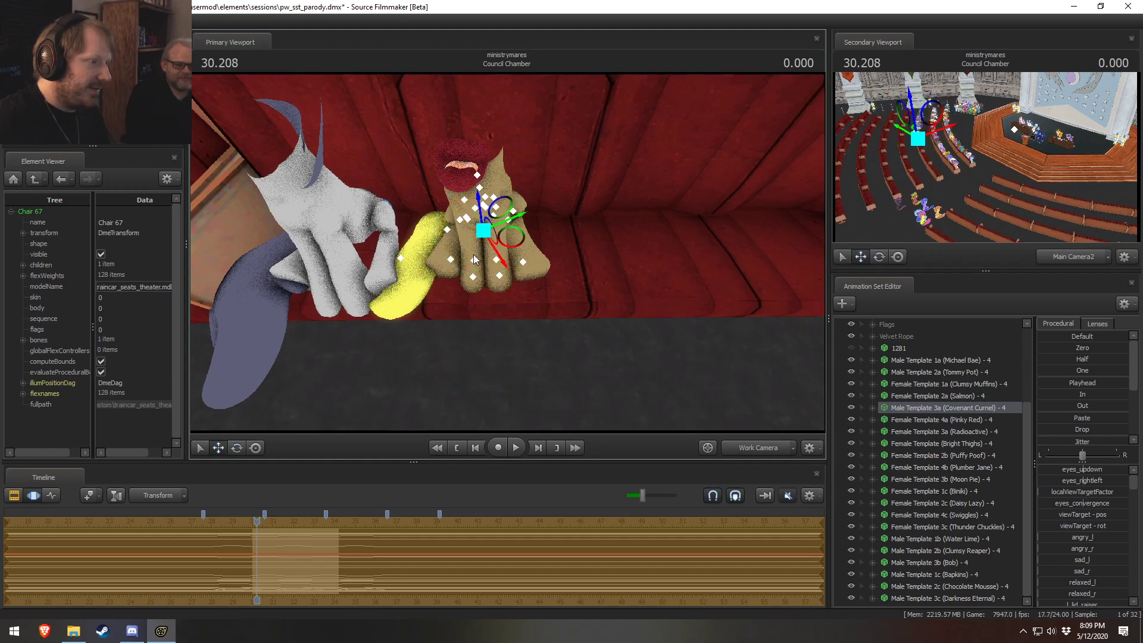
pyautogui.moveTo(516, 238); pyautogui.dragTo(533, 251)
pyautogui.moveTo(500, 215); pyautogui.dragTo(501, 206)
pyautogui.press('s')
pyautogui.moveTo(513, 250); pyautogui.dragTo(507, 205)
# Step: Place Female Template (Bright Thighs) - 4 between the armrest and Male Template 3b - 4 on the third-row bench, facing the stage
pyautogui.click(980, 421)
pyautogui.moveTo(551, 278); pyautogui.dragTo(536, 274)
pyautogui.press('s')
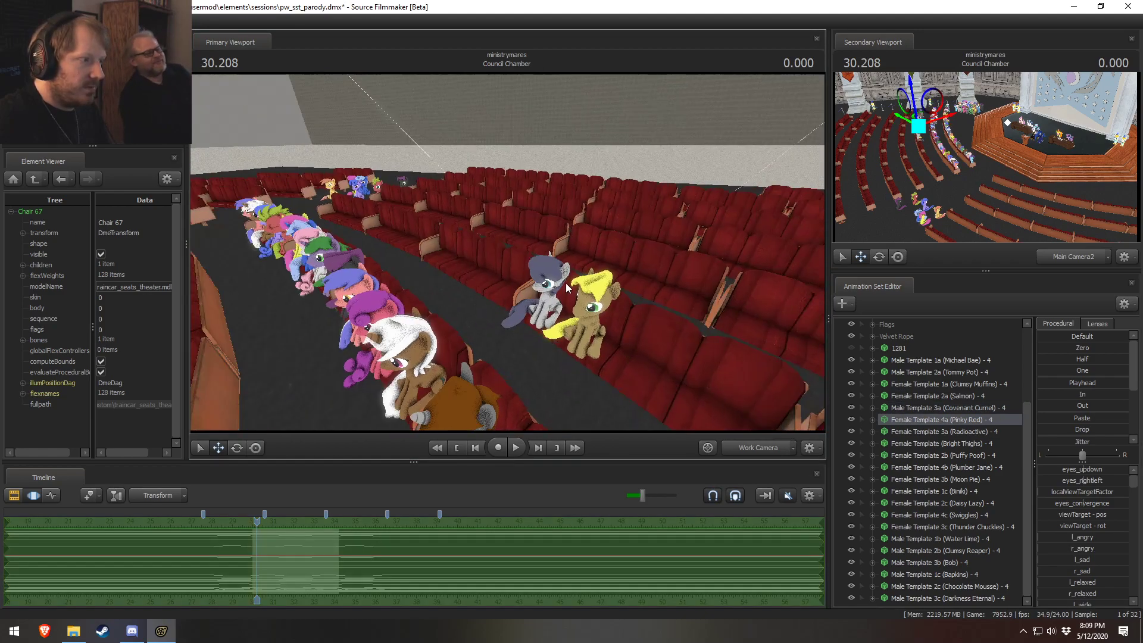
pyautogui.click(953, 432)
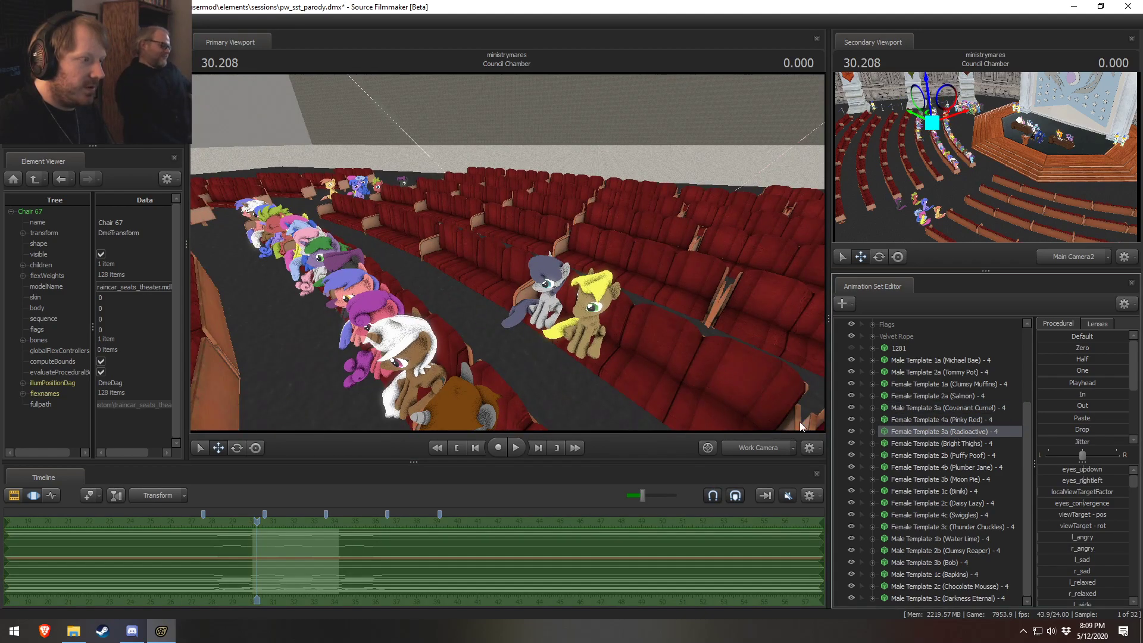
pyautogui.click(947, 444)
pyautogui.moveTo(333, 199); pyautogui.dragTo(708, 412)
pyautogui.moveTo(453, 186); pyautogui.dragTo(506, 250)
pyautogui.press('e')
pyautogui.press('w')
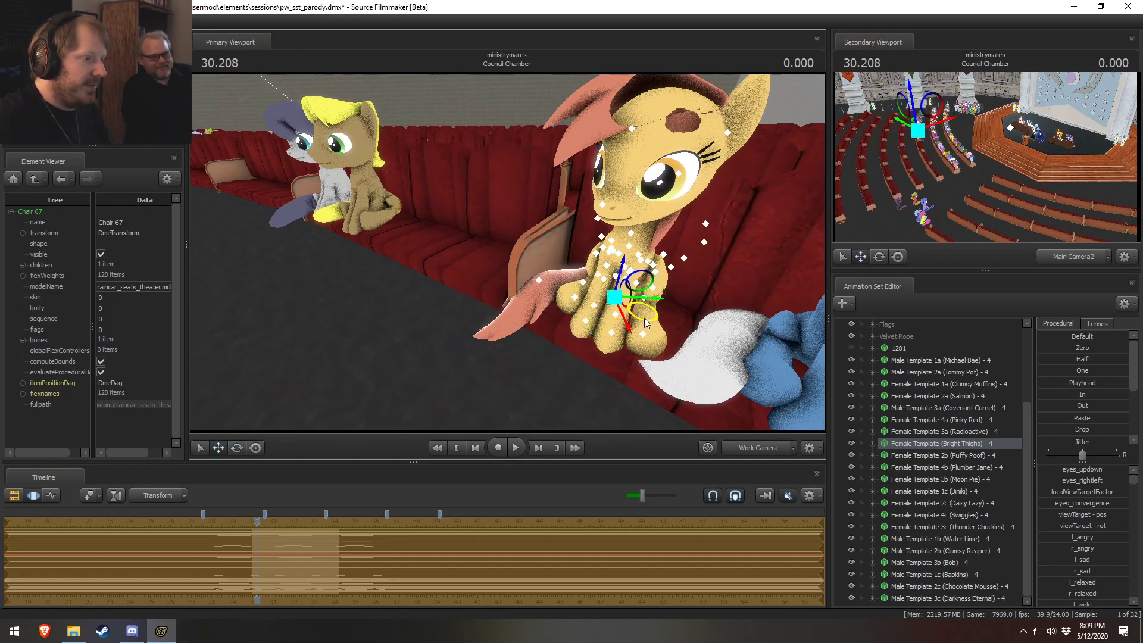
pyautogui.hotkey('ctrl', 'z')
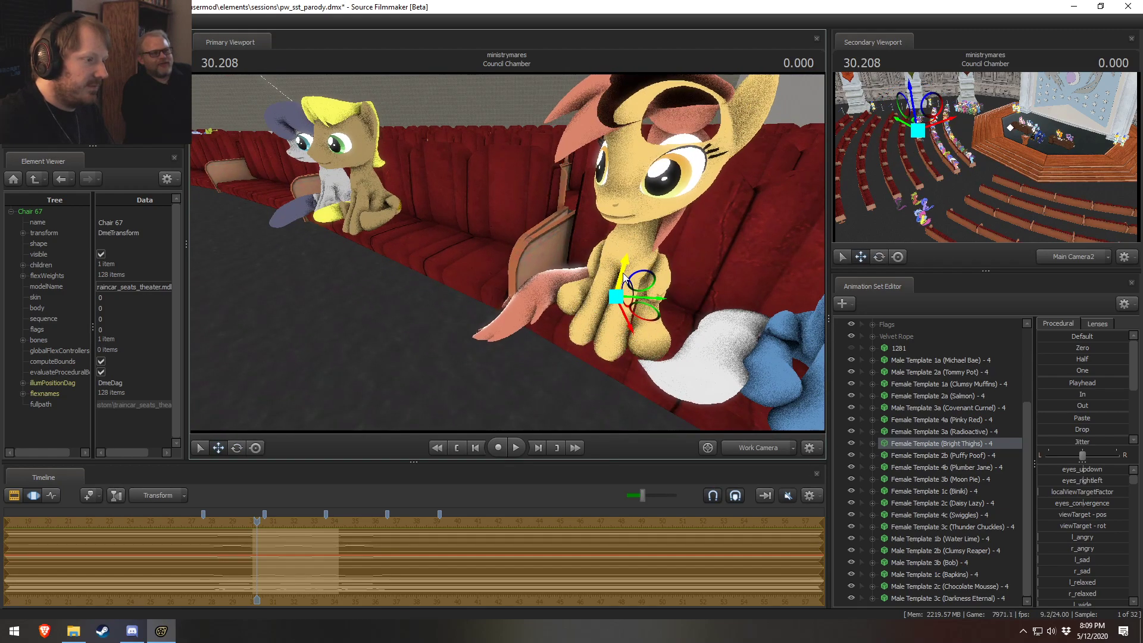
# Step: Place Female Template 4b - 4 on the third row, across the armrest from Female Template (Bright Thighs) - 4, facing the stage
pyautogui.click(970, 458)
pyautogui.press('s')
pyautogui.moveTo(525, 256); pyautogui.dragTo(488, 277)
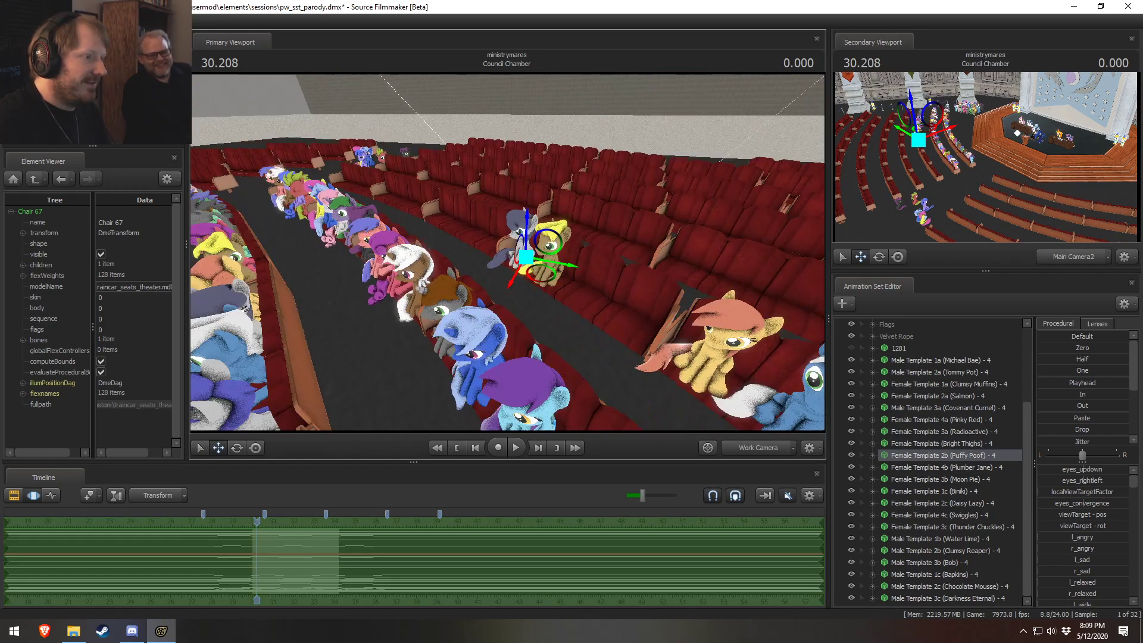
pyautogui.click(980, 469)
pyautogui.moveTo(366, 171); pyautogui.dragTo(635, 322)
pyautogui.moveTo(481, 271); pyautogui.dragTo(507, 264)
pyautogui.press('w')
pyautogui.press('e')
pyautogui.press('w')
pyautogui.press('s')
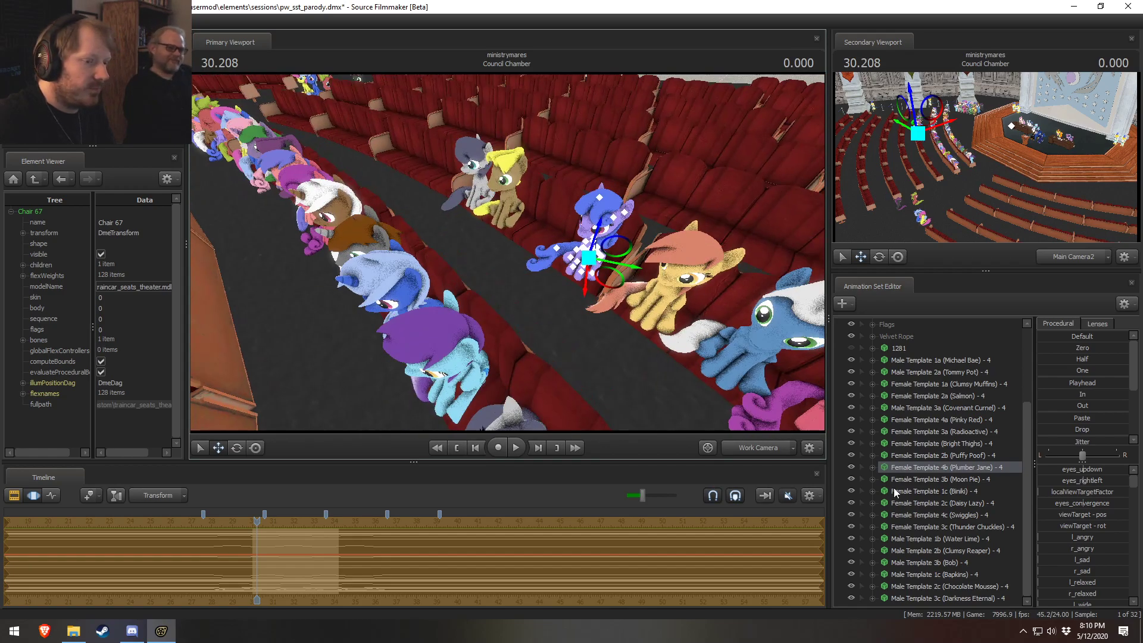
# Step: Seat Female Template 2c - 4 between Male Template 3a - 4 and Female Template 4b - 4, facing the stage
pyautogui.click(925, 480)
pyautogui.moveTo(546, 300); pyautogui.dragTo(533, 287)
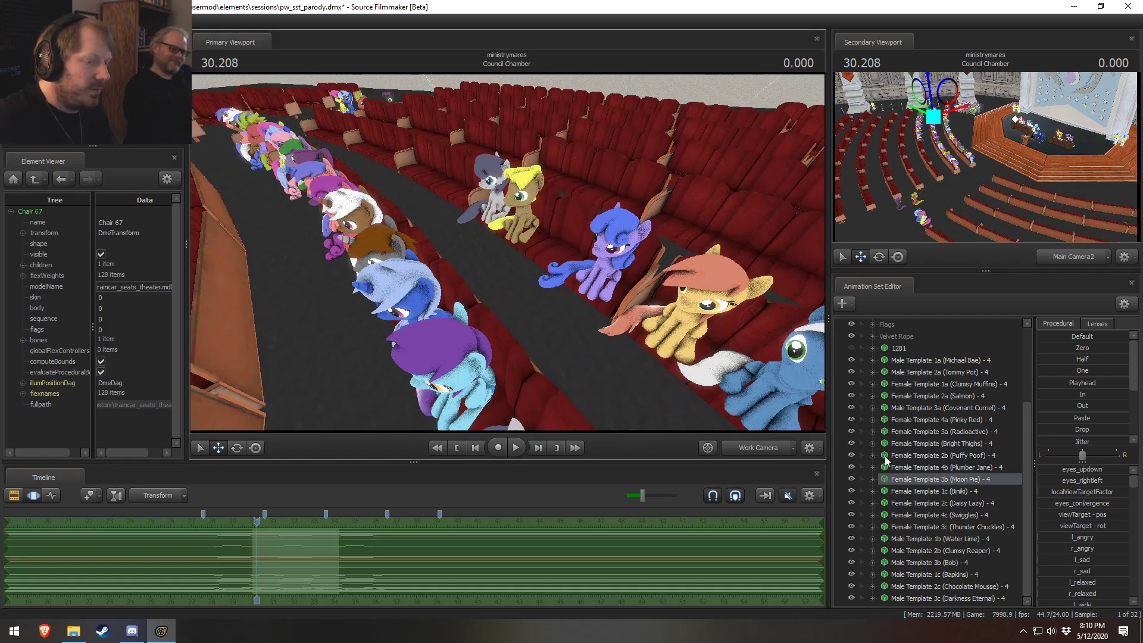
pyautogui.click(973, 505)
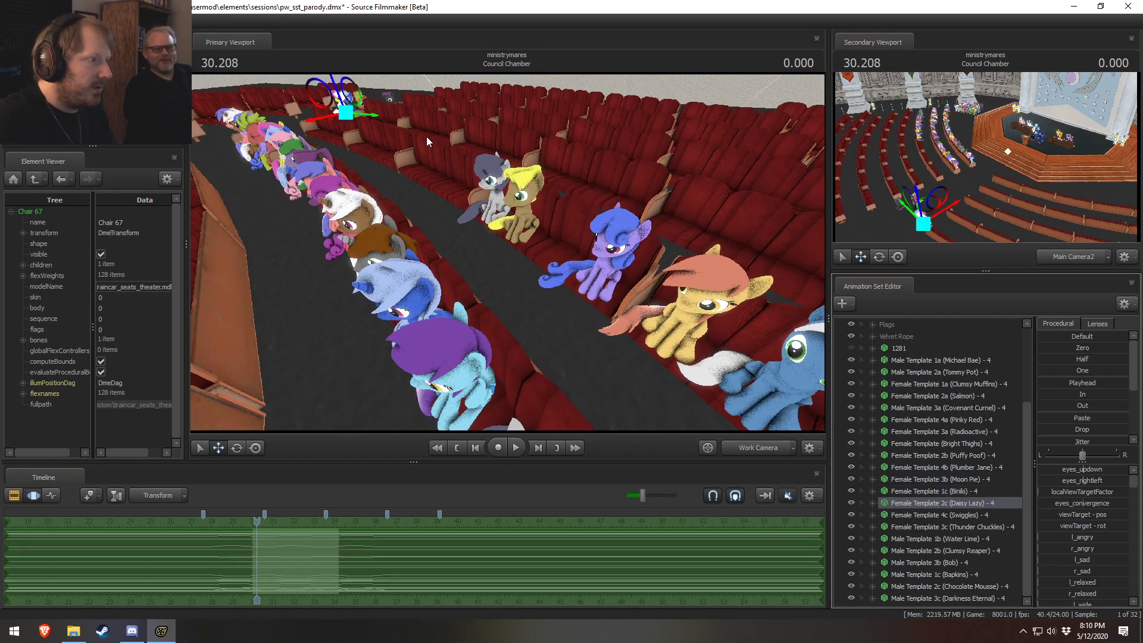
pyautogui.moveTo(347, 117); pyautogui.dragTo(589, 253)
pyautogui.press('w')
pyautogui.moveTo(502, 271); pyautogui.dragTo(461, 297)
pyautogui.press('e')
pyautogui.press('w')
pyautogui.moveTo(617, 254); pyautogui.dragTo(607, 315)
pyautogui.moveTo(533, 281); pyautogui.dragTo(521, 241)
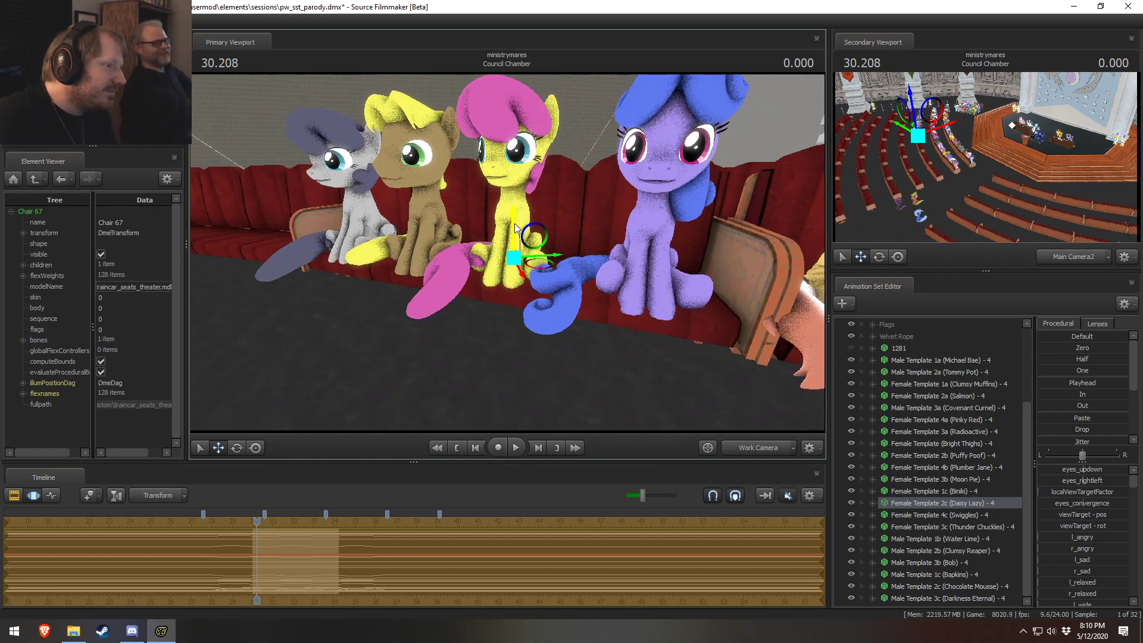
pyautogui.keyDown('alt'); pyautogui.moveTo(515, 224); pyautogui.dragTo(605, 288); pyautogui.keyUp('alt')
# Step: Place Female Template 3c - 4 on the adjoining third-row bench, across the armrest from Female Template 2b - 4, facing the stage
pyautogui.click(953, 515)
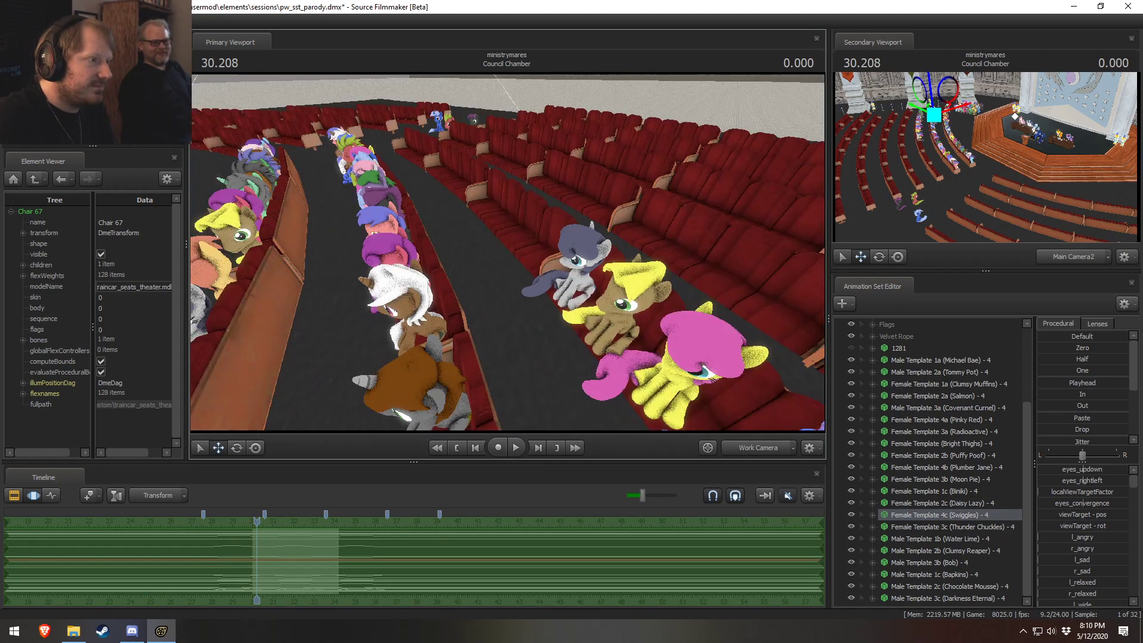
pyautogui.click(951, 527)
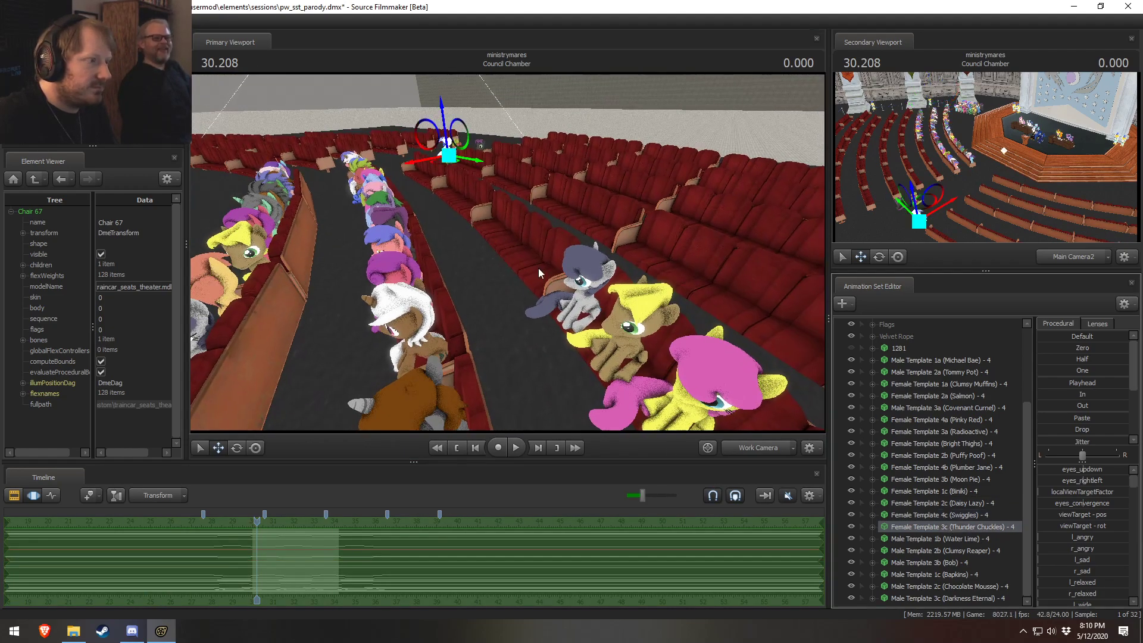
pyautogui.moveTo(461, 162); pyautogui.dragTo(661, 274)
pyautogui.press('a')
pyautogui.press('w')
pyautogui.moveTo(508, 253); pyautogui.dragTo(457, 283)
pyautogui.press('e')
pyautogui.press('w')
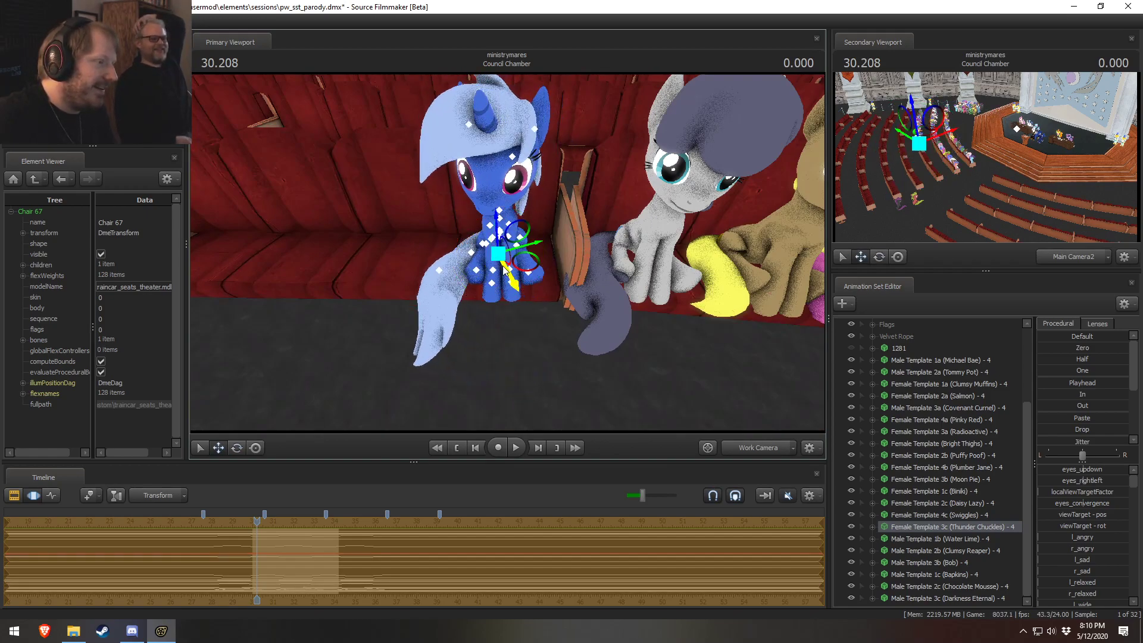
pyautogui.moveTo(520, 263); pyautogui.dragTo(499, 222)
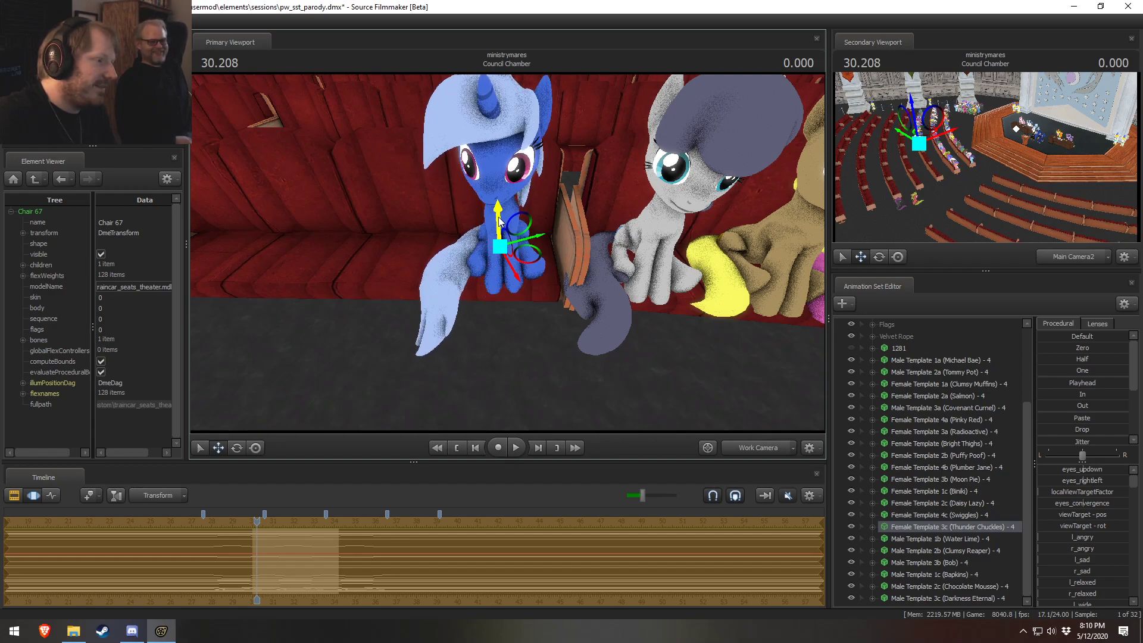
# Step: Seat Male Template 2b - 4 beside Female Template 3c - 4 on the third-row bench and turn it toward the stage
pyautogui.click(963, 538)
pyautogui.moveTo(776, 368)
pyautogui.mouseDown()
pyautogui.moveTo(750, 357)
pyautogui.moveTo(777, 368)
pyautogui.mouseUp()
pyautogui.click(966, 551)
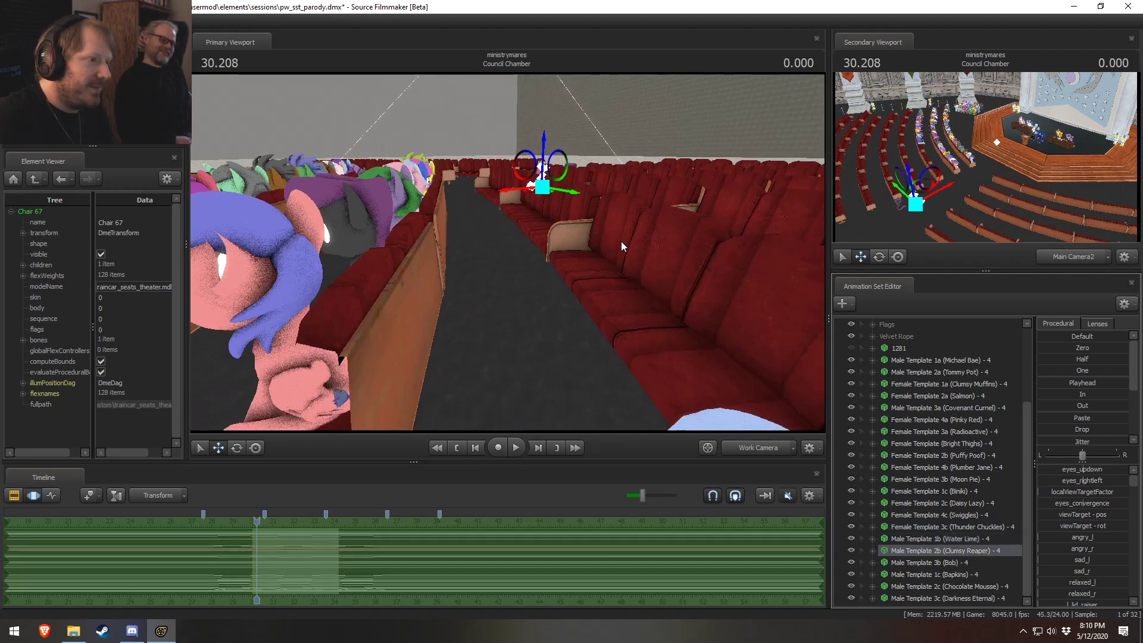
pyautogui.moveTo(543, 190); pyautogui.dragTo(738, 369)
pyautogui.moveTo(508, 253)
pyautogui.mouseDown()
pyautogui.moveTo(517, 248)
pyautogui.moveTo(507, 253)
pyautogui.mouseUp()
pyautogui.press('w')
pyautogui.press('e')
pyautogui.moveTo(474, 317); pyautogui.dragTo(519, 290)
pyautogui.press('w')
pyautogui.moveTo(488, 238); pyautogui.dragTo(490, 234)
pyautogui.moveTo(674, 361)
pyautogui.mouseDown()
pyautogui.moveTo(658, 361)
pyautogui.moveTo(674, 361)
pyautogui.mouseUp()
pyautogui.press('s')
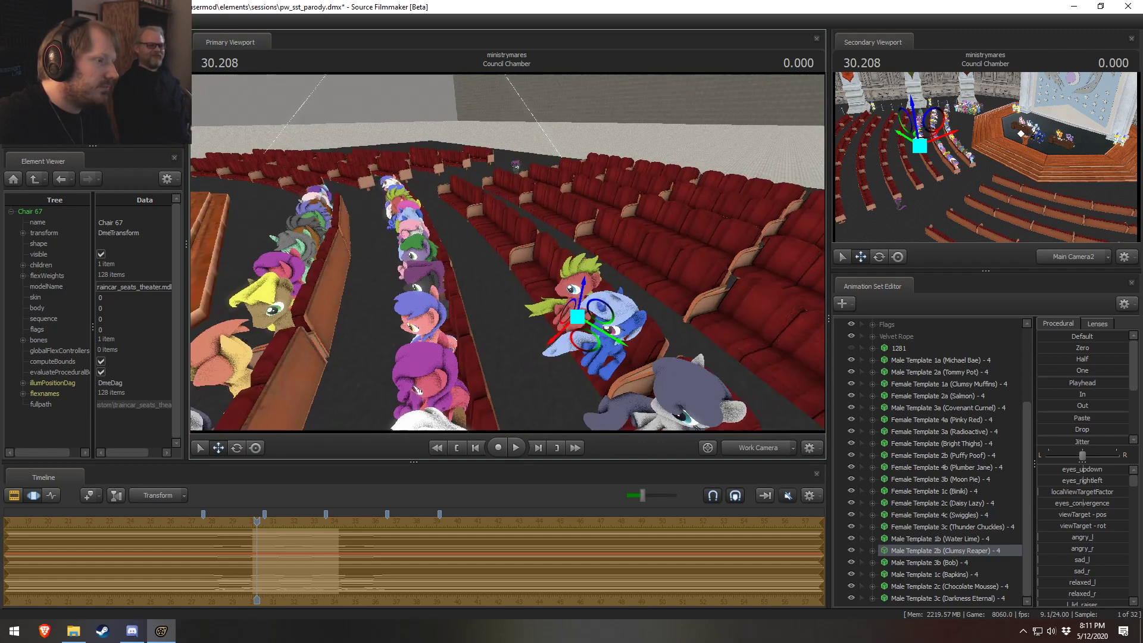
# Step: Move Male Template 3c - 4 from the unplaced group to a seat beside an armrest near the third row's empty end
pyautogui.click(956, 574)
pyautogui.click(956, 588)
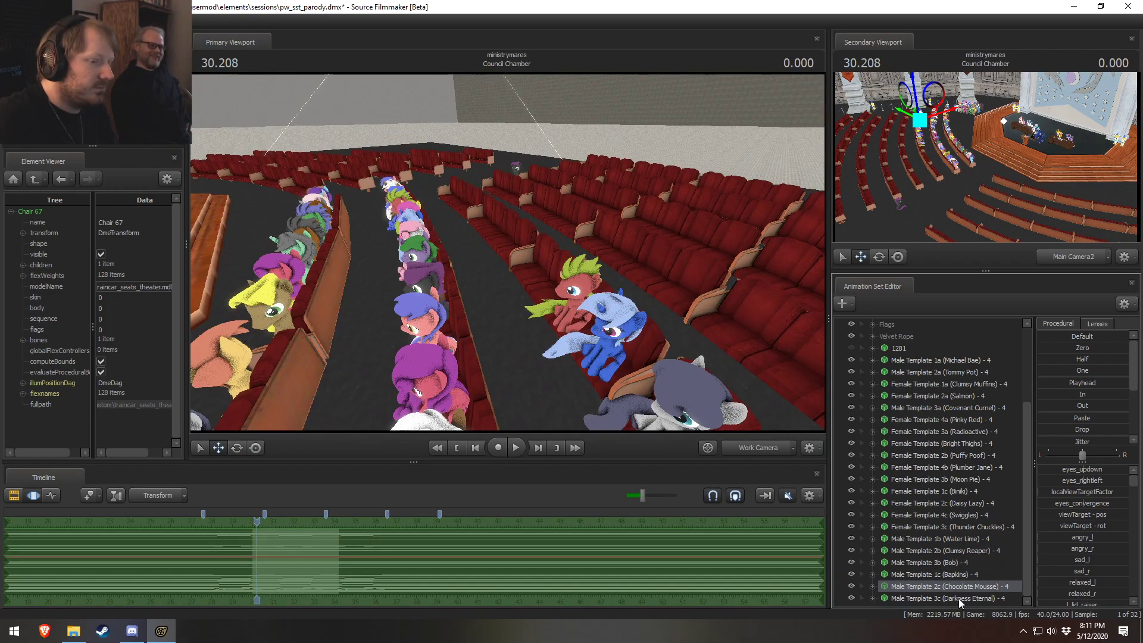
pyautogui.click(959, 600)
pyautogui.moveTo(514, 255); pyautogui.dragTo(502, 248)
pyautogui.press('r')
pyautogui.moveTo(539, 197); pyautogui.dragTo(721, 328)
pyautogui.press('a')
pyautogui.moveTo(440, 233); pyautogui.dragTo(417, 225)
pyautogui.moveTo(540, 250); pyautogui.dragTo(596, 283)
# Step: Rotate Male Template 3c - 4 toward the stage and fine-tune its position and height on the seat
pyautogui.press('w')
pyautogui.press('w')
pyautogui.moveTo(504, 307); pyautogui.dragTo(512, 281)
pyautogui.press('s')
pyautogui.press('e')
pyautogui.press('w')
pyautogui.moveTo(498, 243); pyautogui.dragTo(499, 239)
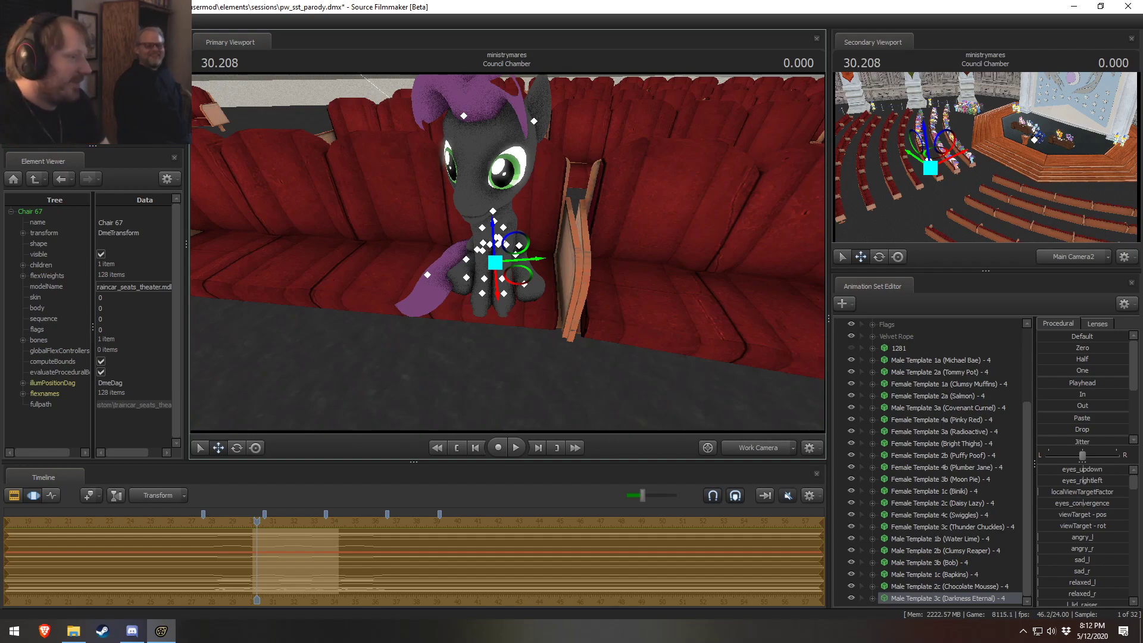
pyautogui.moveTo(657, 289); pyautogui.dragTo(655, 206)
# Step: Set the skin of Male Template 3c - 4 to 2 while viewing its face up close
pyautogui.press('w')
pyautogui.press('s')
pyautogui.press('w')
pyautogui.press('s')
pyautogui.press('w')
pyautogui.press('w')
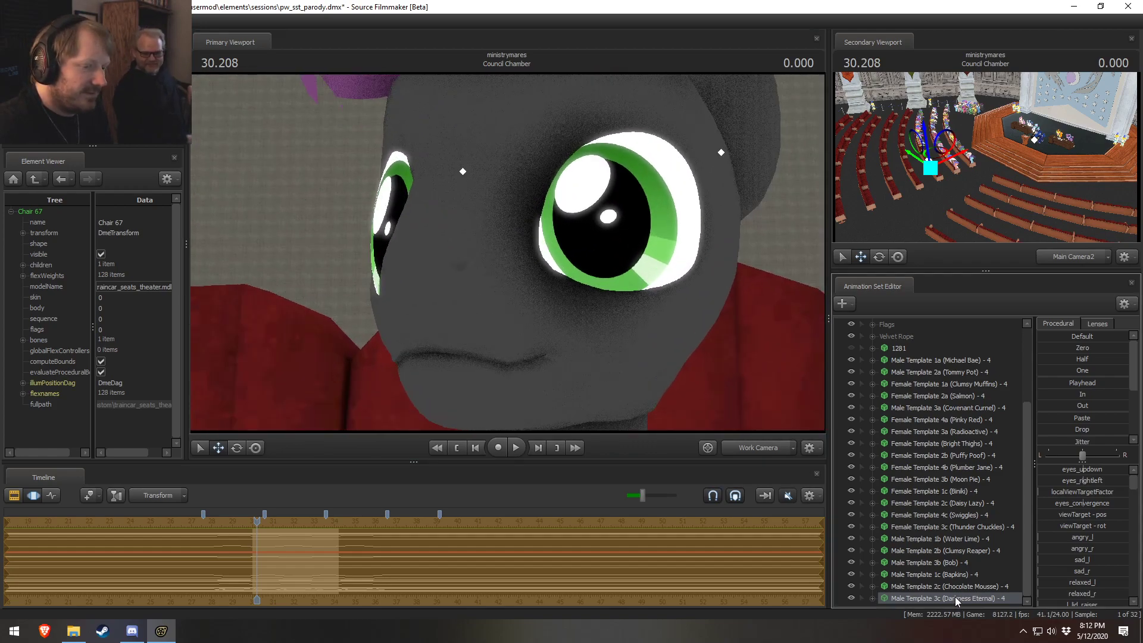
pyautogui.rightClick(955, 597)
pyautogui.moveTo(985, 558)
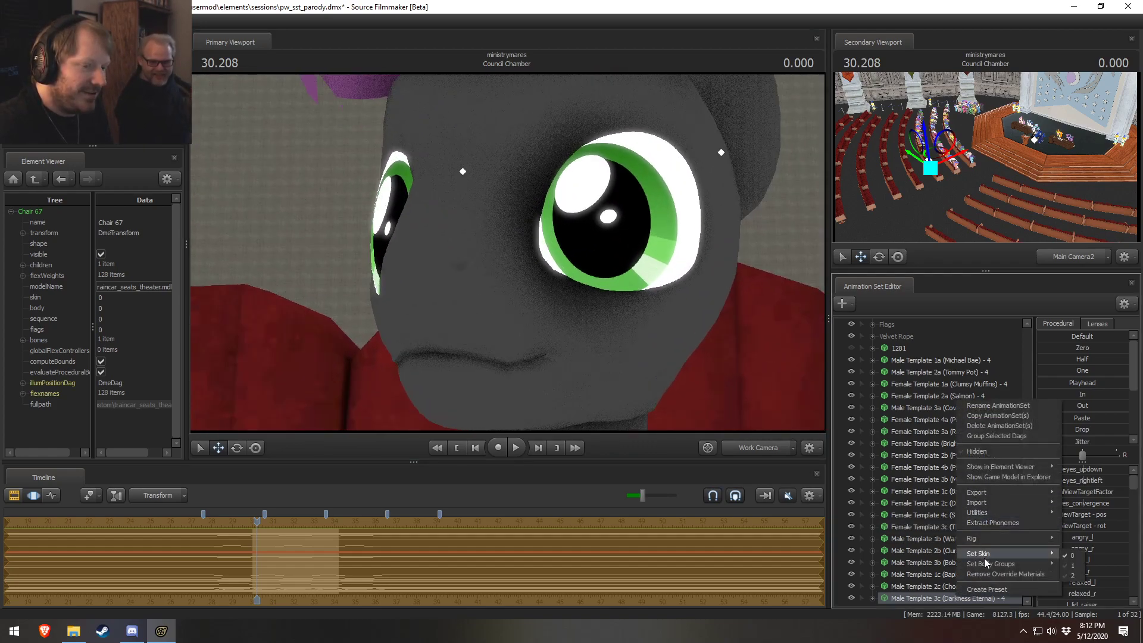
pyautogui.click(1074, 576)
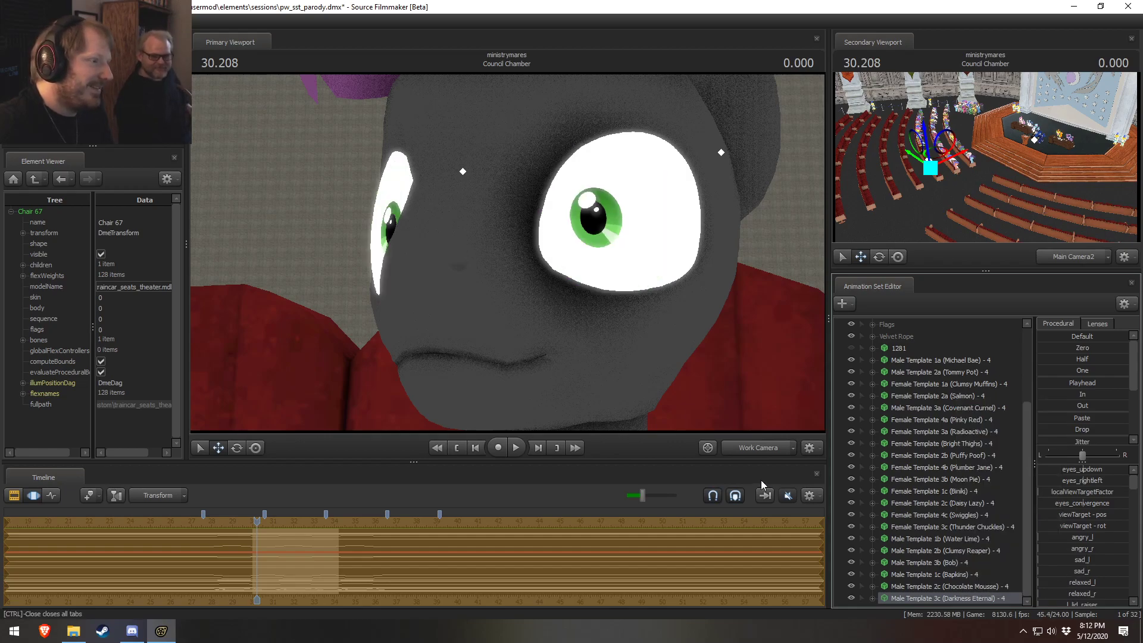
# Step: Undo the skin change on Male Template 3c - 4
pyautogui.press('F2')
pyautogui.press('F3')
pyautogui.moveTo(573, 417)
pyautogui.mouseDown()
pyautogui.moveTo(576, 435)
pyautogui.moveTo(589, 430)
pyautogui.mouseUp()
pyautogui.press('s')
pyautogui.moveTo(508, 252); pyautogui.dragTo(509, 252)
pyautogui.hotkey('ctrl', 'z')
pyautogui.hotkey('ctrl', 'z')
pyautogui.hotkey('ctrl', 'z')
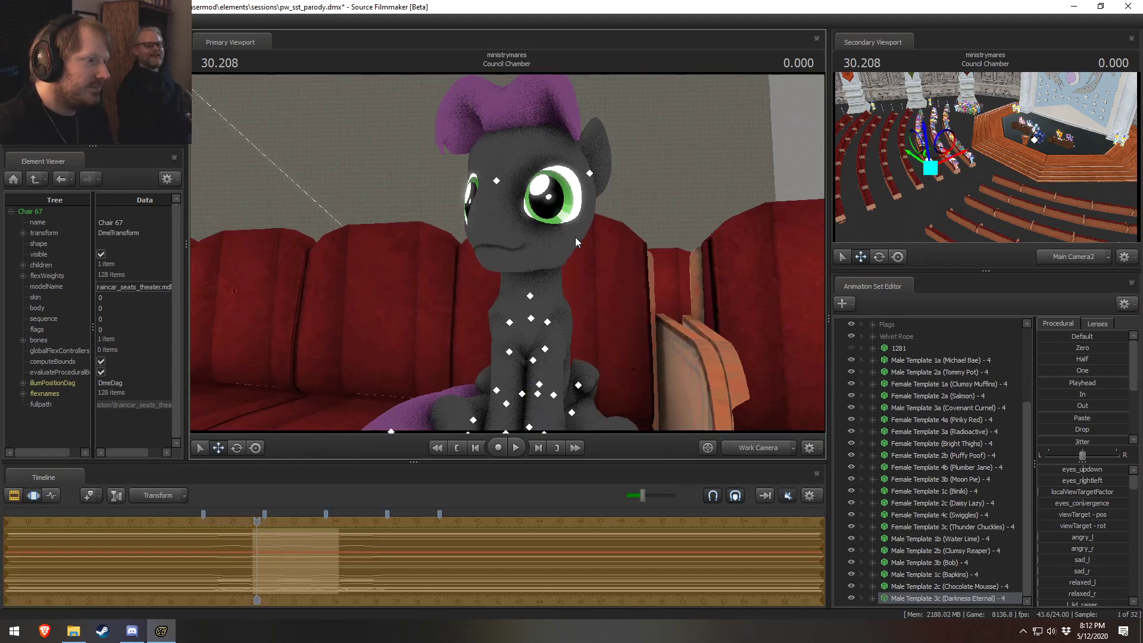
pyautogui.hotkey('ctrl', 'z')
pyautogui.hotkey('ctrl', 'z')
# Step: Turn on scene lighting in the primary viewport and examine the seated audience rows from the work camera and Main Camera2
pyautogui.moveTo(617, 253); pyautogui.dragTo(661, 280)
pyautogui.press('s')
pyautogui.moveTo(575, 229)
pyautogui.mouseDown()
pyautogui.moveTo(560, 265)
pyautogui.moveTo(533, 262)
pyautogui.moveTo(551, 264)
pyautogui.moveTo(601, 206)
pyautogui.moveTo(582, 208)
pyautogui.mouseUp()
pyautogui.press('s')
pyautogui.press('d')
pyautogui.moveTo(508, 253)
pyautogui.mouseDown()
pyautogui.moveTo(489, 269)
pyautogui.moveTo(506, 253)
pyautogui.mouseUp()
pyautogui.press('z')
pyautogui.rightClick(635, 257)
pyautogui.click(674, 294)
pyautogui.moveTo(508, 253); pyautogui.dragTo(735, 220)
pyautogui.press('a')
pyautogui.press('s')
pyautogui.moveTo(745, 269); pyautogui.dragTo(233, 381)
pyautogui.click(762, 451)
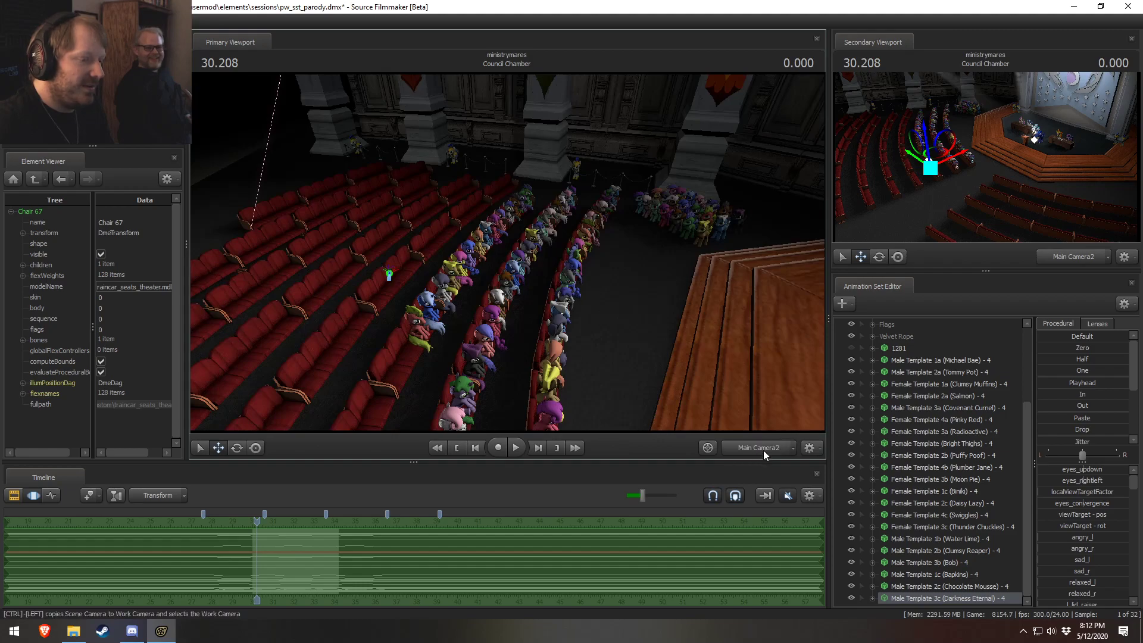
pyautogui.click(763, 451)
pyautogui.moveTo(685, 333); pyautogui.dragTo(652, 327)
# Step: Turn the viewport's scene lighting off and review the filled and empty benches from the work camera and Main Camera2
pyautogui.press('F2')
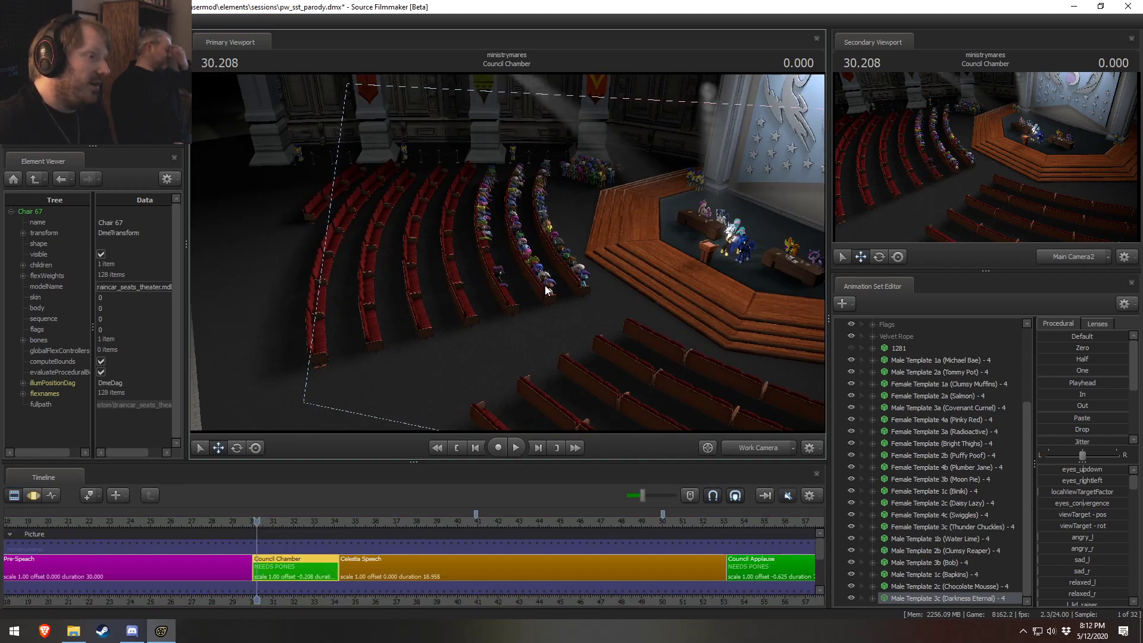
pyautogui.rightClick(604, 243)
pyautogui.click(632, 275)
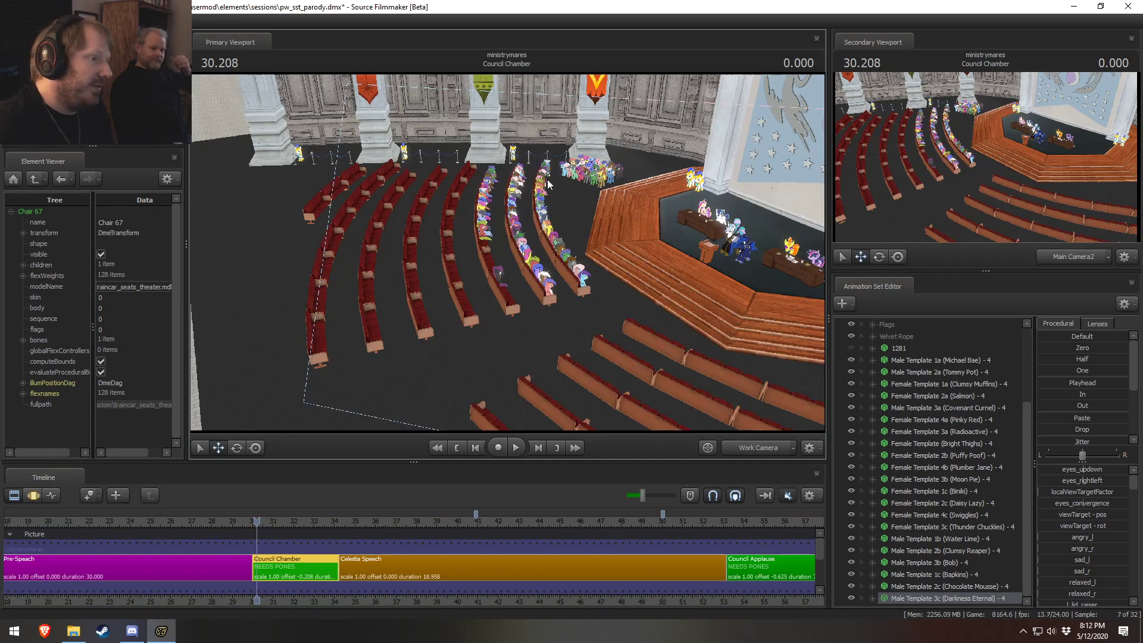
pyautogui.press('F3')
pyautogui.moveTo(499, 281); pyautogui.dragTo(480, 251)
pyautogui.moveTo(554, 247); pyautogui.dragTo(476, 248)
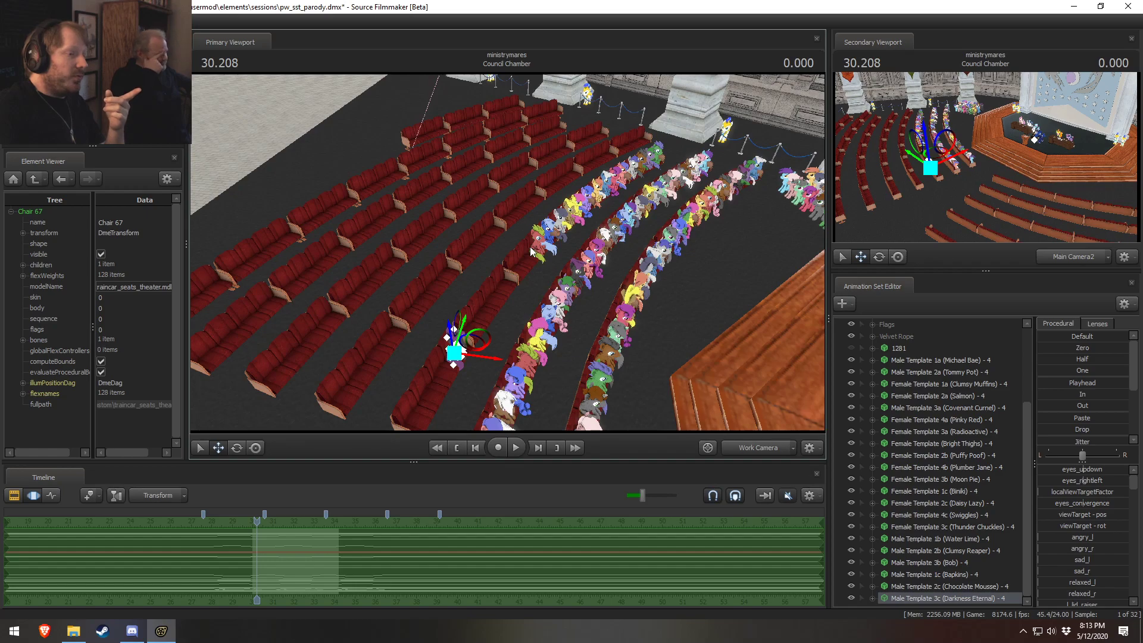
pyautogui.moveTo(548, 249); pyautogui.dragTo(479, 282)
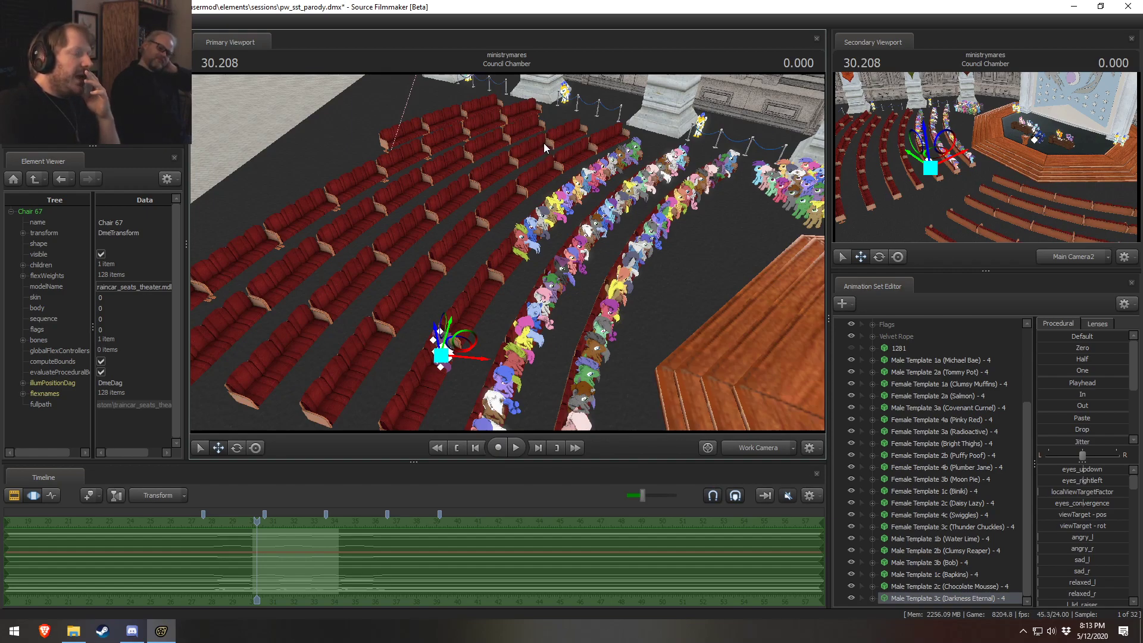
pyautogui.click(746, 450)
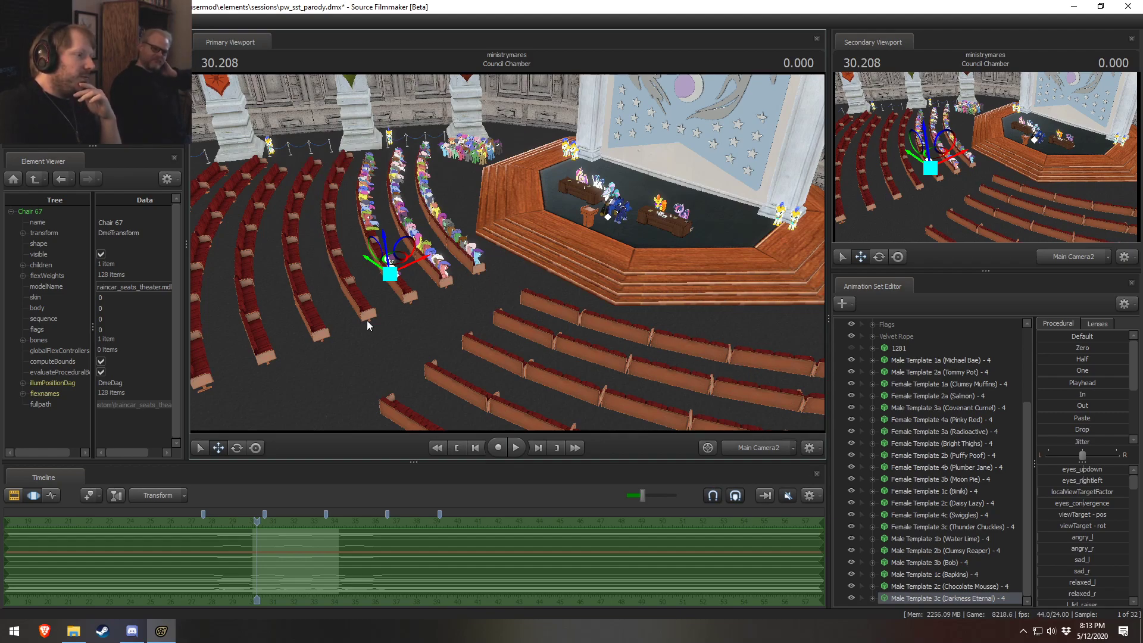
pyautogui.click(774, 449)
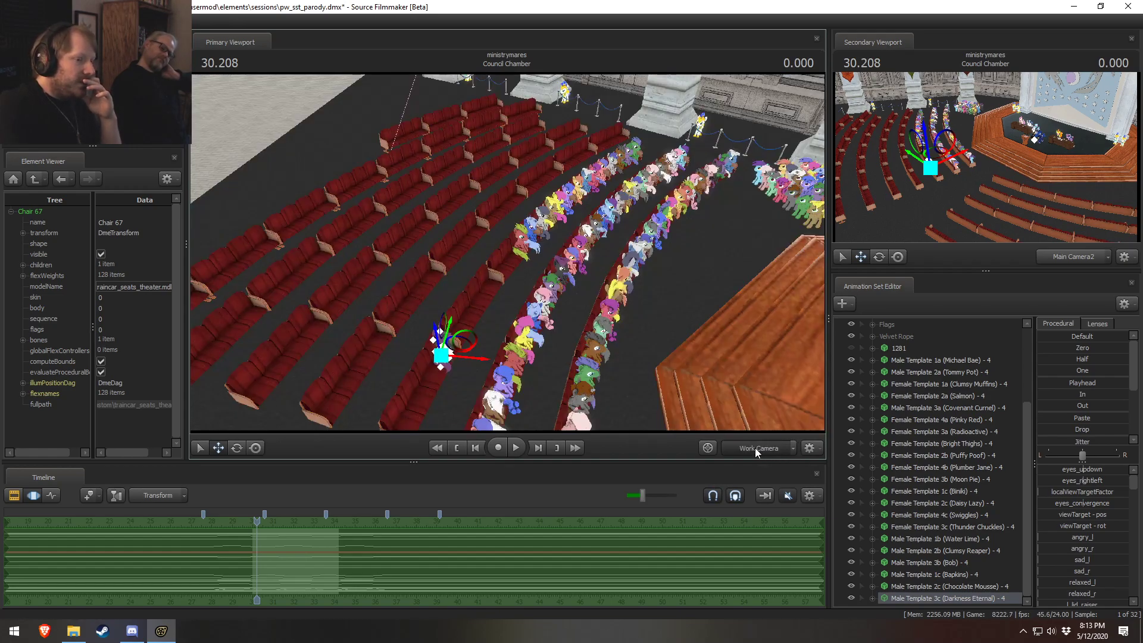
# Step: Examine the filled audience rows and the empty bench sections of the Council Chamber from Main Camera2 and the work camera
pyautogui.click(755, 448)
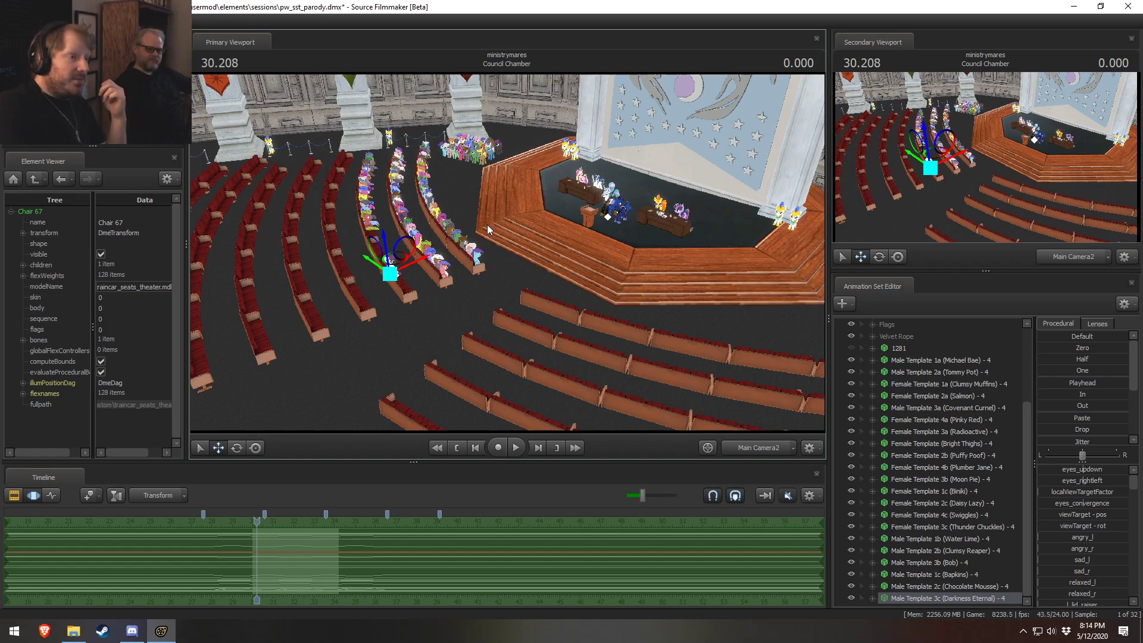
pyautogui.click(759, 442)
pyautogui.moveTo(506, 395); pyautogui.dragTo(506, 396)
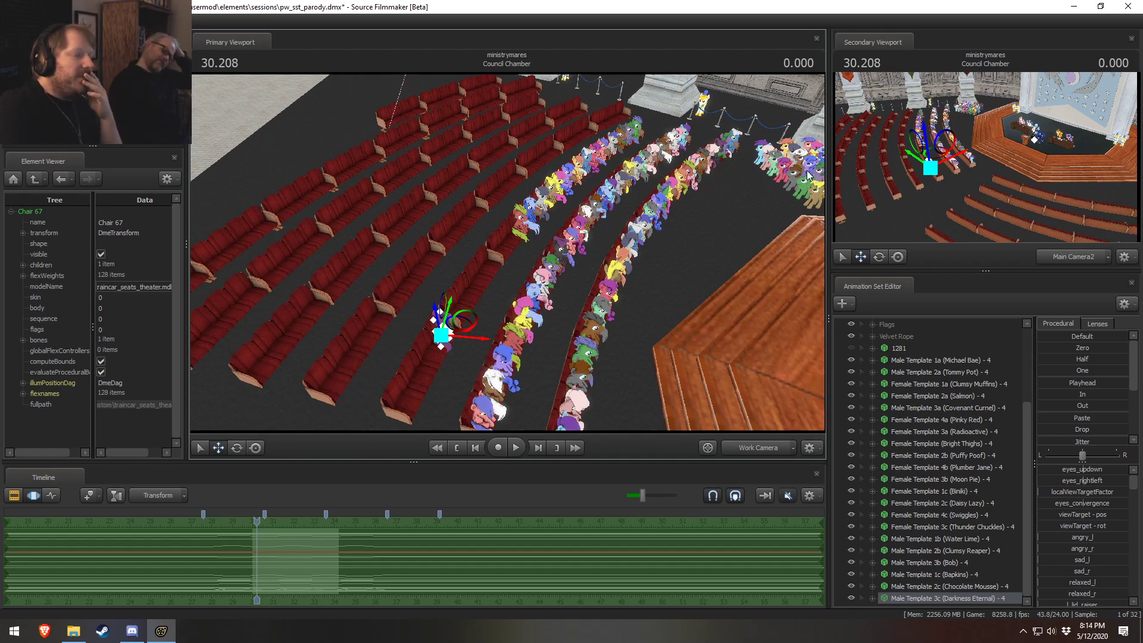
pyautogui.moveTo(411, 298); pyautogui.dragTo(405, 303)
pyautogui.moveTo(480, 240); pyautogui.dragTo(498, 278)
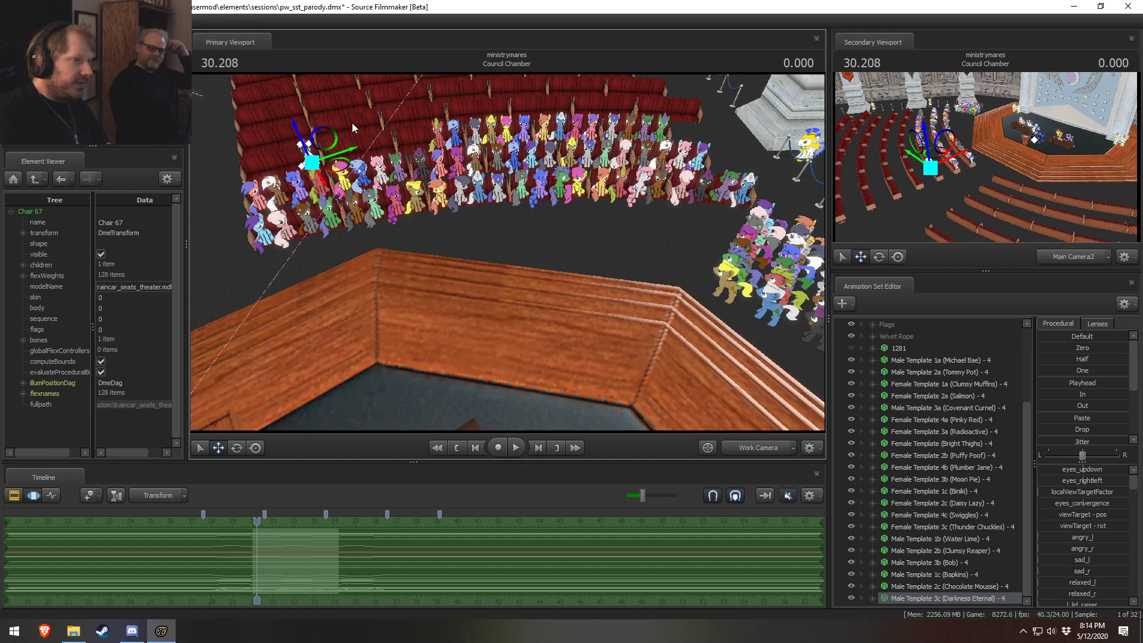
pyautogui.moveTo(565, 88); pyautogui.dragTo(670, 309)
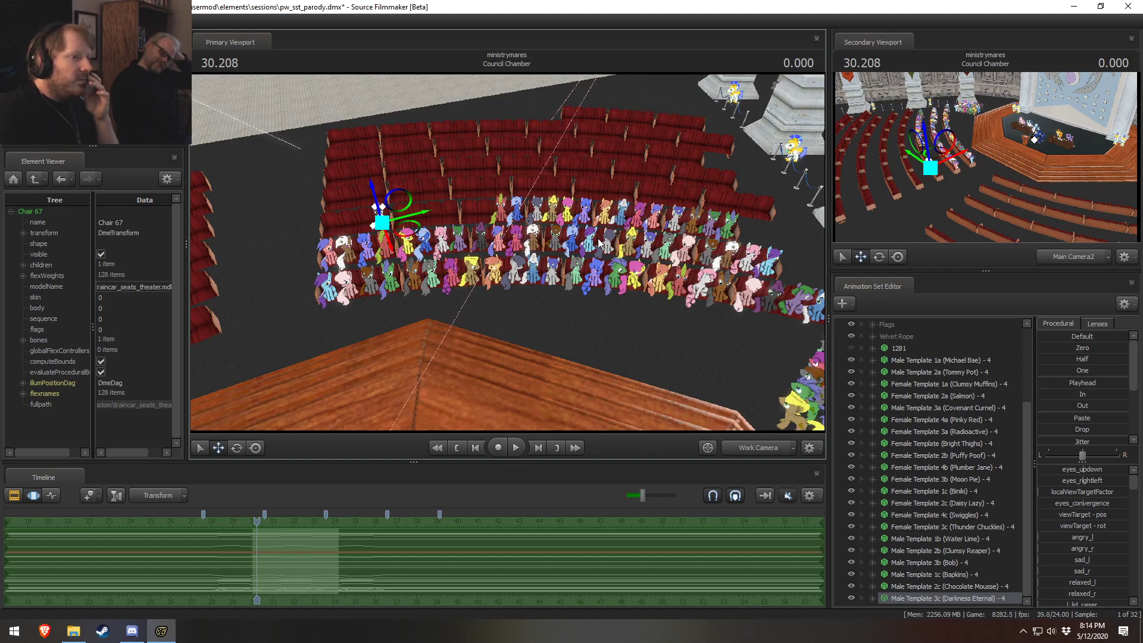
pyautogui.moveTo(599, 243); pyautogui.dragTo(432, 287)
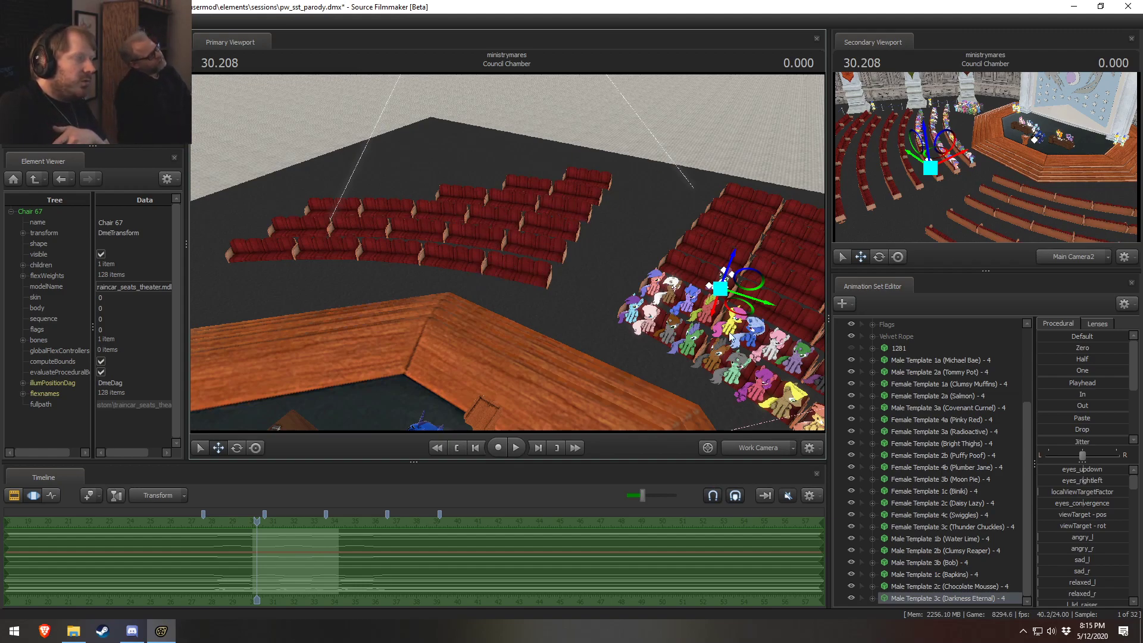
pyautogui.moveTo(552, 202); pyautogui.dragTo(601, 219)
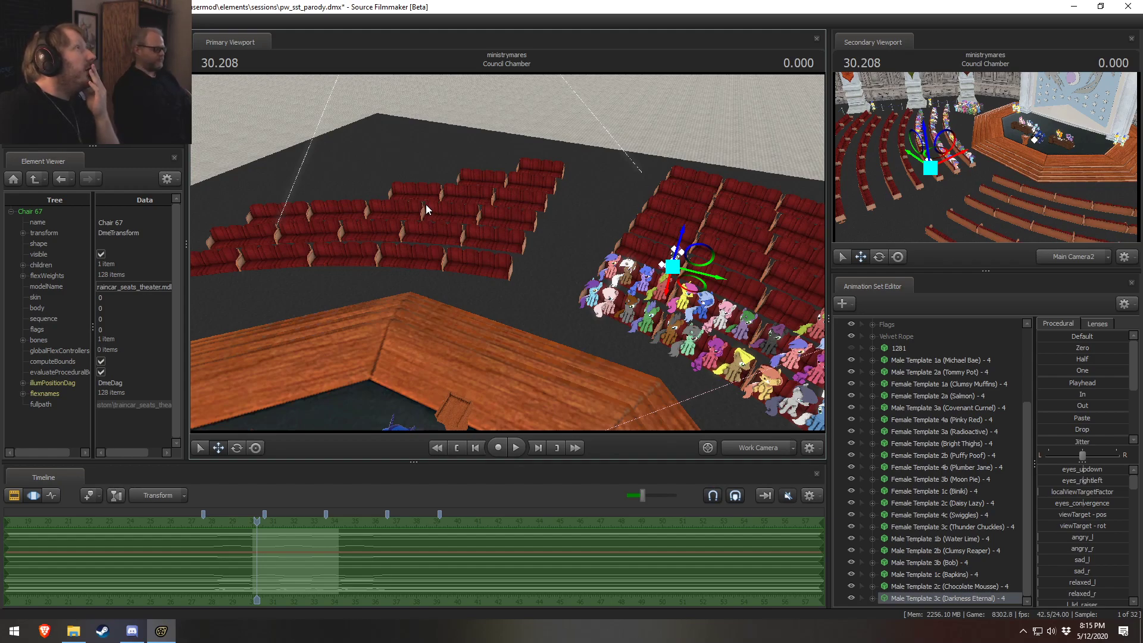
pyautogui.moveTo(381, 223); pyautogui.dragTo(537, 226)
# Step: Select Male Template 1a - 4 and compare the occupied and empty bench sections from the work camera and Main Camera2
pyautogui.click(917, 360)
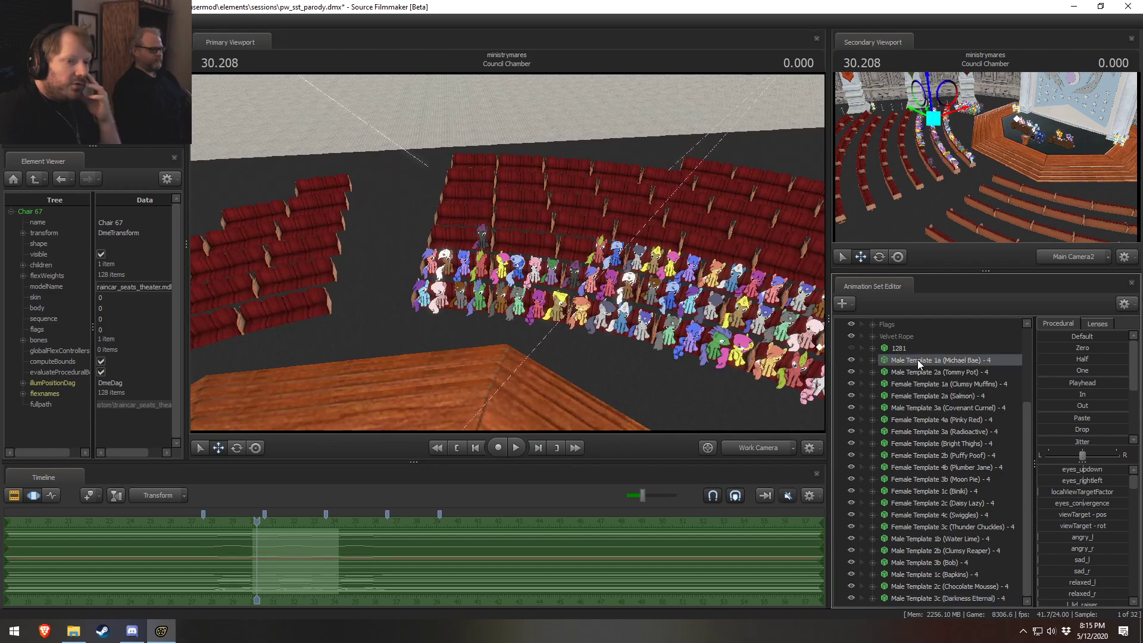
pyautogui.moveTo(572, 357); pyautogui.dragTo(679, 372)
pyautogui.moveTo(286, 241); pyautogui.dragTo(586, 238)
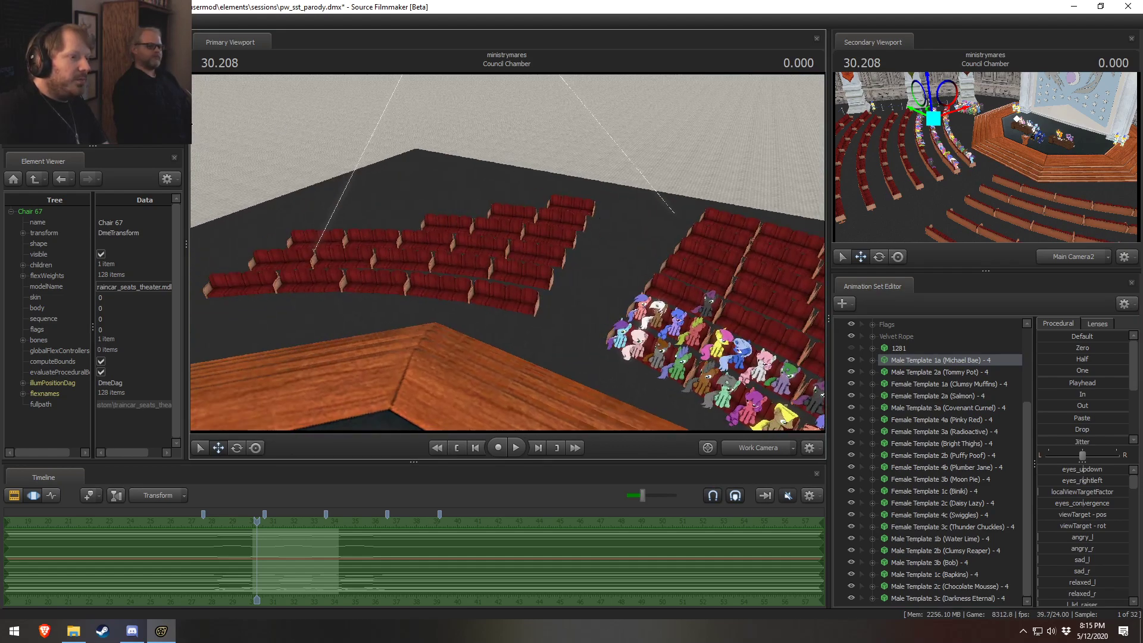
pyautogui.moveTo(533, 263); pyautogui.dragTo(740, 311)
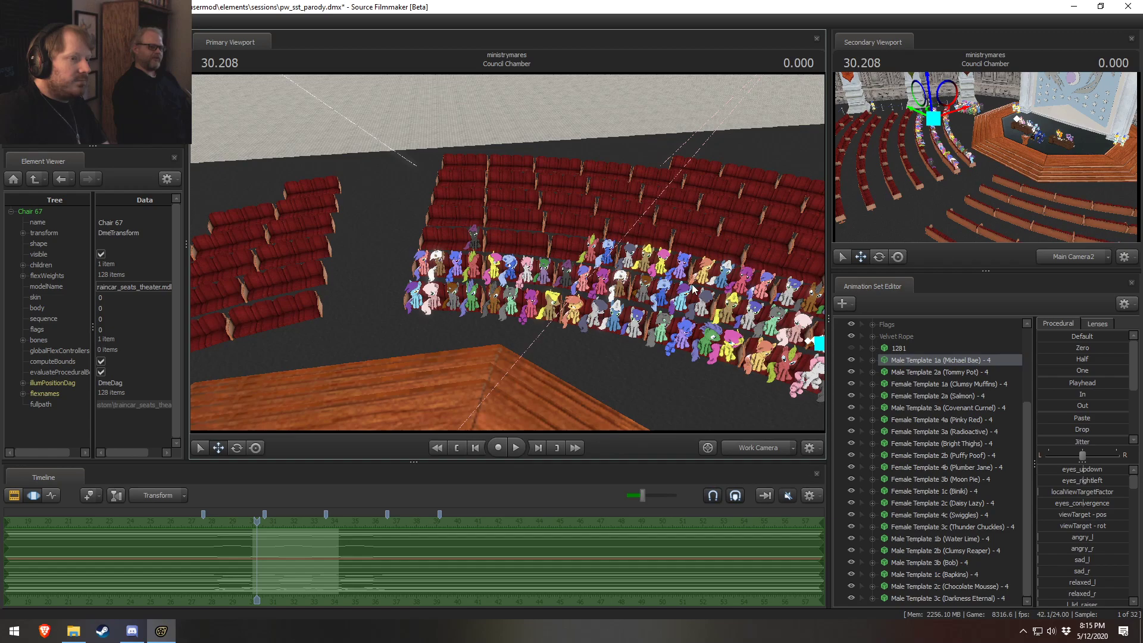
pyautogui.moveTo(410, 243); pyautogui.dragTo(334, 241)
pyautogui.moveTo(482, 277); pyautogui.dragTo(767, 264)
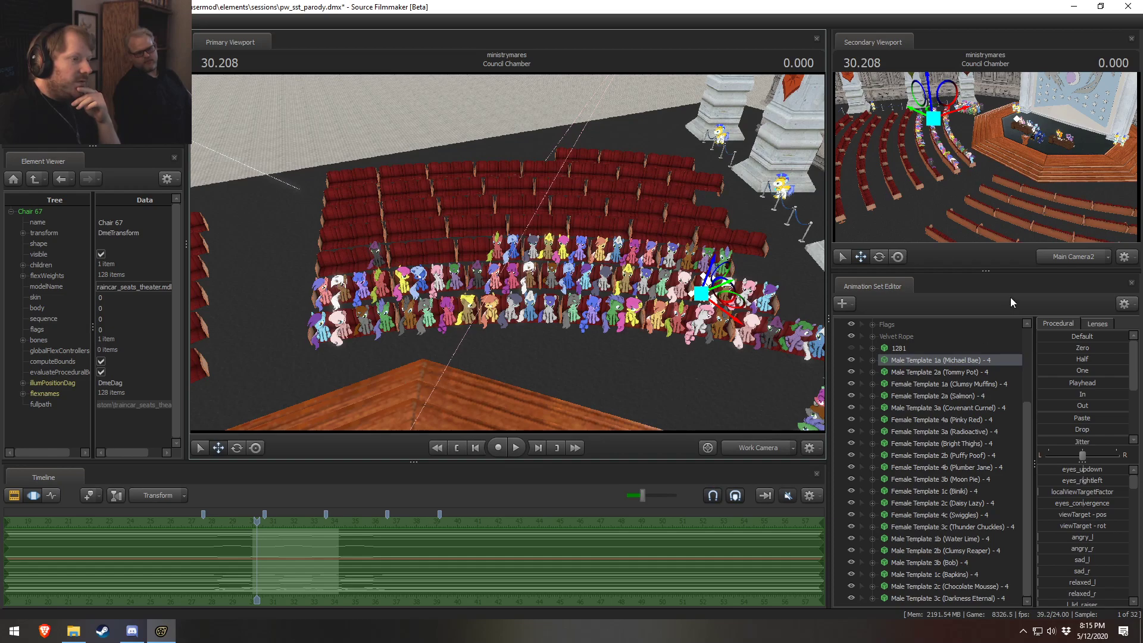
pyautogui.moveTo(672, 218); pyautogui.dragTo(375, 225)
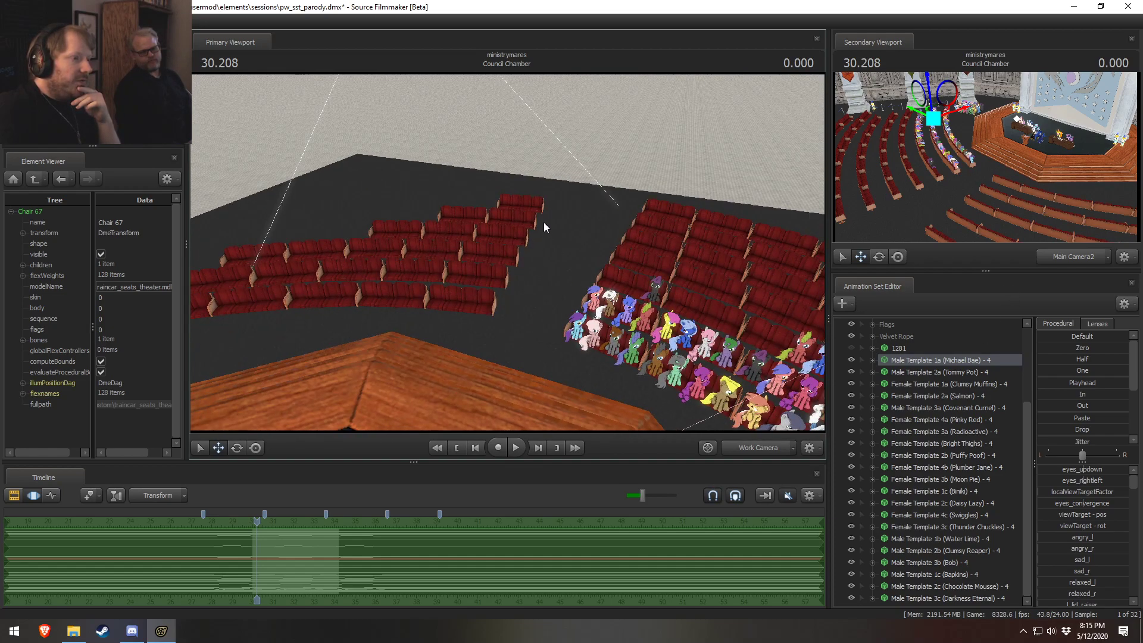
pyautogui.moveTo(529, 267); pyautogui.dragTo(723, 292)
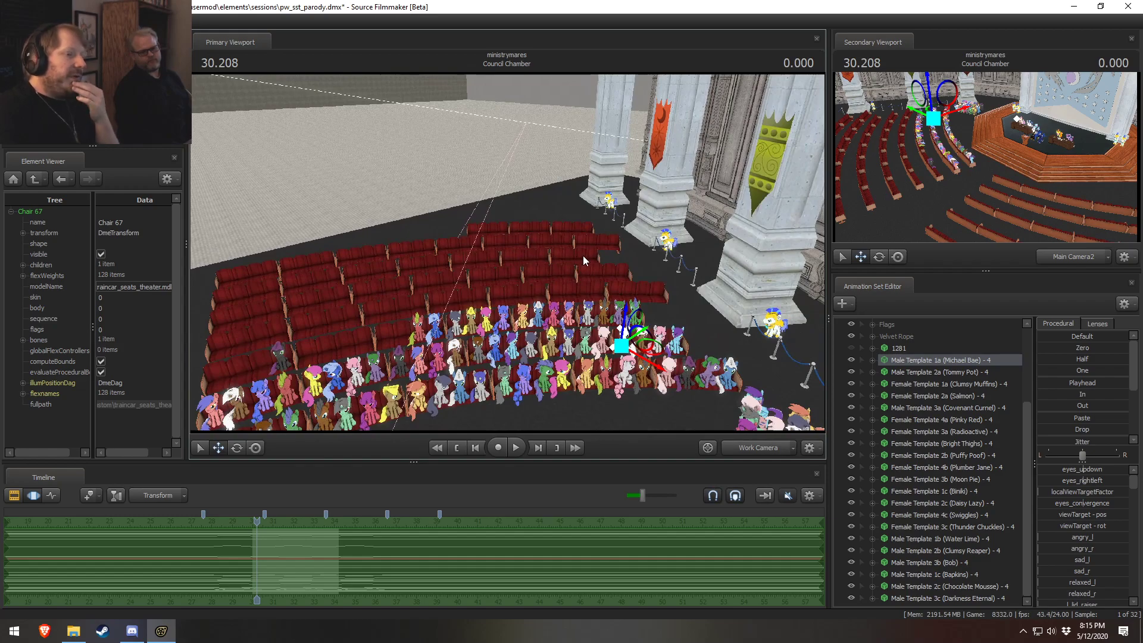
pyautogui.click(789, 450)
pyautogui.click(767, 460)
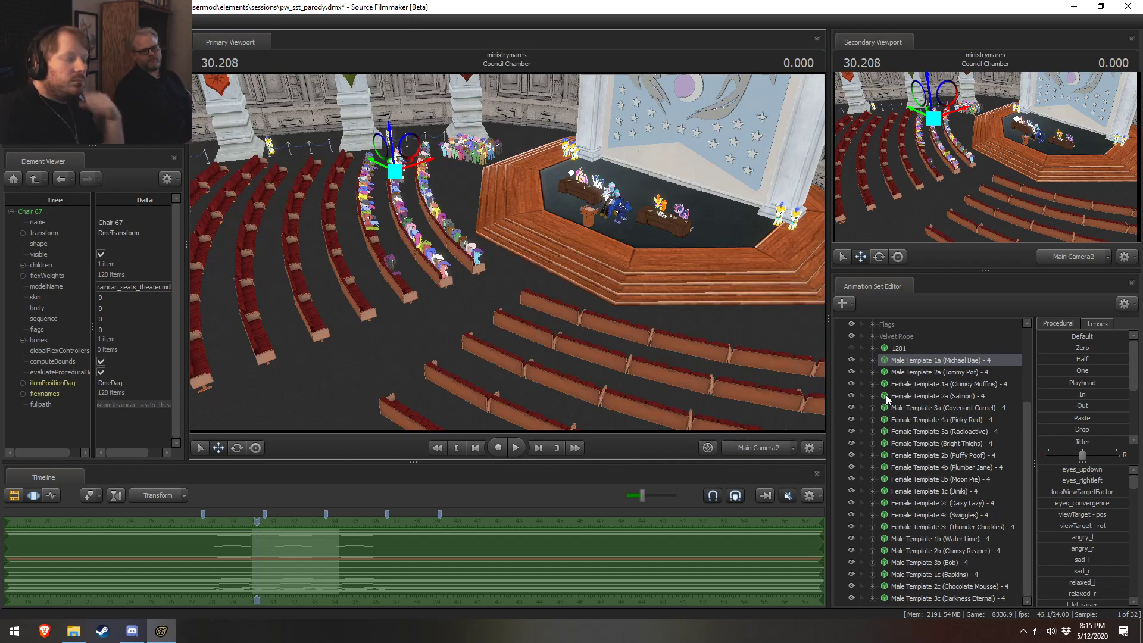
# Step: Highlight all audience models from Male Template 1a - 4 through Male Template 3c - 4 to check their seats, and clear the selection
pyautogui.scroll(3, 941, 434)
pyautogui.scroll(-3, 939, 438)
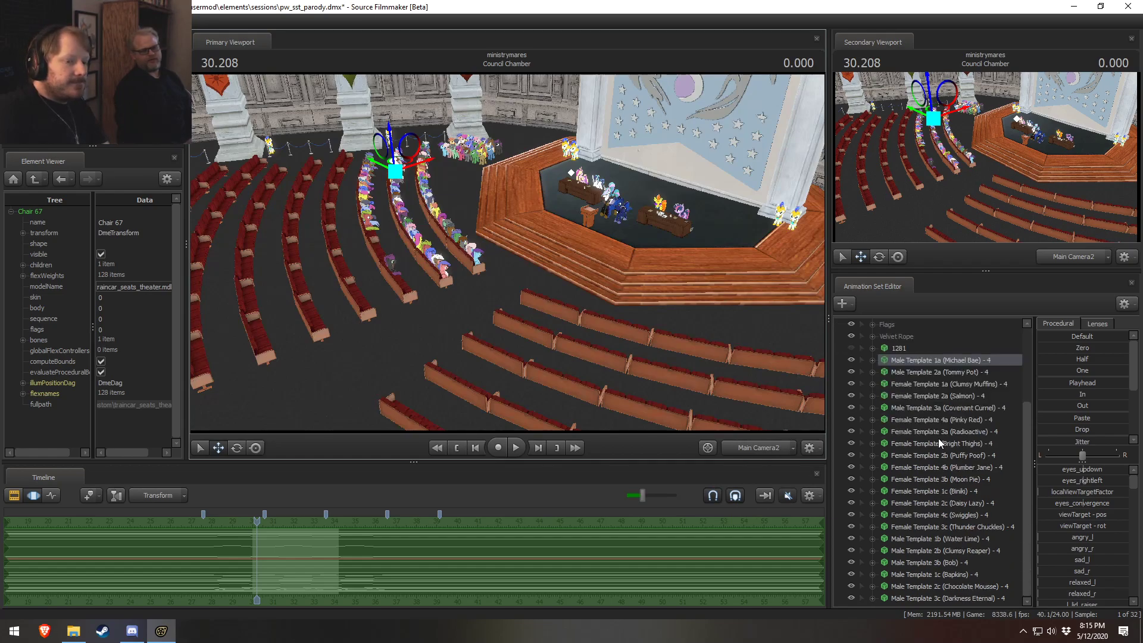
pyautogui.keyDown('shift'); pyautogui.click(909, 598); pyautogui.keyUp('shift')
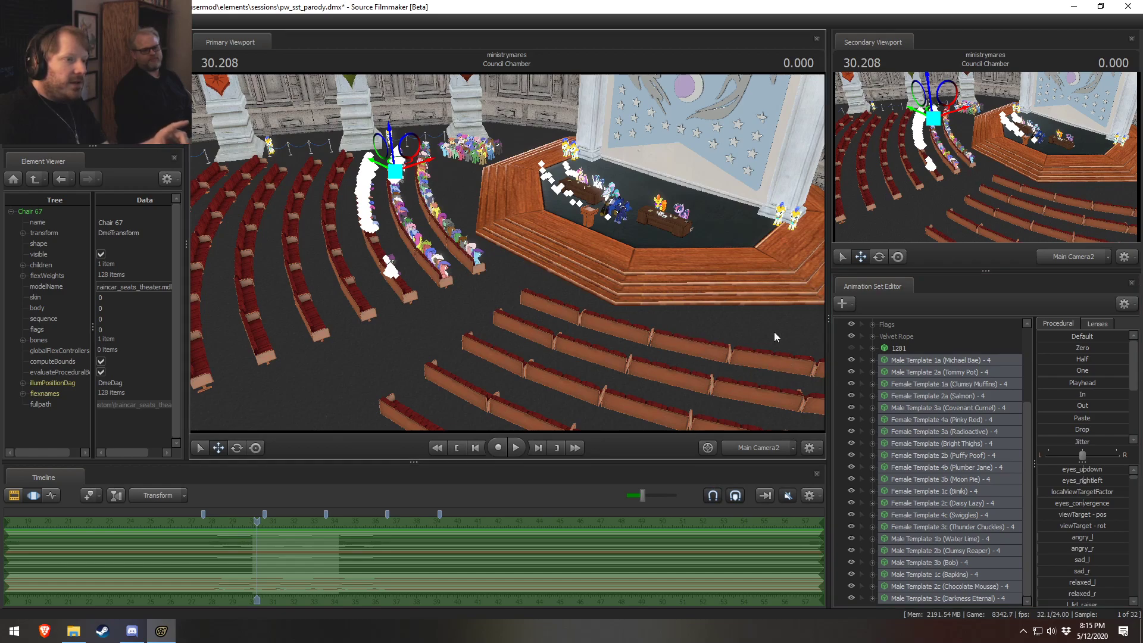
pyautogui.click(626, 273)
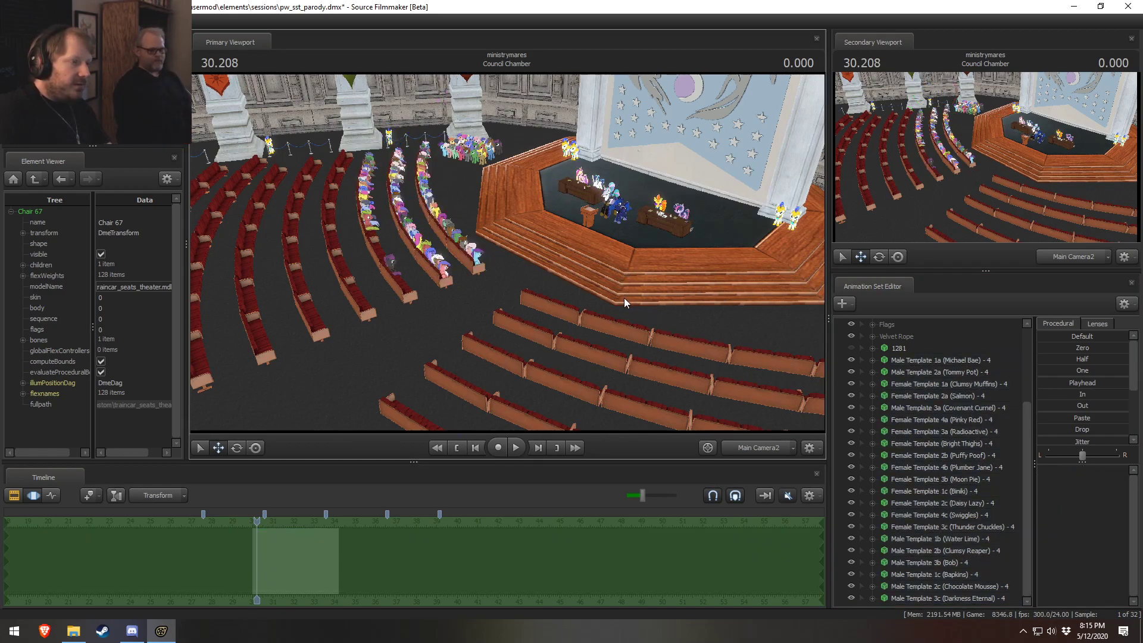
# Step: Play the shot from the work camera, switch to the Clip Editor and replay the Council Chamber shot from its start
pyautogui.click(763, 443)
pyautogui.moveTo(632, 310); pyautogui.dragTo(510, 257)
pyautogui.press('space')
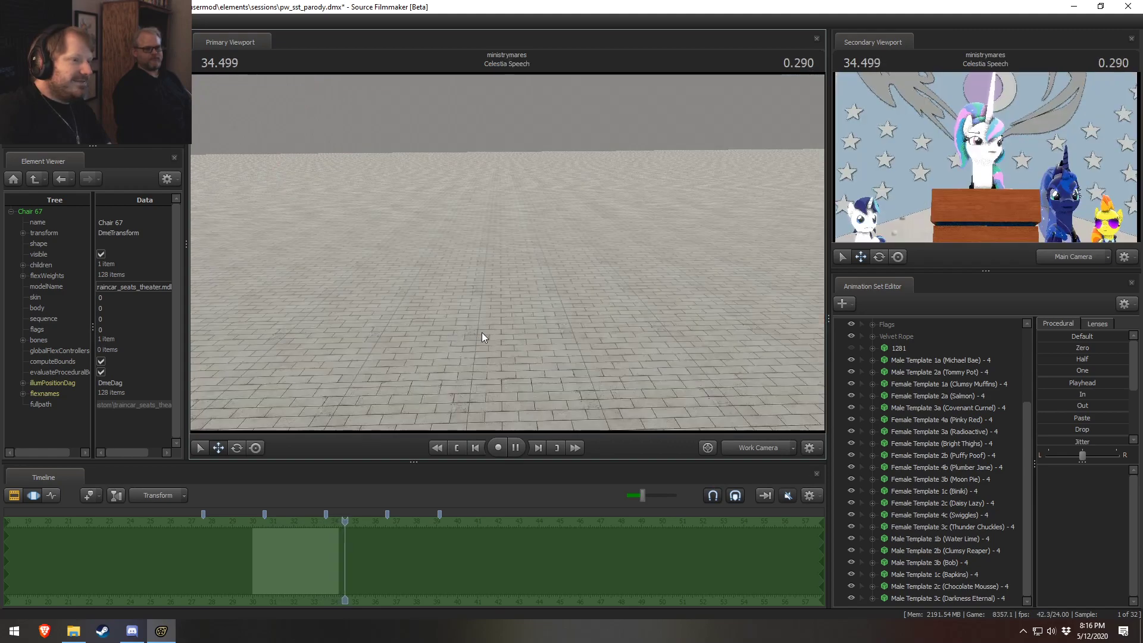
pyautogui.press('space')
pyautogui.press('F2')
pyautogui.click(258, 521)
pyautogui.press('space')
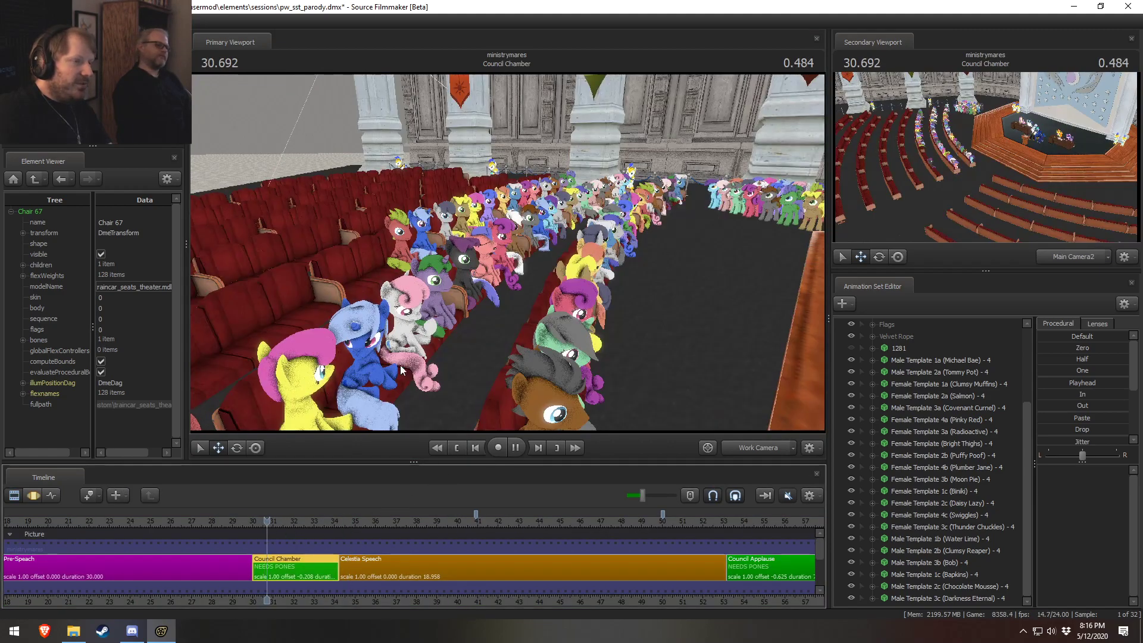
pyautogui.press('space')
# Step: Survey the seated crowd and the empty bench section across the aisle from the work camera, and save the session
pyautogui.press('s')
pyautogui.moveTo(655, 262); pyautogui.dragTo(555, 298)
pyautogui.press('z')
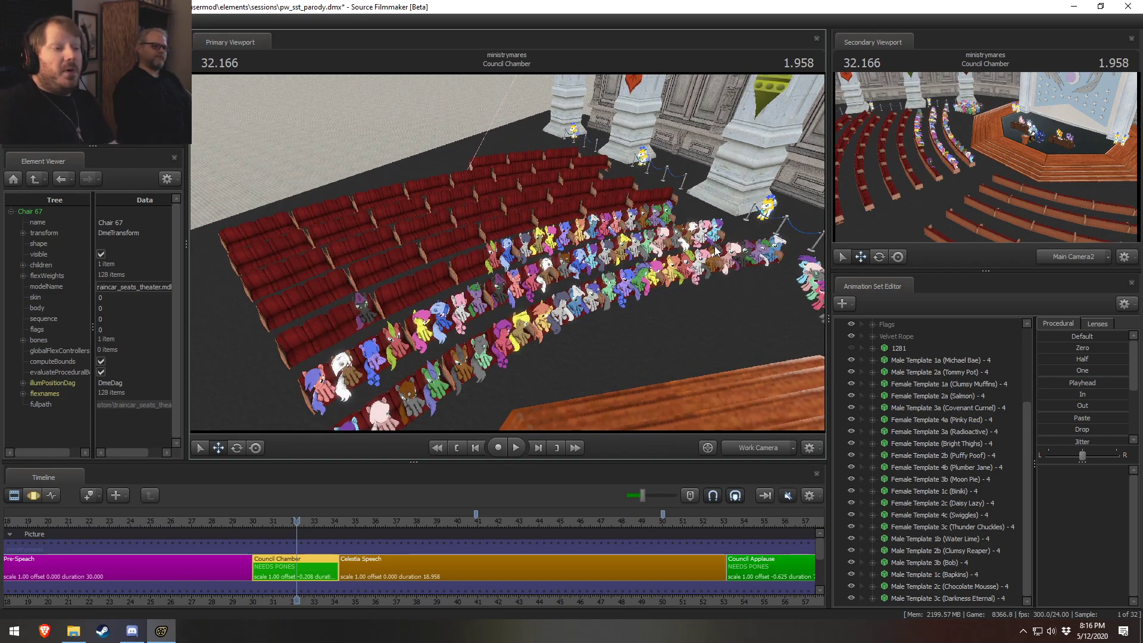
pyautogui.moveTo(619, 249)
pyautogui.mouseDown()
pyautogui.moveTo(798, 259)
pyautogui.moveTo(805, 220)
pyautogui.moveTo(801, 205)
pyautogui.moveTo(619, 208)
pyautogui.moveTo(509, 257)
pyautogui.moveTo(630, 247)
pyautogui.mouseUp()
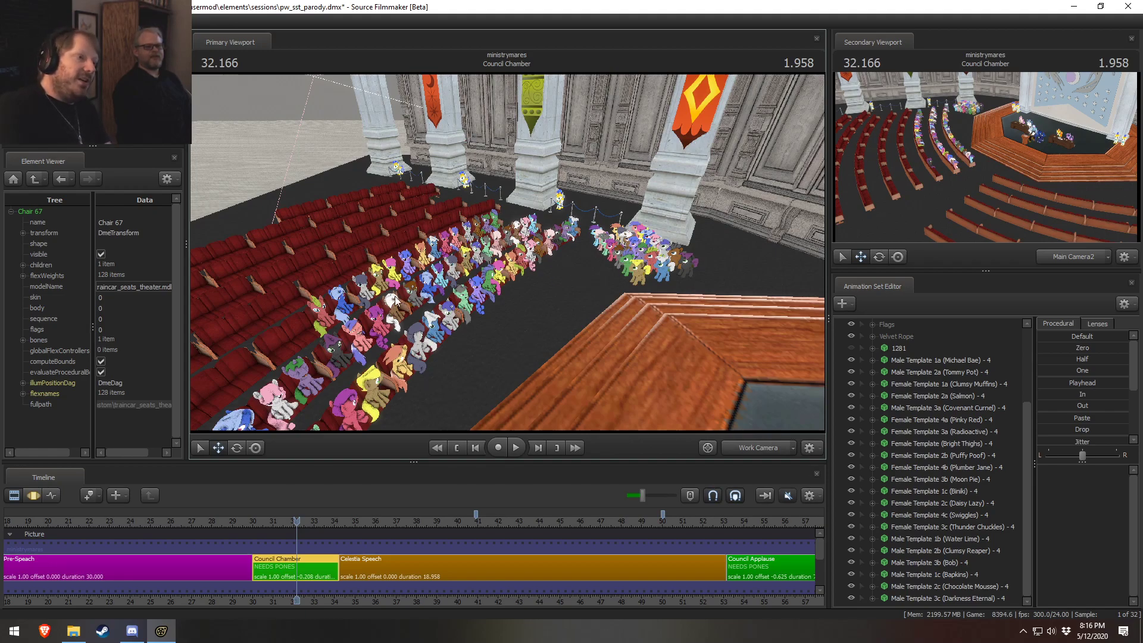
pyautogui.moveTo(584, 288); pyautogui.dragTo(369, 298)
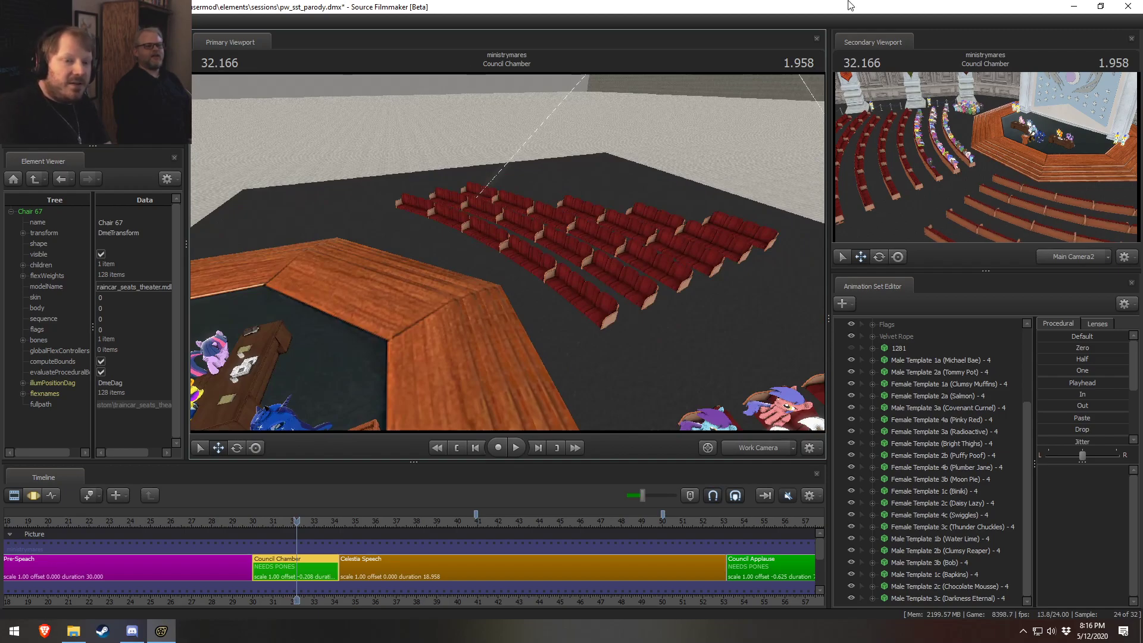
pyautogui.hotkey('ctrl', 's')
# Step: Examine the face of the pink seated pony with yellow eyes up close, along with the neighbouring audience models
pyautogui.moveTo(743, 220); pyautogui.dragTo(816, 224)
pyautogui.press('w')
pyautogui.moveTo(508, 253); pyautogui.dragTo(481, 215)
pyautogui.press('s')
pyautogui.press('w')
pyautogui.press('s')
pyautogui.scroll(2, 501, 210)
pyautogui.scroll(5, 501, 213)
pyautogui.press('d')
pyautogui.press('s')
pyautogui.press('w')
pyautogui.press('w')
pyautogui.press('w')
pyautogui.press('w')
pyautogui.press('s')
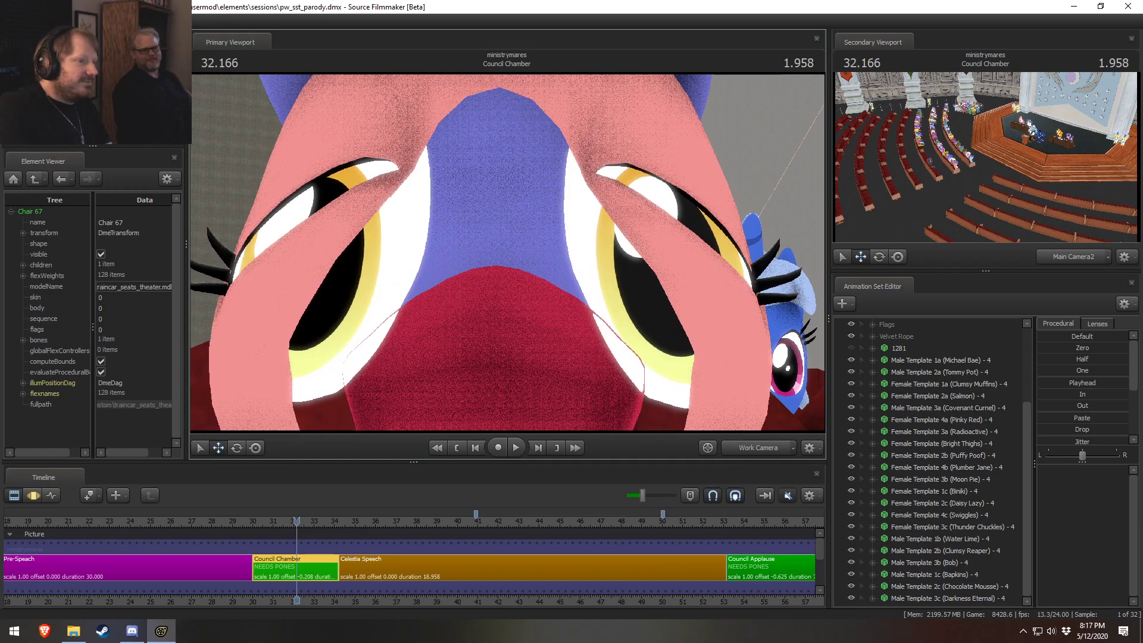
pyautogui.moveTo(482, 215); pyautogui.dragTo(482, 215)
pyautogui.press('s')
pyautogui.press('s')
pyautogui.press('s')
pyautogui.press('w')
pyautogui.press('s')
pyautogui.moveTo(619, 366); pyautogui.dragTo(618, 366)
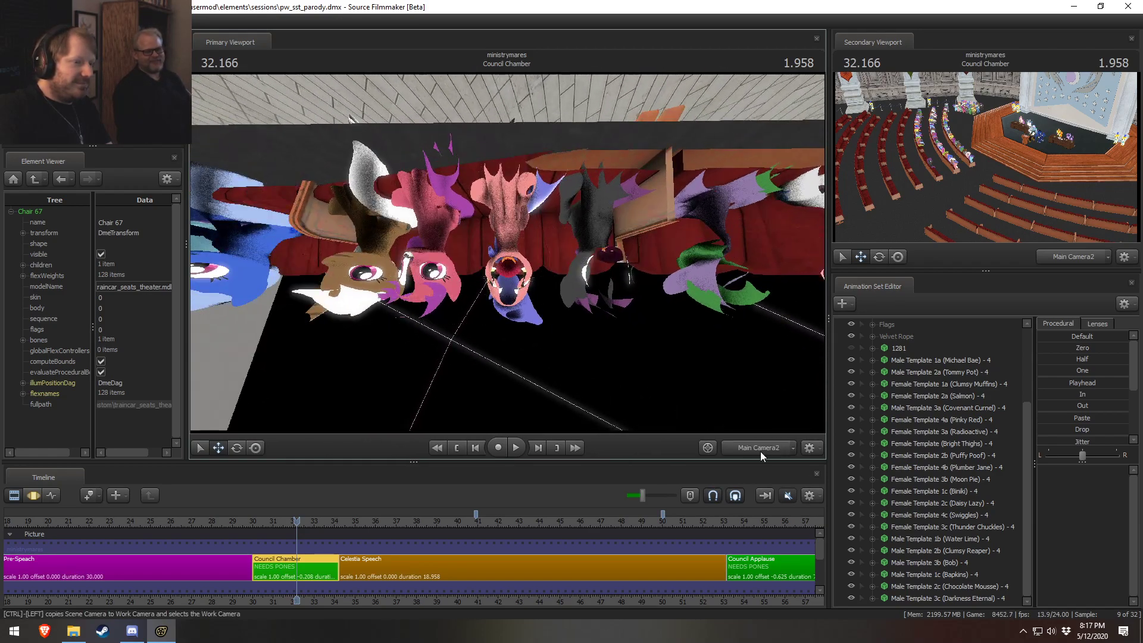
# Step: Copy the Main Camera2 view to the work camera in the primary viewport
pyautogui.keyDown('ctrl'); pyautogui.click(762, 449); pyautogui.keyUp('ctrl')
pyautogui.press('F3')
pyautogui.press('F2')
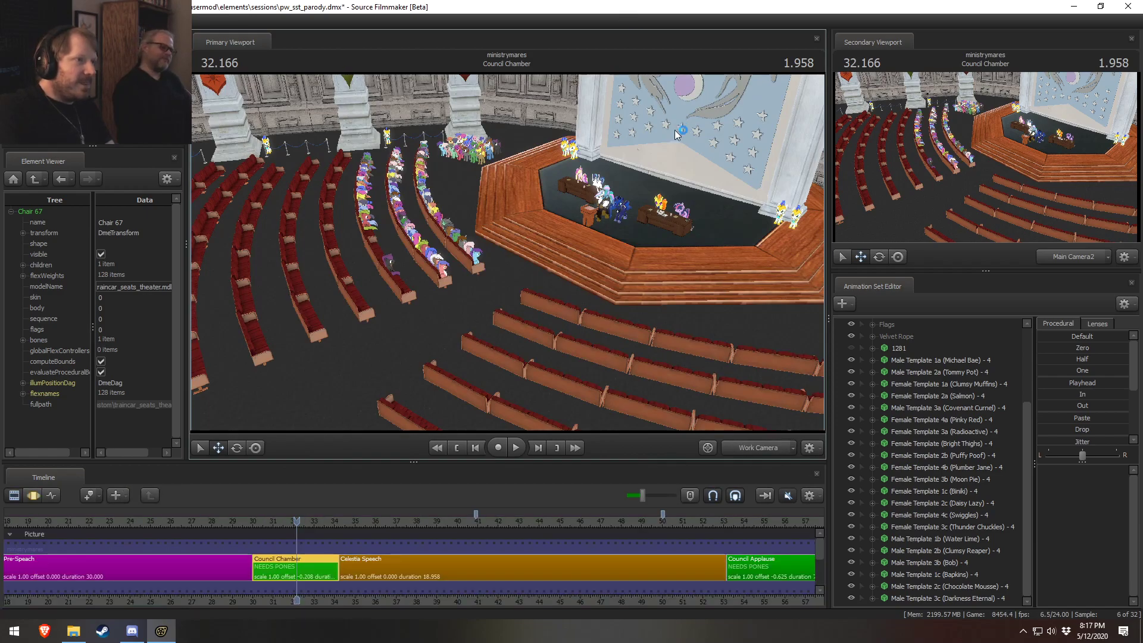